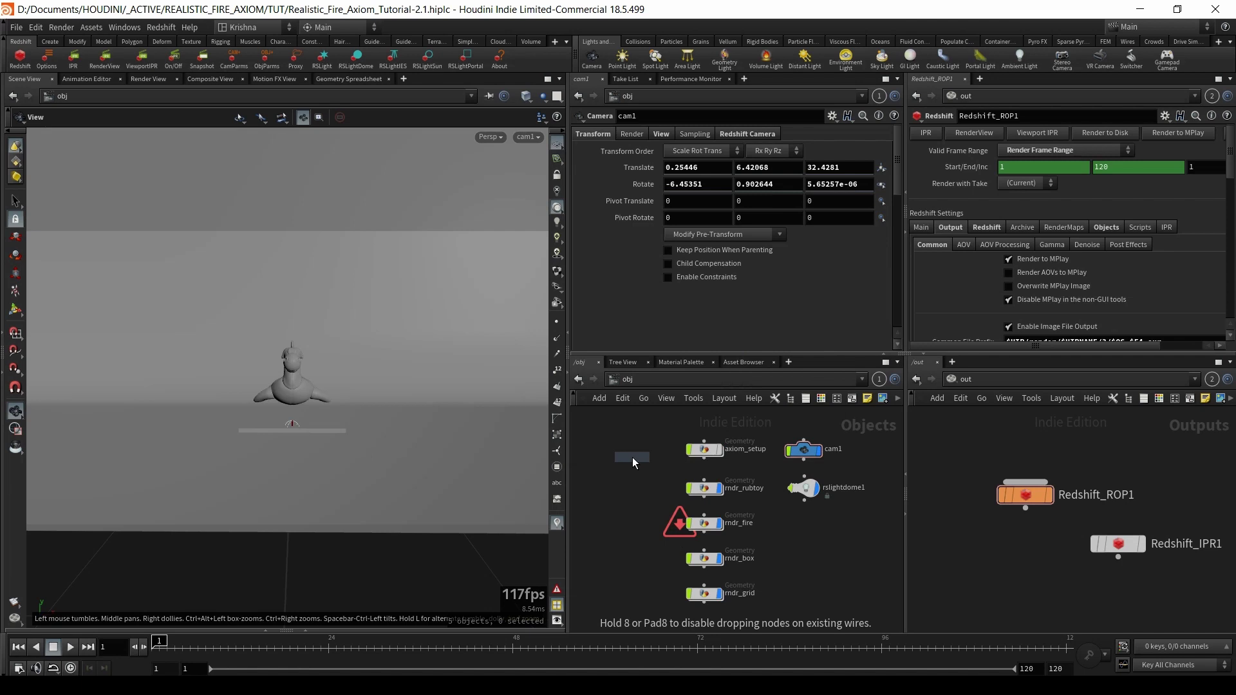
- Place a new Geometry object beside axiom_setup in the object network and name it logo
click(627, 452)
double_click(658, 449)
text(logo)
key(Return)
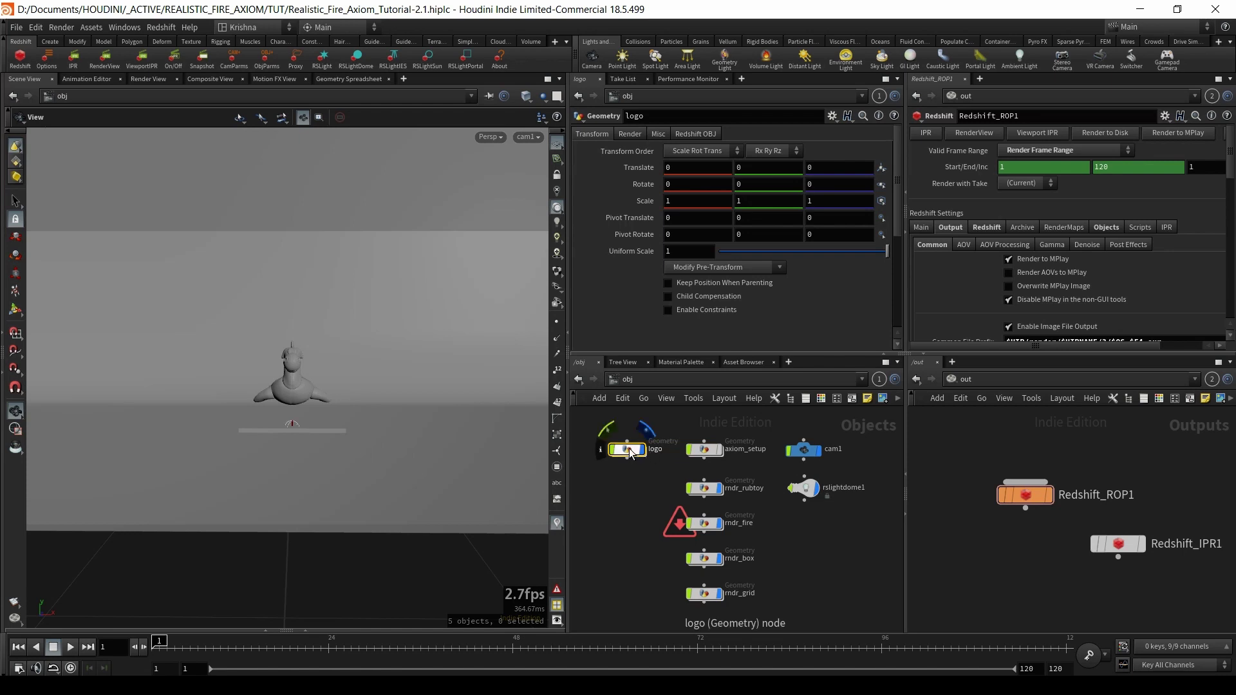
- Inside the logo object, add a File node that loads D:/Documents/RPC_LOGO/RPC_OBJ.obj
double_click(633, 451)
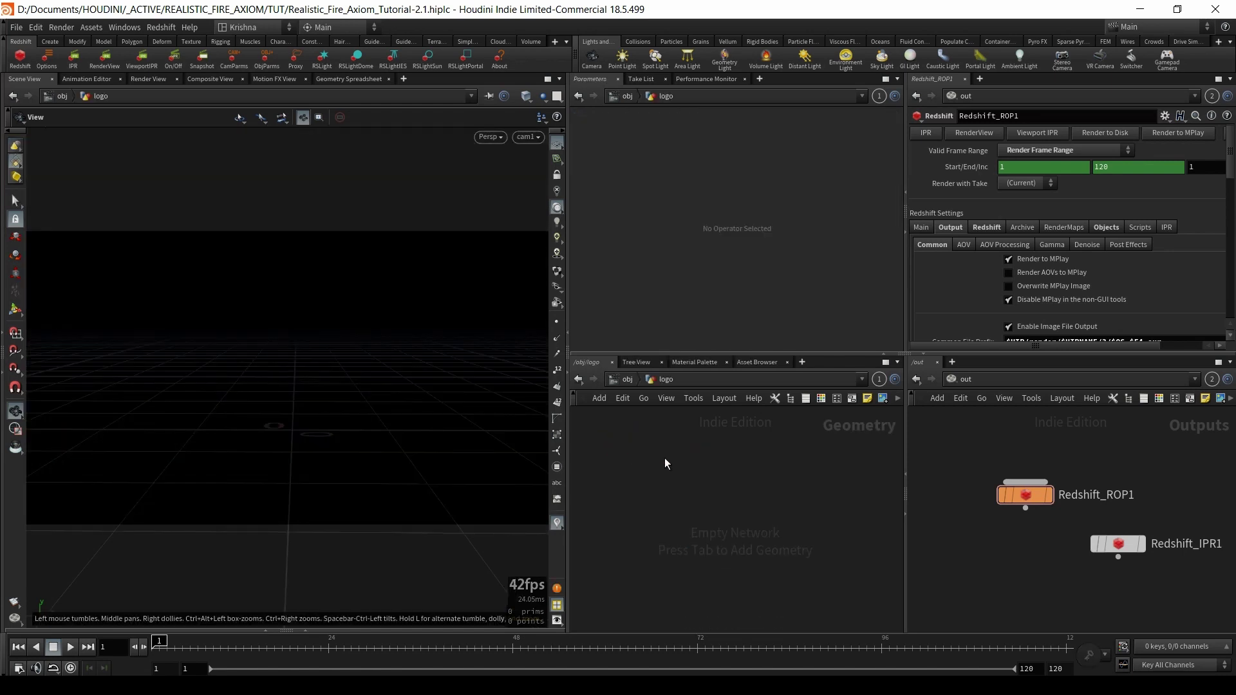
key(Tab)
key(Return)
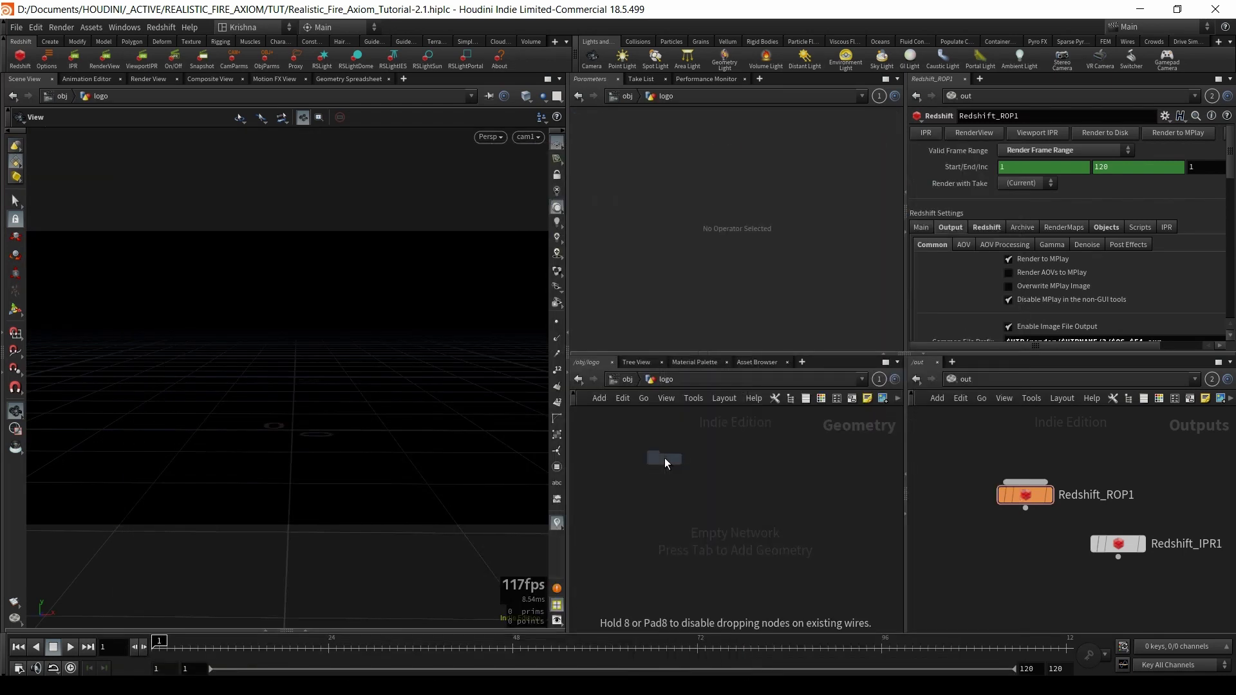
click(666, 460)
drag(666, 462, 687, 466)
key(Return)
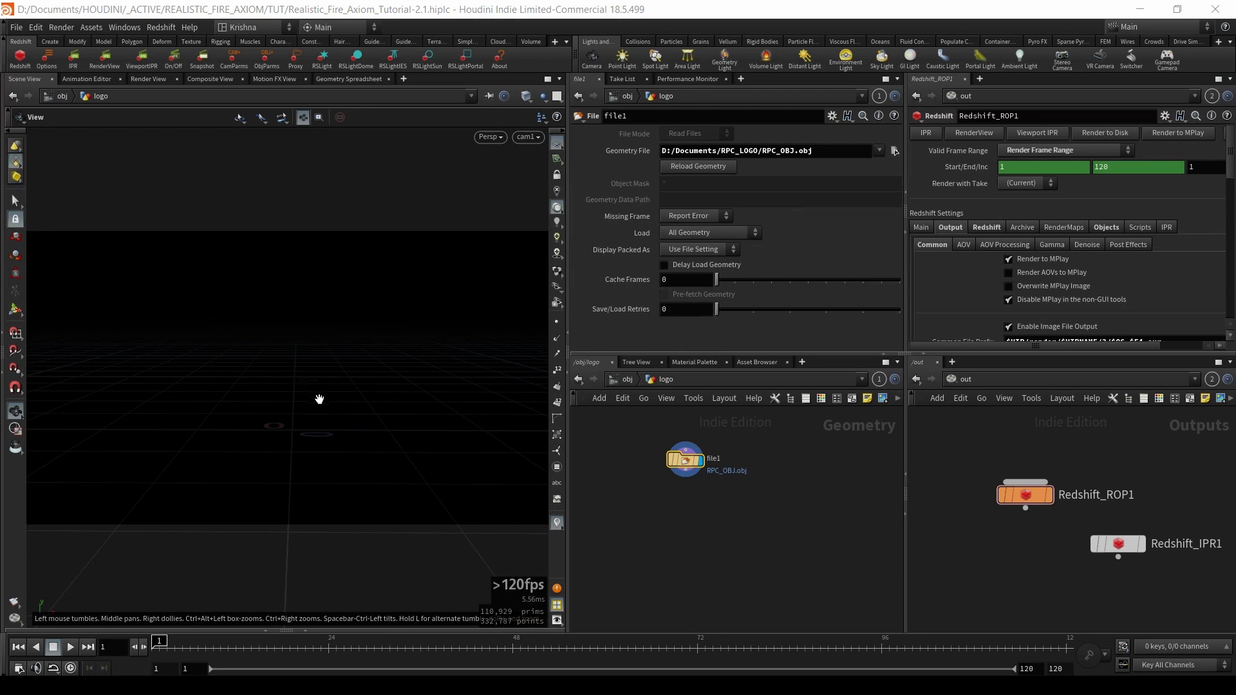
- Append a Match Size node to the File node that loads the logo and display its result
key(f)
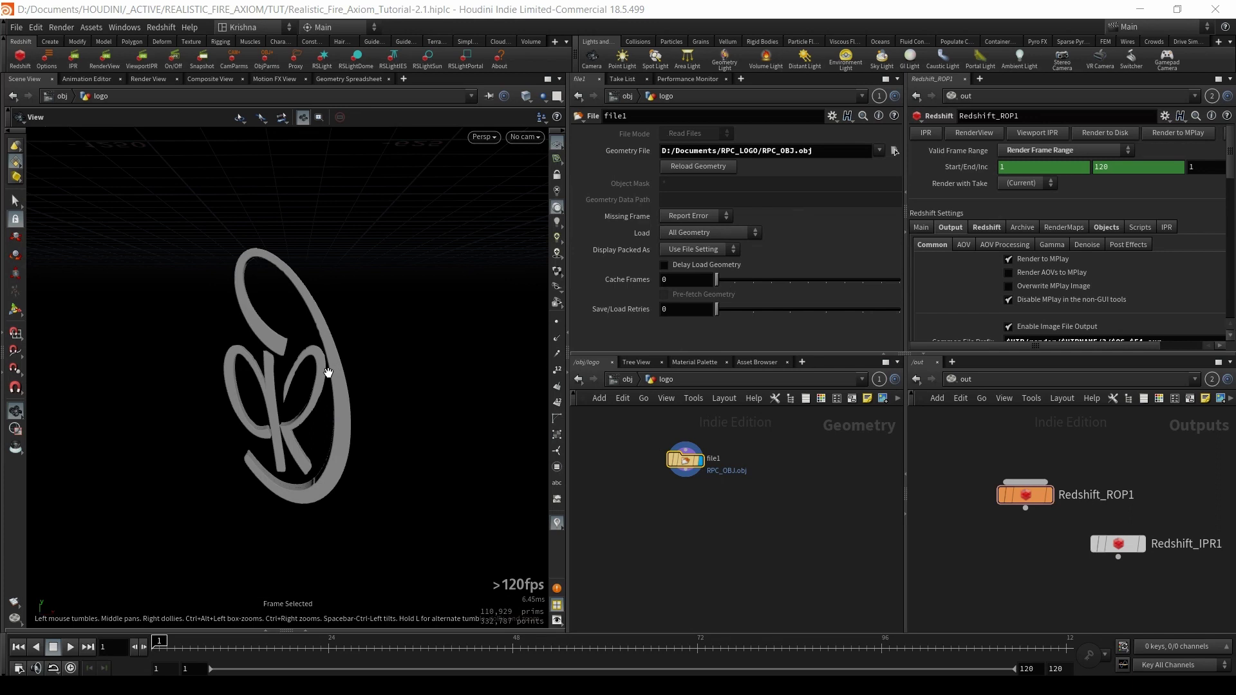
drag(341, 359, 230, 407)
scroll(319, 381, down, 4)
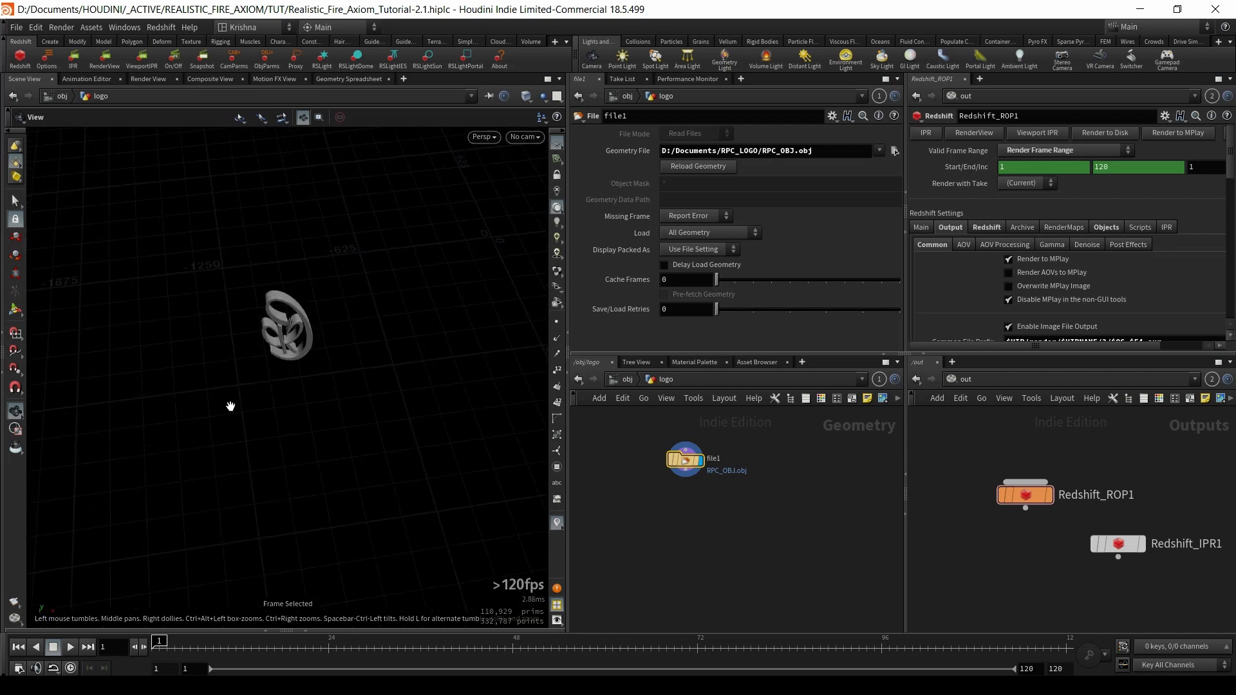
drag(425, 303, 403, 309)
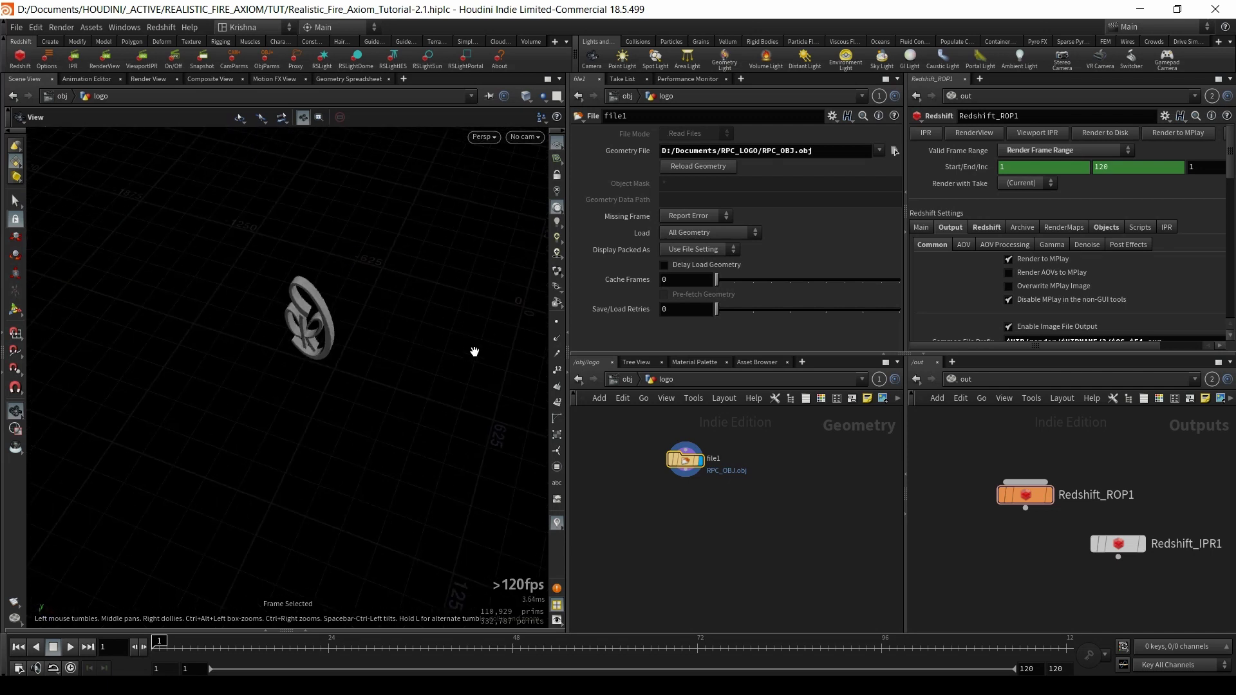
drag(474, 352, 486, 345)
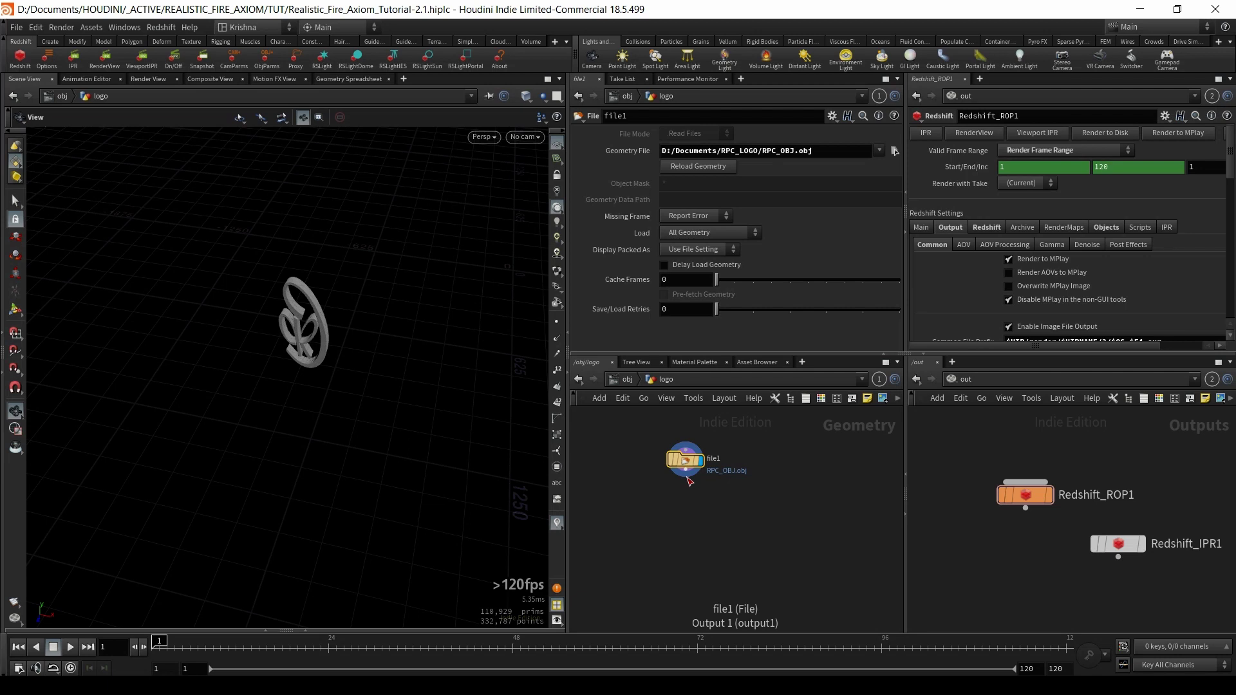
key(Tab)
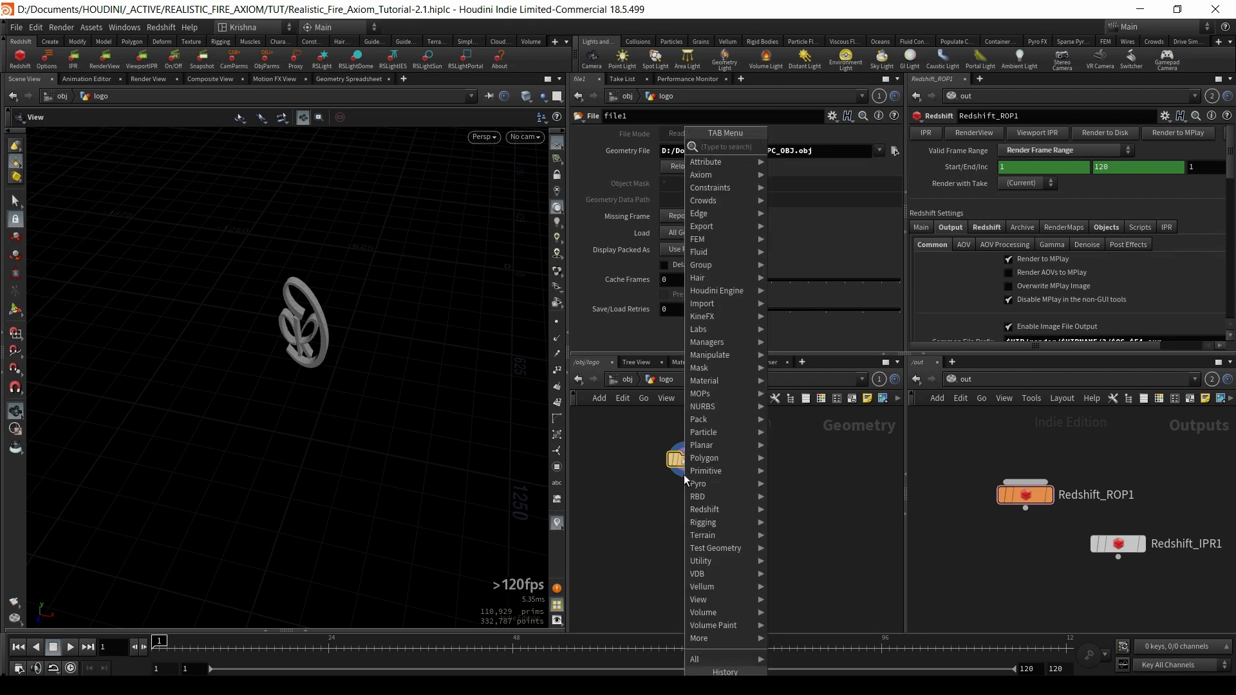
text(mat)
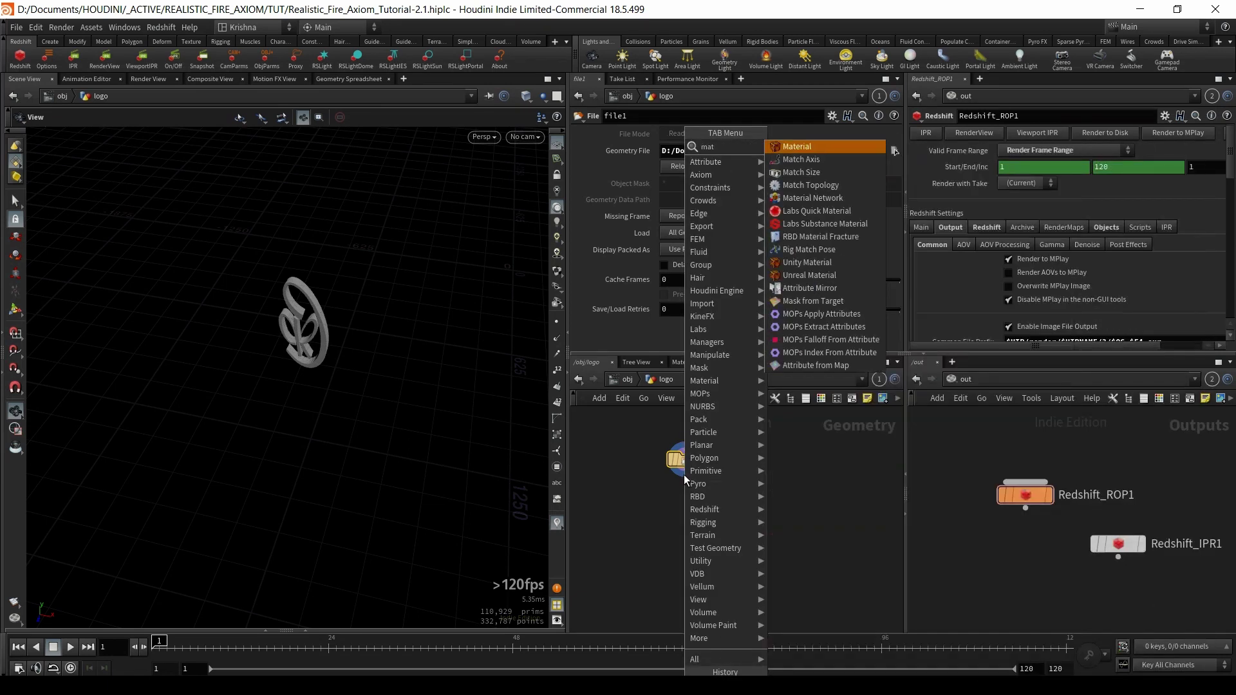
key(Down)
key(Down)
key(Return)
click(686, 480)
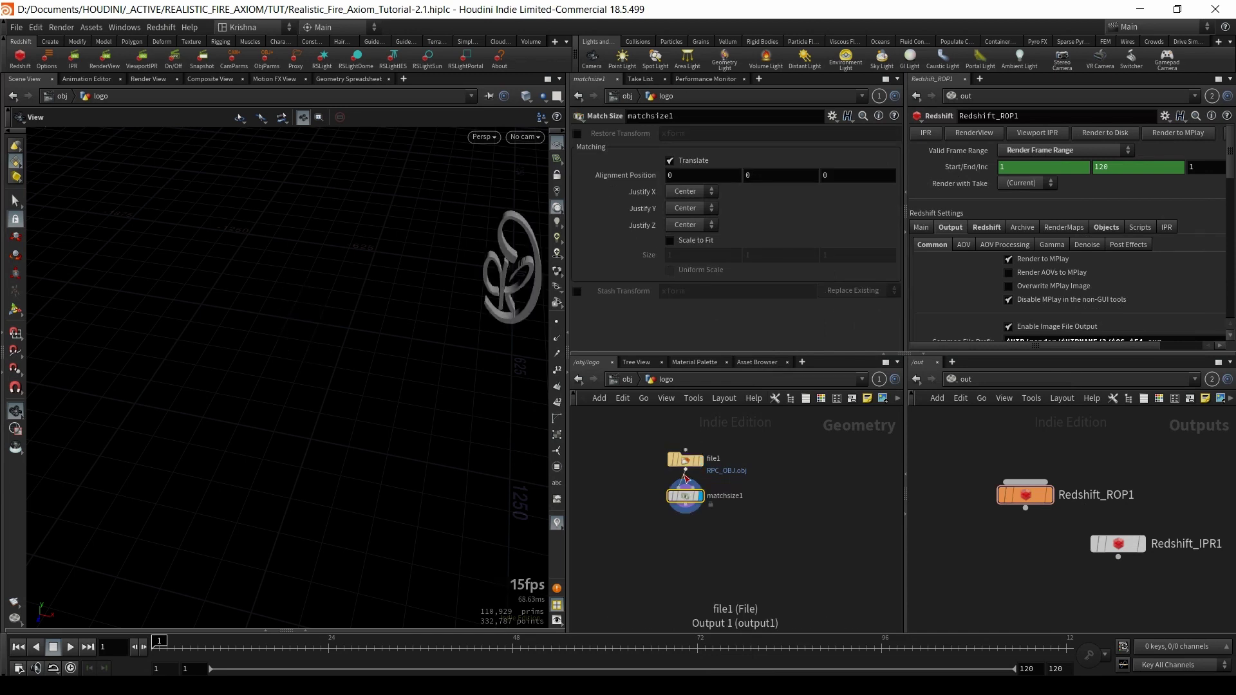
- Look through cam1 and enable Scale to Fit on the Match Size node with a size of 10, 10, 10
click(510, 138)
click(515, 197)
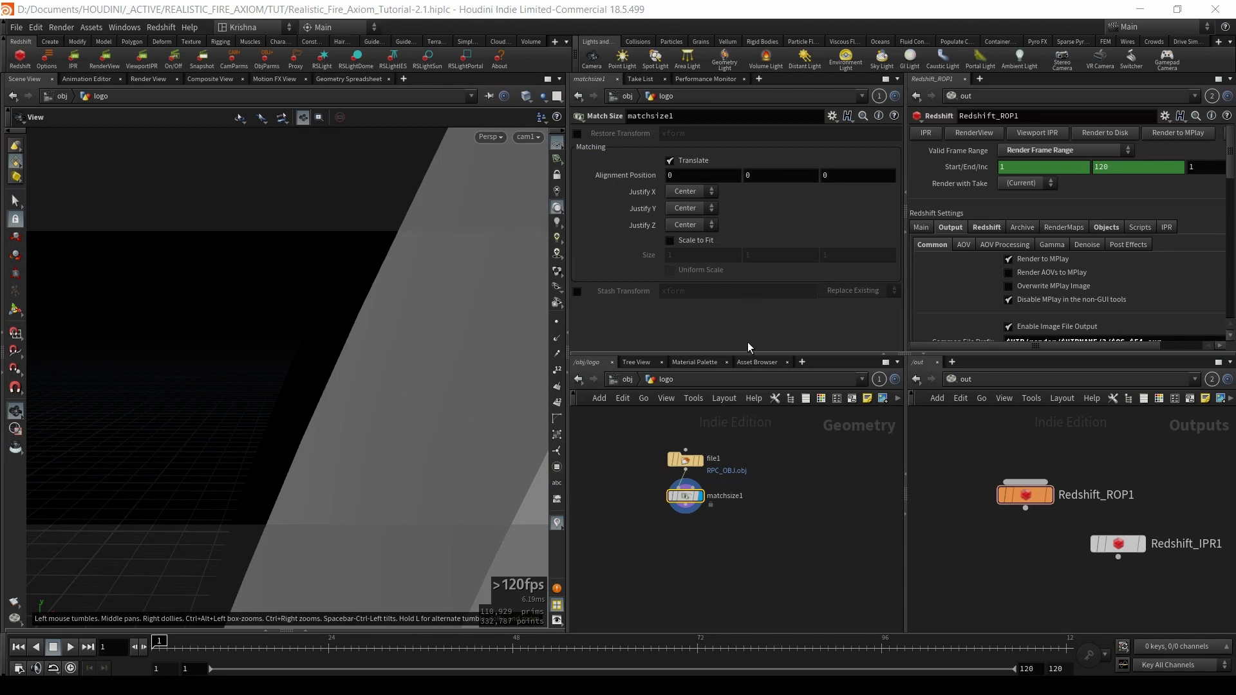
click(671, 240)
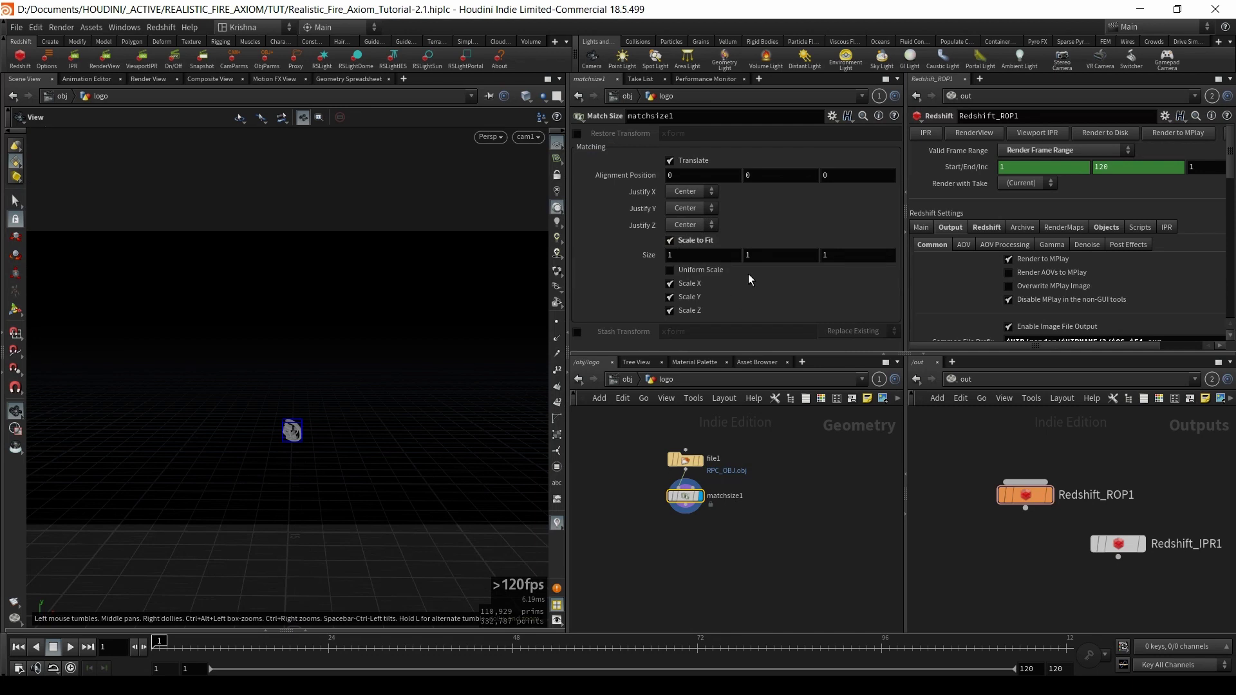
click(709, 259)
text(0)
key(Tab)
text(0)
key(Tab)
text(0)
key(Return)
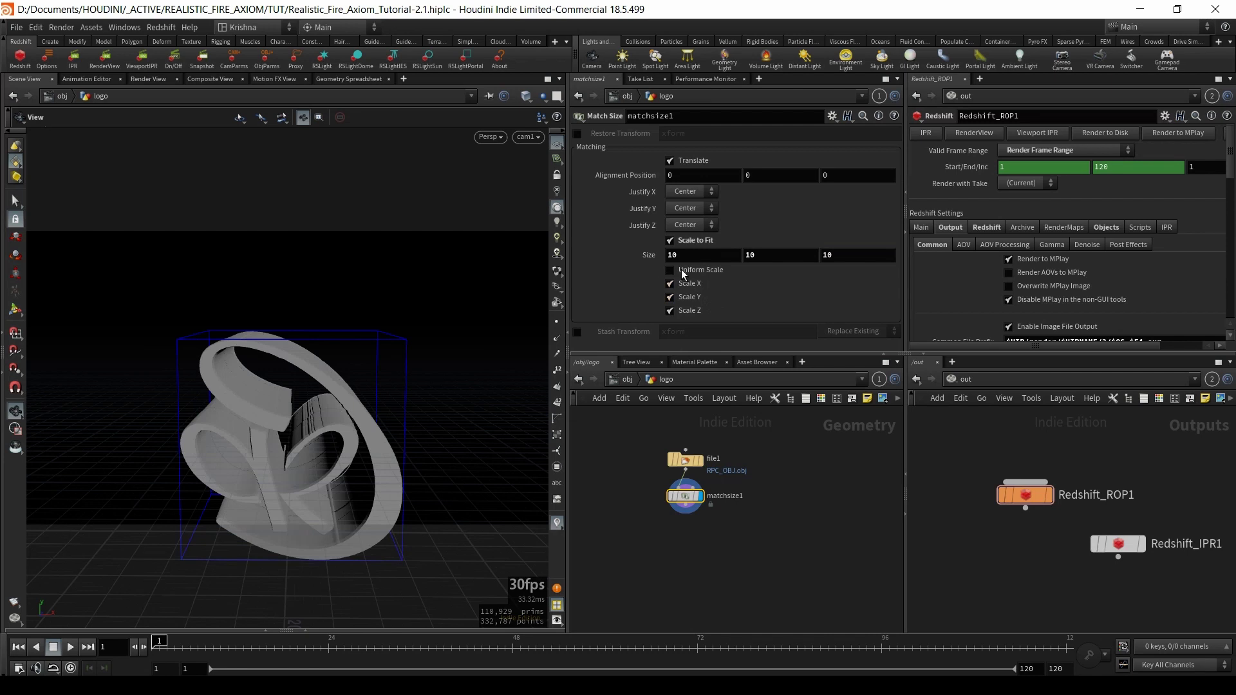
- Turn on Uniform Scale for the Match Size node and set Justify Y to Min
click(680, 270)
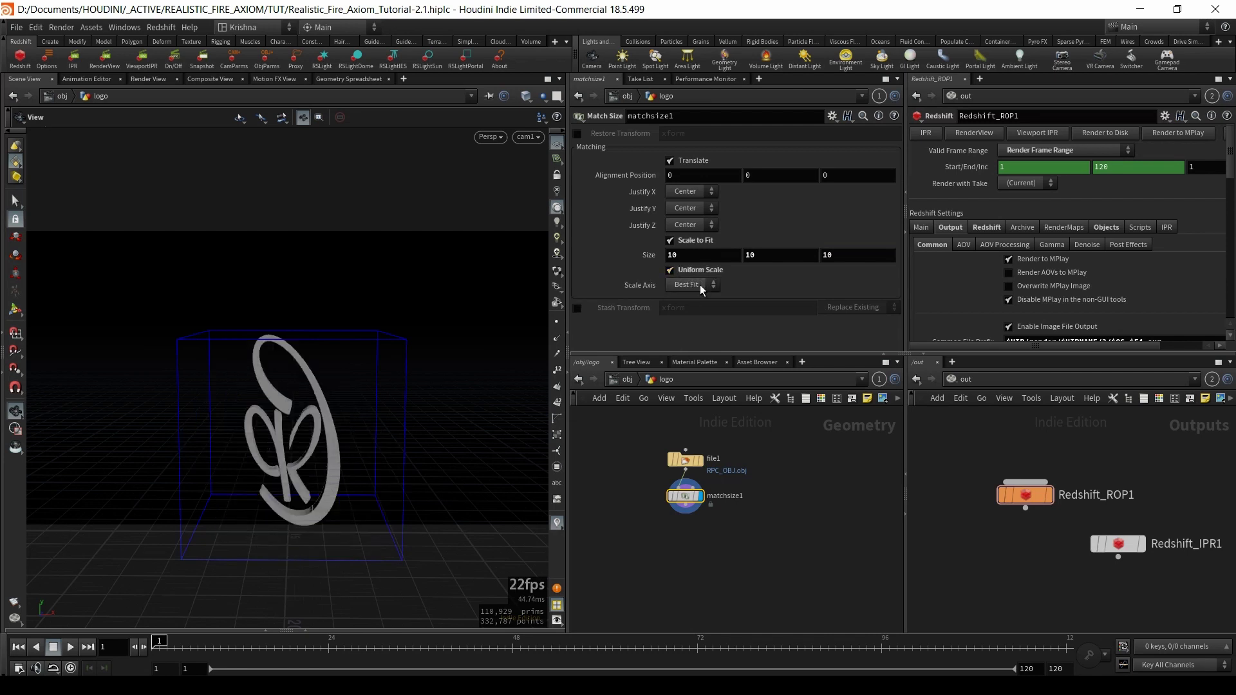
click(684, 209)
click(683, 236)
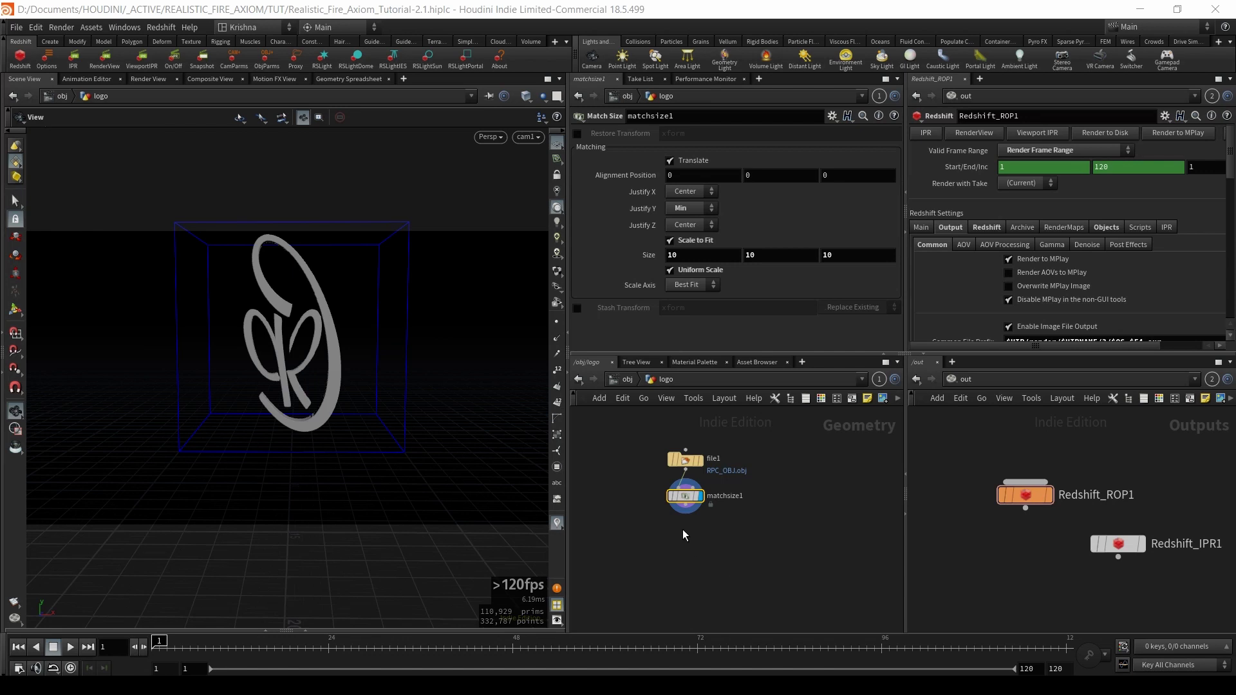
- Append a Transform node to the Match Size node and display its result
key(Tab)
text(transform)
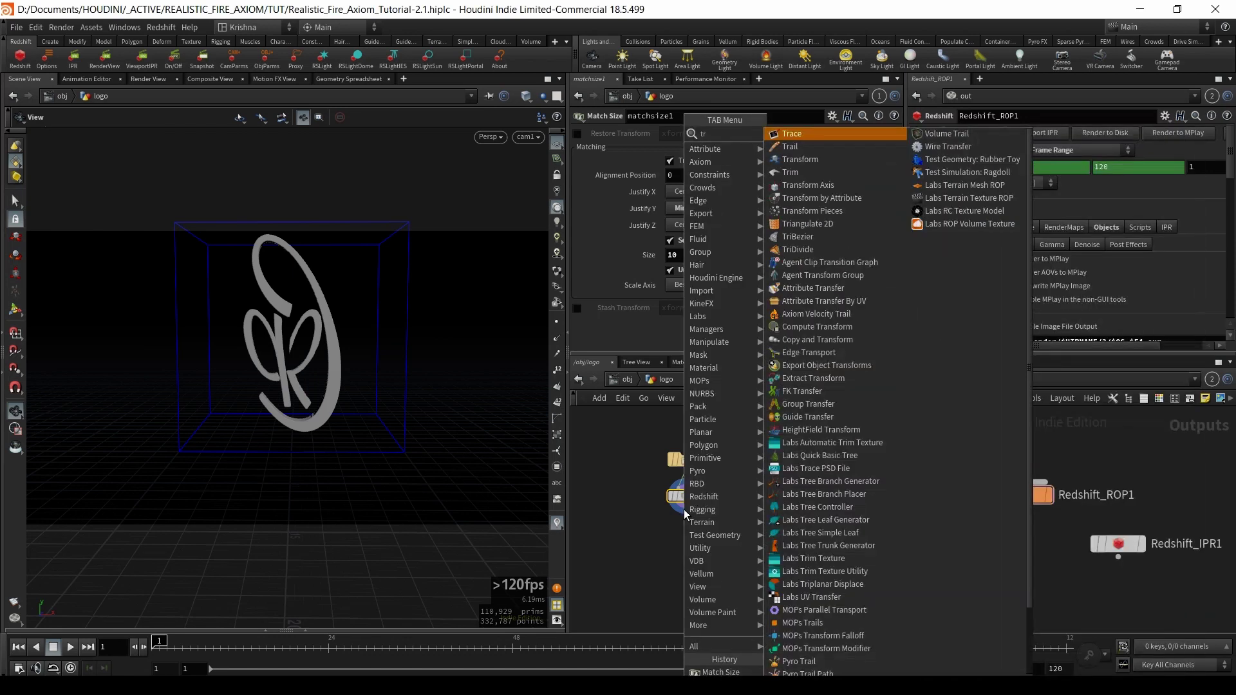
key(Return)
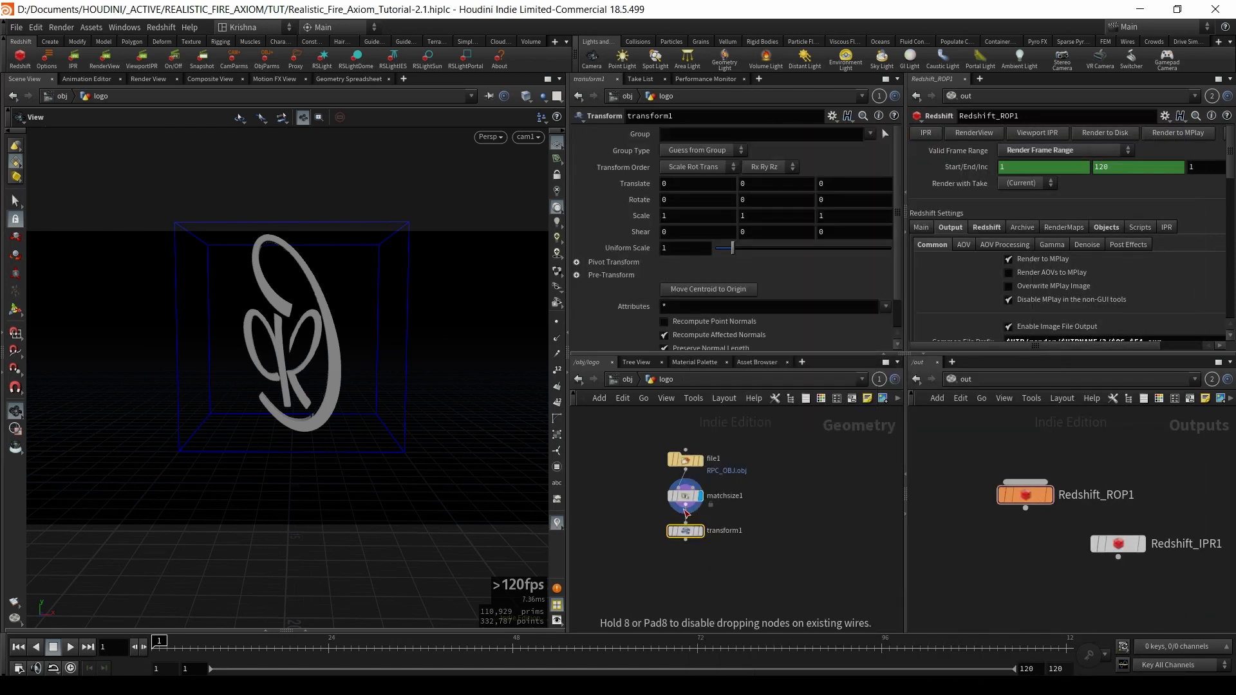
click(685, 530)
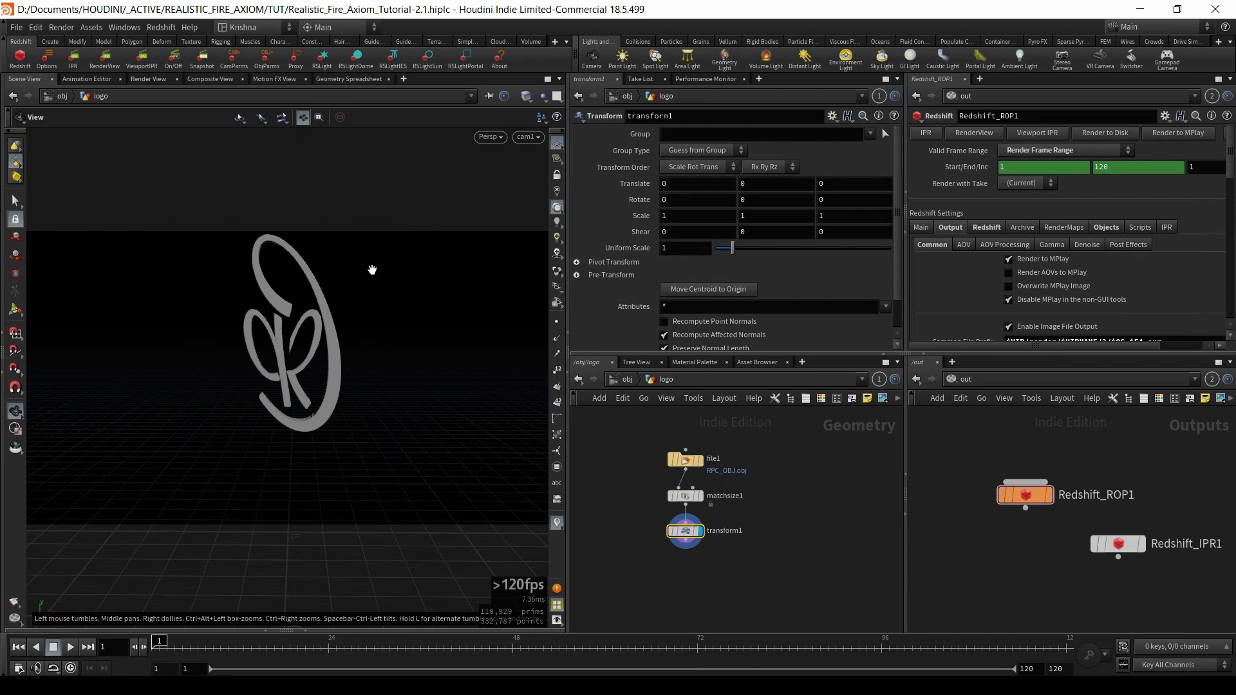
click(755, 185)
text(180)
key(Return)
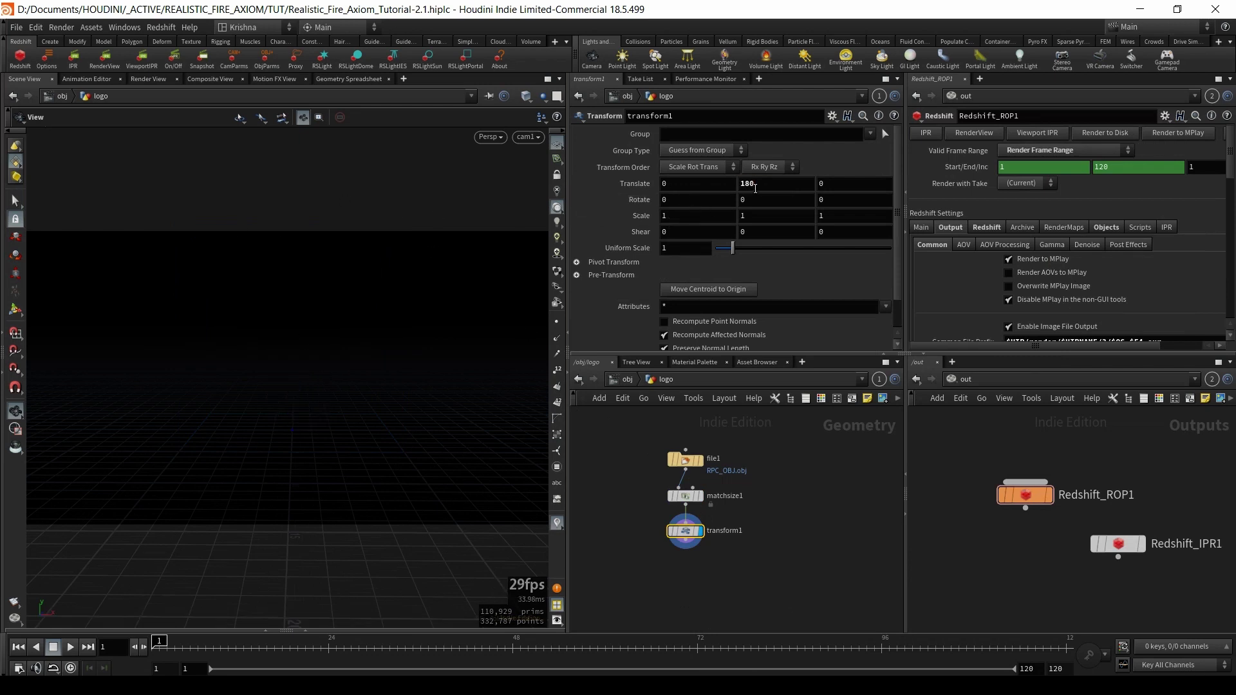
click(755, 185)
text(0)
key(Return)
- Set the Transform node's Y rotation to 180
click(752, 201)
text(180)
key(Return)
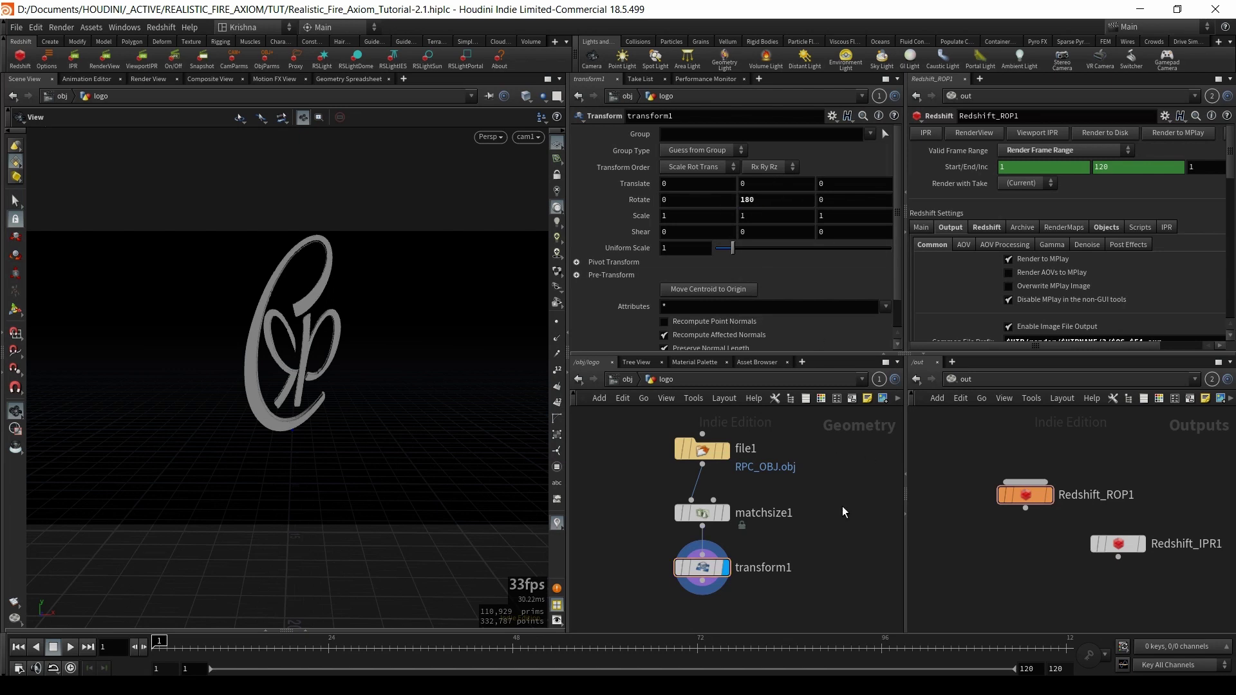
- Append a Normal node to the Transform node and display its result
mouse_move(692, 504)
scroll(782, 570, down, 1)
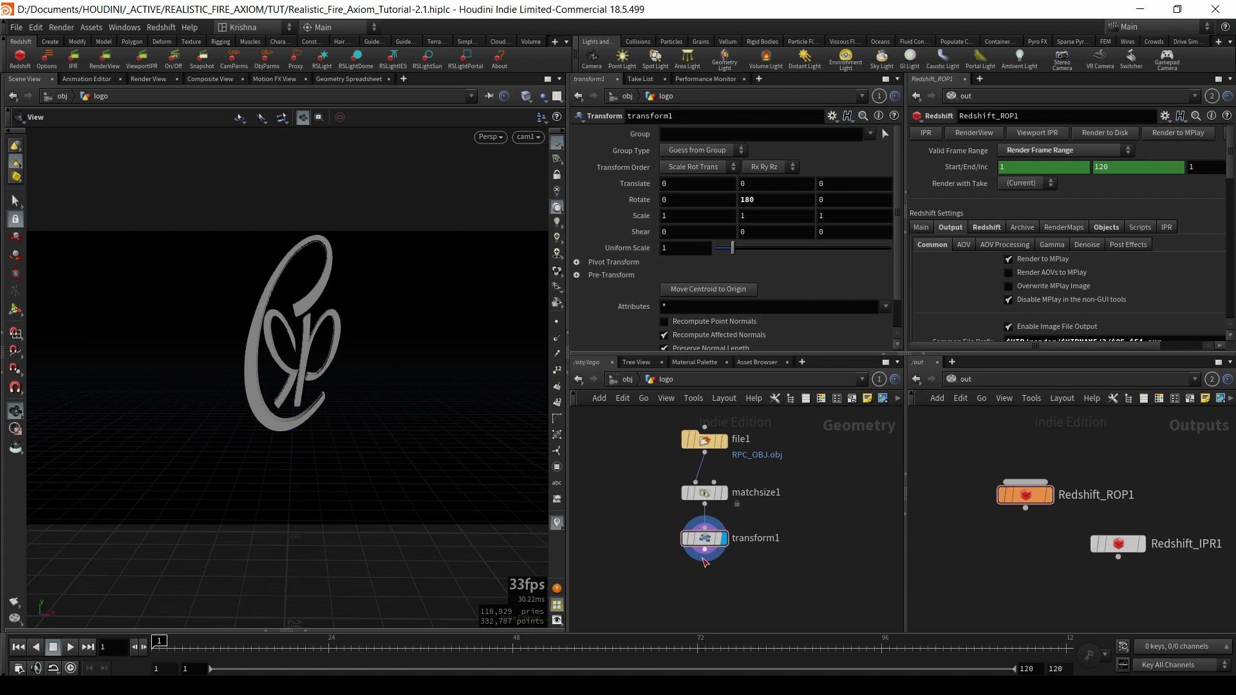
key(Tab)
text(normal)
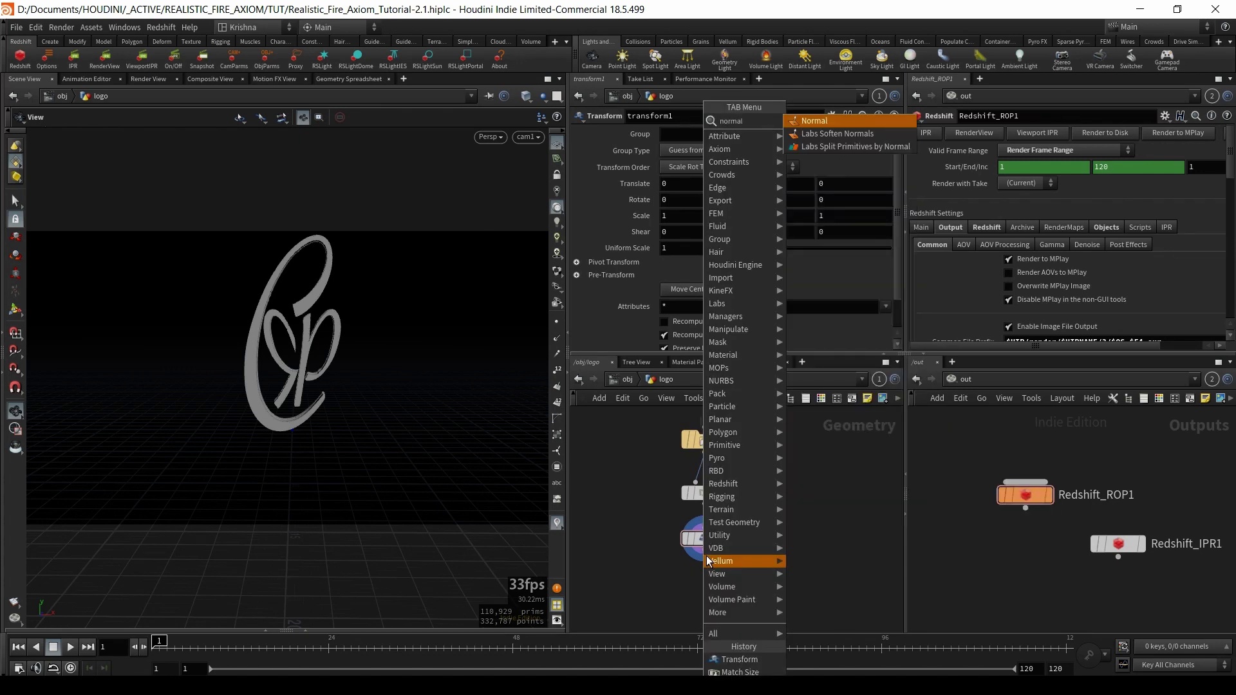
key(Return)
click(705, 583)
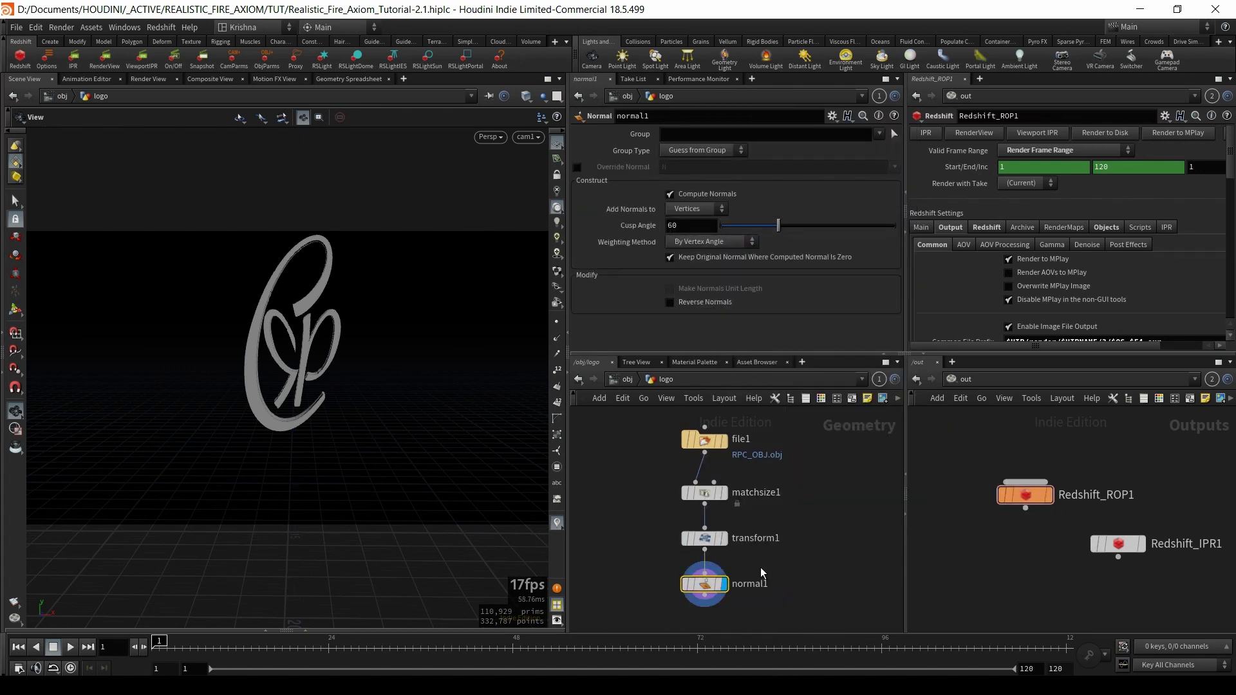
- Append a Null node to the Normal node and name it OUT_GEO
key(Tab)
text(null)
key(Return)
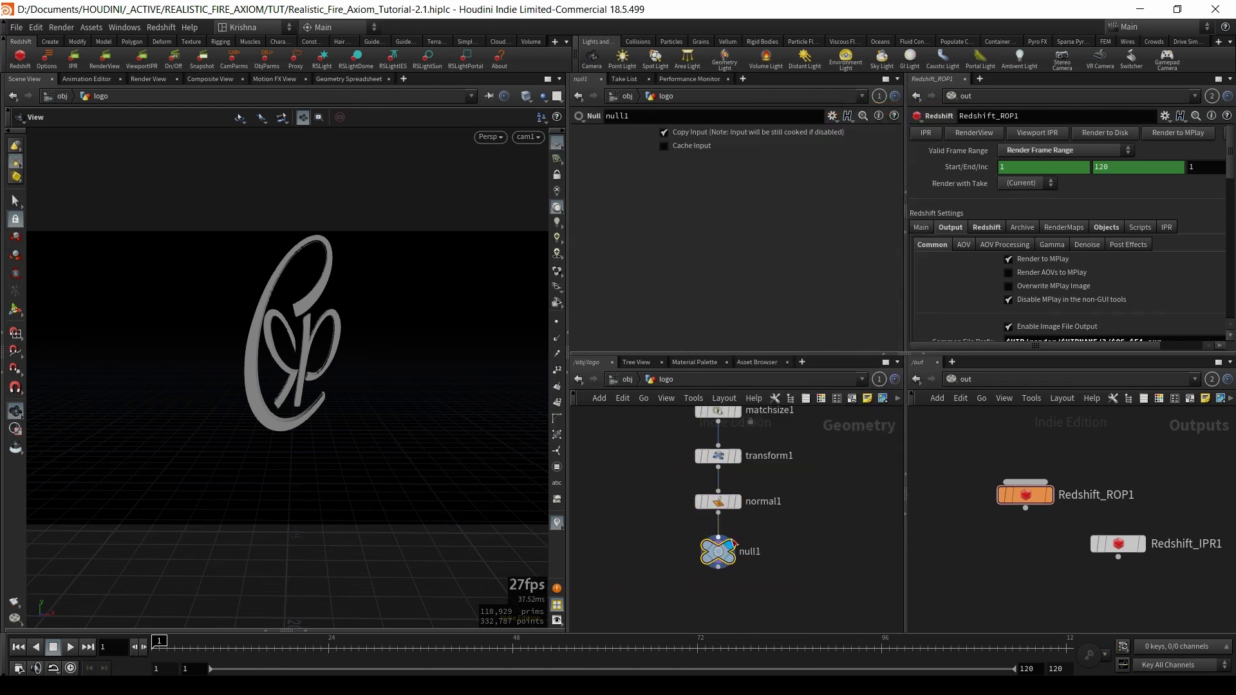
double_click(749, 553)
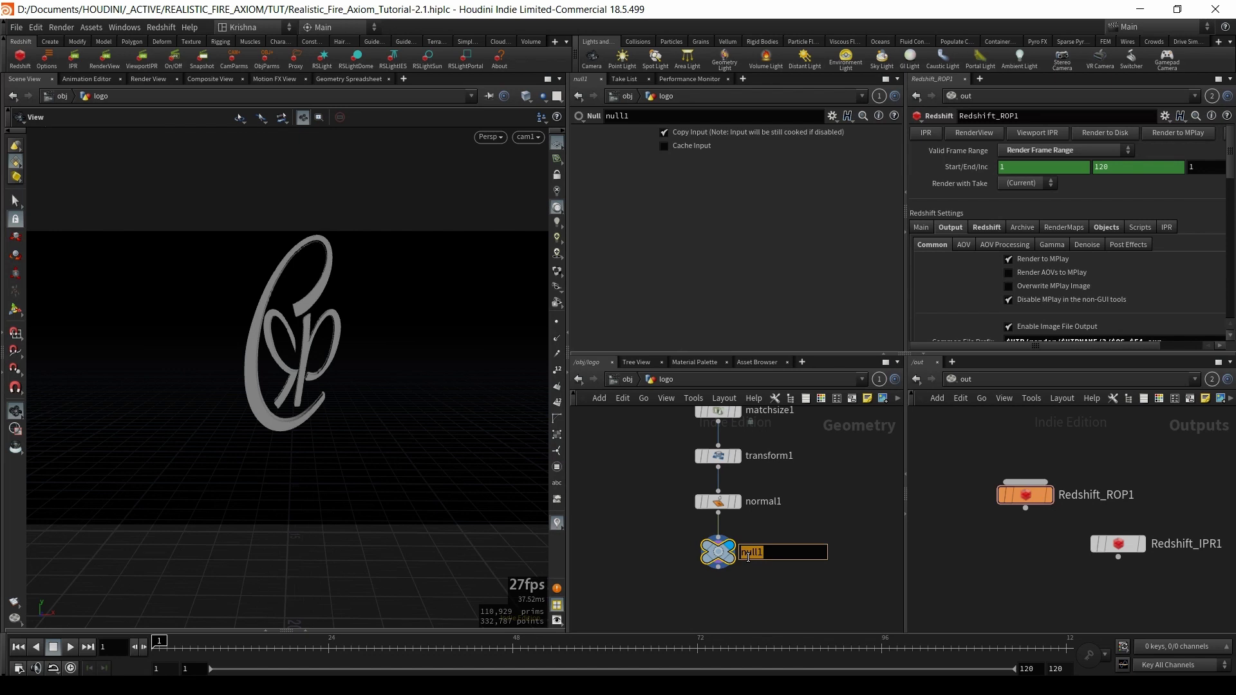
text(OUT_GEO)
key(Return)
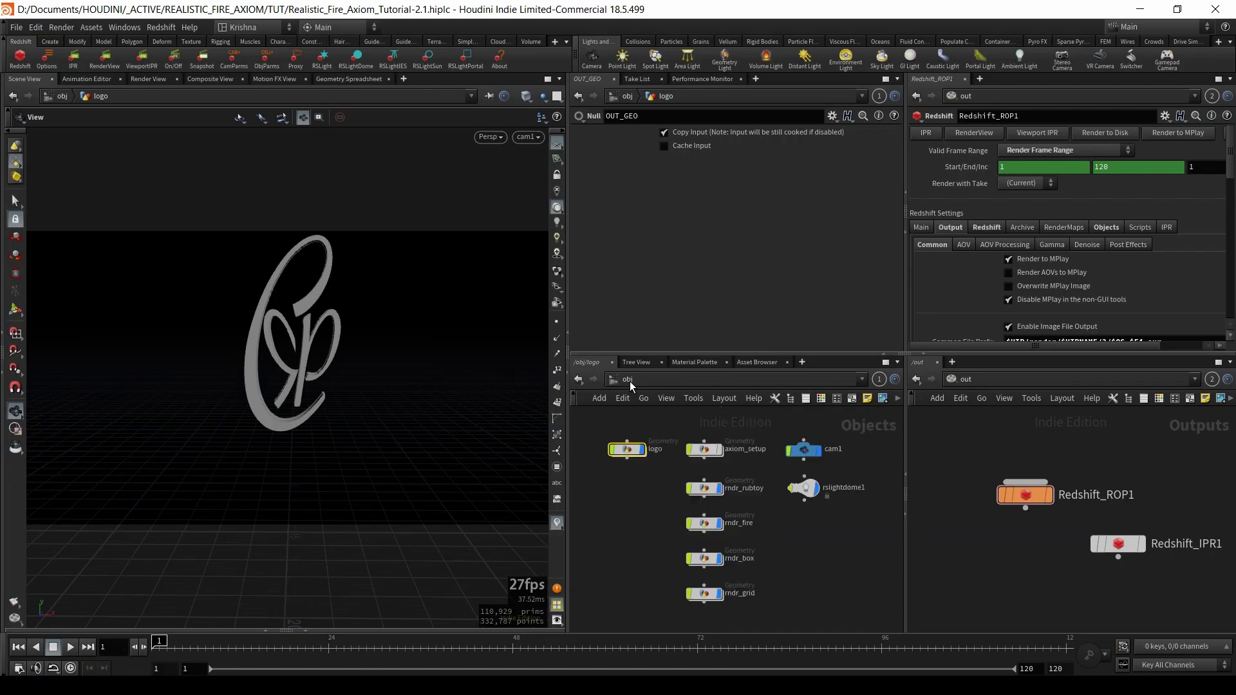
- Add a Sphere object below logo in the object network and hide the rndr_rubtoy, rndr_fire, rndr_box and rndr_grid objects
click(628, 380)
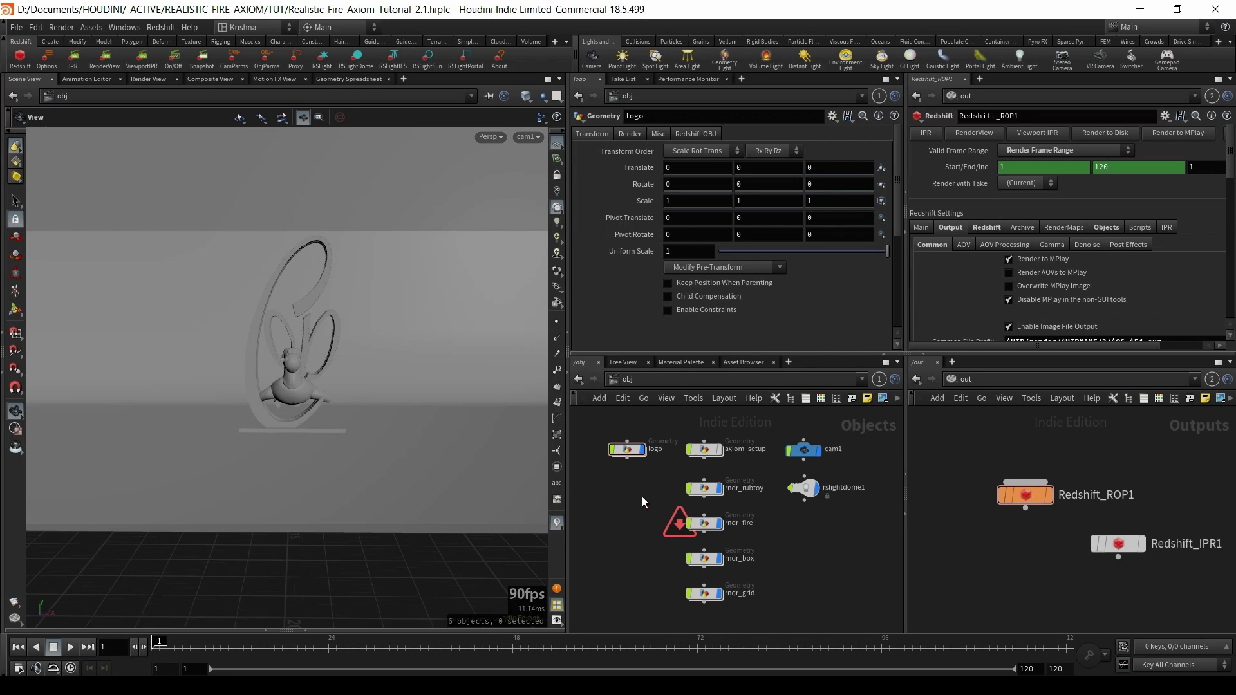
key(Tab)
text(sp)
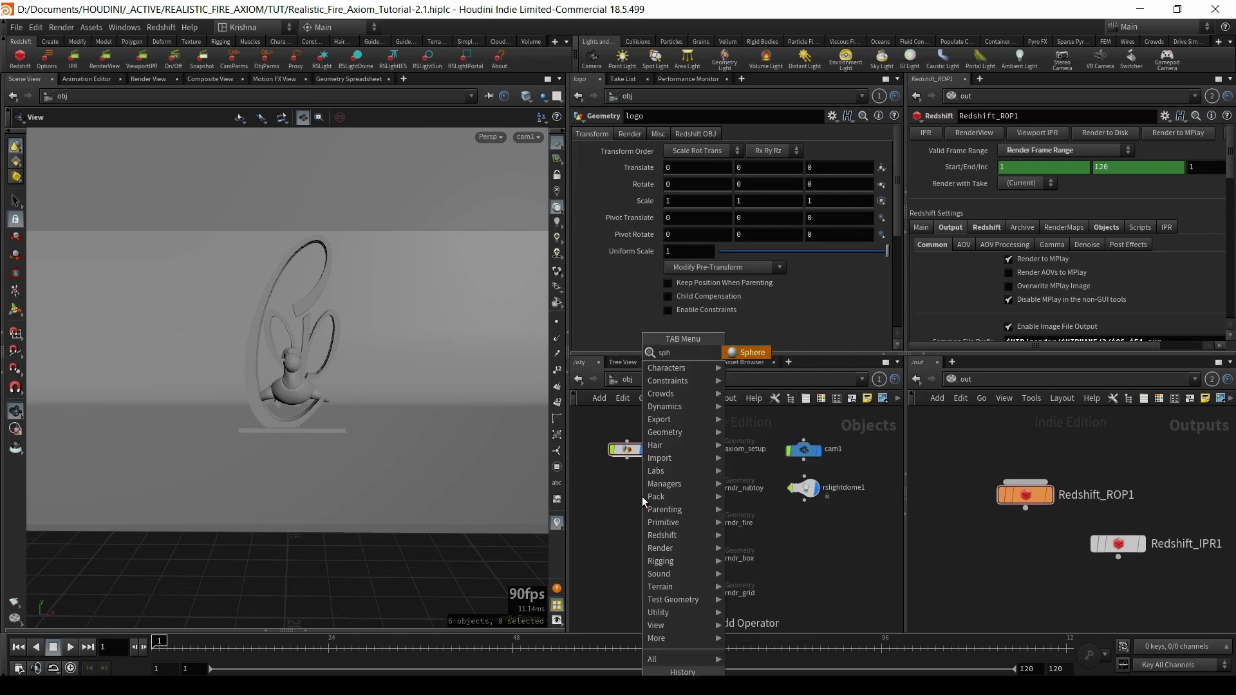
key(Return)
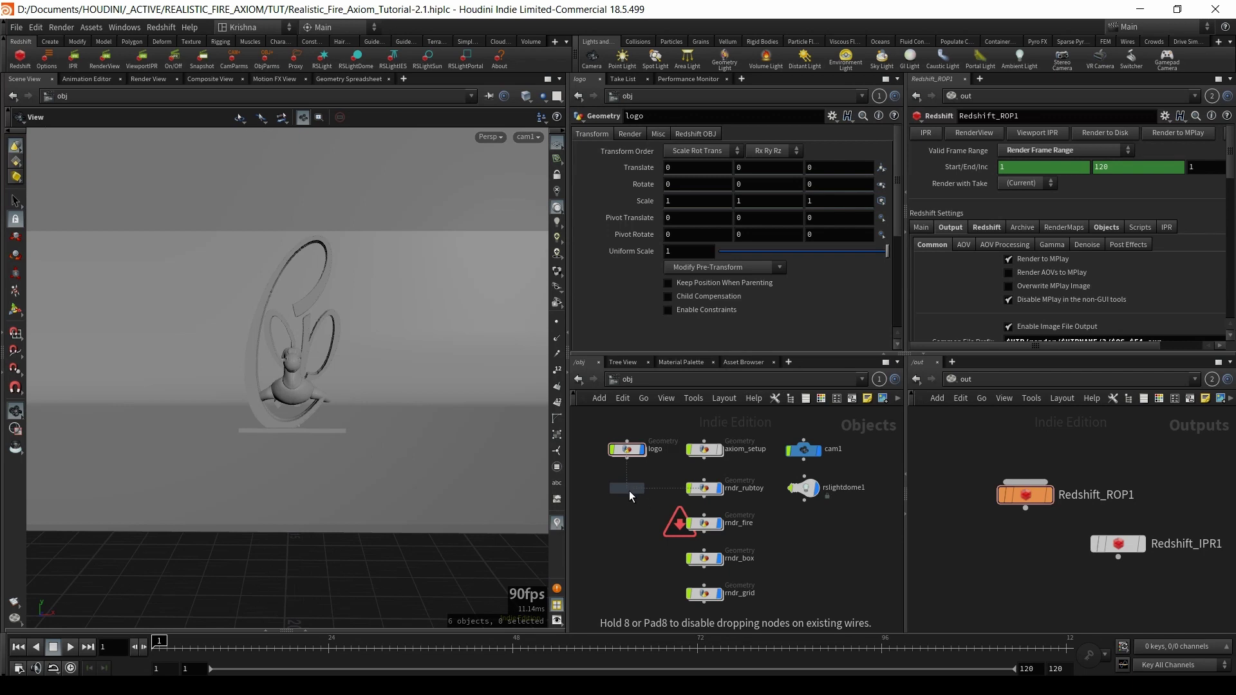
click(629, 491)
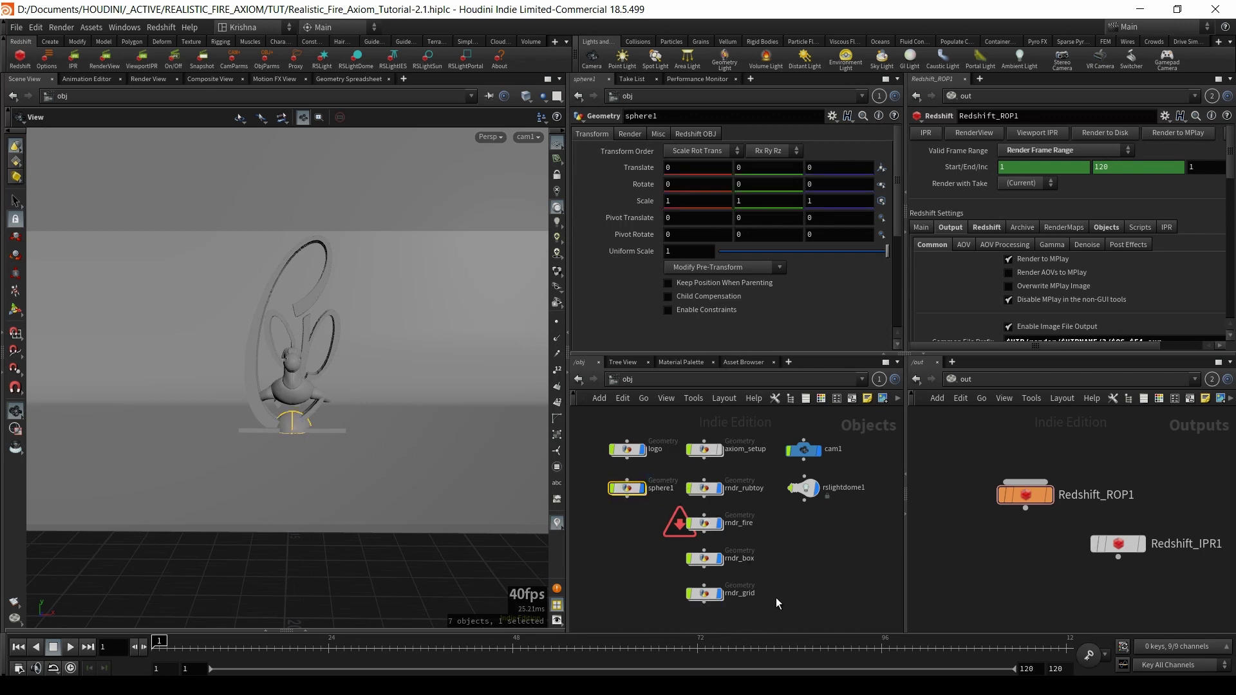
click(720, 488)
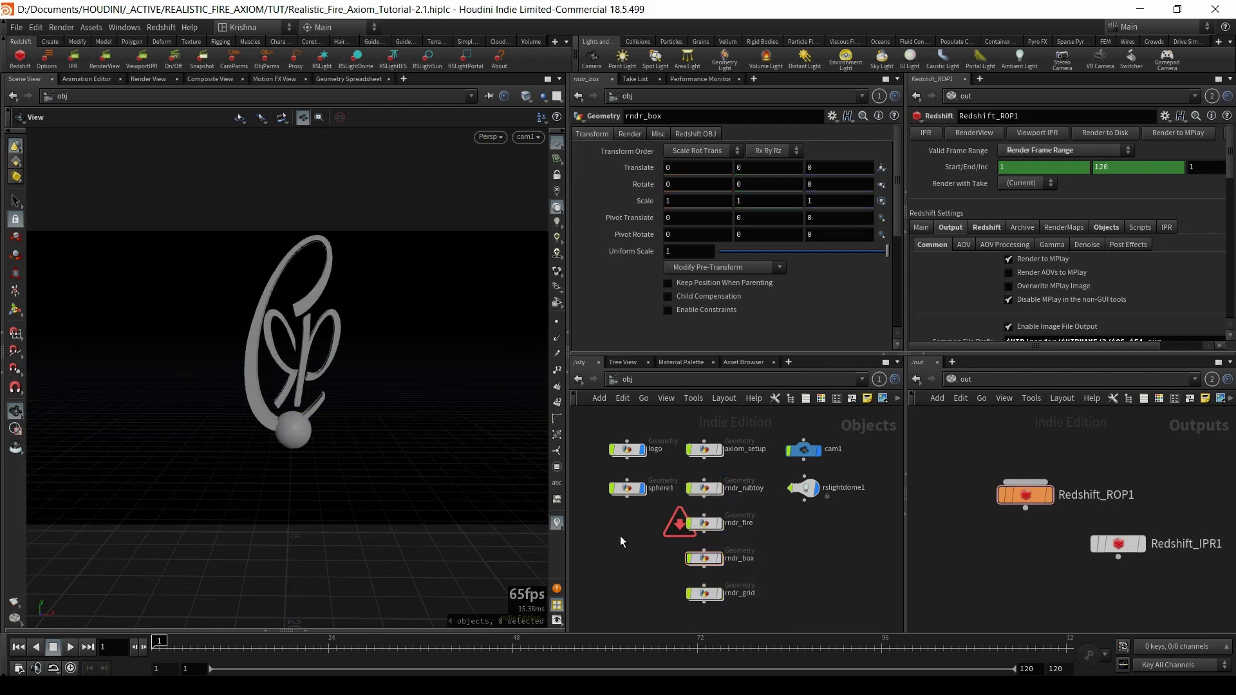
- Add a DOP Network below sphere1 in the object network
middle_drag(638, 553, 645, 554)
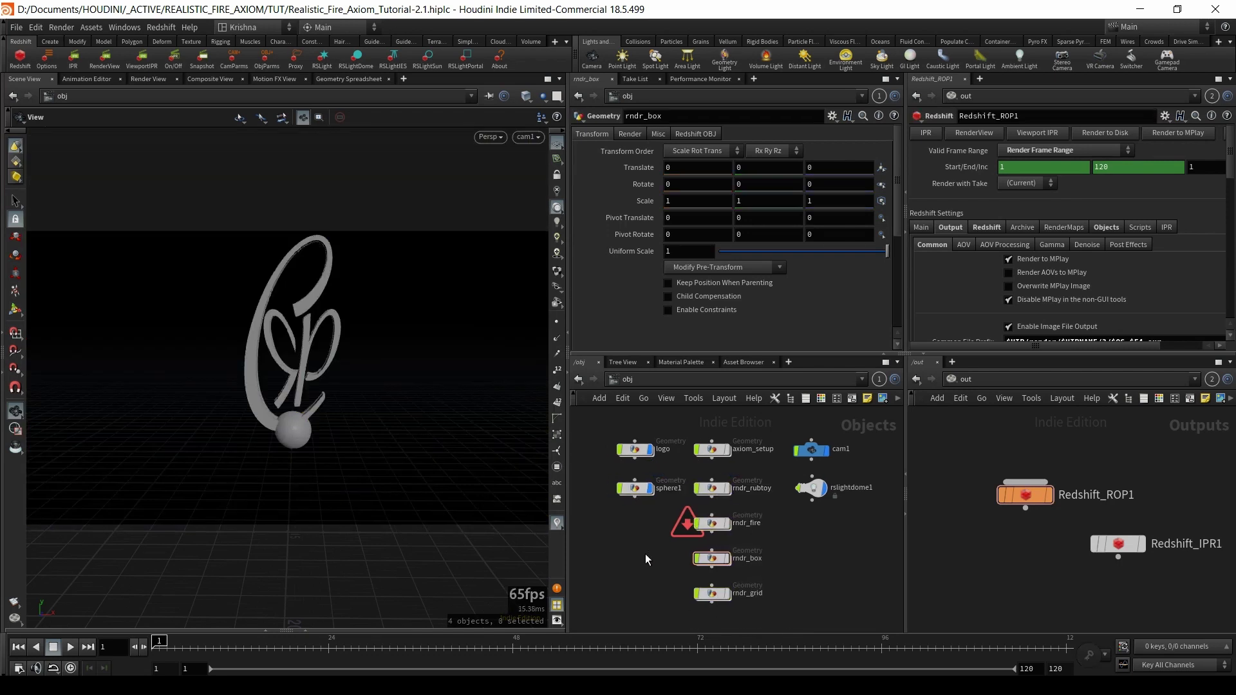
key(Tab)
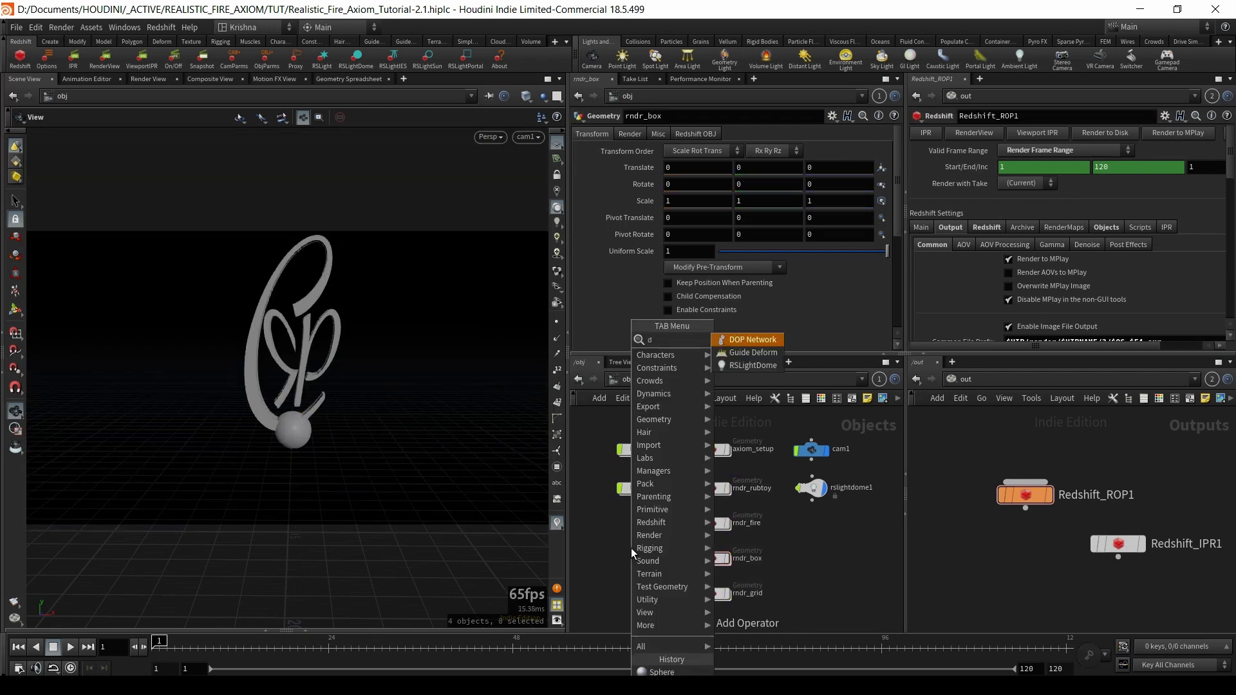
key(Return)
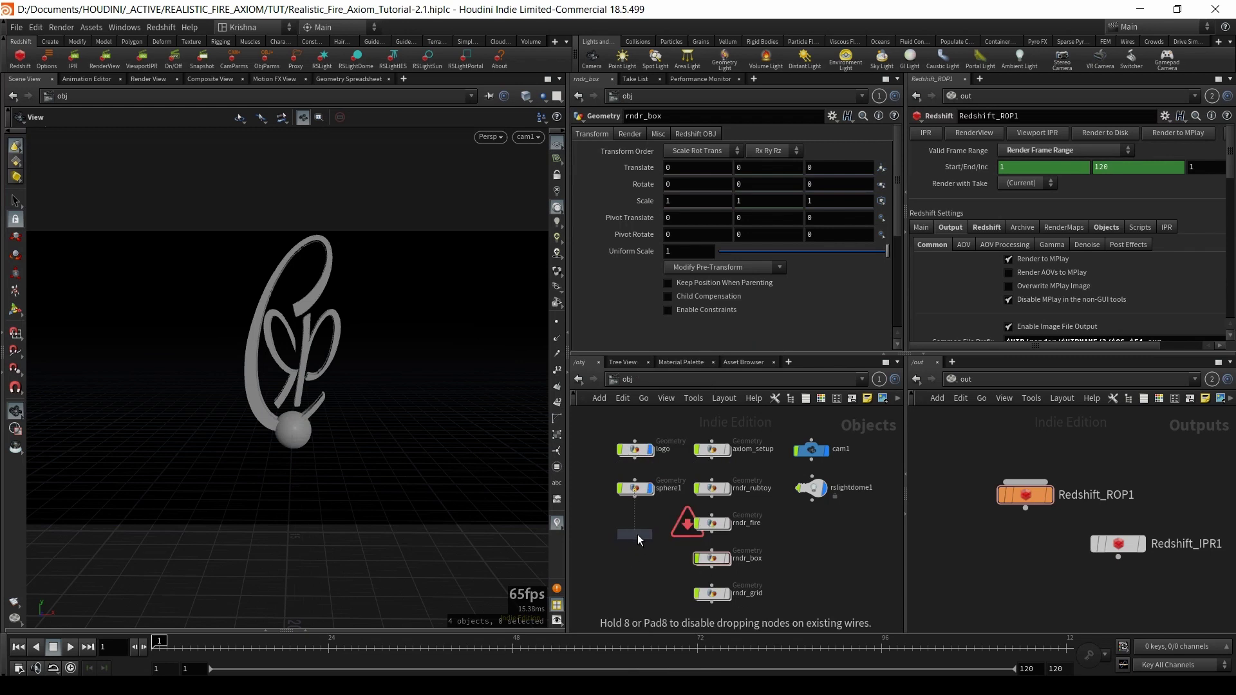
click(637, 535)
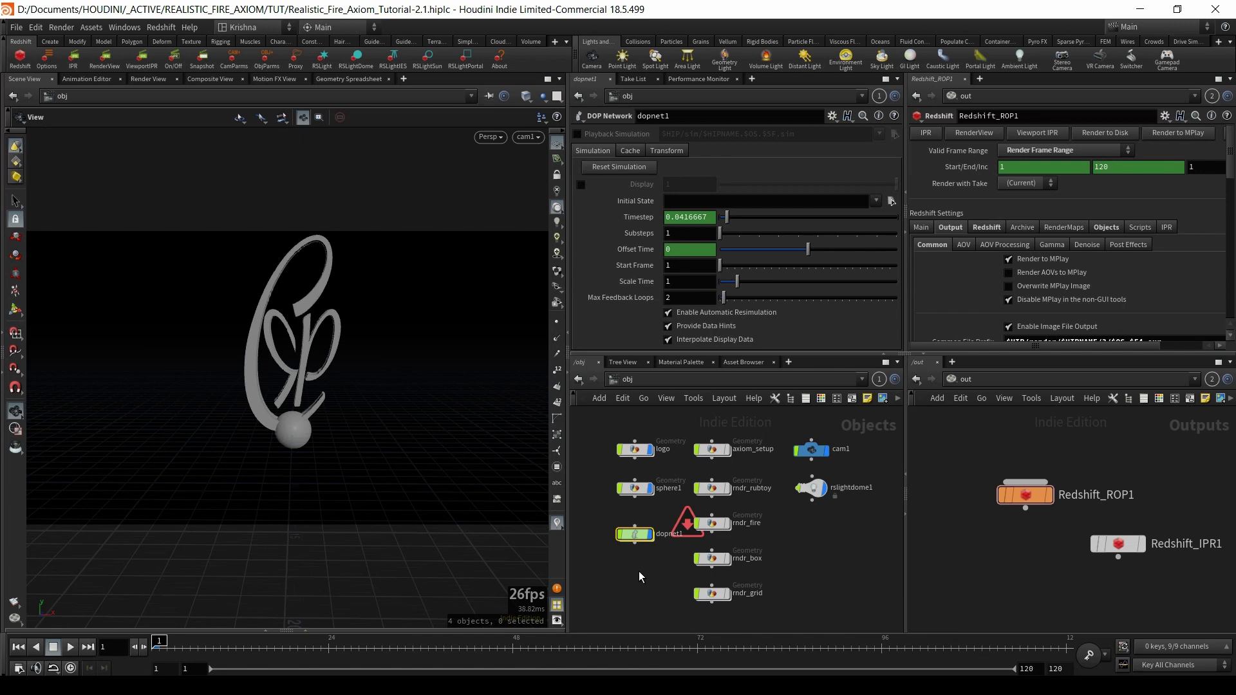
- Apply the Spreading Fire tool from the sparse pyro effects to the sphere1 object
click(635, 491)
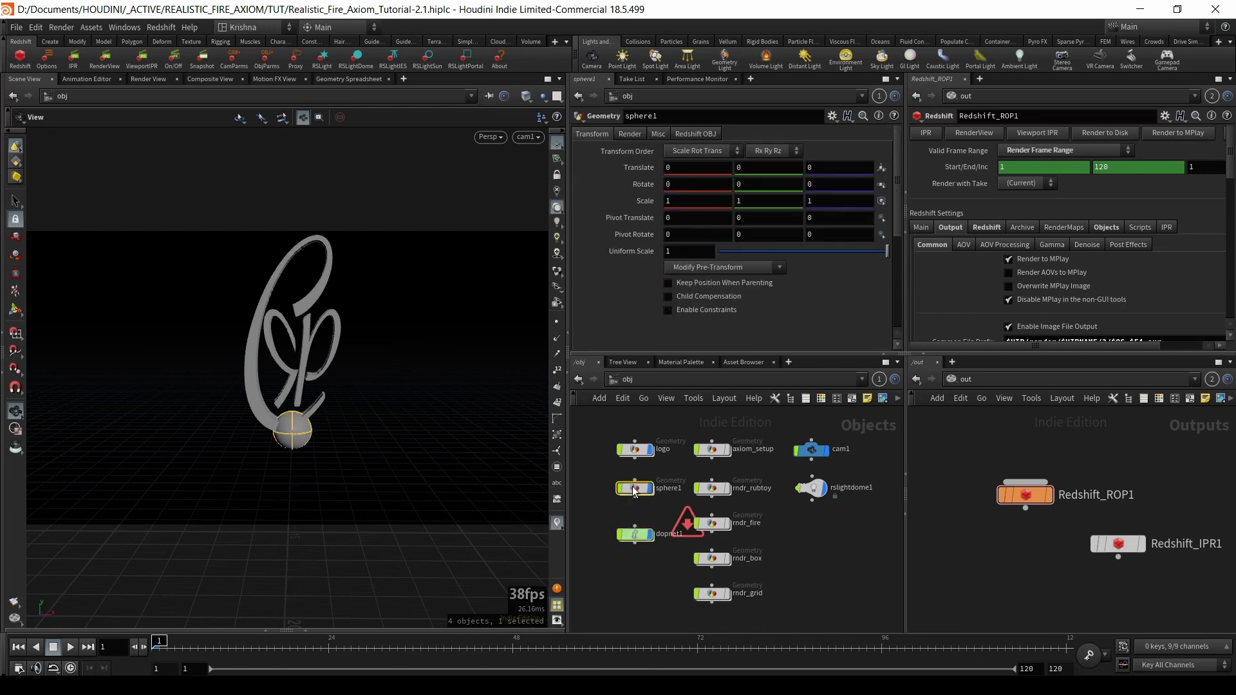
click(1081, 41)
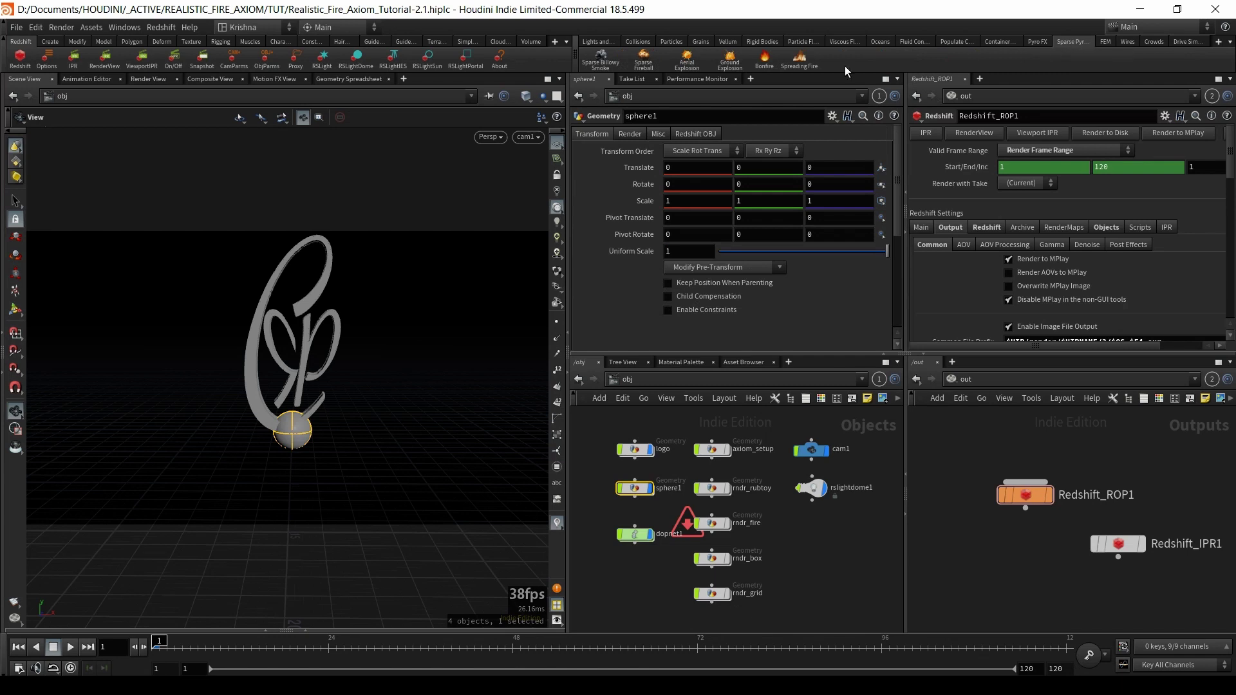
click(800, 61)
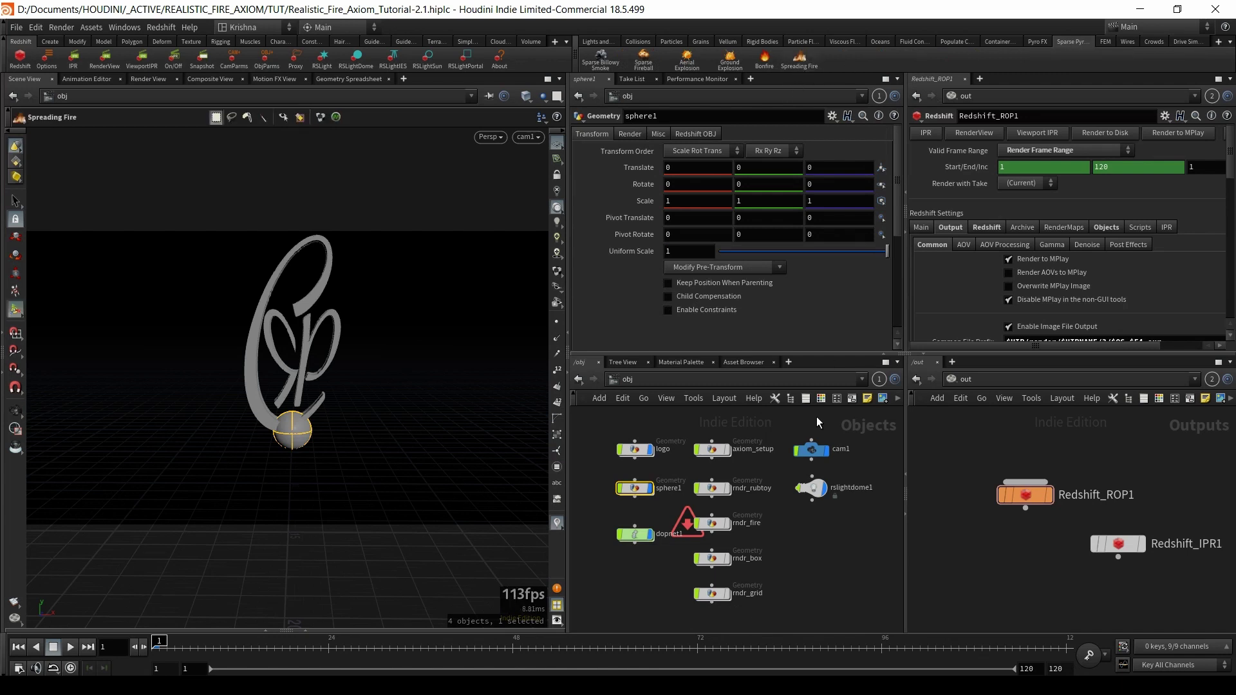
key(Return)
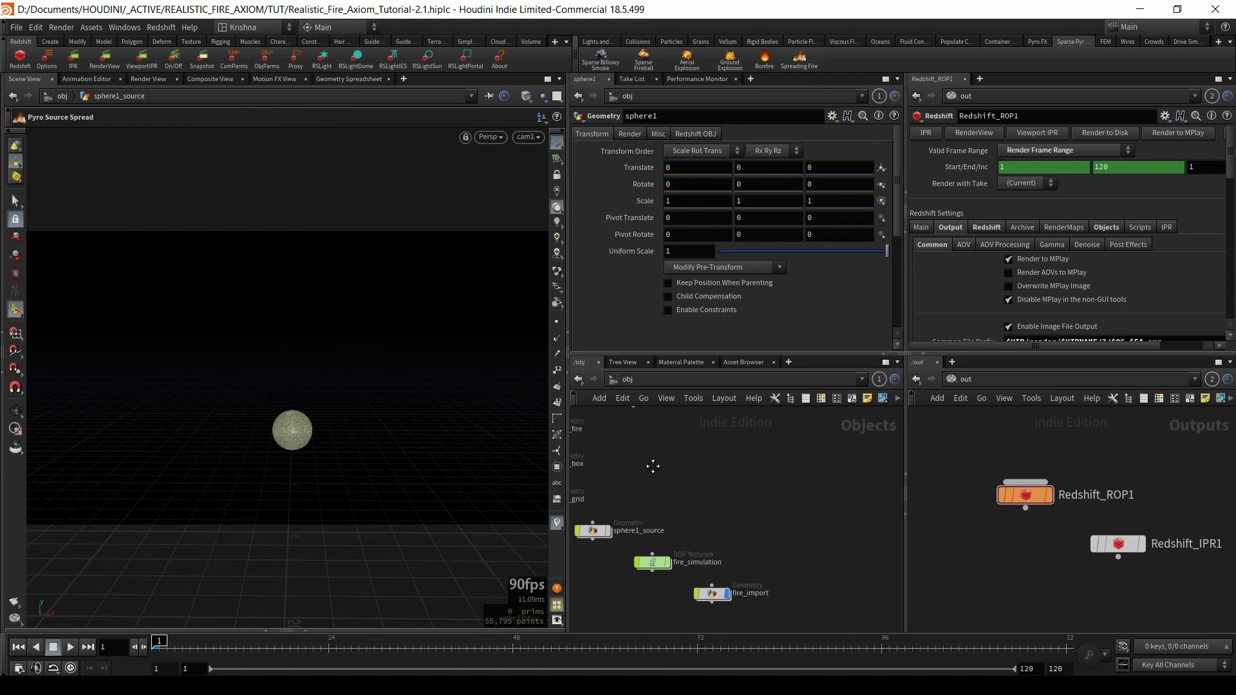
- Delete the dopnet1 network from the object level
middle_drag(648, 466, 739, 461)
scroll(703, 475, down, 3)
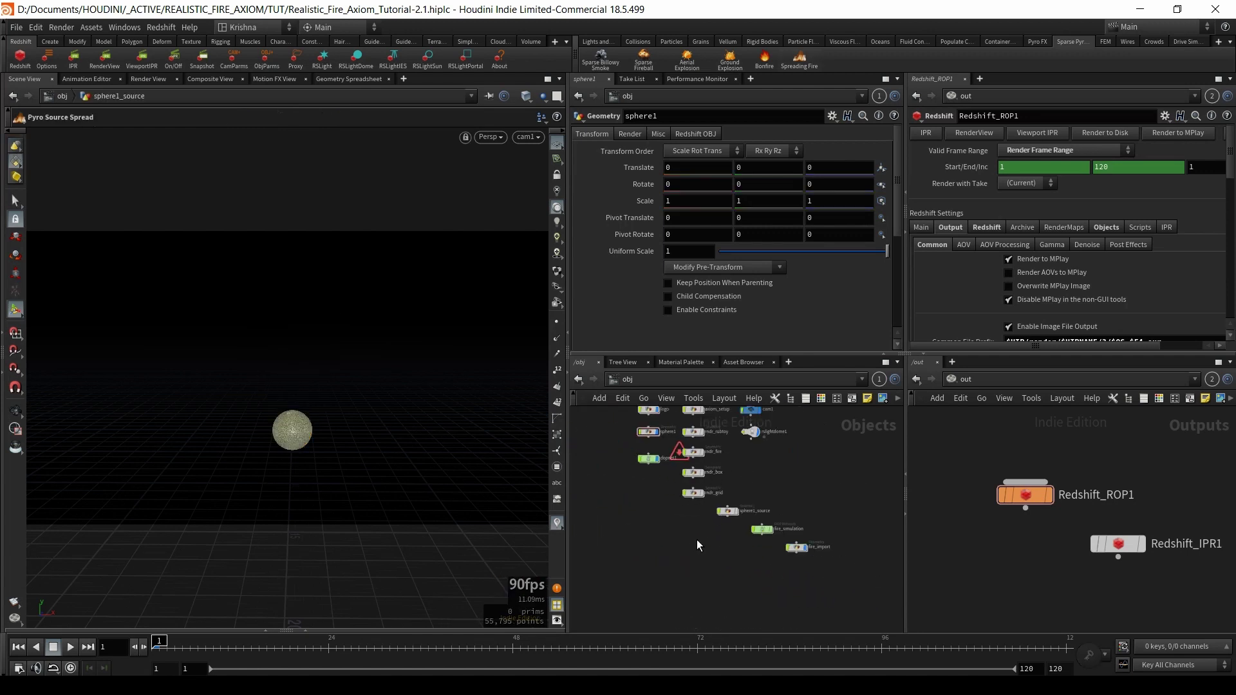
drag(802, 593, 734, 512)
scroll(670, 509, up, 1)
scroll(670, 509, up, 2)
click(654, 490)
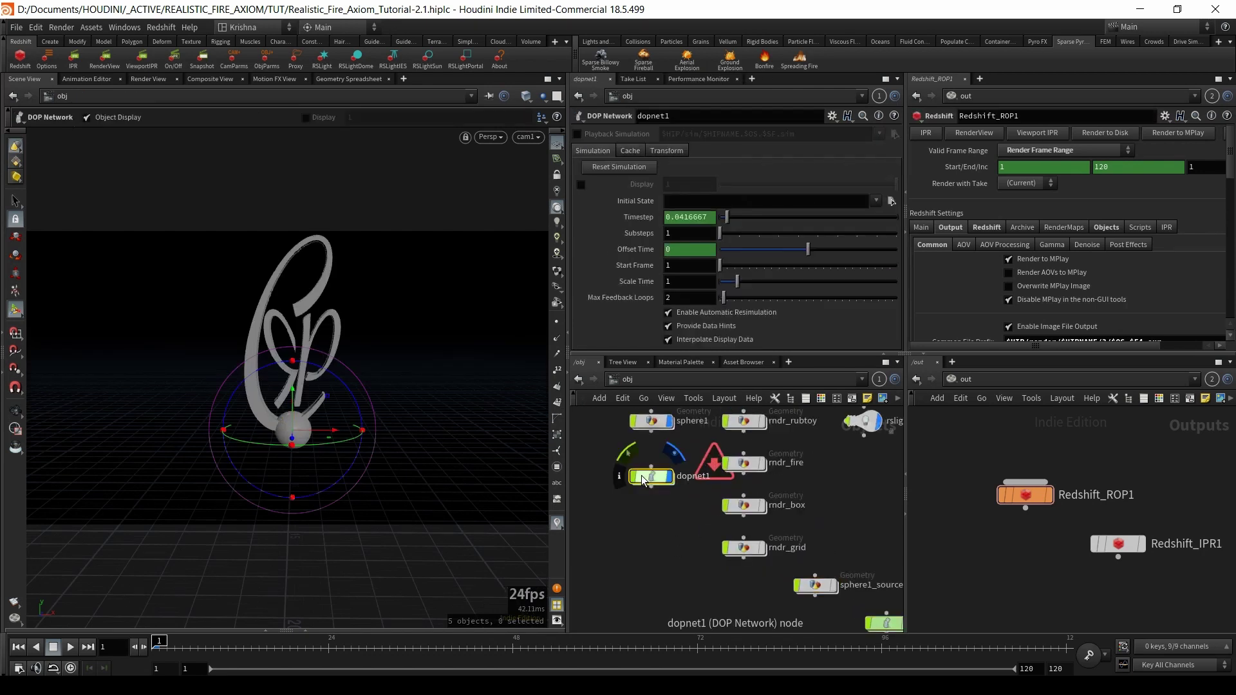
key(Delete)
- Move the sphere1_source, fire_simulation and fire_import nodes together beside the logo node
scroll(666, 498, down, 3)
drag(761, 530, 873, 633)
drag(749, 551, 603, 555)
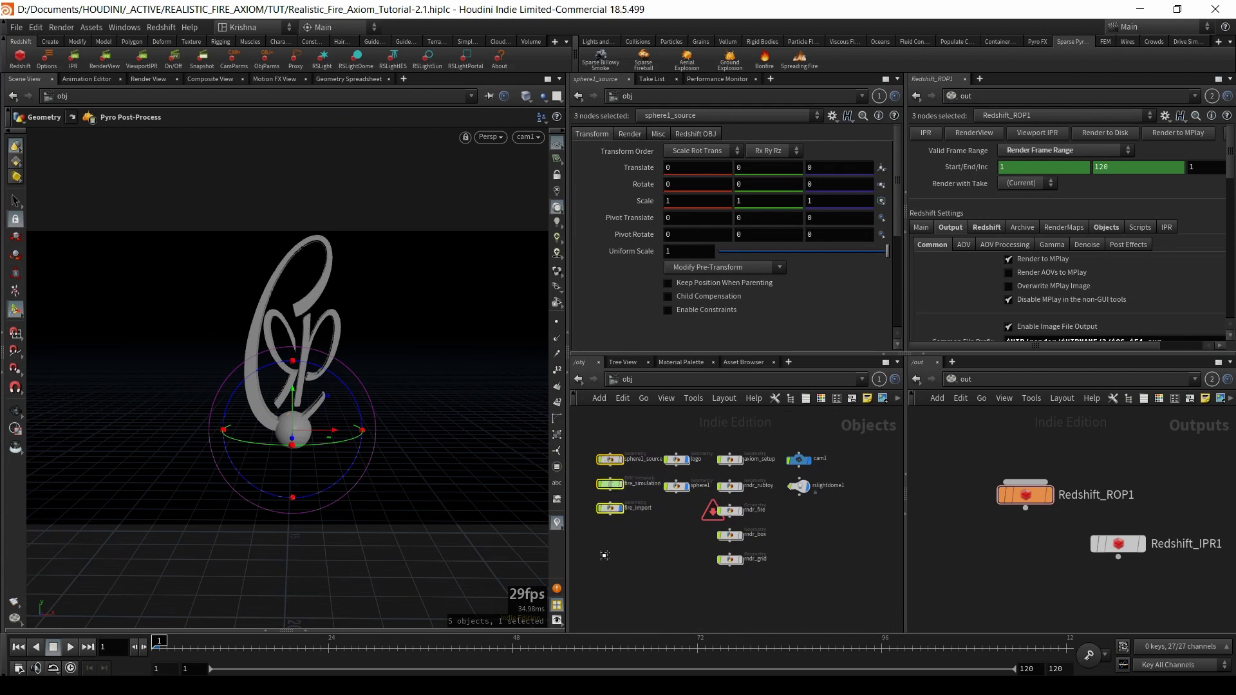
- Look at the node network inside sphere1_source and return to the object level
scroll(658, 512, up, 4)
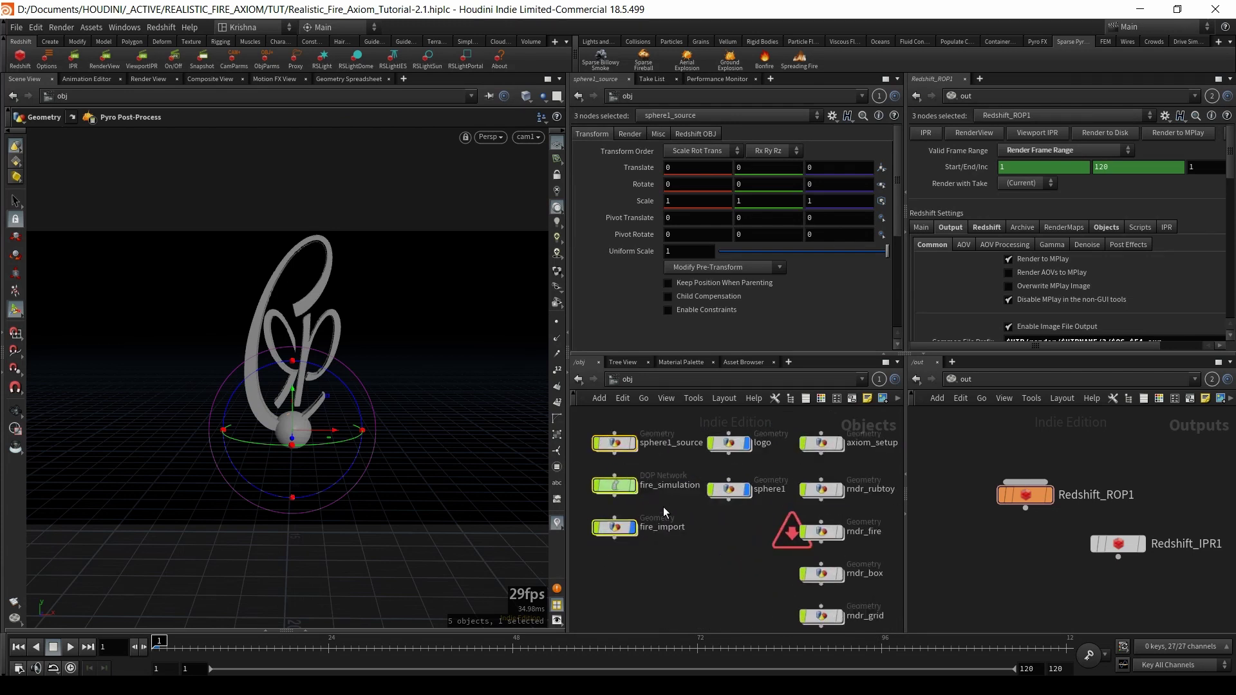
click(628, 451)
double_click(628, 451)
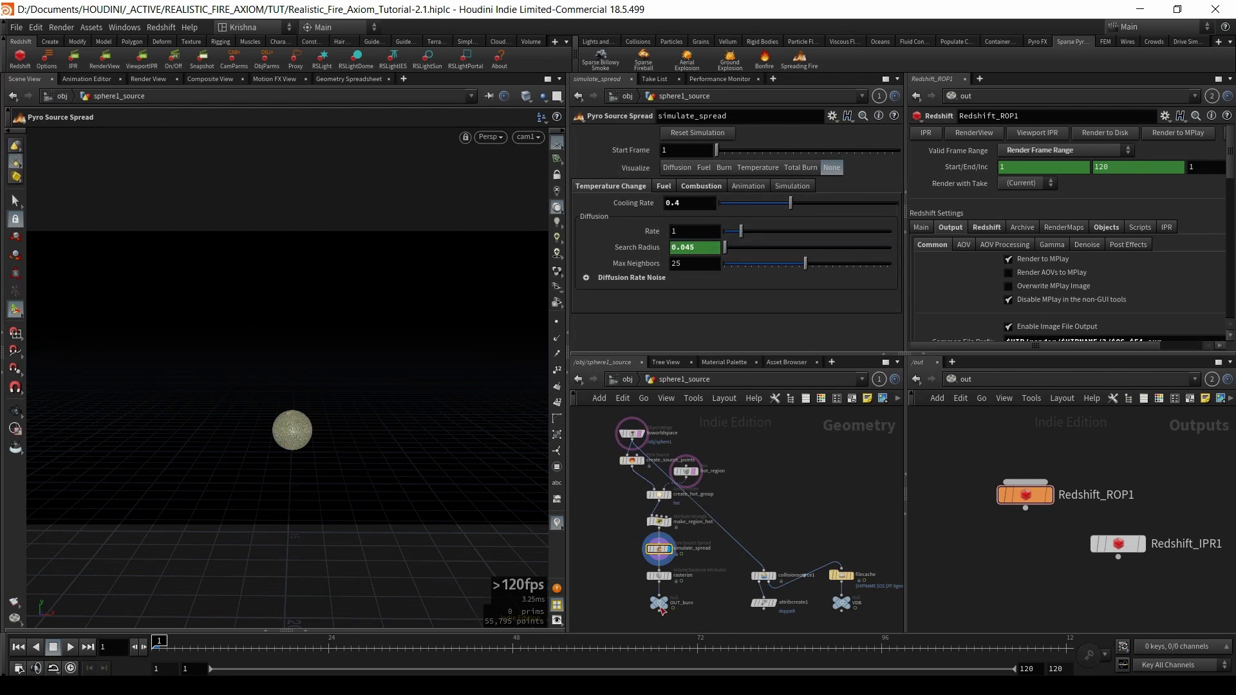
click(628, 380)
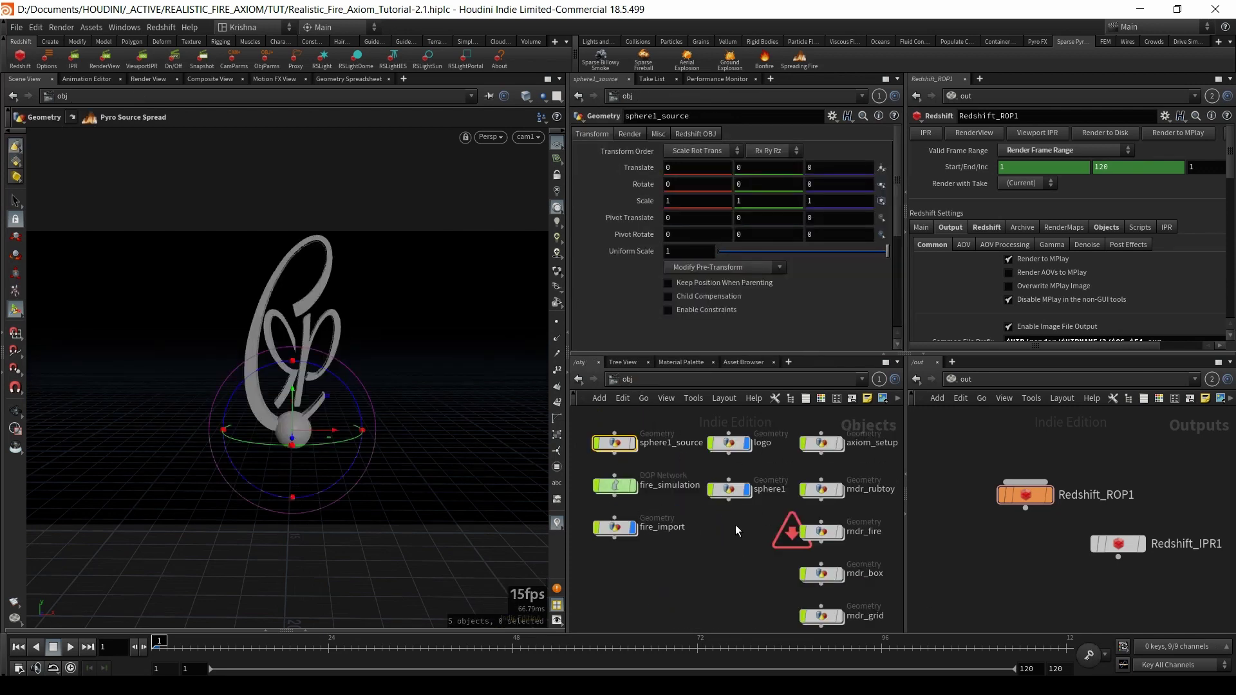
- Delete the sphere1, fire_simulation and fire_import objects, keeping sphere1_source
key(Delete)
drag(701, 555, 587, 473)
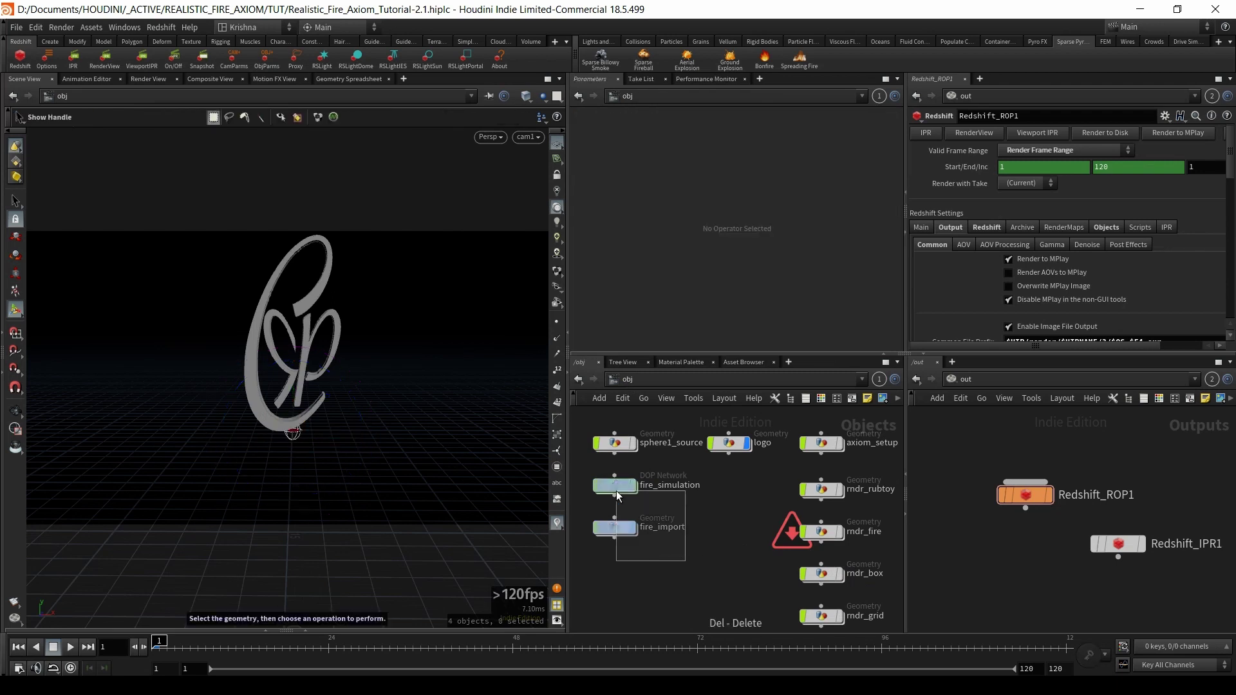
key(Delete)
- Move the sphere1_source node directly below logo in the object network
middle_drag(649, 515, 670, 530)
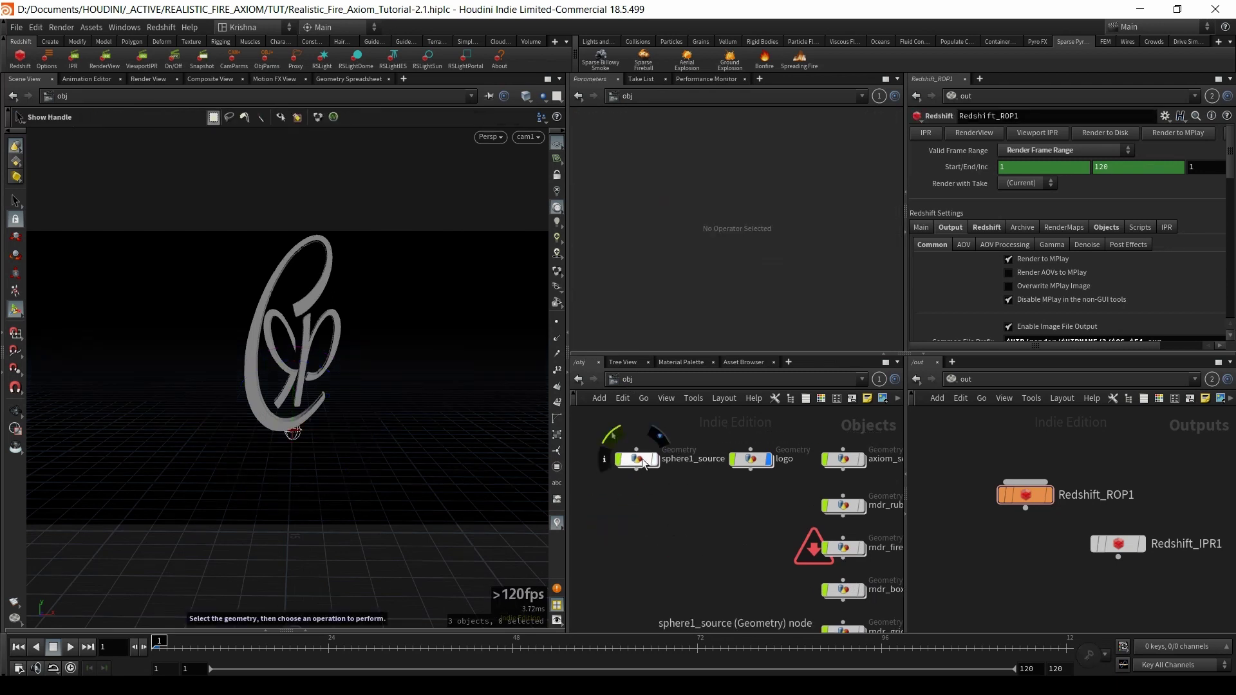
drag(643, 458, 756, 505)
middle_drag(752, 556, 702, 553)
drag(649, 443, 662, 501)
- Rename the sphere1_source object as fire_spread_source
double_click(713, 498)
click(725, 499)
drag(755, 499, 671, 498)
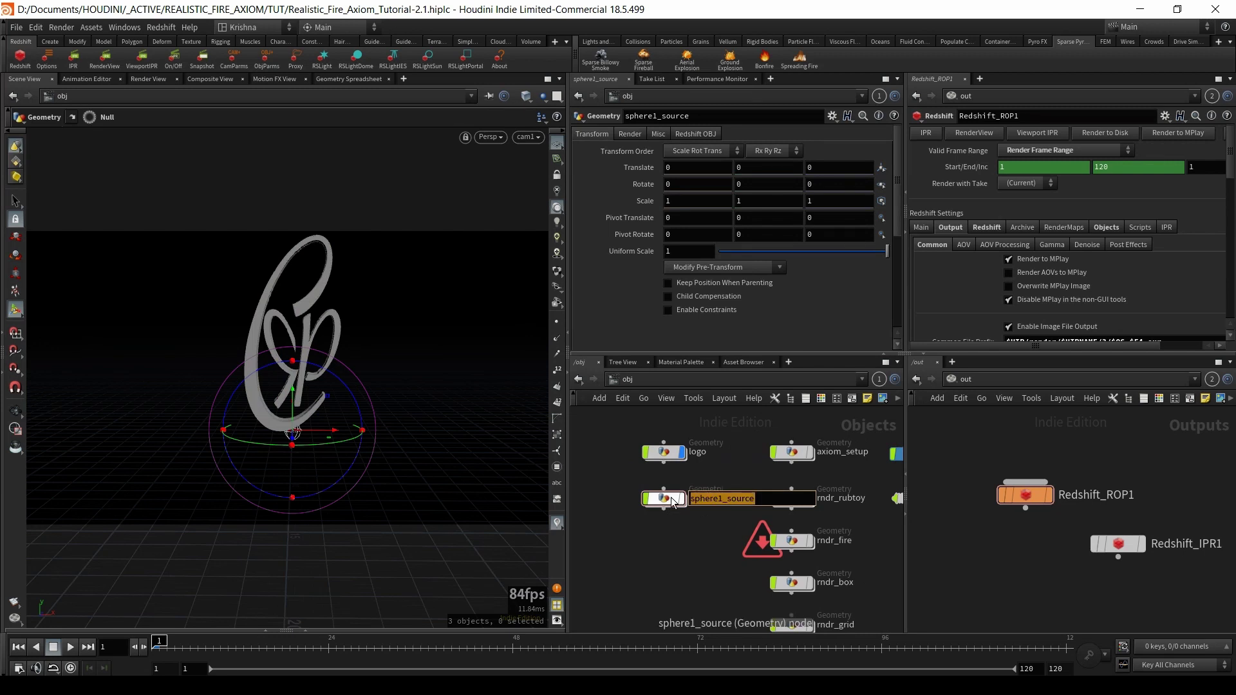
text(logo_)
key(BackSpace)
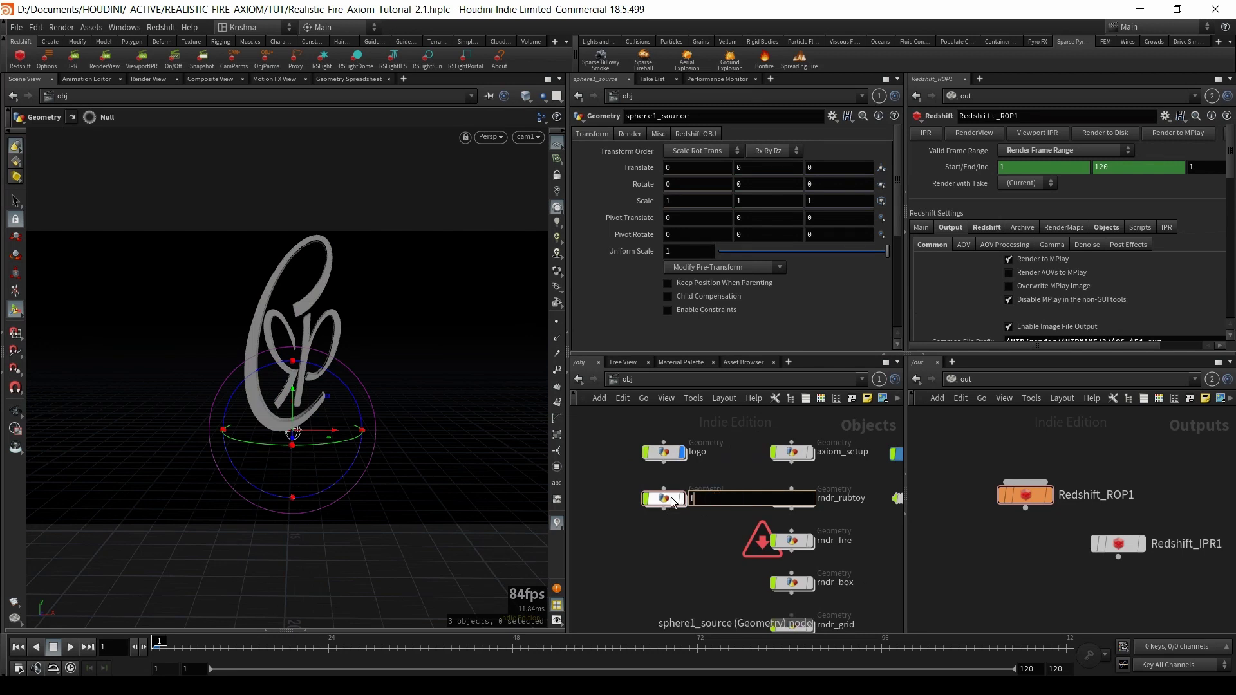
text(fire_spread_source)
key(Return)
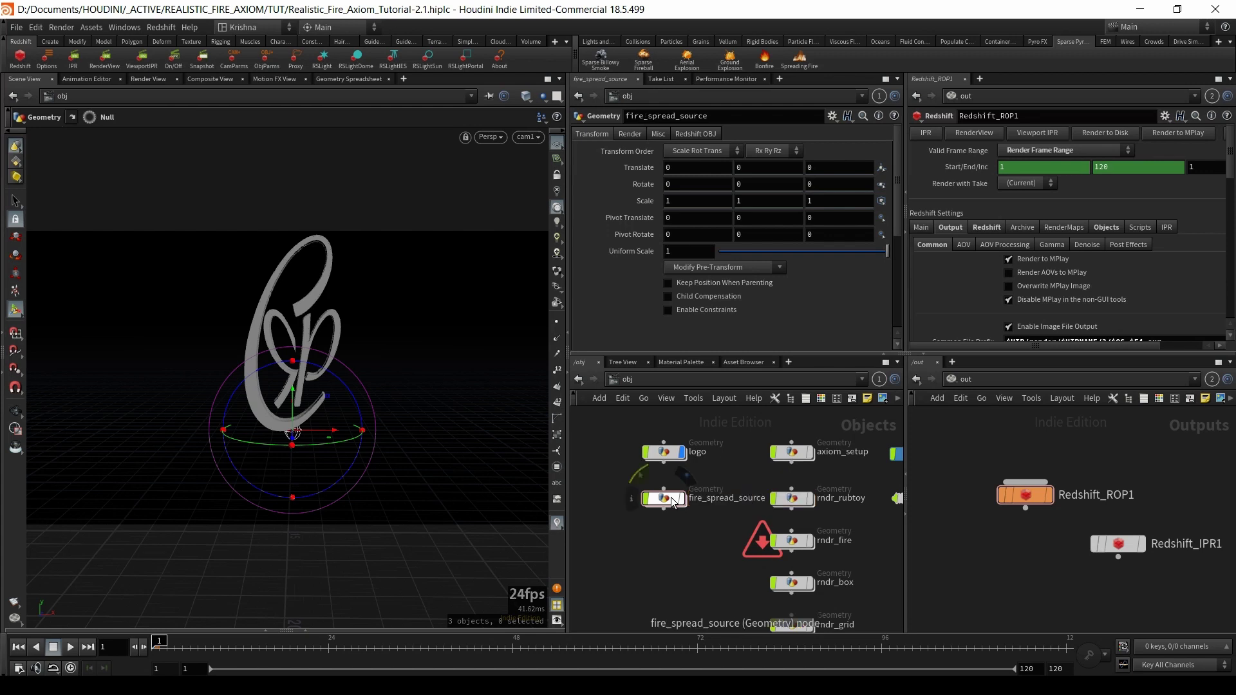
- Hide the logo object and set Object 1 of toworldspace inside fire_spread_source to ../../logo/OUT_GEO
click(680, 454)
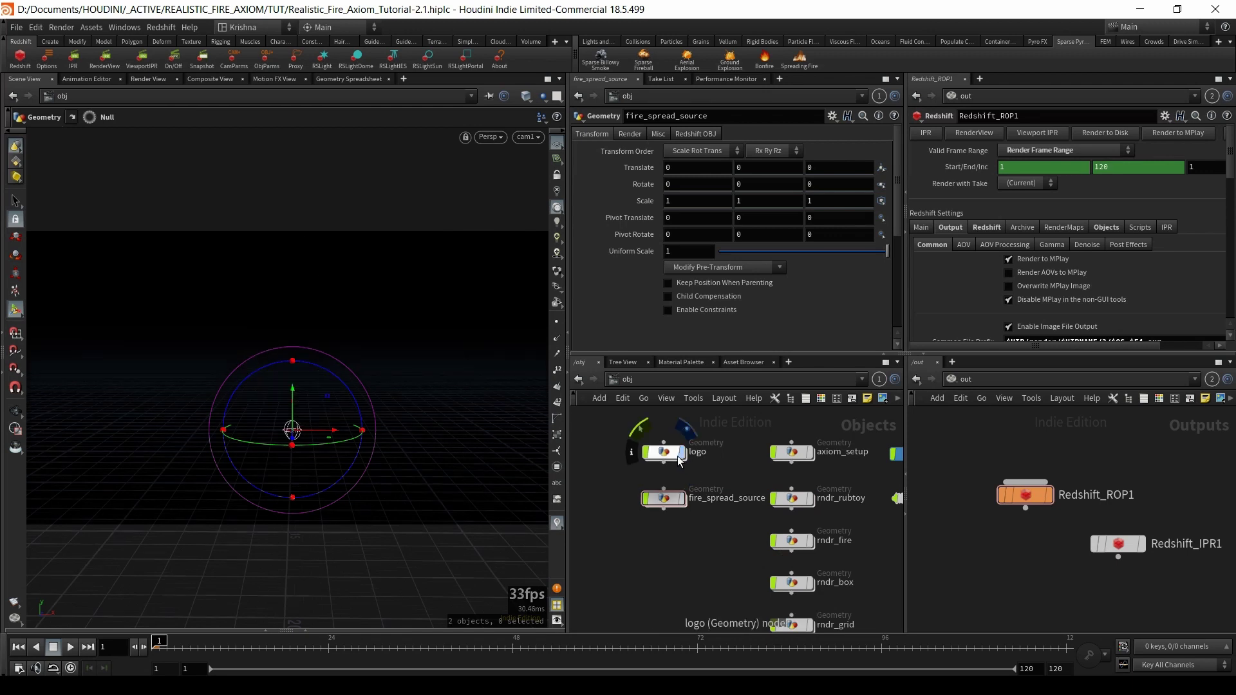
double_click(667, 500)
click(631, 434)
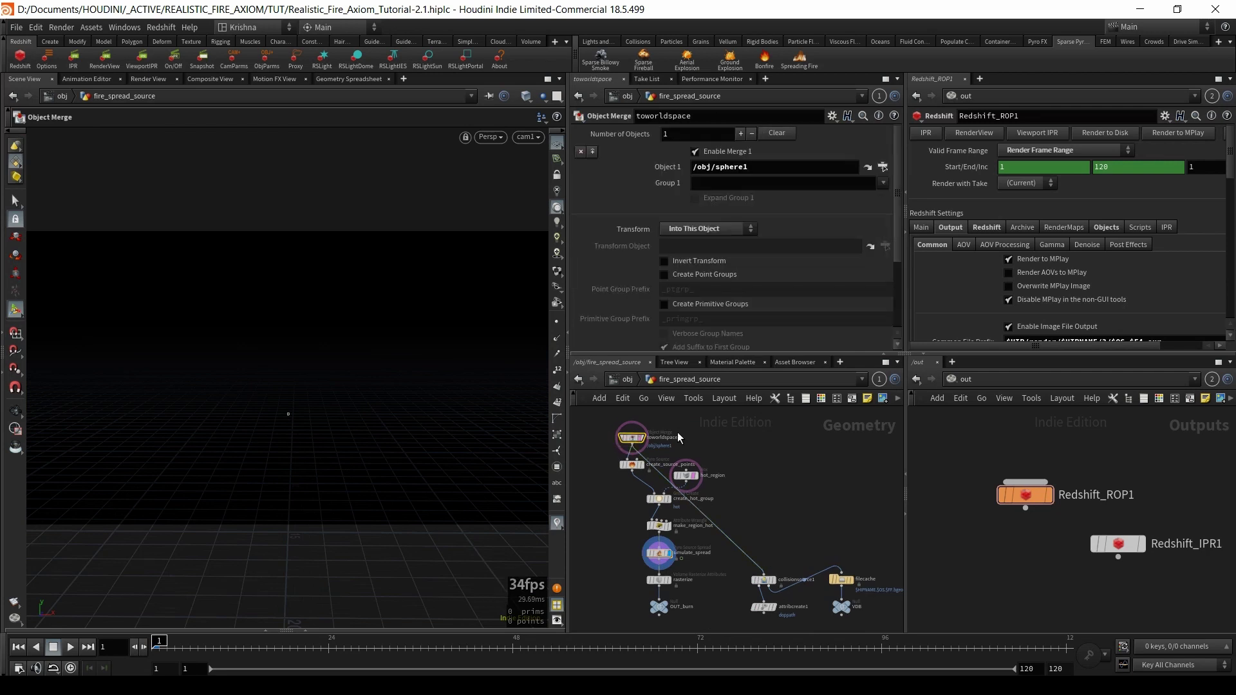
scroll(695, 463, up, 3)
scroll(690, 474, up, 2)
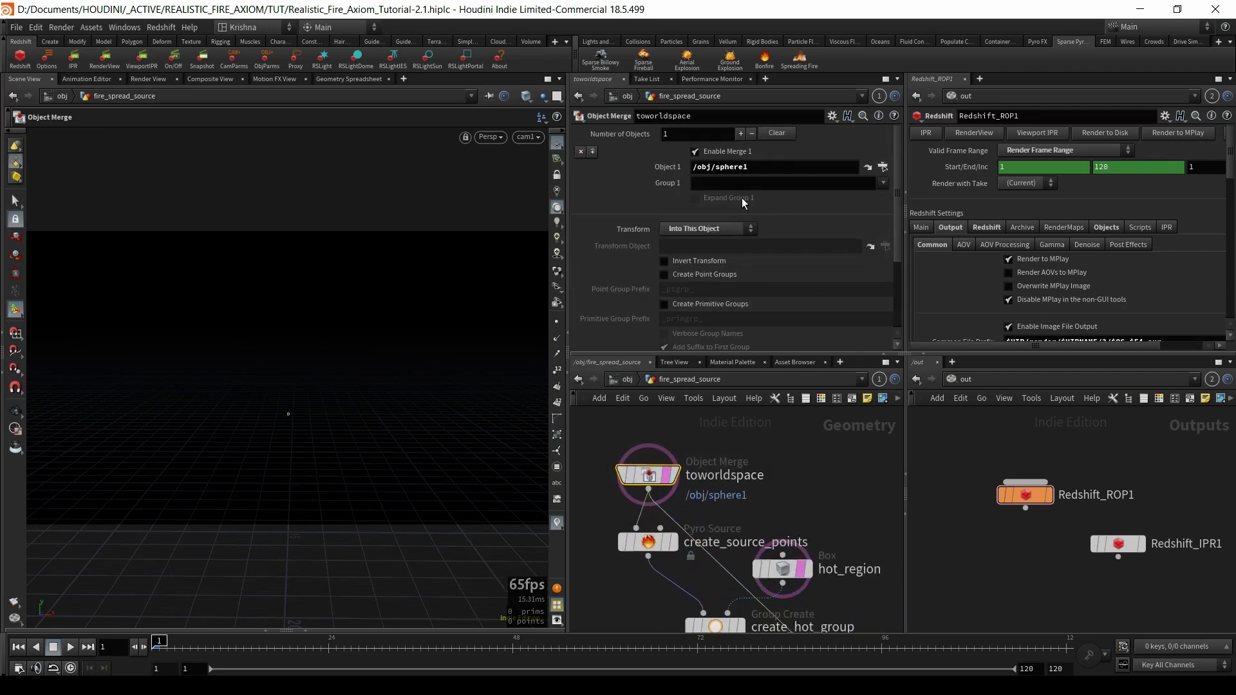
click(971, 380)
click(983, 448)
double_click(971, 447)
drag(1066, 586, 773, 167)
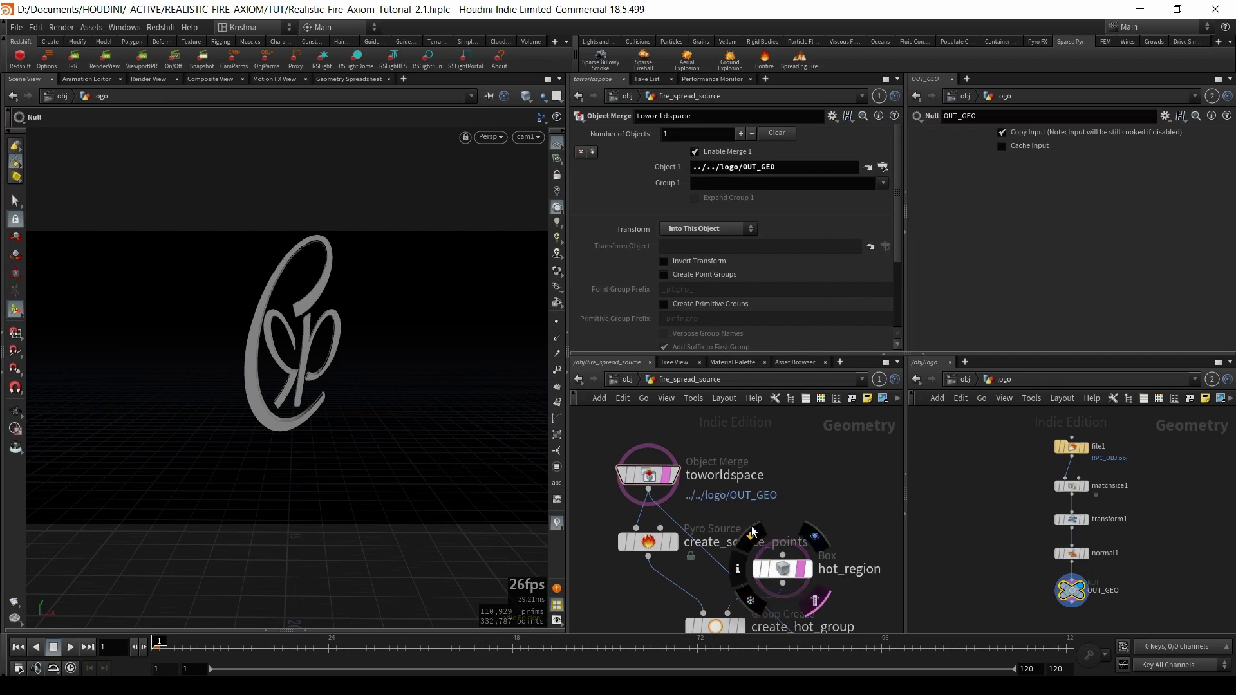
- Display the hot_region box and move it up to the logo's middle, with its center at about 0.211, 5.919, 0.460
mouse_move(797, 573)
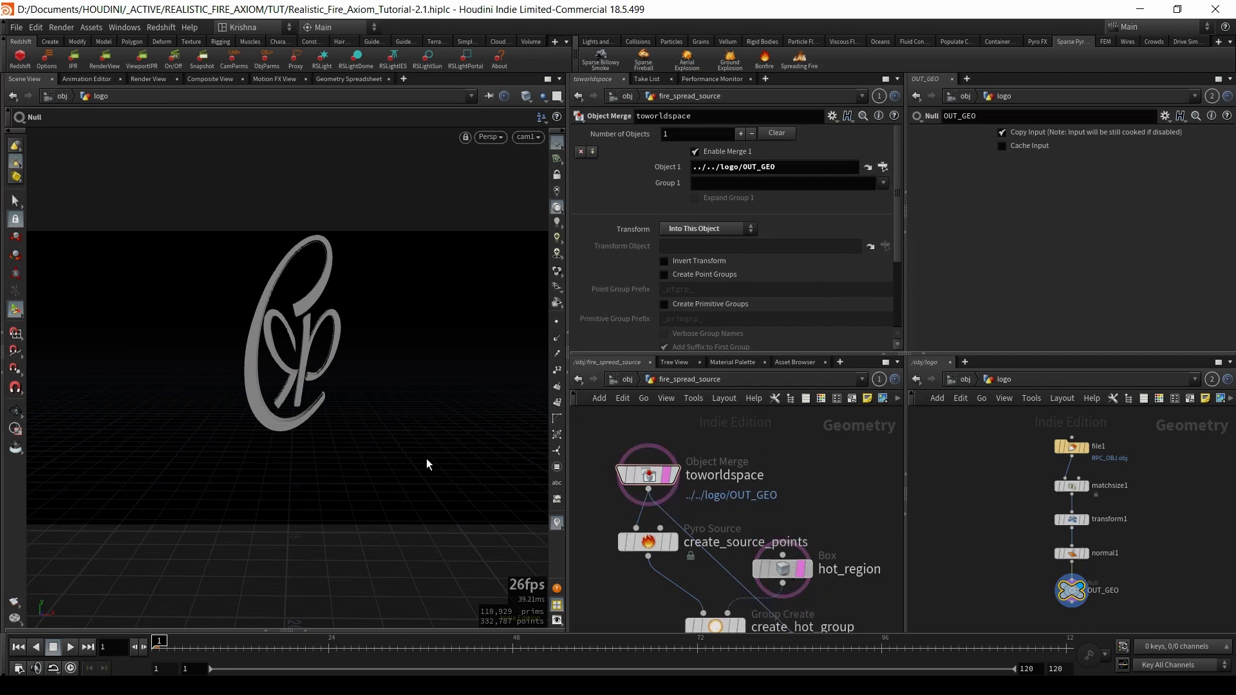
click(804, 569)
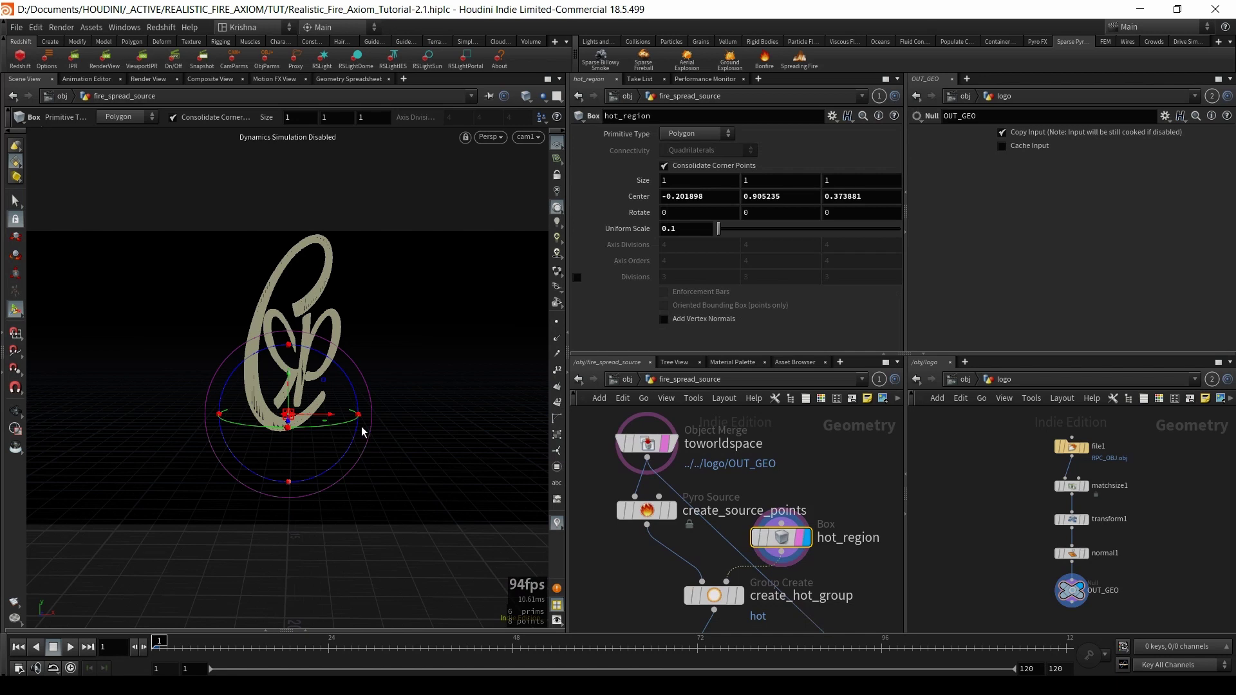
key(Escape)
key(f)
scroll(315, 406, down, 3)
scroll(355, 450, down, 5)
drag(333, 420, 326, 268)
scroll(338, 423, down, 3)
scroll(326, 258, up, 5)
middle_drag(325, 252, 328, 284)
drag(328, 284, 311, 387)
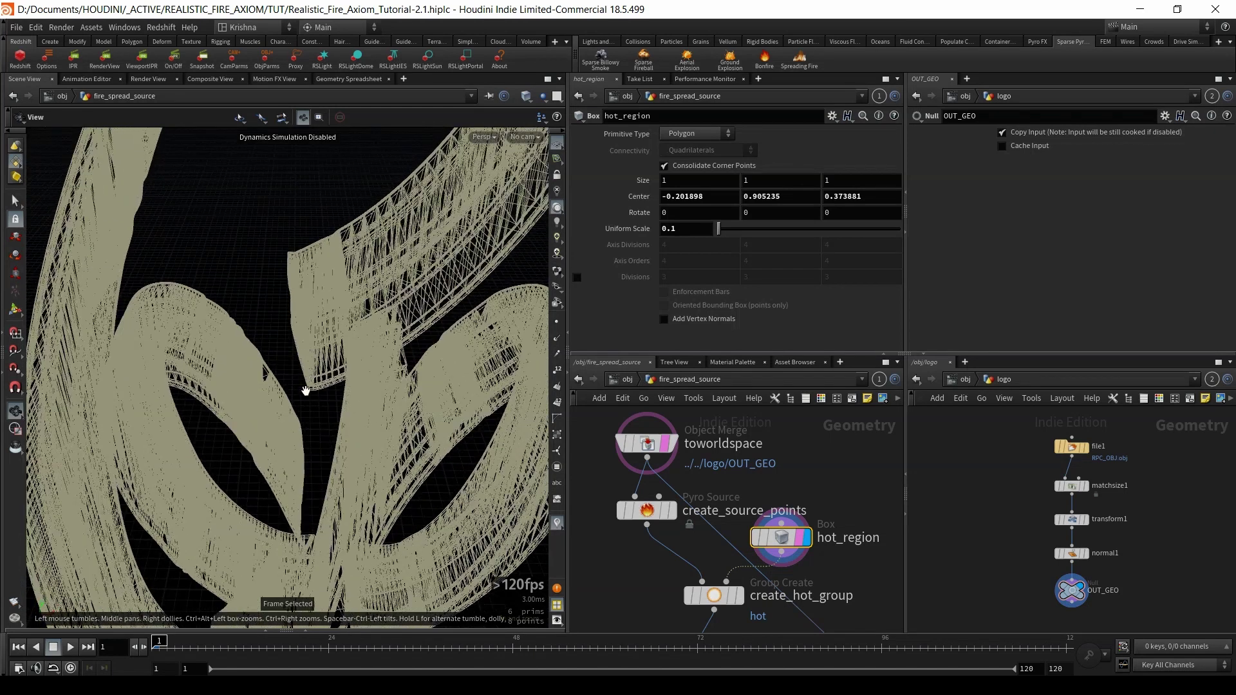
scroll(317, 337, down, 6)
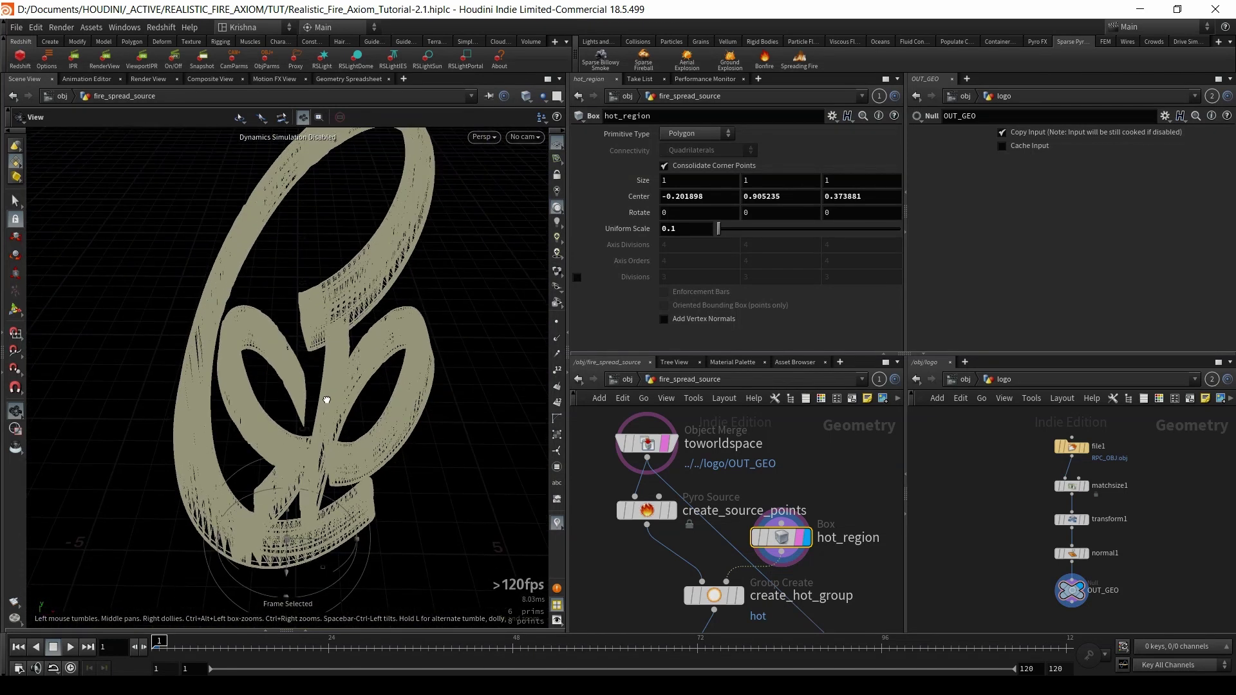
key(Return)
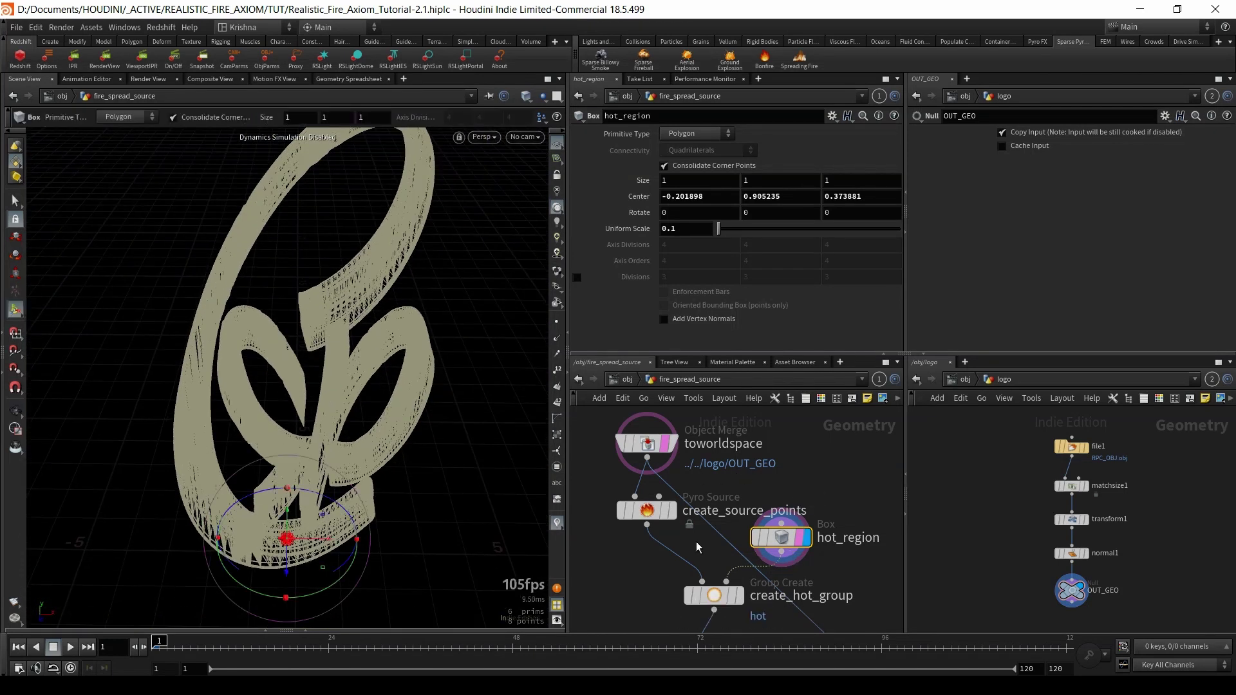
drag(288, 512, 468, 422)
scroll(326, 381, up, 5)
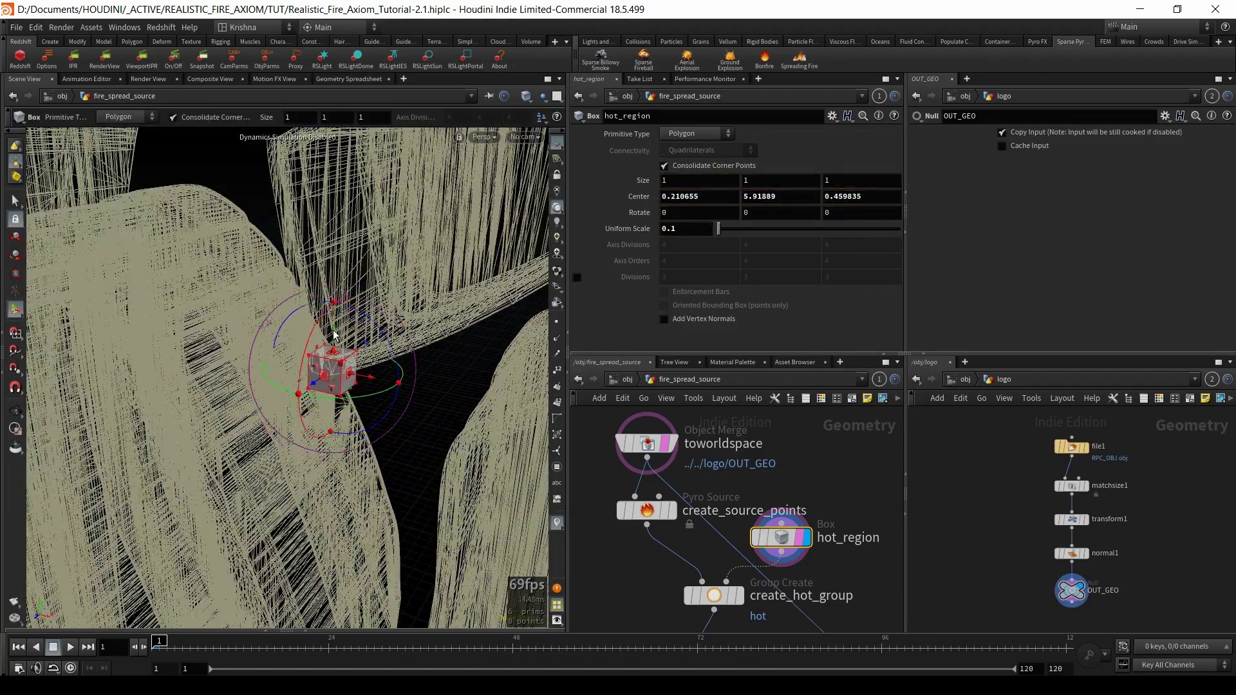
- Refine the hot_region box's center to about 0.198, 5.919, 0.484 and look through cam1 again
key(Escape)
key(Return)
drag(373, 362, 317, 346)
key(Escape)
key(Return)
click(527, 135)
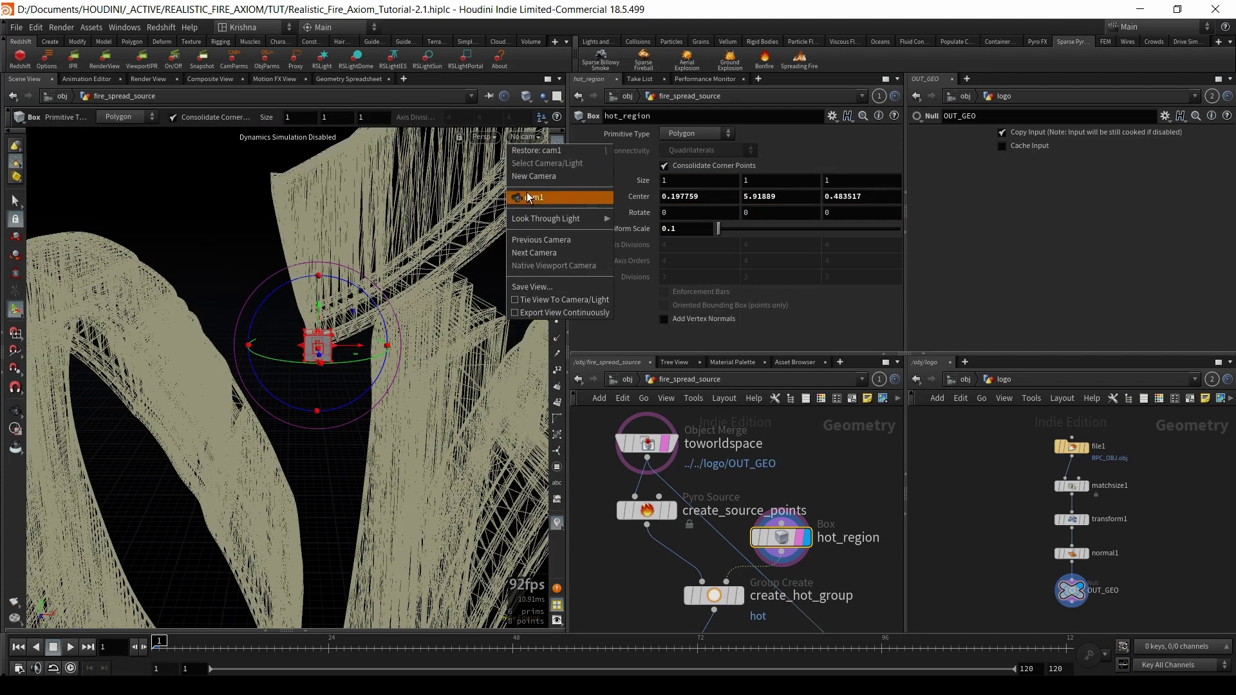
click(531, 194)
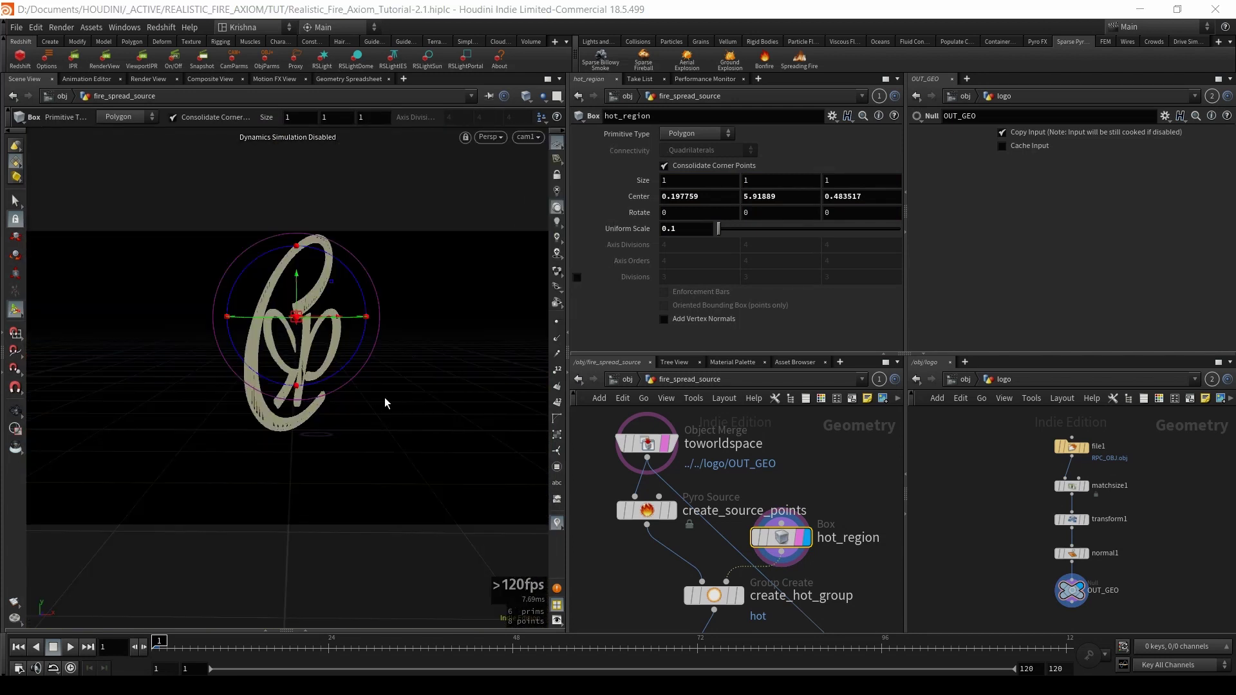
key(Escape)
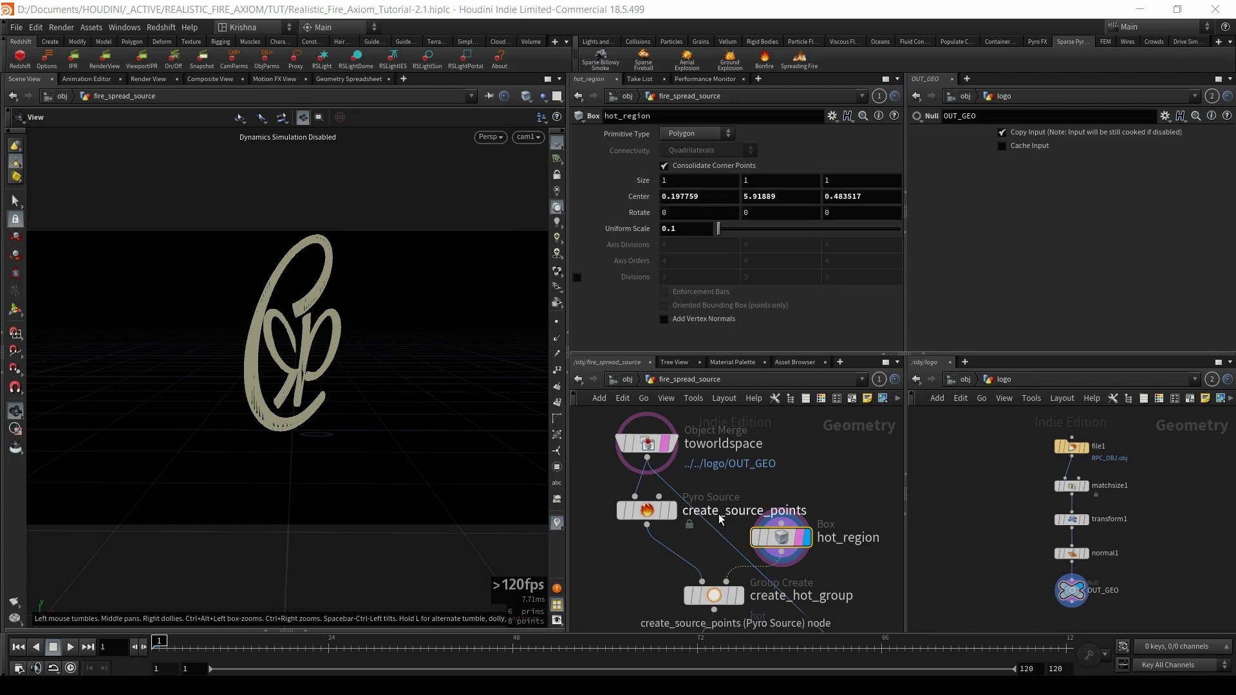
- Display the result of create_source_points and show the parameters of the create_hot_group node
click(671, 512)
click(656, 513)
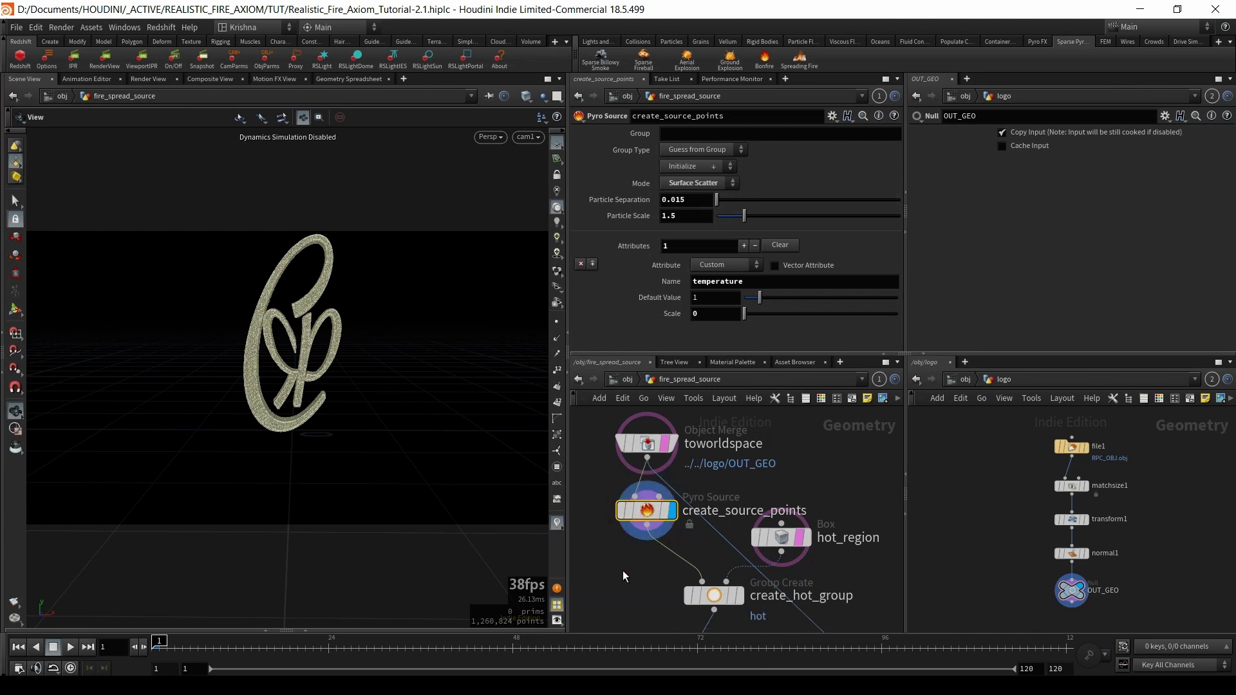
click(695, 594)
scroll(715, 500, down, 3)
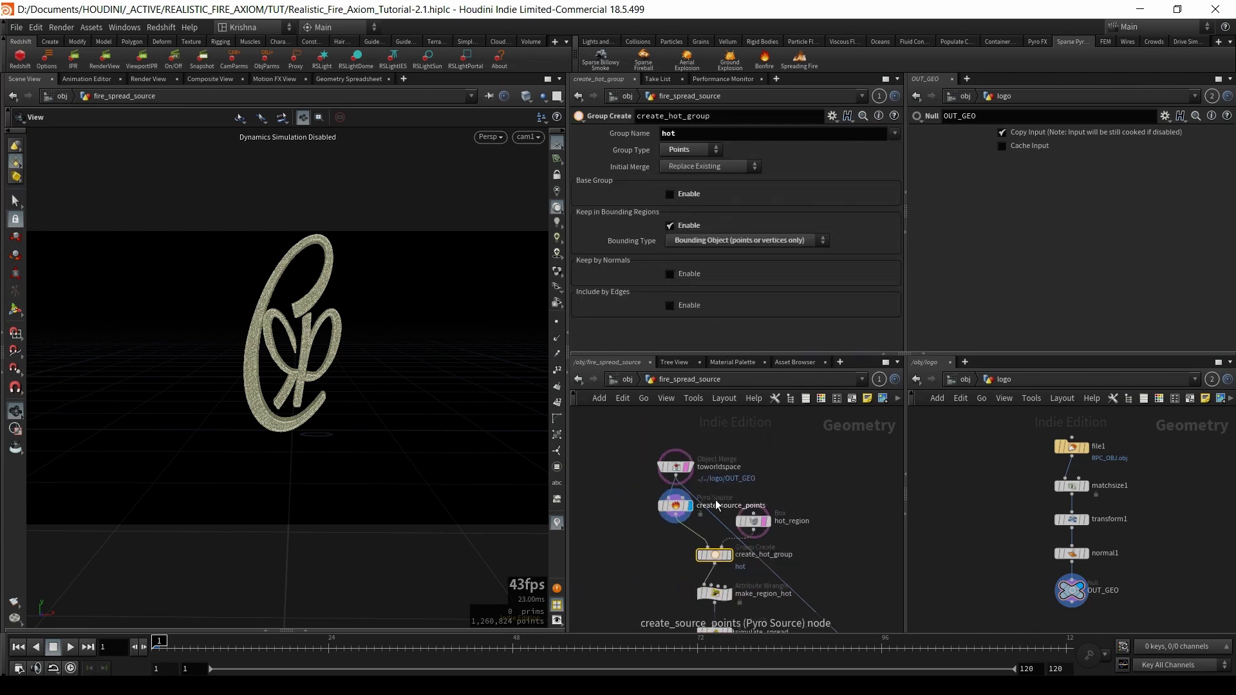
scroll(719, 600, up, 3)
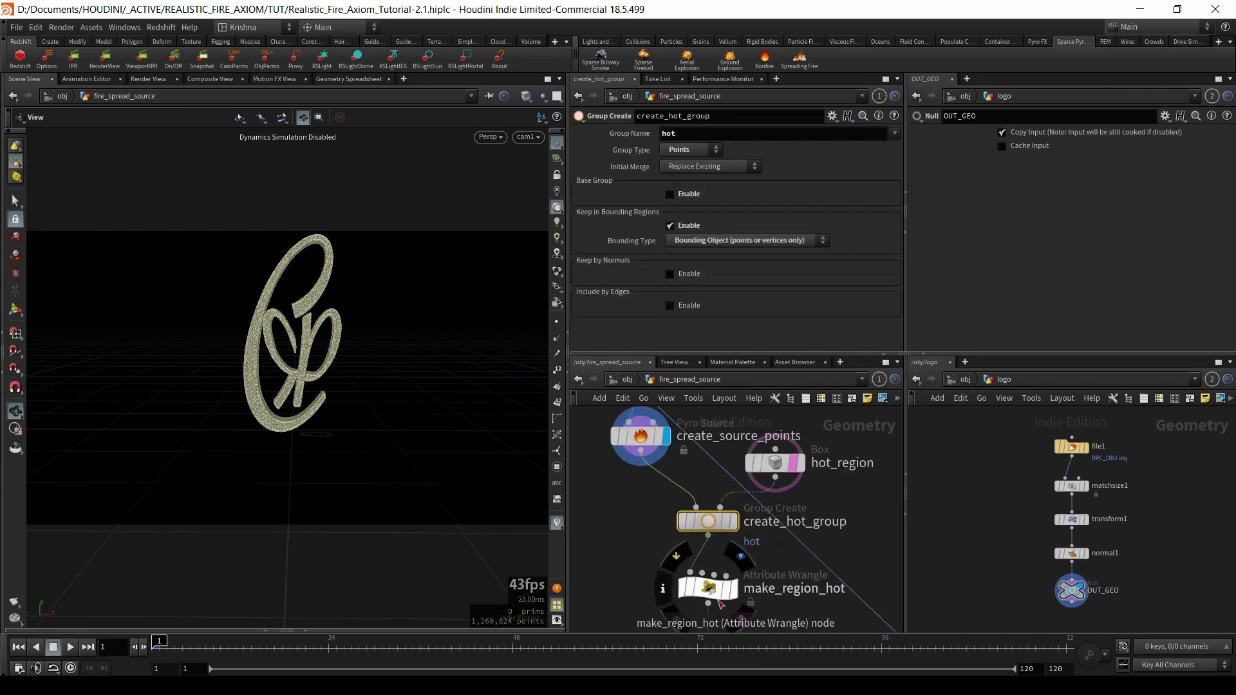
- Check the code and node information of the make_region_hot wrangle and display its result
click(705, 587)
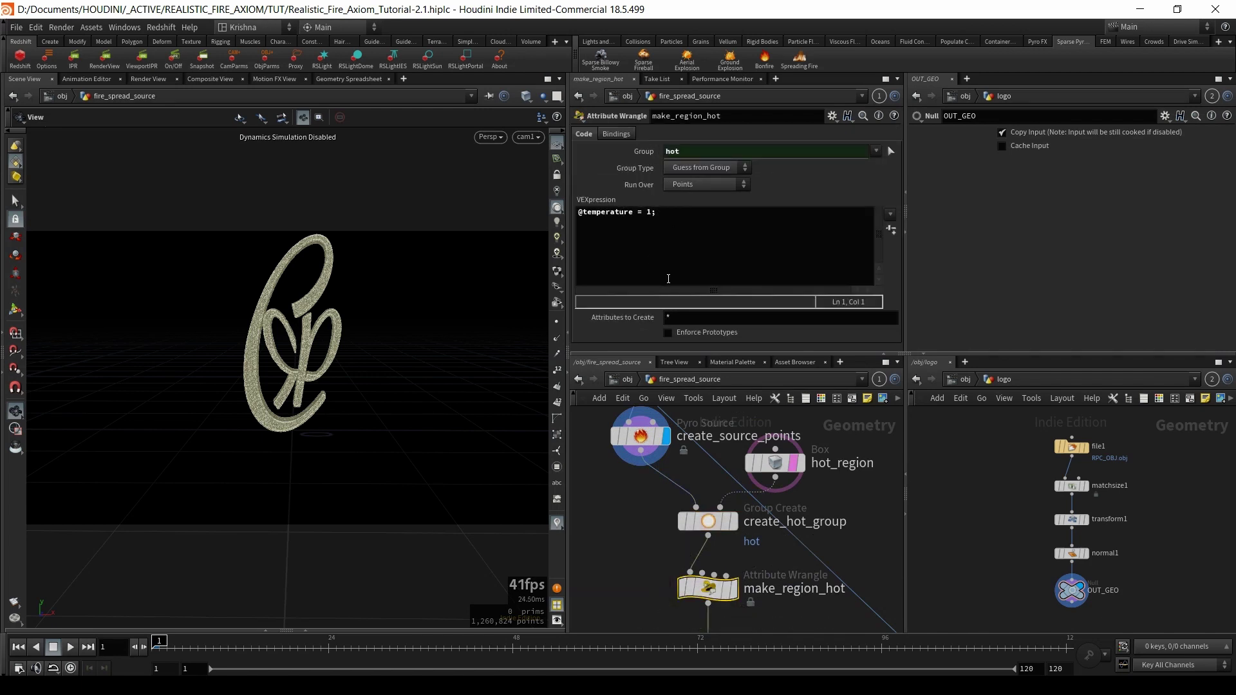
scroll(685, 451, down, 2)
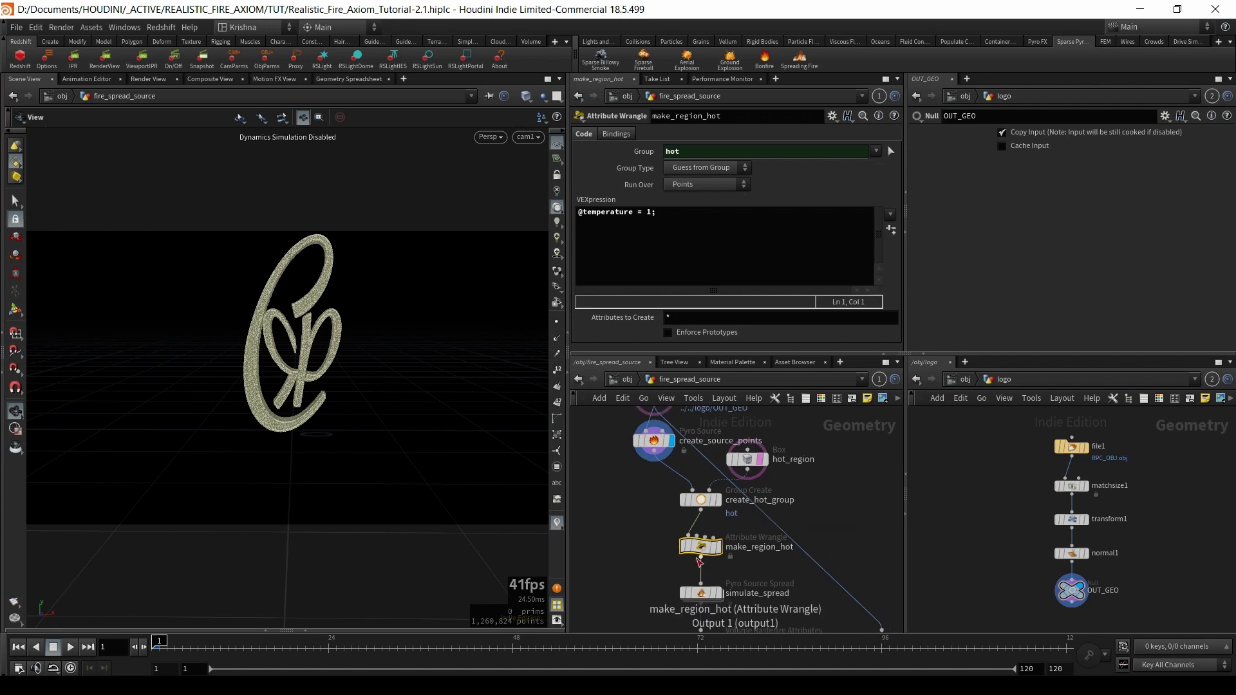
click(672, 548)
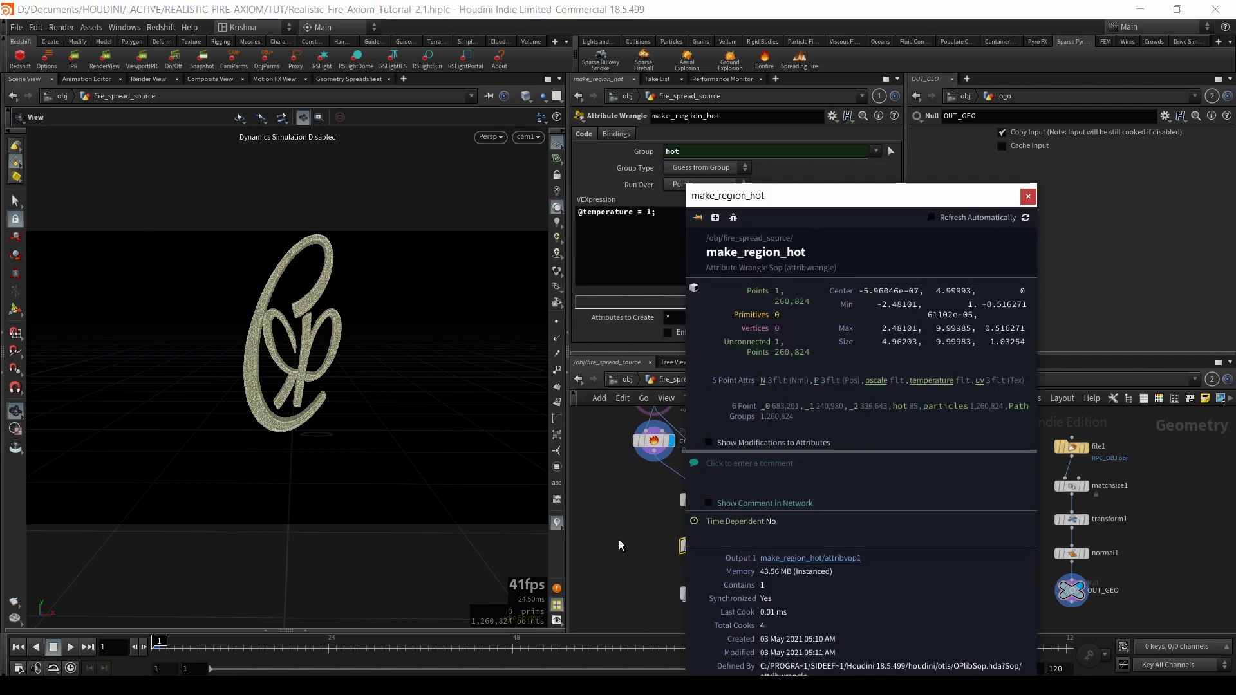
middle_drag(725, 551, 728, 493)
click(705, 493)
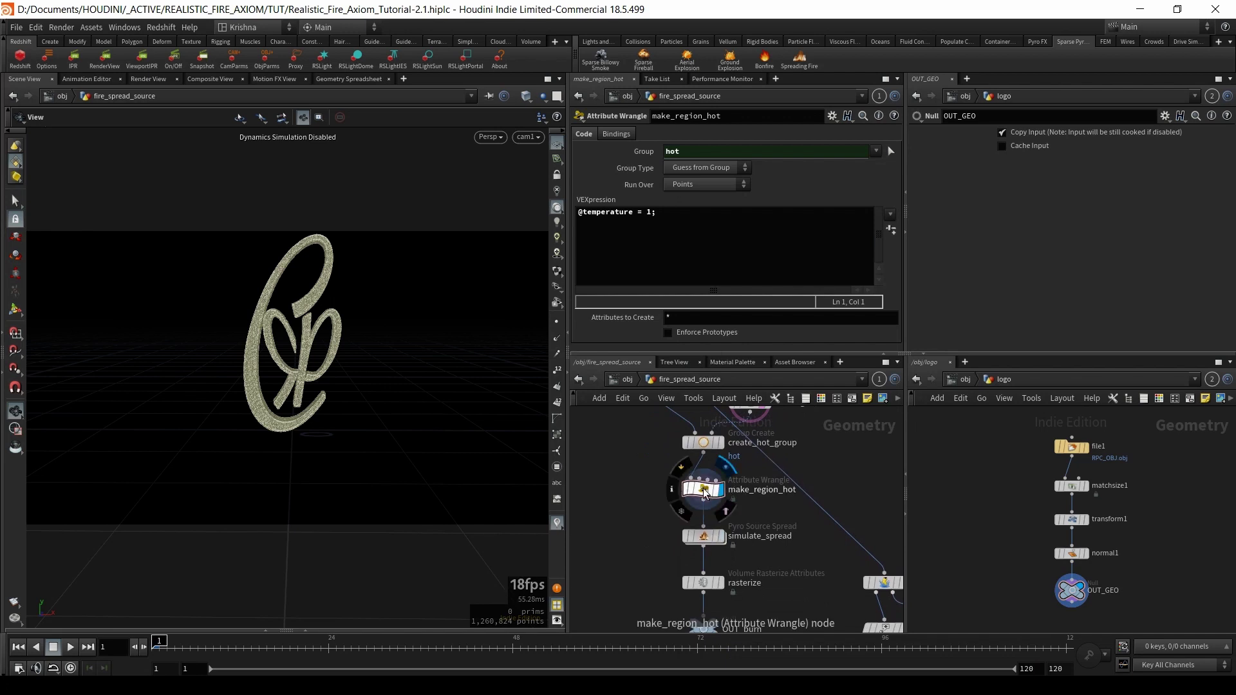
- Add a second Pyro Source Spread node beside simulate_spread and feed it from the output of make_region_hot
click(704, 536)
key(Tab)
text(pyro)
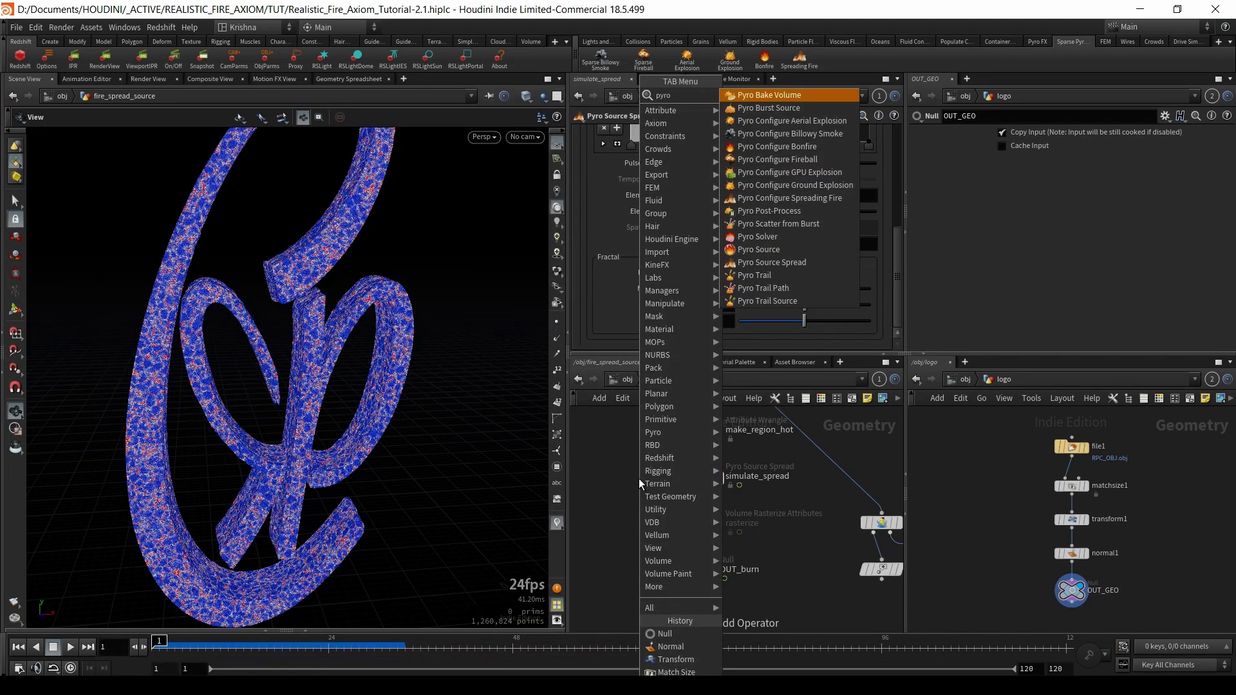
text( sourc)
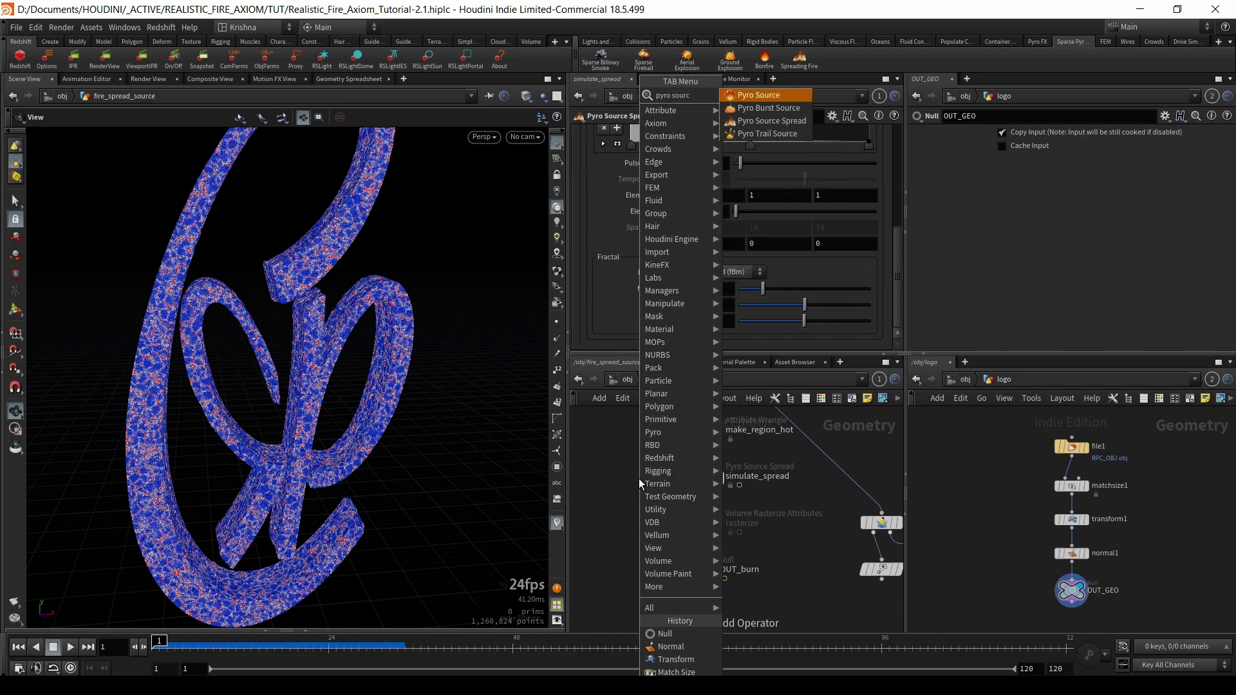
key(Down)
key(Down)
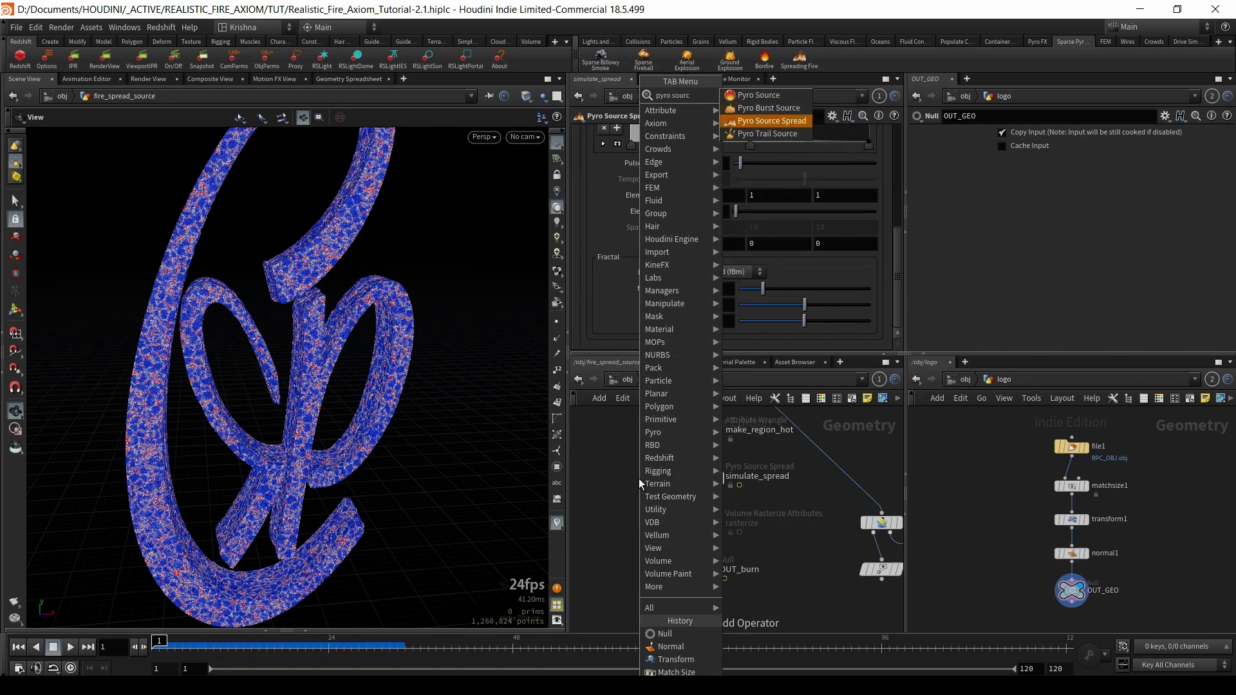
key(Return)
click(638, 477)
click(639, 469)
click(701, 440)
- Connect the new Pyro Source Spread node to the input of OUT_burn and display OUT_burn
mouse_move(642, 477)
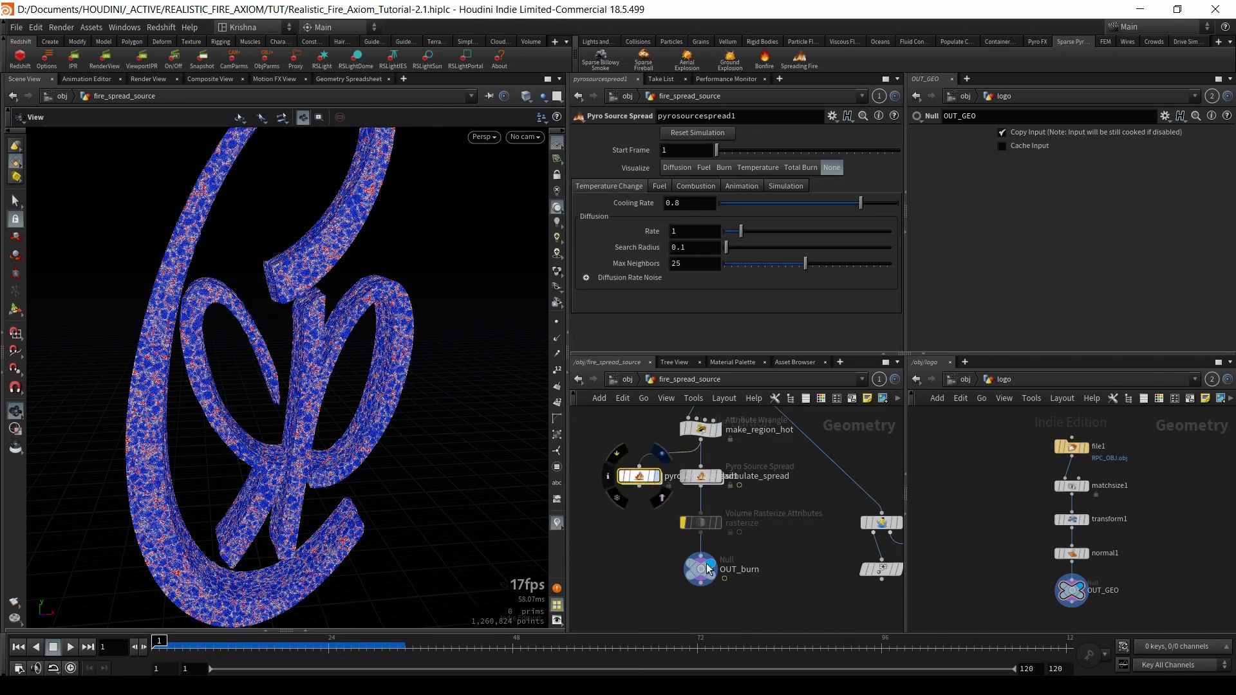
key(r)
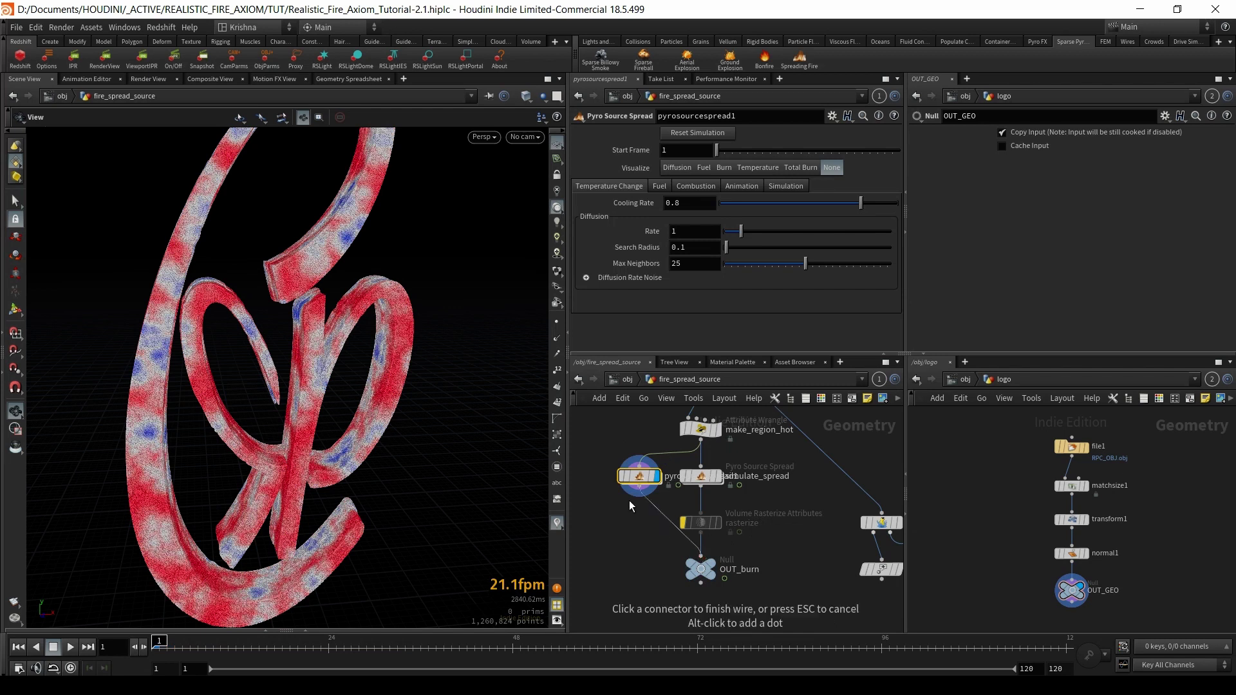
drag(701, 556, 640, 487)
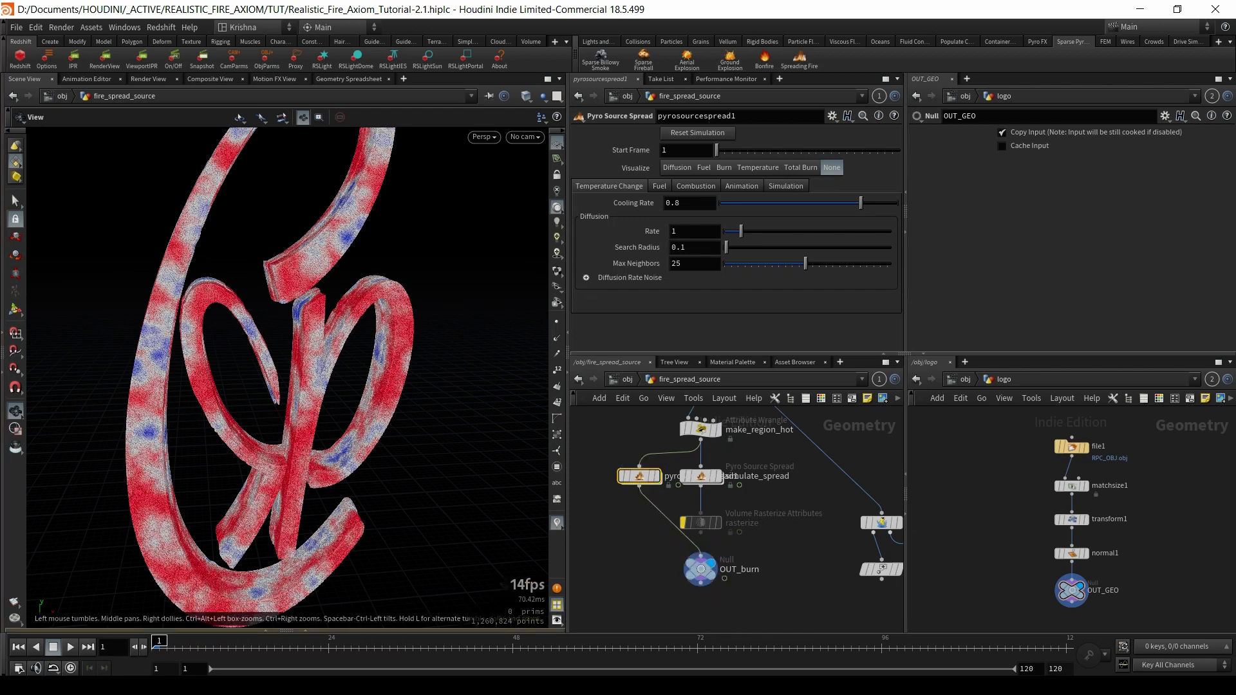
- Compare with simulate_spread's parameters and set the new Pyro Source Spread's Cooling Rate to 0.02
click(701, 476)
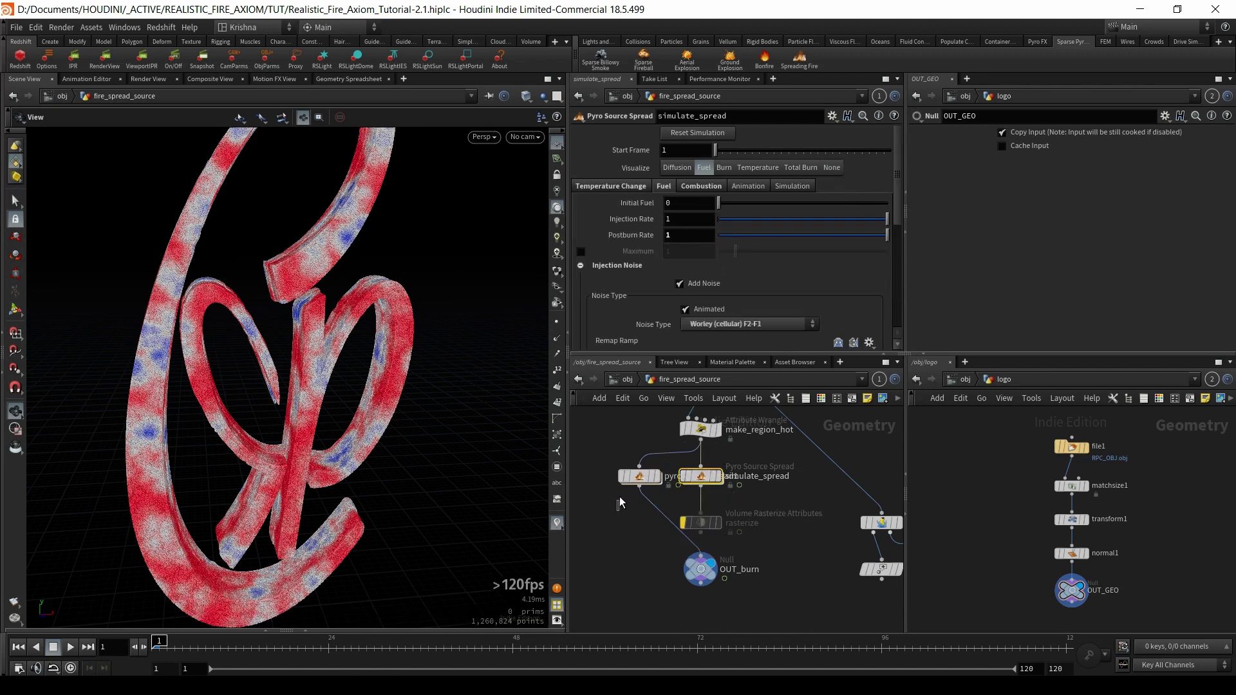
click(639, 476)
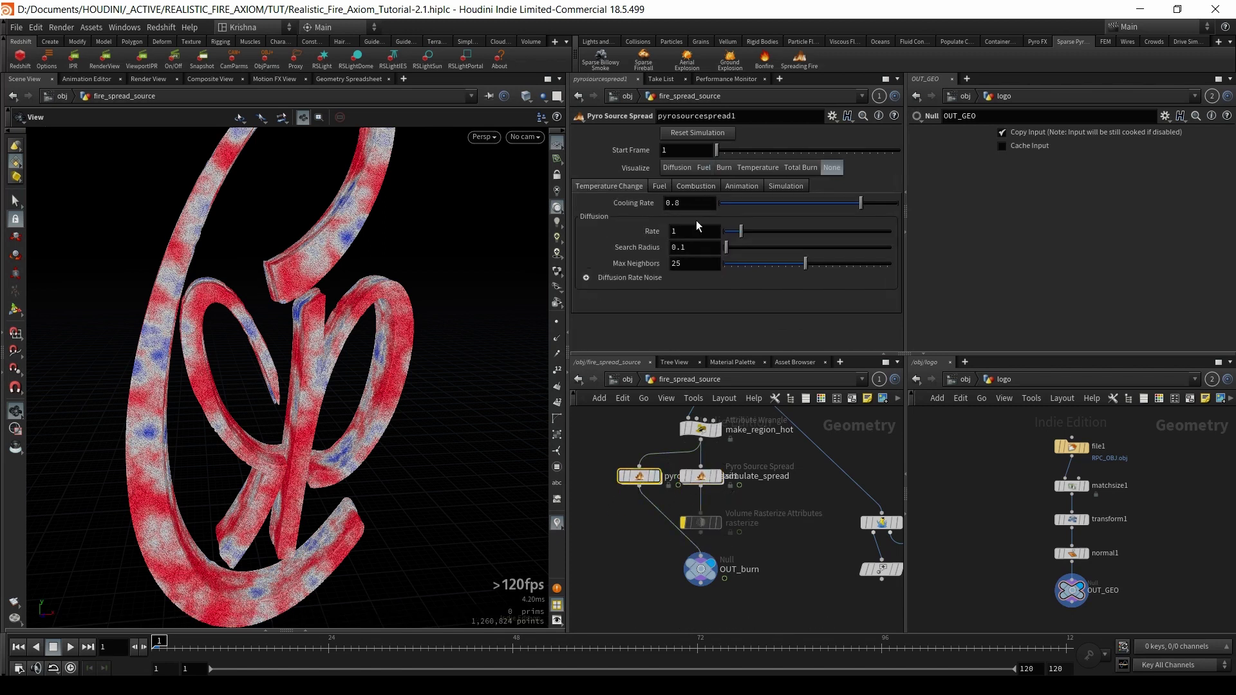
drag(673, 204, 683, 204)
text(02)
key(Return)
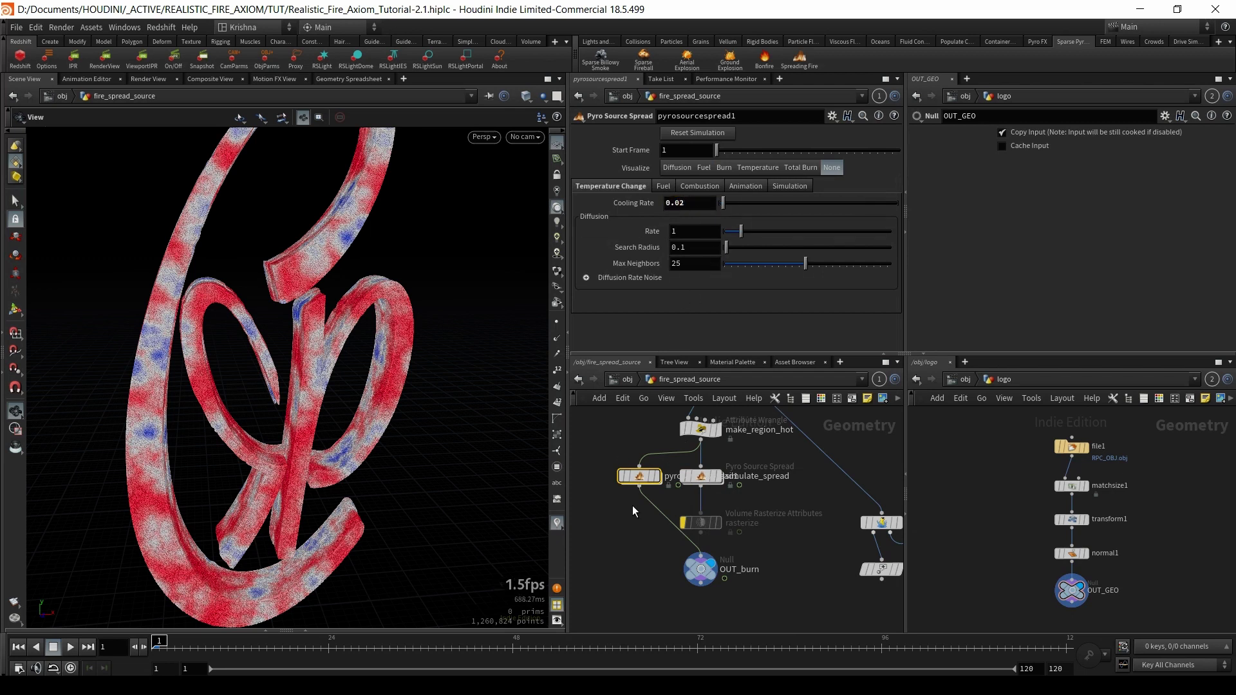
- Visualize the new spread node's temperature, preview the spread from frame 1, and check its combustion settings
click(703, 167)
click(758, 167)
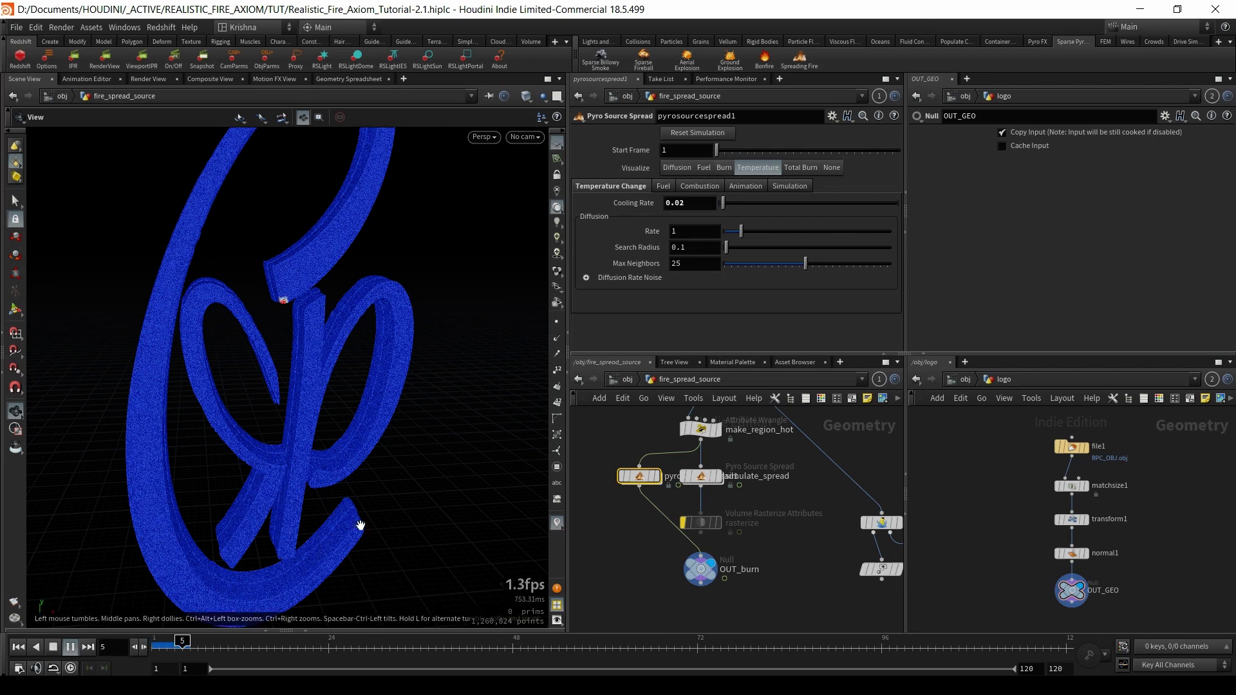
click(24, 646)
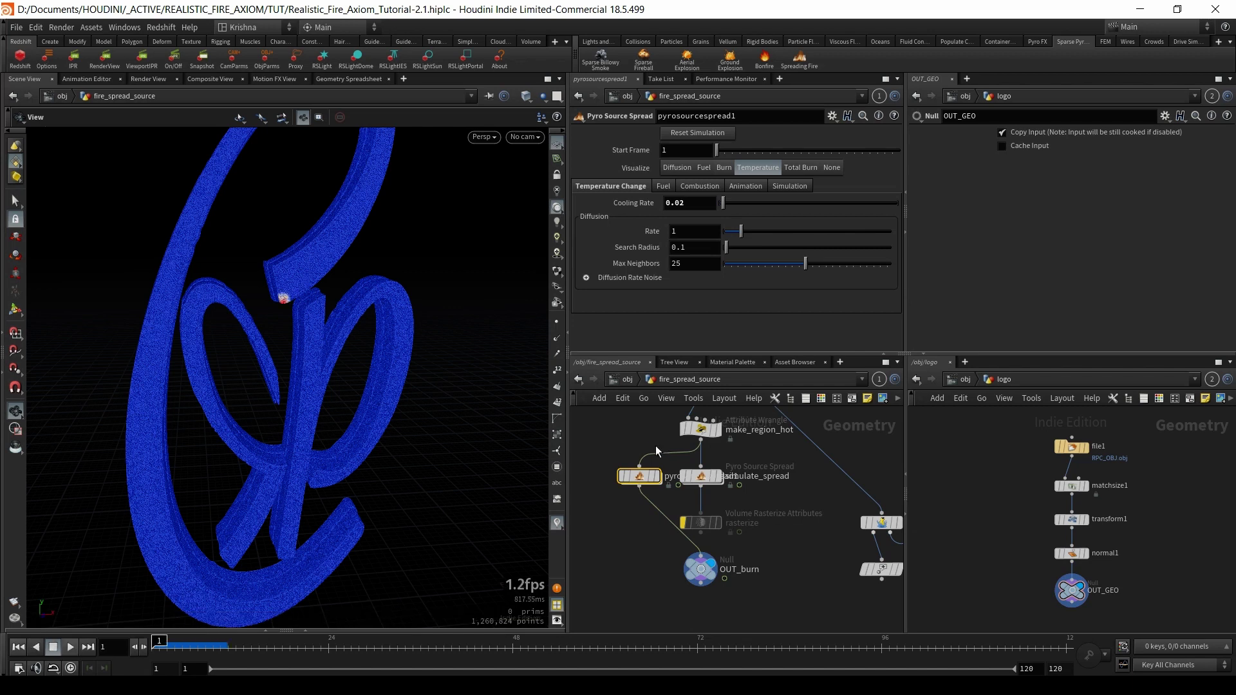
click(662, 189)
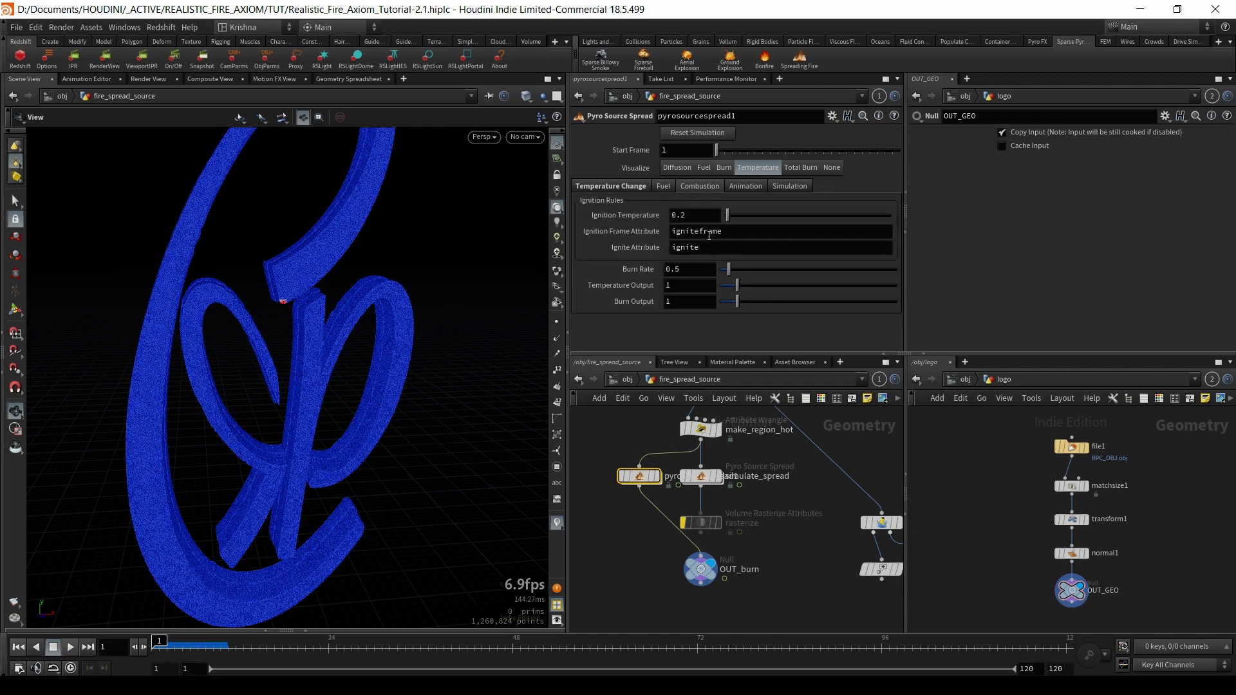
click(597, 185)
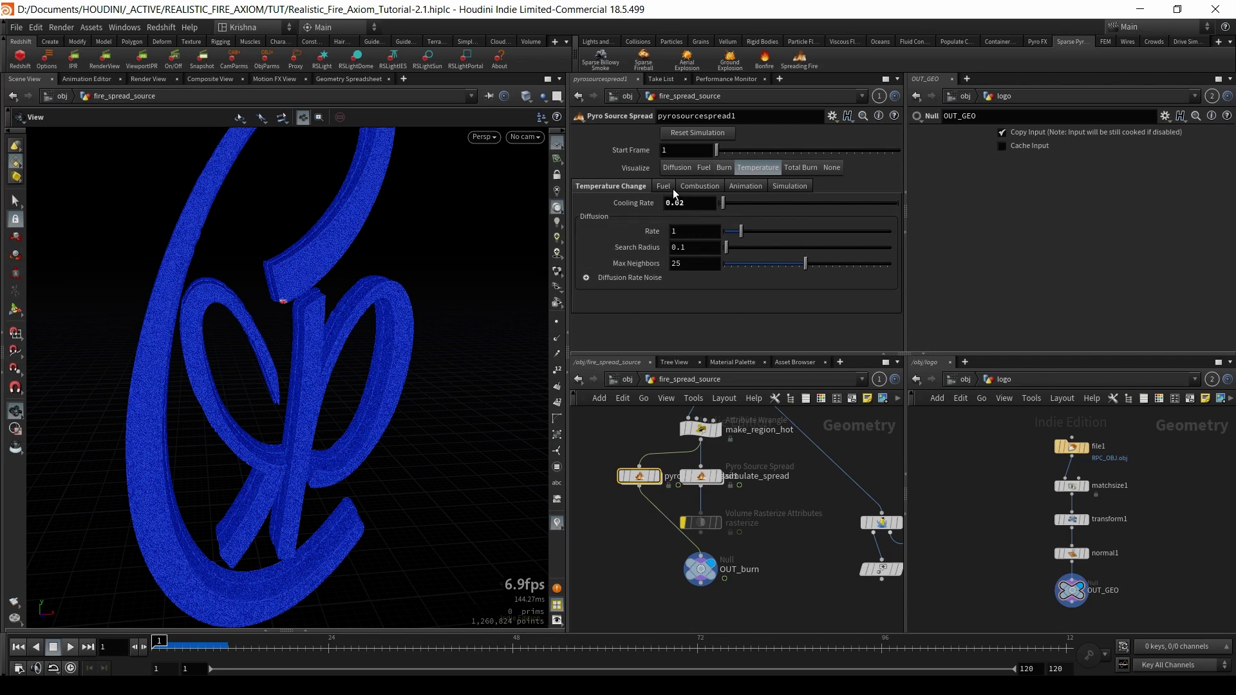
- Visualize the spread node's burn instead, play the spreading briefly, and return to frame 1
click(725, 168)
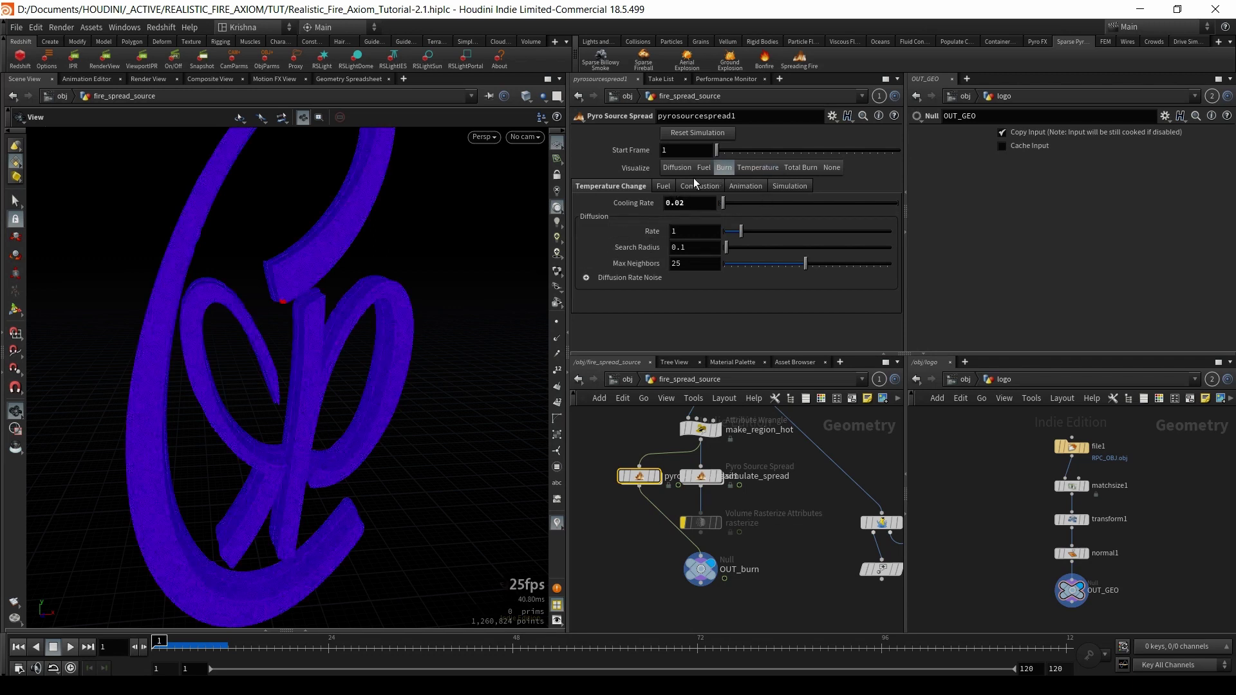
click(71, 647)
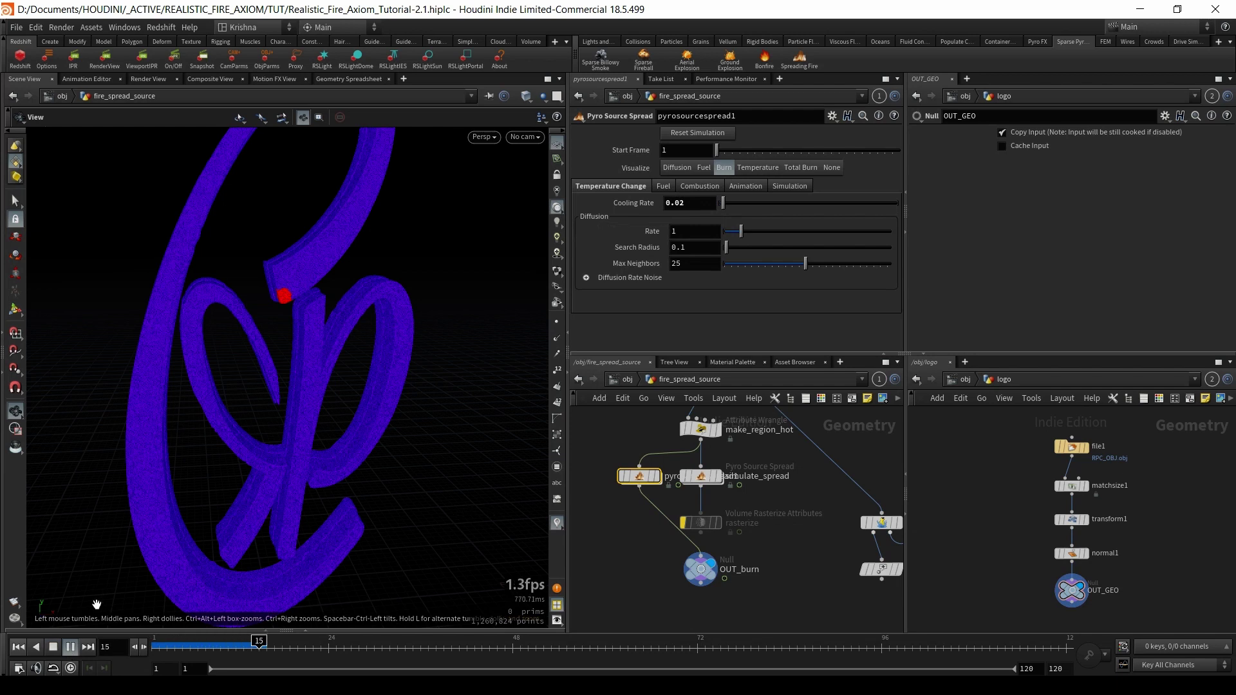
click(54, 648)
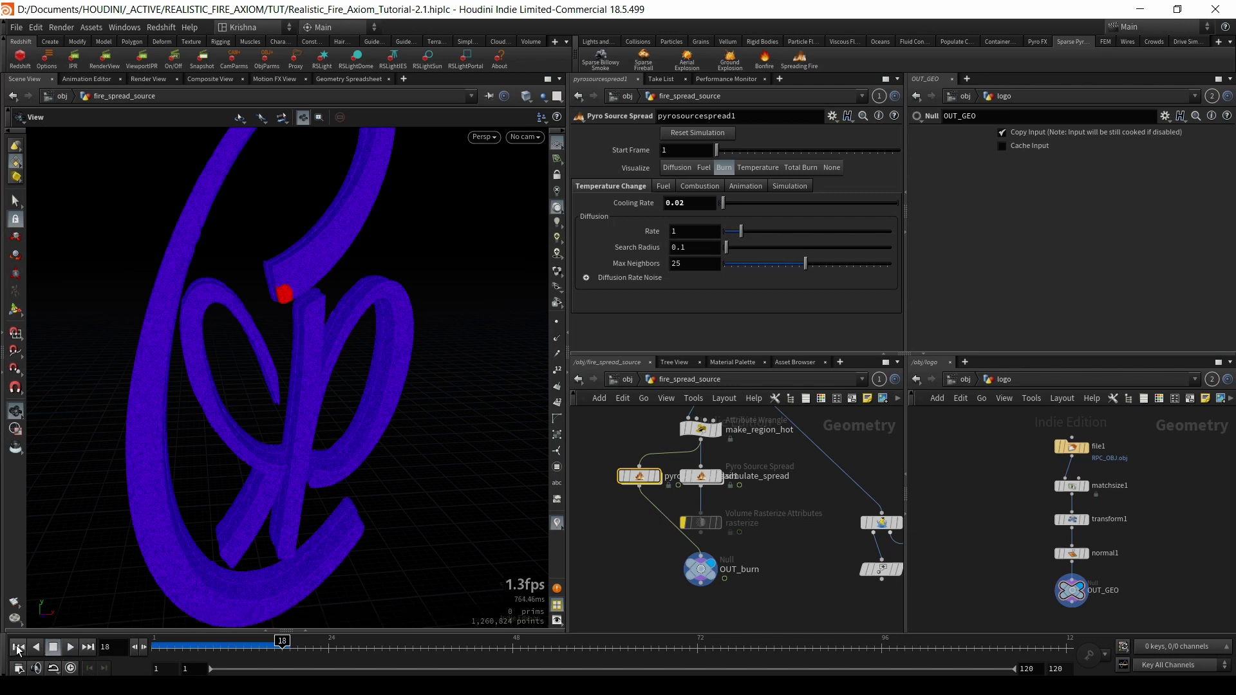
click(18, 648)
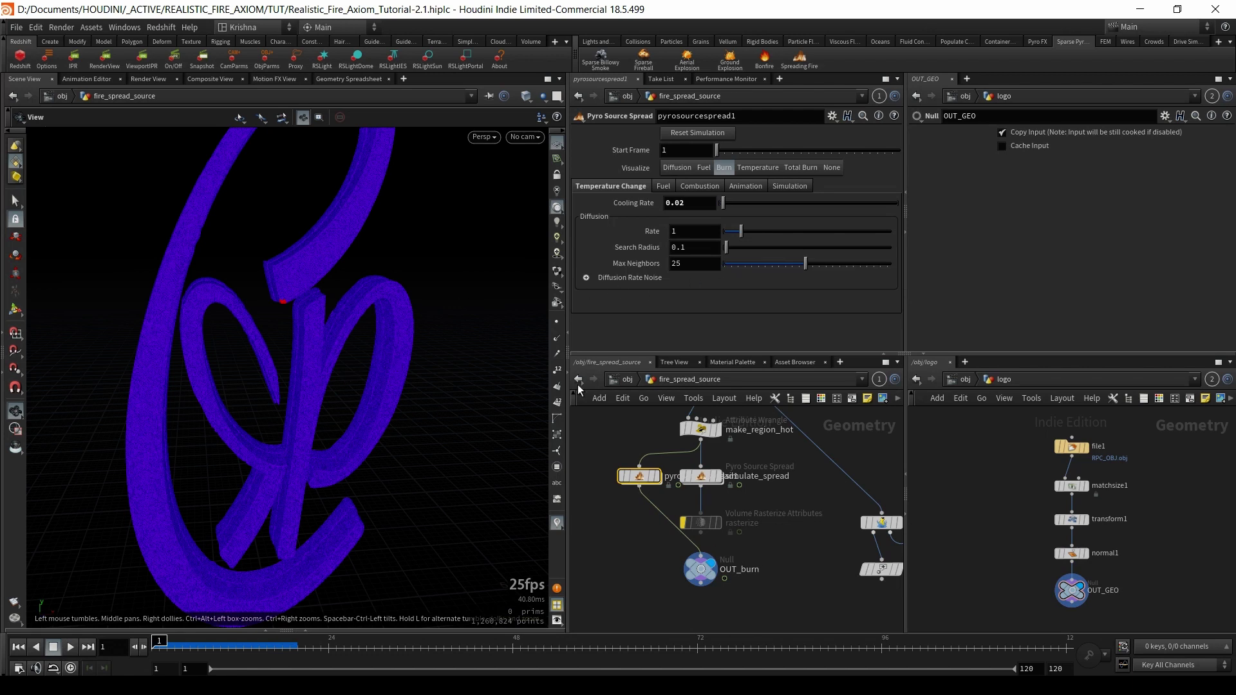
double_click(687, 152)
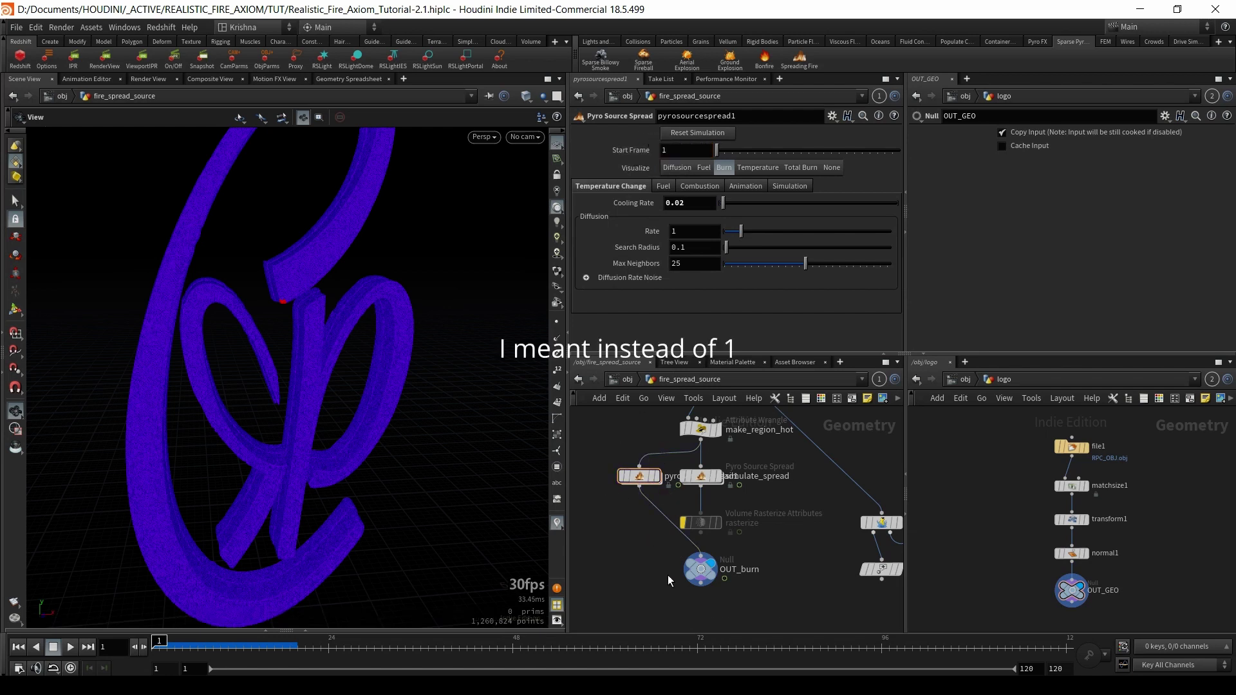
- Go back up to the object level and add a Geometry object named logo_vellum below fire_spread_source
click(705, 568)
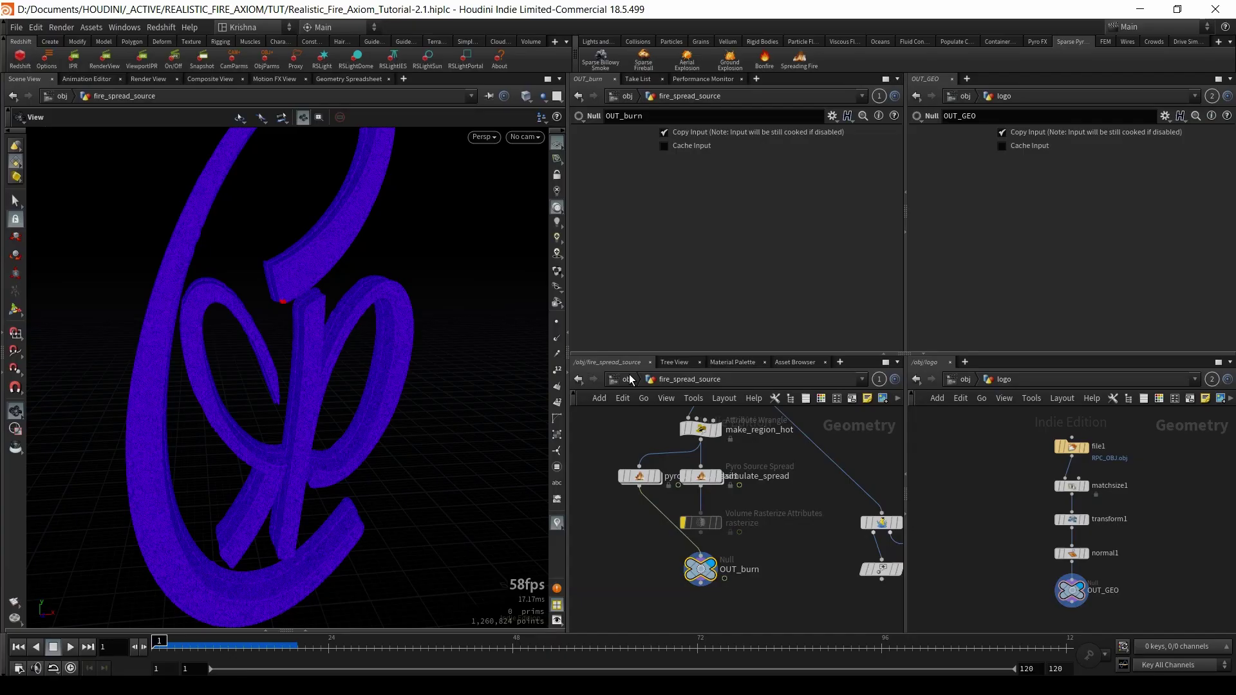
key(u)
drag(713, 538, 621, 453)
click(611, 549)
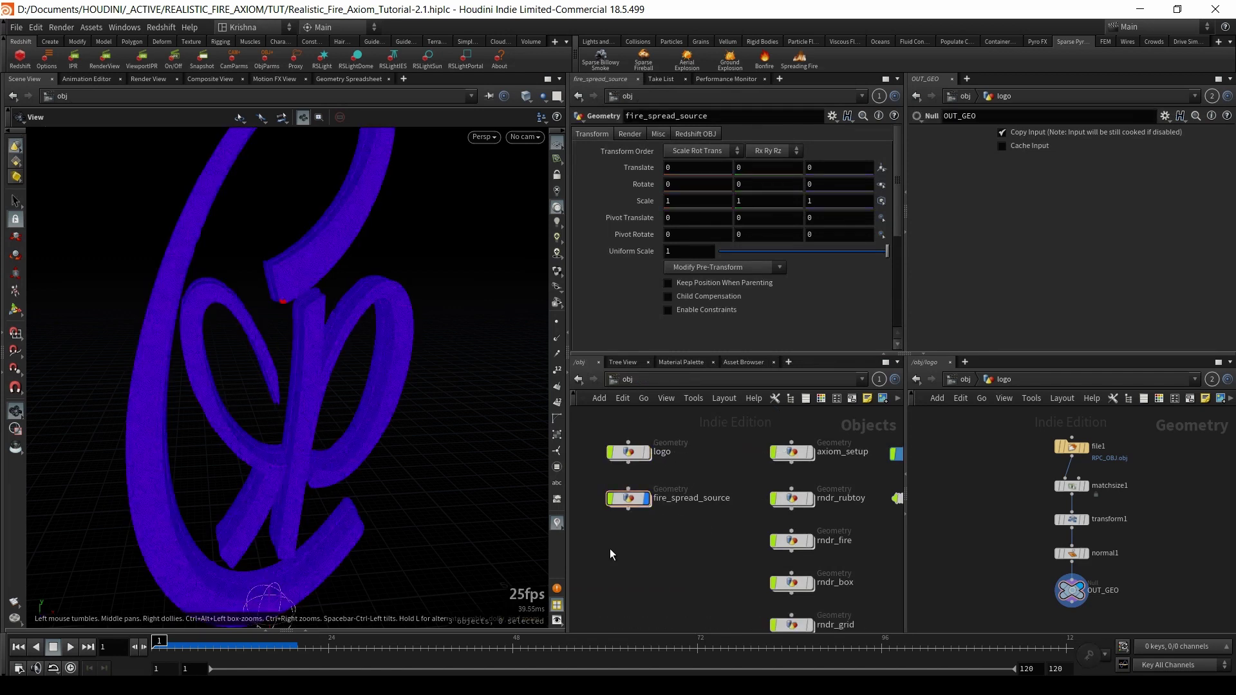
key(Tab)
key(Return)
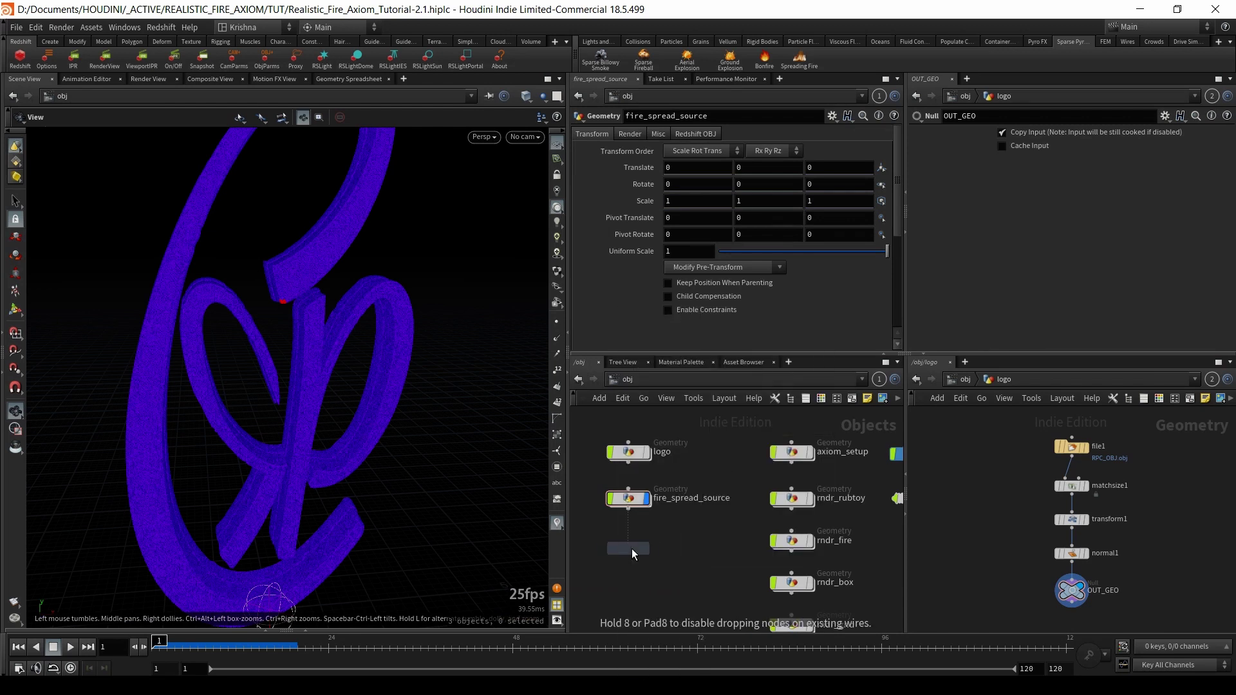
click(631, 546)
double_click(664, 549)
text(logo)
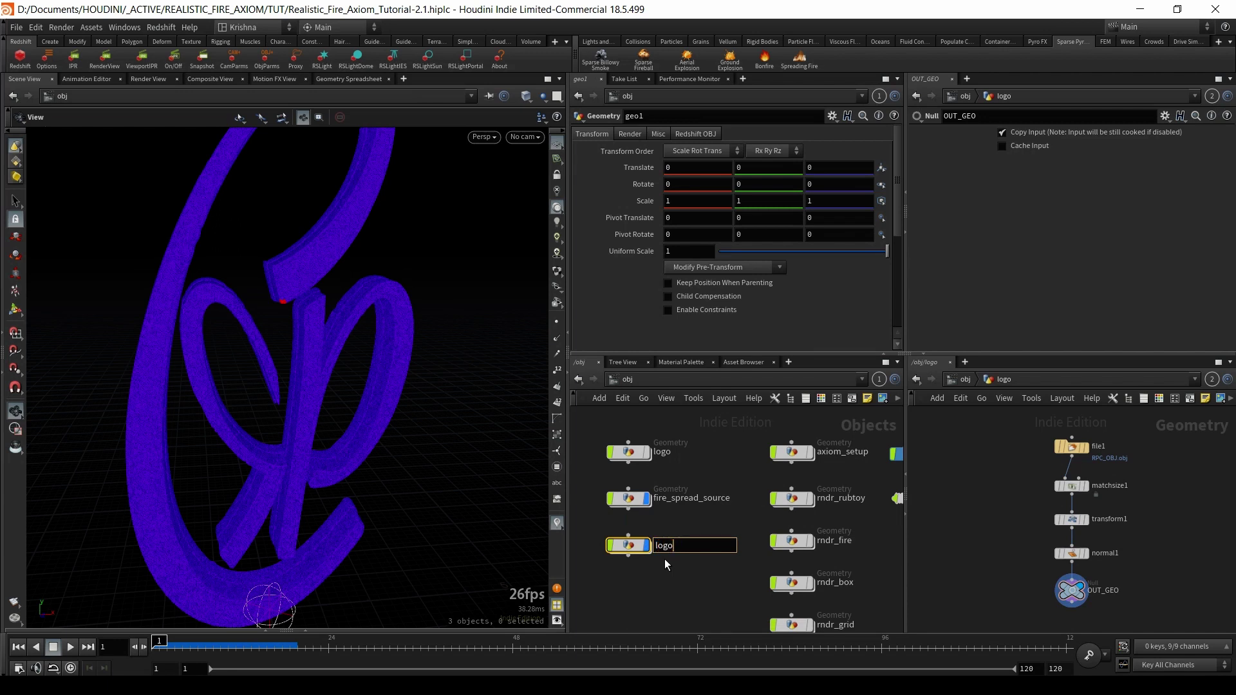
text(_vellum)
key(Return)
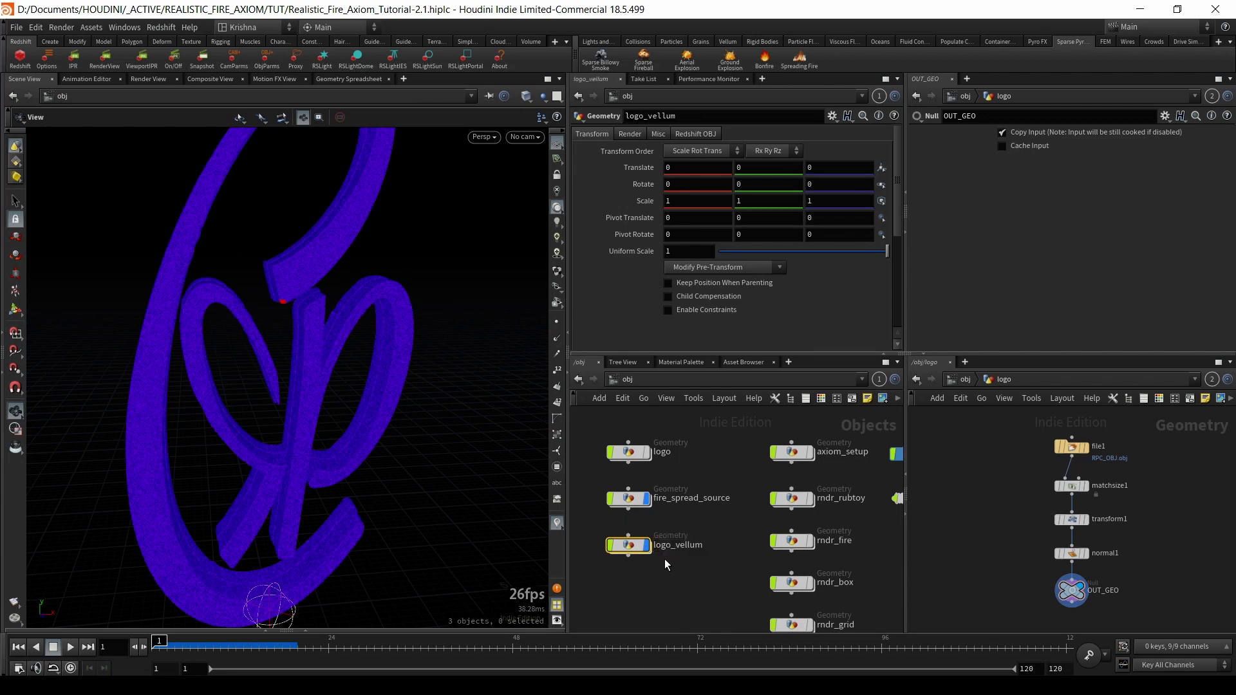
- Inside logo_vellum, add a DOP Network and name it vellum_sim
double_click(627, 548)
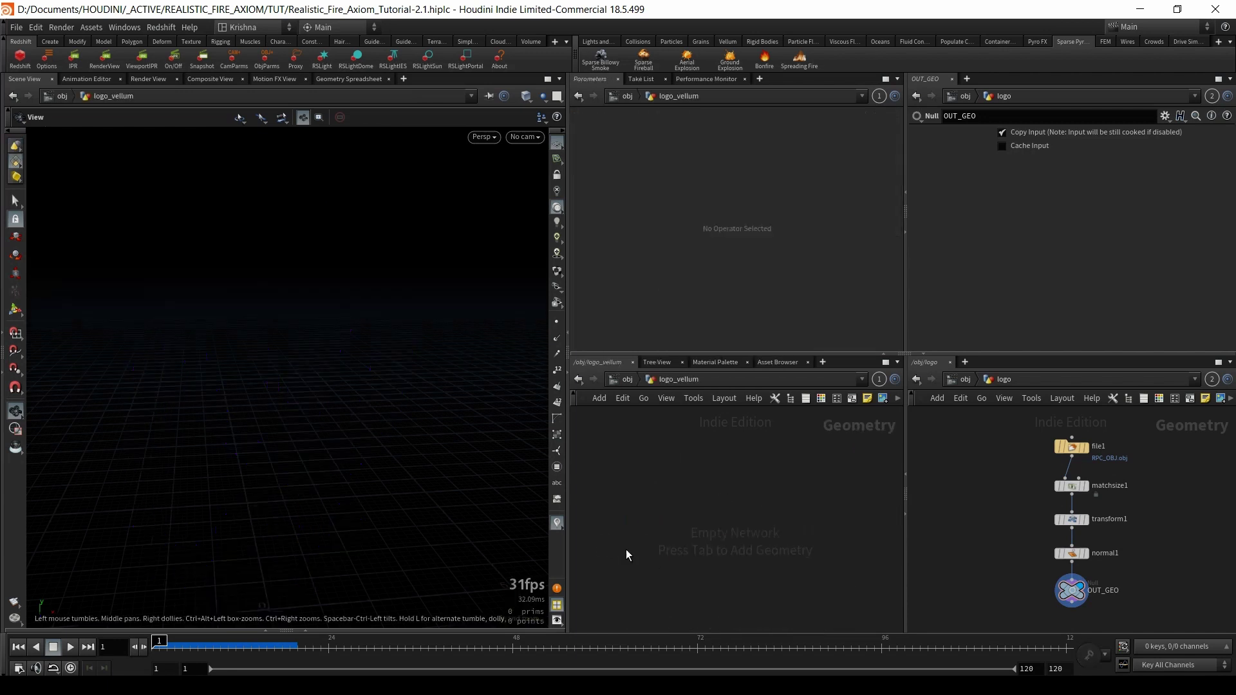
key(Tab)
text(dop)
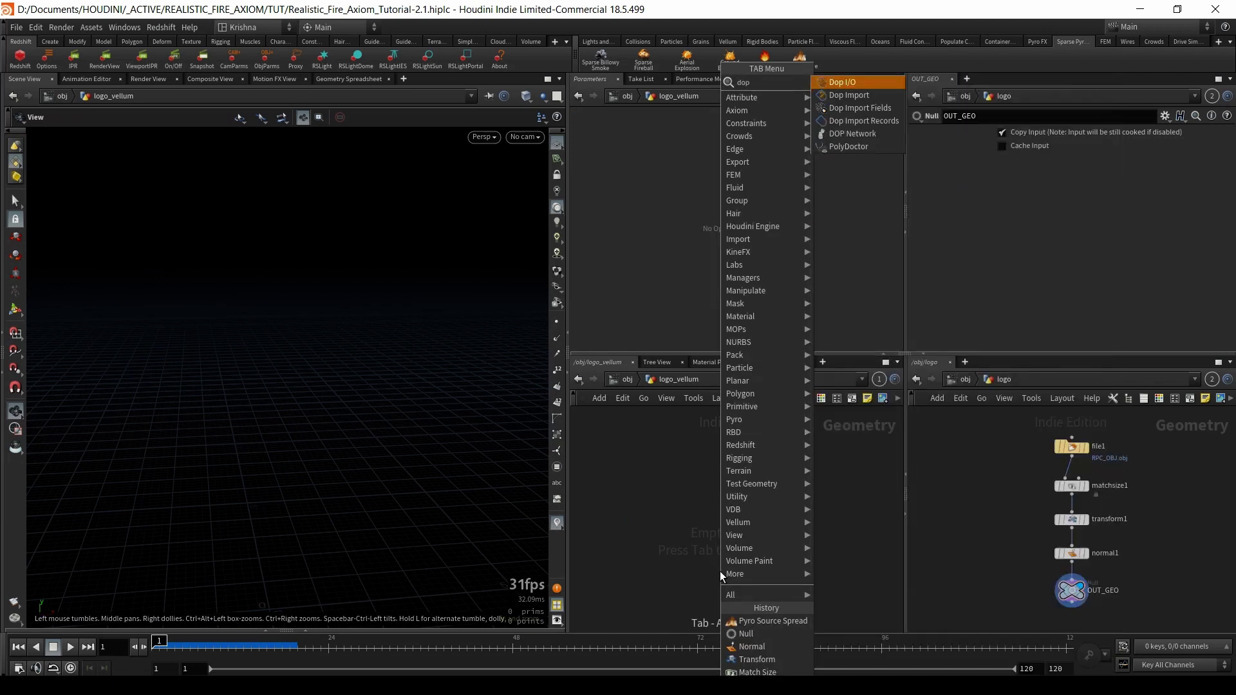
key(Down)
key(Down)
key(Down)
key(Down)
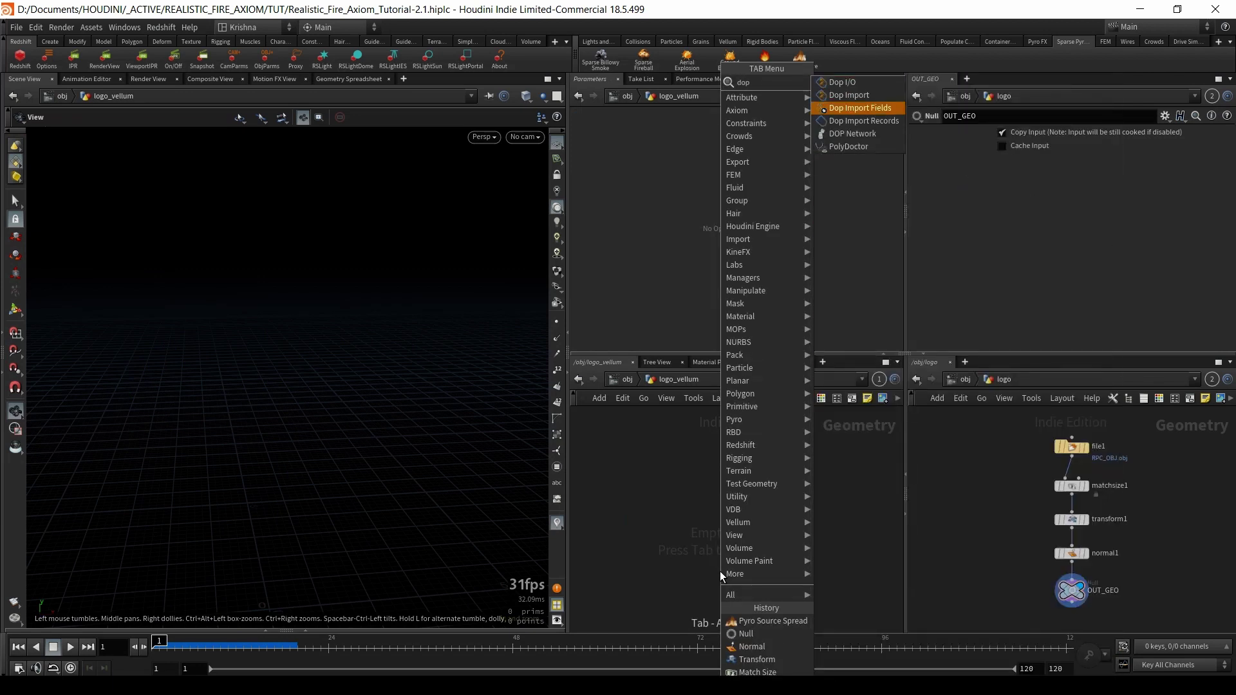
key(Return)
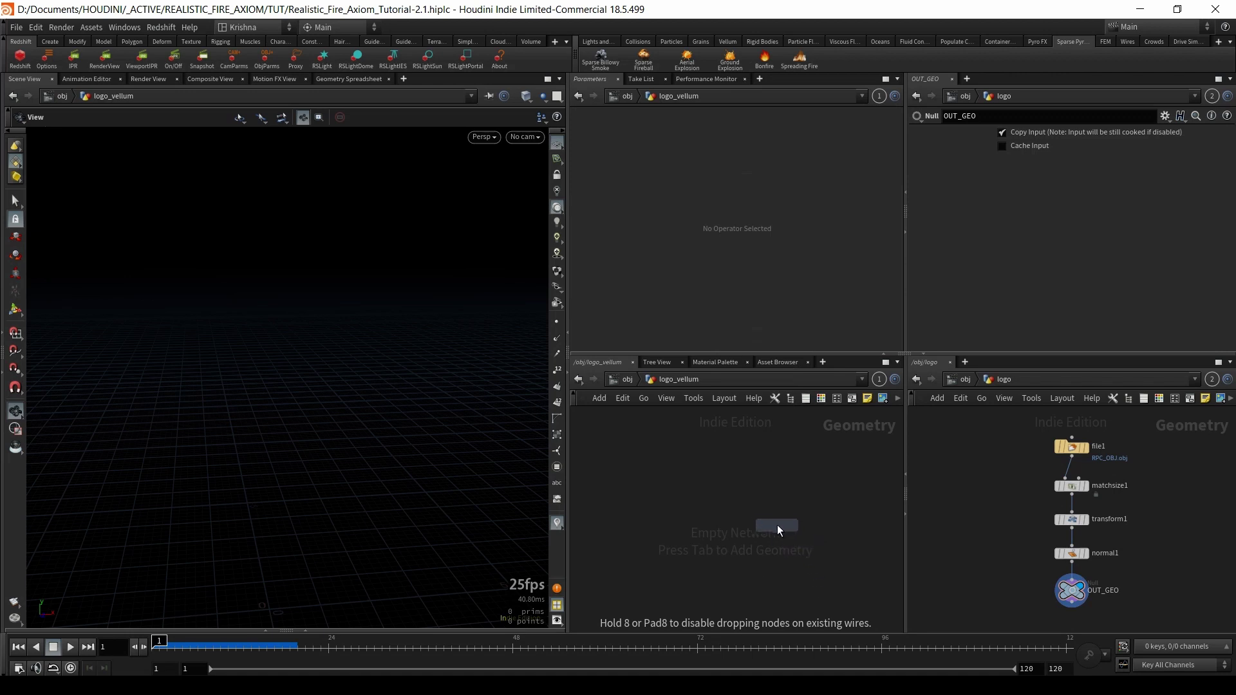
click(792, 519)
double_click(807, 512)
text(vellum_sim)
key(Return)
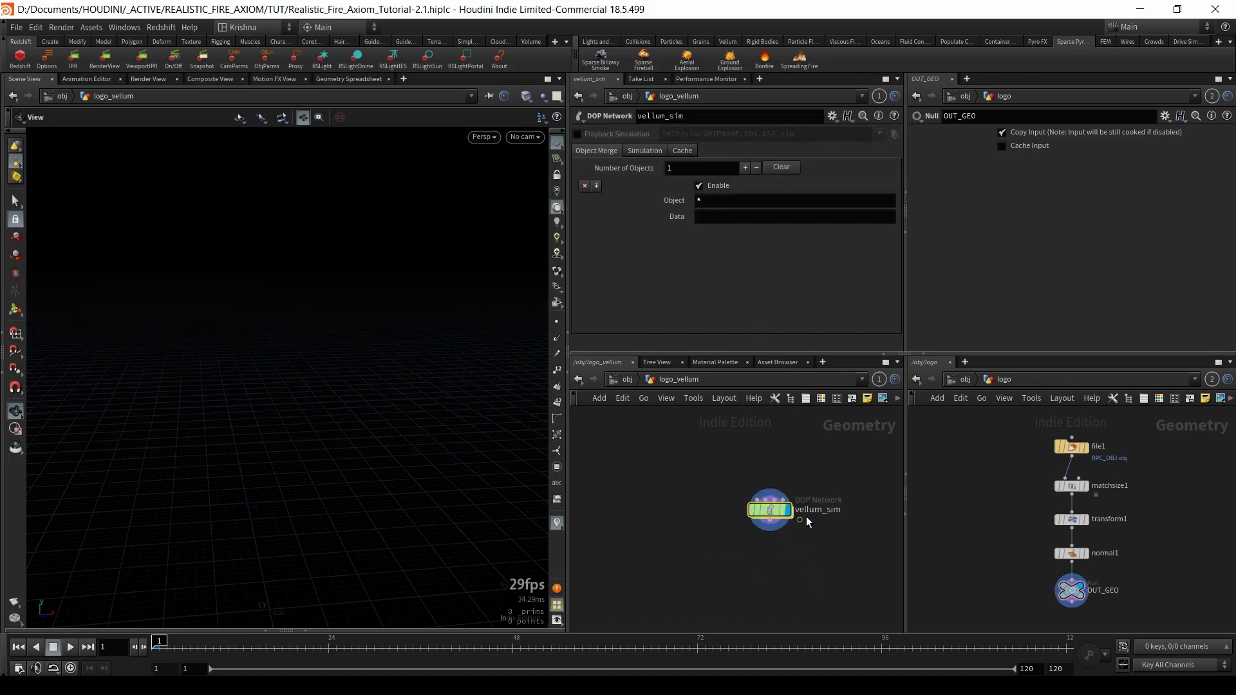
click(1089, 654)
click(1036, 42)
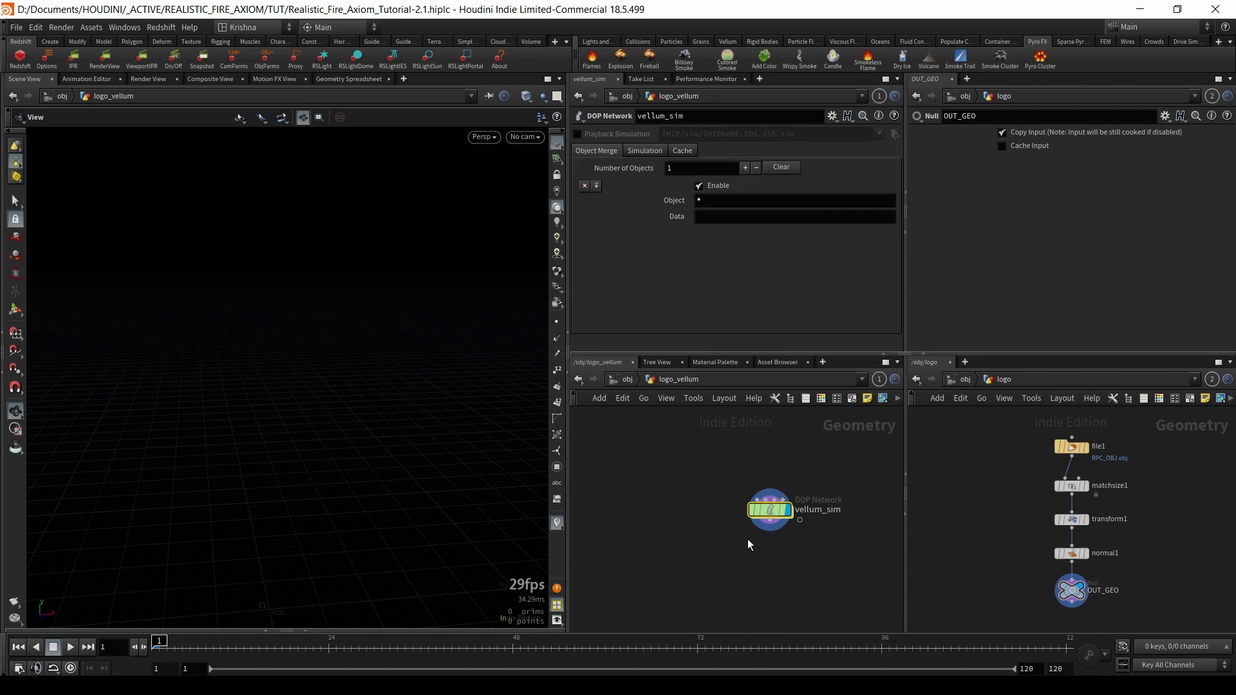
- Add an Object Merge node beside vellum_sim and set its Object 1 to the logo's OUT_GEO
key(Tab)
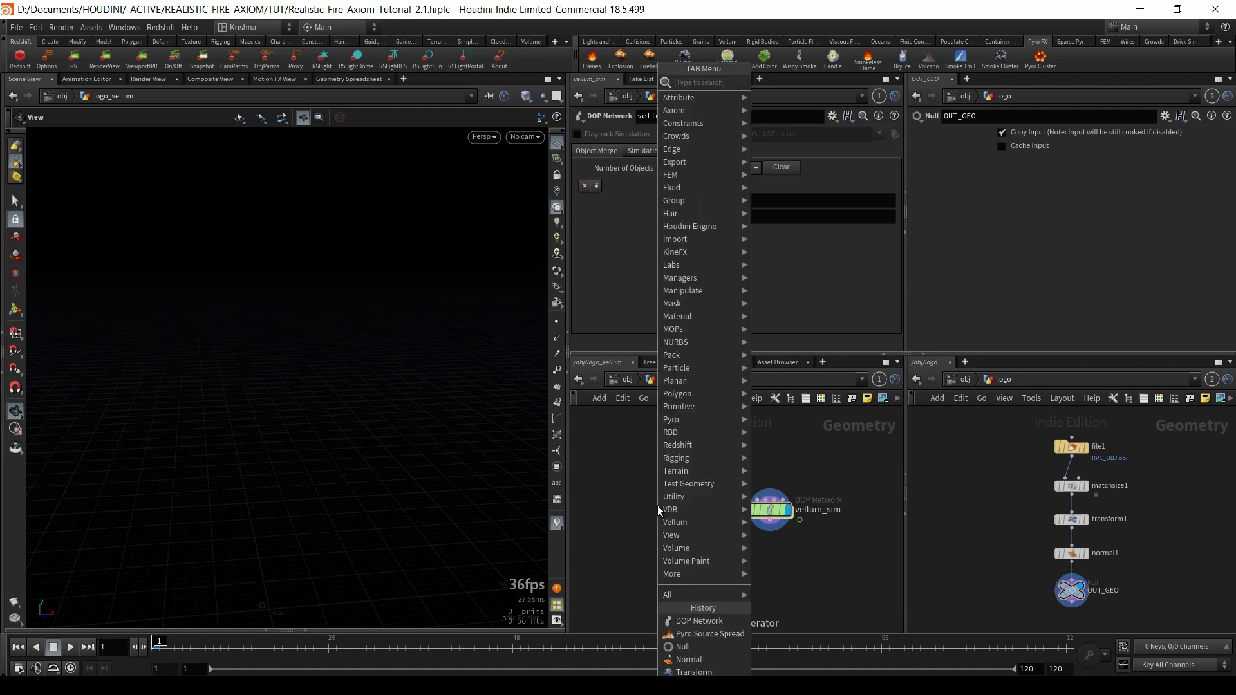
text(obj)
key(Return)
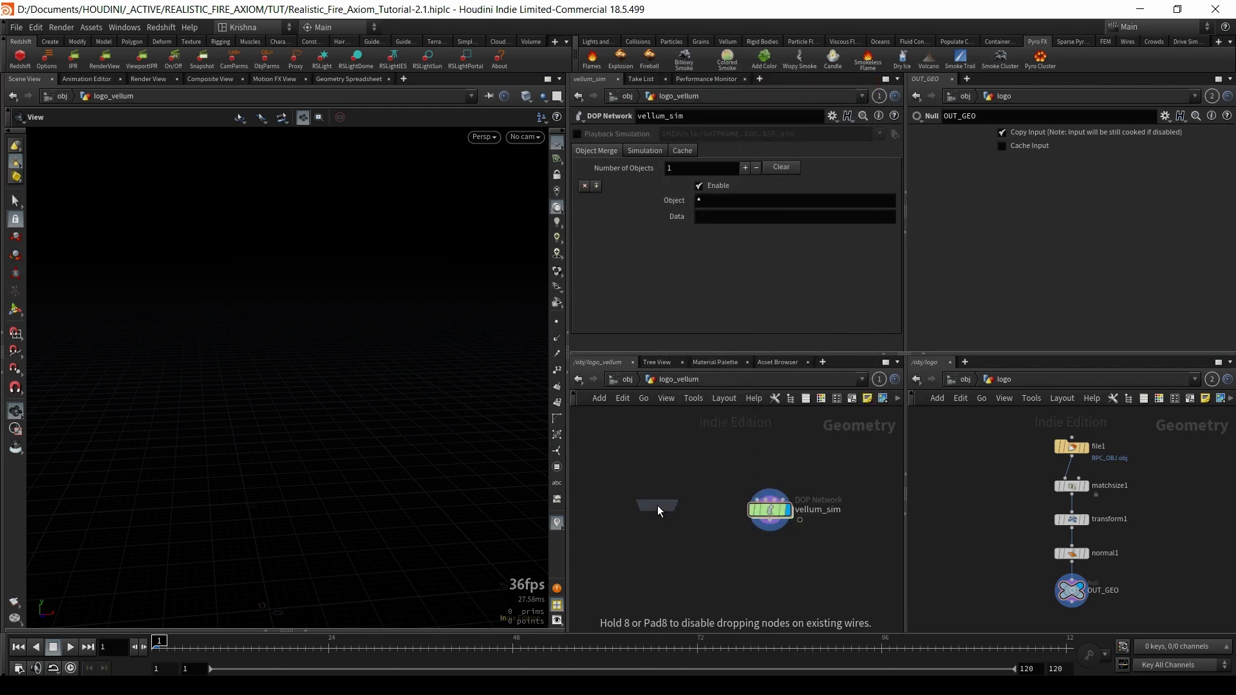
click(667, 490)
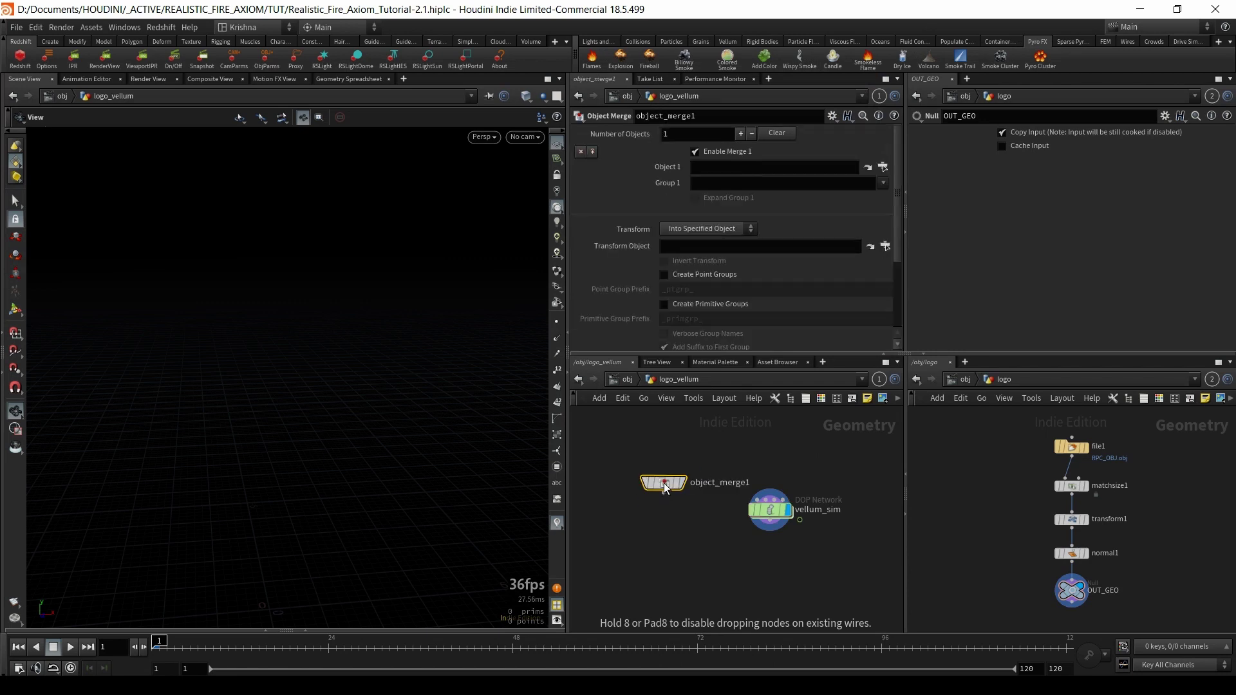
click(884, 169)
click(937, 276)
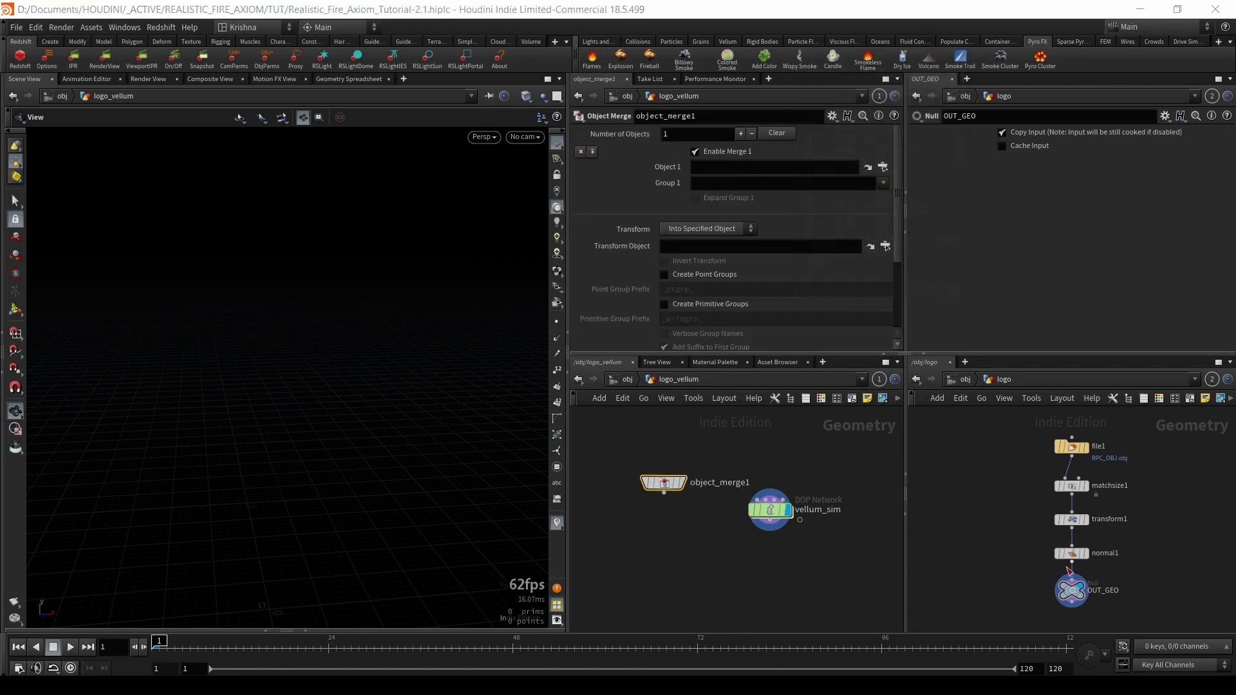
drag(1072, 590, 740, 168)
- Clear the Object Merge's Transform Object and set its Transform to Into This Object
drag(747, 247, 661, 247)
key(Delete)
click(695, 229)
click(694, 257)
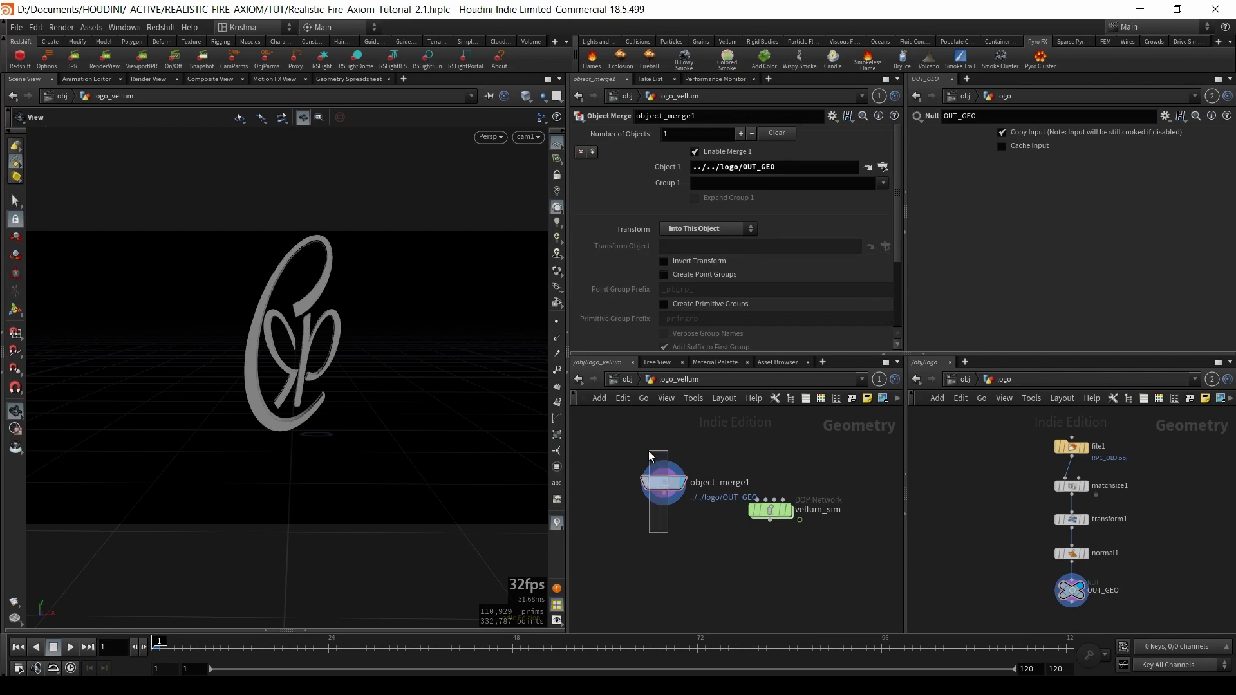
- Go back up to the object level and turn off the display of fire_spread_source
click(626, 379)
click(686, 528)
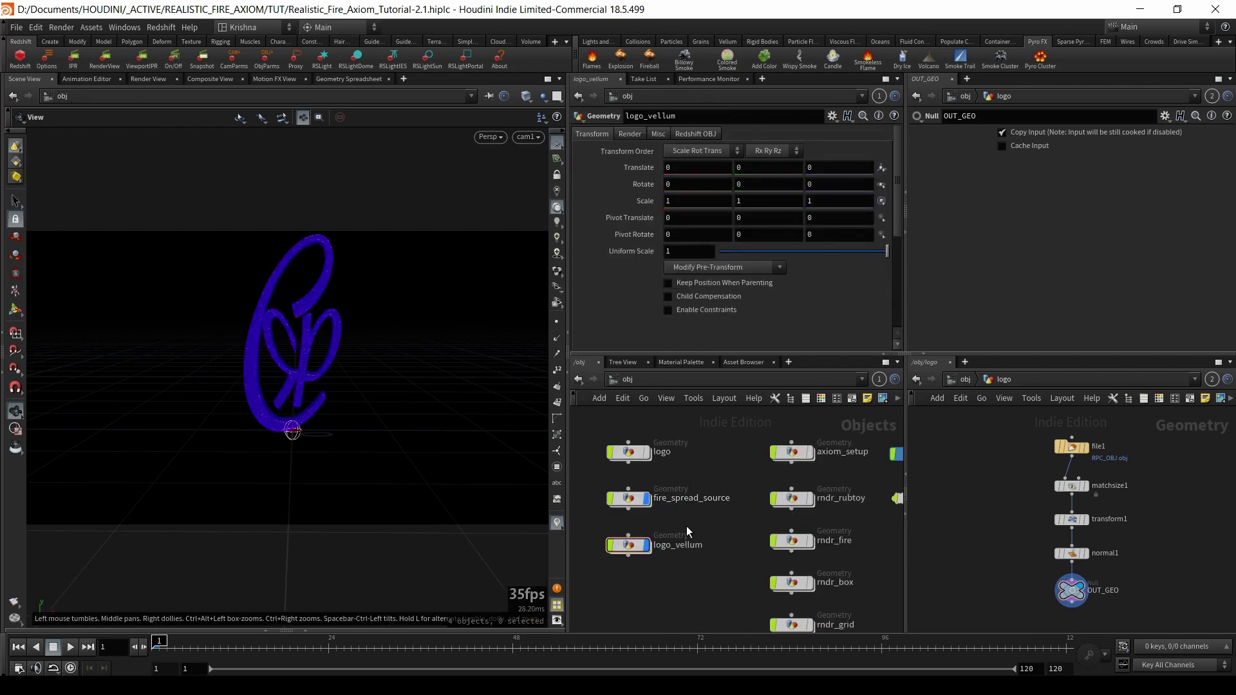
click(647, 499)
- Apply the Vellum Grains tool to the logo_vellum object
drag(662, 551, 659, 554)
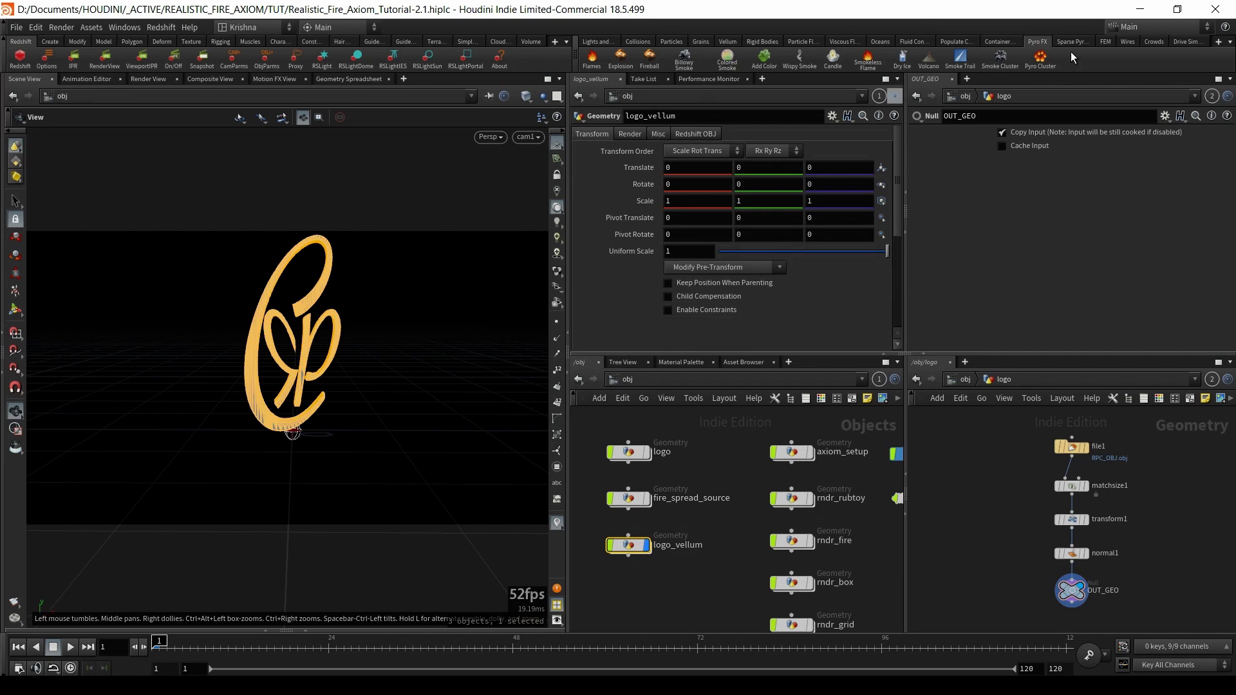
click(727, 42)
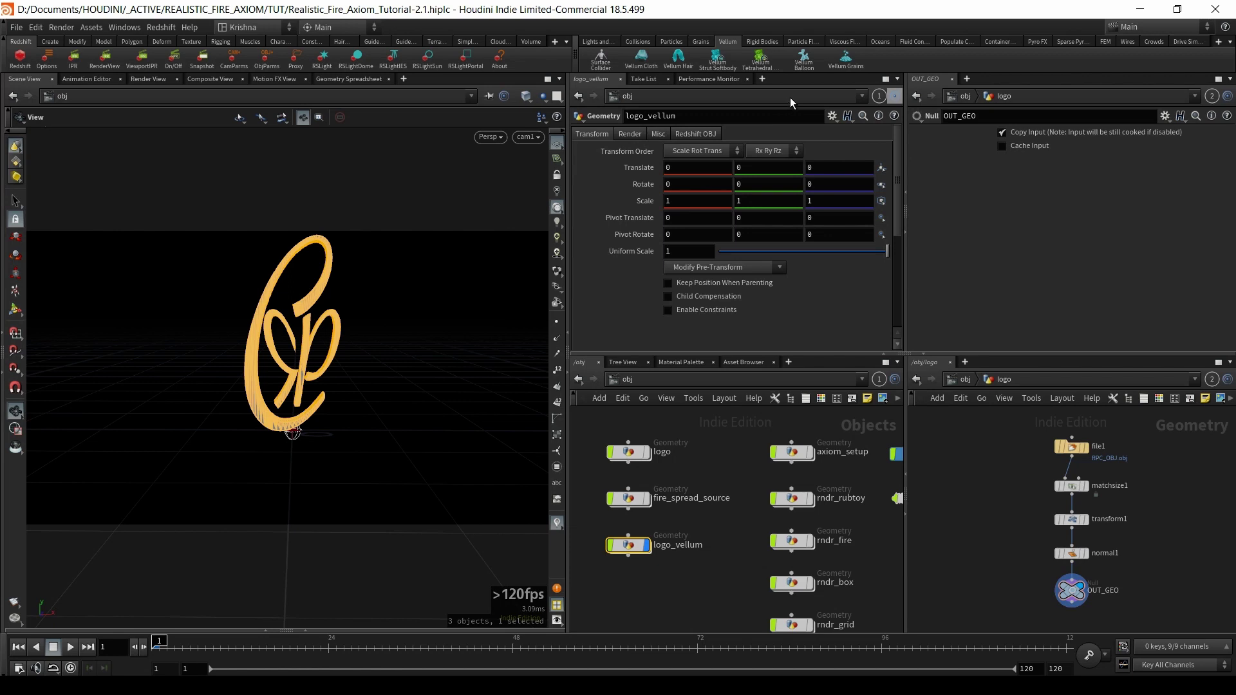
click(843, 59)
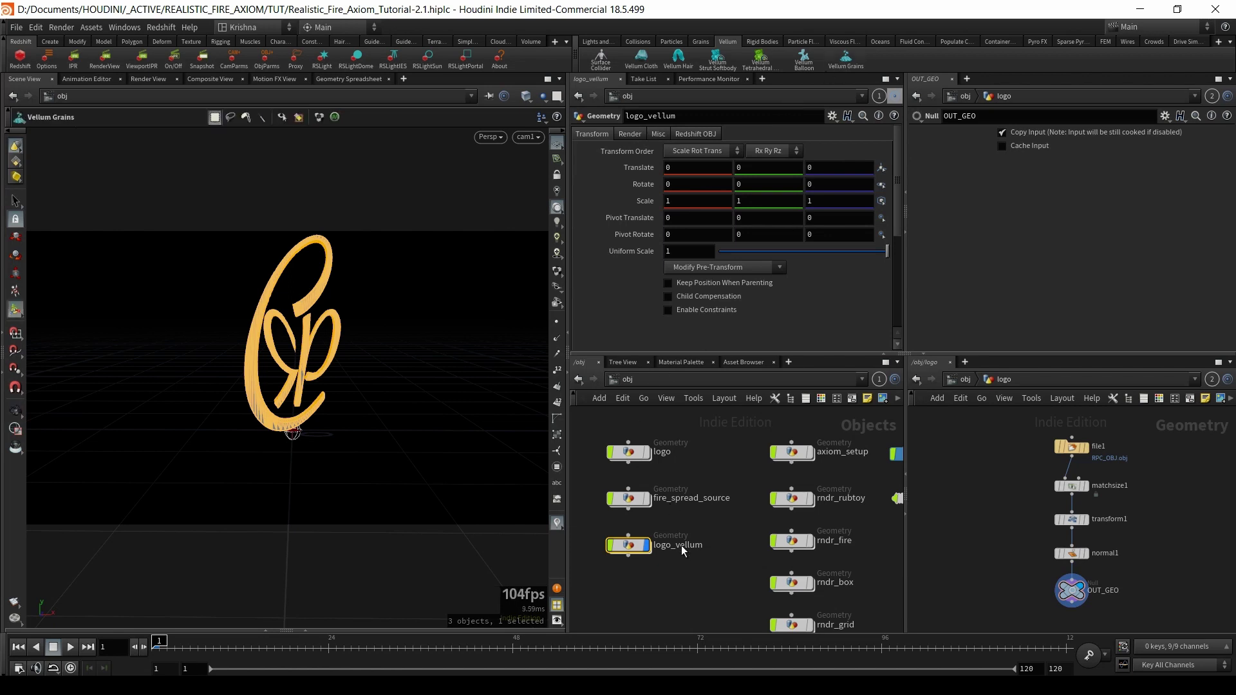
key(Return)
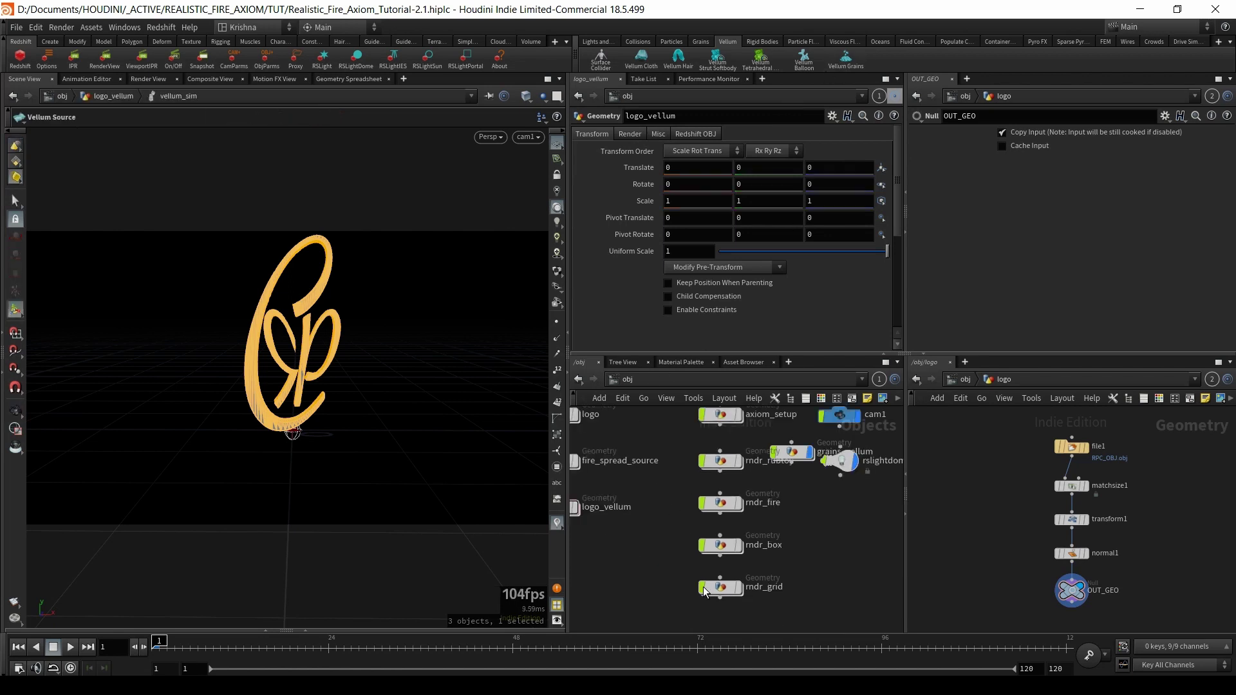
- Place the new grains_vellum object below logo_vellum and align it with the other objects
drag(791, 455, 620, 564)
key(l)
scroll(632, 555, up, 3)
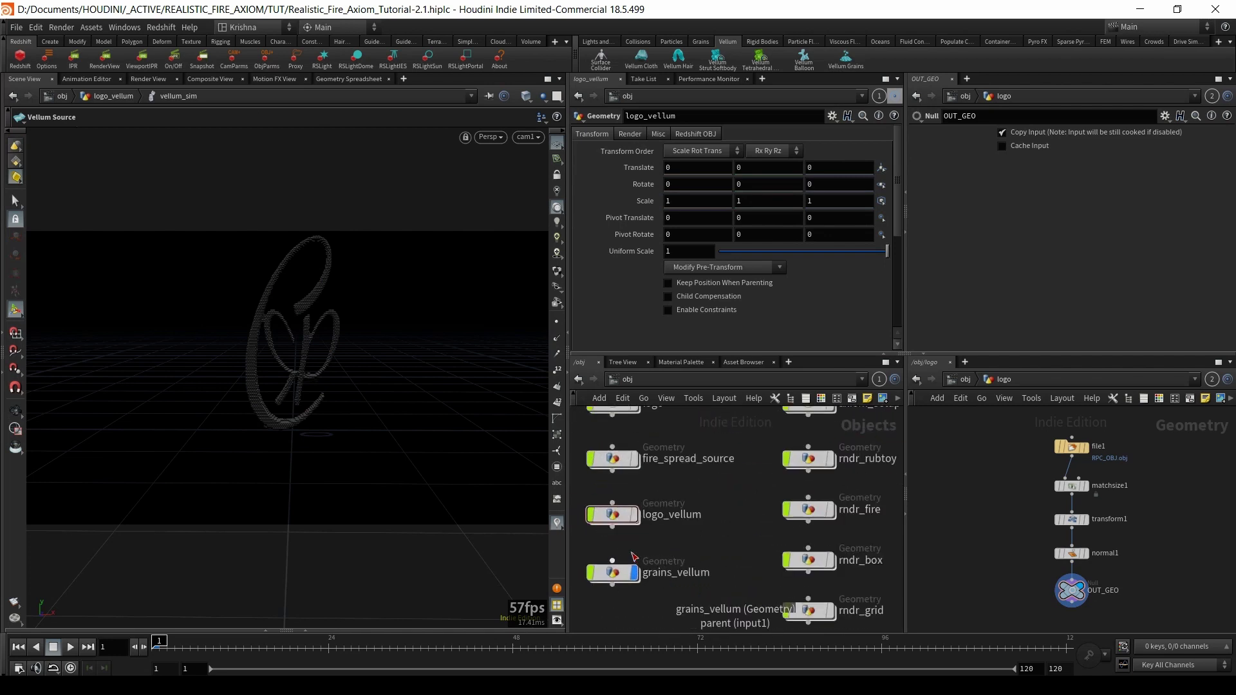
- Enter logo_vellum, select and display grain_constraints, and inspect its grain points from a free view
double_click(620, 517)
scroll(687, 485, up, 3)
click(679, 482)
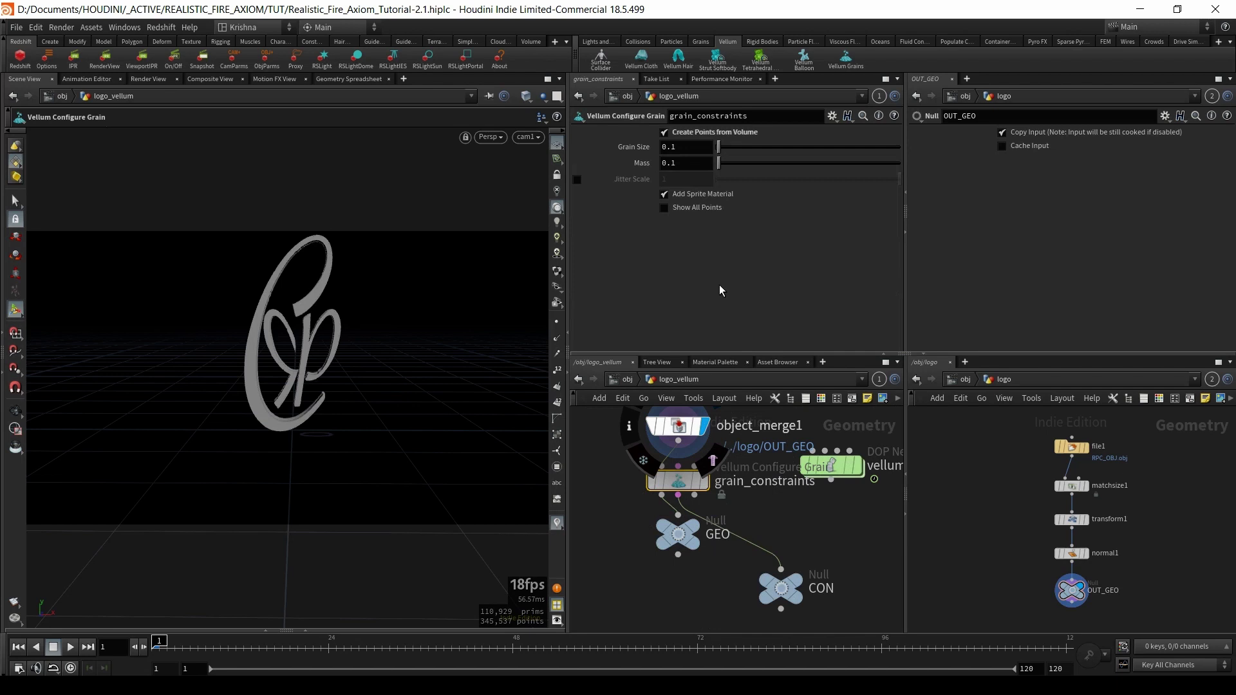
click(703, 481)
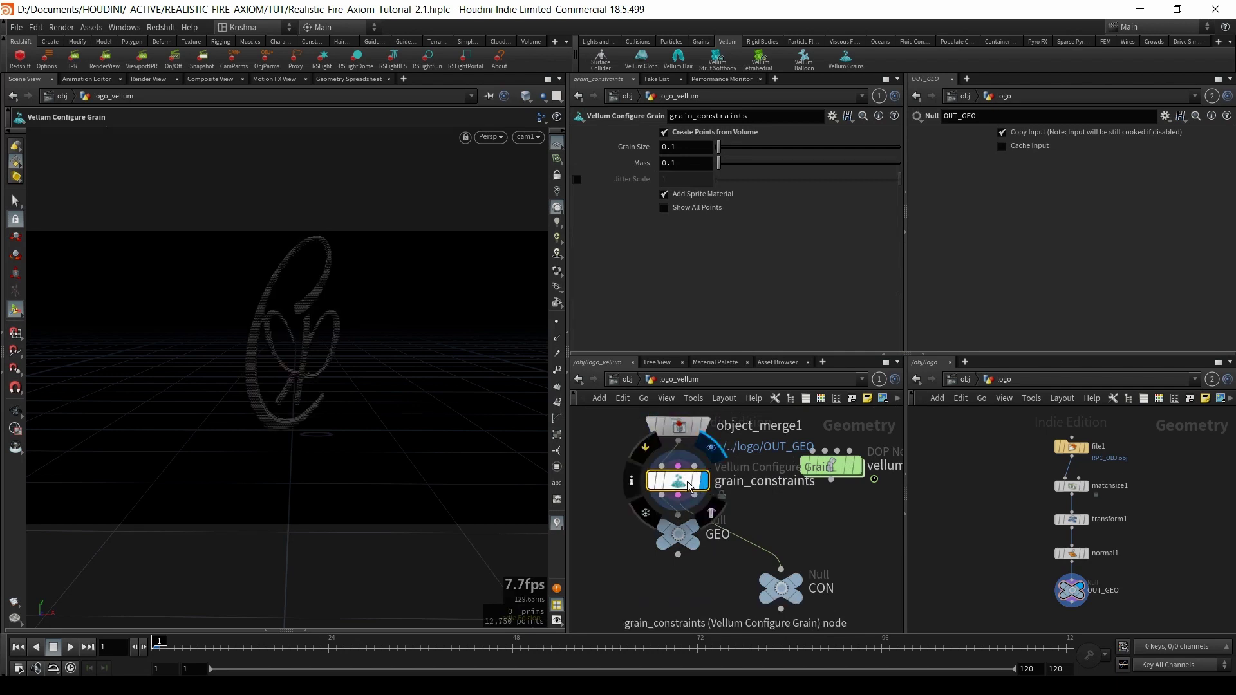
key(Escape)
mouse_move(299, 289)
mouse_down()
mouse_move(337, 318)
mouse_move(290, 312)
mouse_up()
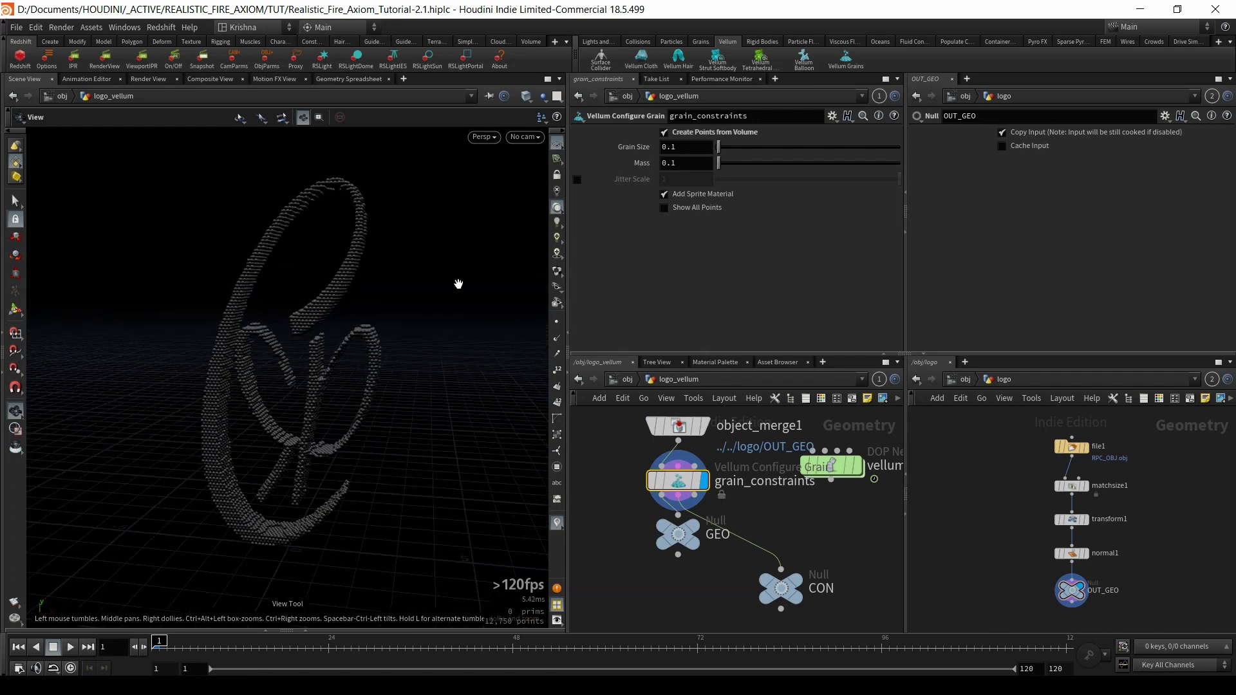
- Try a grain size of 0.25 on grain_constraints
double_click(677, 148)
text(25)
key(Return)
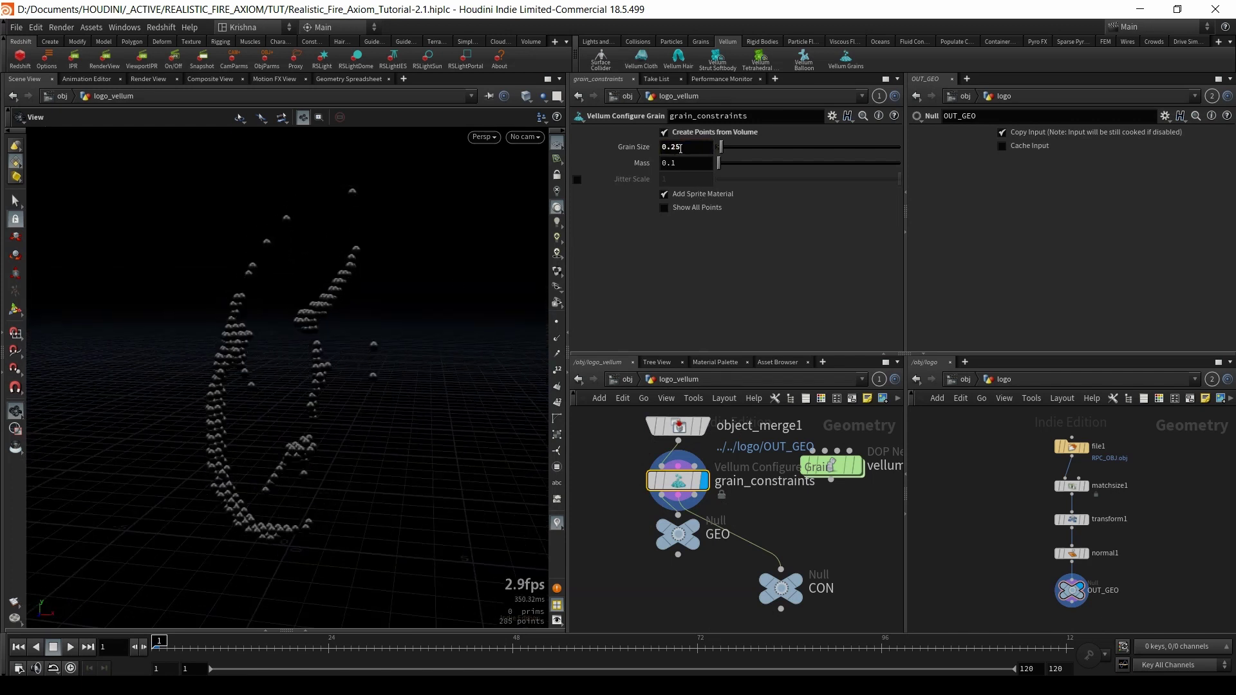
- Set the grain size of grain_constraints to 0.05 and turn off Add Sprite Material
double_click(691, 147)
key(Return)
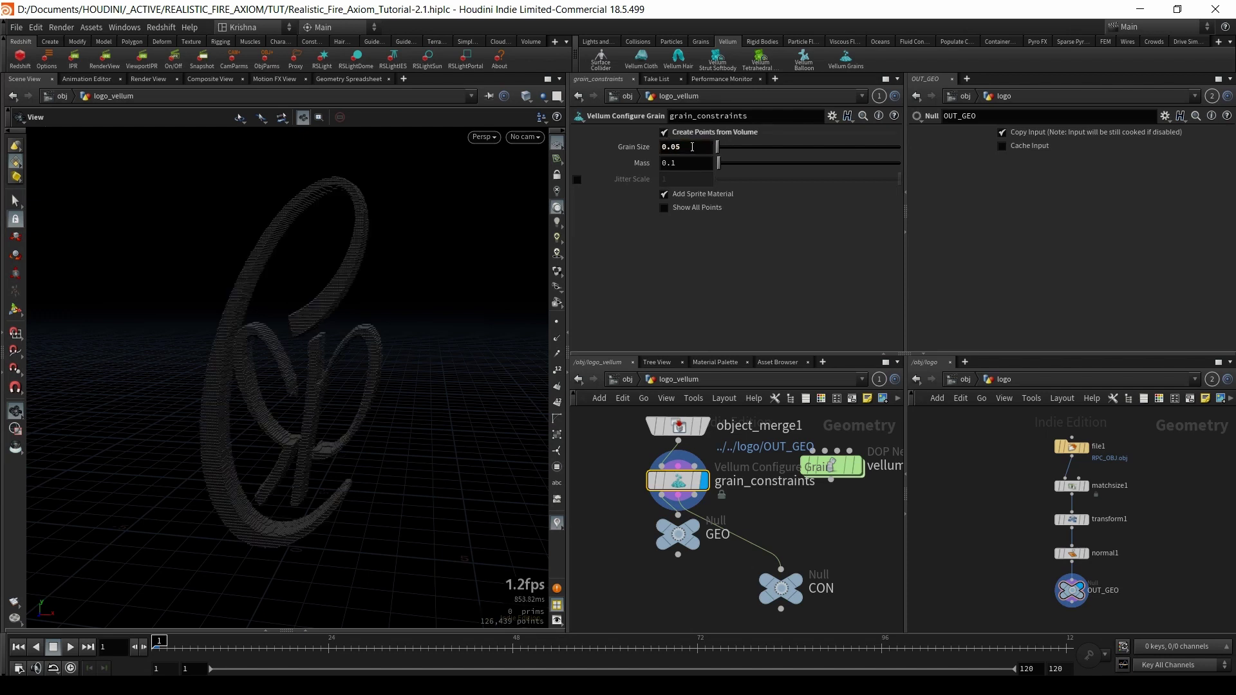
mouse_move(355, 333)
mouse_down()
mouse_move(435, 345)
mouse_move(202, 334)
mouse_move(356, 344)
mouse_up()
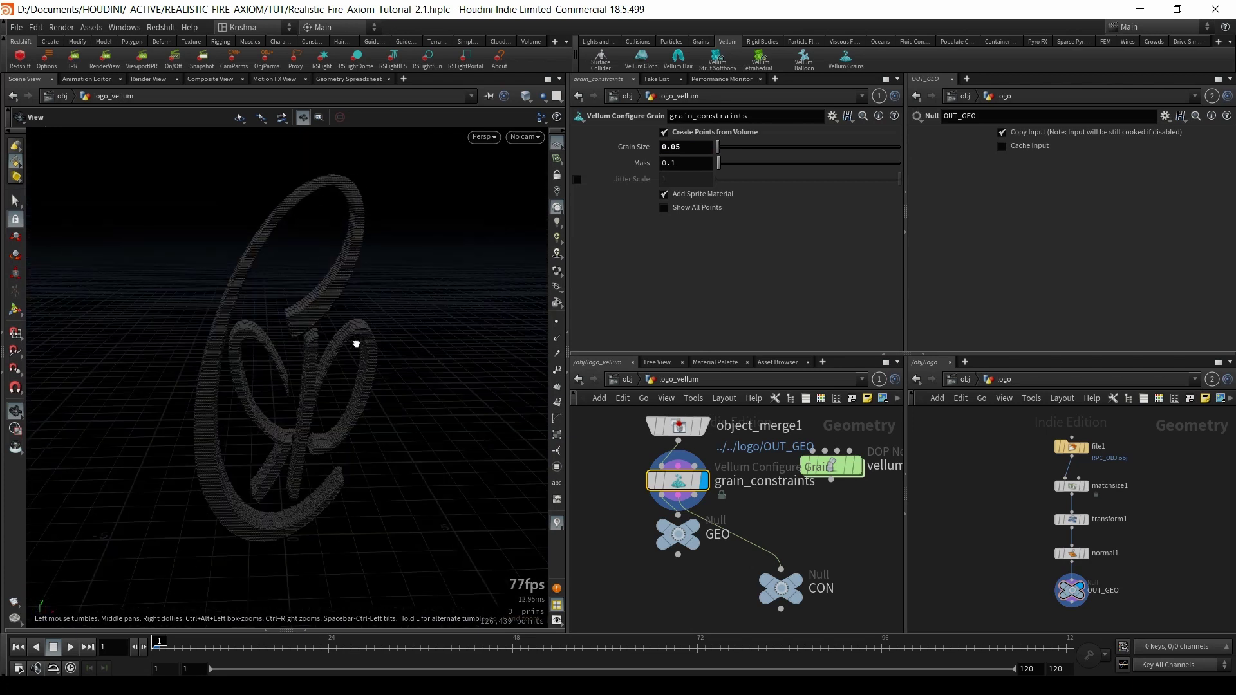
click(665, 195)
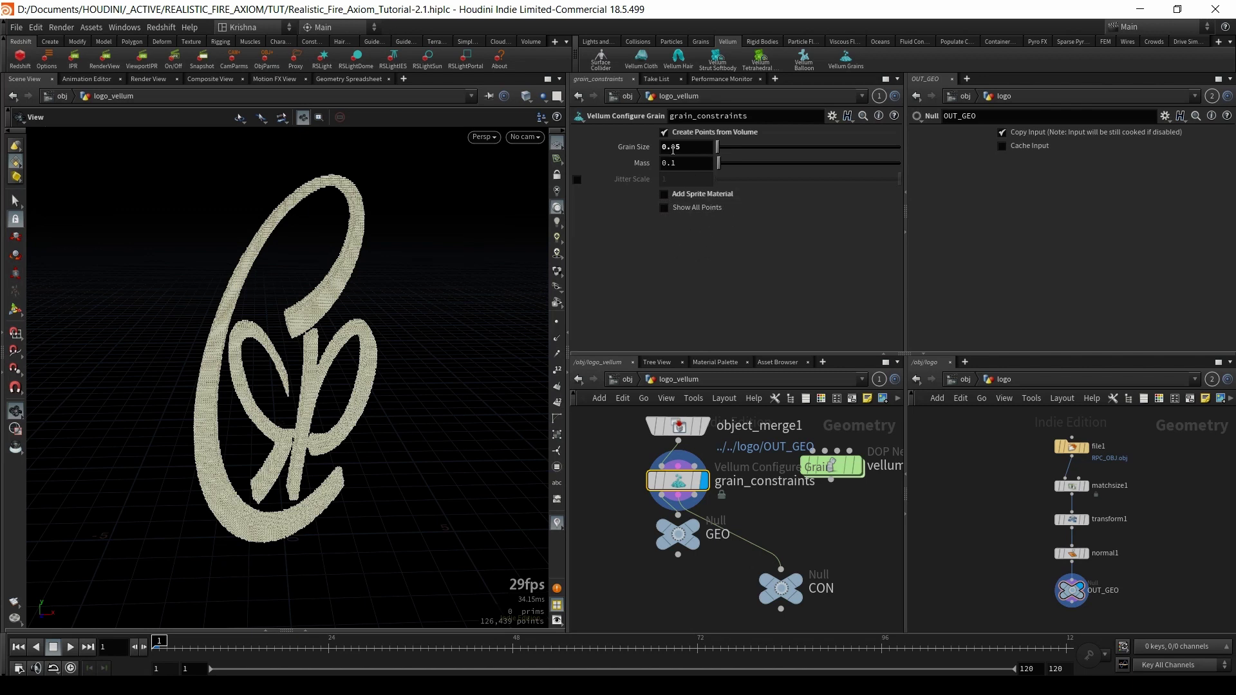
- Turn Create Points from Volume off and back on to compare the logo mesh with the volume points up close
click(664, 132)
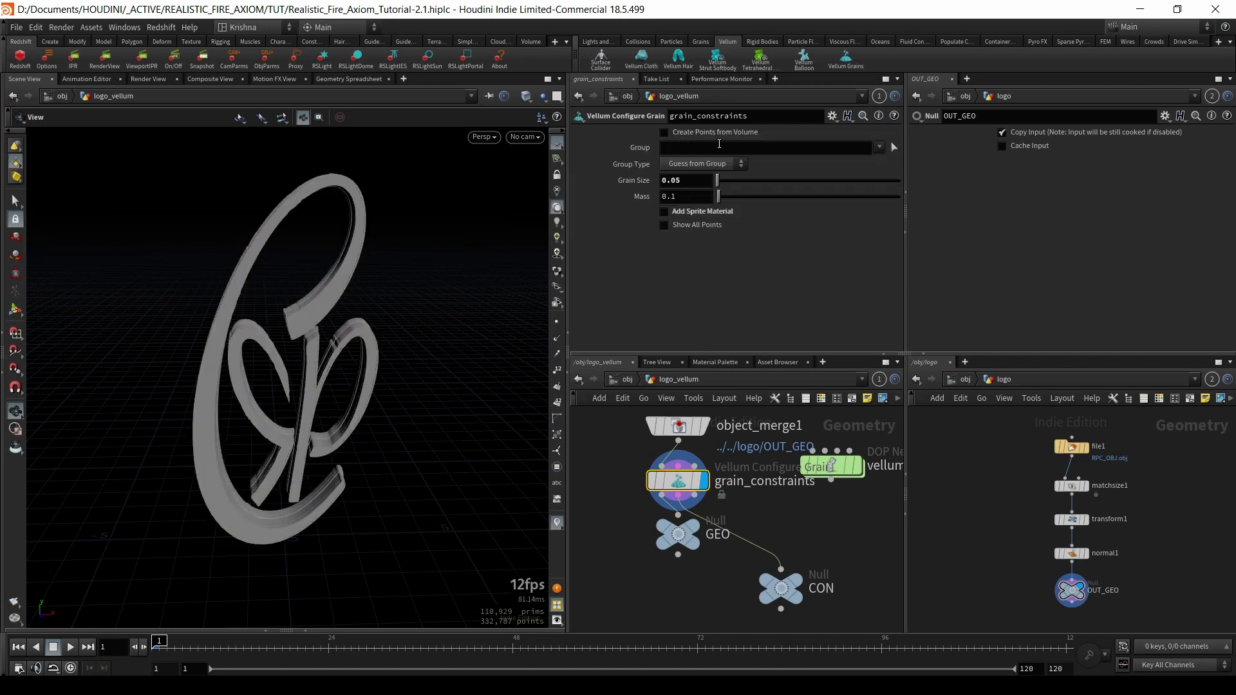
scroll(292, 300, up, 10)
drag(291, 300, 500, 273)
scroll(295, 354, down, 6)
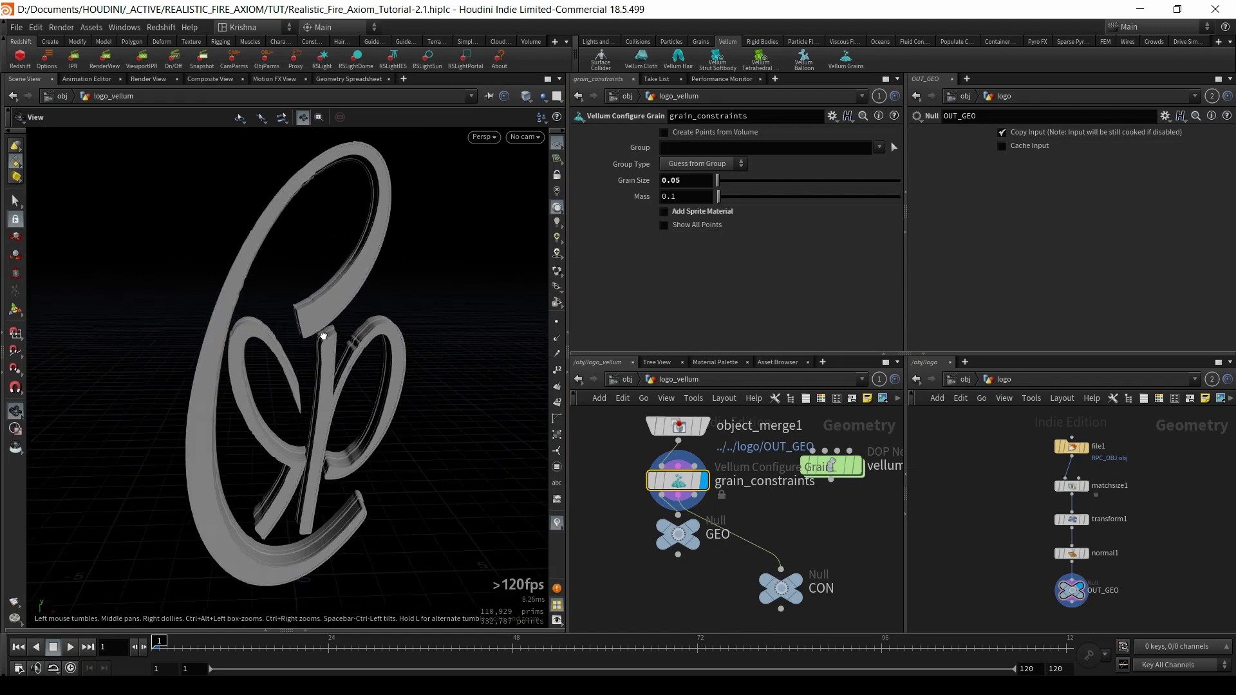
drag(316, 335, 412, 296)
click(665, 133)
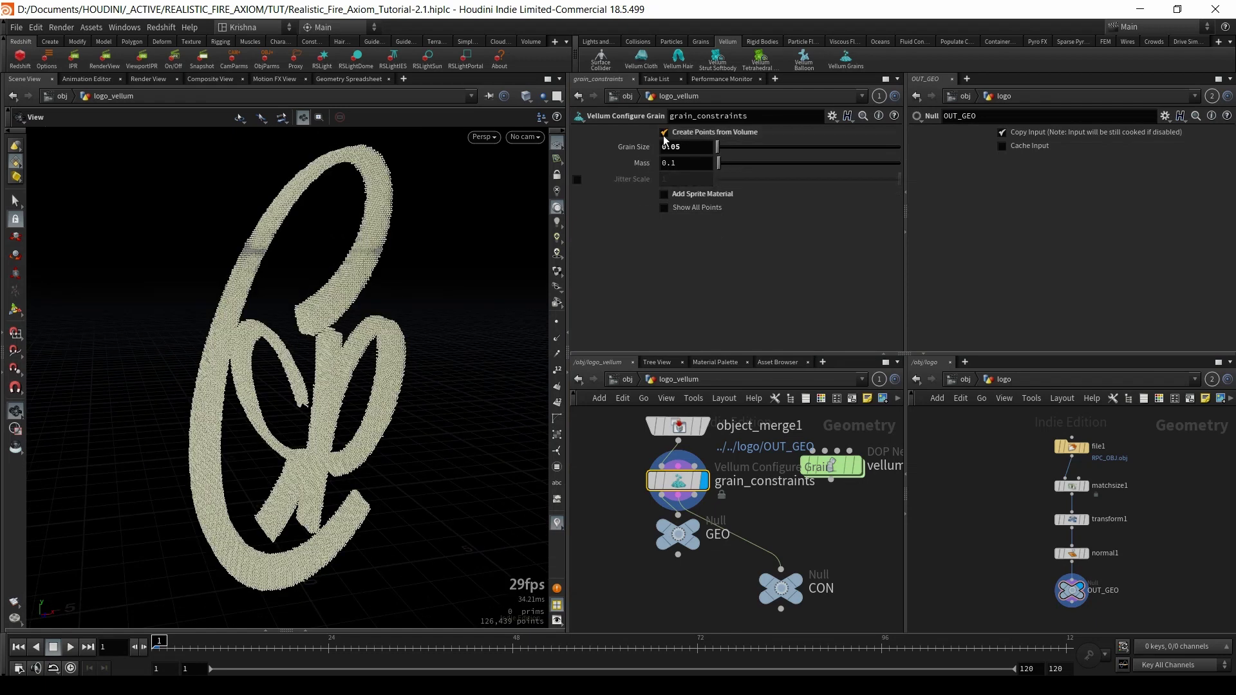
scroll(394, 279, up, 5)
drag(303, 285, 395, 292)
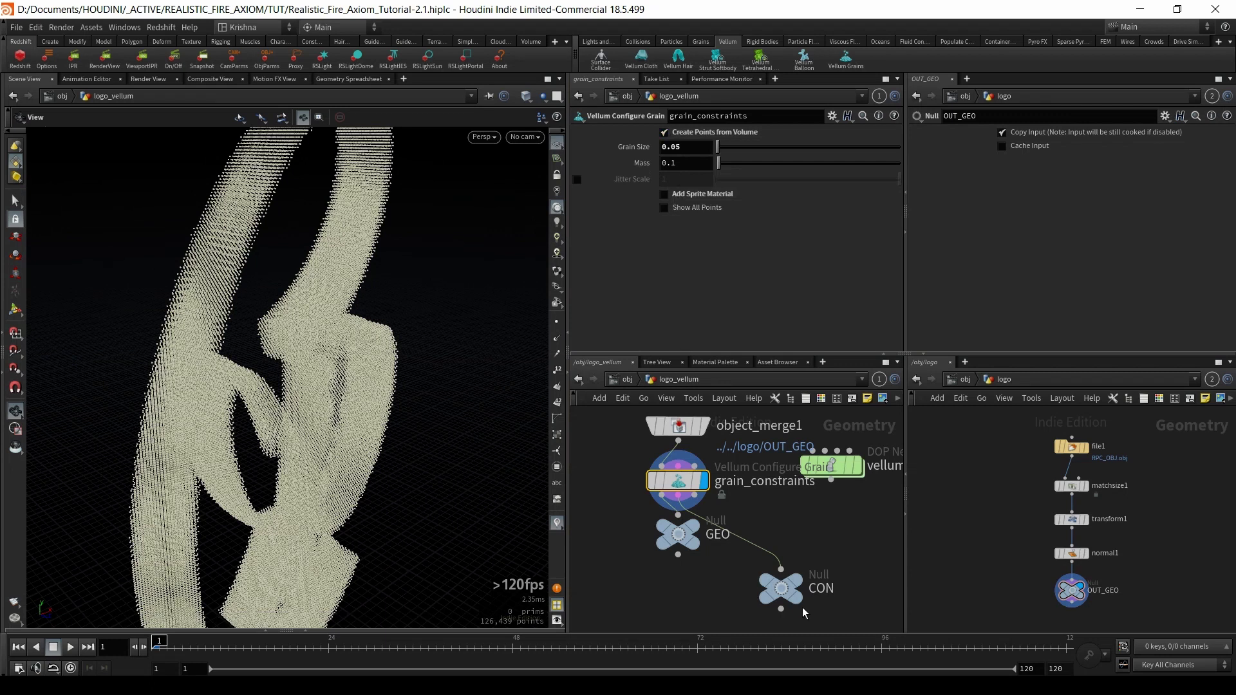
- Move grain_constraints and its GEO and CON nulls down to make room below object_merge1
drag(615, 479, 805, 619)
drag(670, 515, 670, 576)
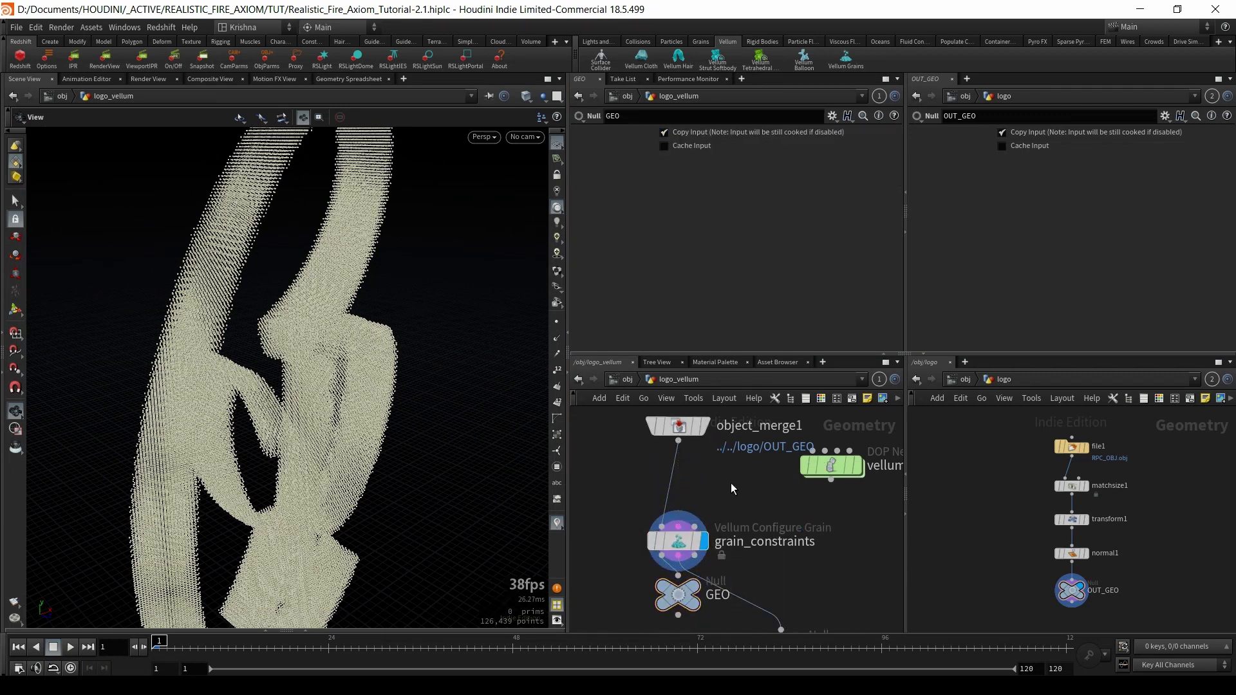
scroll(731, 497, down, 3)
drag(801, 474, 814, 449)
- Add a Scatter node between object_merge1 and grain_constraints and feed it from object_merge1
key(Tab)
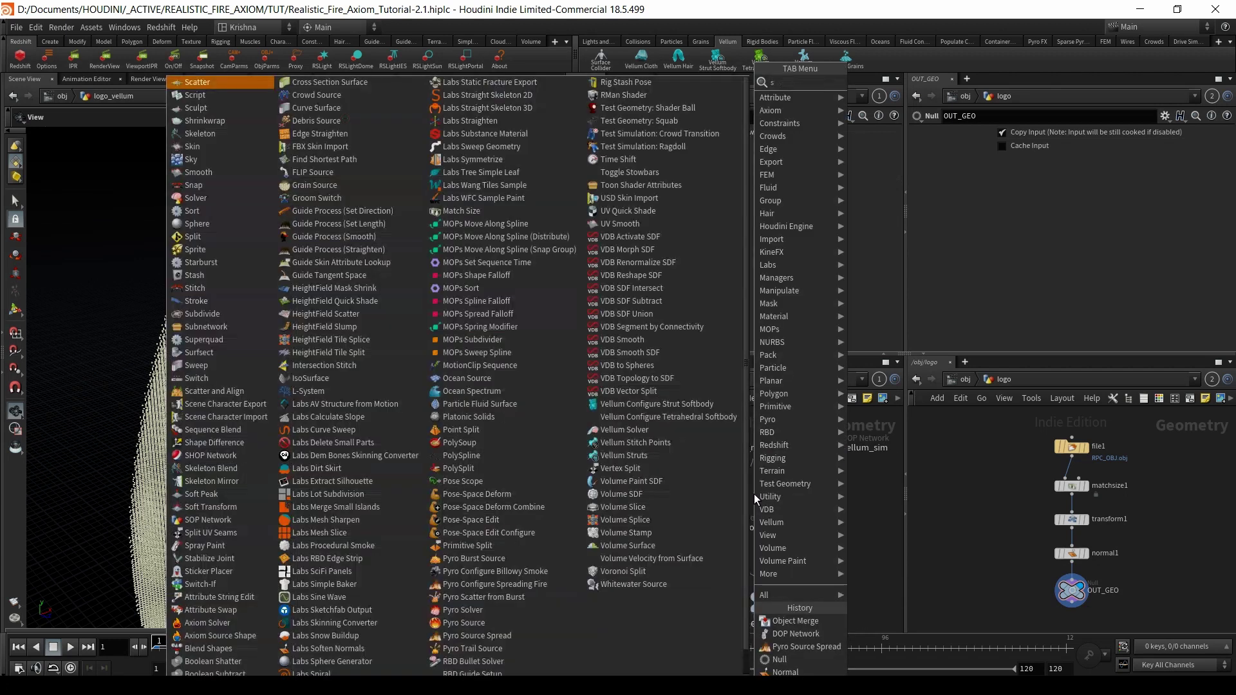
text(scatte)
key(Return)
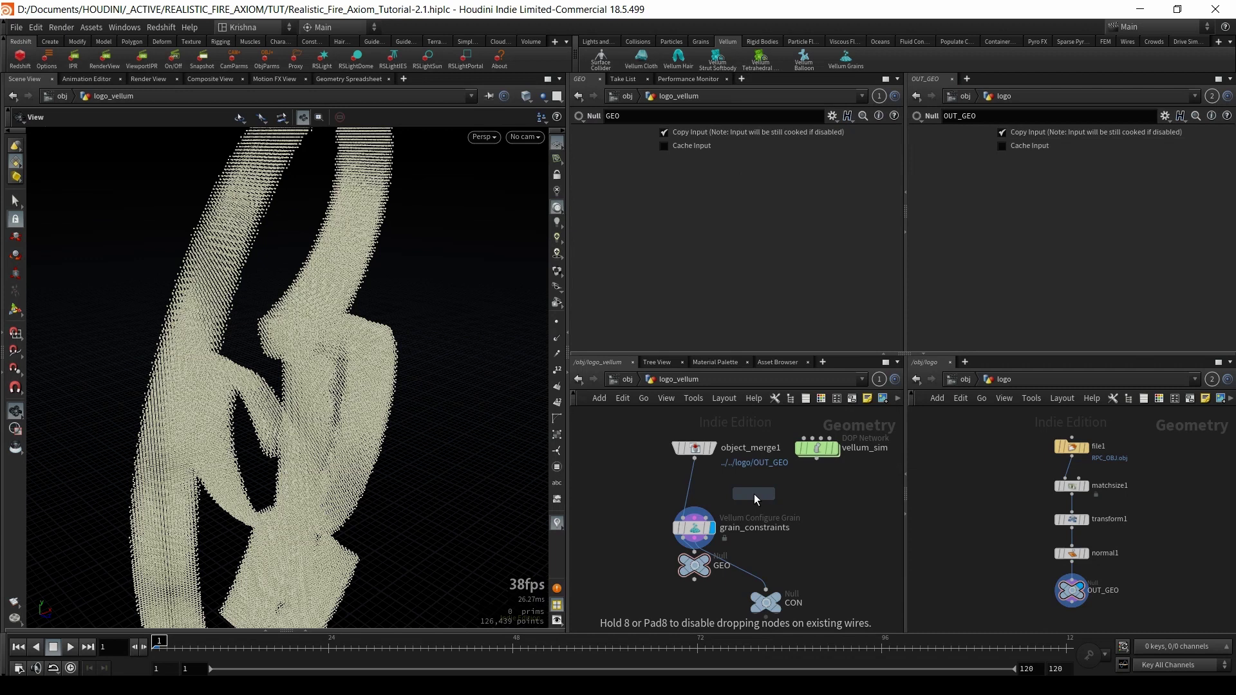
click(755, 493)
drag(695, 456, 753, 484)
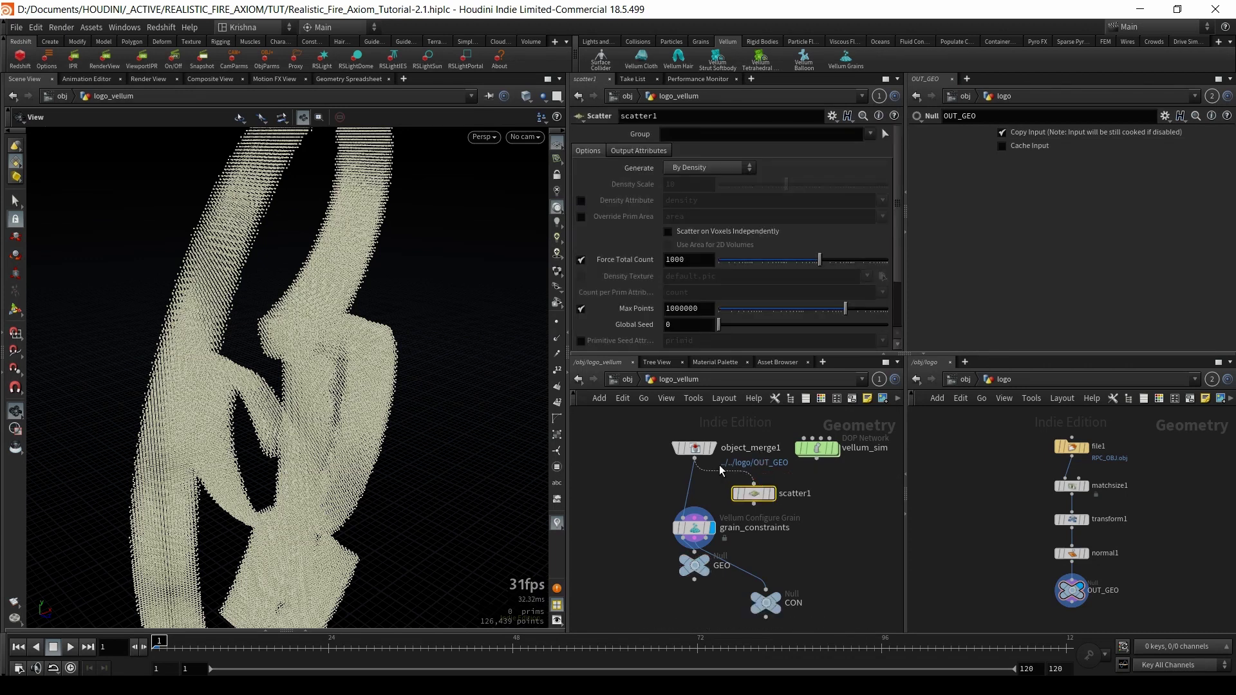
- Display scatter1, set its Force Total Count to 200000, and inspect the scattered points on the logo
click(771, 493)
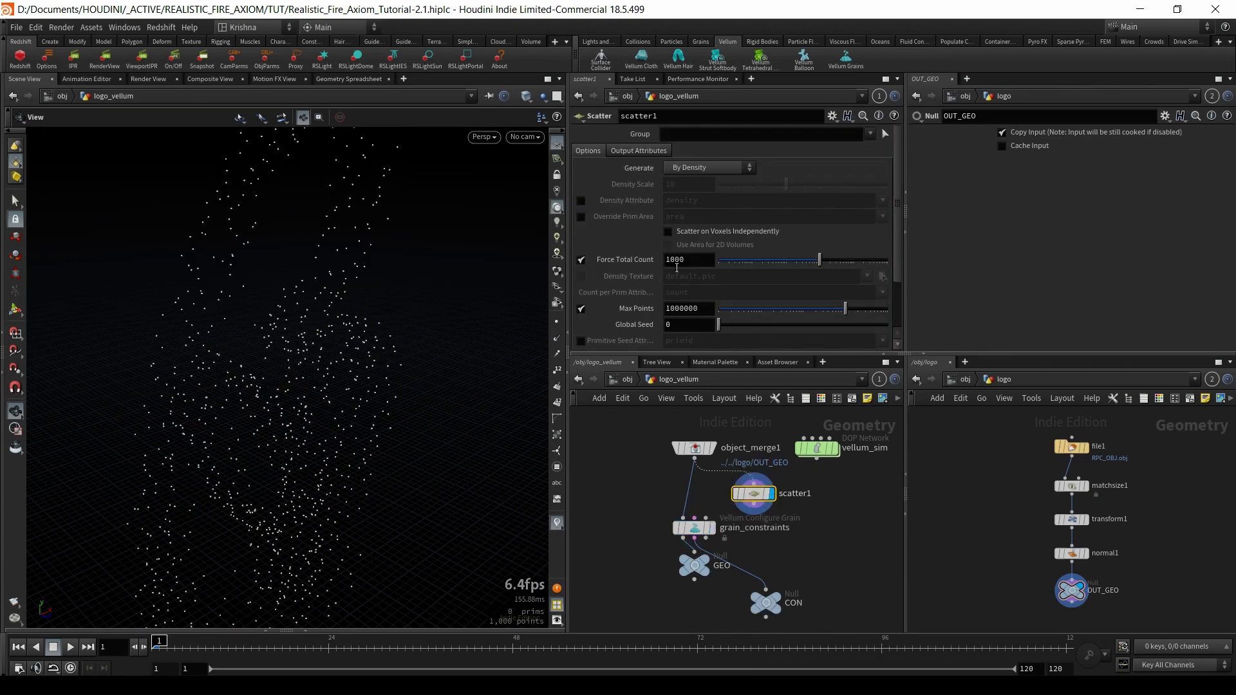
click(670, 262)
mouse_move(641, 262)
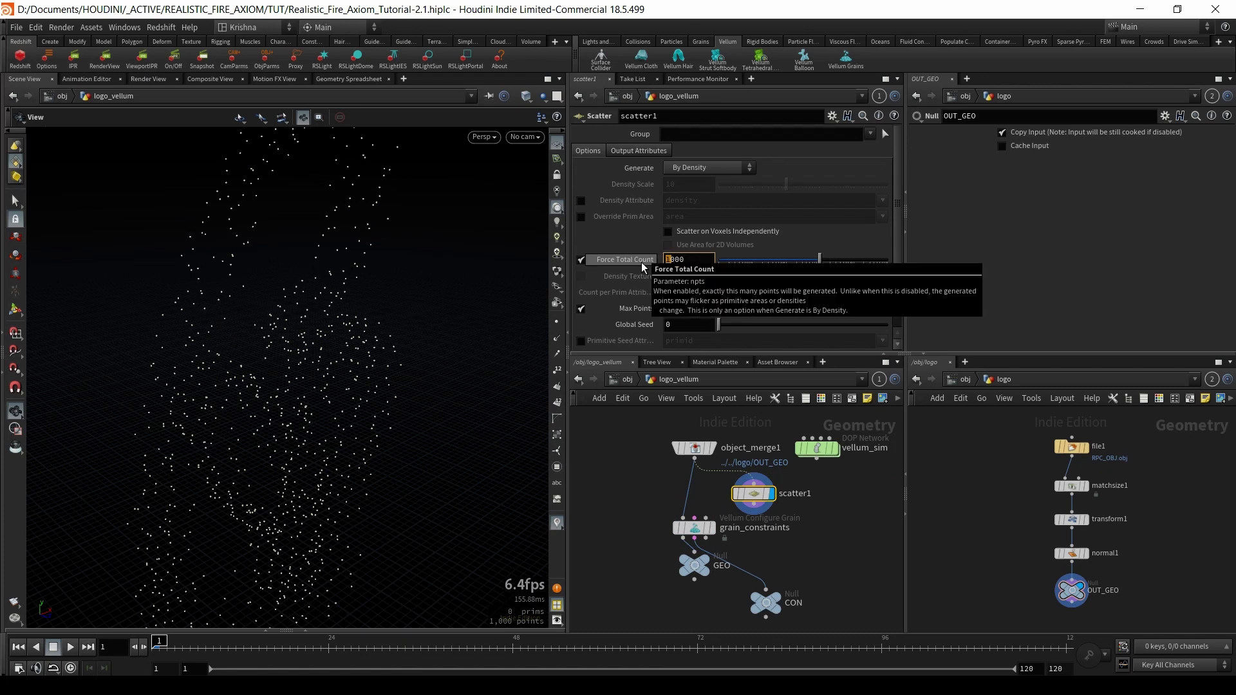
text(200)
key(Return)
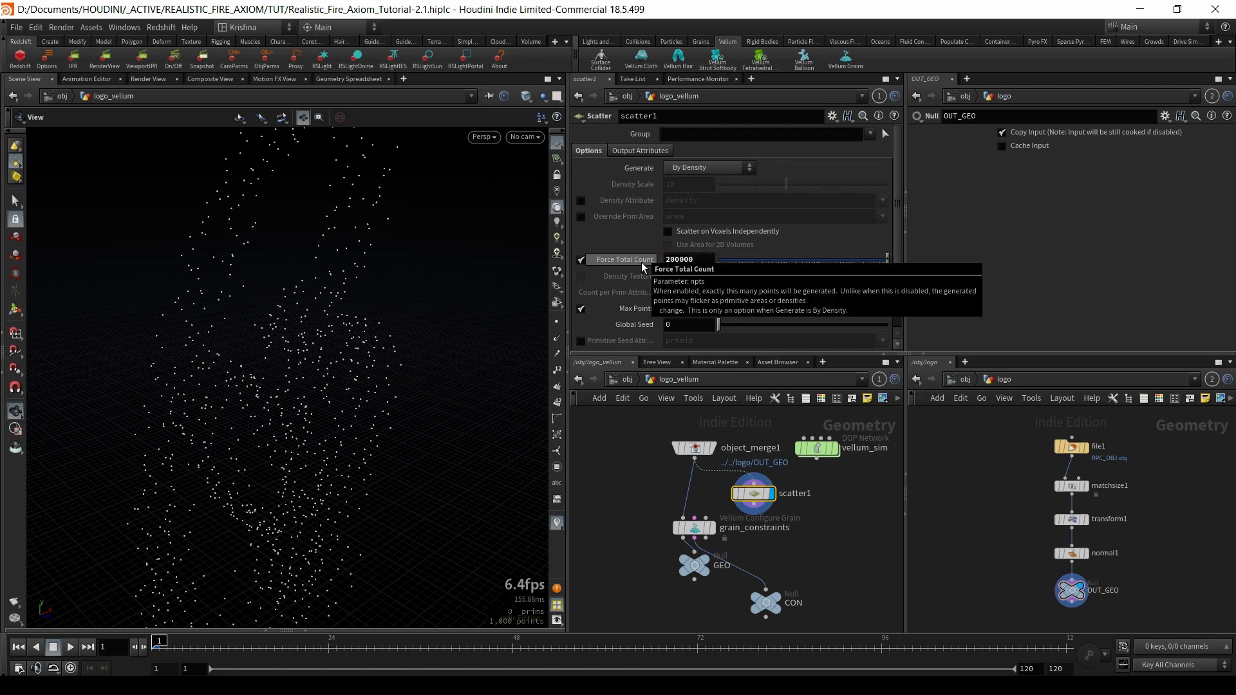
drag(502, 319, 439, 323)
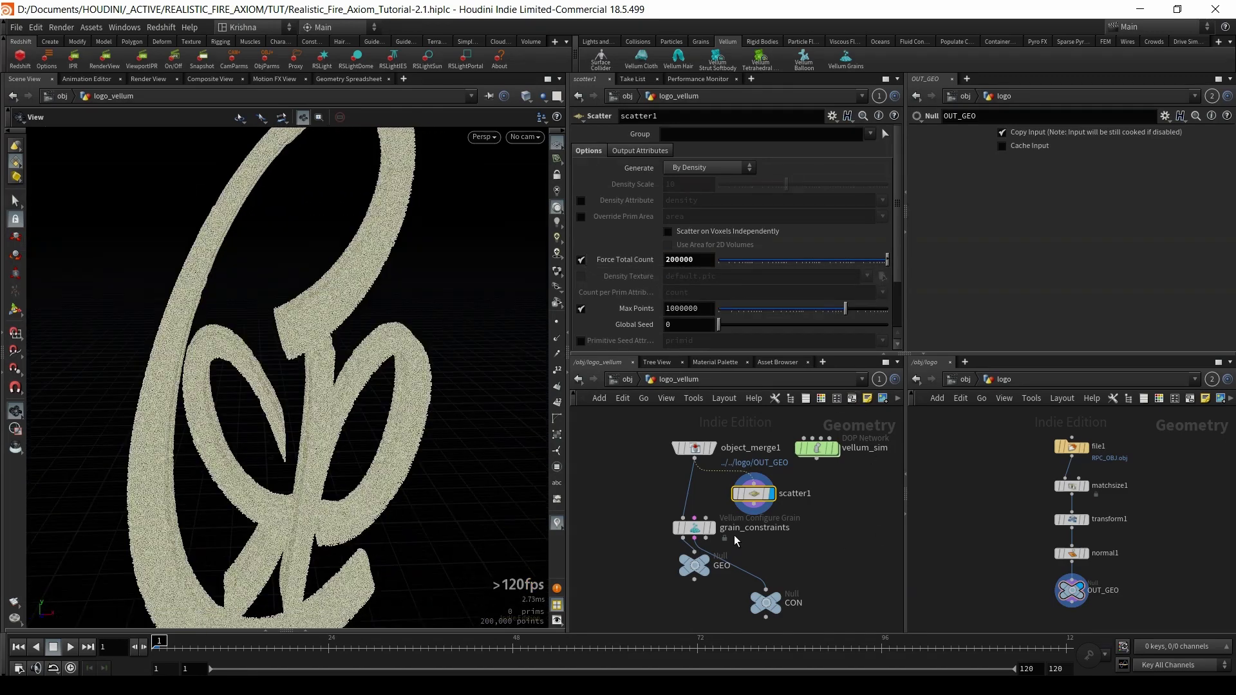
- Connect scatter1 into grain_constraints, display grain_constraints, and turn off its Create Points from Volume option
click(688, 499)
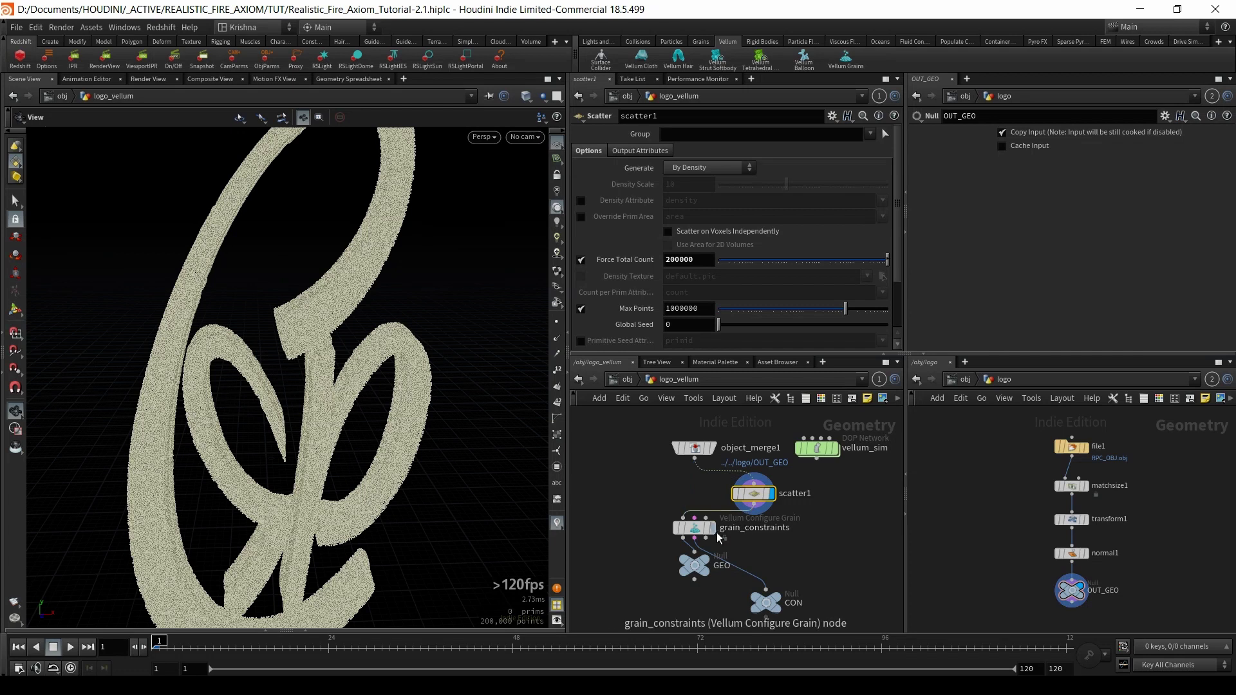
click(713, 528)
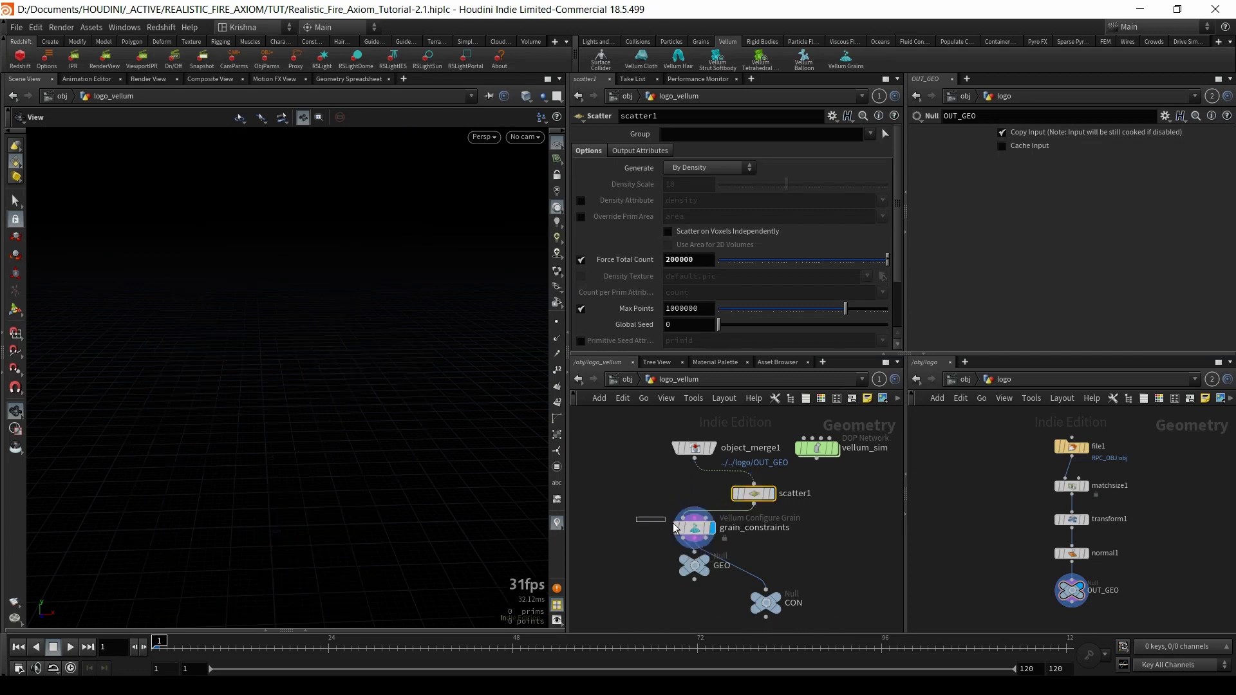
click(694, 528)
click(665, 132)
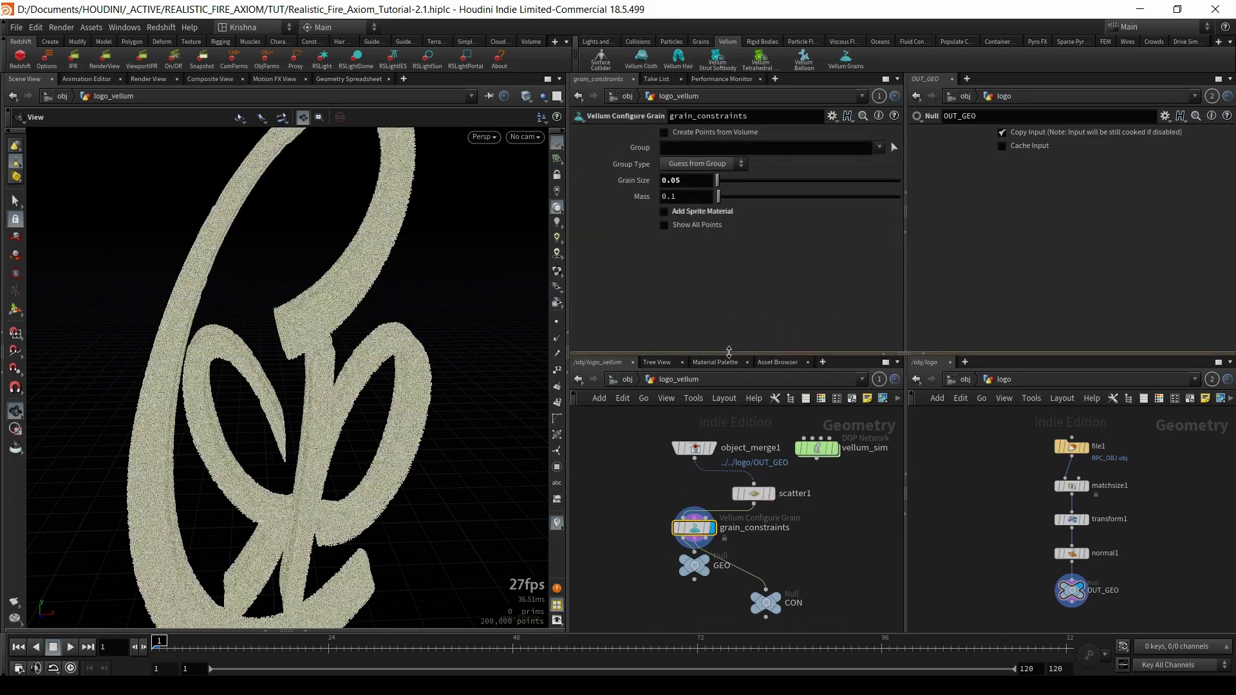
drag(303, 317, 316, 349)
- Tidy the nodes in logo_vellum, then enter vellum_sim and lay out its network
click(689, 570)
scroll(650, 425, down, 2)
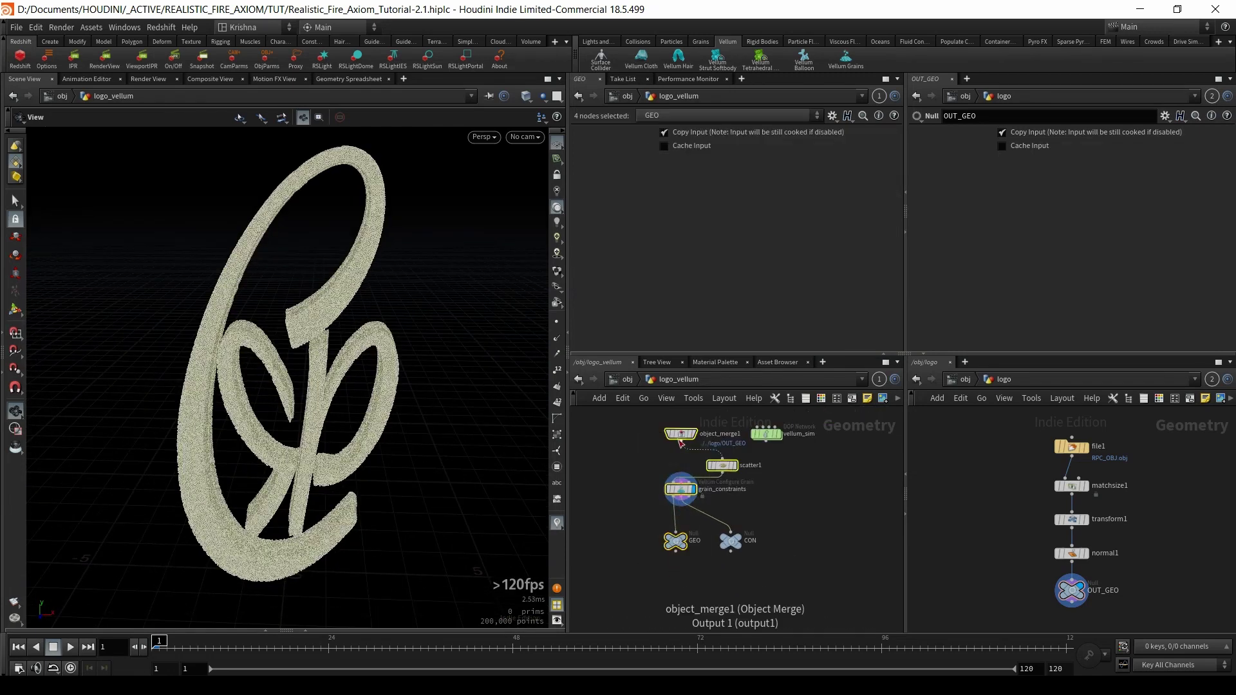
double_click(767, 434)
key(l)
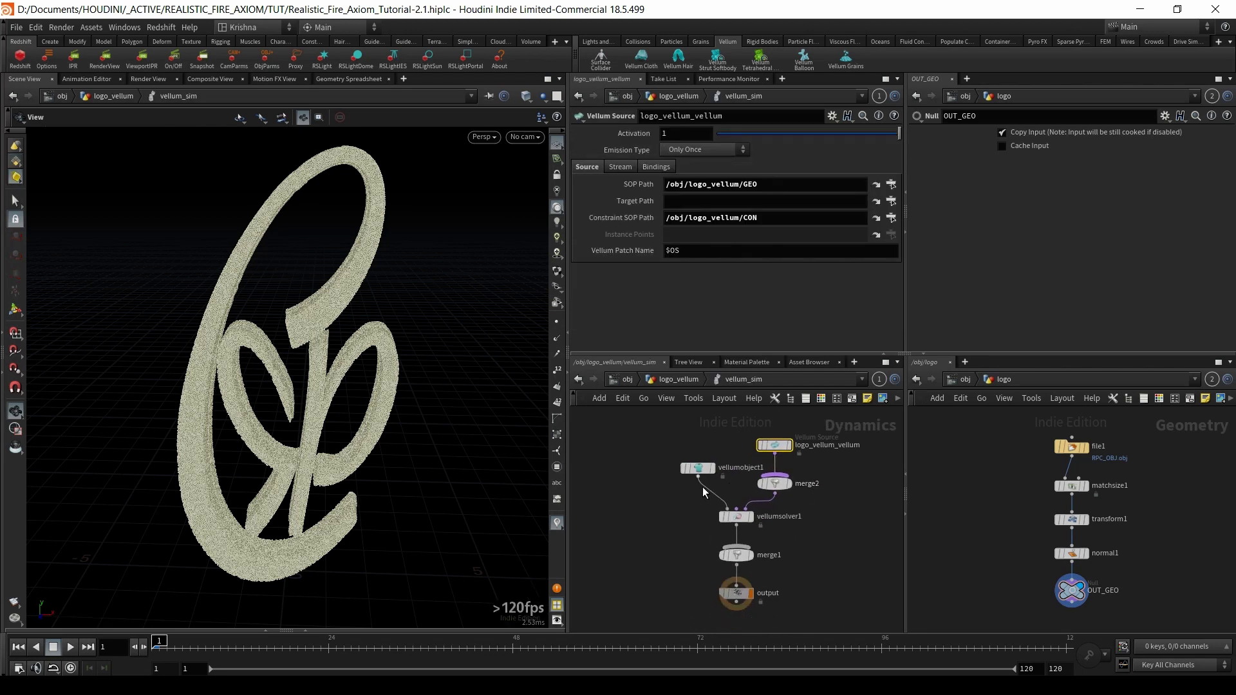
- Return to logo_vellum and set the Force Total Count of scatter1 to 20000
scroll(284, 390, down, 5)
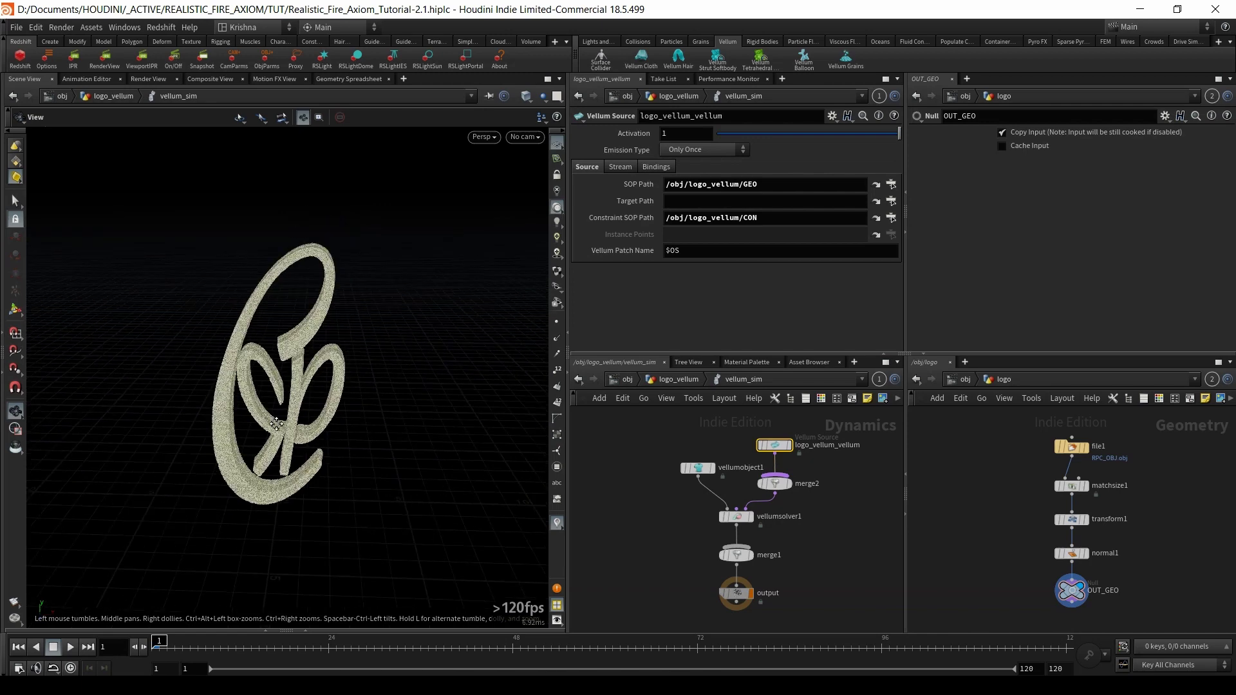
scroll(284, 389, down, 2)
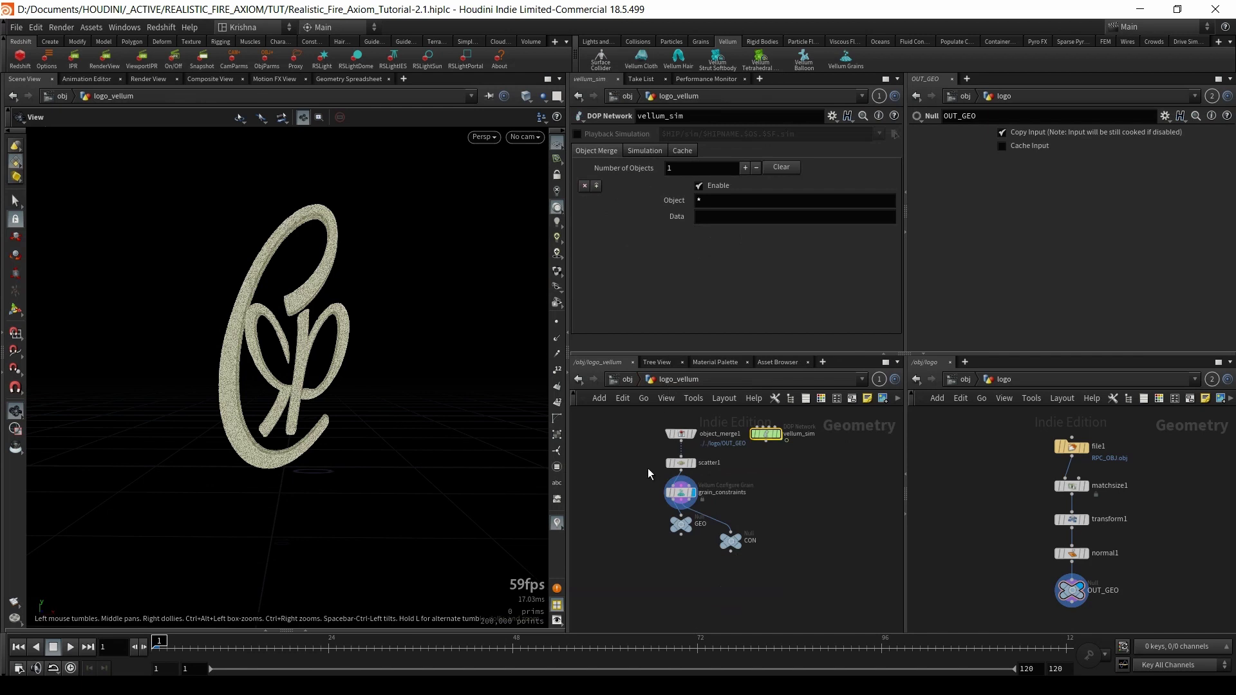
click(669, 464)
click(674, 259)
key(Return)
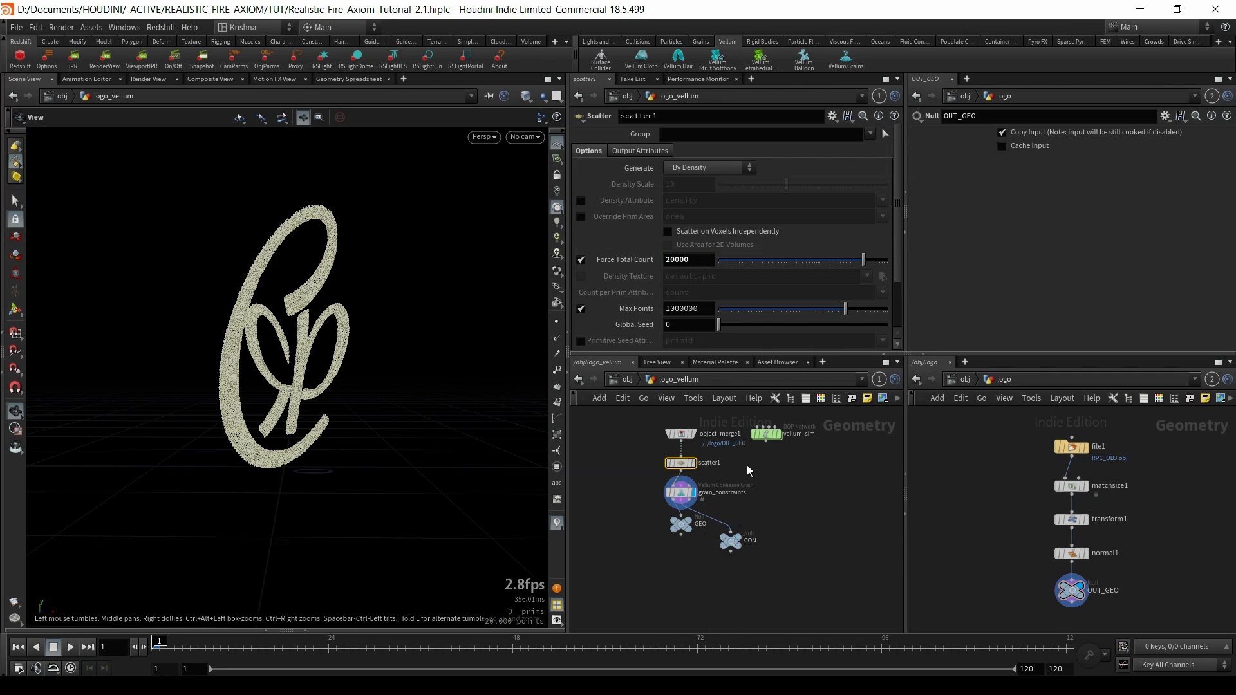
- Enter vellum_sim, play the grain simulation to check its motion, and return to the first frame
double_click(766, 435)
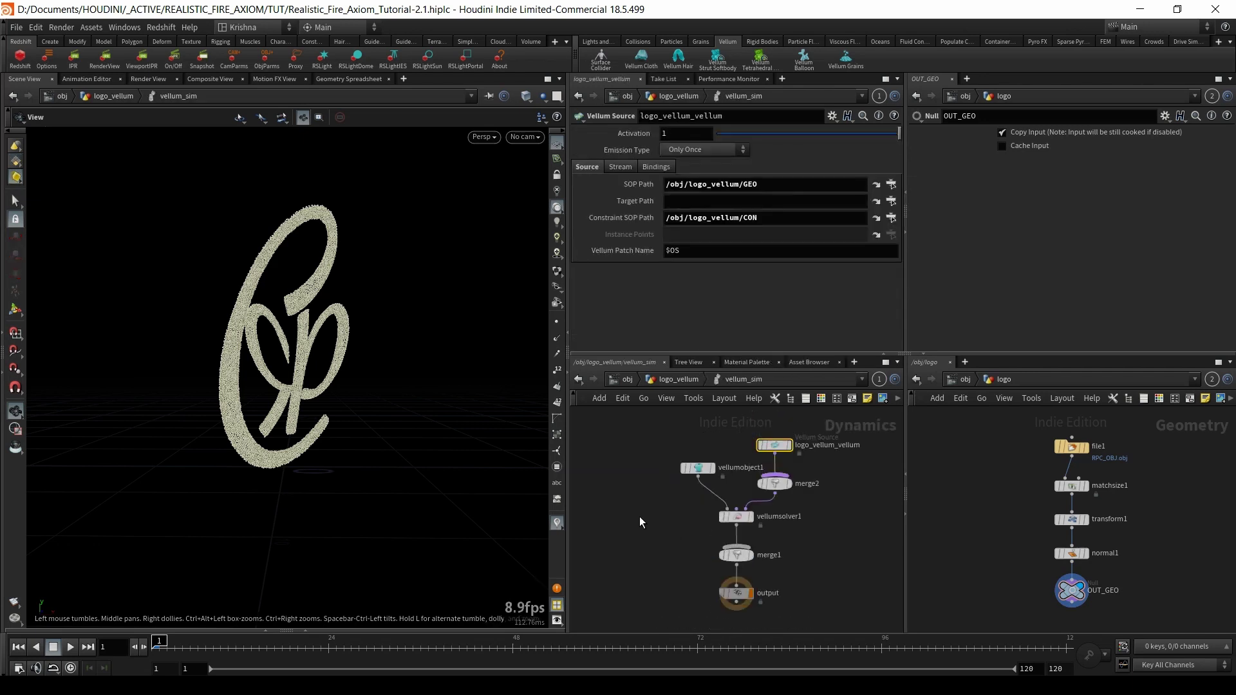
click(71, 647)
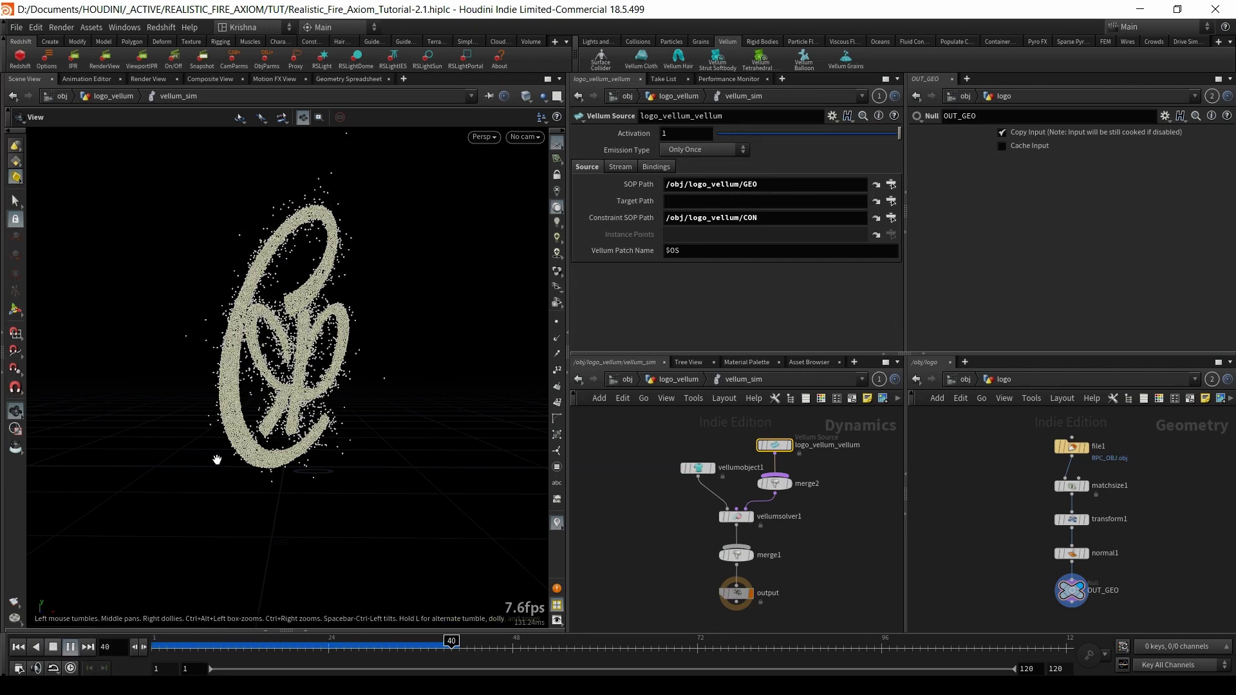
click(51, 647)
click(19, 648)
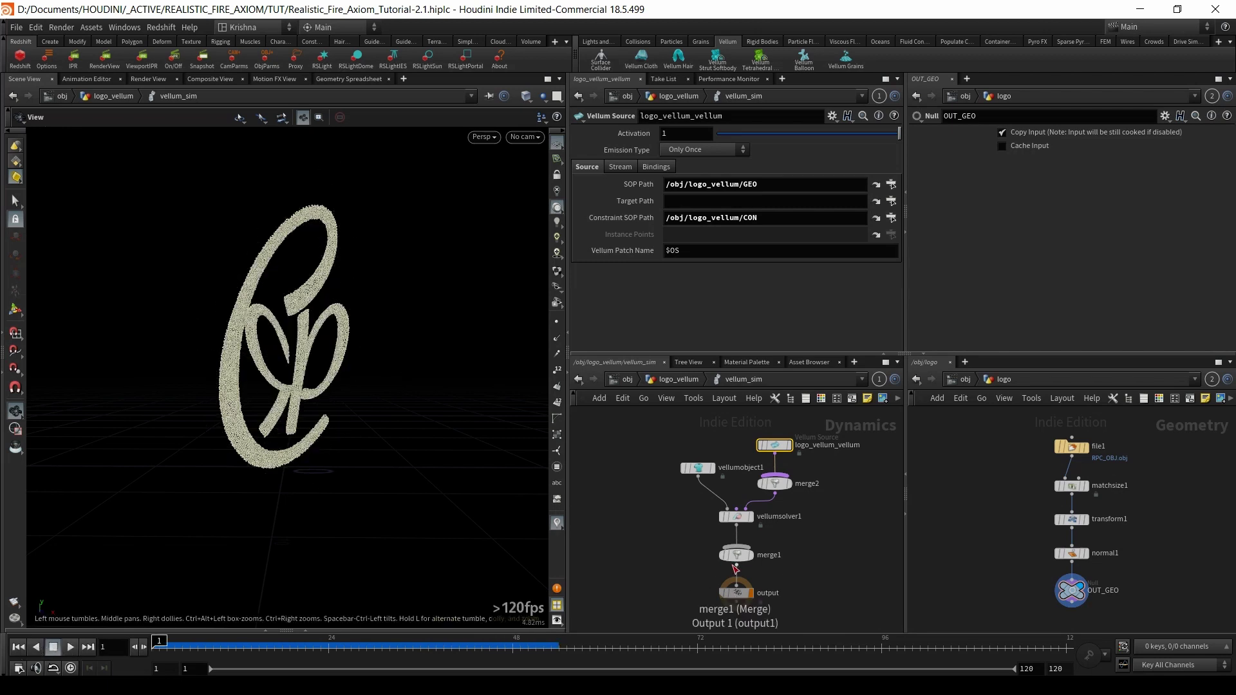
- Insert a Gravity Force between merge1 and output, and preview the falling grains from the first frame
key(Tab)
text(grav)
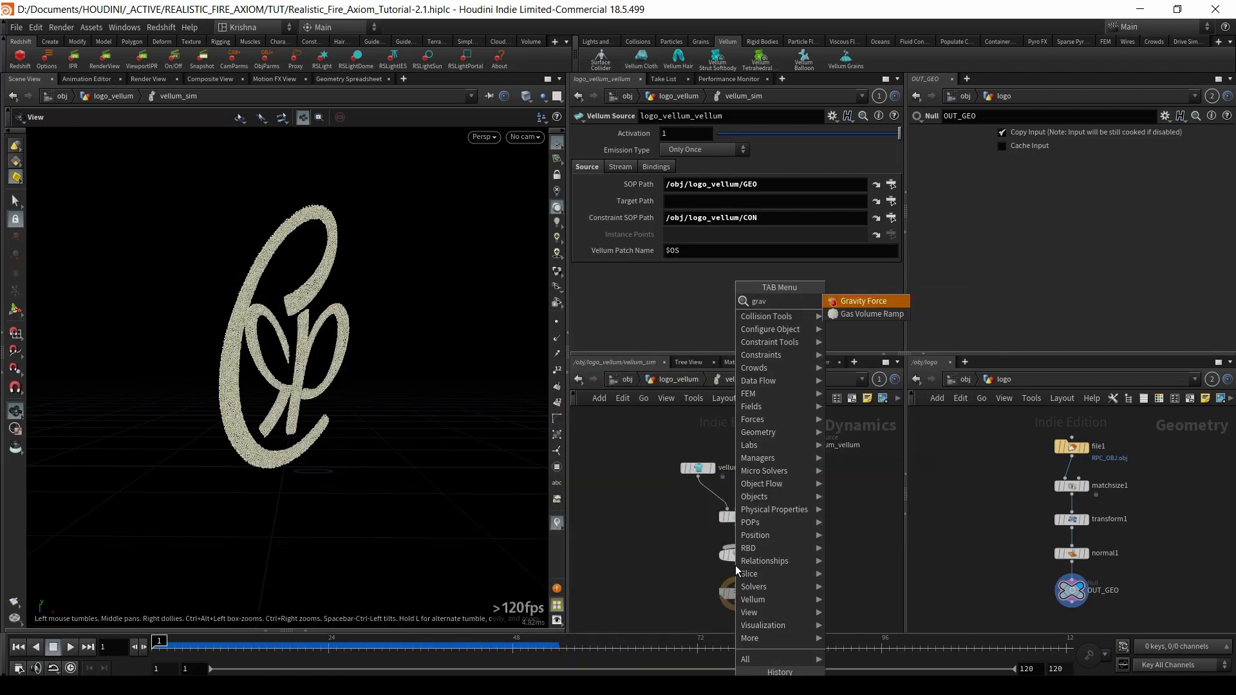
key(Return)
click(735, 565)
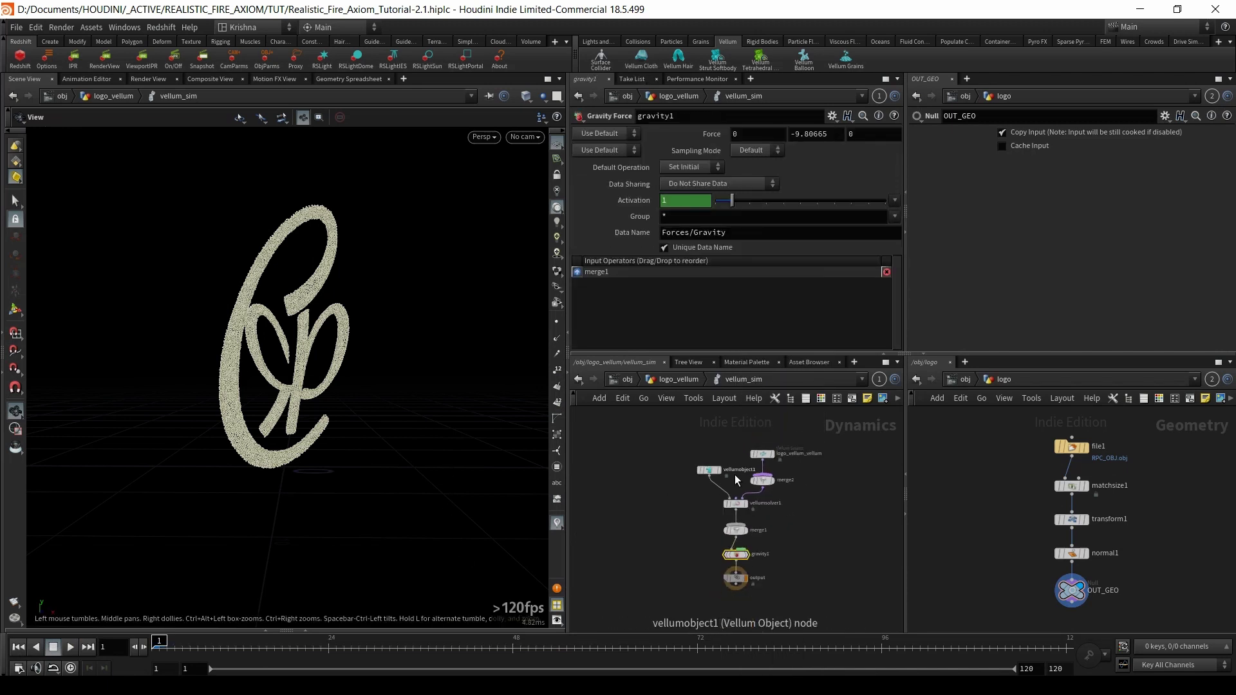
click(70, 647)
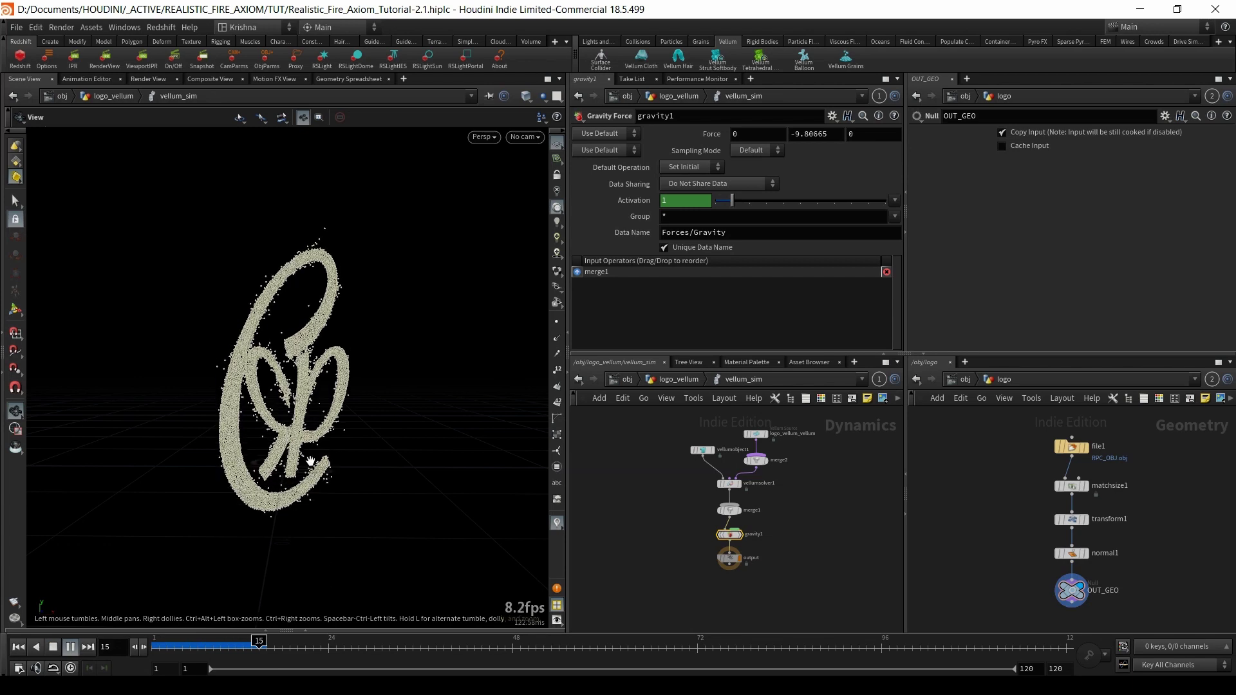
key(ctrl+Up)
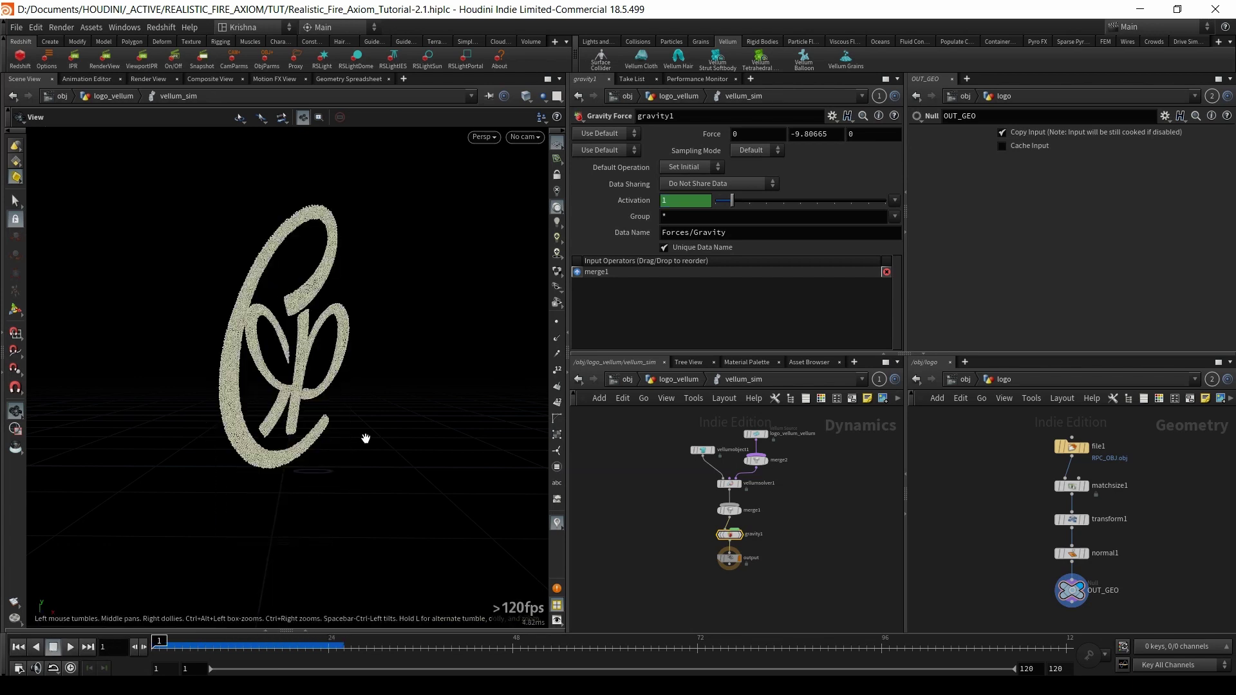
- Set the Attraction Weight to 1 in the advanced grain collision settings of vellumsolver1
scroll(693, 478, up, 2)
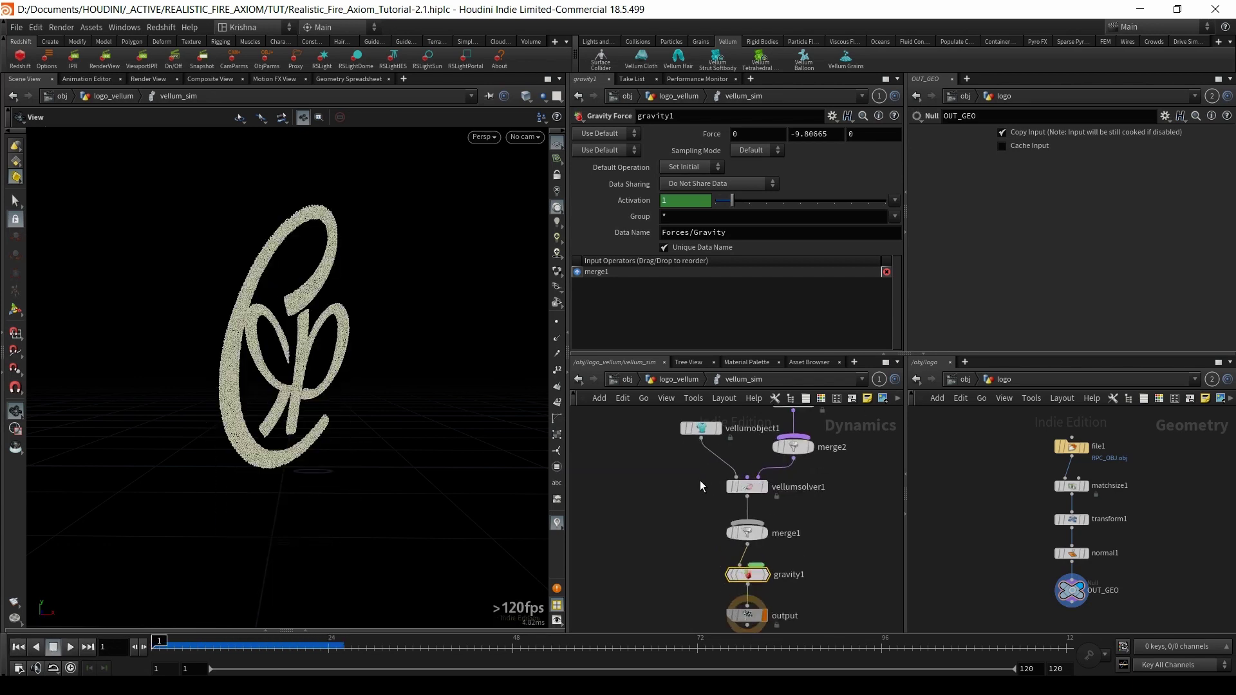
click(747, 486)
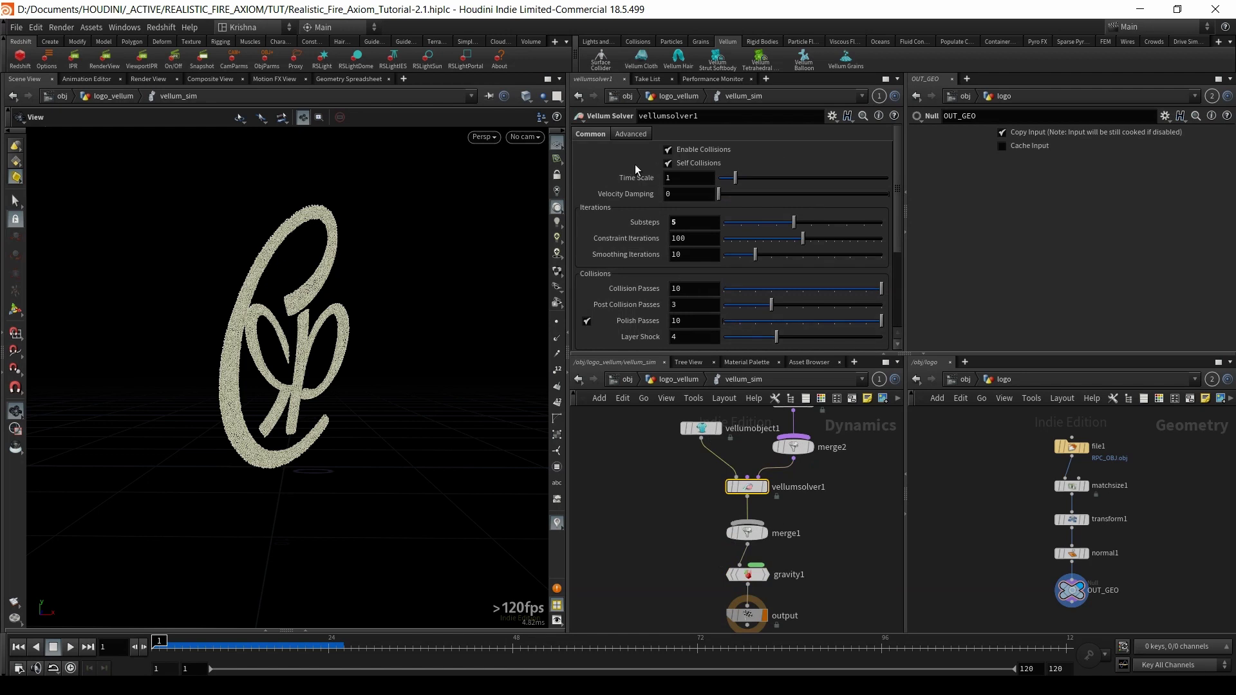
click(633, 134)
click(583, 276)
scroll(621, 265, down, 5)
scroll(640, 309, down, 1)
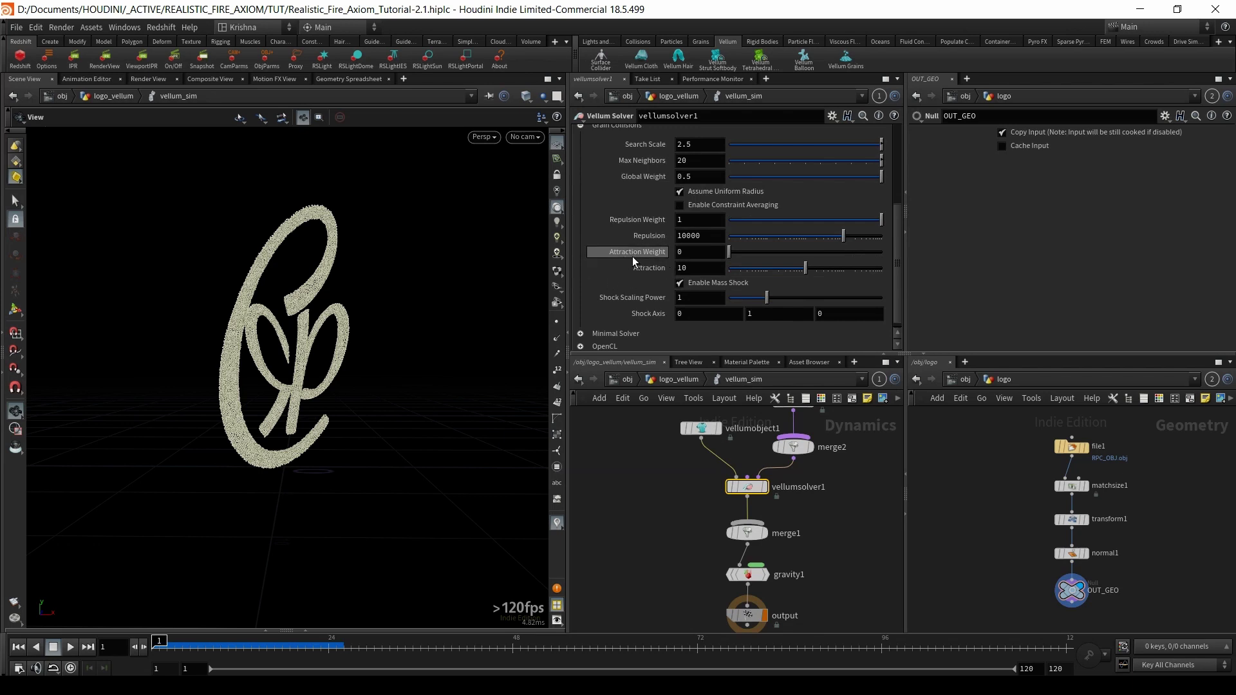
click(684, 252)
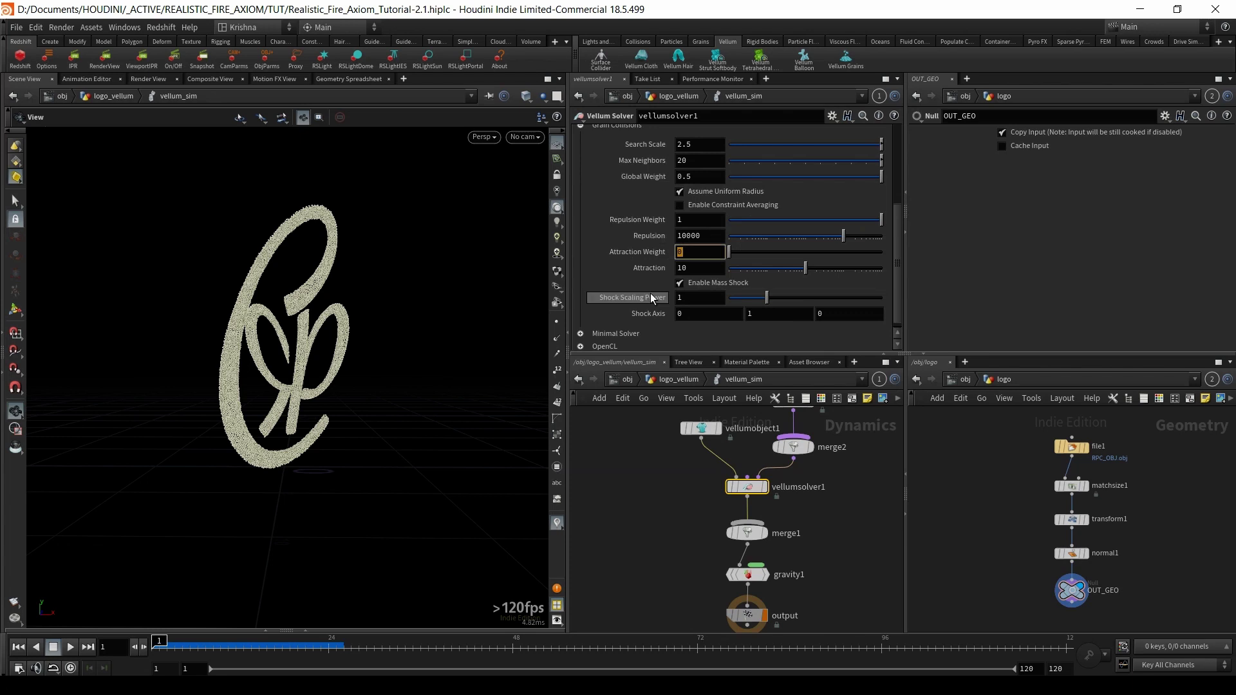
text(1)
key(Return)
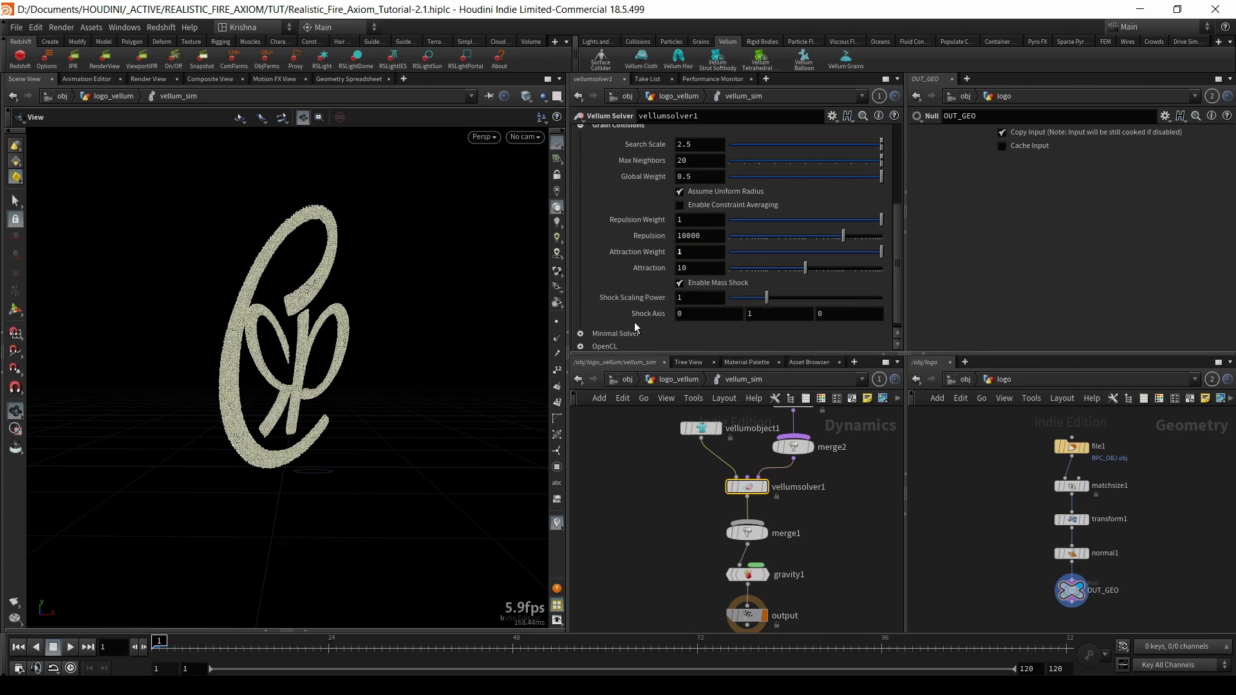
- Play the grain simulation to examine how the grains hold together, and rewind to the first frame
click(662, 384)
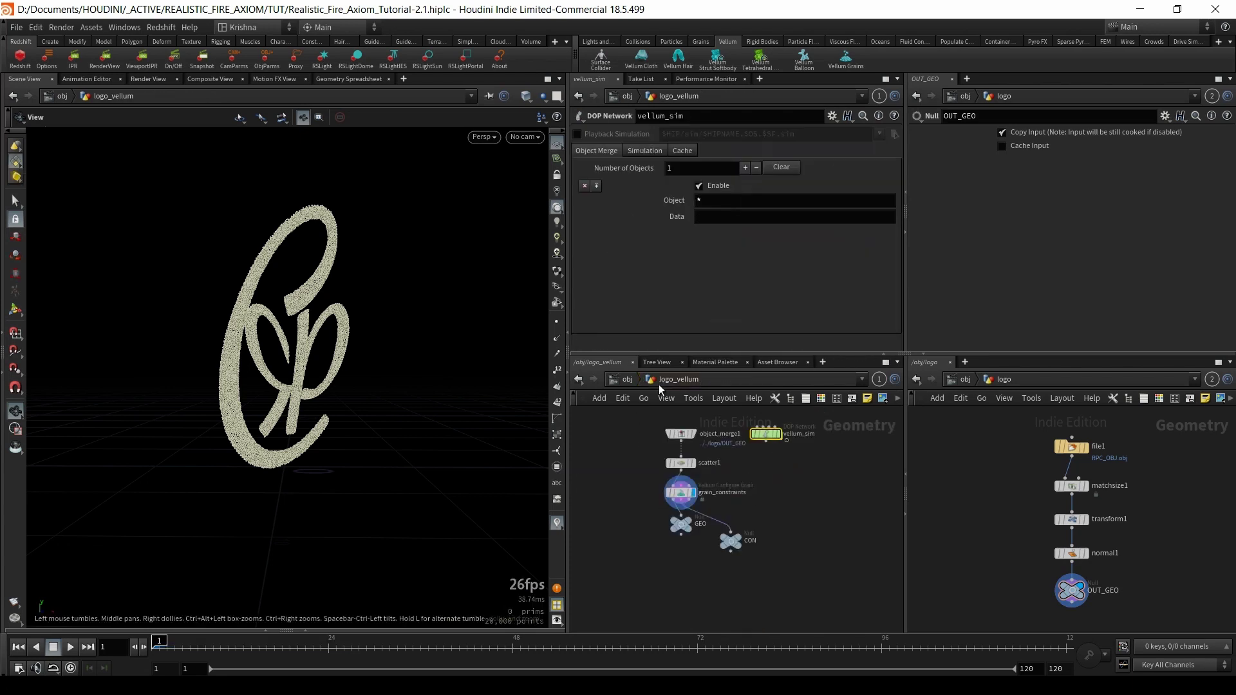
double_click(767, 436)
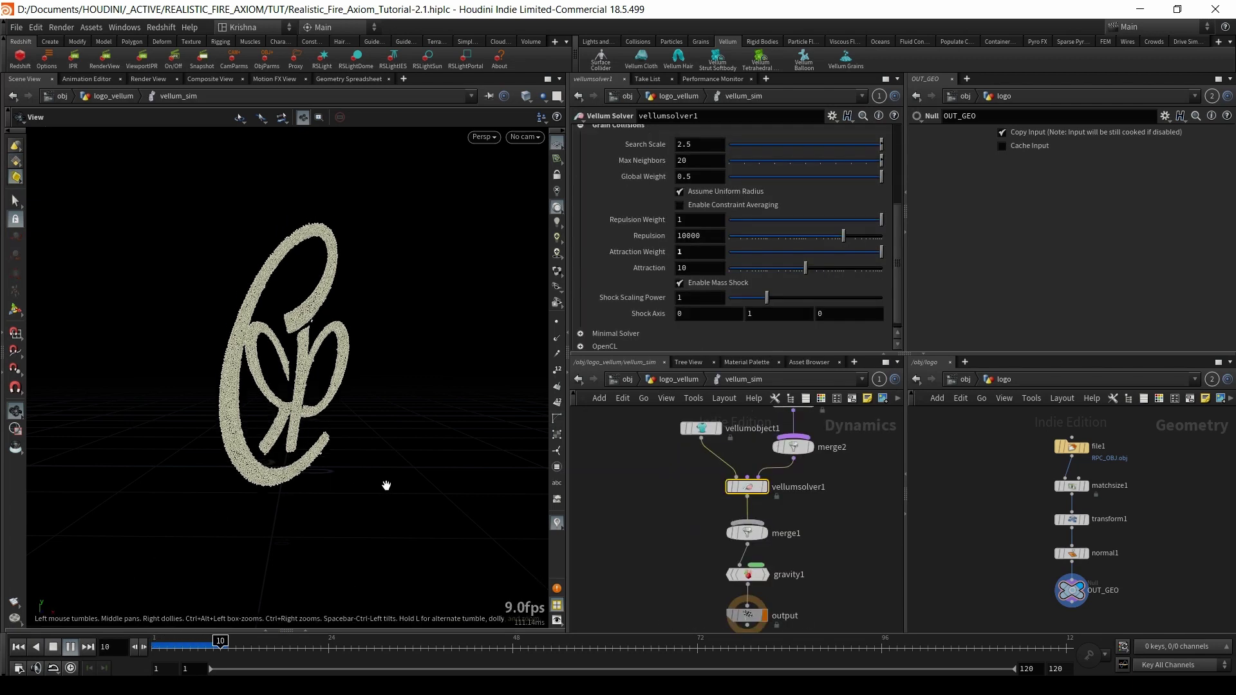
click(17, 647)
click(71, 647)
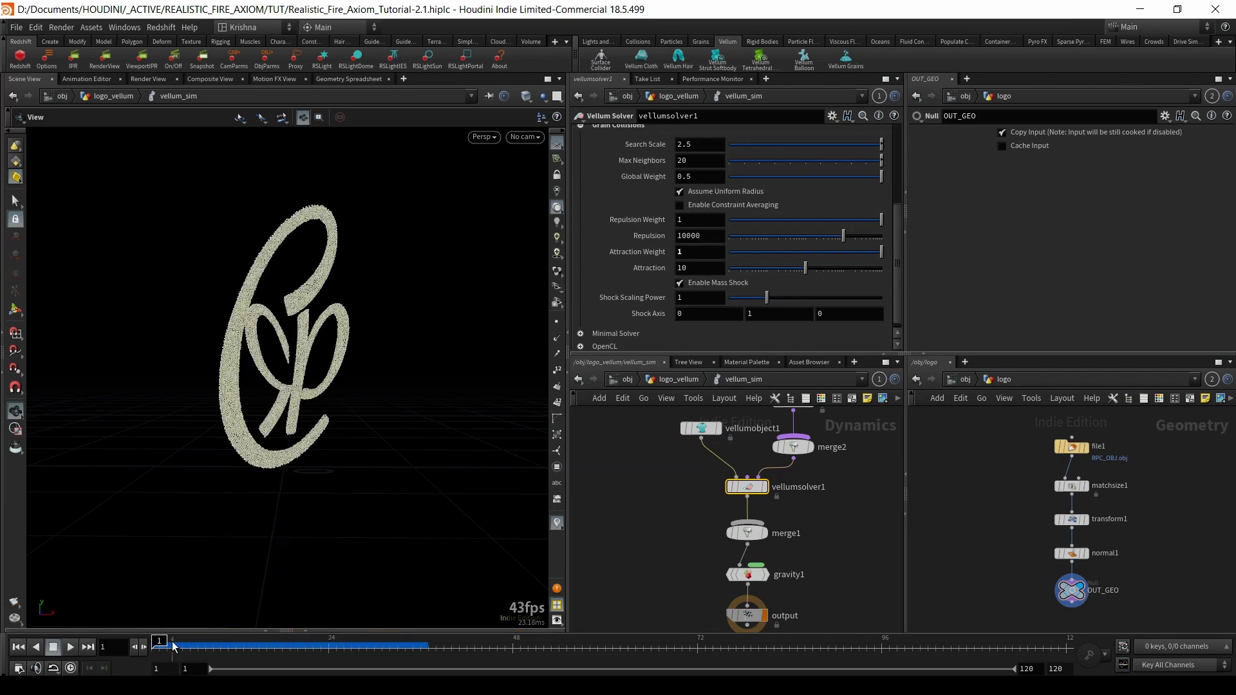
click(16, 647)
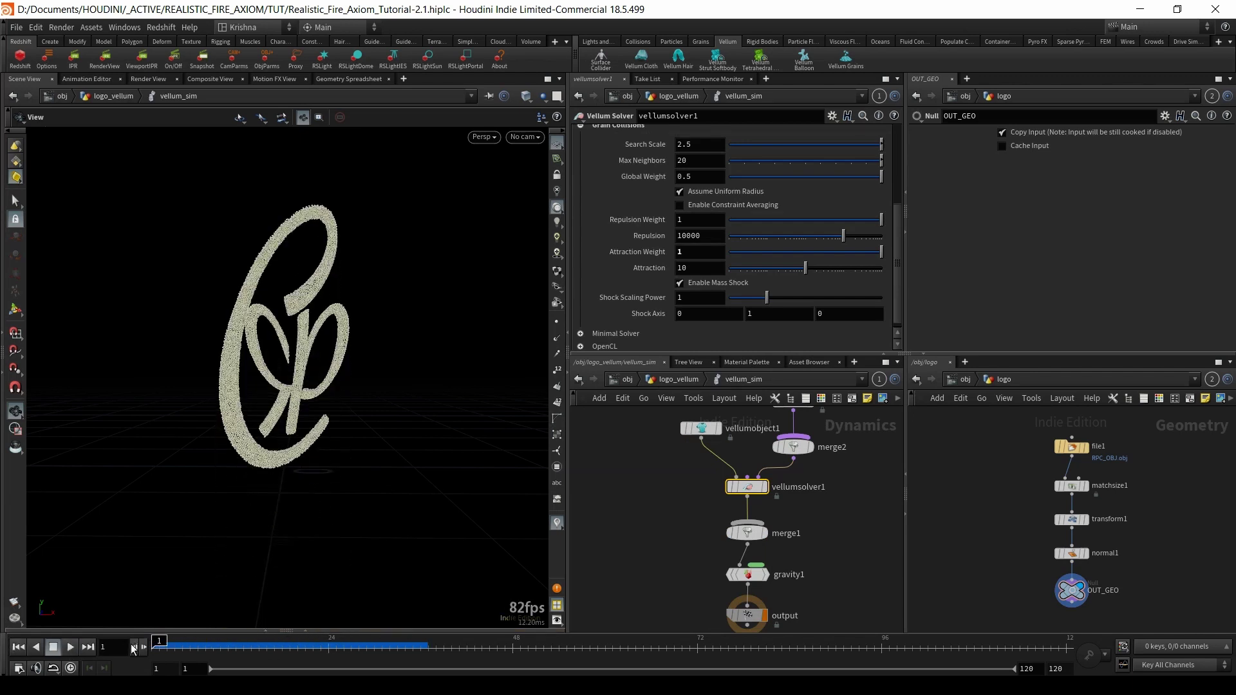
- Set the Attraction Weight of vellumsolver1 to 0 and play the simulation for comparison
click(682, 251)
text(0)
key(Return)
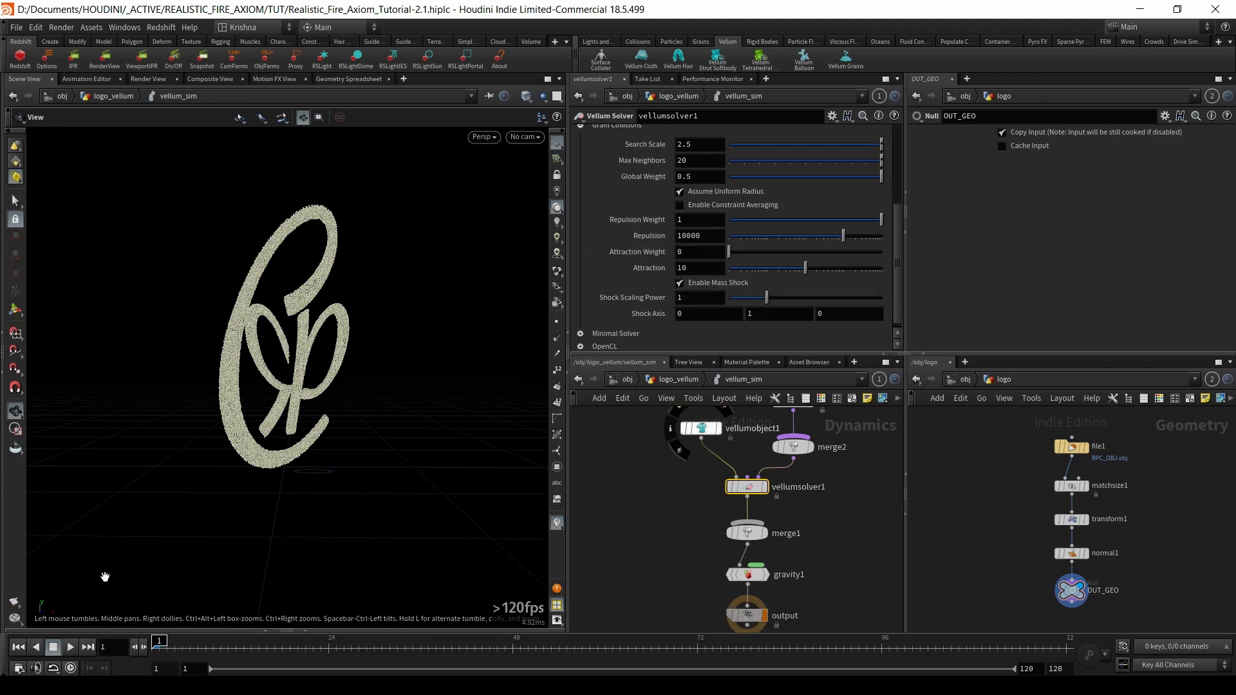
click(70, 647)
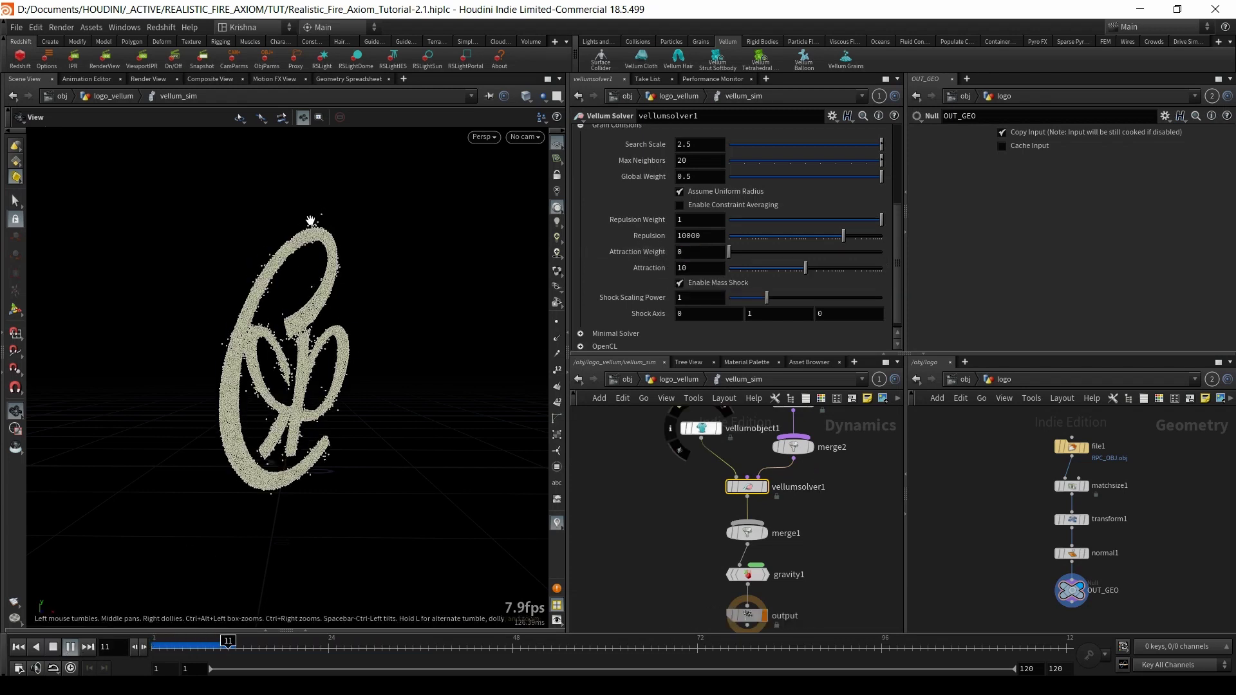
click(53, 647)
- Set the Attraction Weight of vellumsolver1 back to 1 and play the simulation again
click(694, 259)
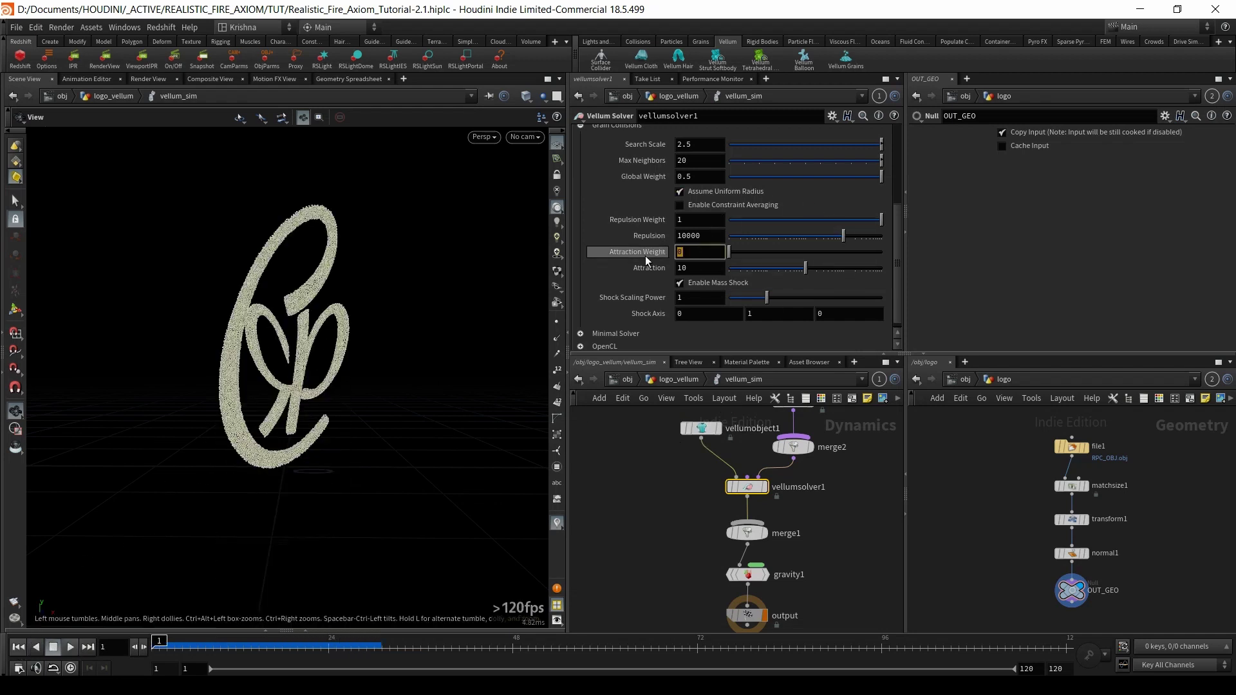
text(1)
key(Return)
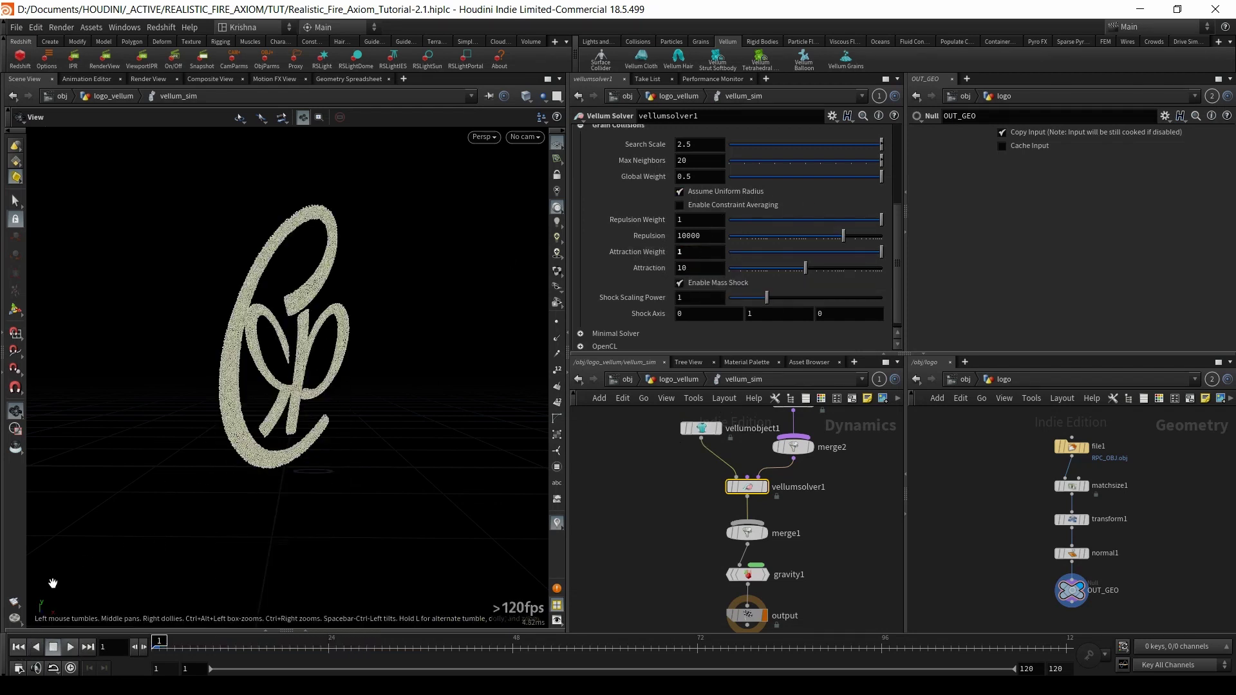
click(66, 648)
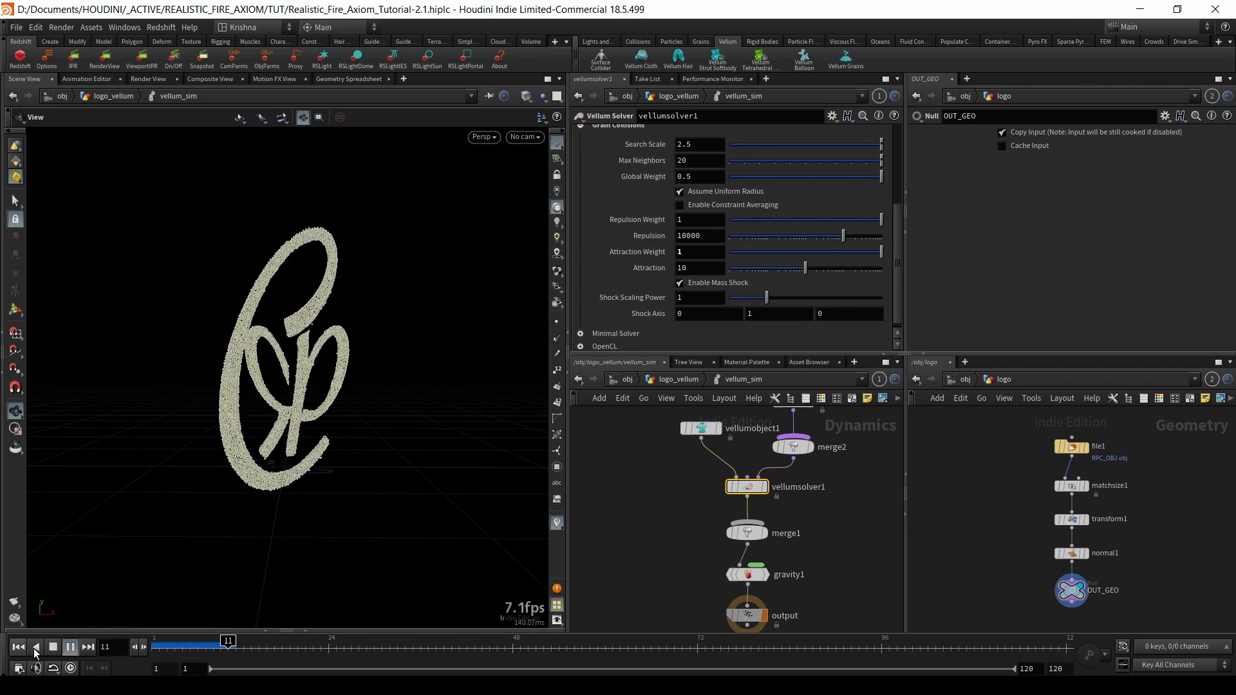
click(53, 648)
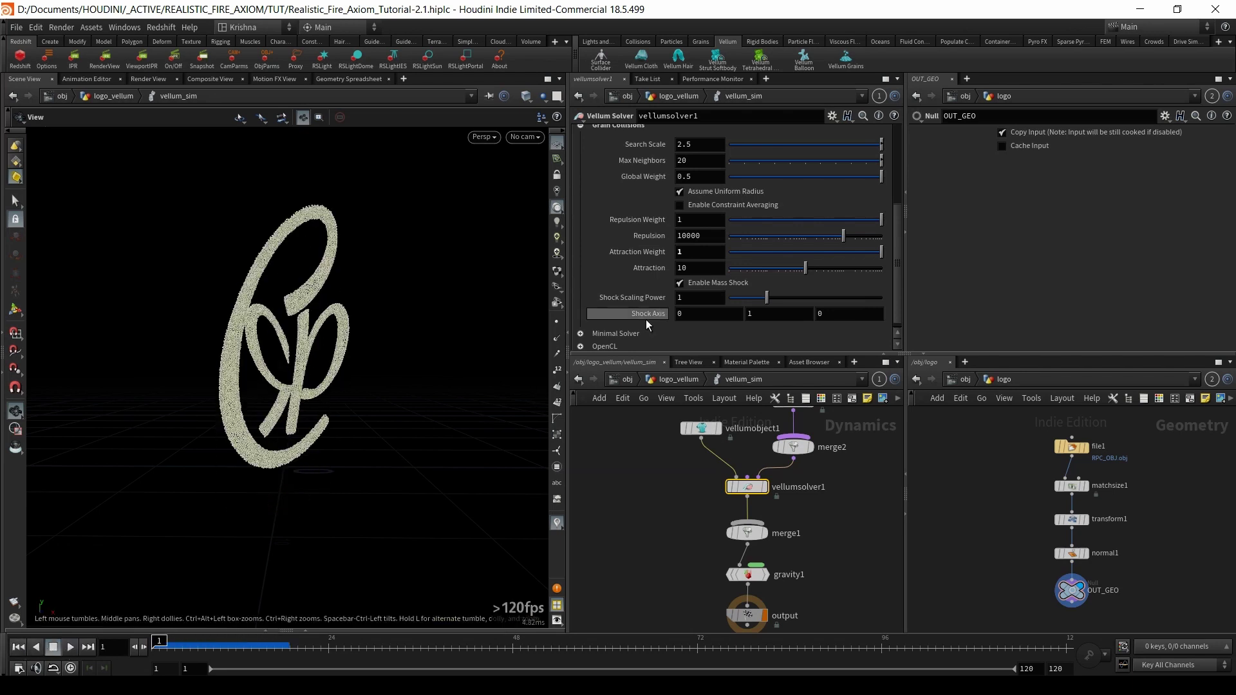
click(712, 238)
key(BackSpace)
key(BackSpace)
key(BackSpace)
key(Return)
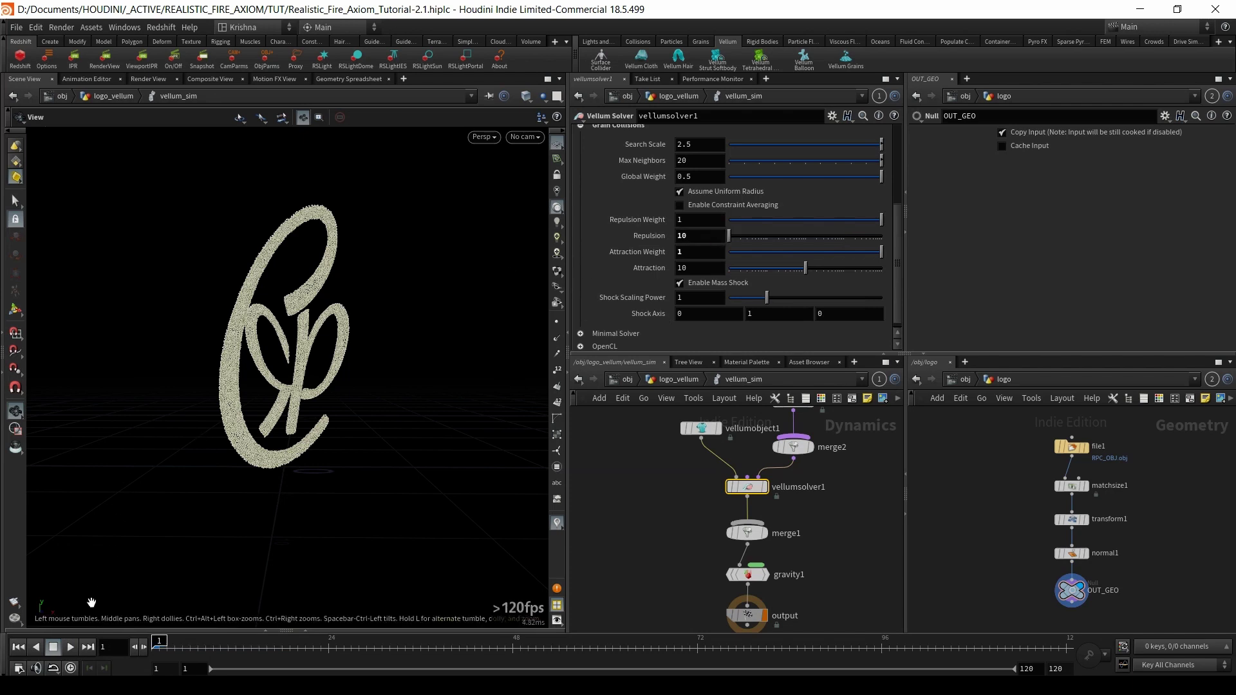
click(702, 232)
text(000)
key(Return)
- Try a Repulsion Weight of 100 on vellumsolver1 and play the simulation from the first frame
click(700, 220)
text(00)
key(Return)
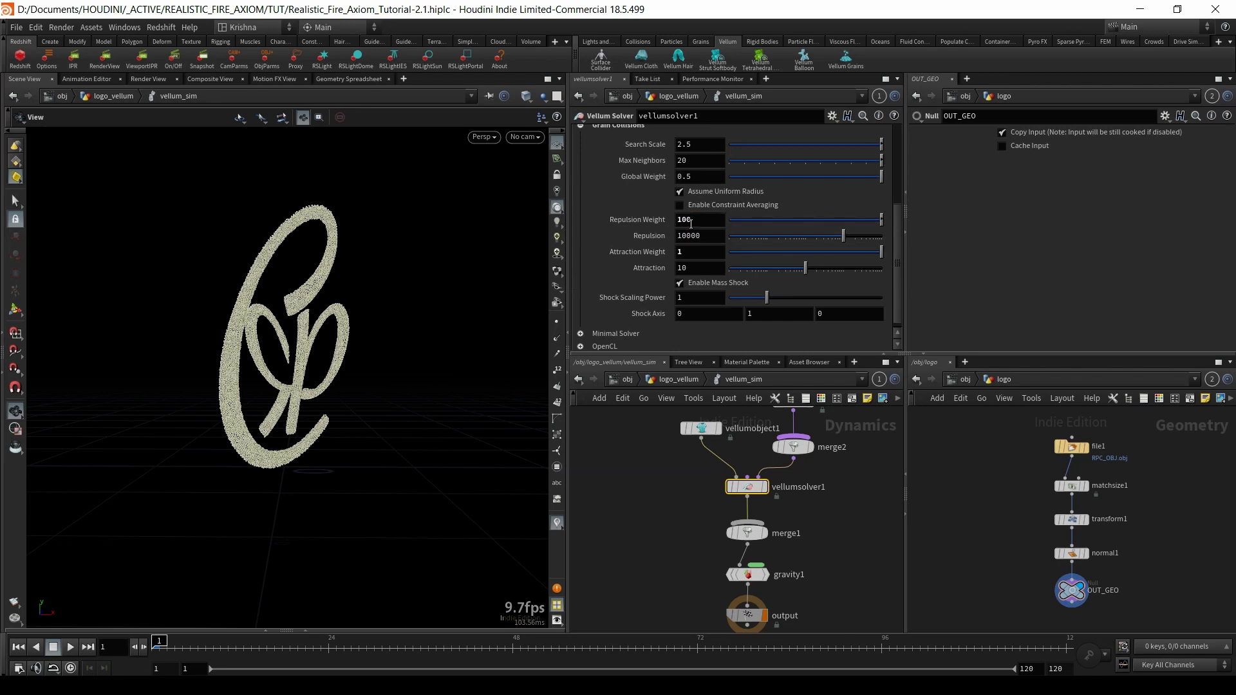
click(71, 647)
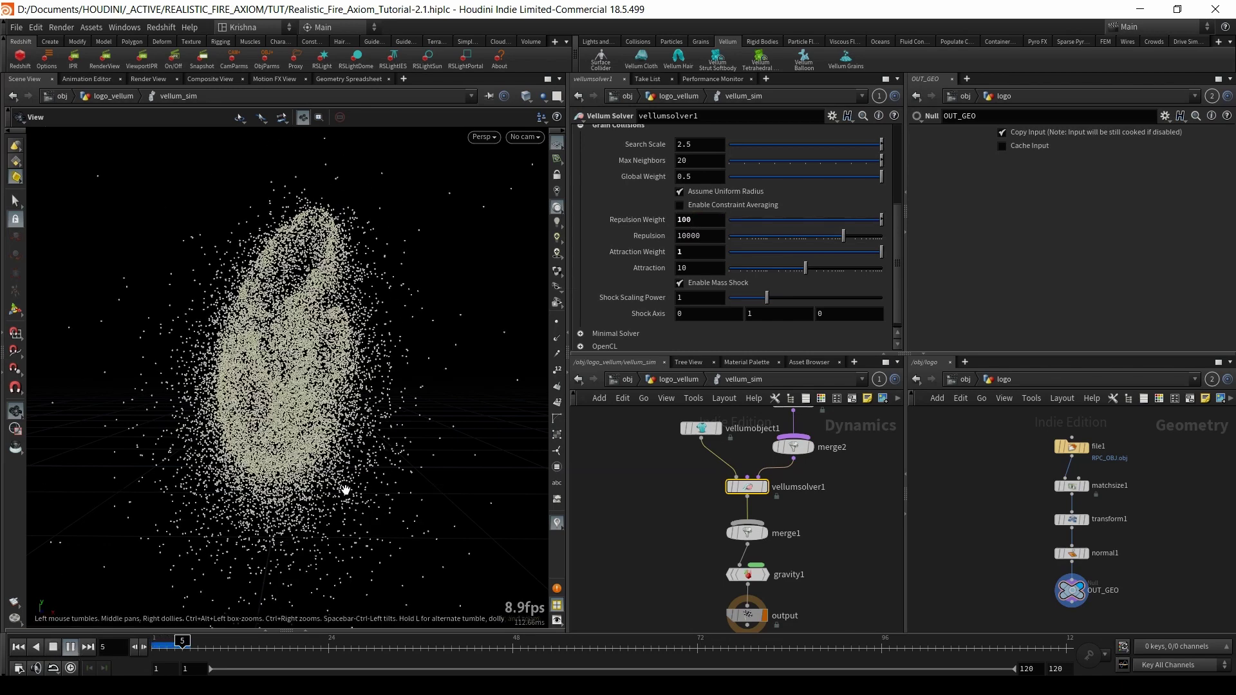
key(ctrl+Up)
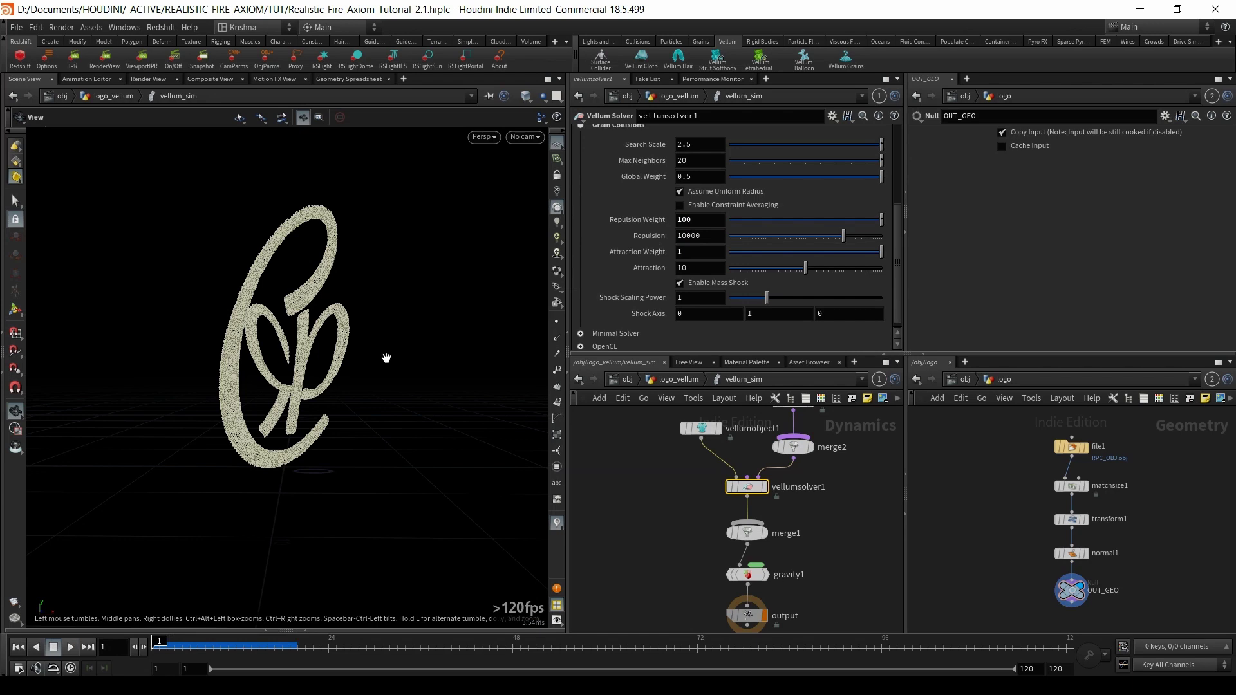
- Set the Repulsion Weight of vellumsolver1 to 1 and its Repulsion to 10
click(708, 219)
key(BackSpace)
key(BackSpace)
key(Return)
click(716, 233)
key(BackSpace)
key(BackSpace)
key(BackSpace)
key(Return)
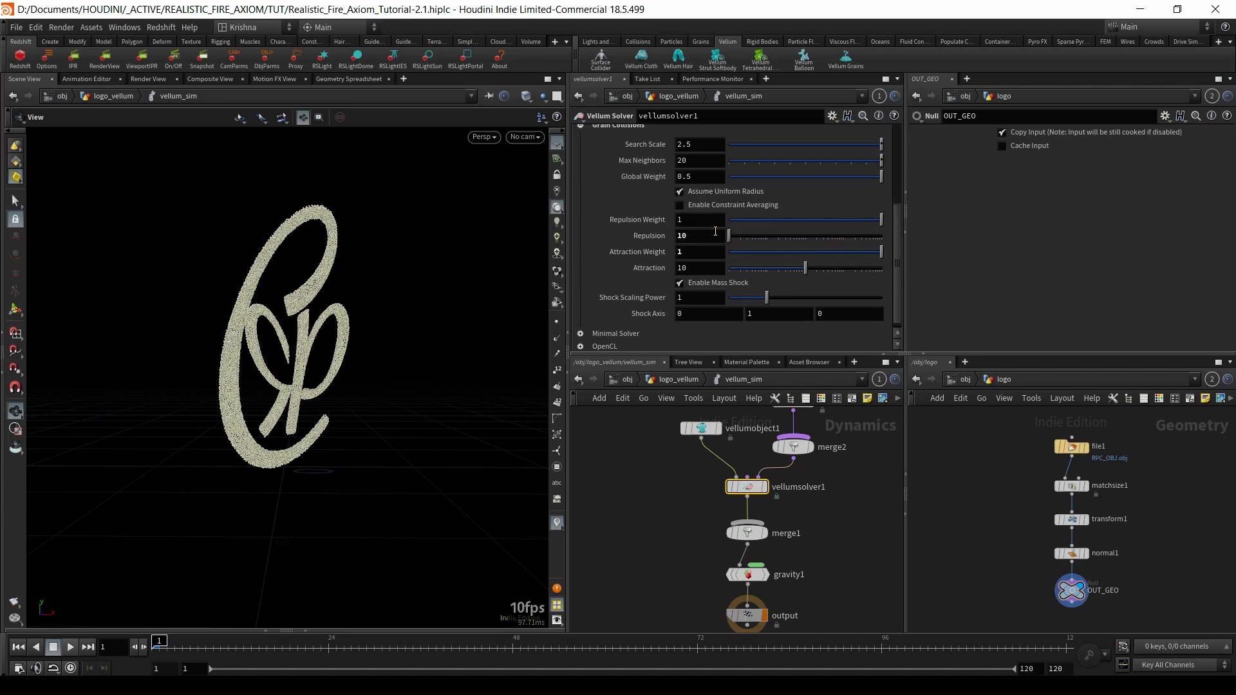
- Play the simulation to check the reduced repulsion, and return to the first frame
click(70, 647)
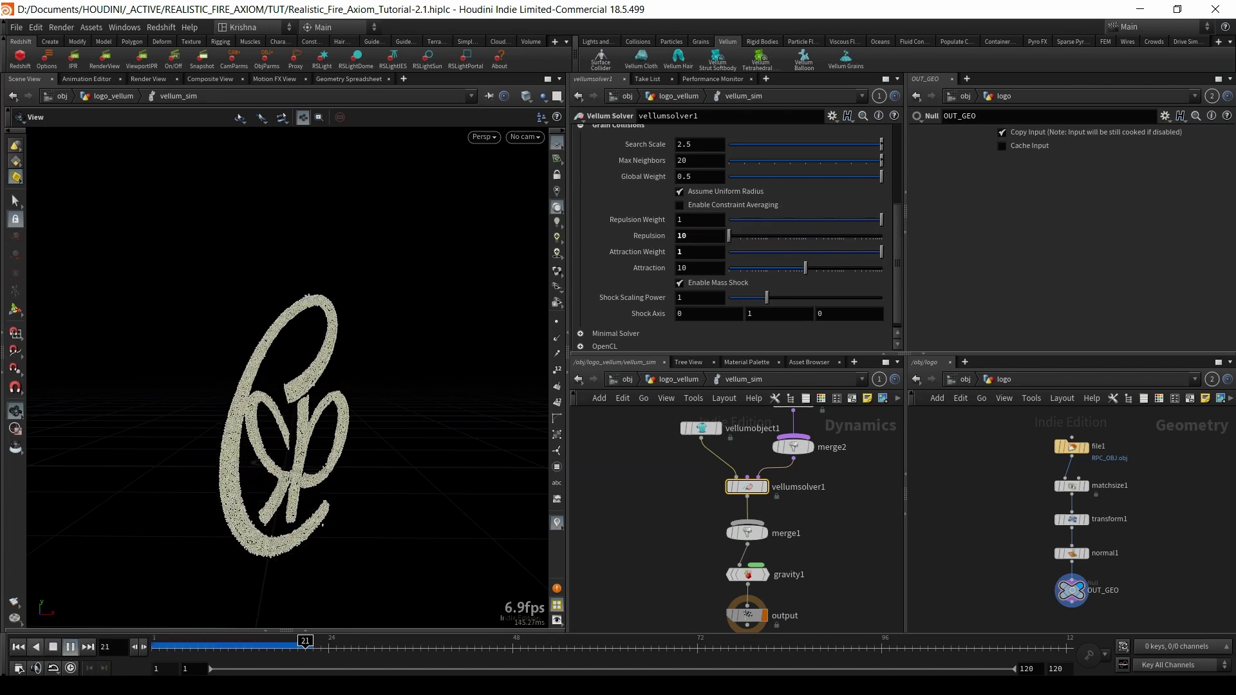
click(16, 648)
drag(174, 648, 107, 636)
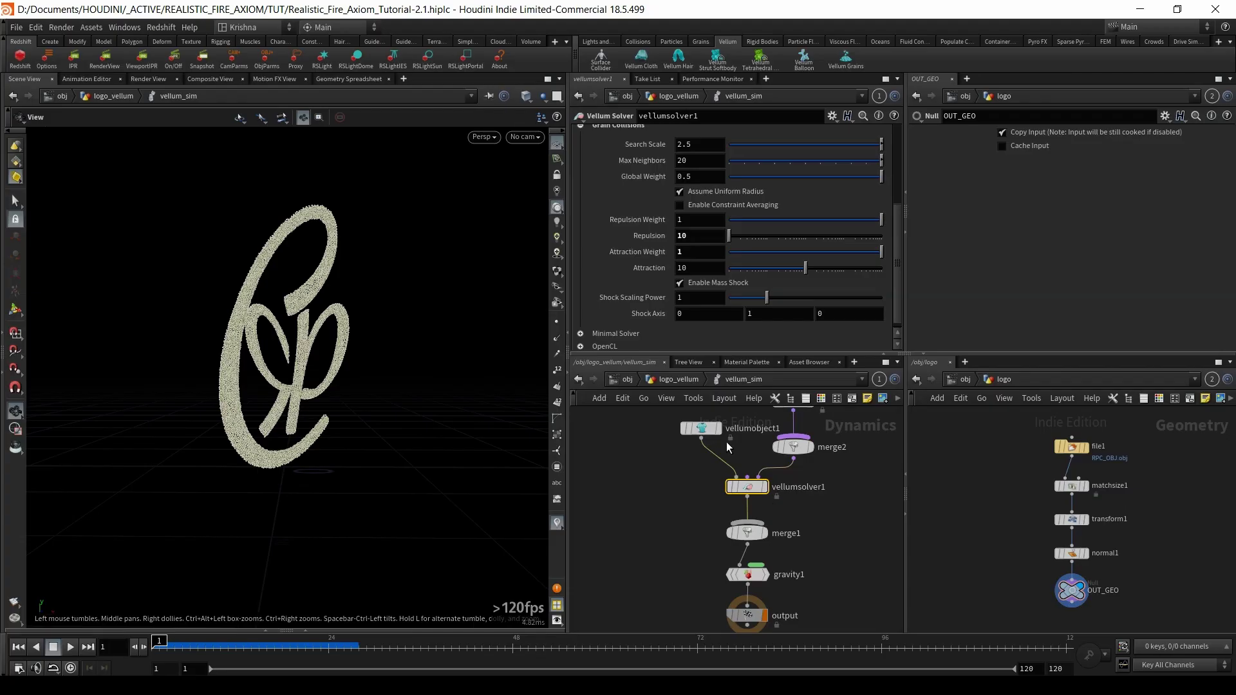
- Return from vellum_sim to logo_vellum and open the fire_spread_source network in the second network editor
click(679, 379)
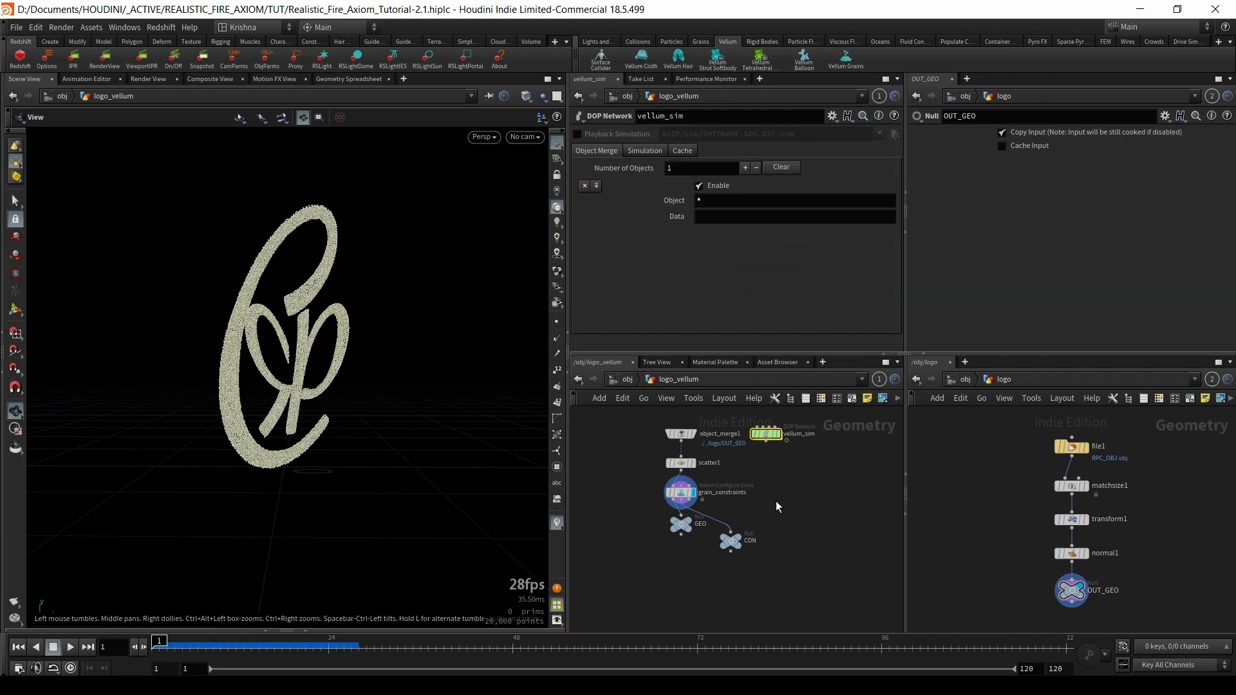
click(960, 381)
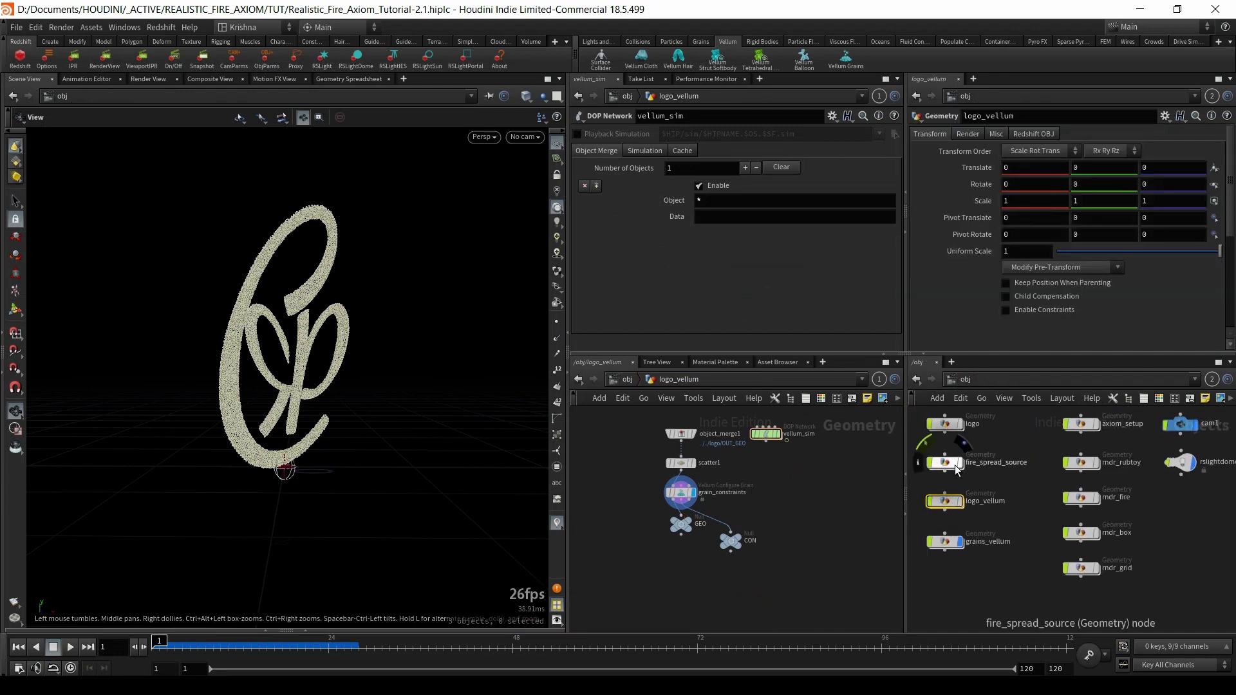
double_click(955, 463)
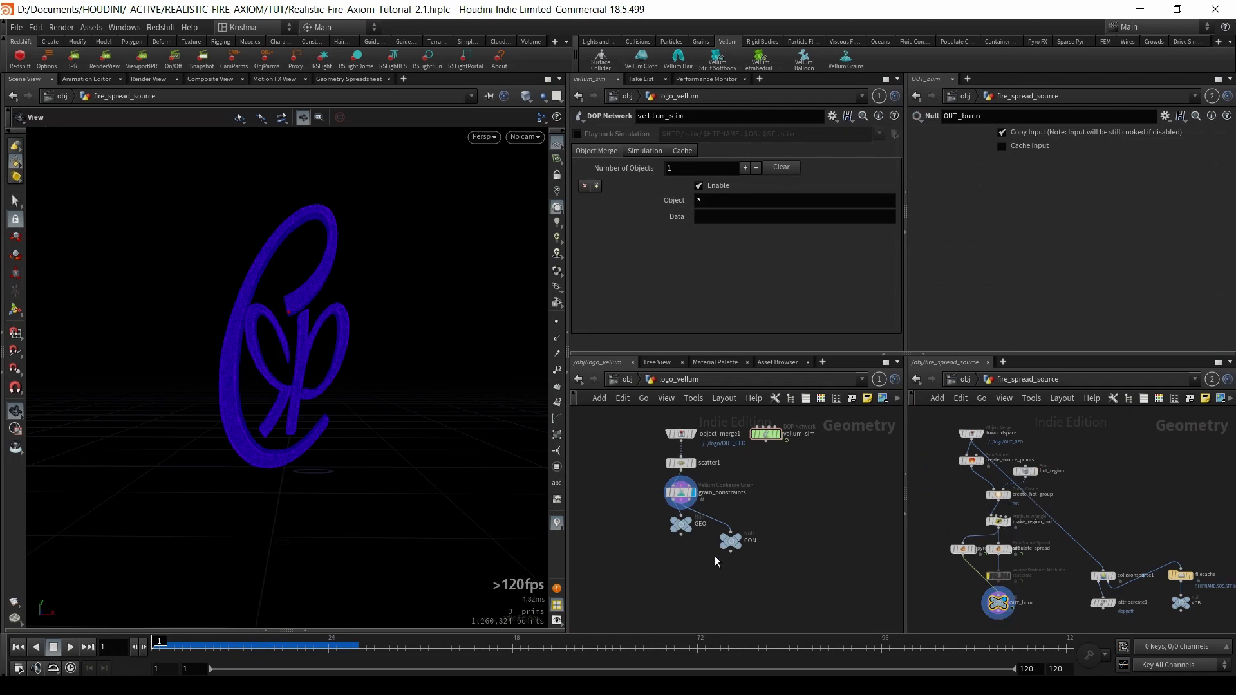
- Add an Object Merge to logo_vellum with Object 1 set to ../../fire_spread_source/OUT_burn, and display it
mouse_move(692, 531)
key(Tab)
text(objm)
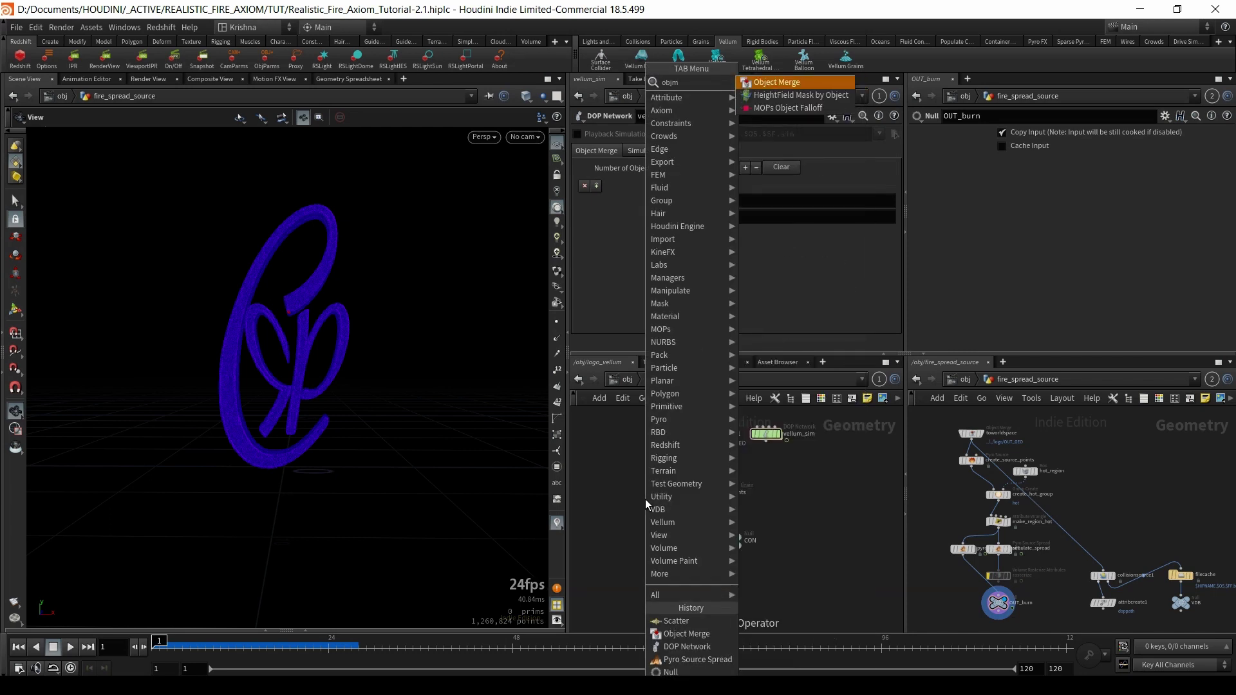
key(Return)
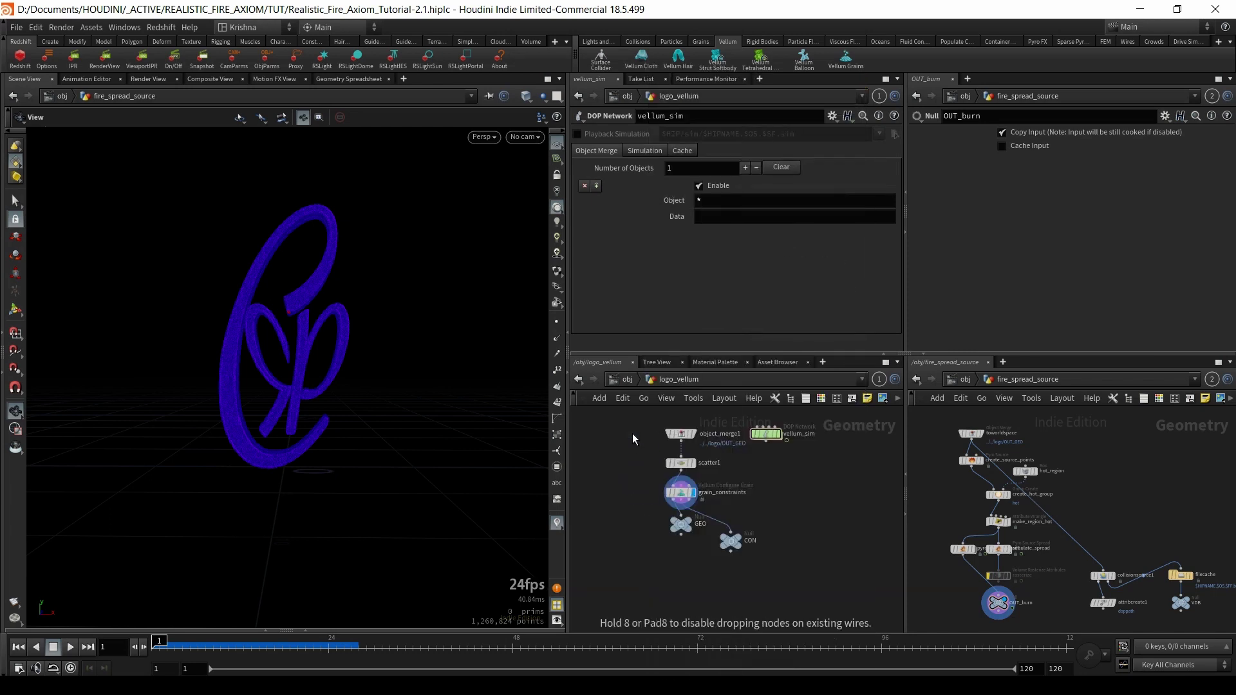
click(632, 434)
drag(815, 373, 715, 168)
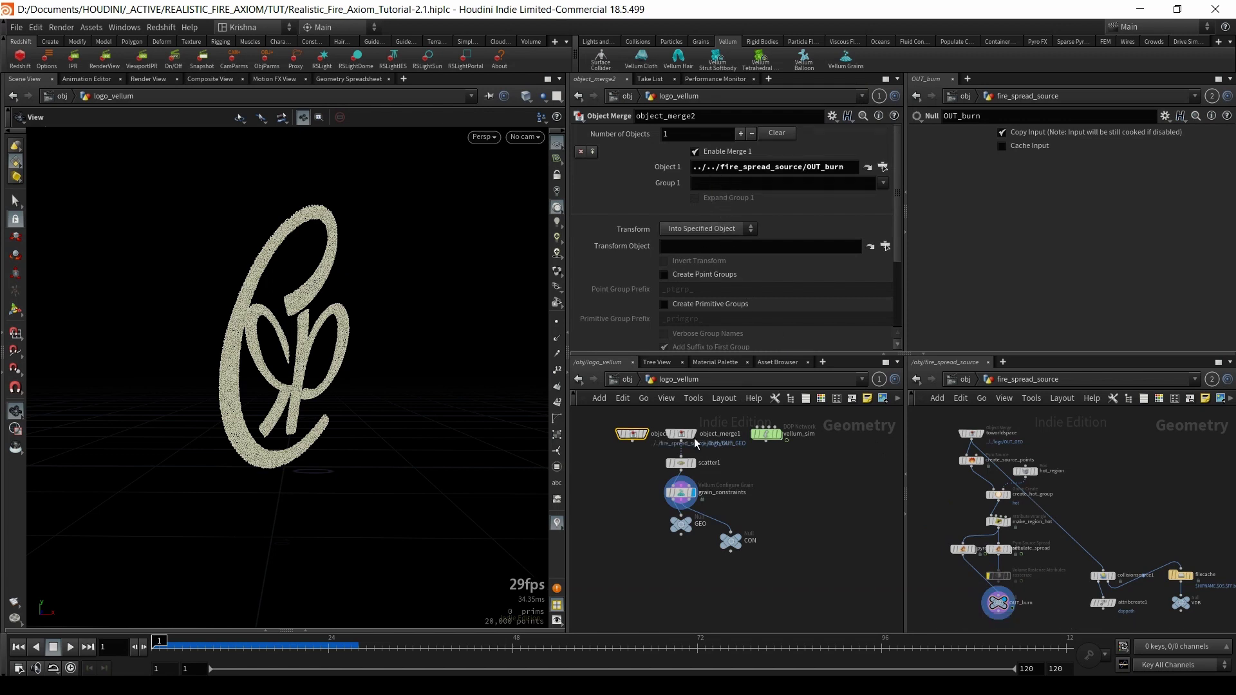
click(644, 434)
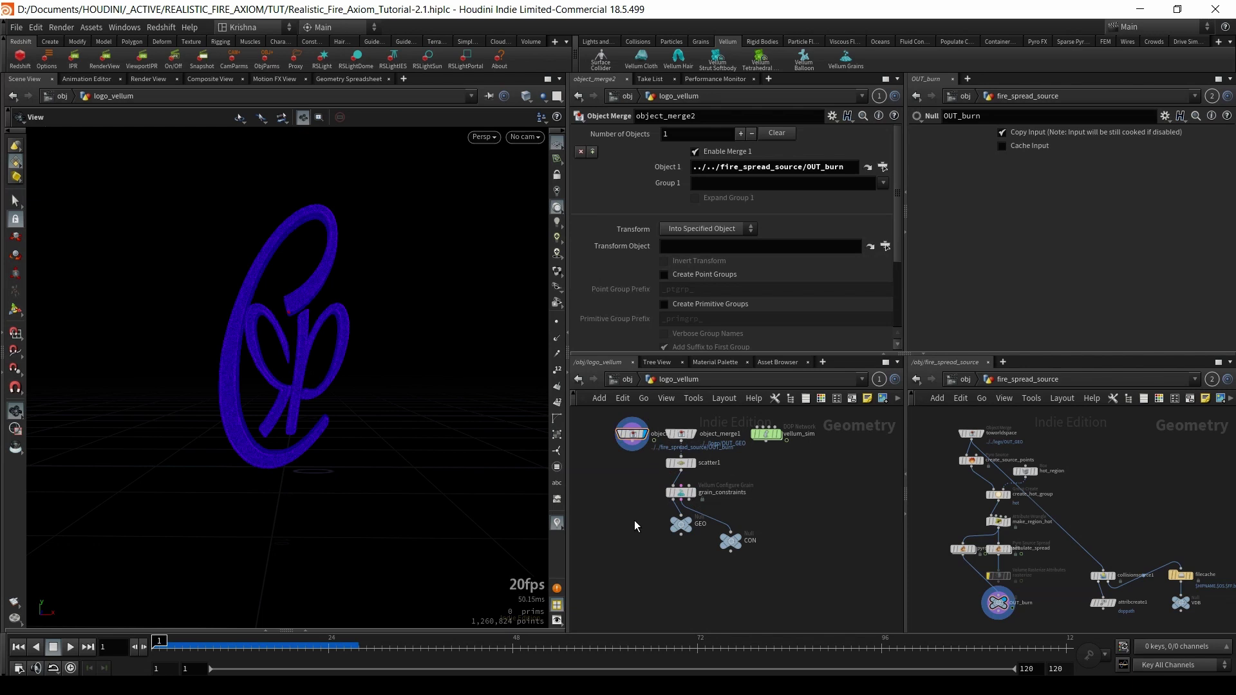
- Insert an Attribute Transfer between grain_constraints and GEO, with the merged OUT_burn points as its second input
key(Tab)
text(attribute transfer)
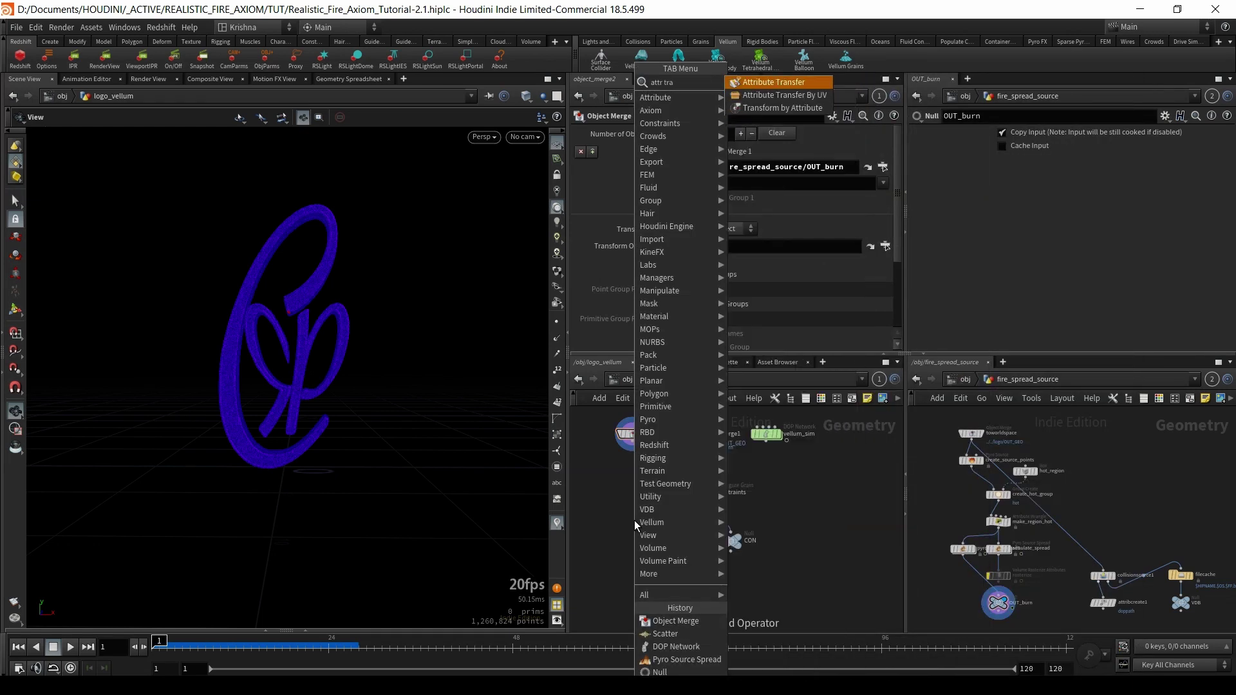
key(Return)
click(668, 517)
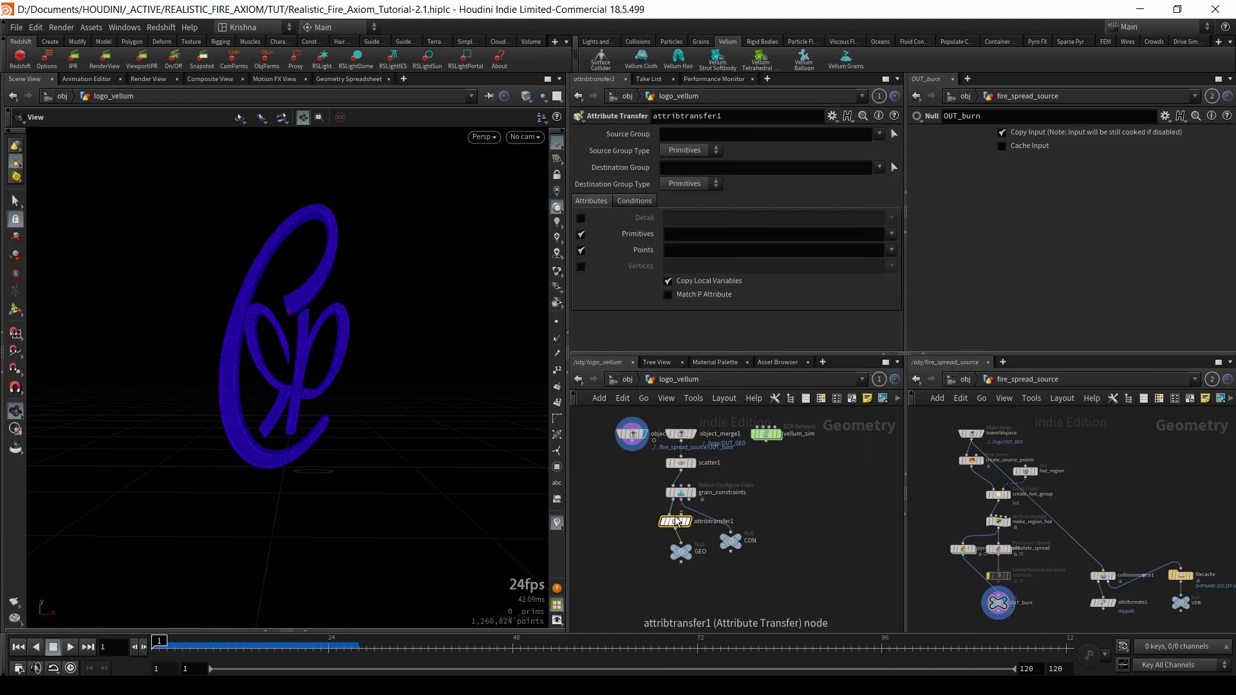
click(680, 516)
scroll(718, 575, up, 5)
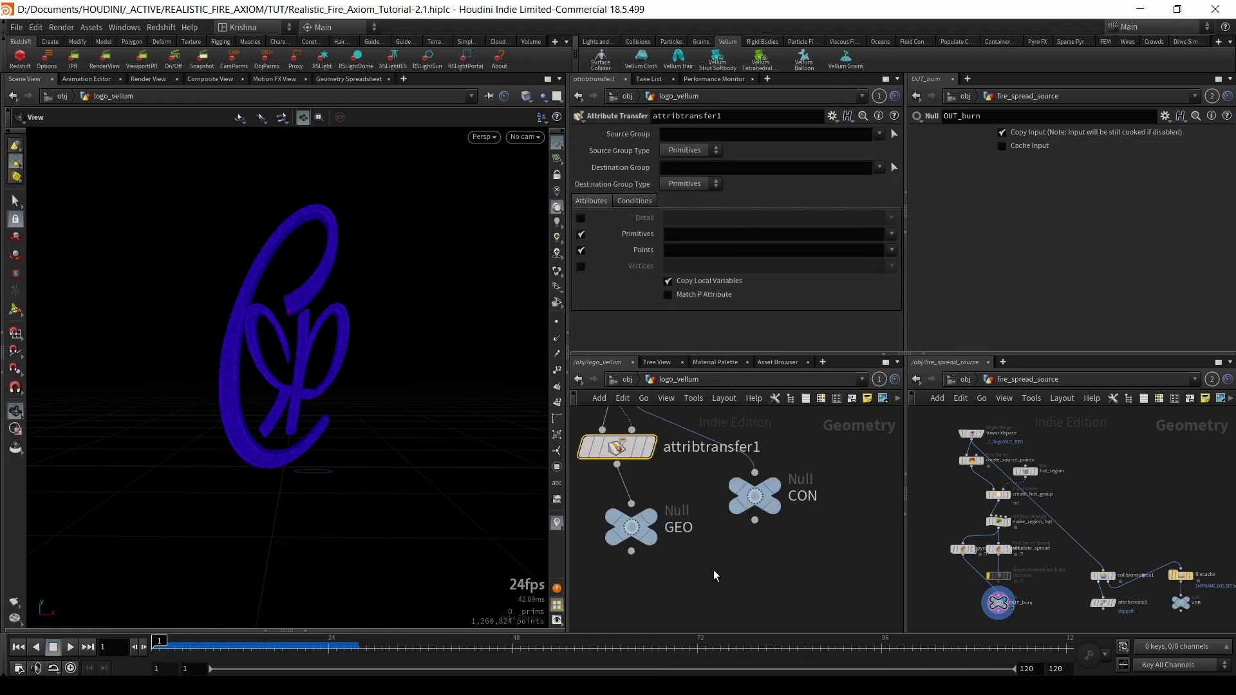
click(673, 499)
scroll(710, 519, down, 3)
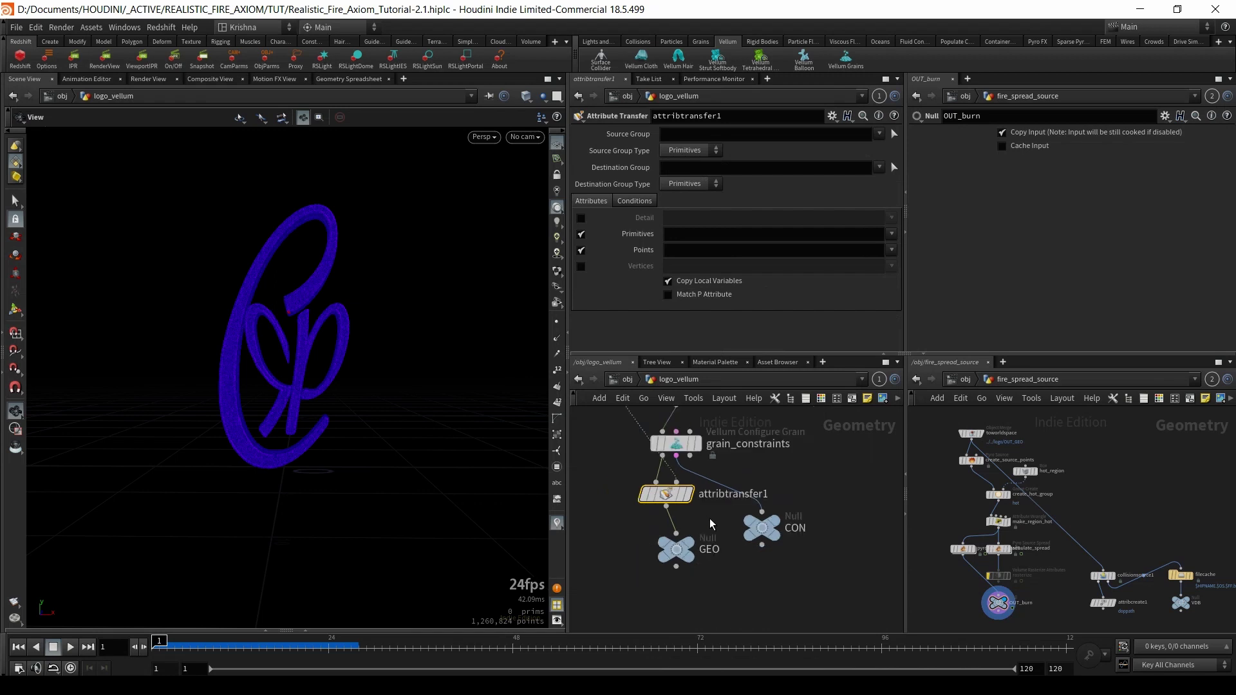
scroll(739, 568, down, 1)
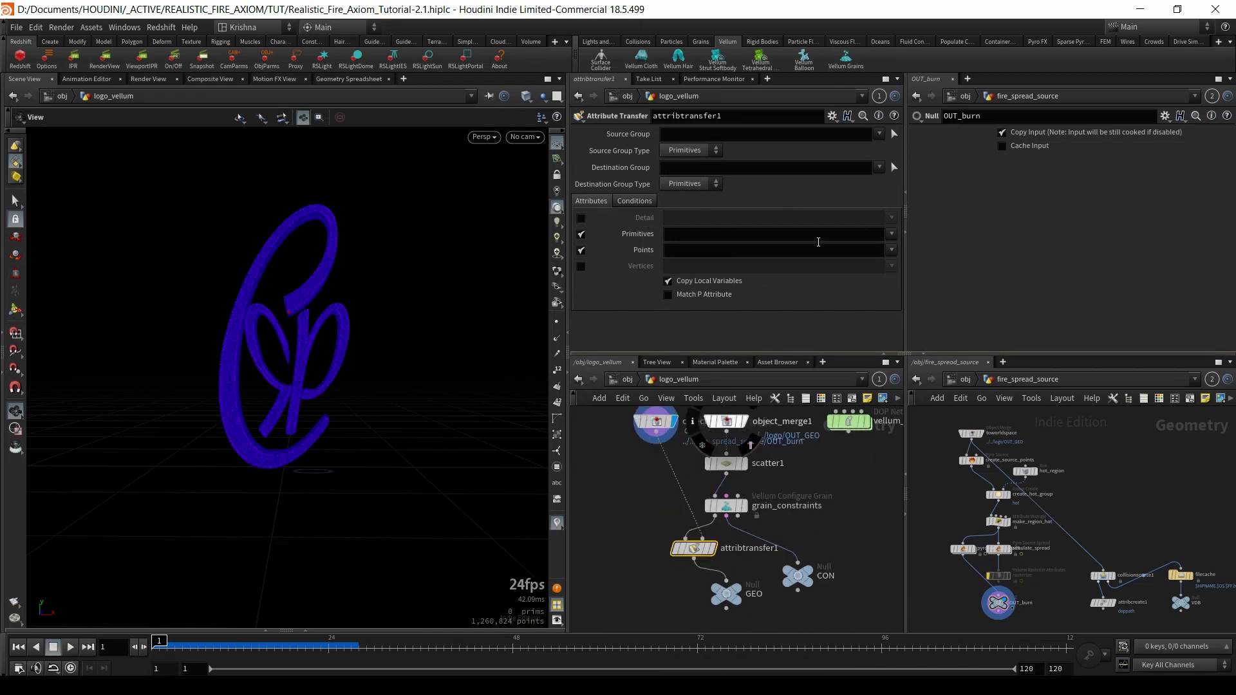
- Set the point attributes of attribtransfer1 to temperature, burn and fuel
click(892, 251)
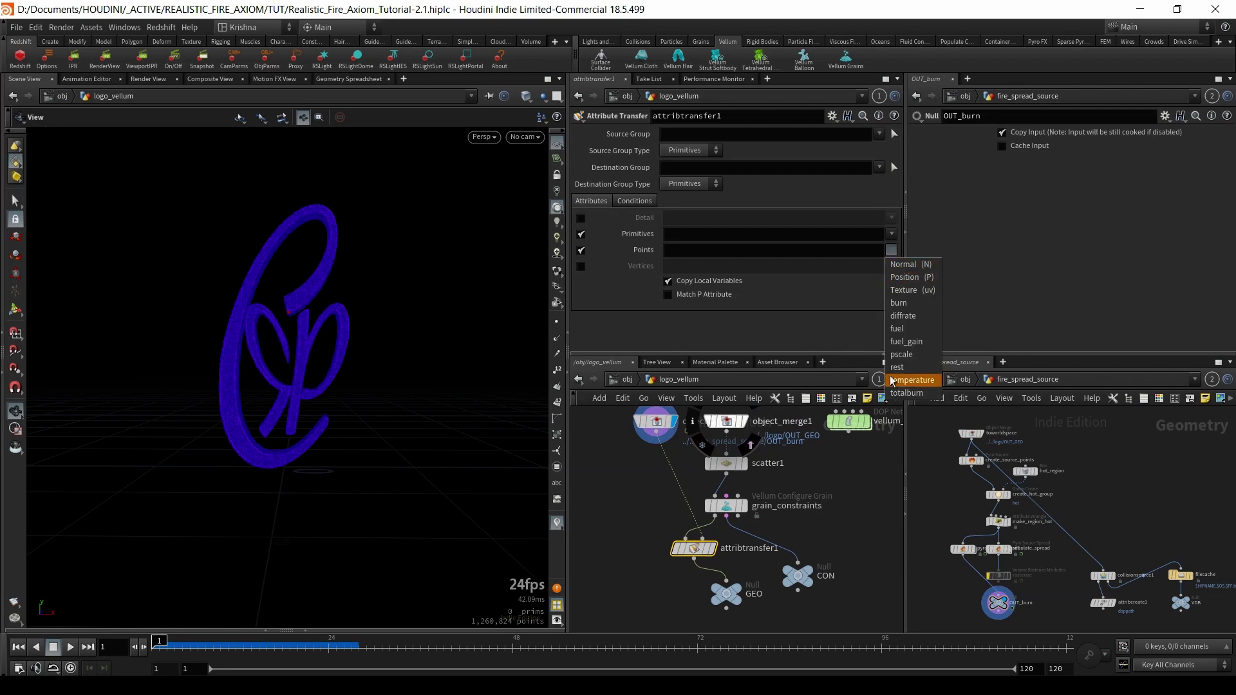
click(913, 380)
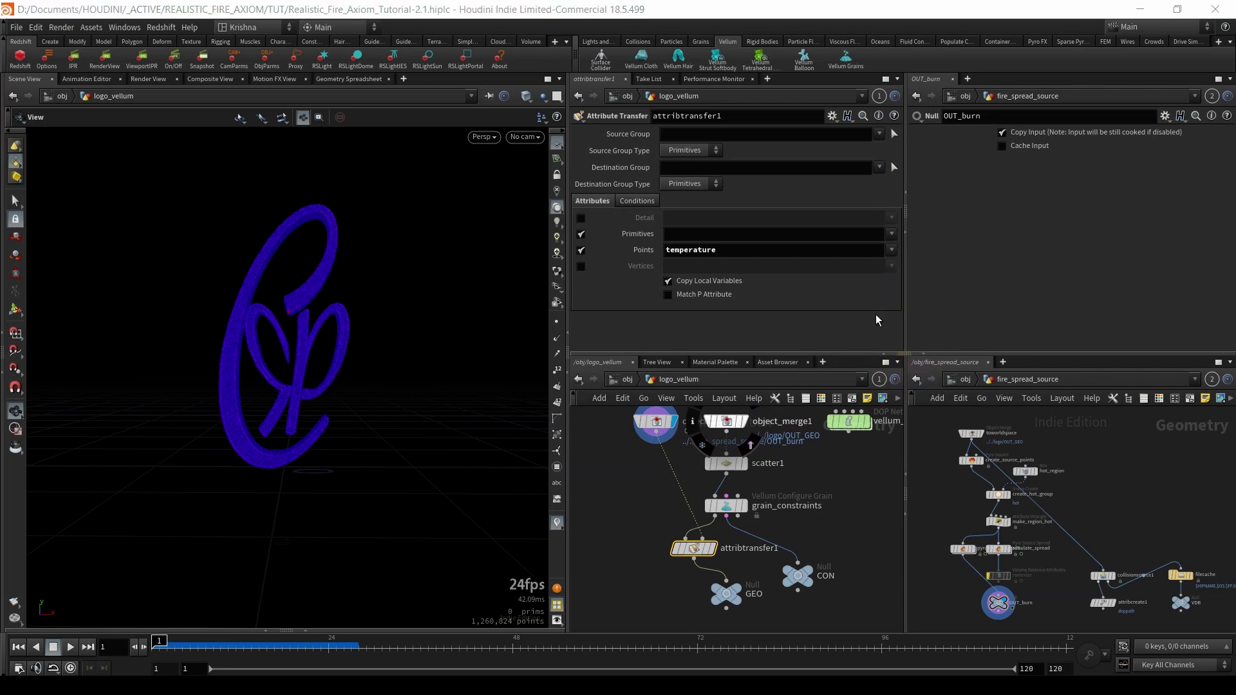
click(892, 251)
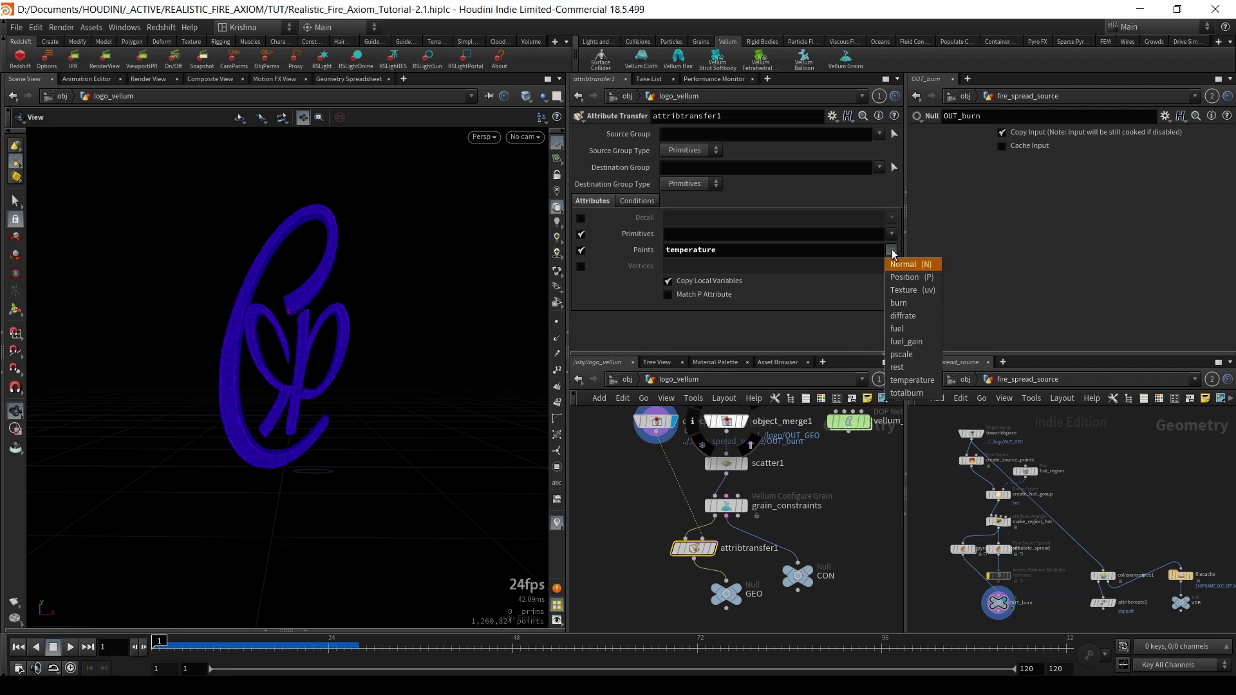
click(904, 303)
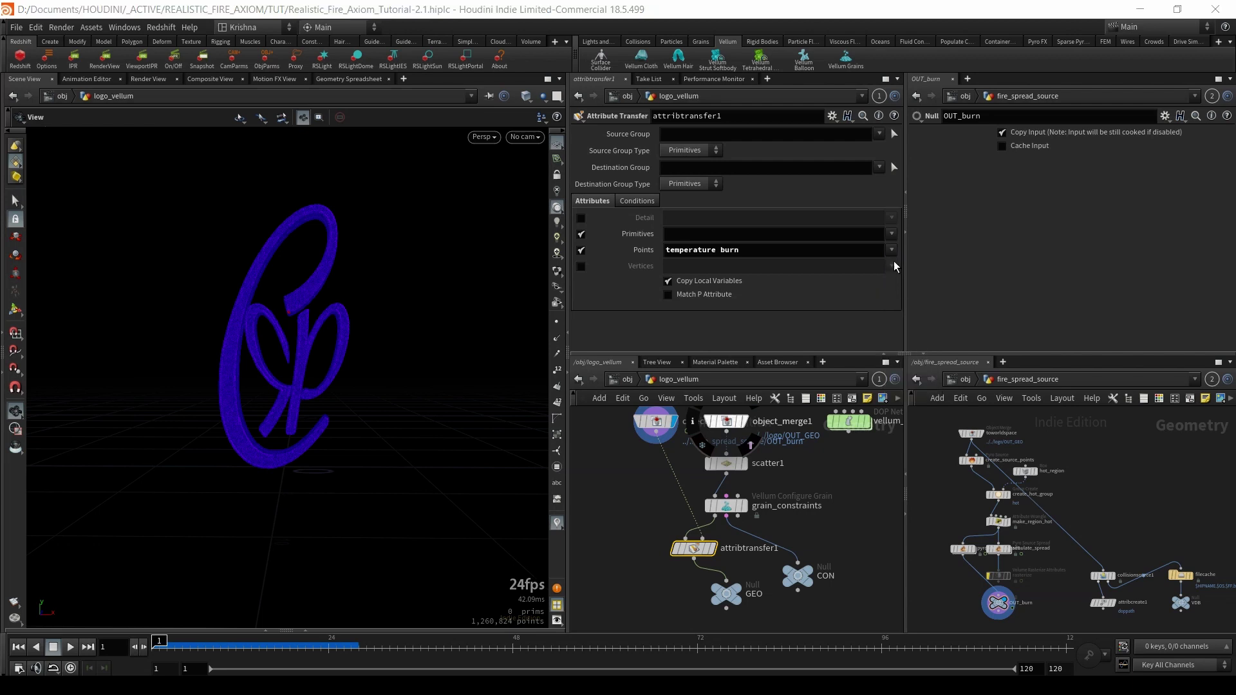
click(892, 251)
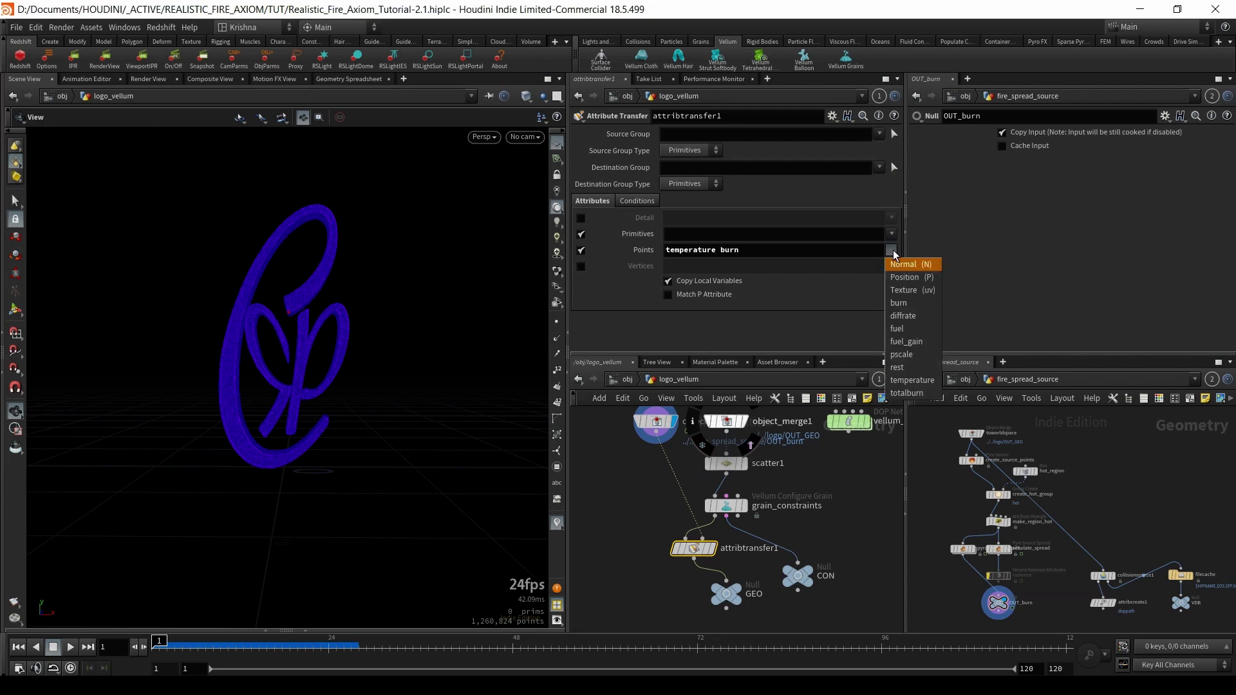
click(914, 329)
drag(738, 253, 670, 250)
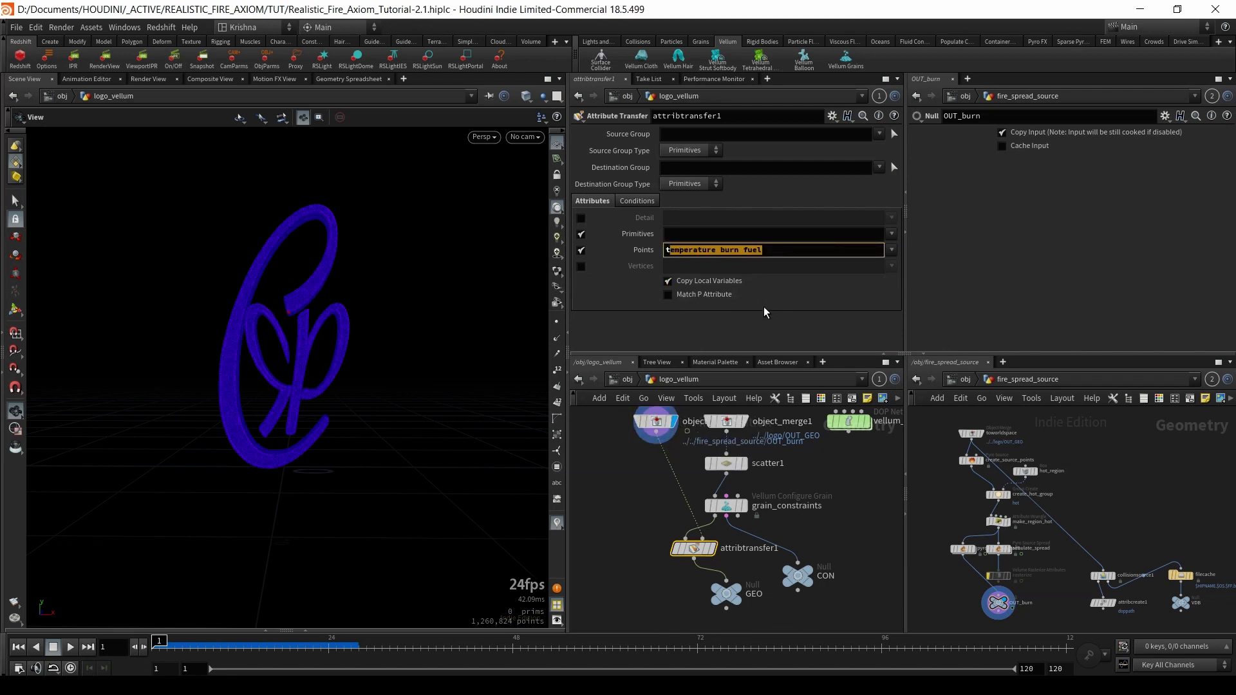
click(621, 531)
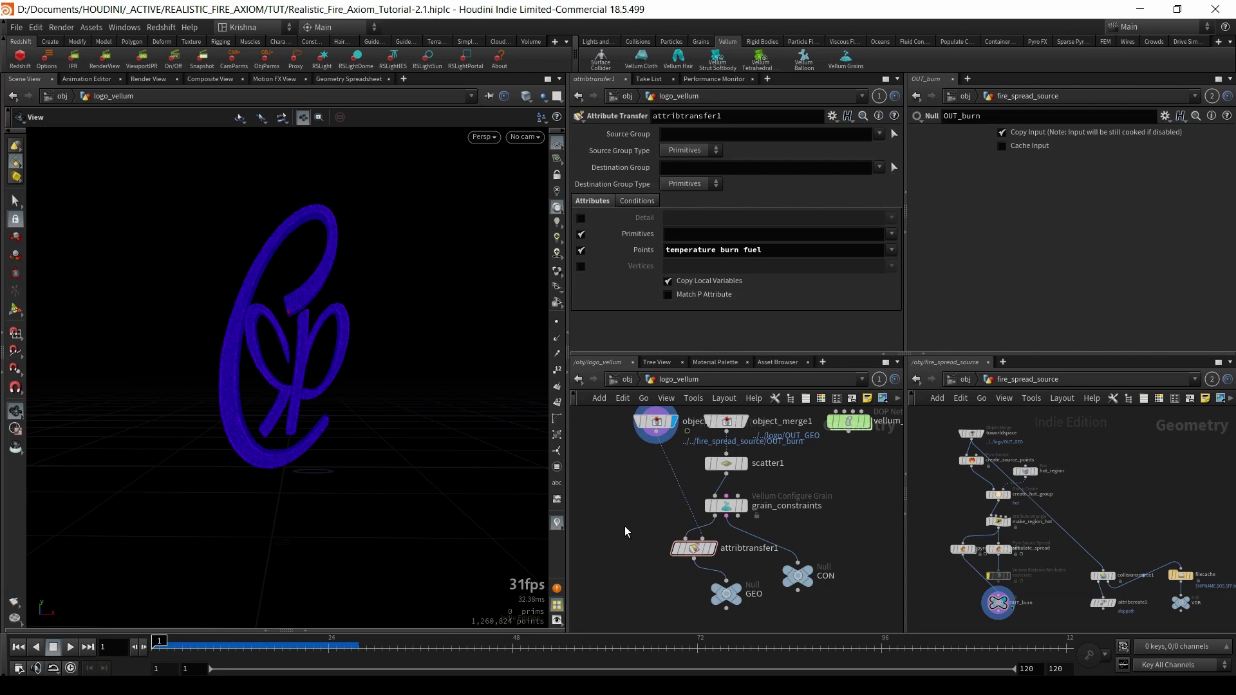
- Display the GEO null and play to frame 21 to inspect the attributes transferred onto the logo points up close
click(732, 589)
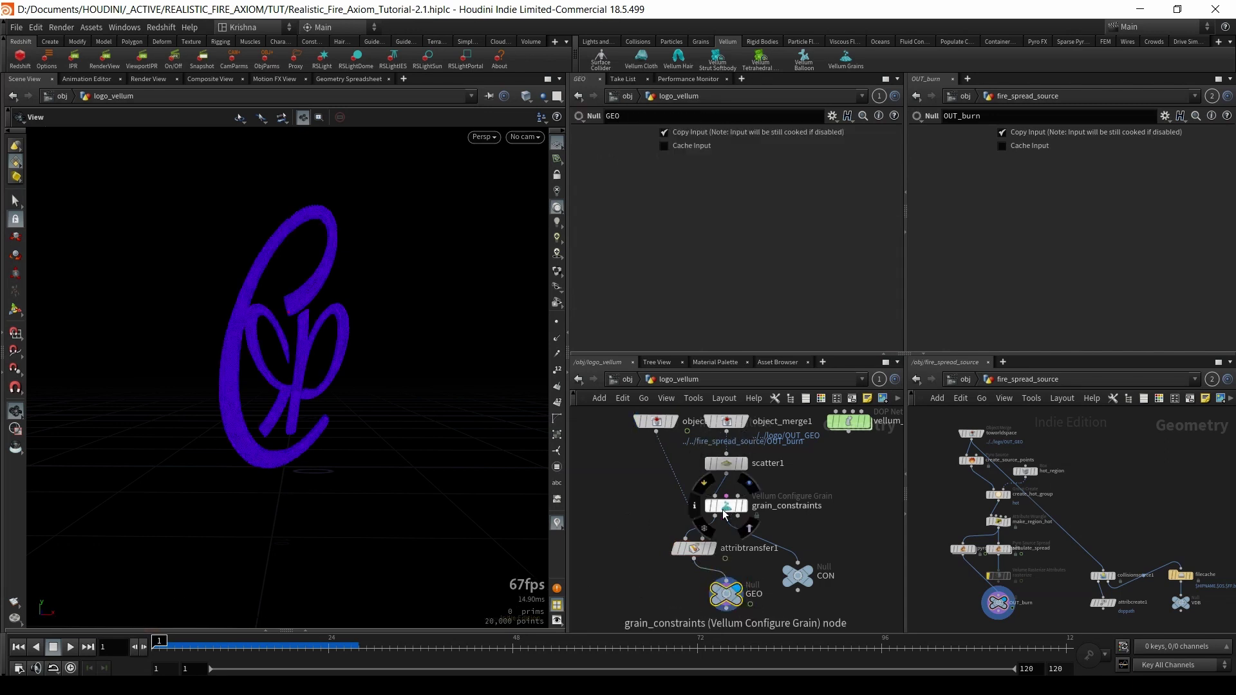
mouse_move(689, 543)
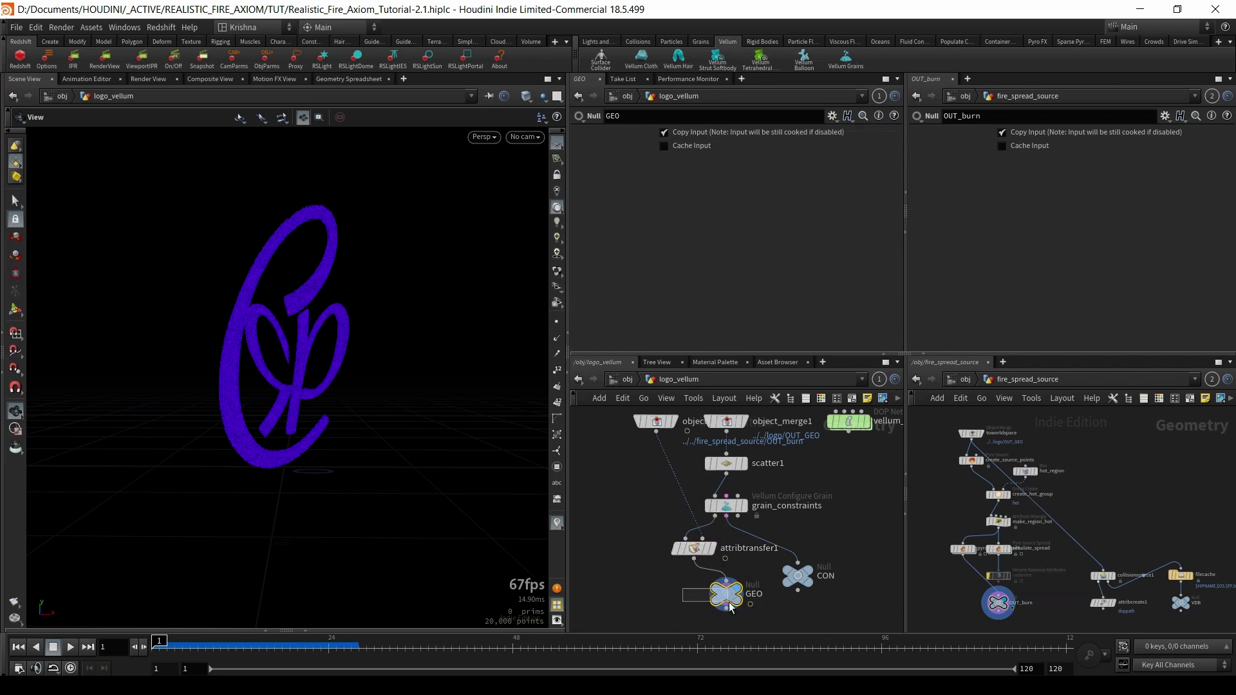
click(71, 647)
click(53, 647)
scroll(292, 306, up, 10)
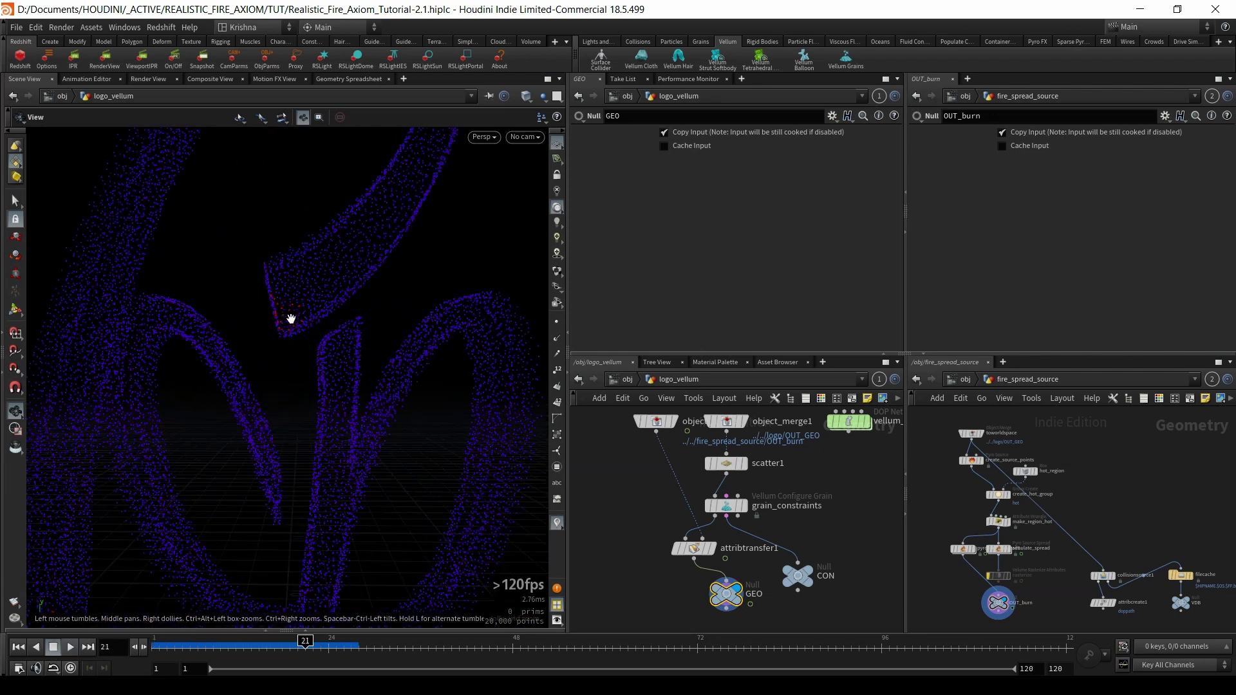
drag(335, 327, 287, 336)
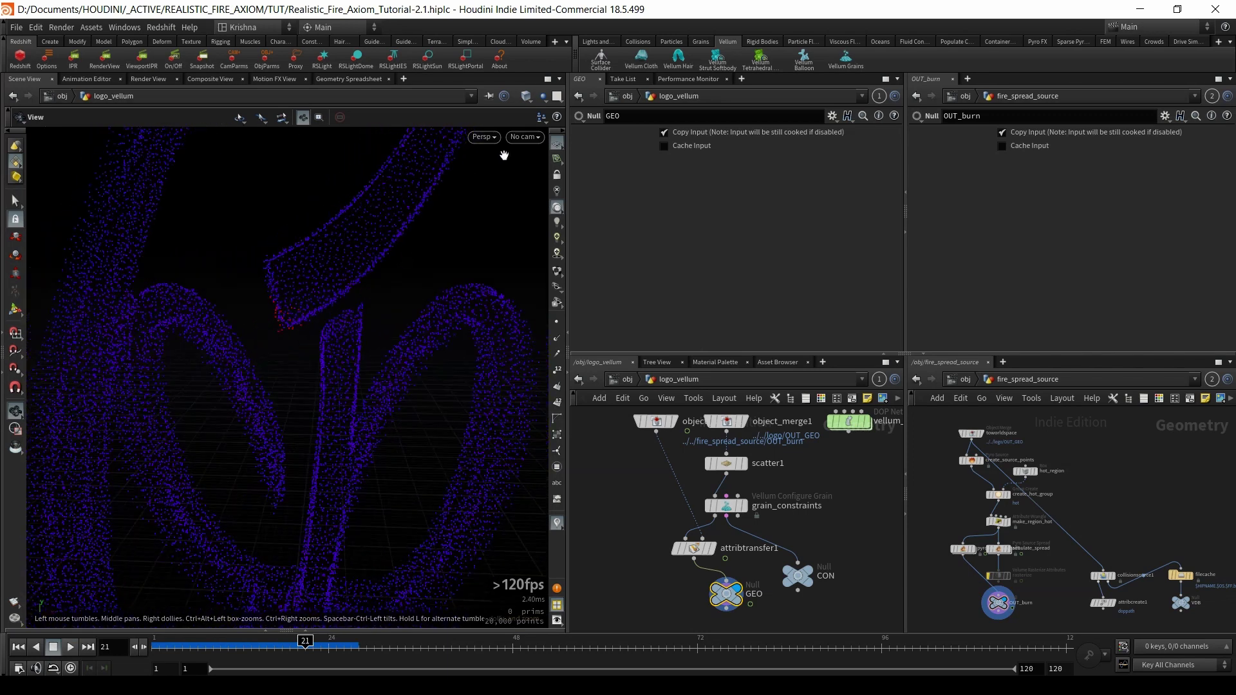
- Look through cam1 in the viewport and return to the first frame
click(522, 137)
click(549, 198)
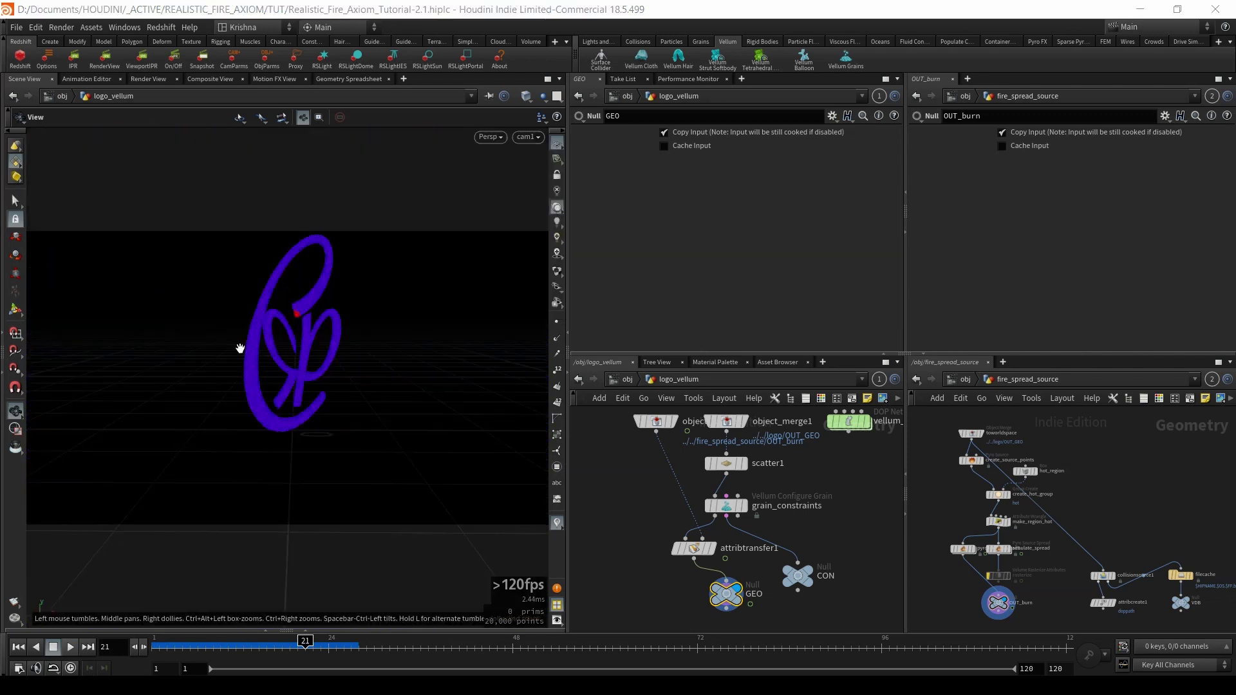
click(727, 464)
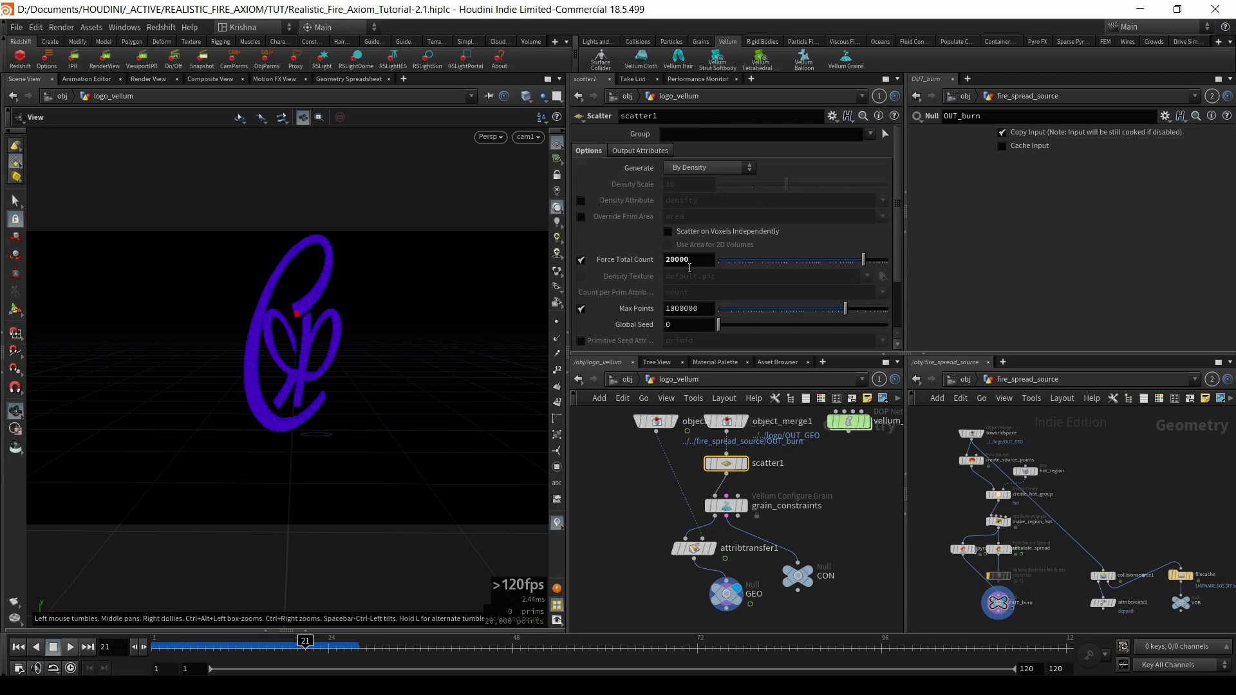
click(18, 647)
- Space out the GEO and CON nulls and insert a Point Wrangle between attribtransfer1 and GEO
drag(725, 597, 724, 622)
scroll(688, 511, down, 1)
scroll(686, 525, up, 3)
click(681, 524)
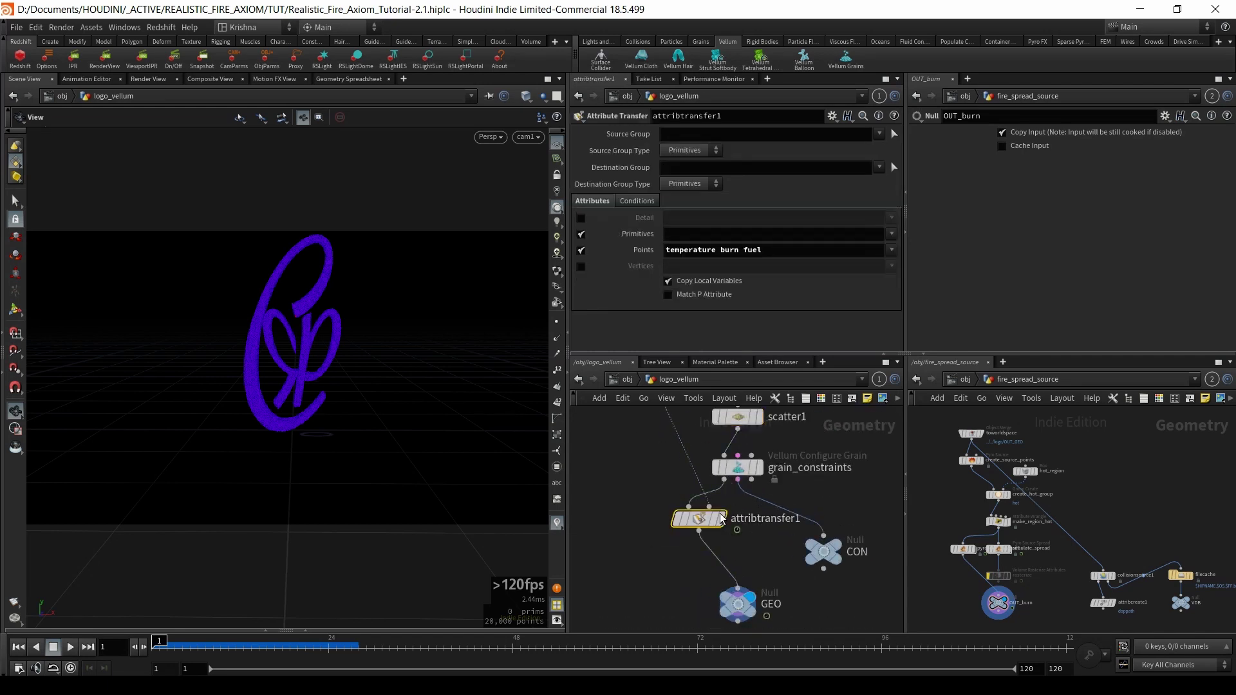
drag(824, 552, 829, 595)
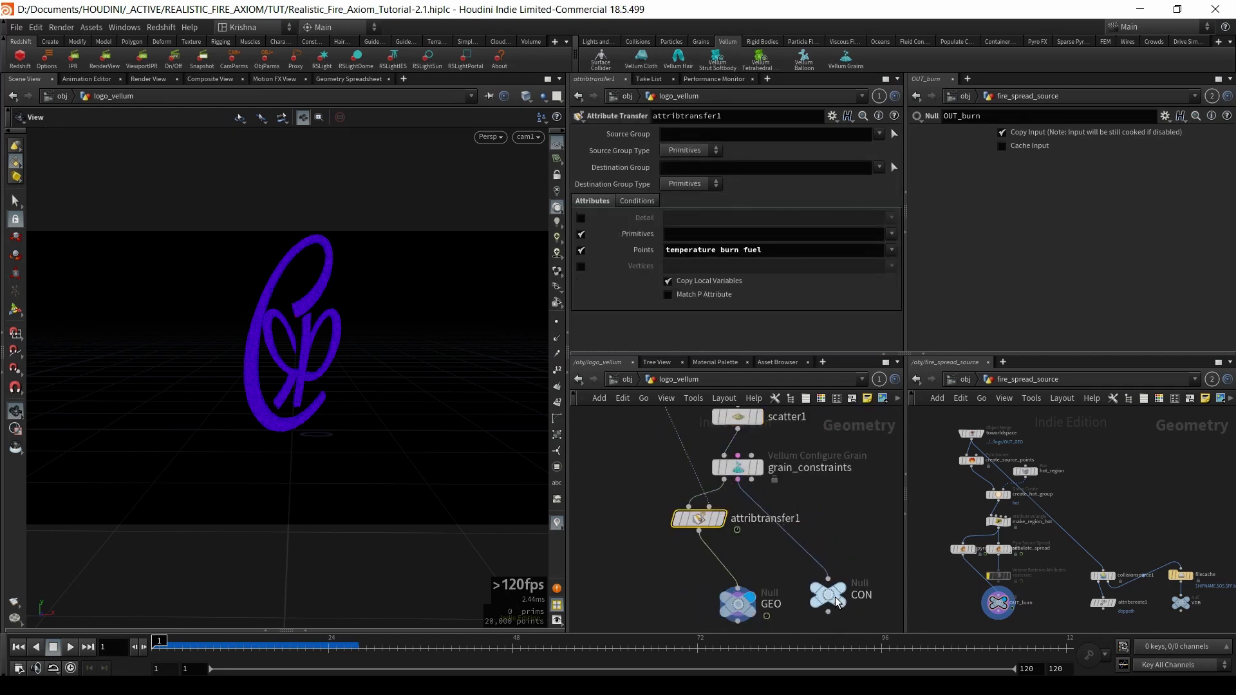
drag(755, 610, 716, 599)
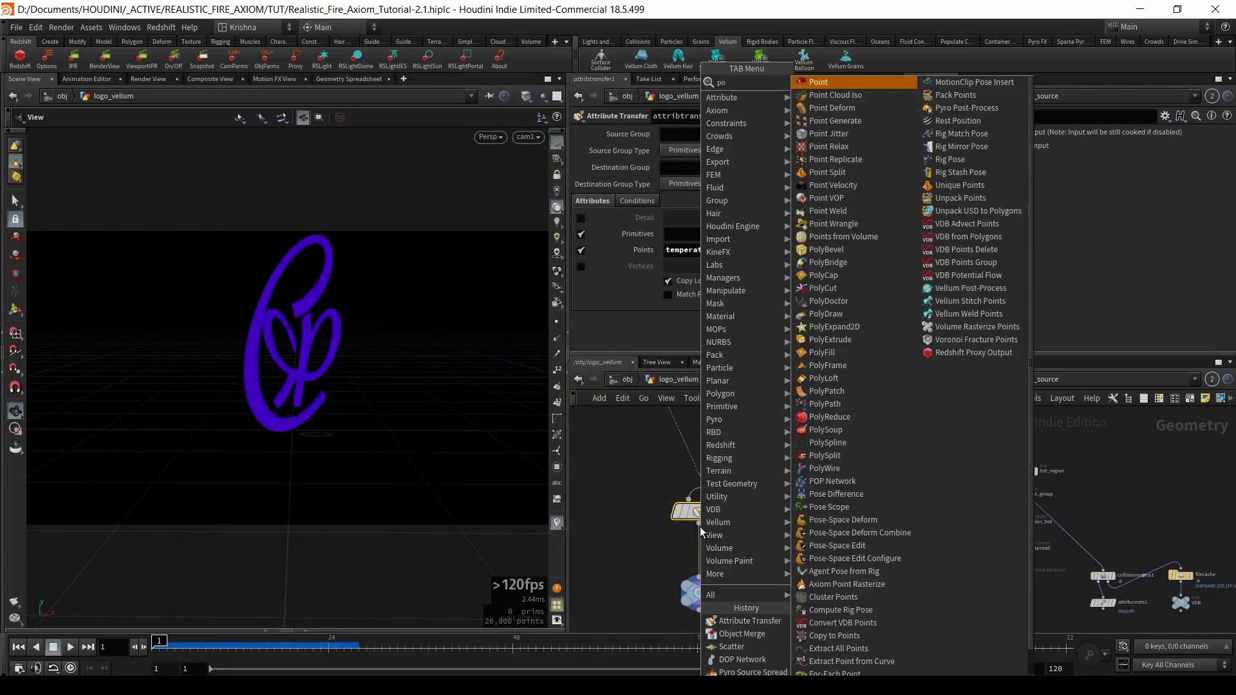
text(wra)
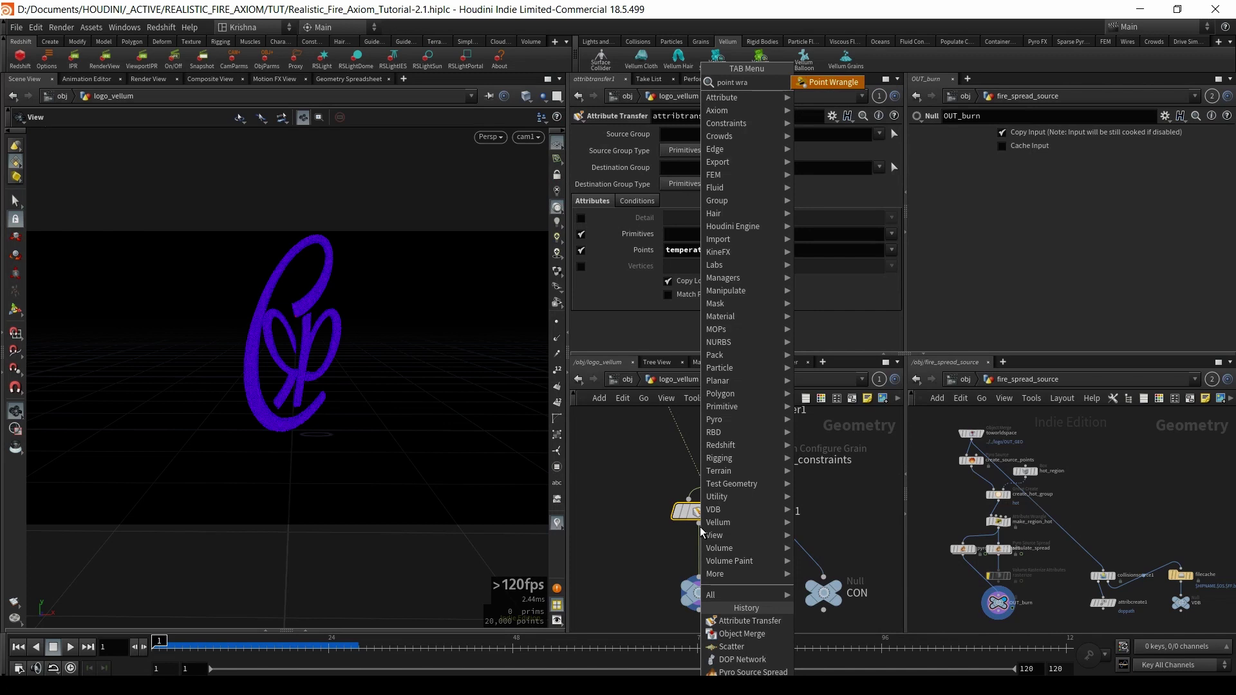
key(Return)
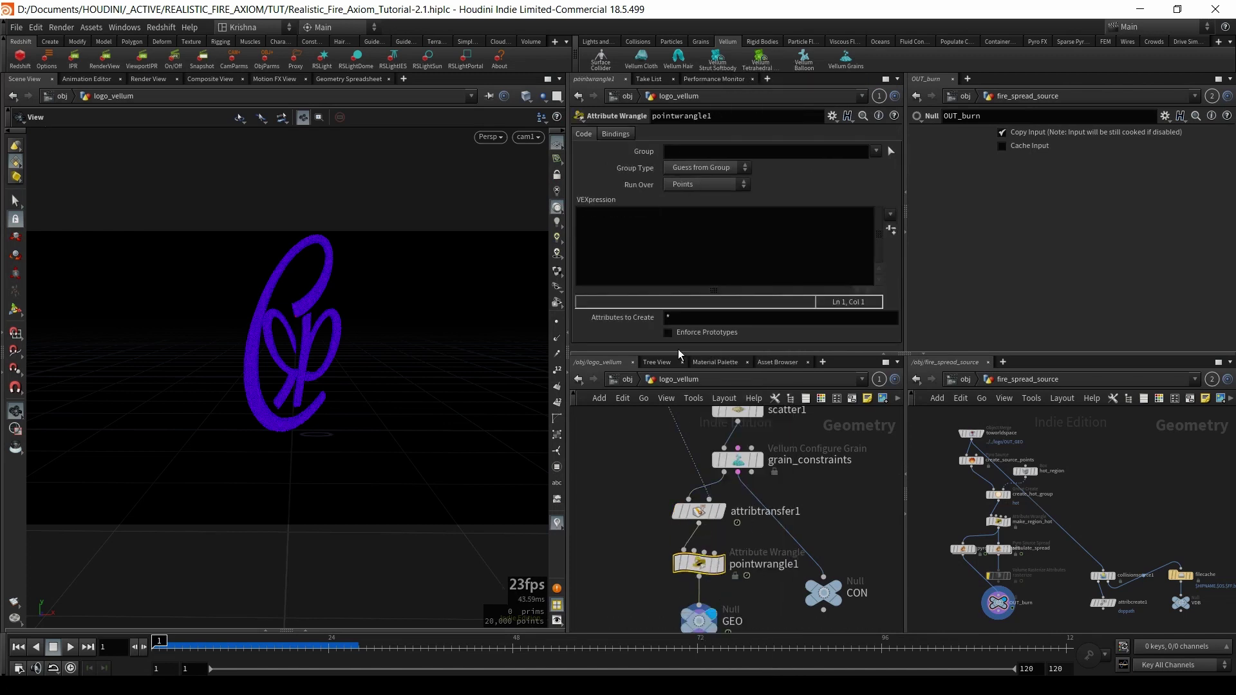
click(672, 240)
text(@)
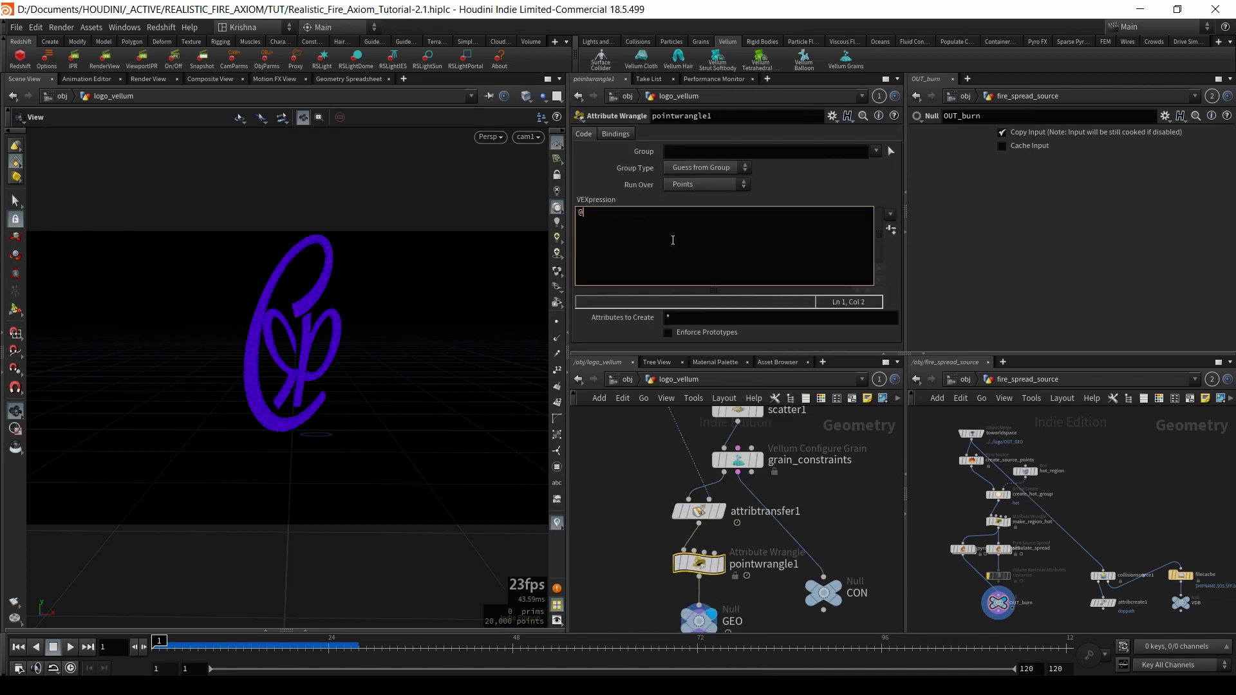
text(attractionw)
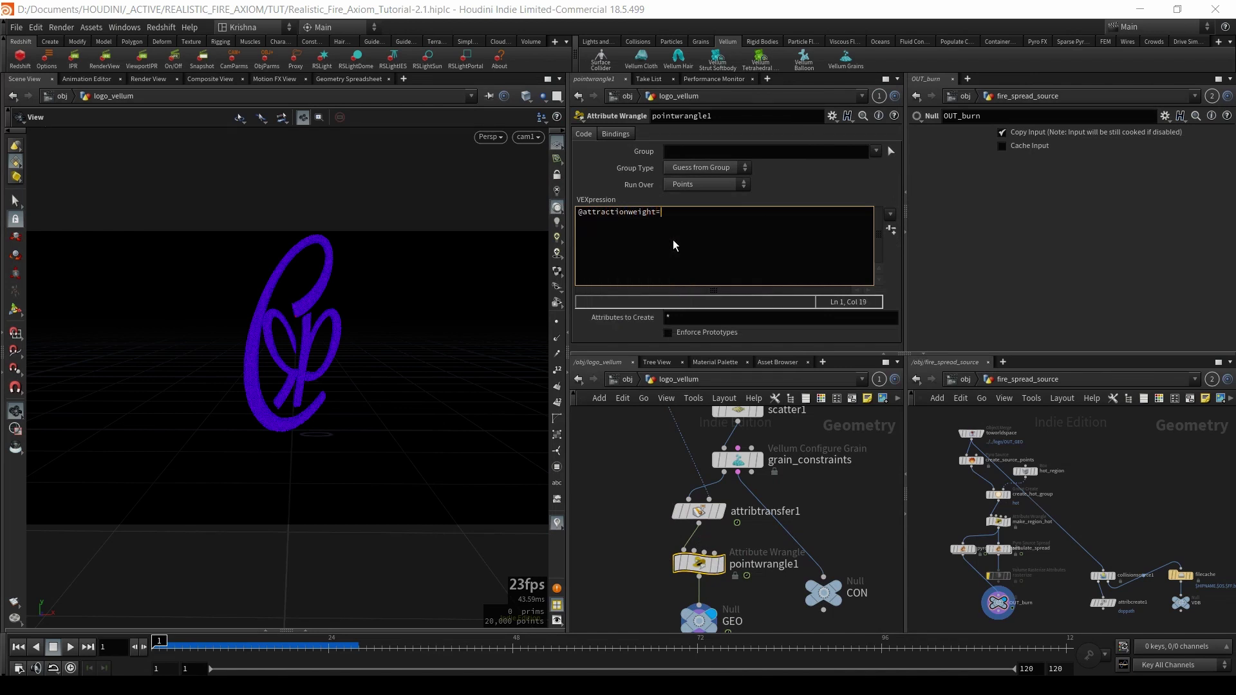
text(eight = @fuel;)
key(Return)
text(i@stopped=3;)
- Append the comment "// Inactivate grains" to the i@stopped=3 line in pointwrangle1
drag(641, 226, 585, 223)
click(654, 508)
middle_drag(617, 605, 622, 544)
click(663, 224)
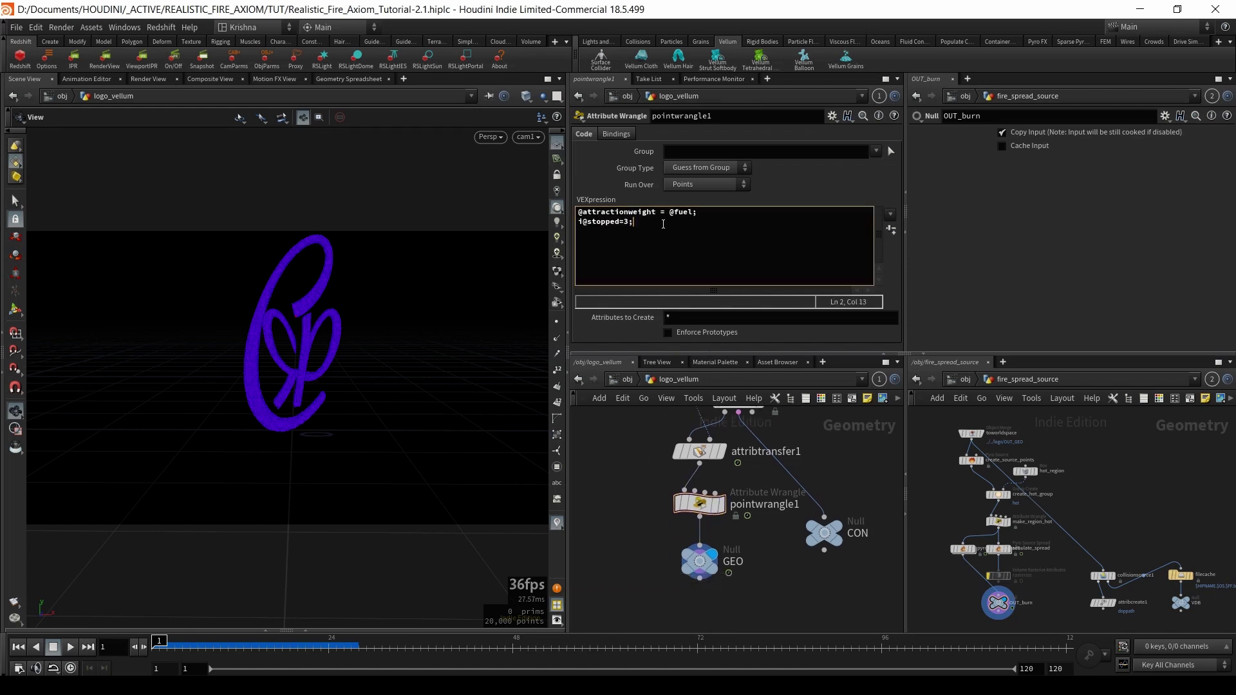
text(// Inactivate grains)
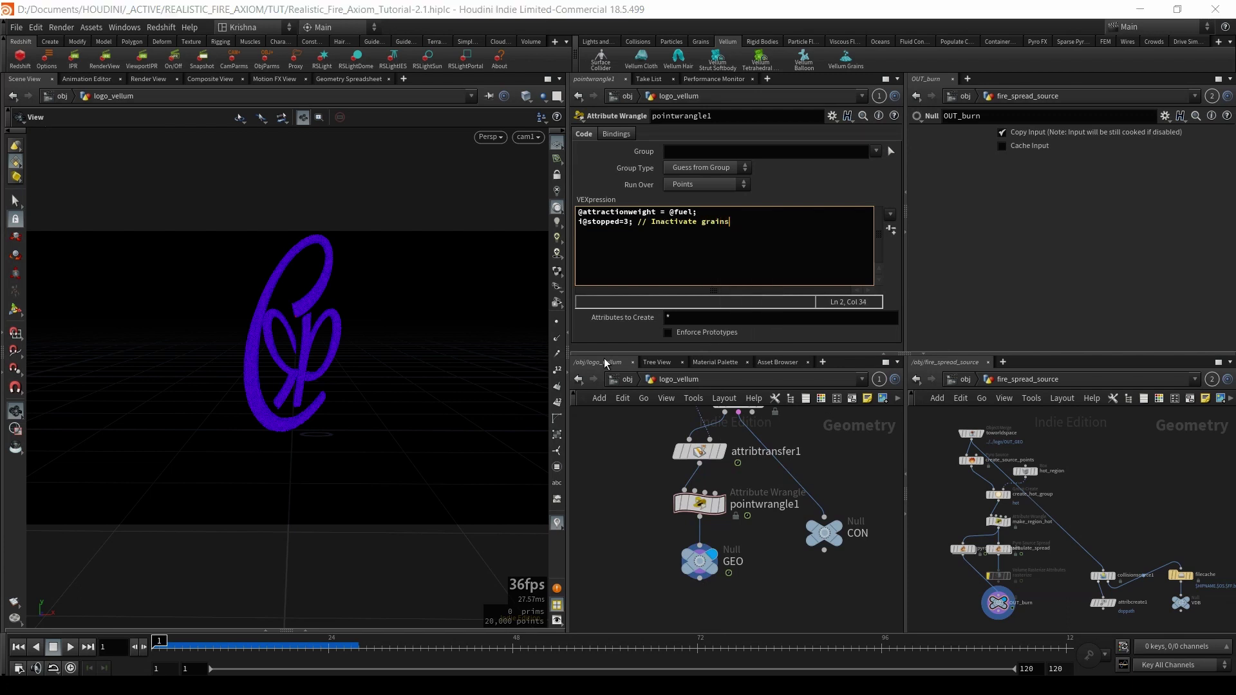
- Open the vellum_sim network, play the simulation to check the inactive grains, and return to the first frame
scroll(744, 543, down, 3)
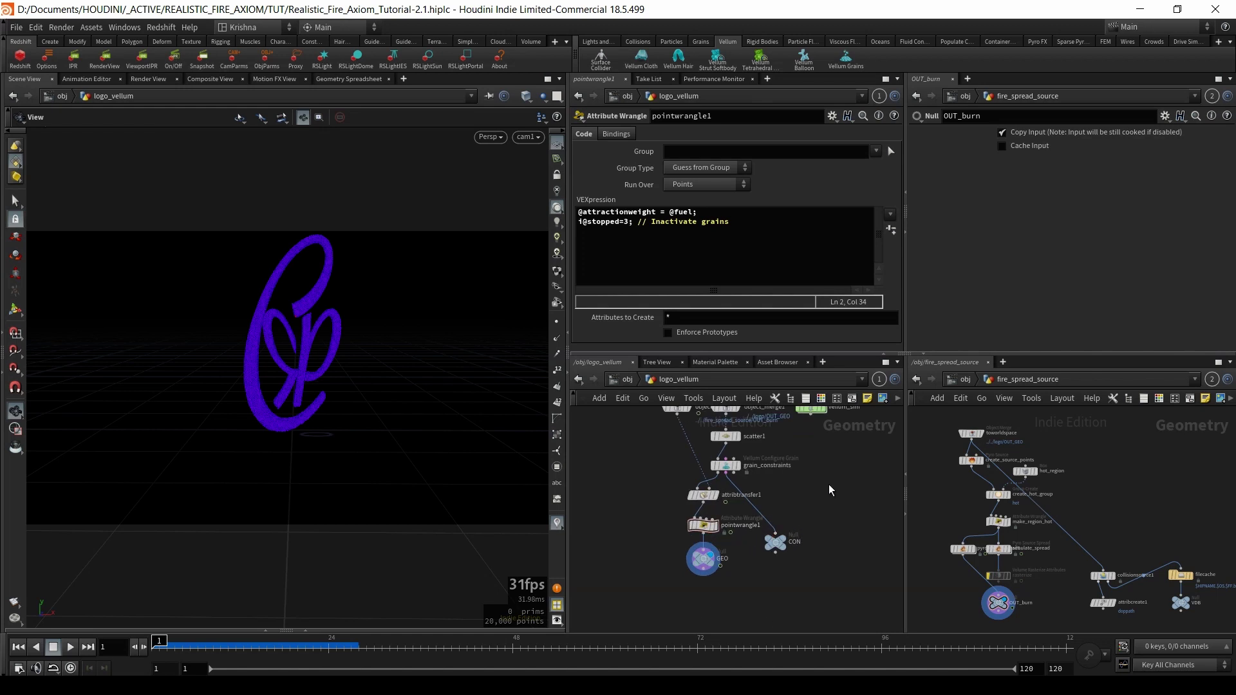
double_click(813, 420)
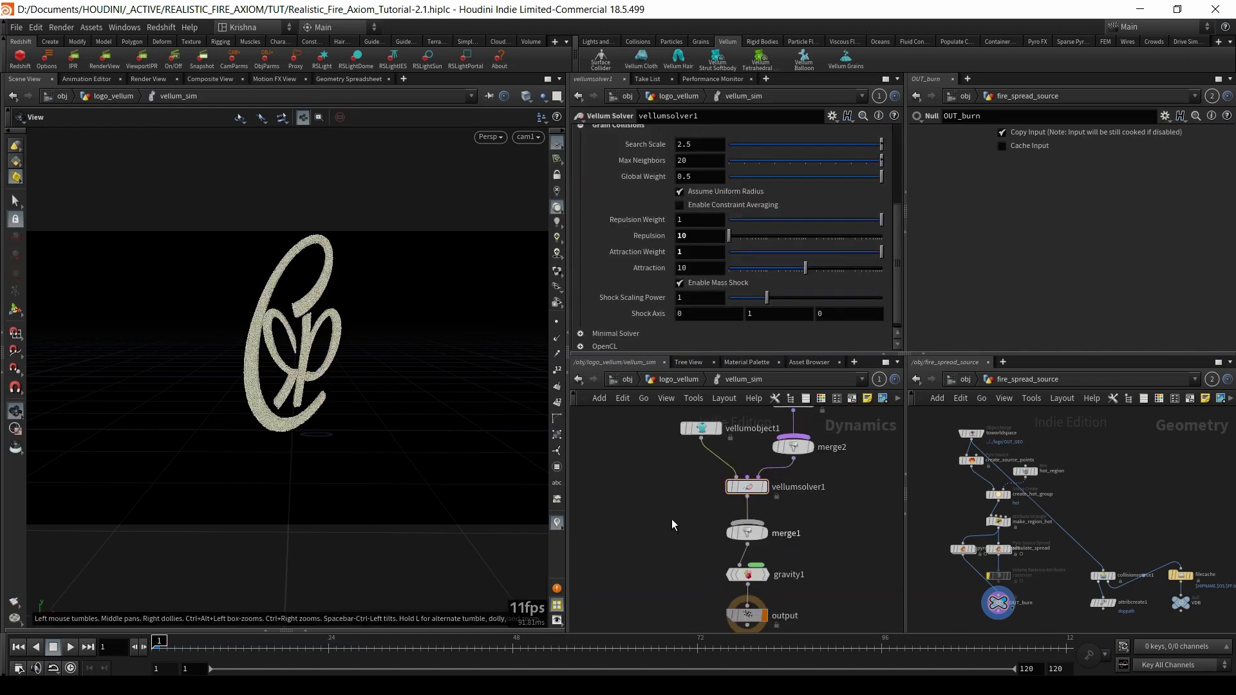
click(71, 648)
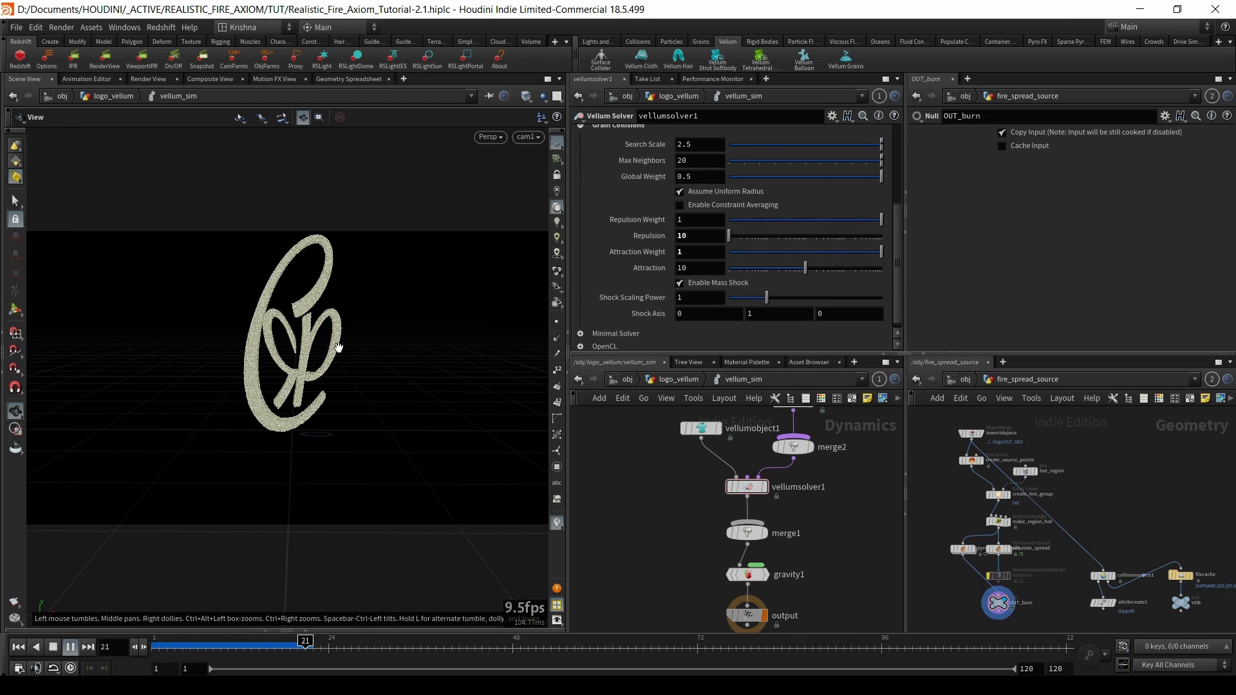
click(18, 647)
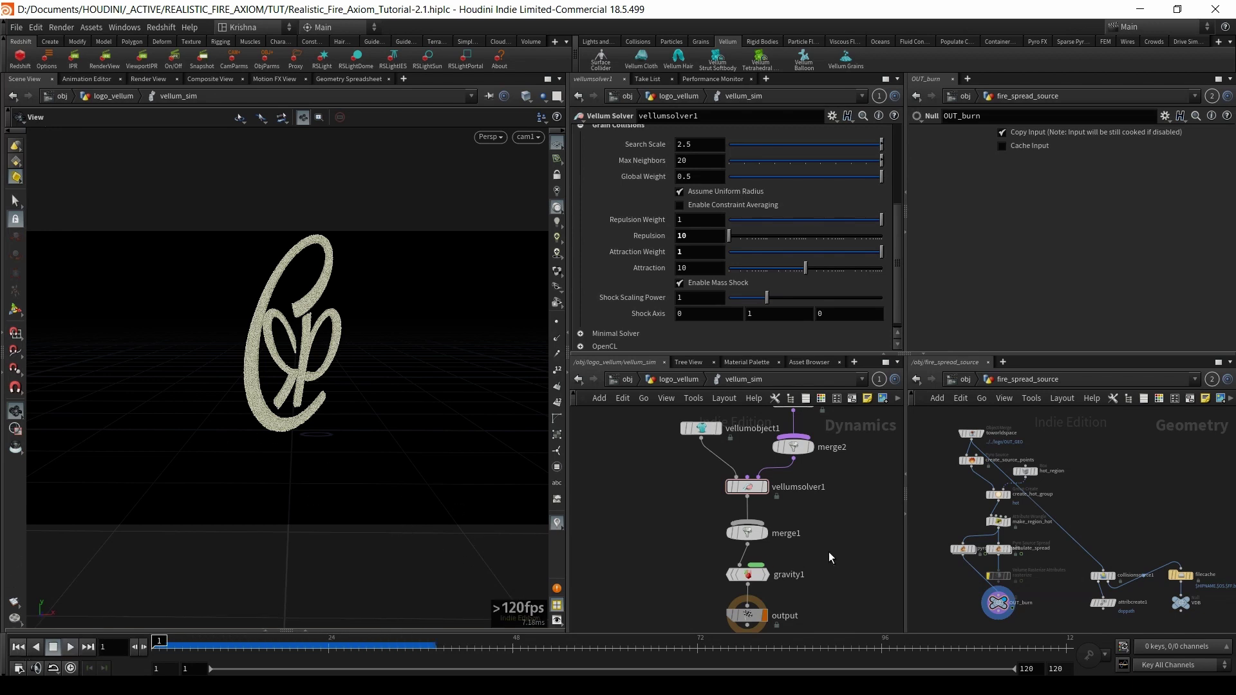
- Open the logo_vellum network and comment out the i@stopped=3 line in pointwrangle1 with "//"
click(962, 381)
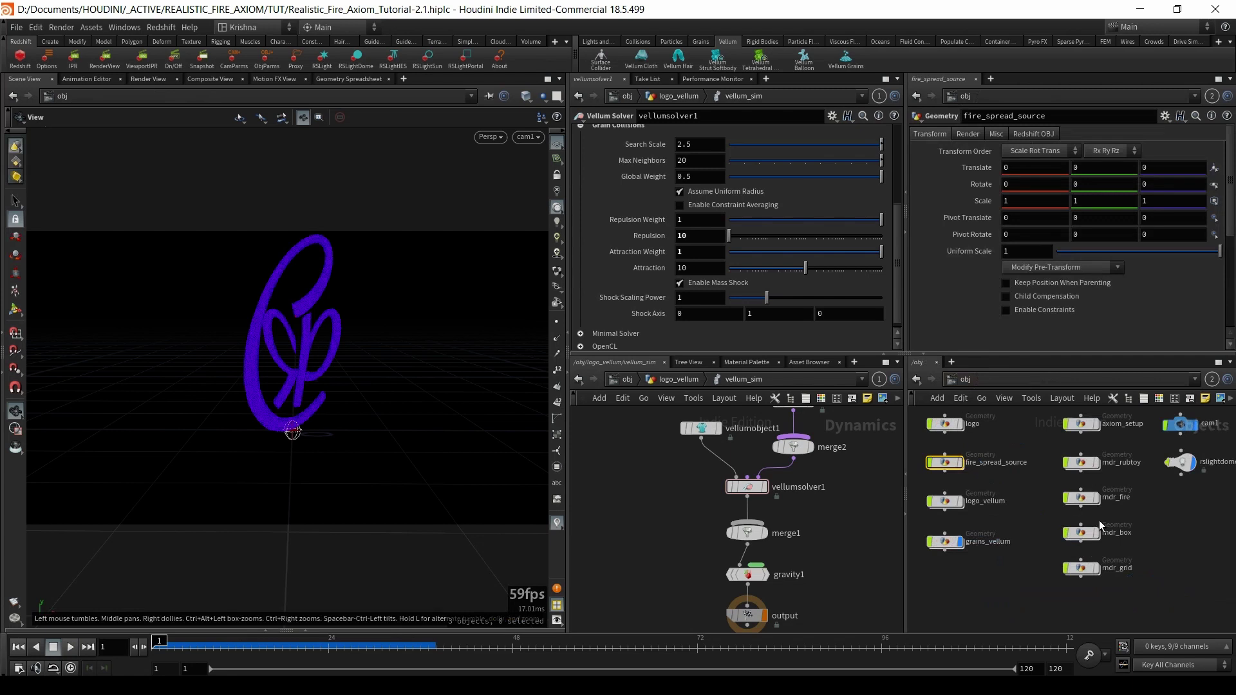
middle_drag(1021, 481, 1052, 497)
scroll(998, 553, up, 2)
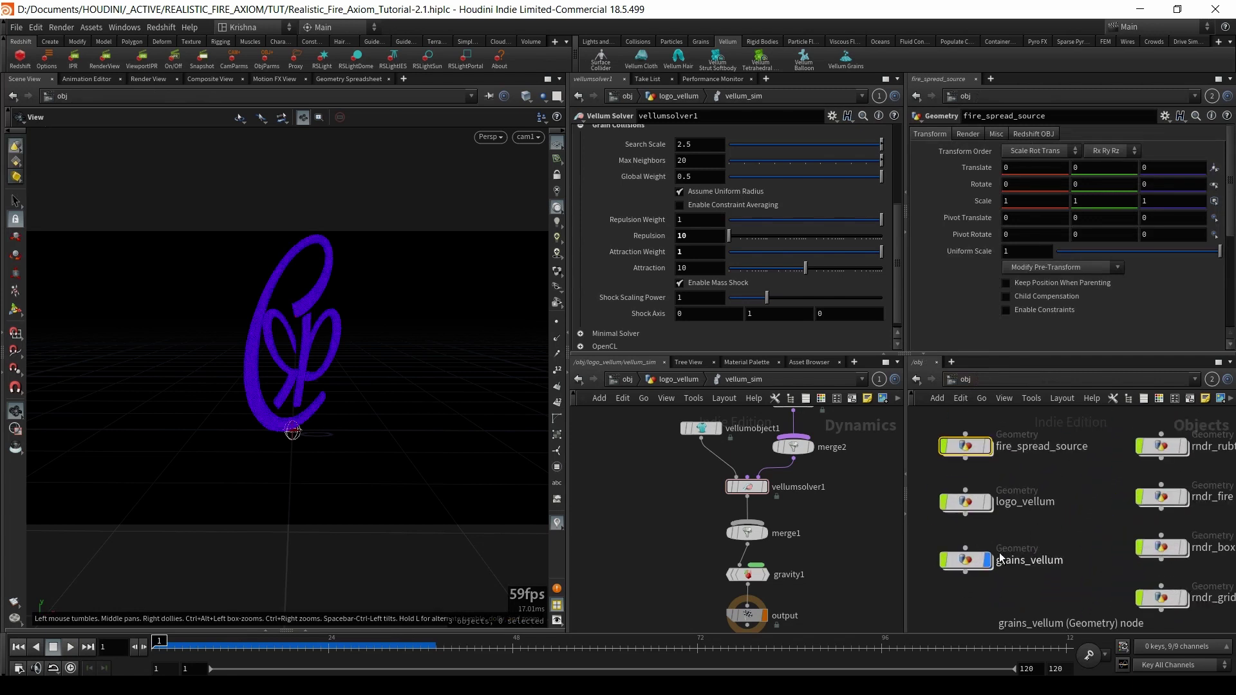
double_click(969, 509)
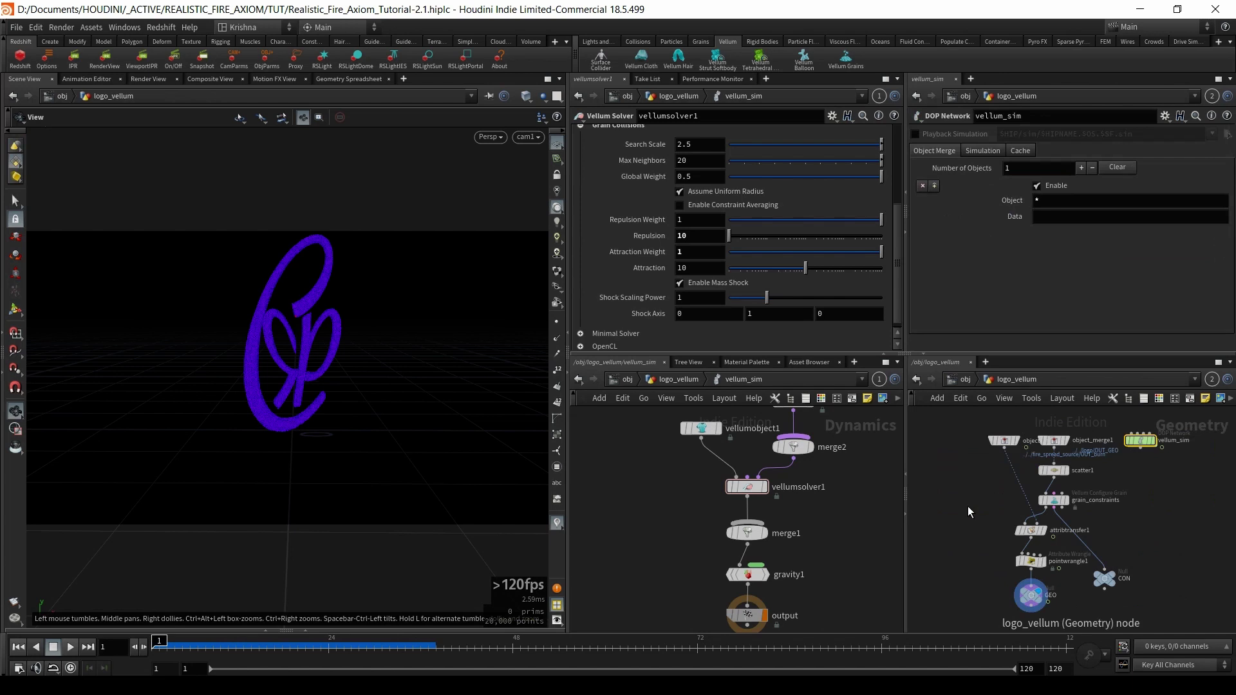
click(1028, 563)
click(916, 223)
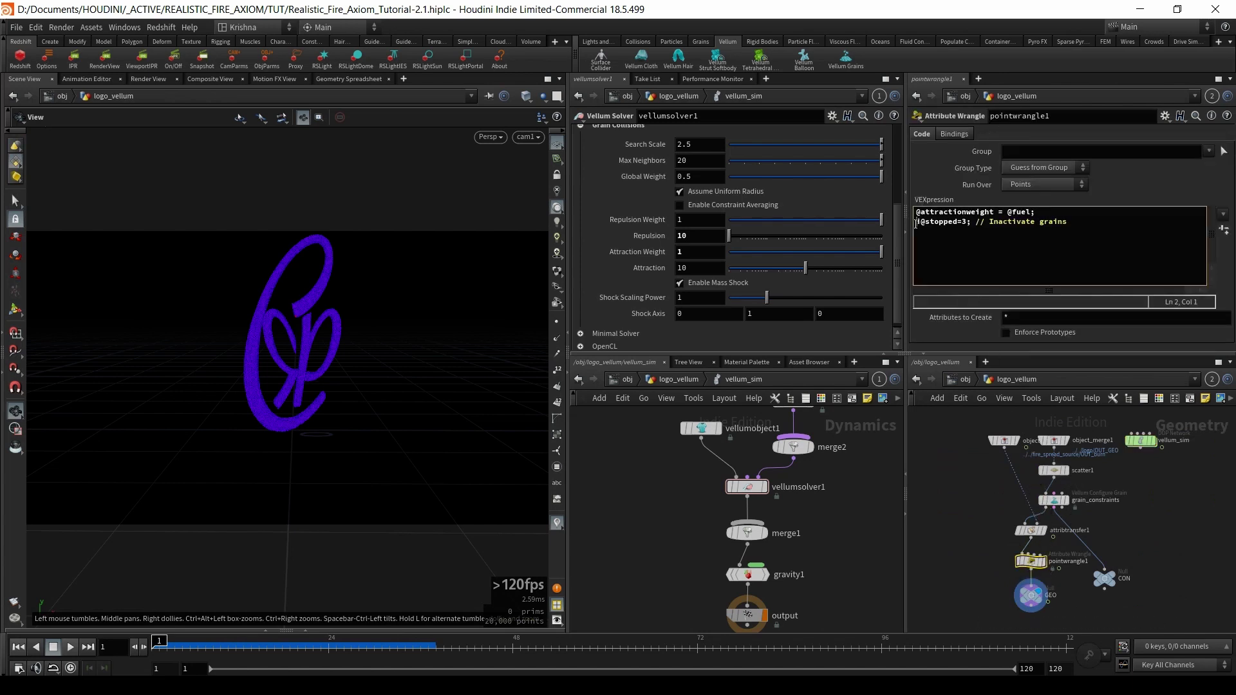
text(//)
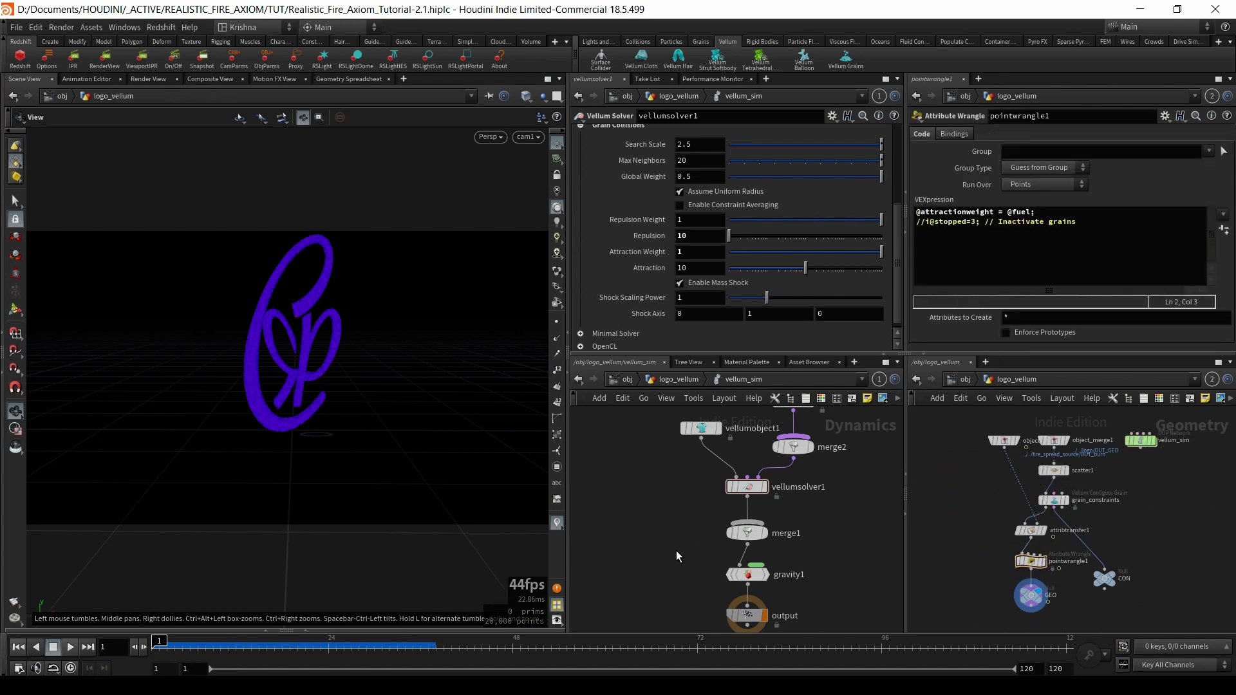
- Show the vellum_sim result, play the simulation to check how the active grains move, and return to the first frame
drag(714, 575, 731, 579)
click(70, 647)
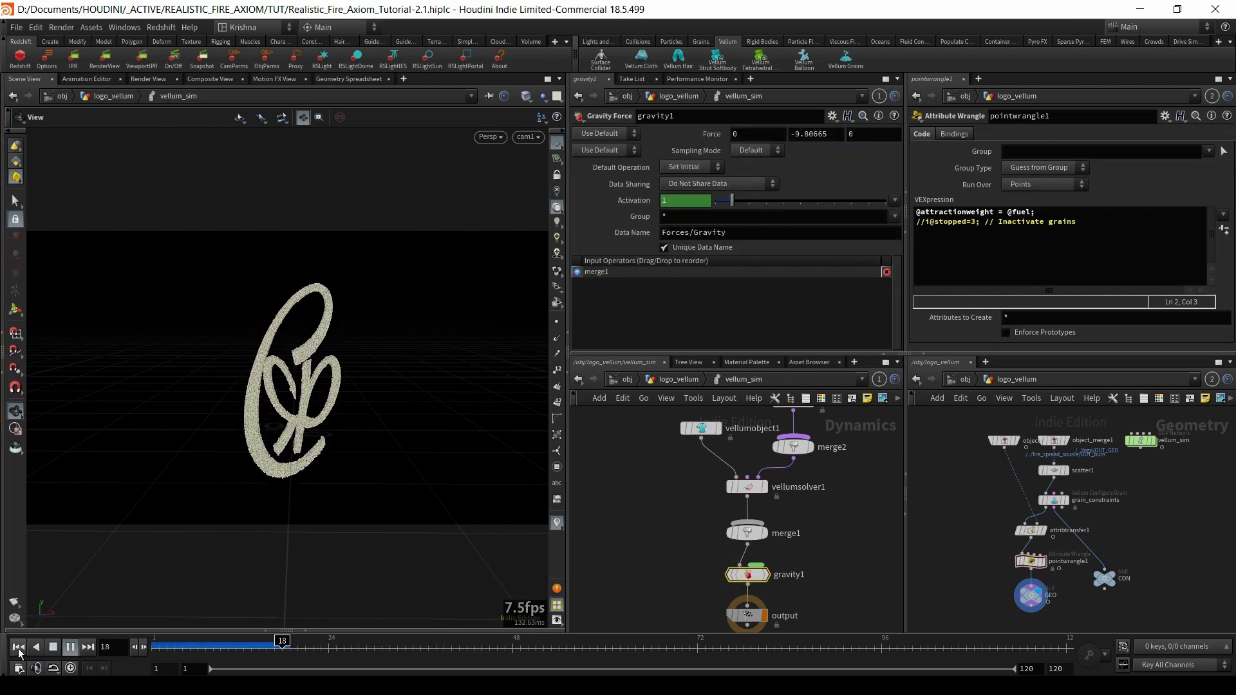
key(ctrl+Up)
- Remove the leading "//" from the i@stopped=3 line in pointwrangle1 to reactivate it
click(928, 222)
text(i)
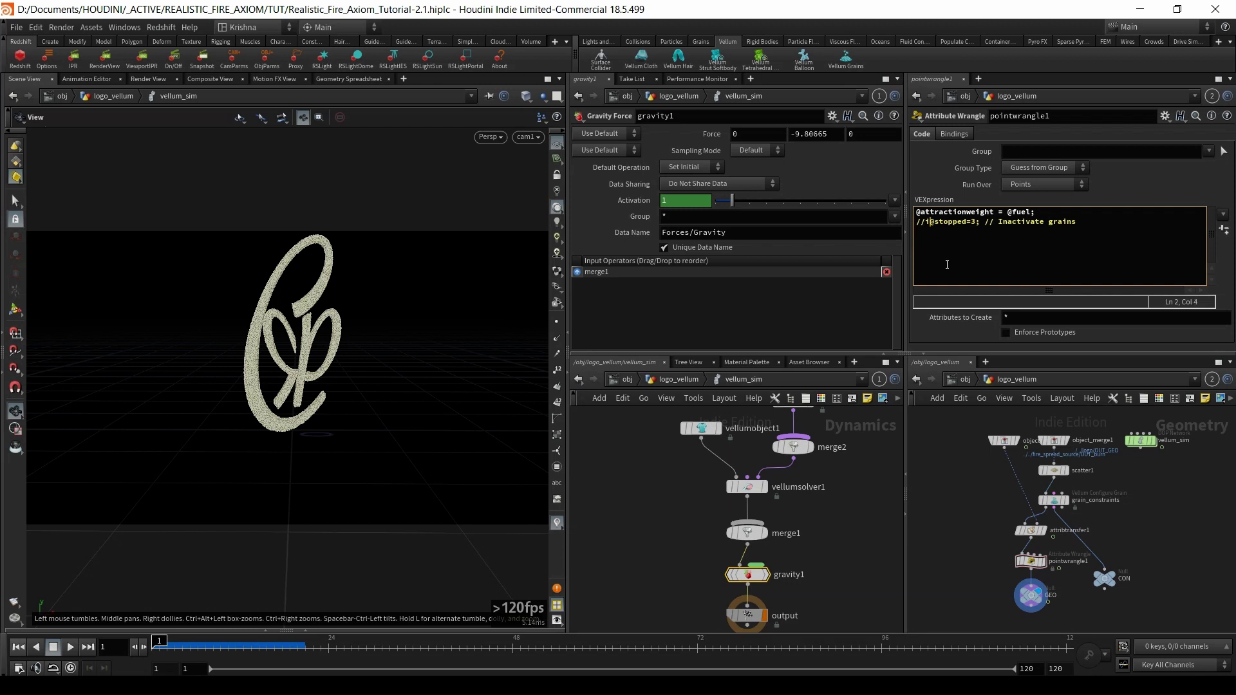
key(BackSpace)
key(BackSpace)
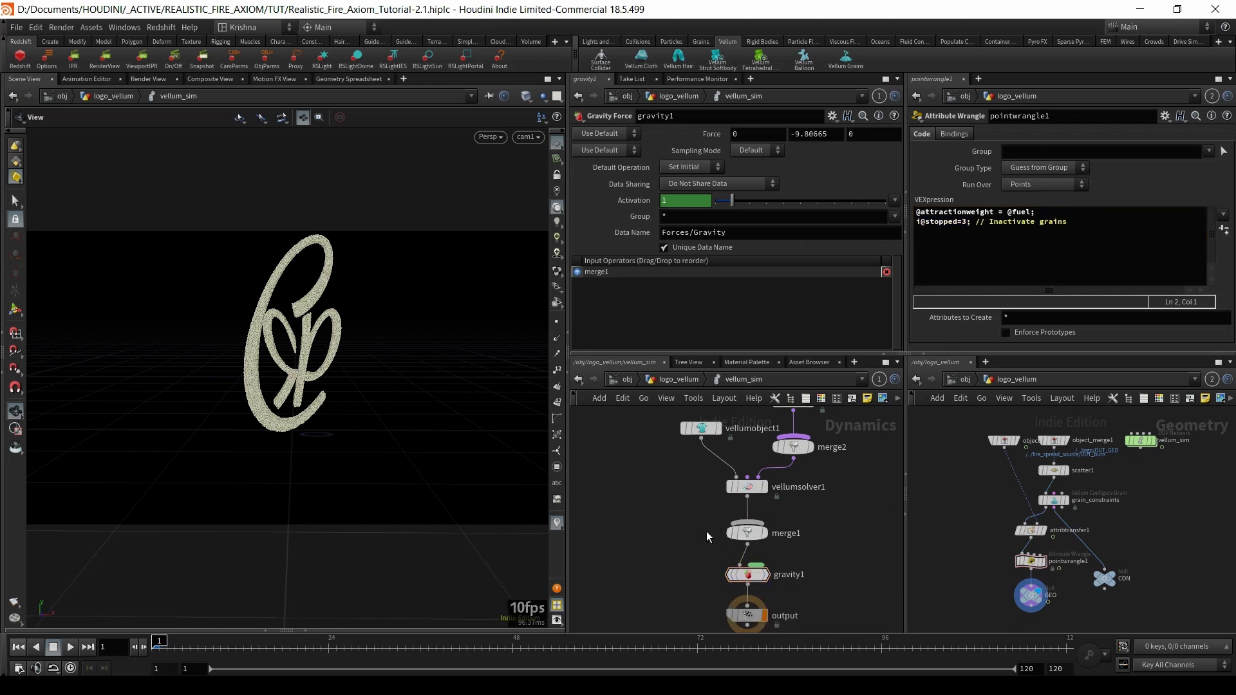
- Add a SOP Solver node beside merge2 in the vellum_sim network
click(747, 487)
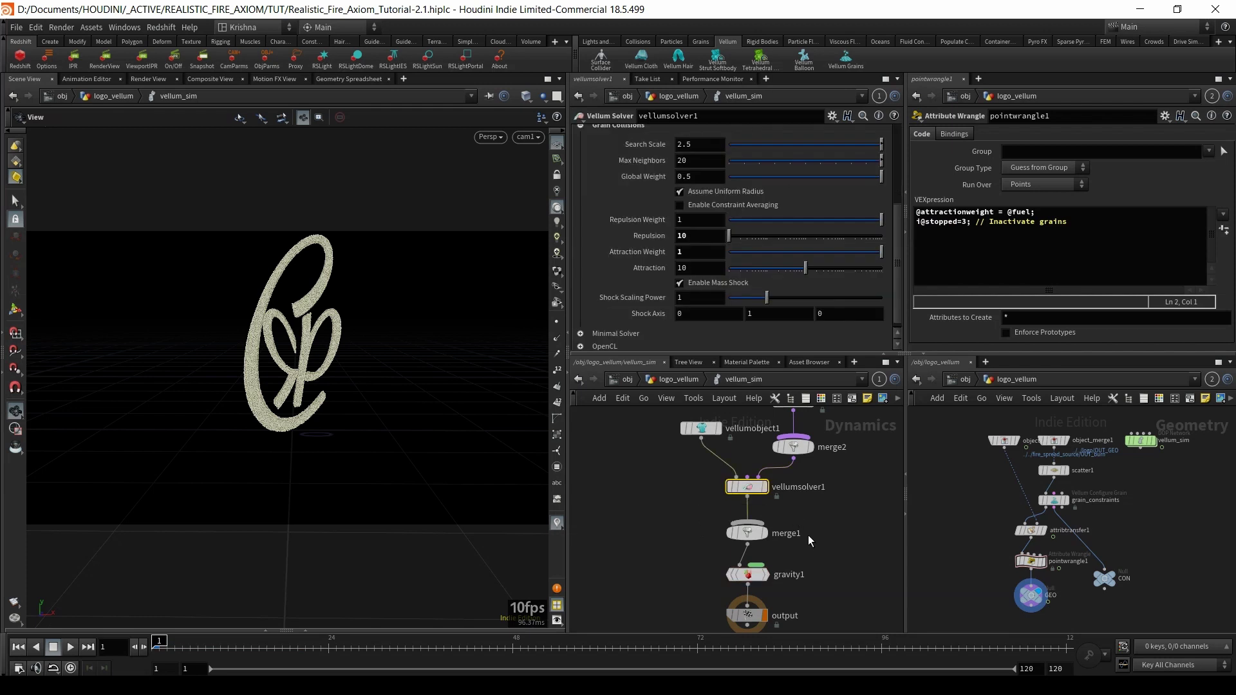
scroll(810, 537, down, 2)
scroll(805, 535, right, 3)
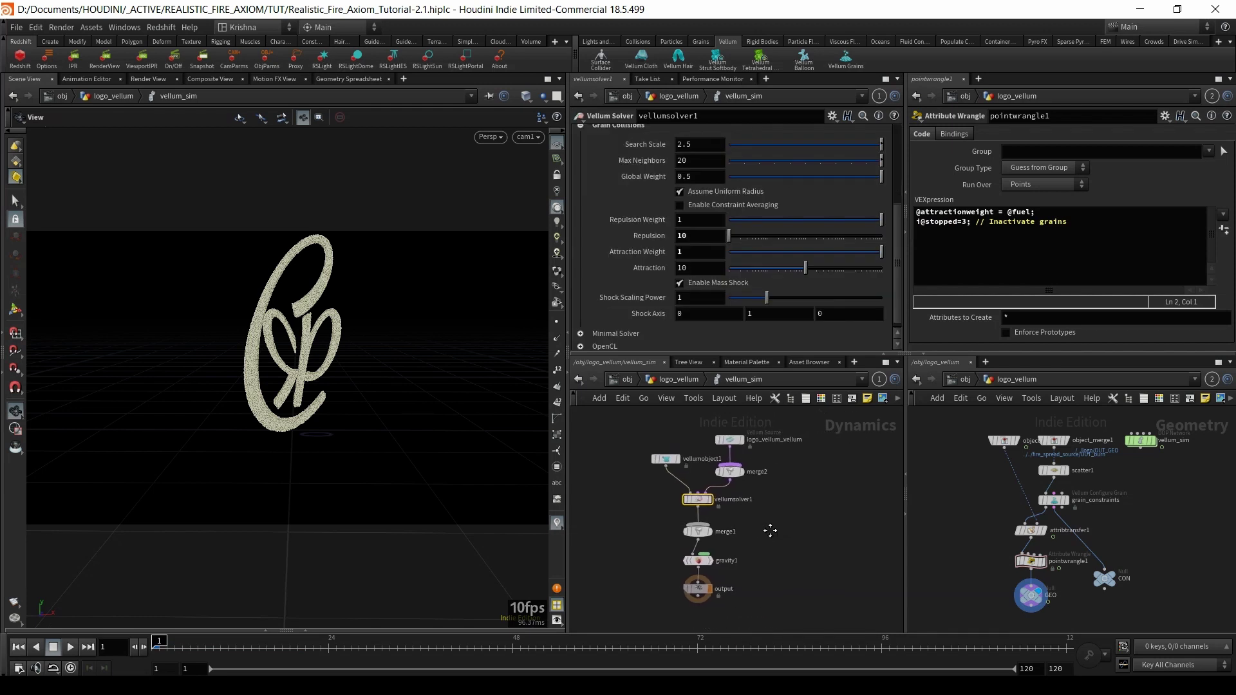
scroll(760, 487, up, 2)
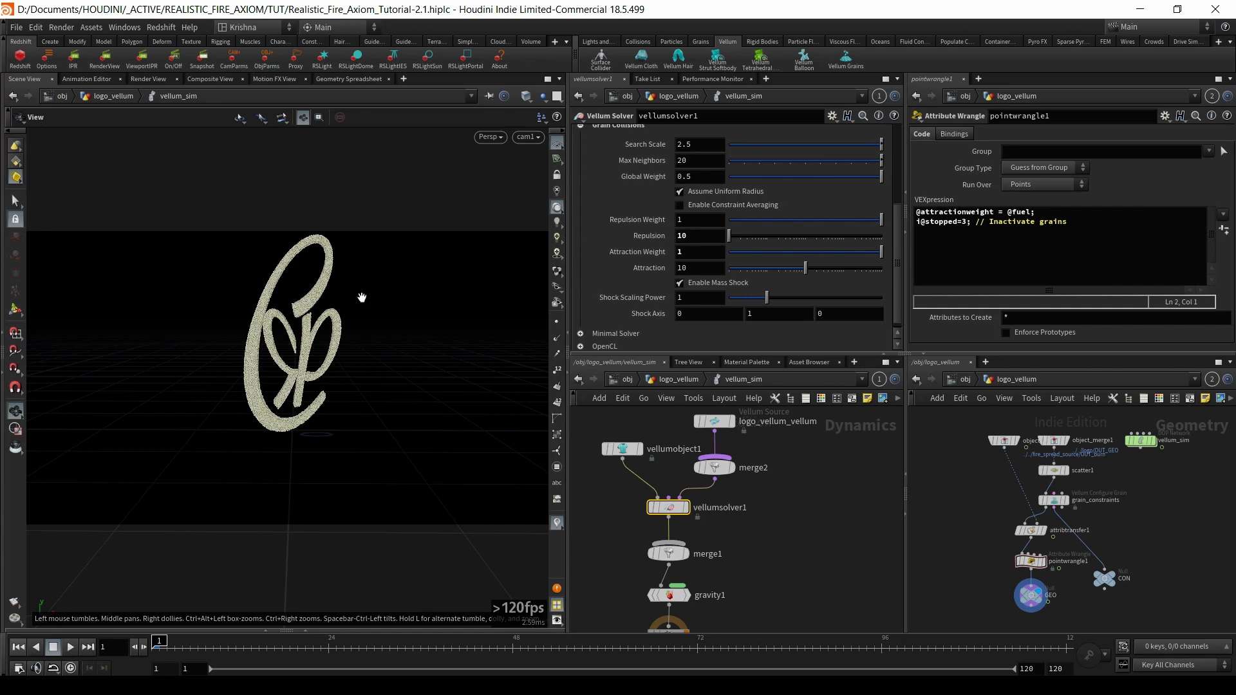
click(812, 473)
key(Tab)
text(sop so)
key(Return)
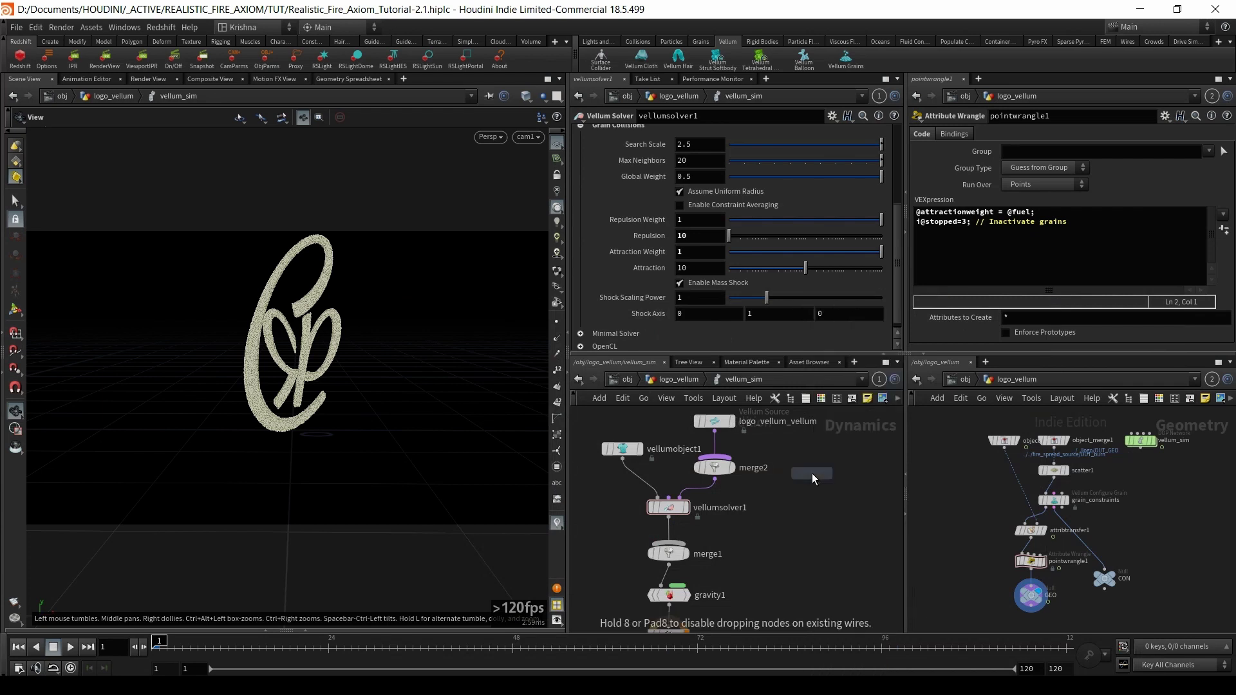
click(841, 473)
drag(841, 473, 804, 469)
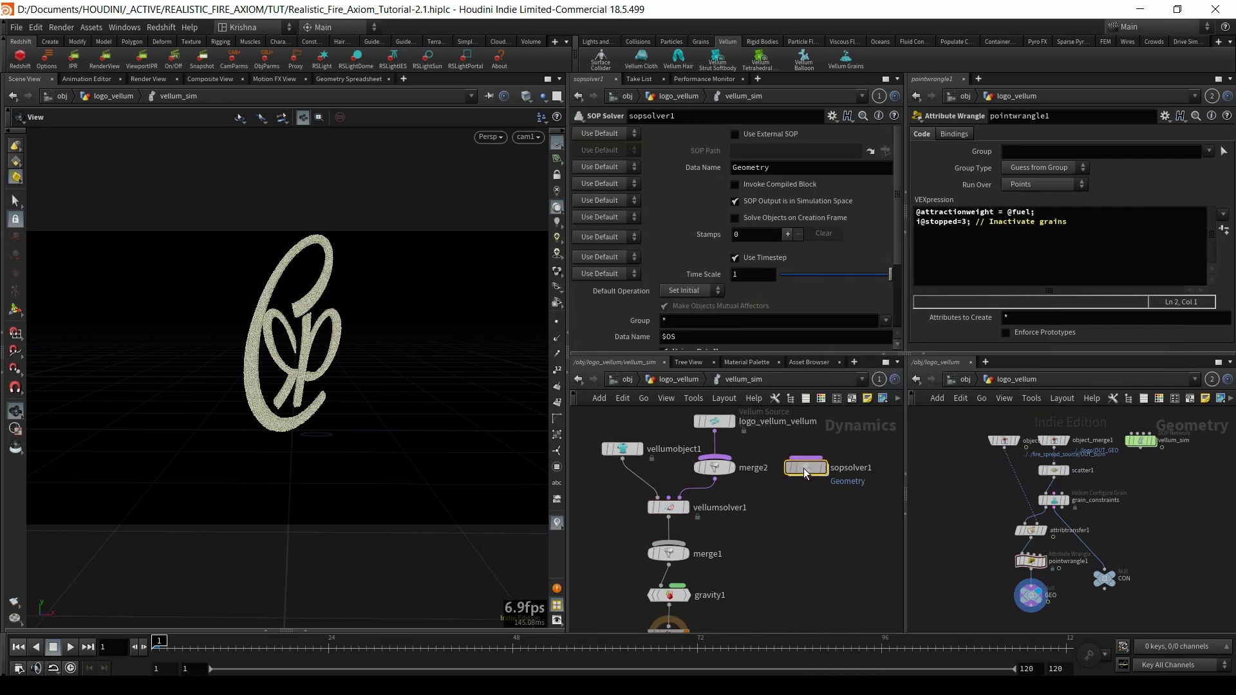
- Go inside sopsolver1 and add an Object Merge node below the imported DOP geometry nodes
double_click(804, 468)
middle_drag(702, 590, 732, 528)
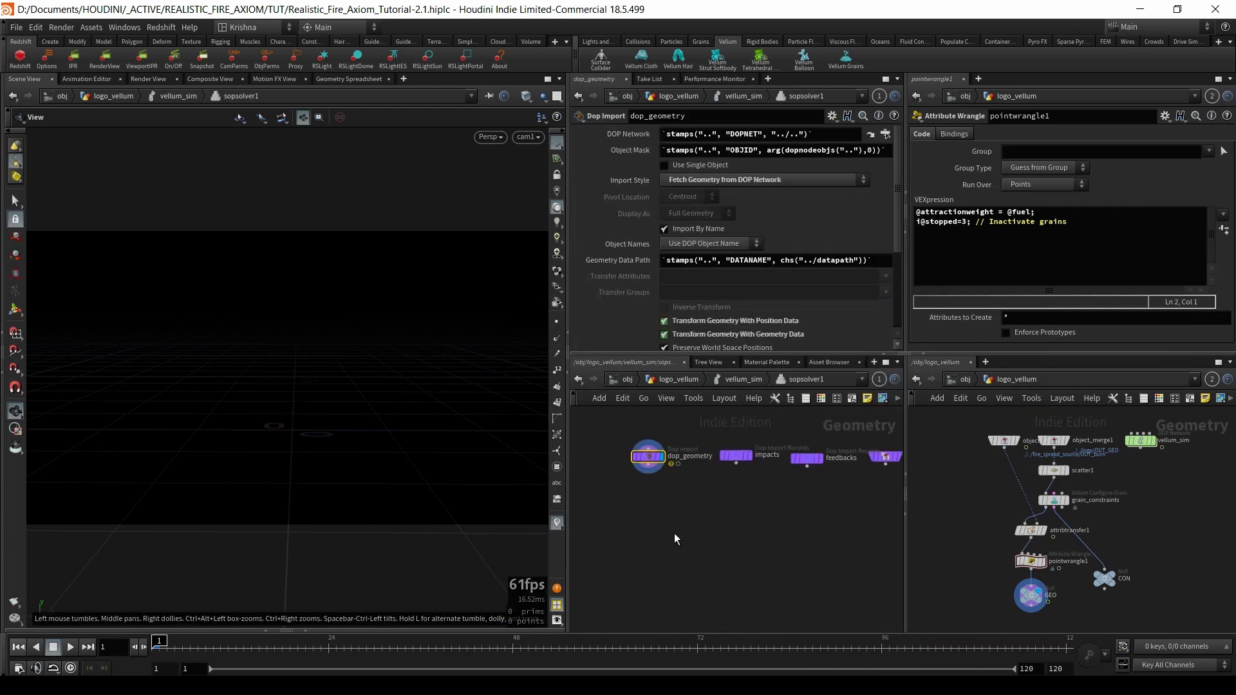
key(Tab)
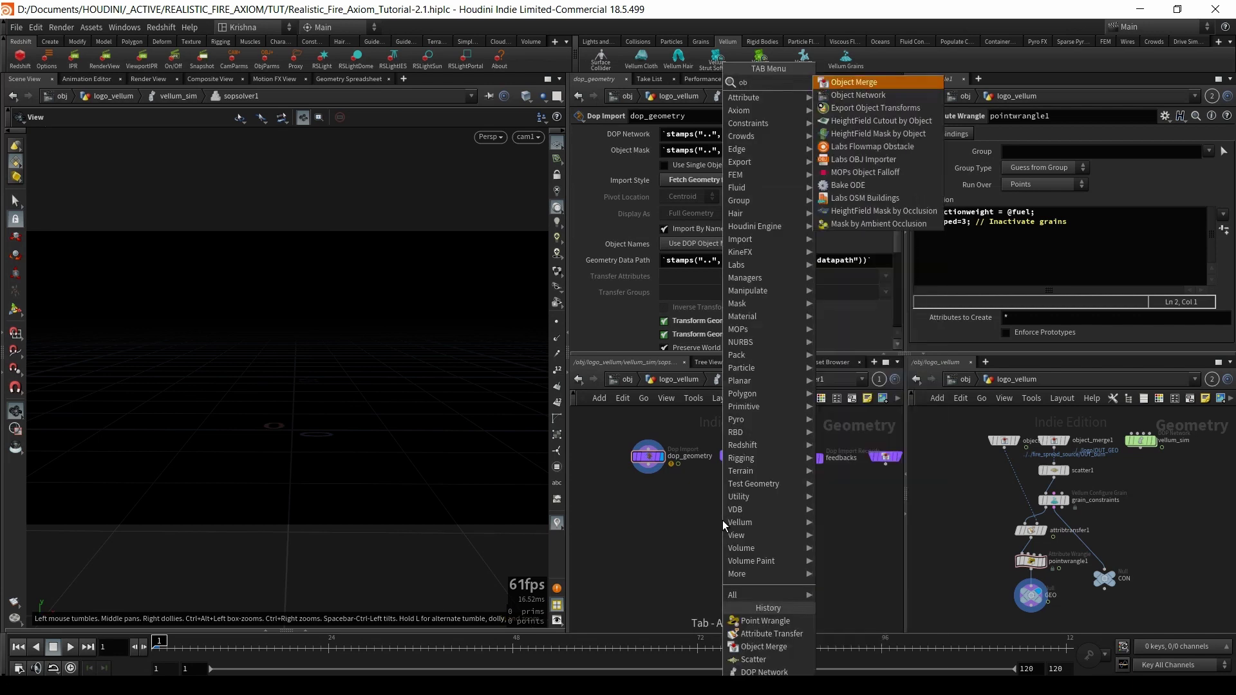
key(Return)
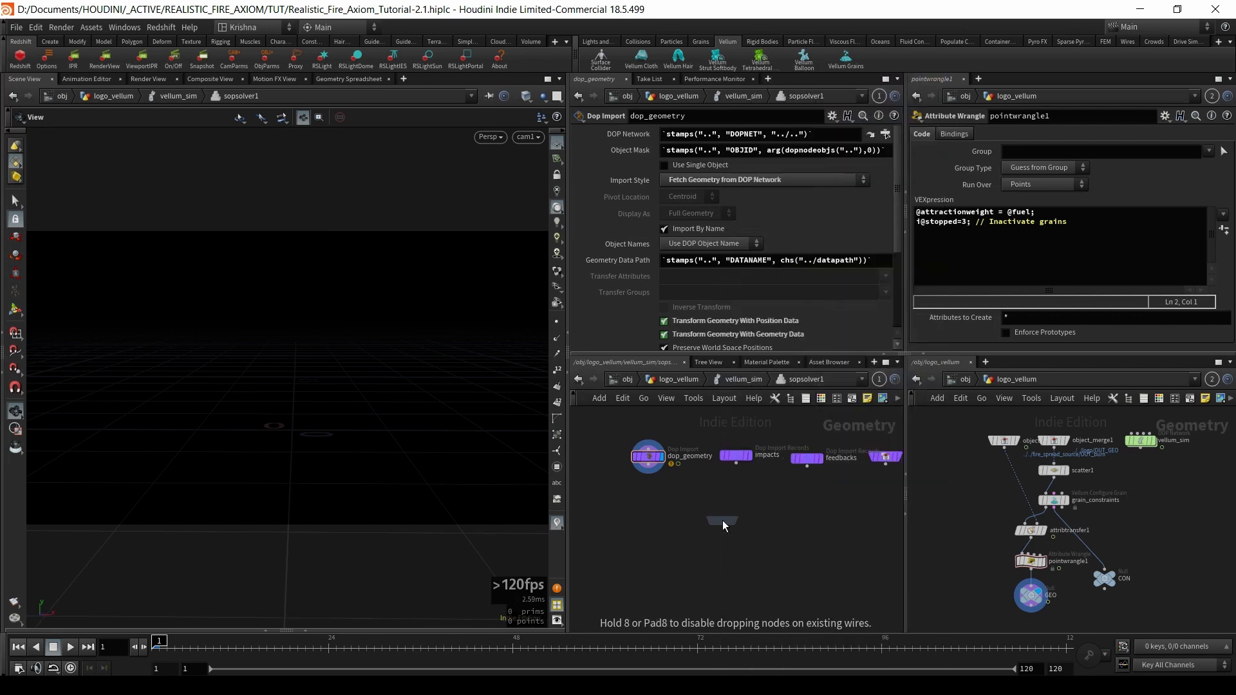
click(722, 520)
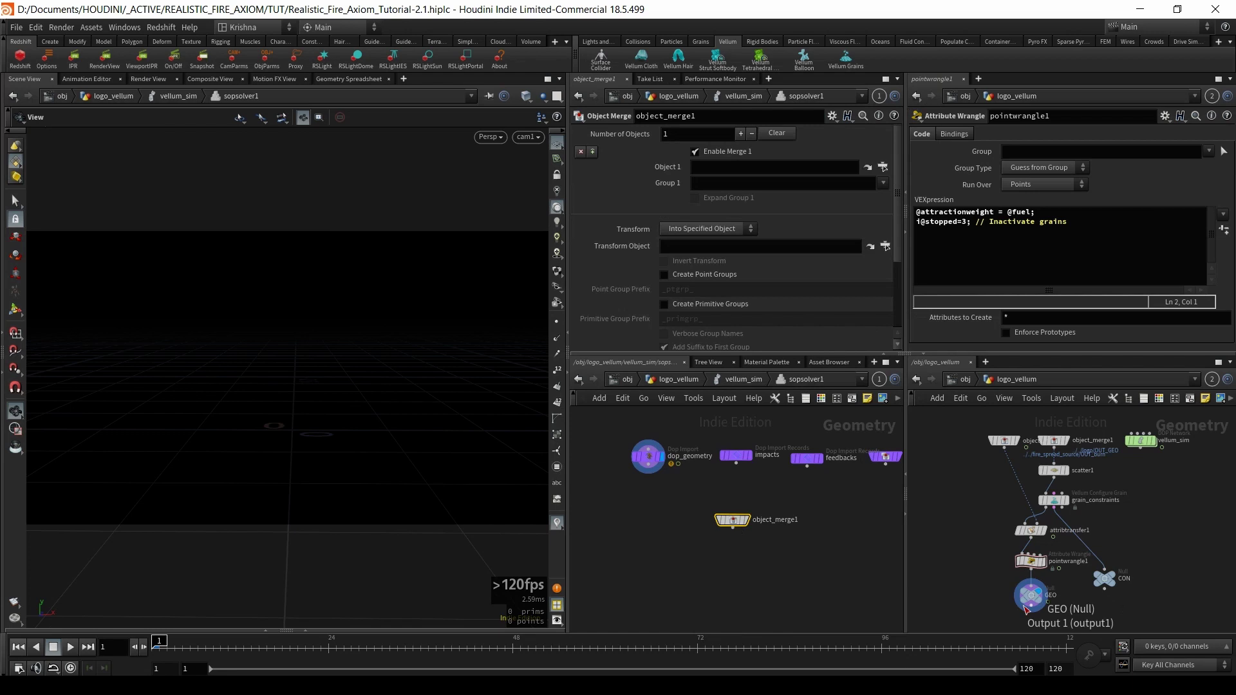
- Reference OUT_burn from fire_spread_source as Object 1 of object_merge1 and set its Transform to Into This Object
click(967, 384)
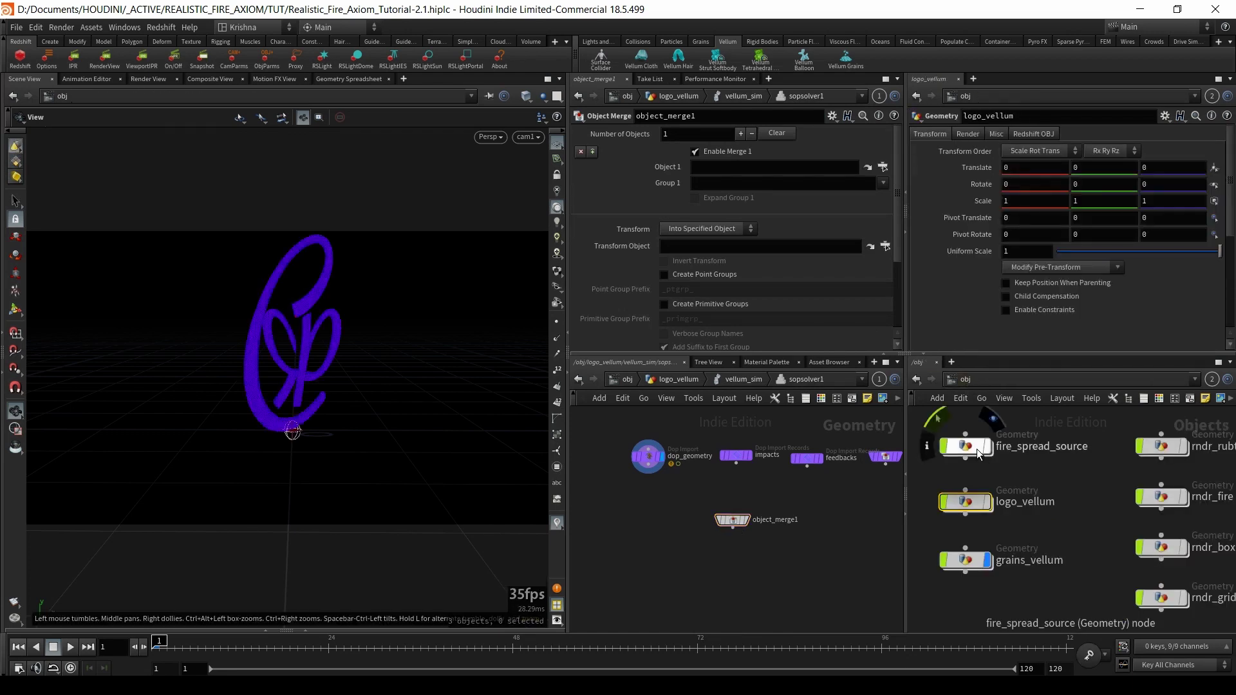
double_click(975, 448)
scroll(1024, 612, up, 3)
drag(991, 608, 684, 257)
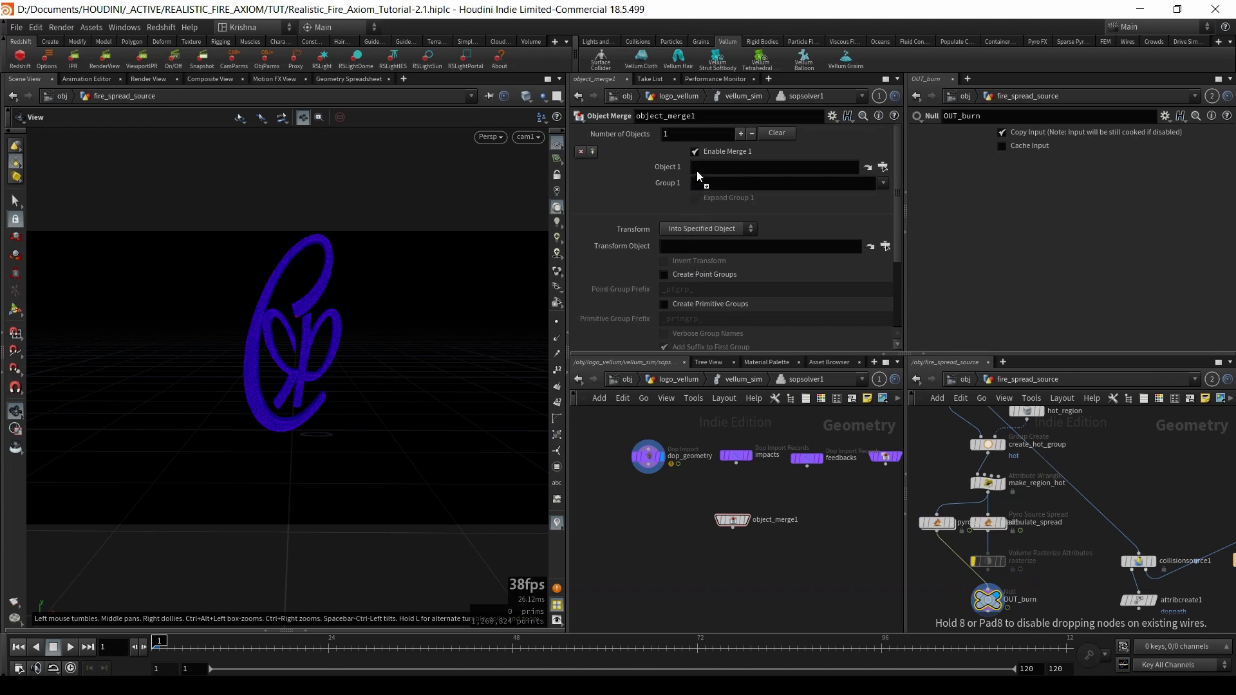
drag(697, 172, 698, 170)
click(709, 228)
click(710, 252)
- Add an Attribute Transfer node, wire dop_geometry and object_merge1 into its first and second inputs, and display it
mouse_move(691, 560)
mouse_down()
mouse_move(748, 498)
mouse_move(761, 539)
mouse_up()
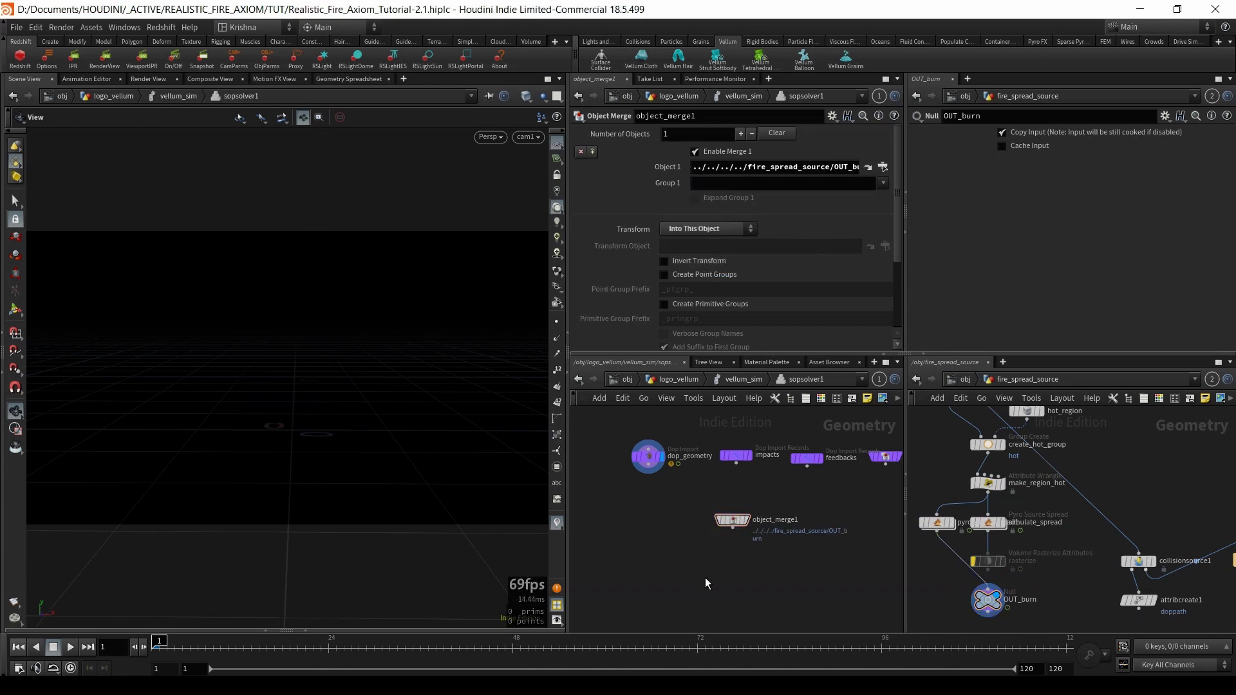
key(Tab)
text(at)
key(Return)
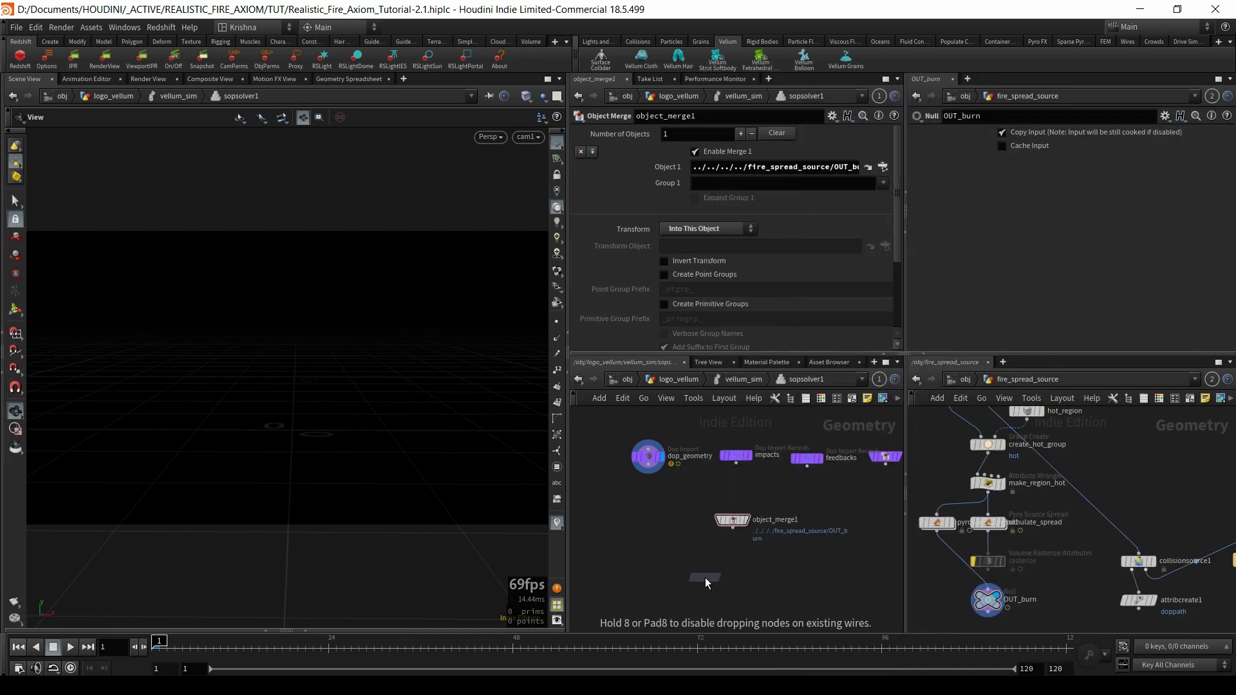
click(700, 580)
click(694, 572)
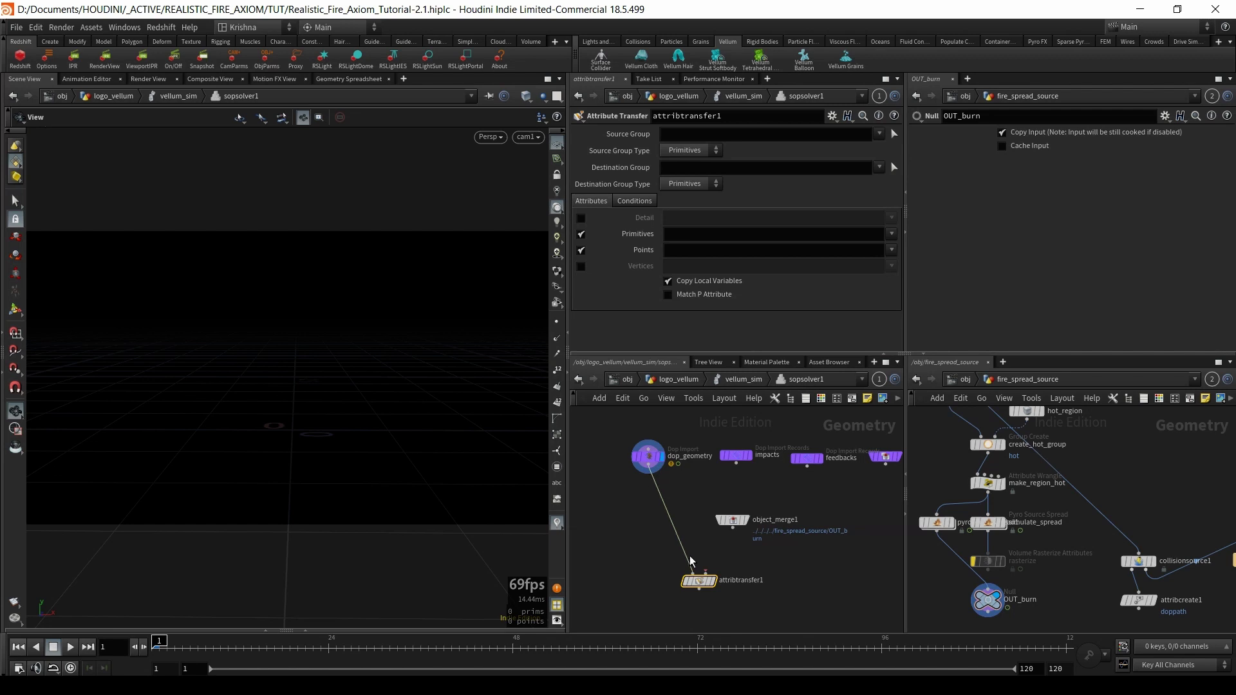
click(707, 572)
click(732, 528)
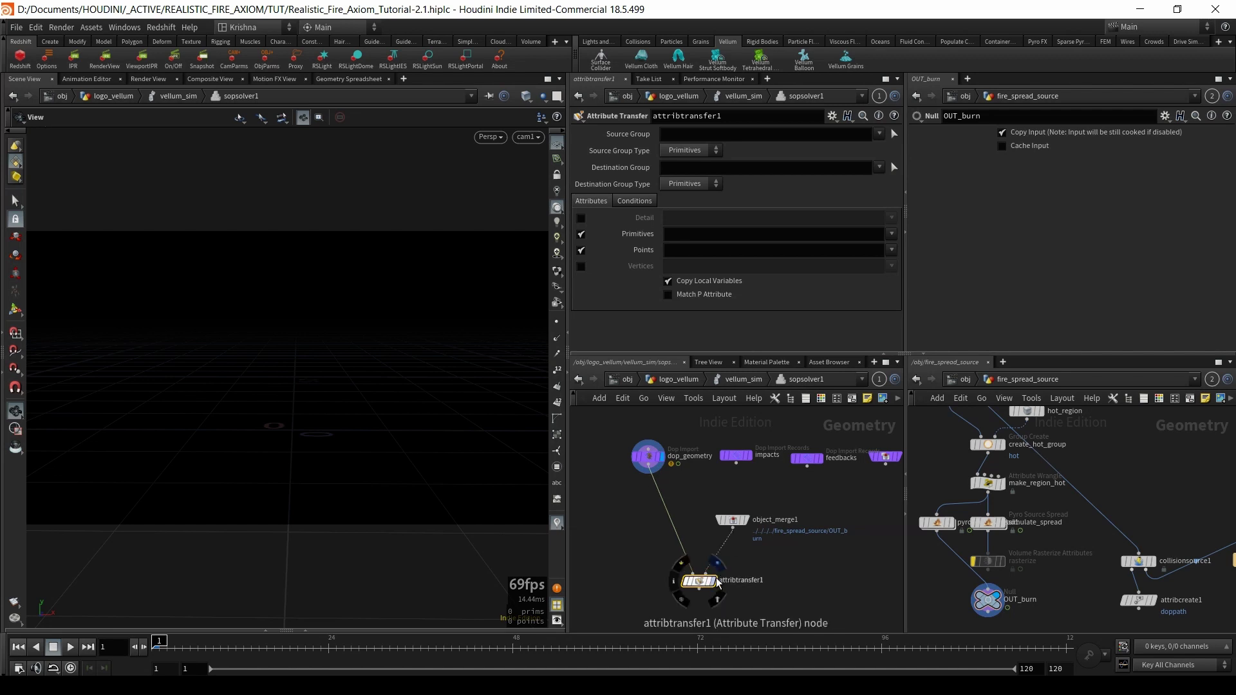
click(712, 581)
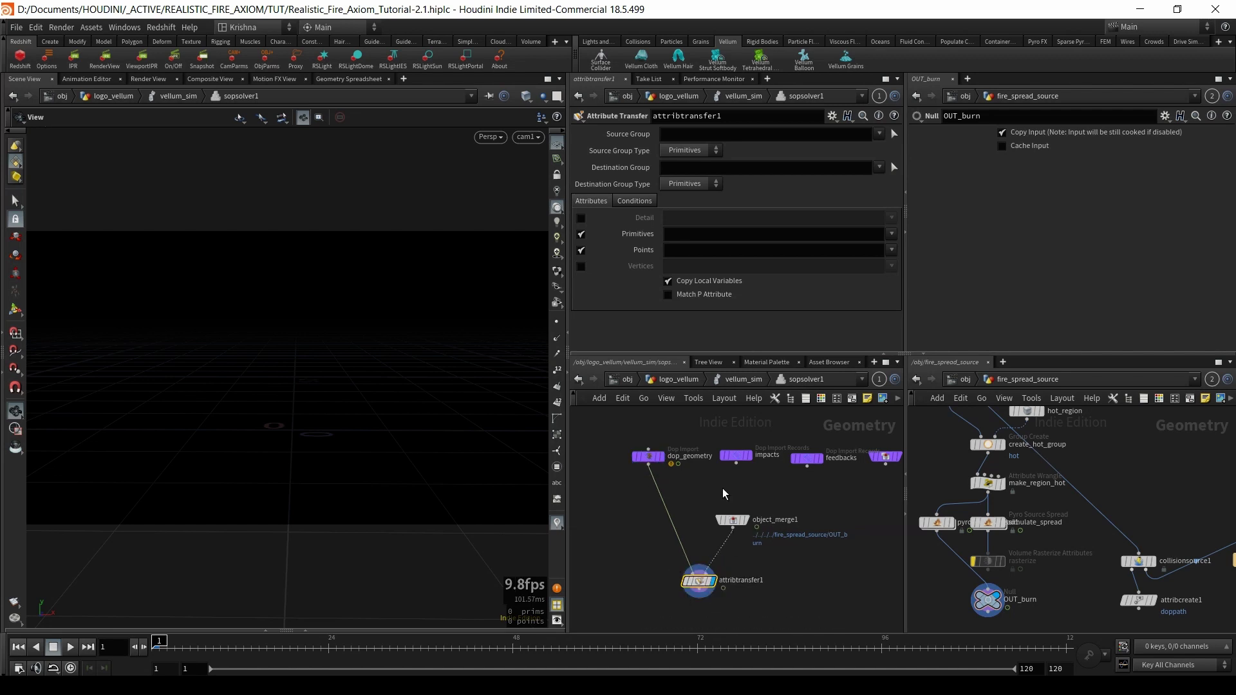
- Set the point attributes transferred by attribtransfer1 to temperature only
click(891, 252)
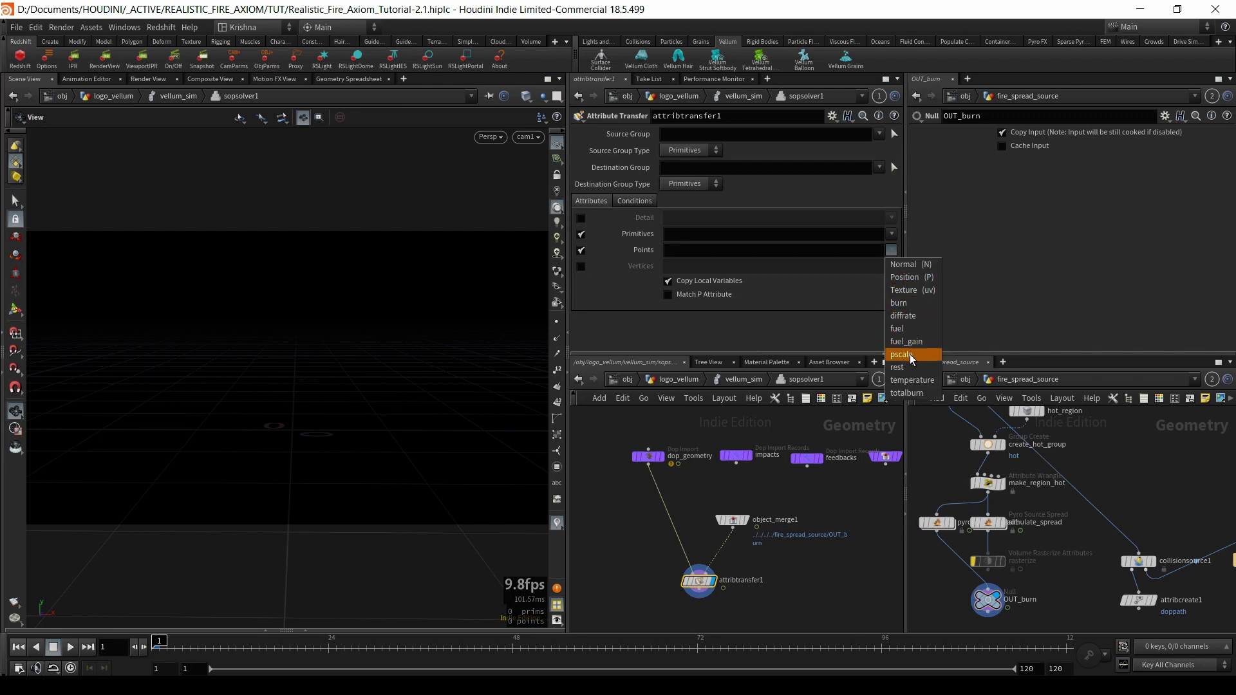
click(908, 393)
click(891, 250)
click(908, 381)
click(891, 250)
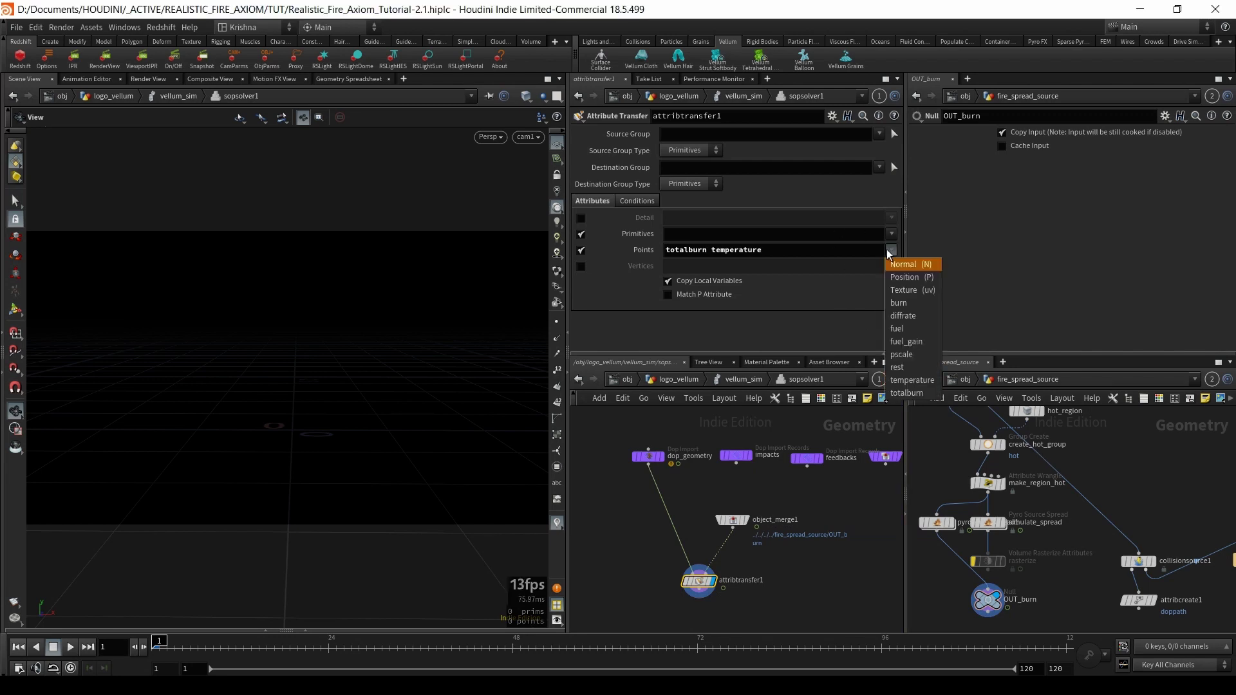
click(909, 381)
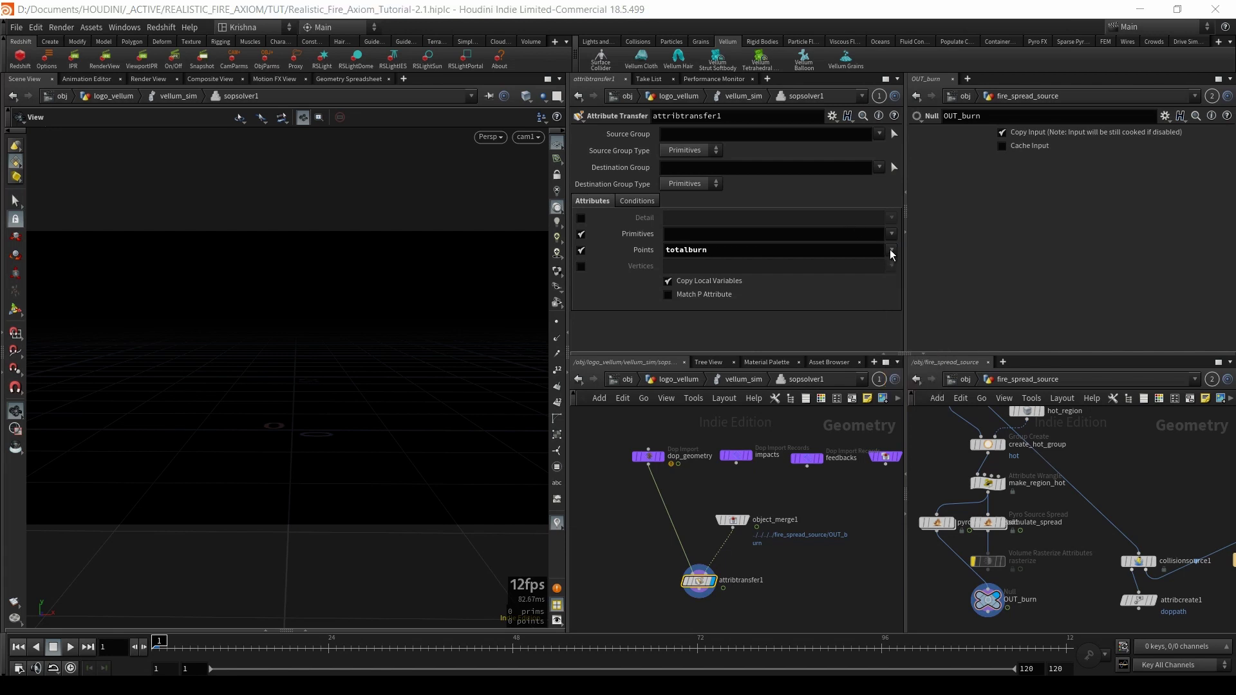
click(839, 250)
text(temperature)
key(Return)
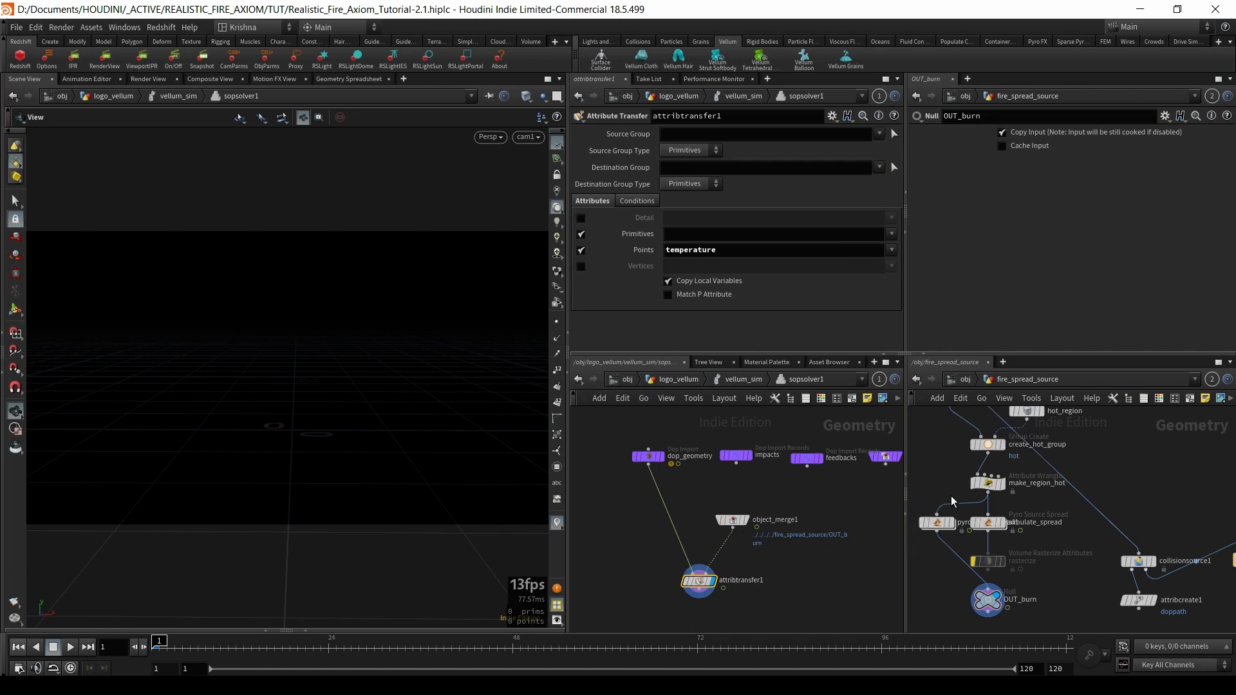
- Open logo_vellum's vellum_sim network alongside the SOP solver, examine the logo_vellum_vellum source settings, and select object_merge1 and attribtransfer1
click(964, 380)
click(968, 502)
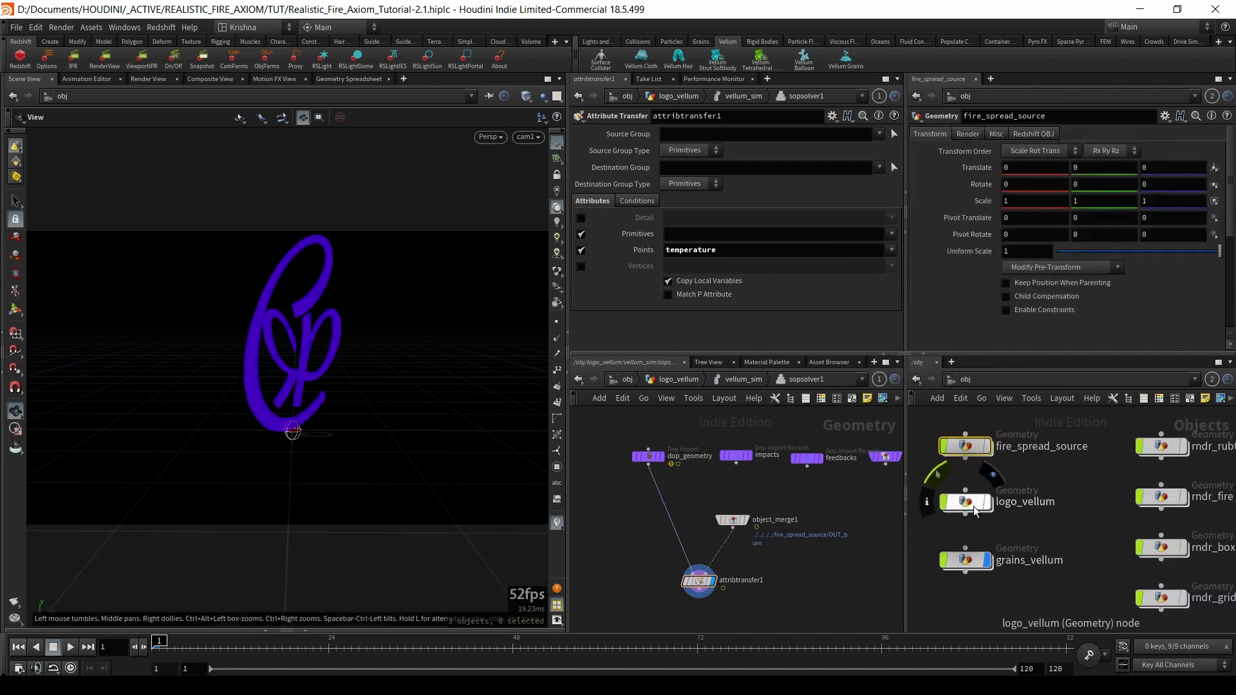
double_click(967, 503)
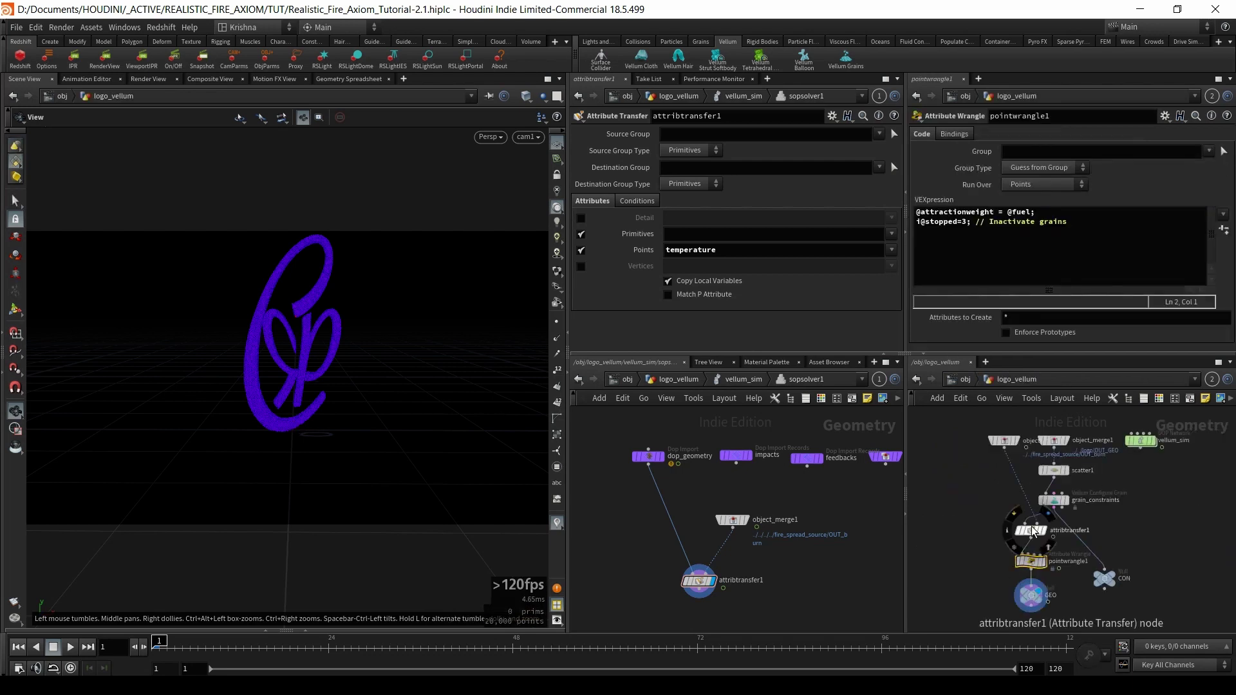
double_click(1141, 441)
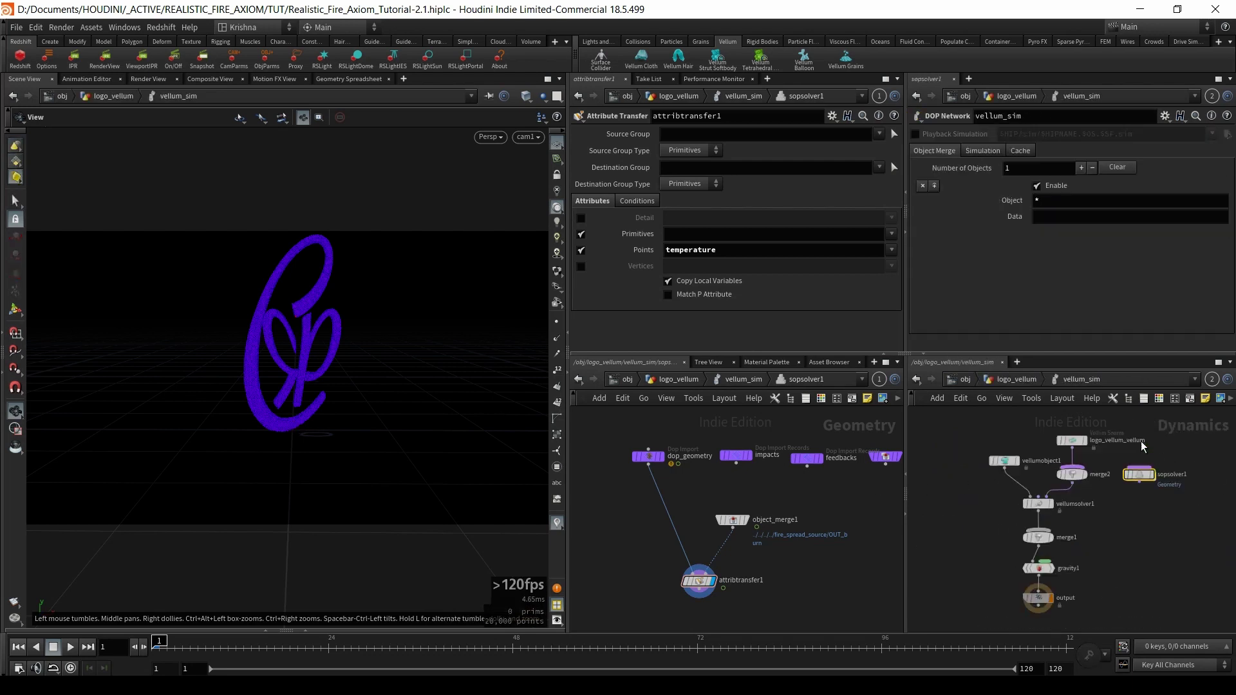
scroll(1062, 459, up, 4)
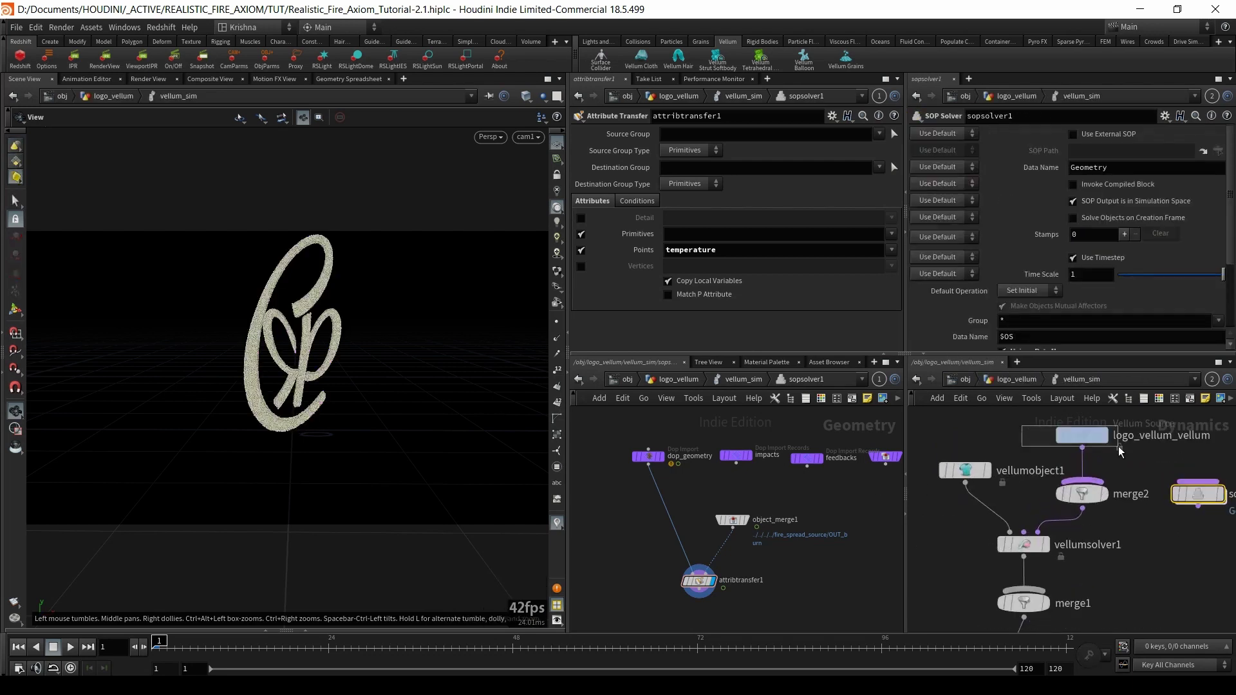
click(1085, 436)
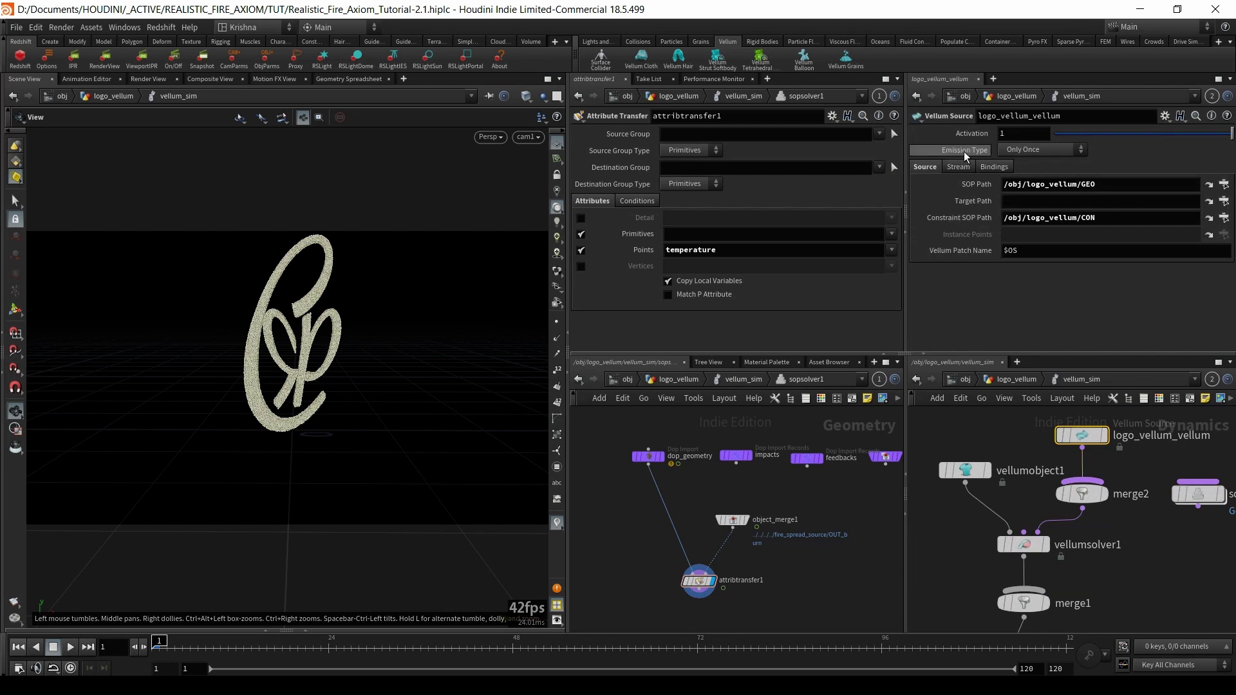
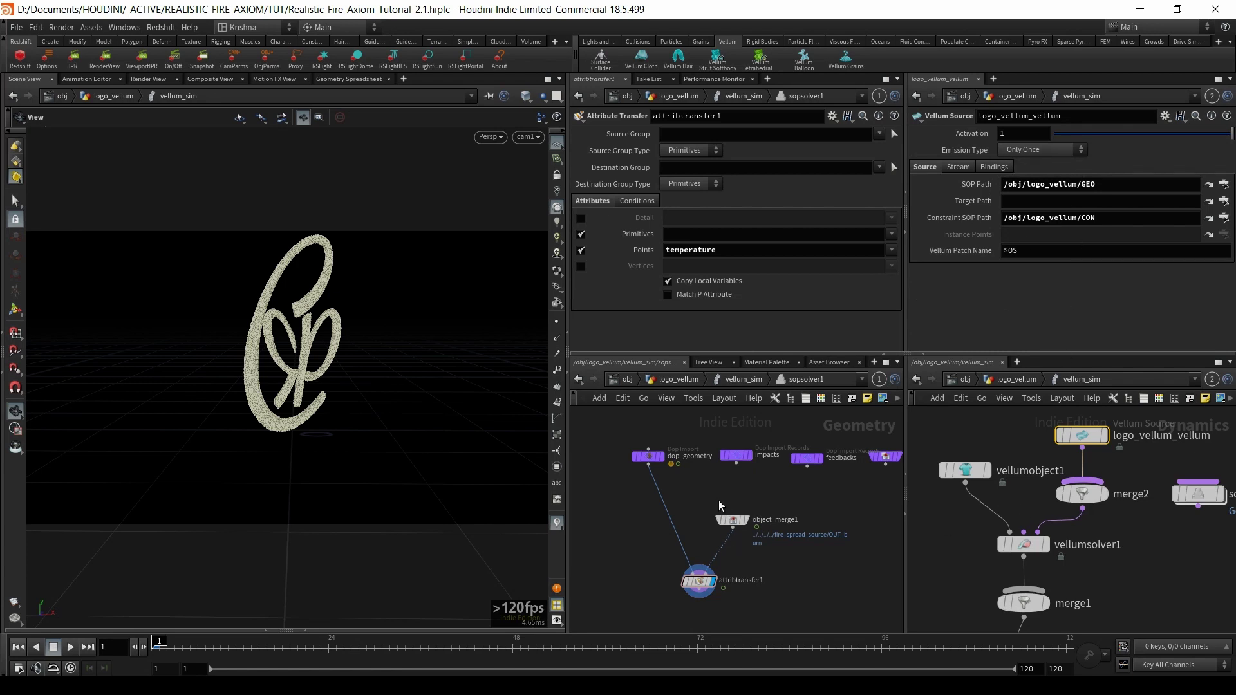
drag(667, 499, 736, 586)
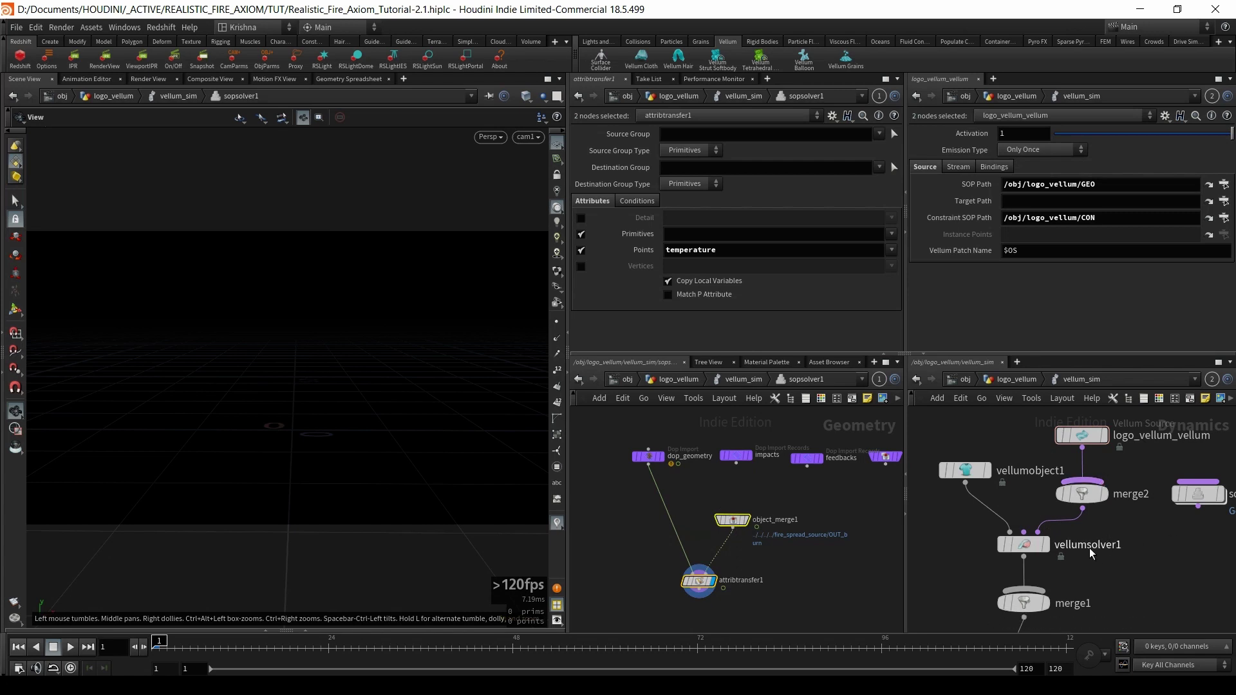
- Open the logo_vellum network alongside the SOP solver and examine the pointwrangle1 code that inactivates the grains
click(1014, 380)
click(1032, 561)
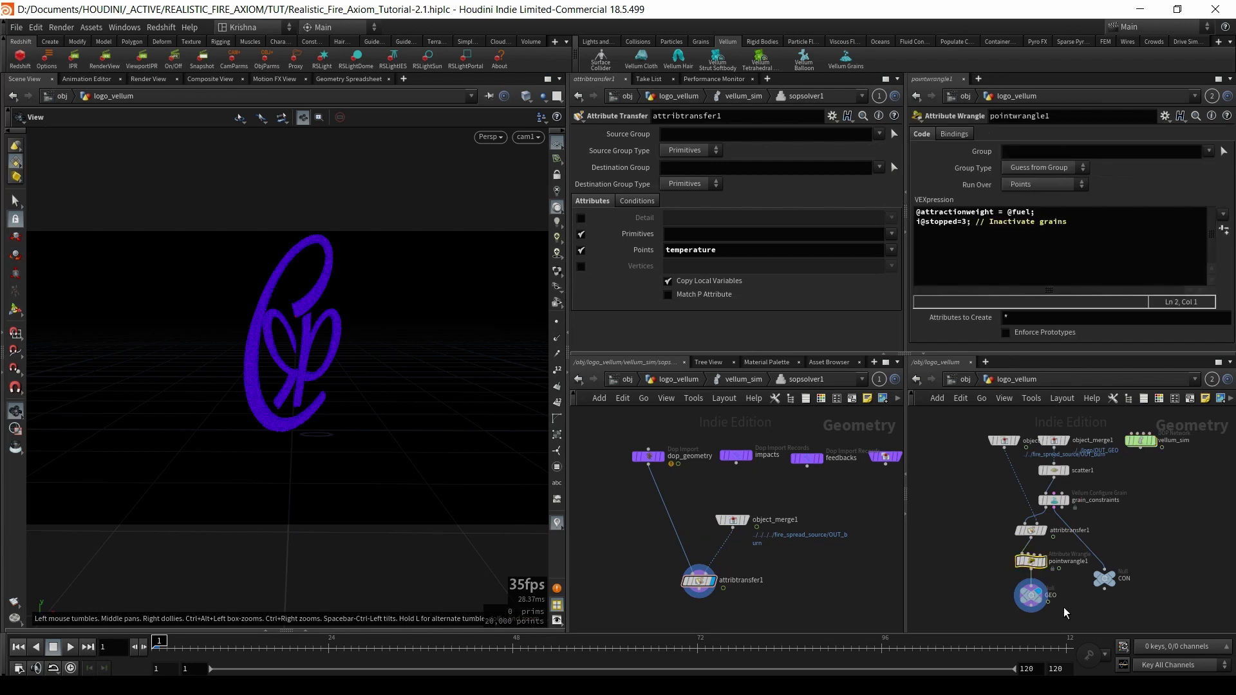
drag(623, 605, 699, 581)
middle_drag(792, 603, 783, 574)
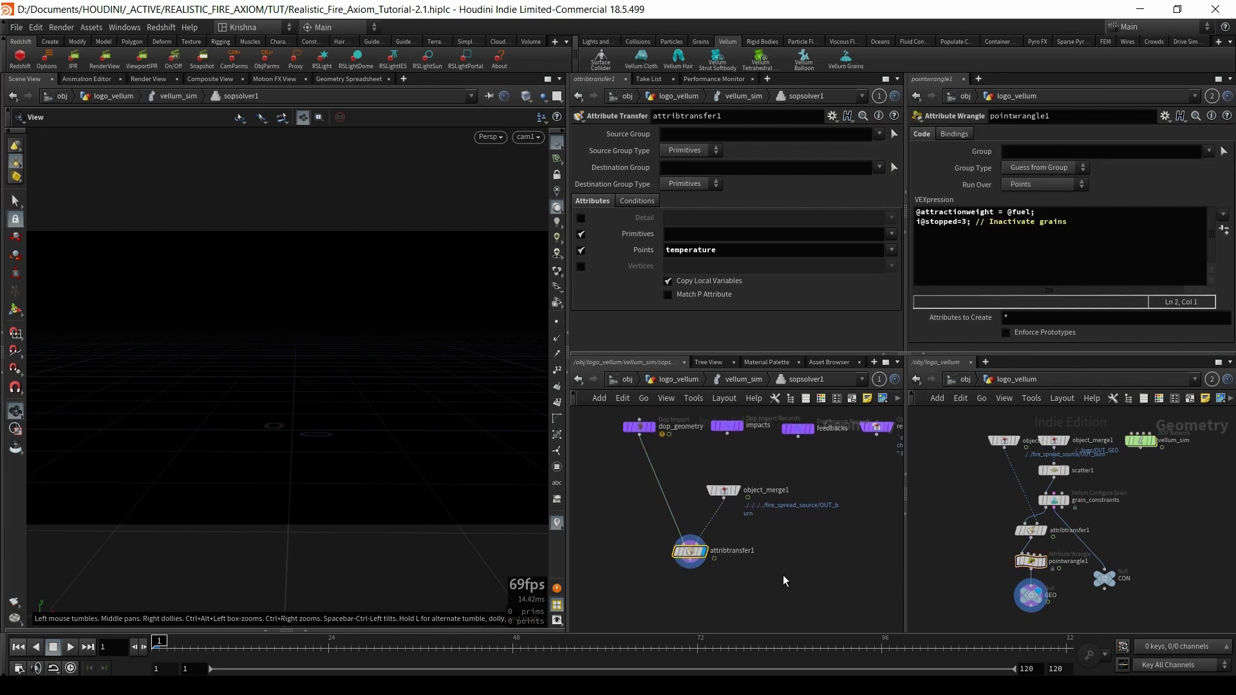
scroll(1030, 570, up, 3)
click(1030, 555)
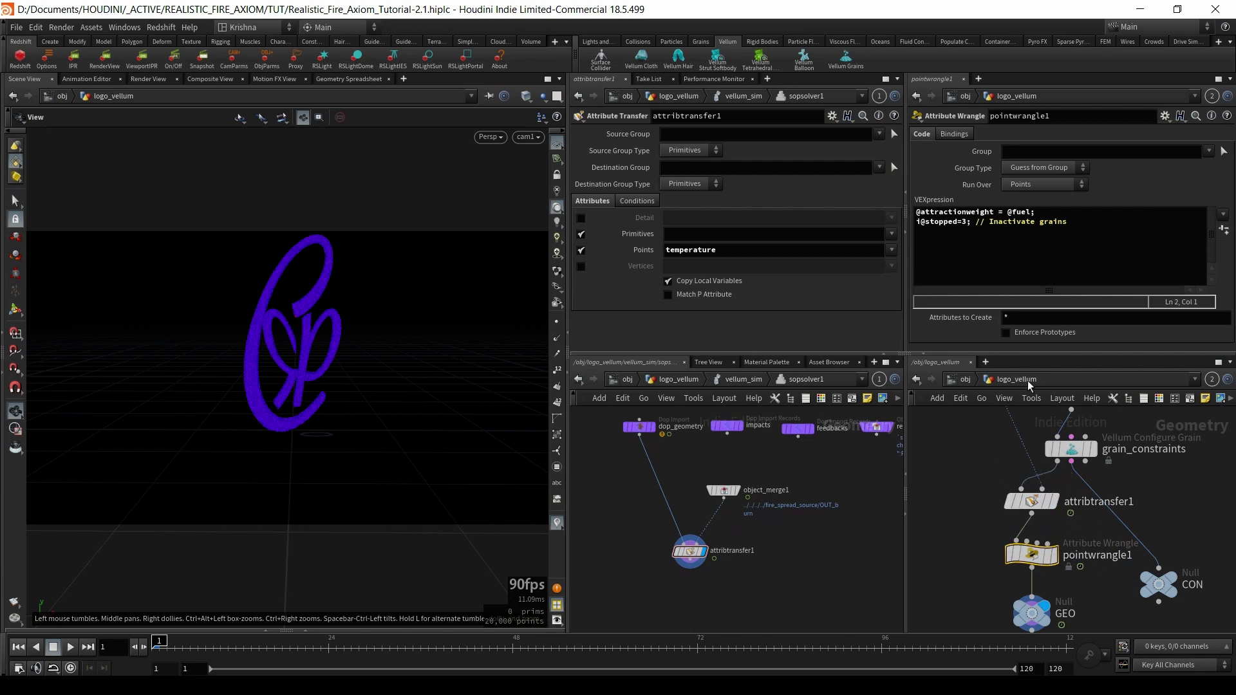
mouse_move(1003, 521)
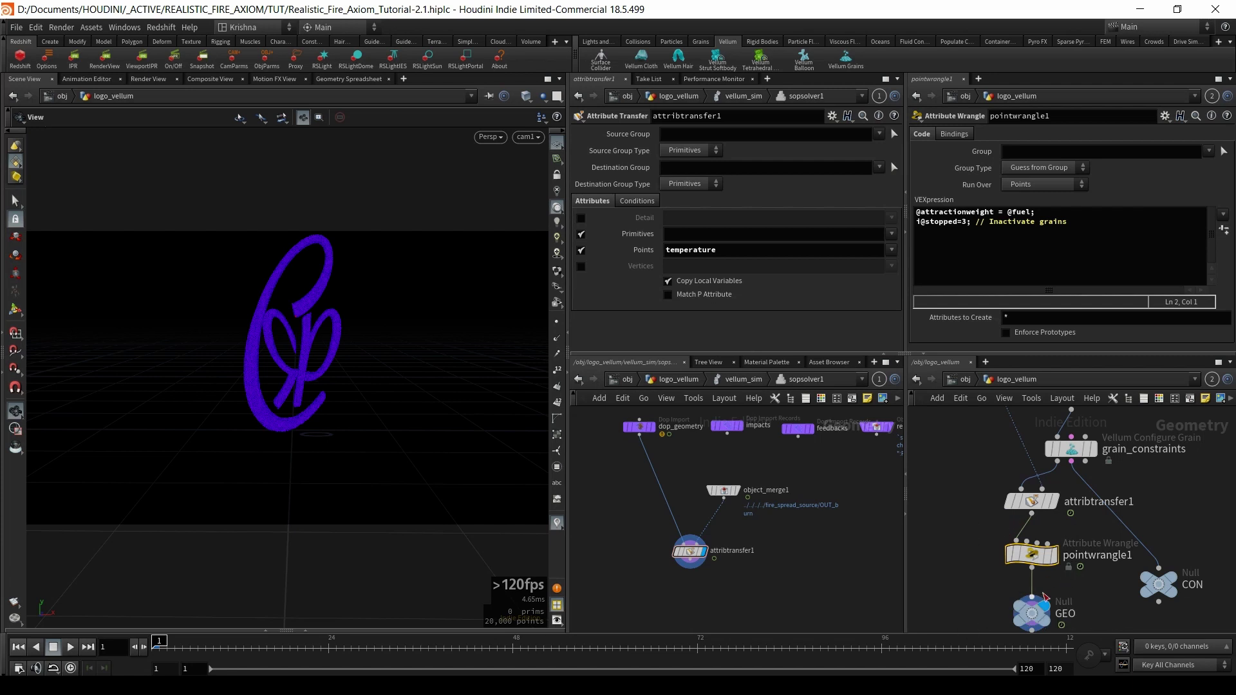
- Visualize the fuel attribute of logo_vellum's GEO null, preview it over the first frames, and return to frame 1
click(1032, 613)
middle_click(1031, 613)
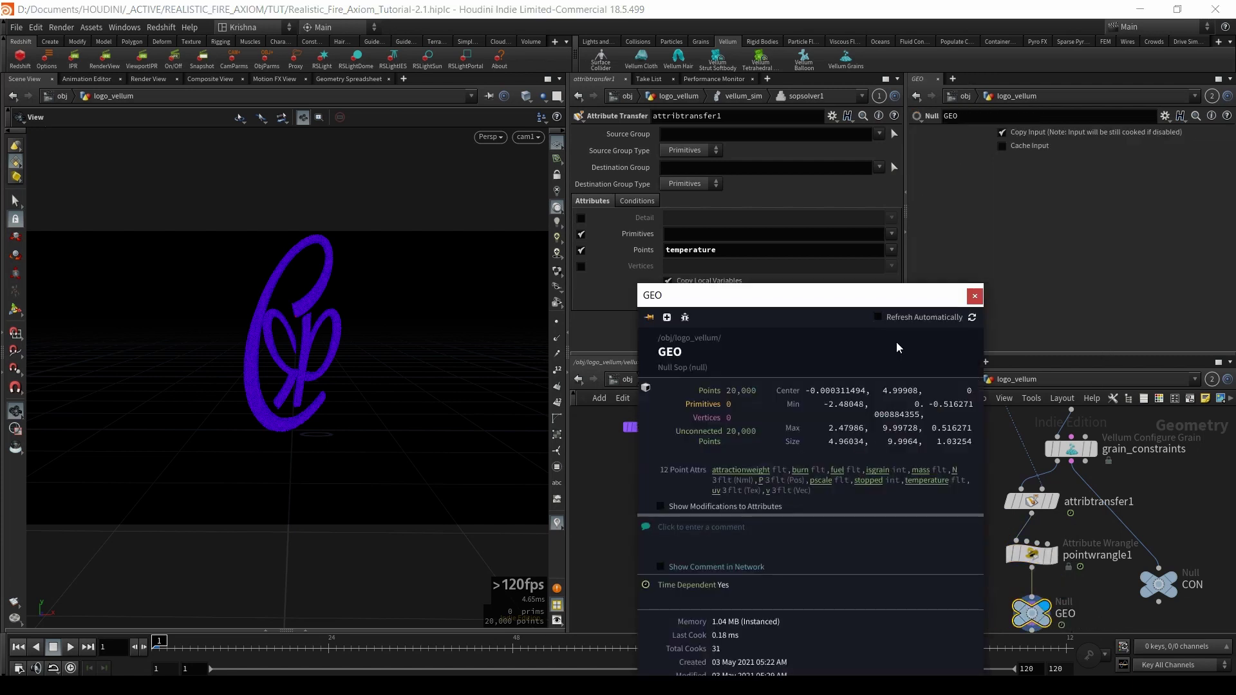
click(837, 471)
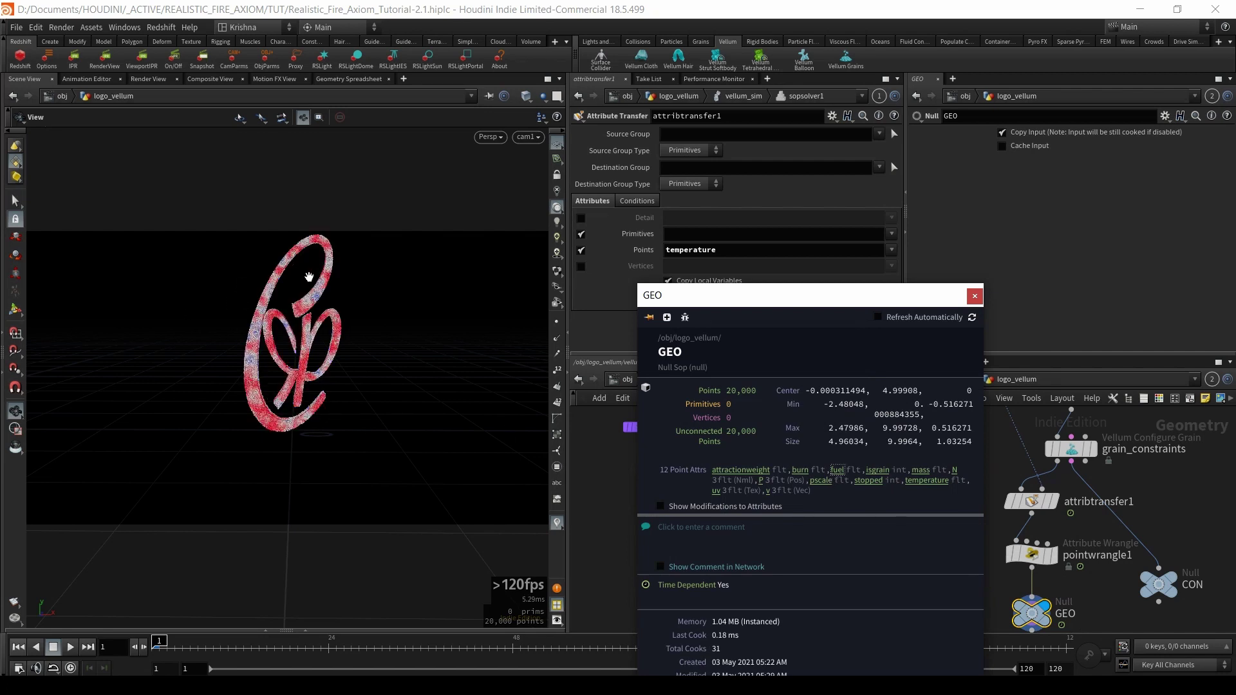
click(175, 640)
mouse_move(175, 639)
mouse_down()
mouse_move(314, 641)
mouse_move(239, 640)
mouse_up()
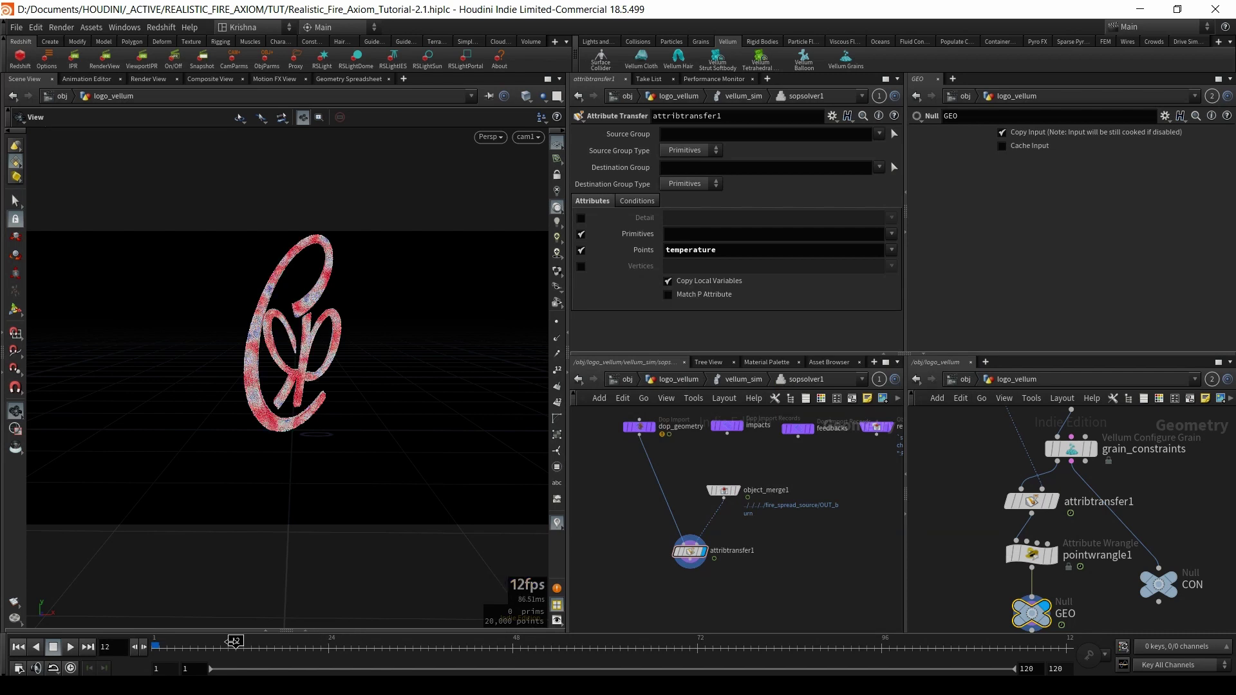
click(18, 647)
click(69, 647)
click(54, 648)
click(18, 647)
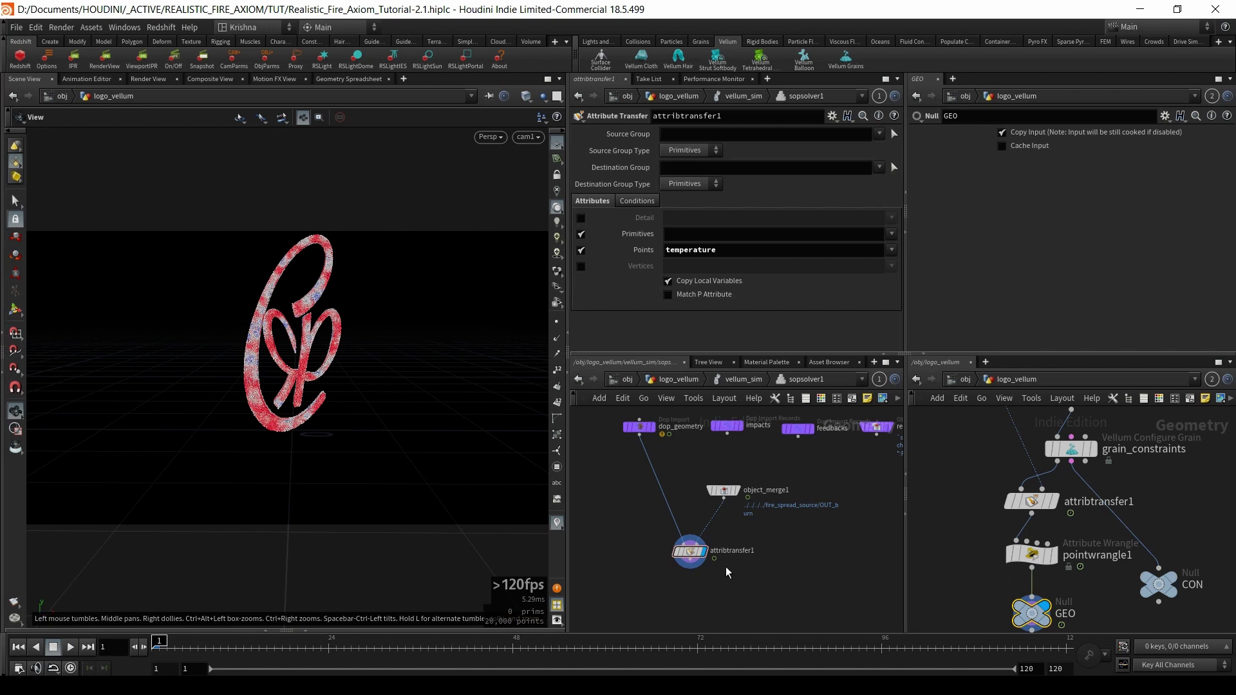
- Add a Point Wrangle after attribtransfer1 inside sopsolver1 and display it
drag(729, 519, 729, 520)
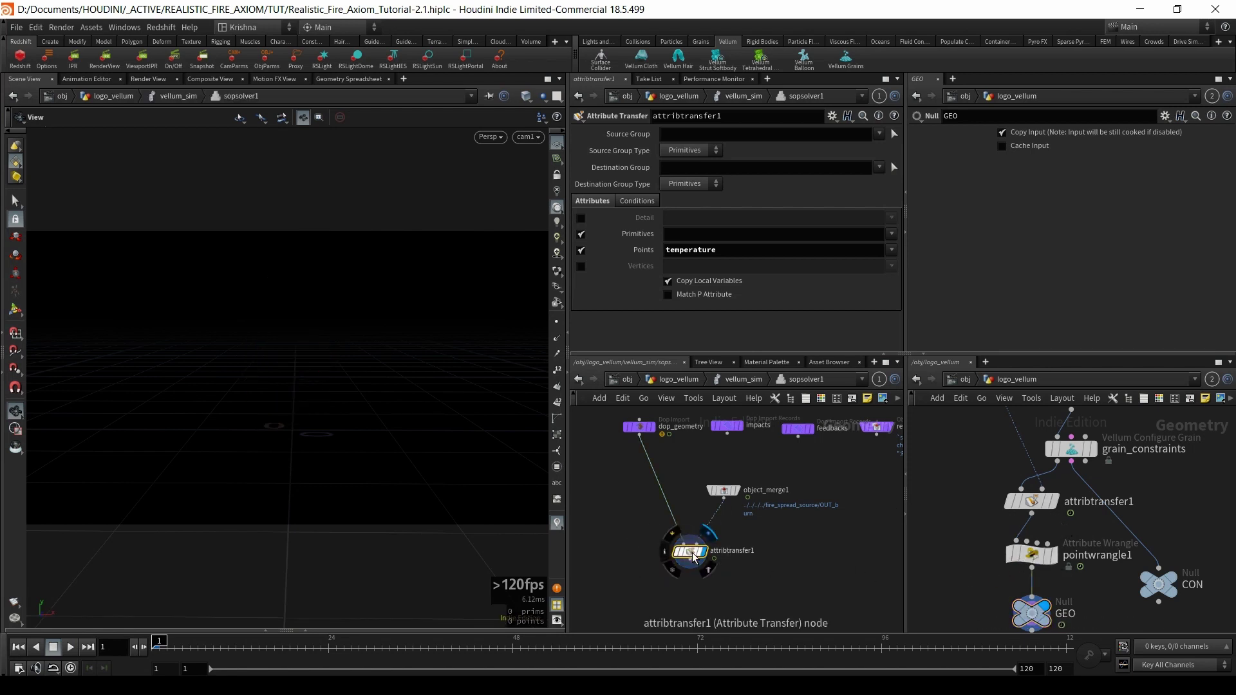
click(730, 379)
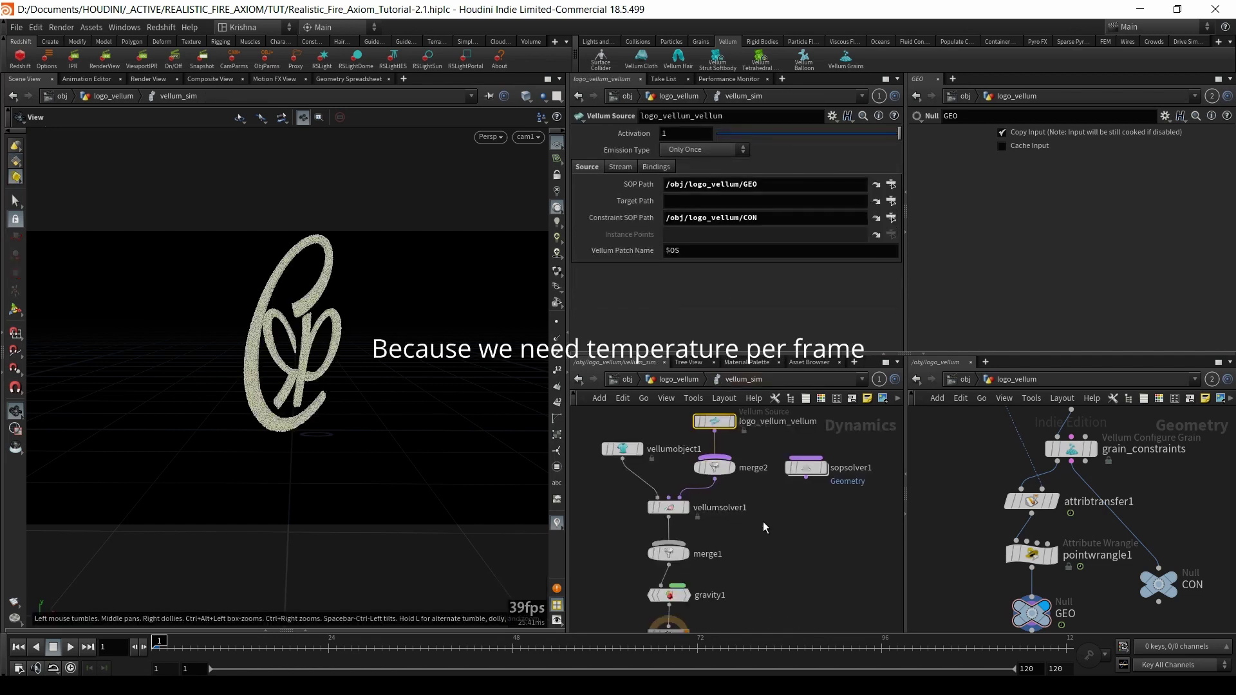
double_click(806, 468)
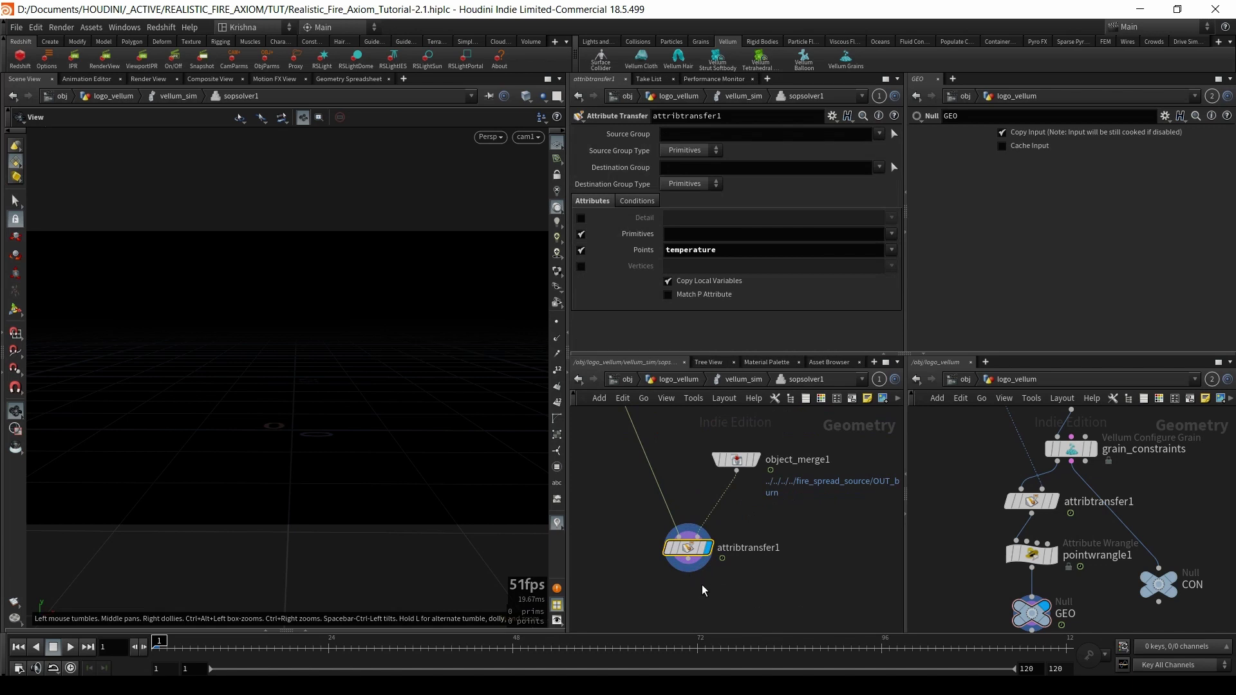
middle_drag(702, 585, 701, 548)
key(Tab)
text(point wra)
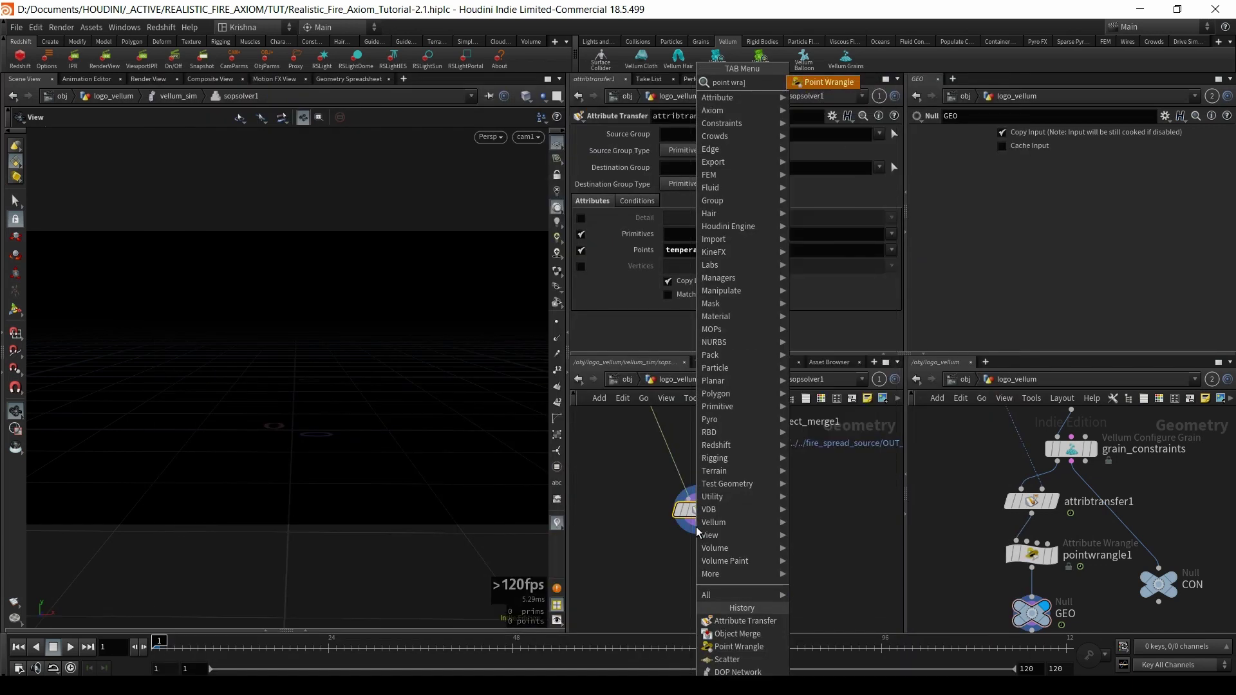
key(Return)
click(696, 541)
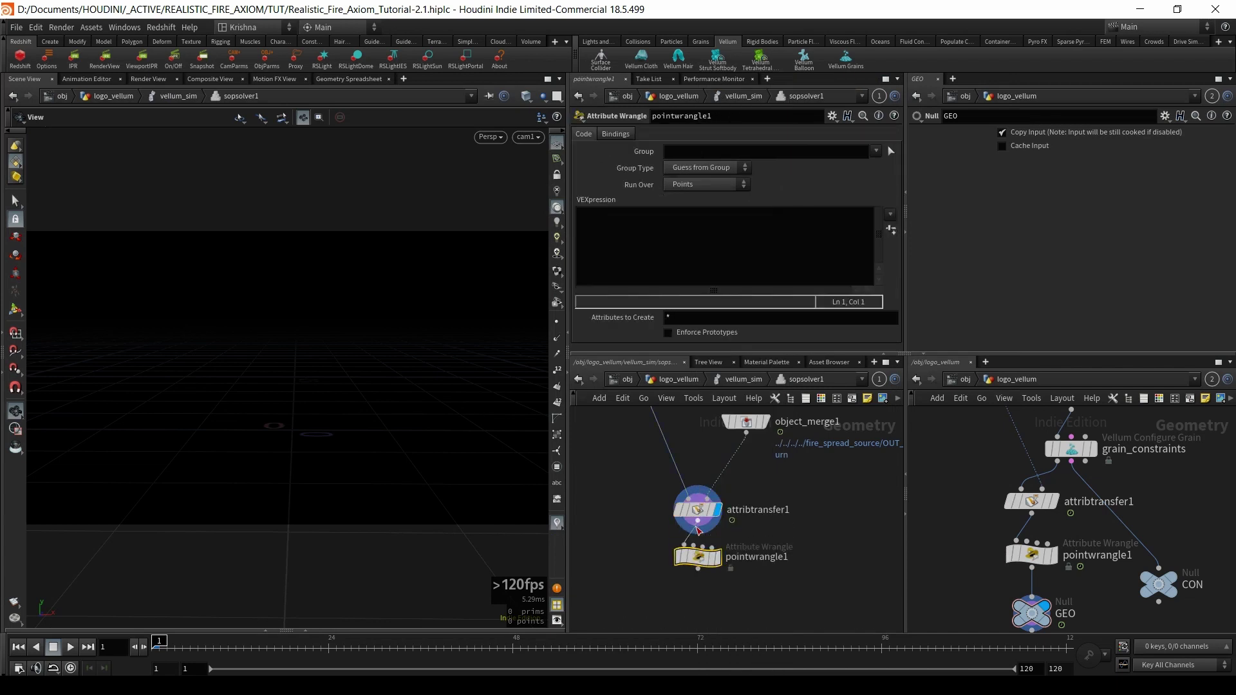
click(683, 260)
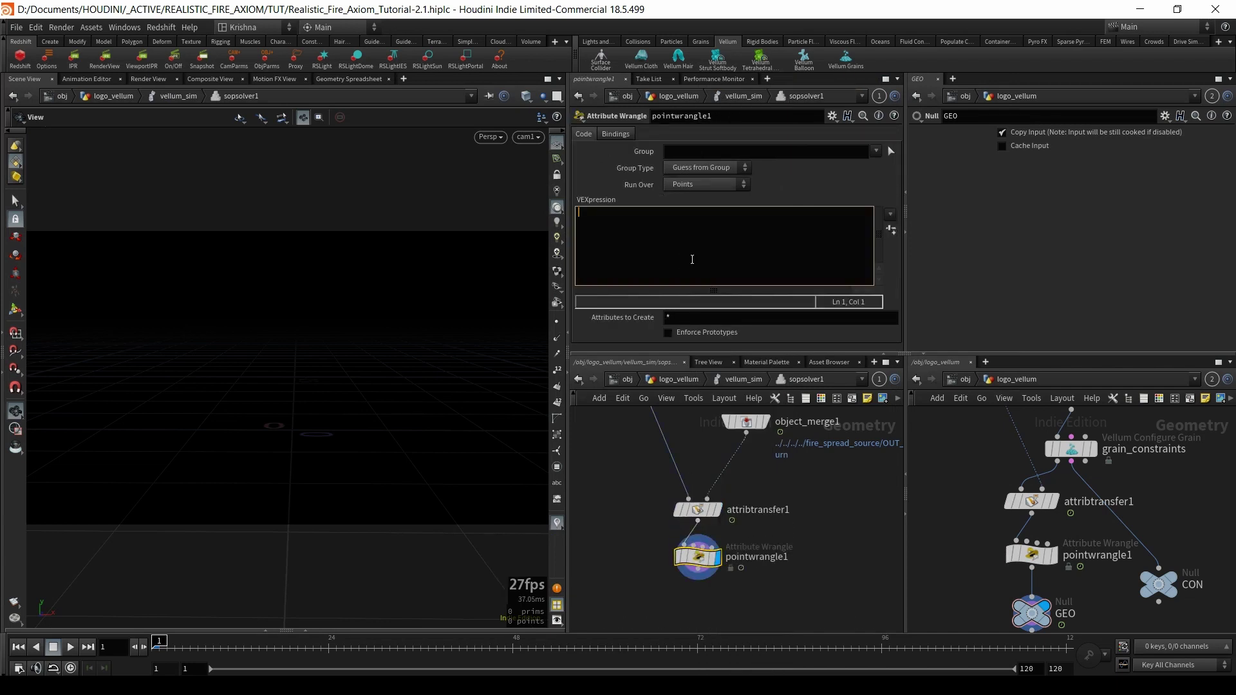
text(if(@)
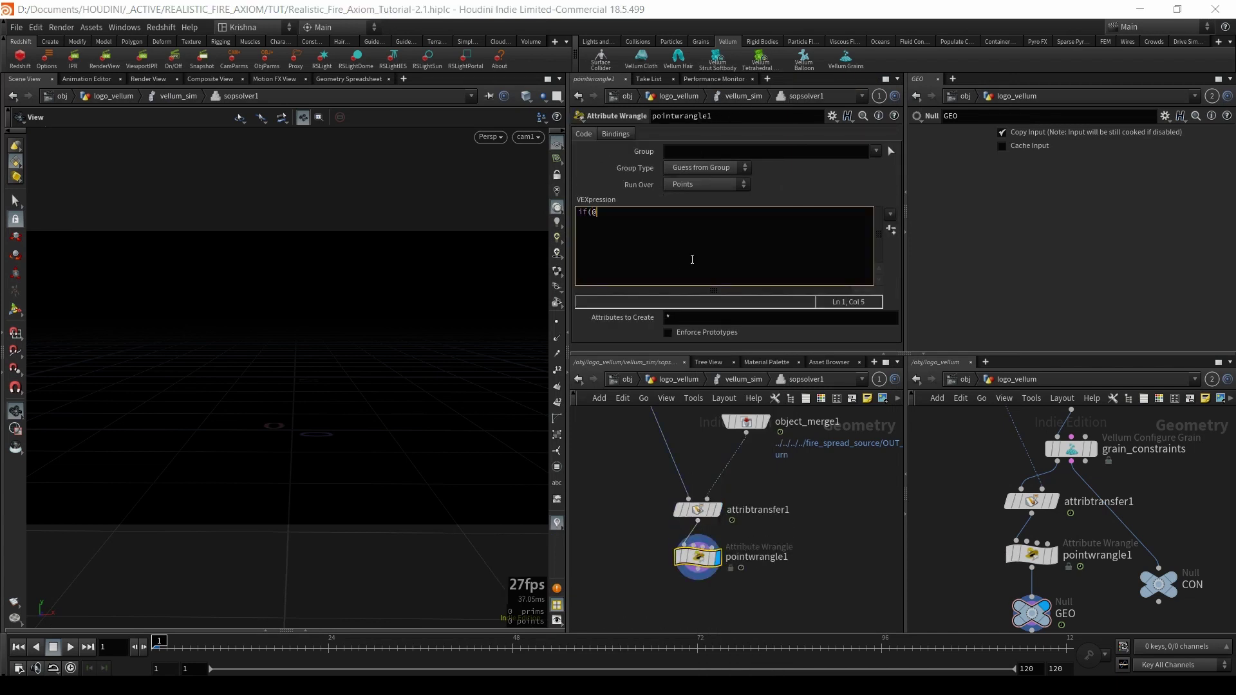
text(temperature>30) {)
key(Return)
text(@Cd.r=1;)
key(Return)
text(})
click(705, 558)
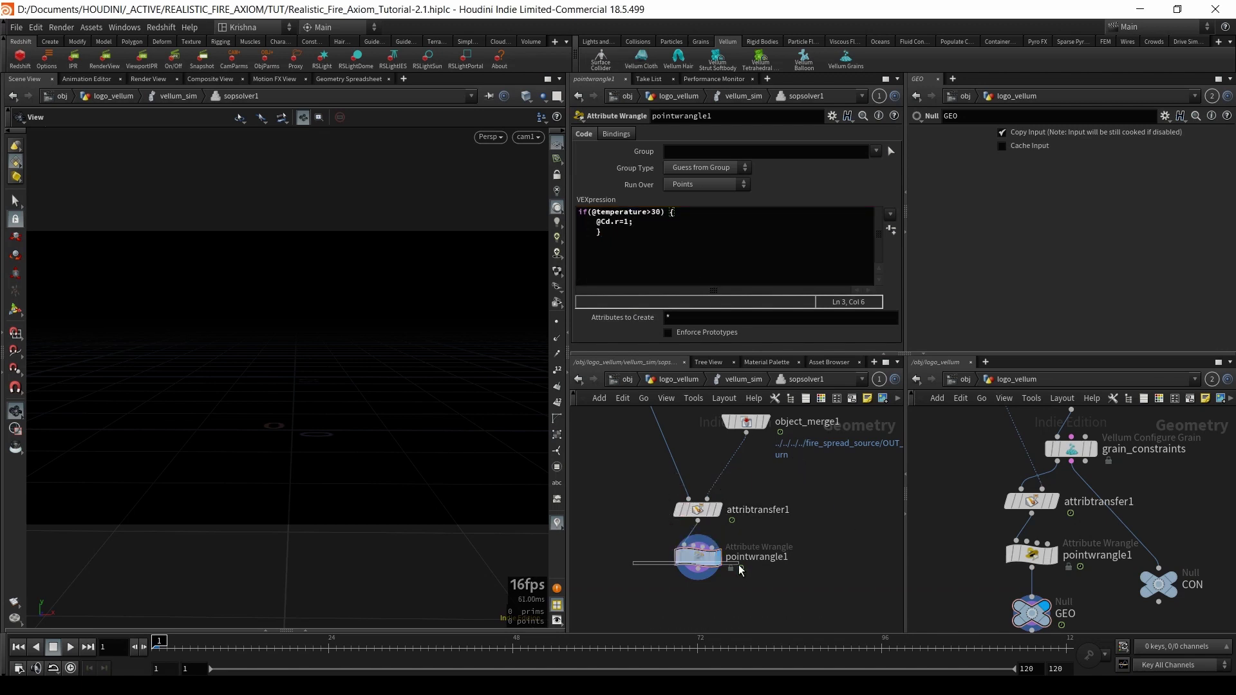
- Insert a Color node on the wire between dop_geometry and attribtransfer1
middle_drag(600, 452, 676, 499)
click(655, 433)
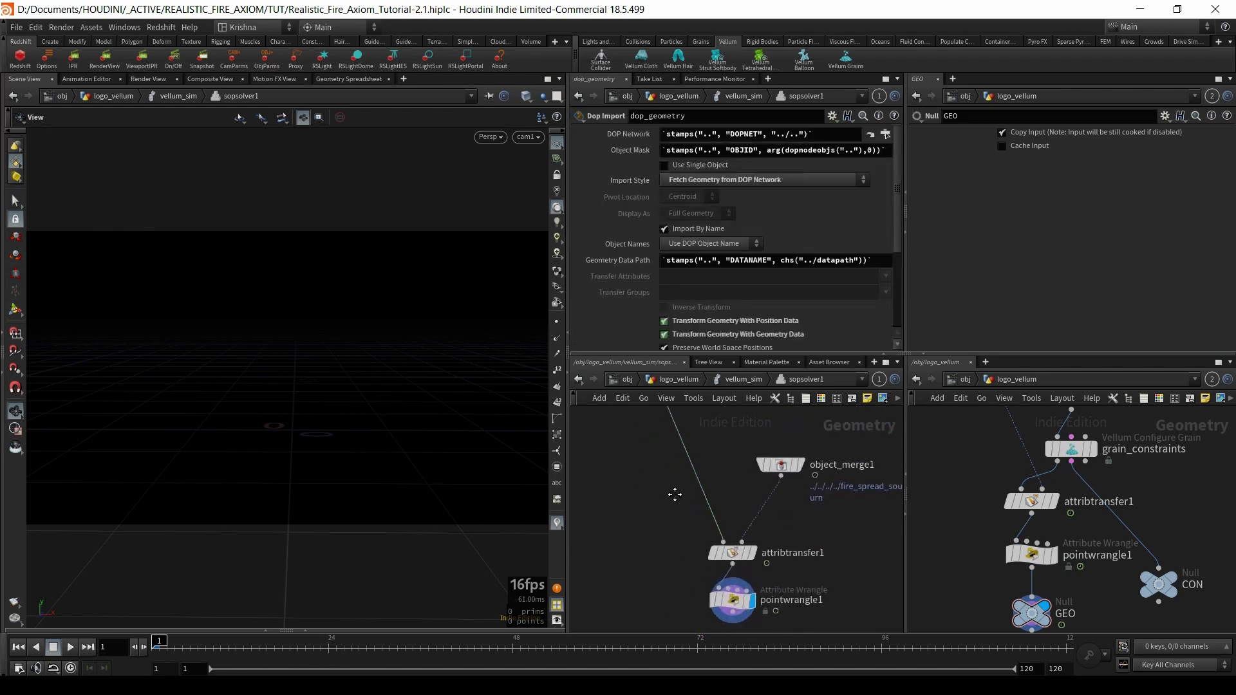
click(726, 599)
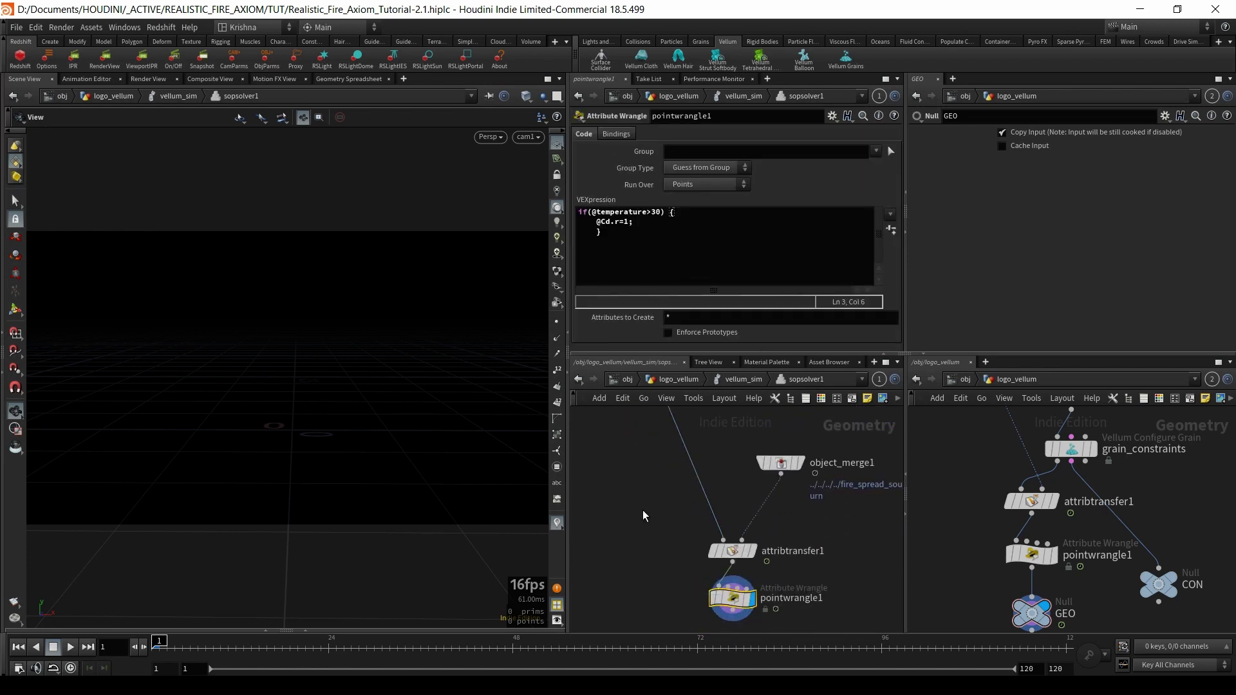
key(Tab)
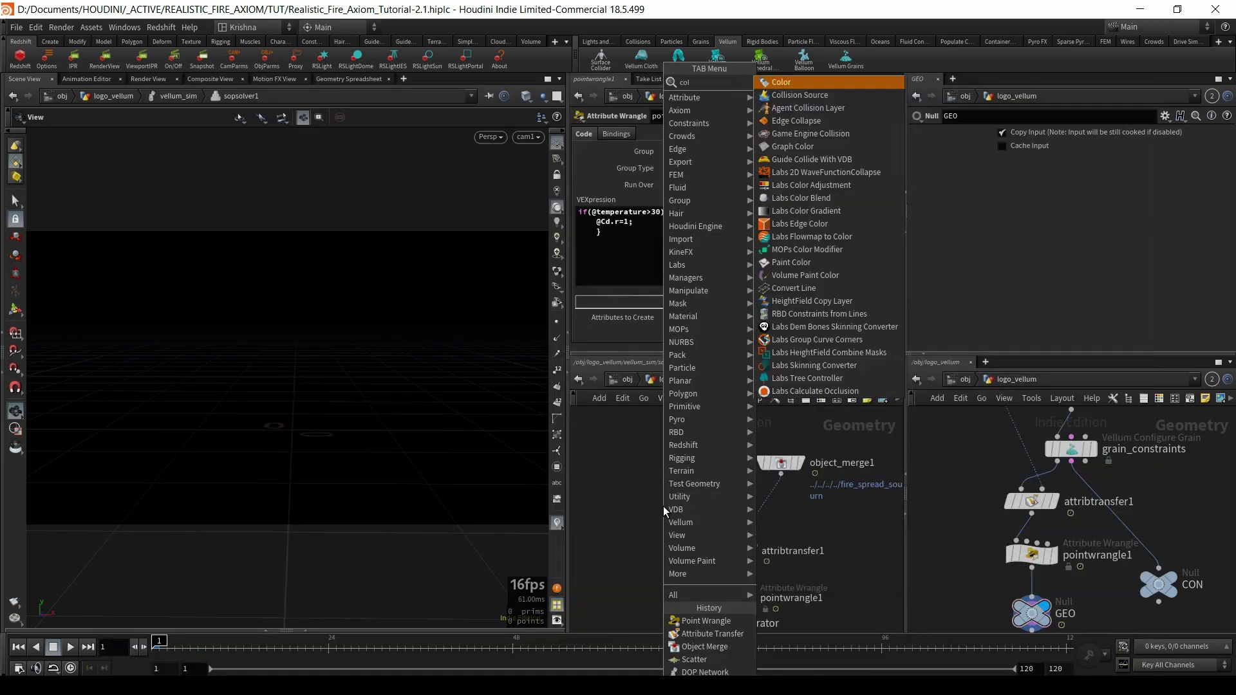
key(Return)
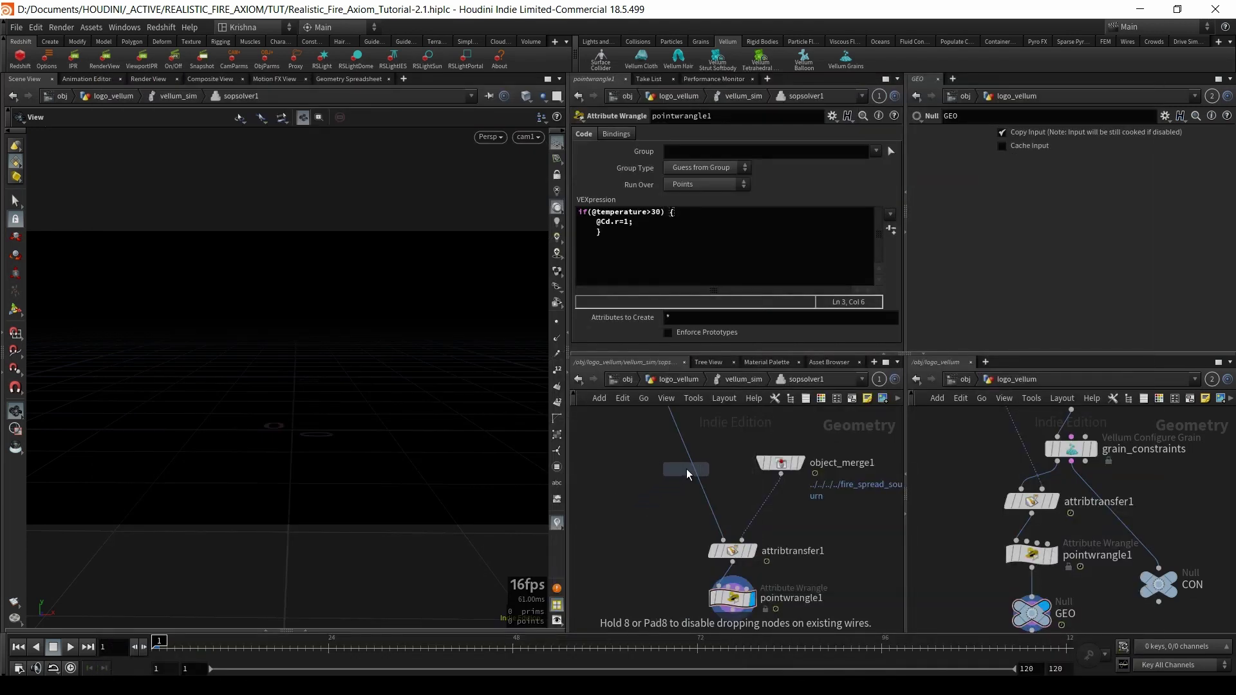
click(690, 469)
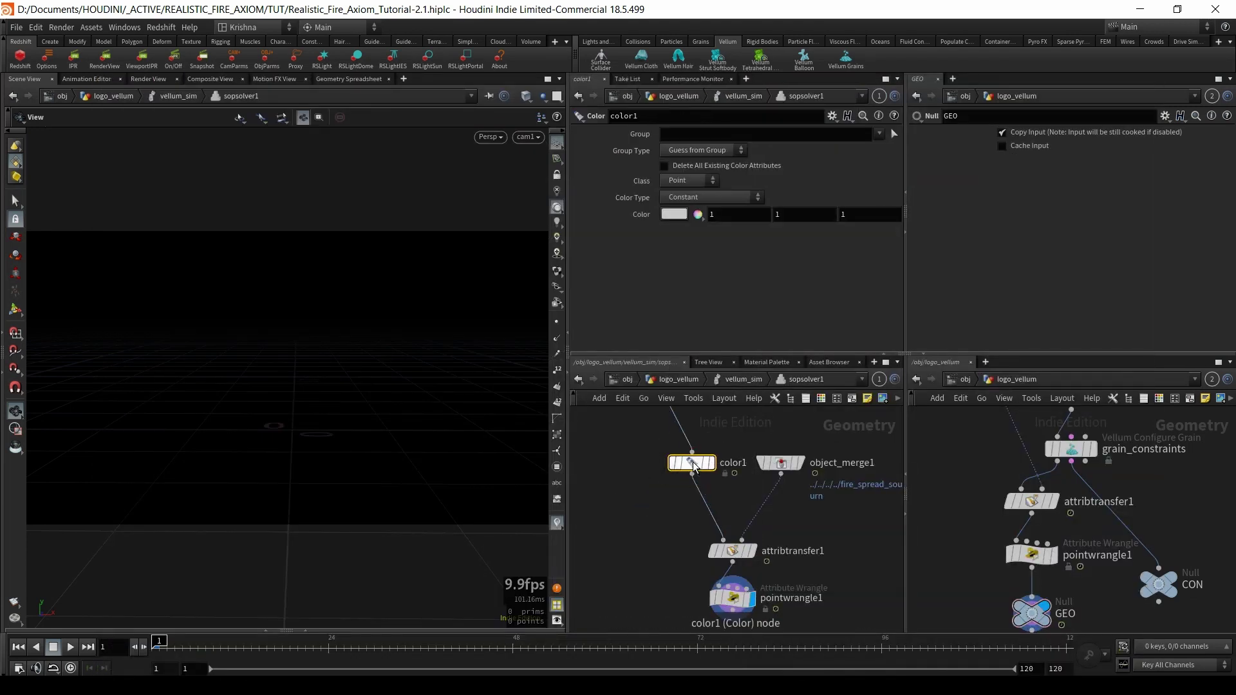
- Set the color1 node's constant color to black with values 0, 0, 0
click(732, 216)
text(0)
key(Tab)
text(0)
key(Tab)
text(0)
key(Return)
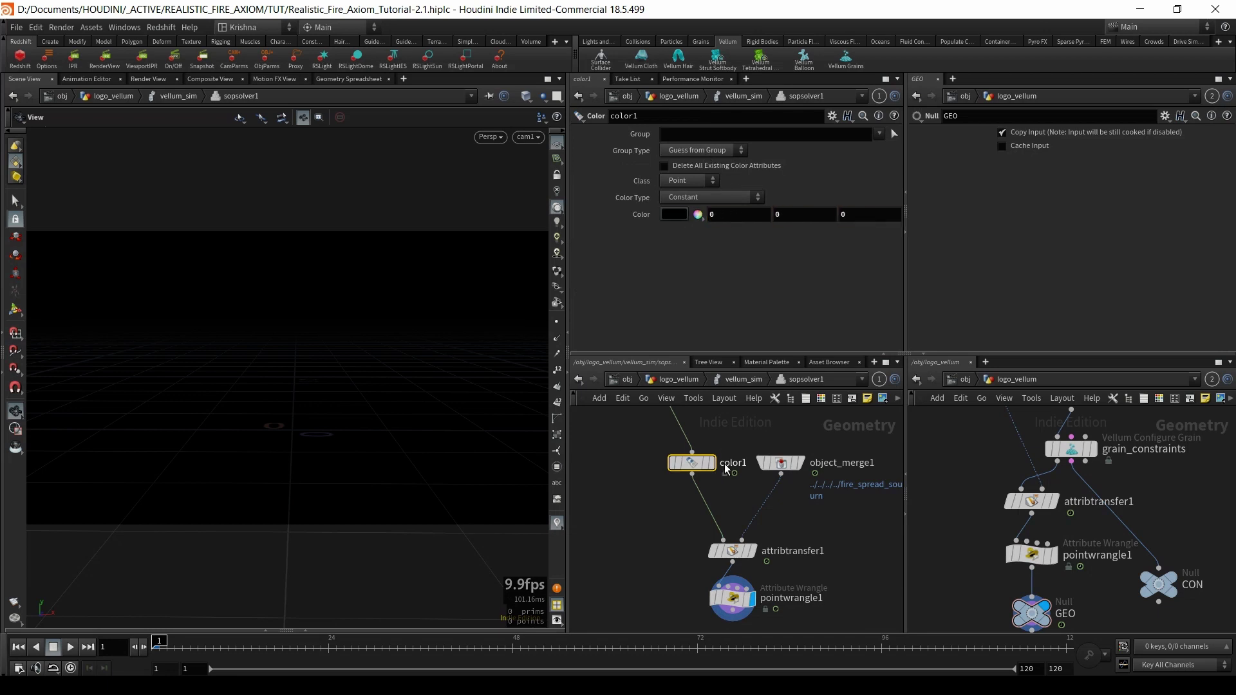
- Add a second Point Wrangle after pointwrangle1 in the SOP solver and display it
middle_drag(673, 555, 681, 512)
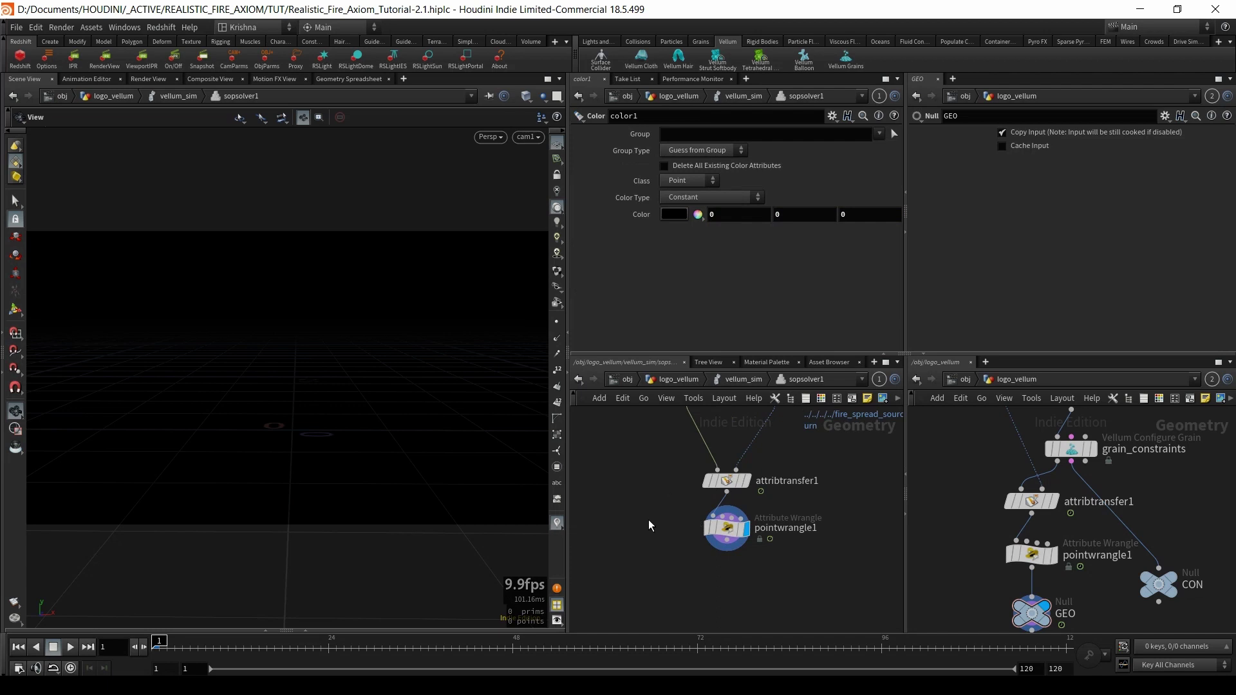
key(Tab)
text(point)
key(Return)
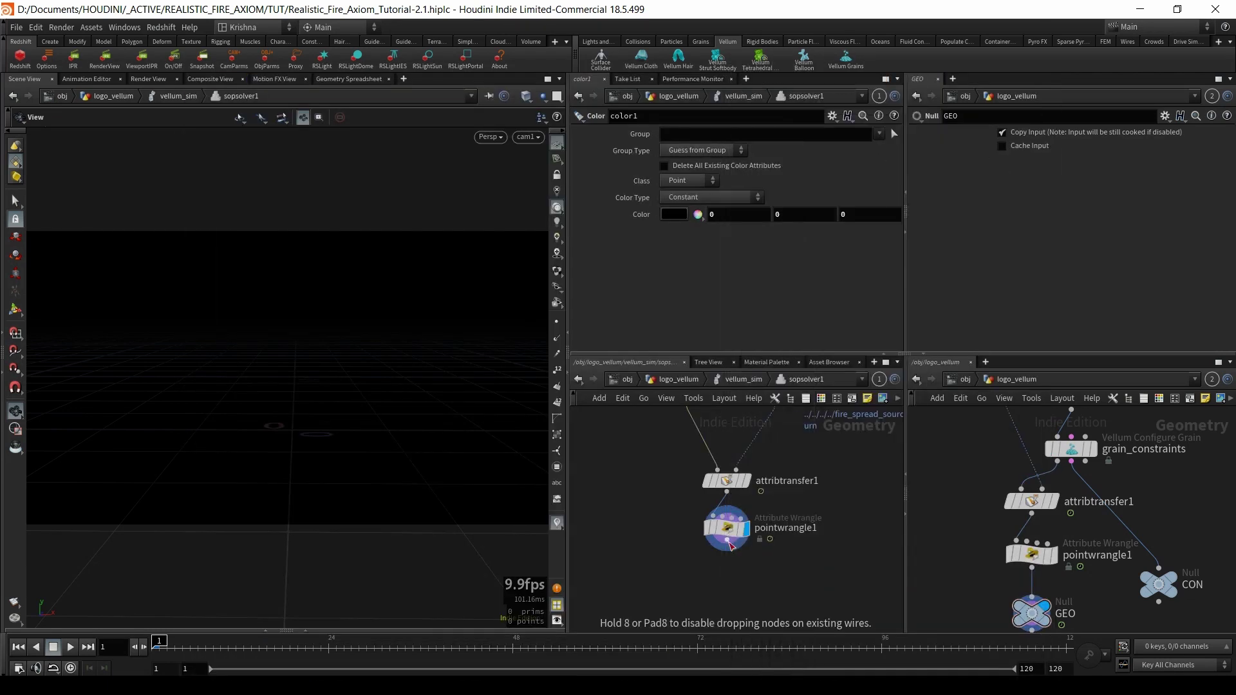
click(731, 546)
click(728, 531)
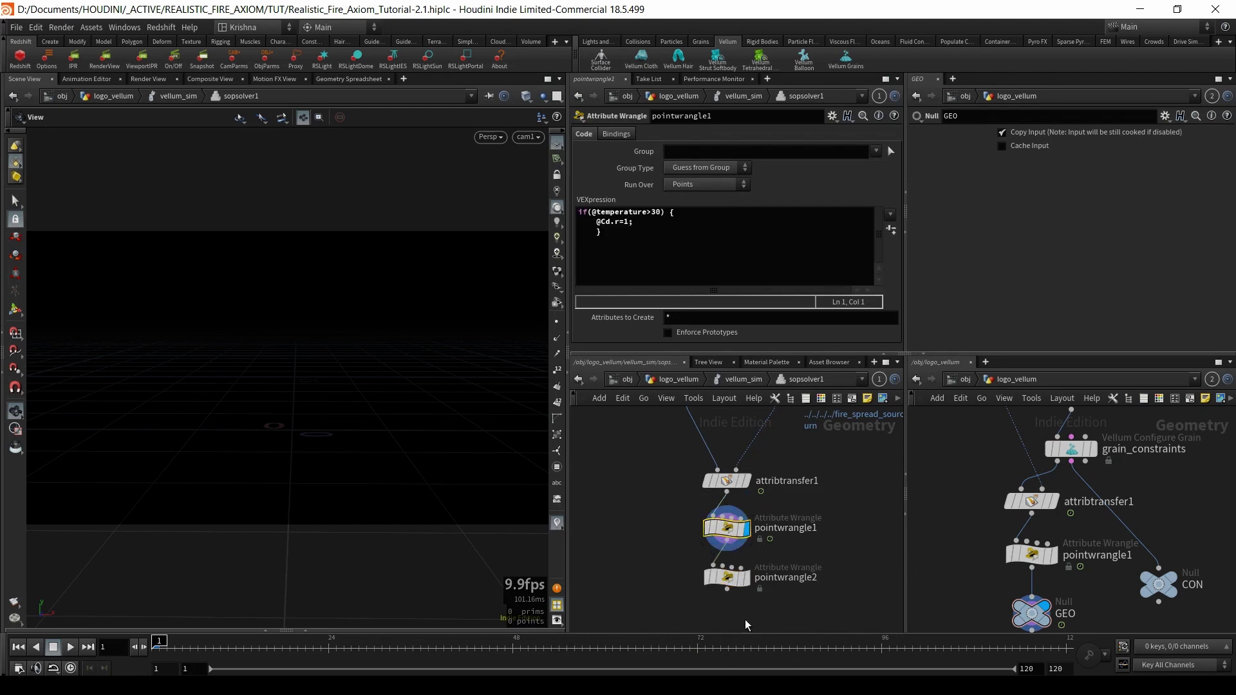
click(728, 577)
click(709, 266)
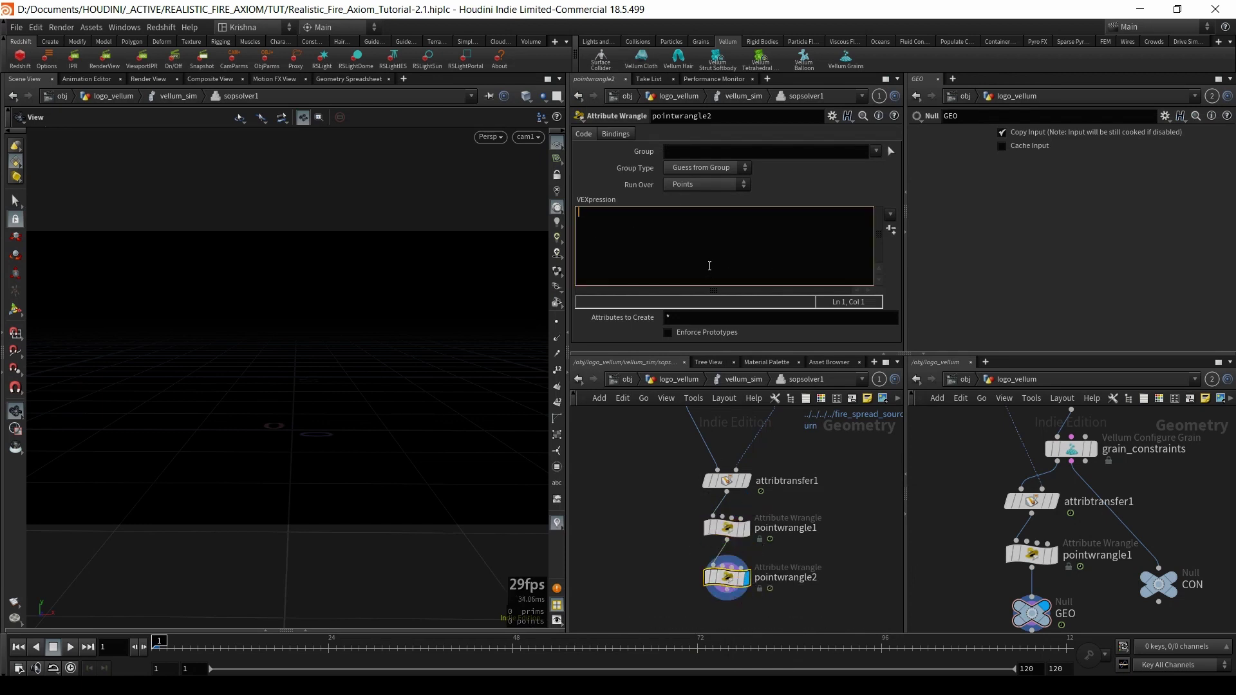
text(if(@Cd.)
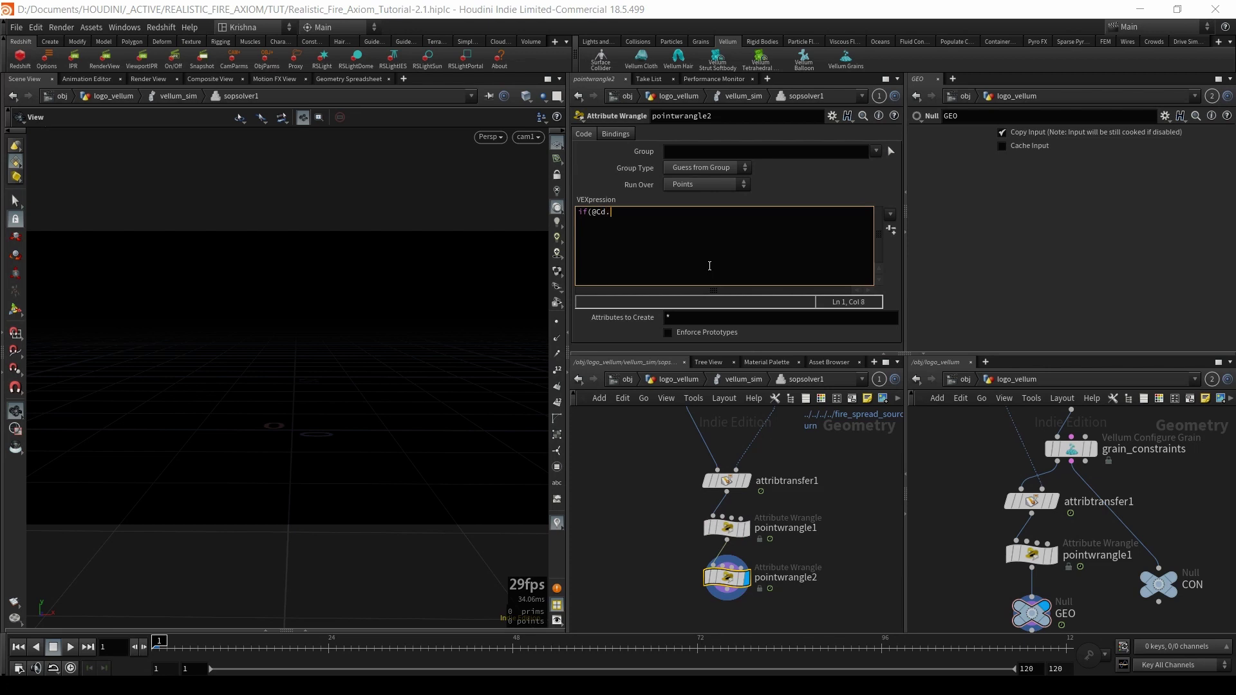
text(r==1) {)
key(Return)
key(Tab)
text(i@stopped=0;)
key(Return)
text(})
click(635, 477)
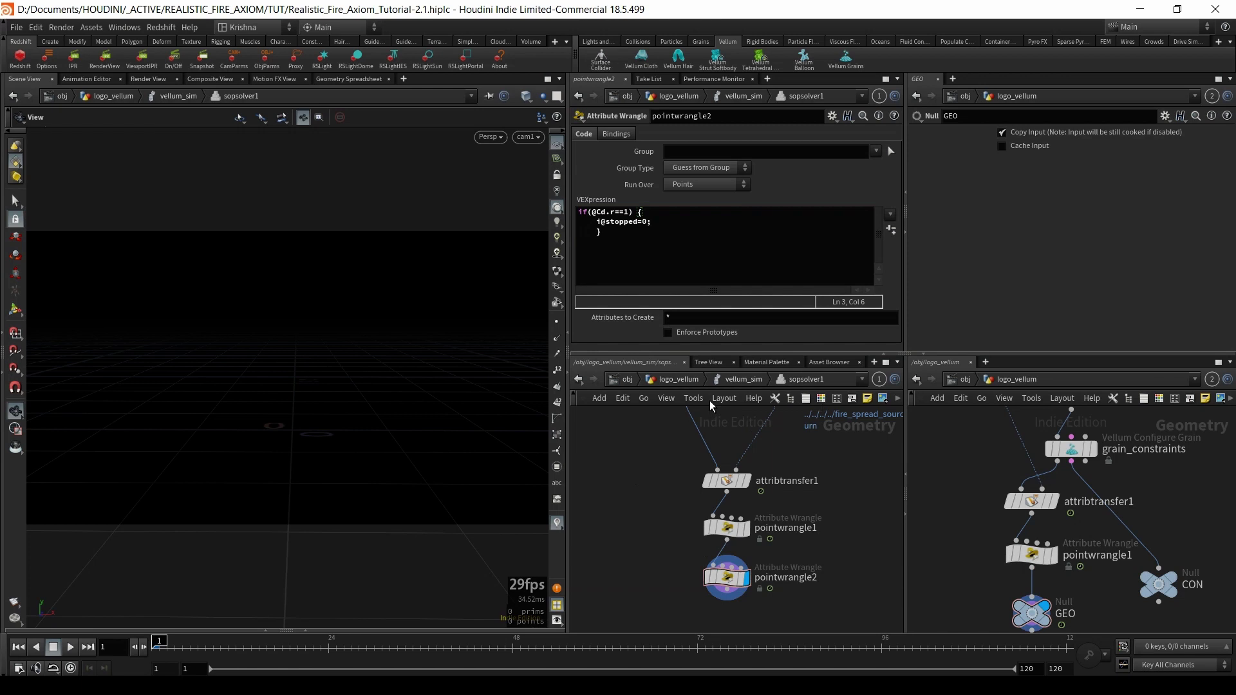
- In the vellum_sim network, wire sopsolver1 into merge2, which feeds vellumsolver1's Post-Solve input
click(729, 384)
middle_drag(756, 535, 768, 553)
mouse_move(683, 518)
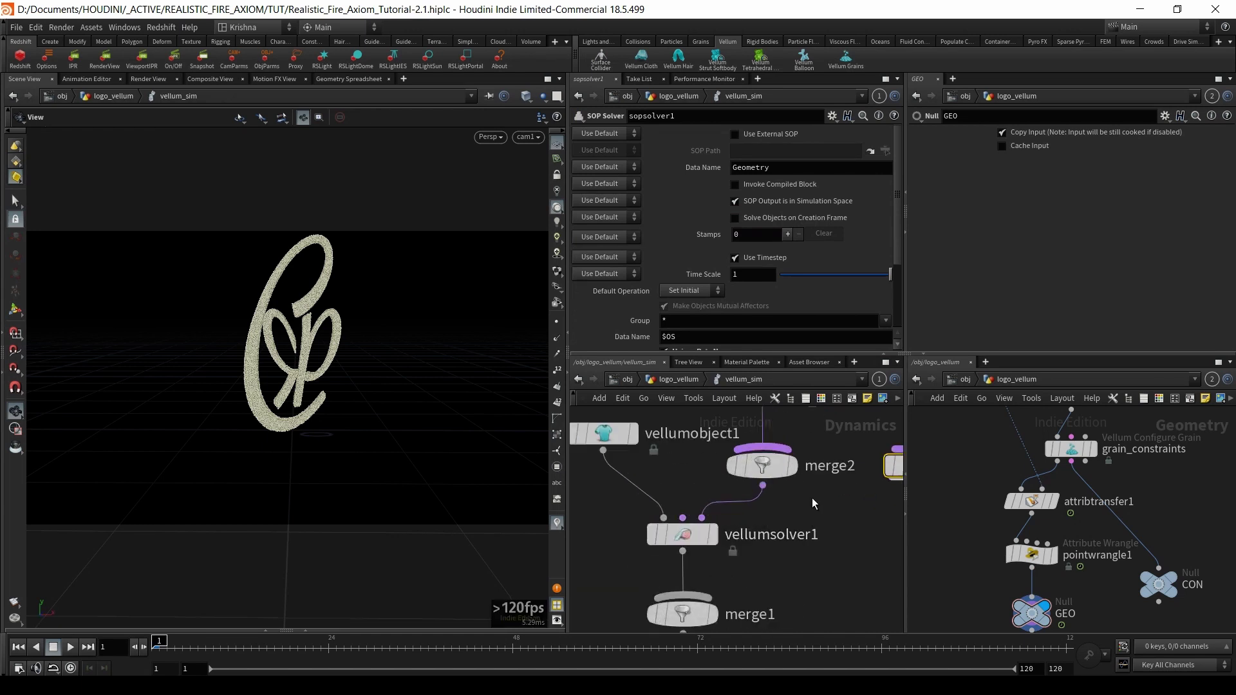
scroll(812, 500, up, 2)
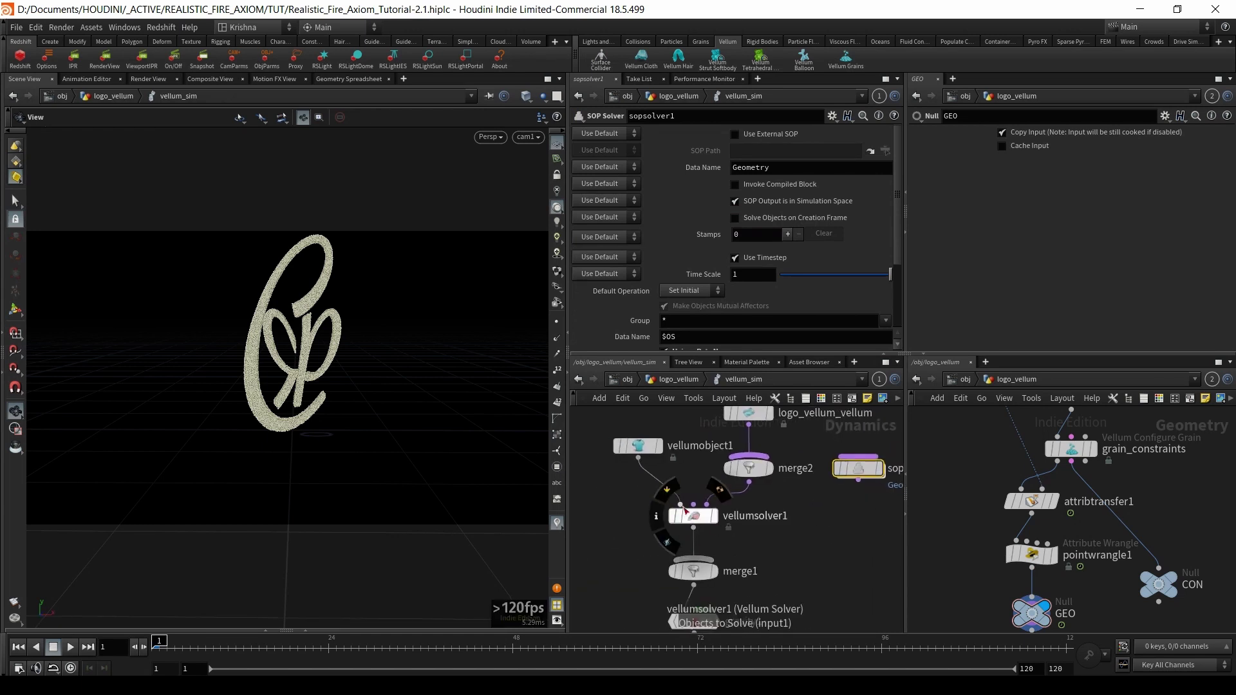
scroll(684, 509, up, 2)
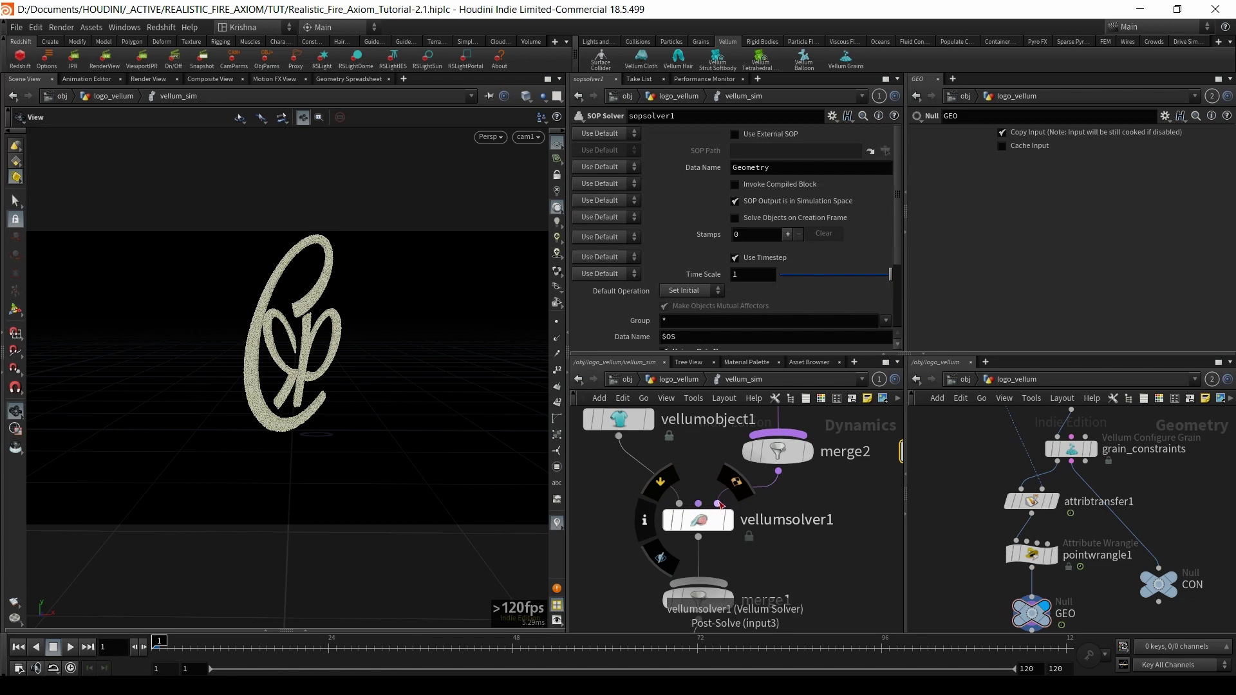
scroll(719, 504, down, 3)
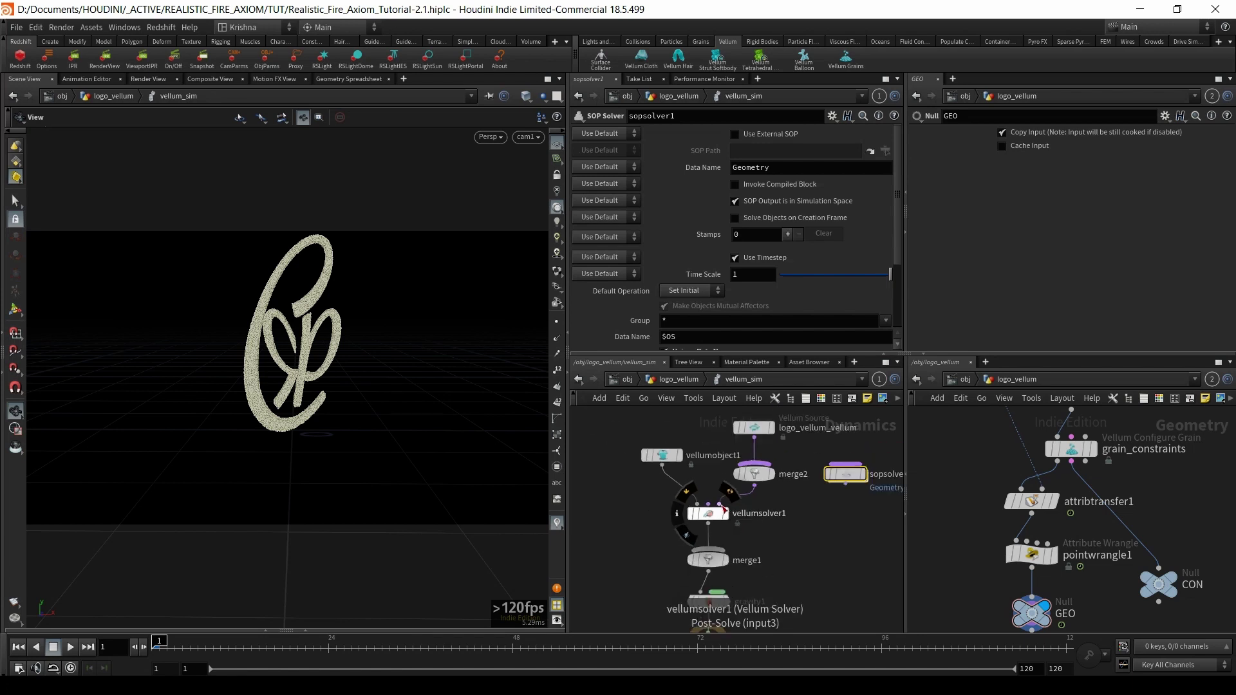
click(845, 483)
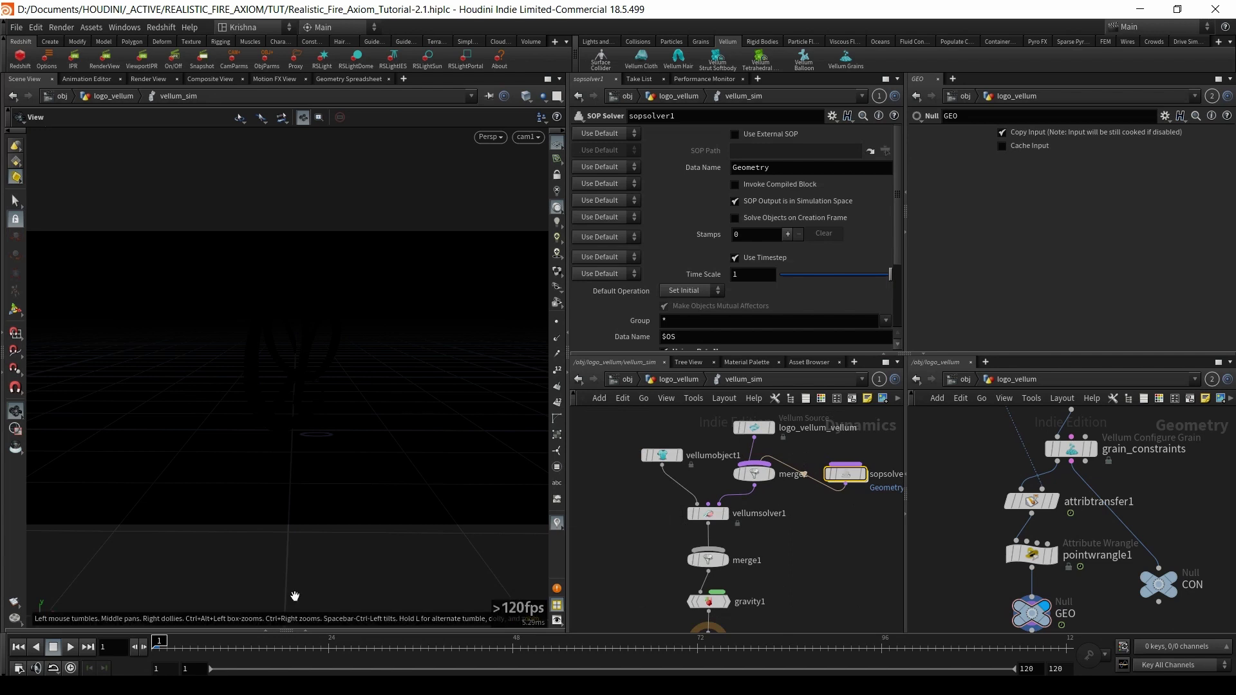
- Play the Vellum simulation from frame 1 to check the grain activation, then stop playback
click(69, 647)
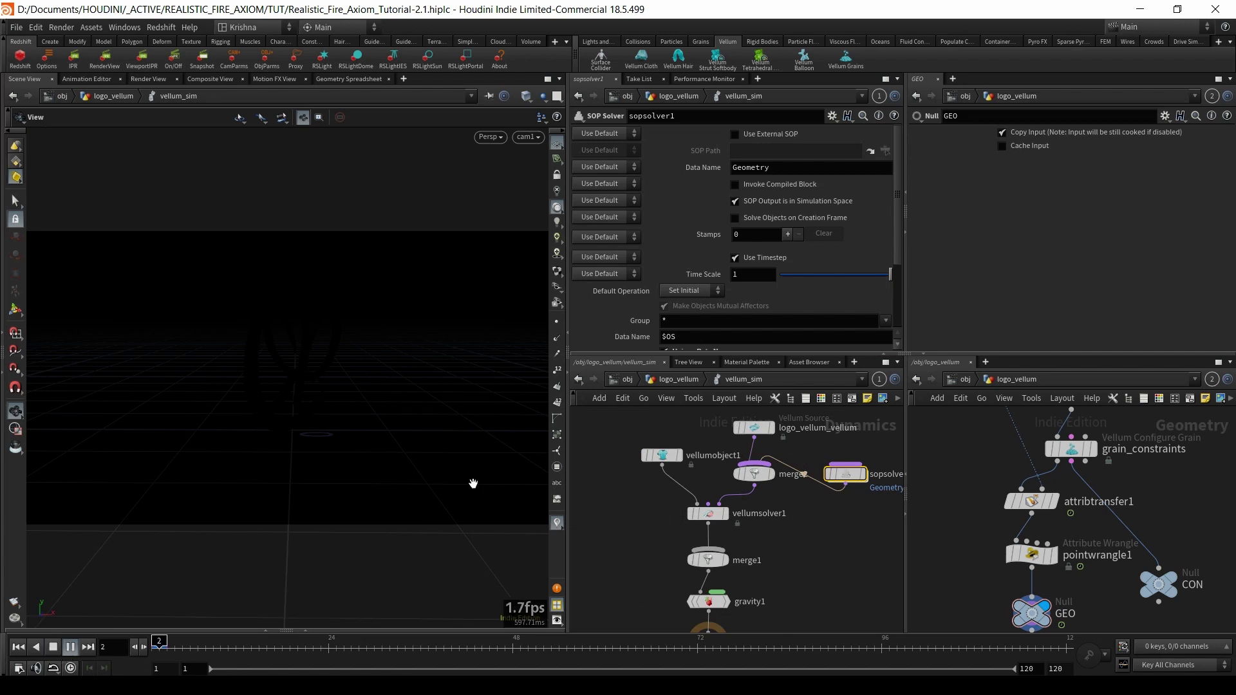
click(68, 648)
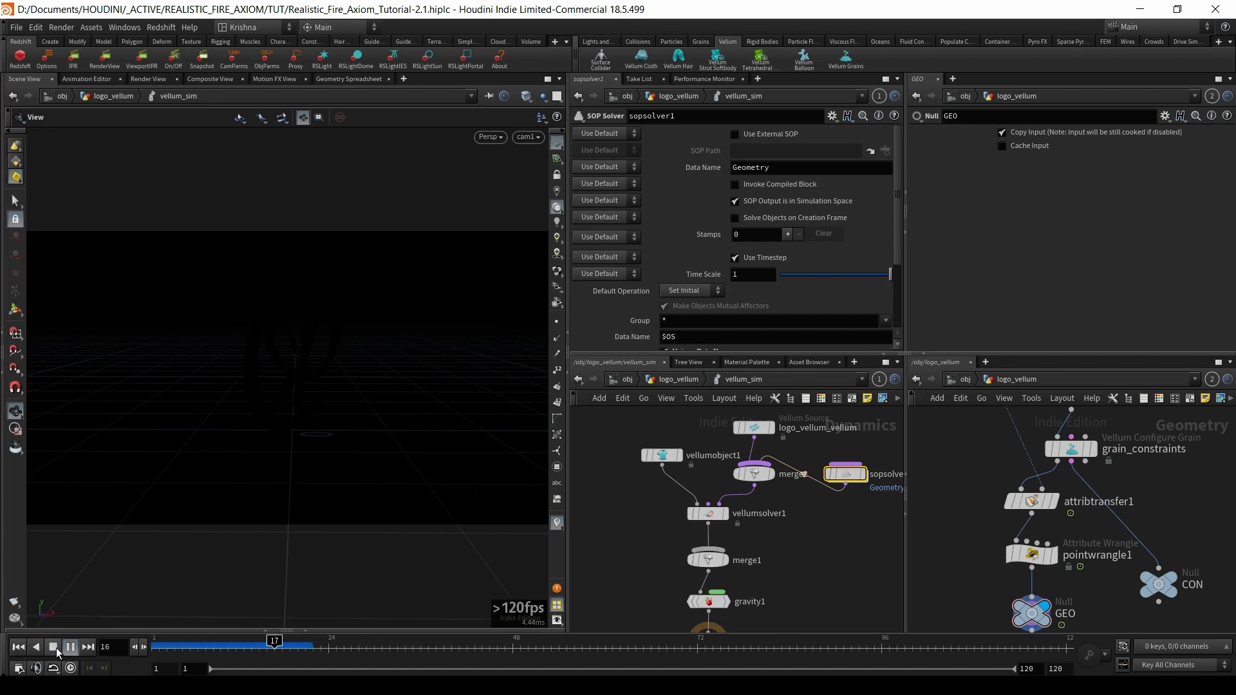
- Change the viewport's background colour scheme in the display options from black to the lighter blue gradient
key(d)
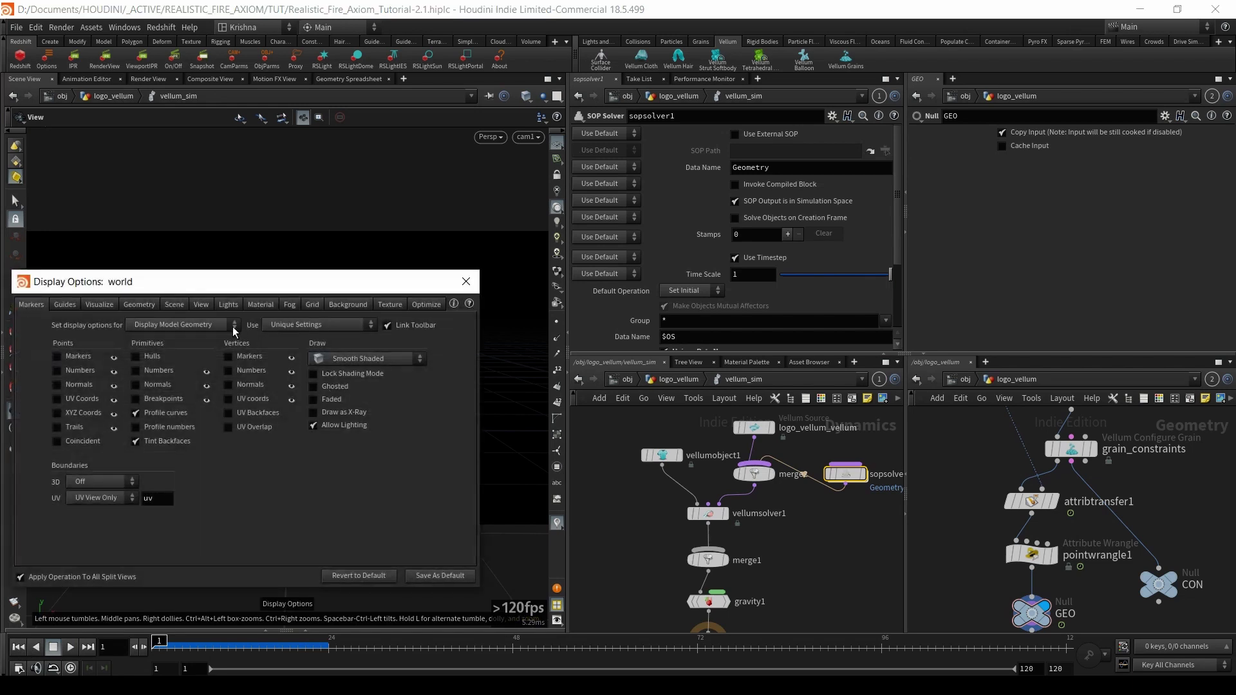
click(348, 305)
click(112, 325)
click(108, 337)
click(467, 282)
- Play the Vellum simulation against the lighter background and return to frame 1
click(71, 647)
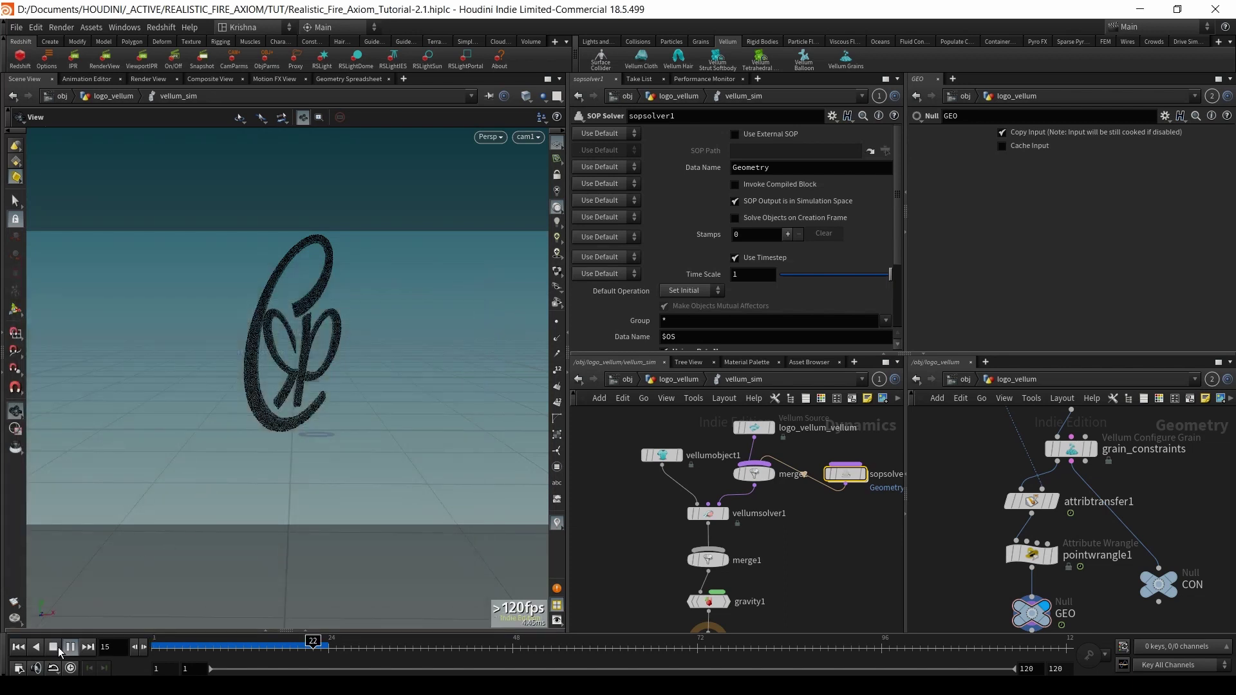
click(19, 648)
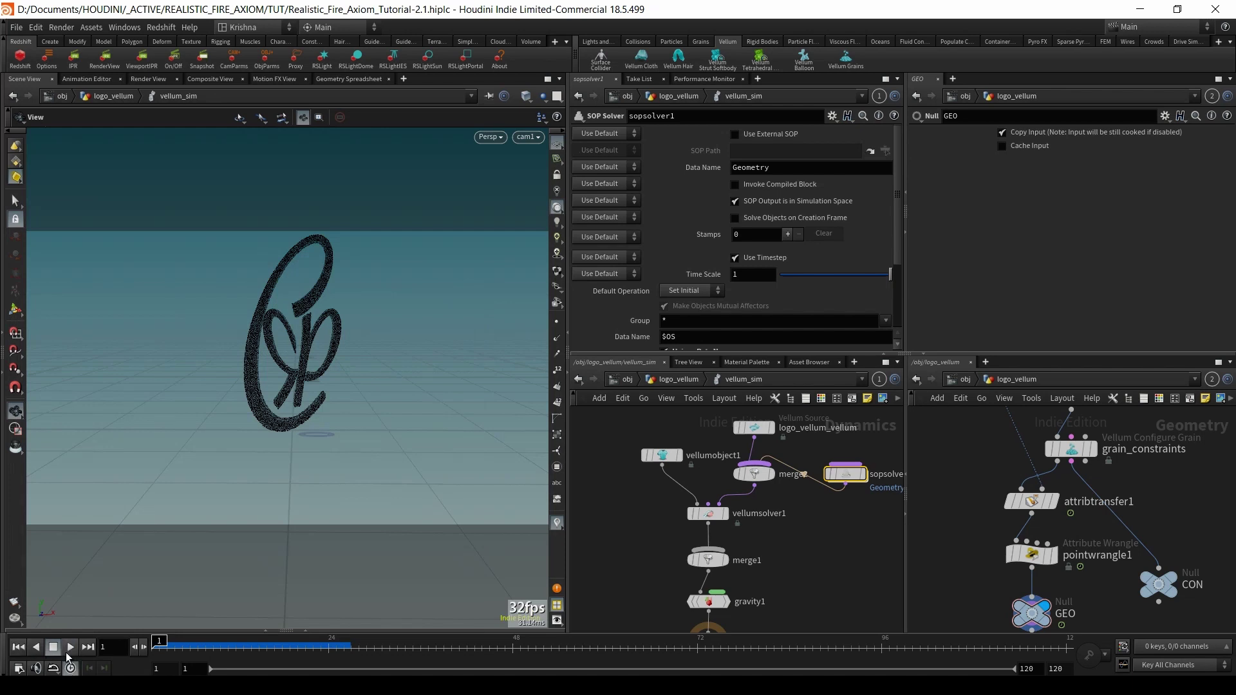
click(19, 647)
click(53, 647)
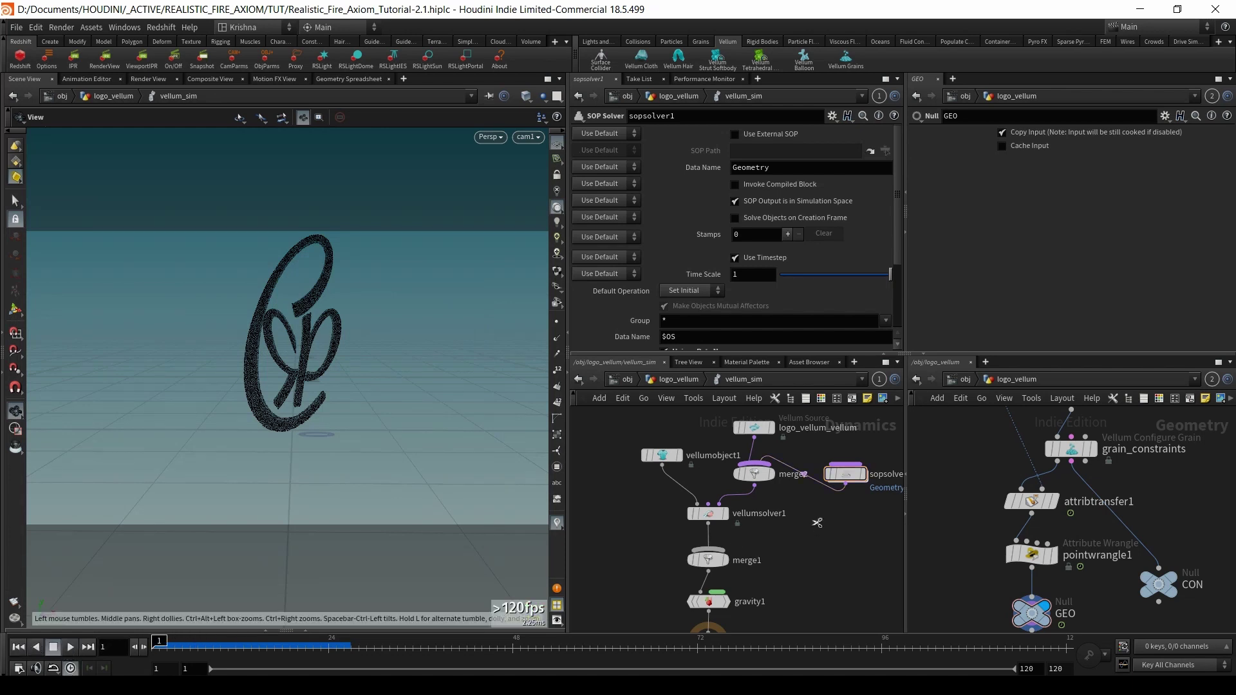
- Disconnect sopsolver1 from merge2 in the vellum_sim network and move it clear of the other nodes
click(805, 493)
scroll(808, 486, down, 1)
drag(838, 476, 832, 461)
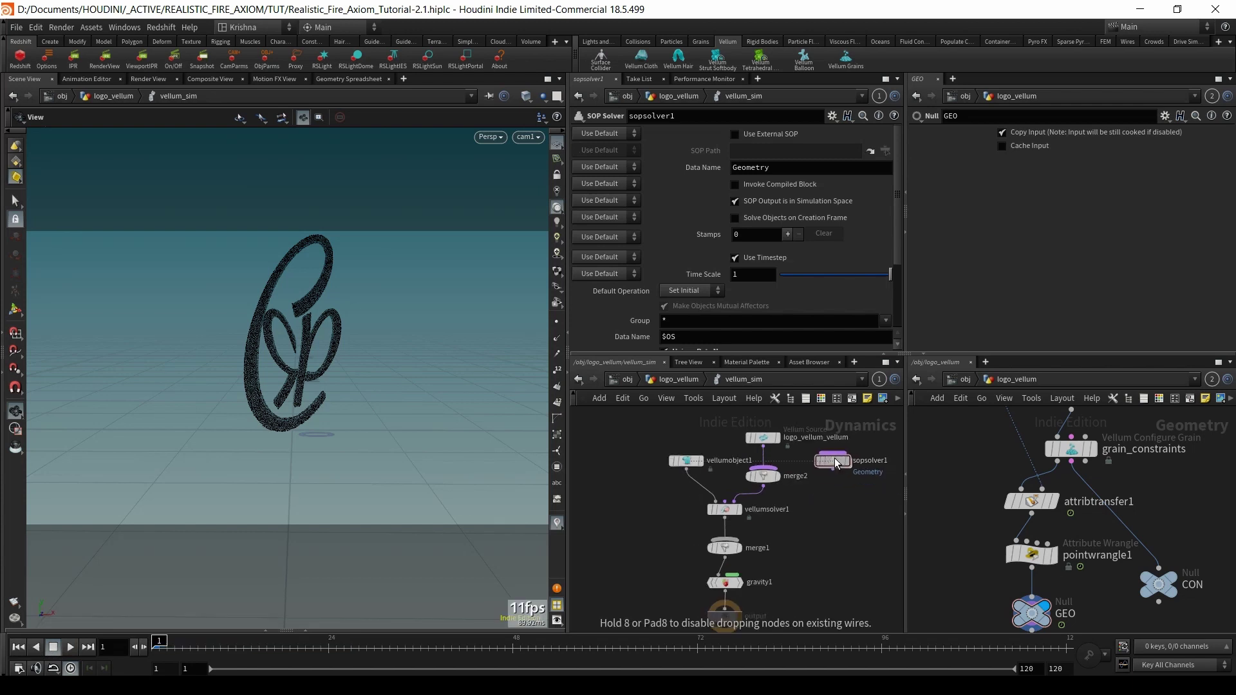
scroll(773, 526, up, 1)
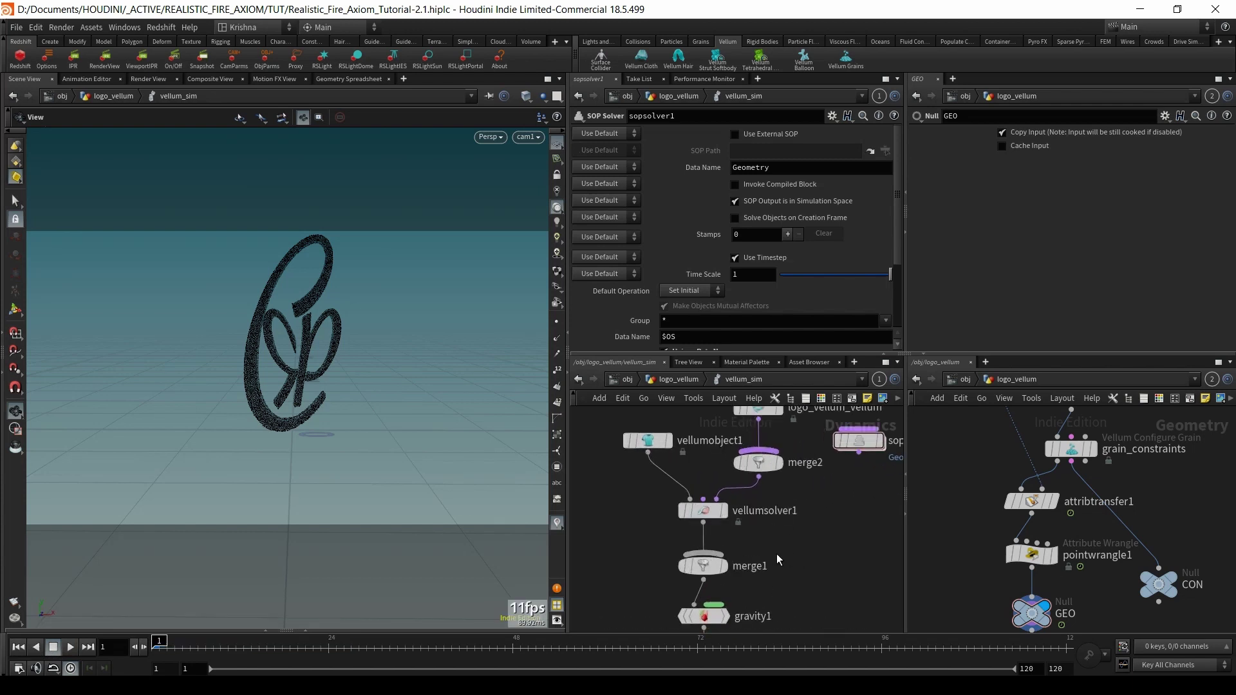
scroll(799, 528, down, 2)
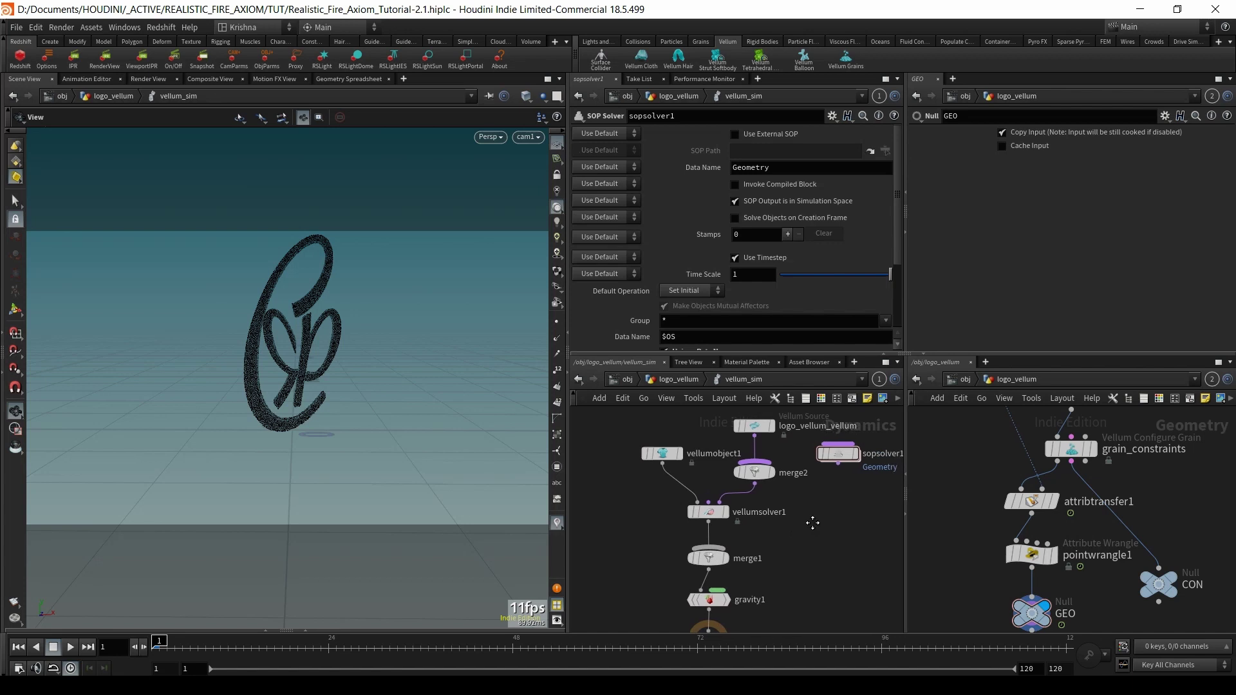
- Add a Multiple Solver node to the vellum_sim network beside vellumsolver1
key(Tab)
text(mul)
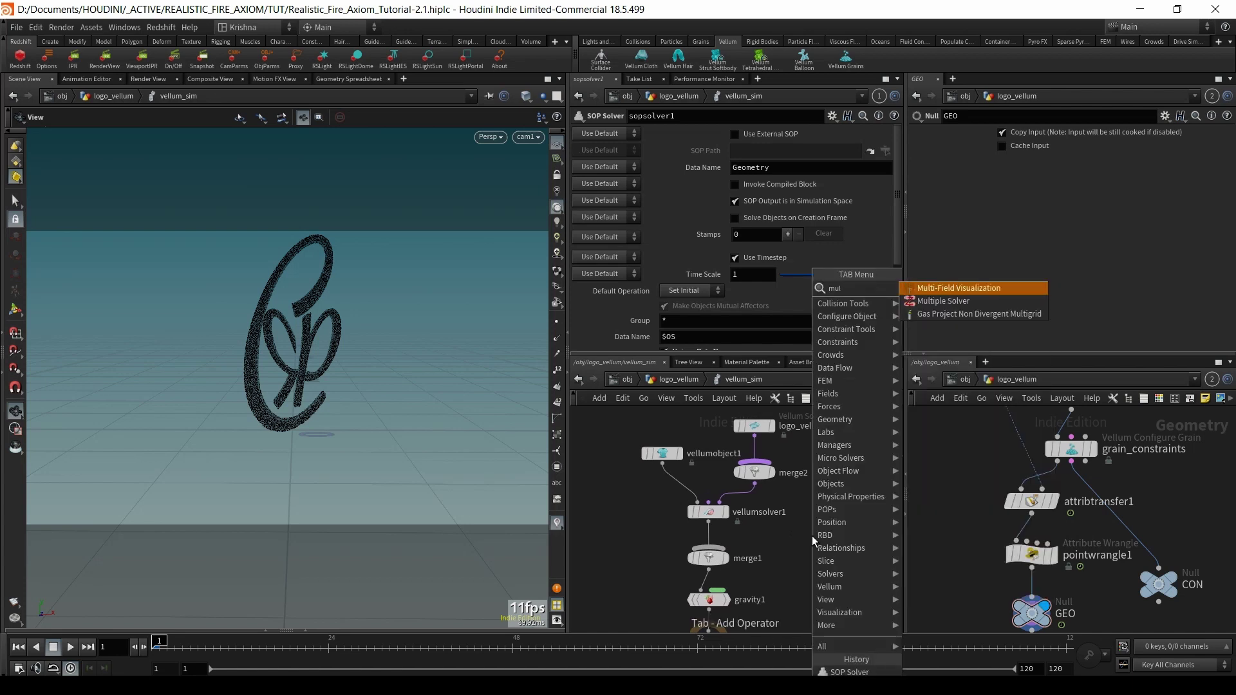
key(Down)
key(Return)
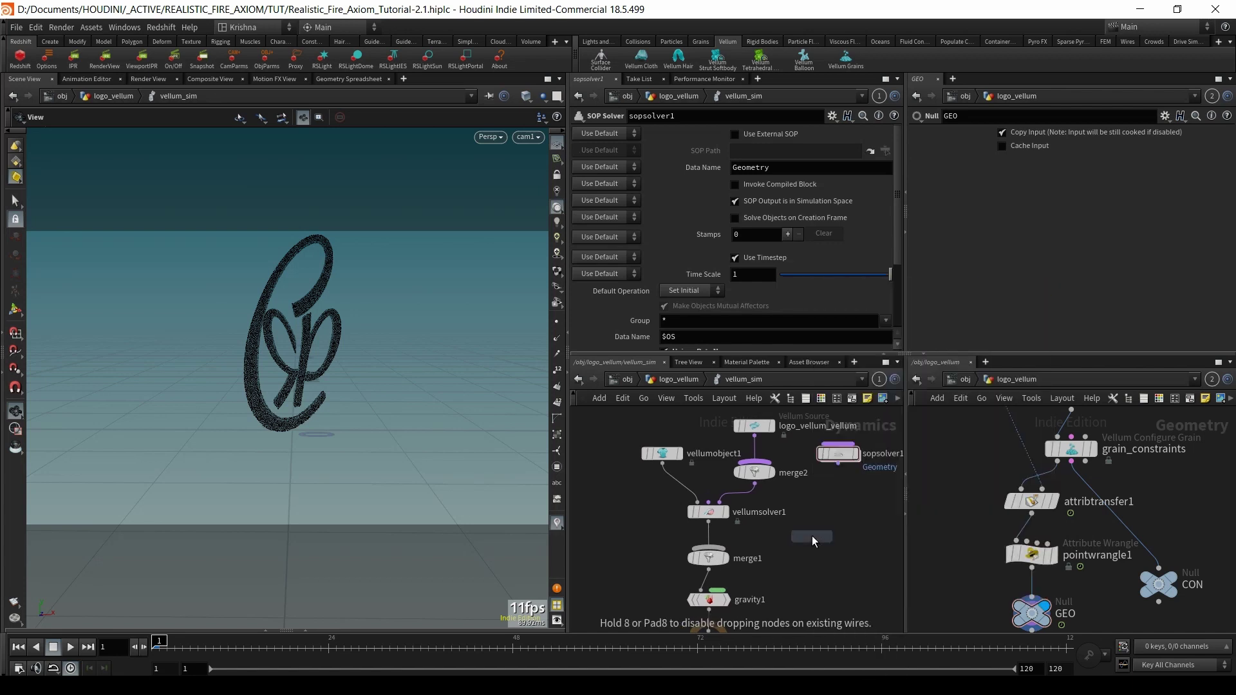
click(812, 536)
- Disconnect vellumsolver1 from merge1 and position the Multiple Solver node below and beside vellumsolver1
drag(708, 546, 700, 480)
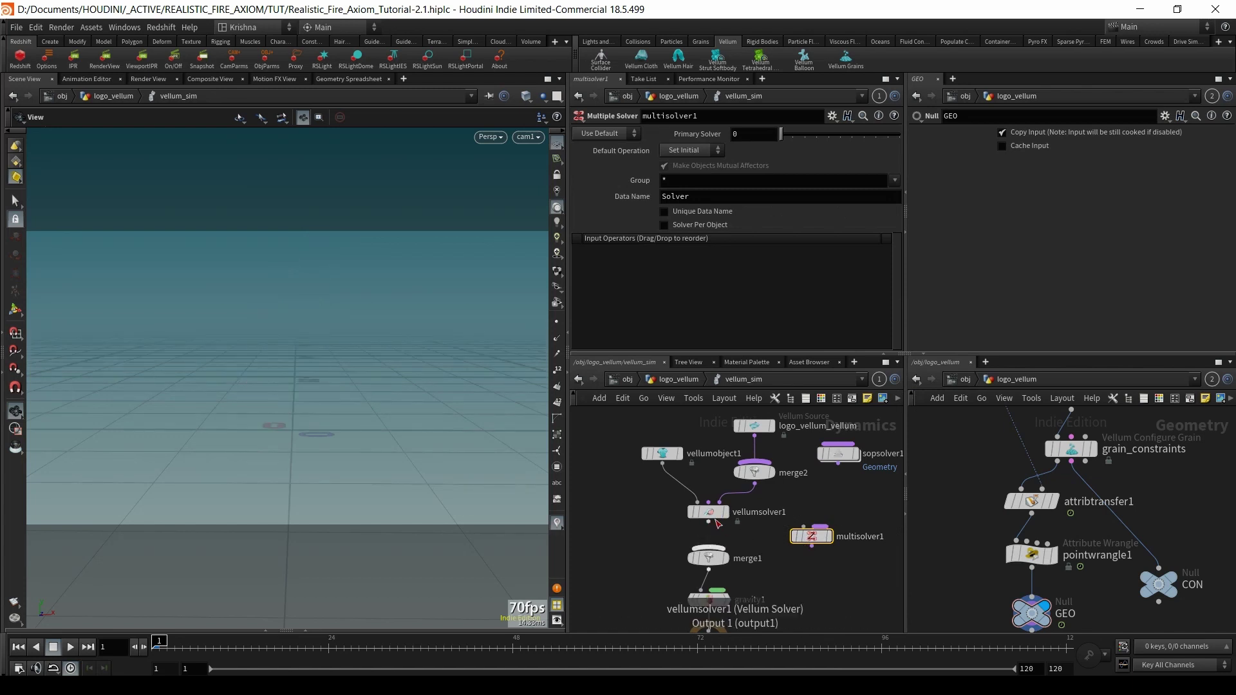
drag(711, 522, 723, 522)
drag(822, 533, 831, 563)
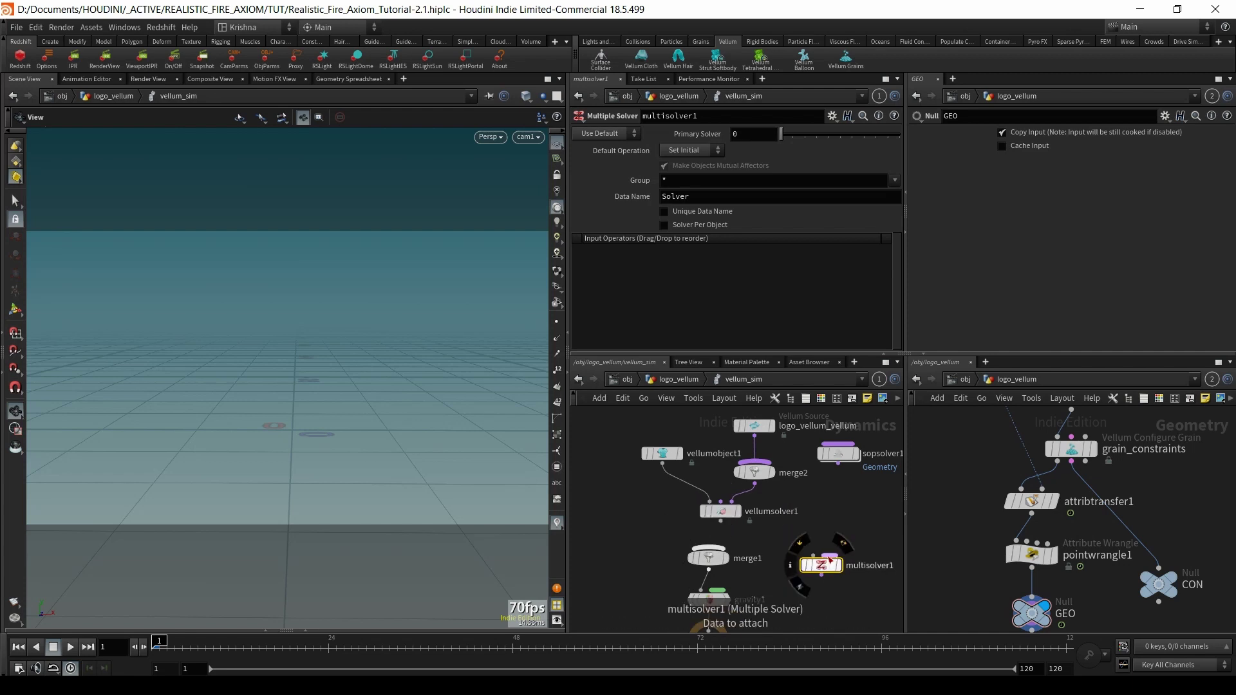
mouse_move(835, 557)
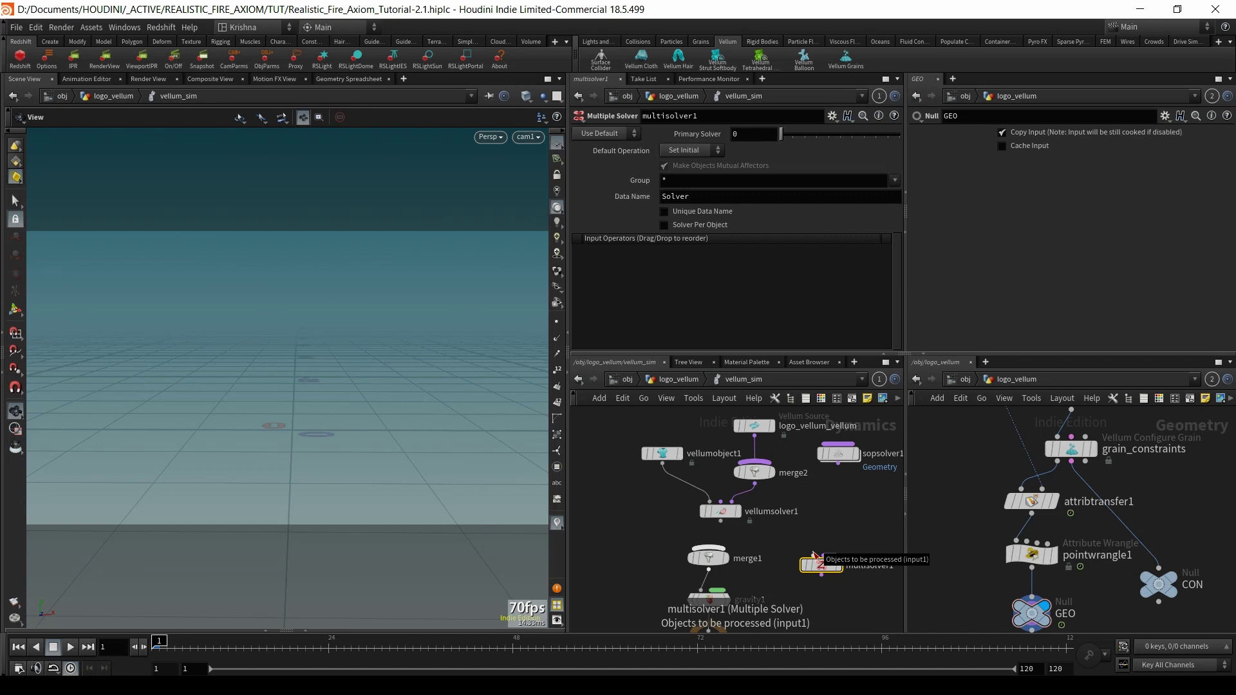
- Wire vellumobject1 into multisolver1's objects input and vellumsolver1 into its solver input, dropping vellumobject1's link to vellumsolver1
drag(665, 470, 805, 544)
drag(725, 516, 825, 517)
click(822, 524)
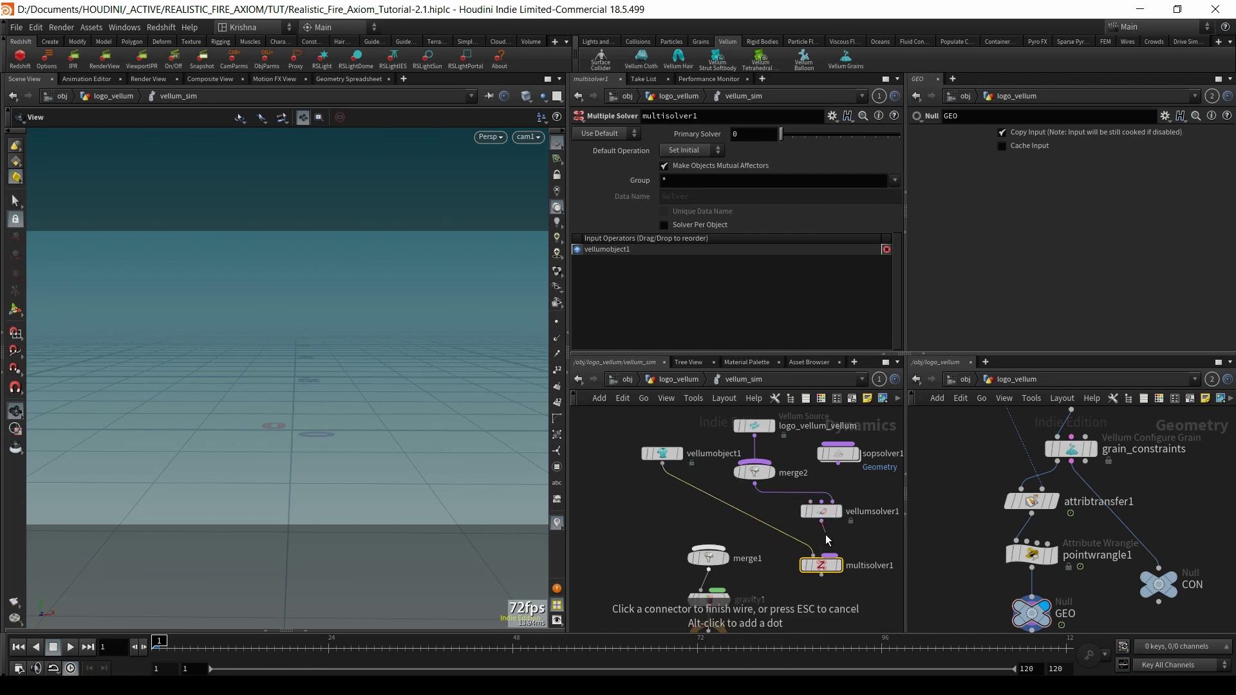
click(830, 553)
click(830, 554)
click(821, 519)
- Wire multisolver1's output into merge1, lay out the network, and place sopsolver1 beside vellumsolver1
click(821, 575)
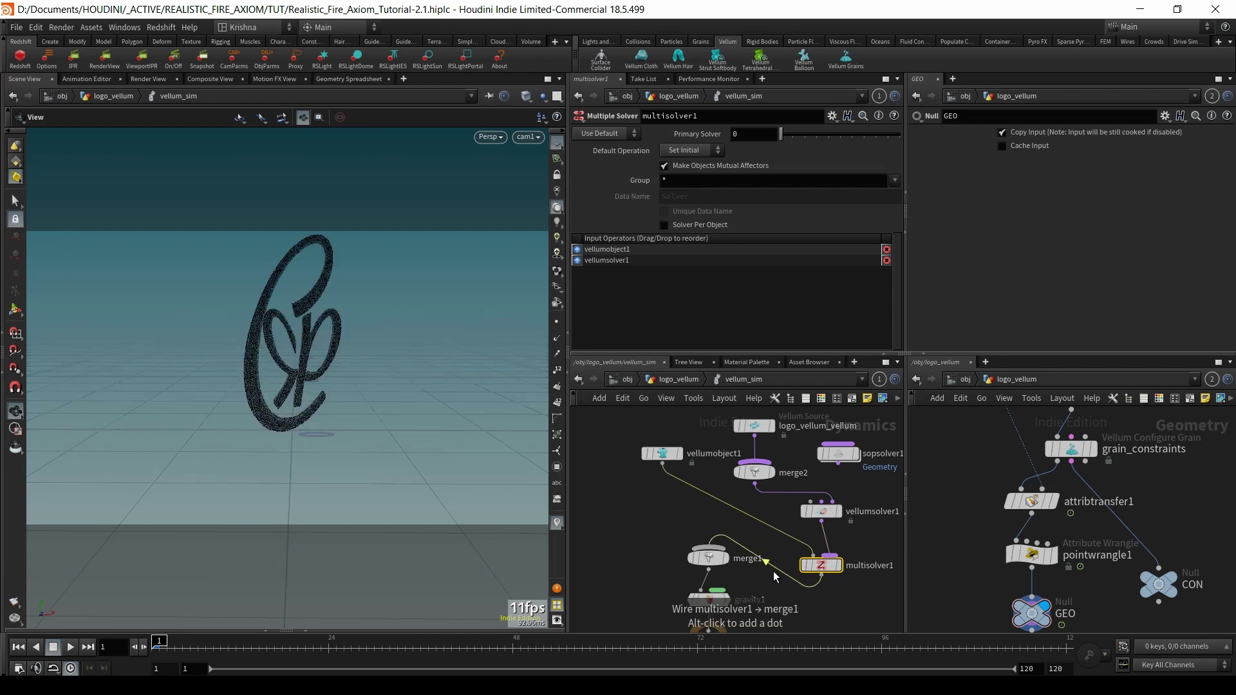
click(774, 570)
key(l)
drag(814, 602, 765, 493)
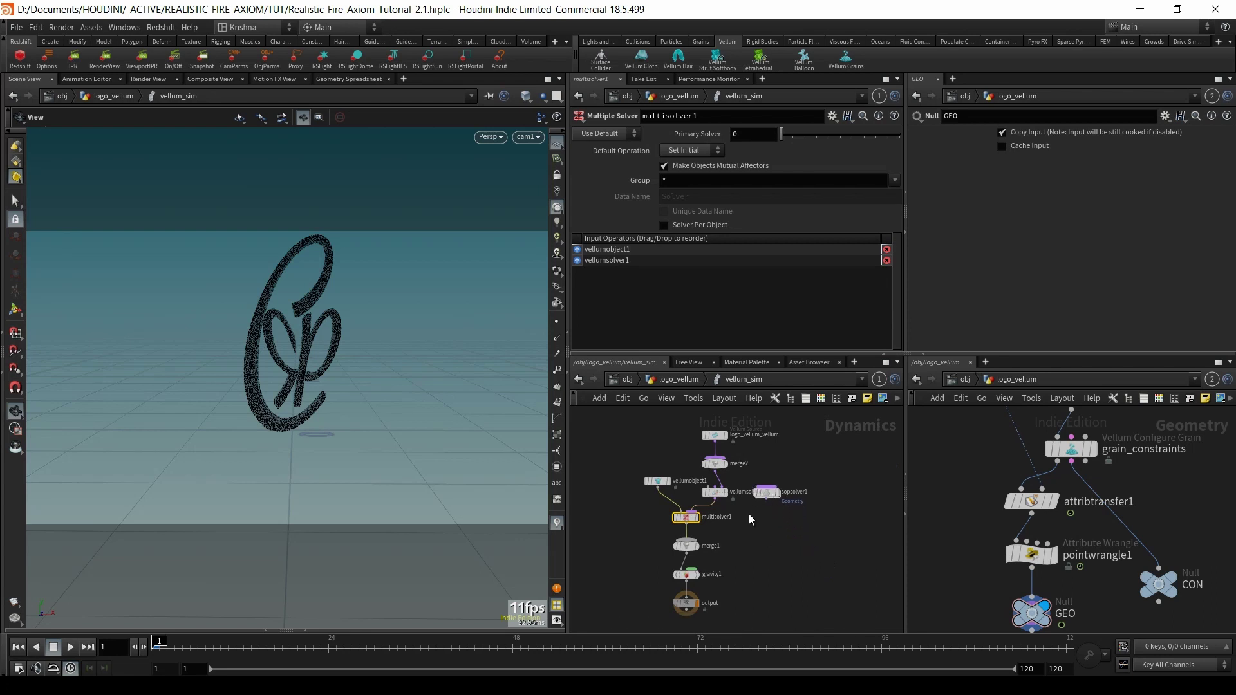
scroll(748, 512, up, 2)
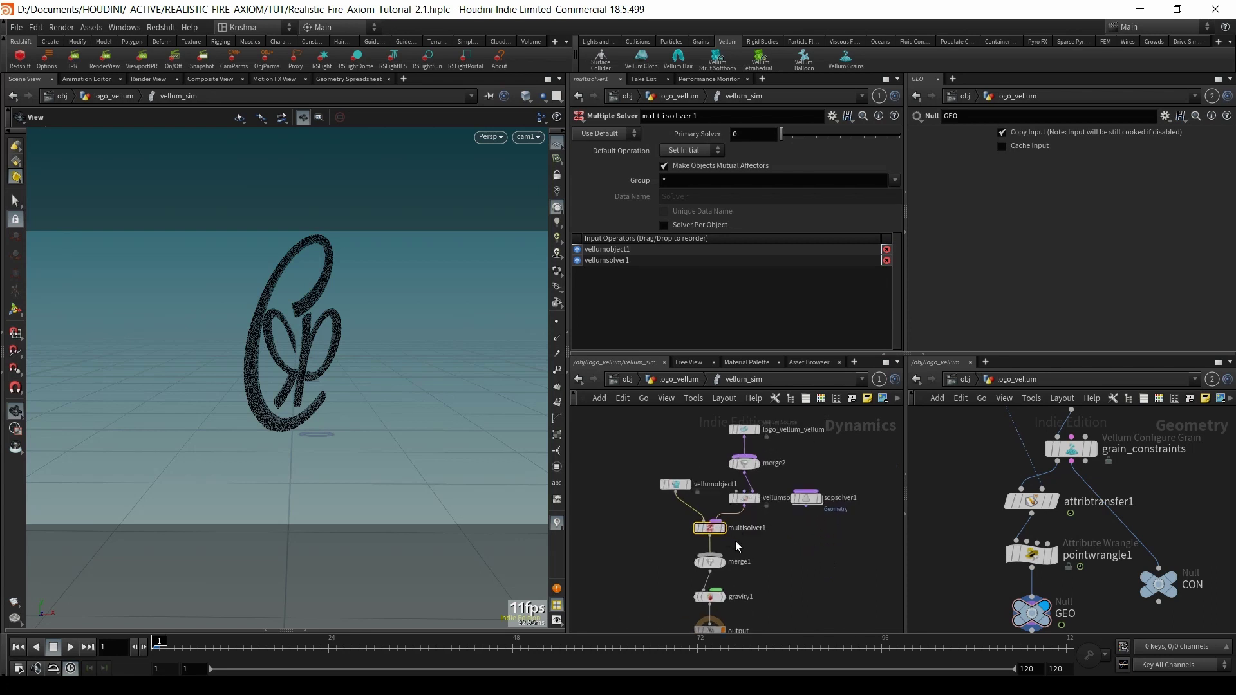
scroll(749, 492, up, 2)
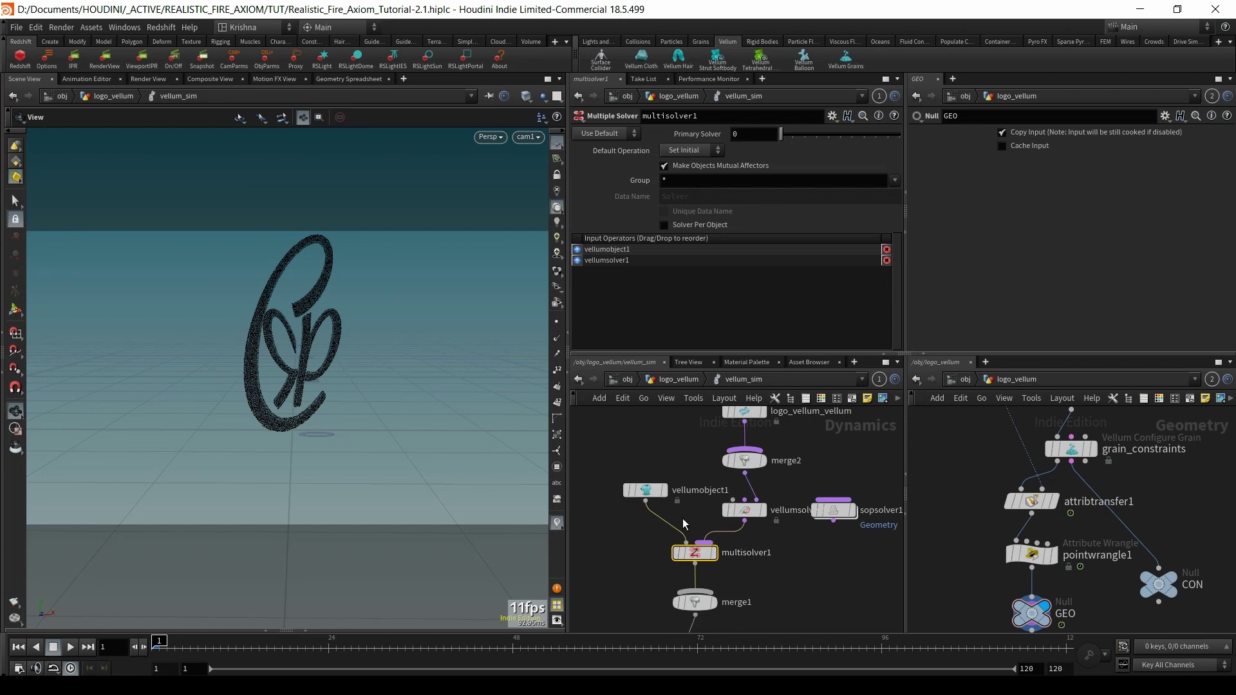
- Try feeding vellumobject1 into vellumsolver1 instead of multisolver1, and restore its wire to multisolver1's objects input
key(y)
mouse_move(670, 523)
mouse_down()
mouse_move(647, 537)
mouse_move(646, 502)
mouse_up()
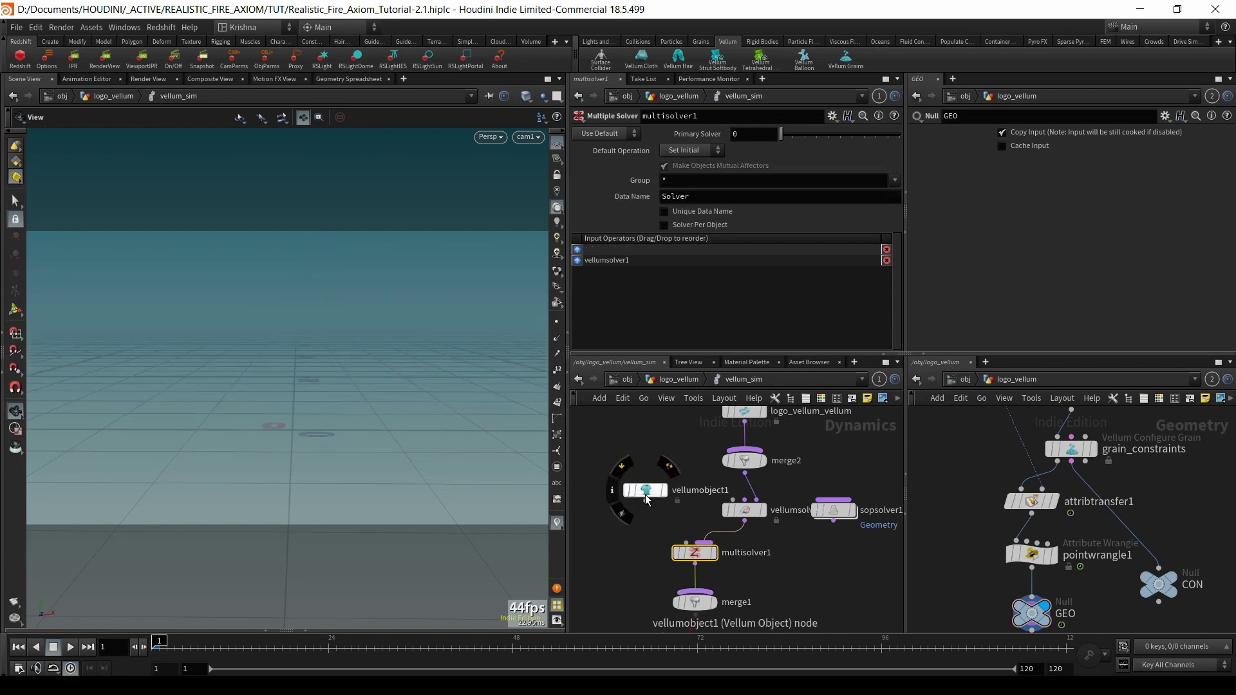
click(645, 503)
click(732, 500)
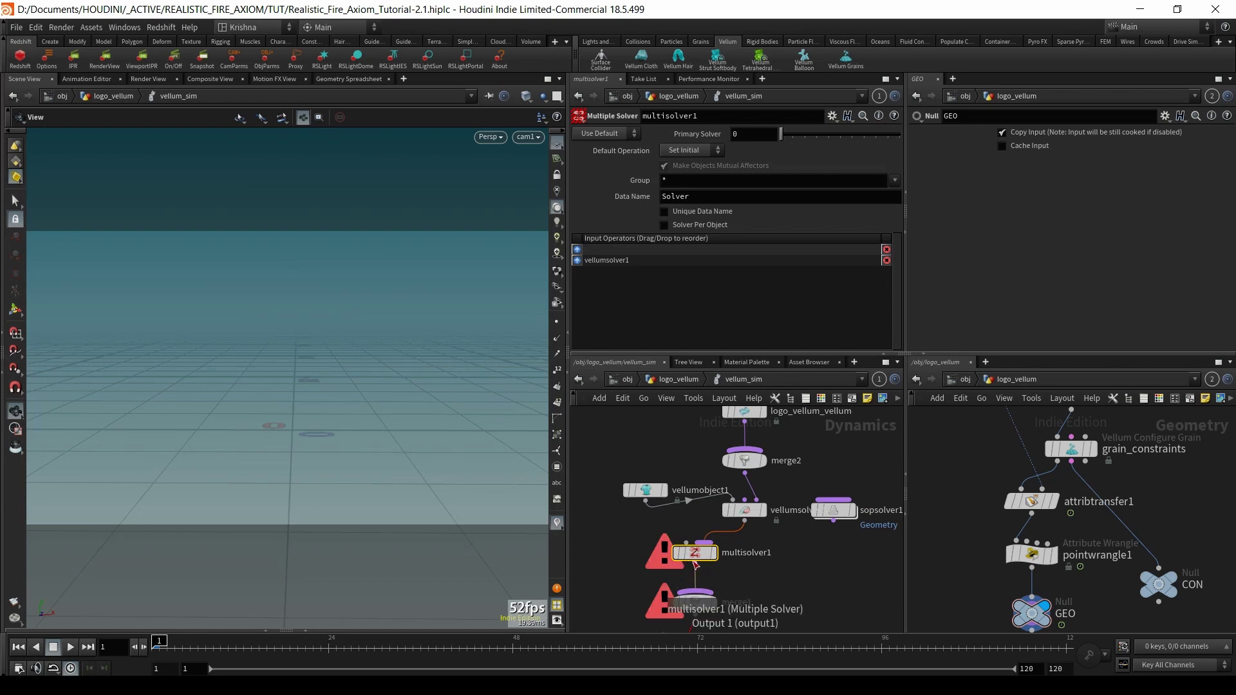
click(685, 545)
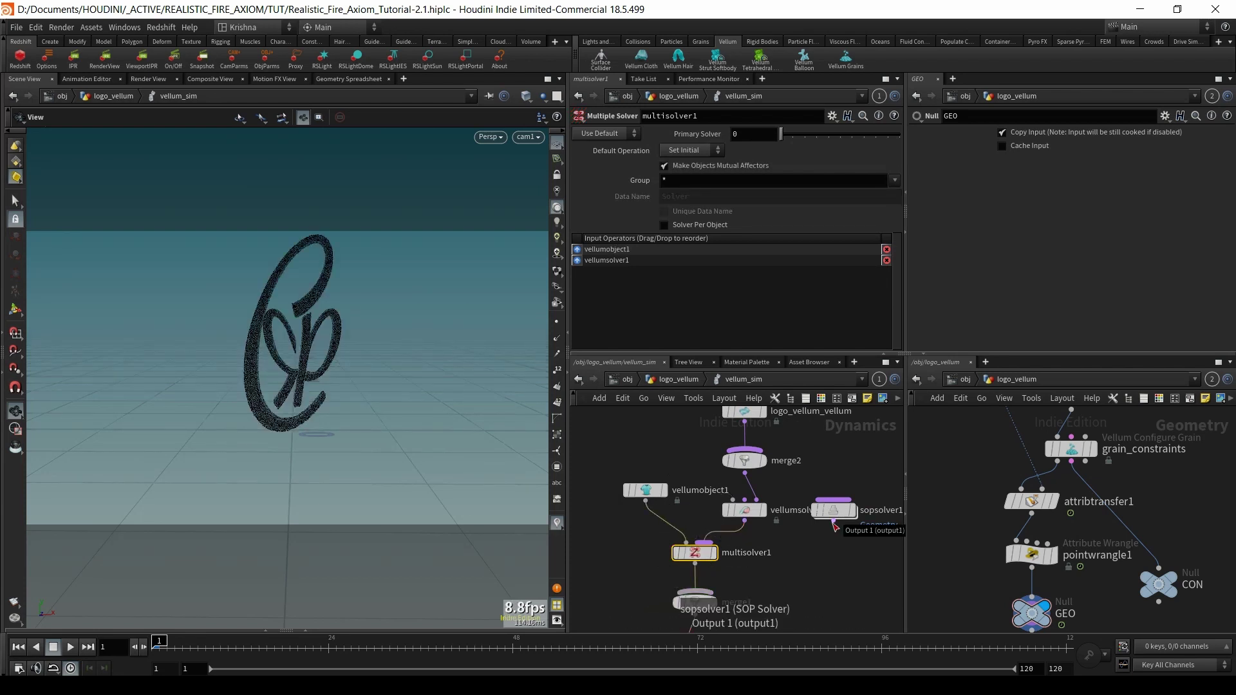
- Wire sopsolver1's output into multisolver1's solver input alongside vellumsolver1
click(834, 527)
click(705, 545)
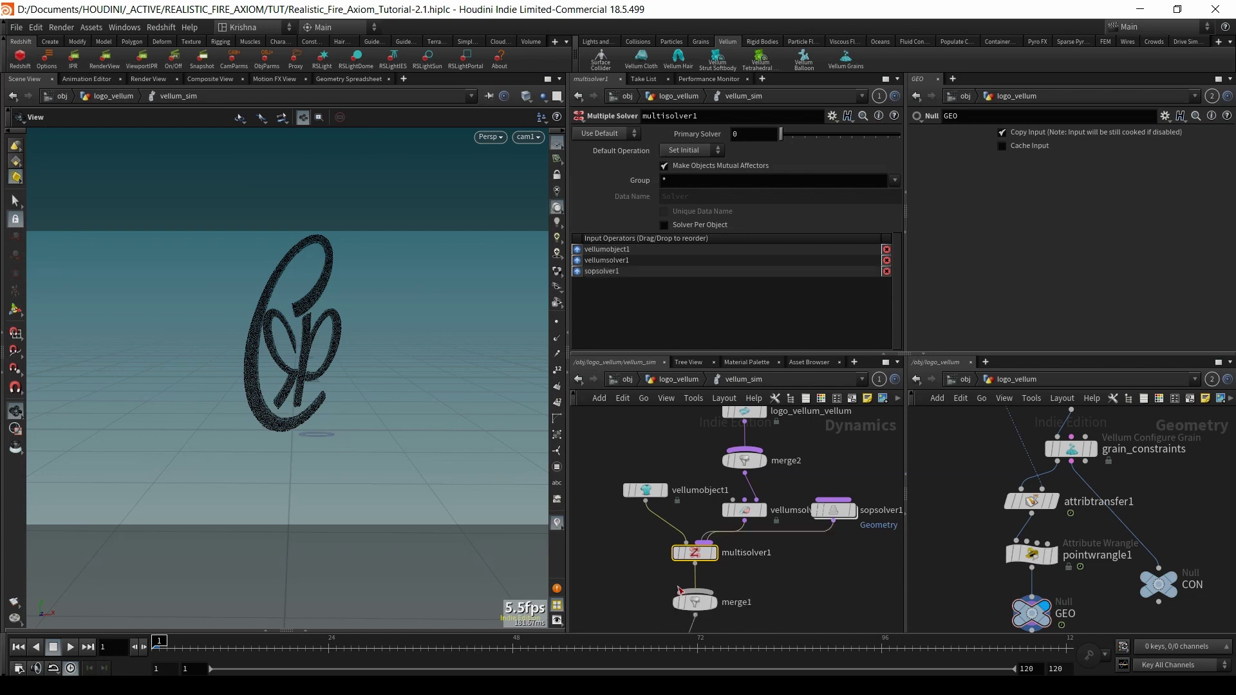
scroll(739, 582, down, 3)
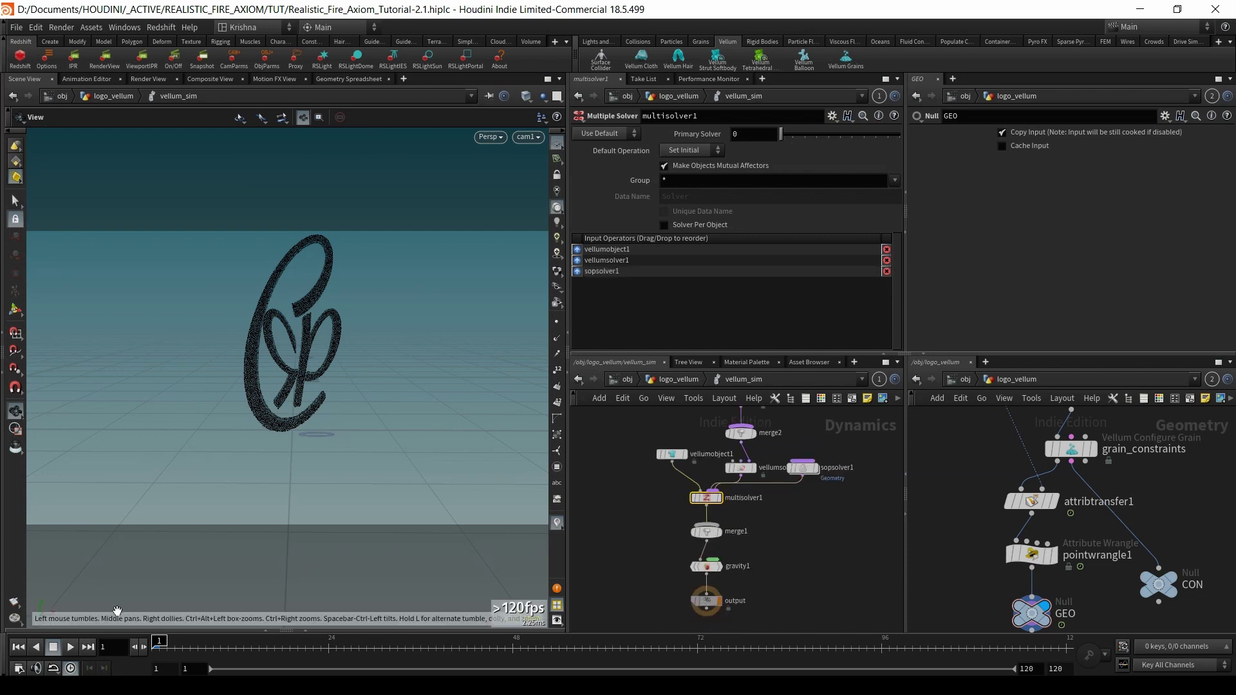
- Play the simulation with the Multiple Solver setup, stop it, and return to frame 1
click(70, 647)
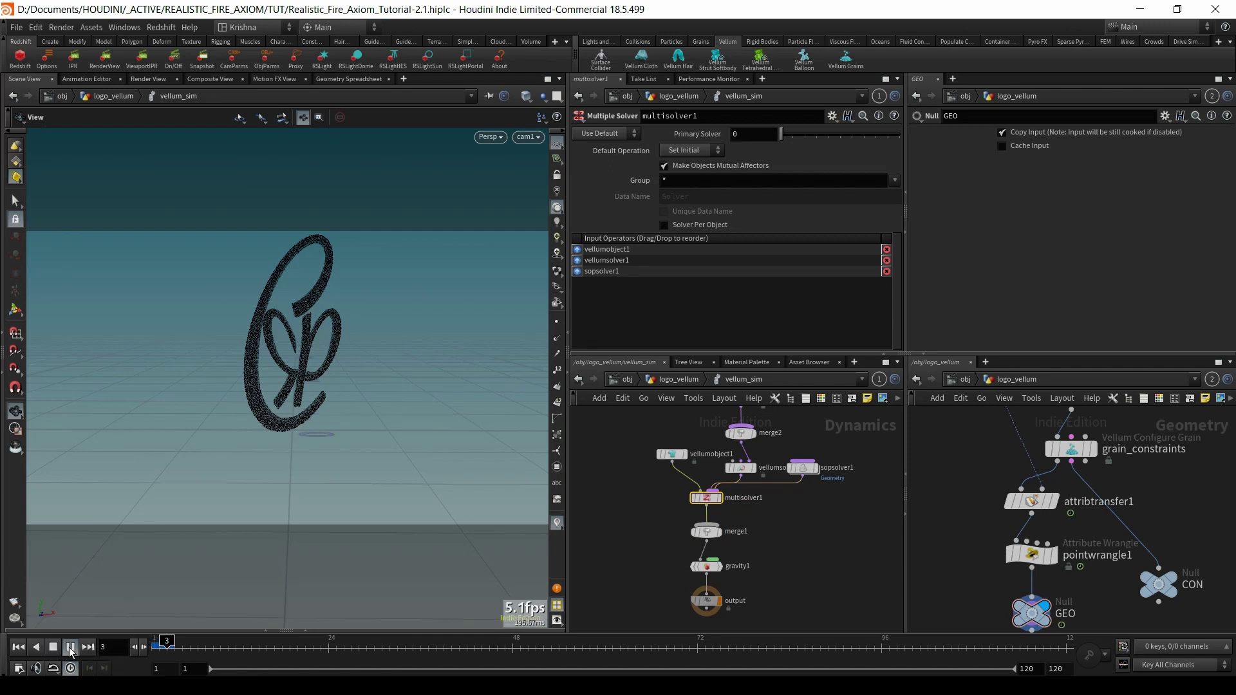
click(55, 648)
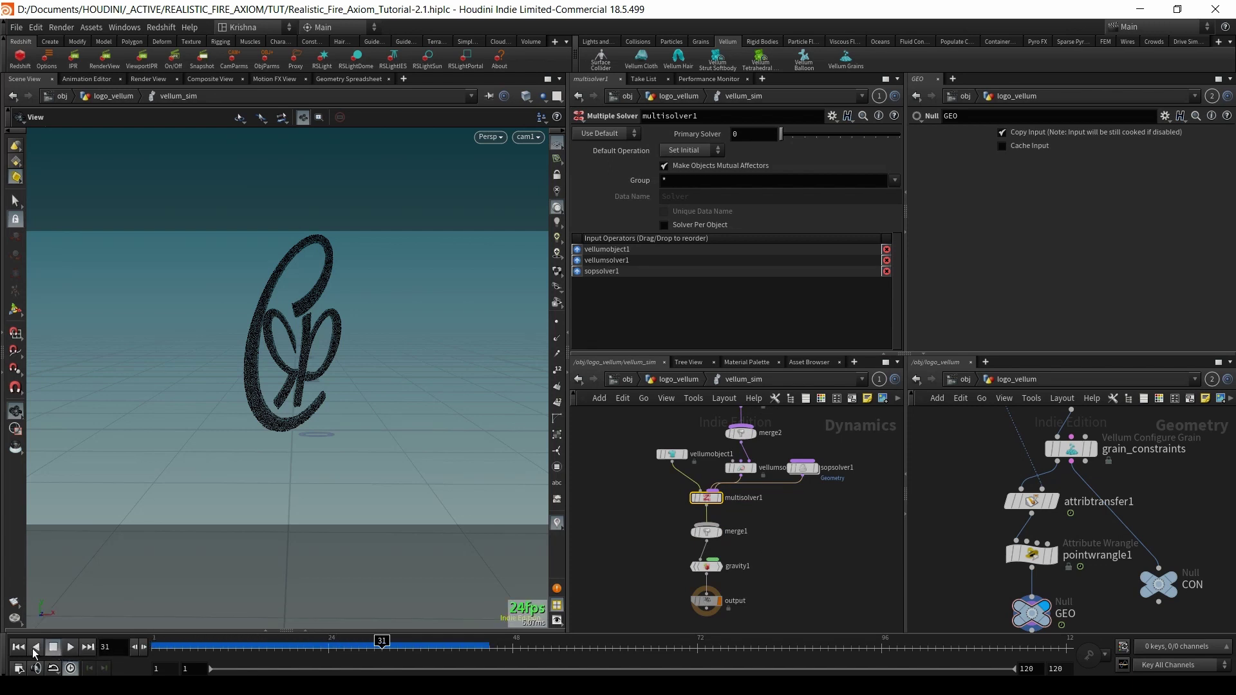
click(19, 649)
- Inside sopsolver1, review the settings of attribtransfer1 and both point wrangles, and inspect pointwrangle2's attribute information
double_click(804, 468)
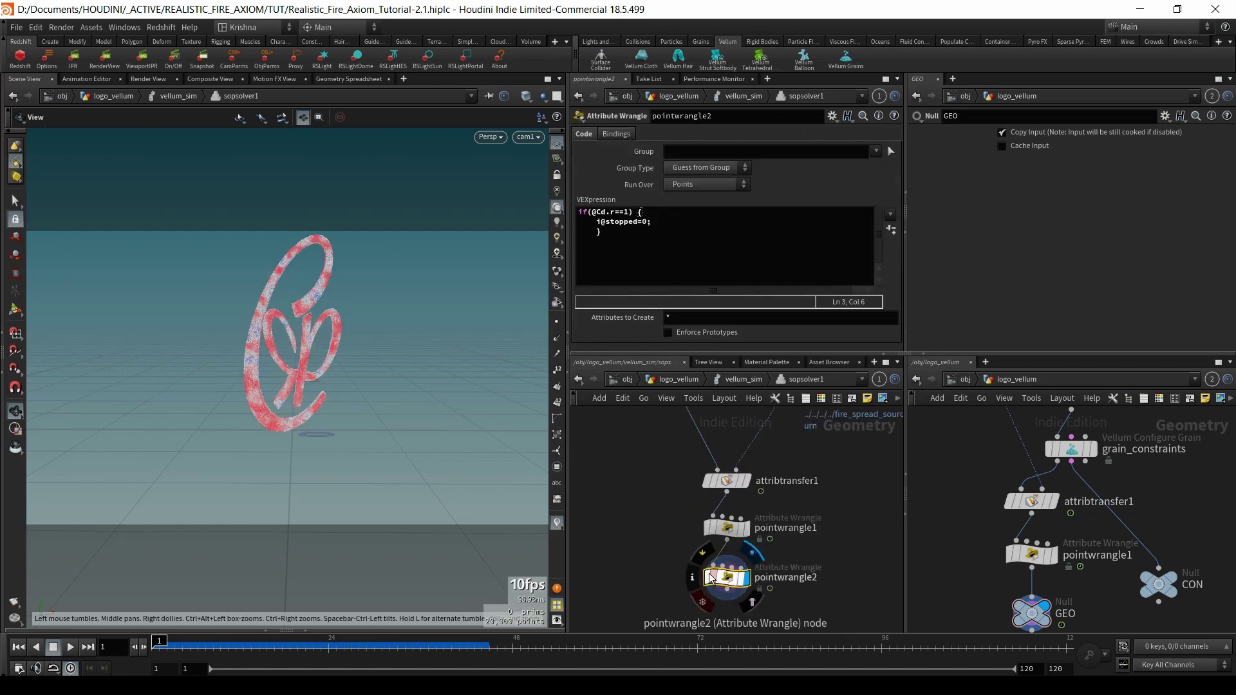
click(692, 578)
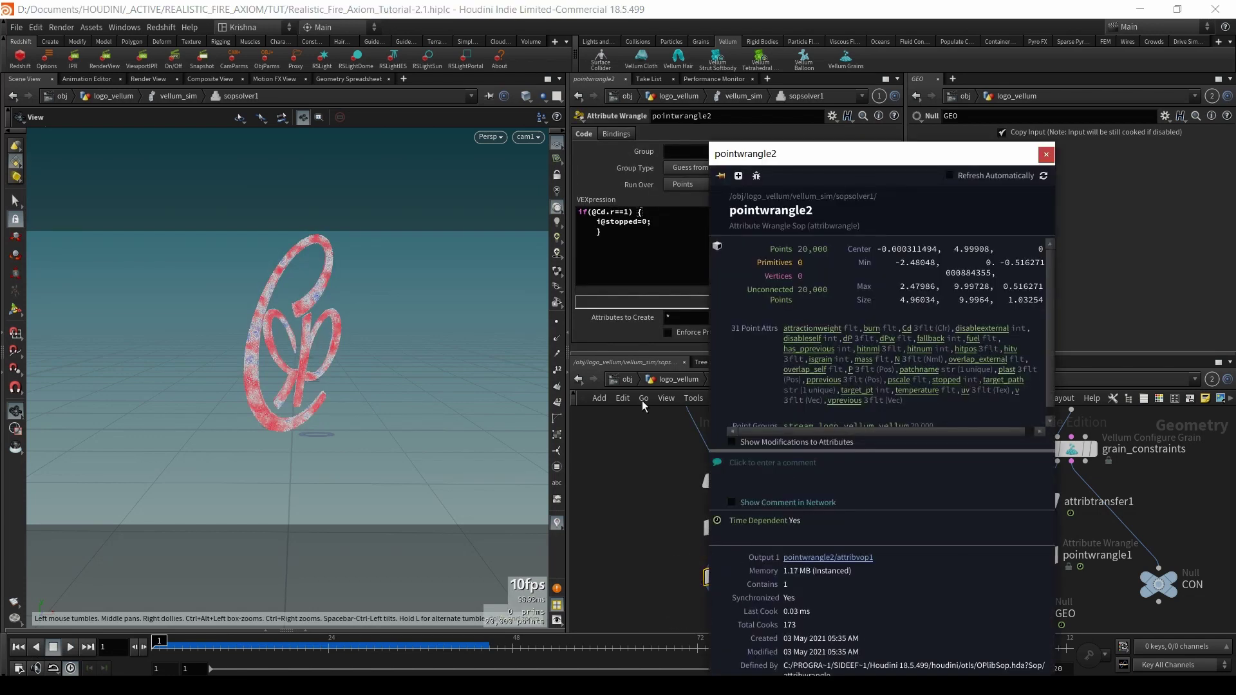
click(726, 480)
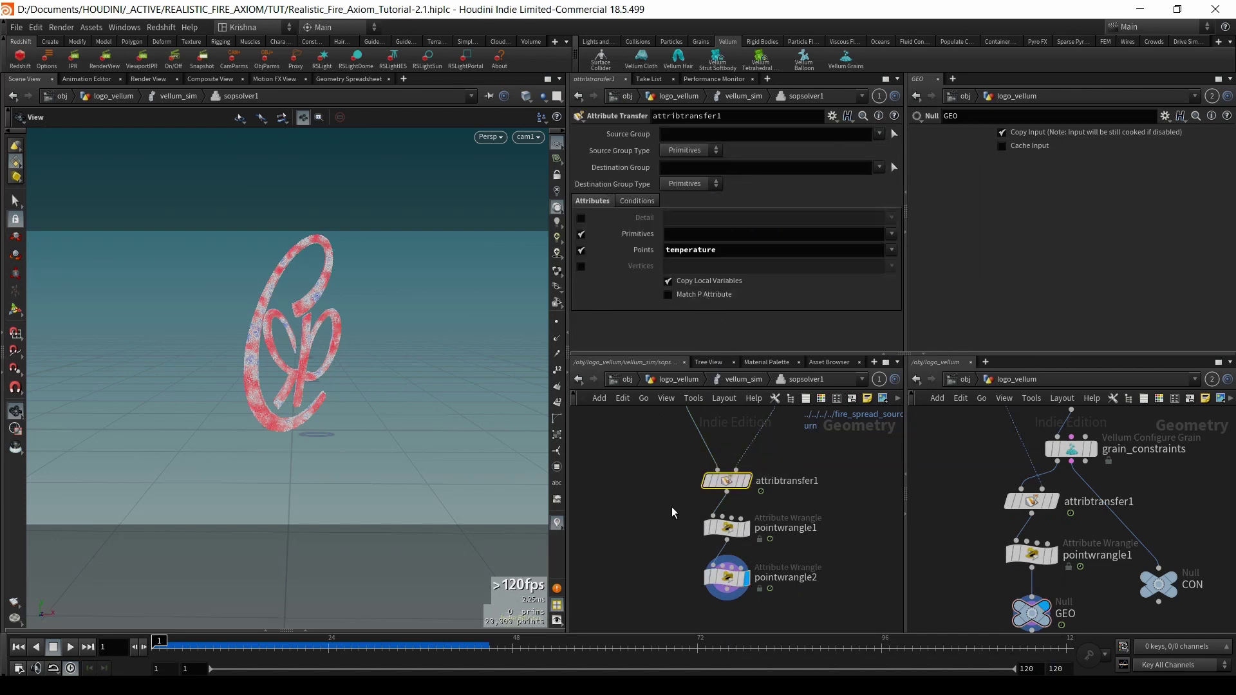
click(726, 527)
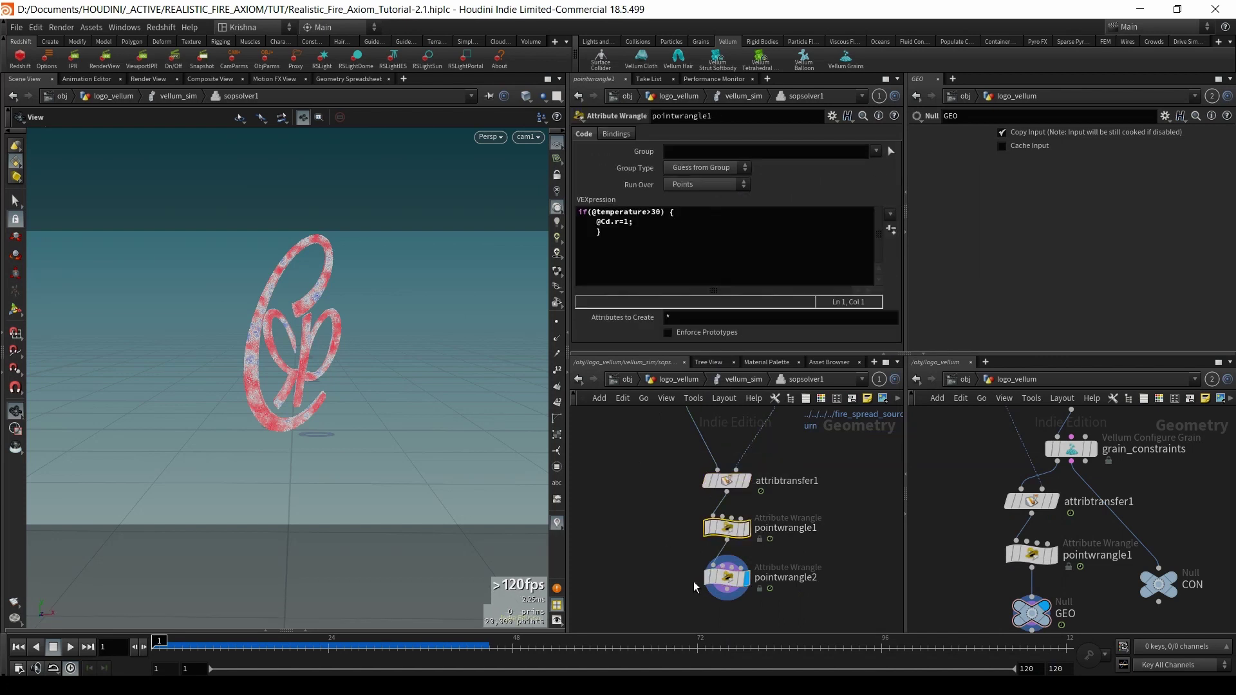
click(720, 575)
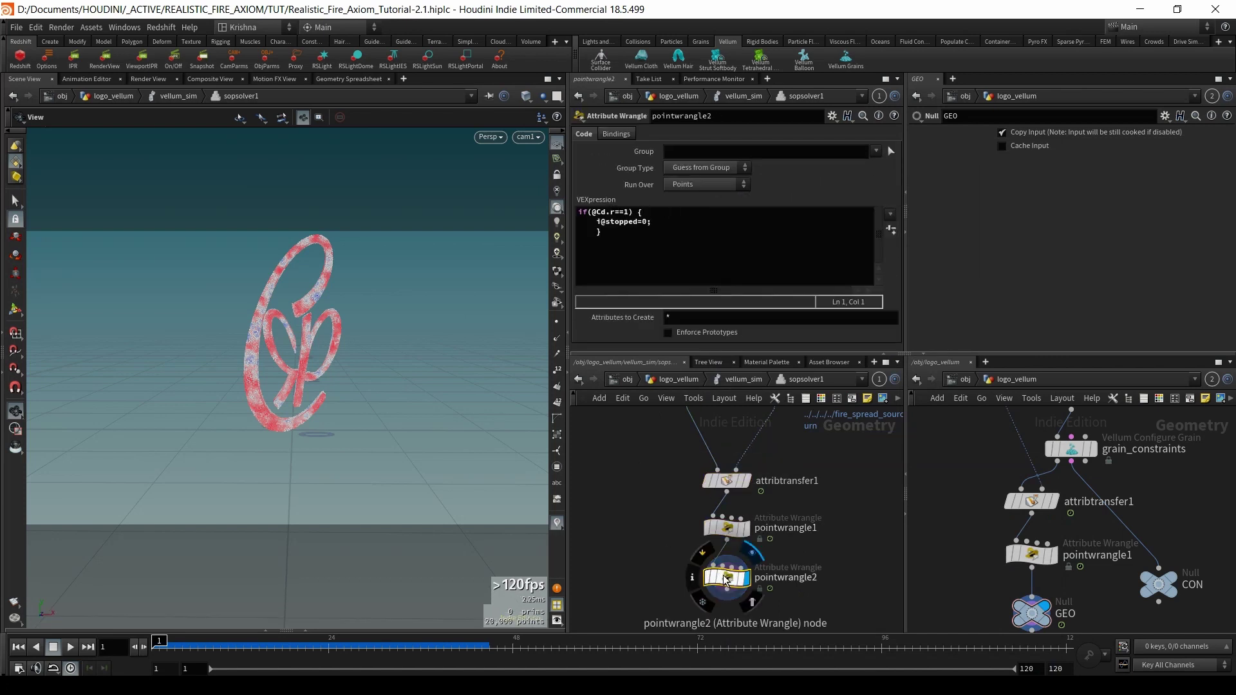
click(693, 577)
- Turn off the attractionweight visualizer, enable the temperature visualizer, and scrub the timeline forward to frame 41
click(558, 521)
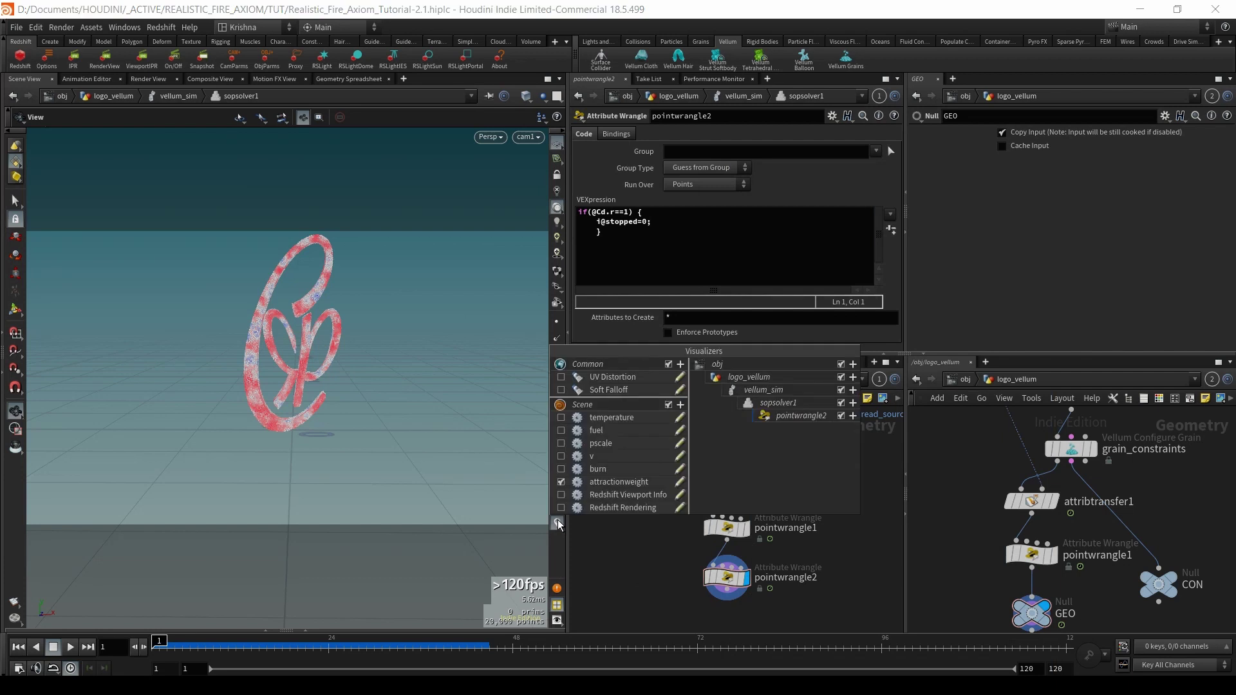
click(561, 482)
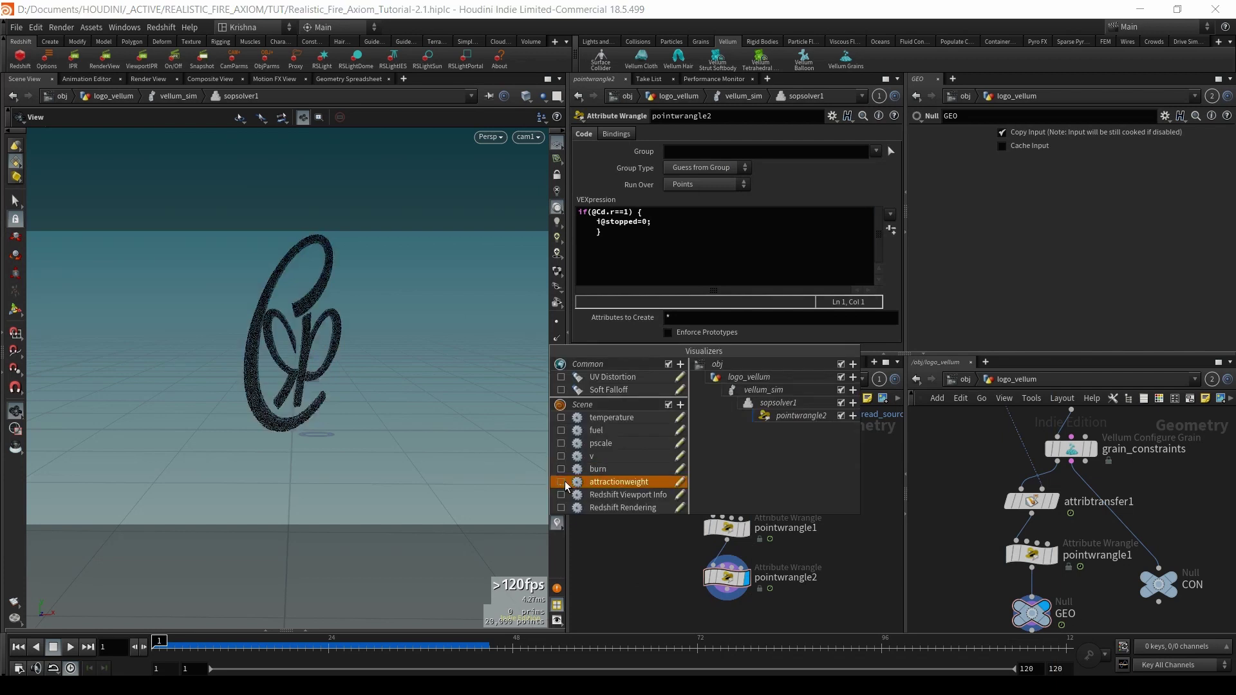
click(556, 522)
click(561, 417)
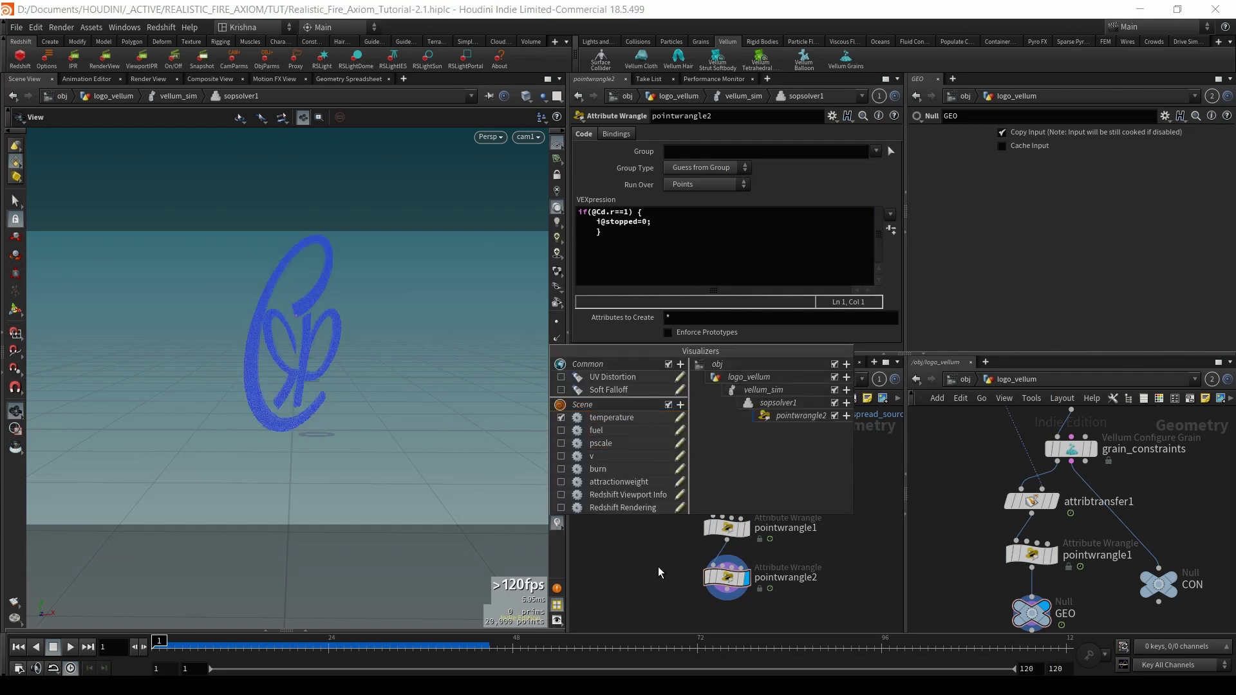
drag(175, 648, 449, 648)
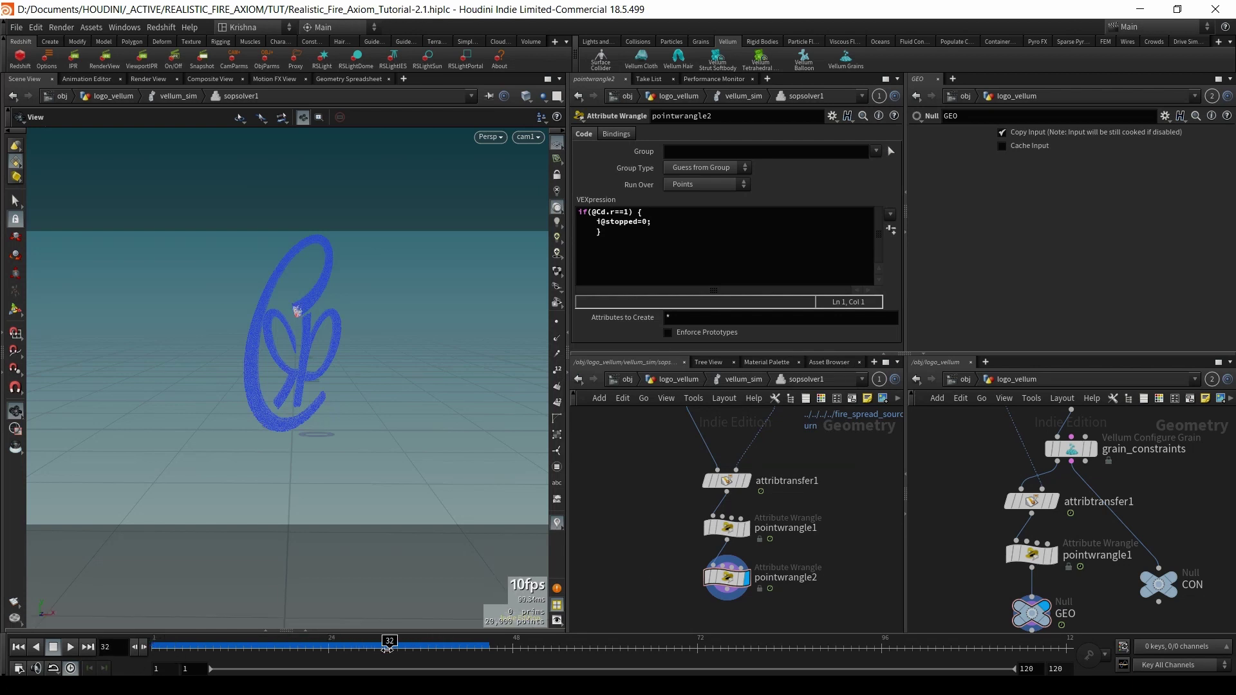
- Show pointwrangle1's data in the geometry spreadsheet and filter its attributes to temp*
click(306, 631)
drag(720, 531, 721, 533)
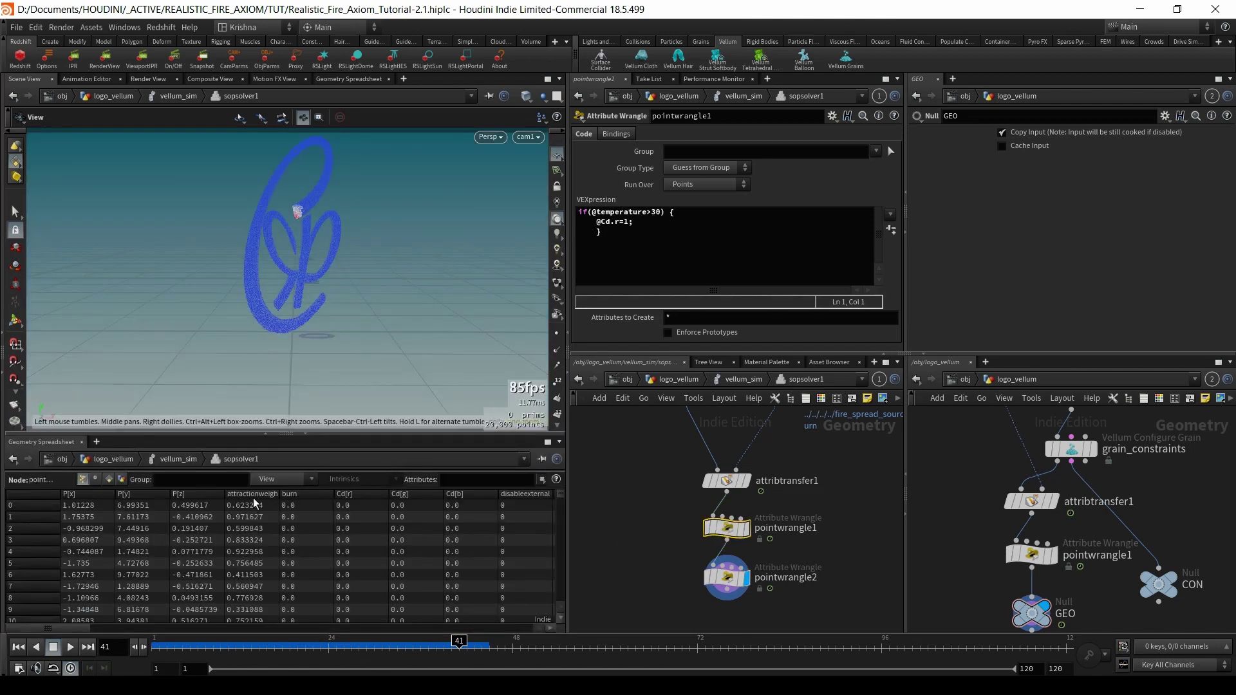
click(462, 482)
key(Return)
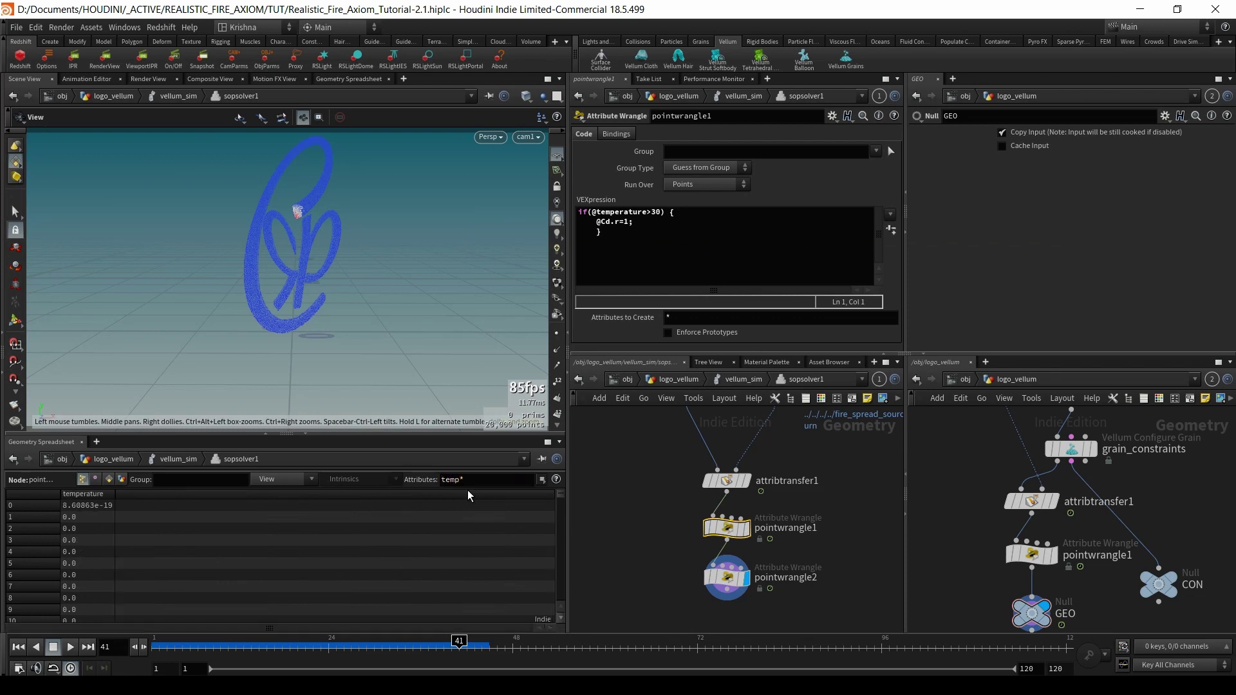
click(95, 493)
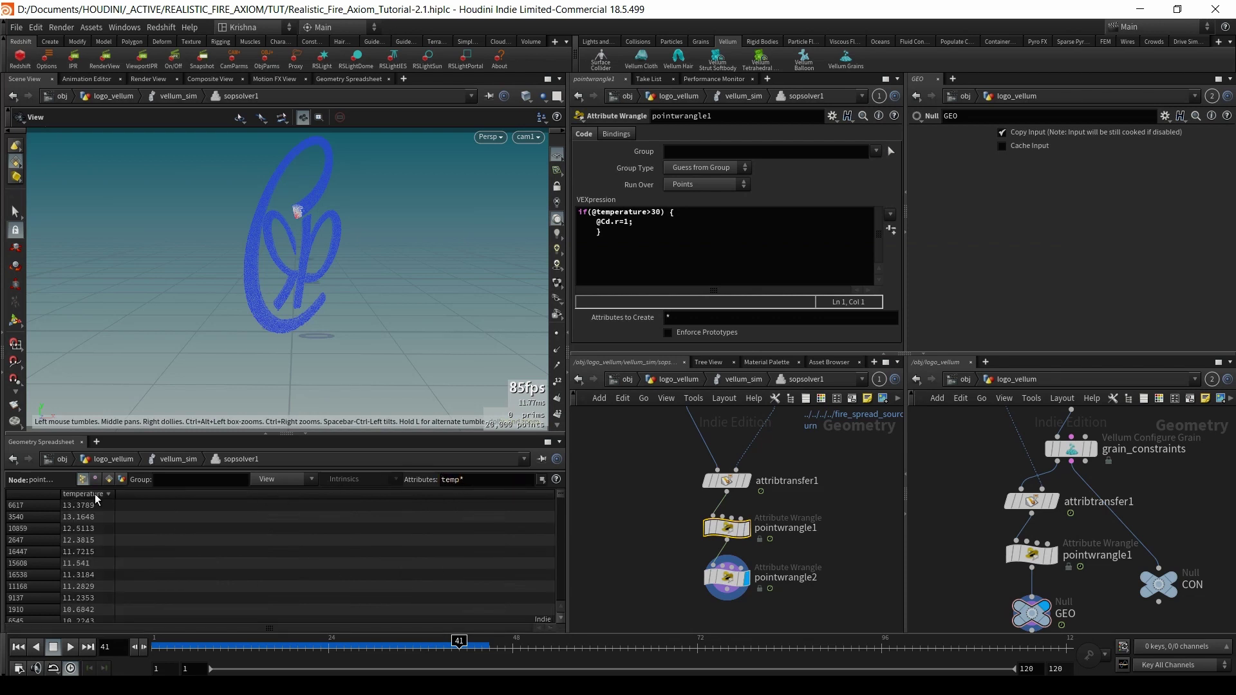
click(18, 648)
click(657, 212)
key(BackSpace)
text(1)
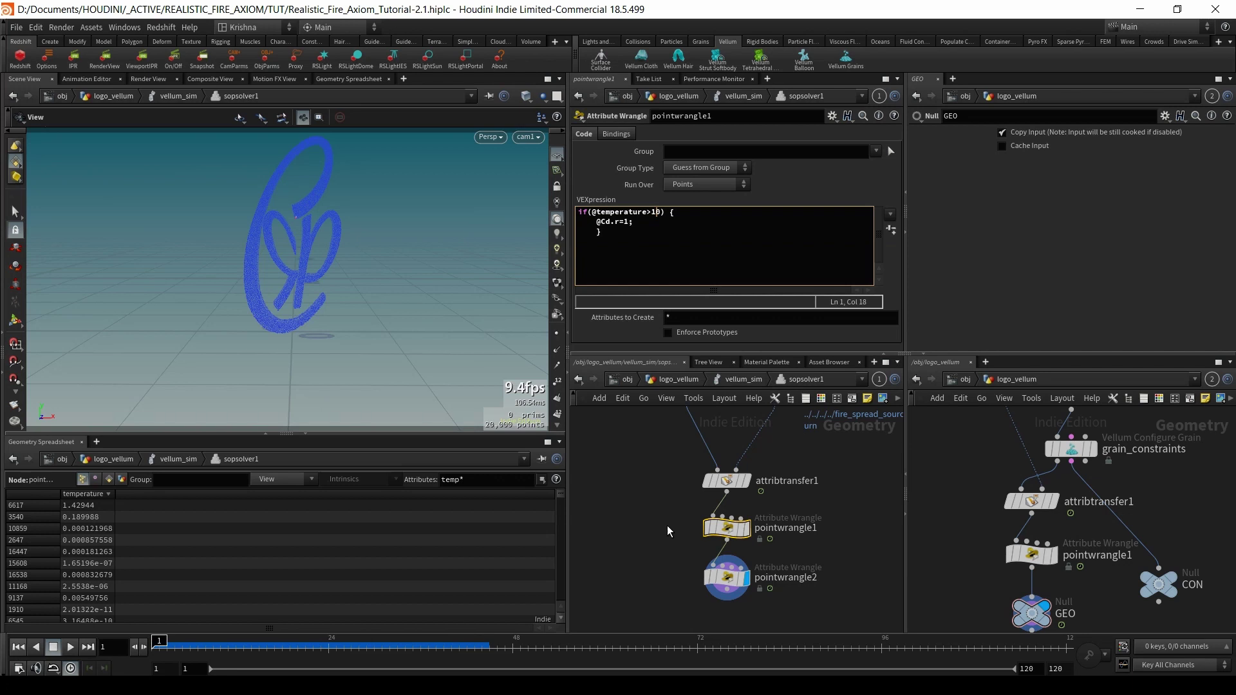
- Check pointwrangle2's code, return to the vellum_sim network, play the simulation to frame 48, and inspect the grains in an enlarged viewport
click(715, 587)
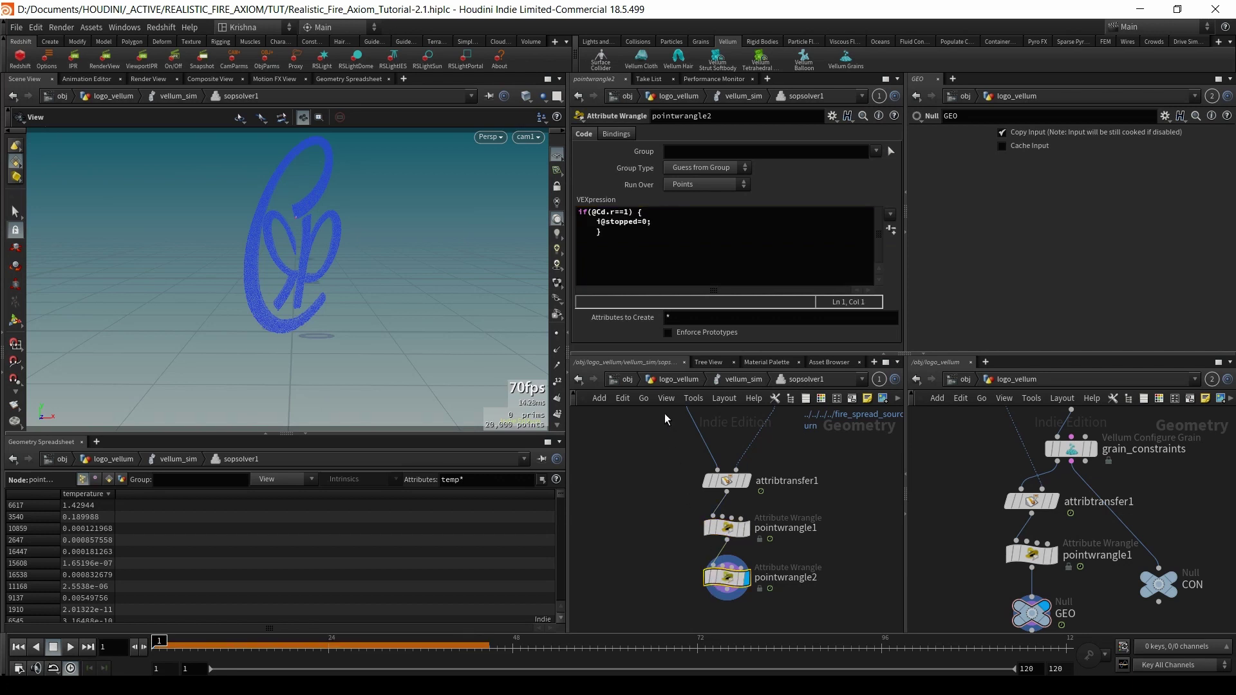
click(732, 380)
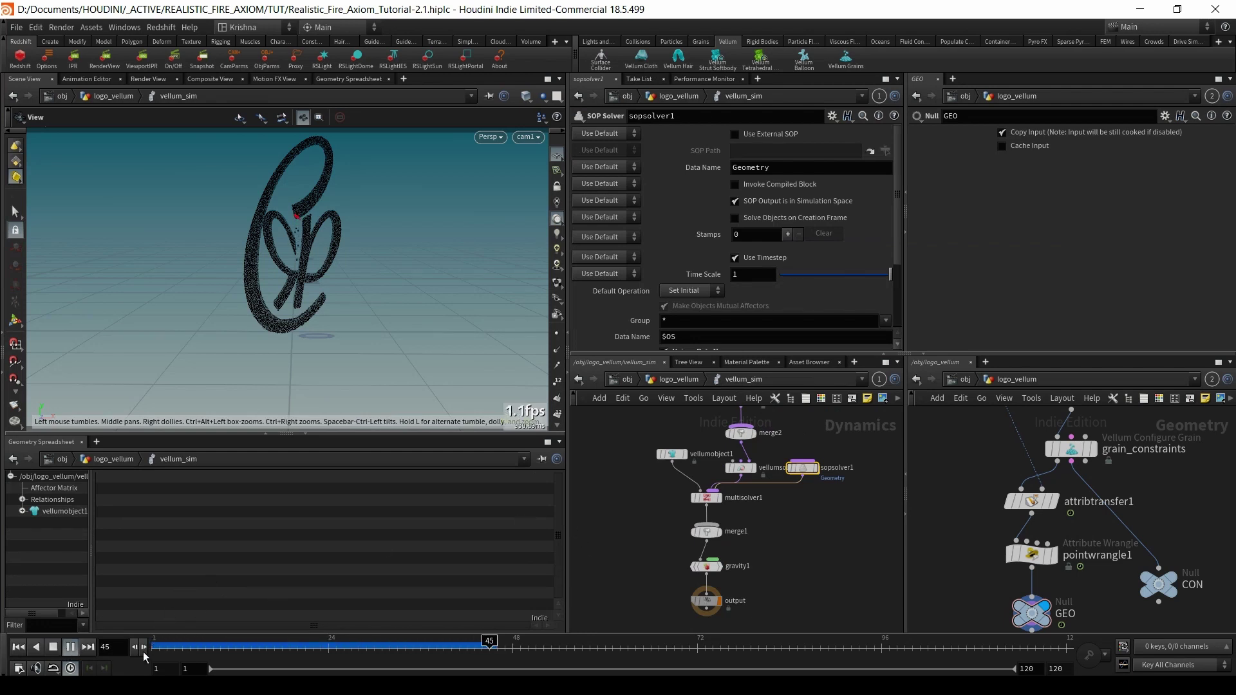
click(304, 435)
drag(304, 434, 308, 322)
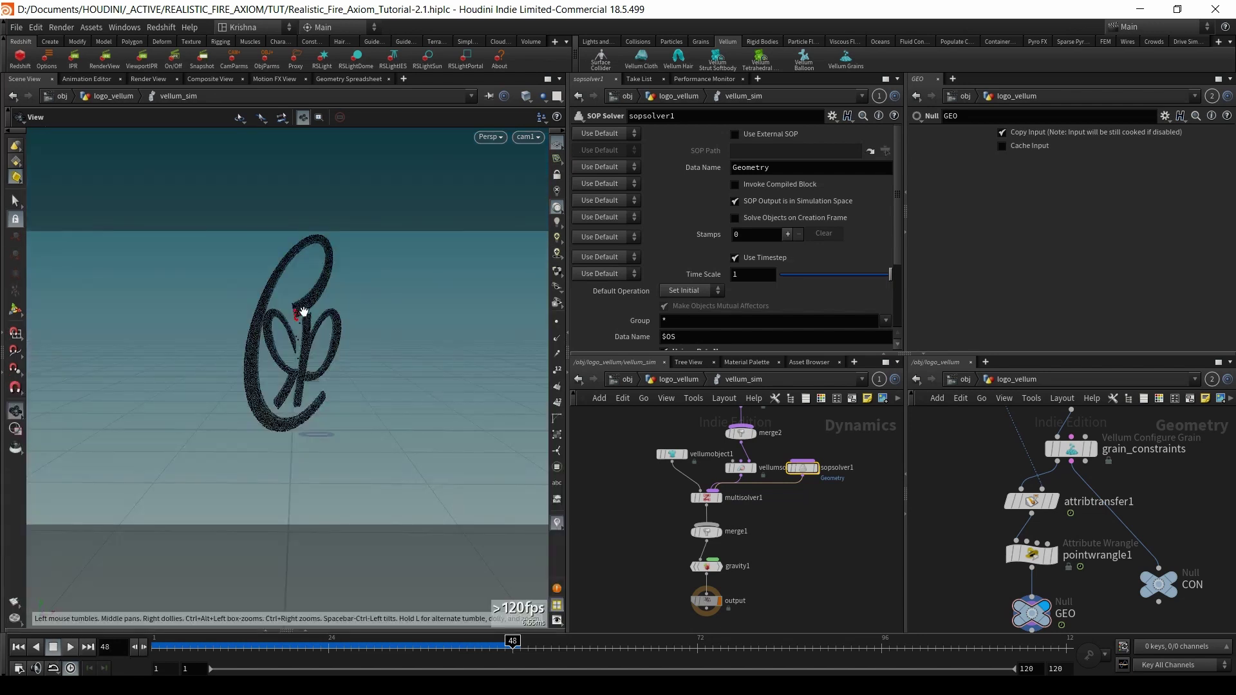
scroll(295, 326, up, 10)
scroll(323, 343, down, 10)
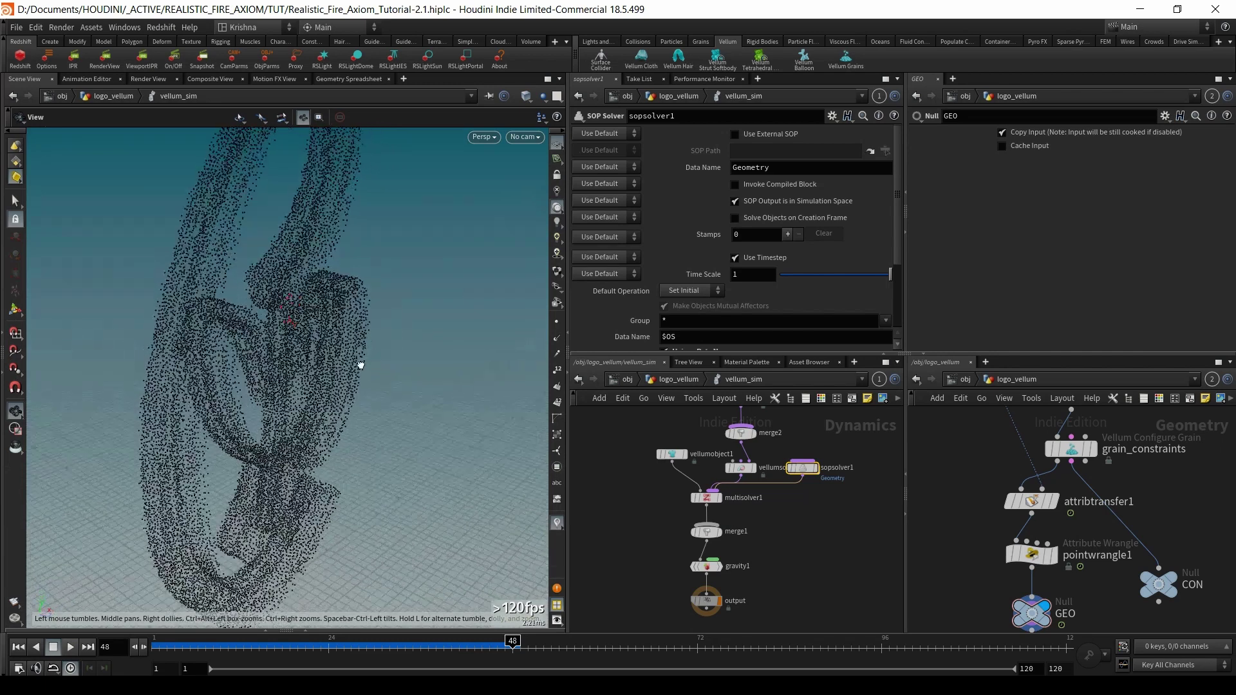
drag(322, 389, 319, 385)
- Replay the simulation from frame 1 and scrub through to frame 63, examining the falling red grains up close
click(18, 647)
click(70, 647)
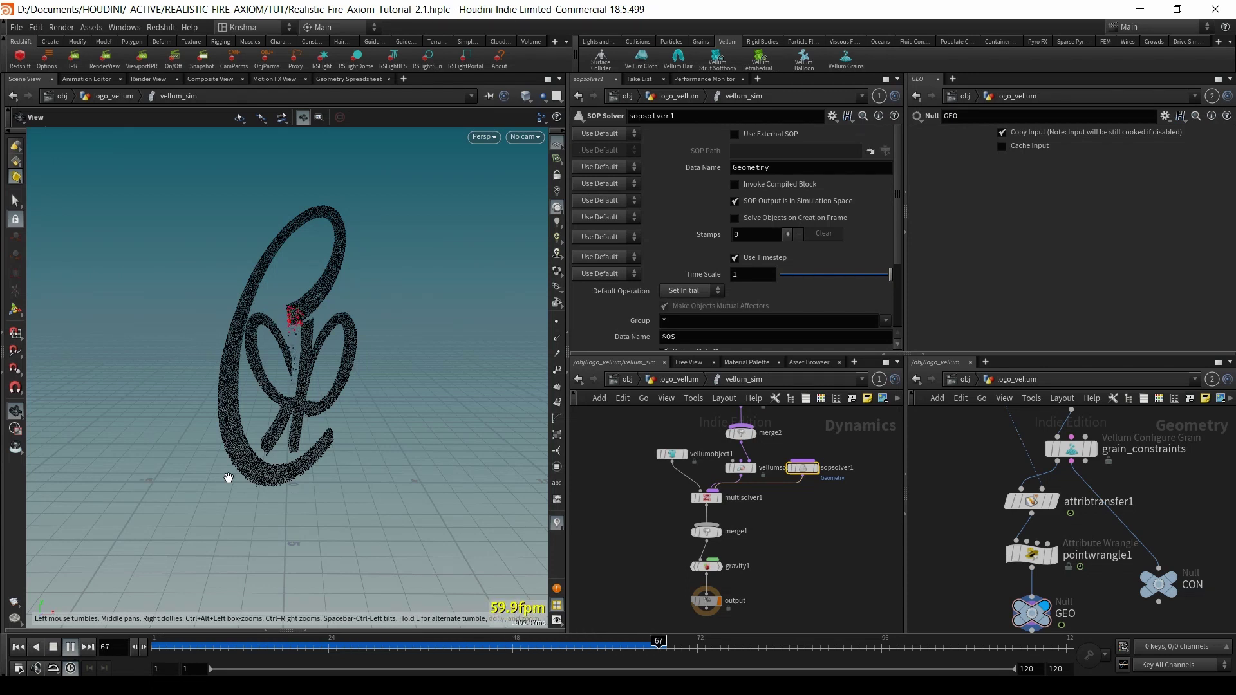
key(ctrl+Left)
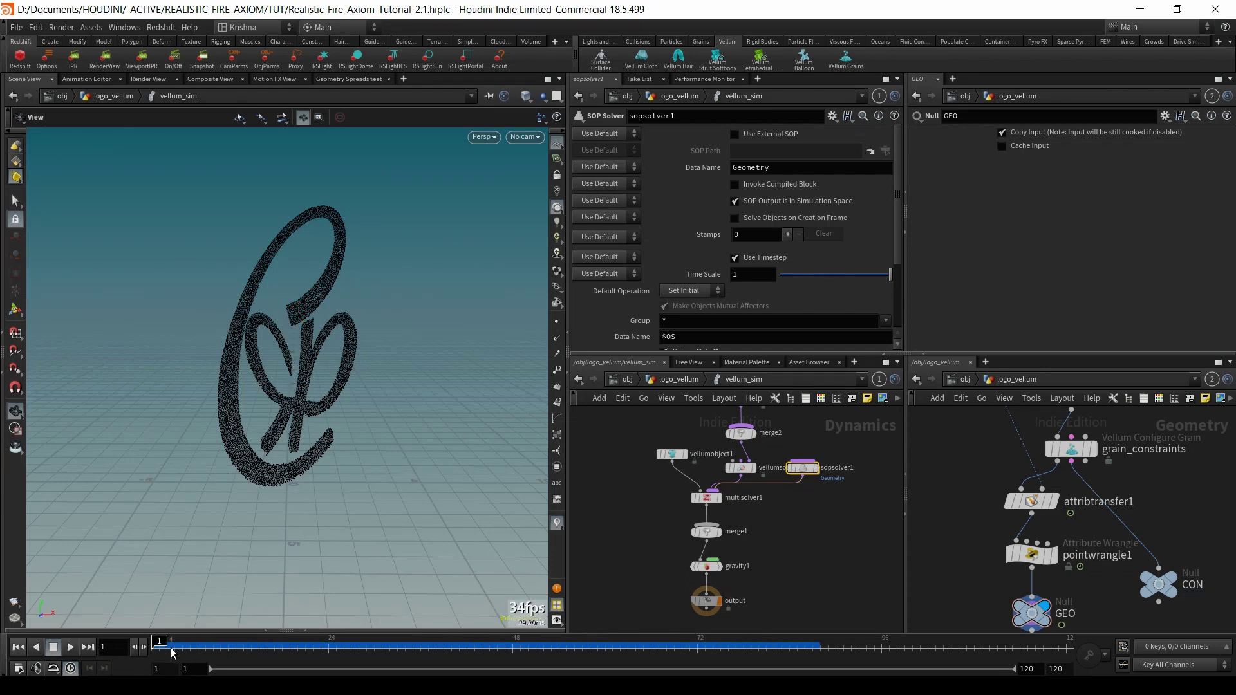
drag(164, 647, 613, 651)
scroll(295, 322, up, 6)
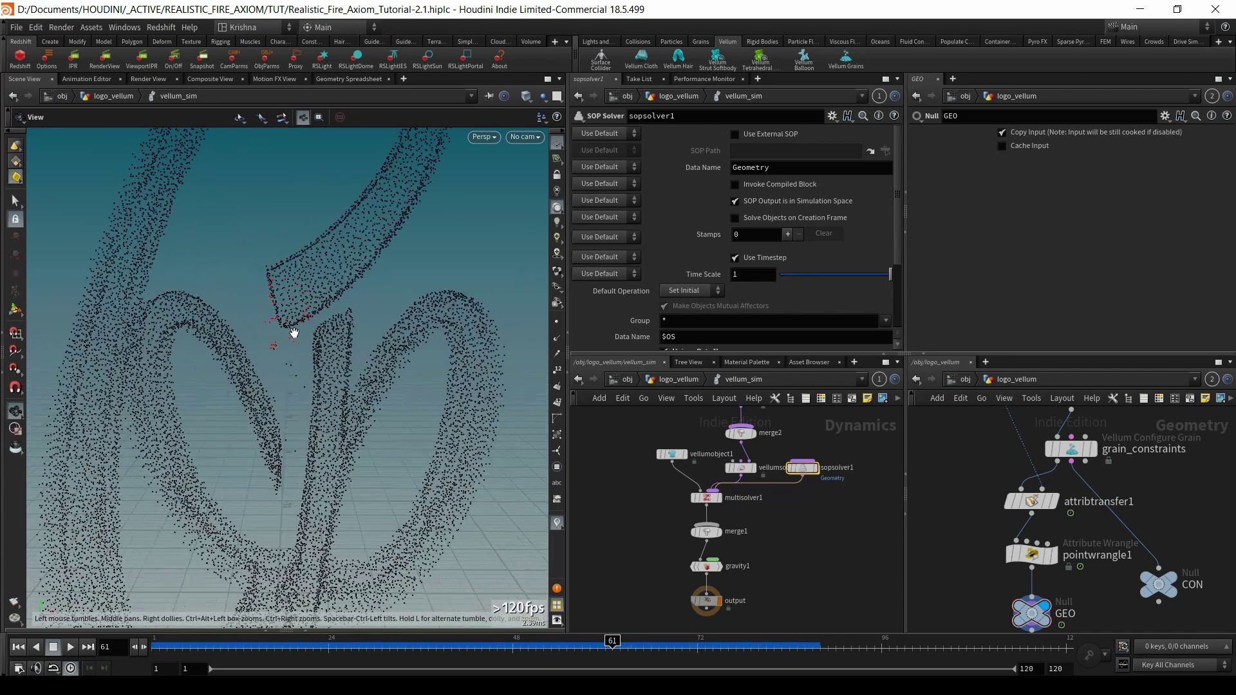
drag(293, 336, 284, 361)
drag(600, 649, 628, 651)
scroll(289, 370, up, 2)
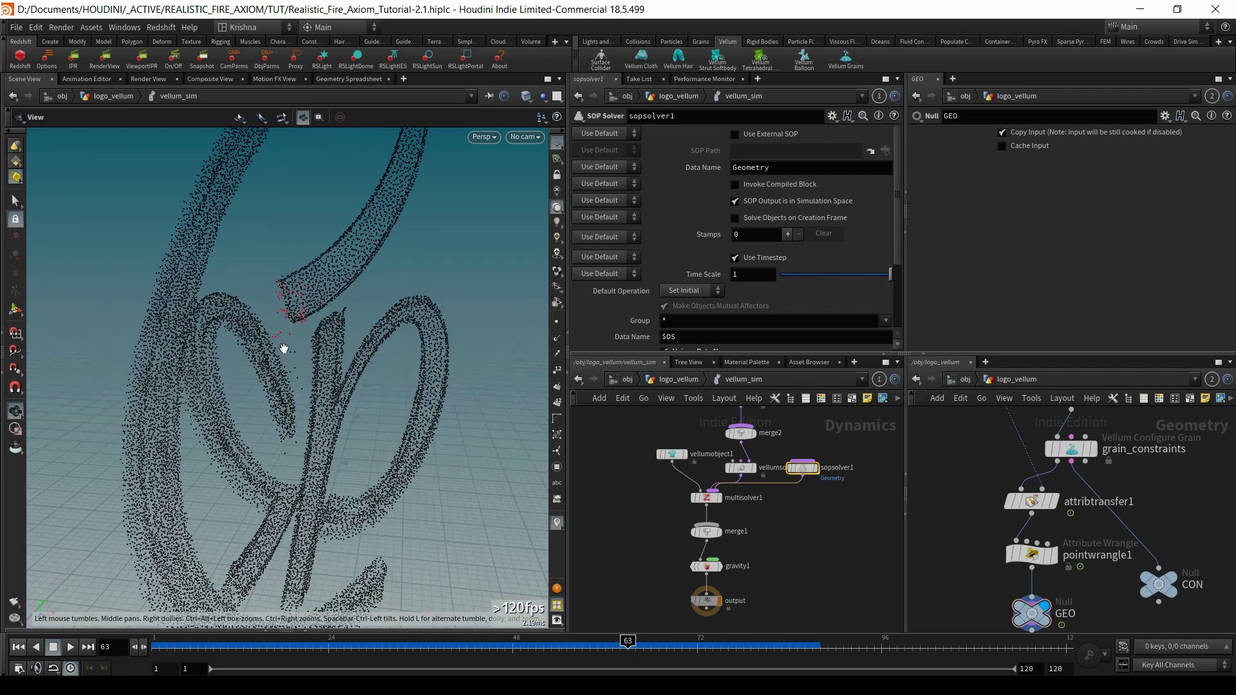
- Look through cam1 again and return the timeline to frame 1
scroll(289, 351, down, 5)
click(523, 138)
click(542, 198)
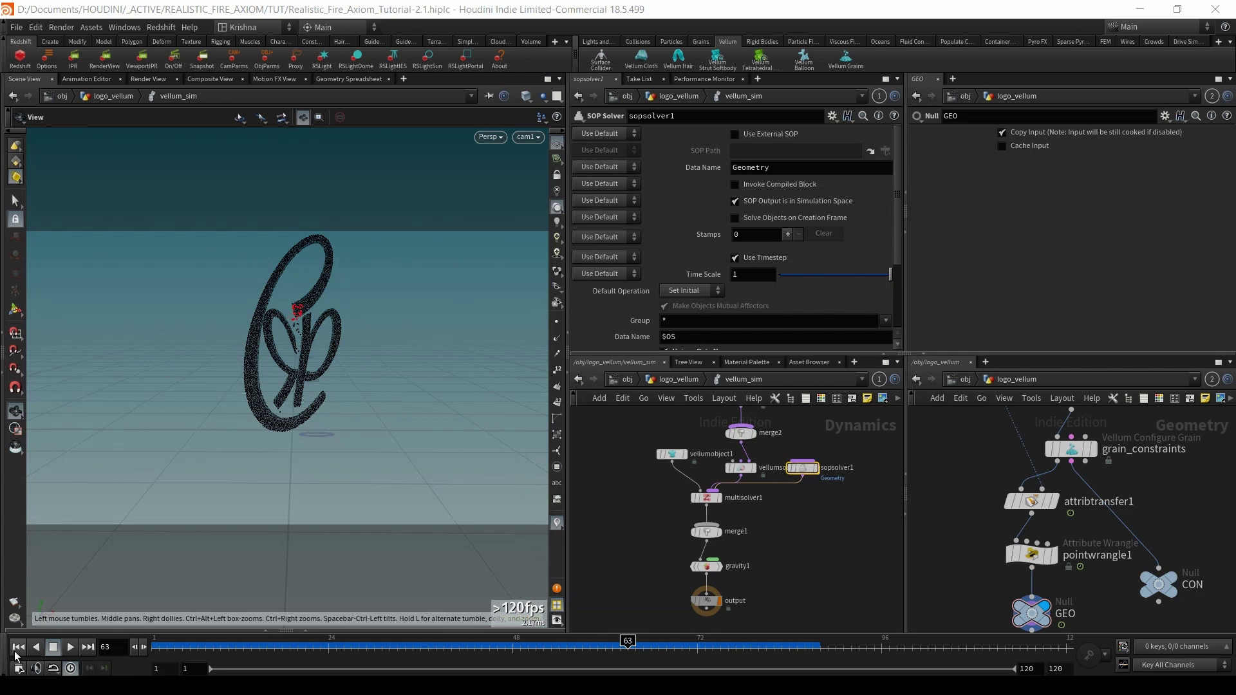
mouse_move(159, 648)
mouse_down()
mouse_move(797, 650)
mouse_move(147, 636)
mouse_up()
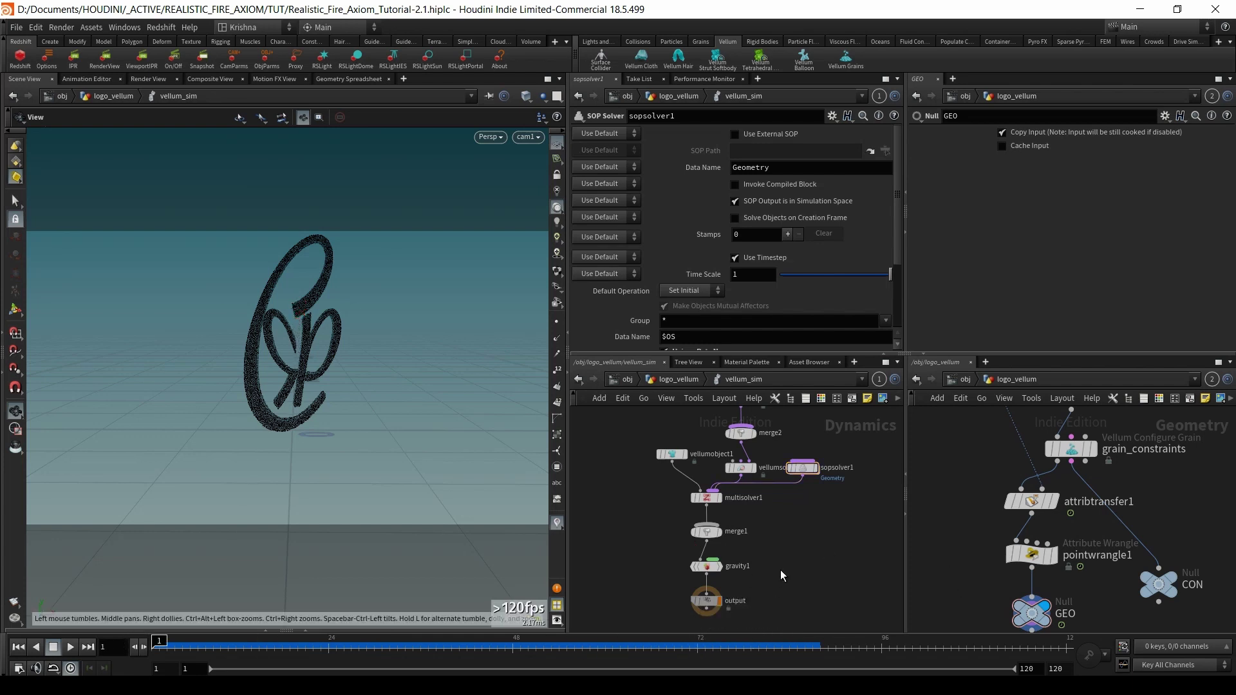
- Disable Enable Mass Shock in vellumsolver1's Grain Collisions settings
click(707, 497)
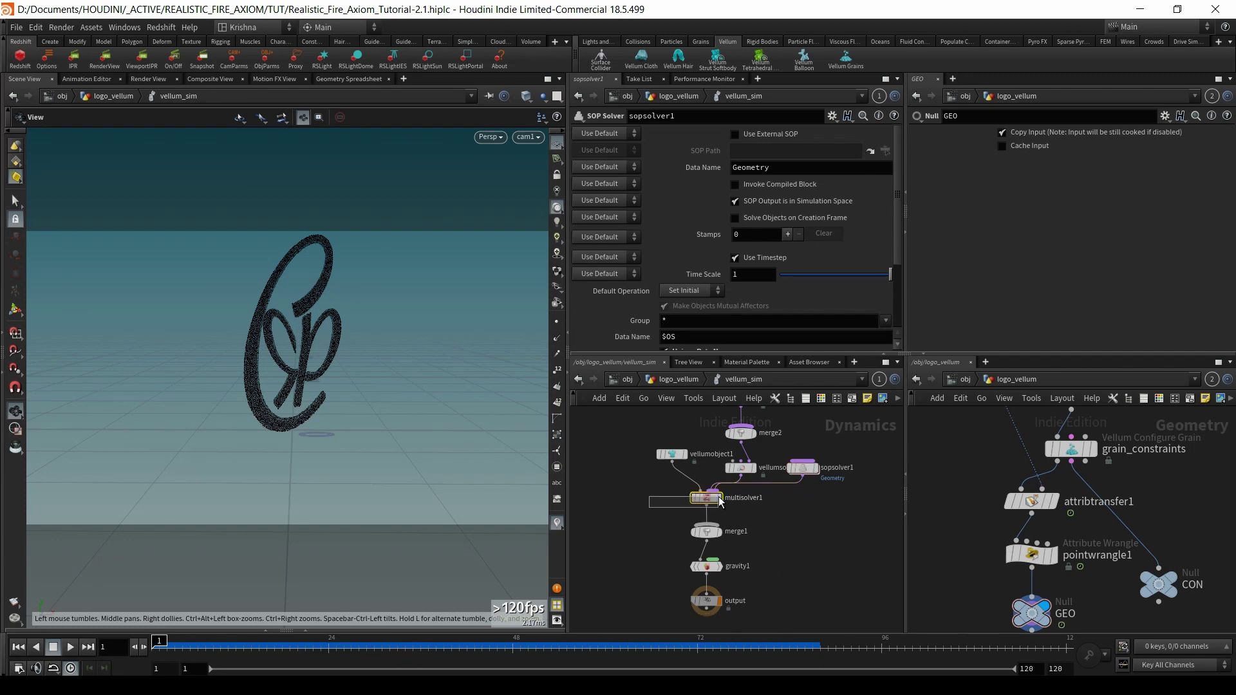
scroll(694, 447, up, 3)
double_click(719, 461)
drag(748, 461, 729, 492)
click(763, 481)
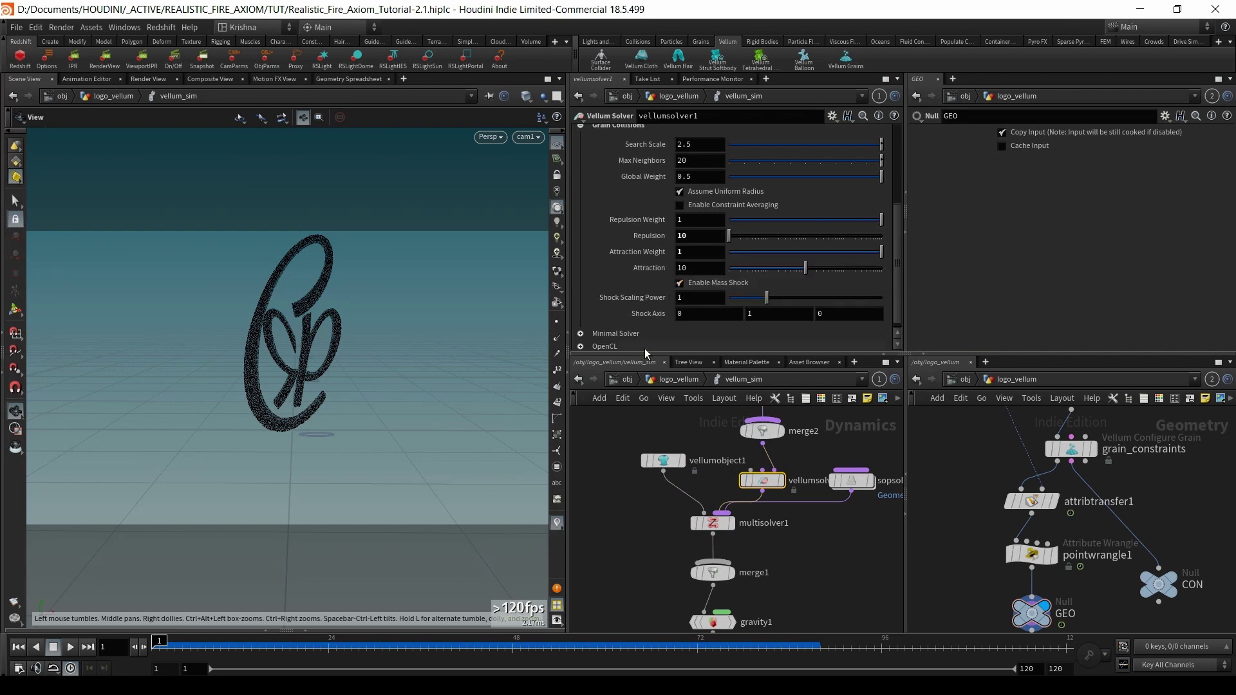
click(680, 283)
- Review vellumsolver1's remaining grain collision settings and its common iteration, collision and friction settings
scroll(597, 289, up, 2)
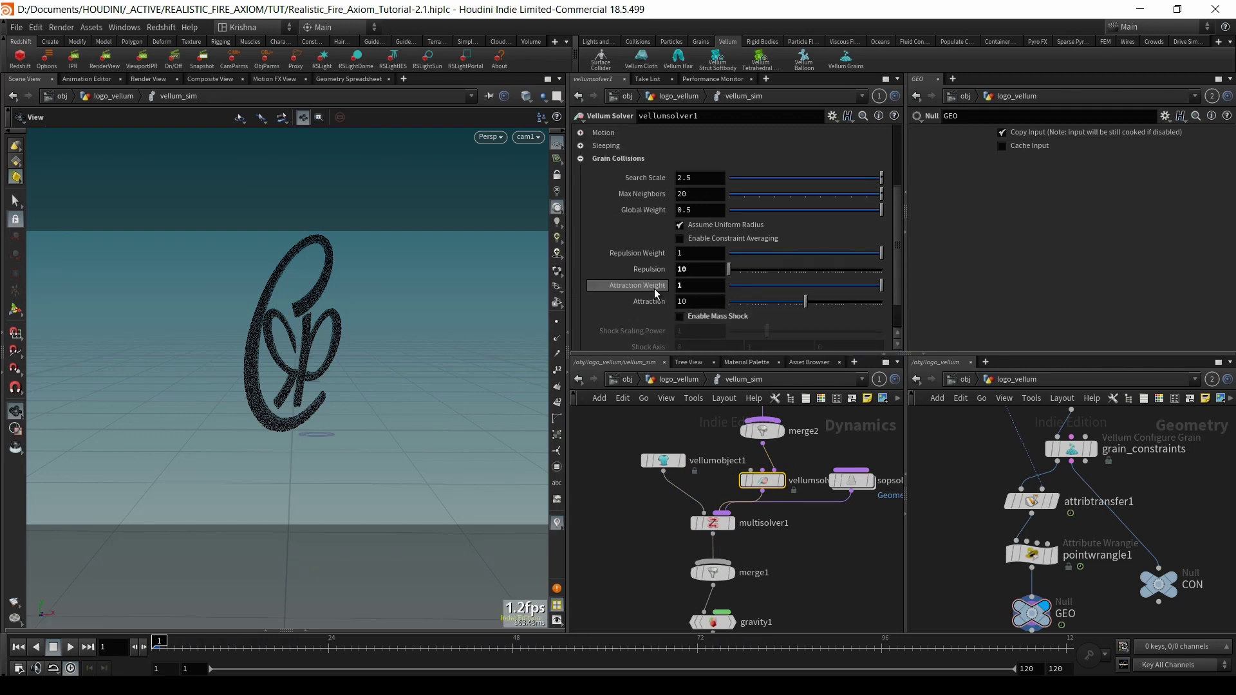
scroll(654, 289, up, 5)
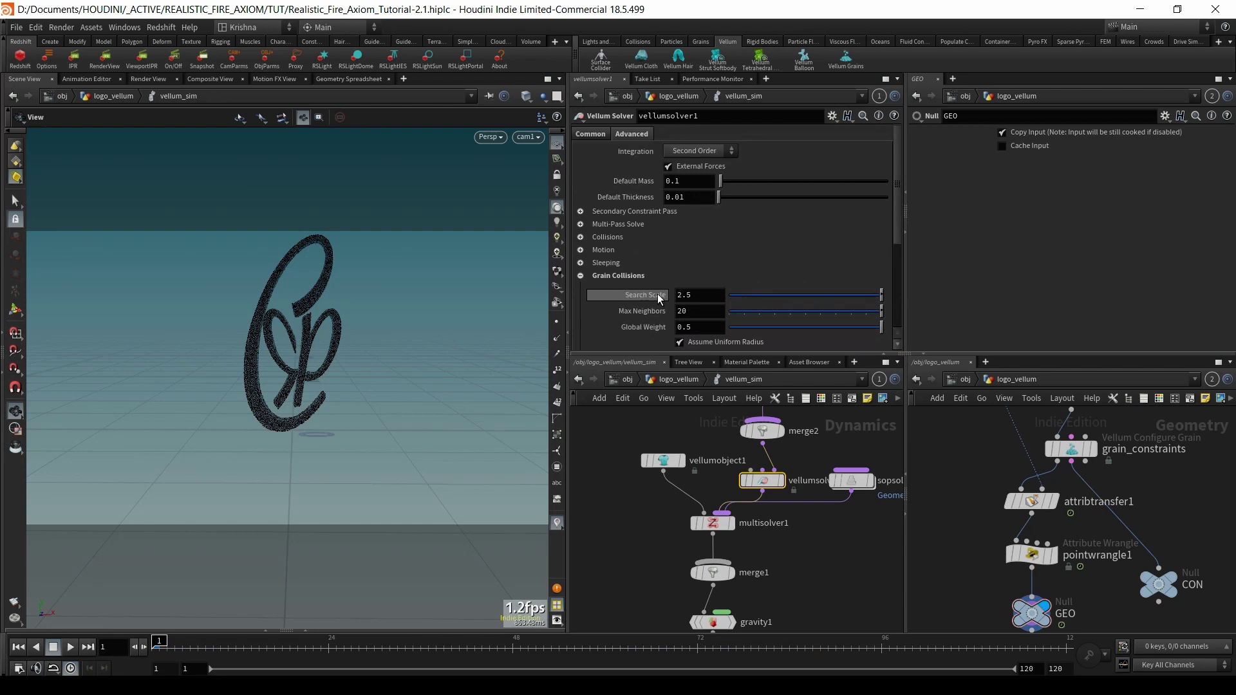
click(592, 134)
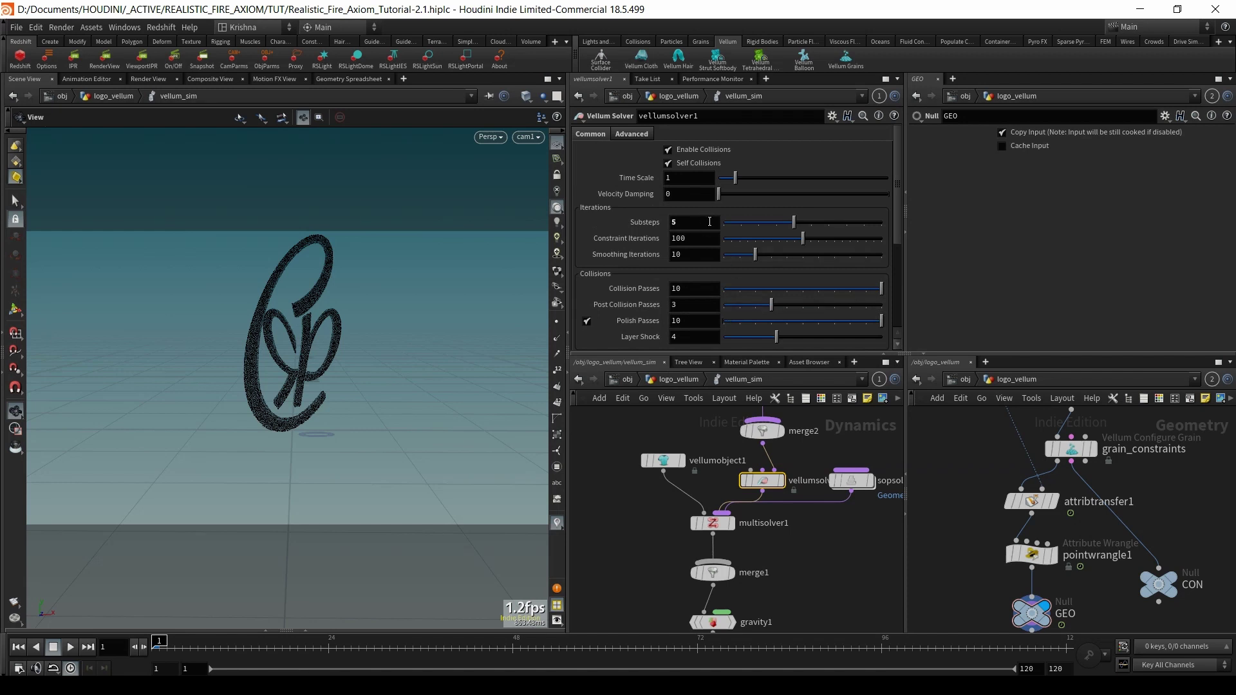
scroll(655, 274, down, 3)
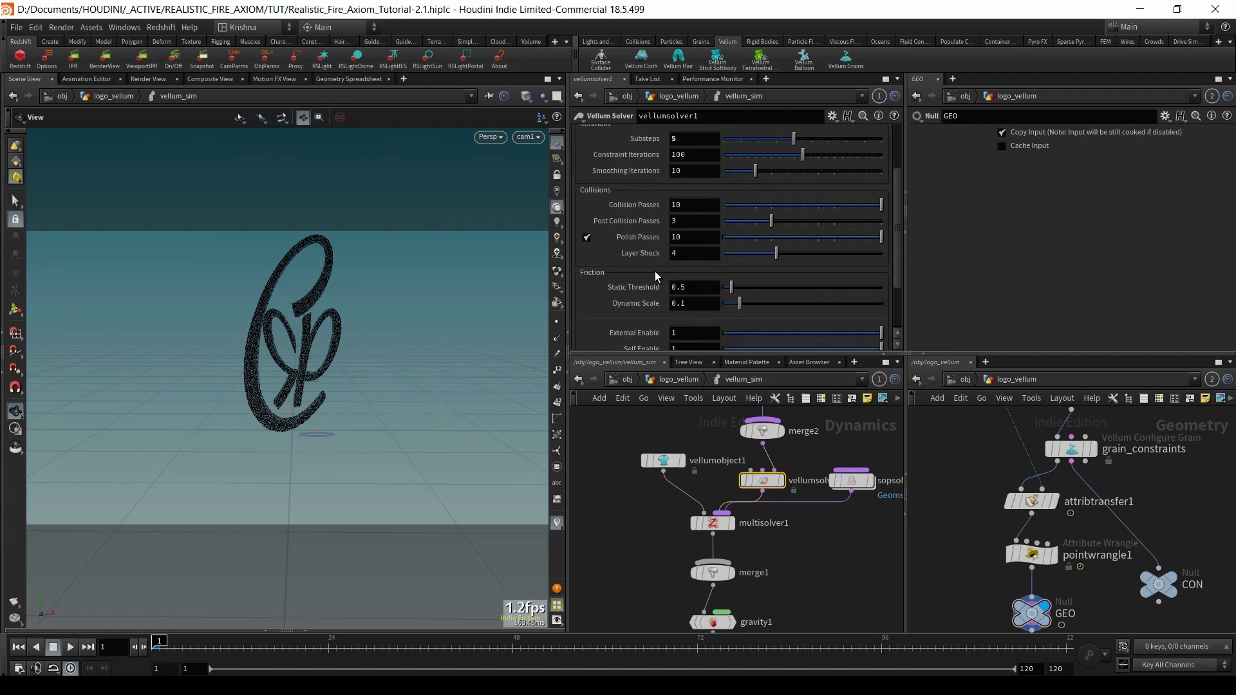
- Go back up to the object level and open the grains_vellum geometry network
key(u)
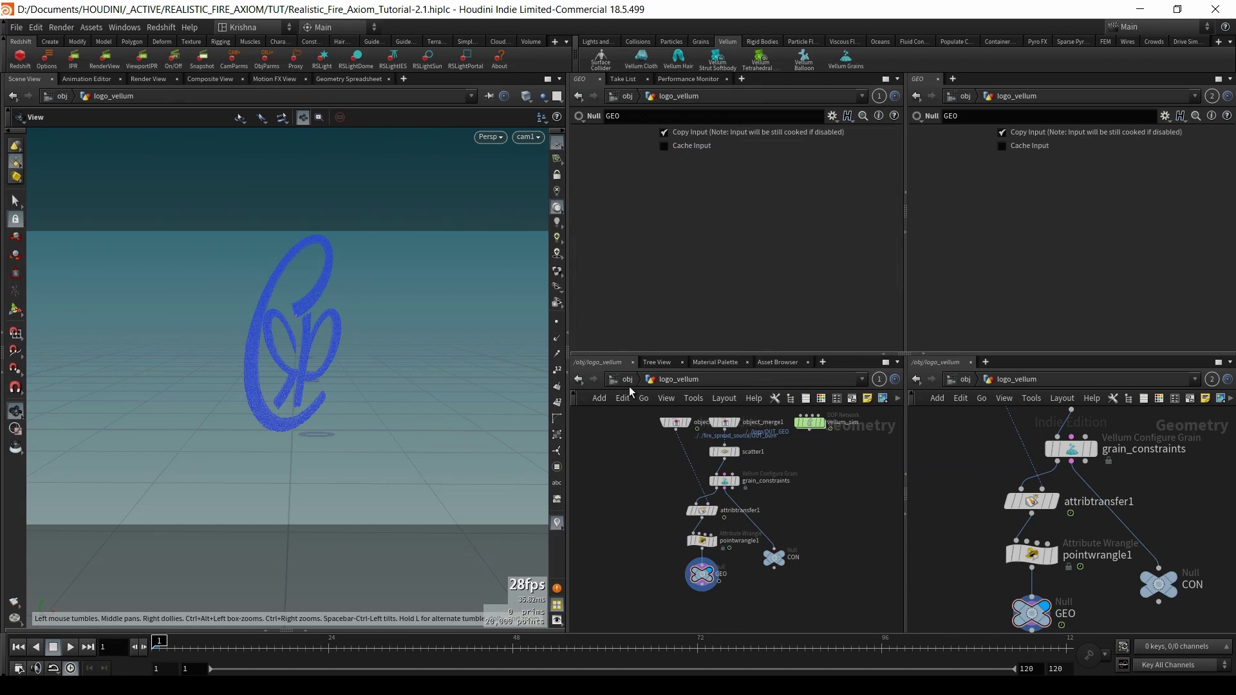
key(u)
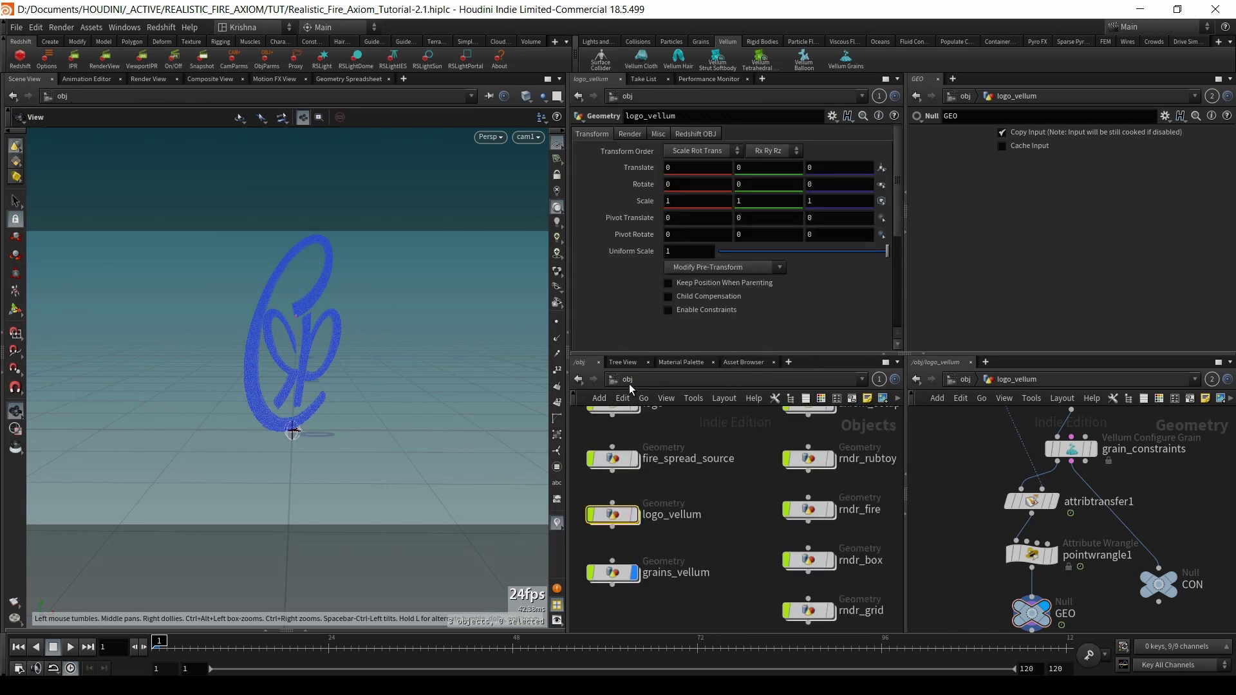
click(616, 575)
double_click(616, 575)
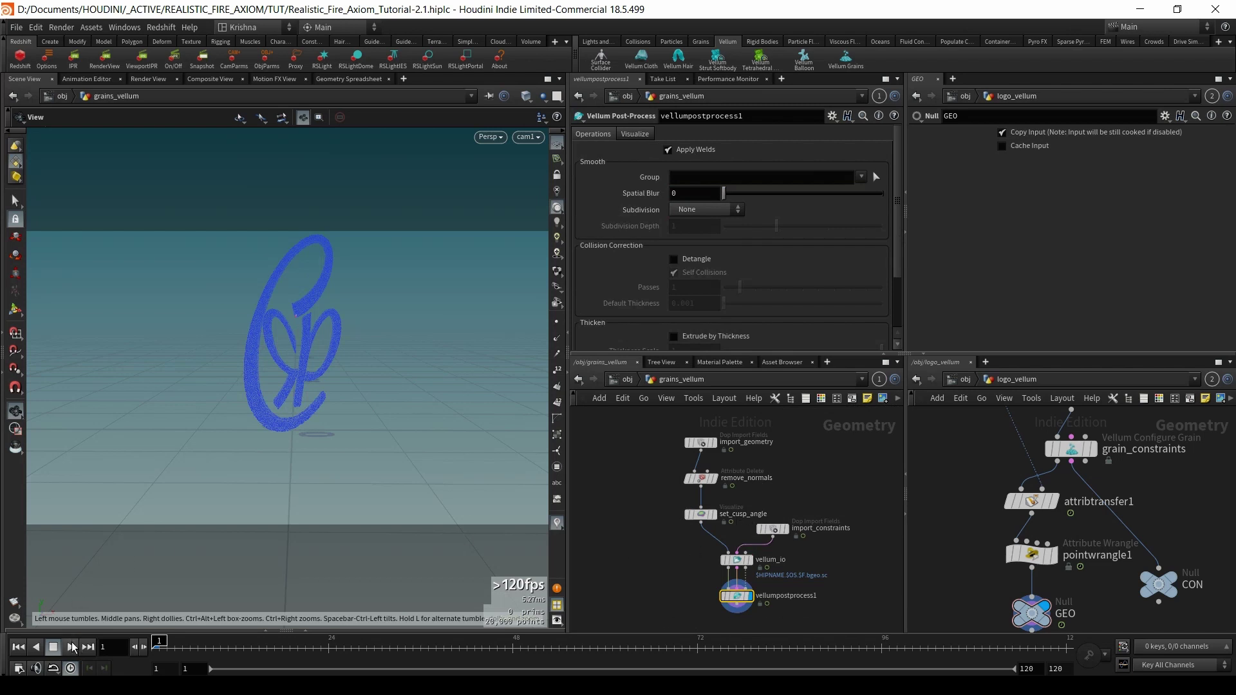
- Render a flipbook of the grain simulation up to frame 120, then play and scrub it in MPlay to the last frame
click(19, 605)
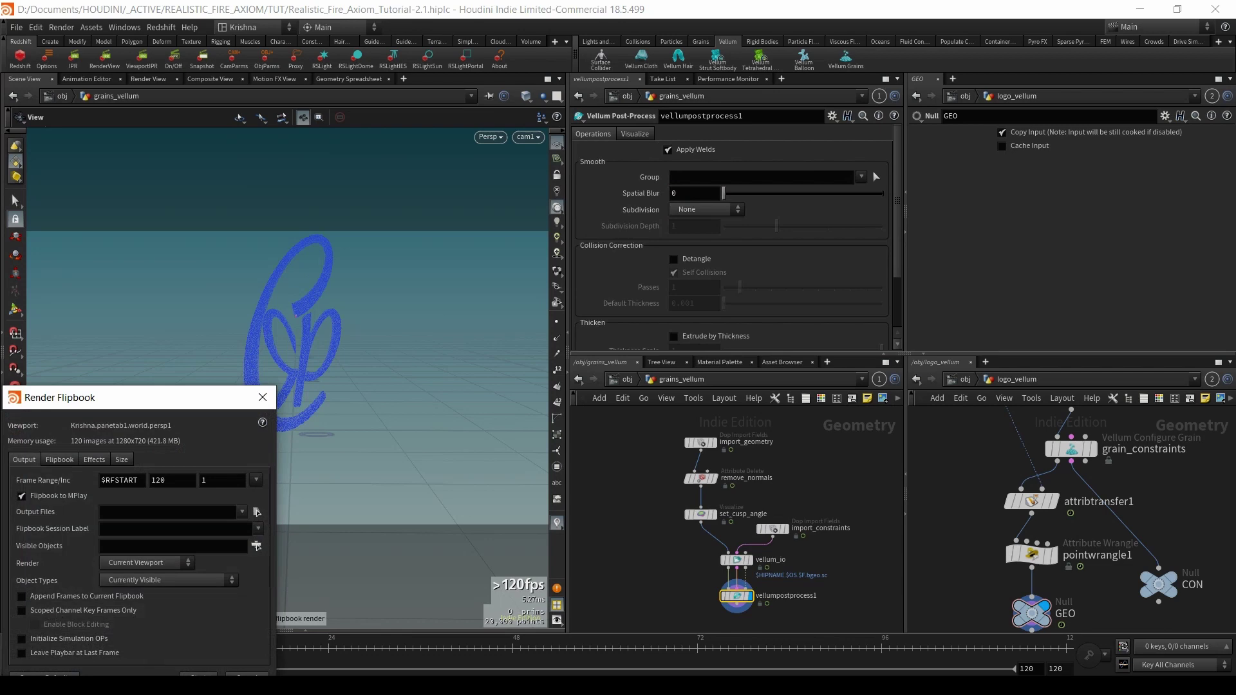
key(Escape)
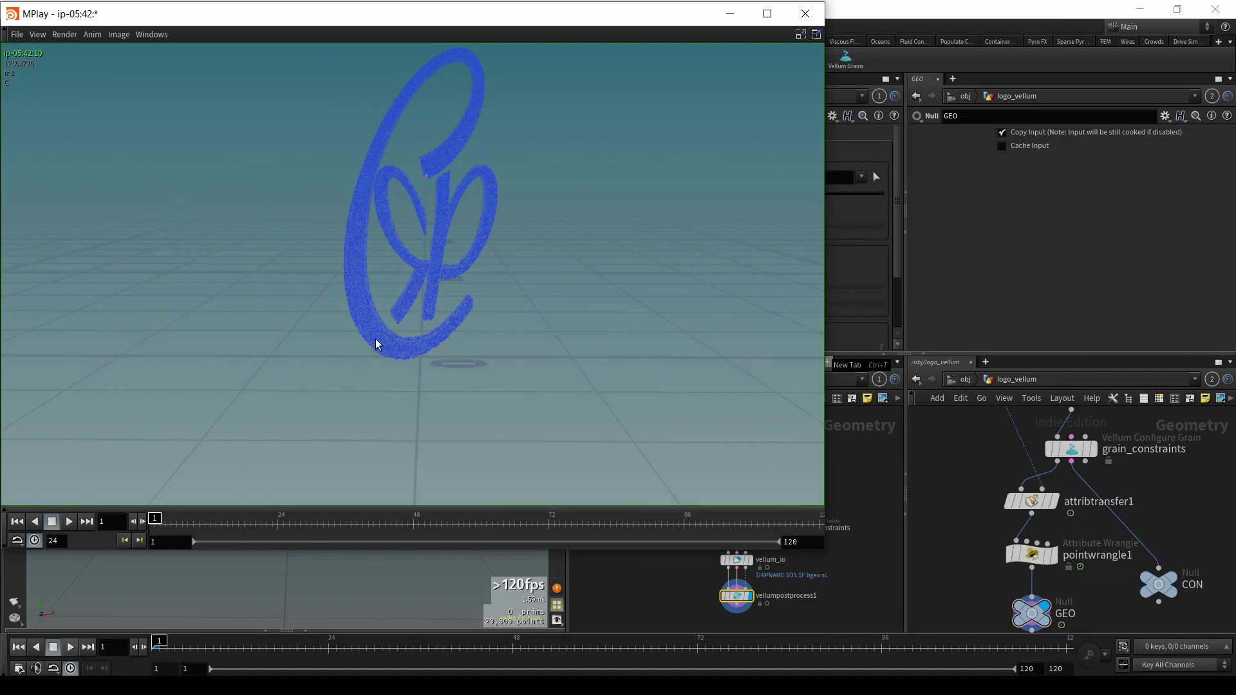
click(68, 522)
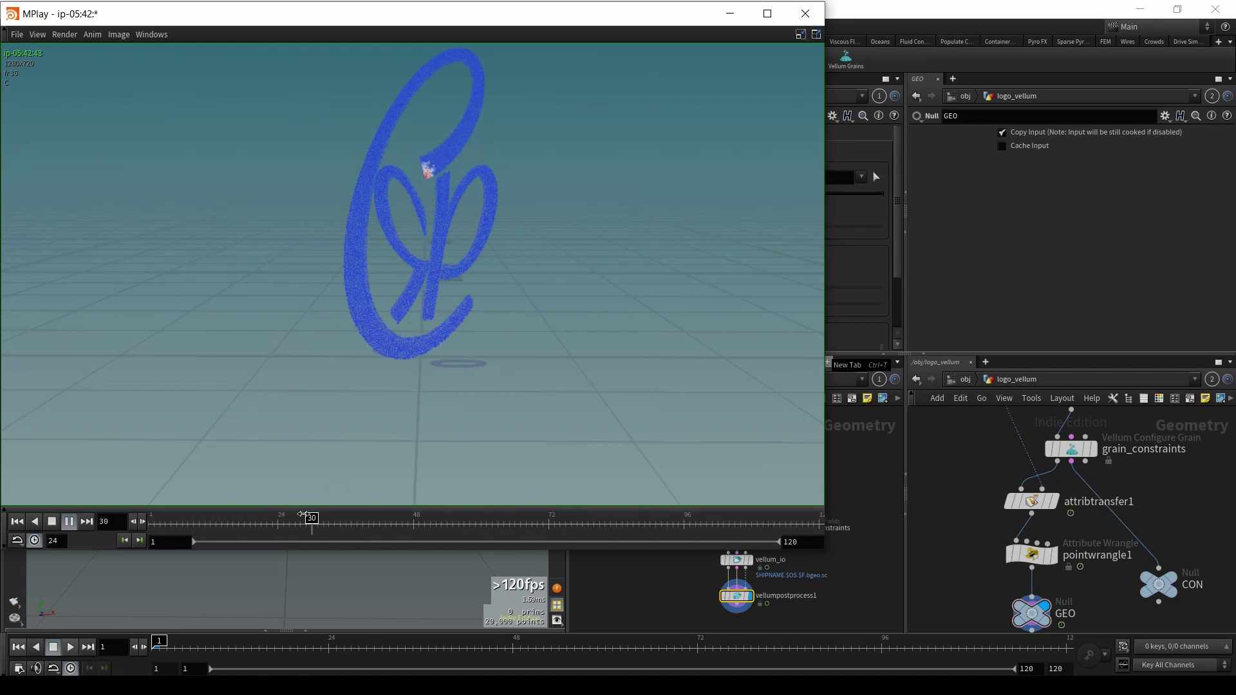
drag(615, 524, 819, 524)
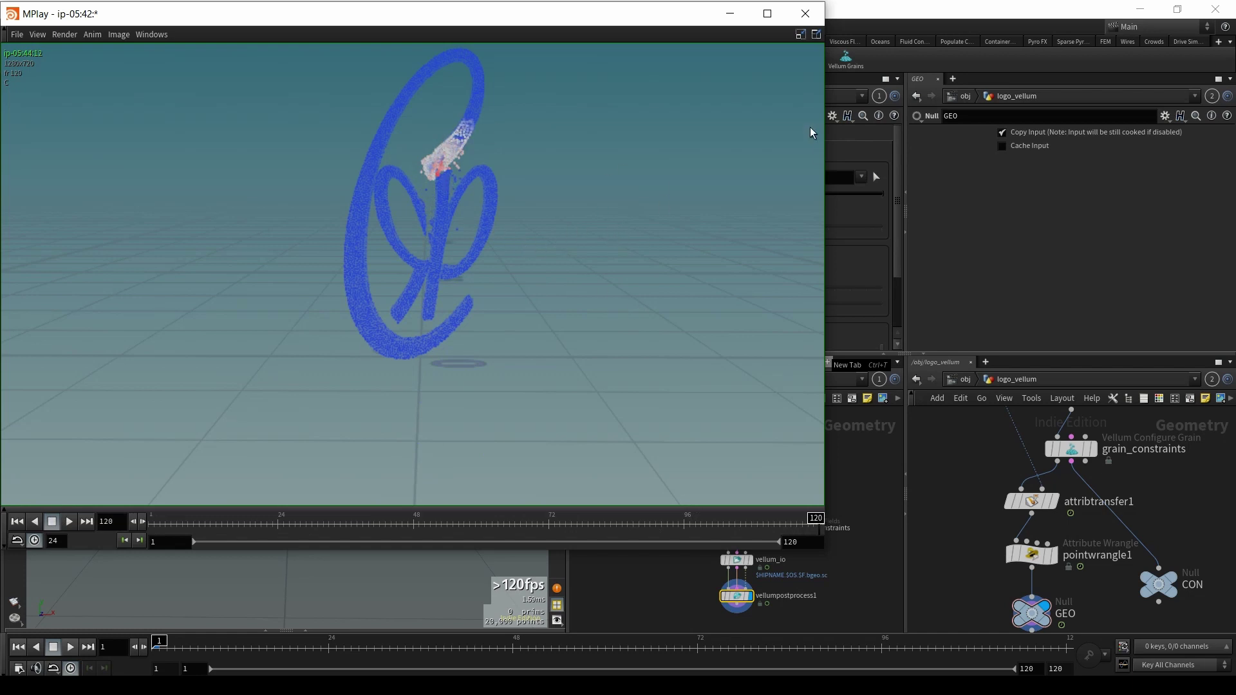
- Close the flipbook preview and go into the fire_spread_source geometry network
click(805, 14)
click(625, 379)
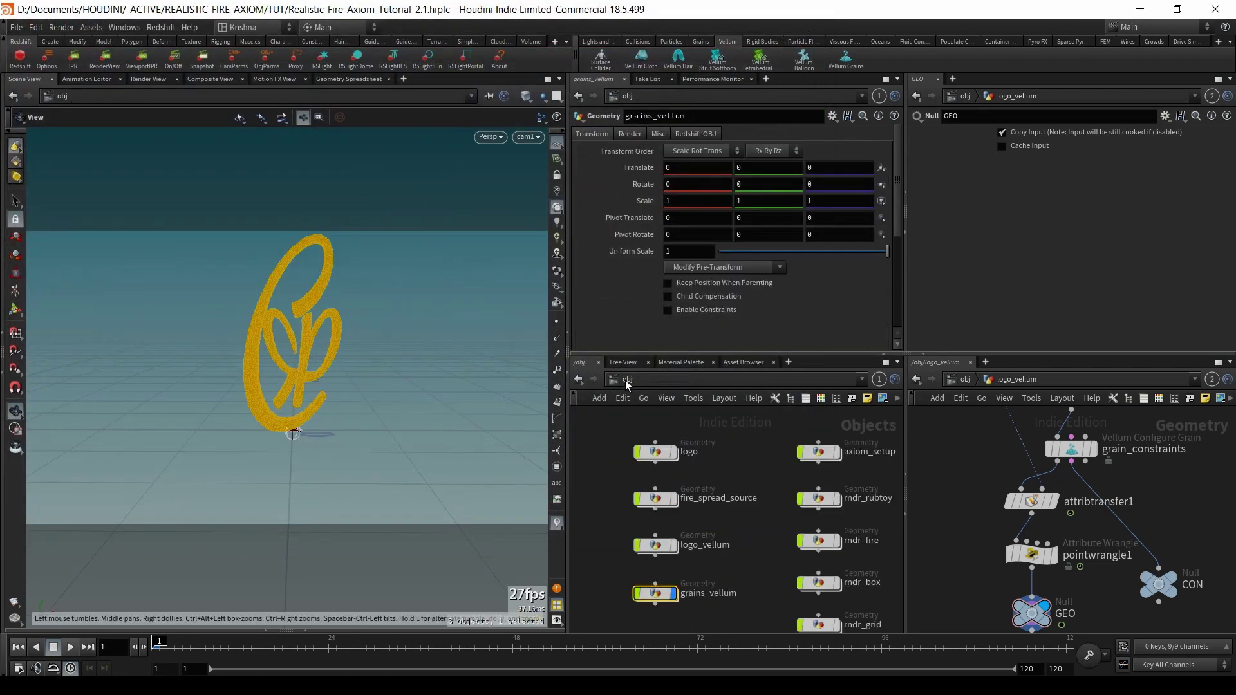
click(762, 489)
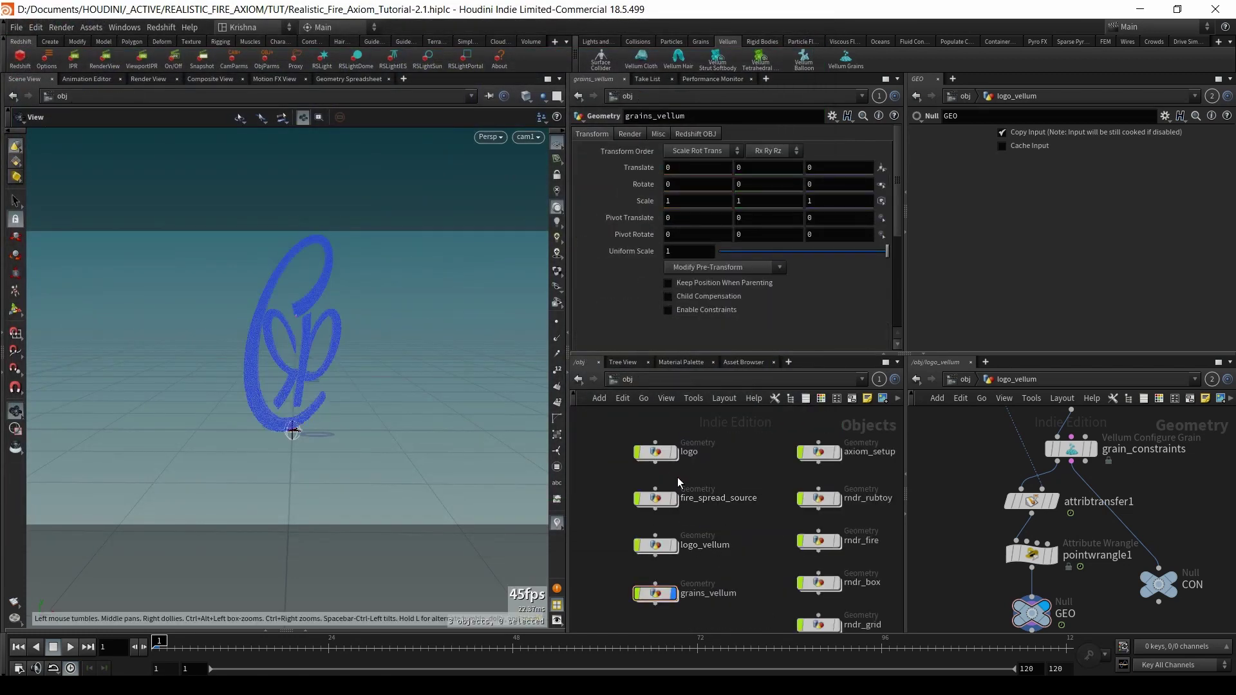
double_click(656, 498)
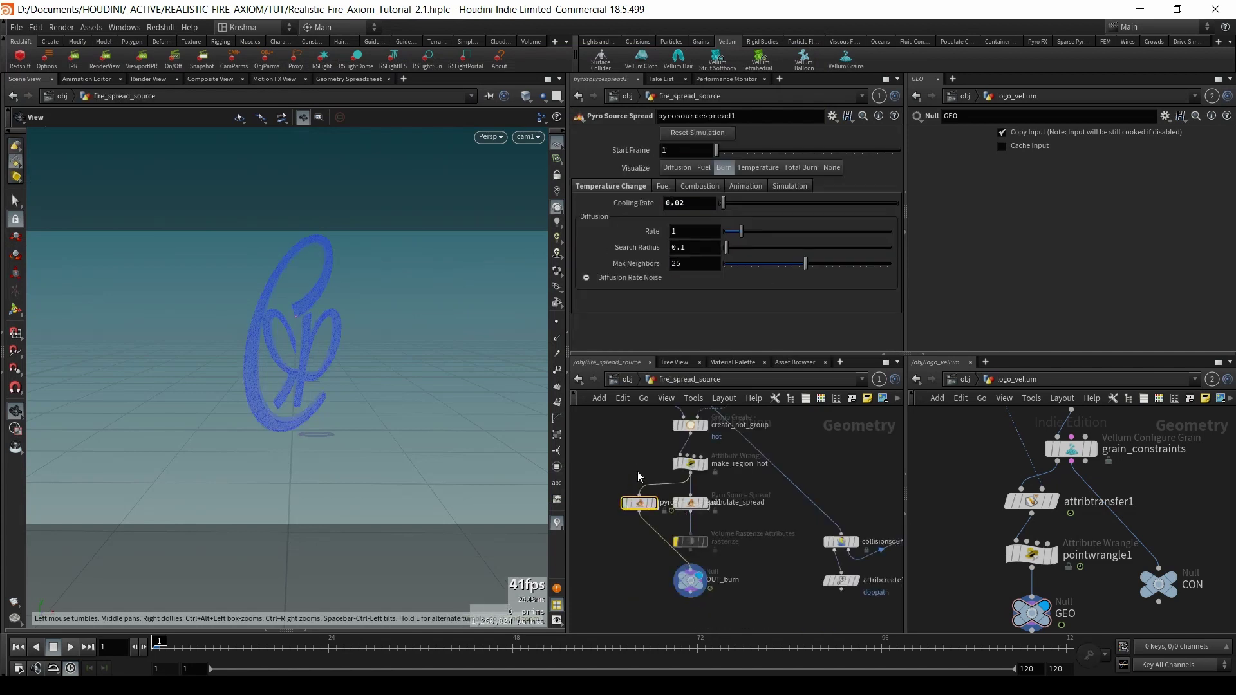
- Set create_source_points to a particle separation of 0.05 and a particle scale of 2, and display that node
scroll(636, 477, up, 5)
click(655, 491)
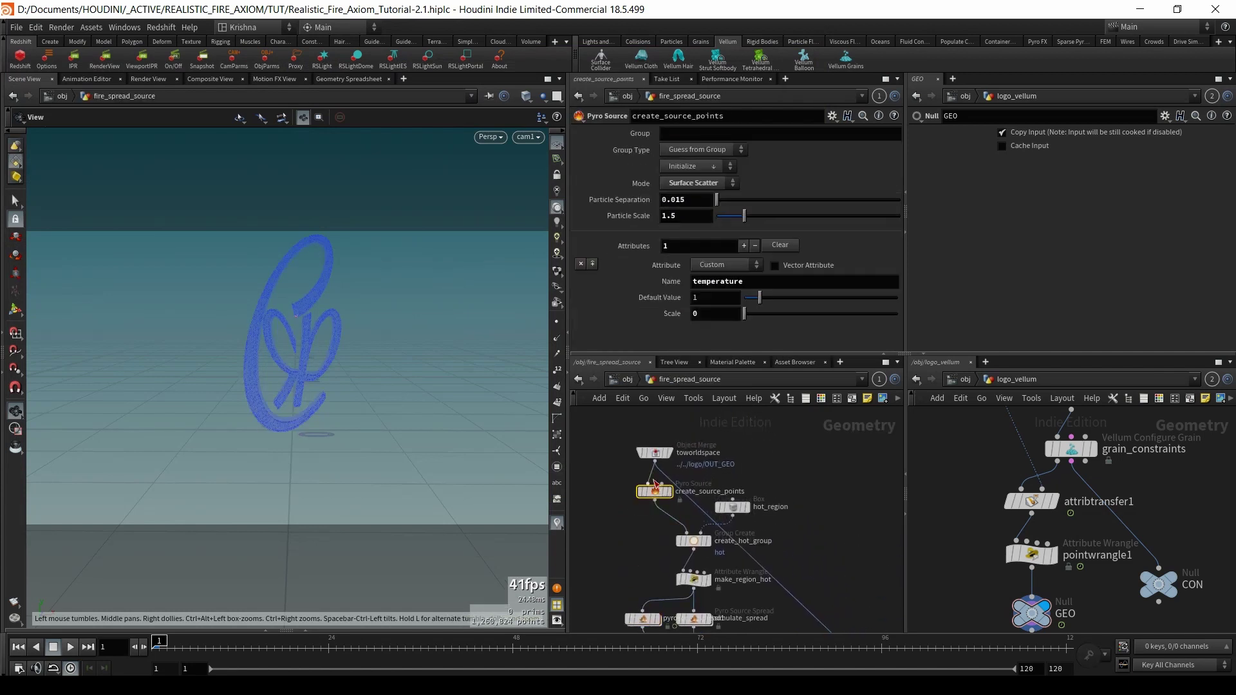
scroll(654, 482, up, 4)
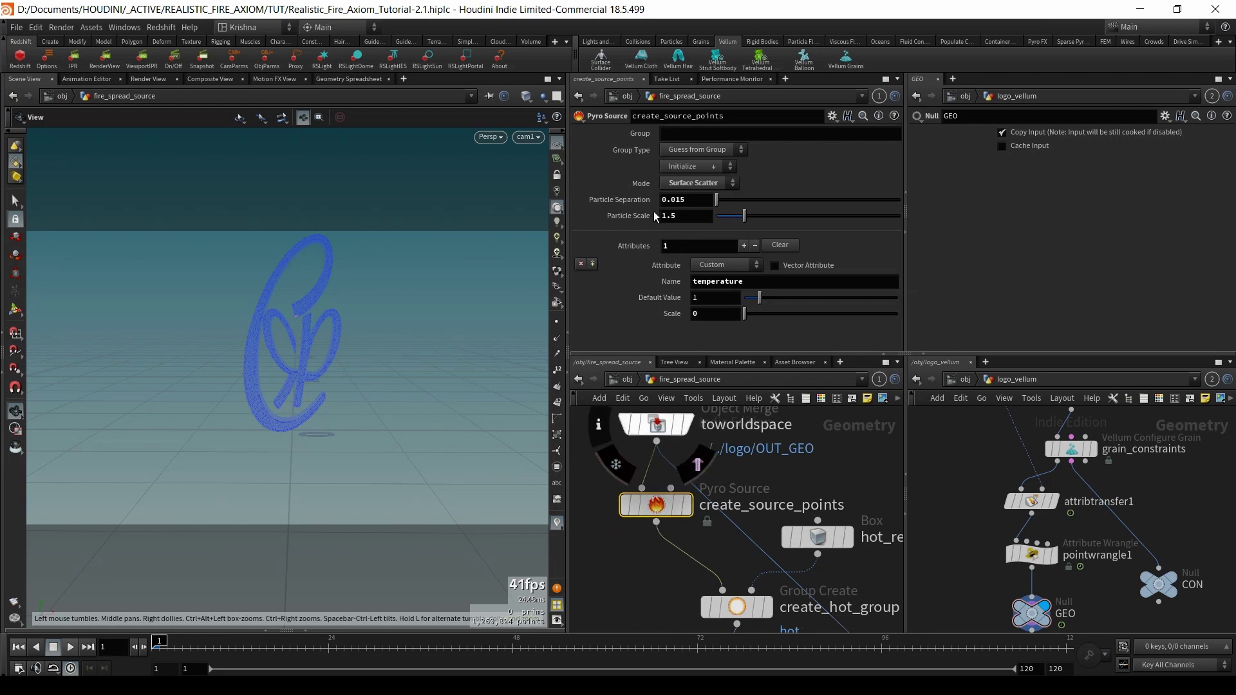
double_click(682, 200)
text(0.05)
key(Return)
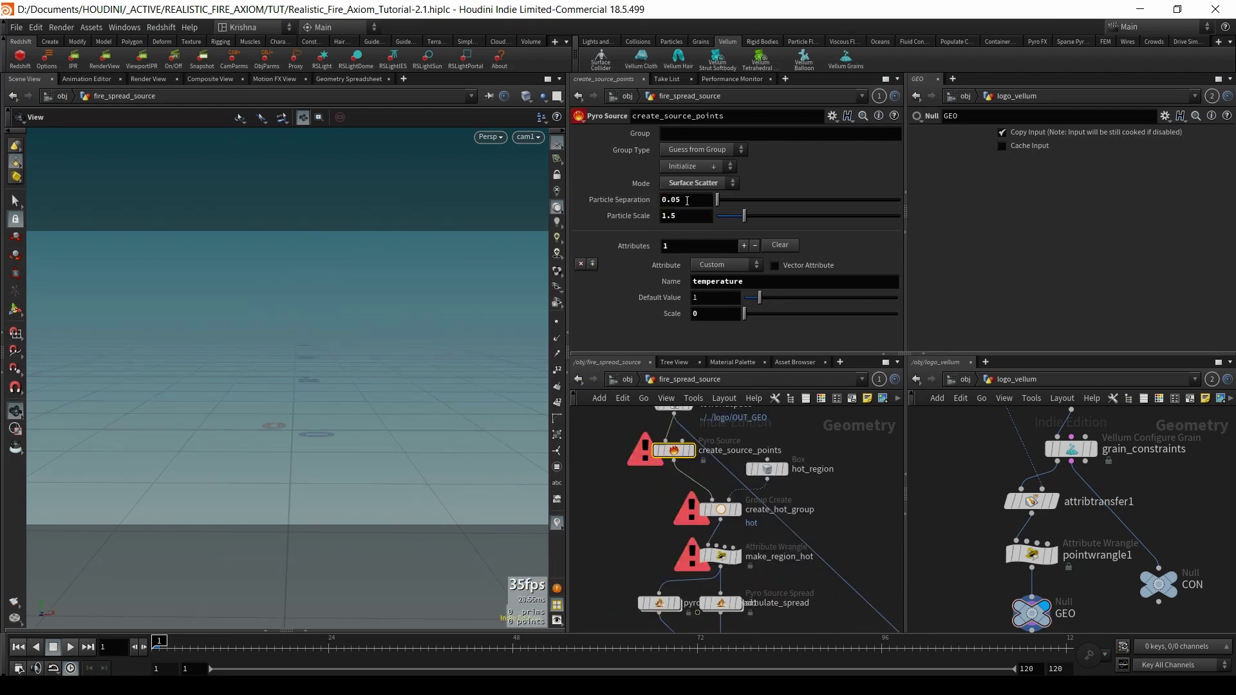
double_click(689, 217)
text(2)
key(Return)
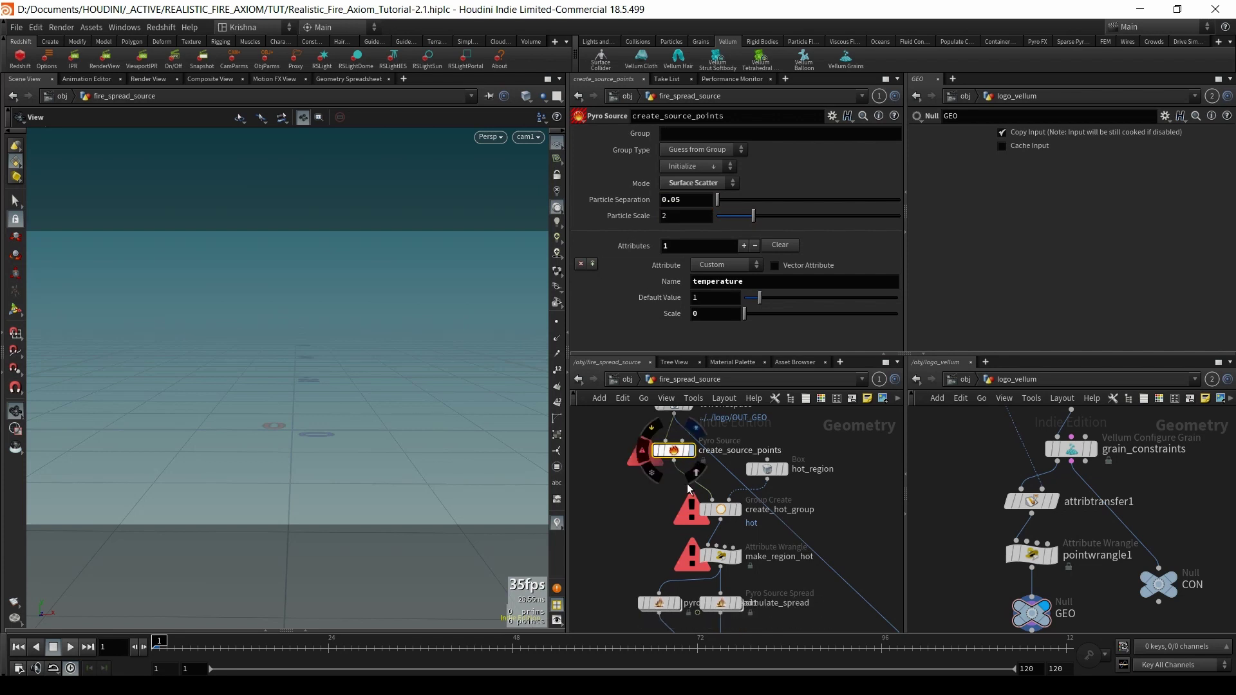
click(689, 480)
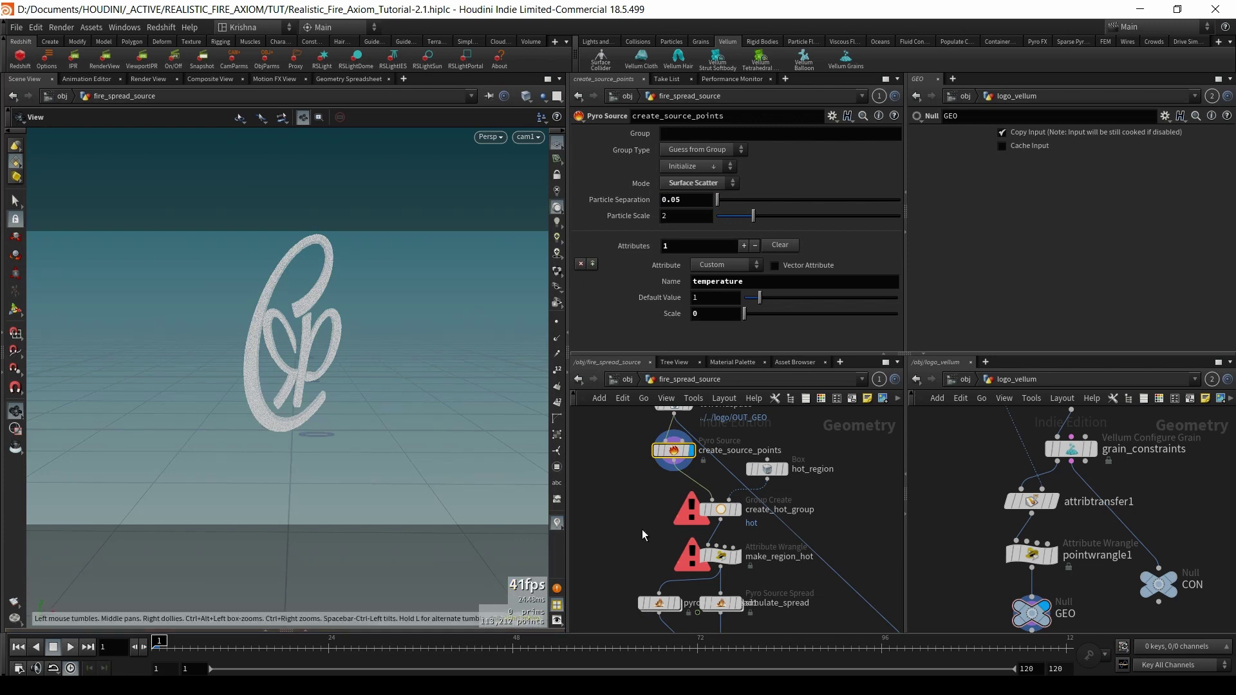
- Compare point densities on create_source_points by setting the particle separation to 0.015 and returning it to 0.05
click(671, 200)
key(Return)
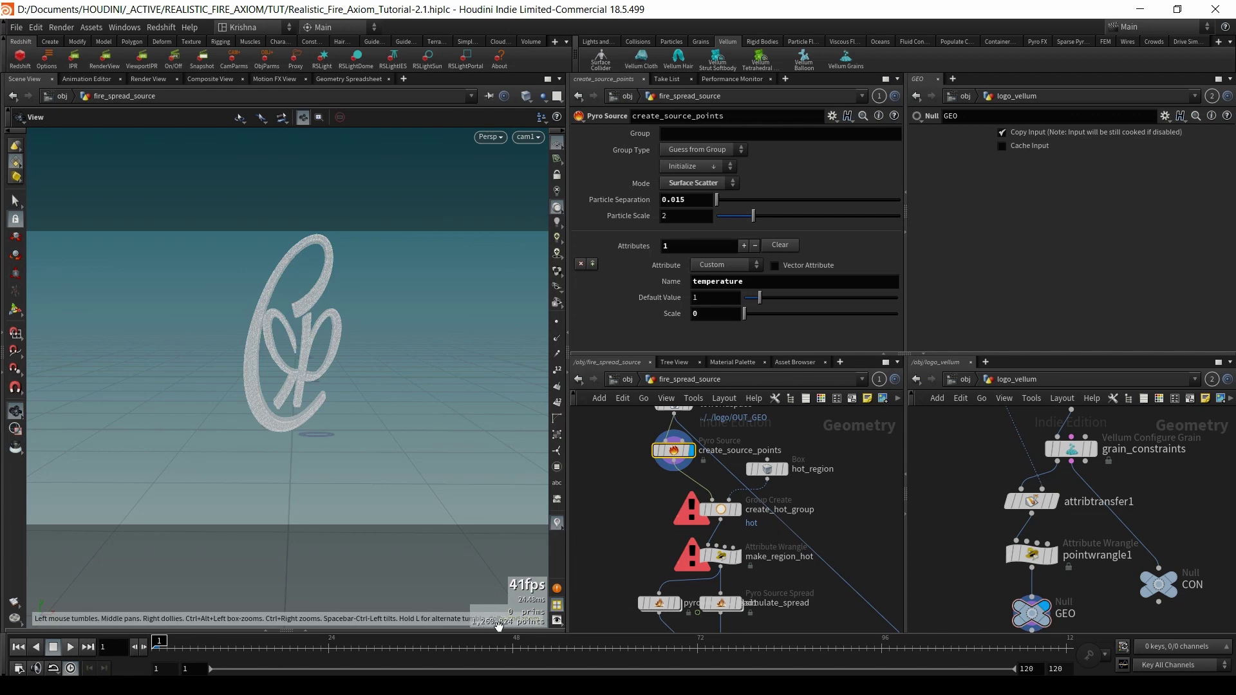
double_click(674, 200)
text(05)
key(Return)
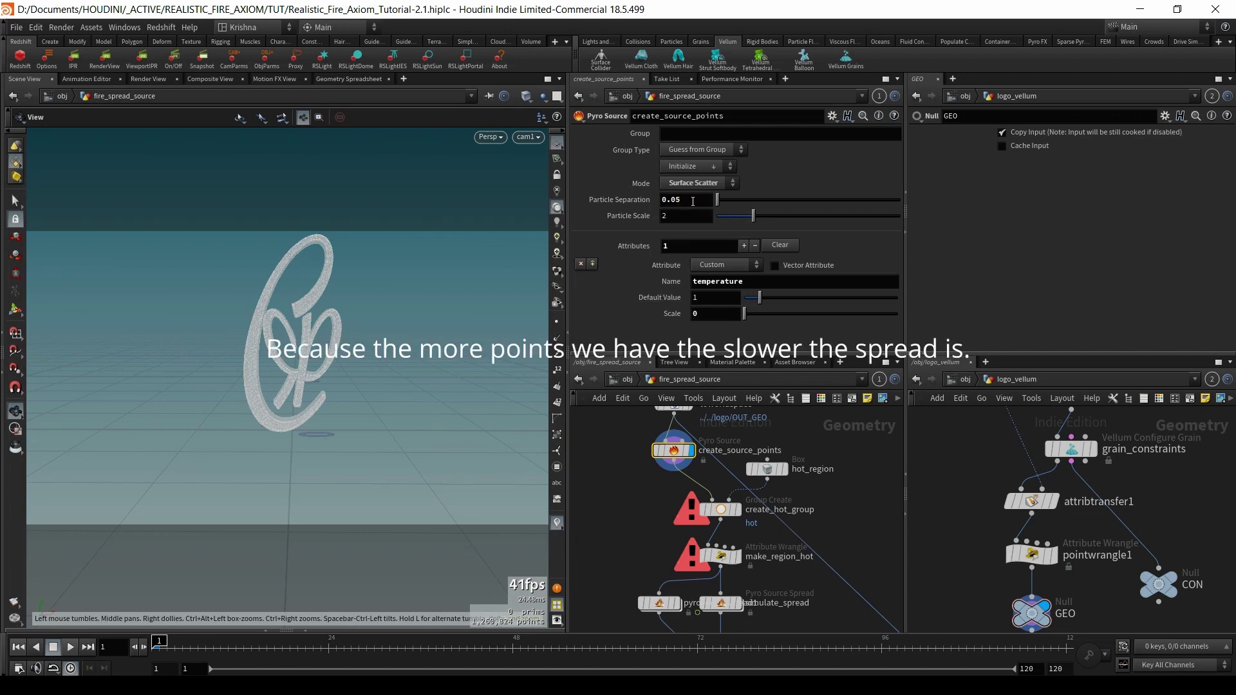
- Inspect the make_region_hot and OUT_burn outputs in the viewport after the source point change
scroll(714, 495, up, 2)
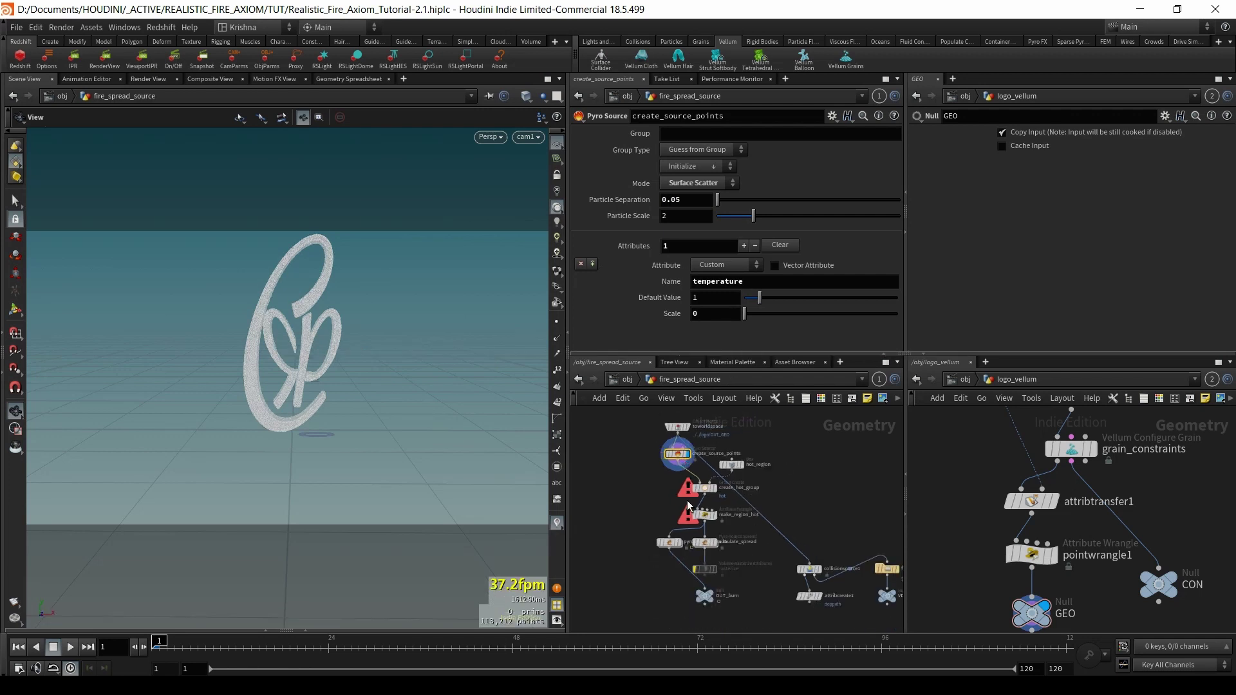
click(734, 537)
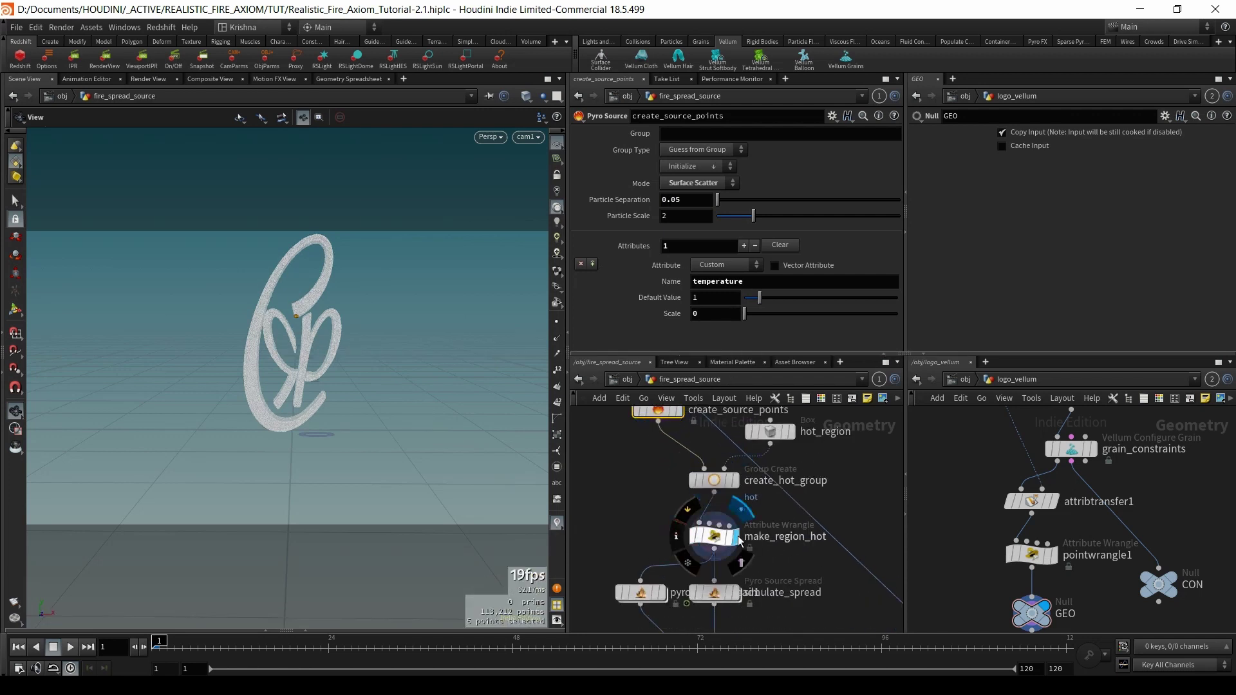
scroll(643, 489, down, 2)
middle_drag(654, 575, 658, 551)
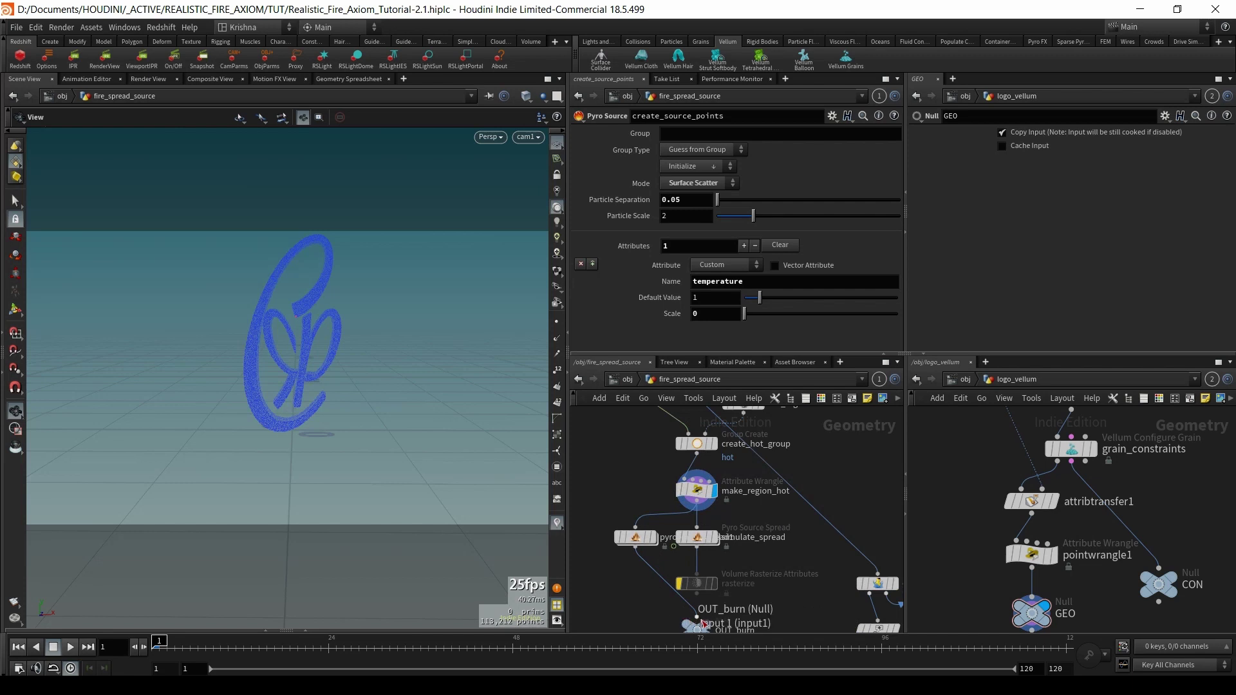
click(718, 608)
click(636, 537)
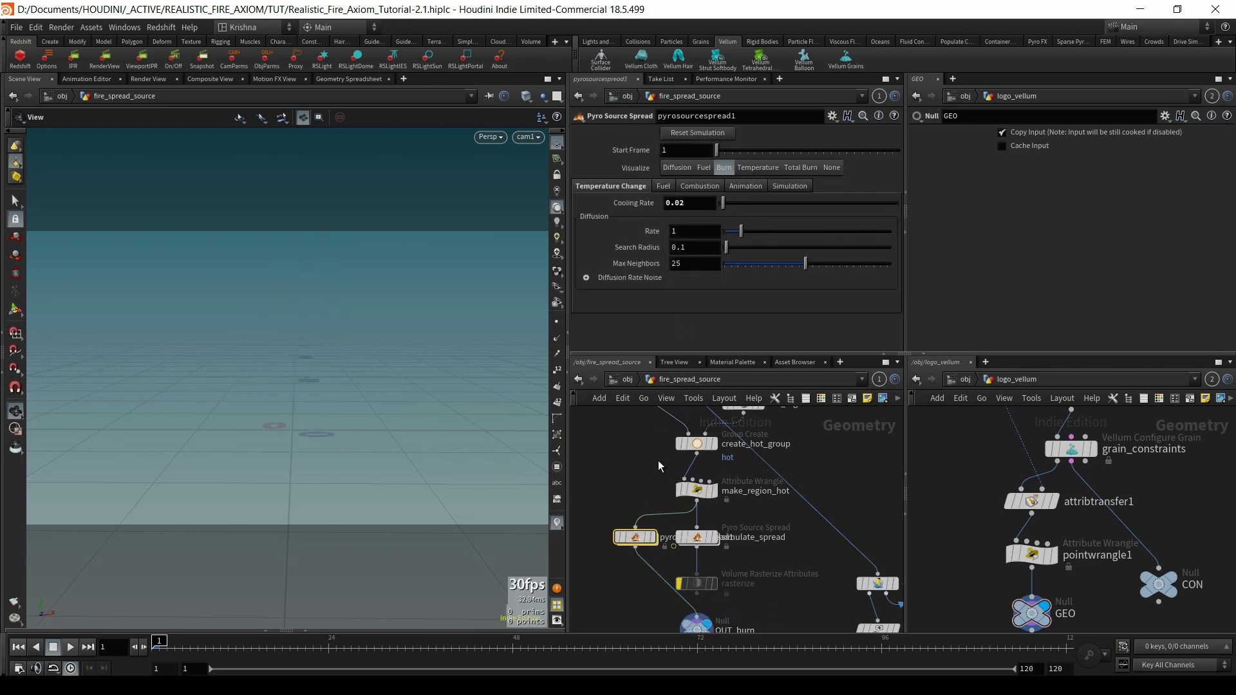
scroll(659, 492, down, 2)
middle_drag(643, 578, 654, 570)
click(693, 564)
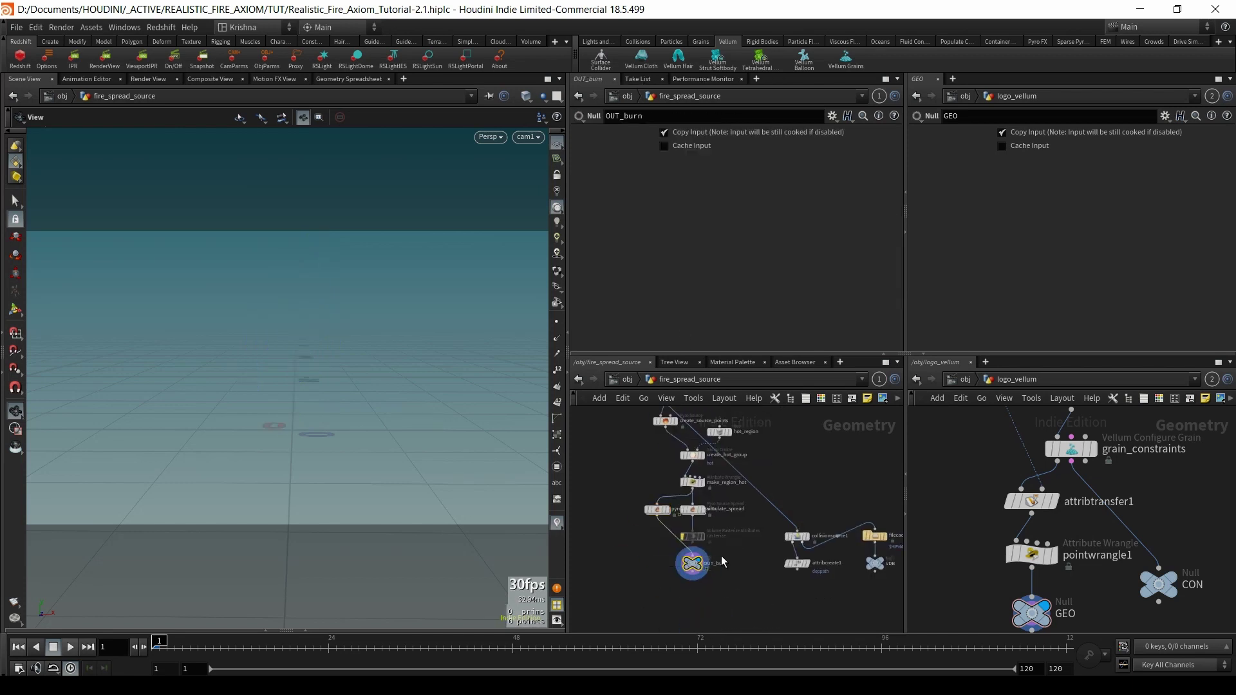
- Reset the pyrosourcespread1 simulation and play back the fire spread with OUT_burn displayed
scroll(669, 567, up, 2)
click(651, 577)
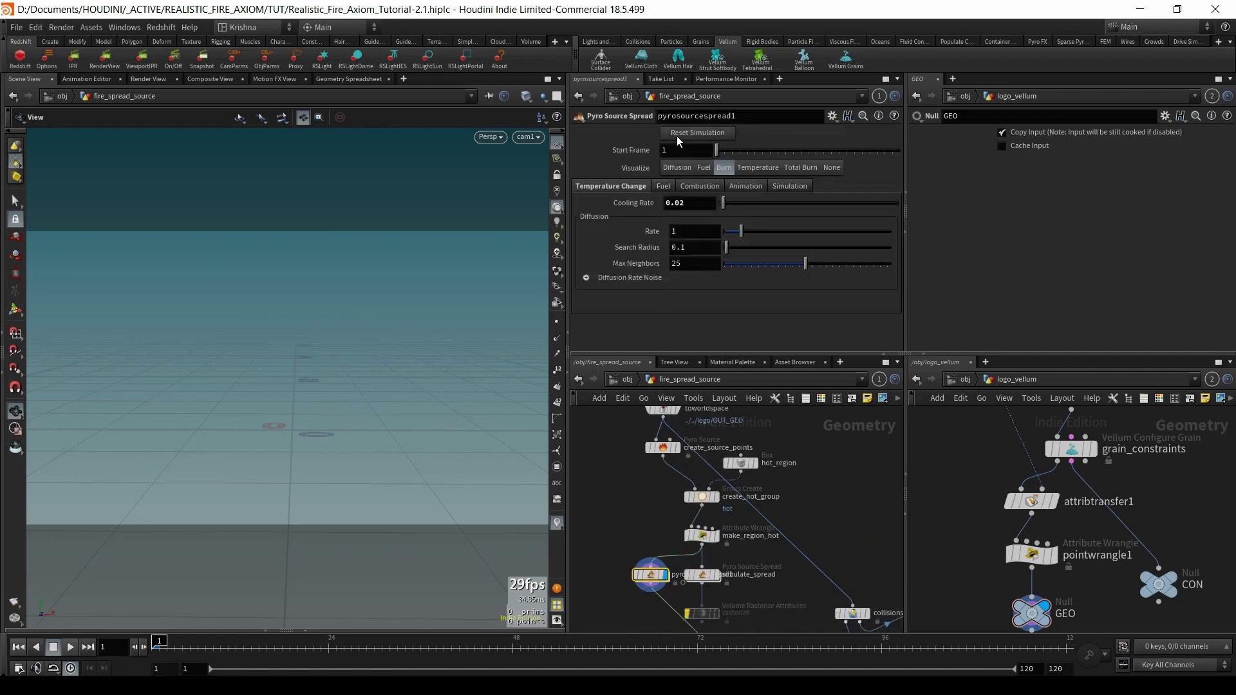
click(677, 133)
scroll(644, 481, down, 2)
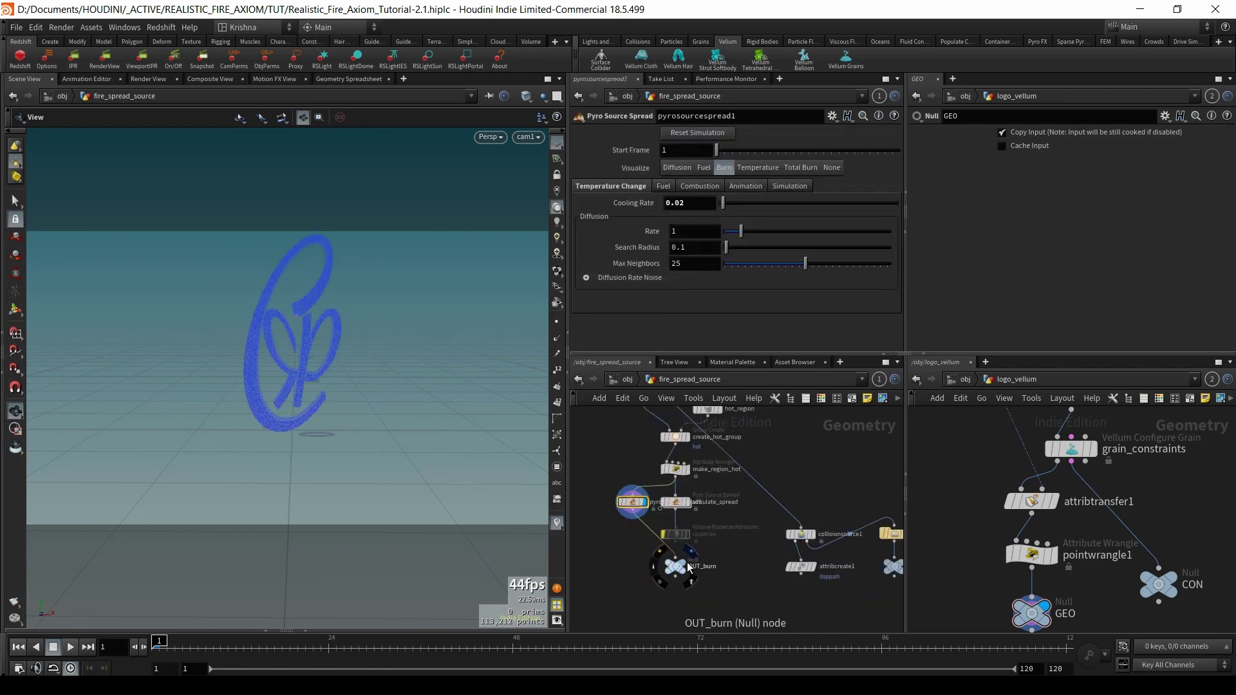
click(689, 566)
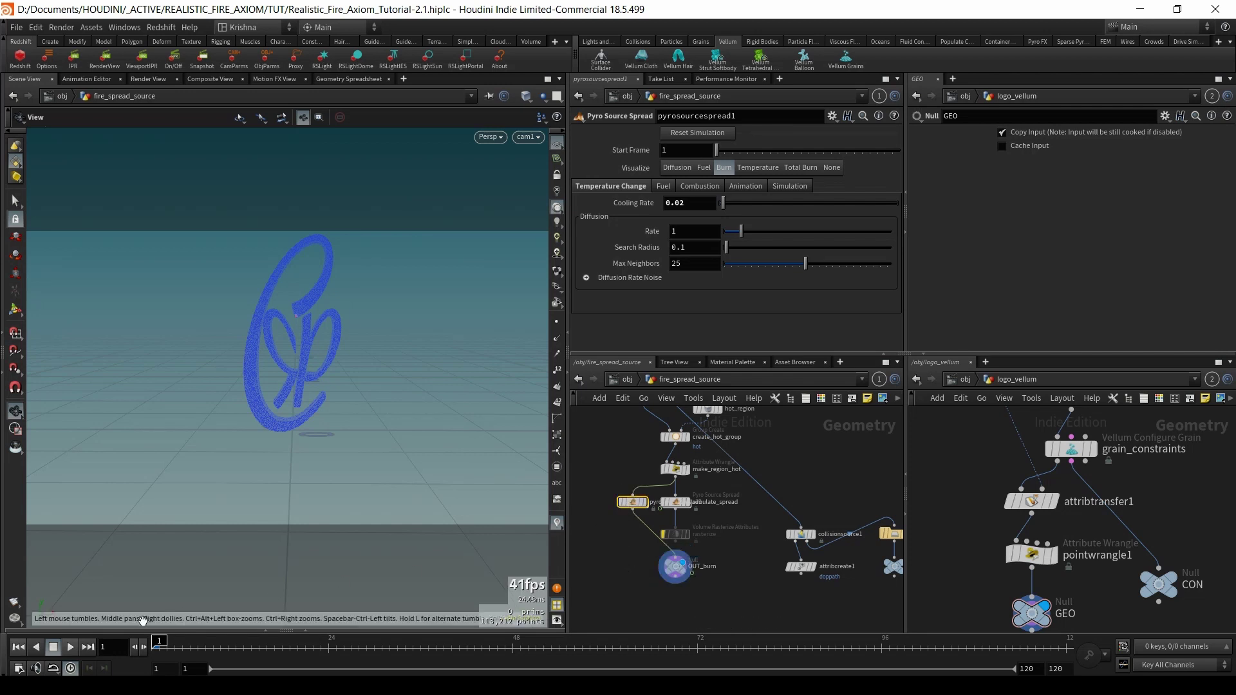
click(72, 648)
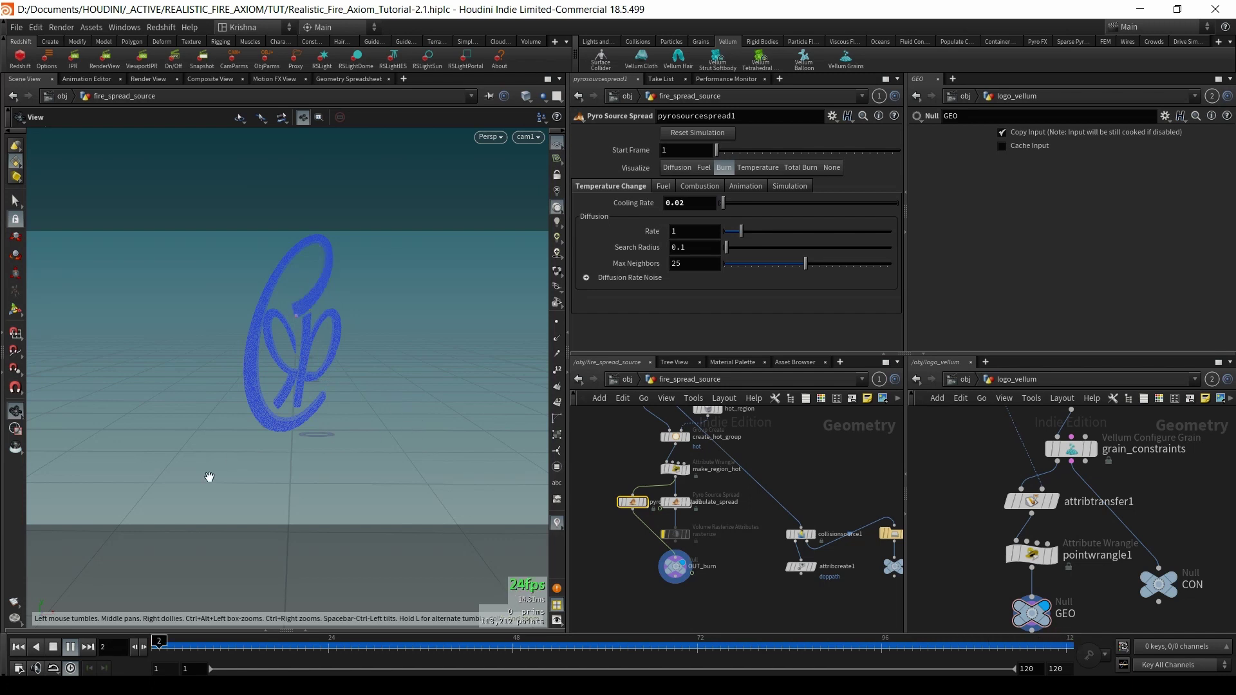
click(51, 648)
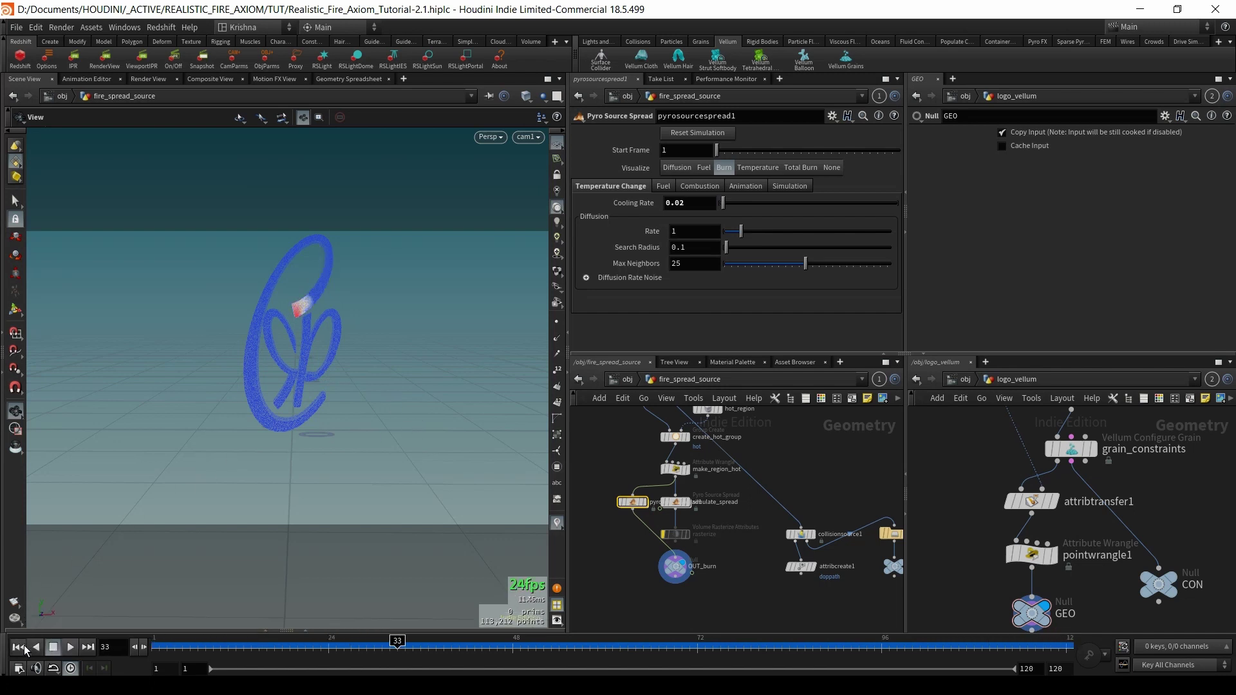
- Extend the global animation range to end at frame 400
click(71, 668)
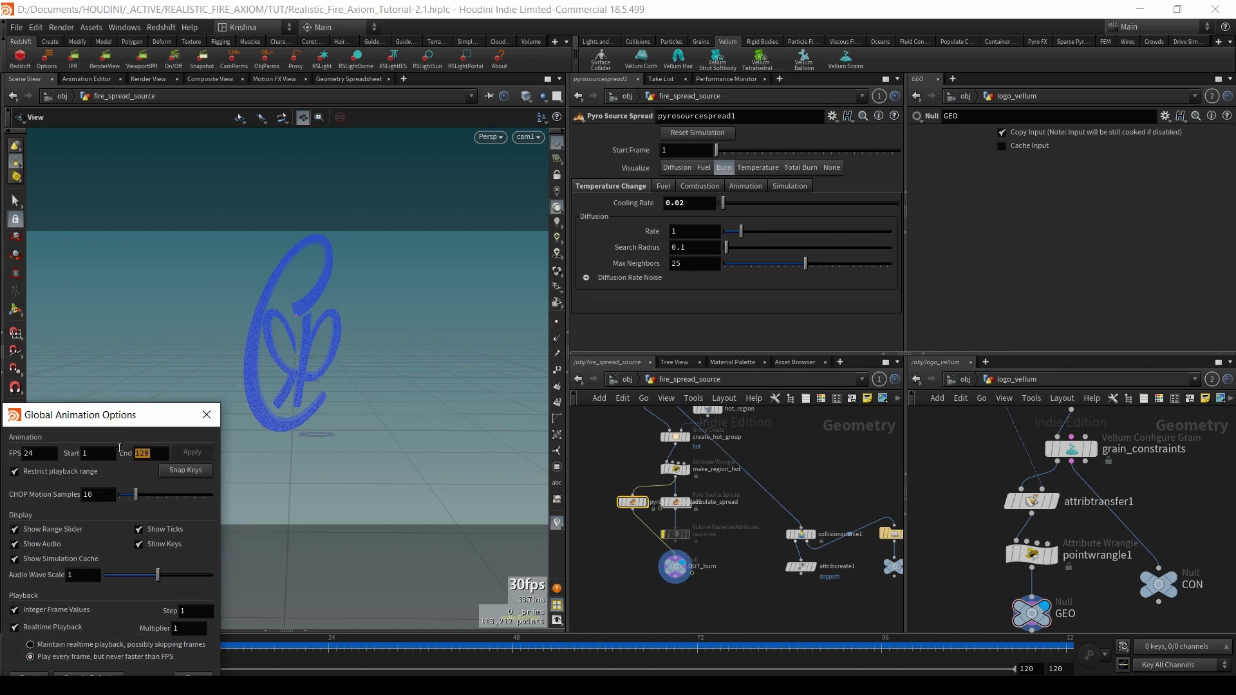
click(185, 454)
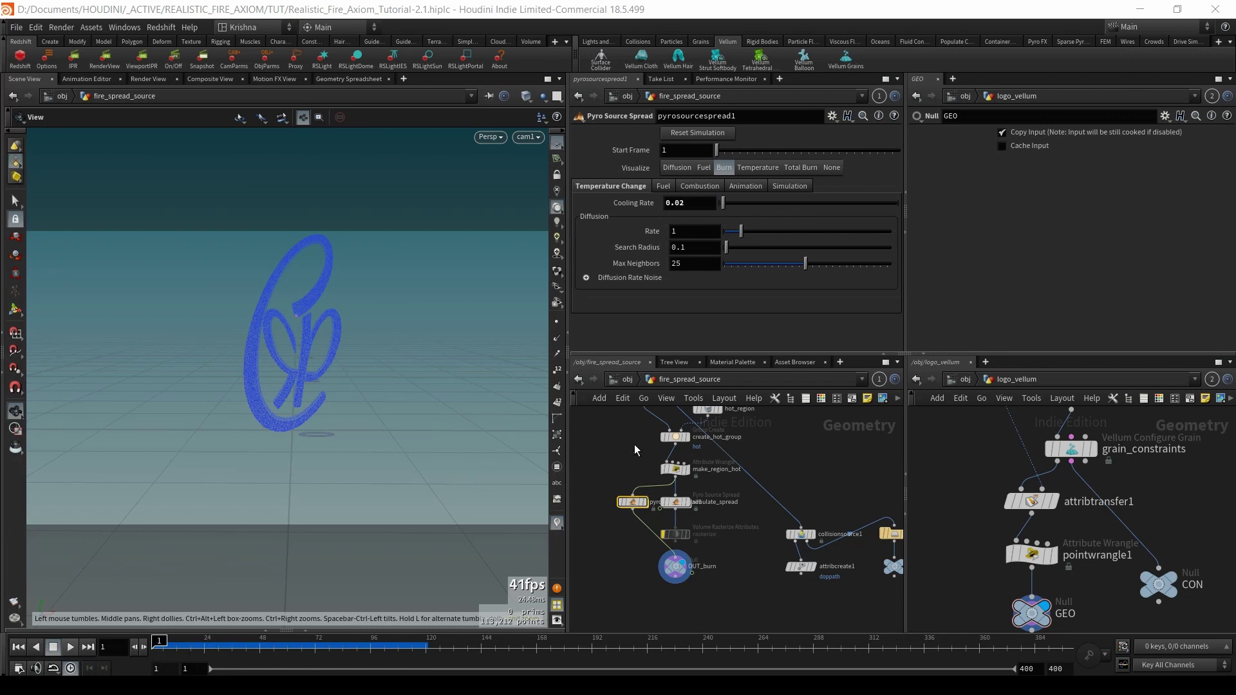
- Render a flipbook of the grains_vellum output up to frame 400 and review its playback
click(628, 382)
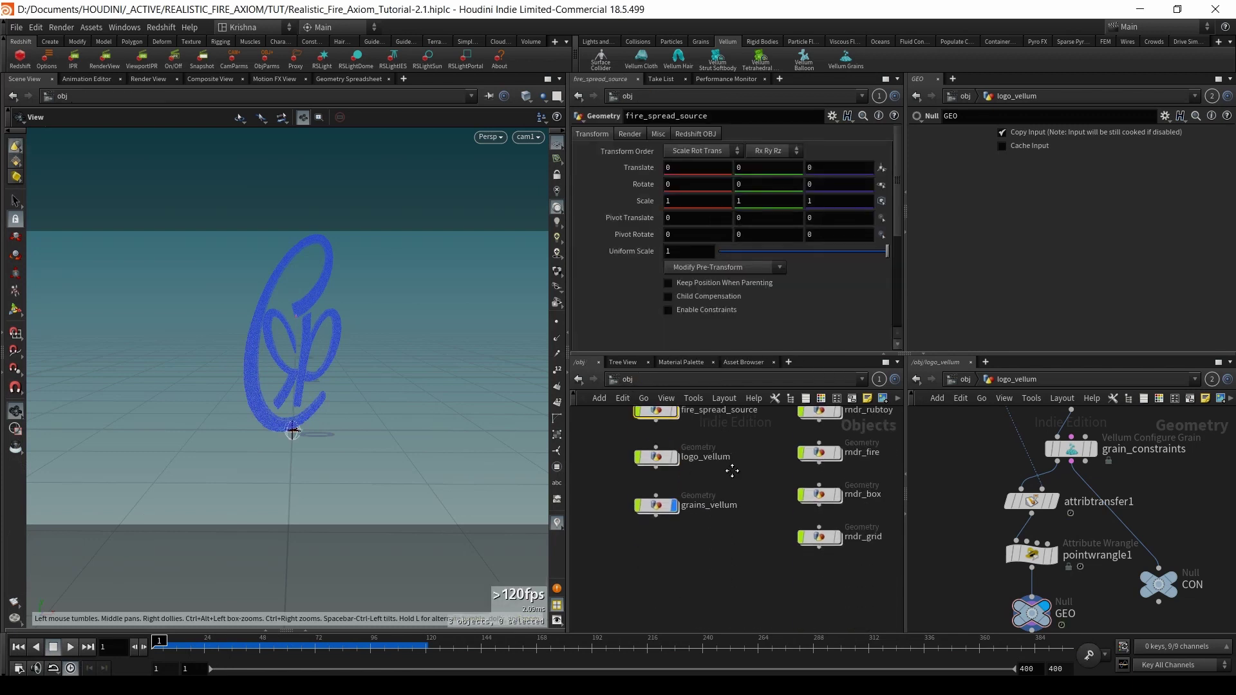
double_click(663, 509)
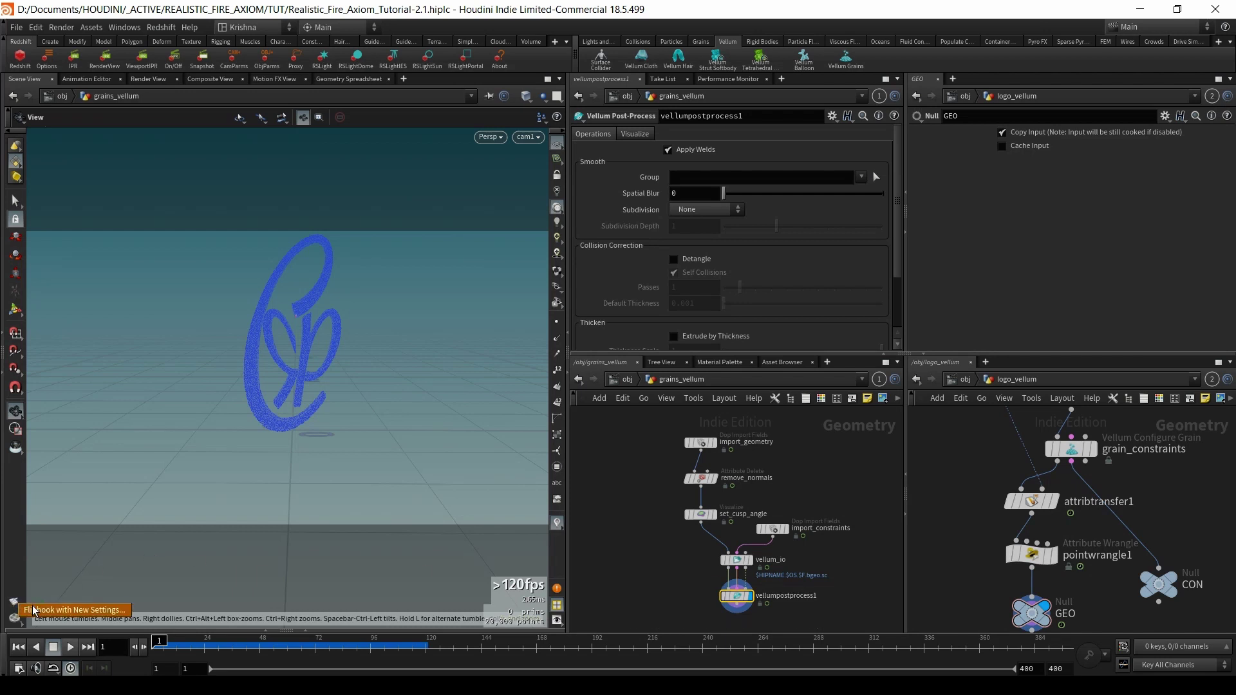
click(14, 617)
text(400)
key(Return)
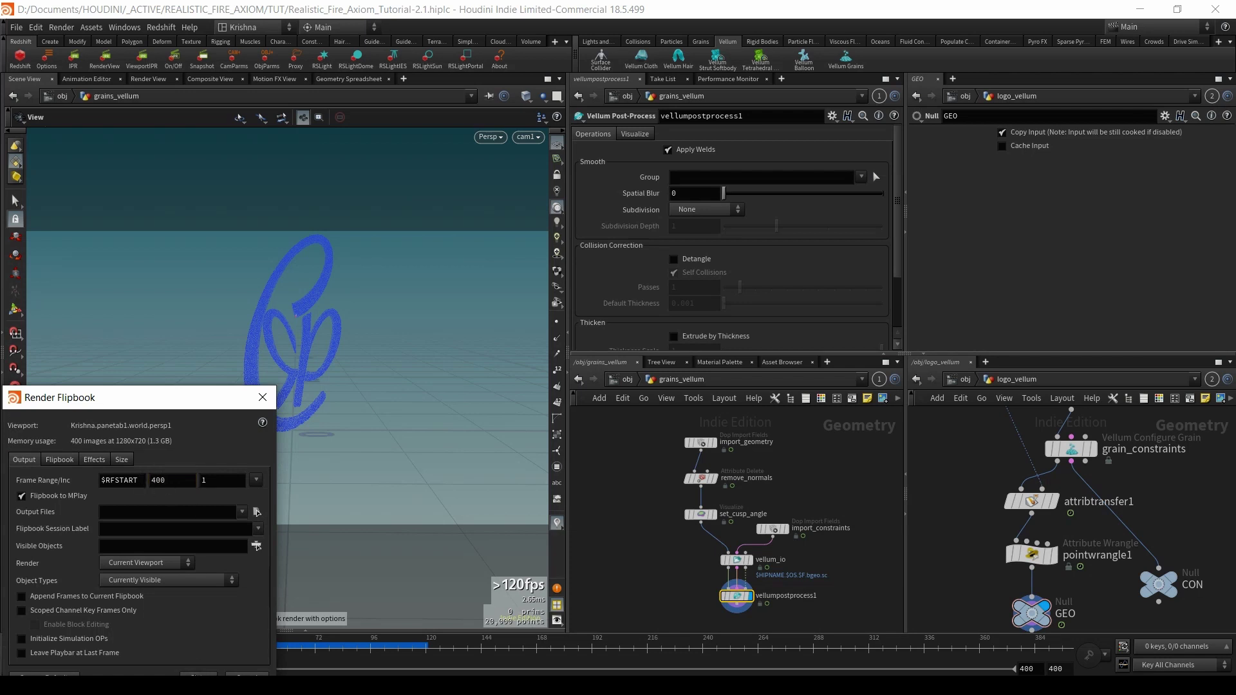
click(199, 674)
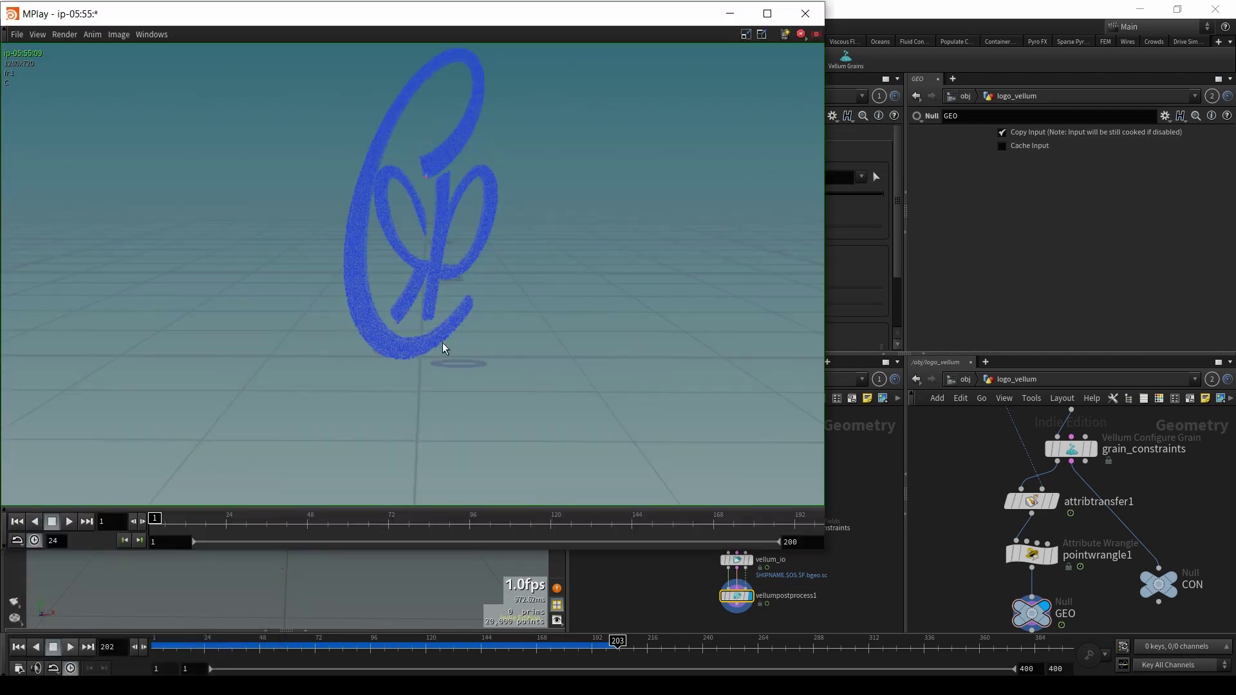
click(67, 523)
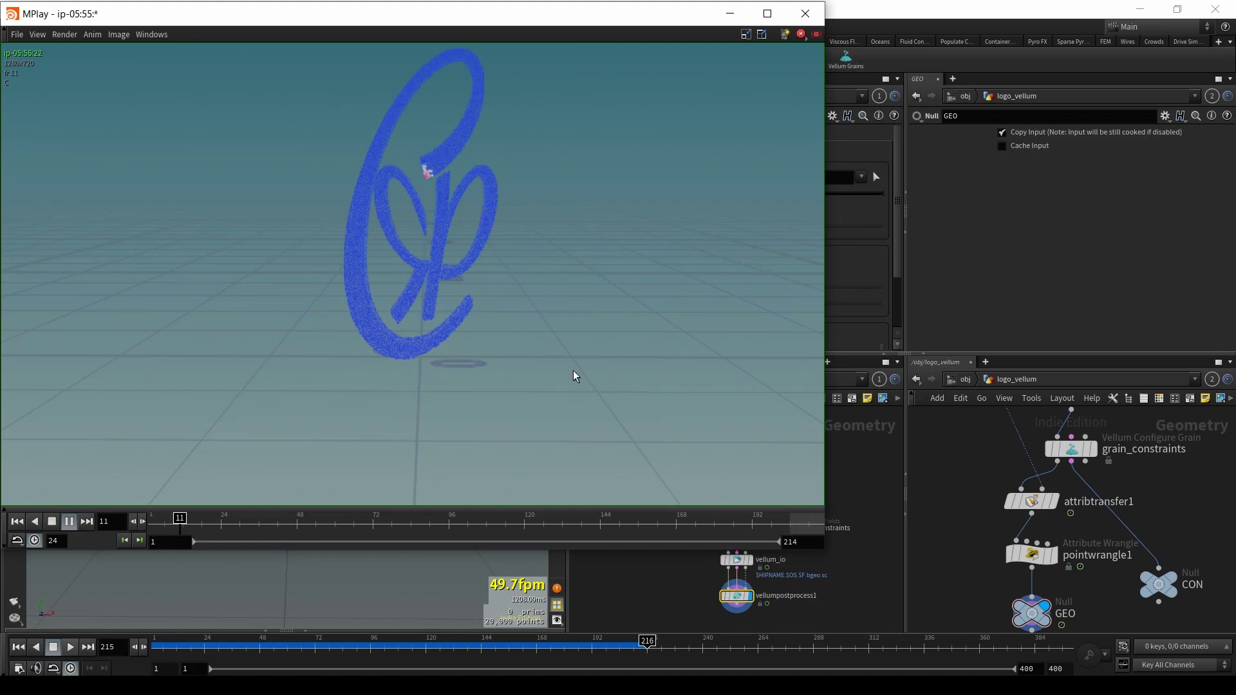
click(804, 21)
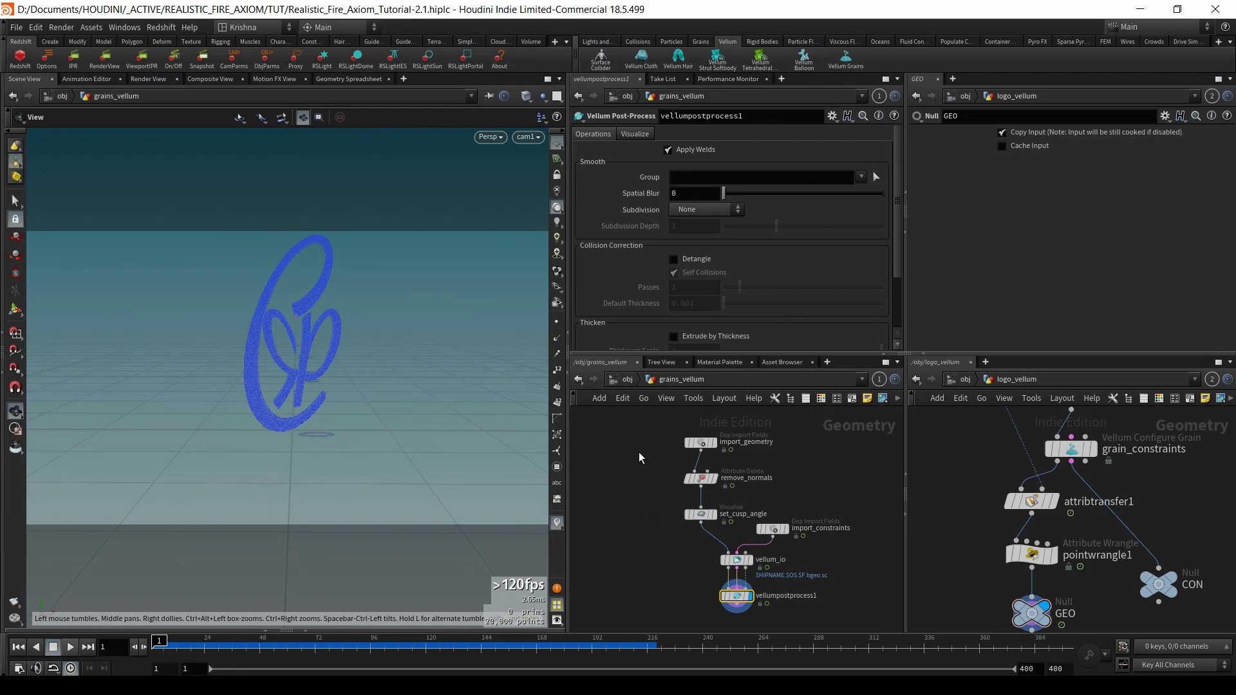
- Set the combustion burn rate of pyrosourcespread1 in fire_spread_source to 1
click(626, 380)
middle_drag(745, 505, 755, 552)
scroll(701, 445, up, 2)
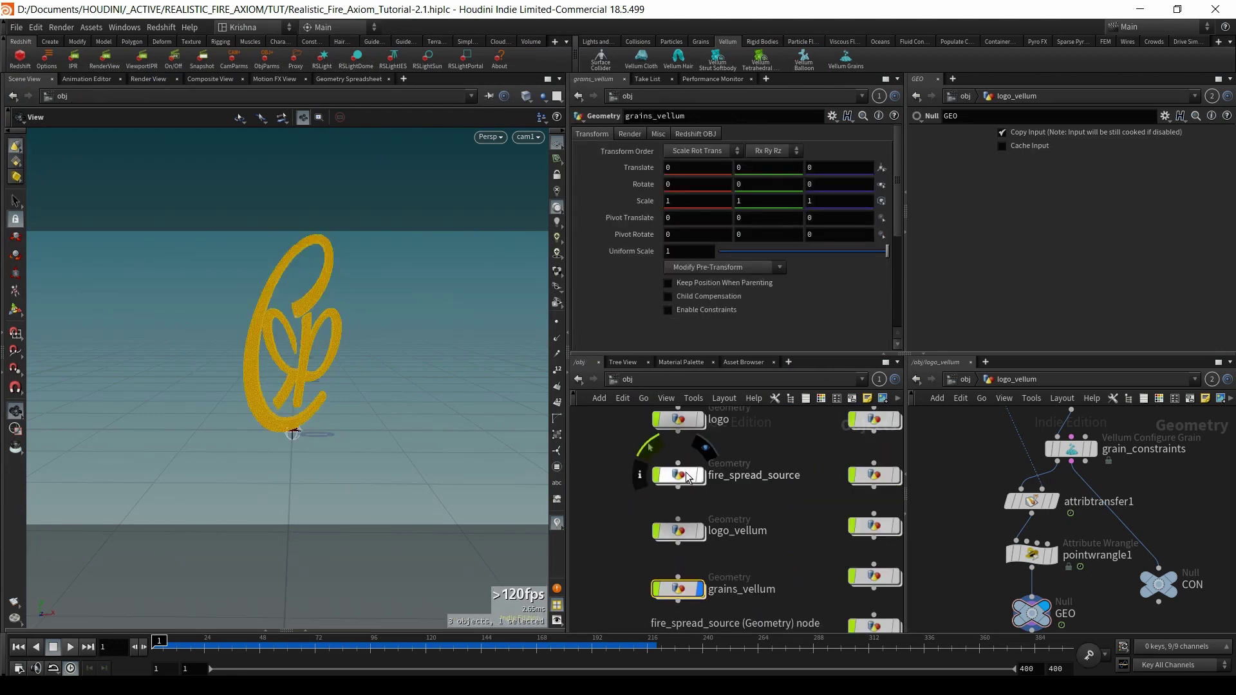
double_click(689, 474)
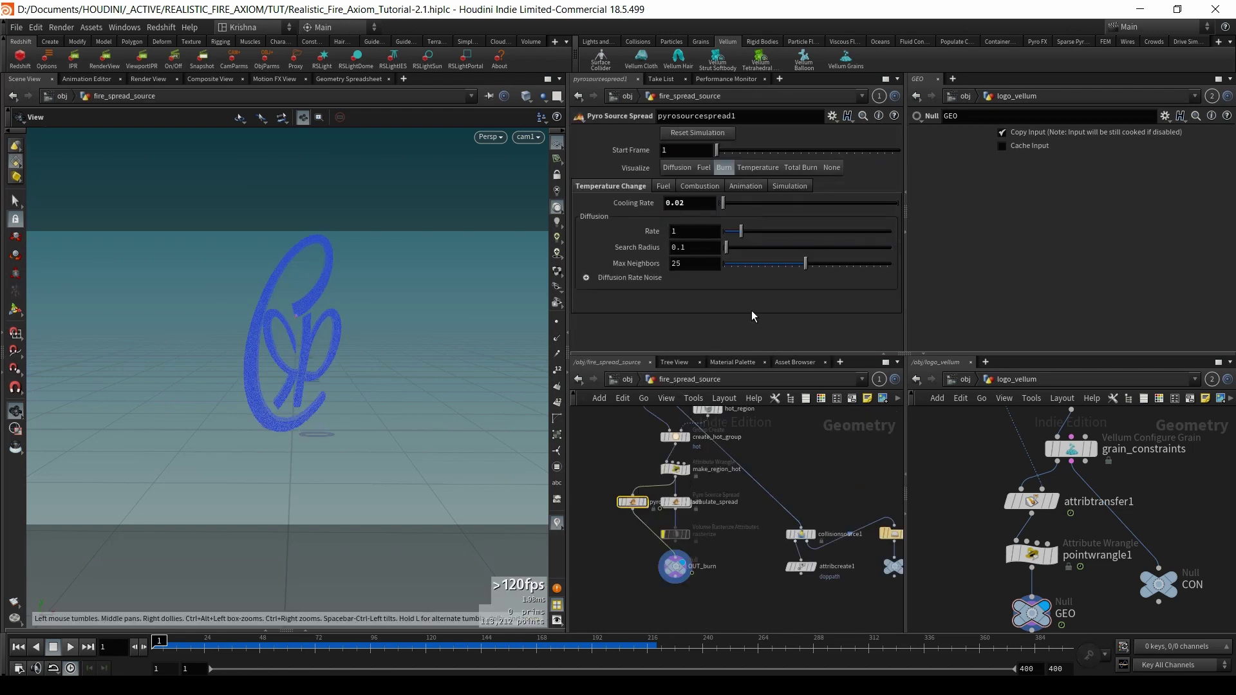
click(666, 185)
click(702, 186)
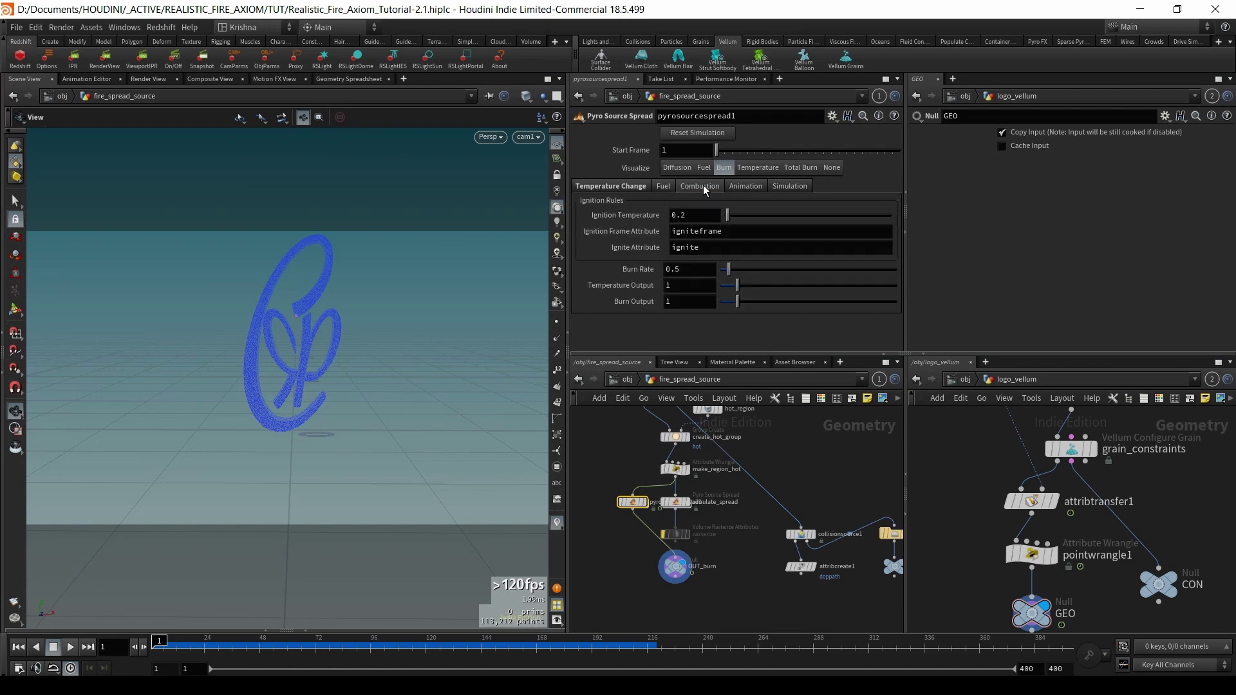
click(640, 269)
text(1)
key(Return)
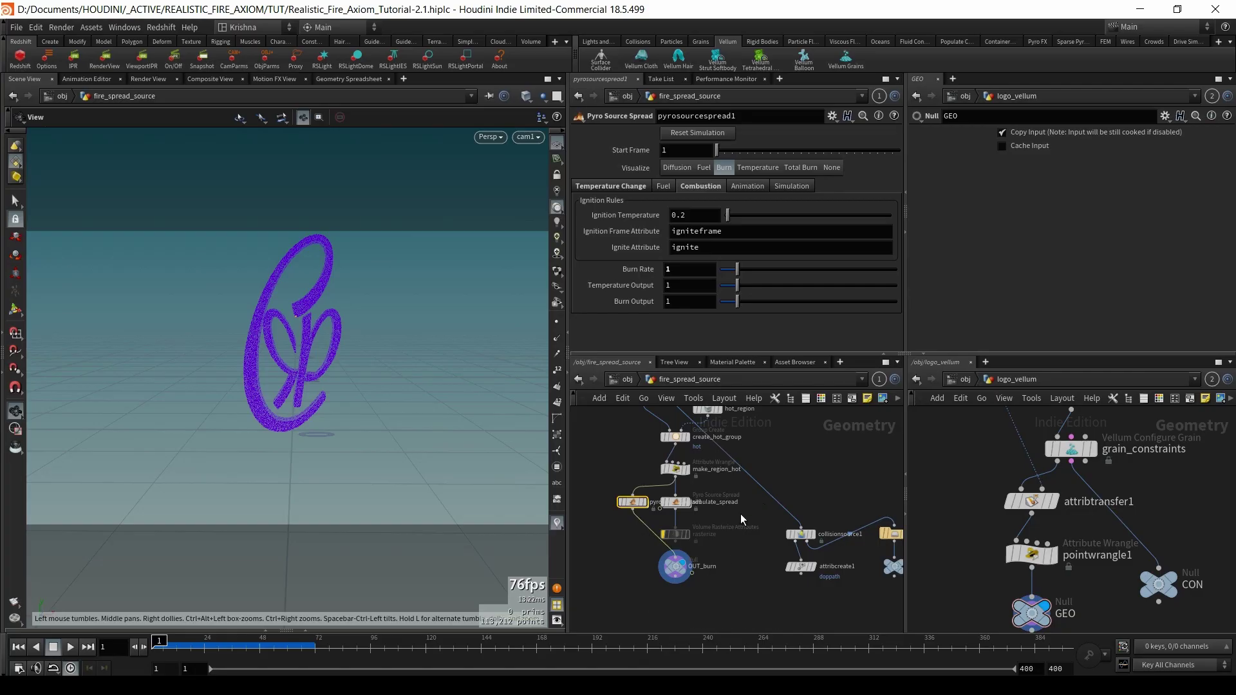
- Set the forced total count of scatter1 in the logo_vellum network to 200000 points
scroll(725, 498, down, 3)
click(628, 379)
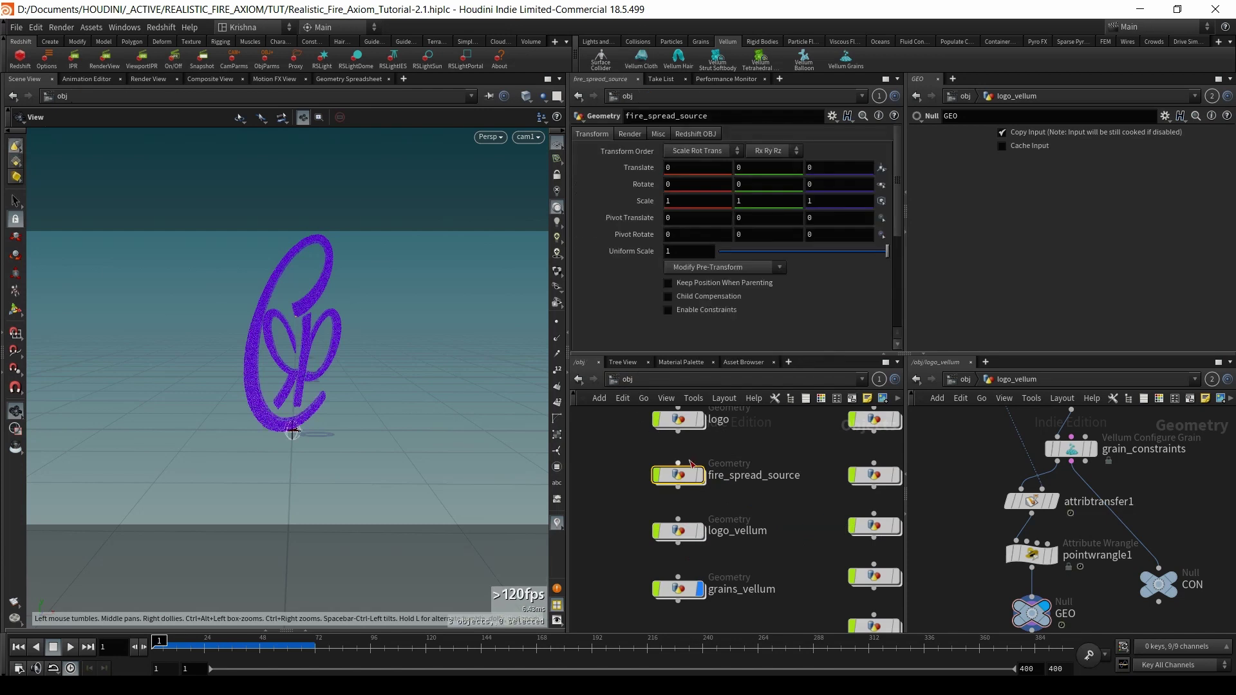
double_click(684, 531)
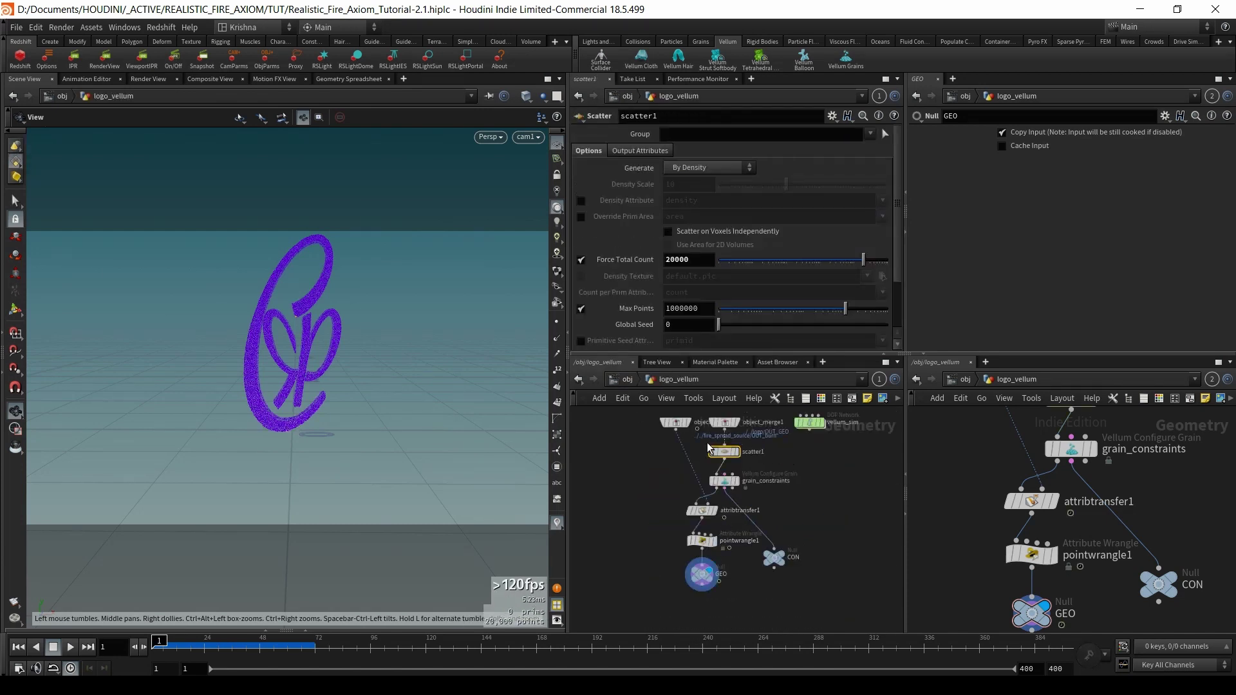
text(0)
key(Return)
scroll(767, 473, up, 1)
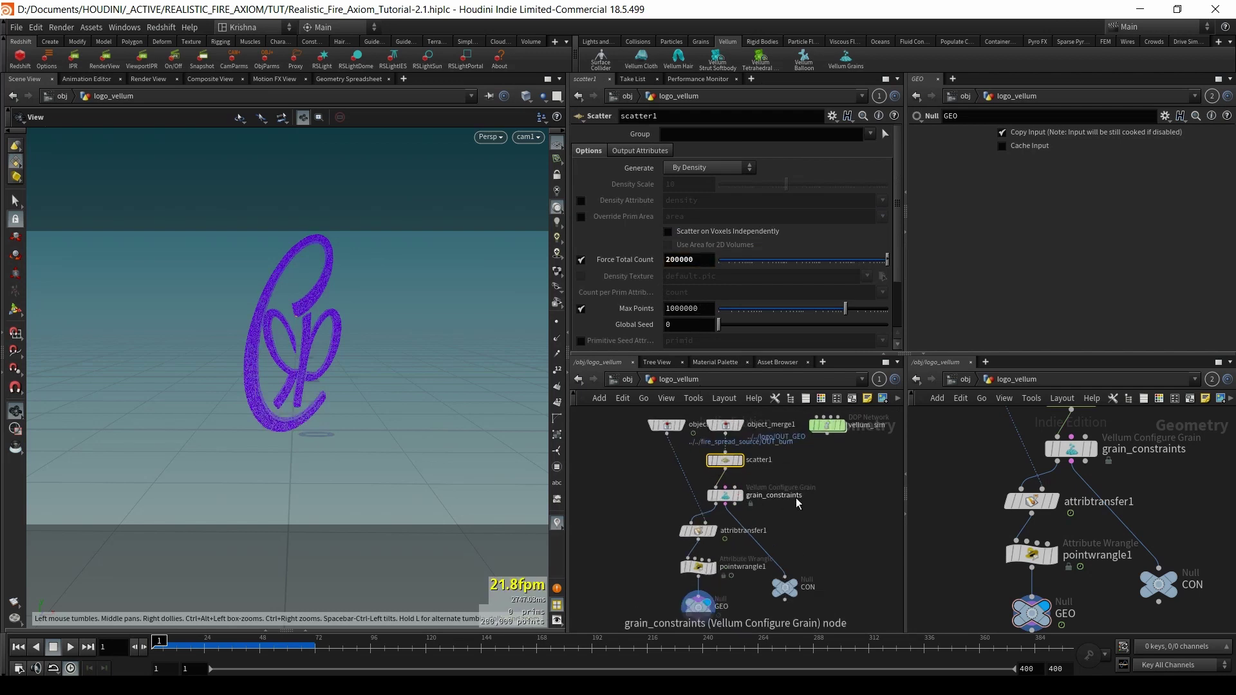
- Check the pointwrangle1 code in logo_vellum and open the grains_vellum network
click(697, 606)
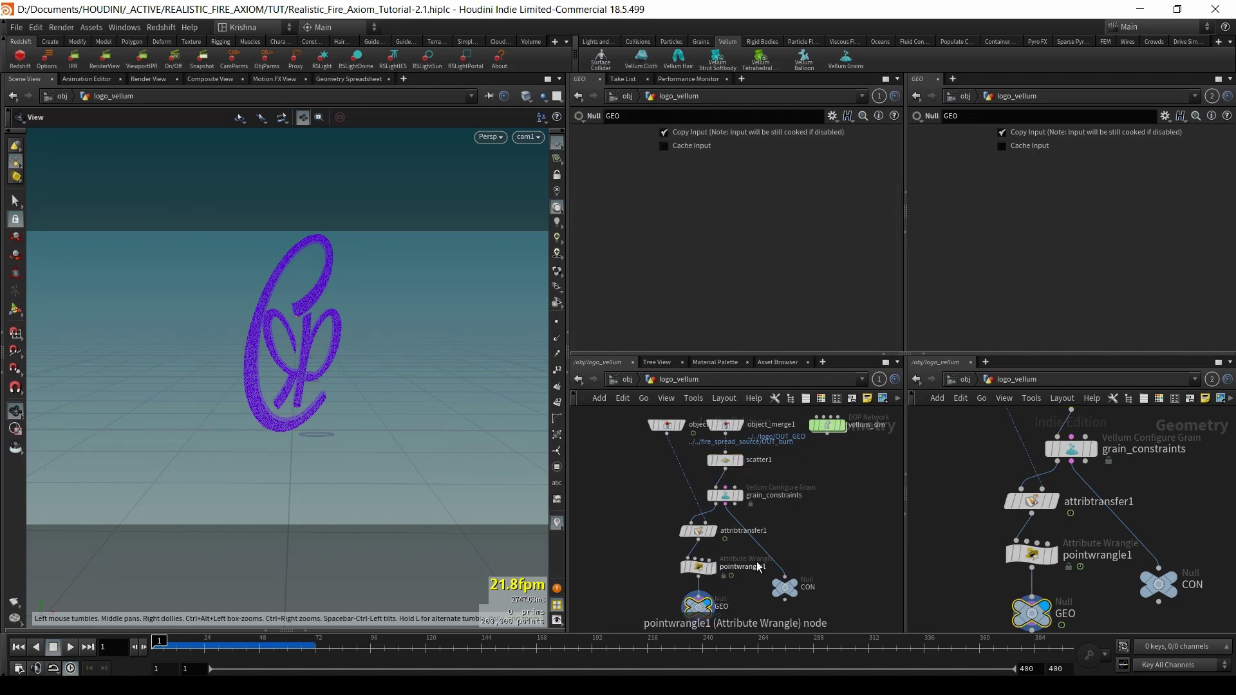
click(699, 566)
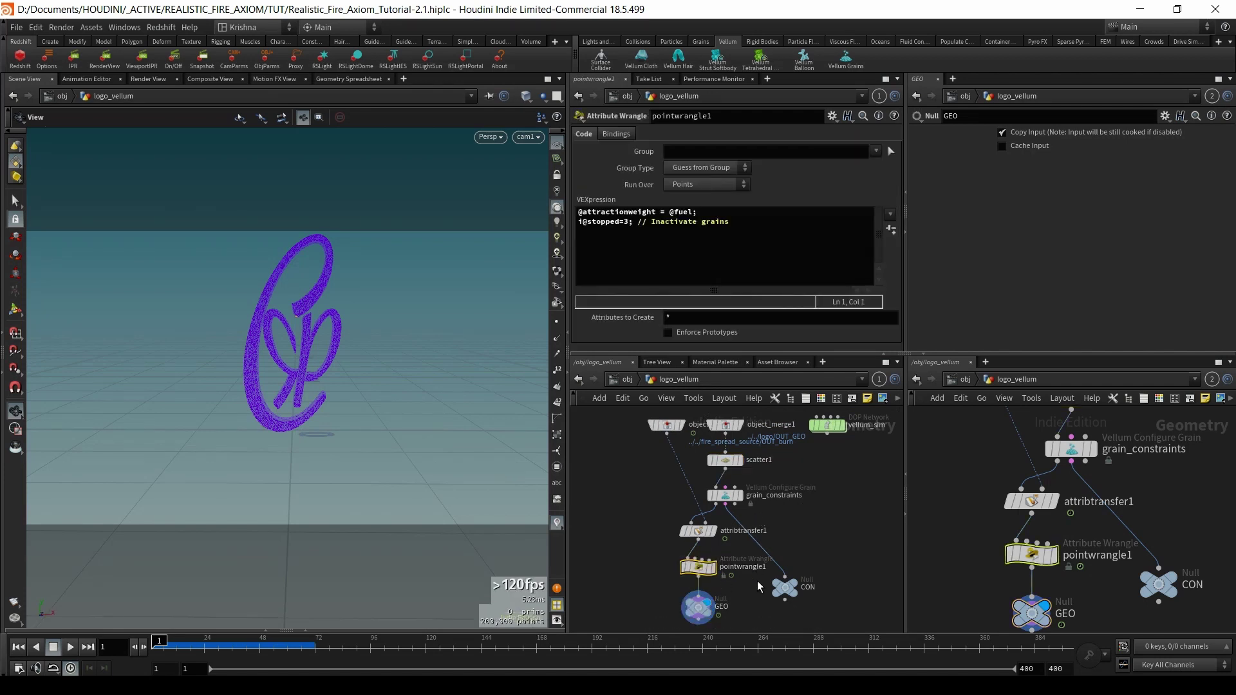
key(u)
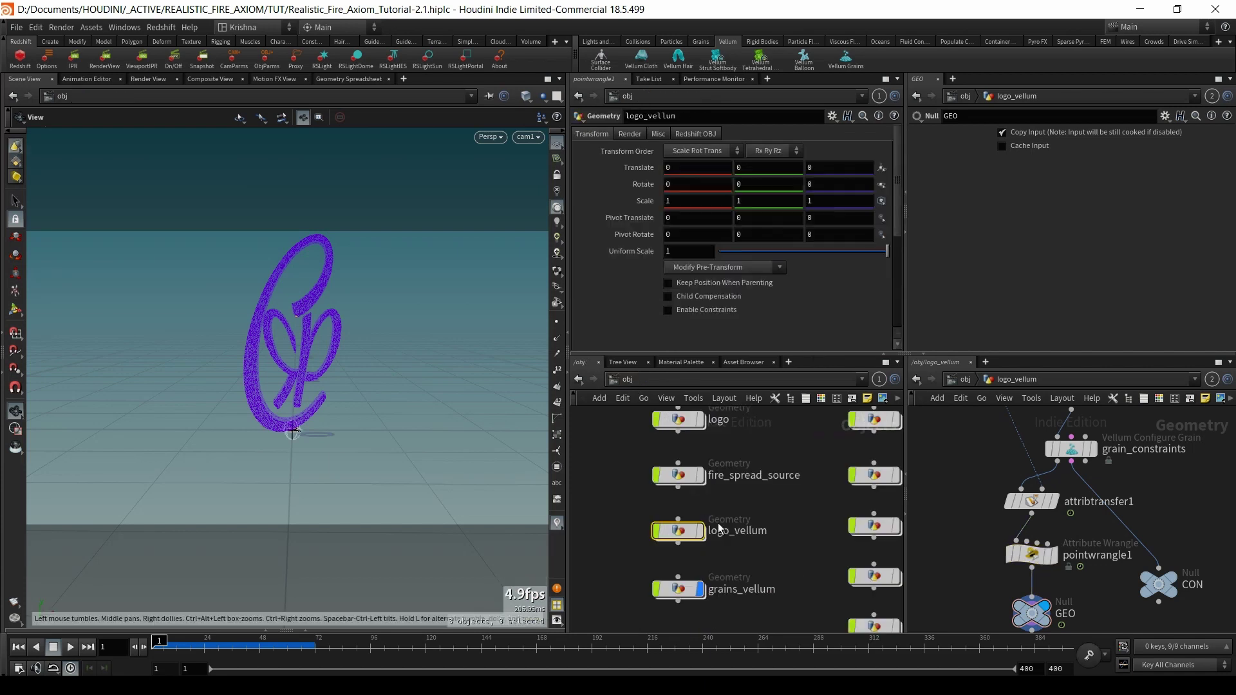
click(688, 592)
double_click(688, 593)
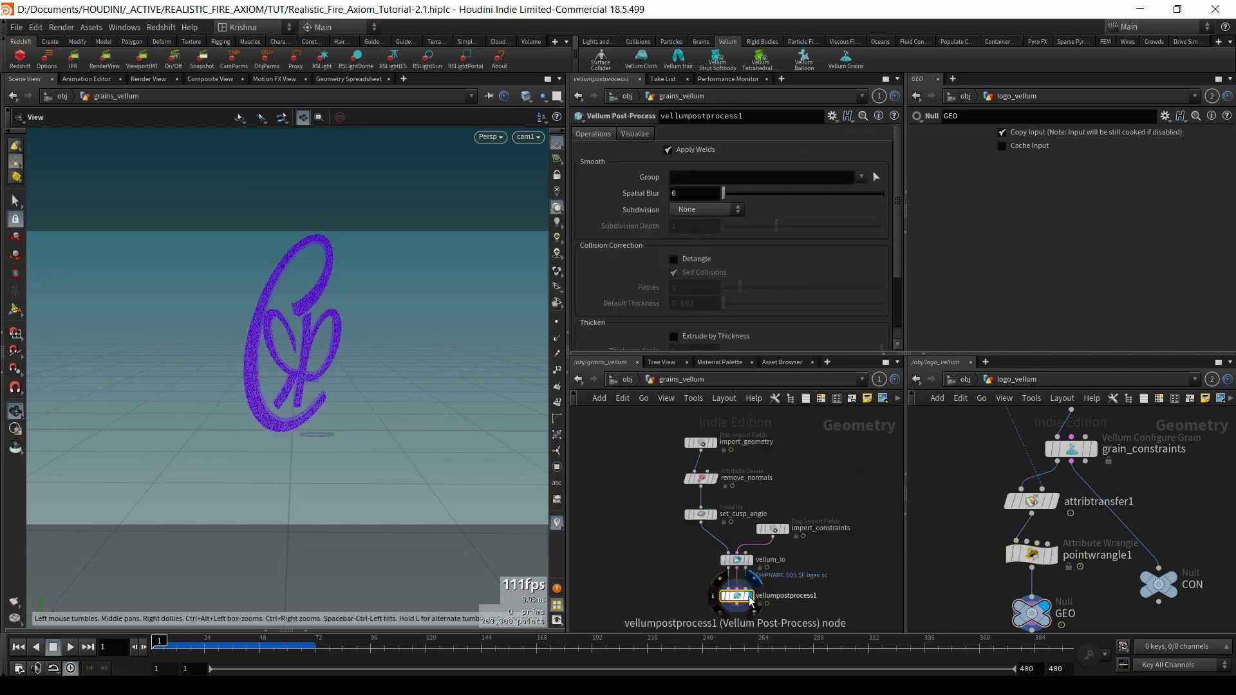
middle_drag(836, 572, 810, 517)
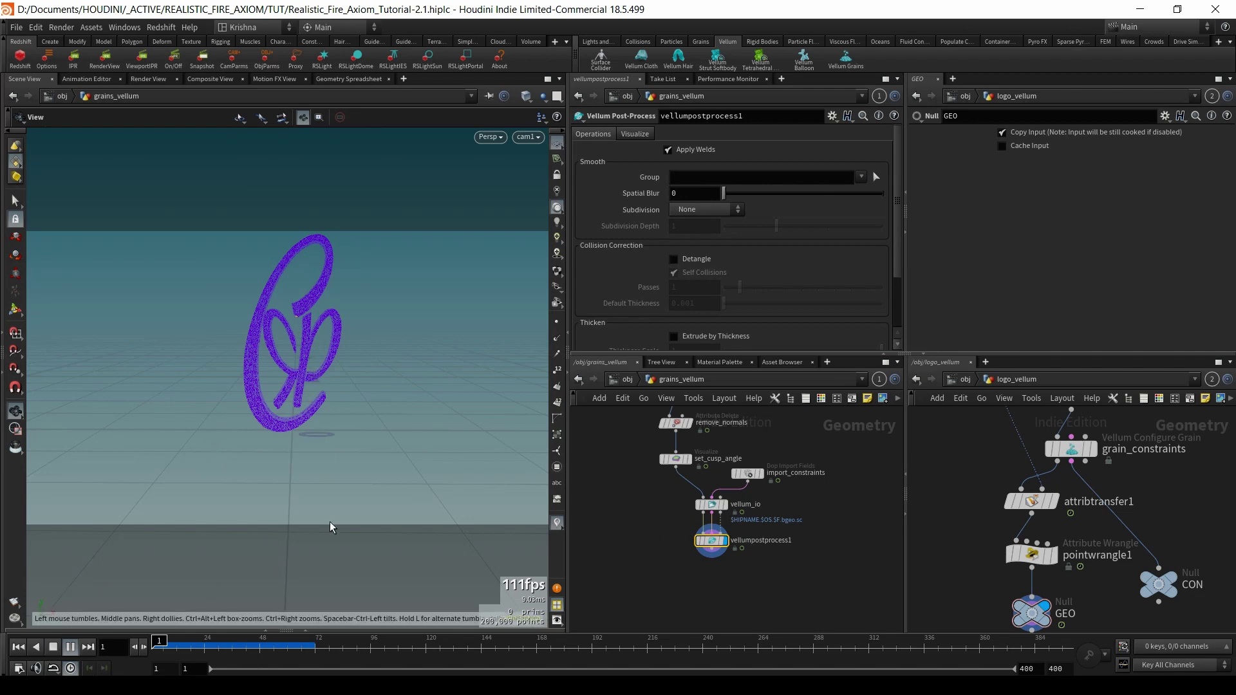
- Play back the grain simulation, inspect the loosened grains up close from an angle, and return to frame 1
click(72, 647)
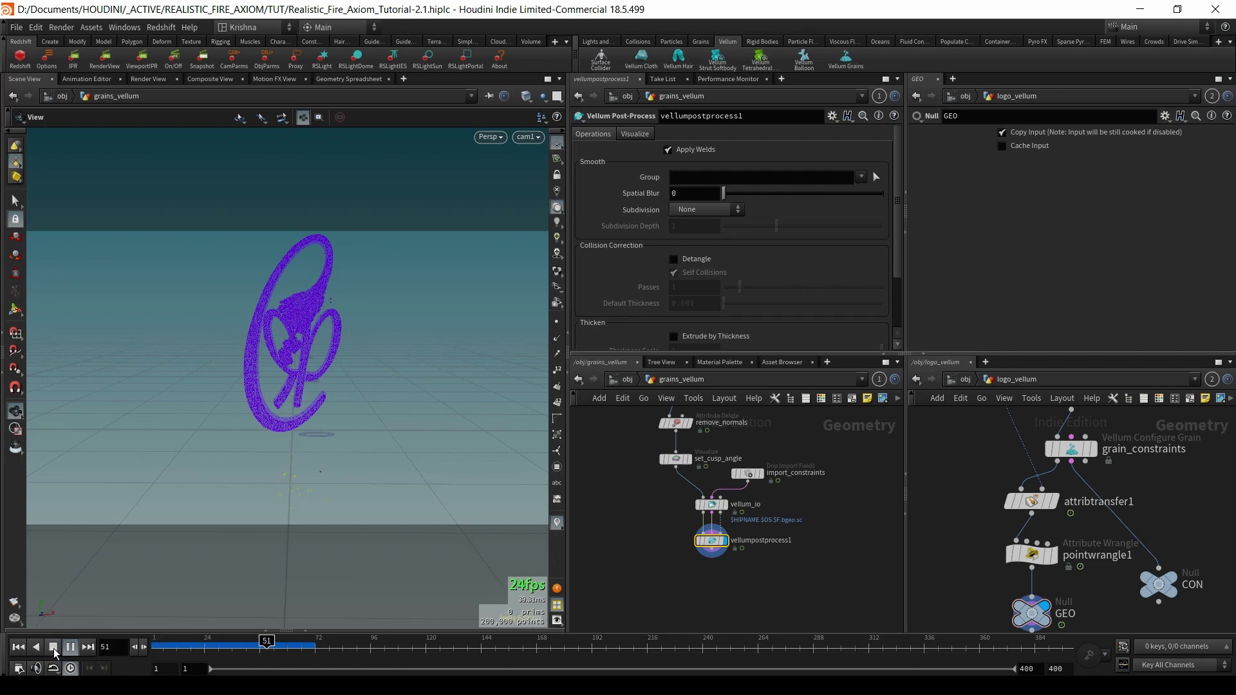
click(53, 648)
drag(334, 320, 278, 331)
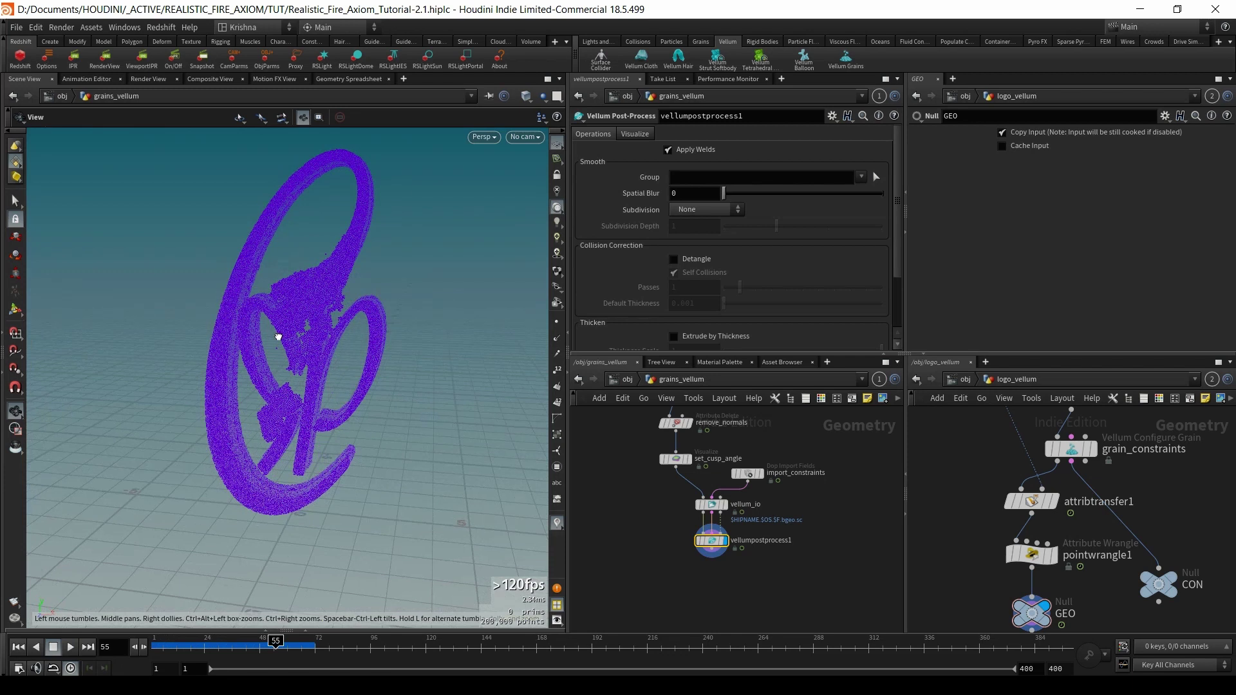
click(18, 647)
scroll(632, 462, down, 3)
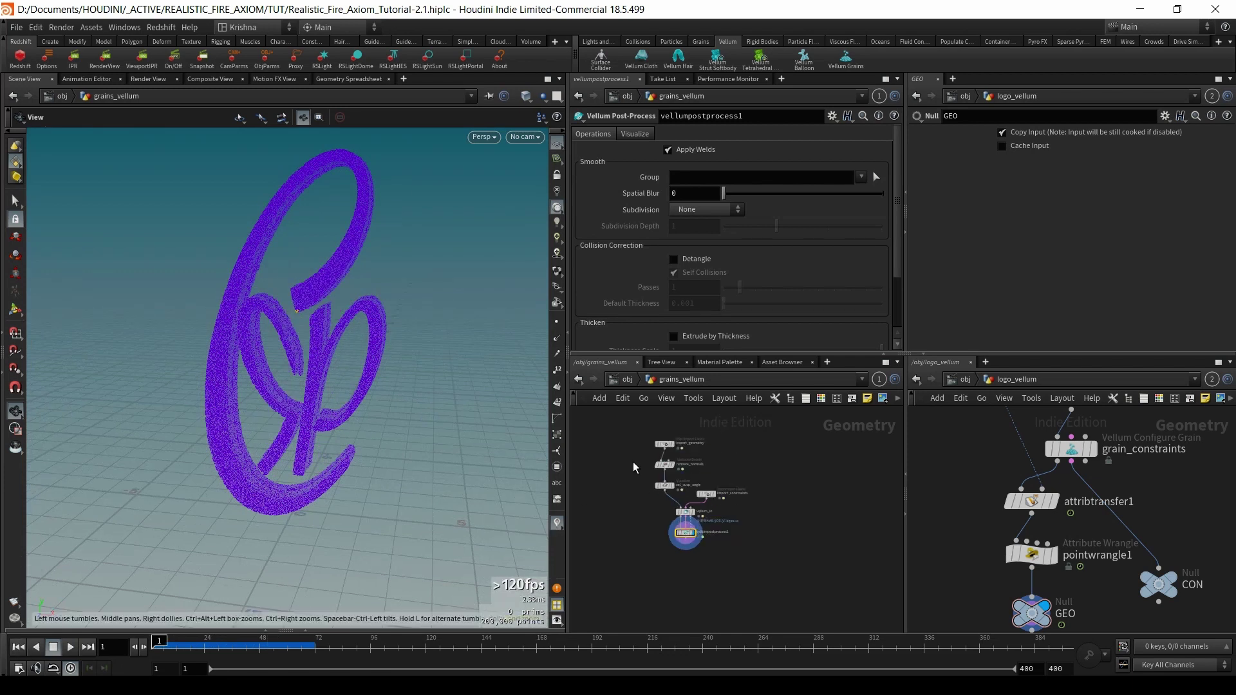
- Set the temperature threshold to 30 in the pointwrangle1 condition inside sopsolver1 of logo_vellum's vellum_sim network
click(623, 381)
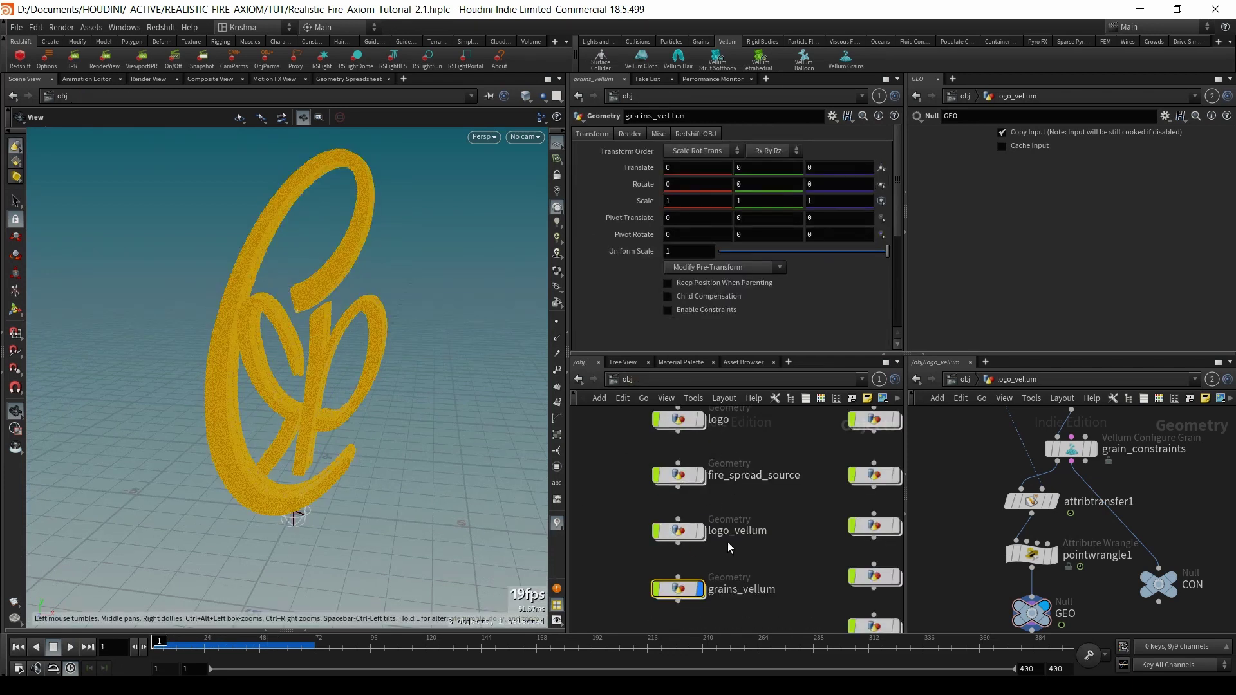
scroll(772, 546, down, 3)
middle_drag(771, 546, 722, 508)
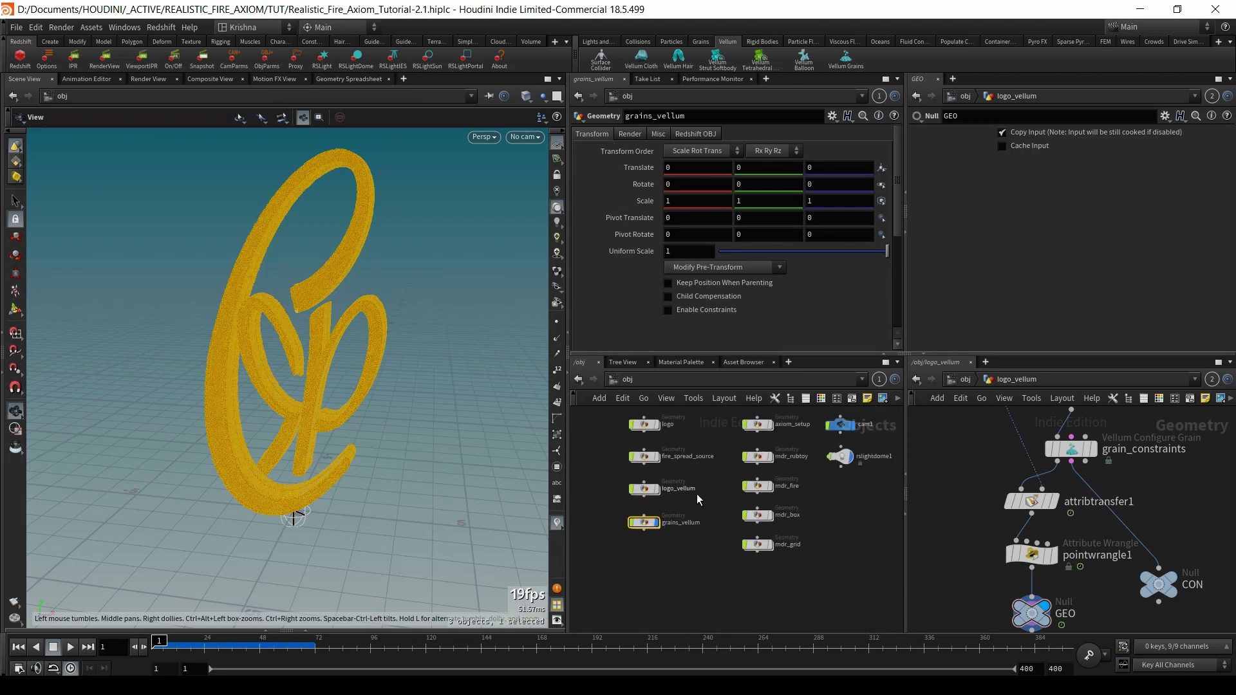
double_click(648, 487)
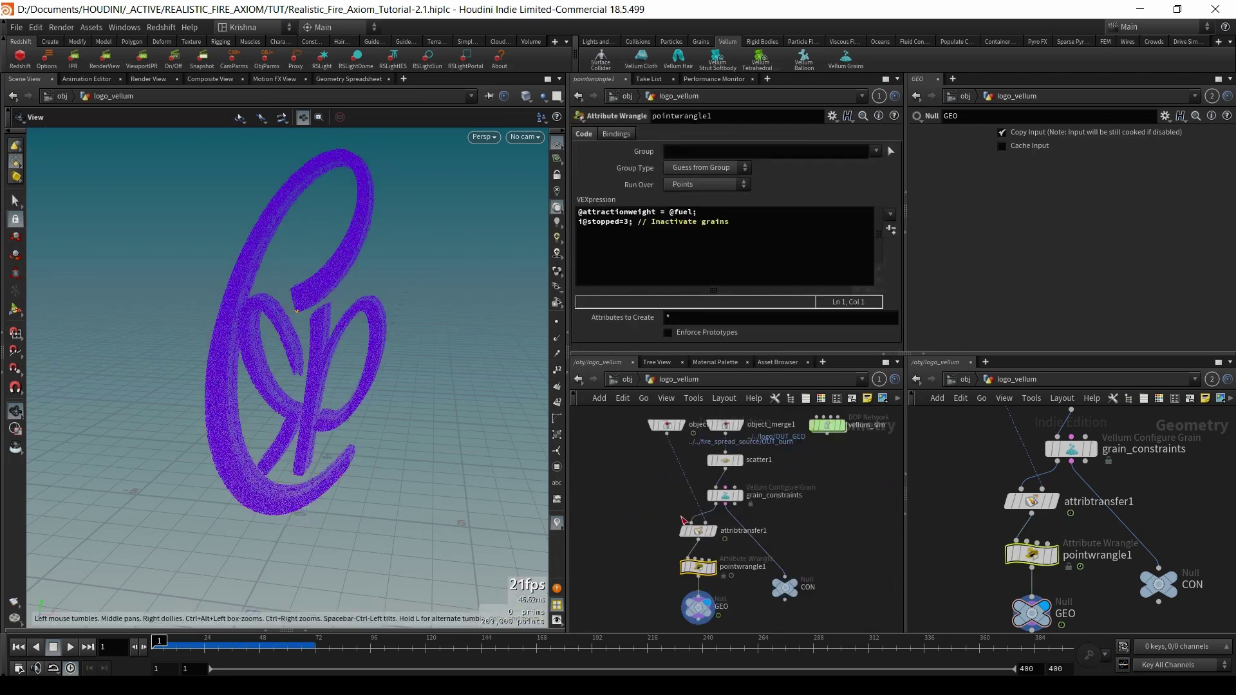
double_click(824, 422)
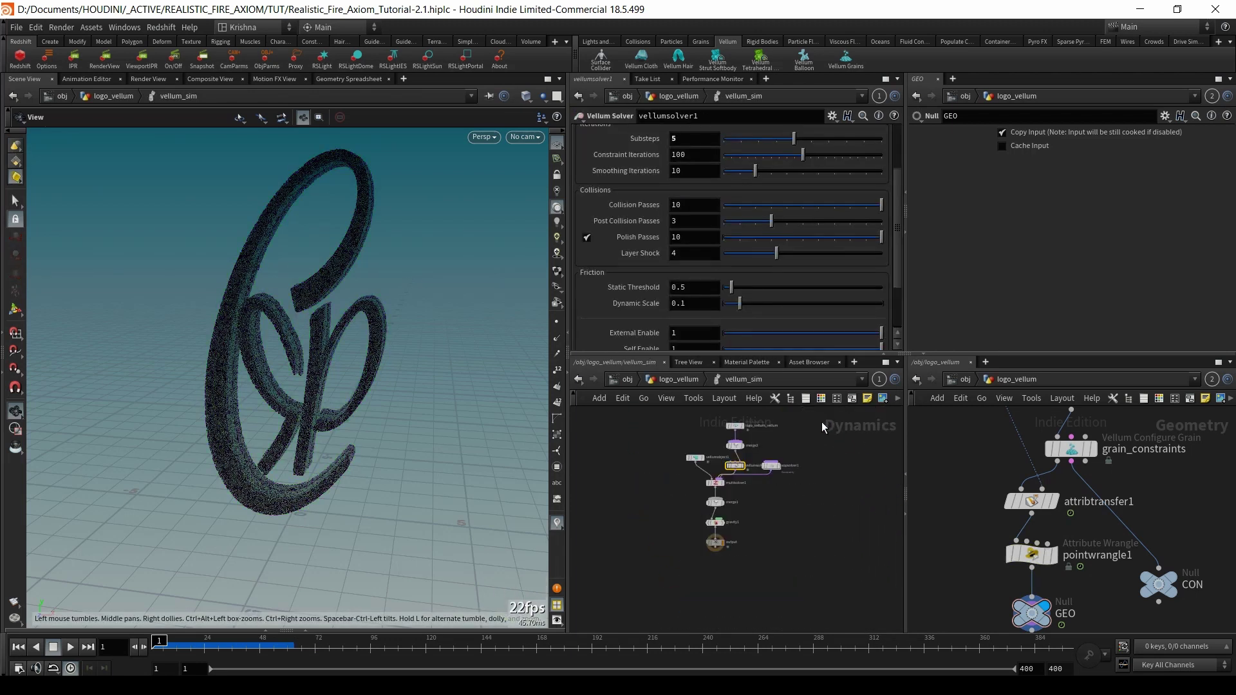
double_click(773, 466)
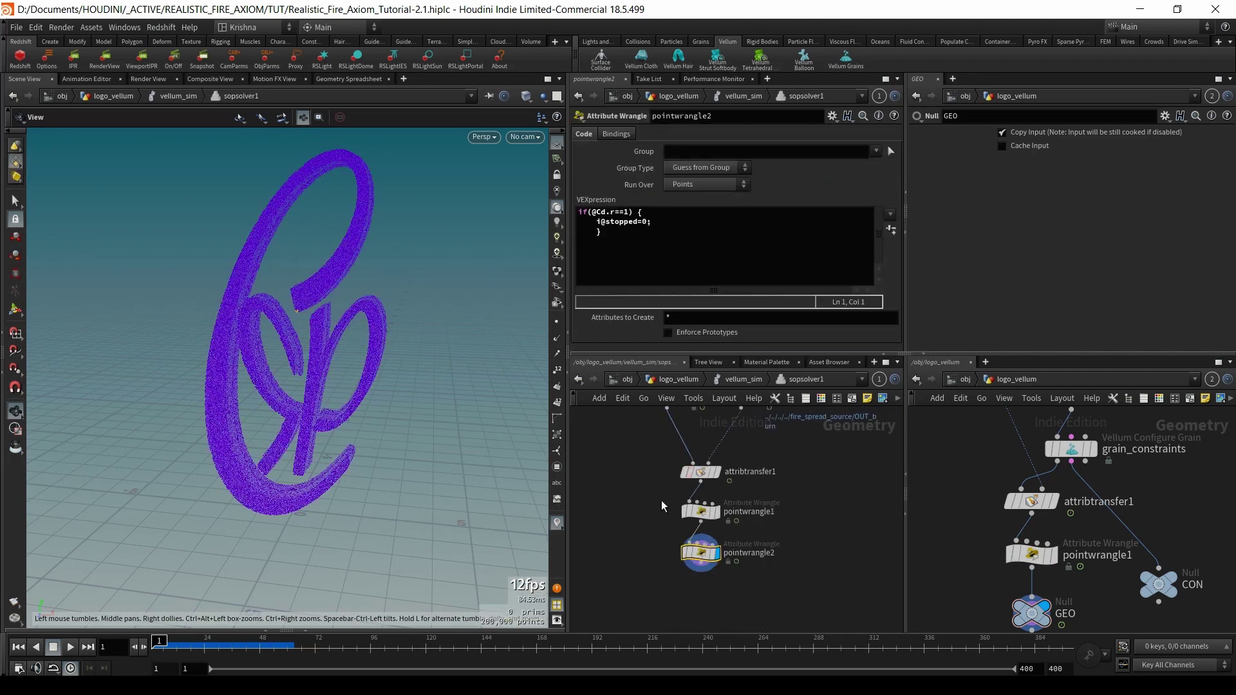
click(700, 511)
click(655, 215)
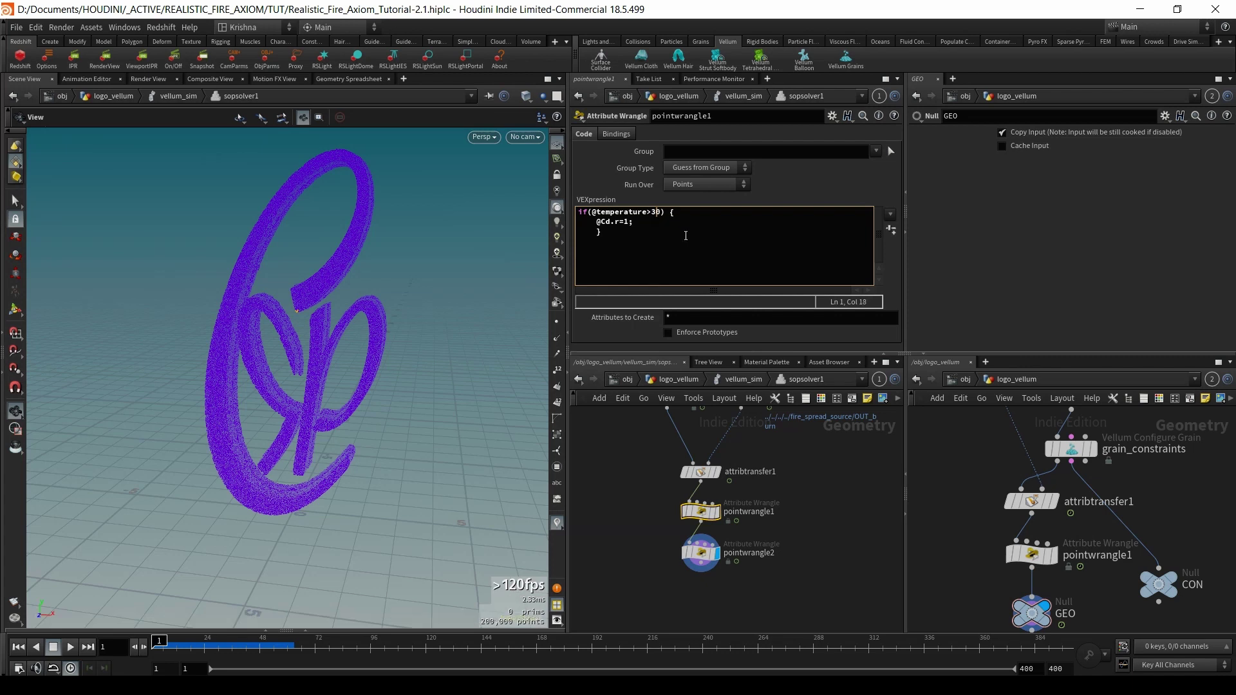
click(693, 380)
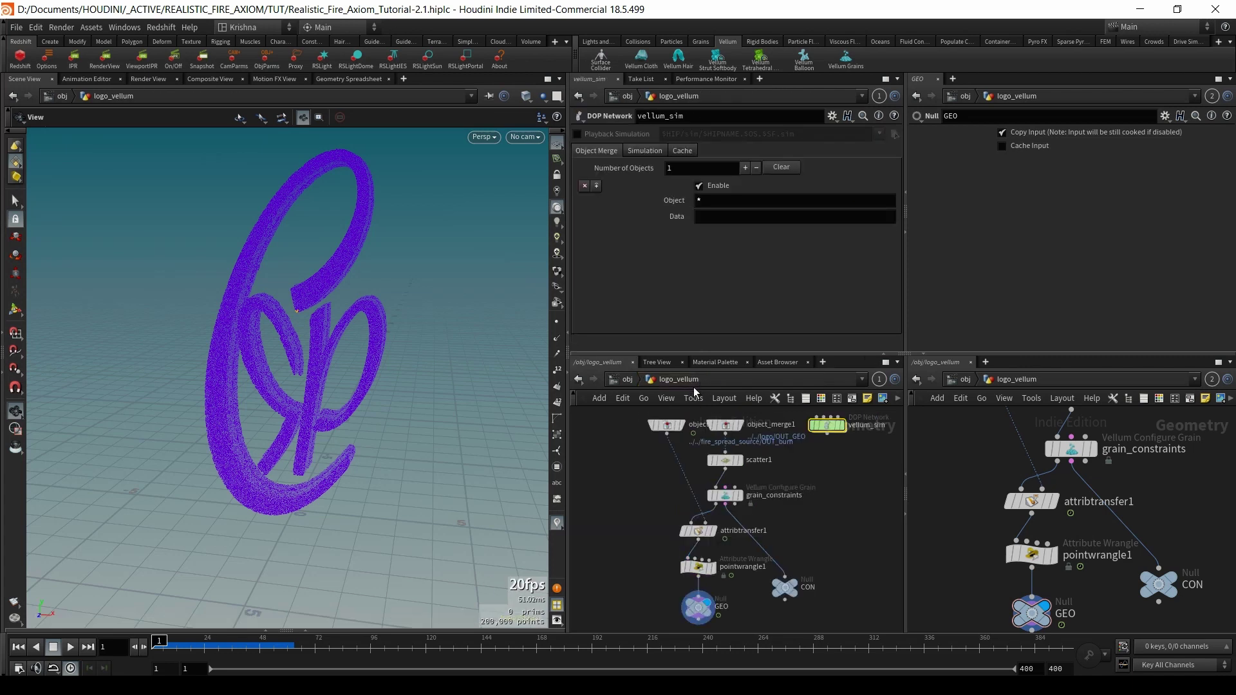
click(700, 567)
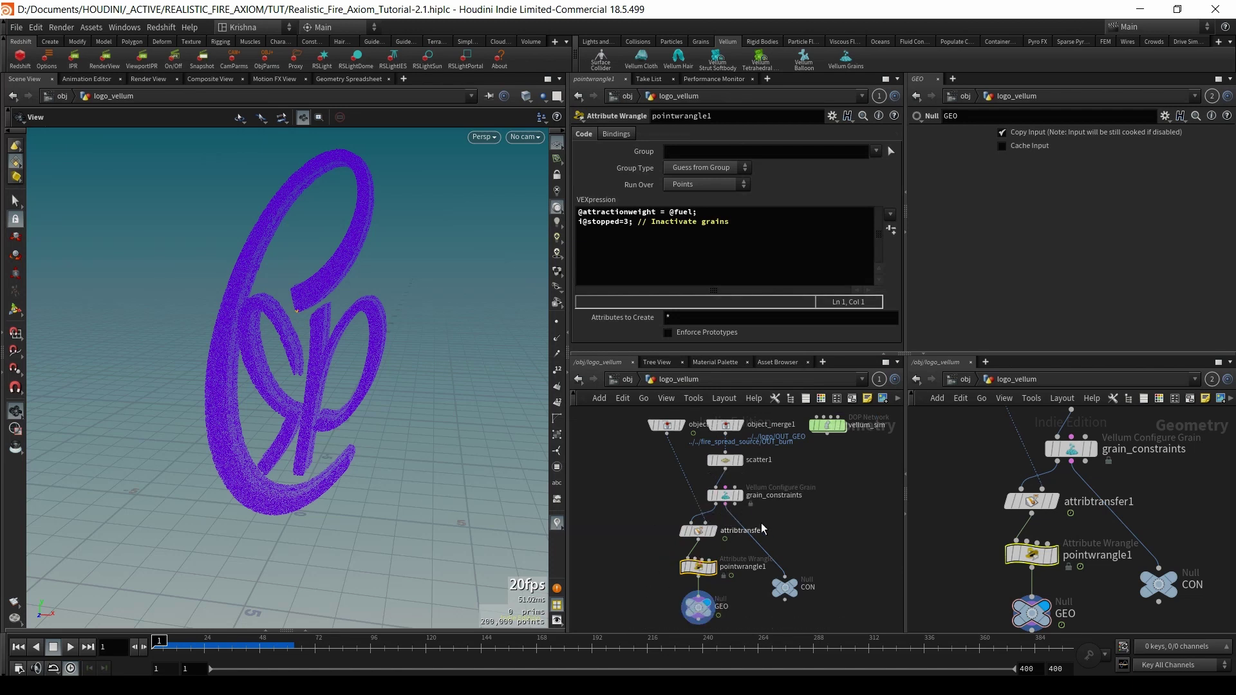
click(630, 381)
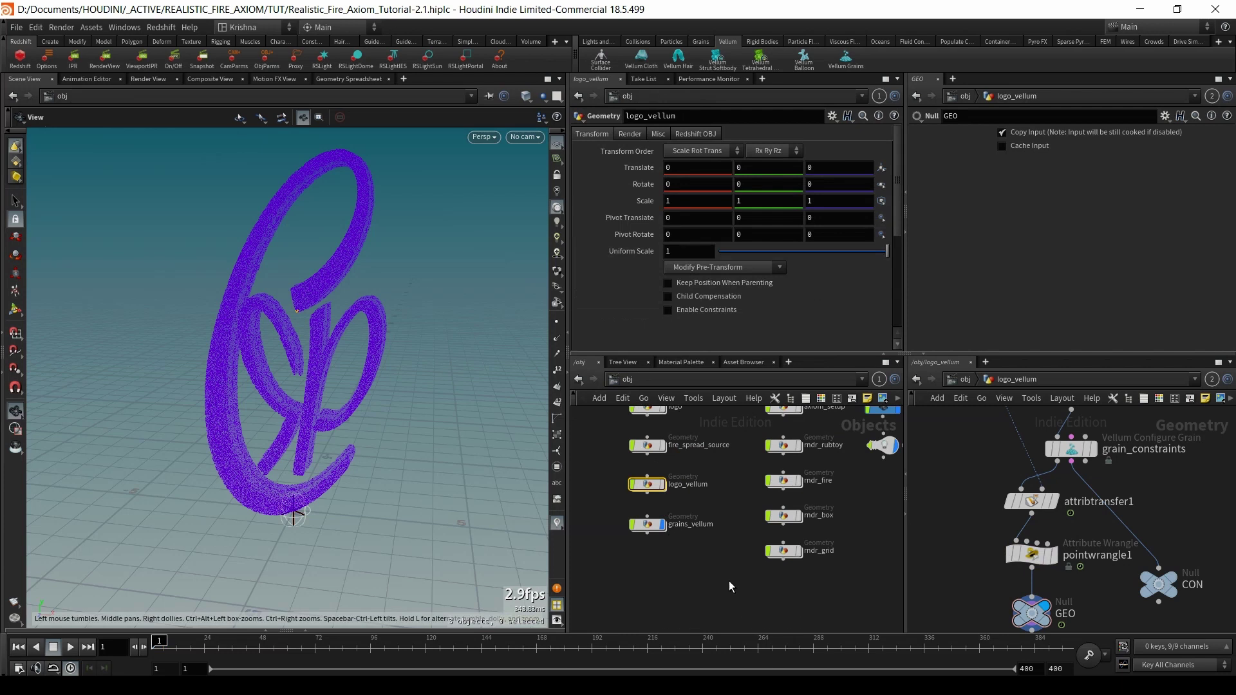
- Play back the resimulated grains_vellum output through cam1 and examine the crumbling grains up close
click(524, 138)
click(544, 195)
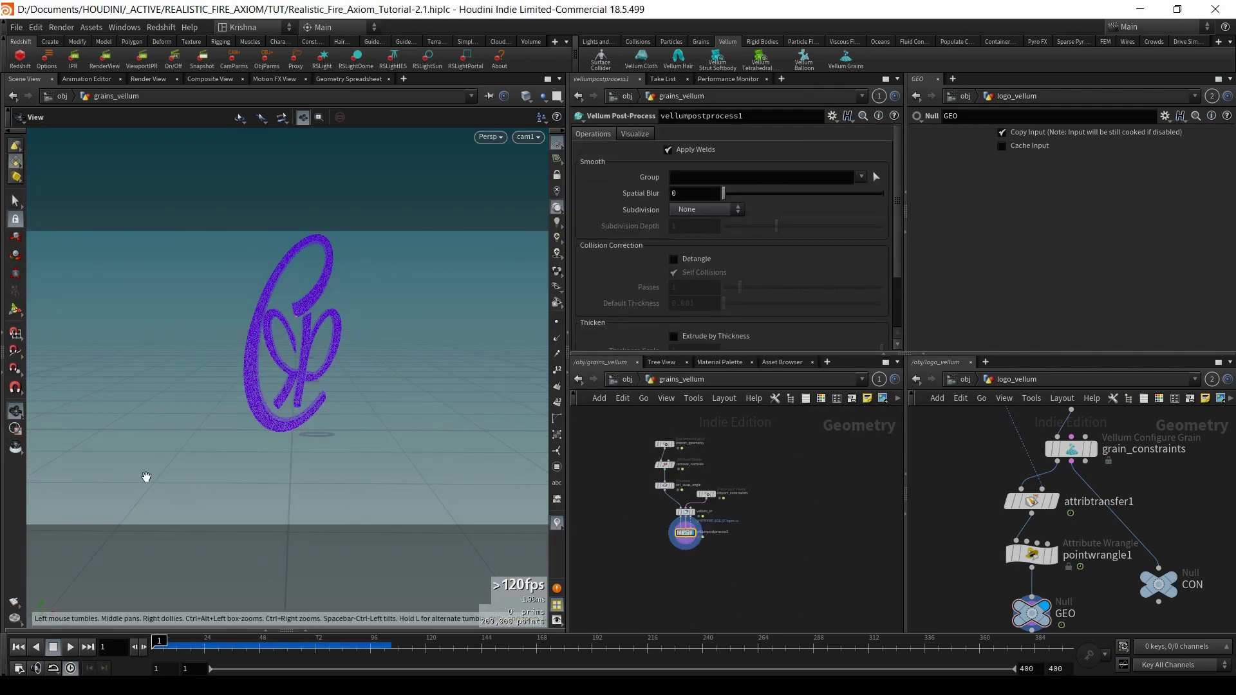
click(70, 647)
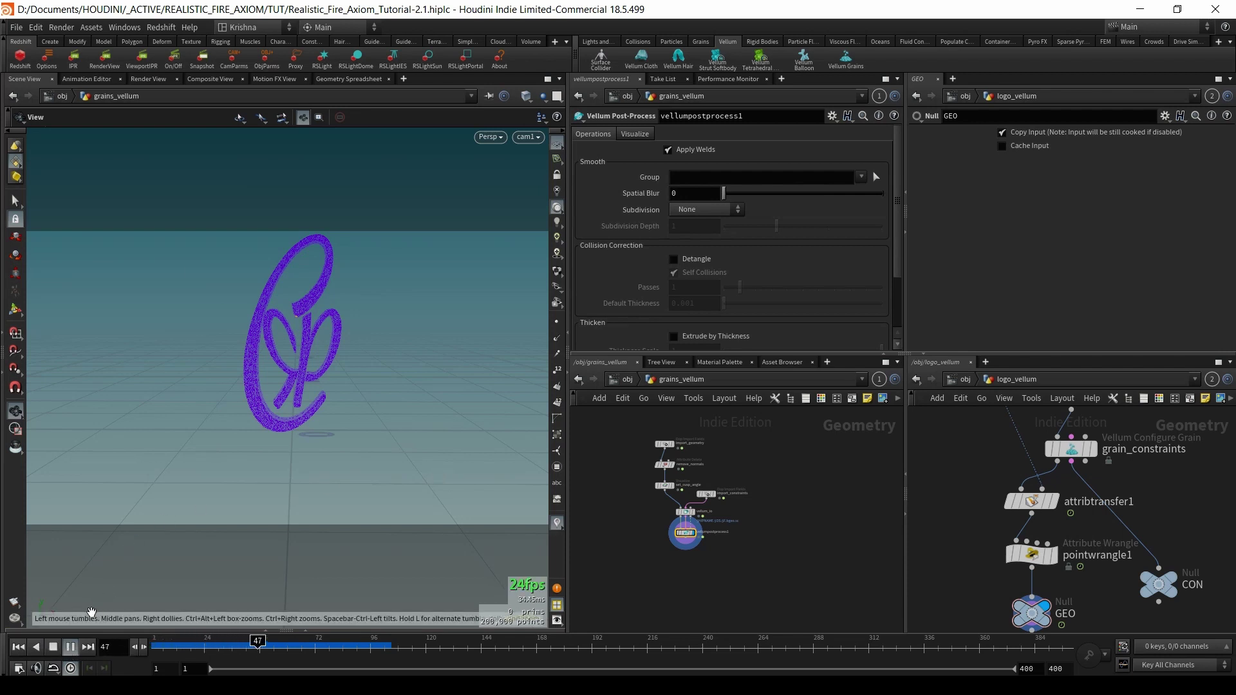
click(56, 647)
scroll(290, 322, up, 8)
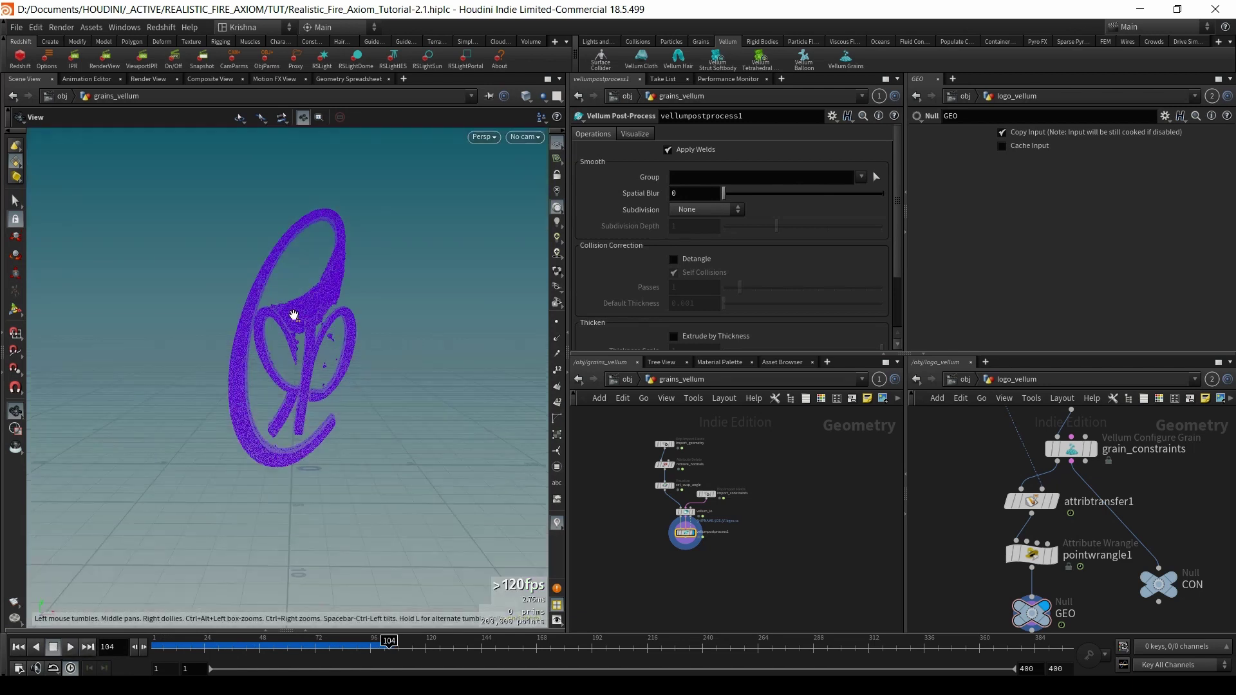
drag(287, 326, 295, 320)
scroll(674, 544, up, 4)
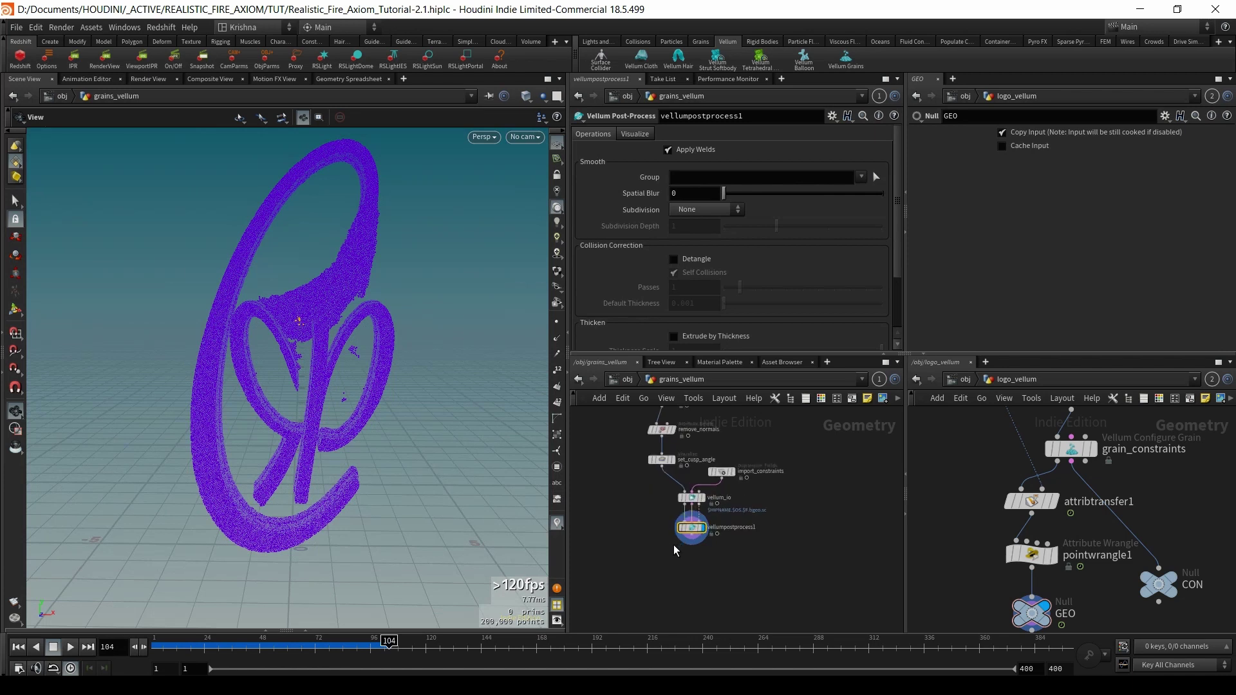
- Visualize the temperature attribute of vellumpostprocess1 and review how it spreads across the logo over the simulated frames
click(674, 530)
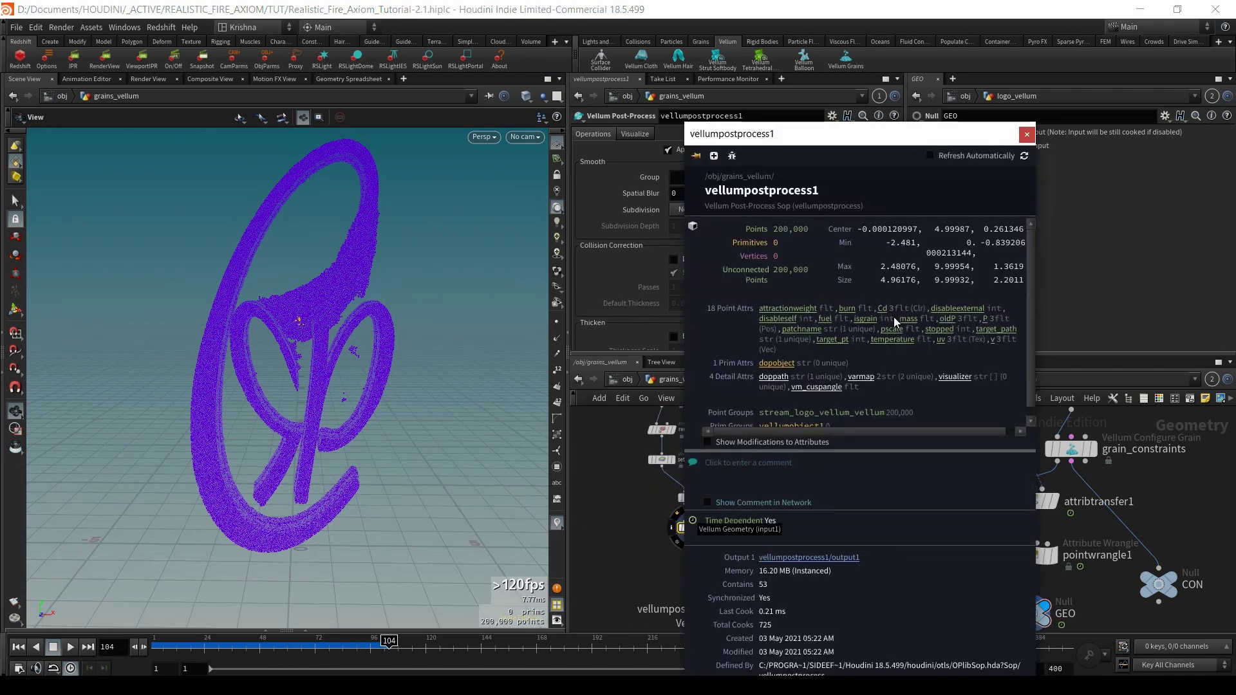
click(894, 340)
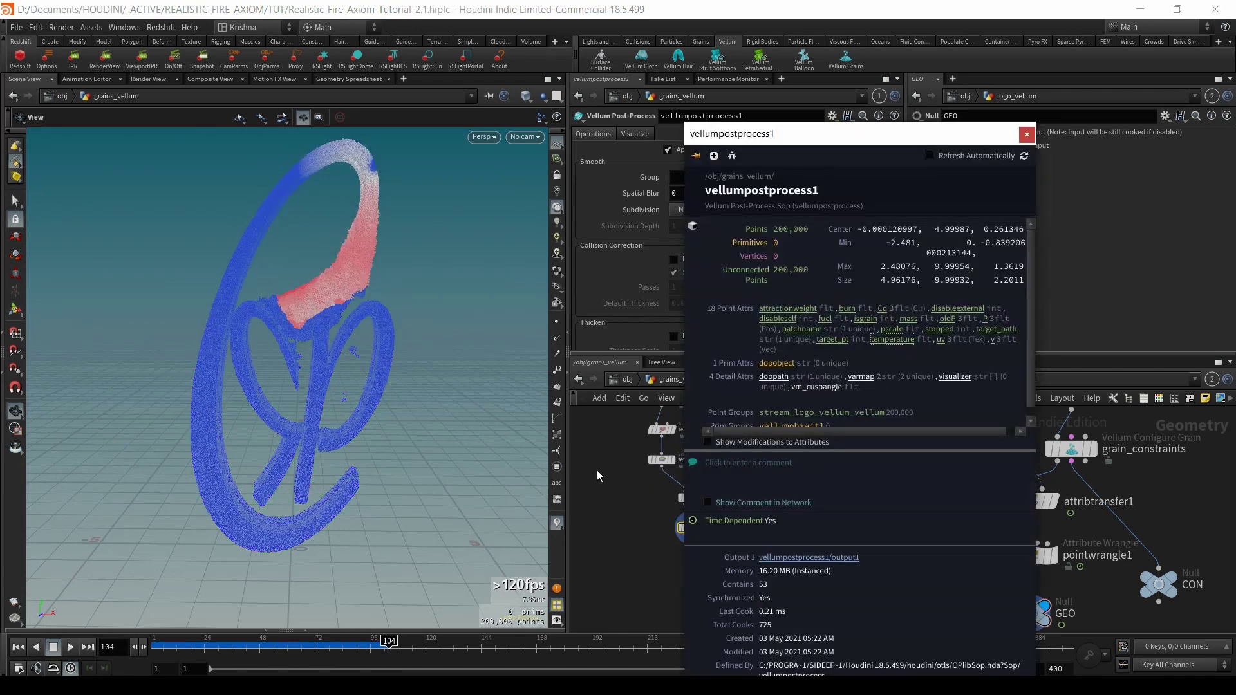
click(18, 647)
click(65, 647)
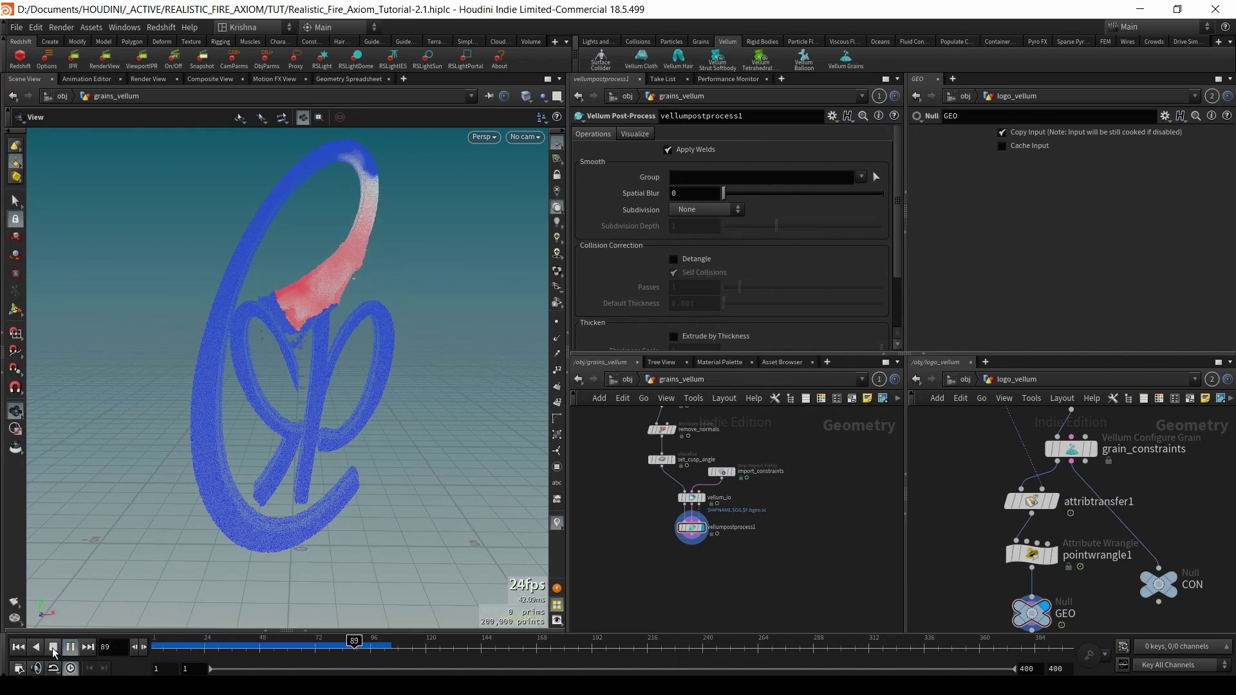
click(52, 648)
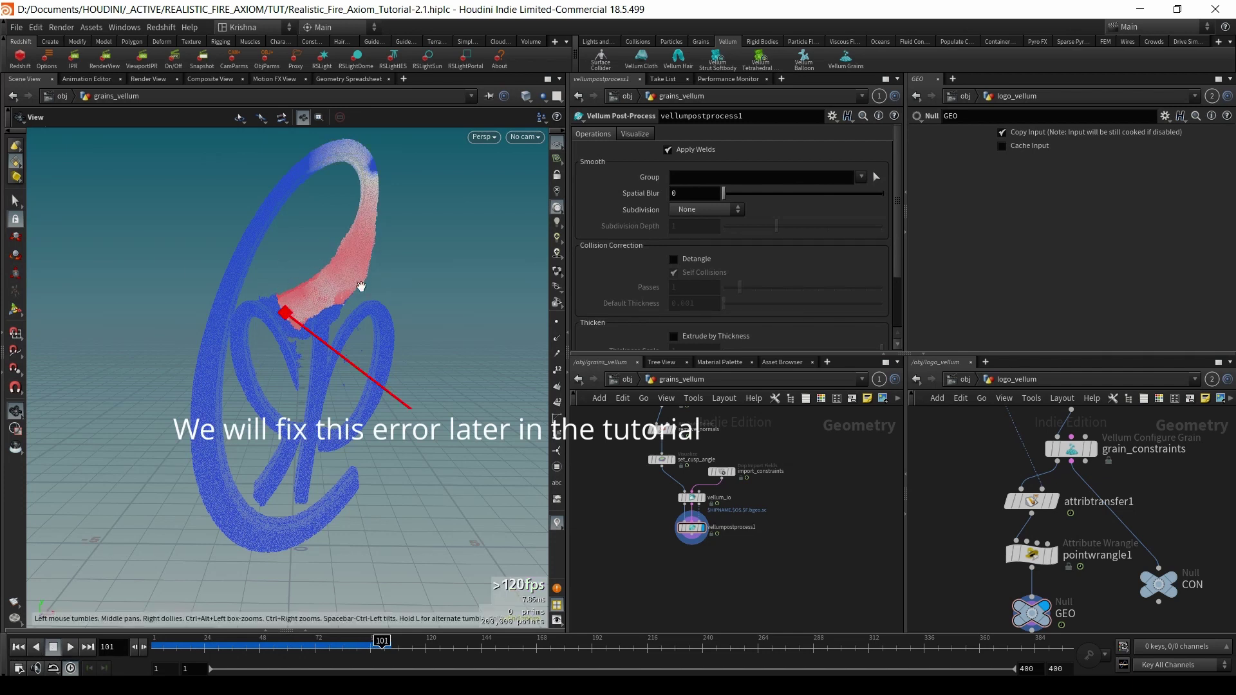
drag(302, 645, 327, 642)
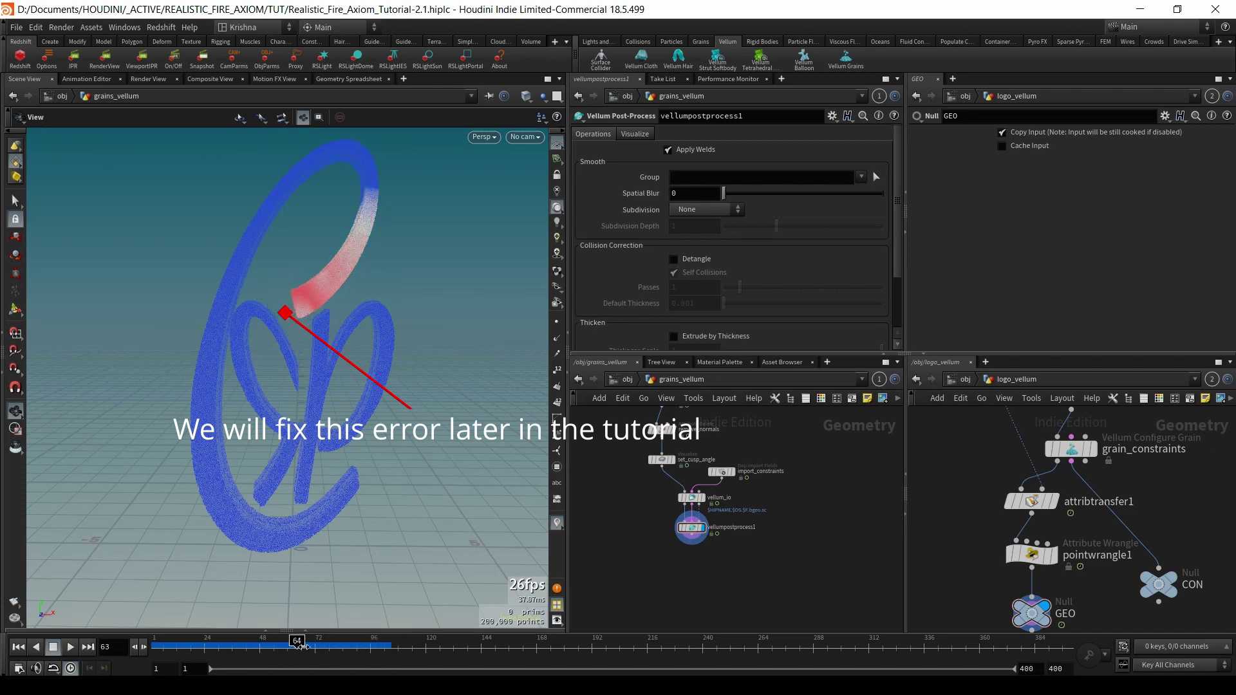
drag(370, 647, 153, 642)
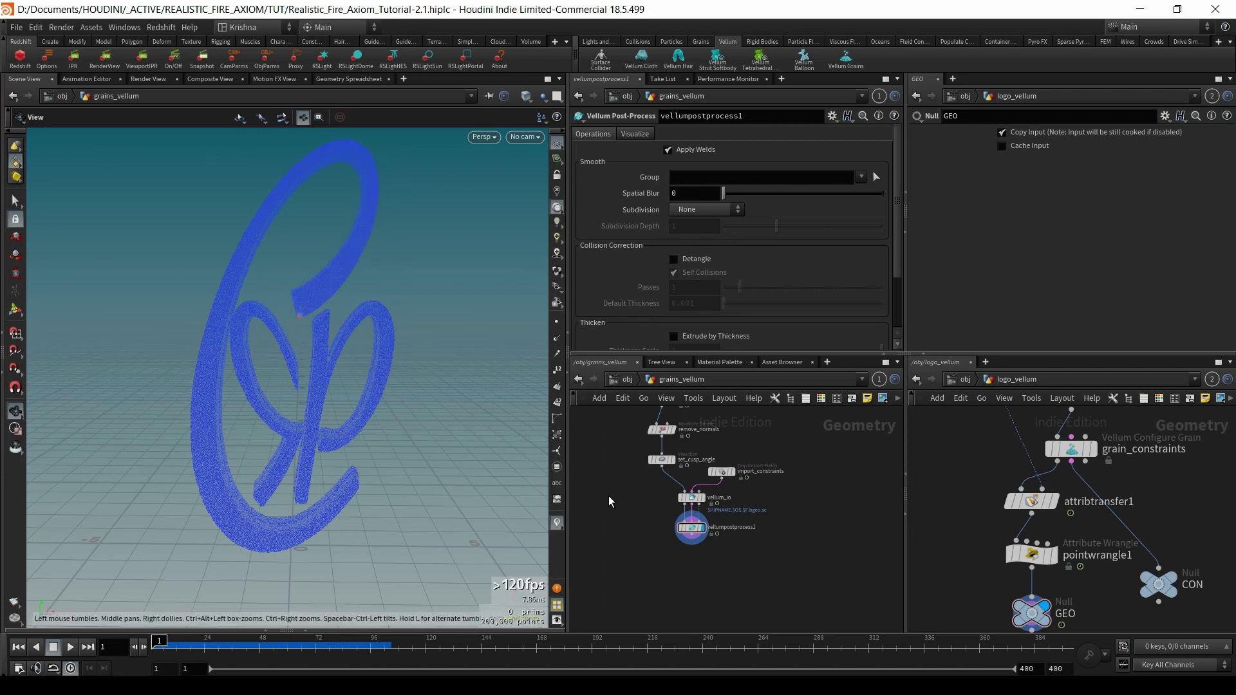
- Add a File Cache node after vellumpostprocess1 and name it grain_cache
scroll(799, 539, down, 2)
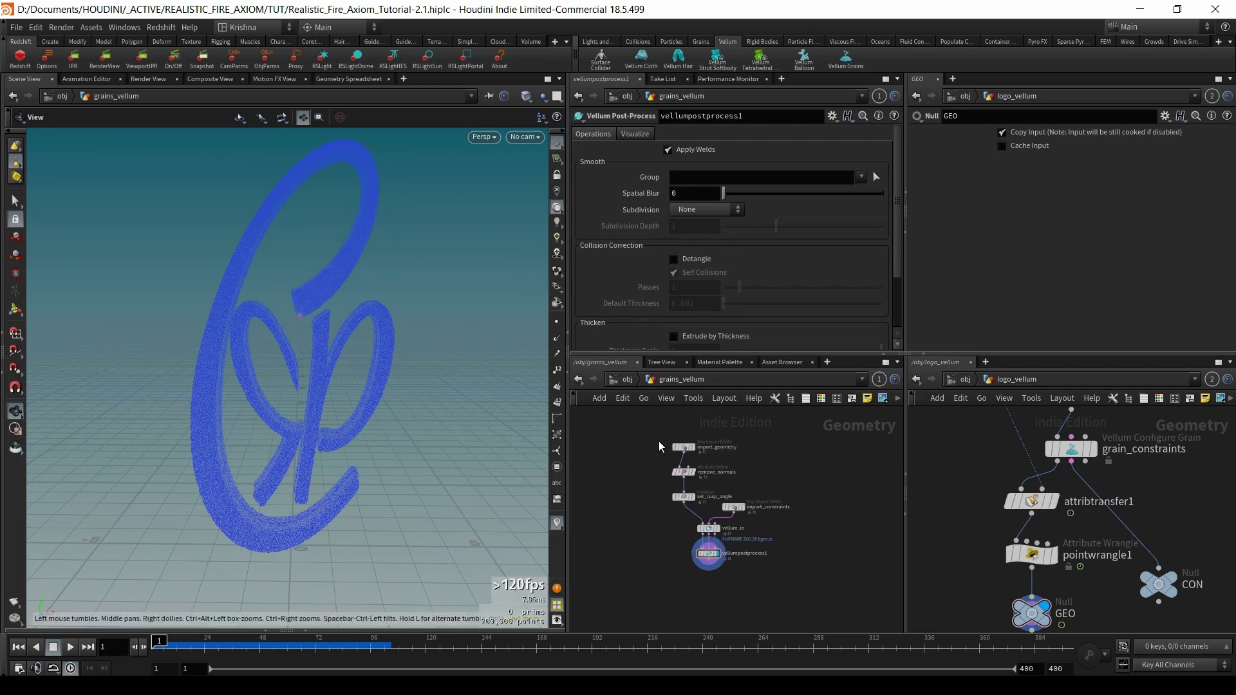
scroll(708, 566, up, 2)
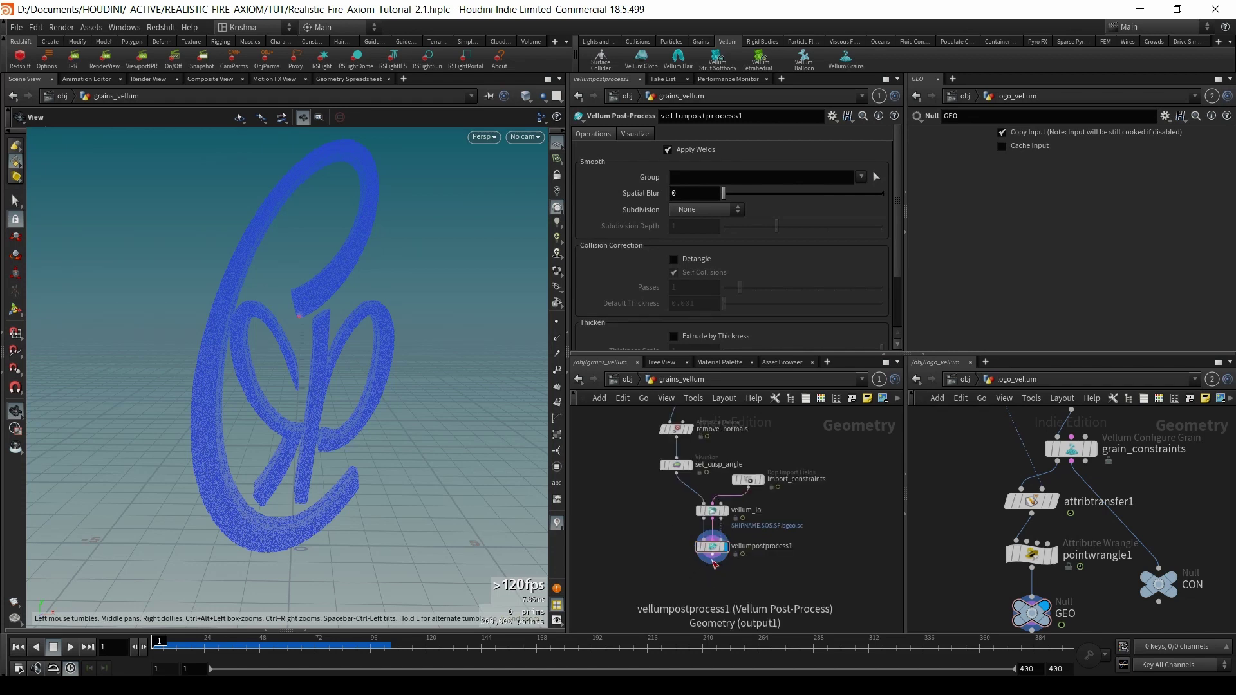
key(Tab)
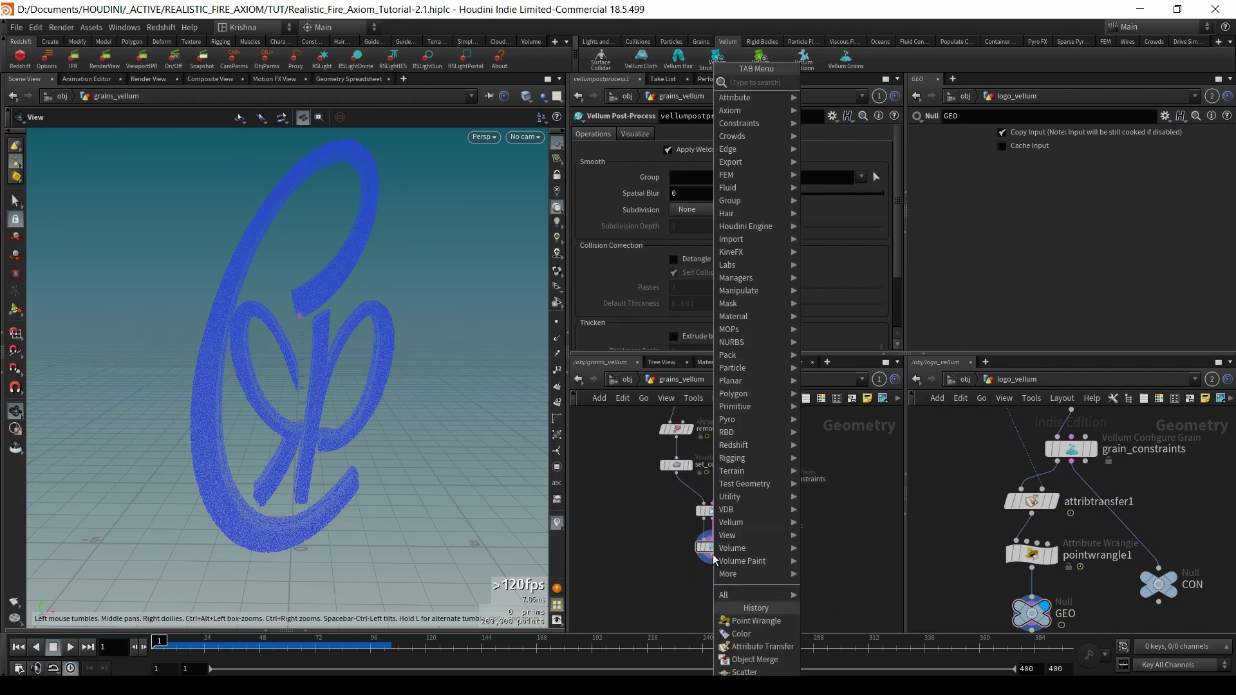
text(fileca)
key(Return)
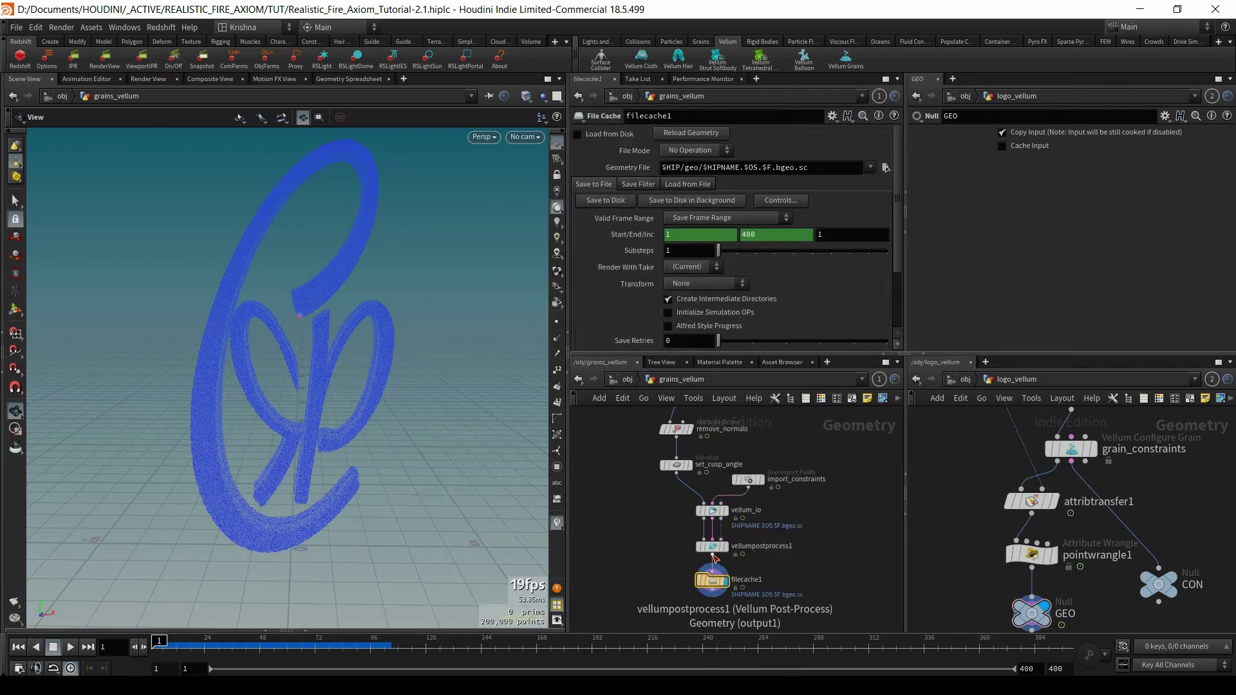
double_click(750, 580)
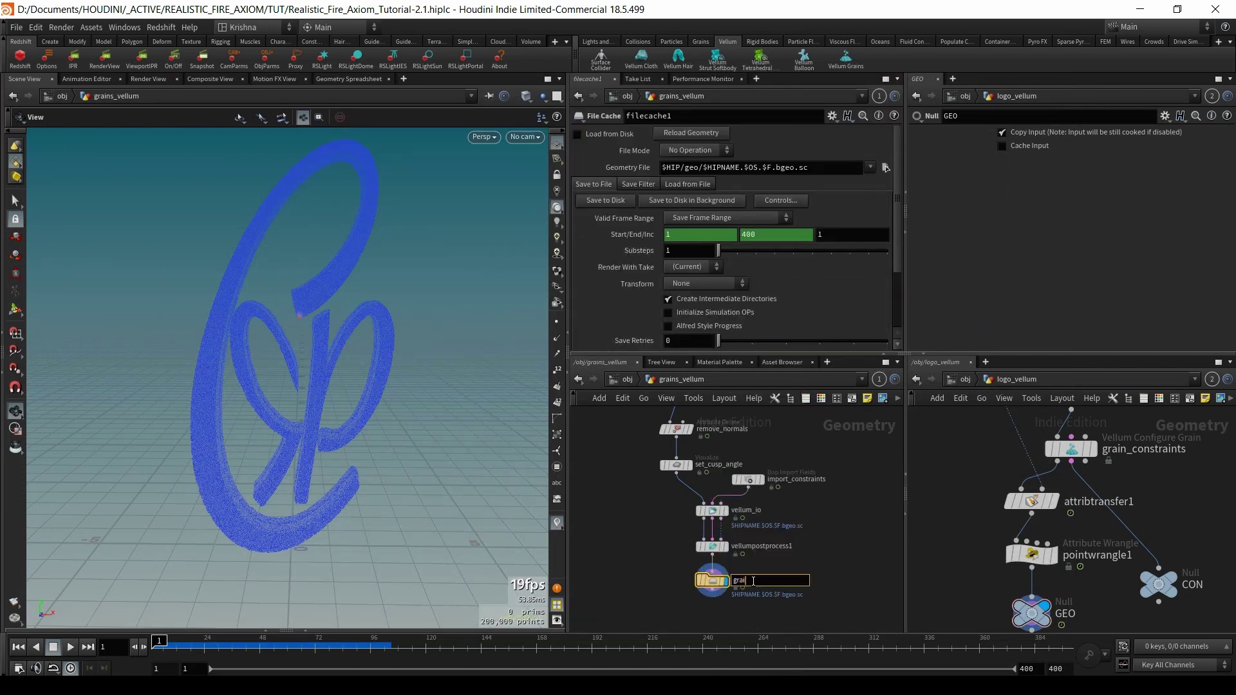
text(grain_cache)
key(Return)
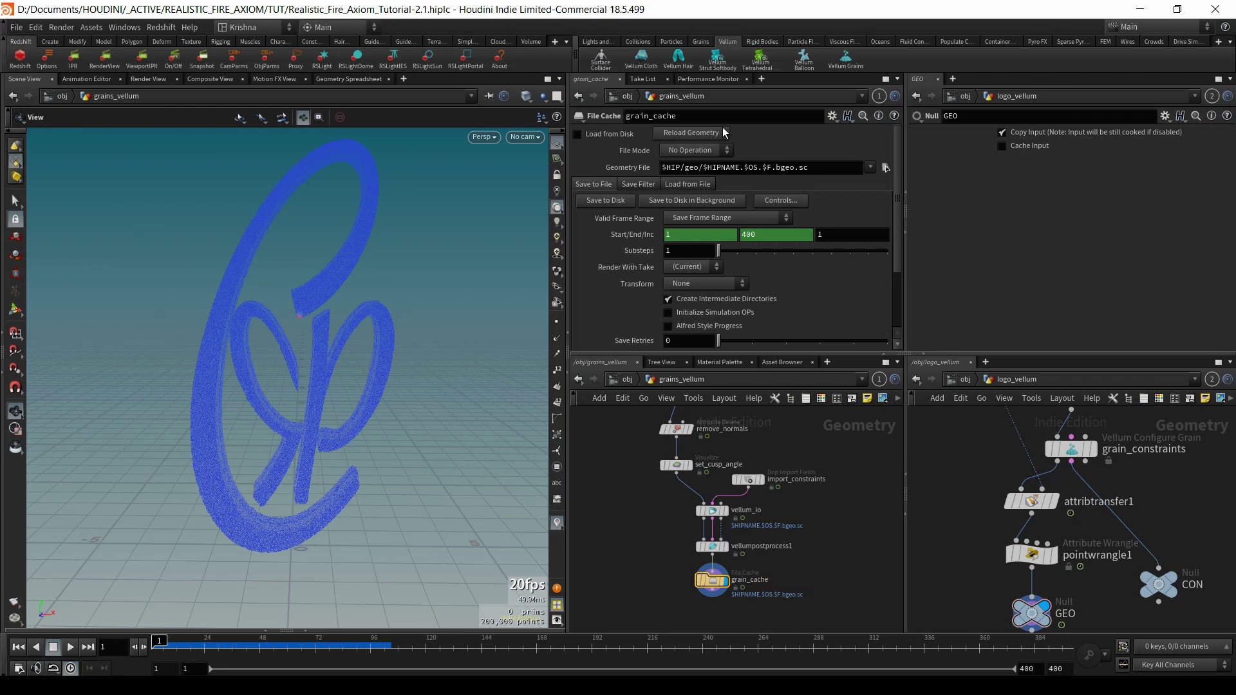
- Set the geometry file path of grain_cache to $HIP/sim/$HIPNAME/$OS.$F.bgeo.sc
click(696, 167)
key(BackSpace)
key(BackSpace)
key(BackSpace)
text(sim)
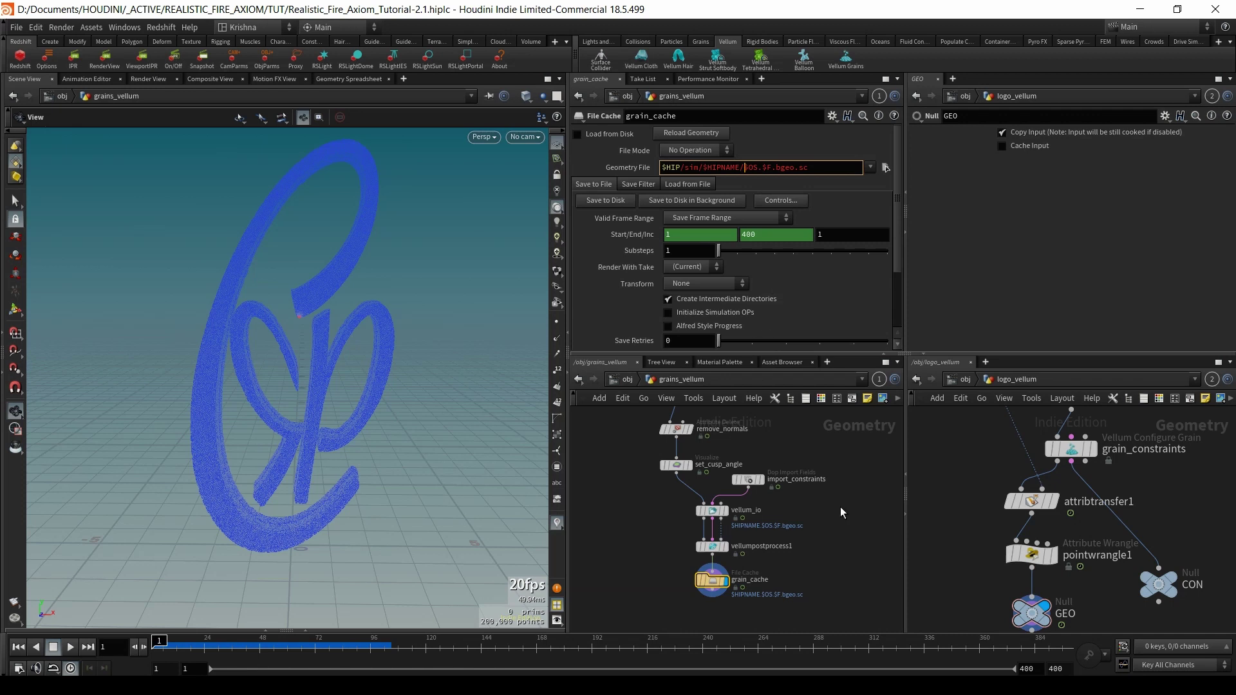
key(Return)
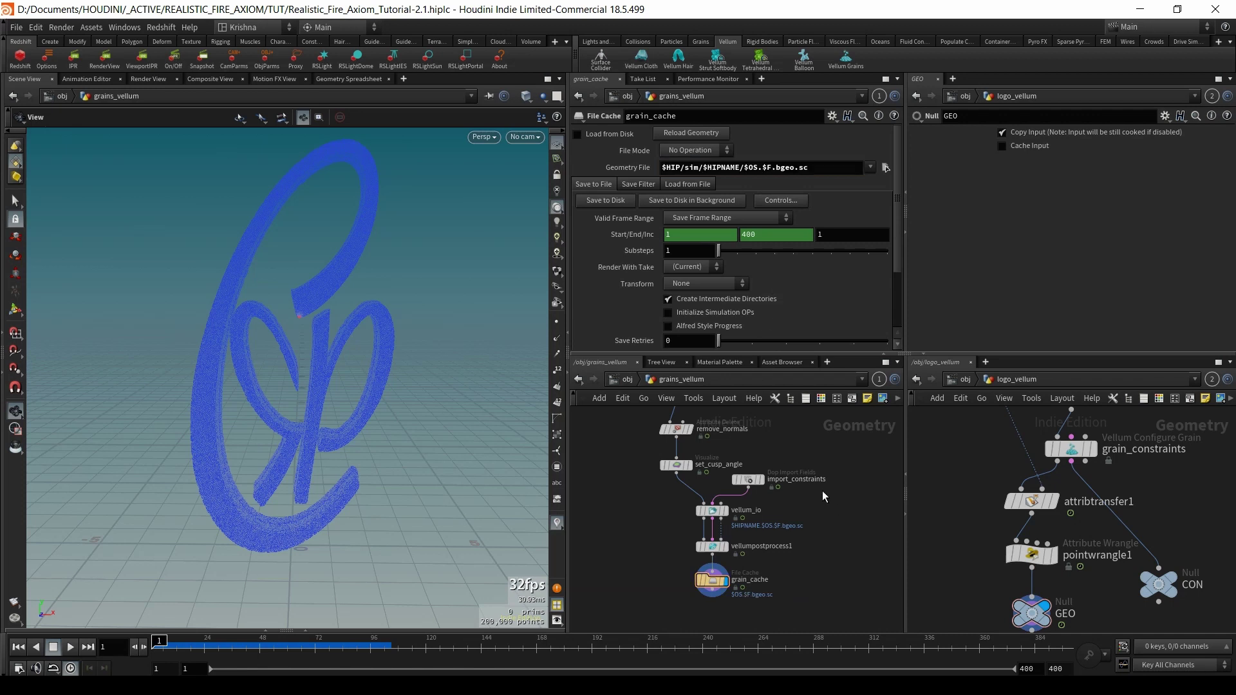
- Save grain_cache to disk for frames 1 to 400 and load its geometry from disk
click(605, 201)
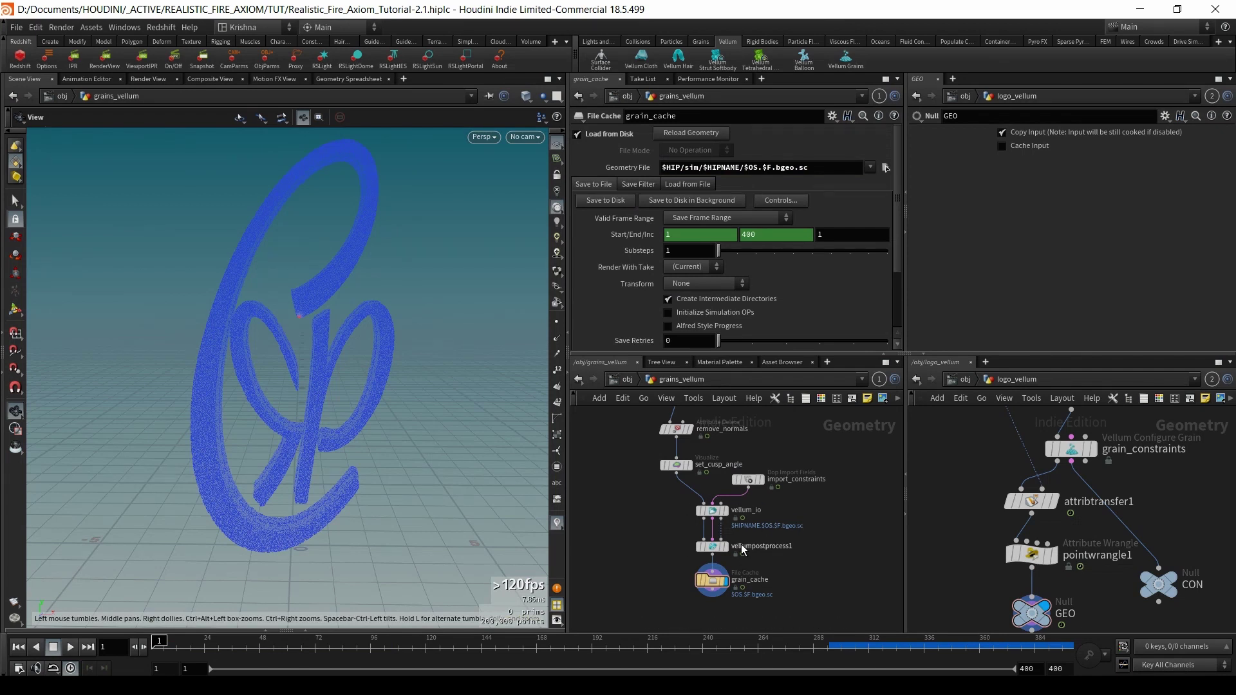
- Inspect the ground plane node inside logo_vellum's vellum_sim, and return to the grains_vellum network at the first frame
click(628, 380)
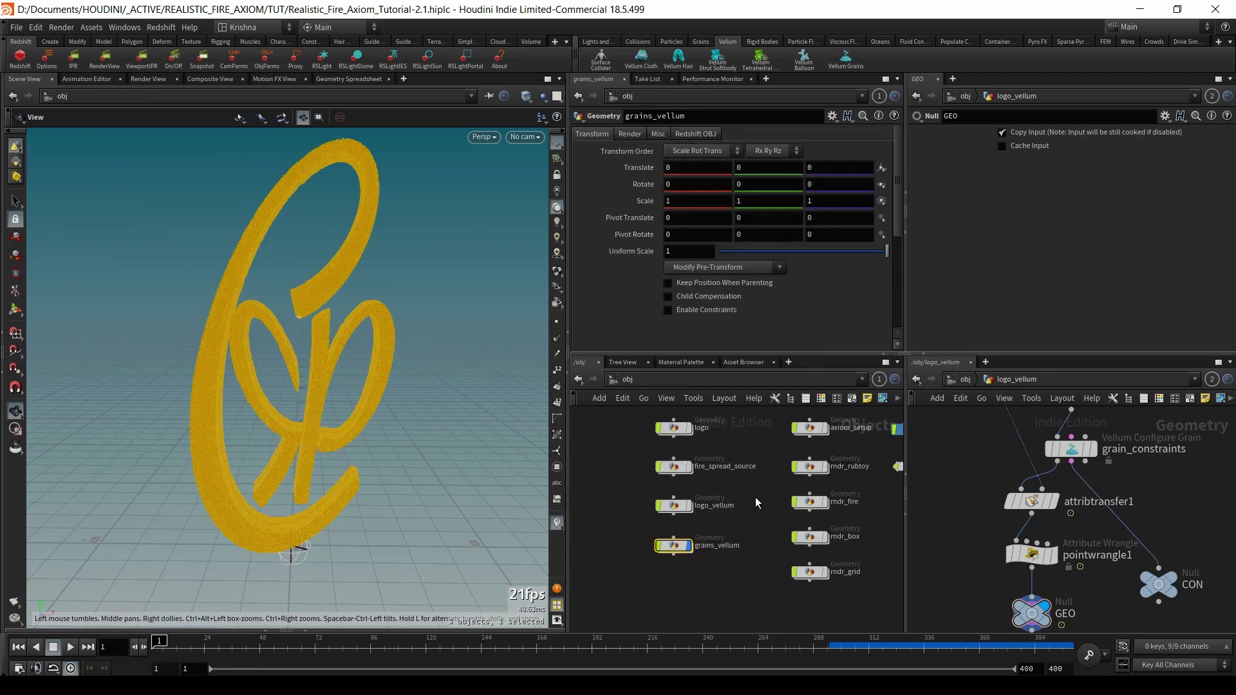
double_click(673, 506)
double_click(825, 427)
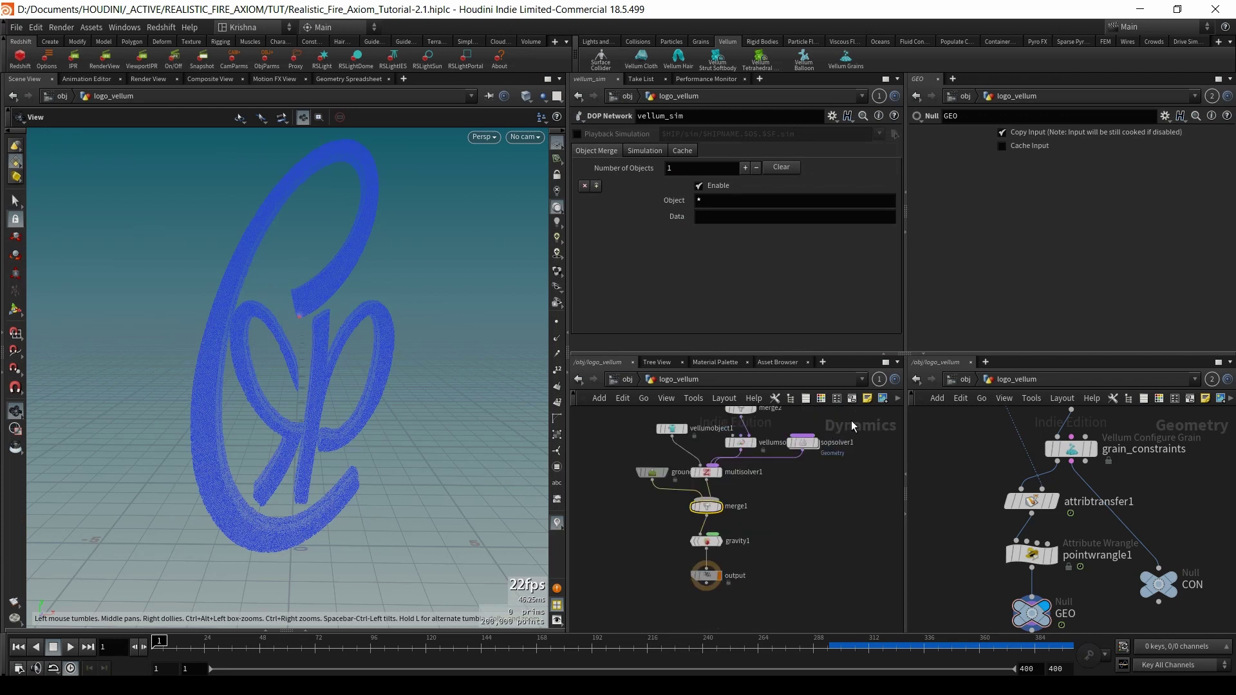
click(652, 473)
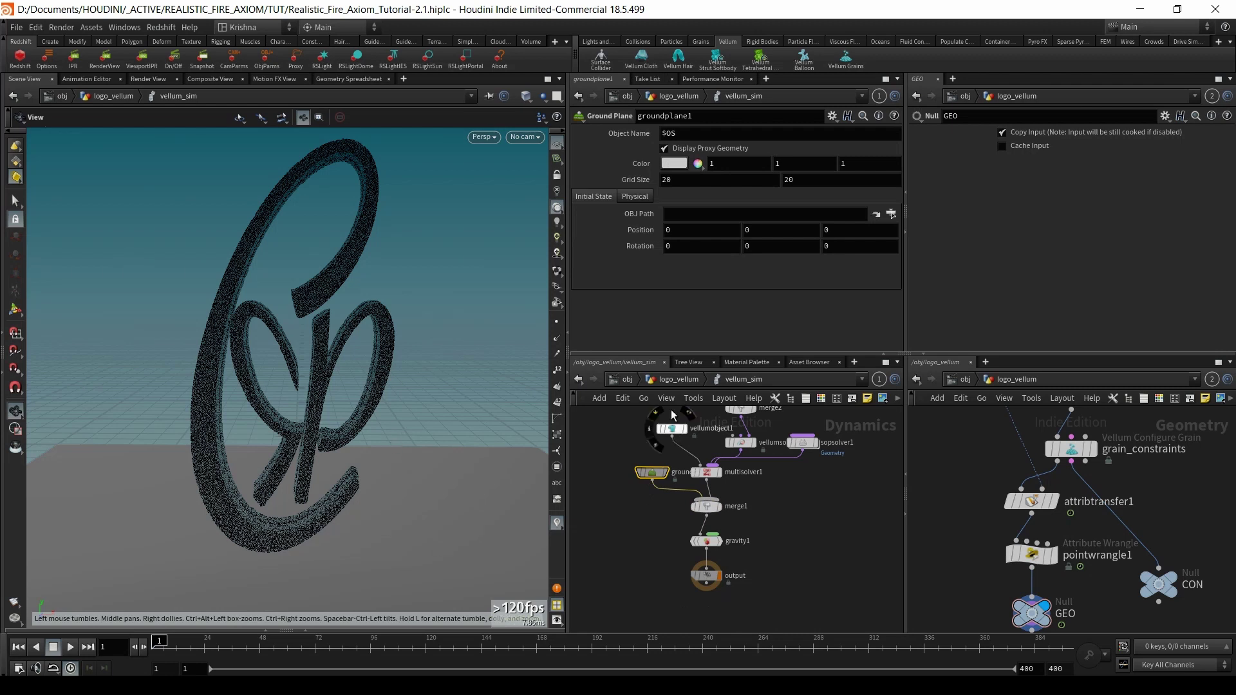
click(669, 380)
click(628, 381)
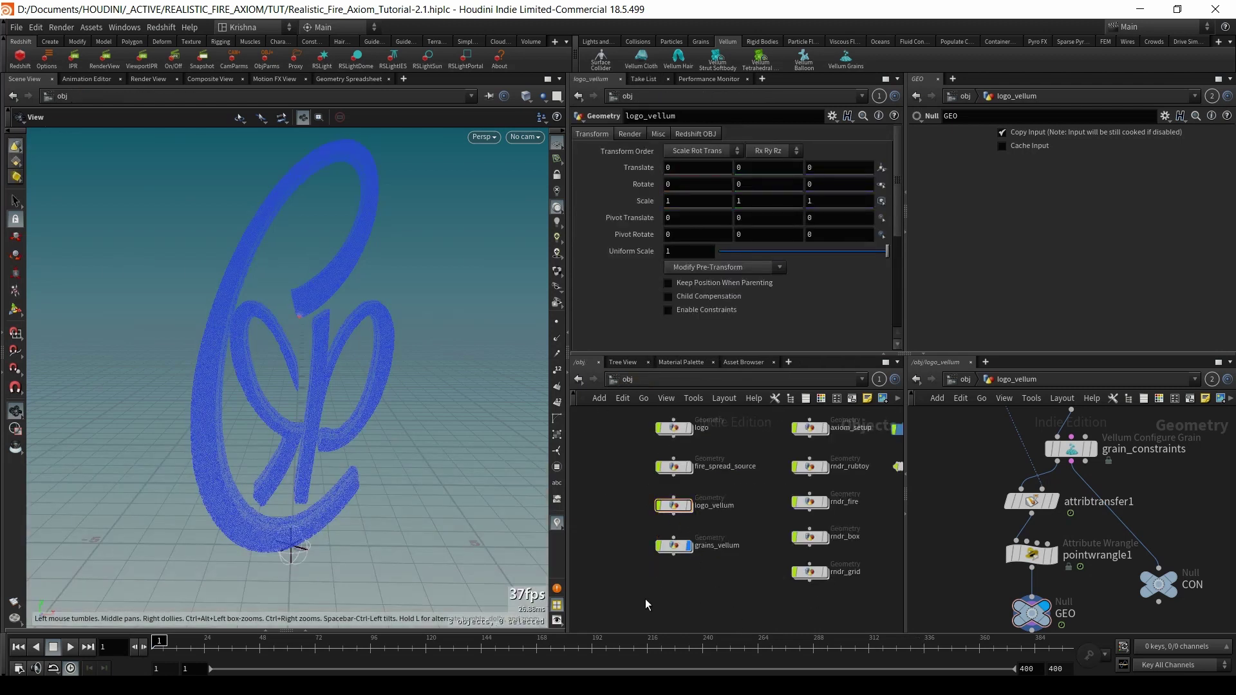
double_click(673, 546)
drag(172, 645, 146, 648)
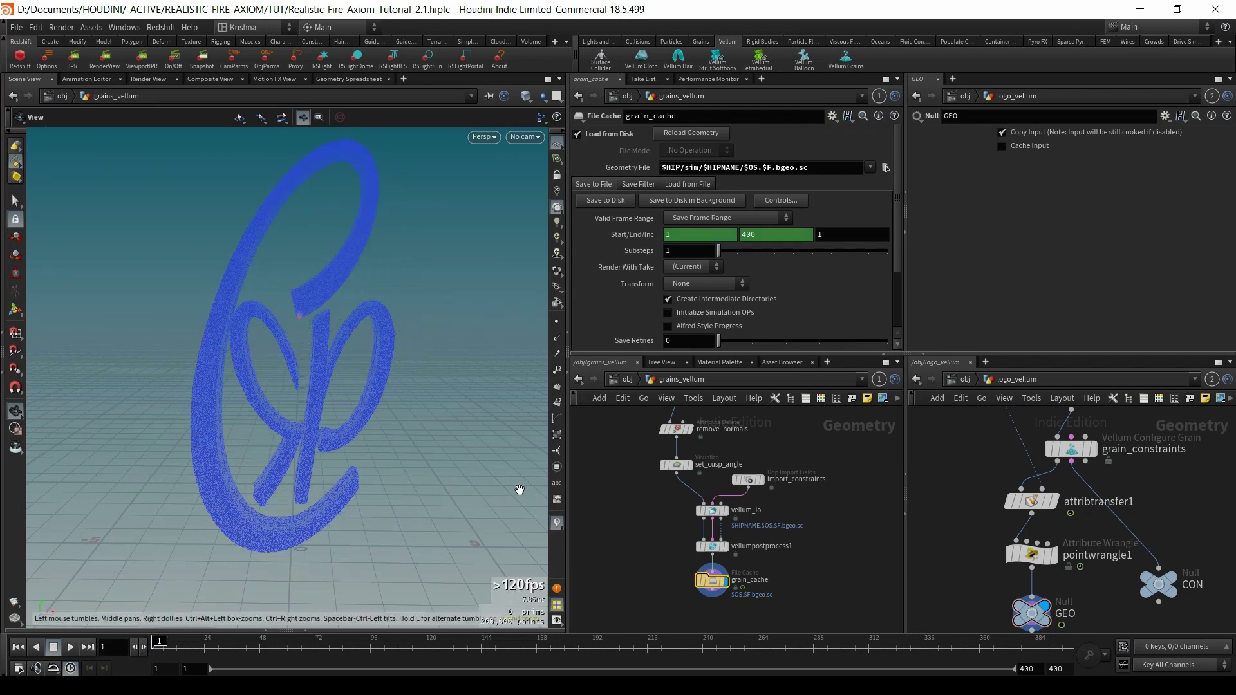
- Add a Null after grain_cache, name it OUT and make it the displayed output
middle_drag(824, 578, 816, 541)
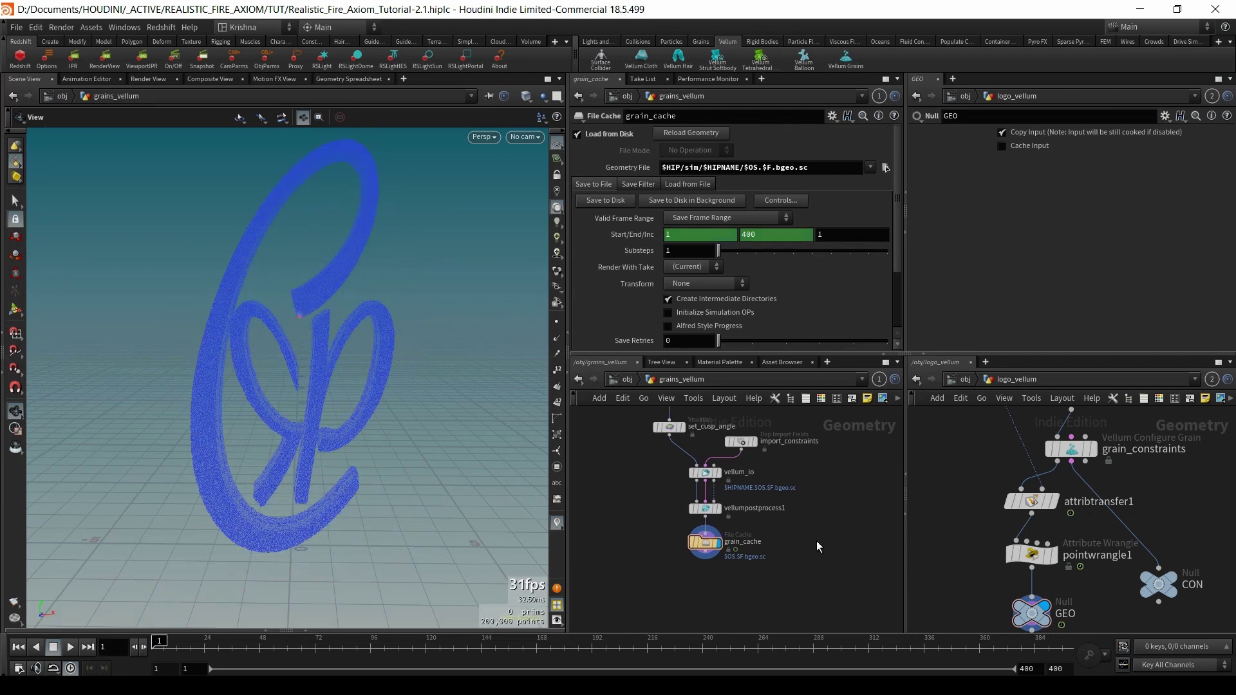
key(Tab)
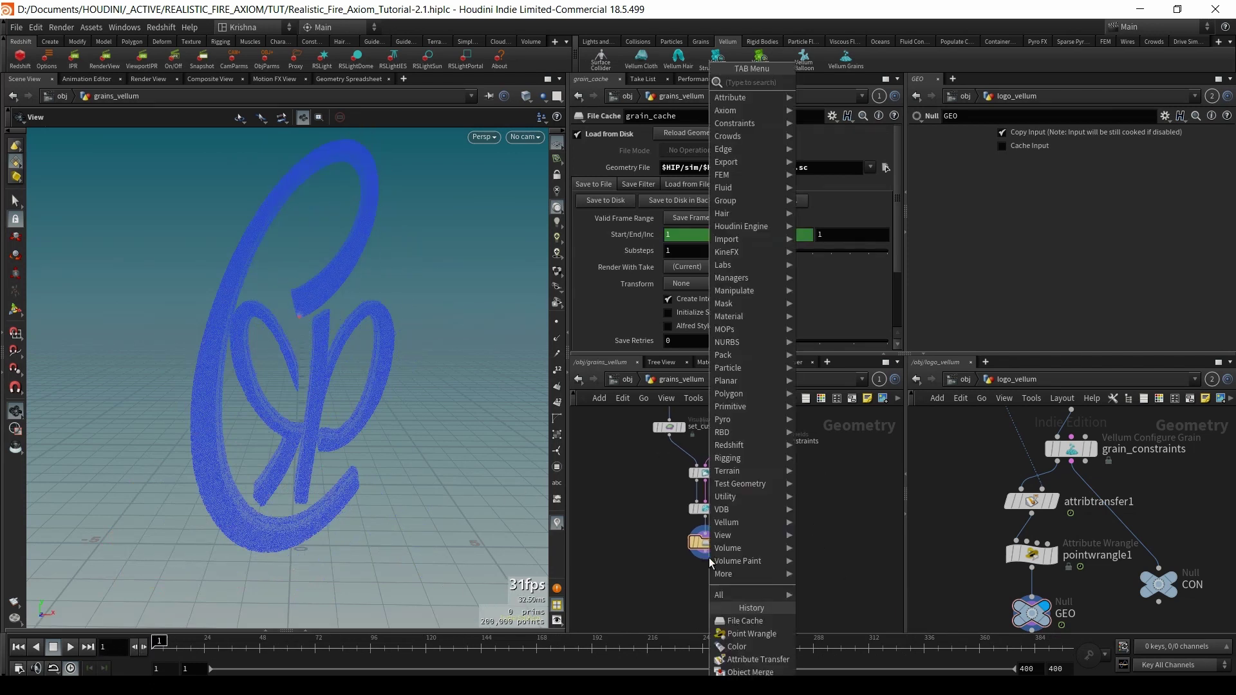
text(null)
key(Return)
click(710, 560)
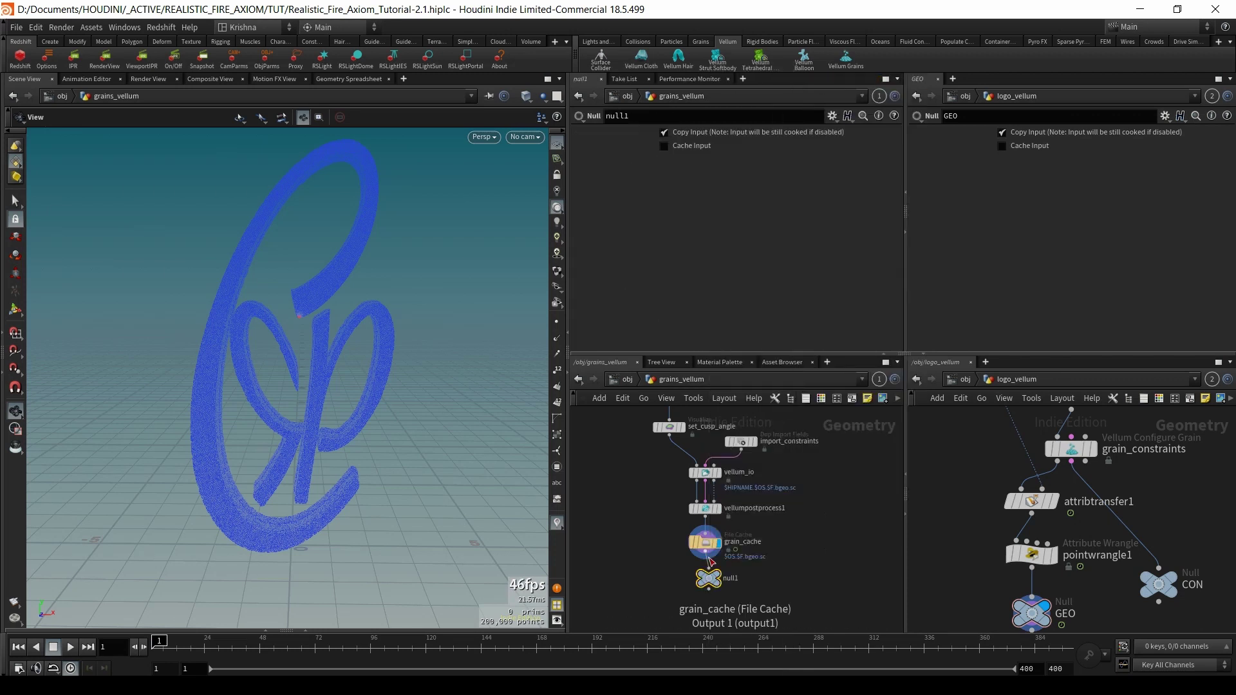
double_click(731, 578)
text(OUT)
key(Return)
mouse_move(713, 579)
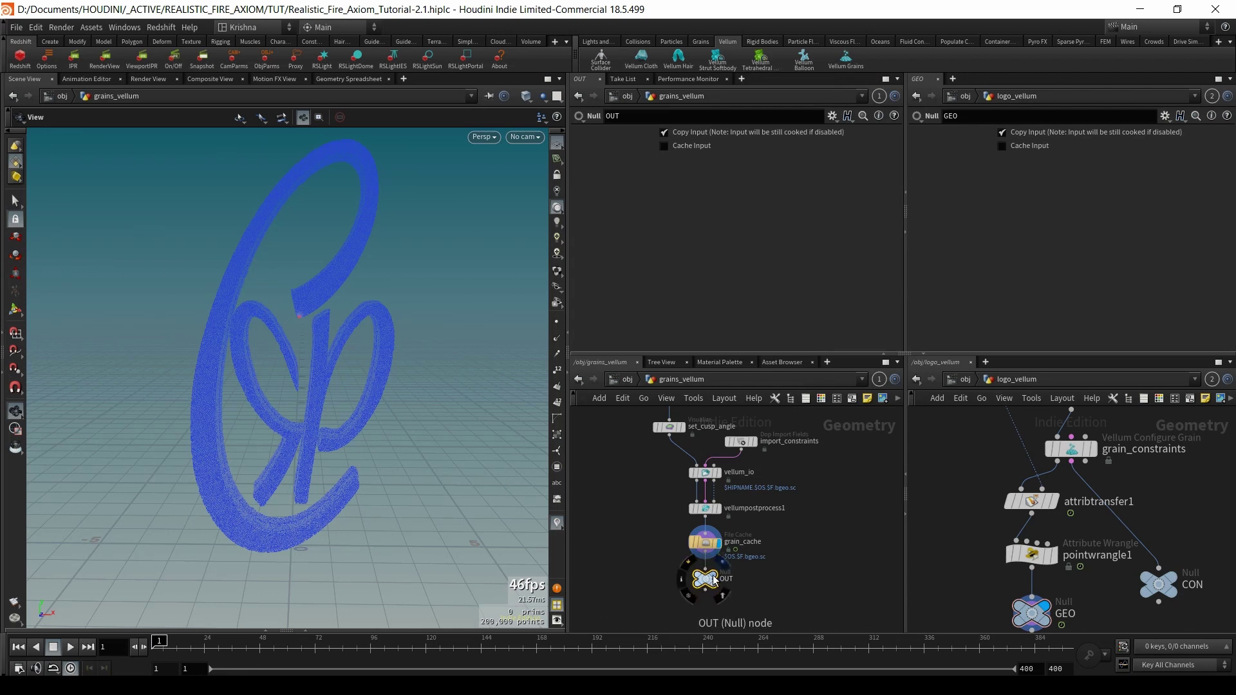
click(714, 577)
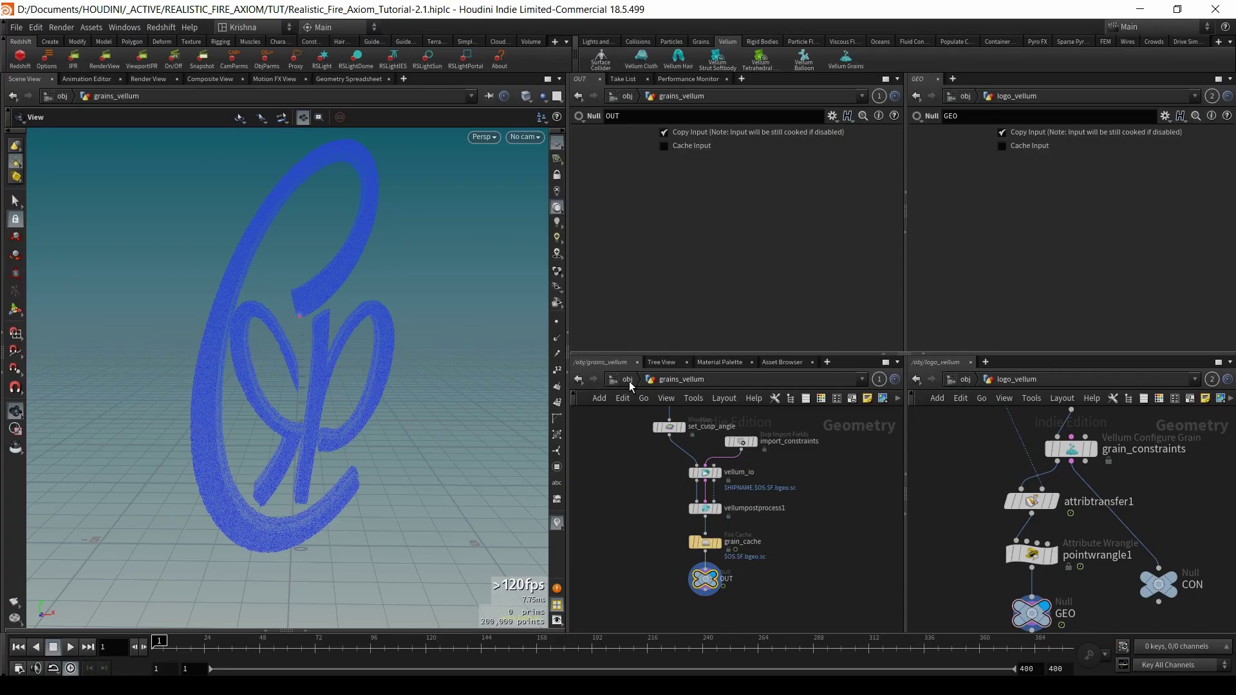
- Open the axiom_setup object's network
click(629, 381)
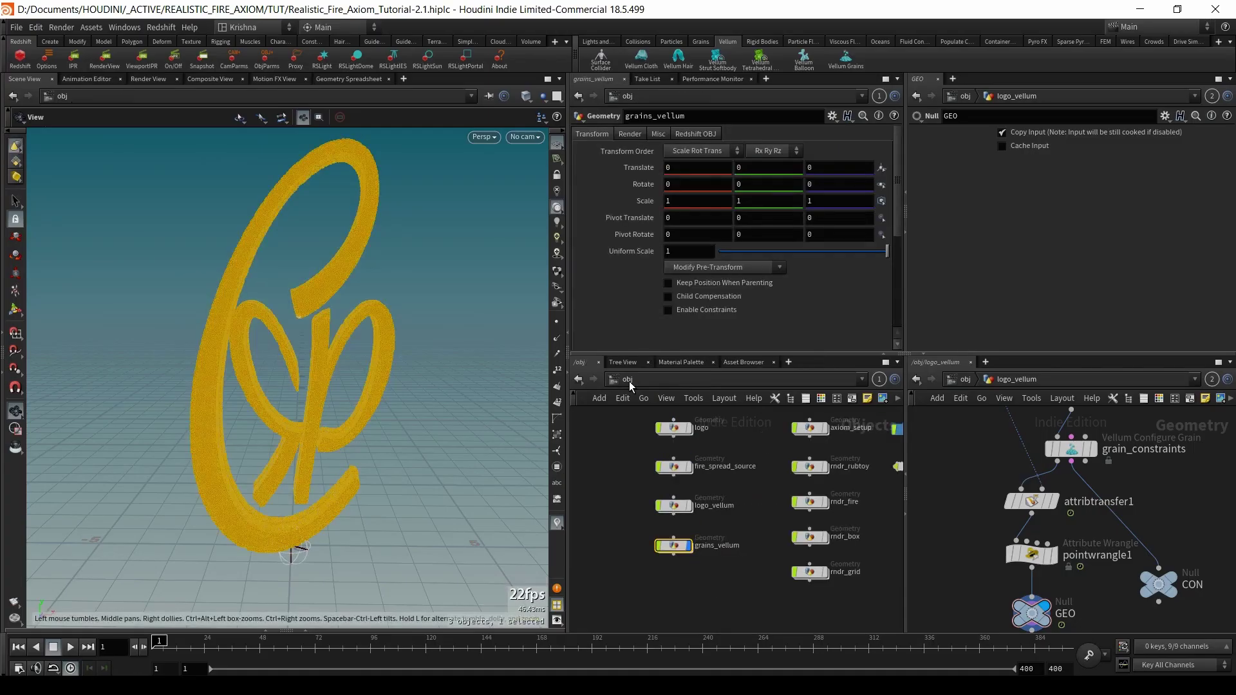
middle_drag(752, 501, 747, 523)
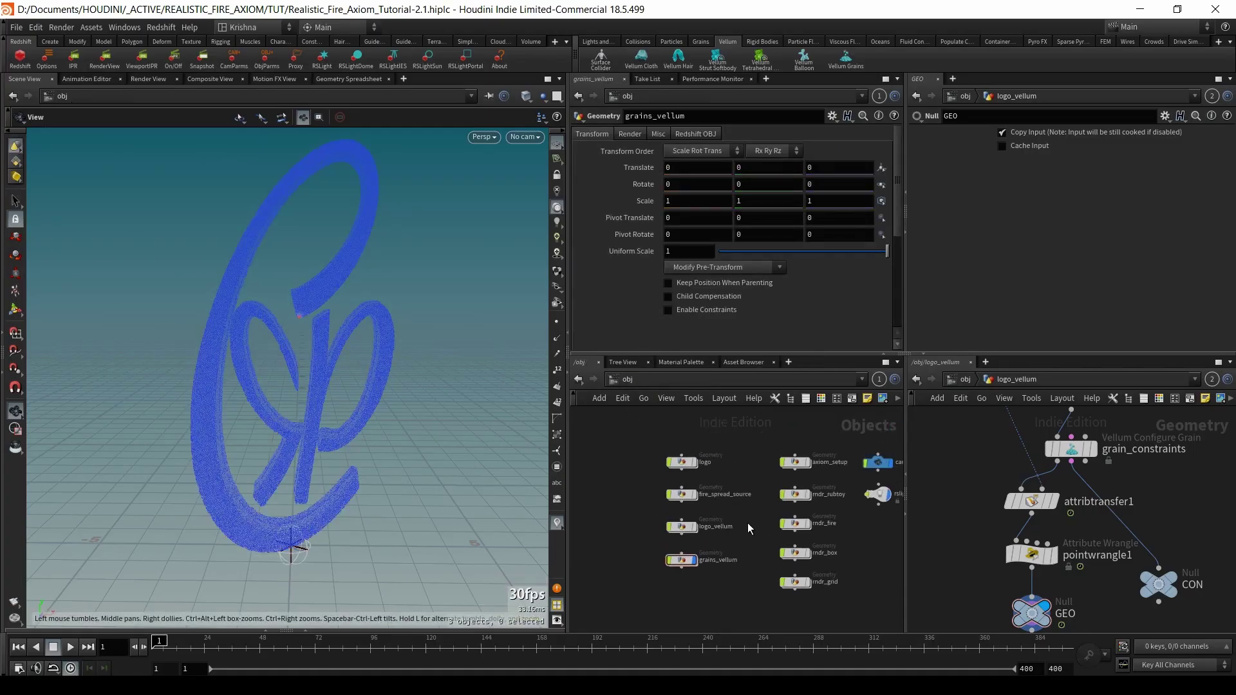
scroll(817, 463, up, 2)
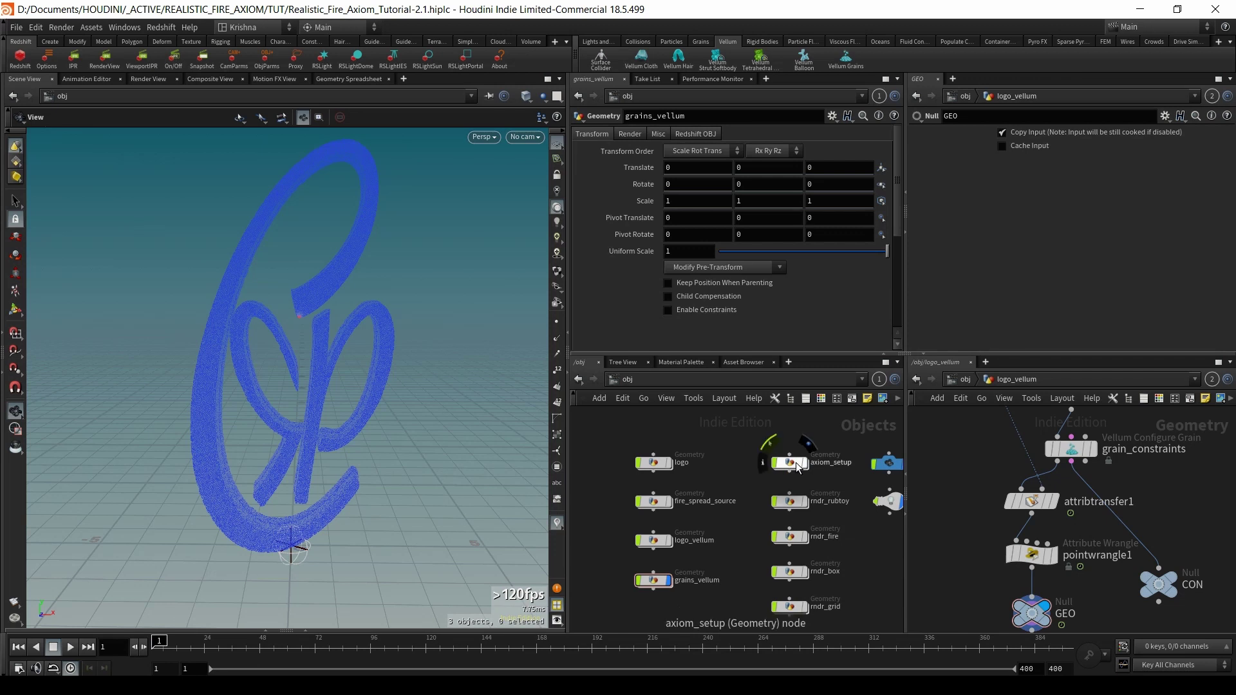
double_click(796, 463)
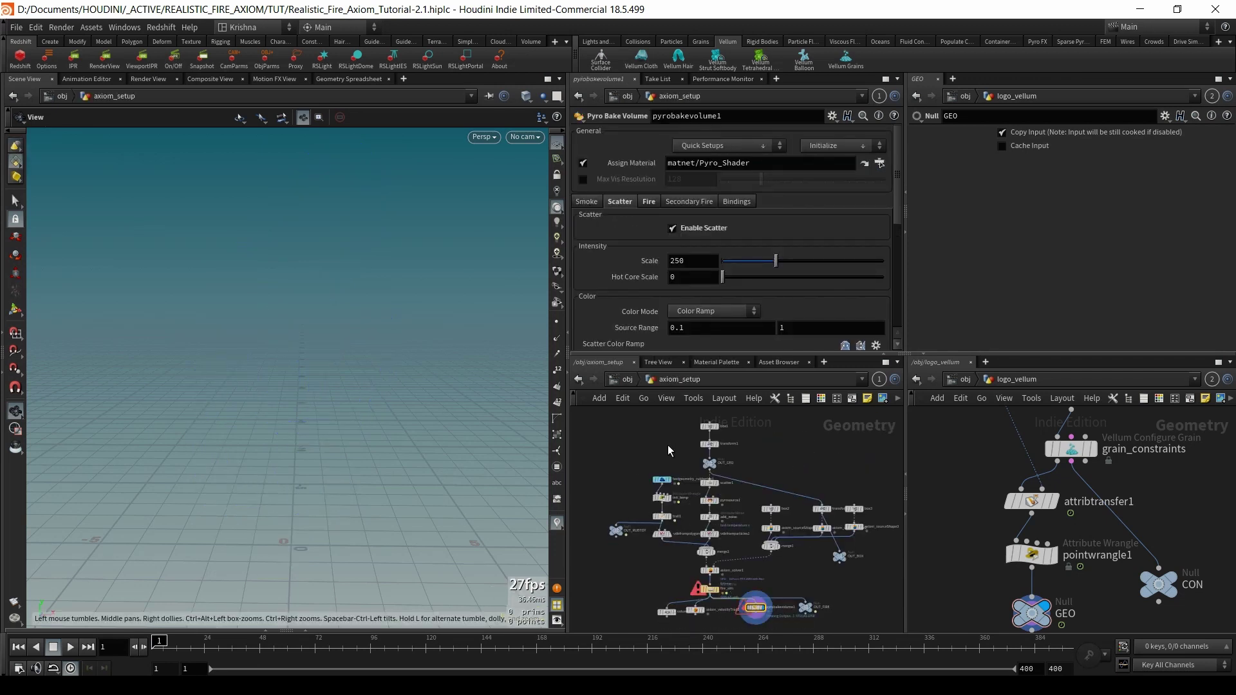
- Delete the rubber toy source branch: testgeometry_rubbertoy1, init_temp, trail1, the VDB from Polygons node and OUT_RUBTOY
middle_drag(632, 465, 672, 460)
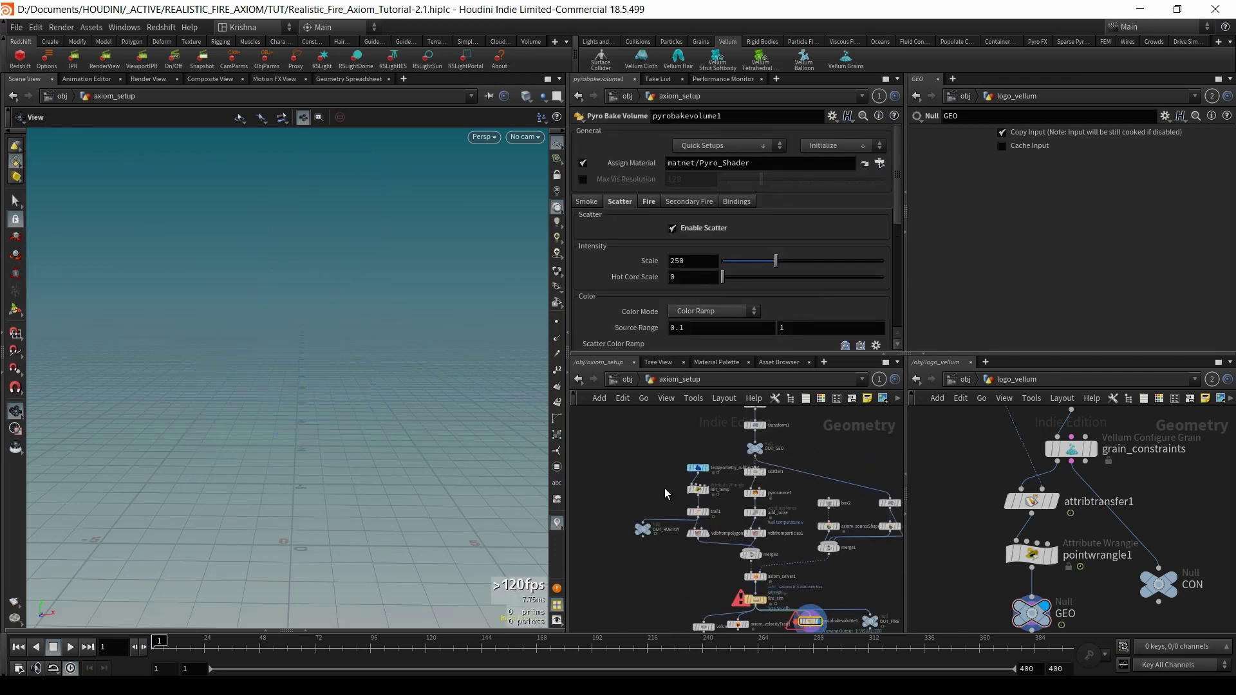
middle_drag(821, 435, 779, 433)
scroll(744, 516, up, 1)
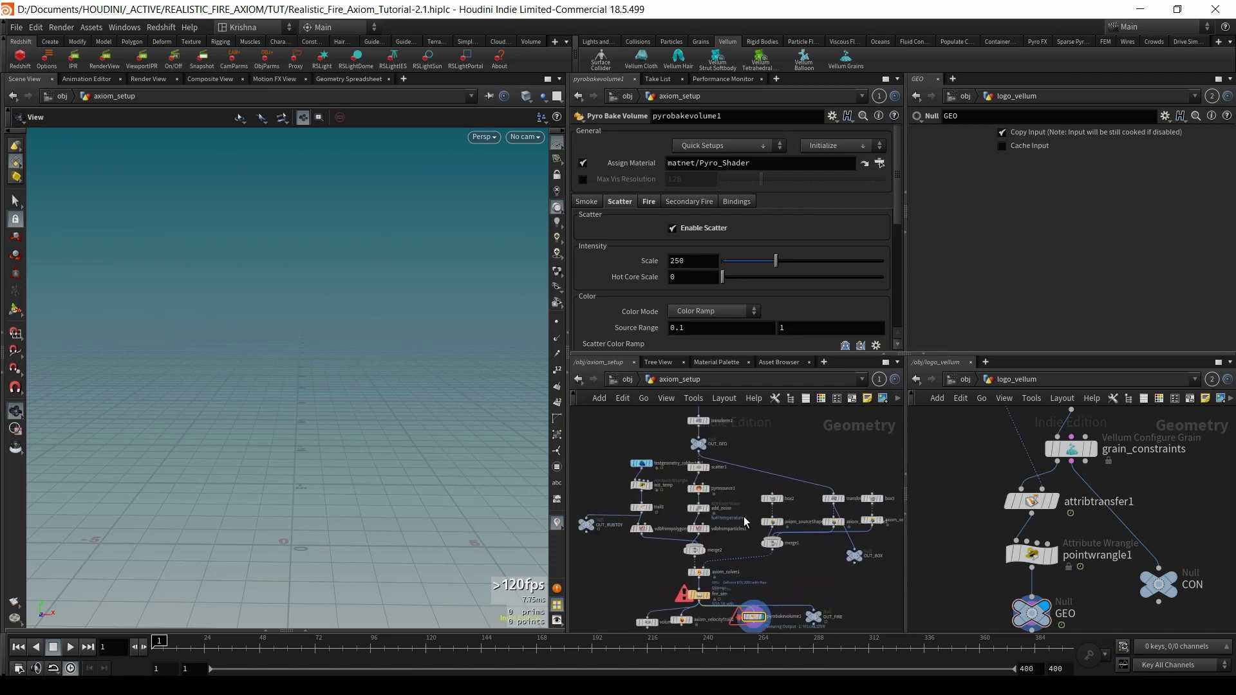
middle_drag(790, 555, 826, 557)
scroll(619, 485, up, 3)
drag(667, 438, 721, 562)
scroll(744, 510, up, 1)
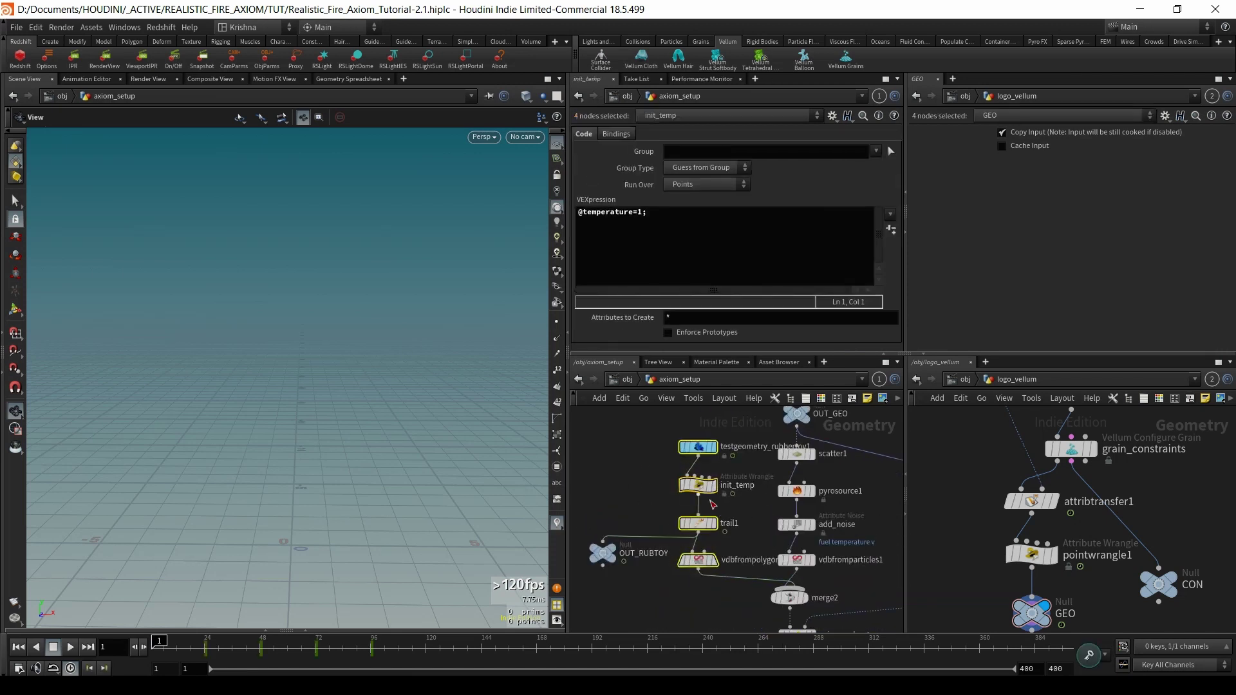
scroll(719, 507, down, 1)
drag(604, 435, 720, 581)
click(720, 580)
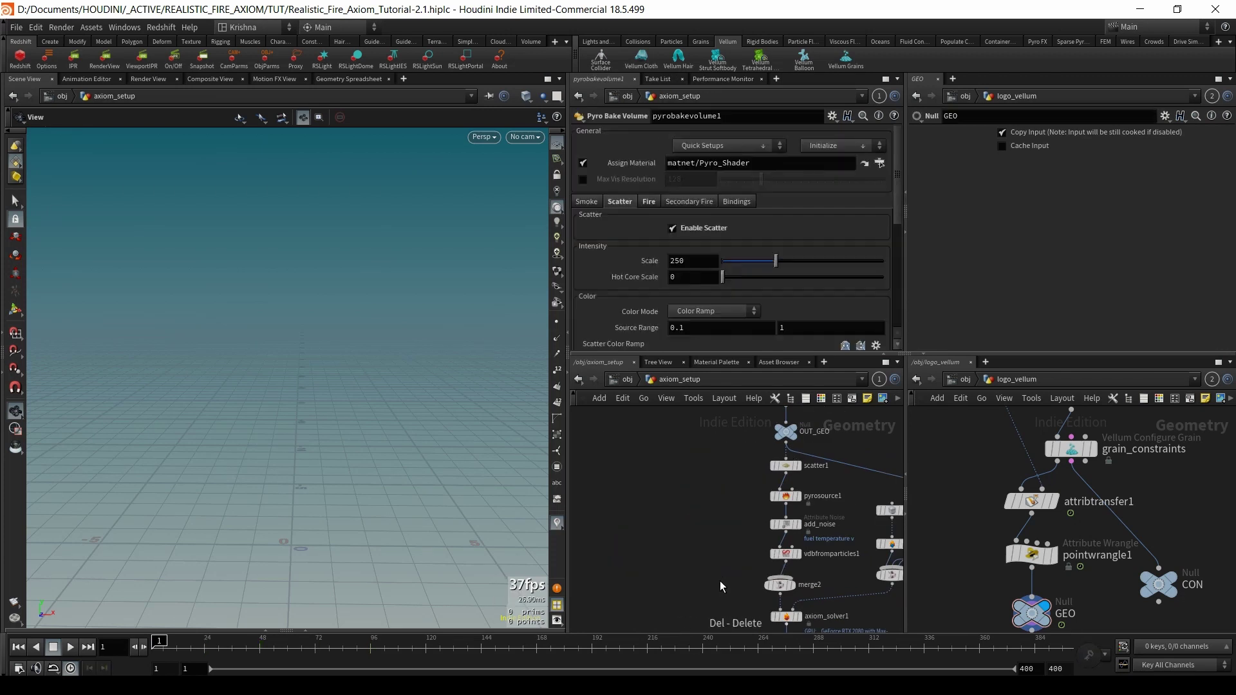
- Display box2, transform2 and box3 one after another and examine each shape used by the Axiom source shapes
key(h)
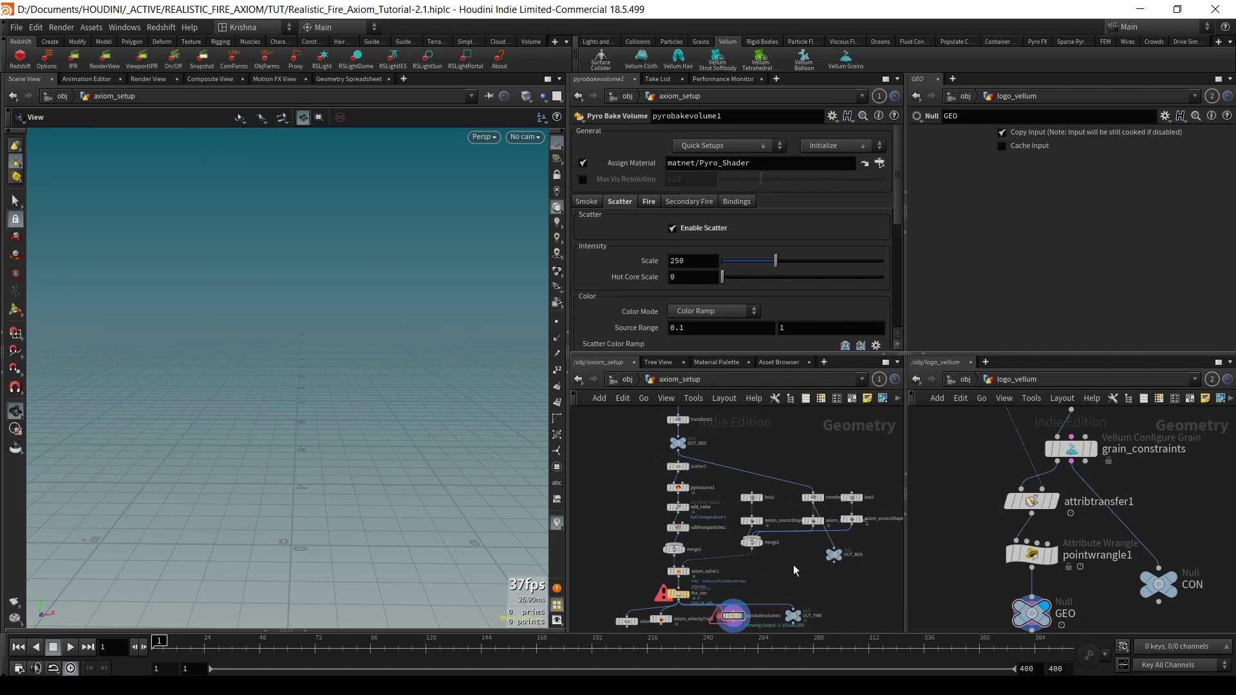
scroll(773, 560, up, 3)
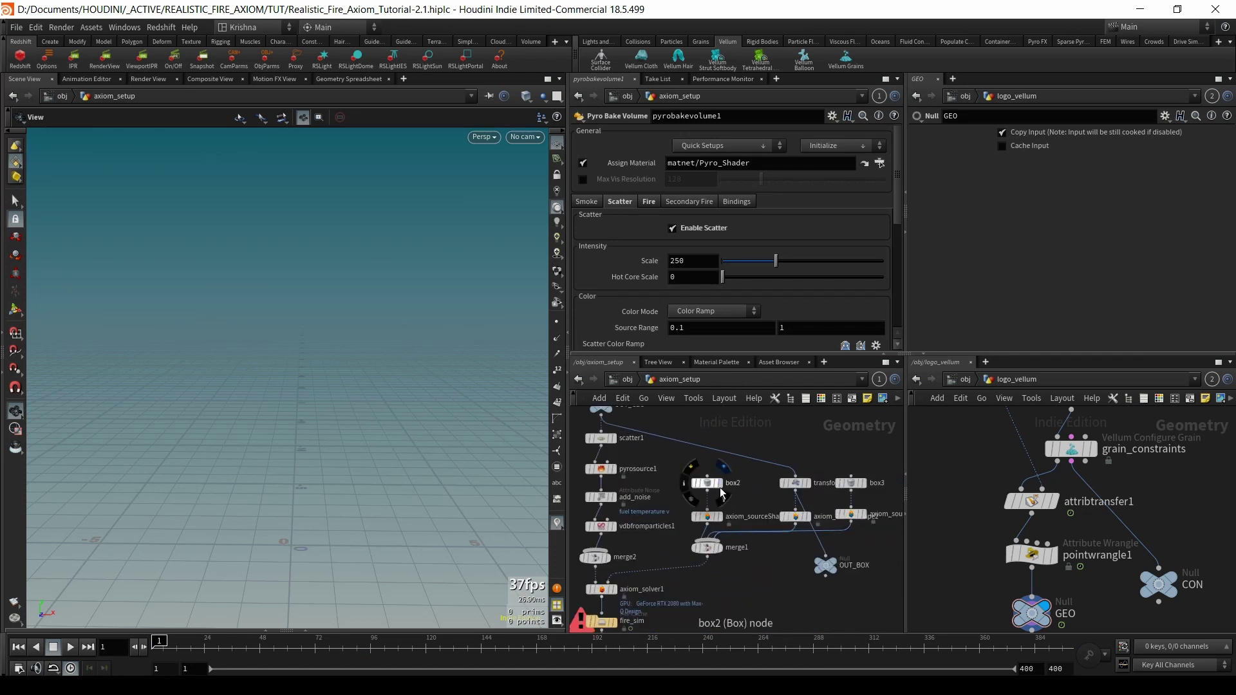
click(719, 483)
click(707, 483)
scroll(399, 457, down, 5)
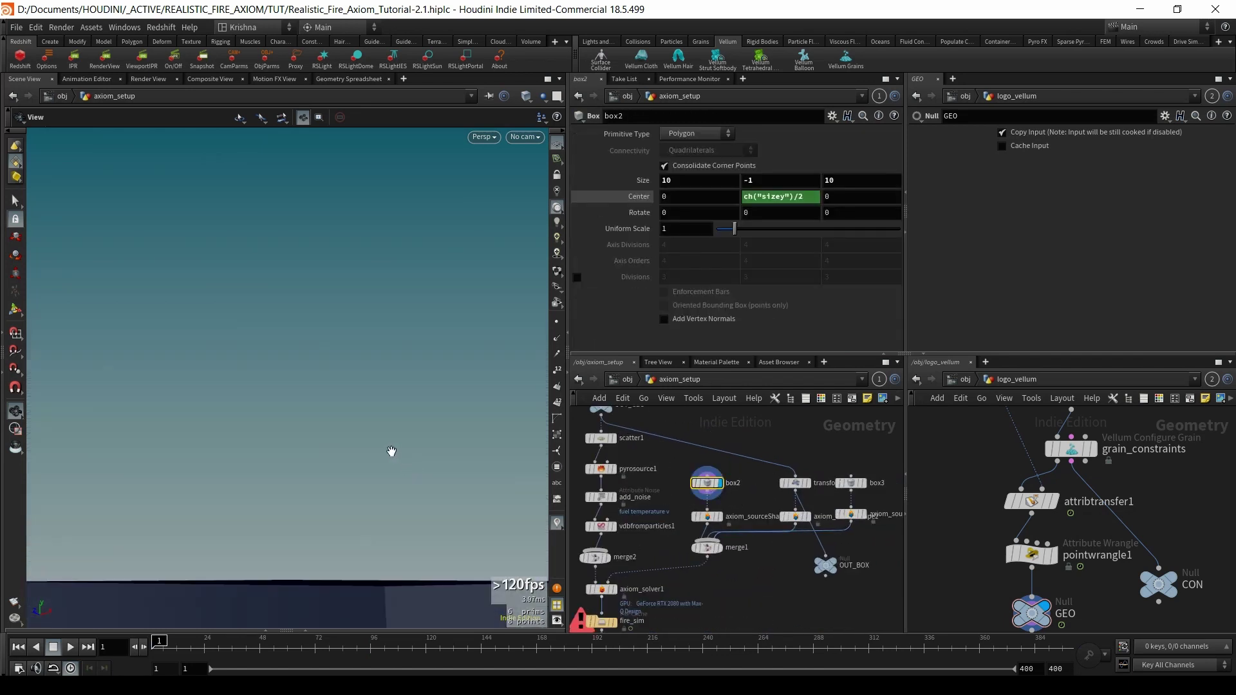
drag(371, 460, 425, 512)
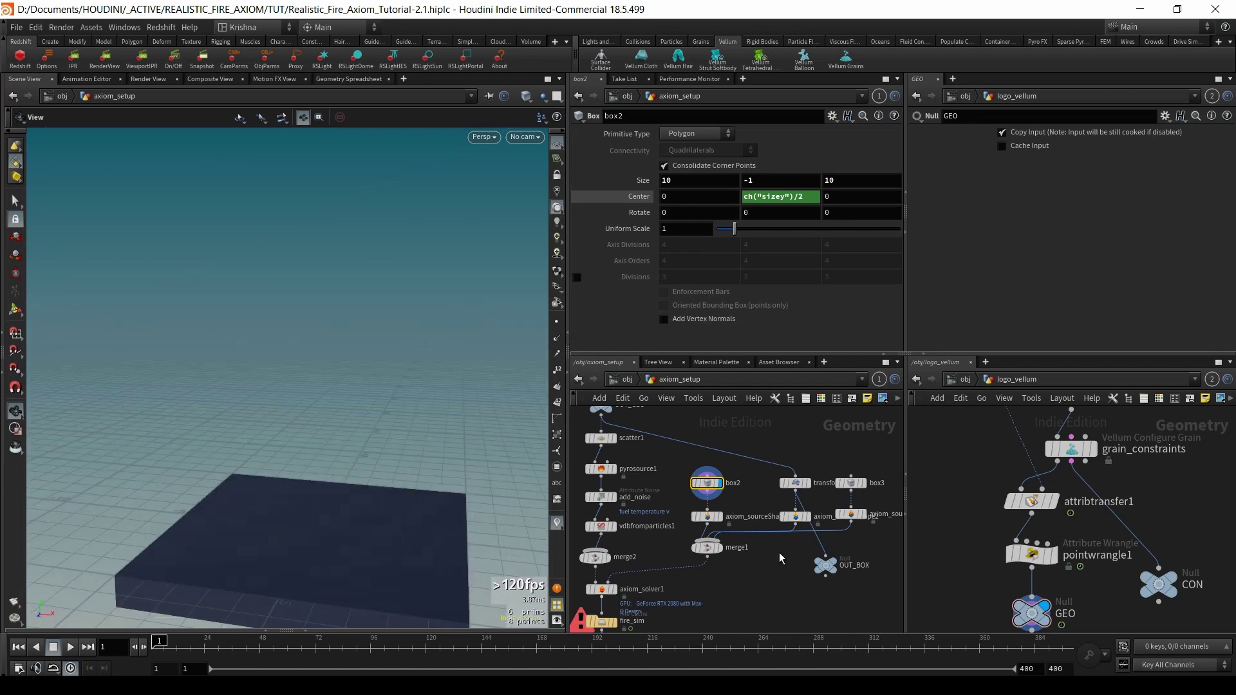
click(796, 483)
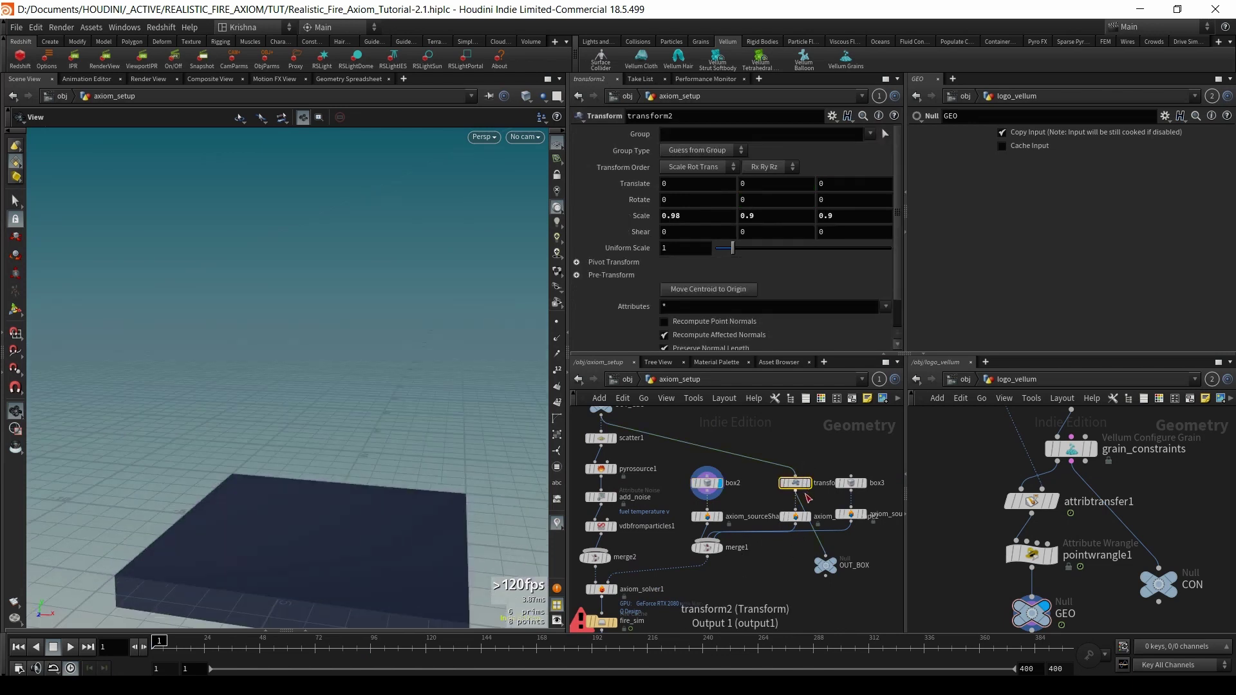
click(809, 483)
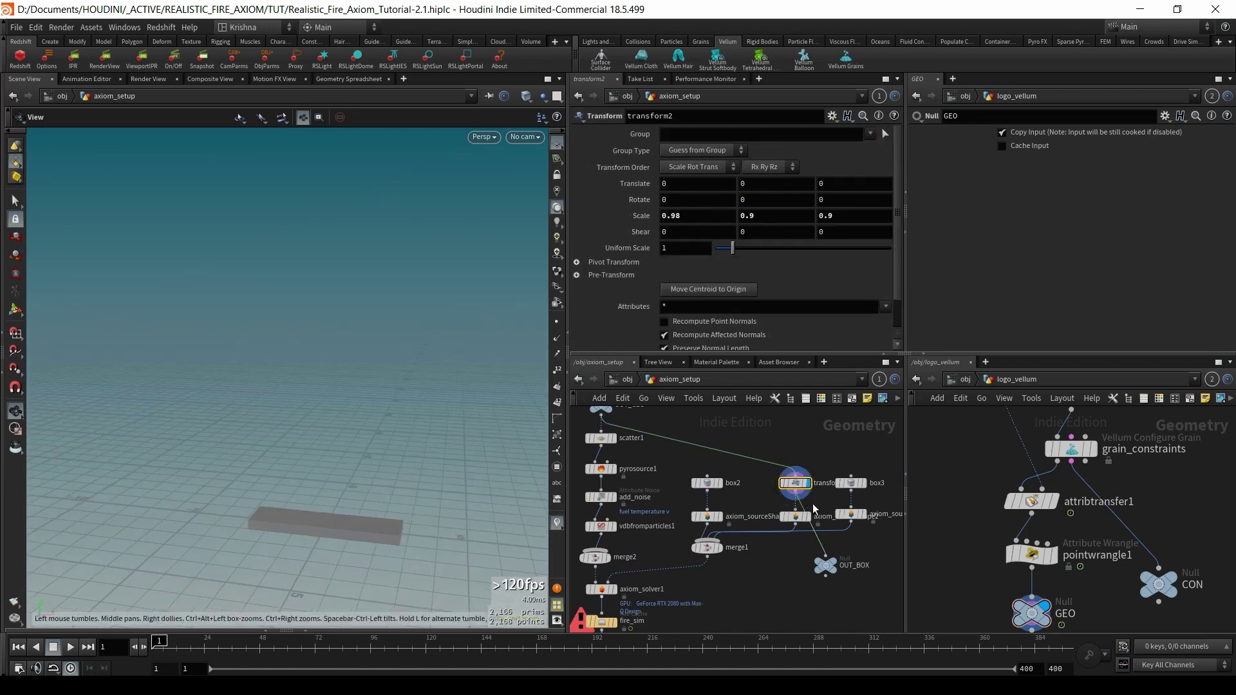
click(863, 484)
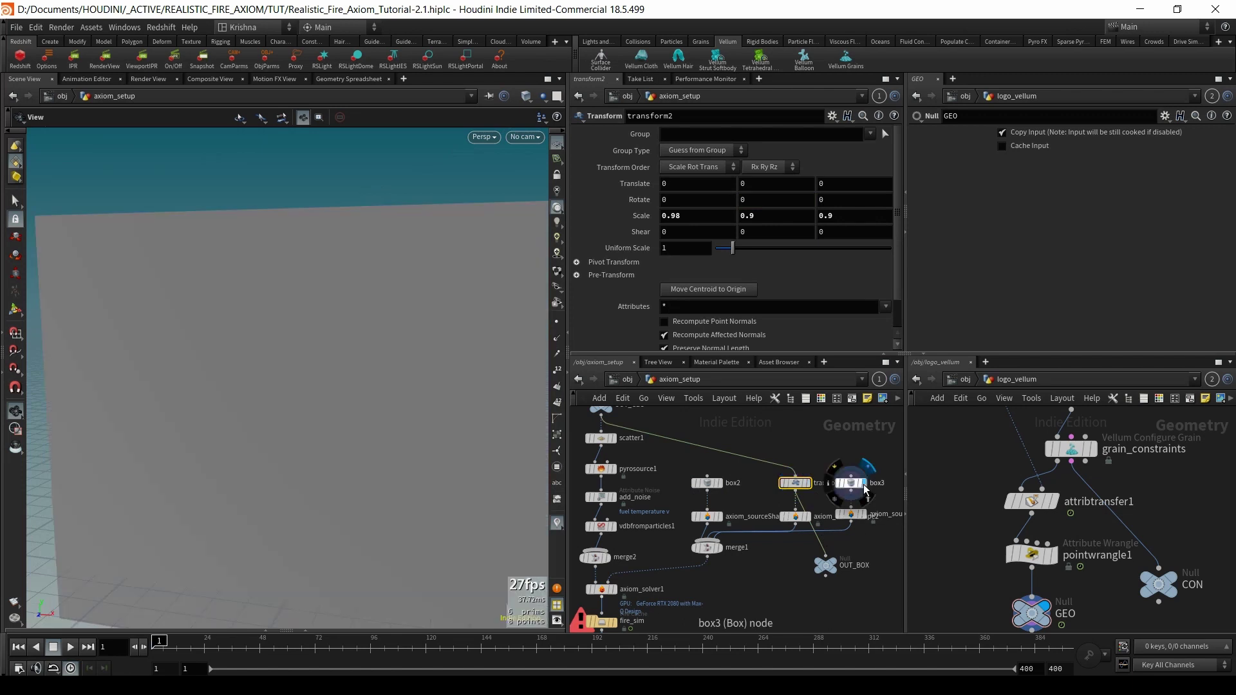
drag(354, 397, 454, 419)
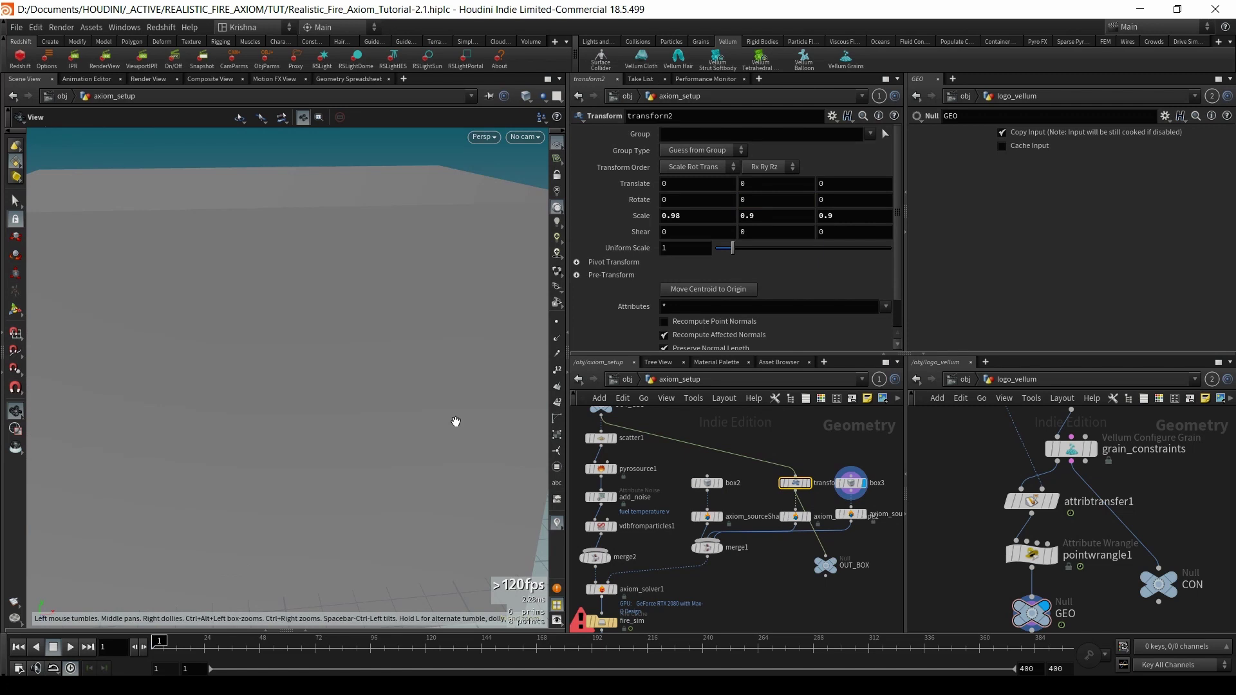
- Delete transform2, the Axiom source shape connected to it and the OUT_BOX null
drag(793, 442, 793, 546)
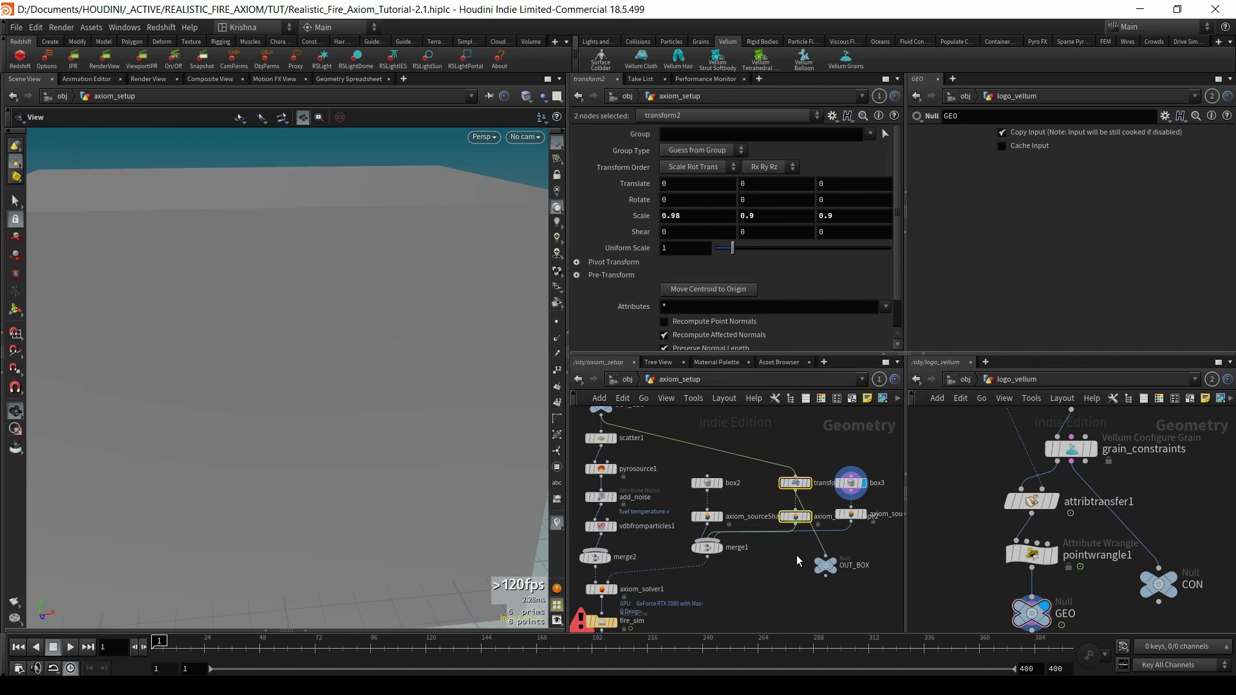
mouse_move(762, 450)
mouse_down()
mouse_move(749, 495)
mouse_move(768, 464)
mouse_move(800, 552)
mouse_move(823, 575)
mouse_move(836, 471)
mouse_move(837, 485)
mouse_move(780, 487)
mouse_up()
key(Delete)
click(751, 566)
- Look over the remaining source chain in axiom_setup and select pyrosource1
scroll(731, 573, down, 2)
middle_drag(731, 573, 792, 628)
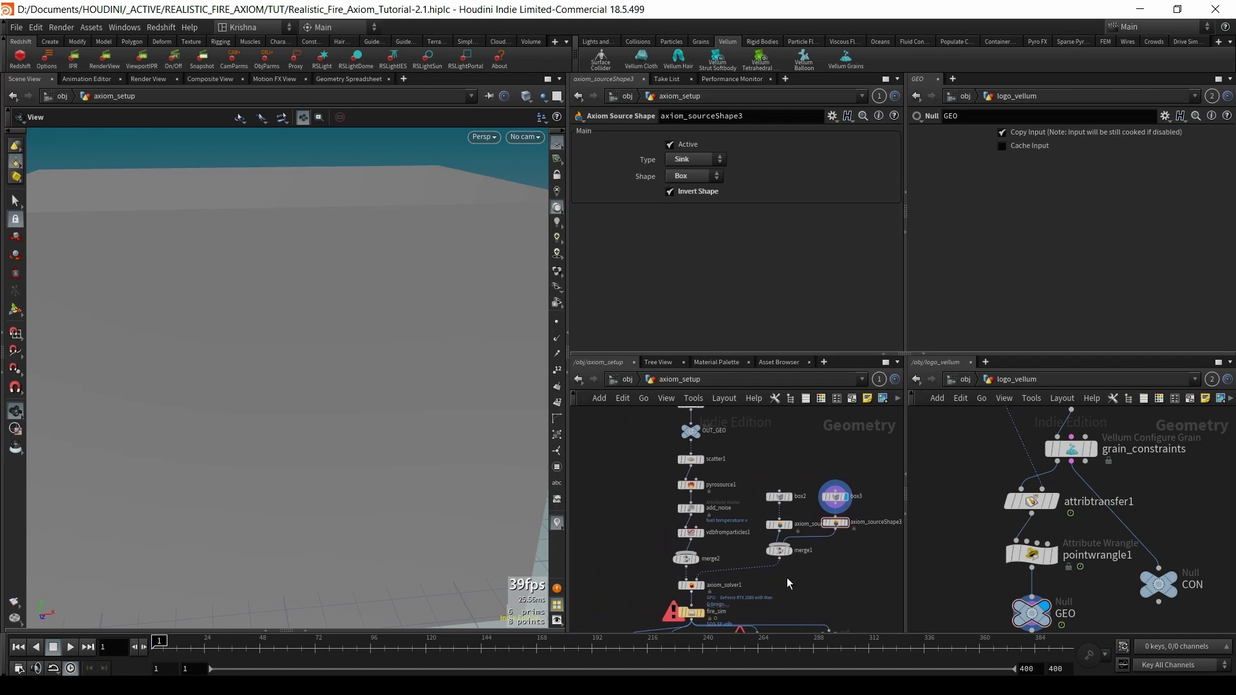
scroll(739, 481, down, 1)
middle_drag(740, 481, 777, 476)
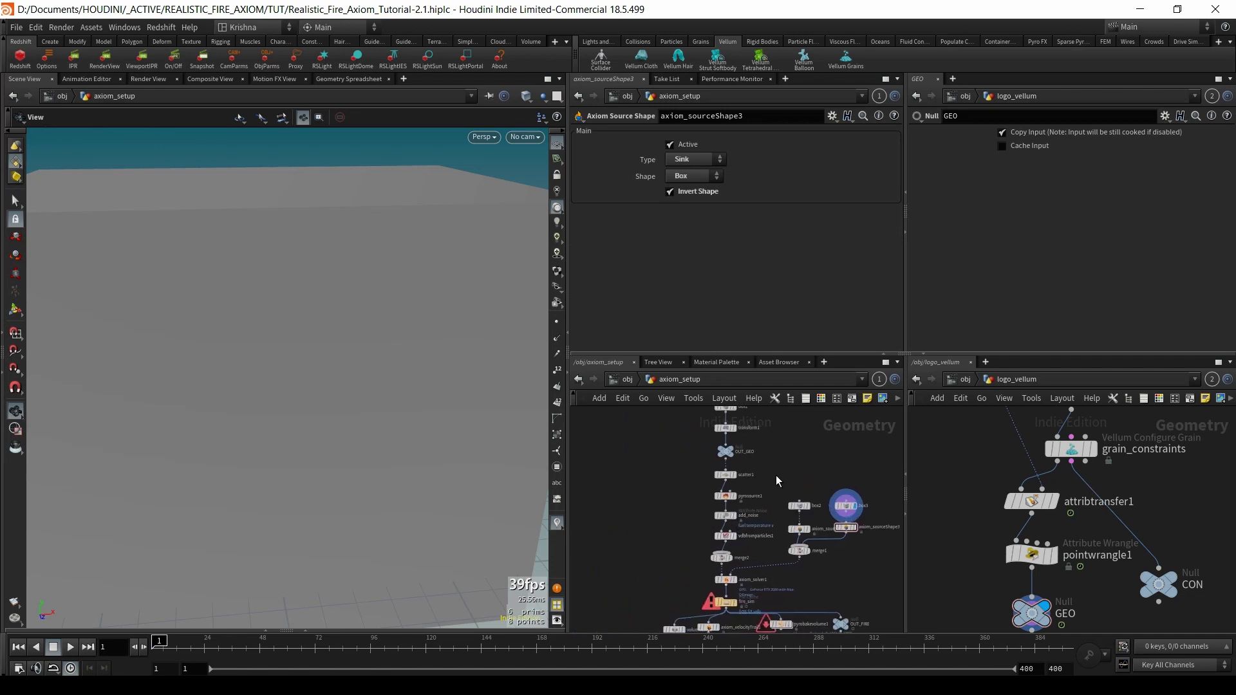
scroll(775, 475, up, 2)
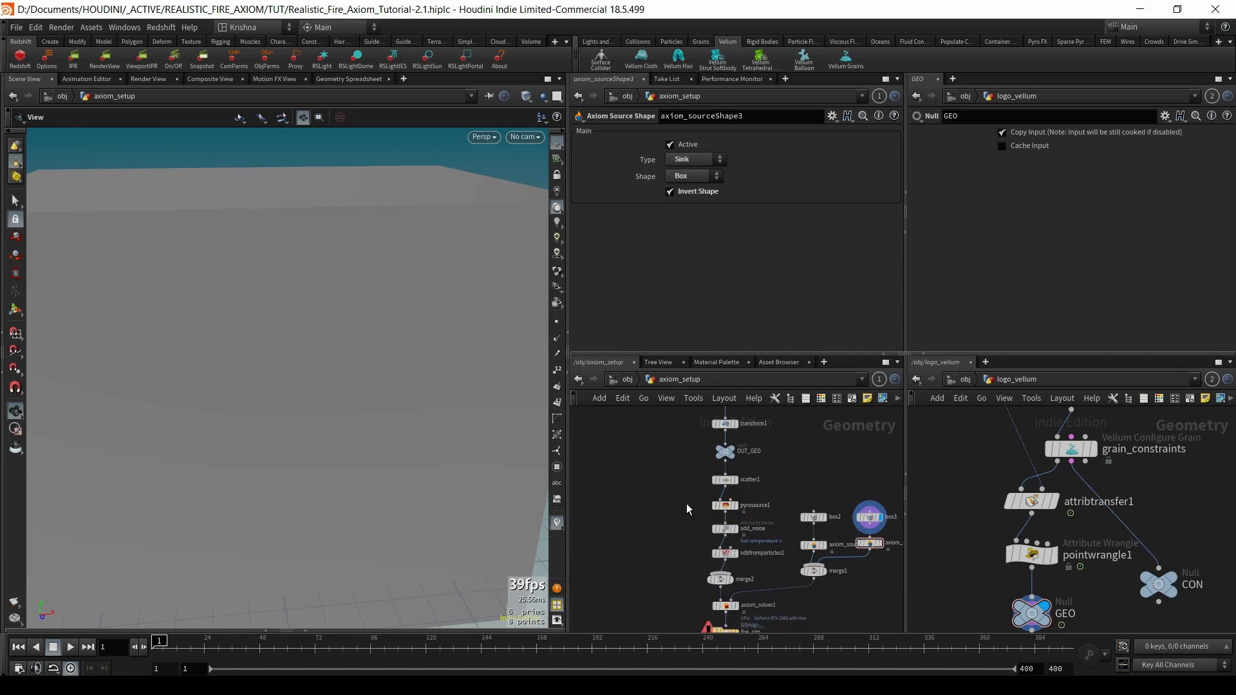
click(726, 506)
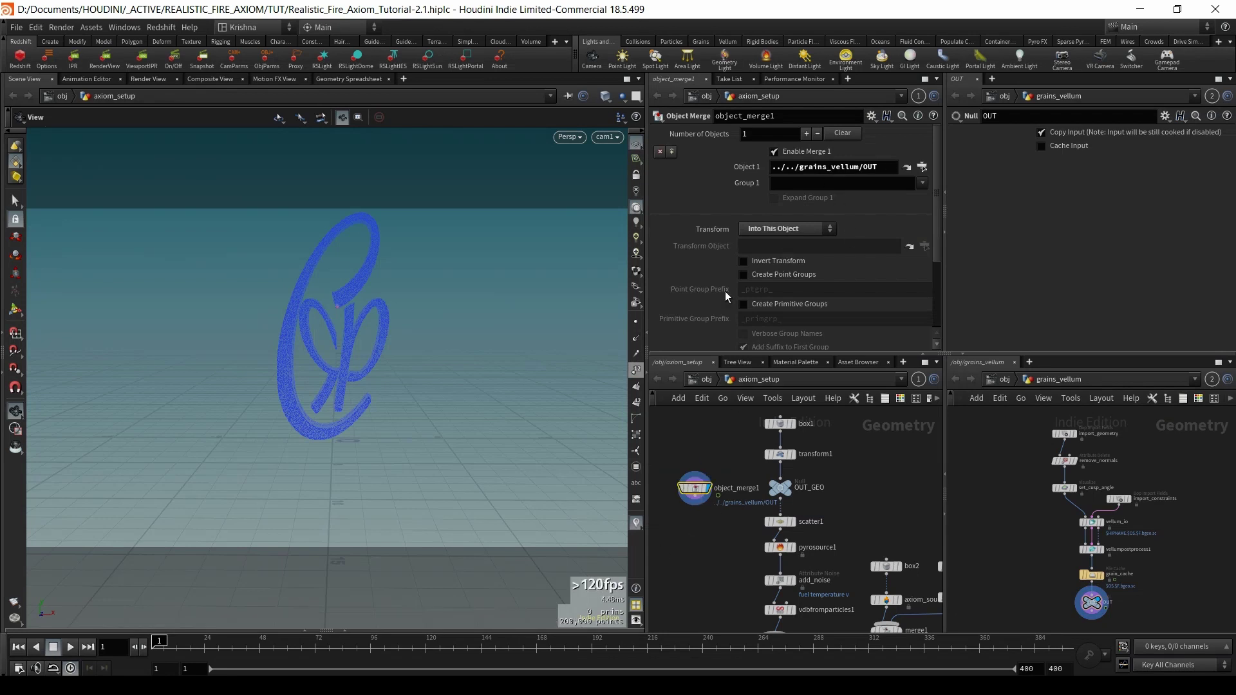
- Scrub to frame 135, open the node info of object_merge1 and toggle off the temperature attribute's visualization
drag(194, 644, 461, 644)
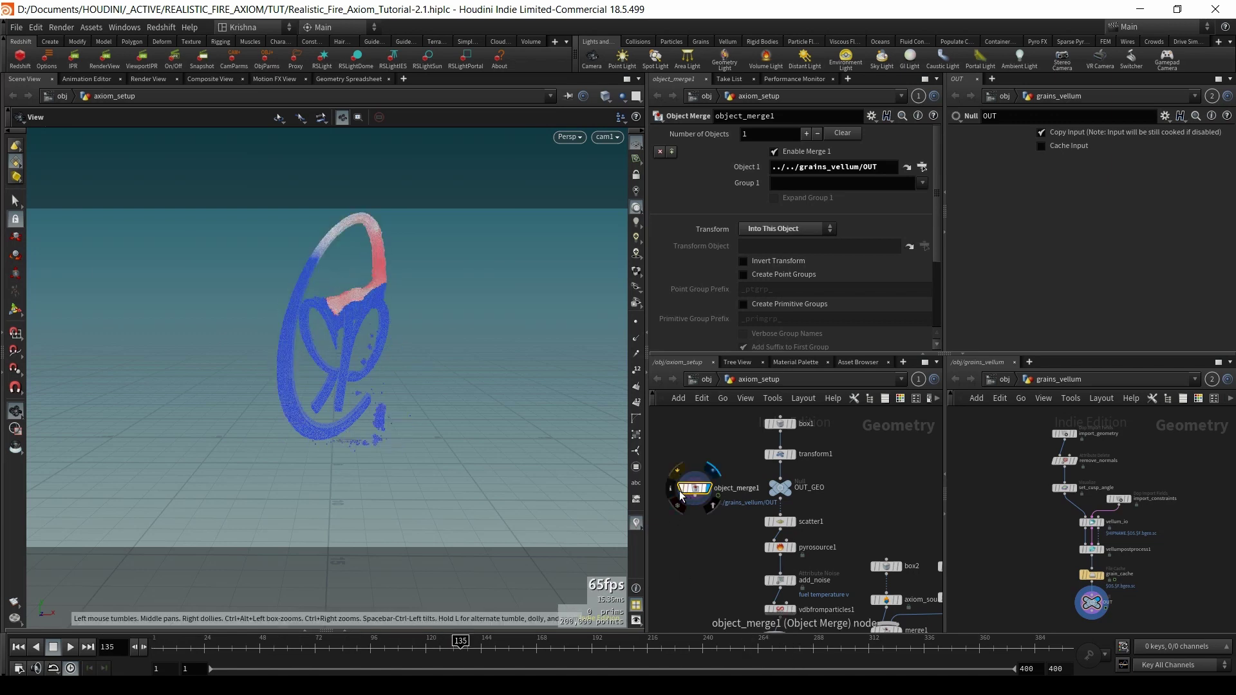
click(680, 496)
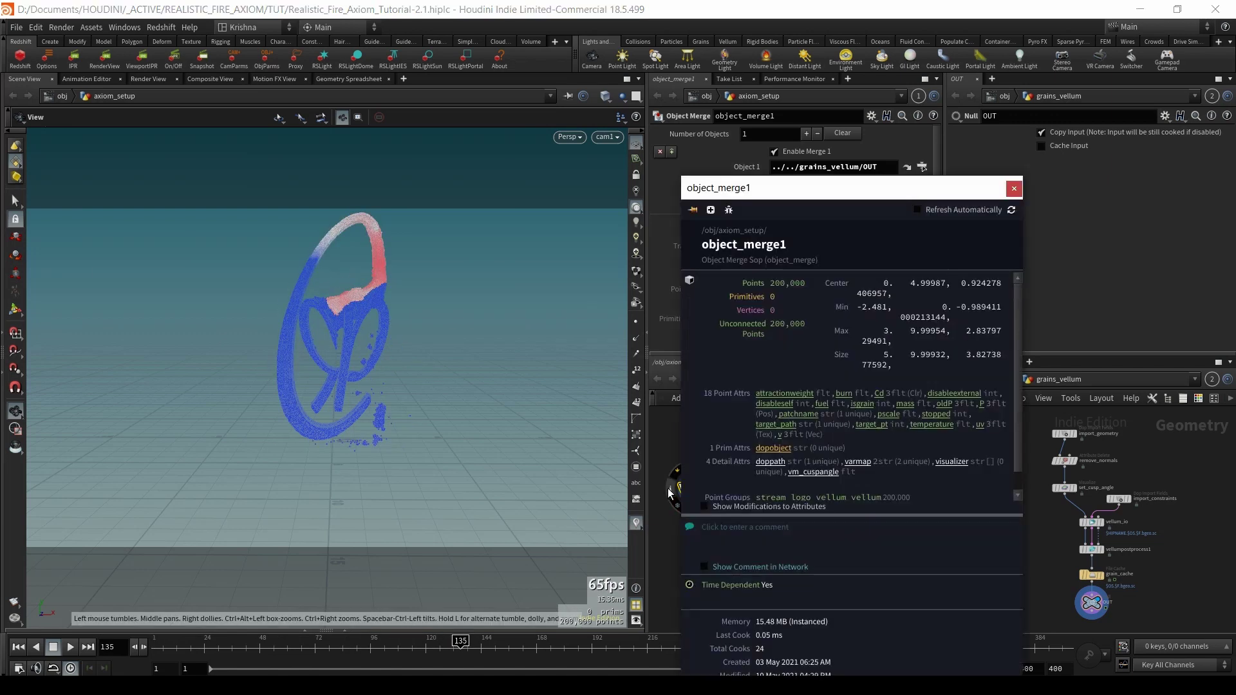
click(920, 425)
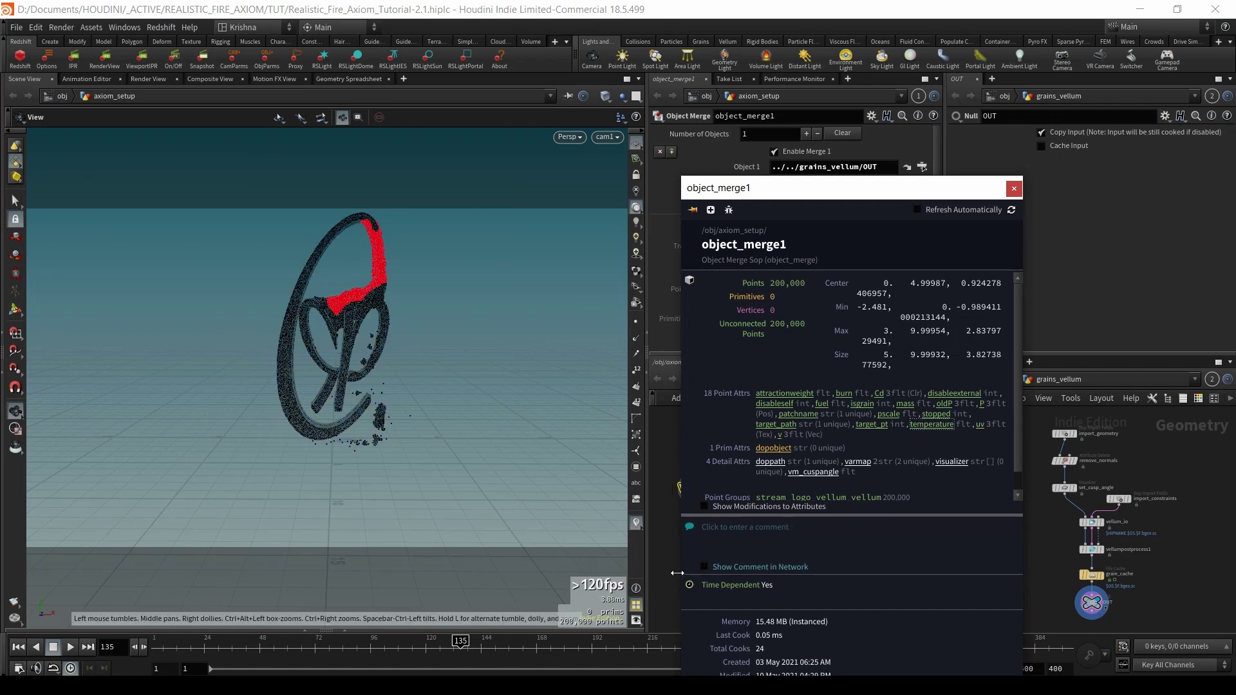
- Return to frame 1 and compare object_merge1's point attributes with the fuel, temperature and velocity attributes set in pyrosource1
key(ctrl+Left)
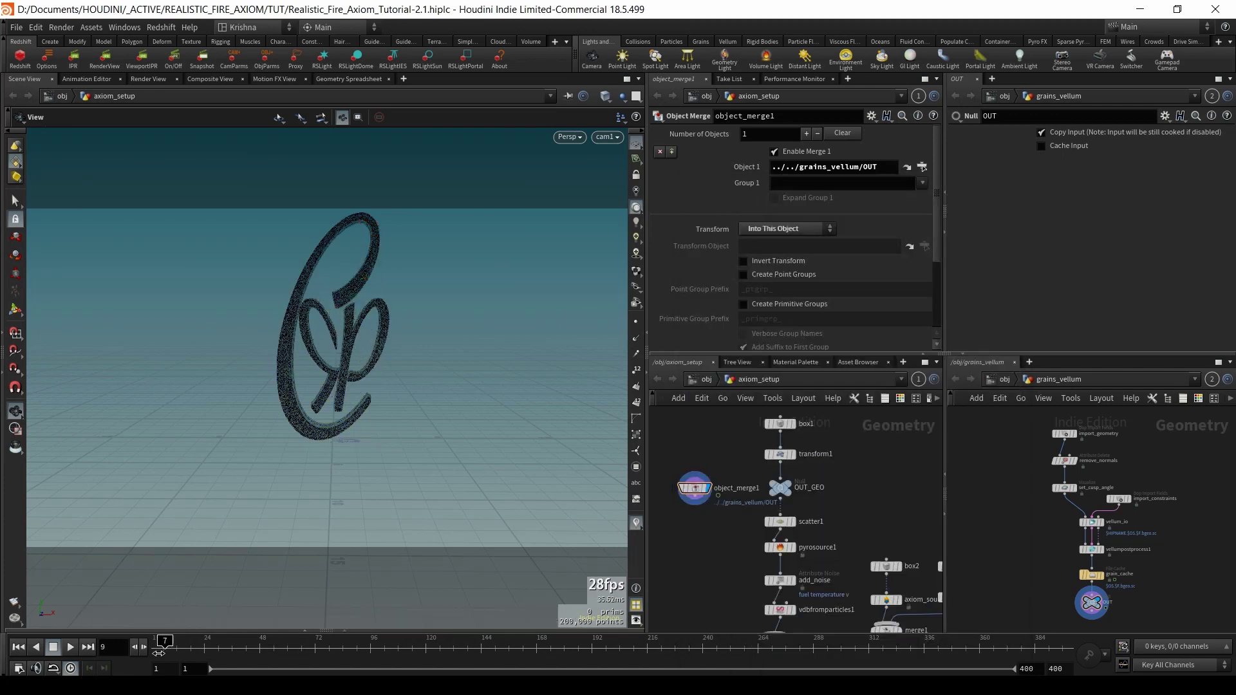
click(680, 494)
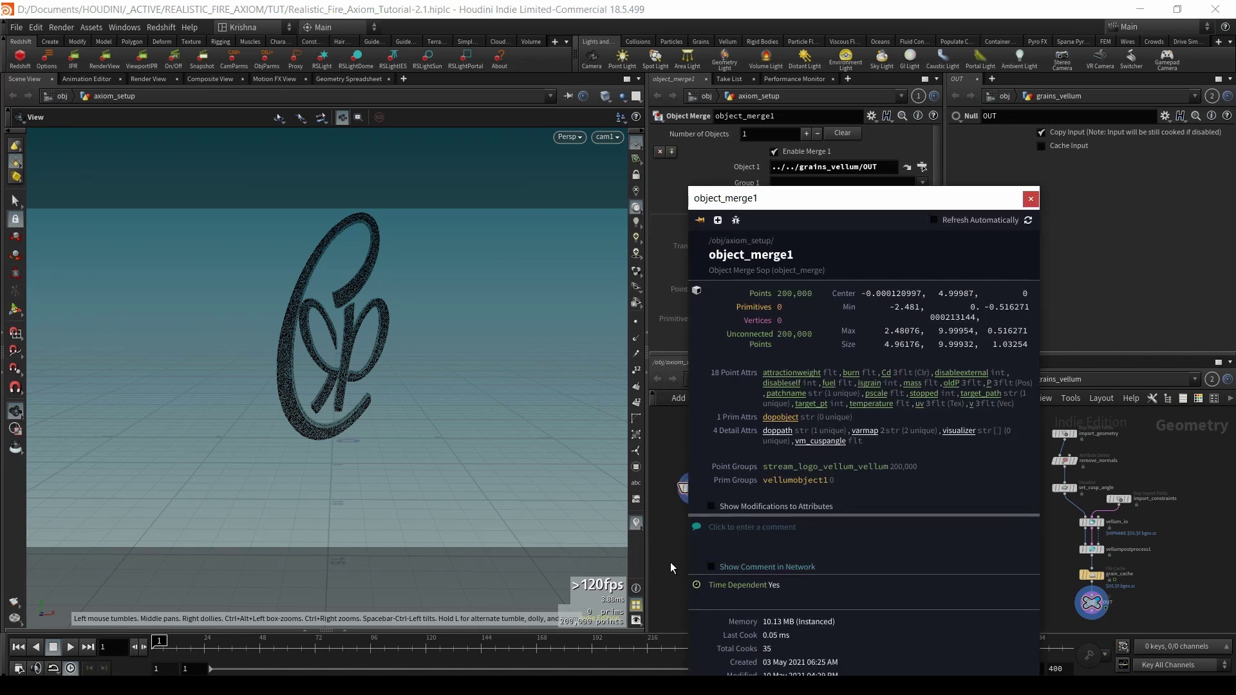
scroll(766, 544, up, 2)
click(796, 554)
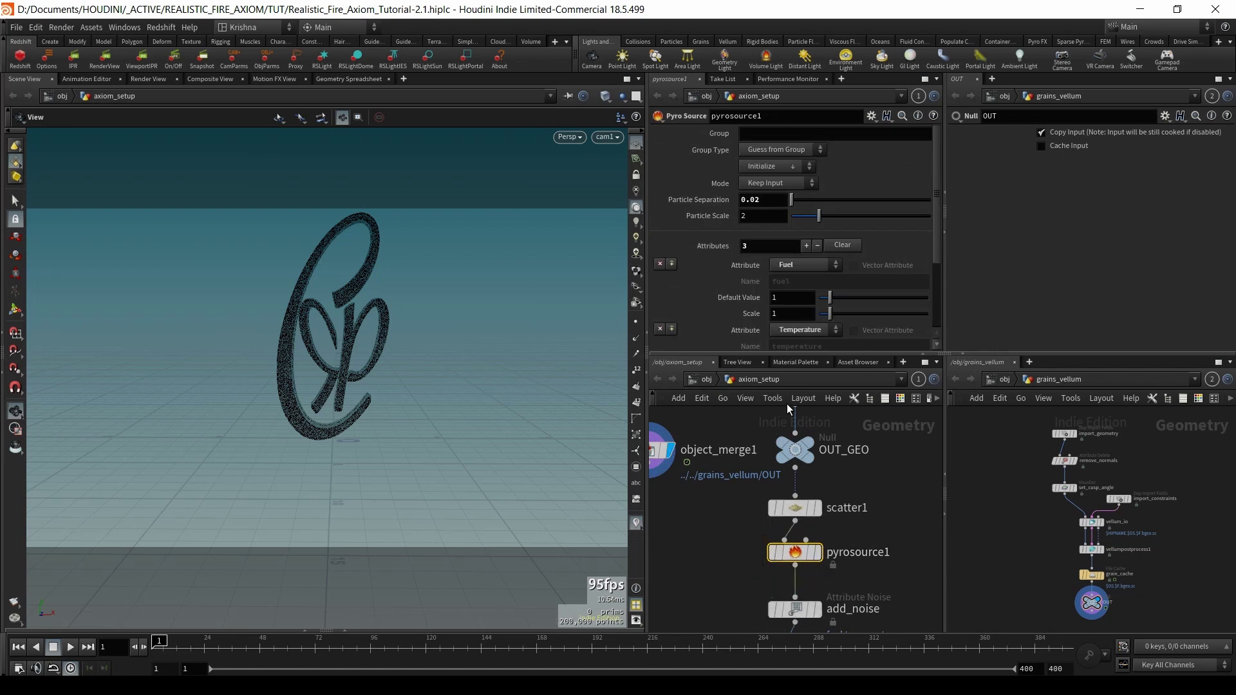
scroll(758, 281, down, 3)
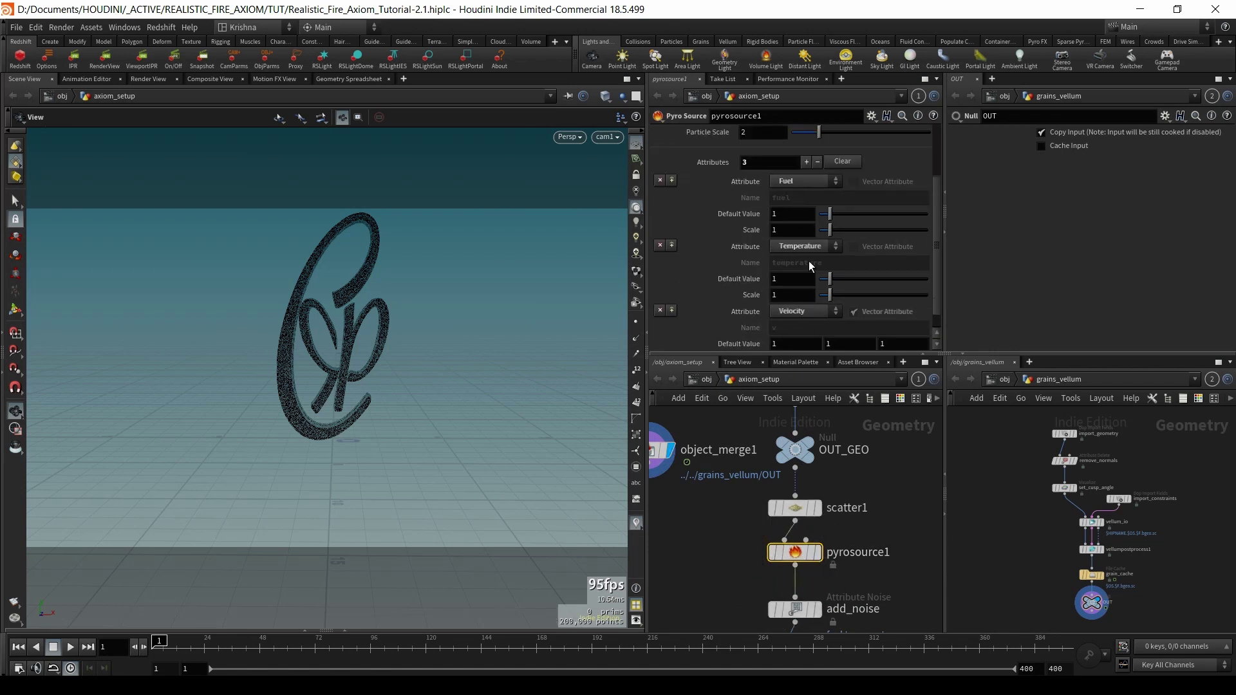
scroll(772, 318, down, 1)
scroll(741, 502, down, 3)
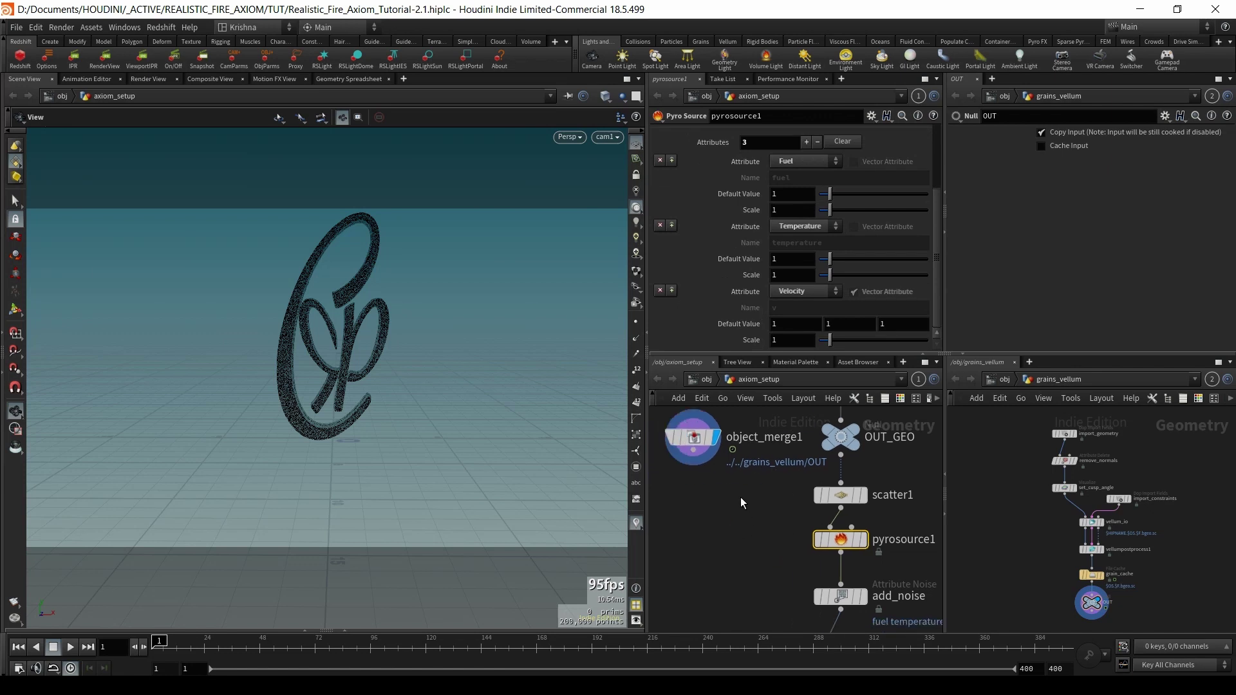
middle_drag(741, 504, 751, 473)
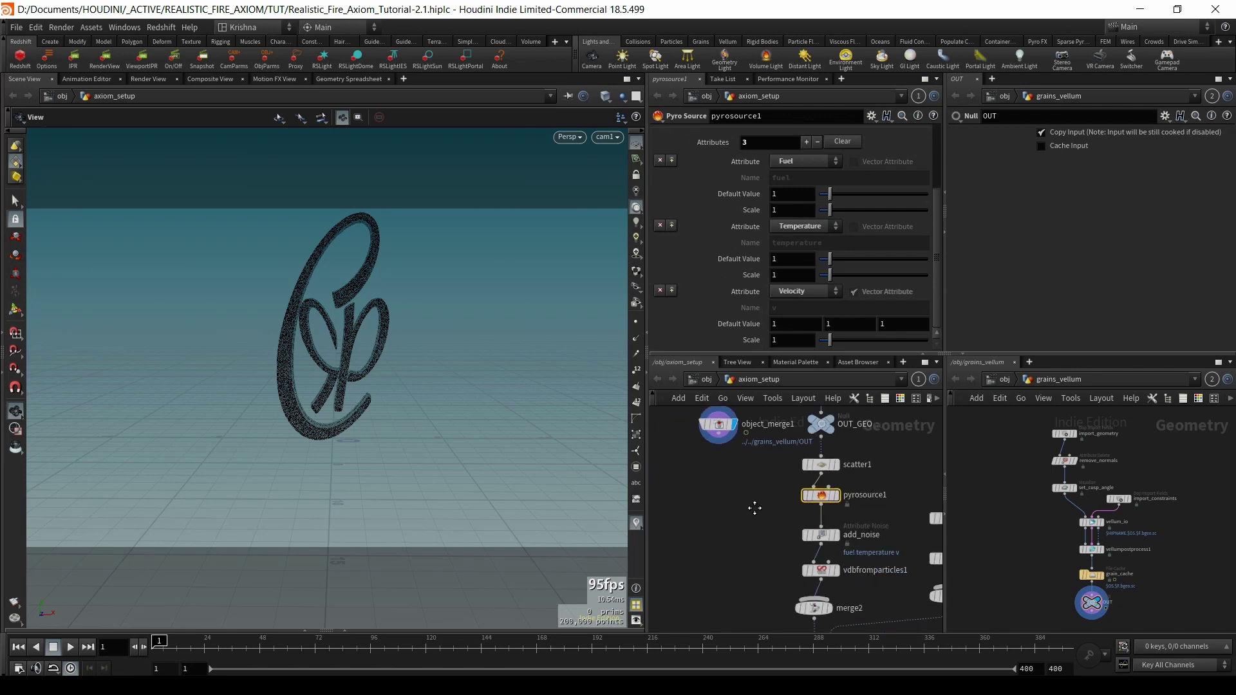
- Wire object_merge1 directly into add_noise in place of pyrosource1 and display add_noise
click(719, 435)
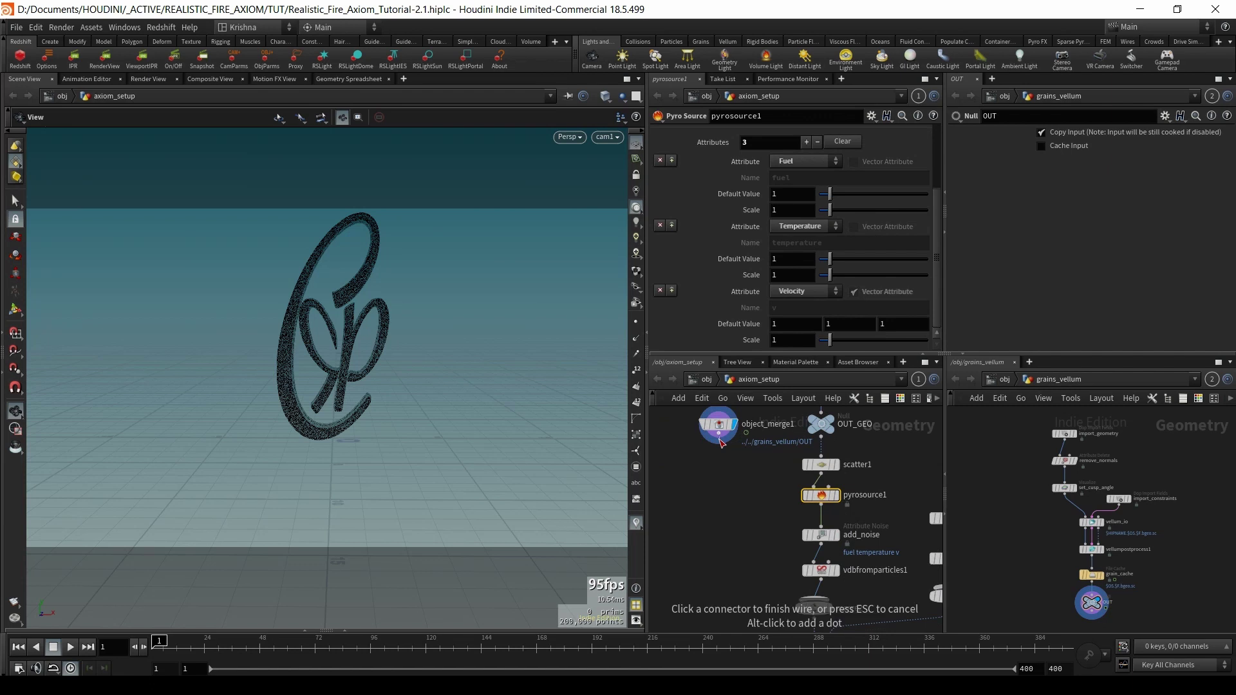
click(803, 513)
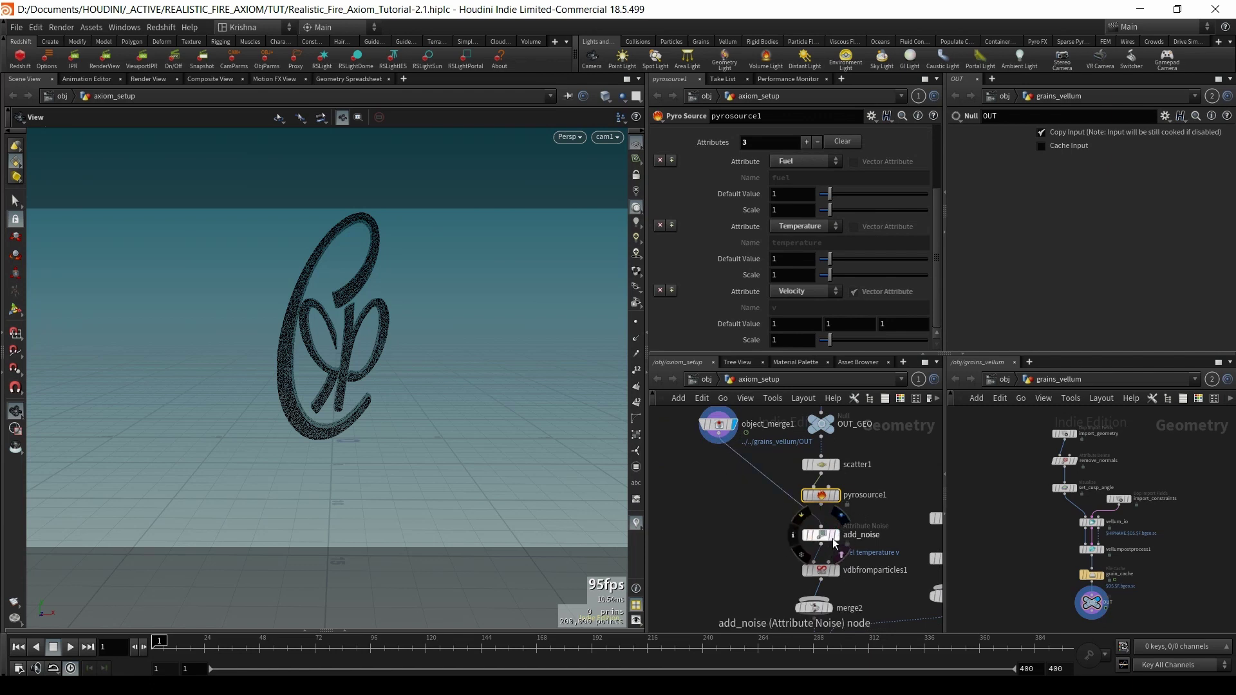
click(827, 535)
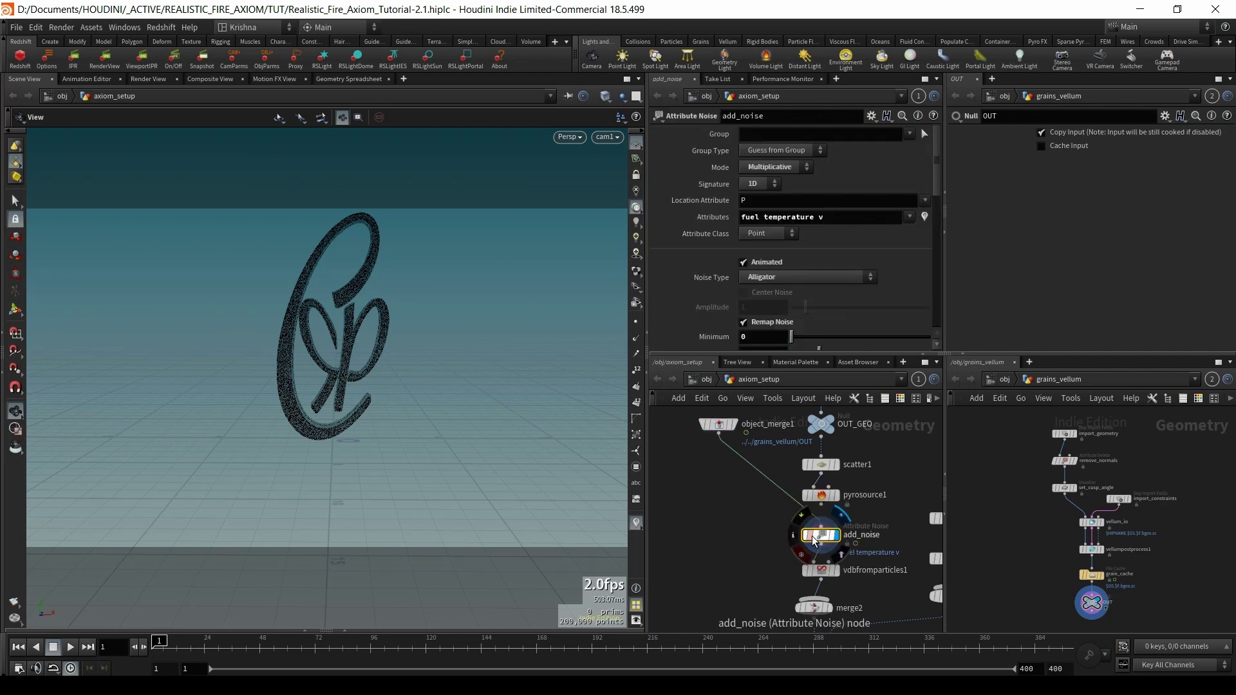
- Open add_noise's node info and scrub to frame 104 to examine the noise on the logo points
click(793, 535)
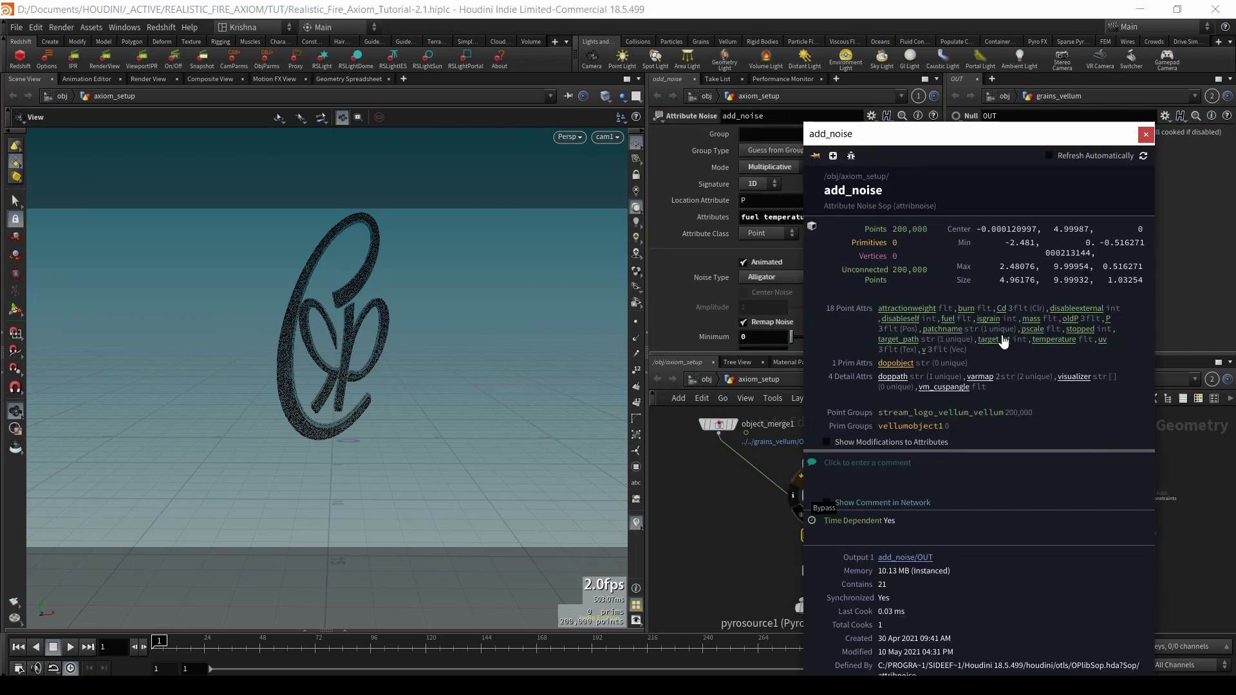
drag(178, 646, 161, 646)
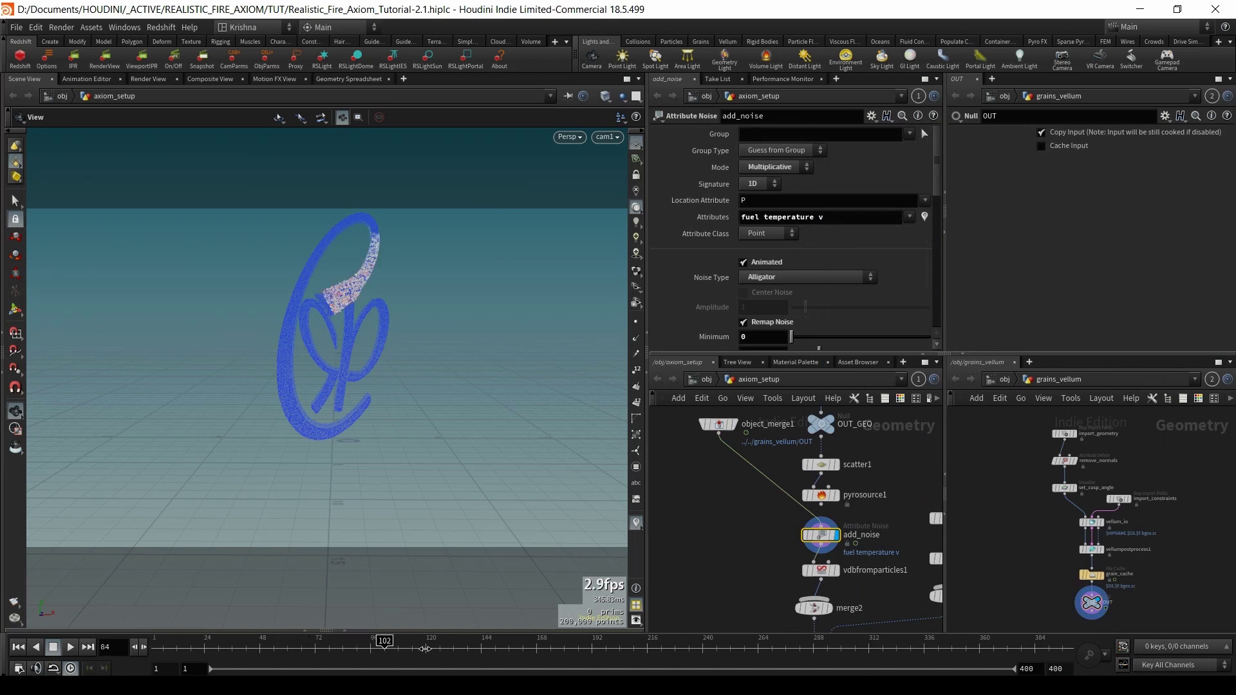
drag(303, 654, 390, 654)
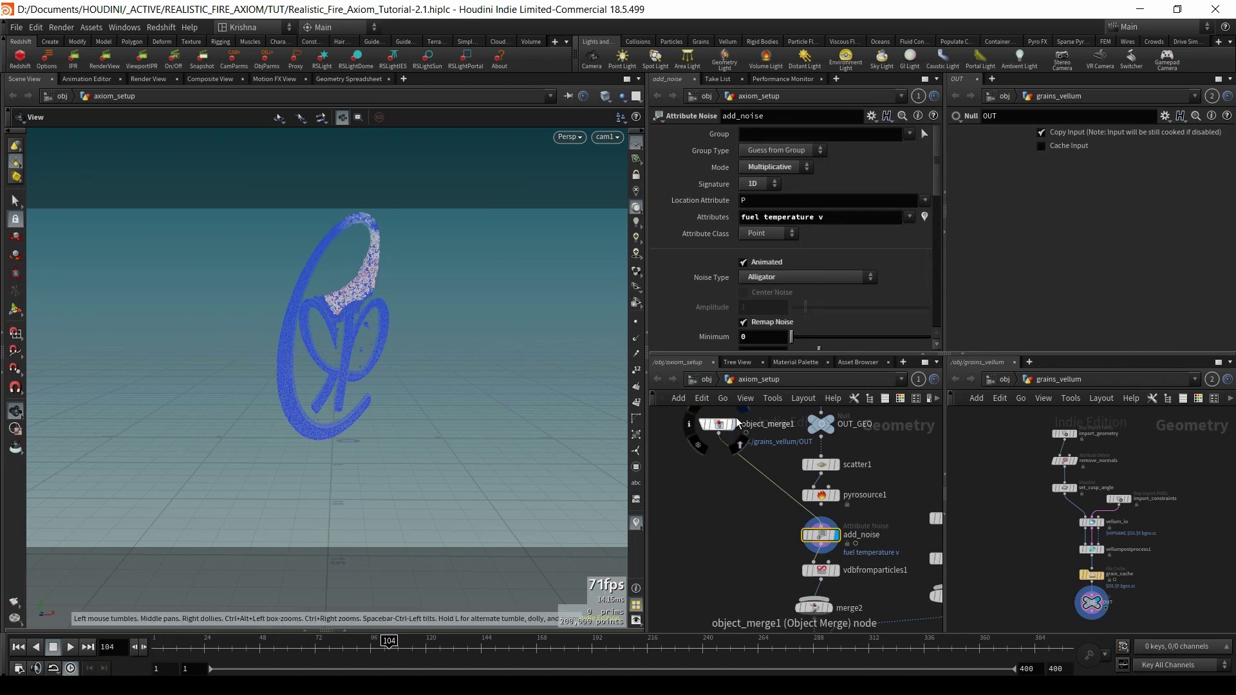
click(838, 535)
- Return to frame 1, display vdbfromparticles1 and set its voxel size to 0.01
middle_drag(750, 590, 720, 546)
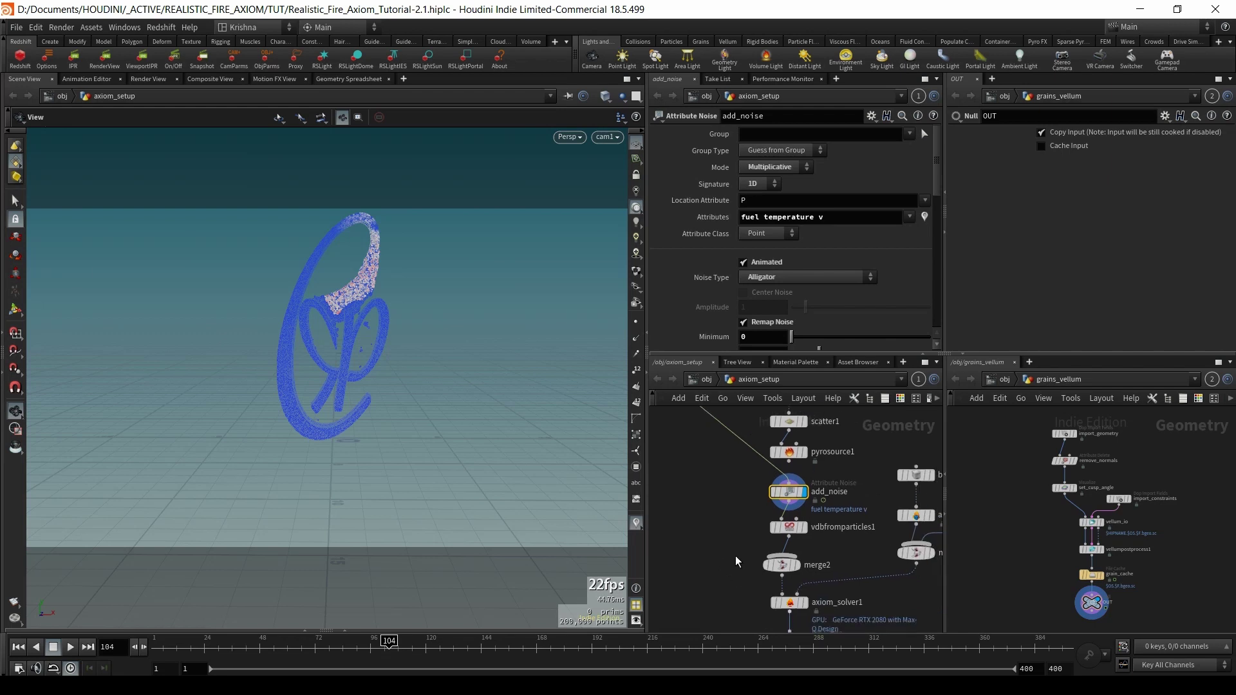
click(19, 647)
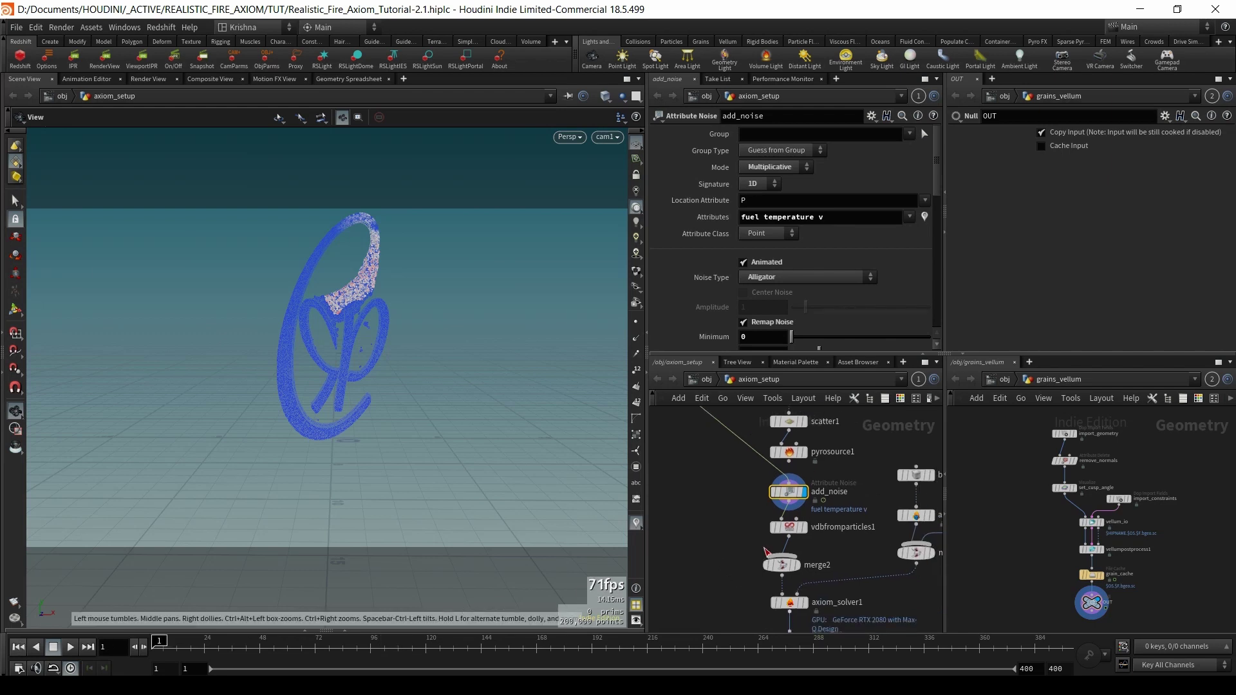
click(803, 529)
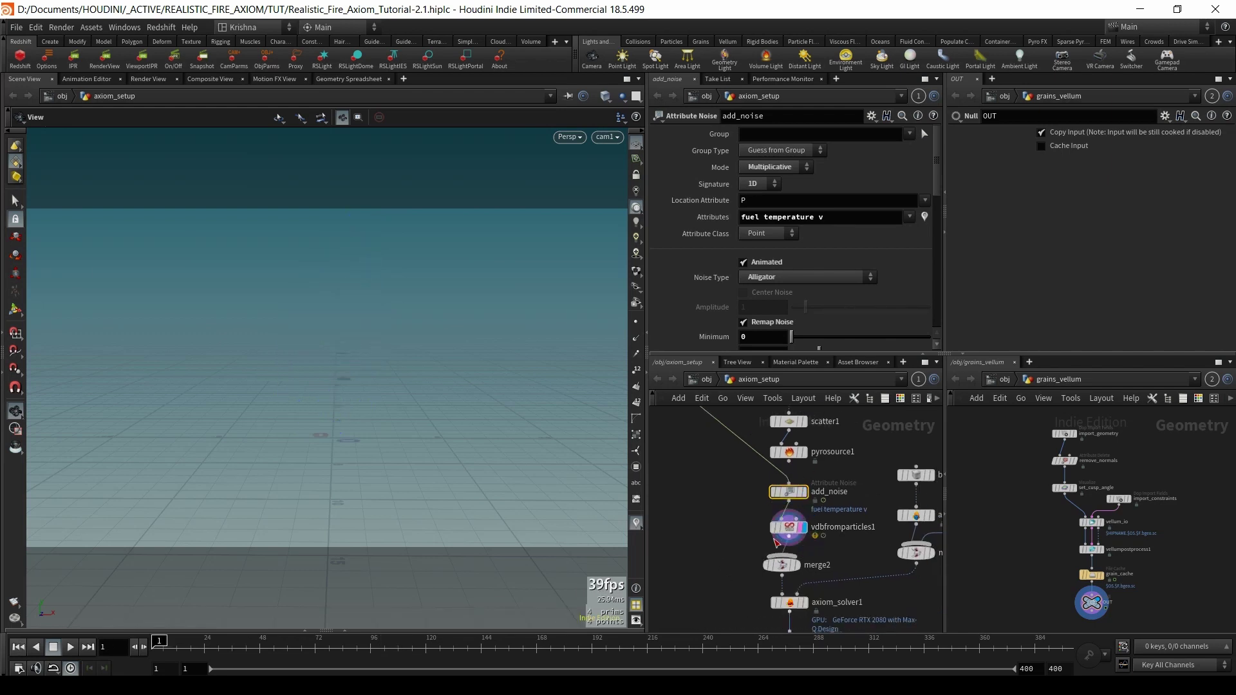
click(796, 533)
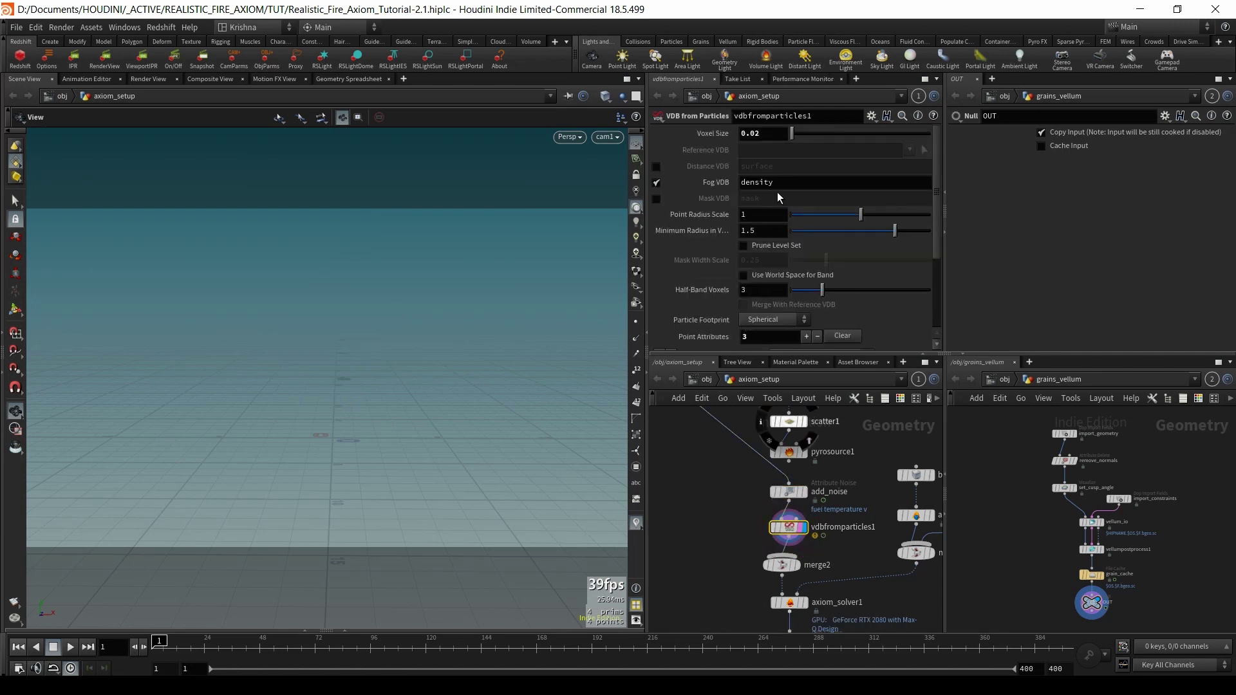
click(759, 135)
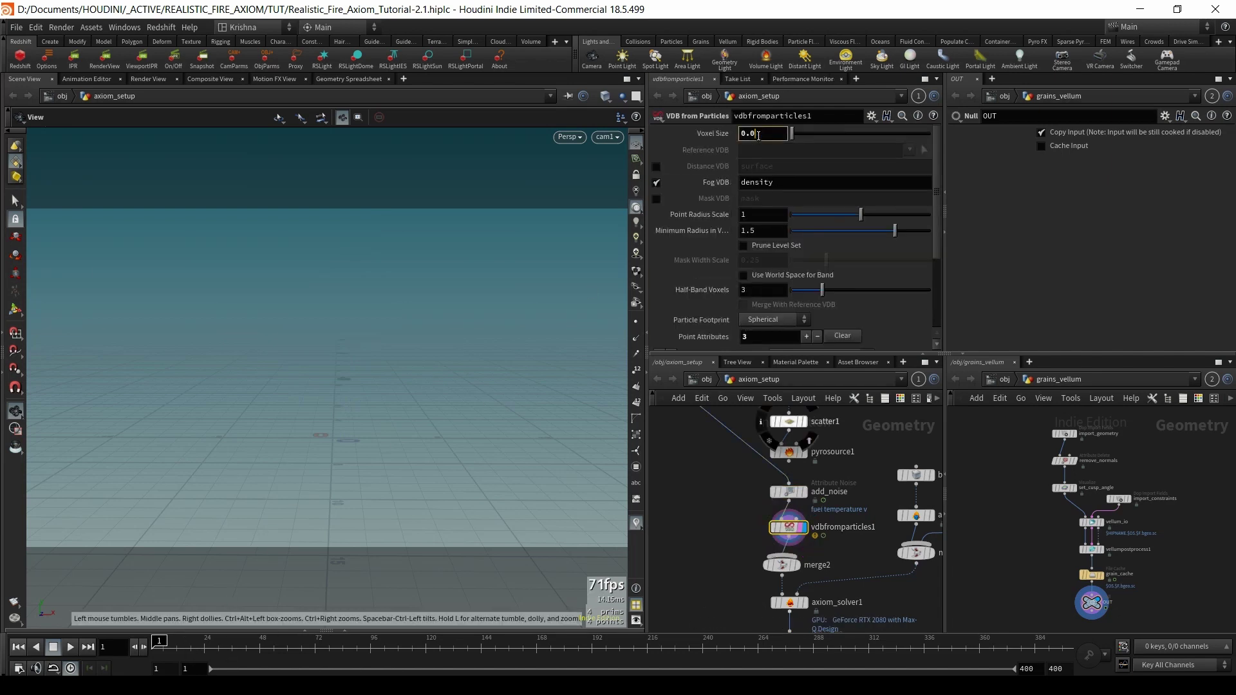
key(Return)
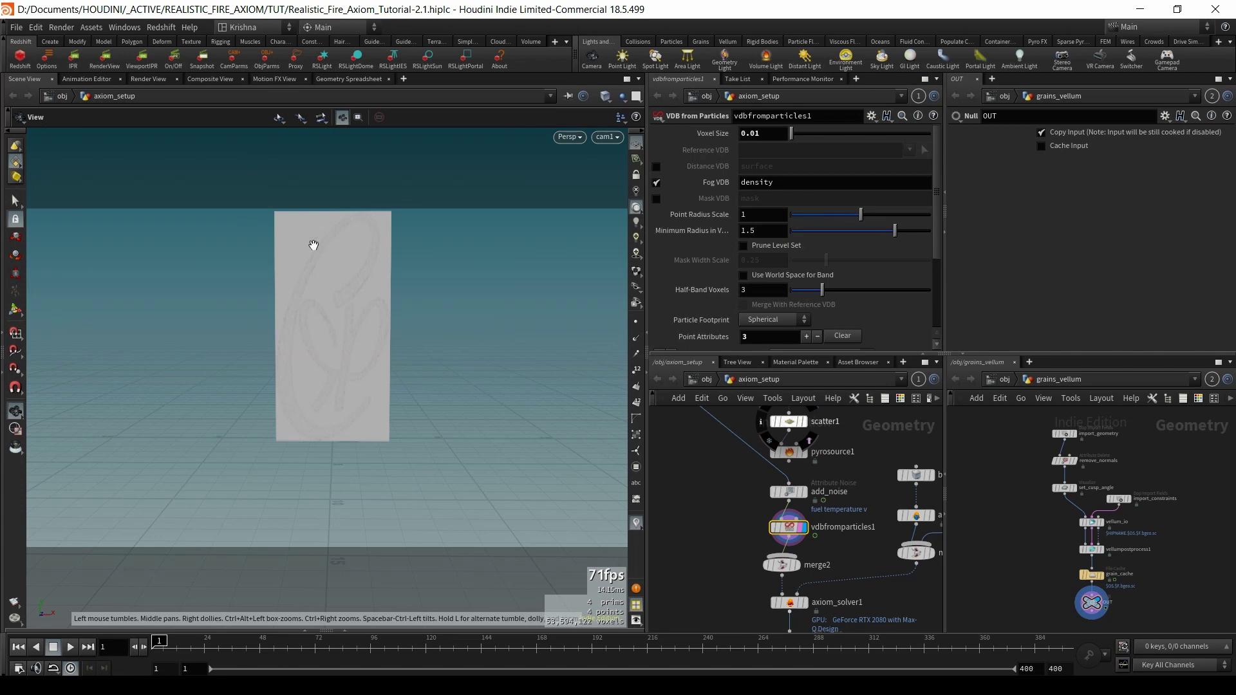
- Try clearing all point attributes of vdbfromparticles1 to view the density alone, and undo the clearing
scroll(702, 266, down, 4)
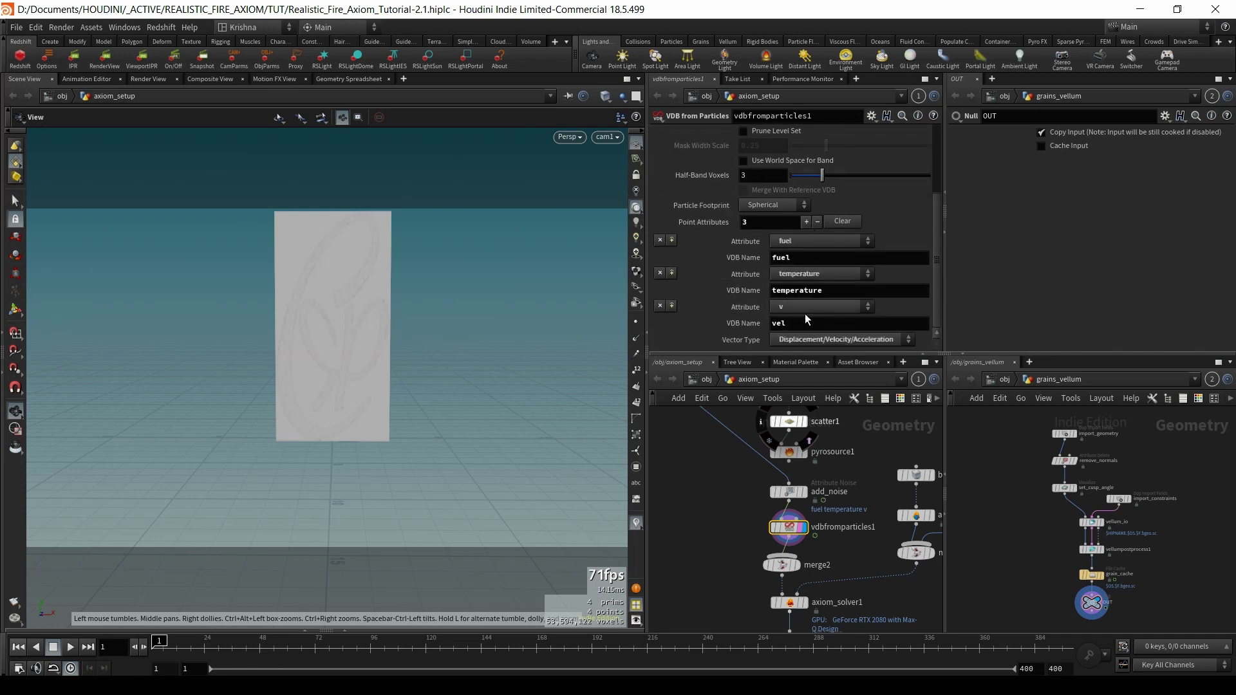
click(841, 221)
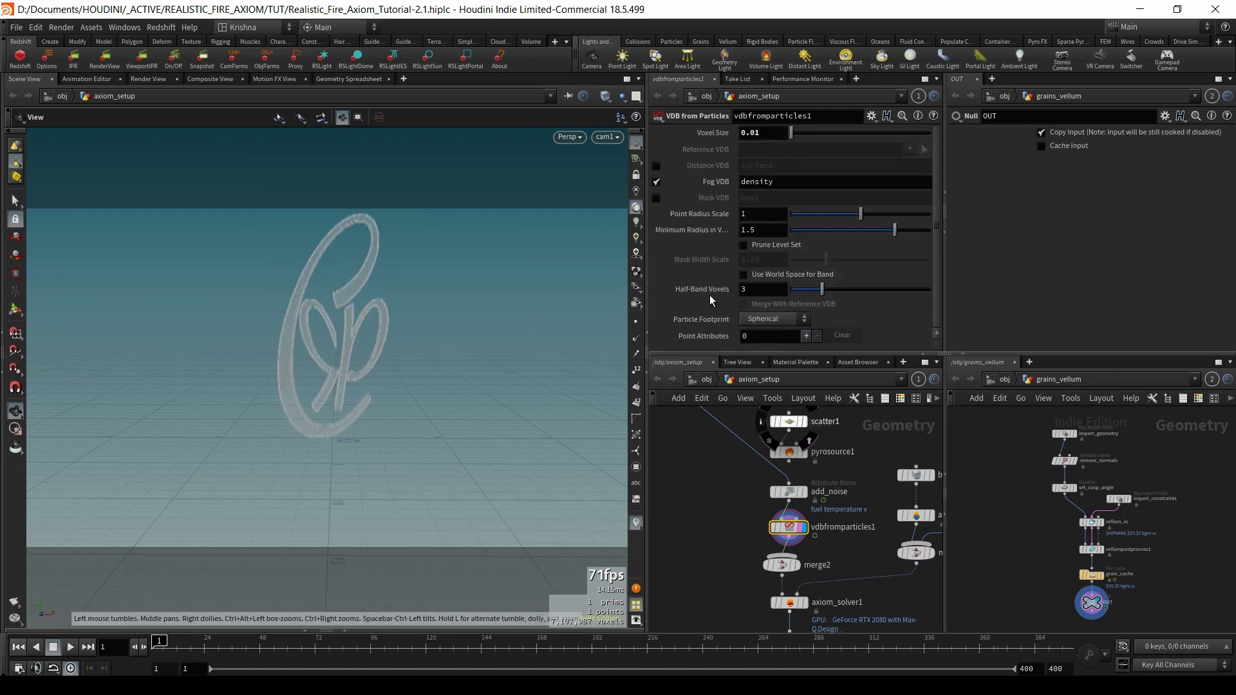
key(ctrl+z)
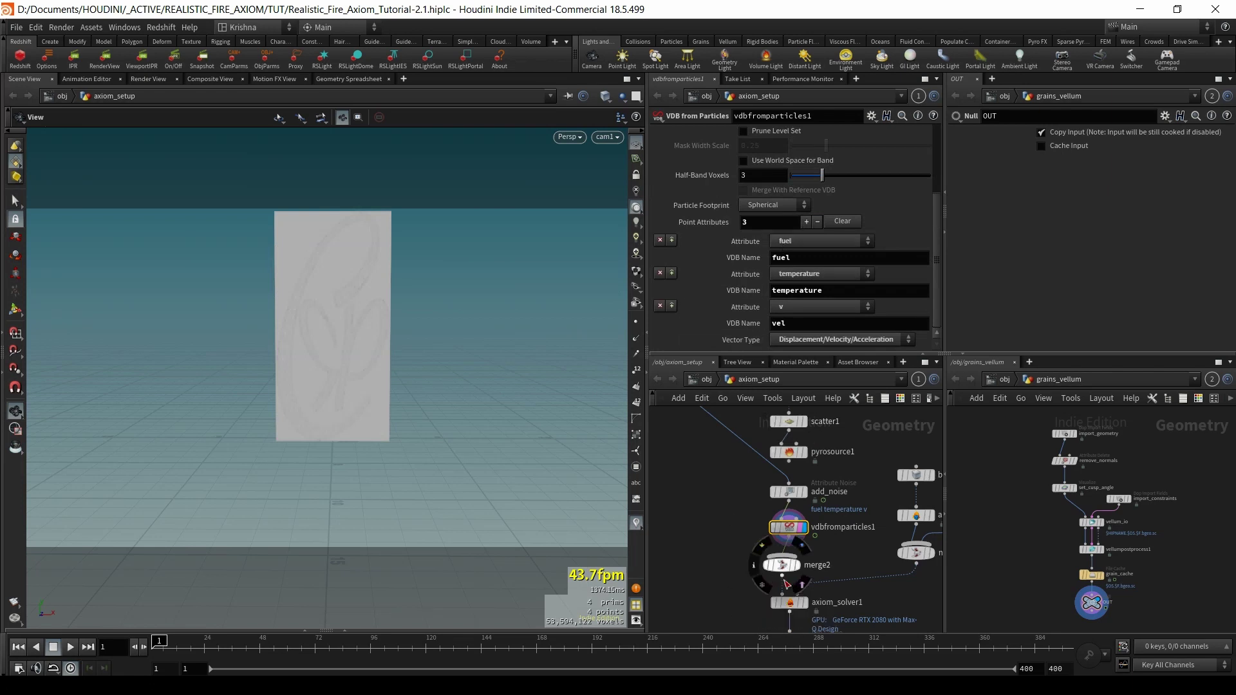
- Delete the old source chain from box1 down to pyrosource1 in the axiom_setup network
drag(789, 530, 753, 529)
scroll(797, 548, down, 3)
middle_drag(855, 469, 848, 536)
drag(841, 546, 796, 437)
key(Delete)
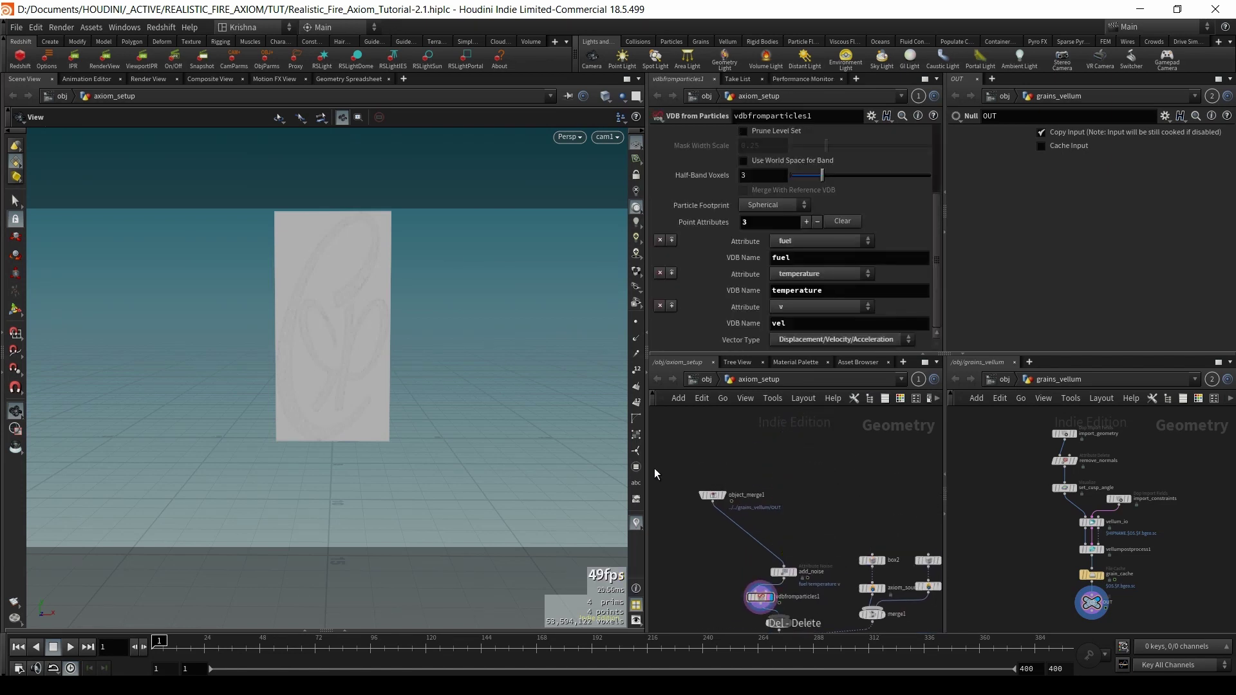
- Narrow the viewport and resize the surrounding panes to give the axiom_setup network more room
drag(645, 469, 465, 473)
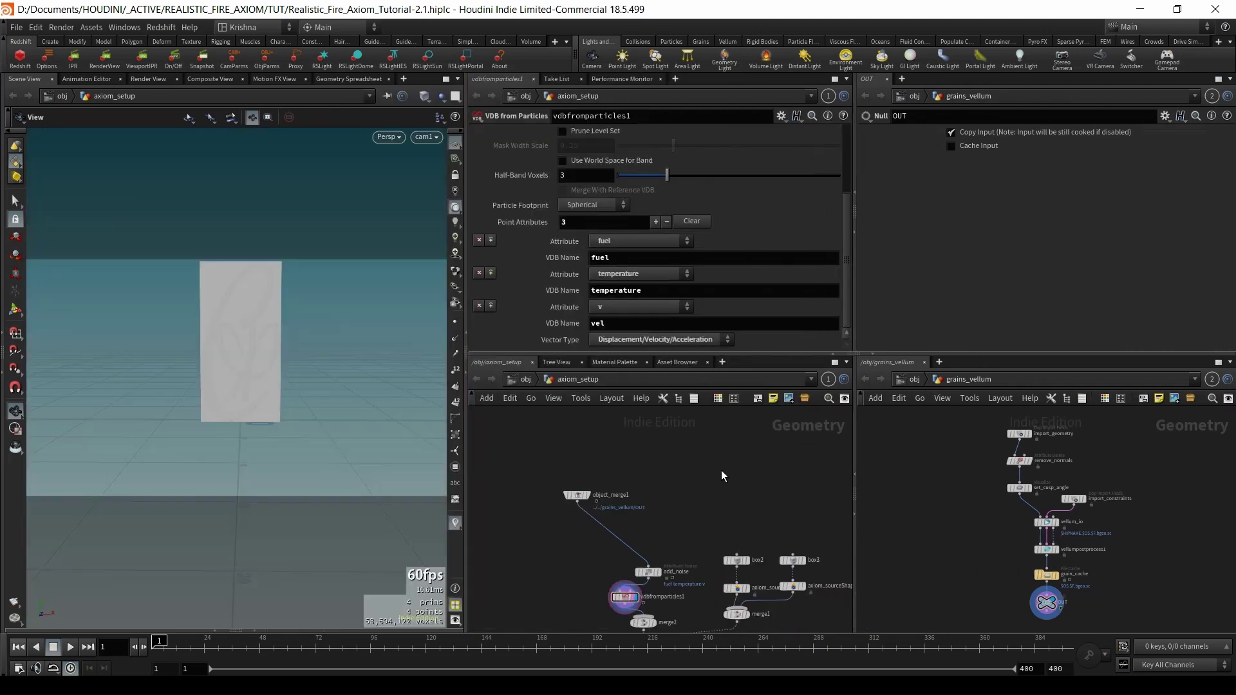
drag(854, 474, 881, 474)
drag(854, 293, 883, 293)
drag(746, 358, 746, 315)
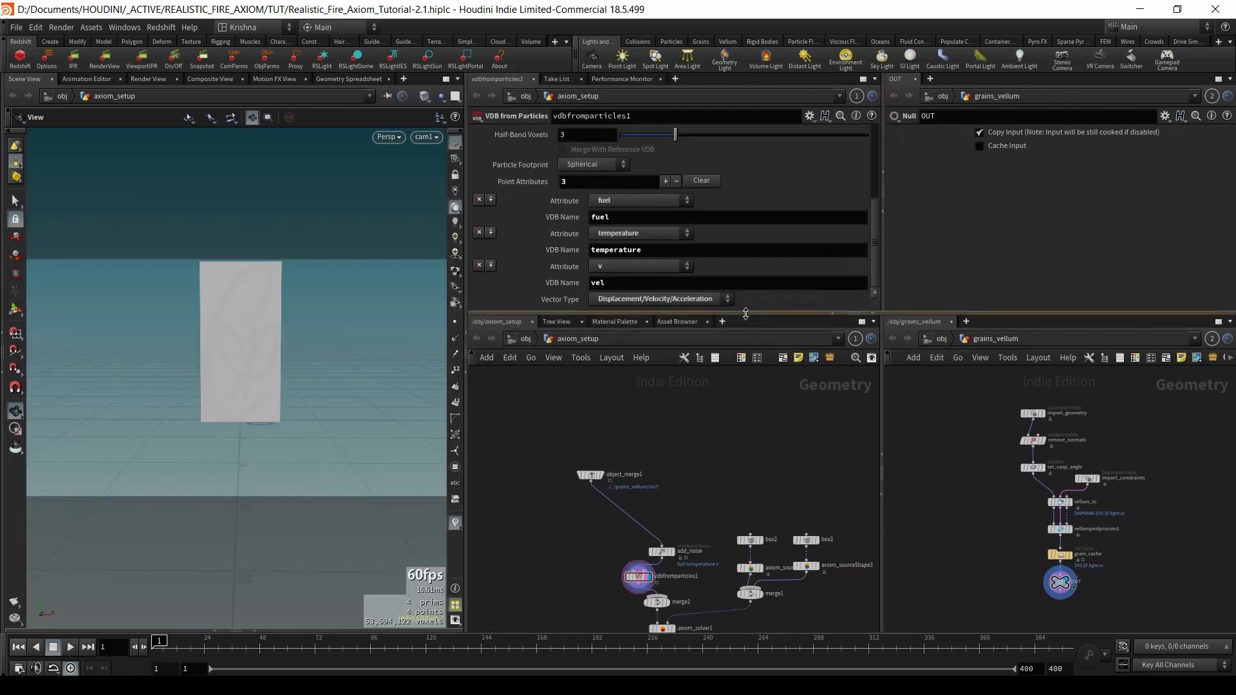
- Arrange object_merge1, add_noise and vdbfromparticles1 in a straight vertical column
scroll(726, 506, up, 3)
middle_drag(727, 460, 729, 405)
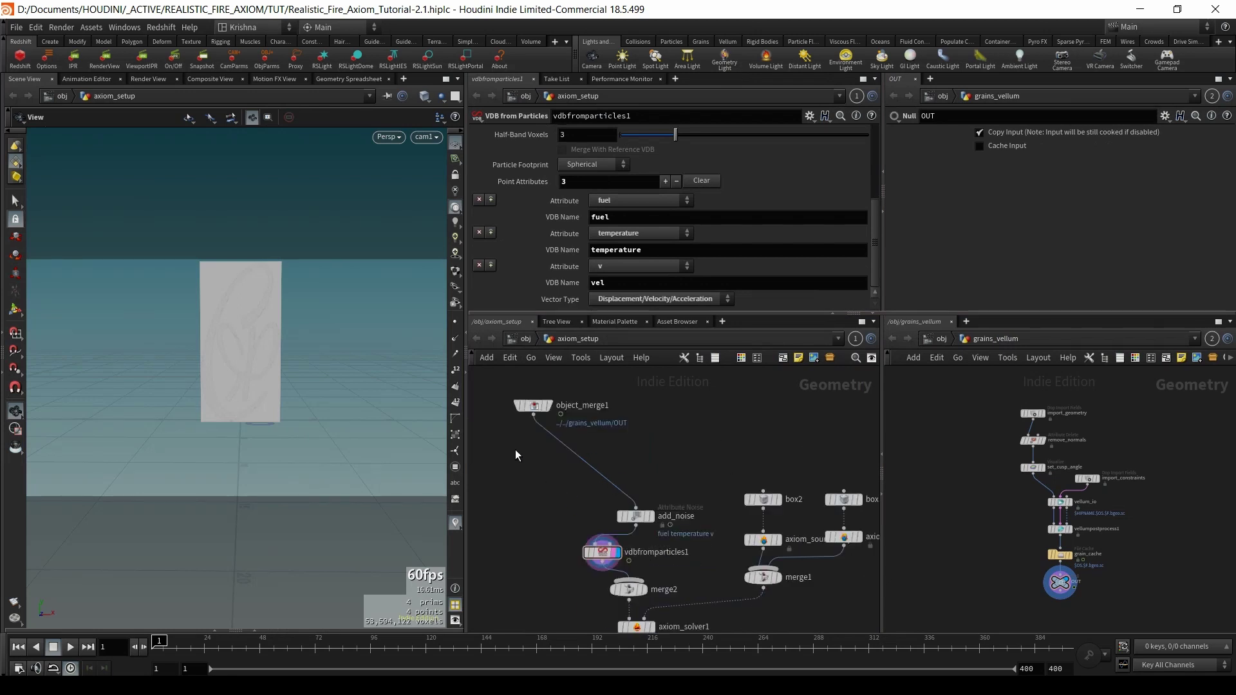
drag(501, 398, 639, 566)
mouse_move(533, 412)
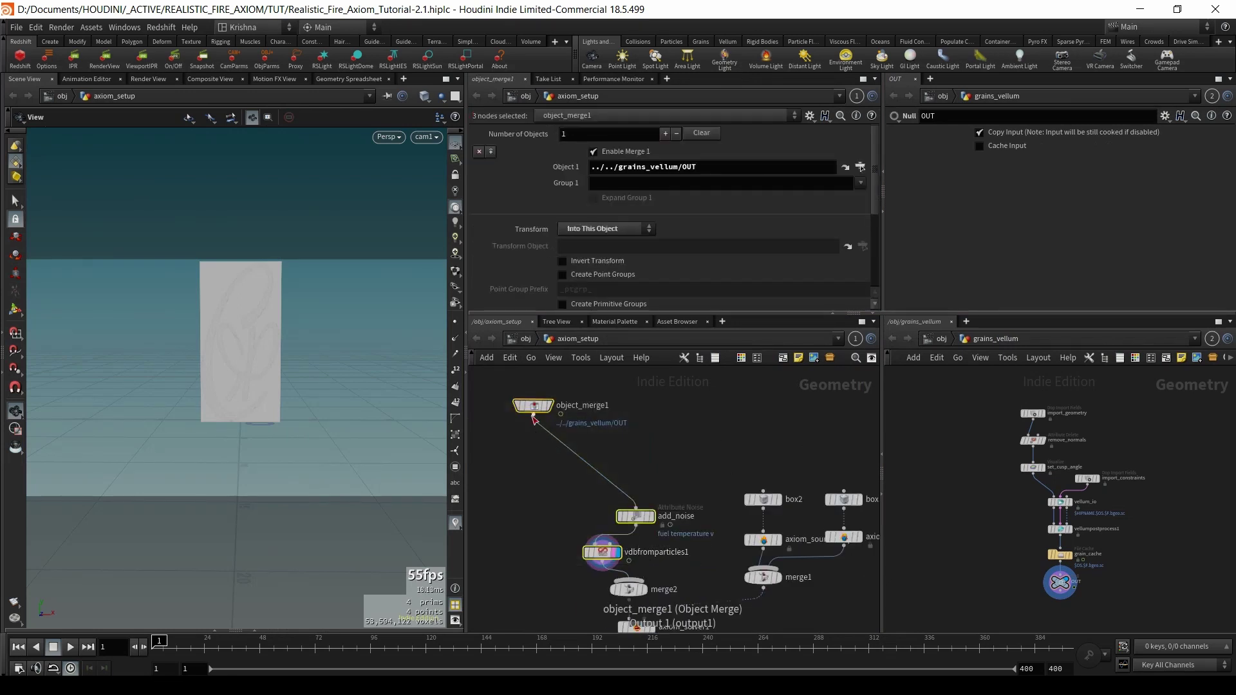
key(l)
drag(533, 406, 530, 453)
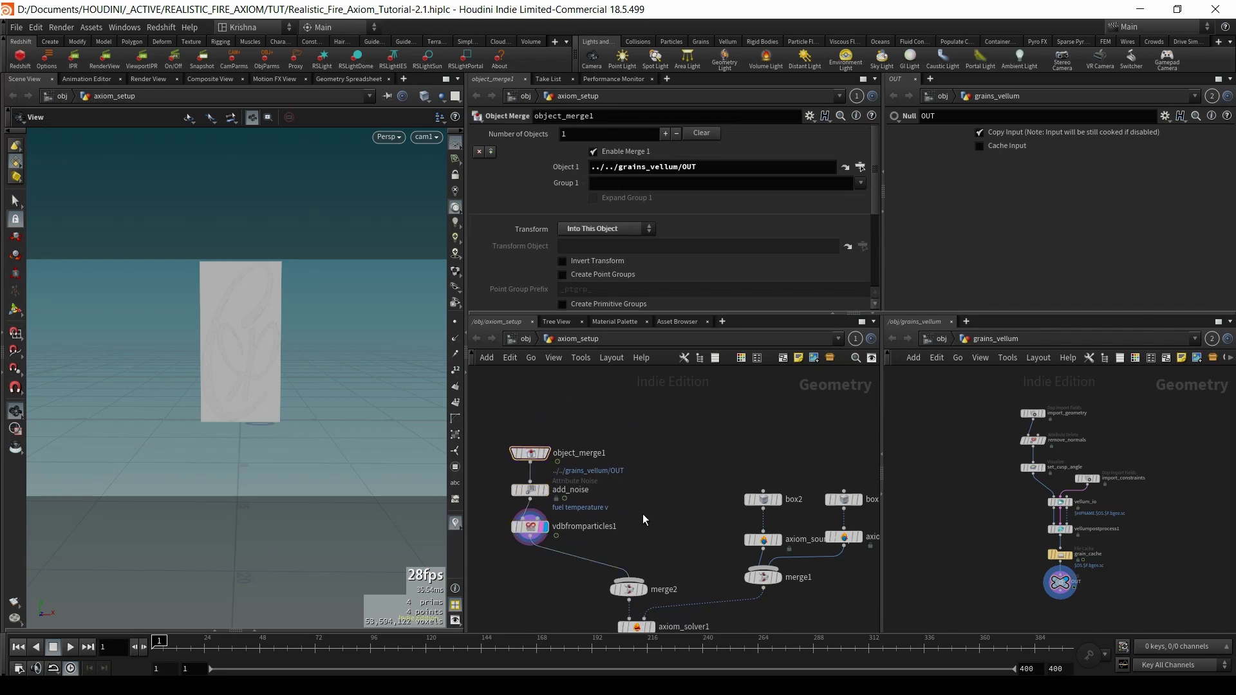
- Replace vdbfromparticles1 with an Axiom Point Rasterize node inserted between add_noise and merge2
scroll(676, 509, up, 2)
click(554, 525)
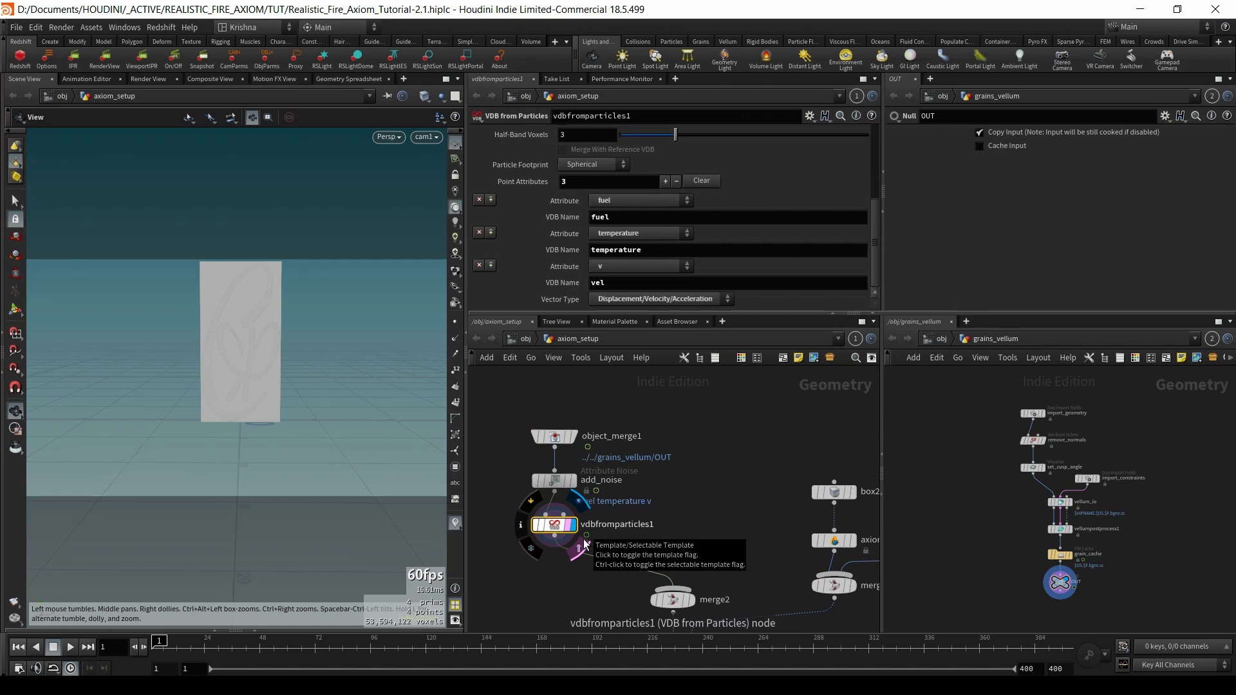
key(Delete)
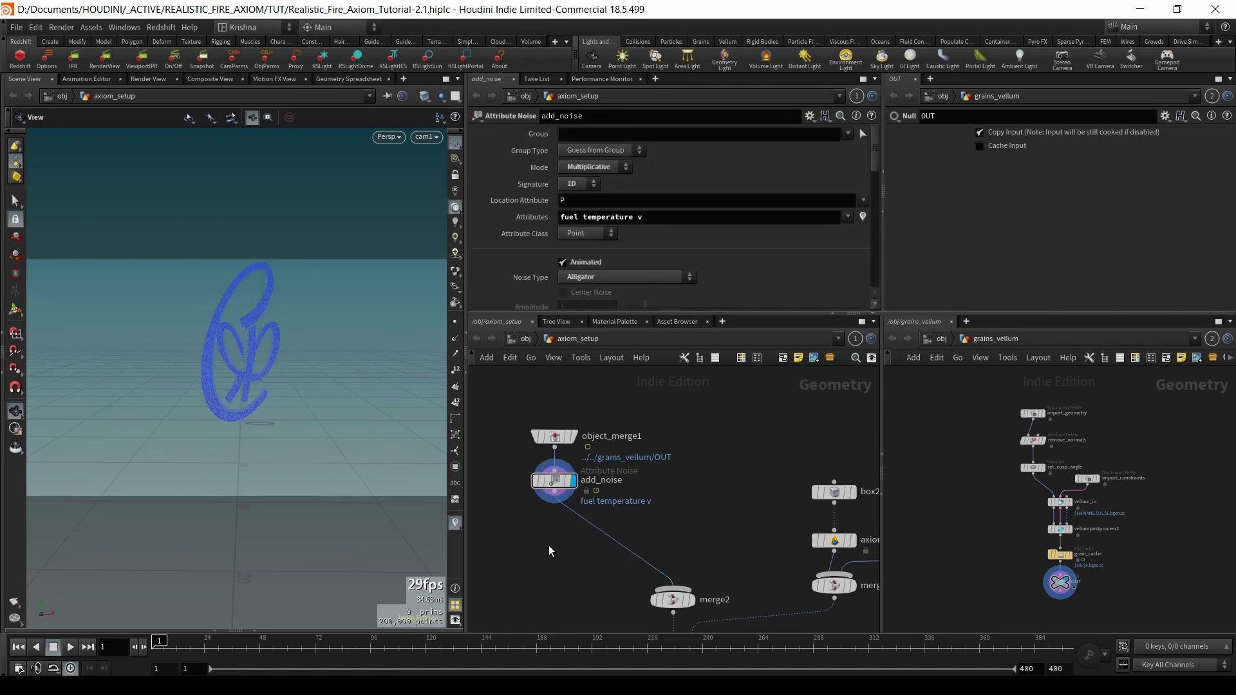
key(Tab)
text(axiom r)
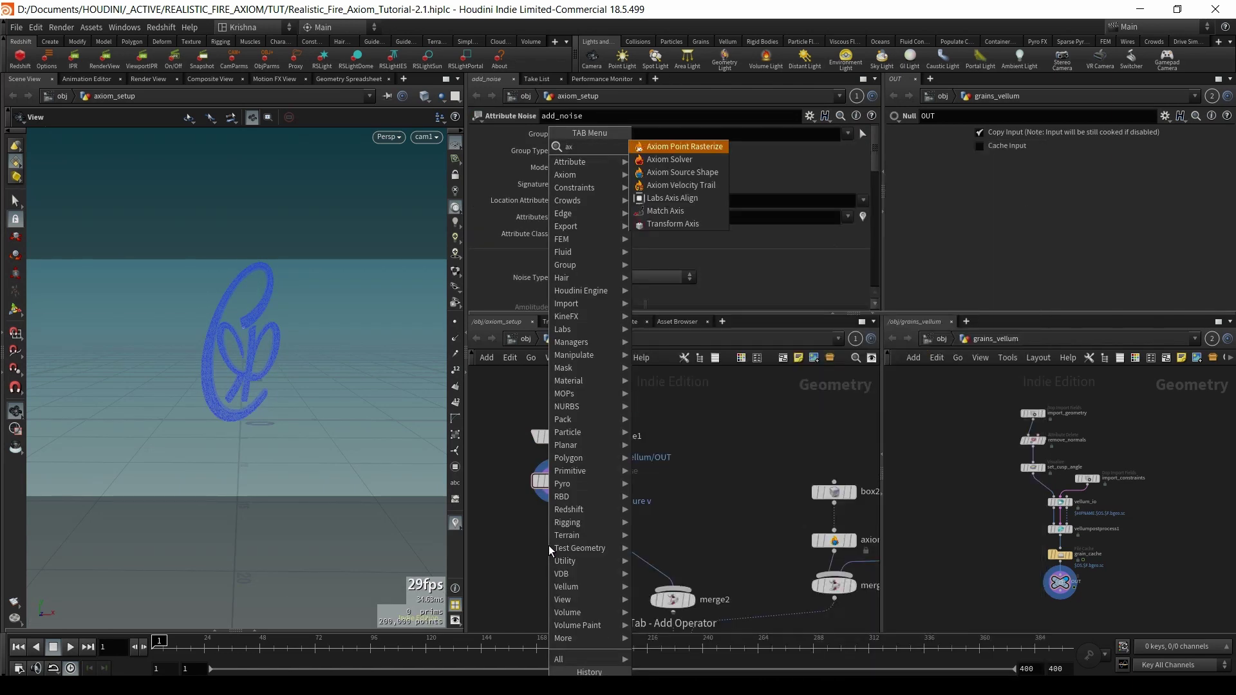
key(Return)
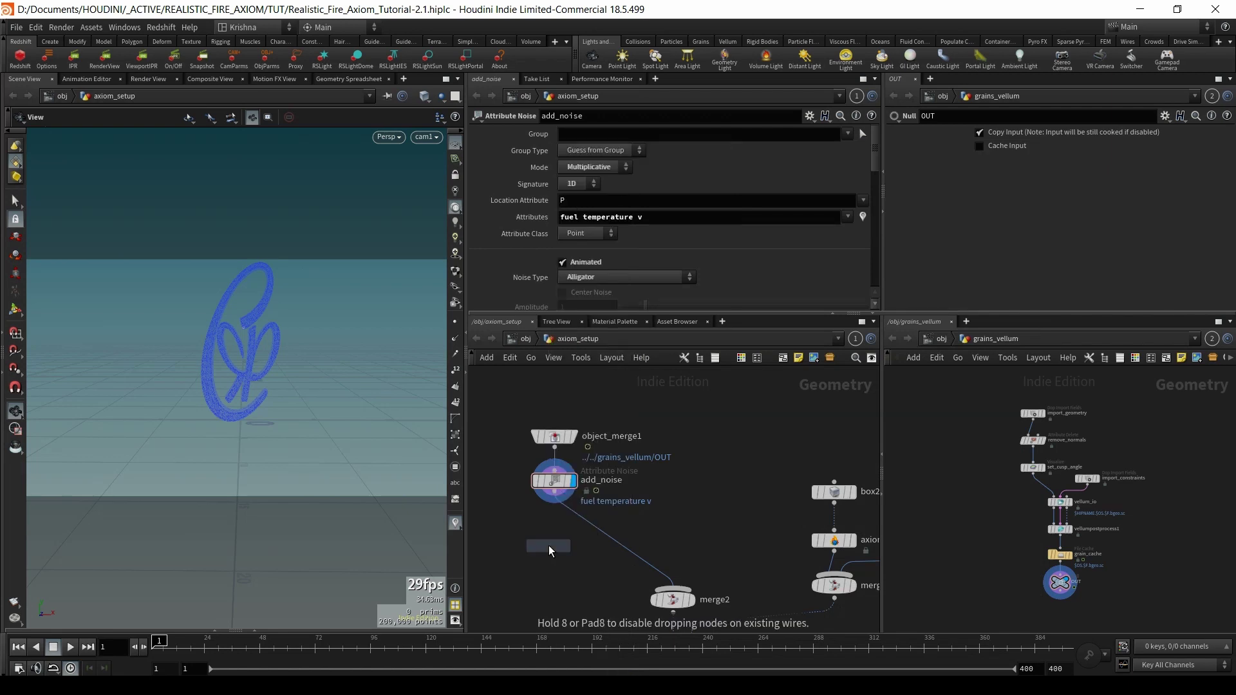
click(590, 528)
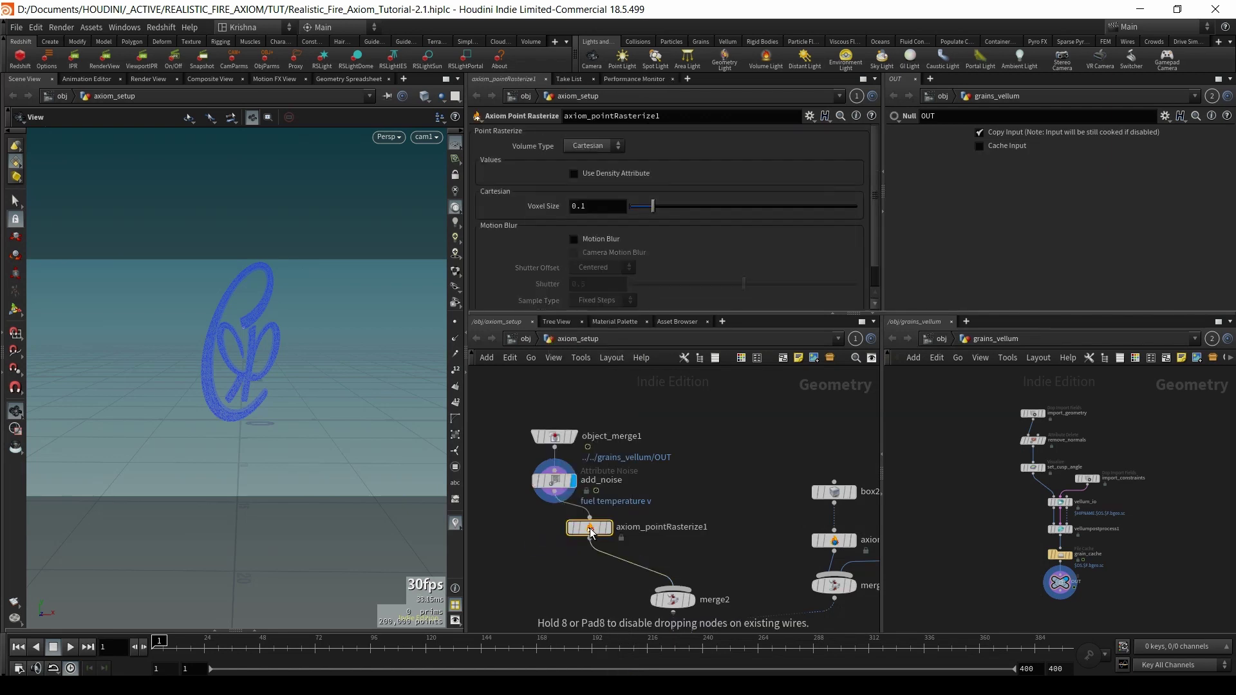
- Display axiom_pointRasterize1, enable Use Density Attribute and check its node info
click(572, 532)
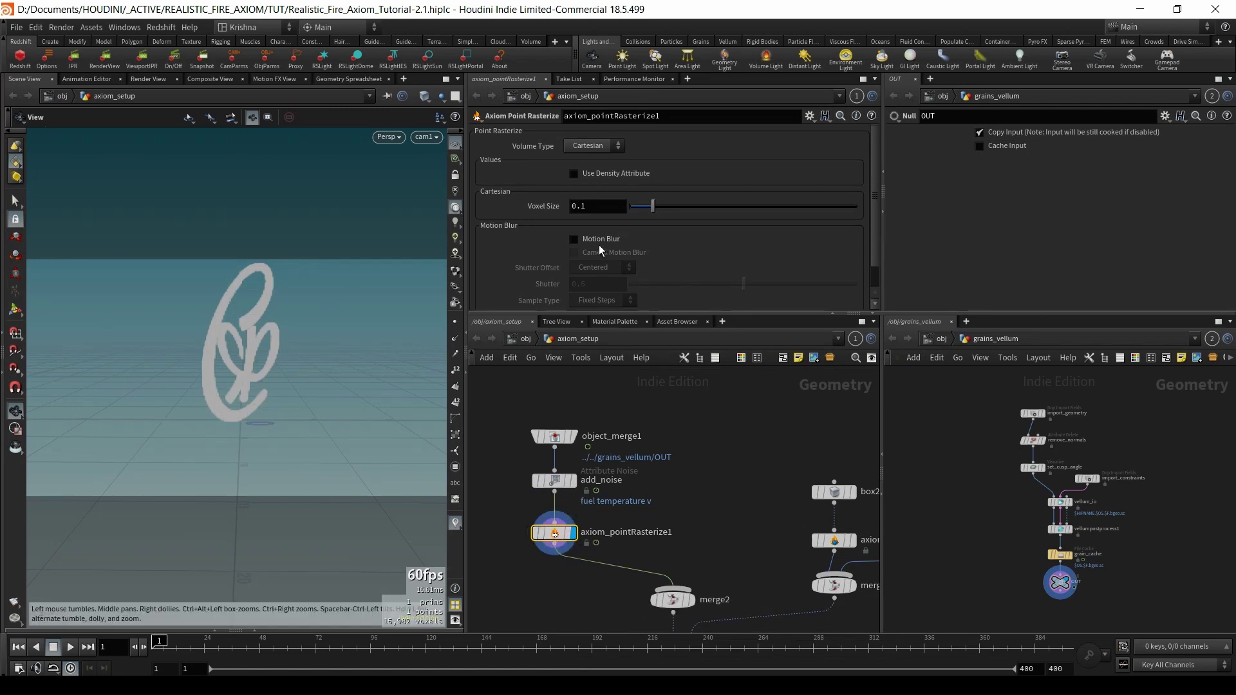
click(575, 175)
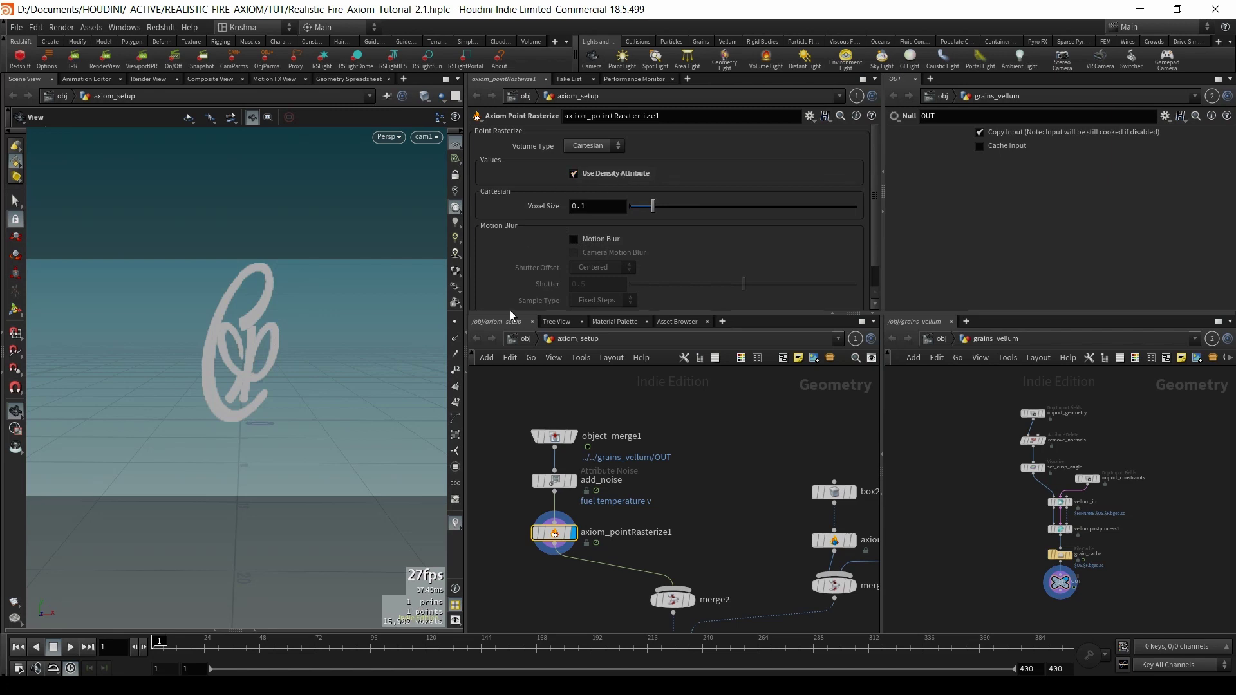
click(522, 536)
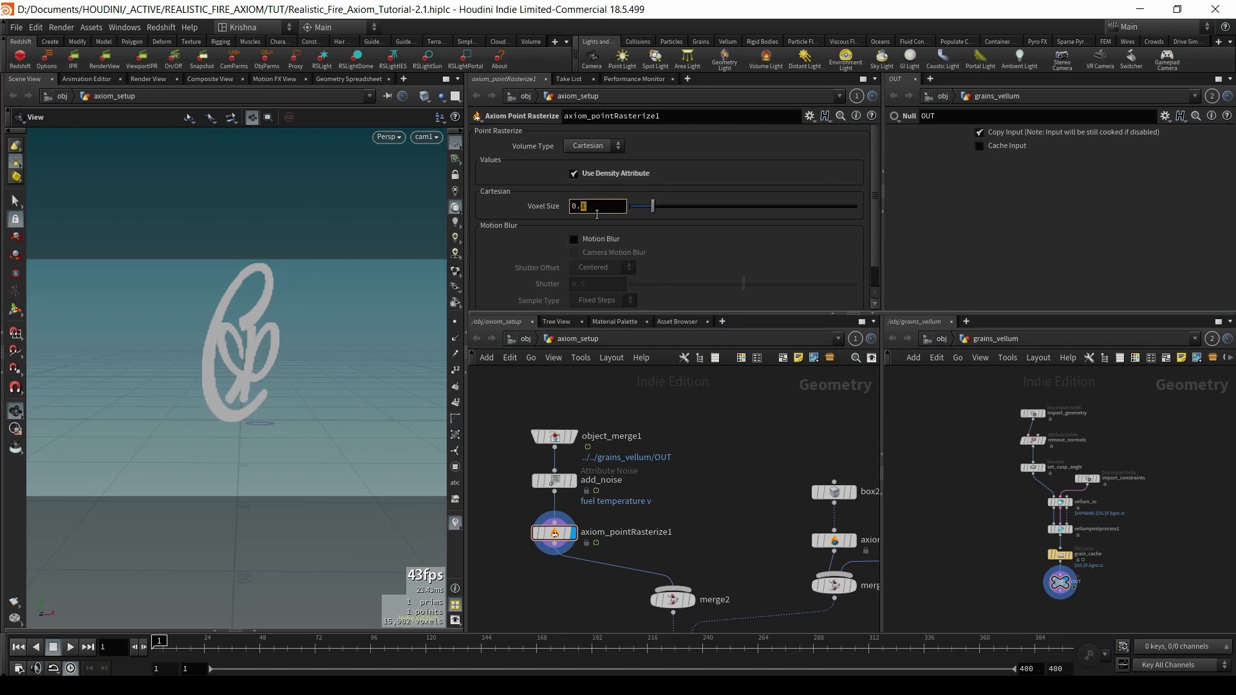
- Set the voxel size of axiom_pointRasterize1 to 0.06 and display merge2
key(Return)
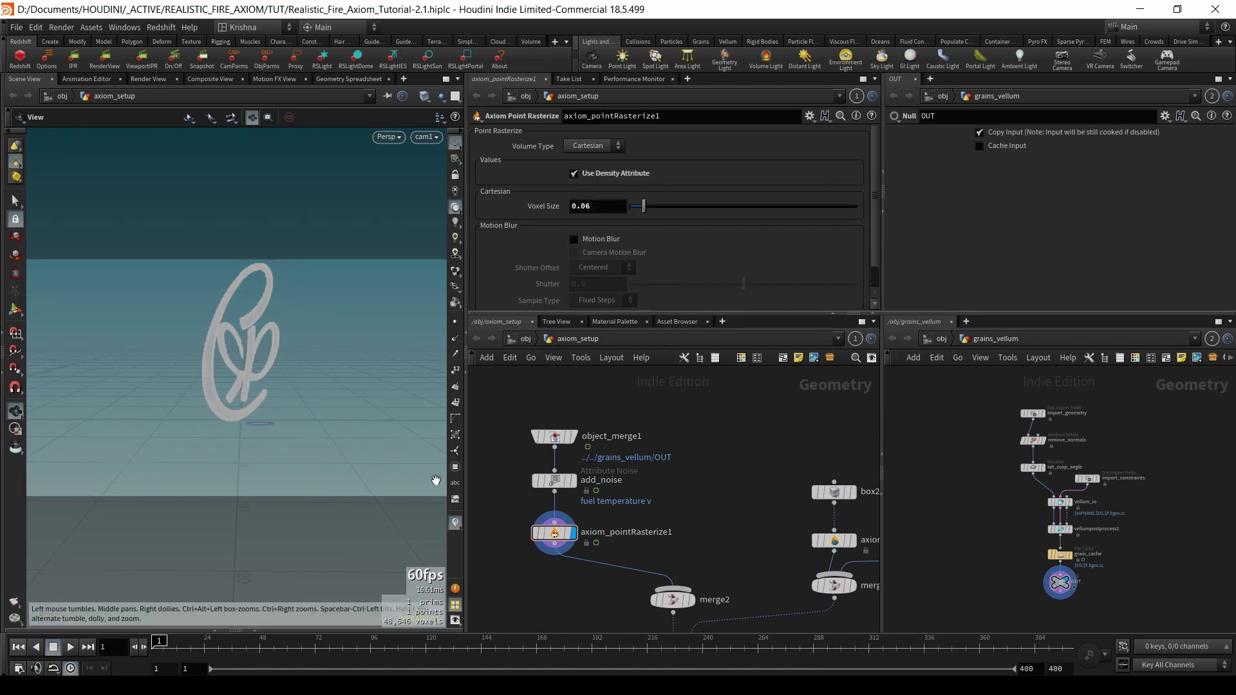
click(677, 603)
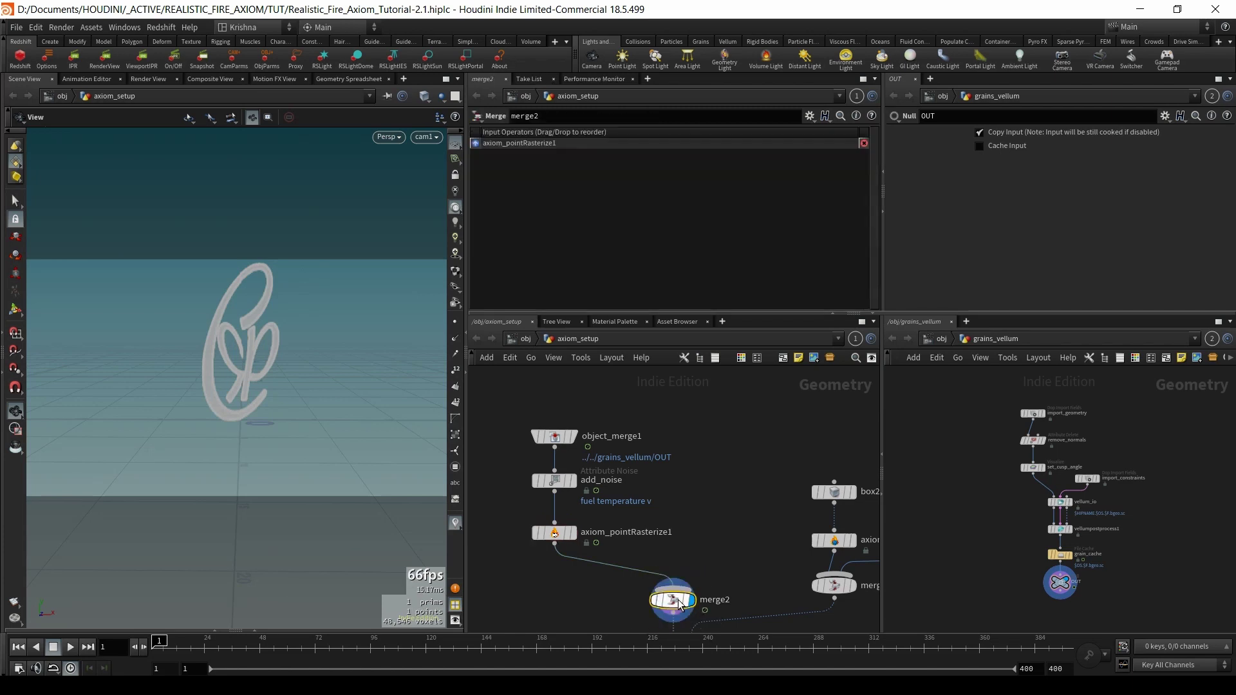
click(523, 481)
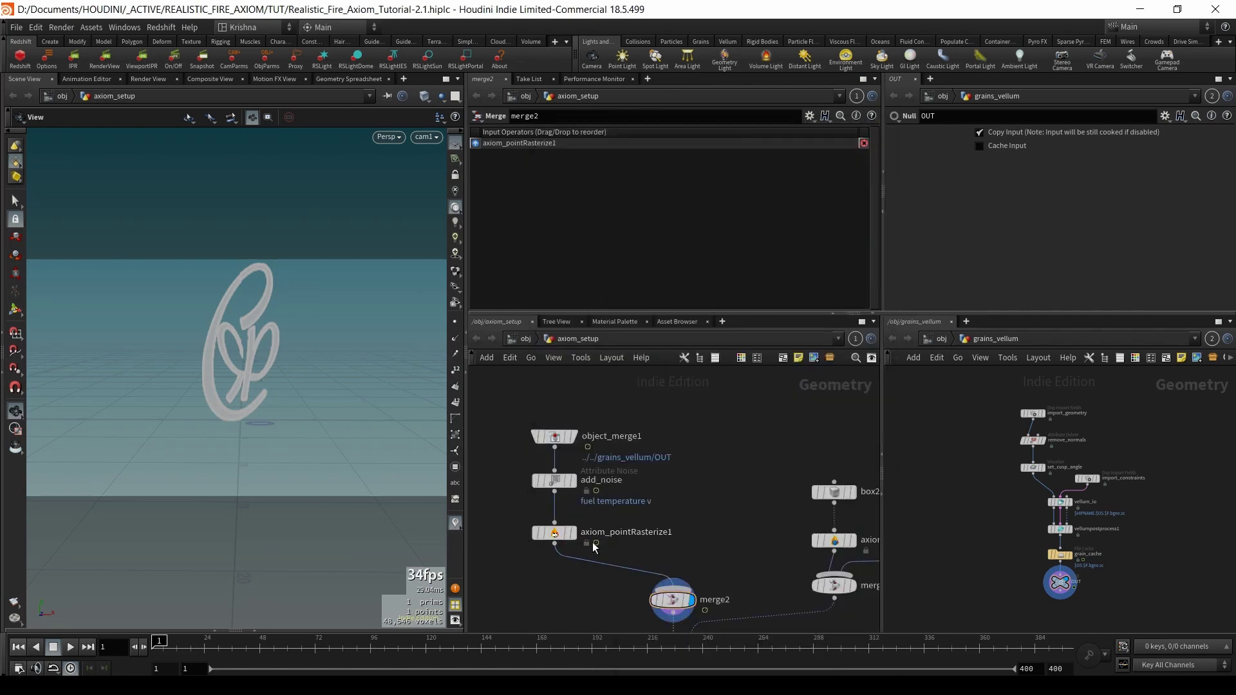
- Duplicate axiom_pointRasterize1 beside the original, fed by add_noise, and disable Use Density Attribute on the copy
click(557, 536)
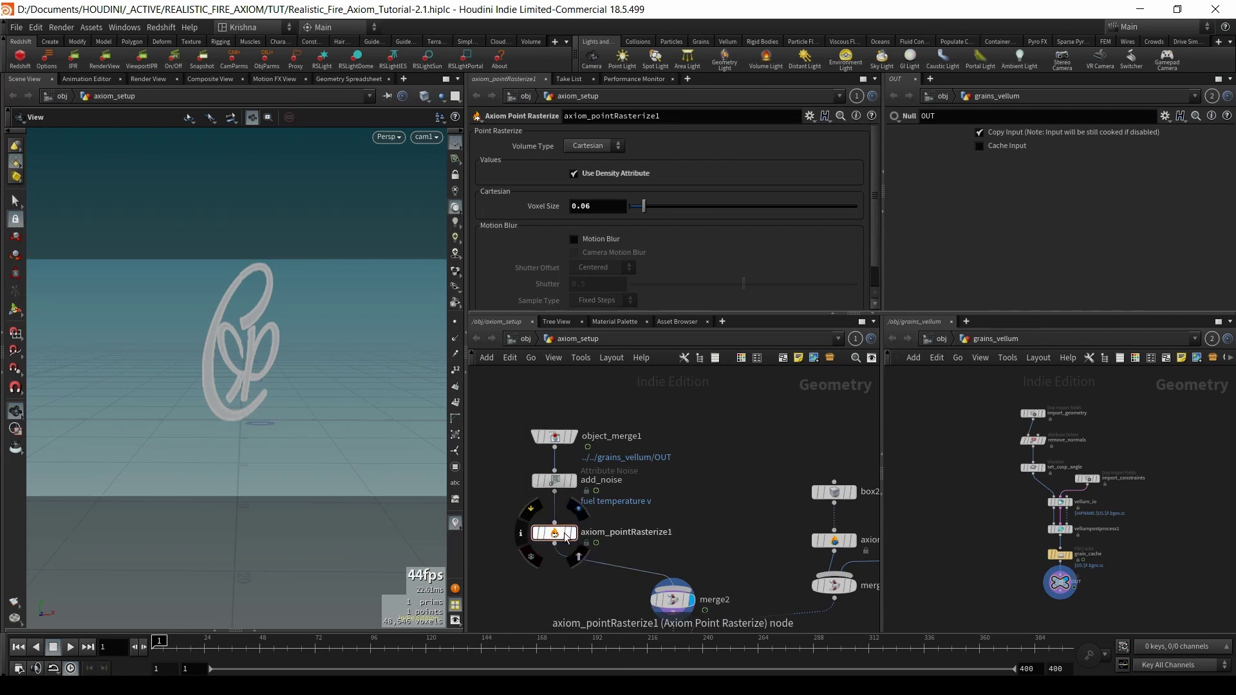
alt+drag(561, 534, 673, 540)
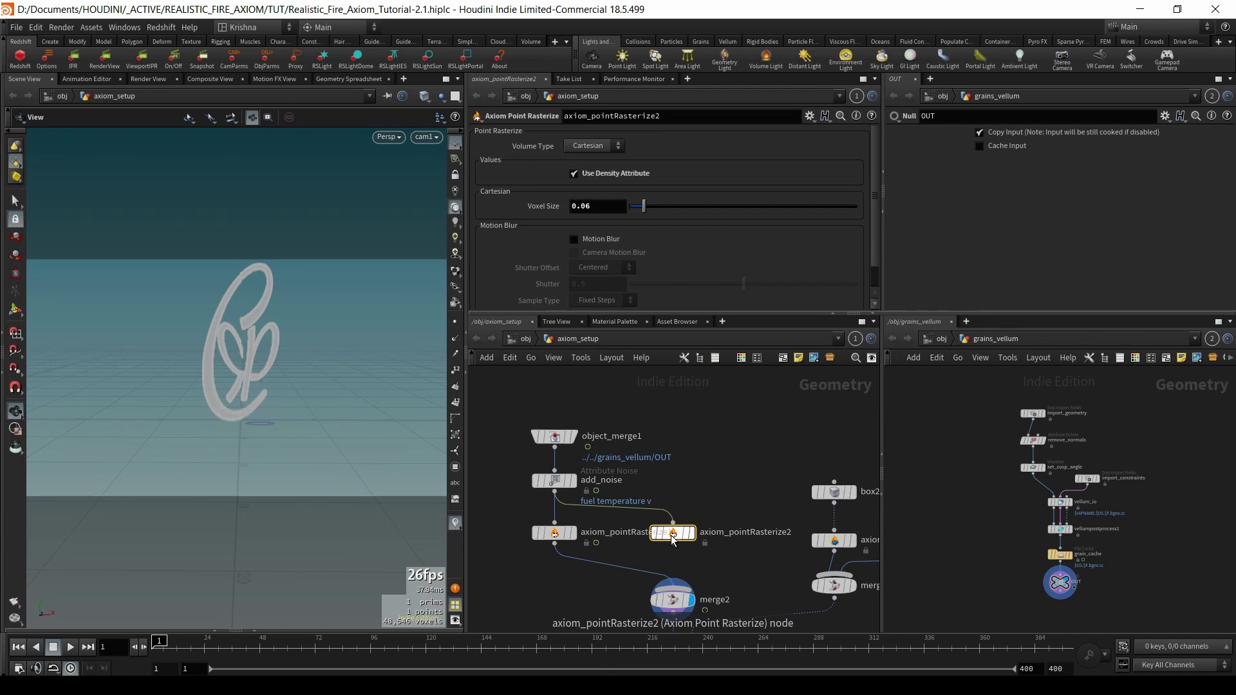
click(575, 174)
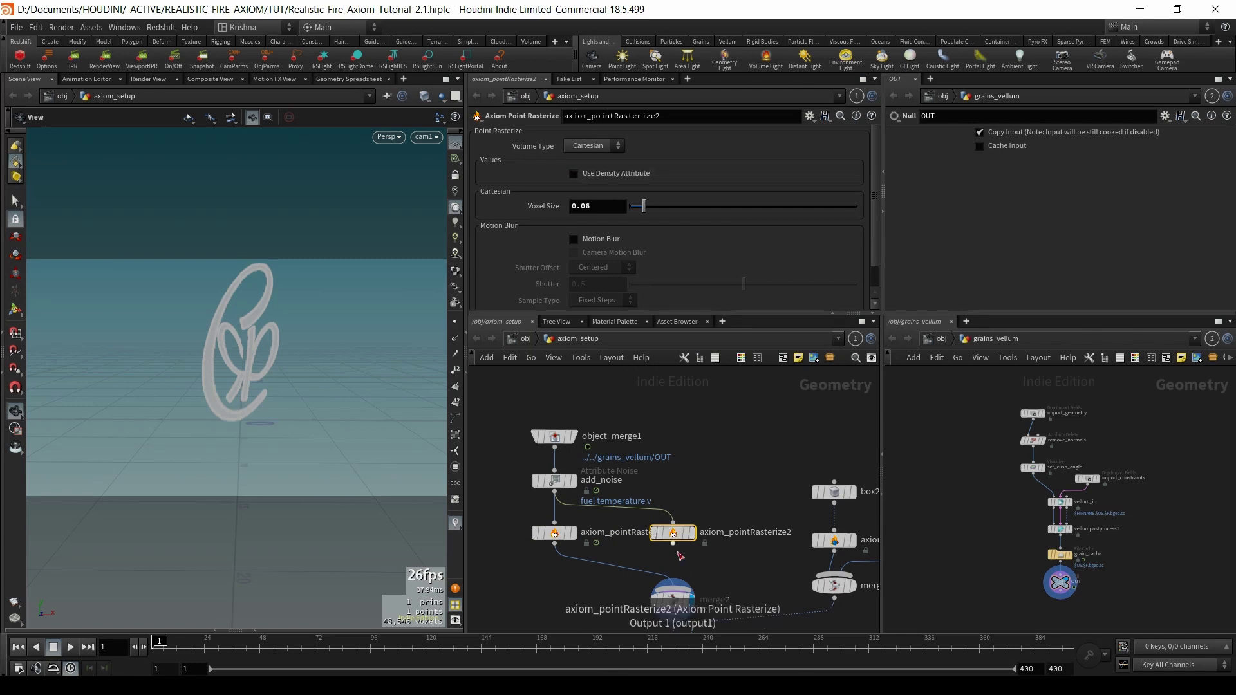
- Add a Name node below axiom_pointRasterize2 and display it
key(Tab)
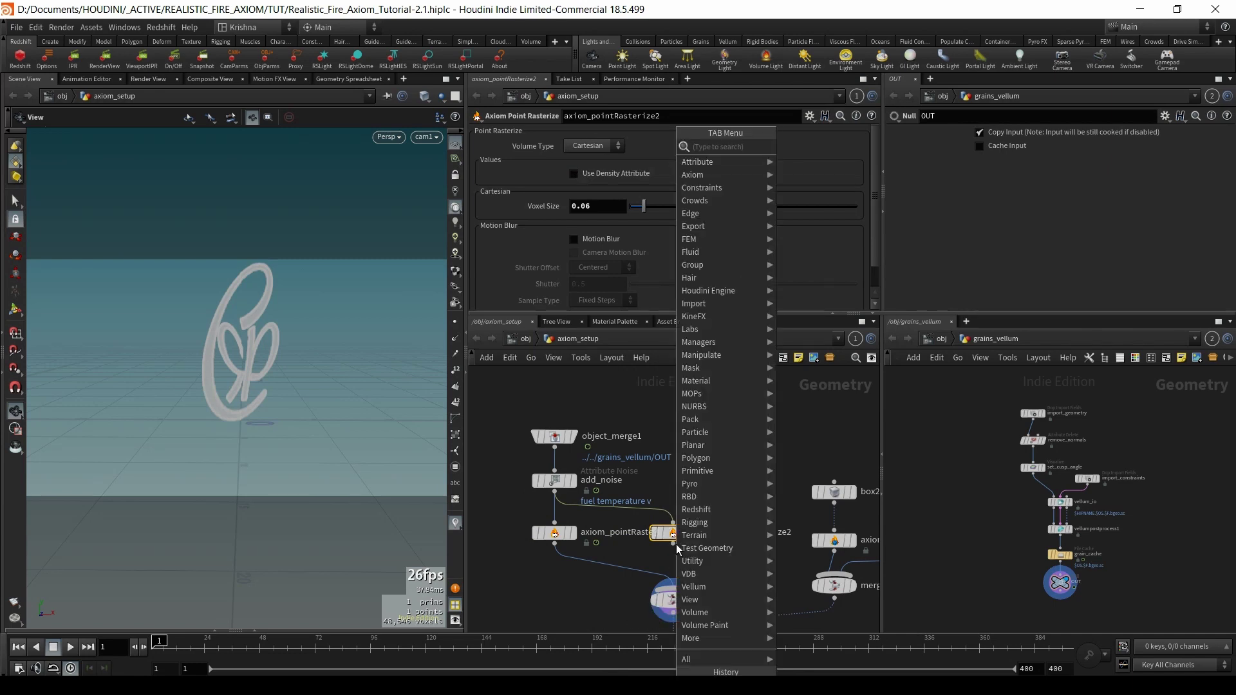
text(name)
key(Return)
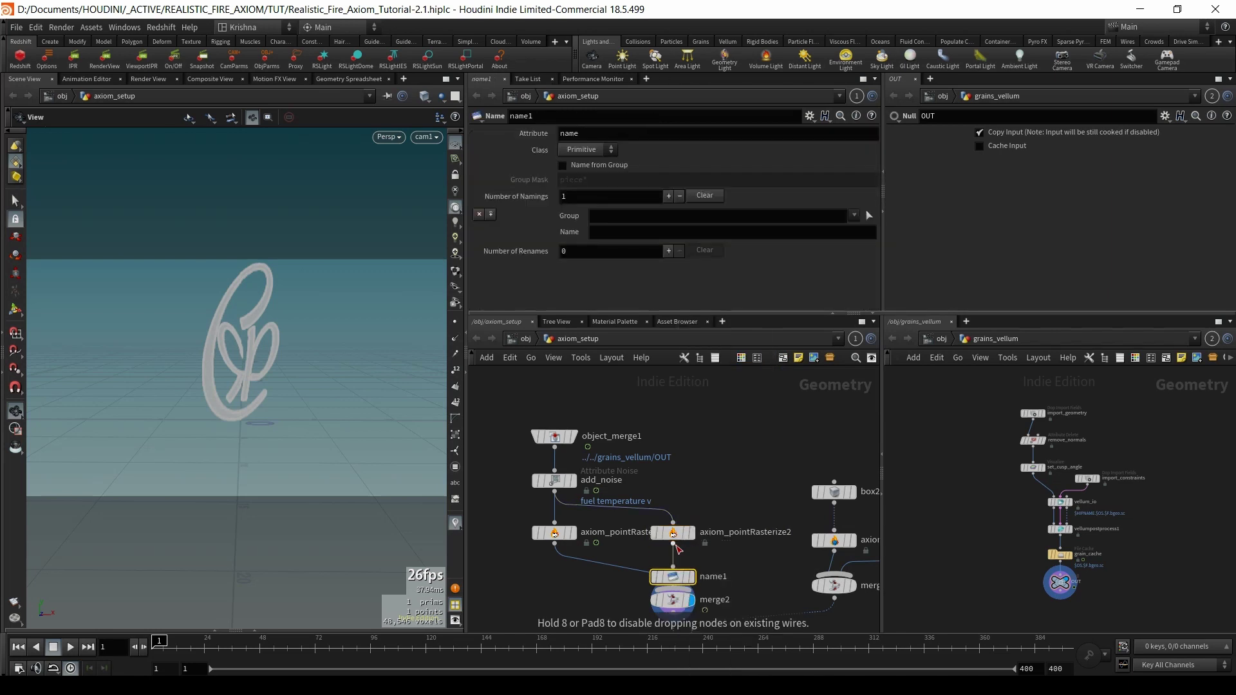
click(678, 548)
click(692, 577)
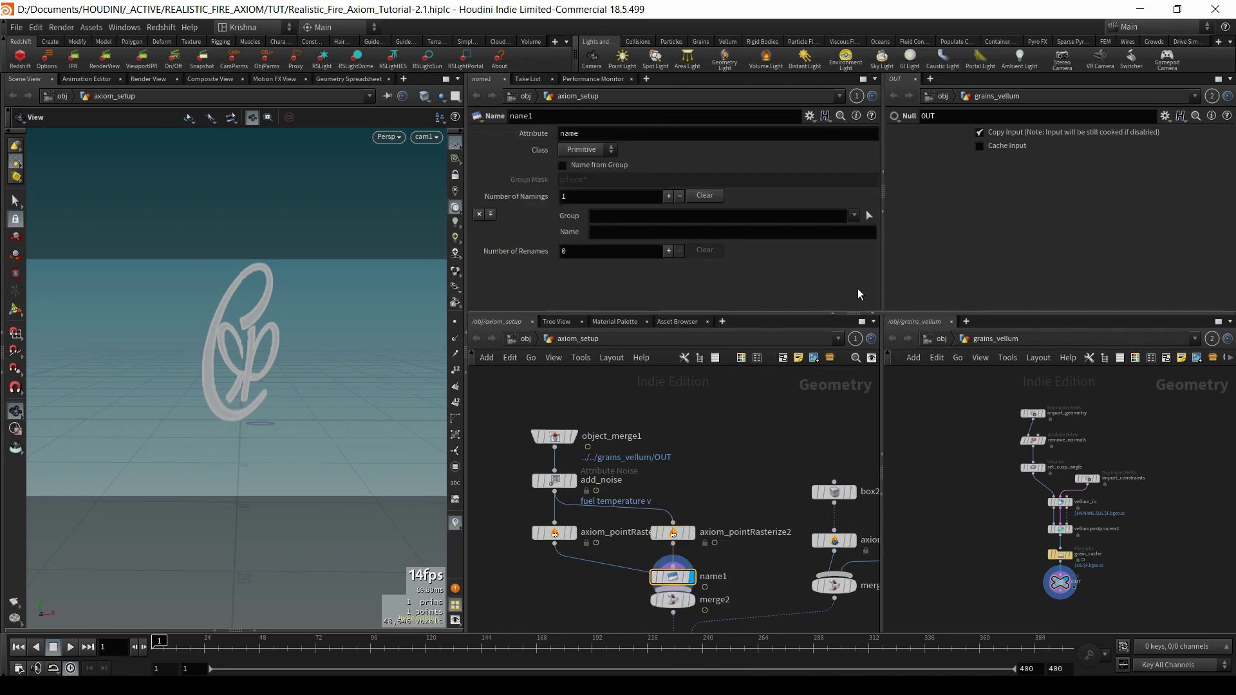
click(854, 216)
click(866, 235)
click(734, 233)
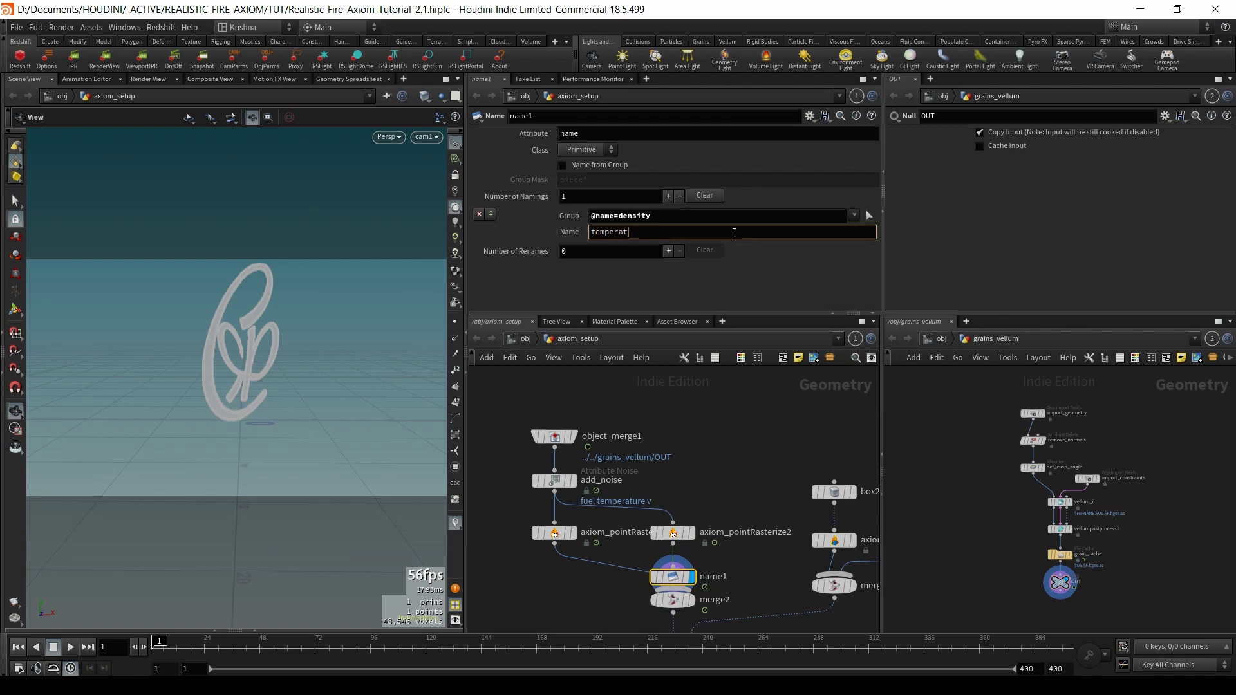
key(Return)
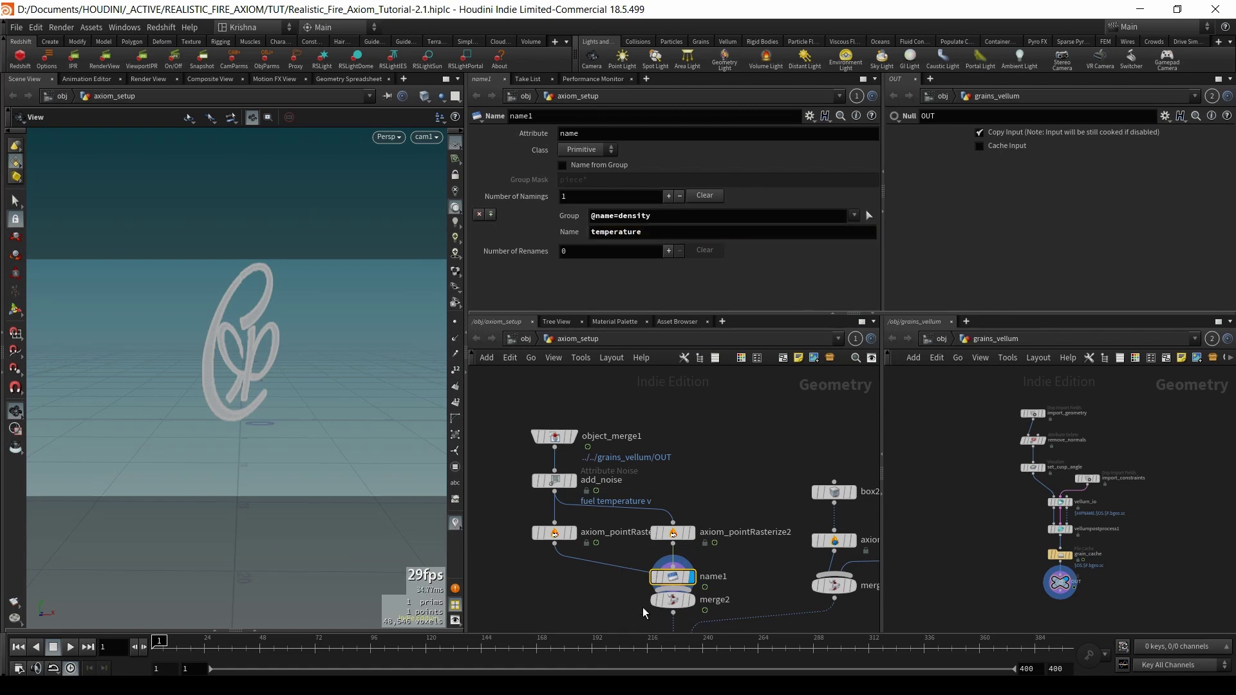
click(639, 577)
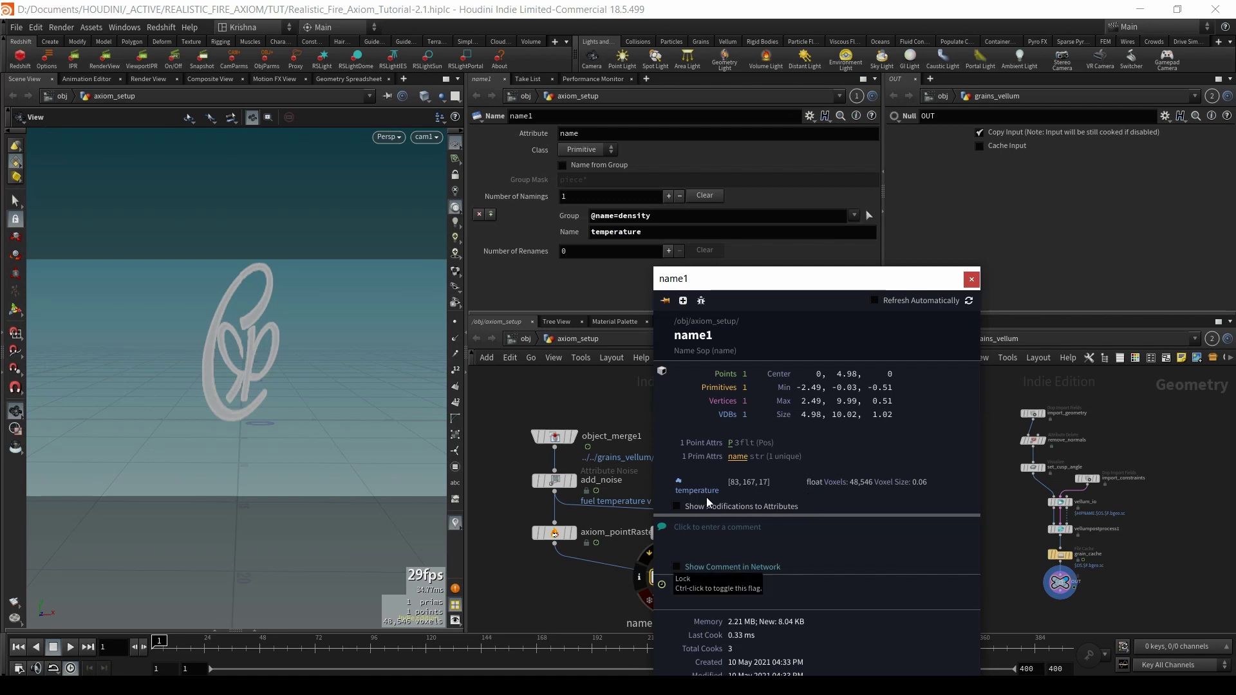
- Move the source nodes from object_merge1 down to name1 upward as a group to leave room above merge2
middle_drag(608, 599, 615, 529)
middle_drag(543, 395, 543, 438)
drag(500, 403, 684, 497)
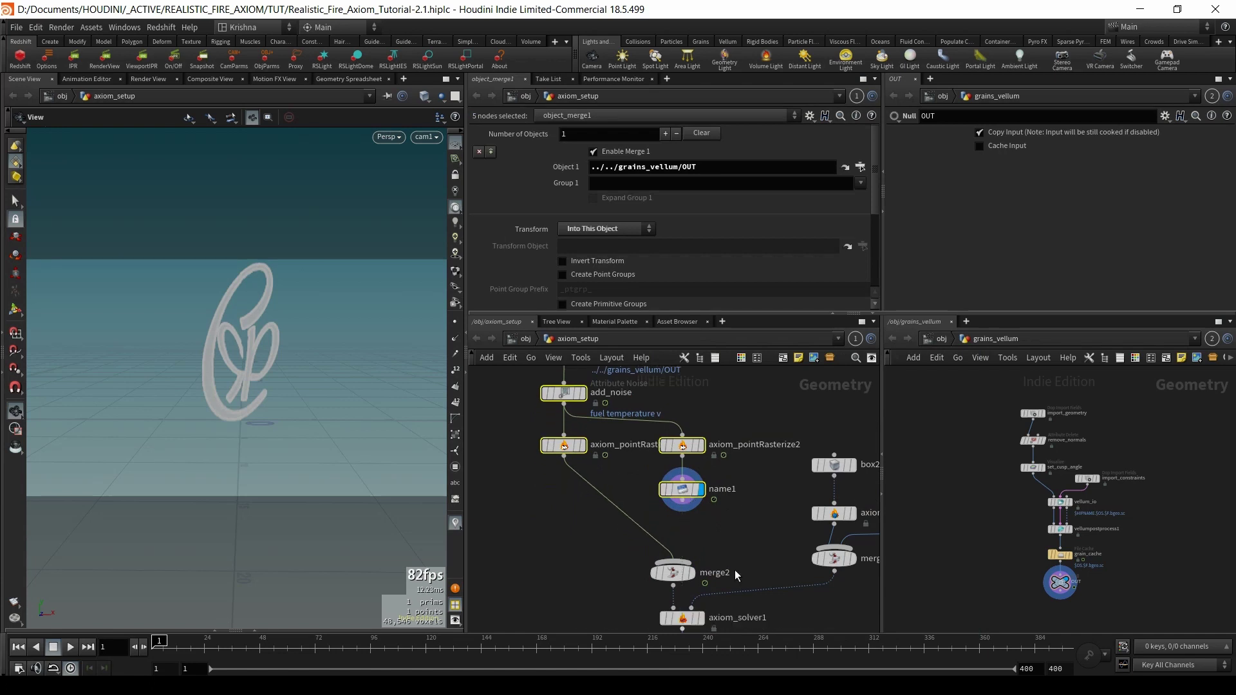
click(684, 497)
- Duplicate the axiom_pointRasterize2 and name1 pair beside the existing branches, keeping the connection to add_noise
middle_drag(674, 453, 633, 479)
shift+click(633, 480)
drag(632, 479, 701, 474)
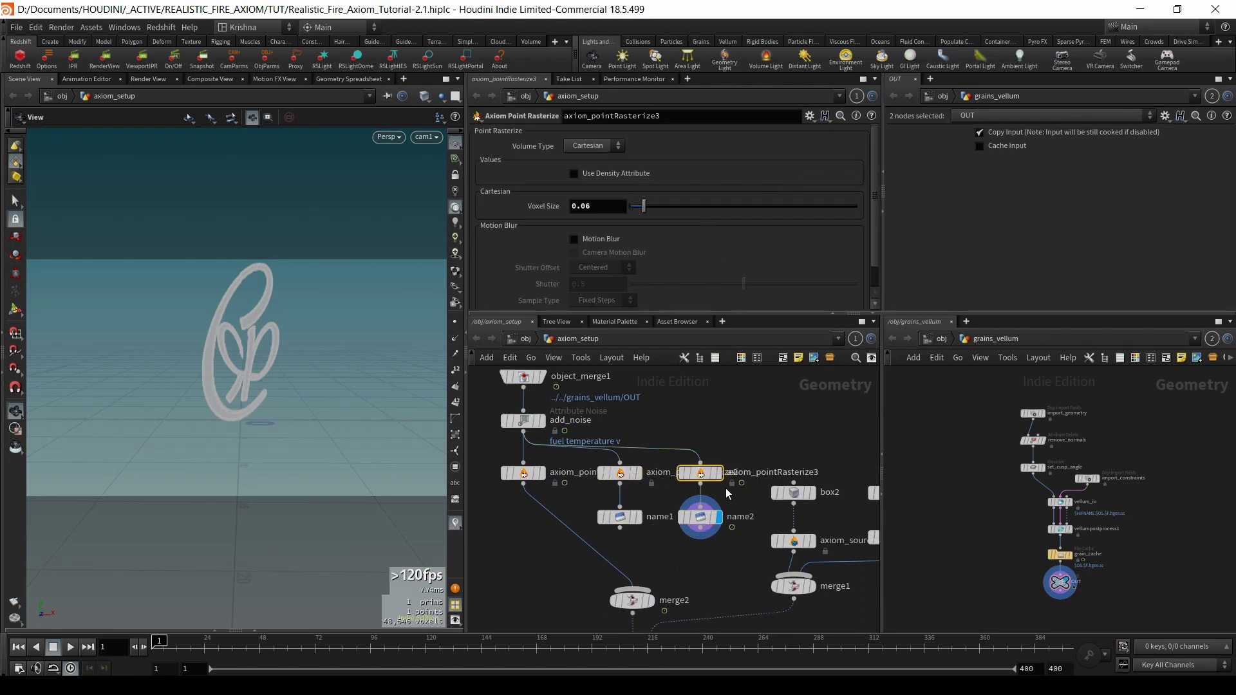
mouse_move(704, 475)
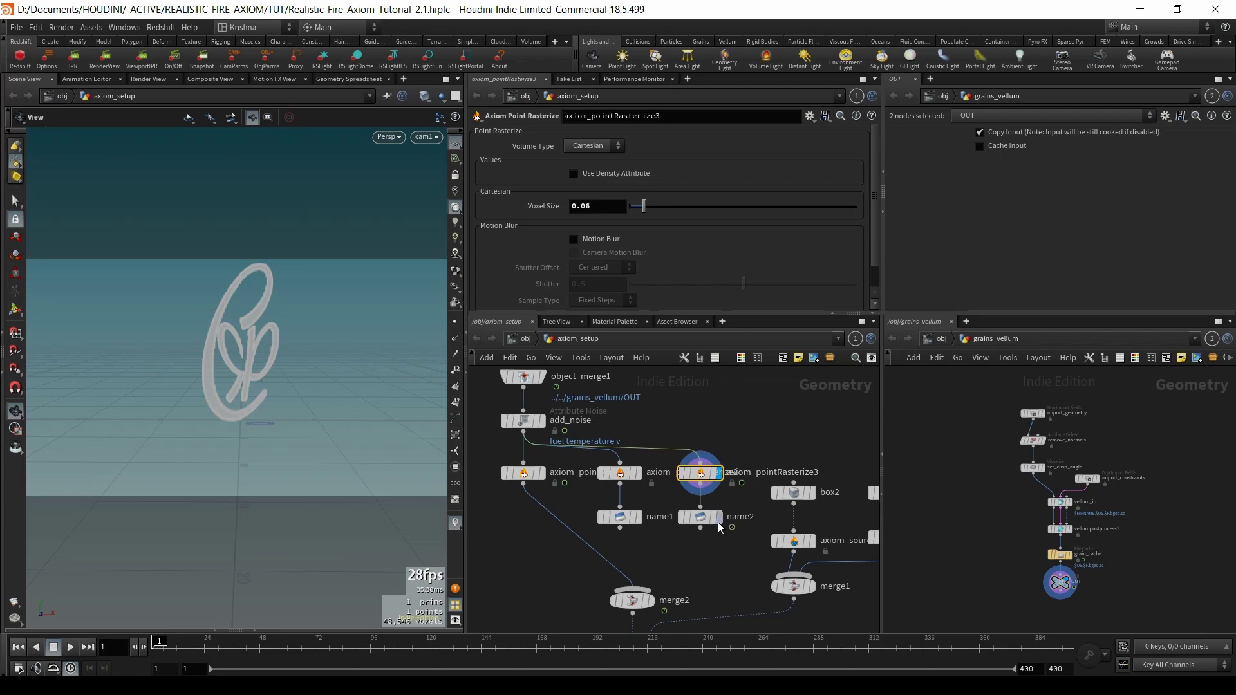
- Set the Name value of name2 to fuel and display the node
click(701, 516)
double_click(651, 233)
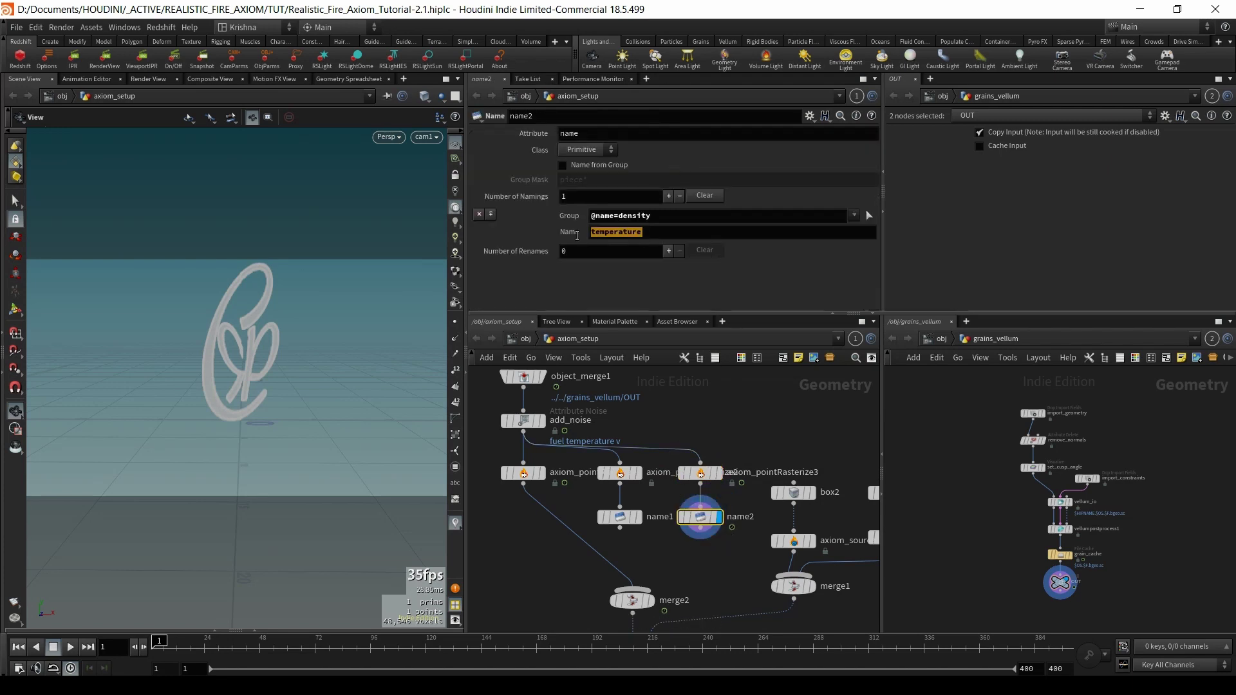
text(fuel)
key(Return)
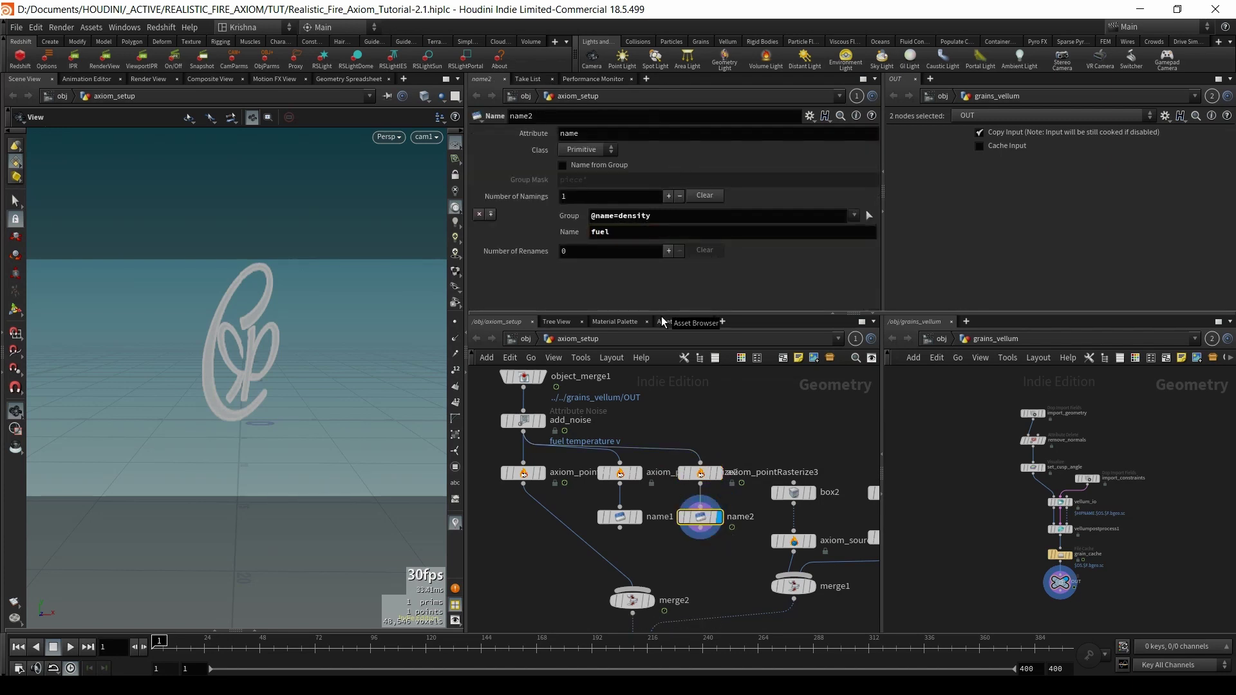
mouse_move(715, 536)
middle_drag(659, 557, 678, 557)
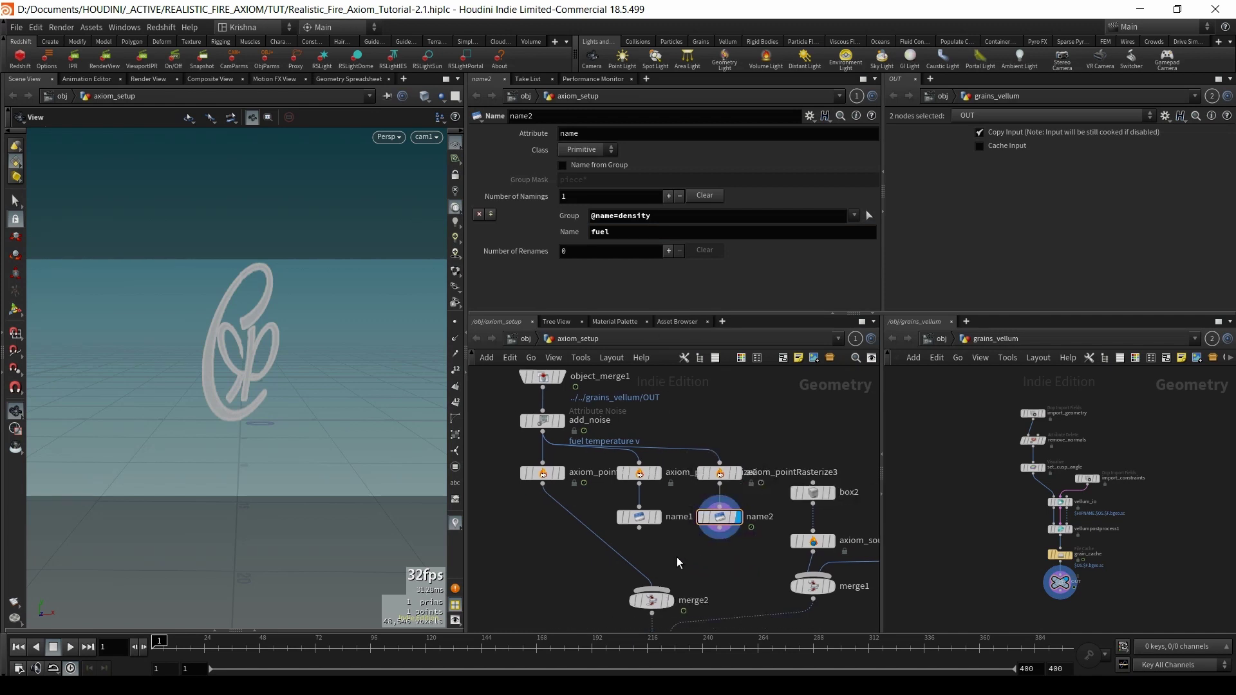
- Display object_merge1, visualize its burn attribute and scrub the timeline to review it
mouse_move(564, 430)
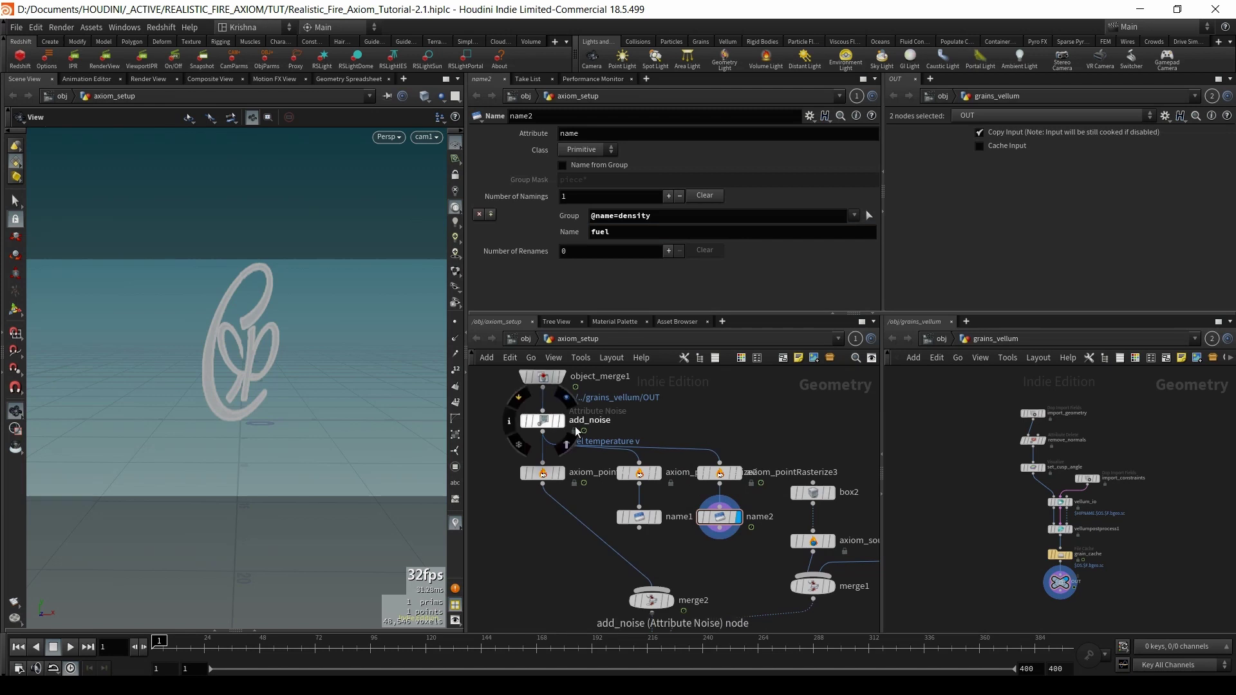
click(543, 377)
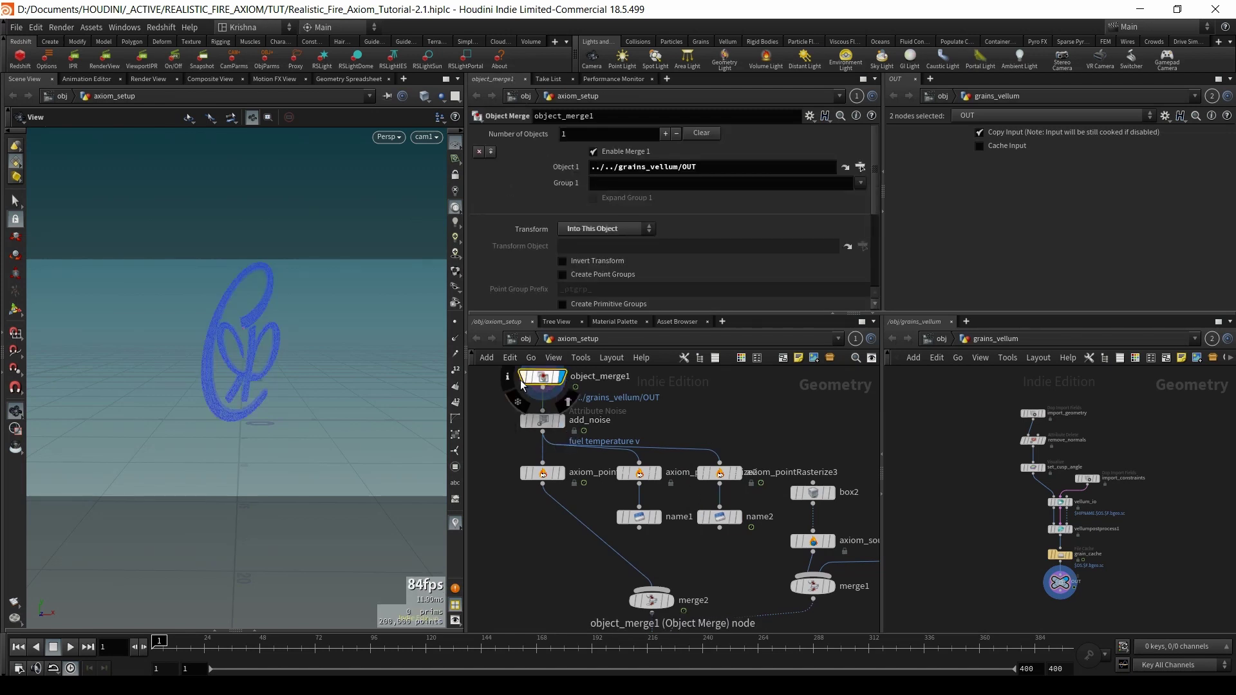
click(508, 378)
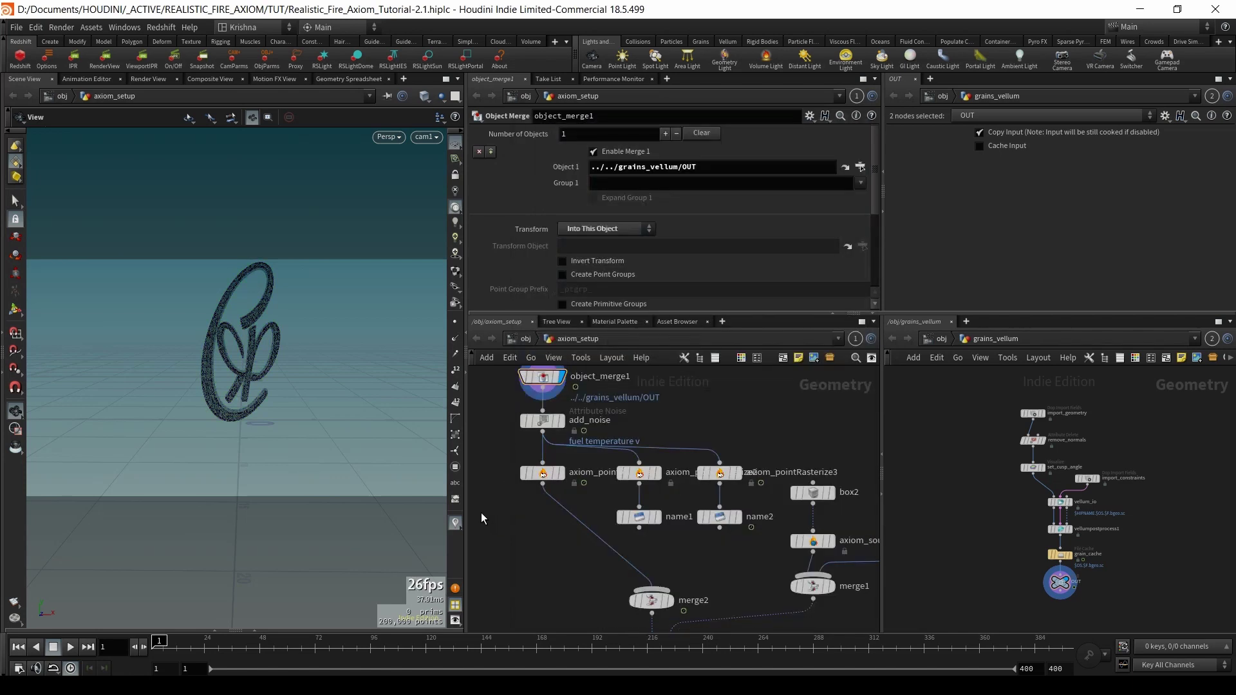
click(455, 523)
click(459, 469)
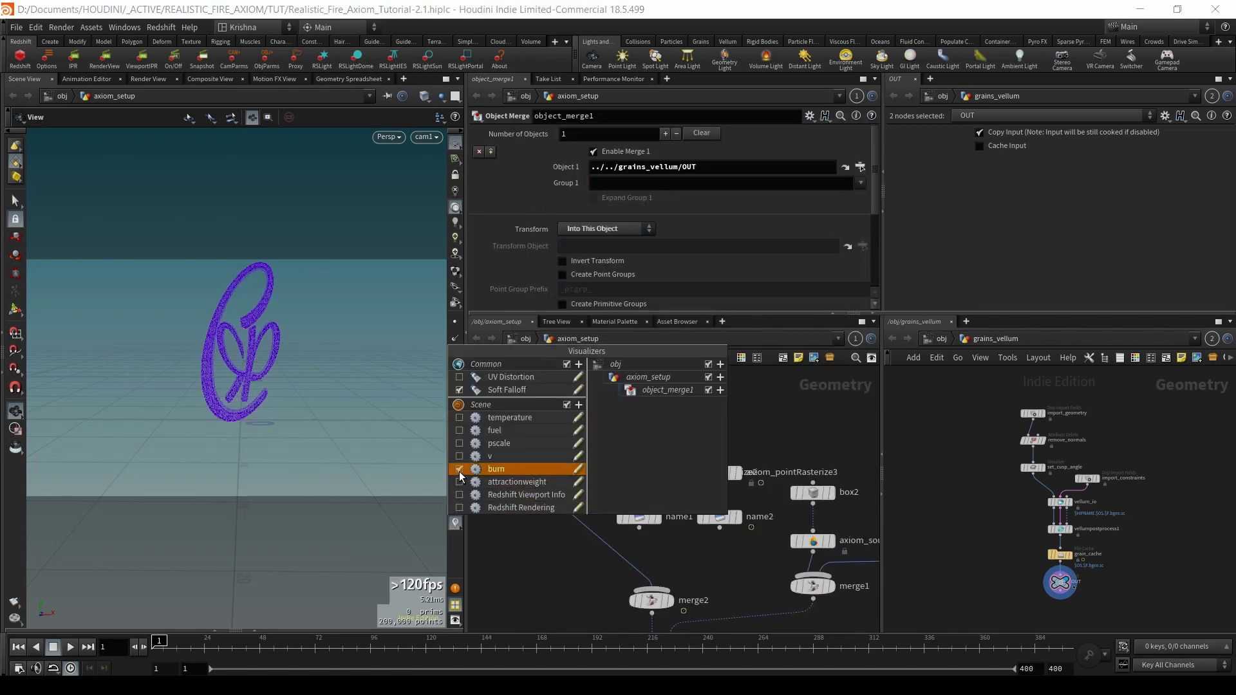
mouse_move(162, 642)
mouse_down()
mouse_move(475, 652)
mouse_move(139, 647)
mouse_up()
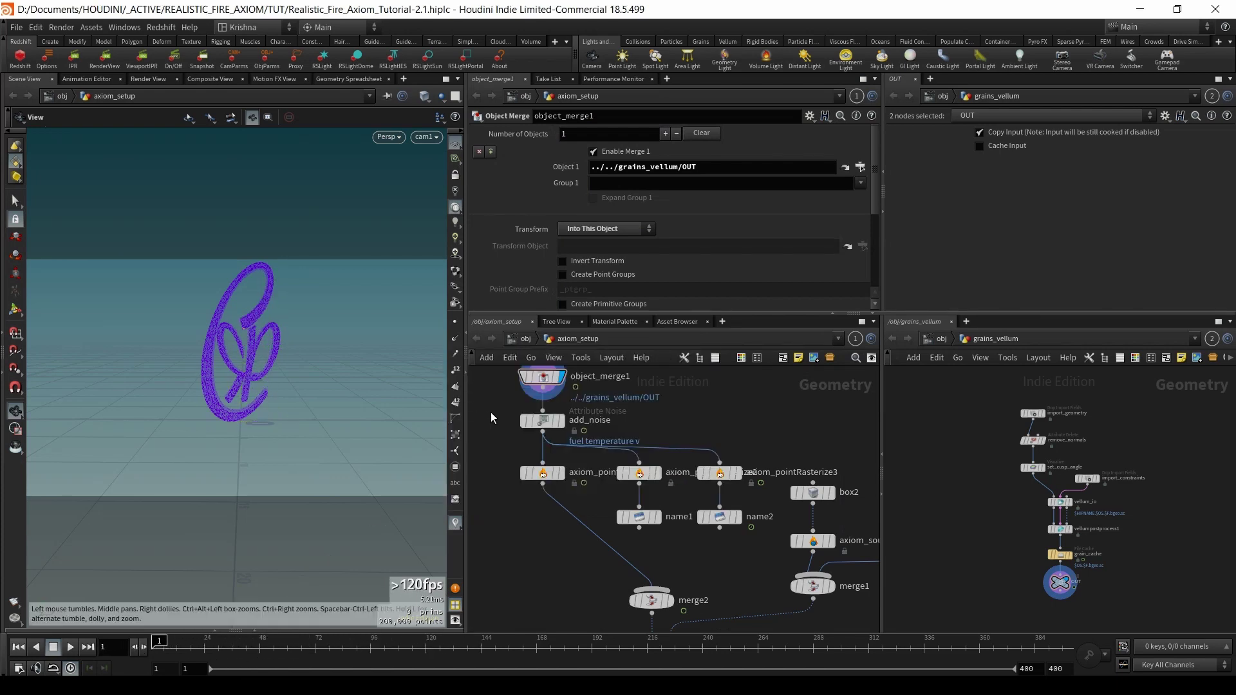
- Visualize the temperature attribute of object_merge1 over the timeline and switch the visualizer to fuel
click(508, 377)
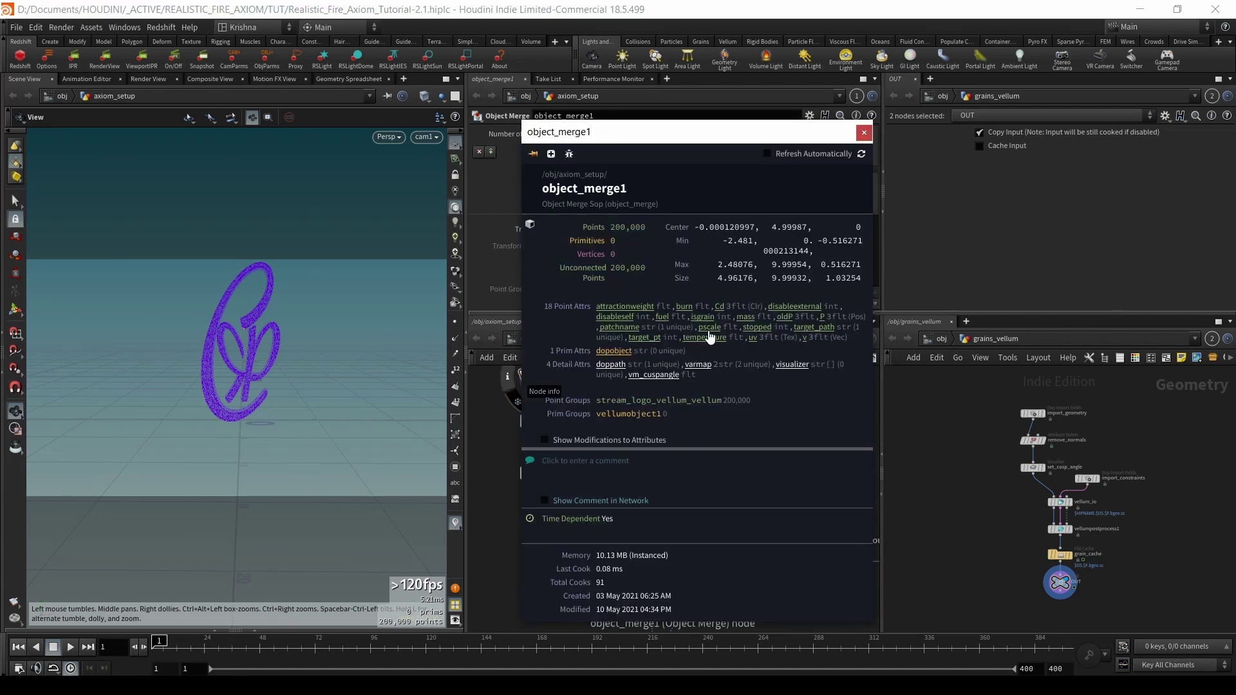
mouse_move(161, 642)
mouse_down()
mouse_move(329, 642)
mouse_move(161, 642)
mouse_up()
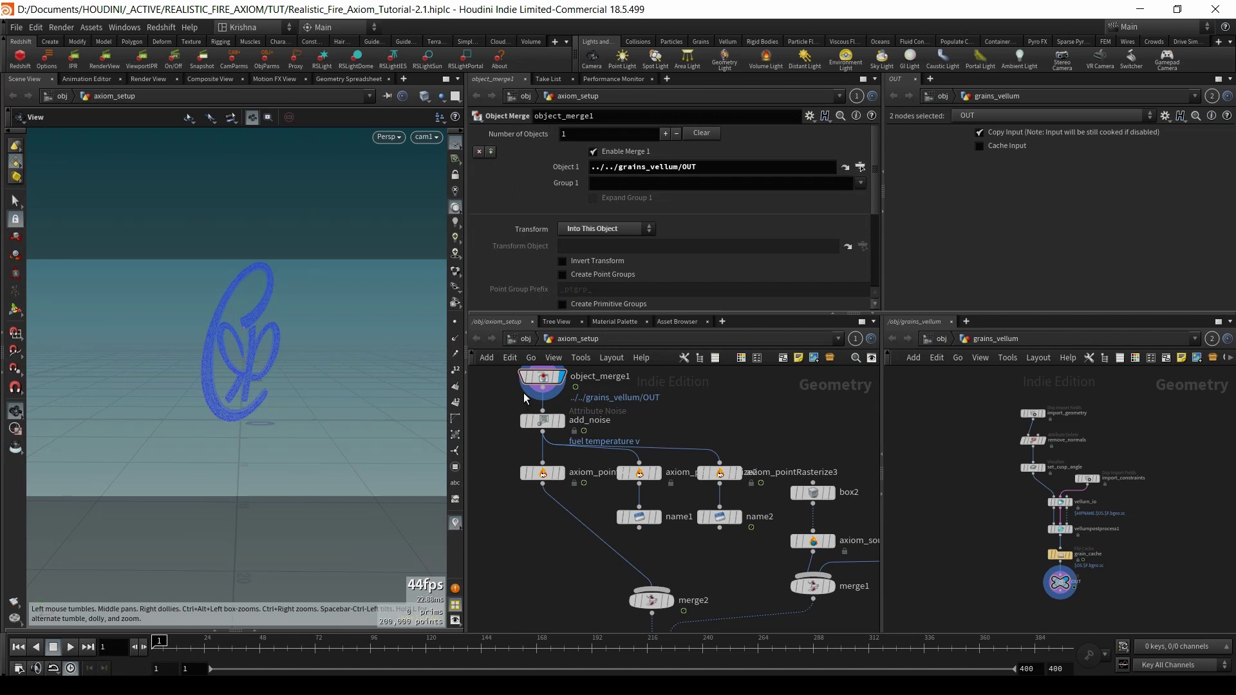
click(457, 524)
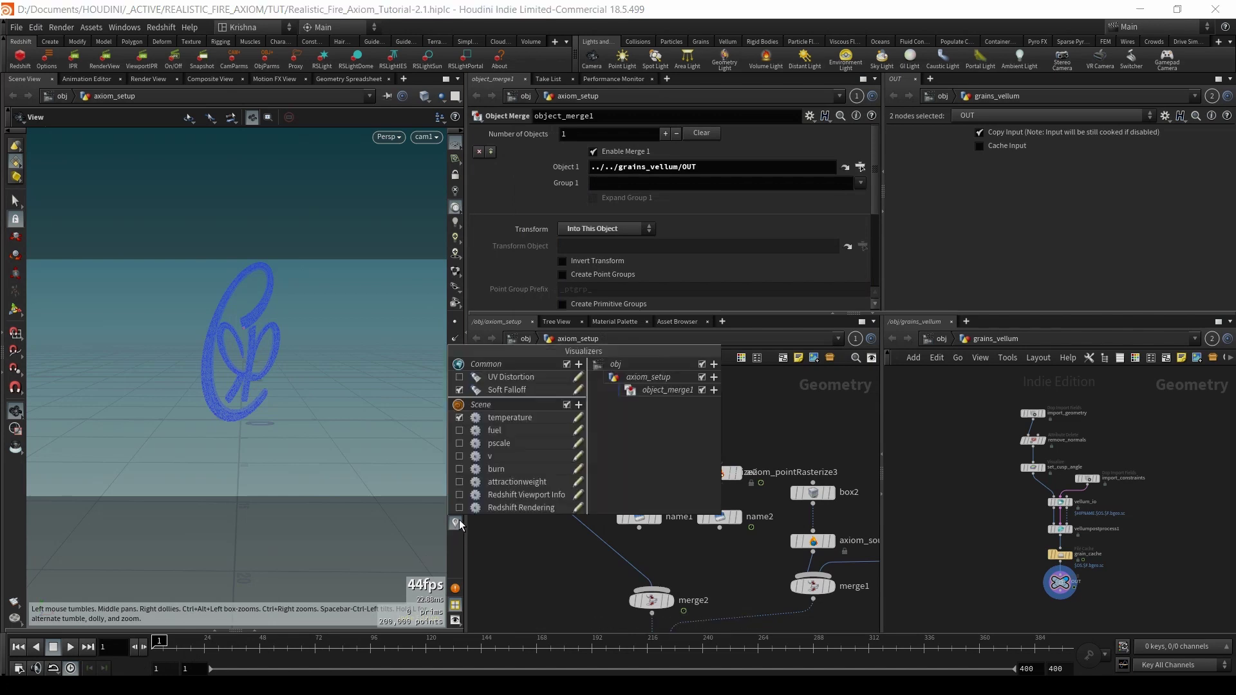
click(459, 419)
click(459, 417)
click(459, 430)
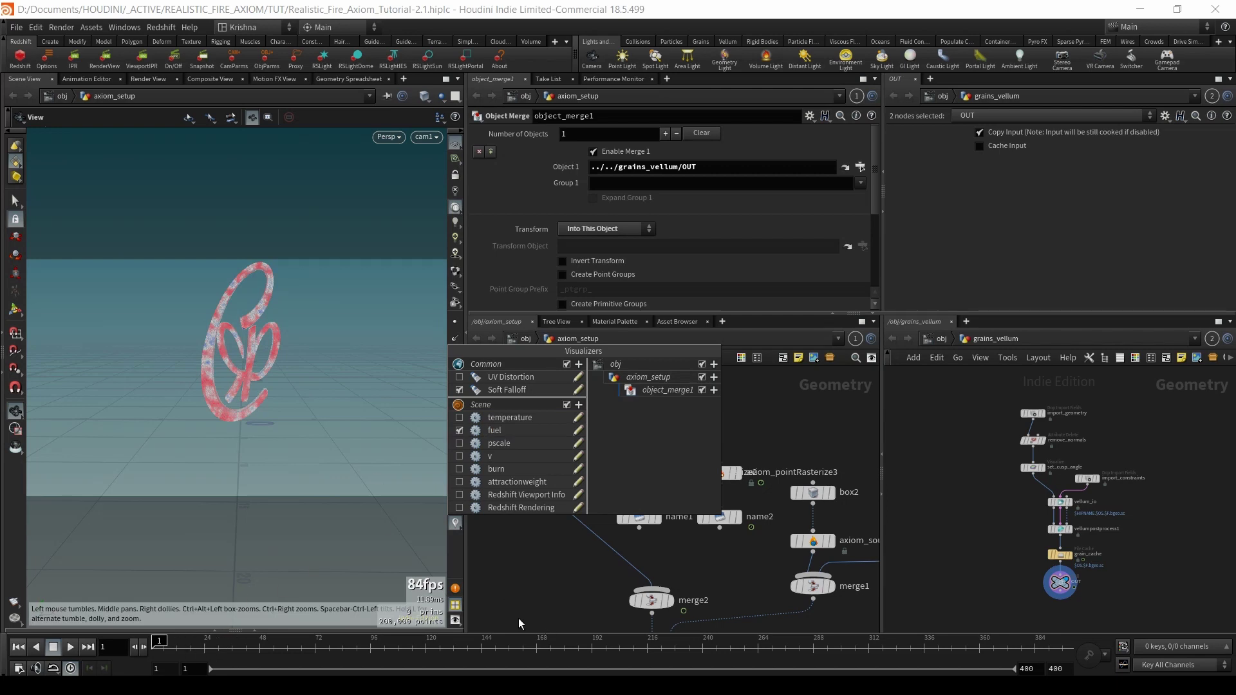
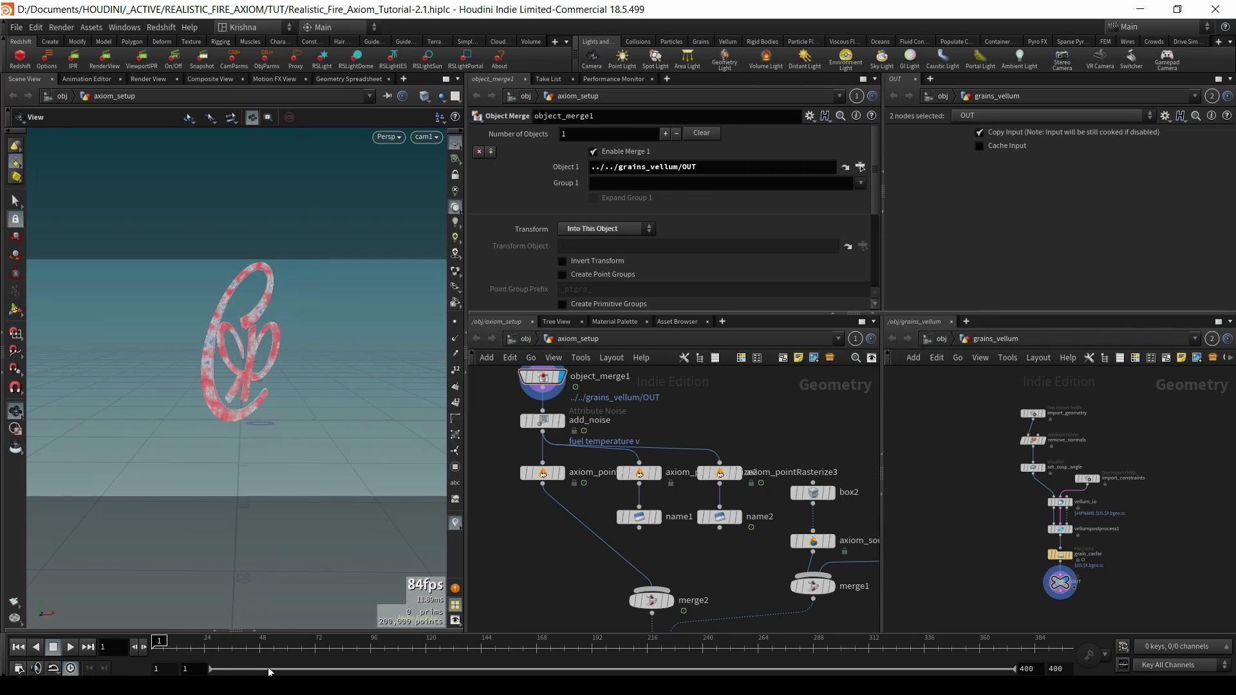
- Examine the main parameters of axiom_solver1
scroll(742, 587, down, 3)
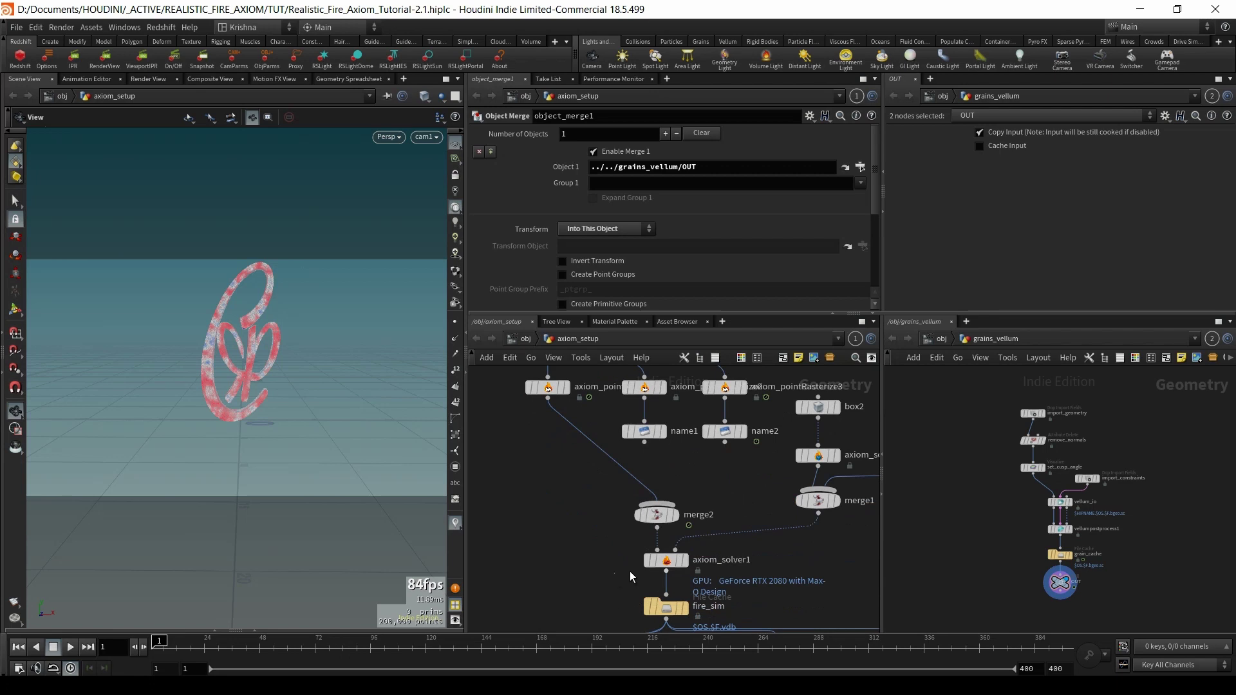
click(664, 562)
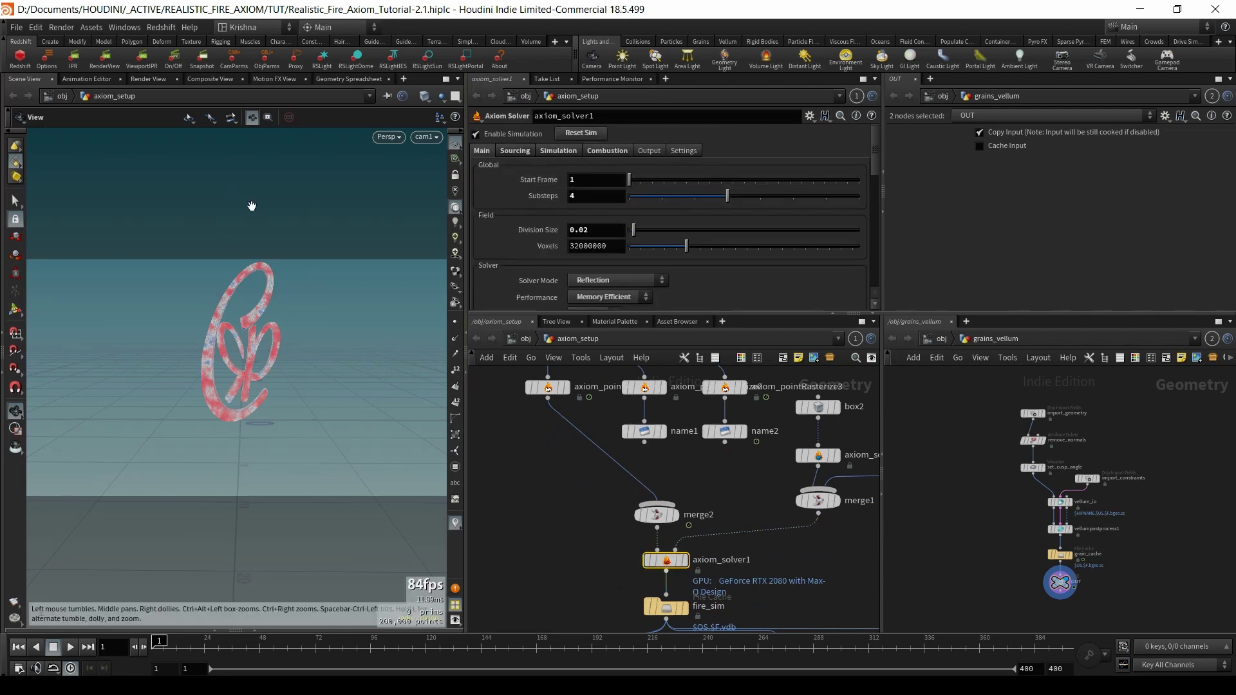
middle_drag(586, 497, 593, 552)
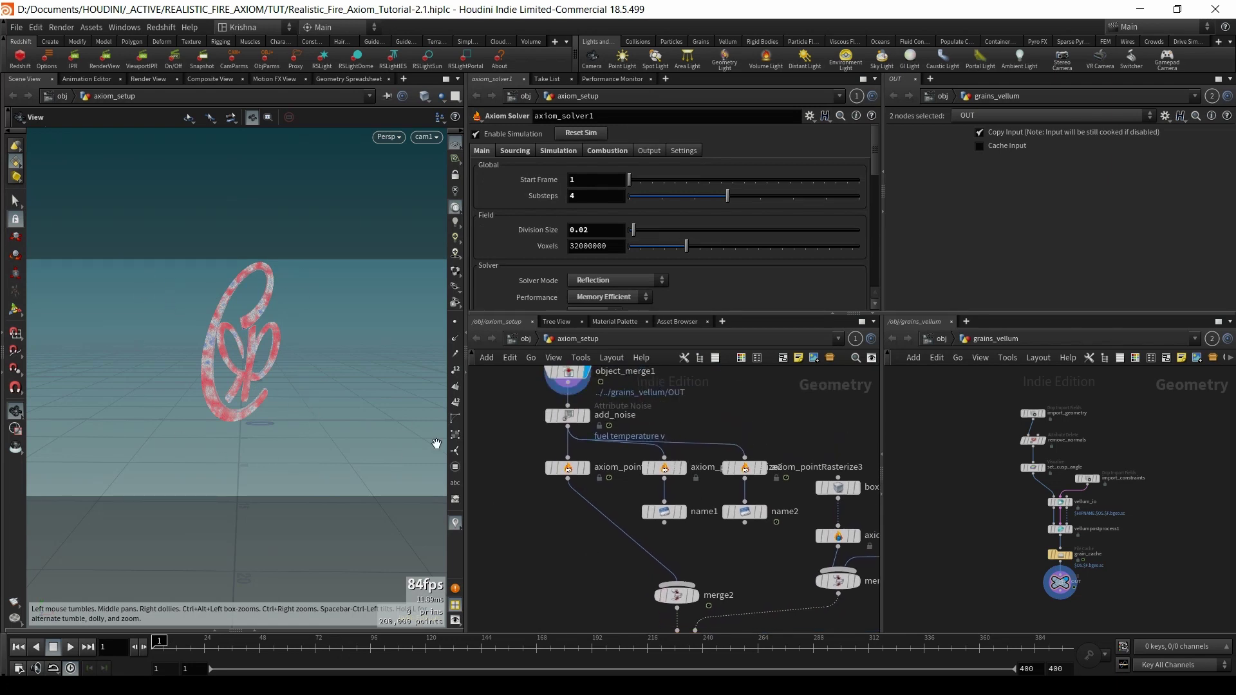
- Turn on the burn visualization from the node info of object_merge1 and scrub the timeline again
middle_drag(640, 424, 641, 465)
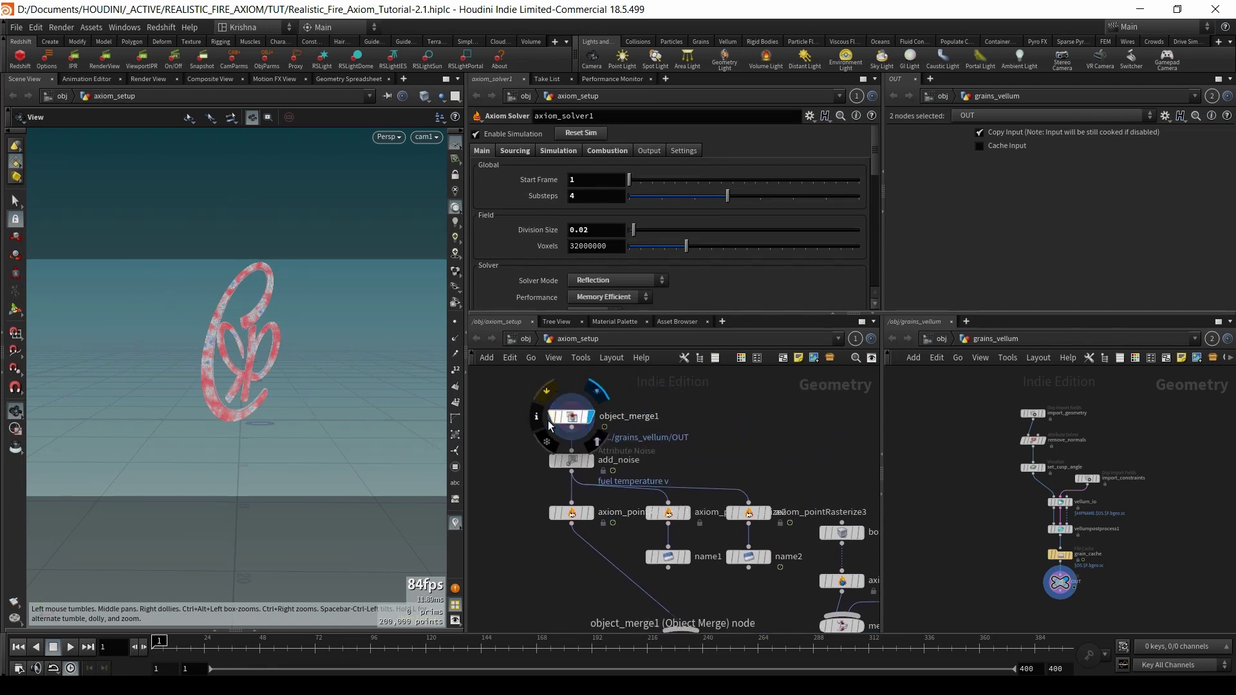
click(538, 419)
click(713, 343)
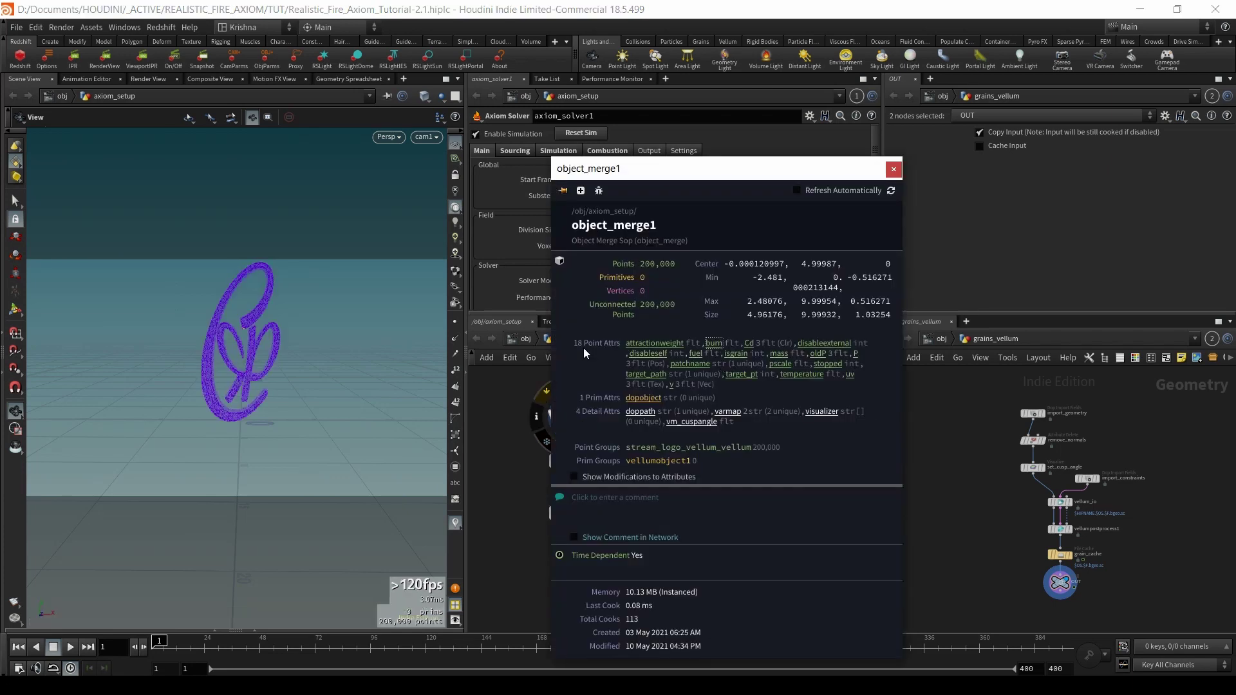
drag(244, 646, 129, 647)
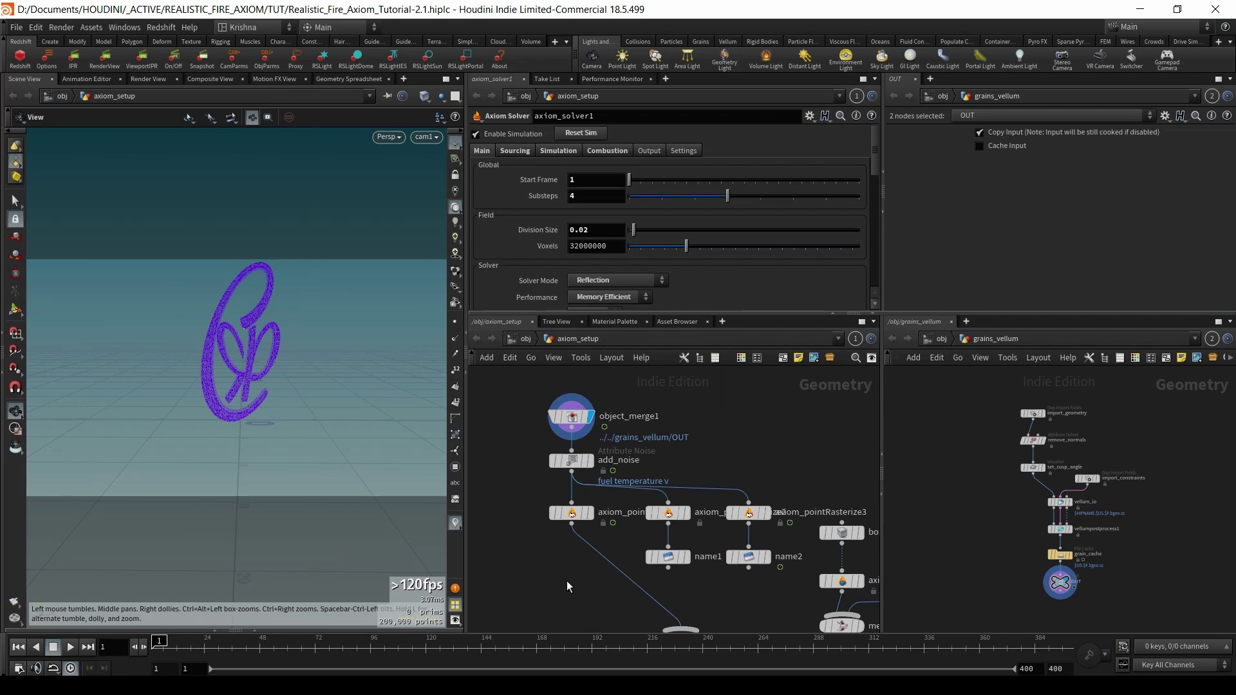
middle_drag(567, 582, 564, 530)
middle_drag(760, 542, 739, 575)
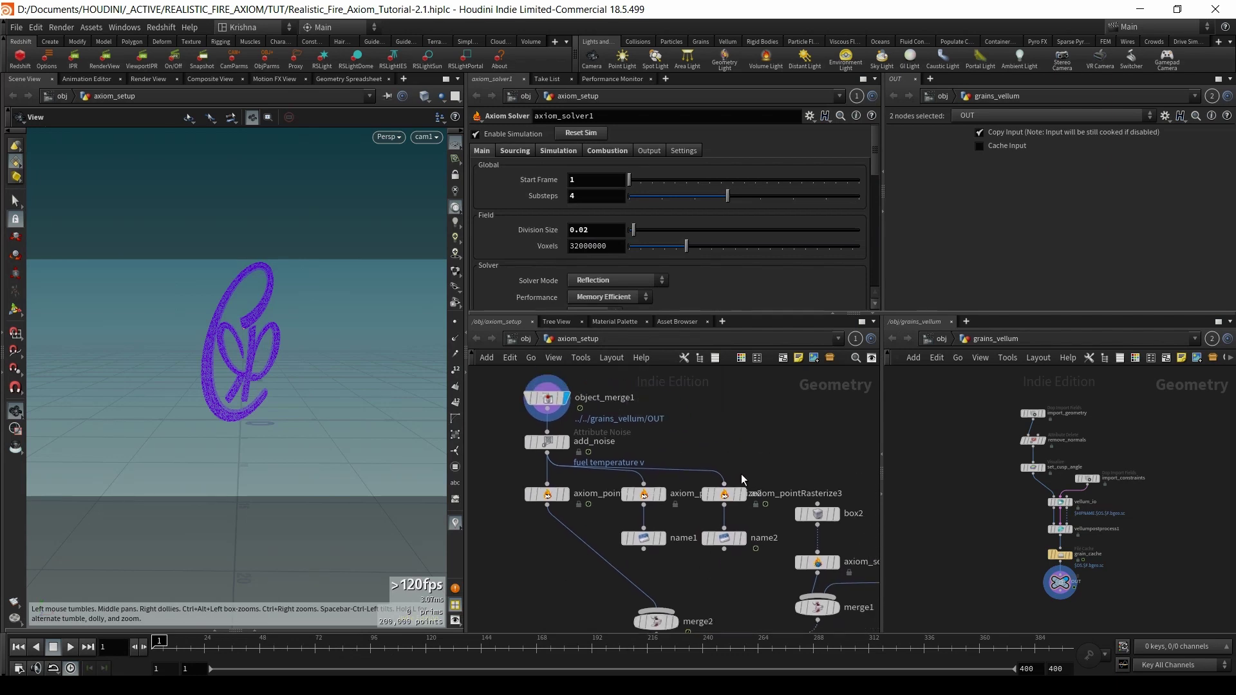
- Insert an Attribute Delete node between add_noise and axiom_pointRasterize3 and turn on Delete Non Selected
click(726, 540)
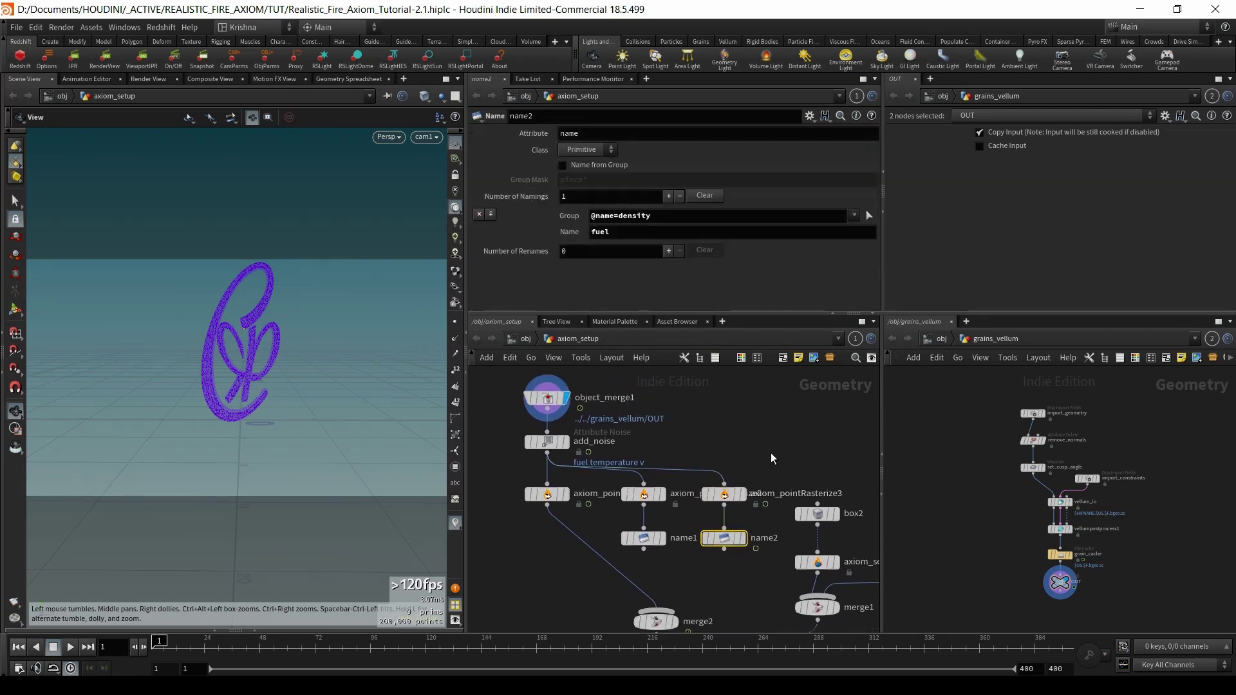
click(724, 493)
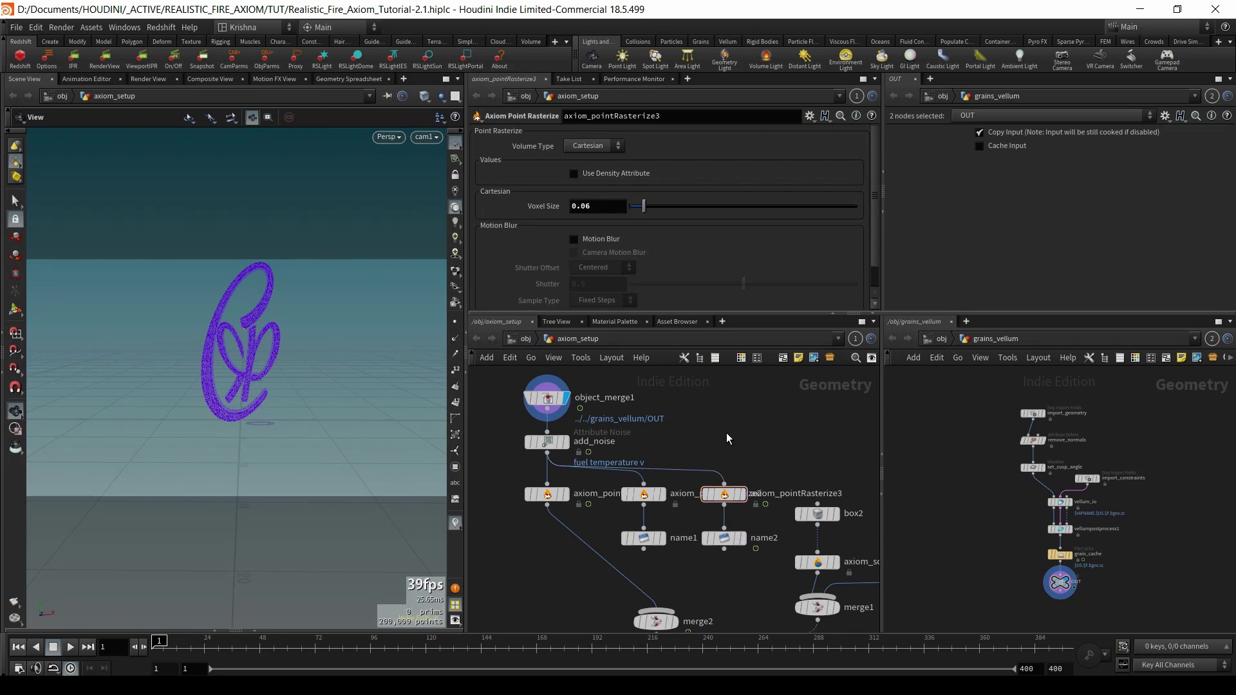
key(Tab)
text(iso)
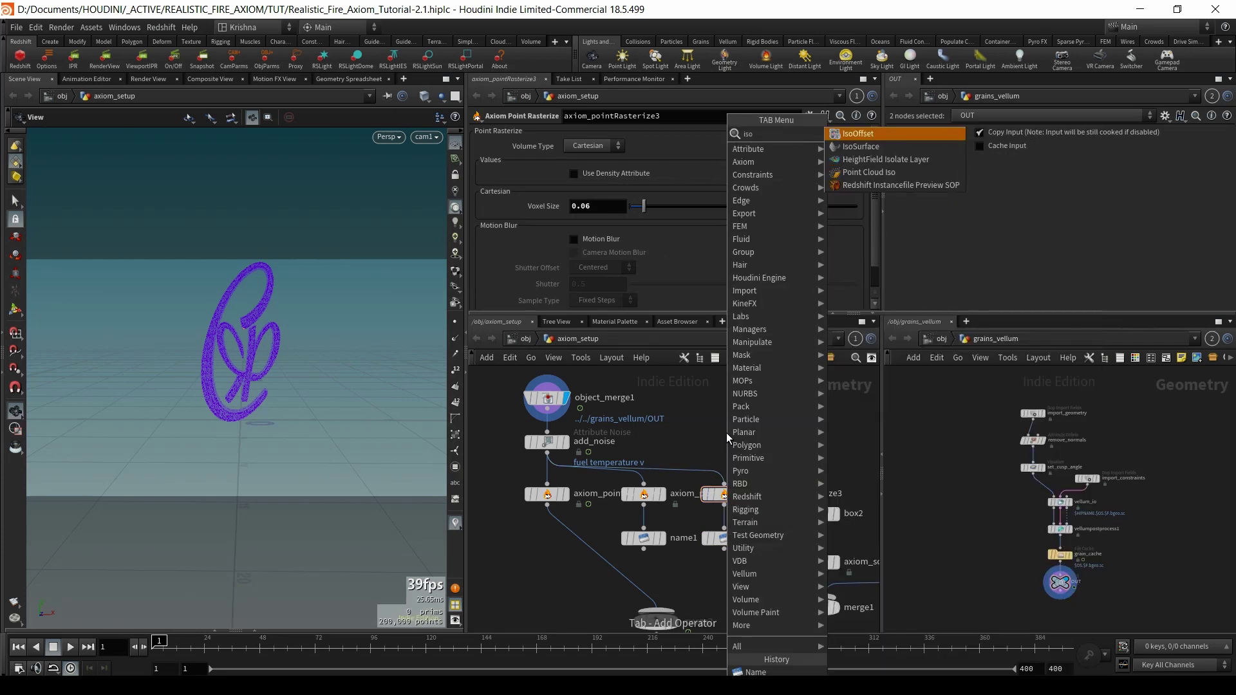
key(BackSpace)
key(BackSpace)
key(BackSpace)
text(attr de)
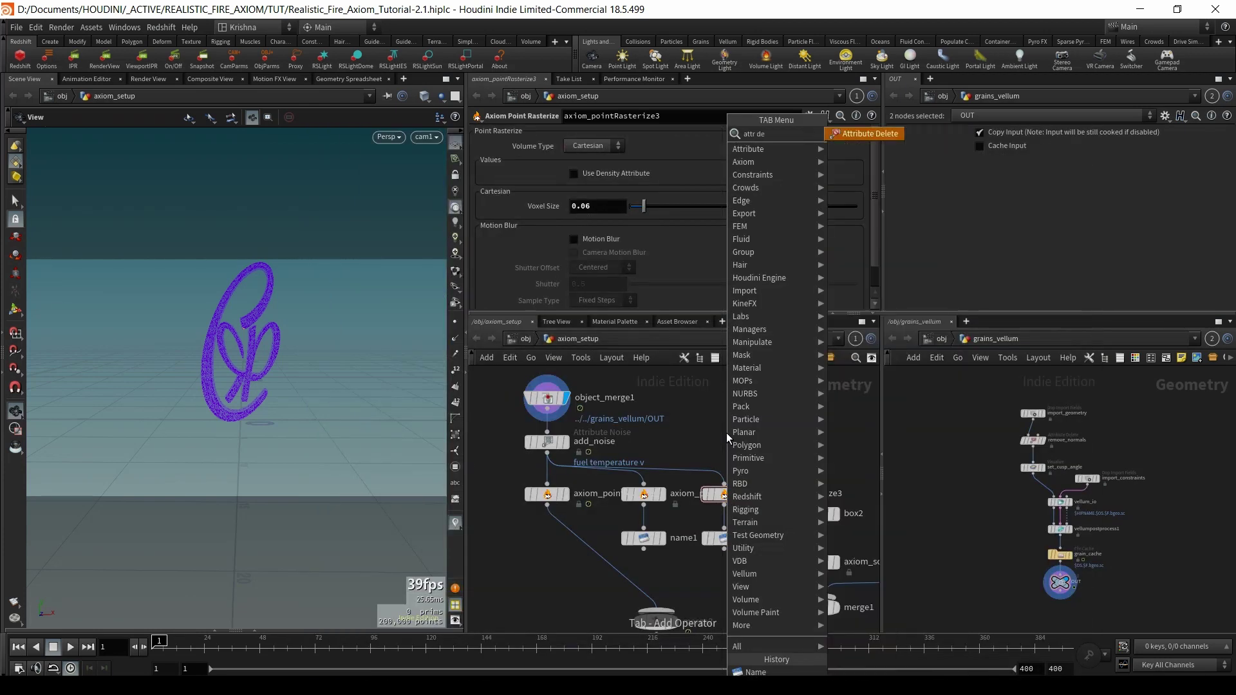
key(Return)
click(718, 470)
drag(719, 470, 724, 470)
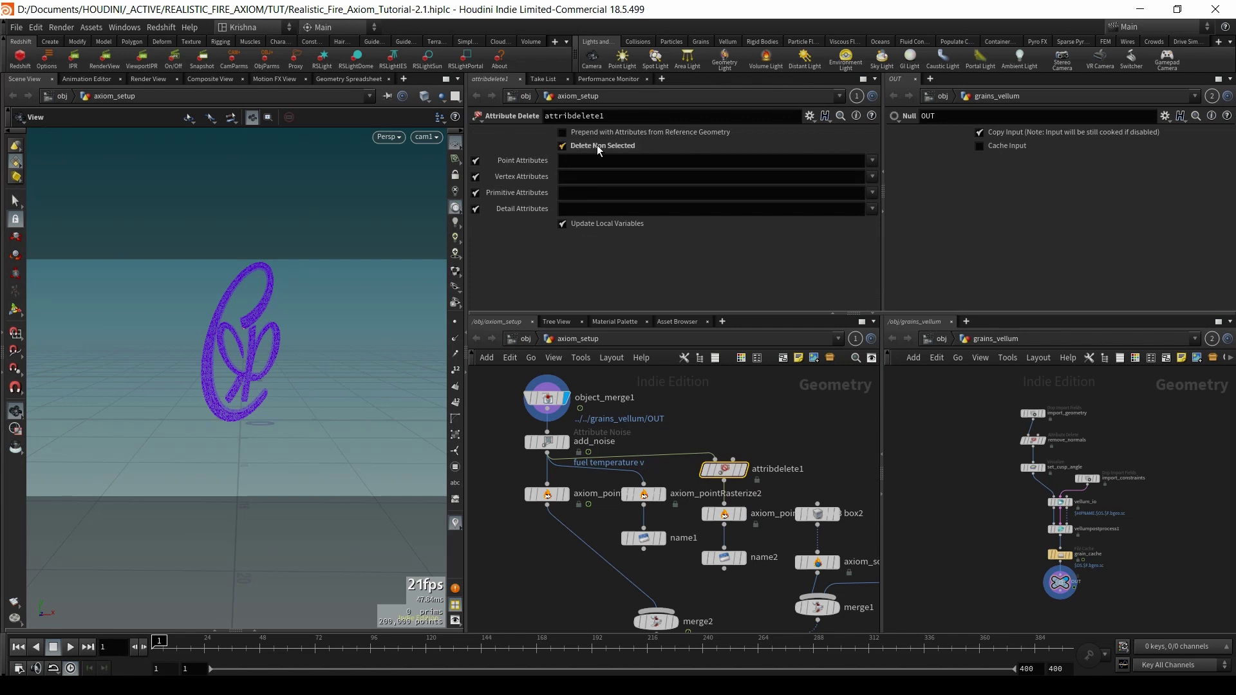
- Keep only the burn point attribute in attribdelete1, check its node info and display name2
click(874, 161)
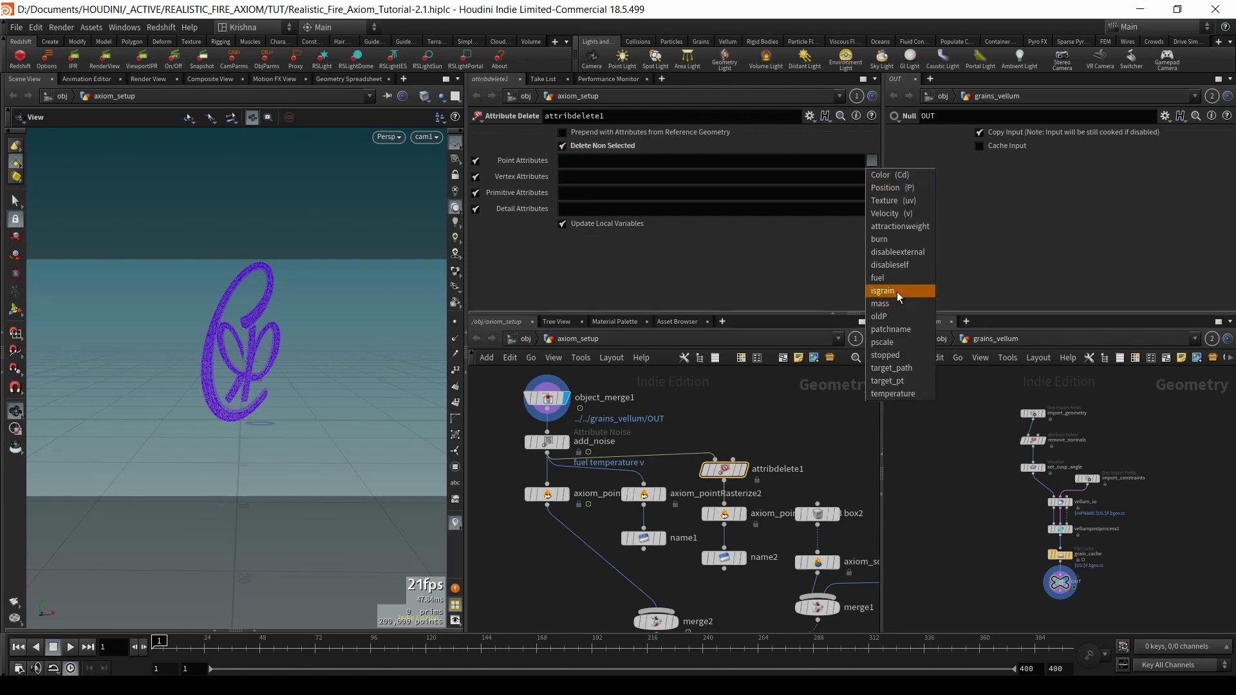
click(893, 239)
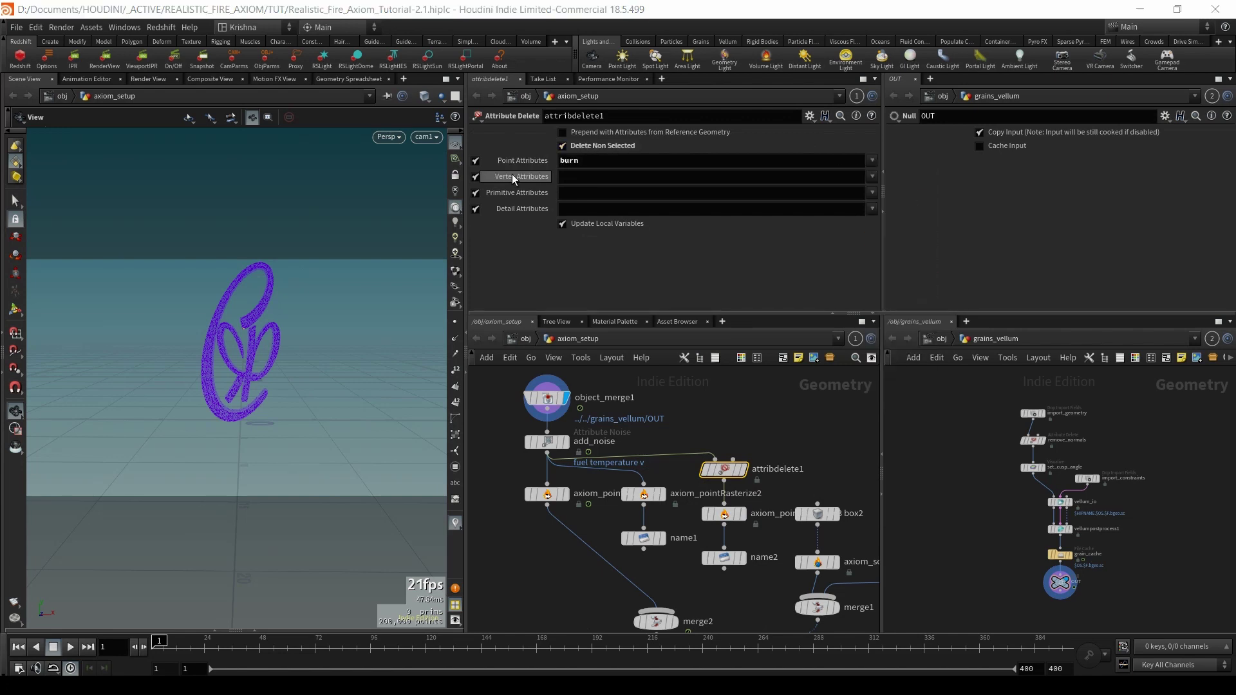
click(691, 470)
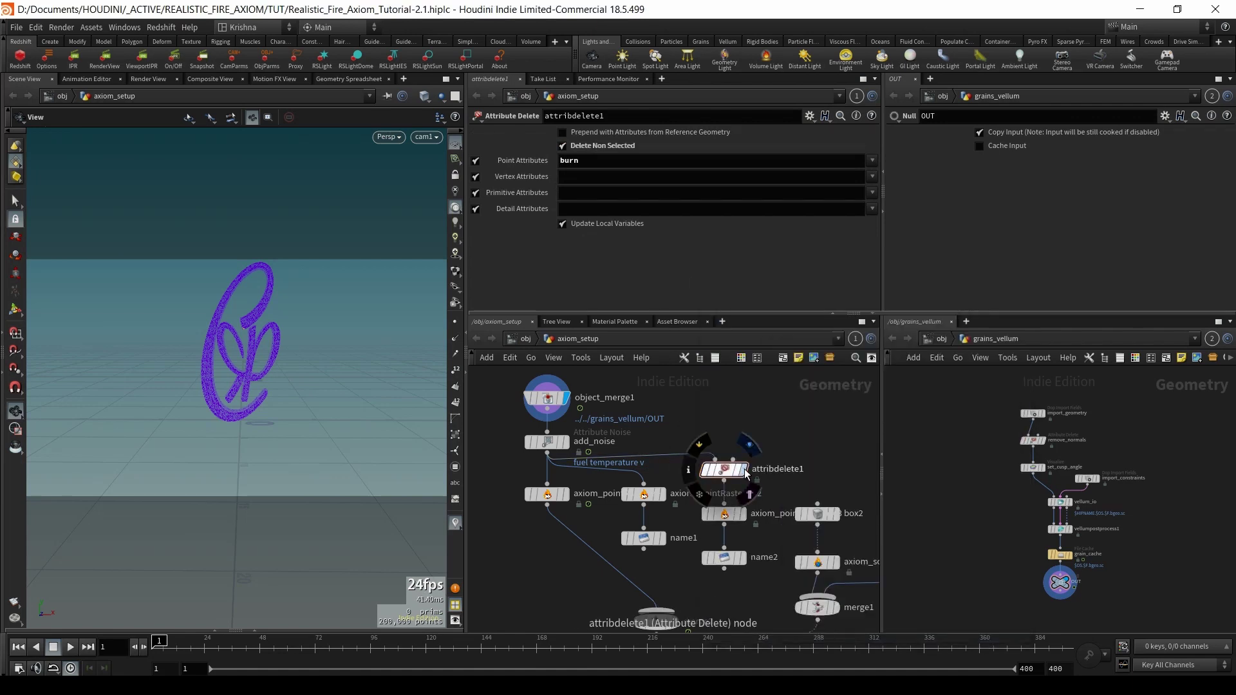
click(749, 444)
click(690, 469)
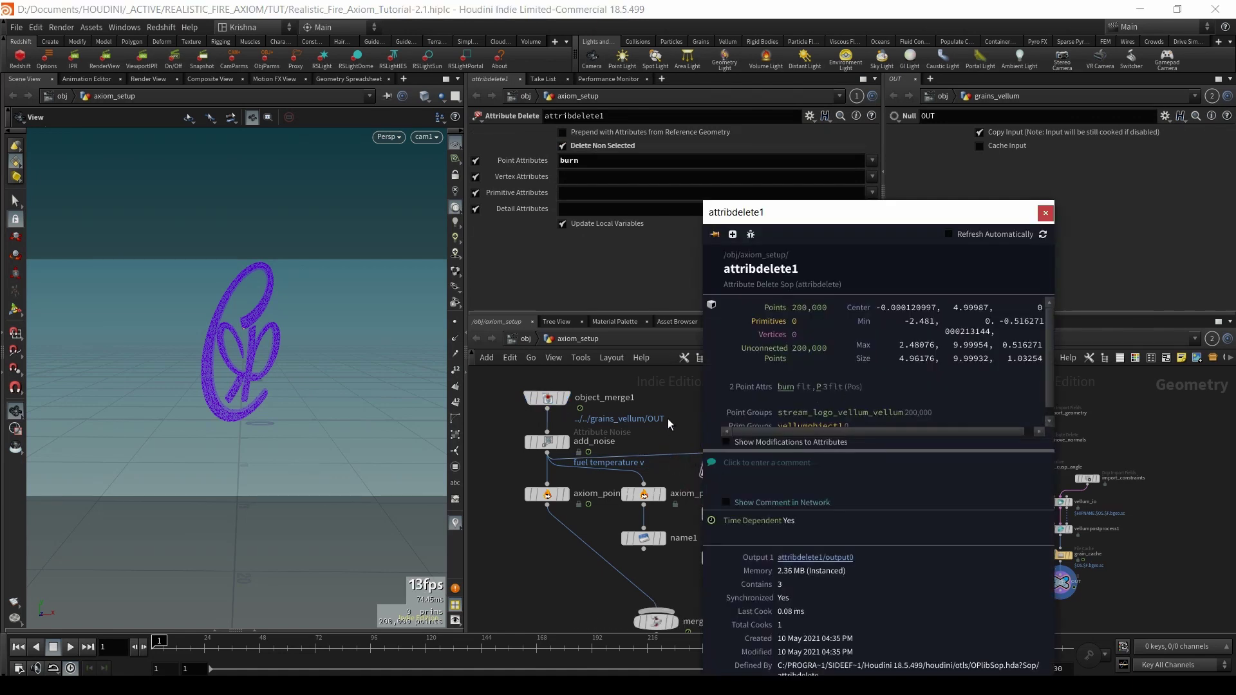
click(742, 558)
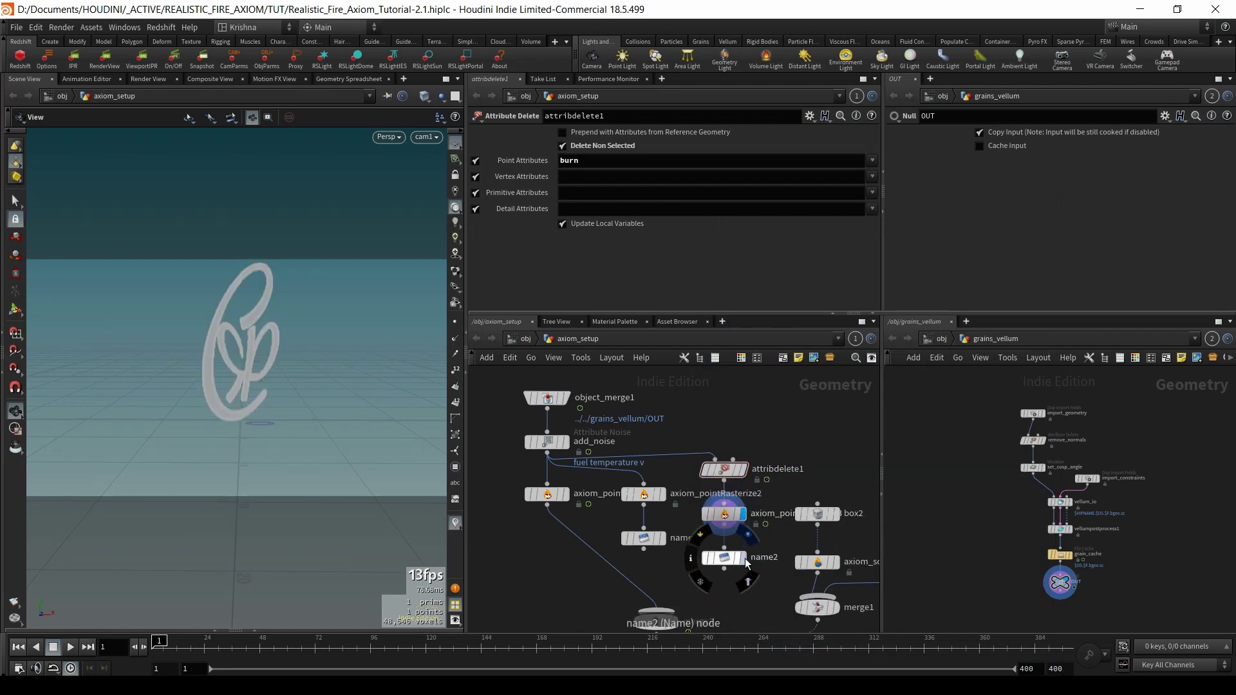
click(731, 564)
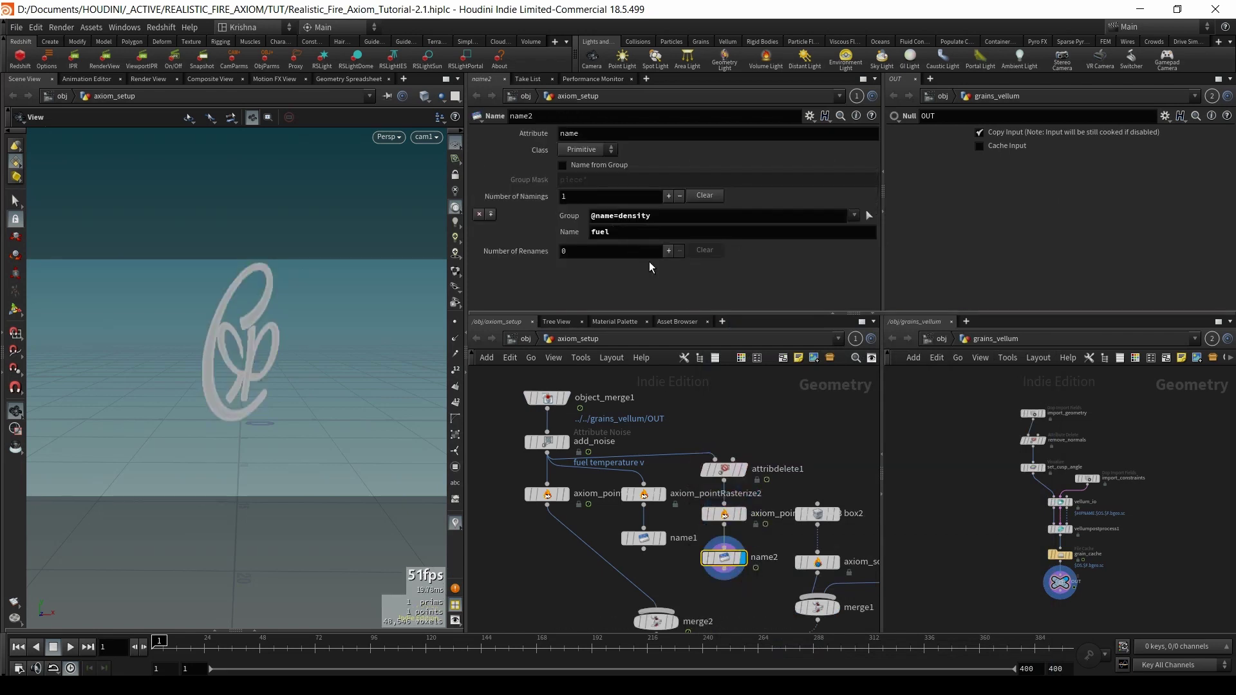
- Duplicate attribdelete1 onto the wire above axiom_pointRasterize2 and set the copy to keep only the temperature point attribute
drag(725, 466, 645, 475)
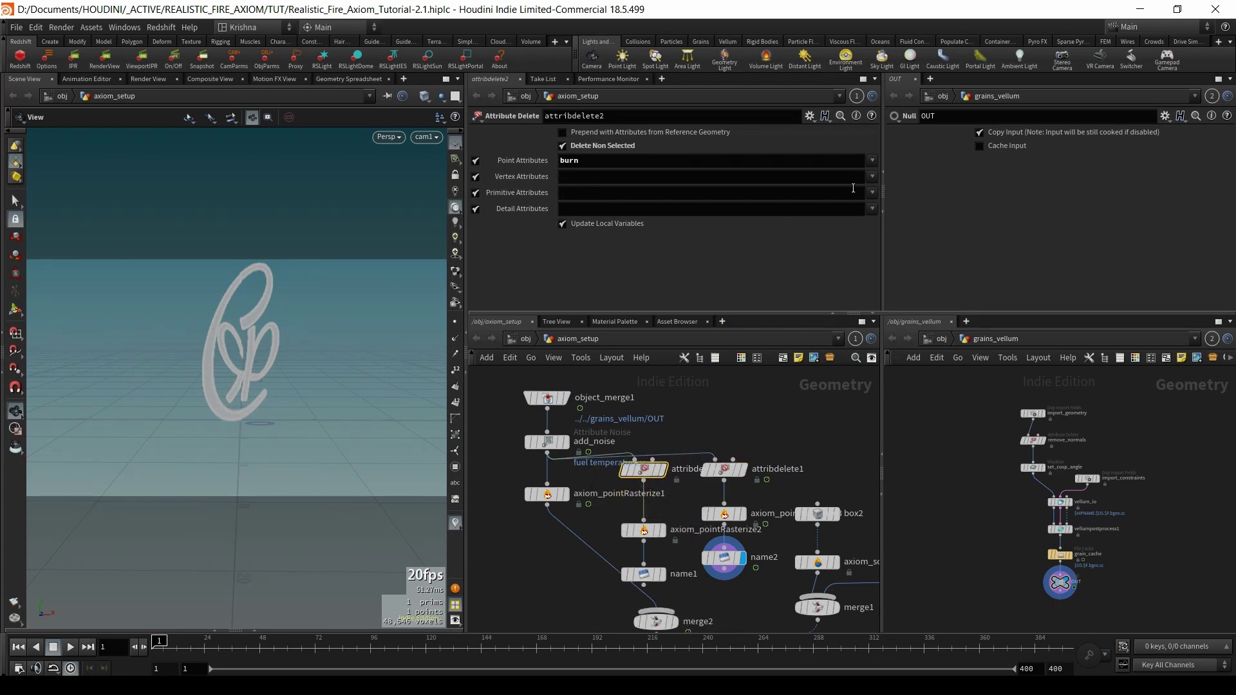
click(873, 161)
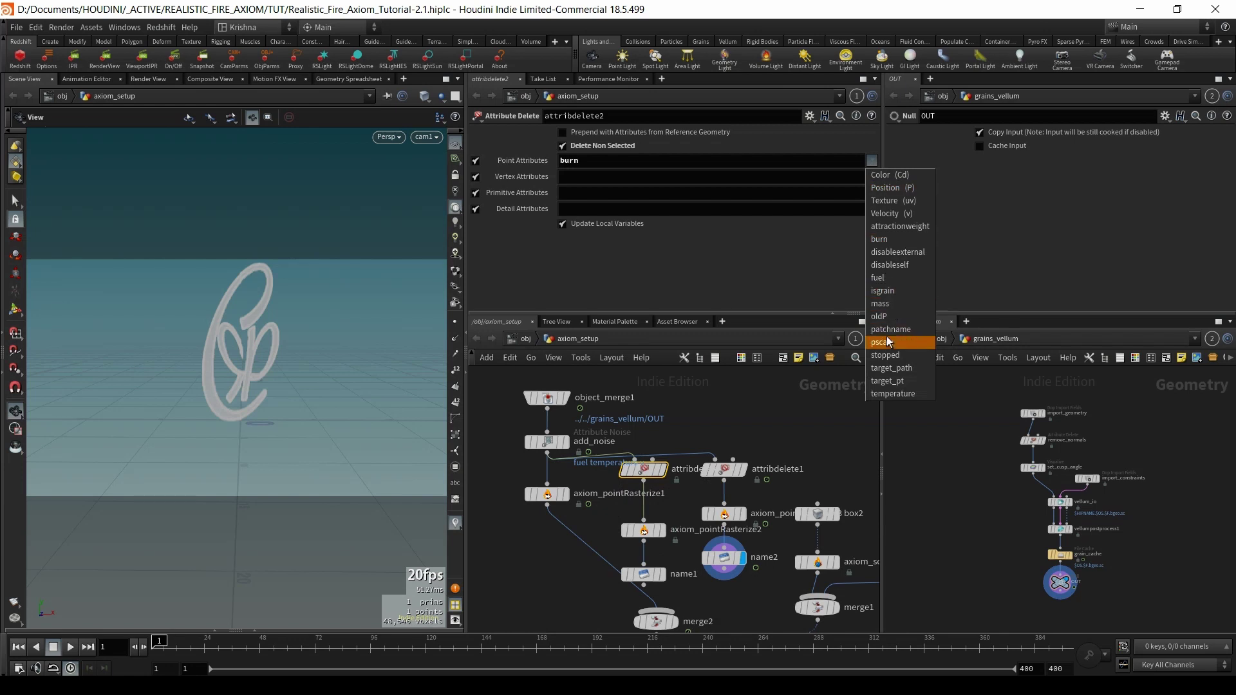
click(894, 240)
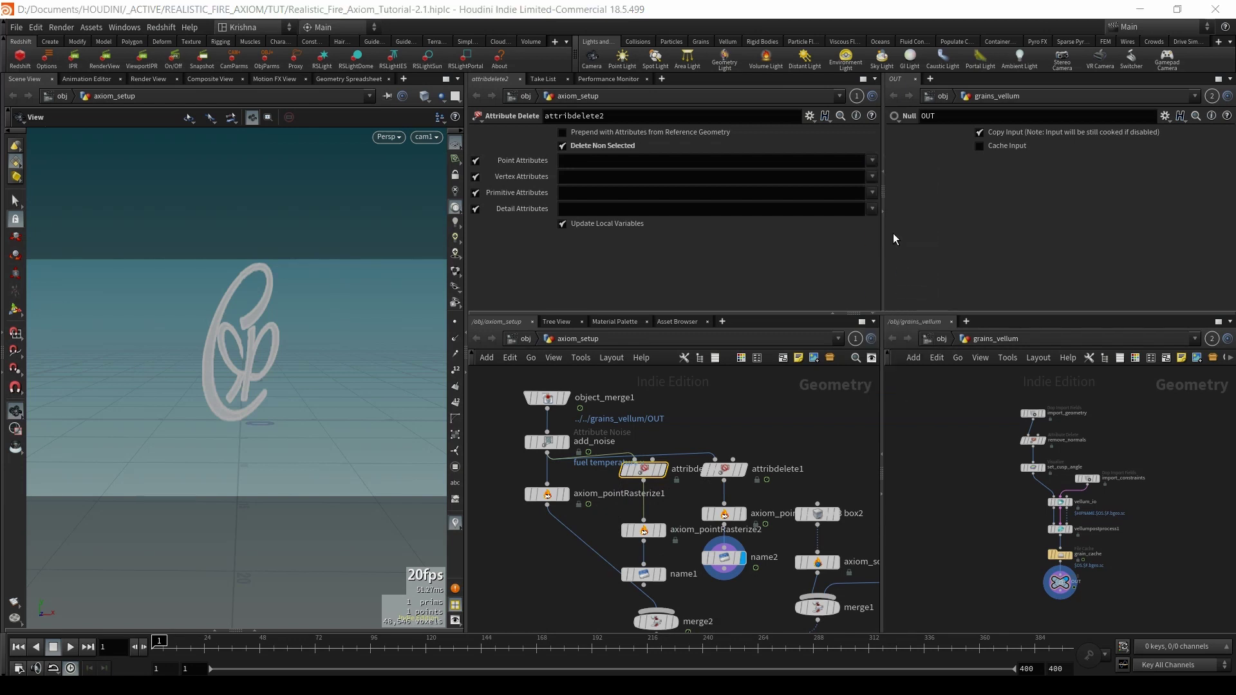
click(873, 162)
click(898, 386)
- Display name1 and shift axiom_pointRasterize2 and name1 up to line up with the neighbouring fuel branch
click(662, 531)
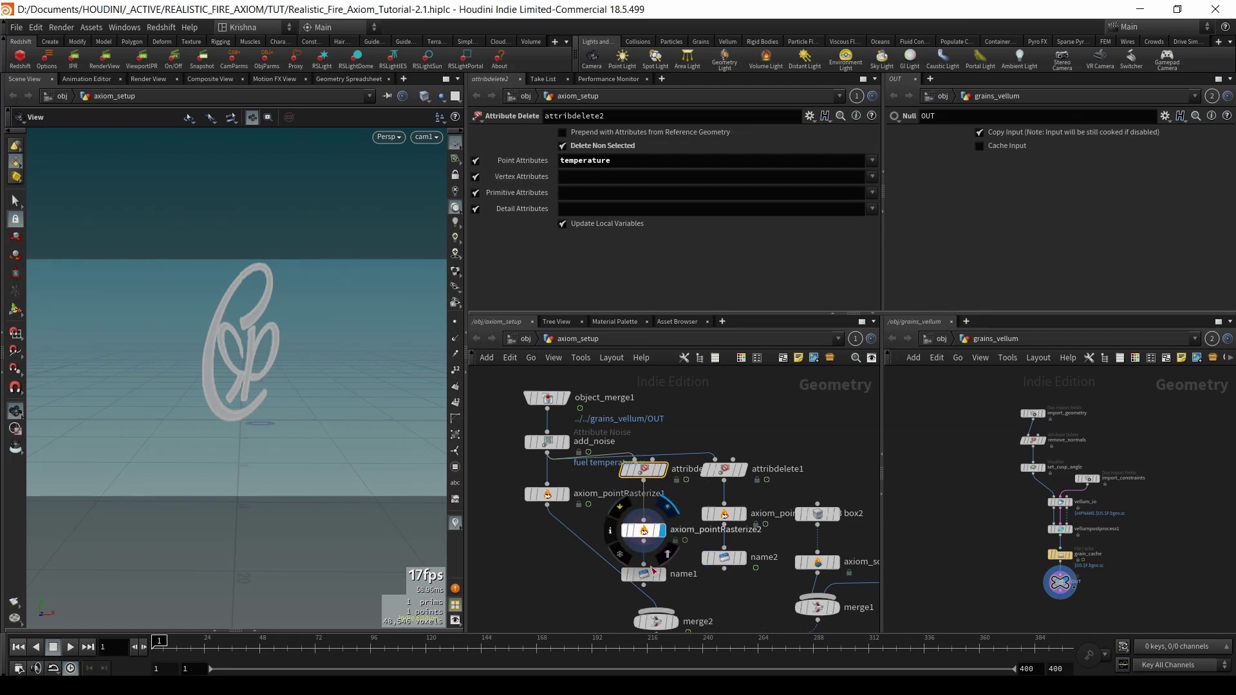
click(662, 573)
drag(624, 546, 649, 523)
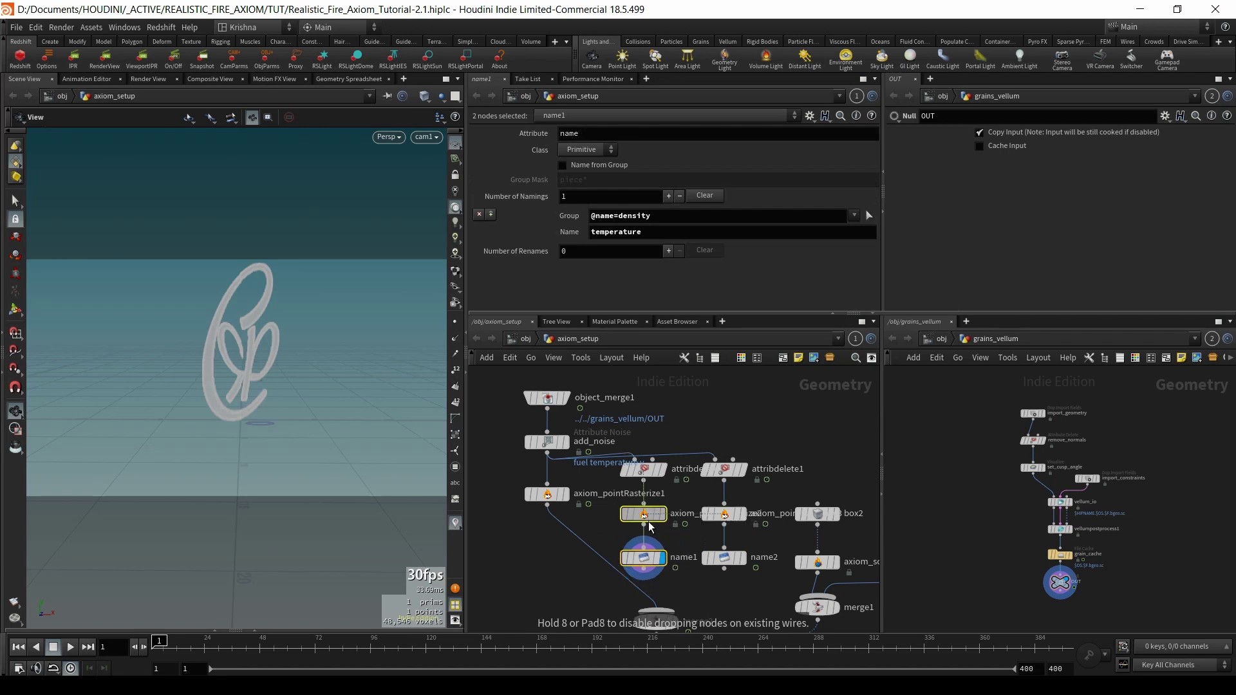
ctrl+click(644, 516)
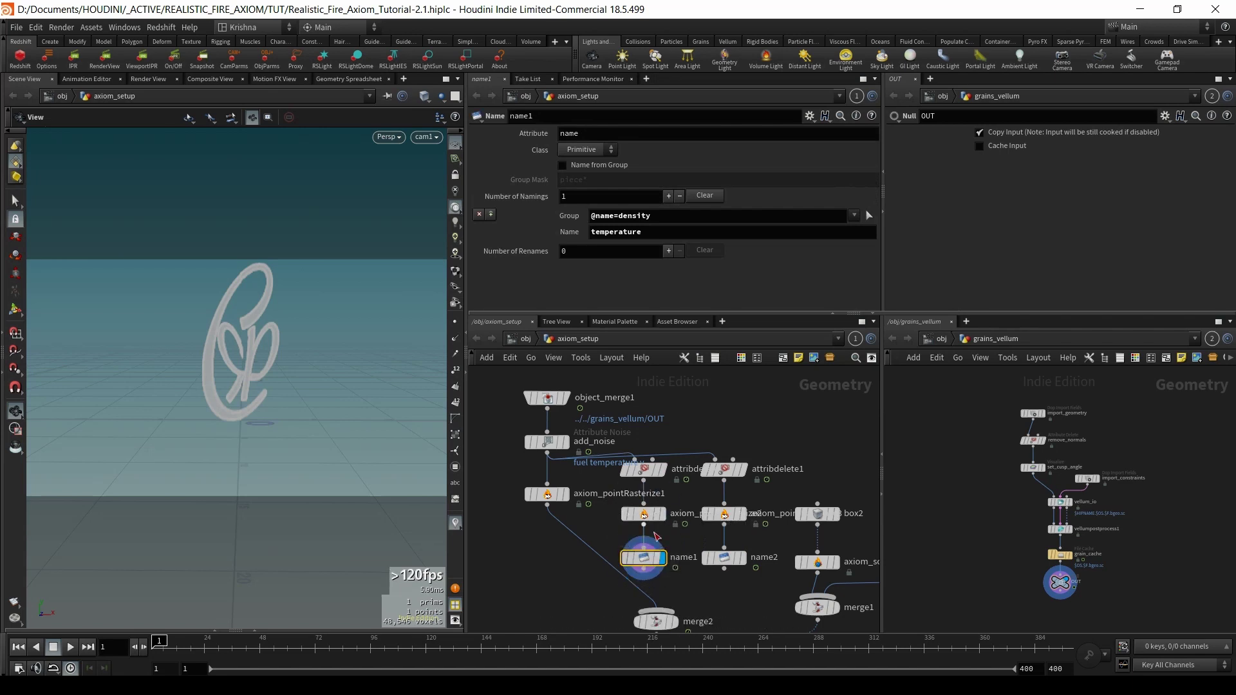
- Connect name1 and name2 into merge2 beside axiom_pointRasterize1 and display merge2
click(644, 577)
click(671, 624)
click(724, 571)
click(662, 612)
middle_drag(748, 600, 756, 523)
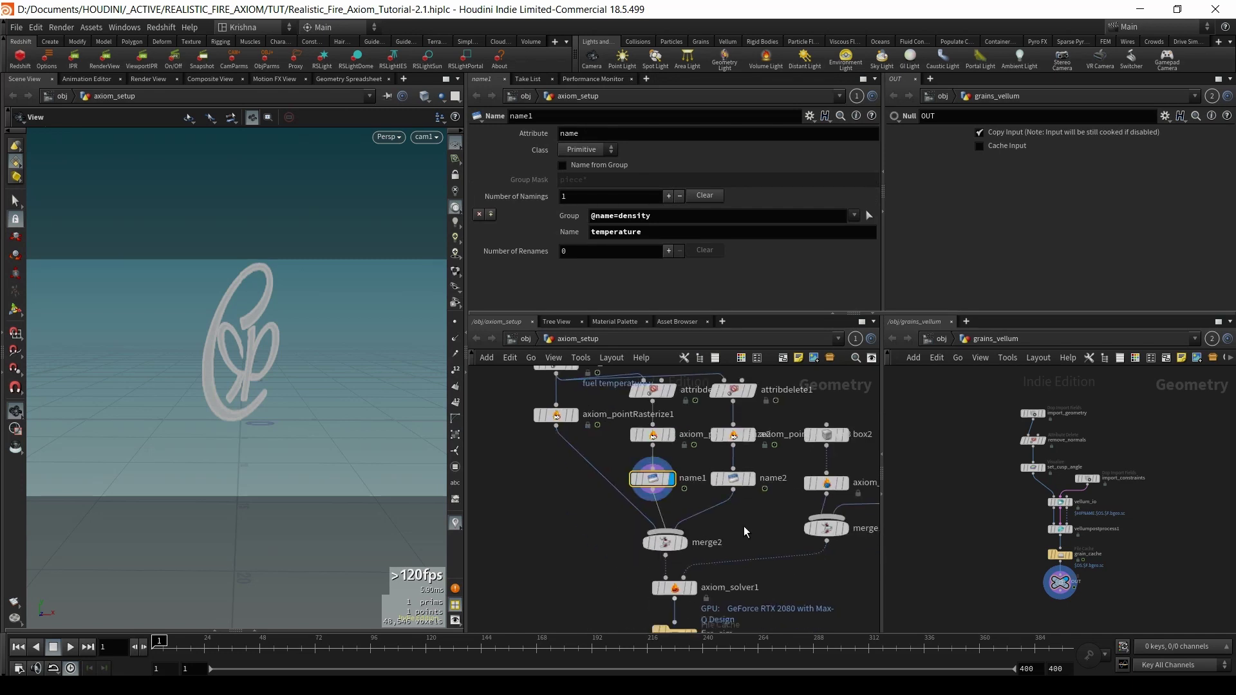
click(685, 543)
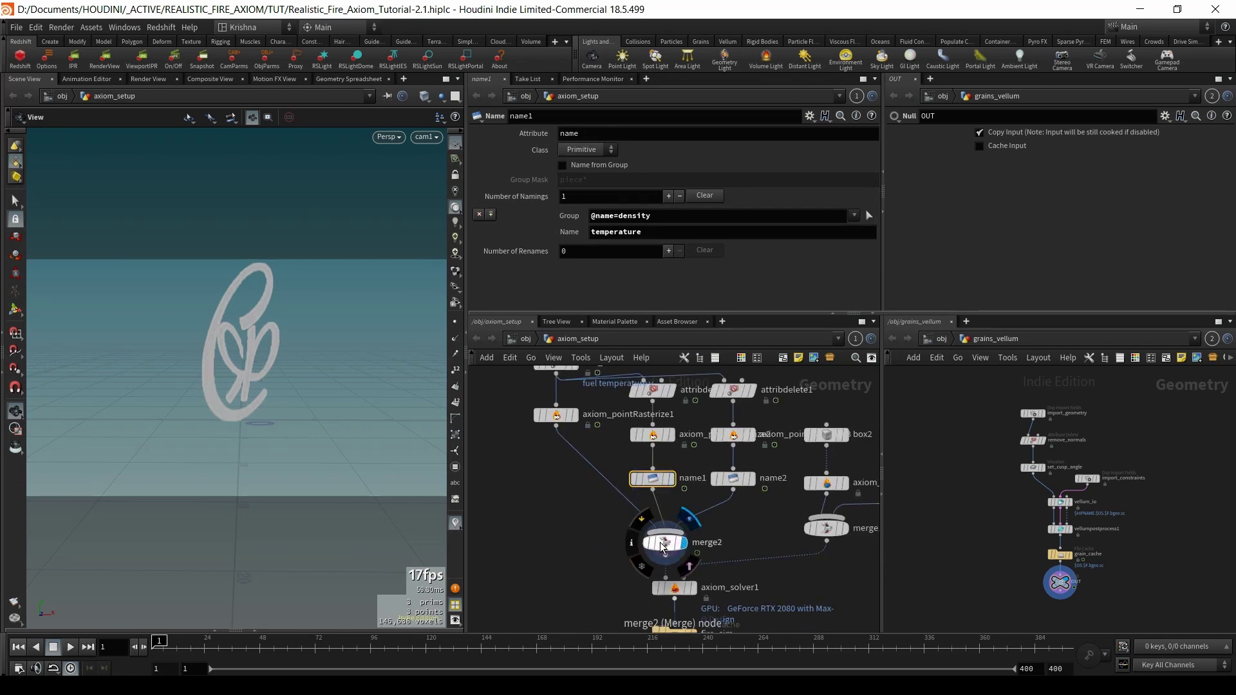
click(663, 542)
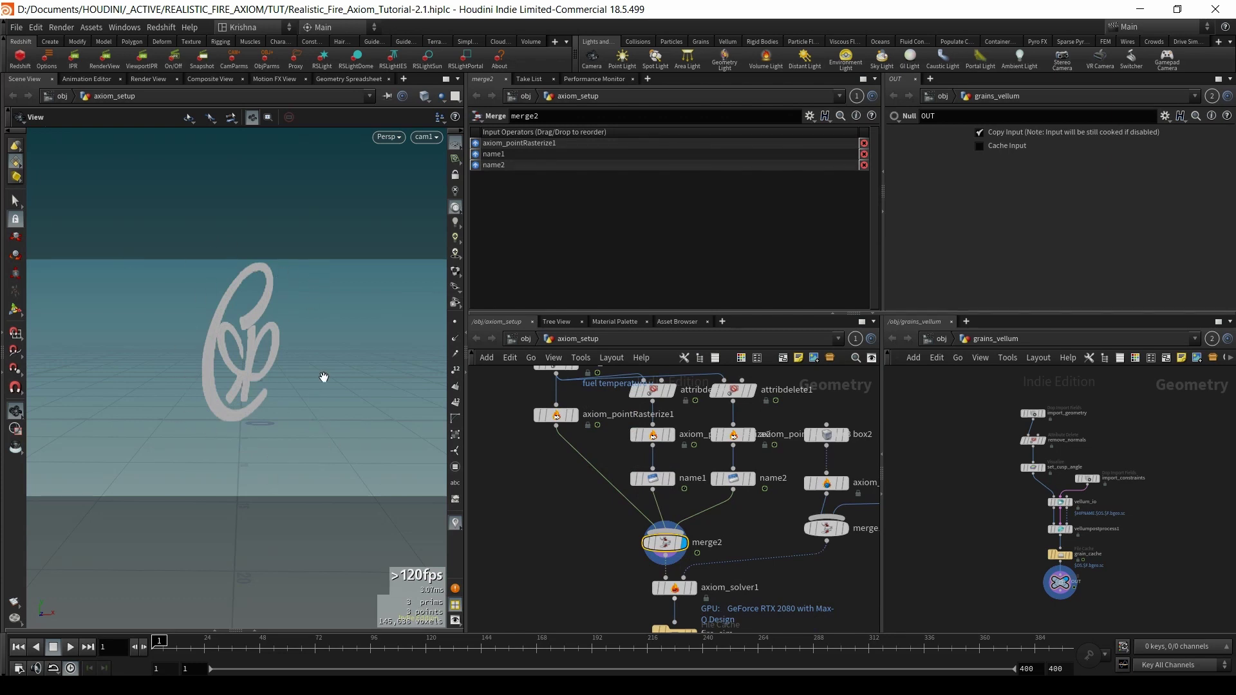
- Move object_merge1 and add_noise up to leave more room above the three rasterize branches
middle_drag(585, 510, 577, 554)
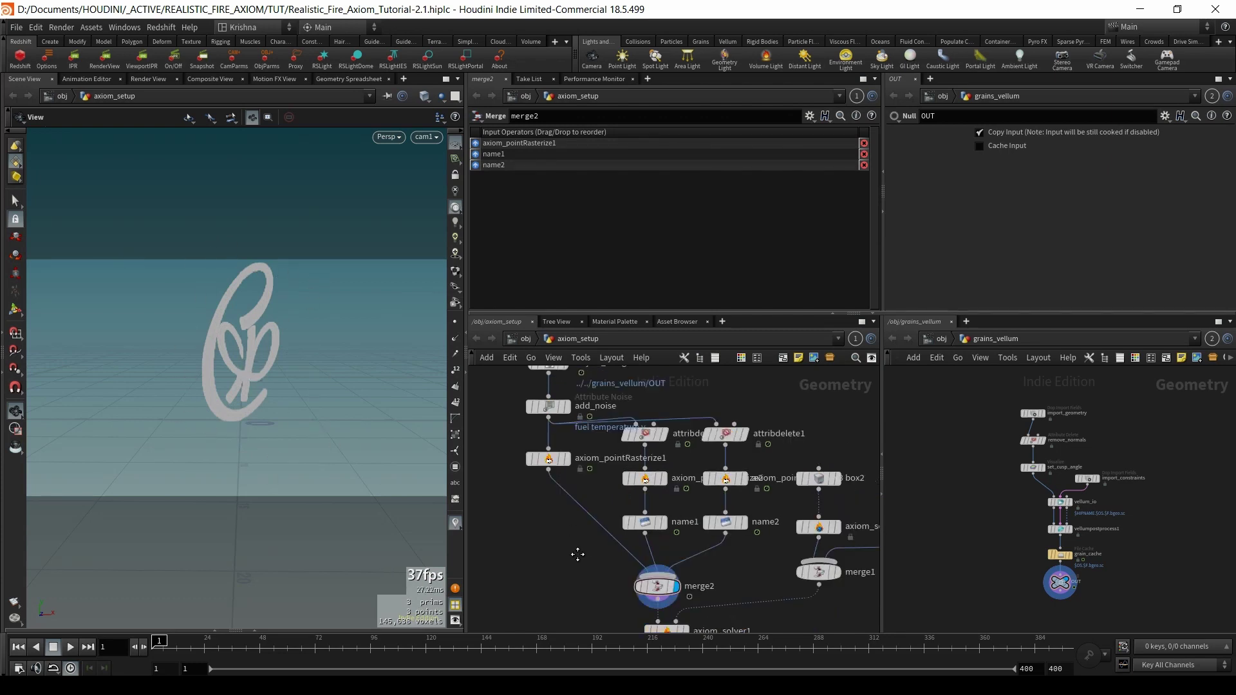
click(548, 459)
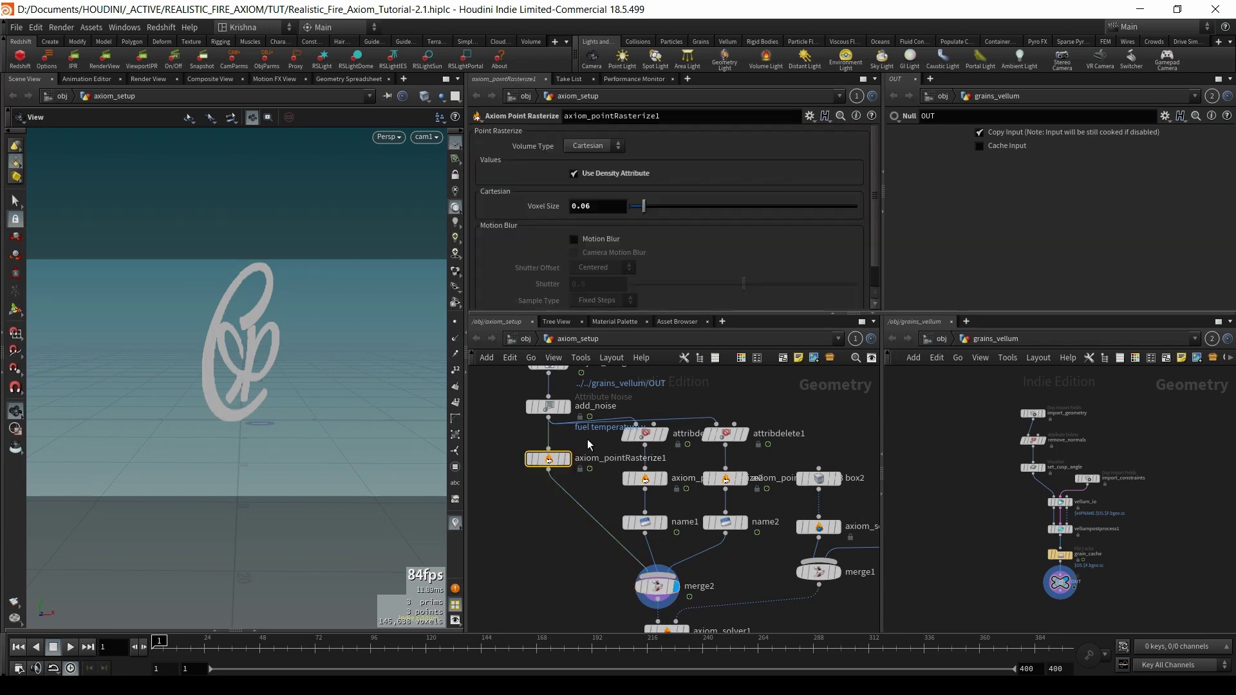
middle_drag(522, 386, 522, 423)
drag(518, 387, 573, 454)
middle_drag(689, 529, 693, 497)
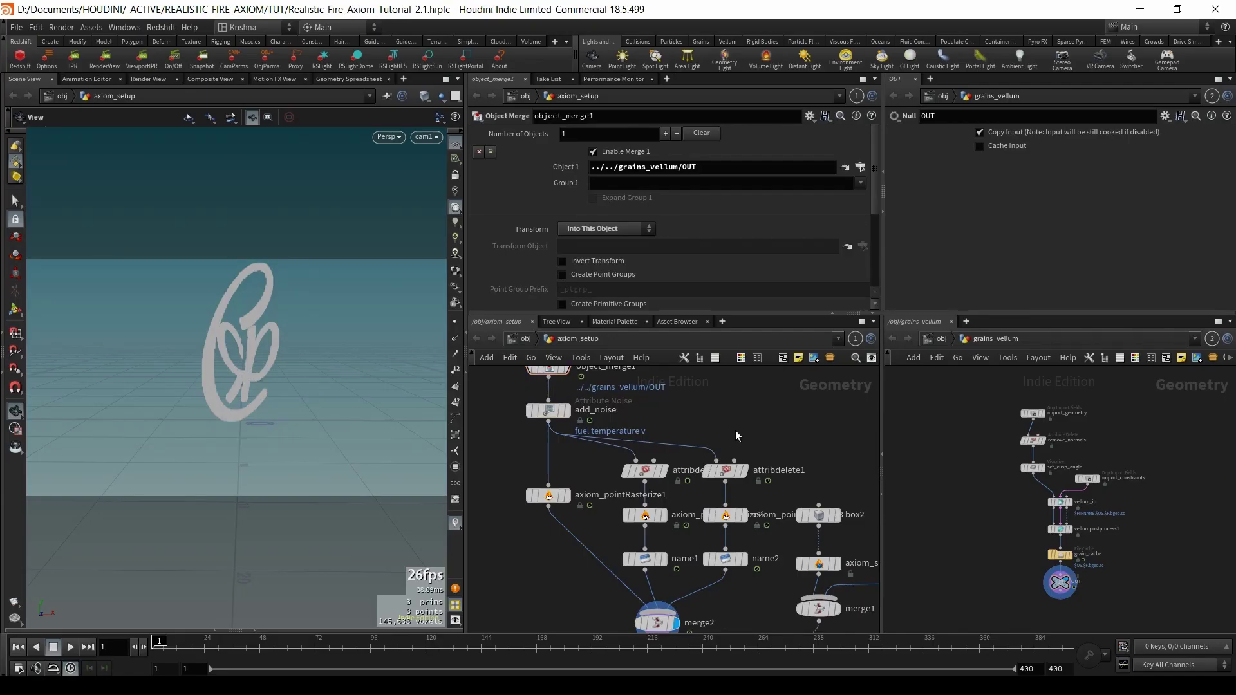
middle_drag(735, 432, 749, 446)
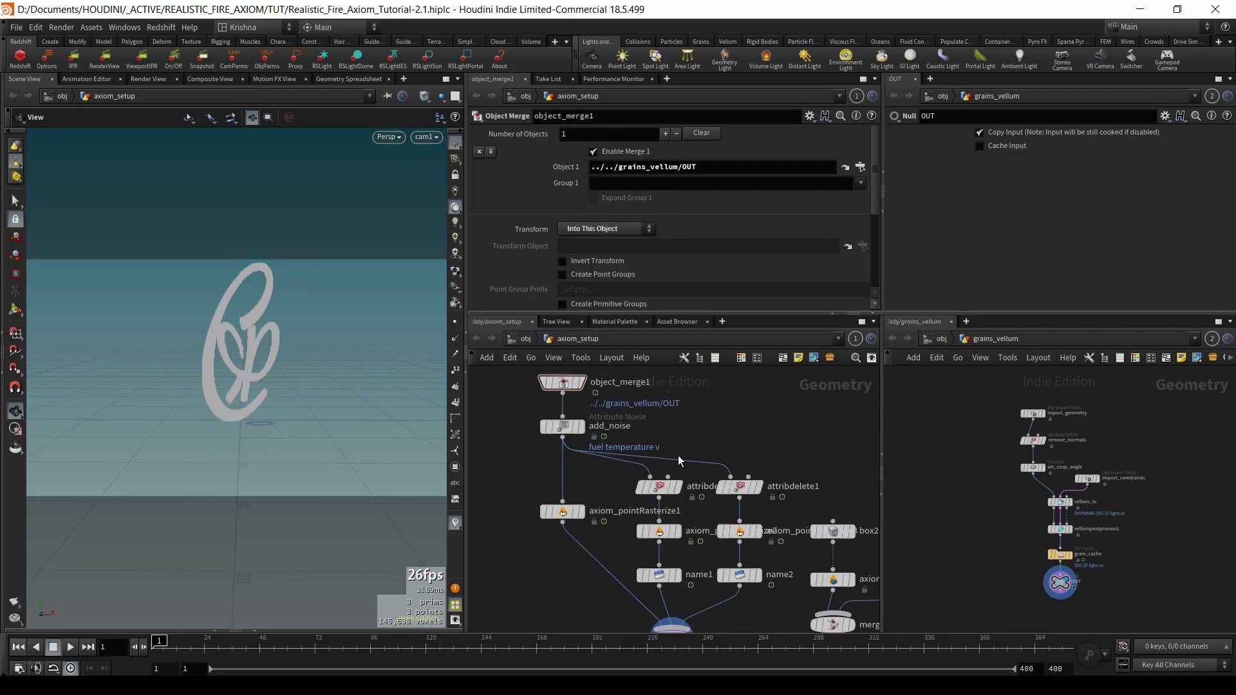
- Display object_merge1, select the OUT null in grains_vellum and scrub the timeline back to the start
click(582, 382)
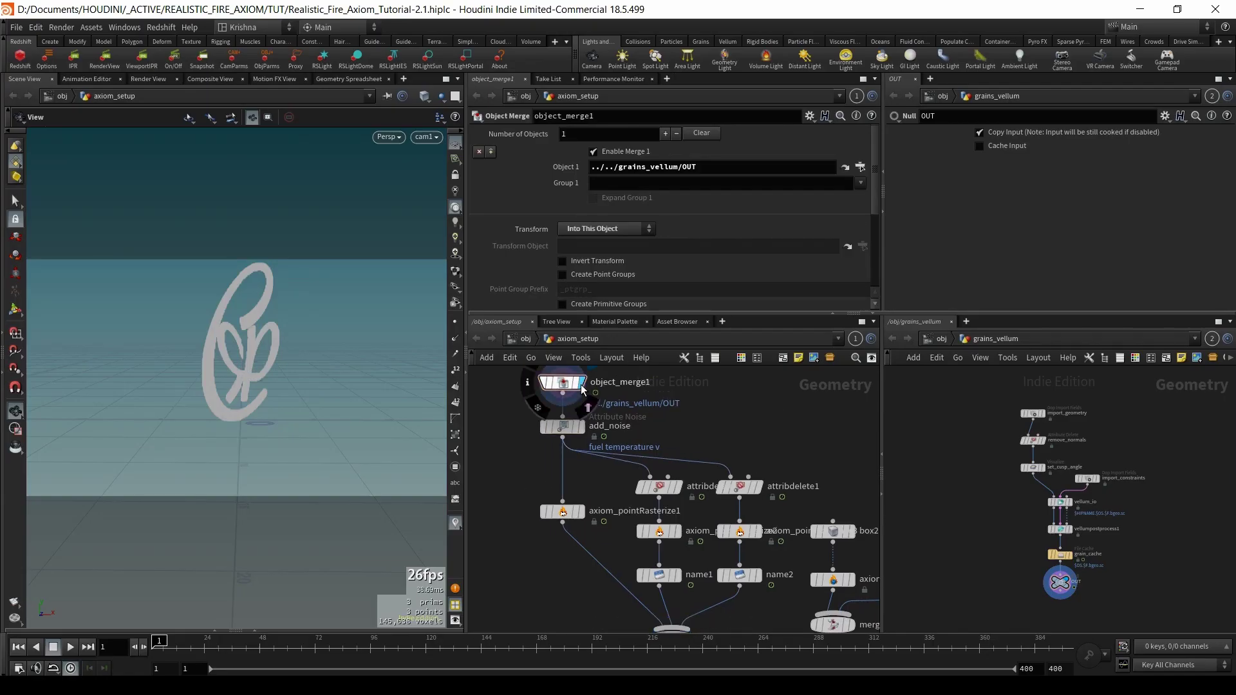
click(527, 382)
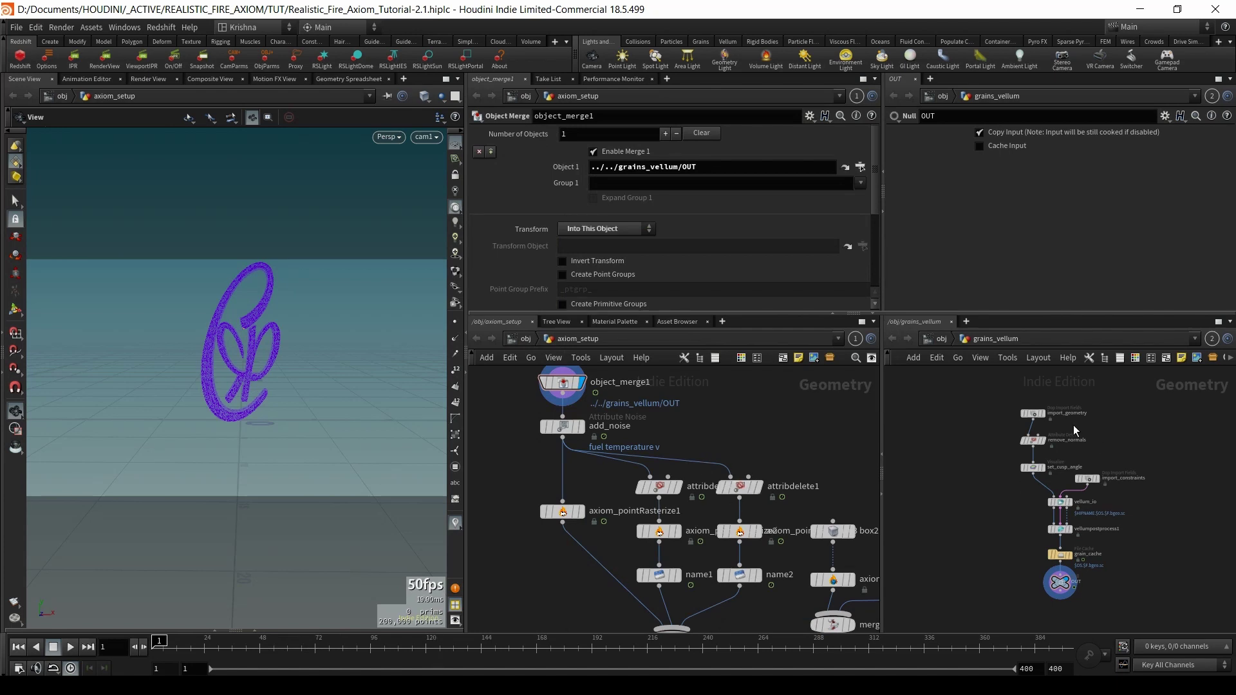
scroll(1153, 573, up, 5)
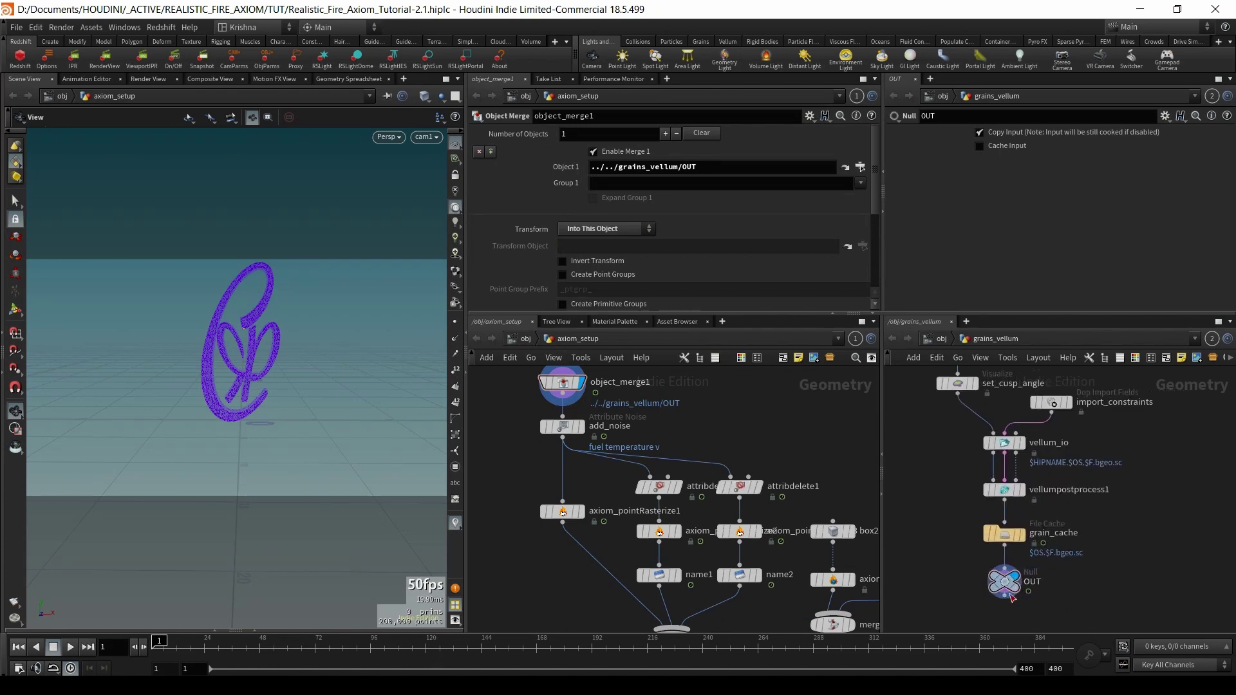
click(1006, 583)
drag(264, 644, 154, 644)
- Open the logo_vellum network, play its animation and return to the first frame
click(941, 339)
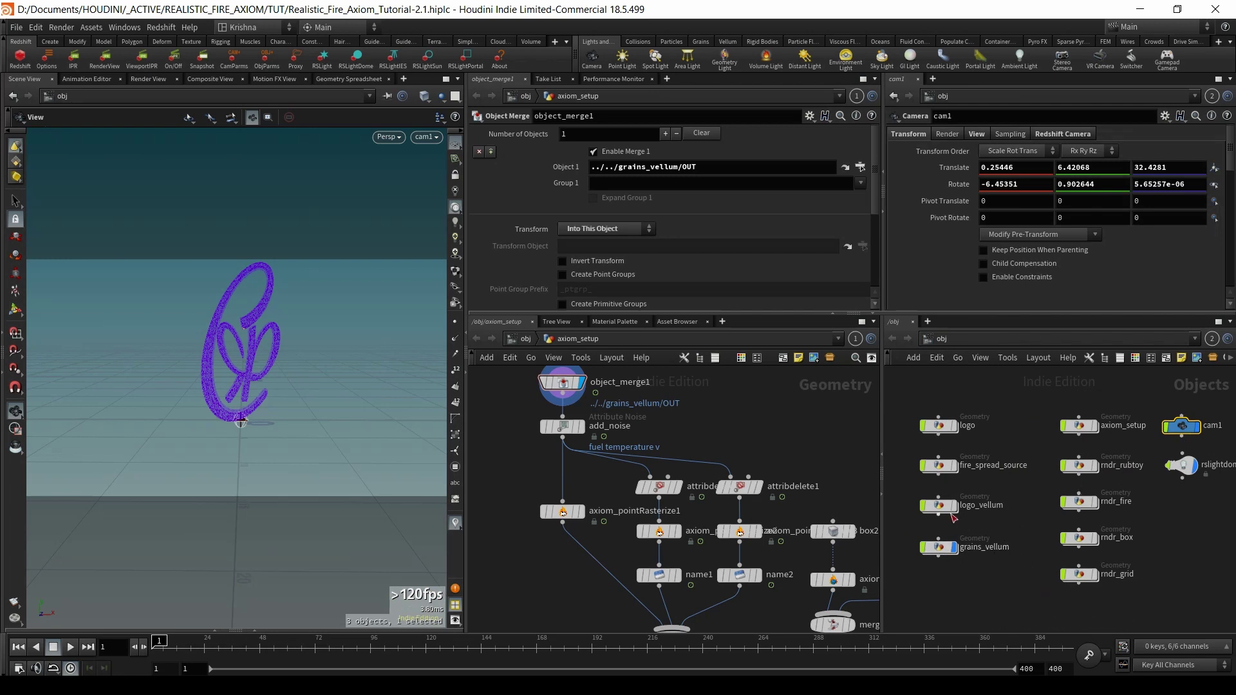
double_click(935, 503)
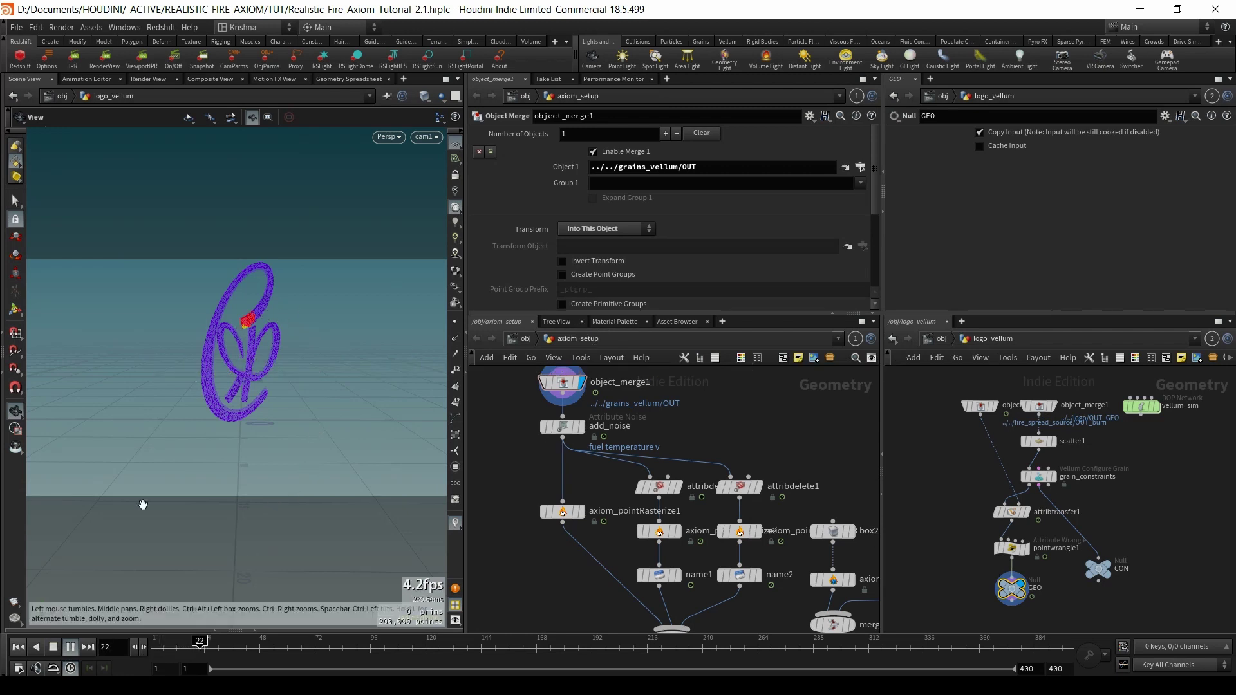
click(70, 646)
click(18, 647)
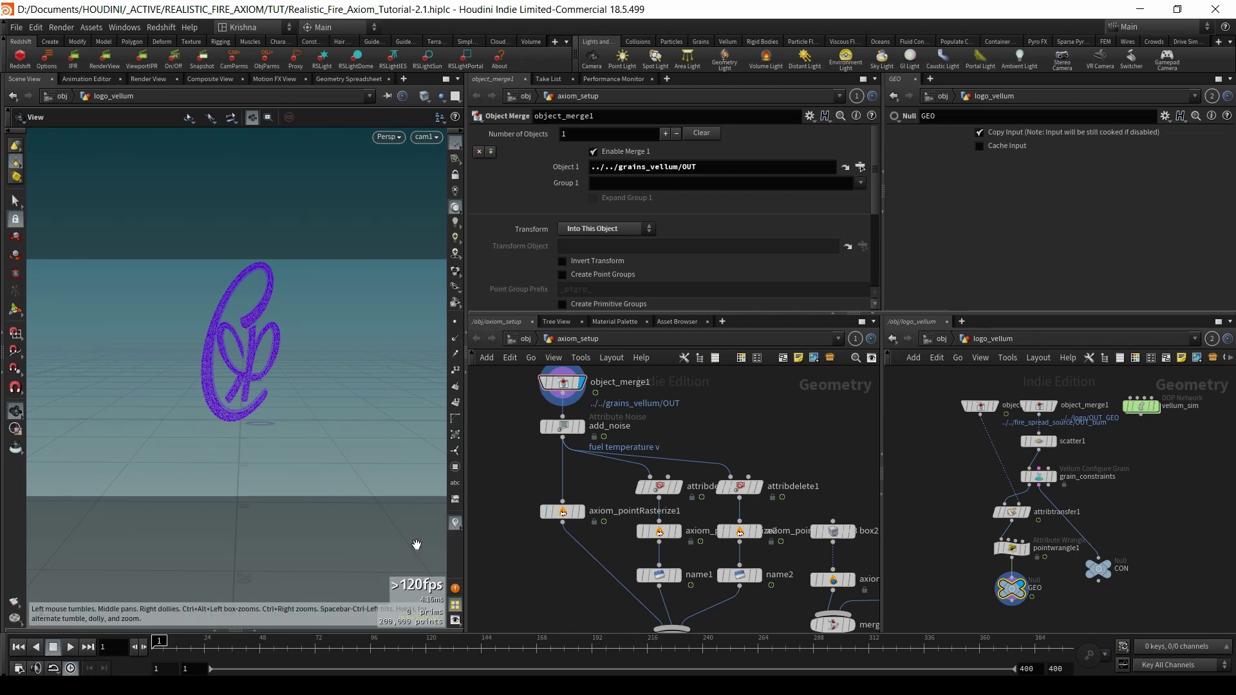
- Inspect the logo_vellum_vellum source settings inside vellum_sim and go back to the object level
double_click(1146, 406)
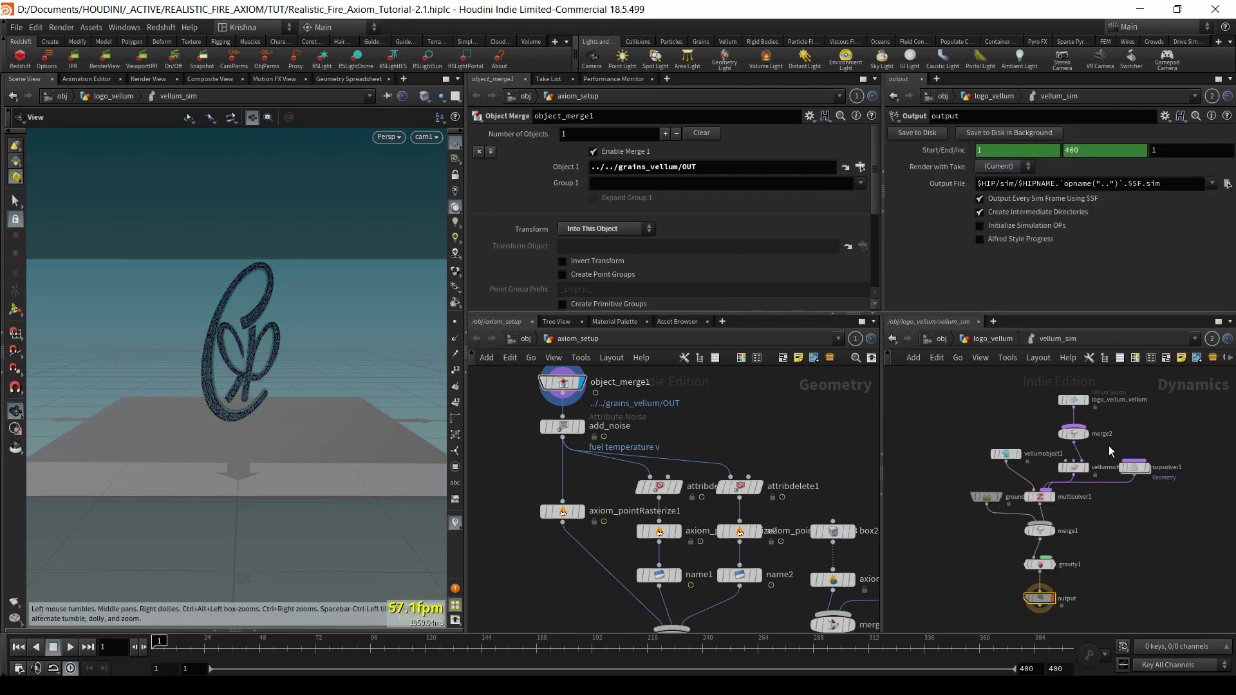
click(1073, 399)
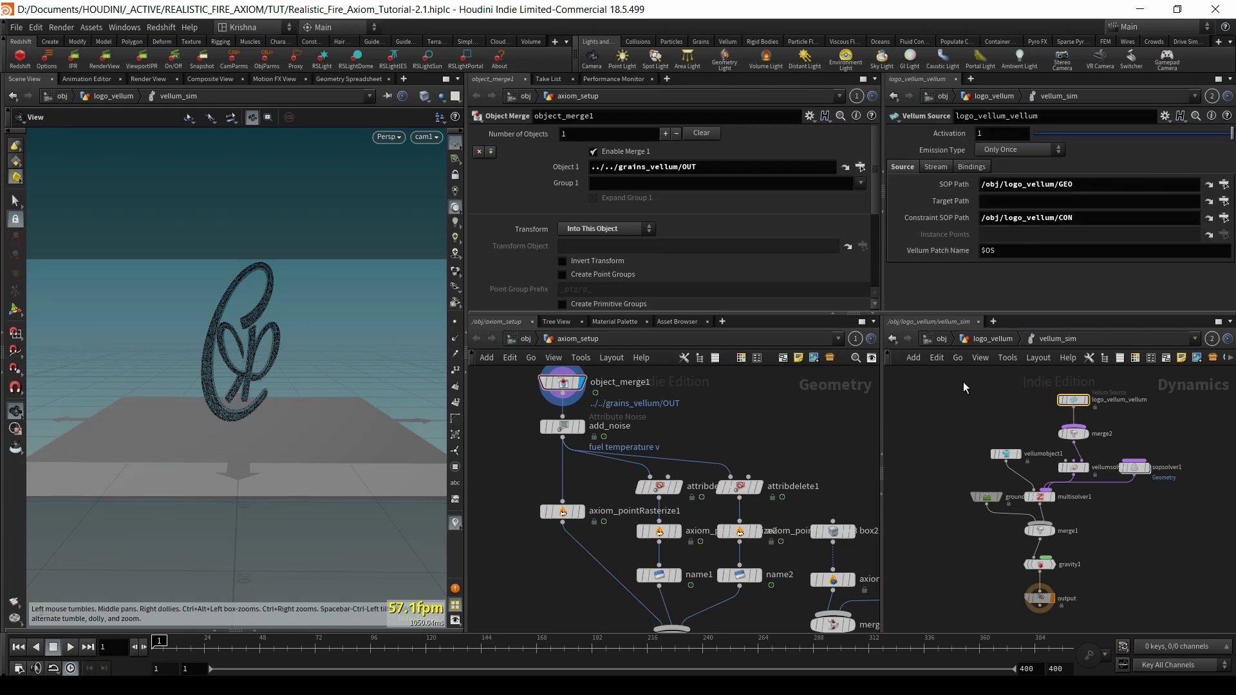
click(946, 338)
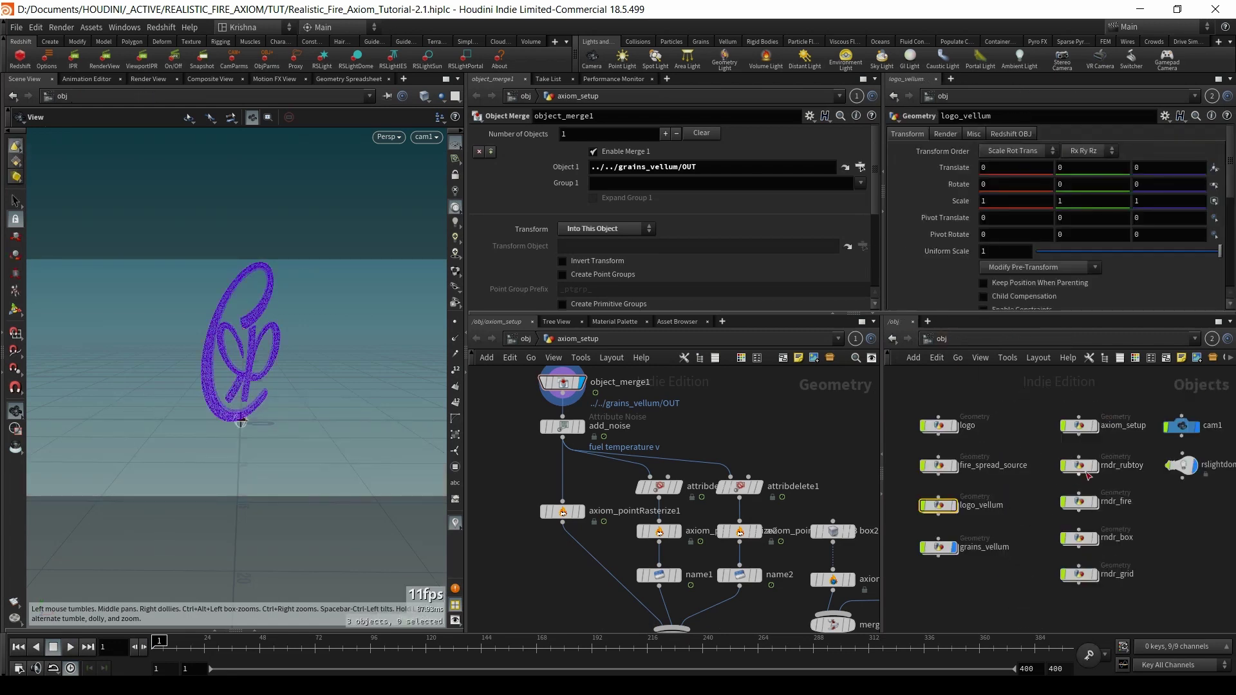
- Reopen grains_vellum and play back the cached grains from the first frame
double_click(938, 547)
drag(921, 571, 1021, 590)
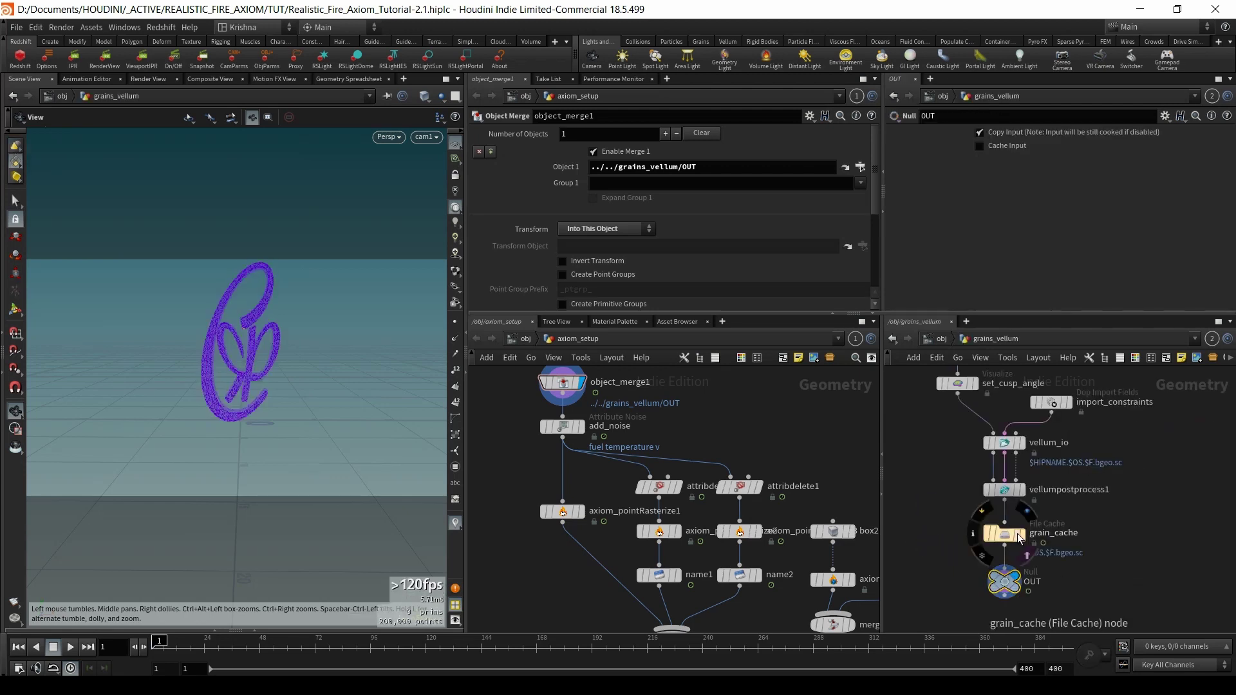
click(71, 647)
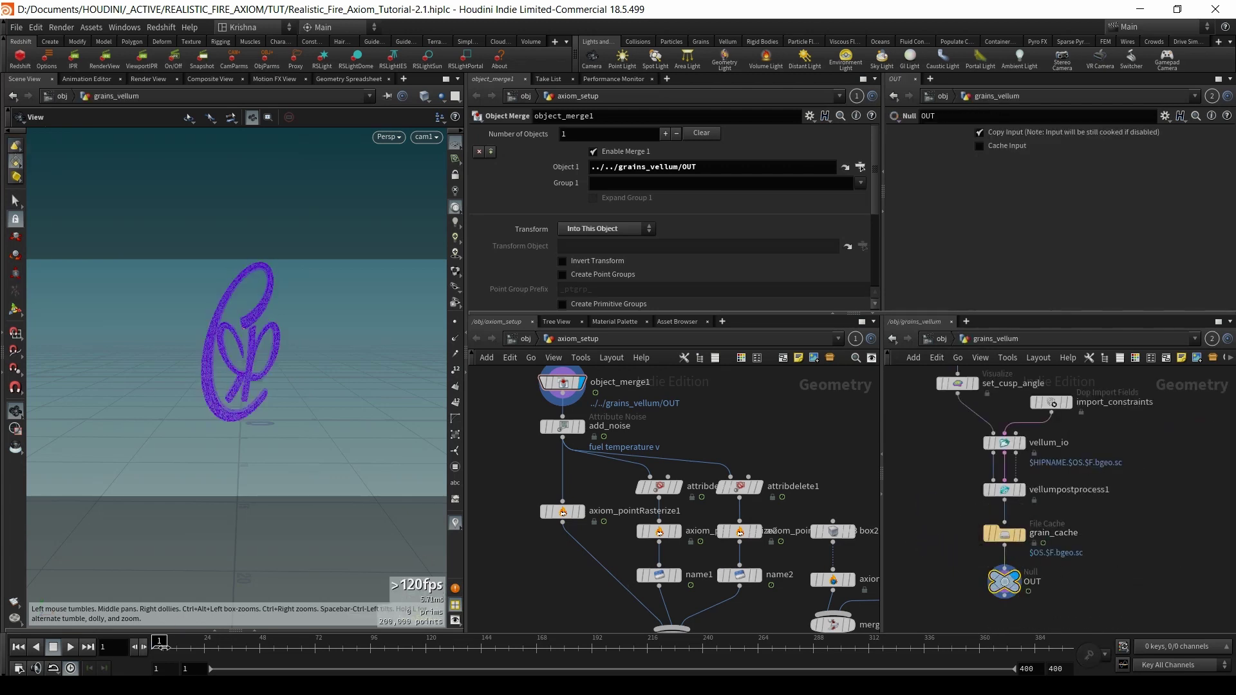
- Add an Object Merge node beside grain_cache in the grains_vellum network
key(Up)
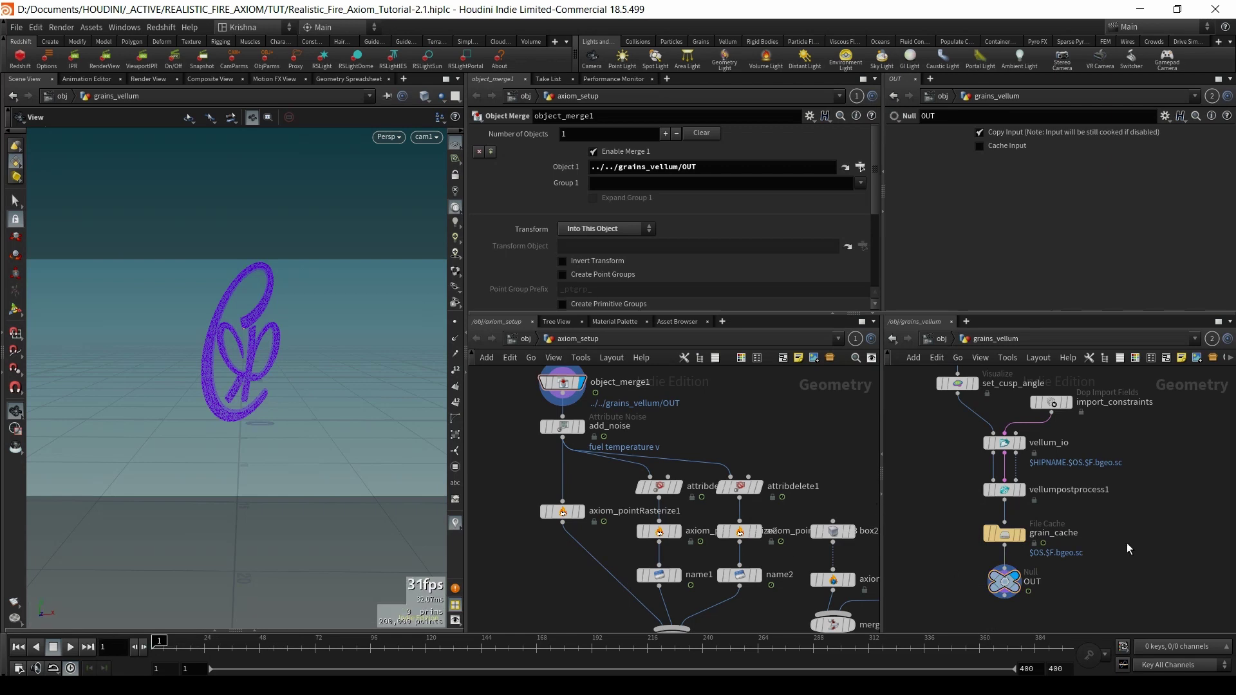
key(Tab)
text(obj me)
key(Return)
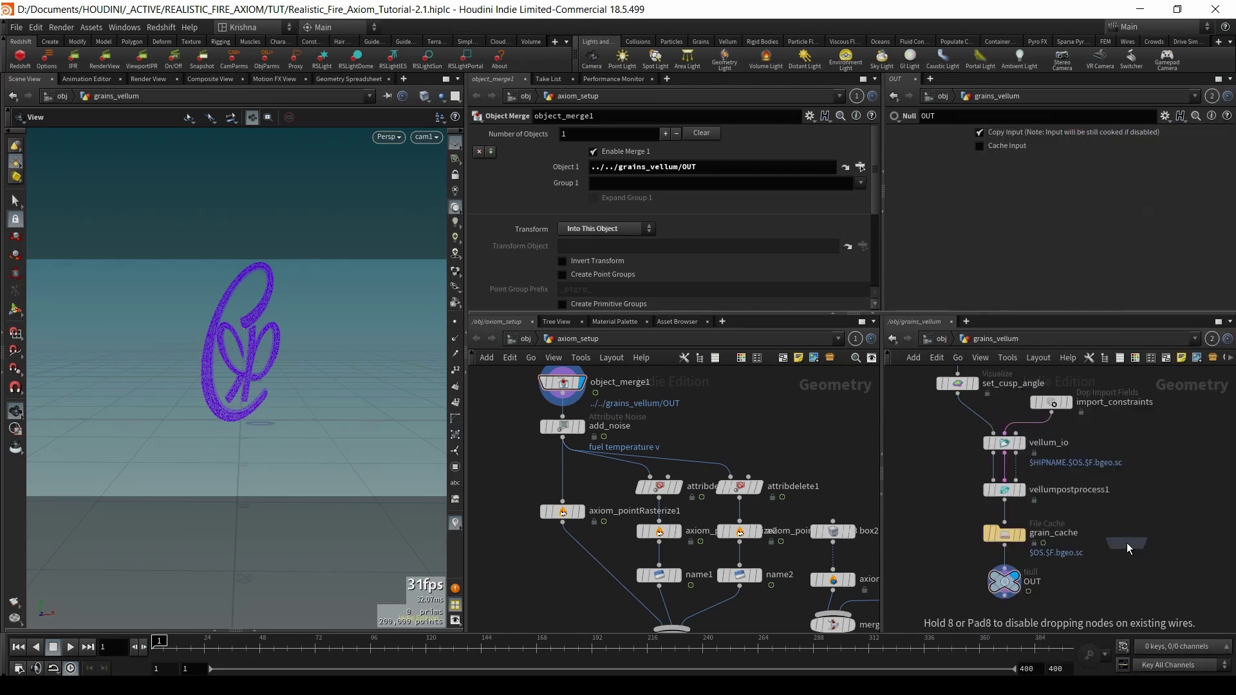
click(1119, 536)
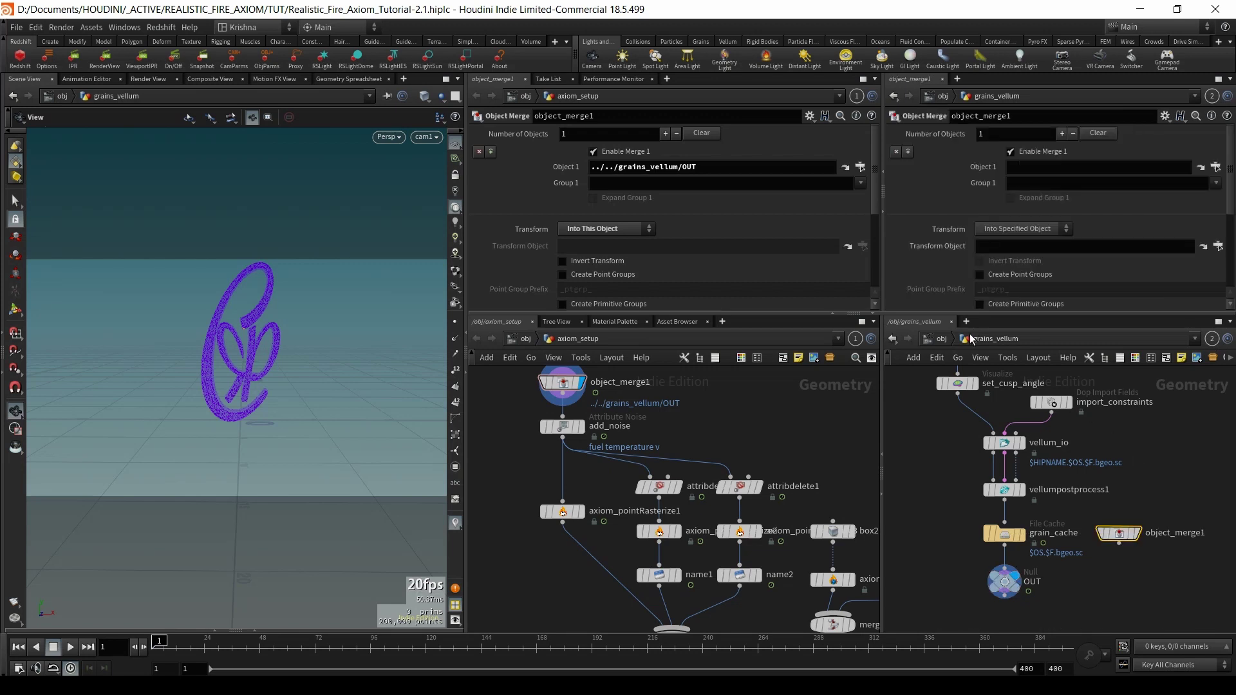
- Point Object 1 of the new object_merge1 in grains_vellum to the OUT_burn null of fire_spread_source
click(1217, 167)
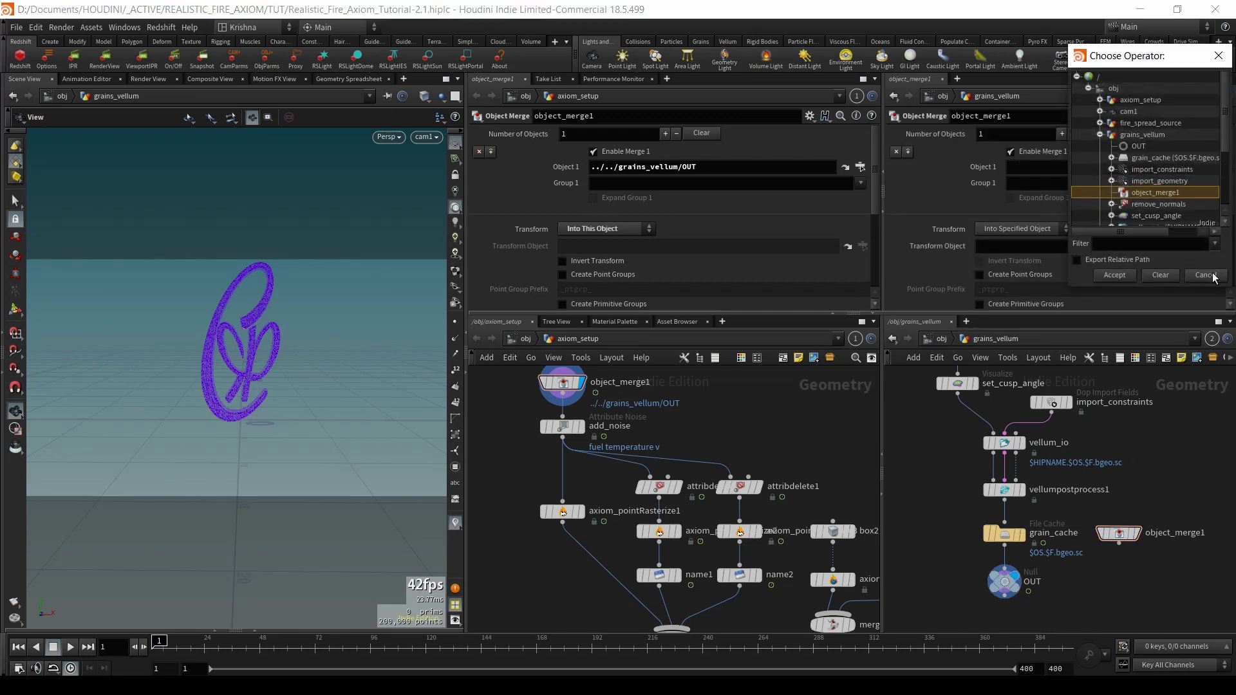
click(1205, 275)
click(519, 338)
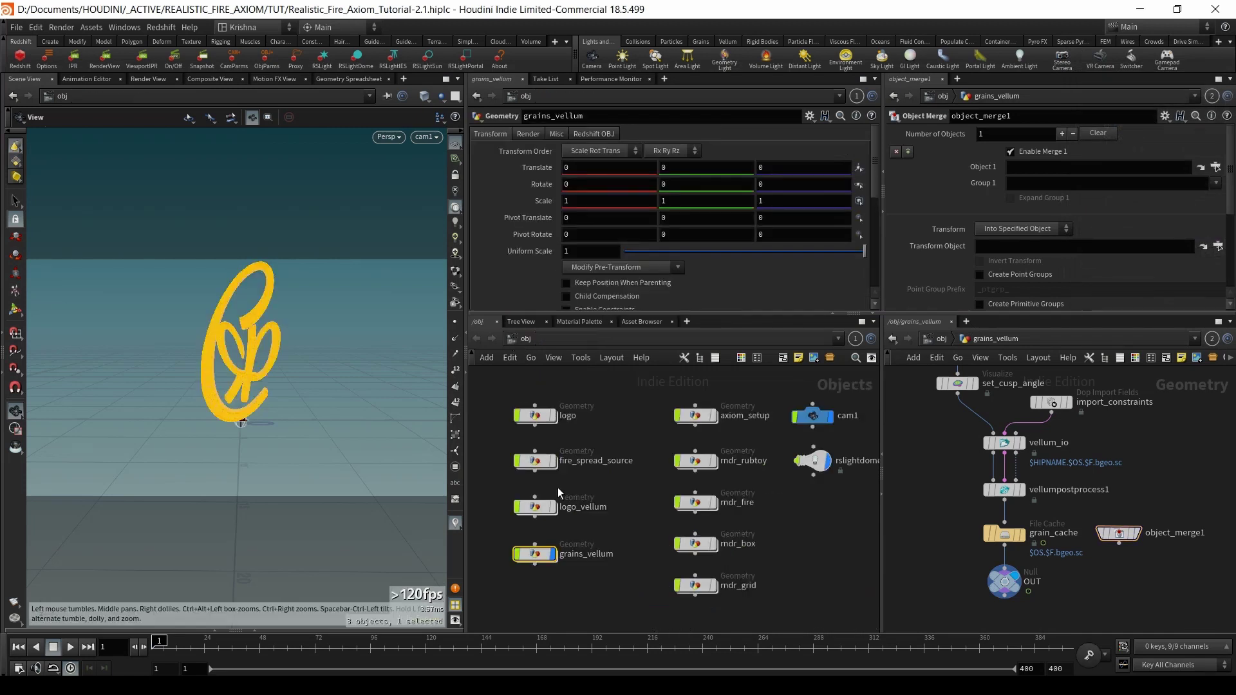
double_click(529, 462)
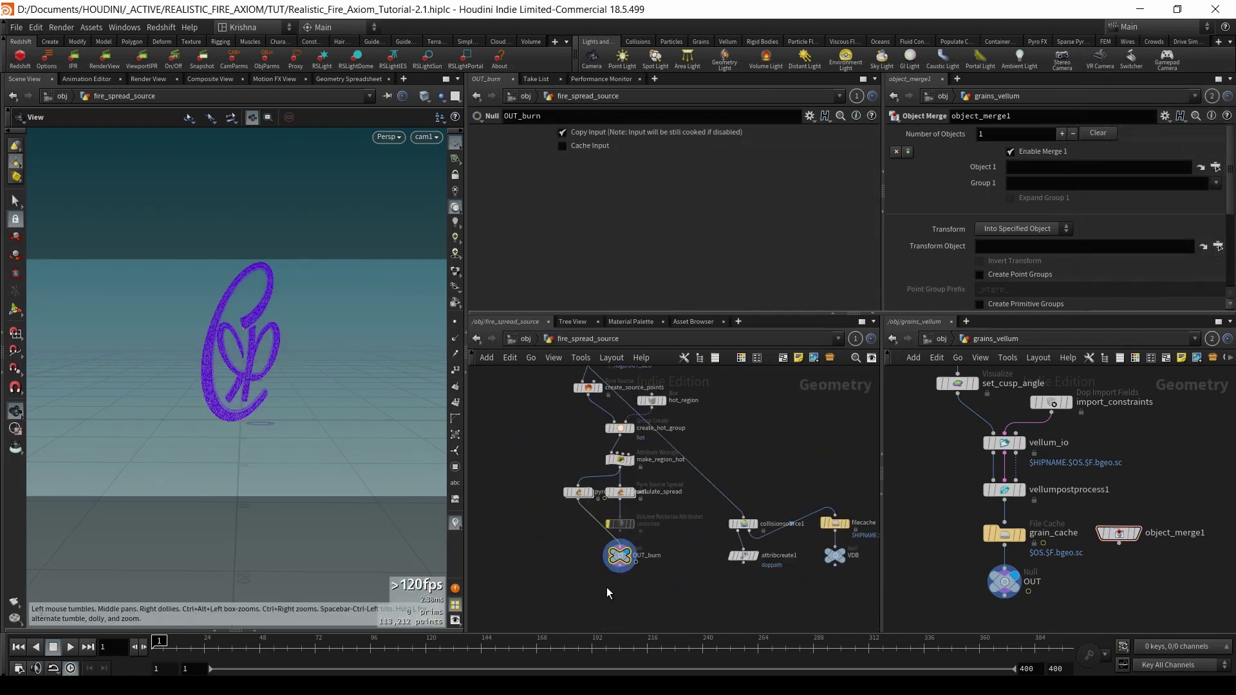
key(Up)
click(370, 648)
key(ctrl+Up)
drag(620, 555, 1037, 171)
- Insert an Attribute Transfer node between grain_cache and OUT, with object_merge1 wired into its second input
key(Tab)
text(attr transfer)
key(Return)
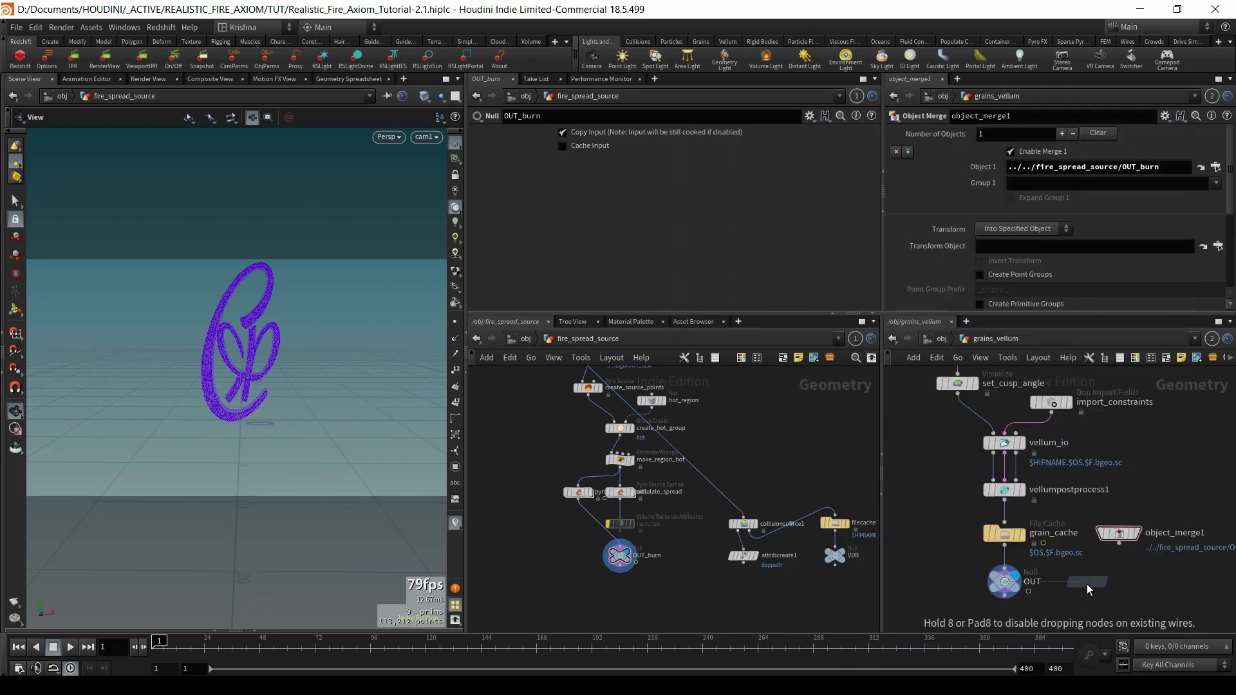
click(1010, 562)
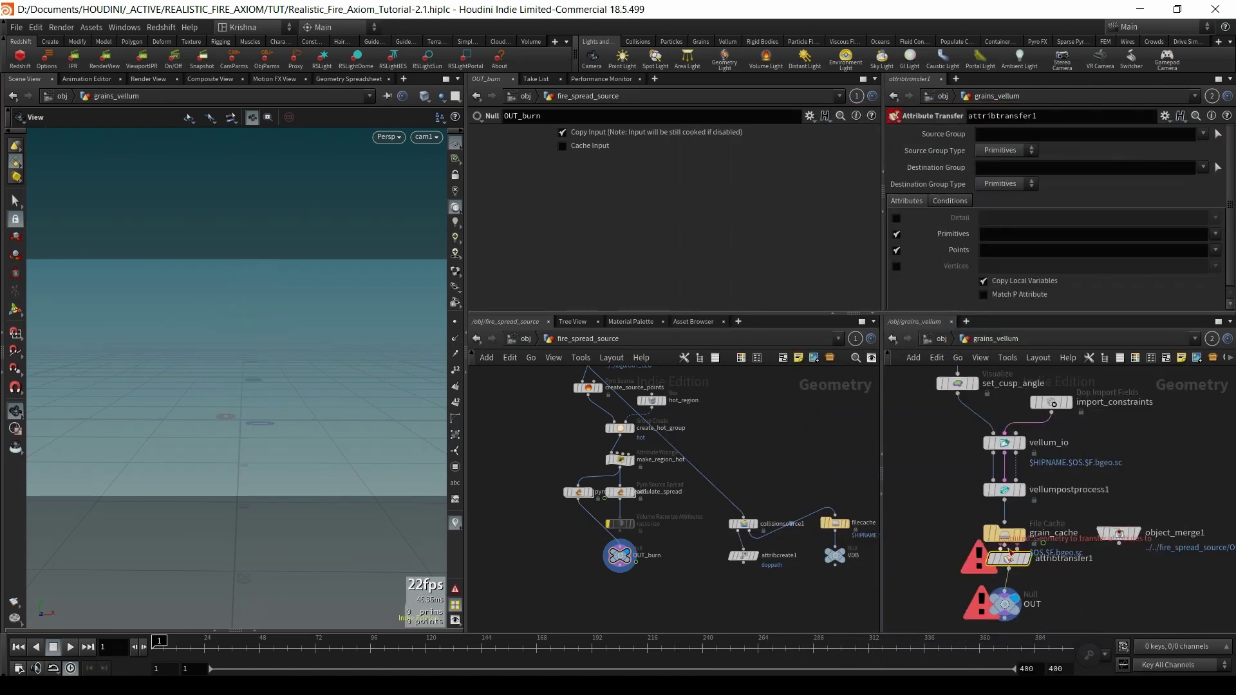
click(1017, 562)
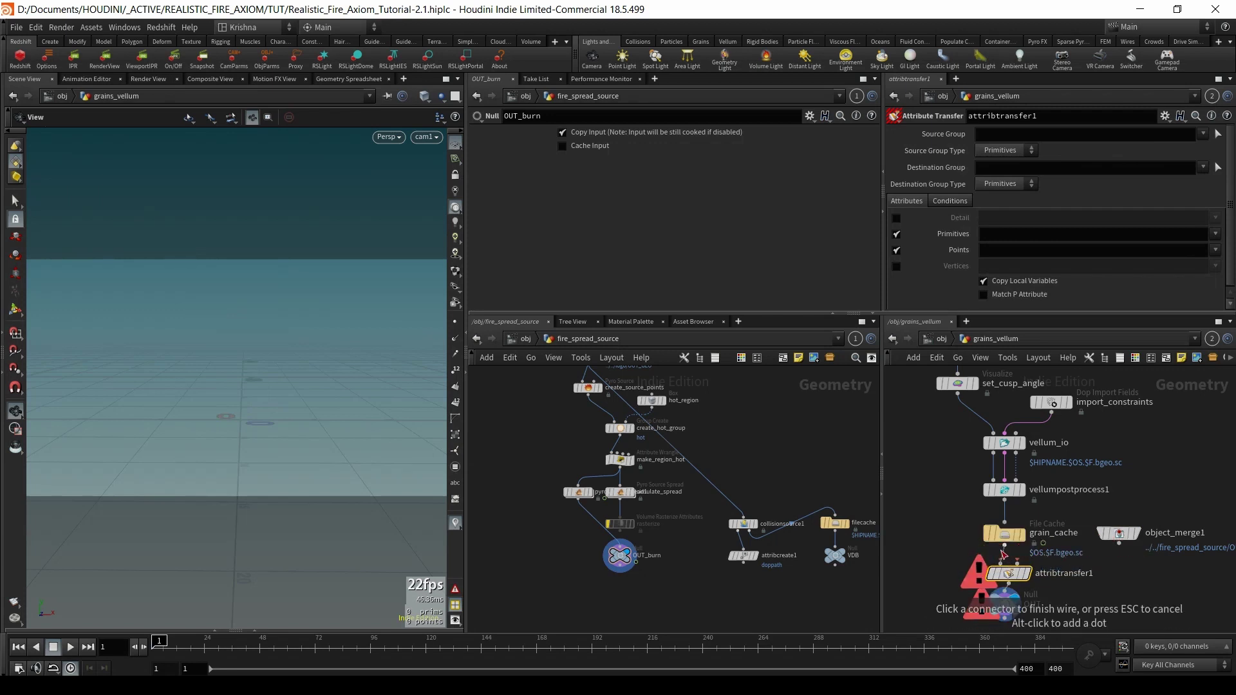
click(1112, 551)
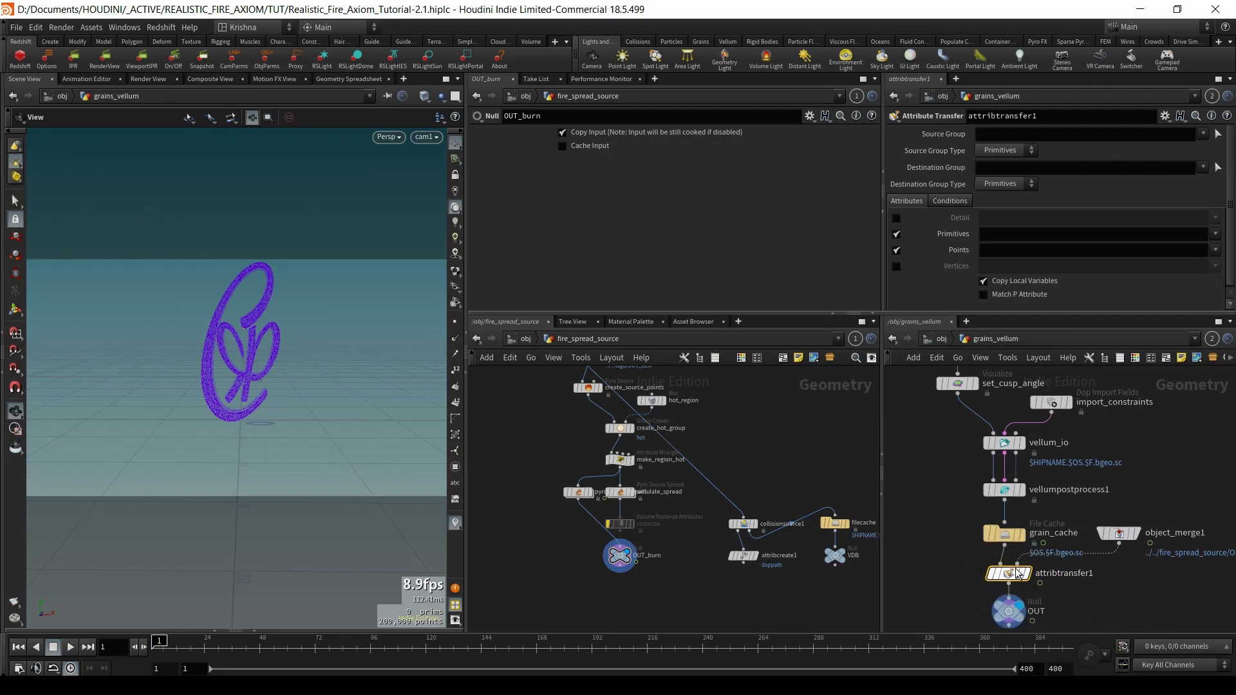
- Make attribtransfer1 transfer the burn point attribute and select the OUT null below it
click(1215, 250)
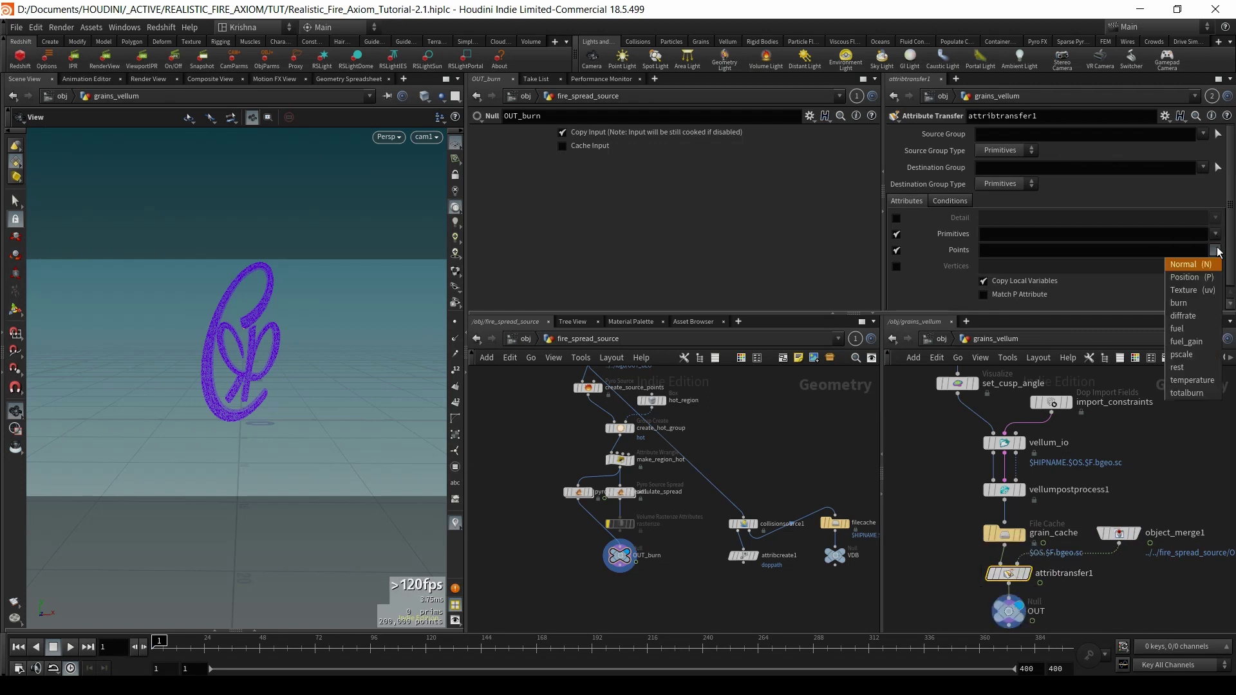
click(1197, 304)
middle_drag(1141, 595, 1145, 546)
click(1009, 564)
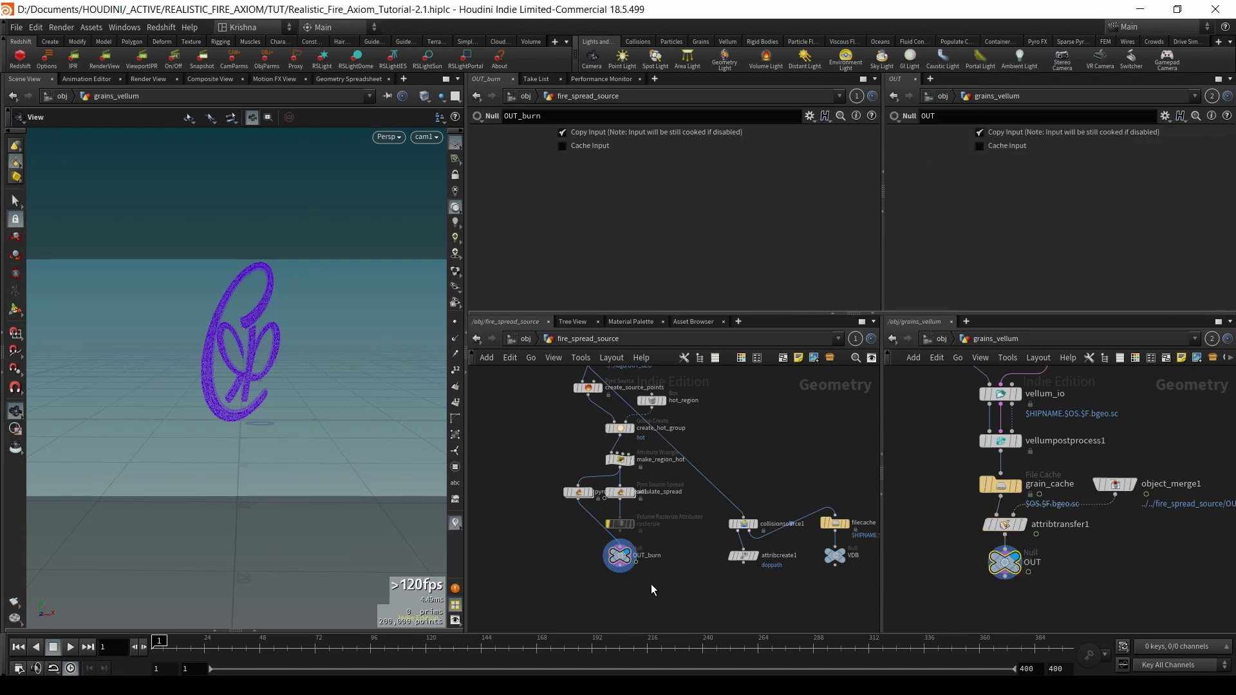
- Open axiom_setup, select object_merge1, scrub the timeline to check the burn spread and return to the first frame
click(526, 339)
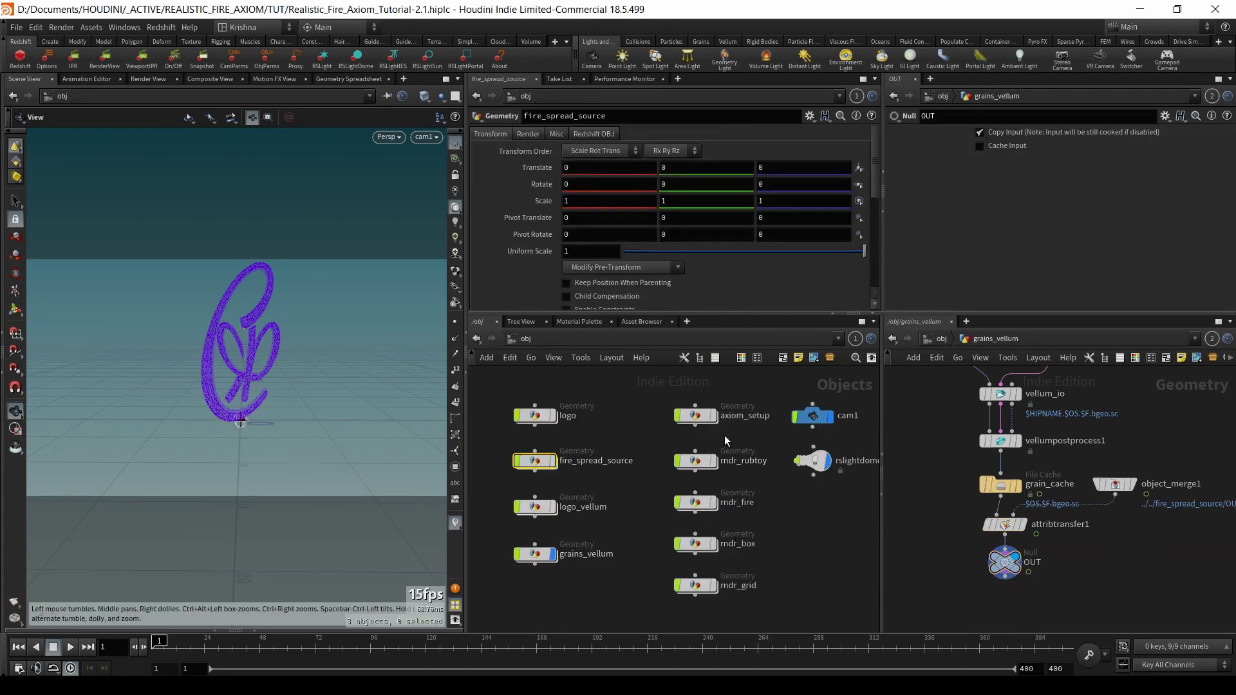
double_click(696, 415)
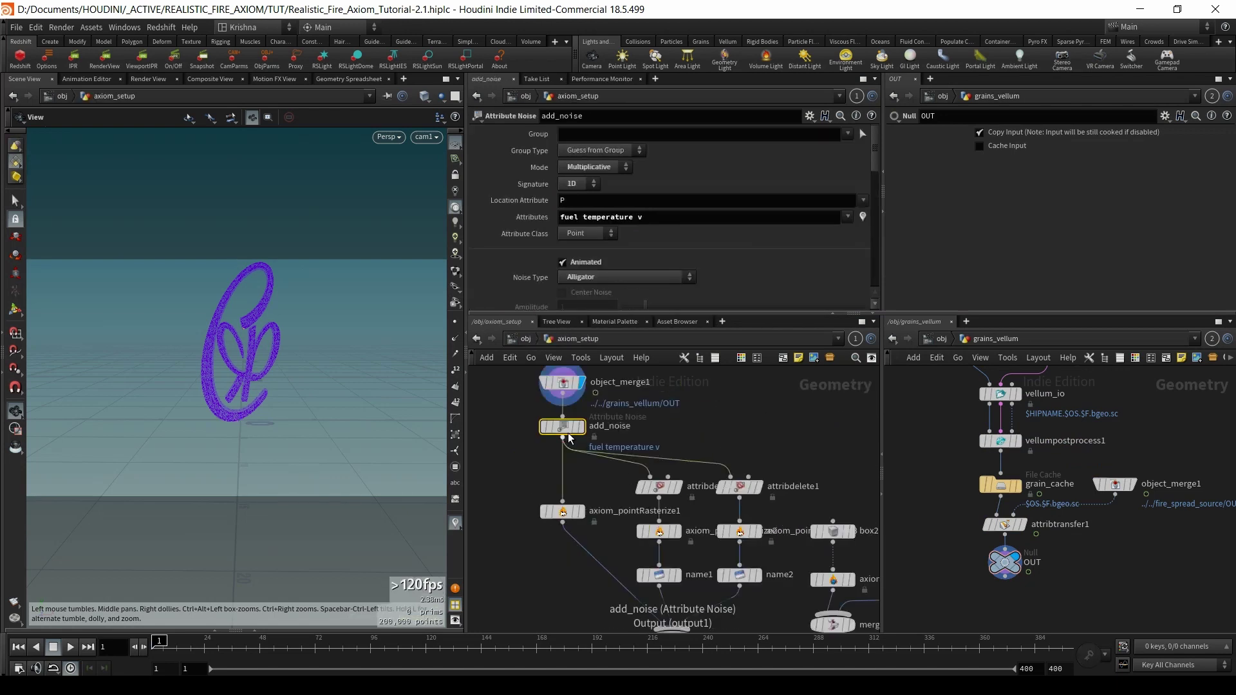
click(562, 383)
drag(159, 641, 445, 650)
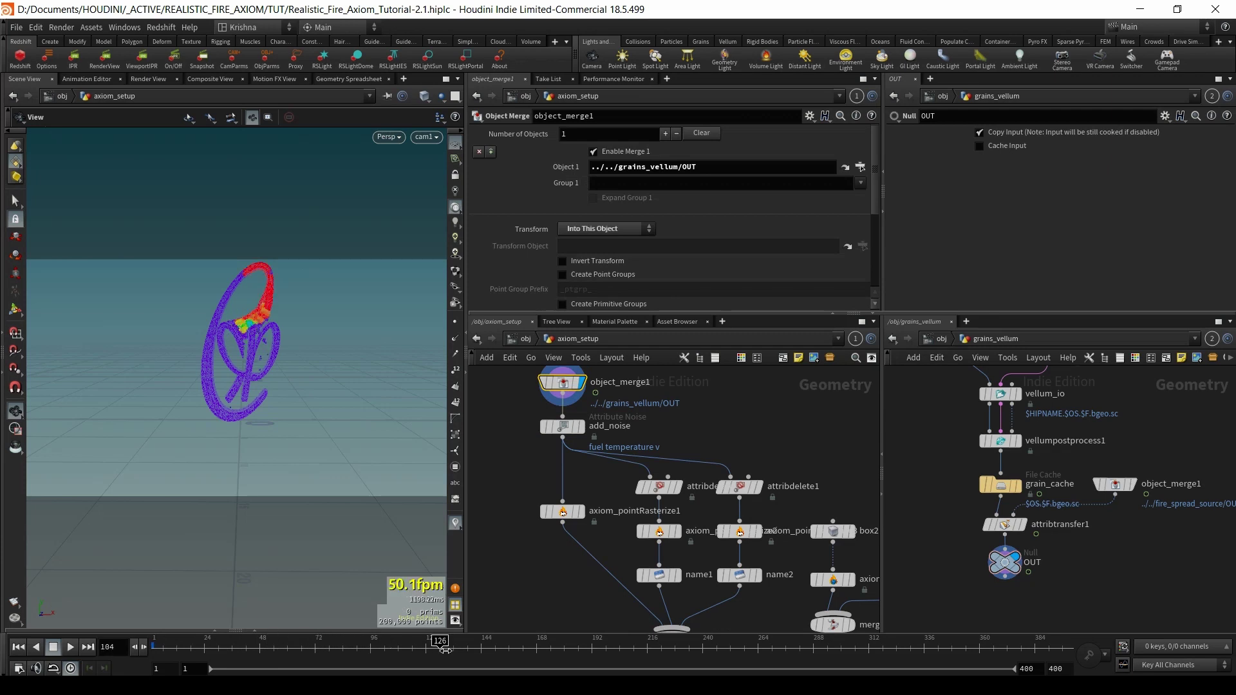
click(18, 647)
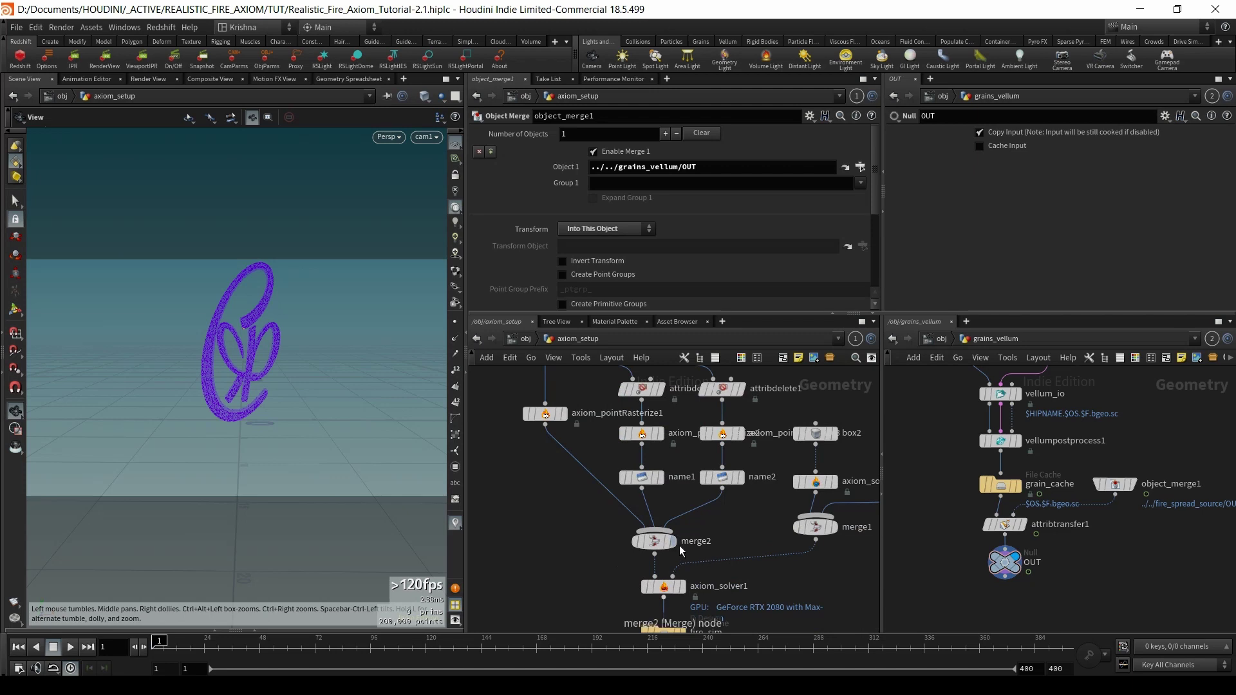
- Display merge2, play back the merged source volumes briefly and return to the first frame
click(654, 544)
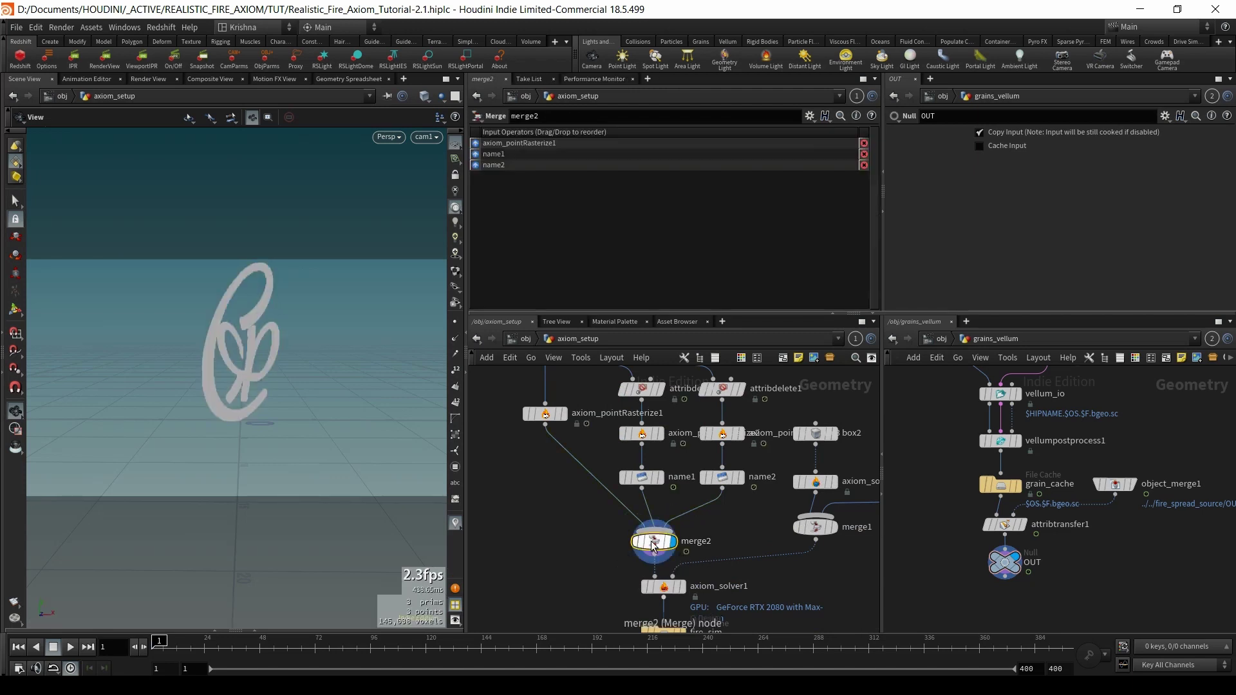
click(69, 647)
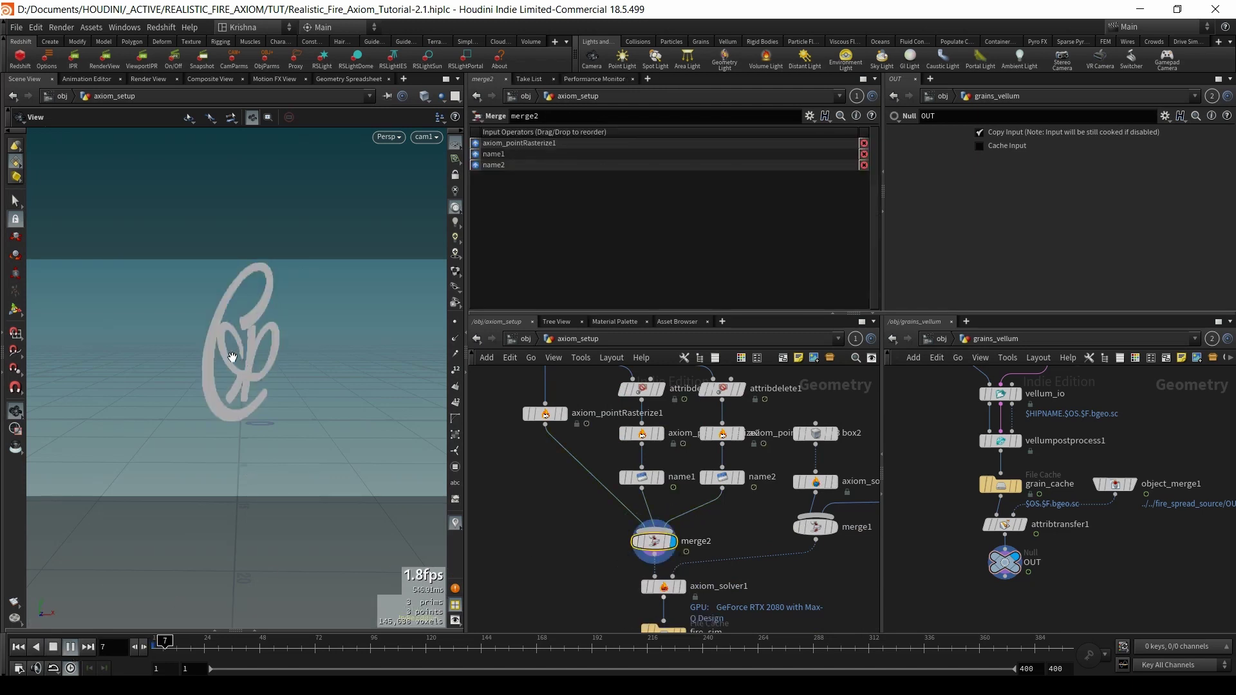
key(Up)
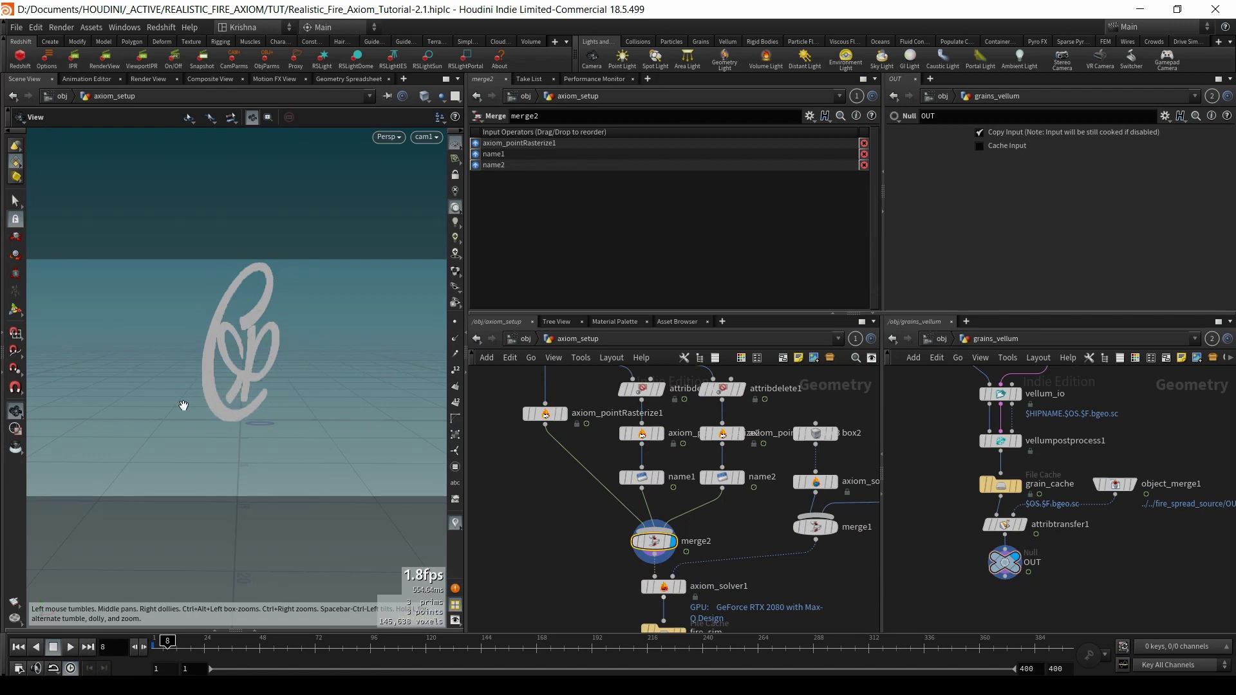
click(18, 649)
- Display axiom_solver1 and set its Division Size to 0.1 and Substeps to 1
mouse_move(682, 593)
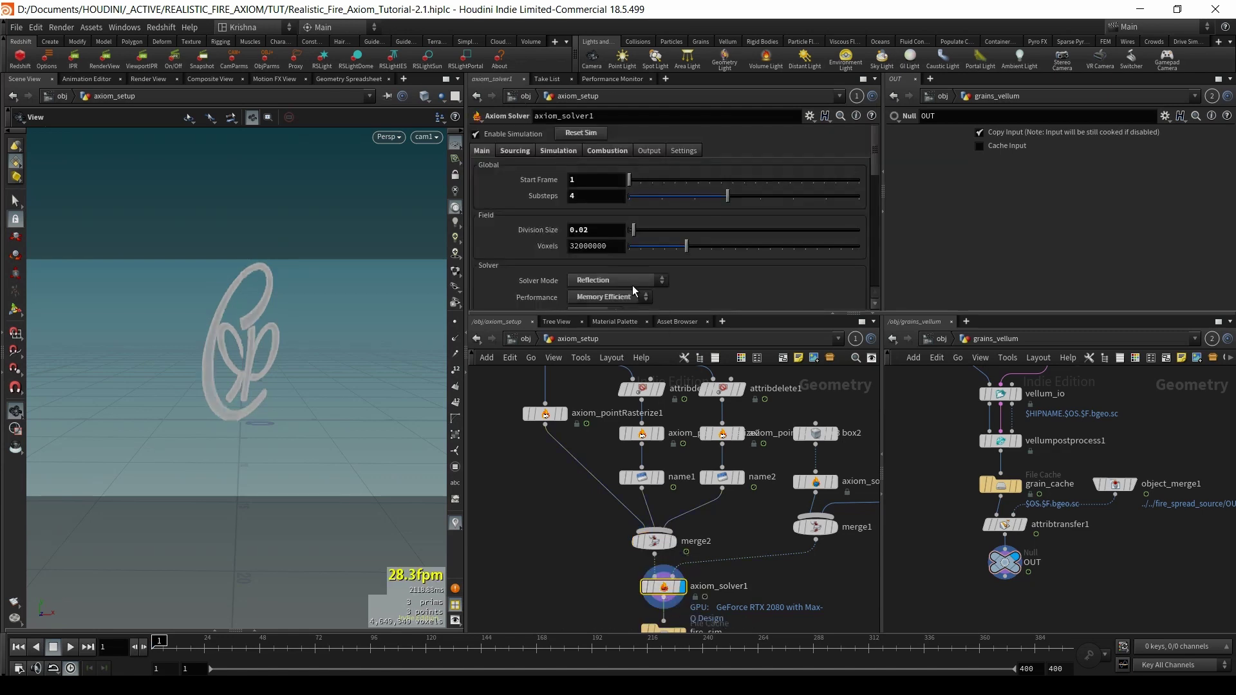
double_click(585, 230)
text(0.1)
click(581, 197)
text(1)
double_click(581, 196)
text(1)
key(Return)
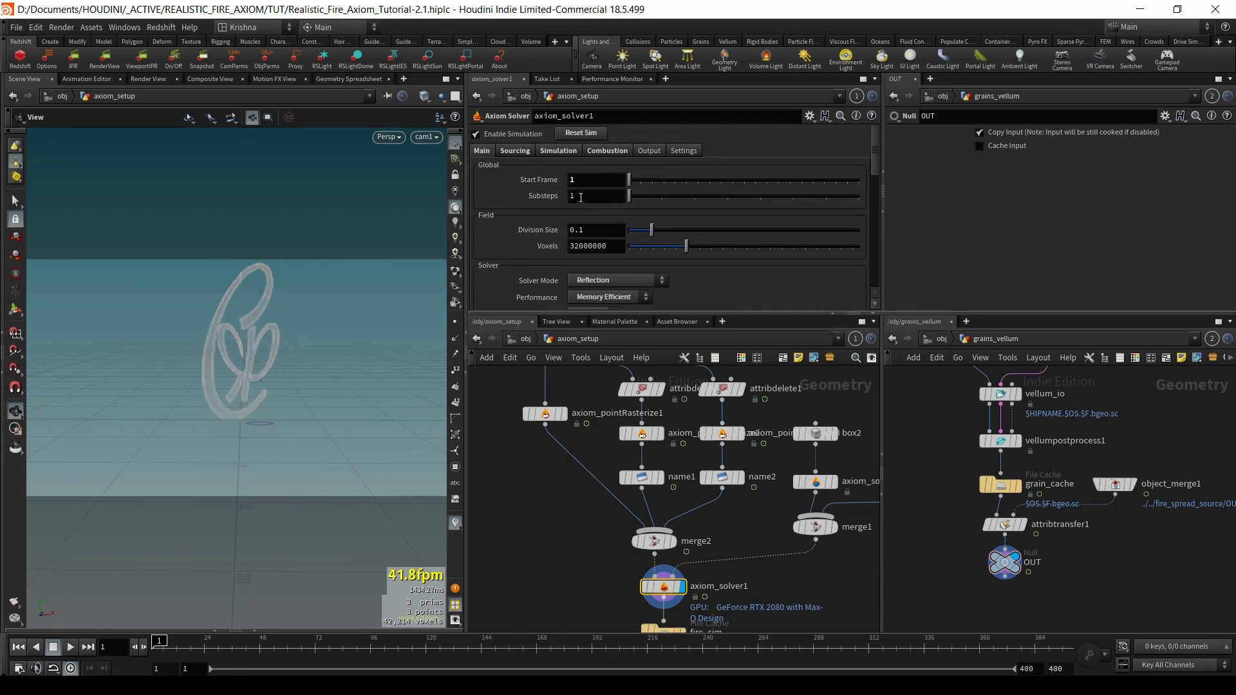
- Play the low-resolution Axiom simulation for a few frames and return to the first frame
click(70, 647)
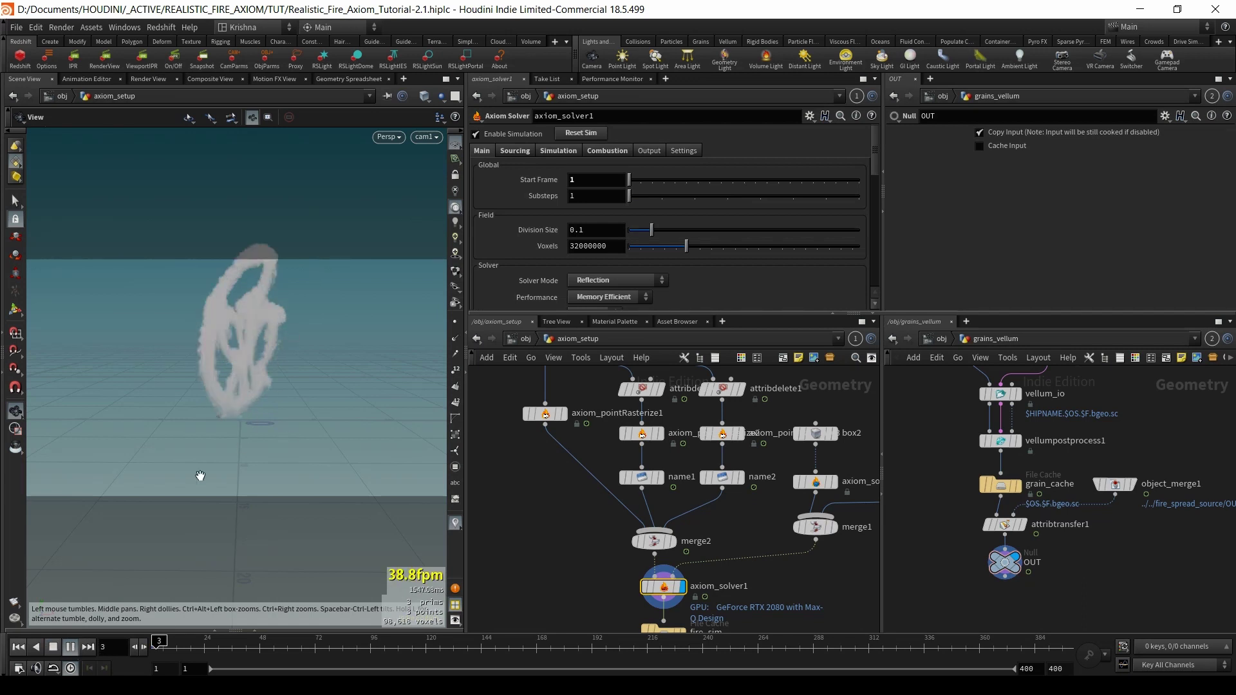
click(70, 647)
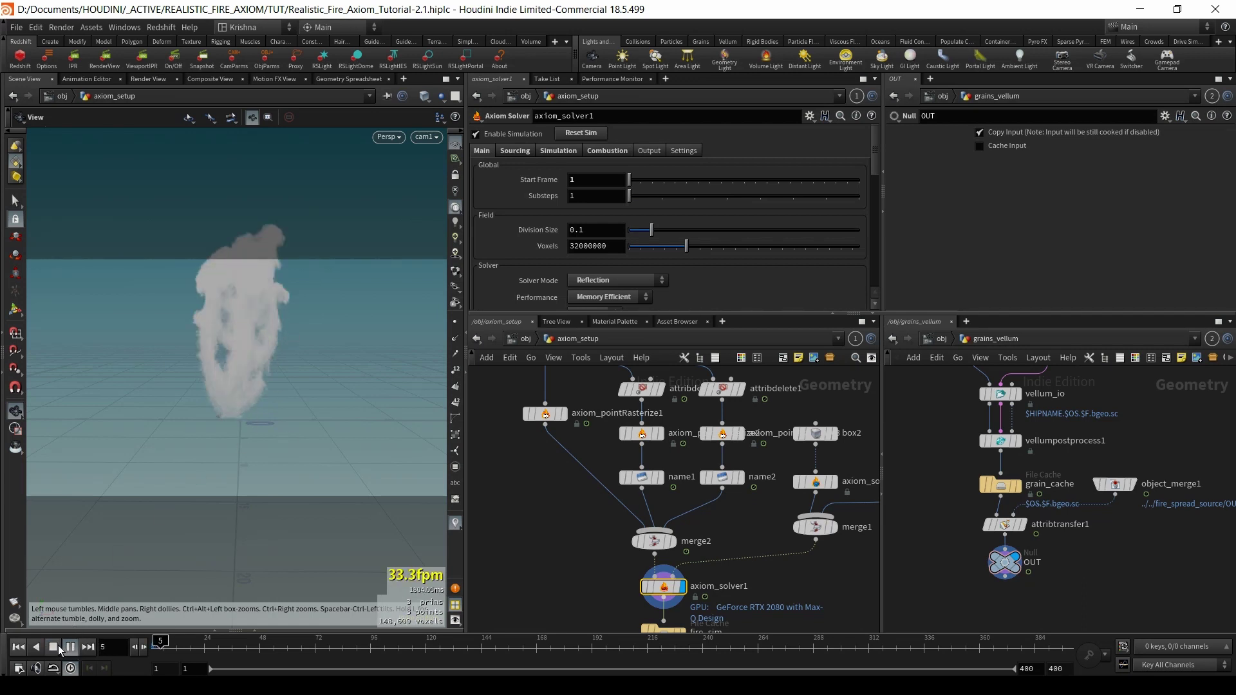
click(18, 647)
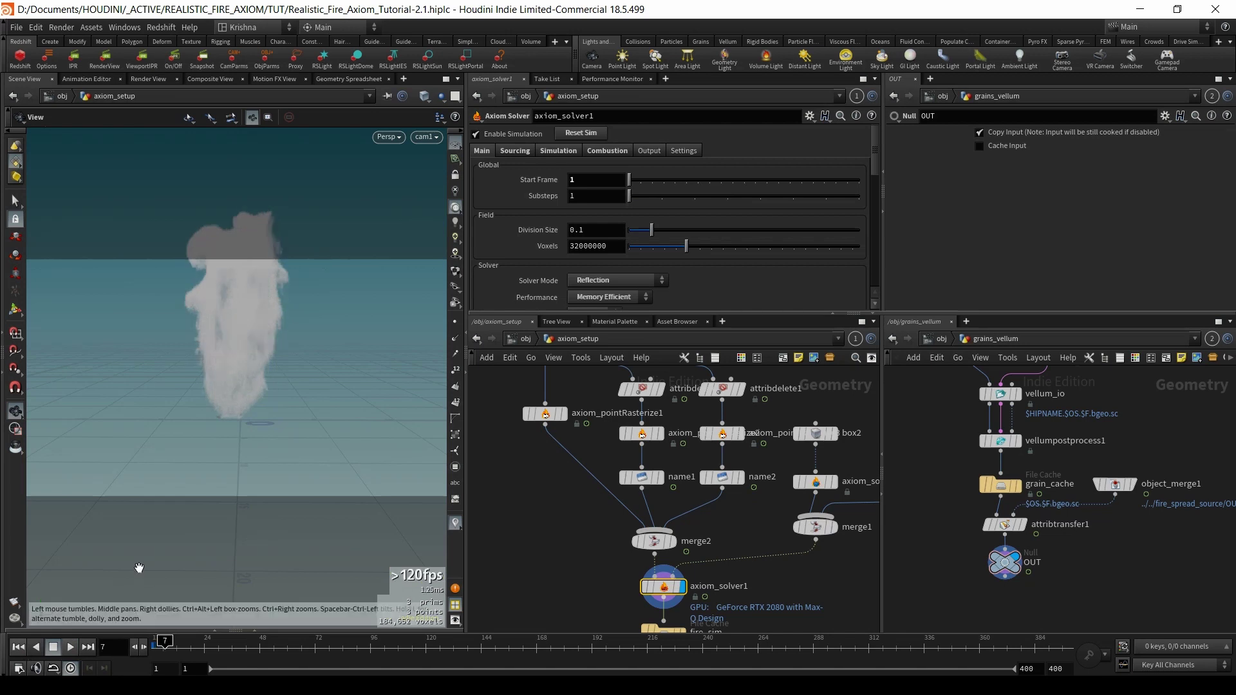
- Reopen the fire_spread_source network at OUT_burn and check object_merge1's source path in grains_vellum
mouse_move(813, 532)
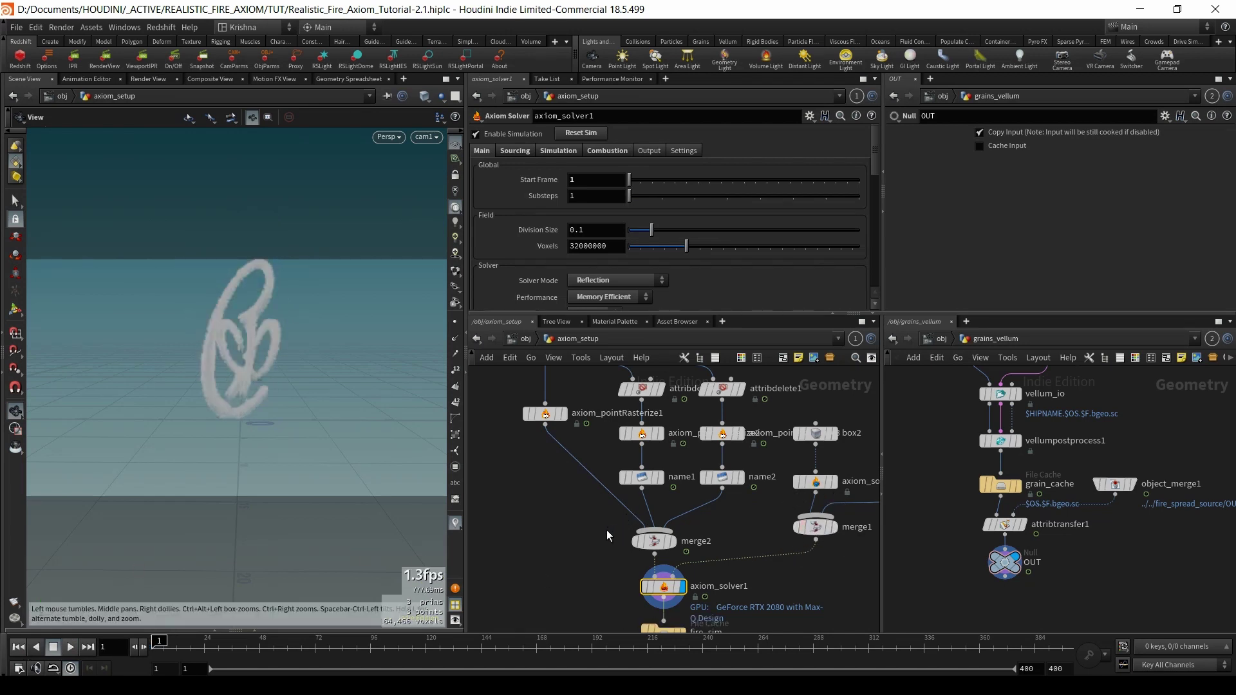
scroll(597, 540, down, 3)
click(523, 342)
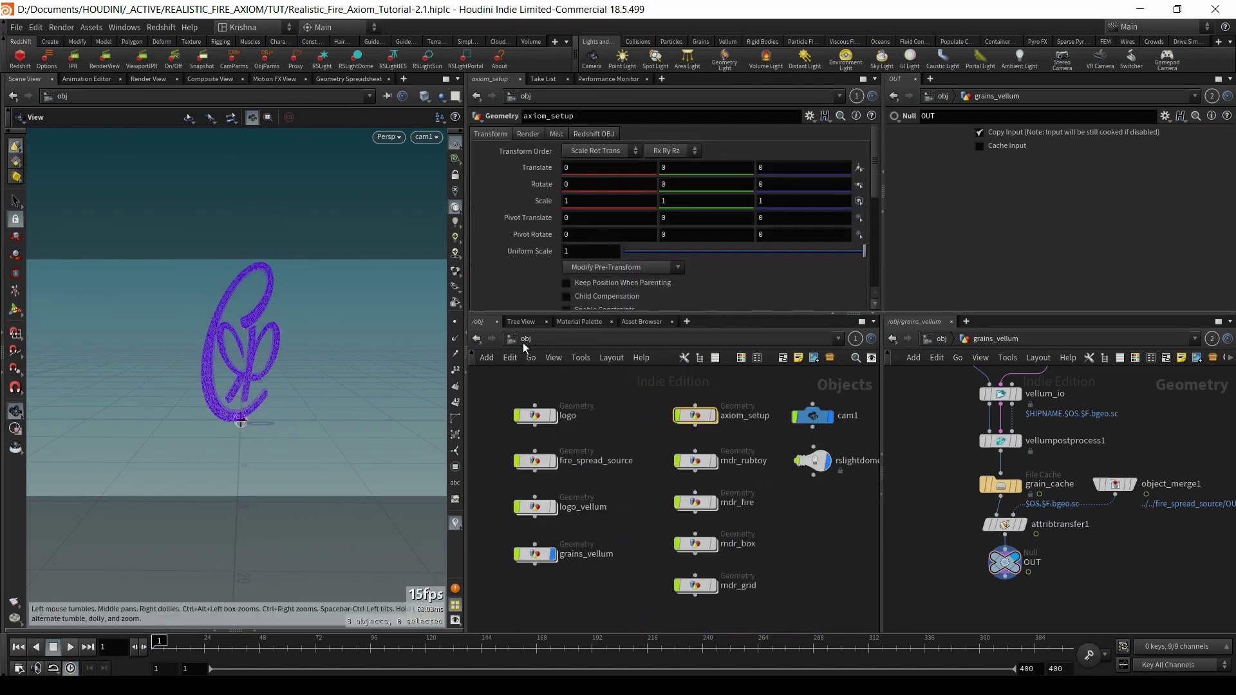
mouse_move(562, 512)
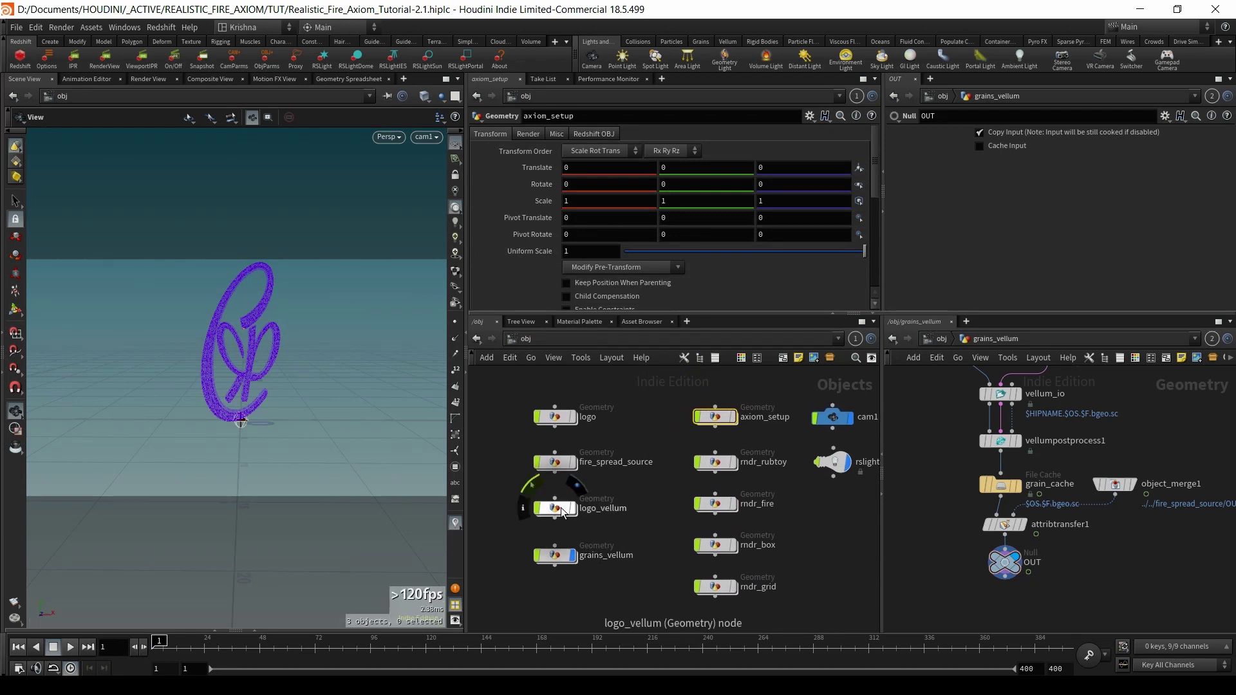
double_click(557, 463)
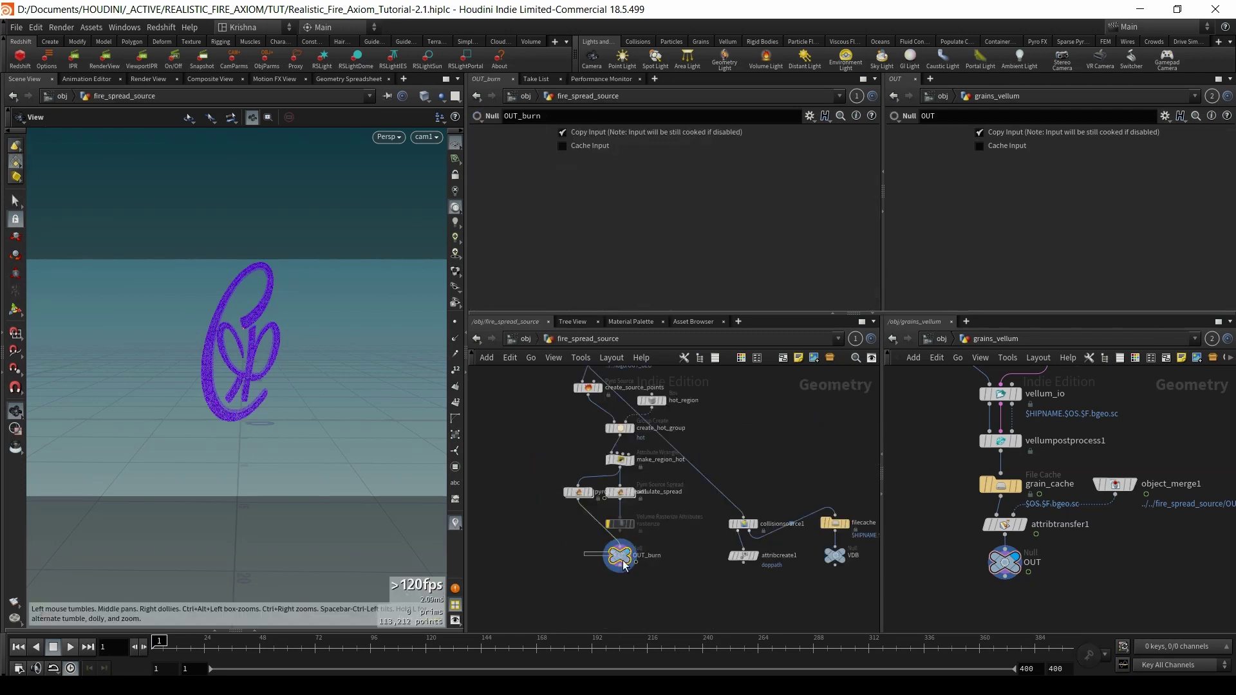
mouse_move(618, 559)
click(1116, 485)
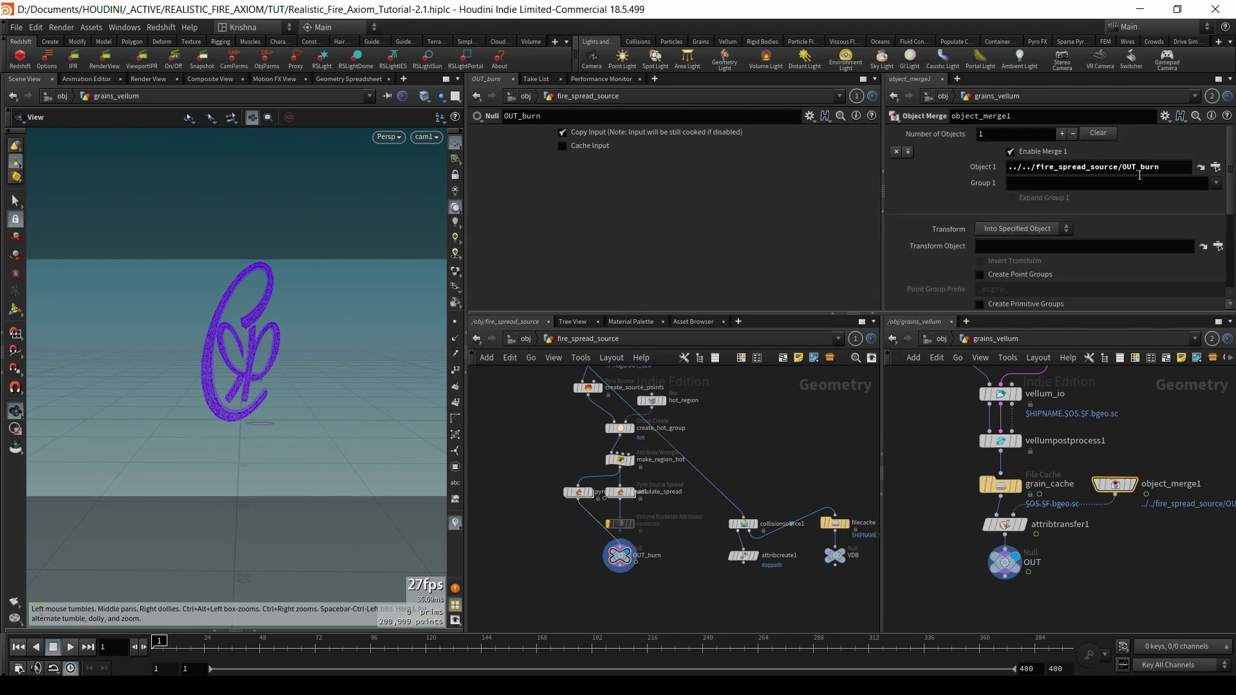
- Insert a Point Wrangle directly above the OUT_burn null in fire_spread_source
scroll(579, 499, up, 2)
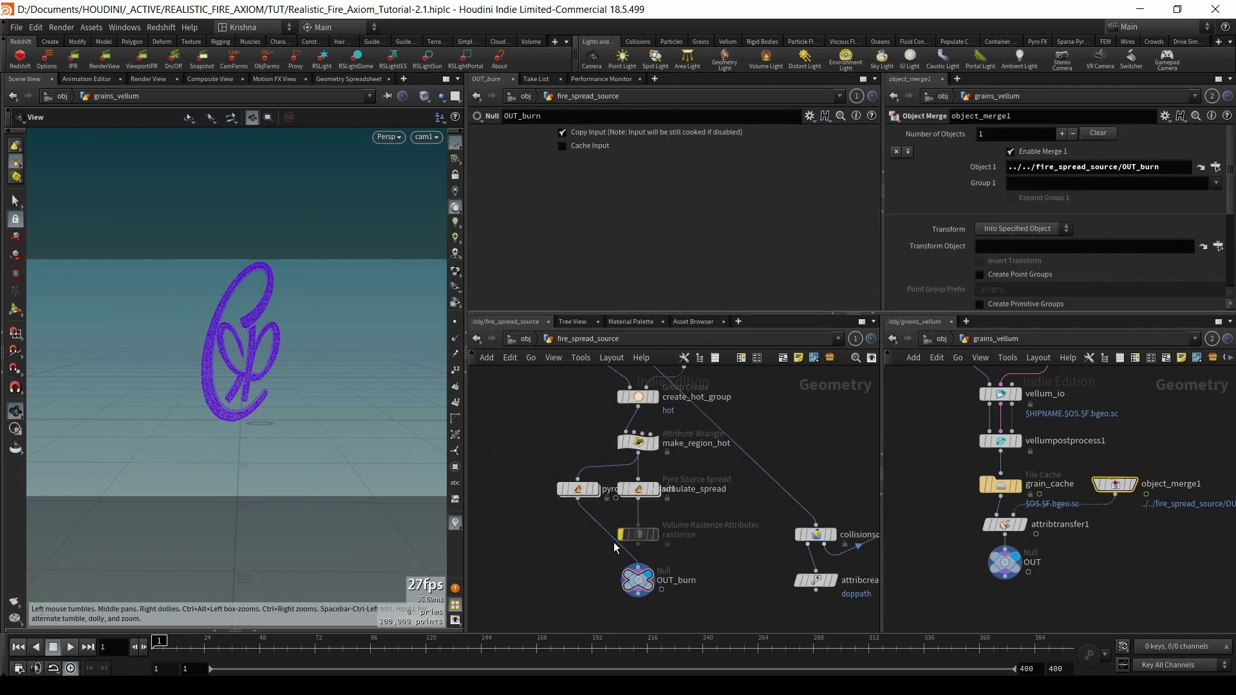
key(Tab)
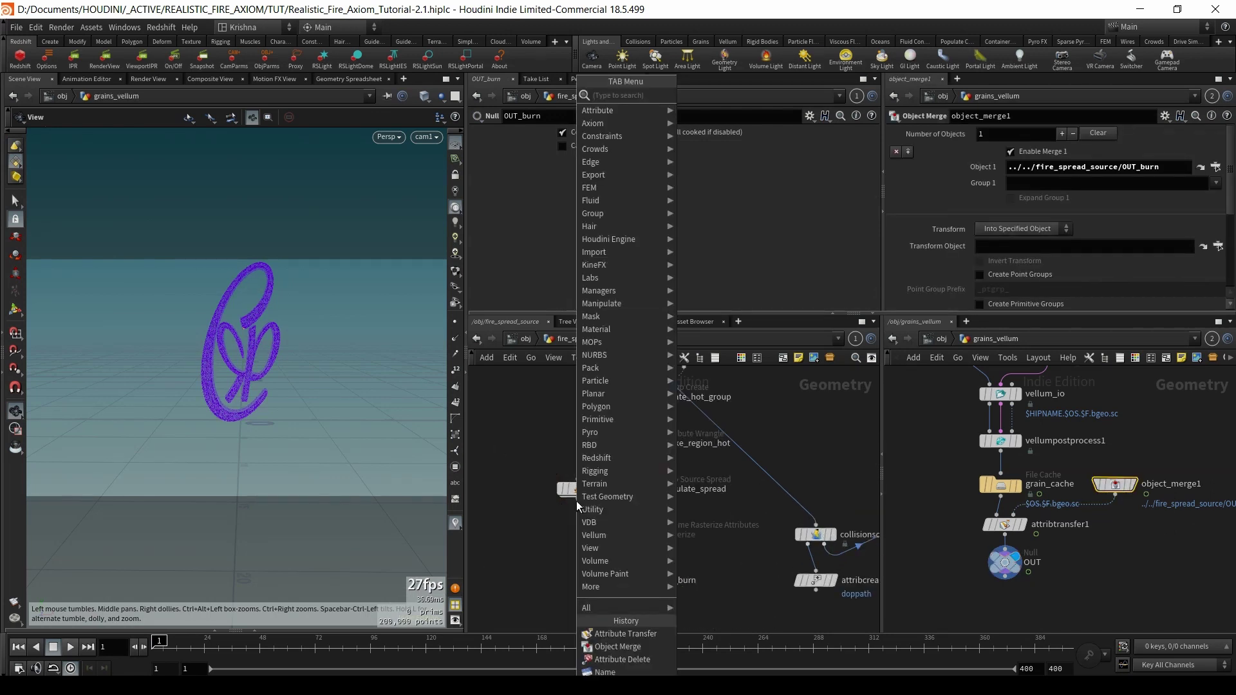
text(point w)
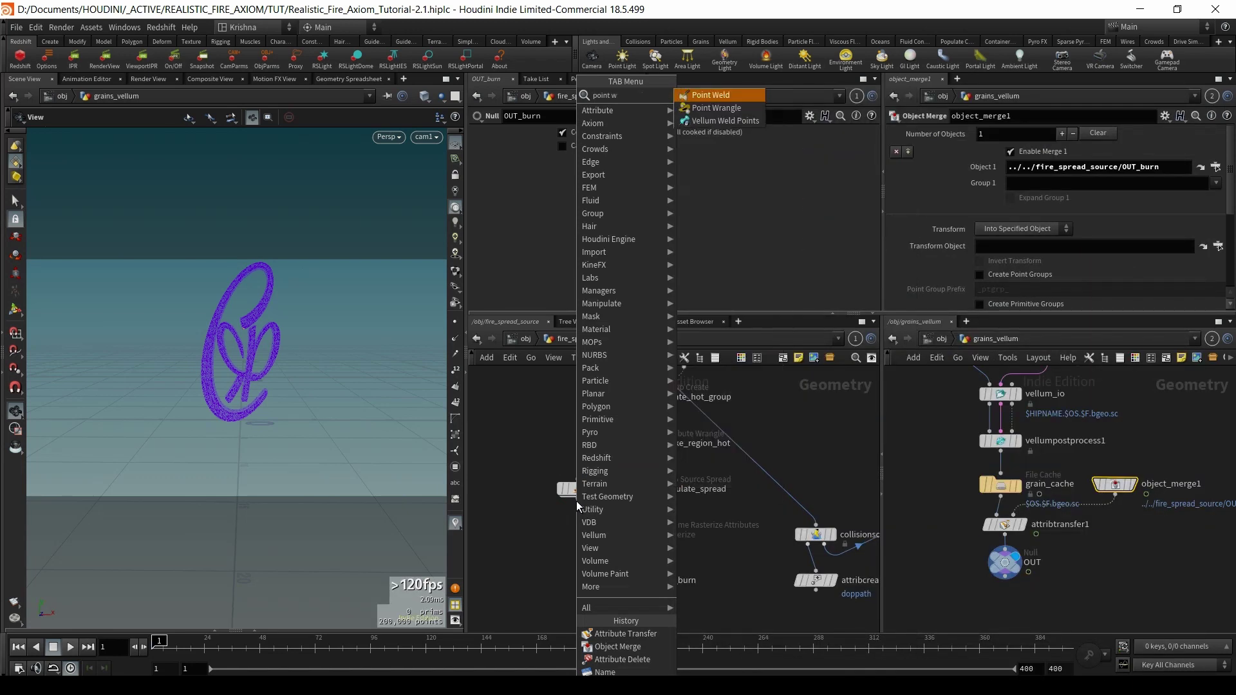
text(r)
key(Return)
click(578, 529)
click(533, 249)
text(@de)
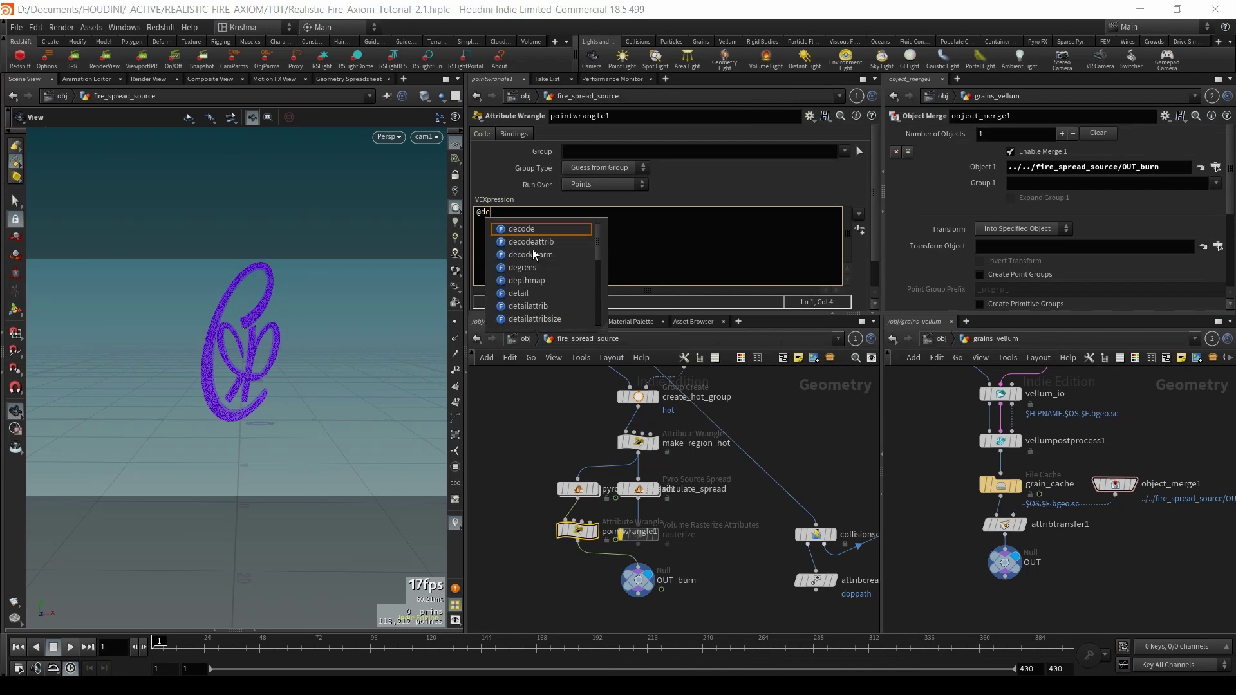
text(nsity = )
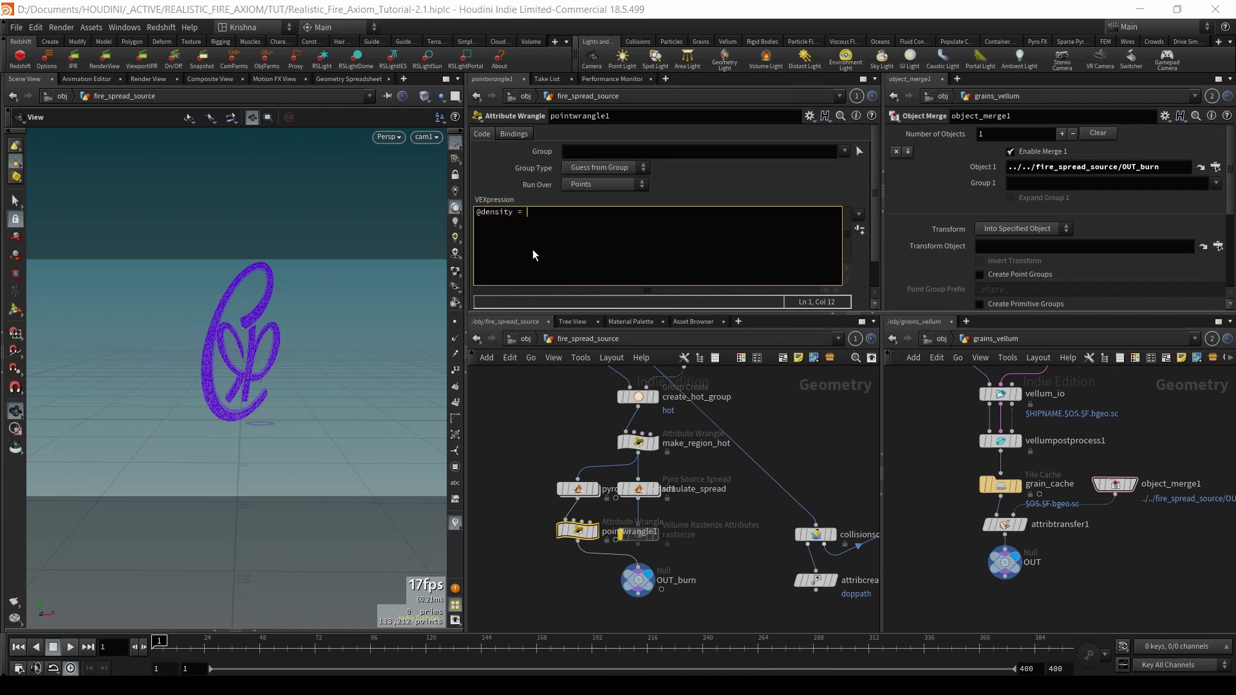
text(@burn;)
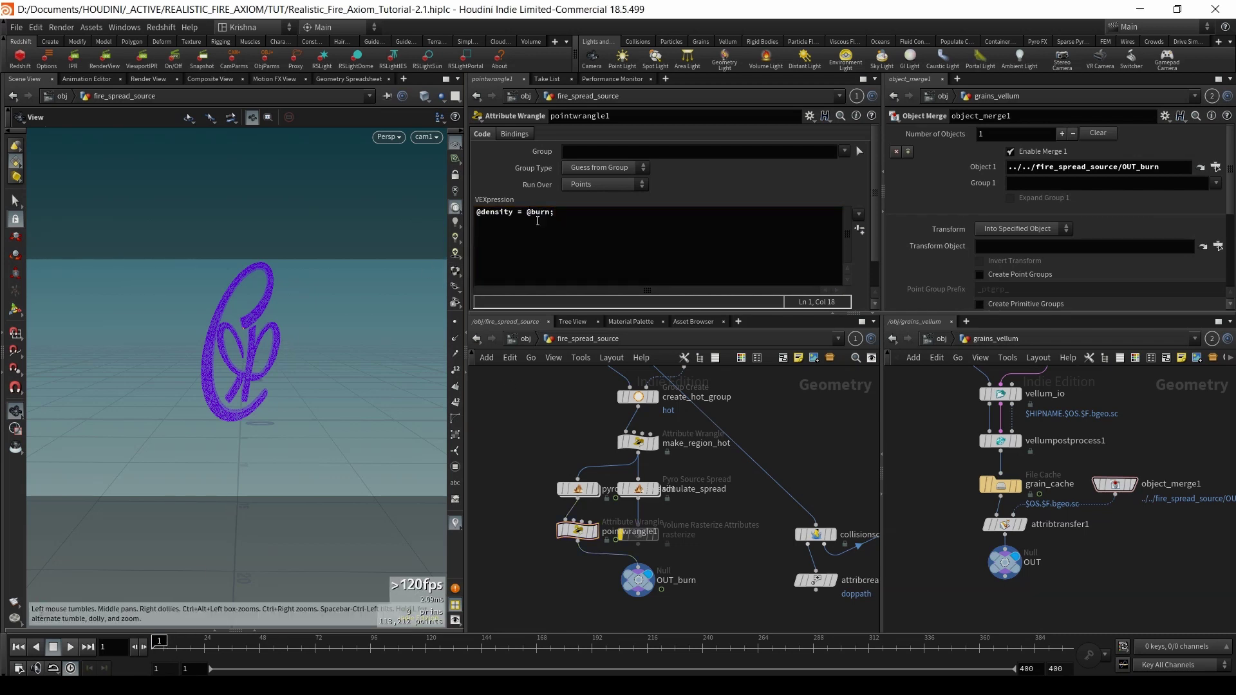
- Display pointwrangle1 and inspect its point attributes in the node info and Geometry Spreadsheet, sorted by density
click(548, 531)
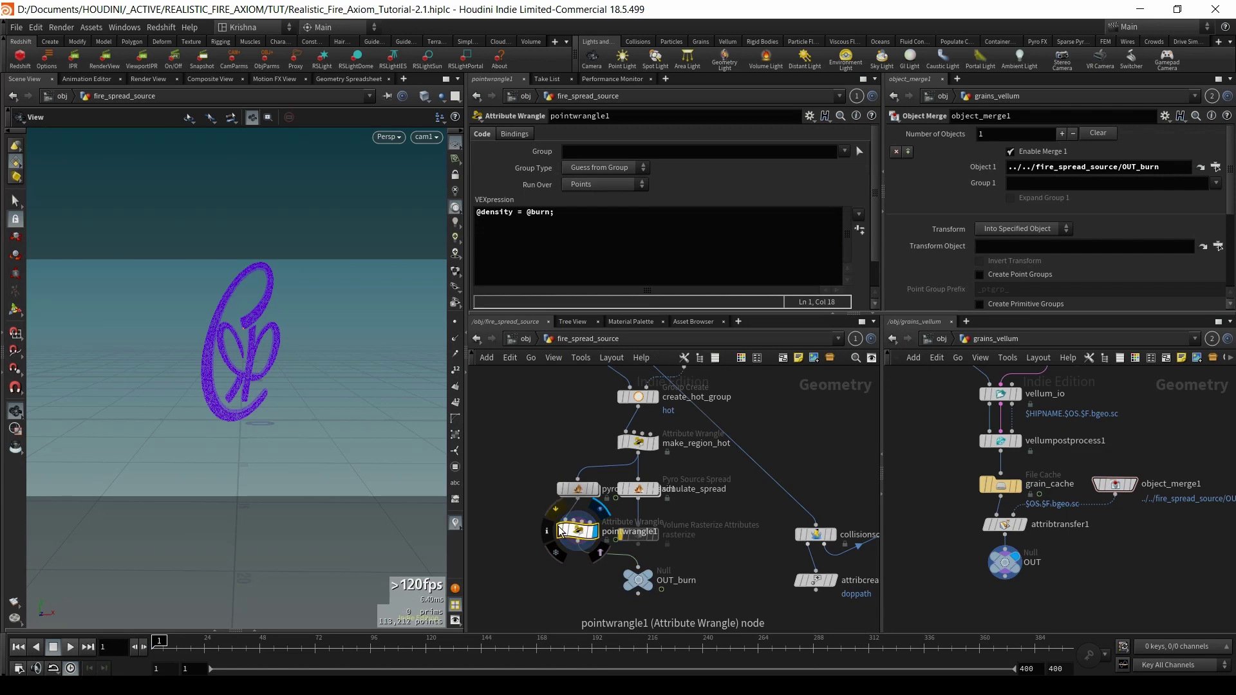
click(548, 531)
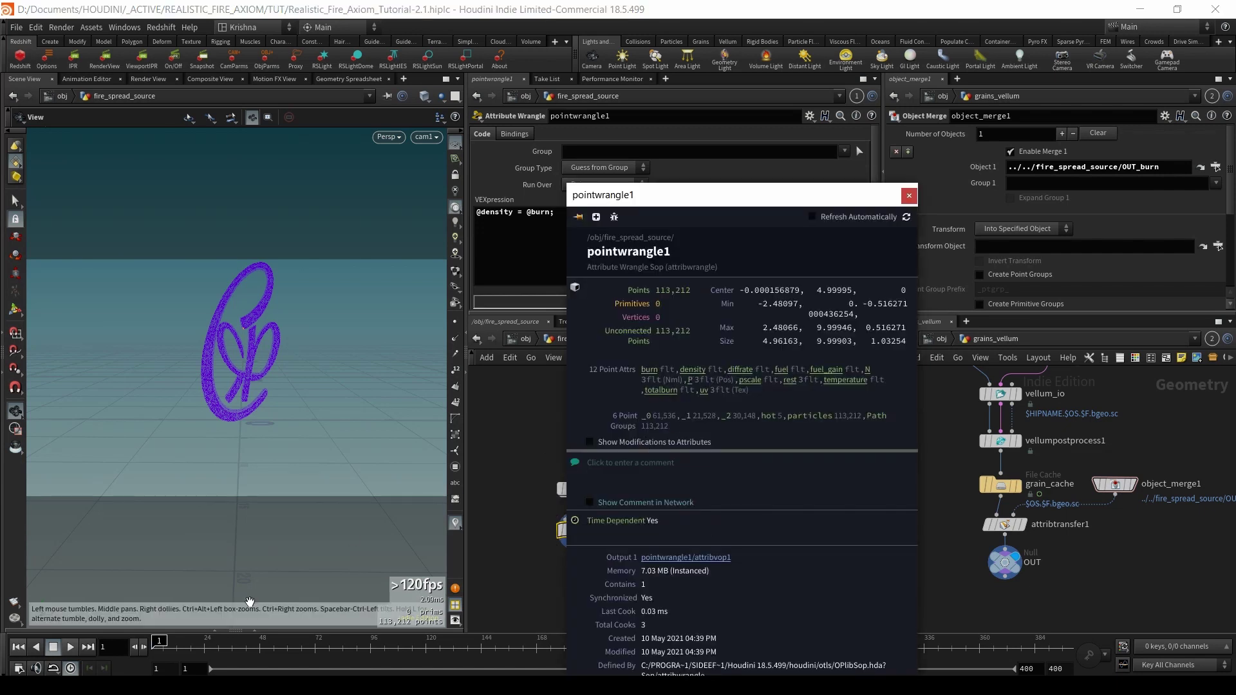
click(235, 631)
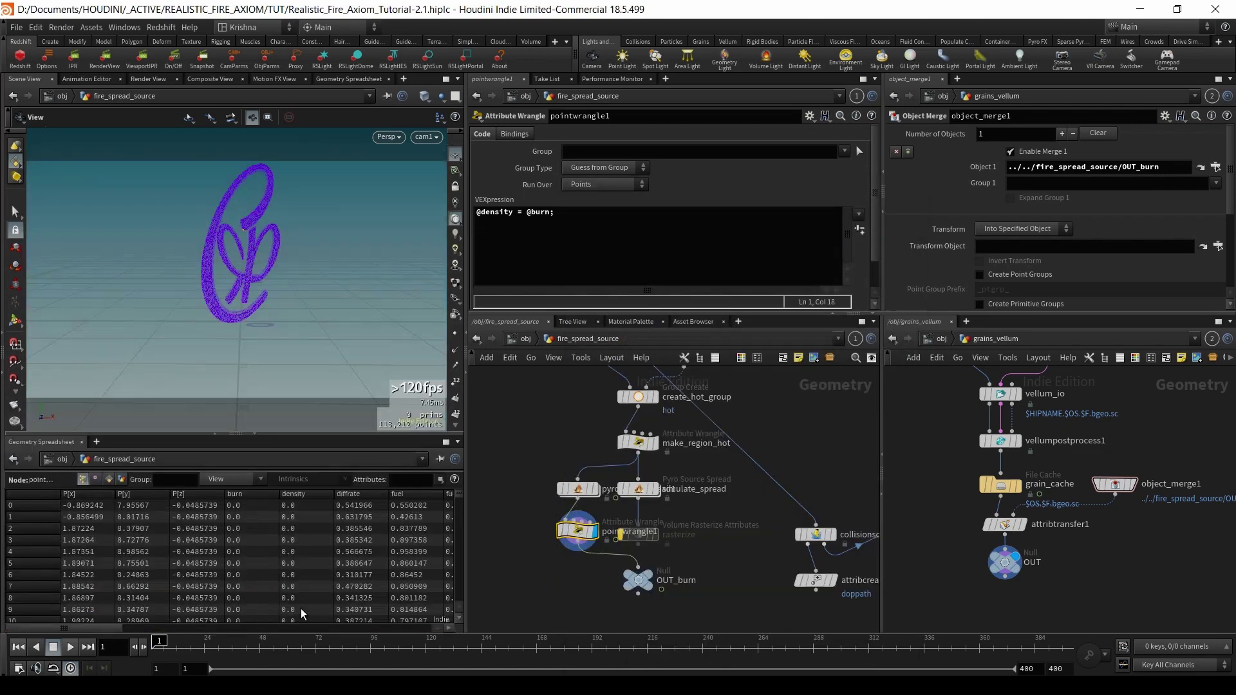
click(300, 495)
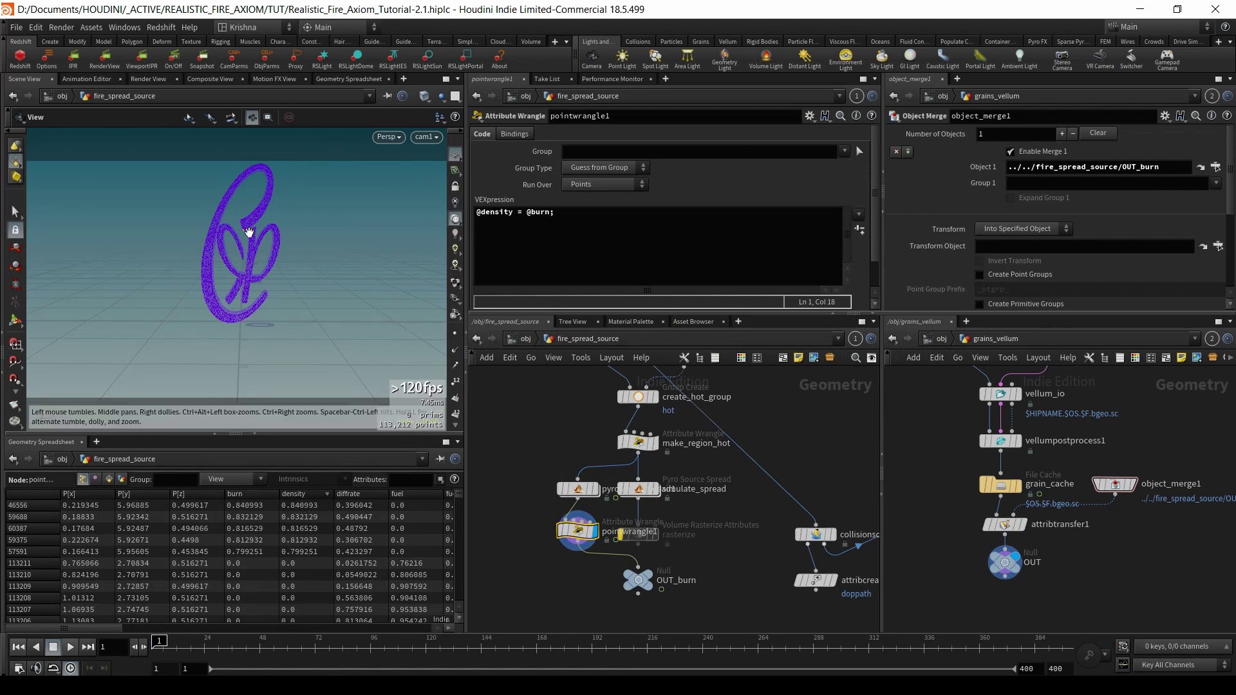
drag(236, 231, 240, 231)
scroll(239, 230, up, 5)
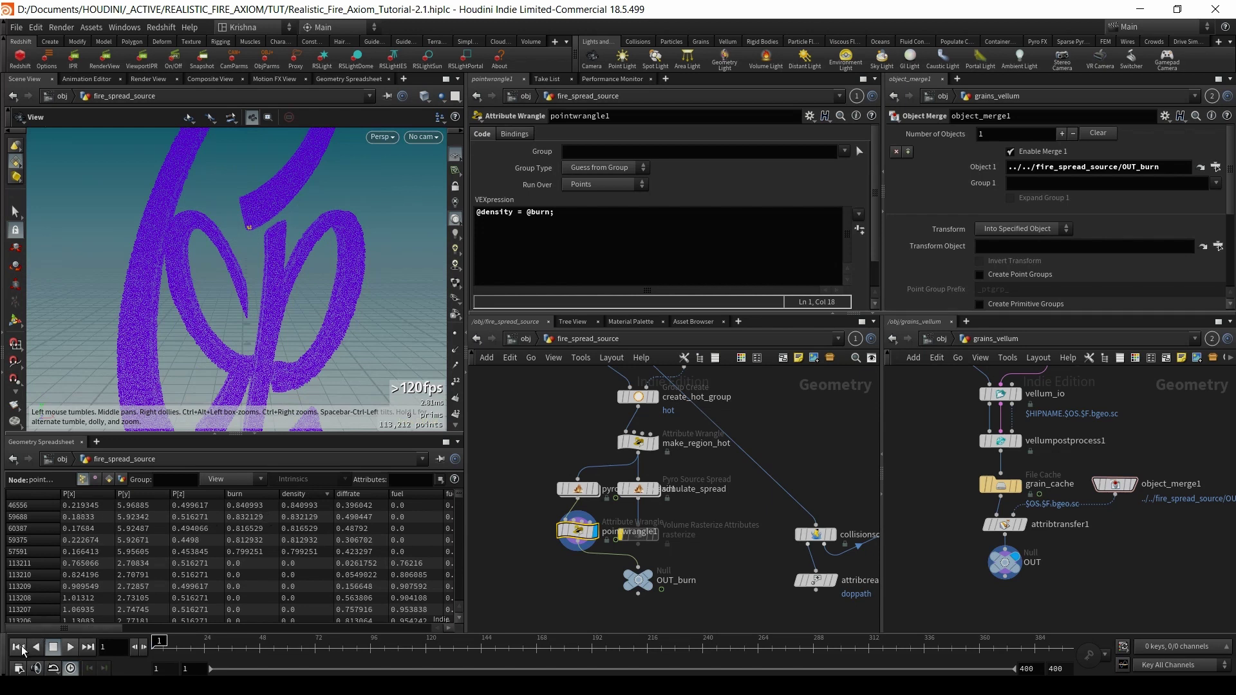
- Collapse the Geometry Spreadsheet, return to the object level and look through cam1
mouse_move(648, 578)
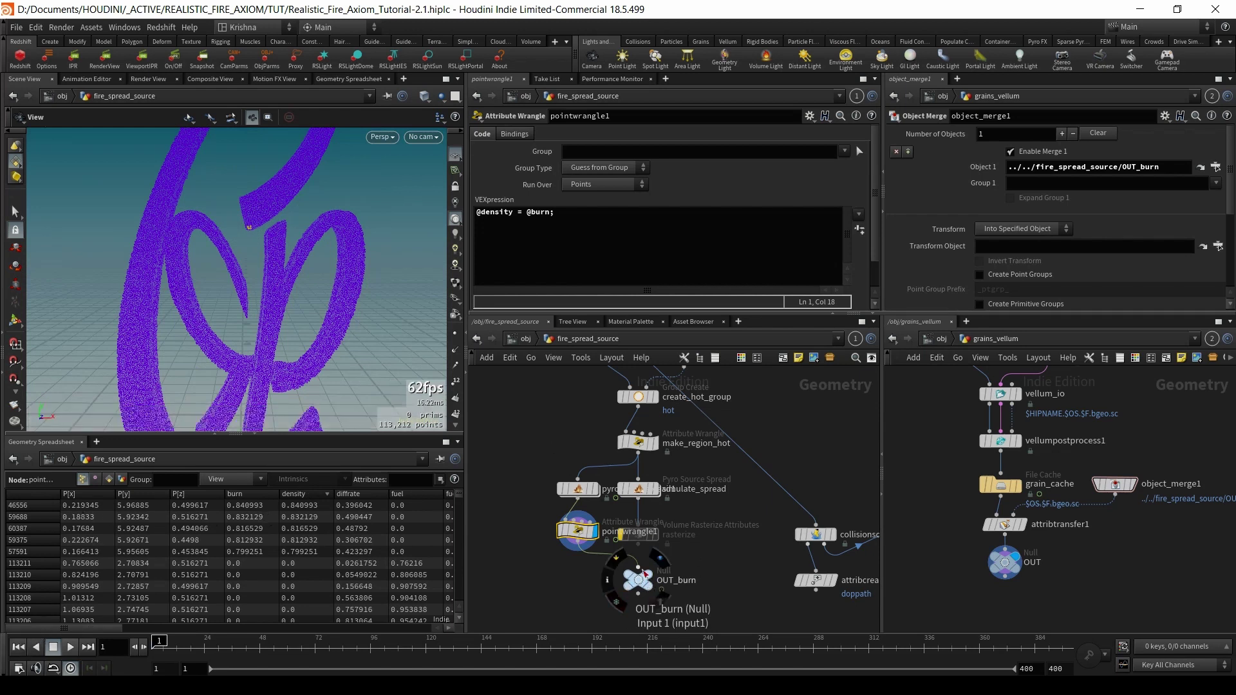
click(526, 339)
drag(320, 432, 320, 633)
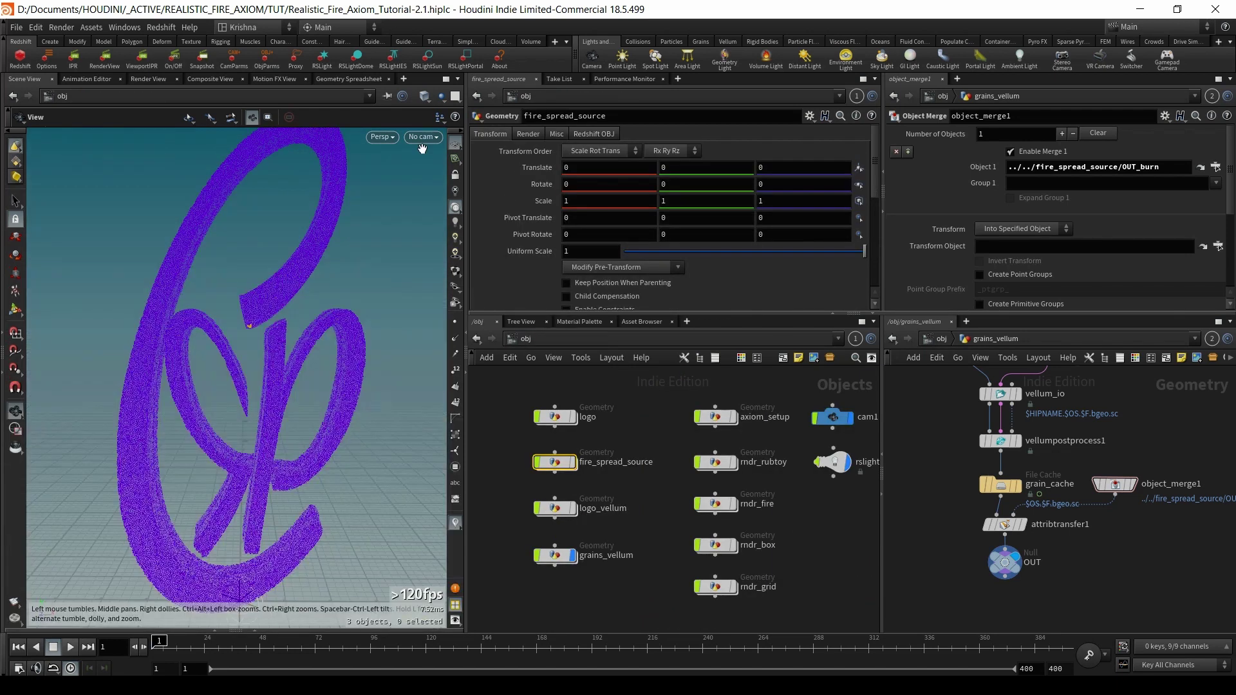
click(423, 136)
click(438, 201)
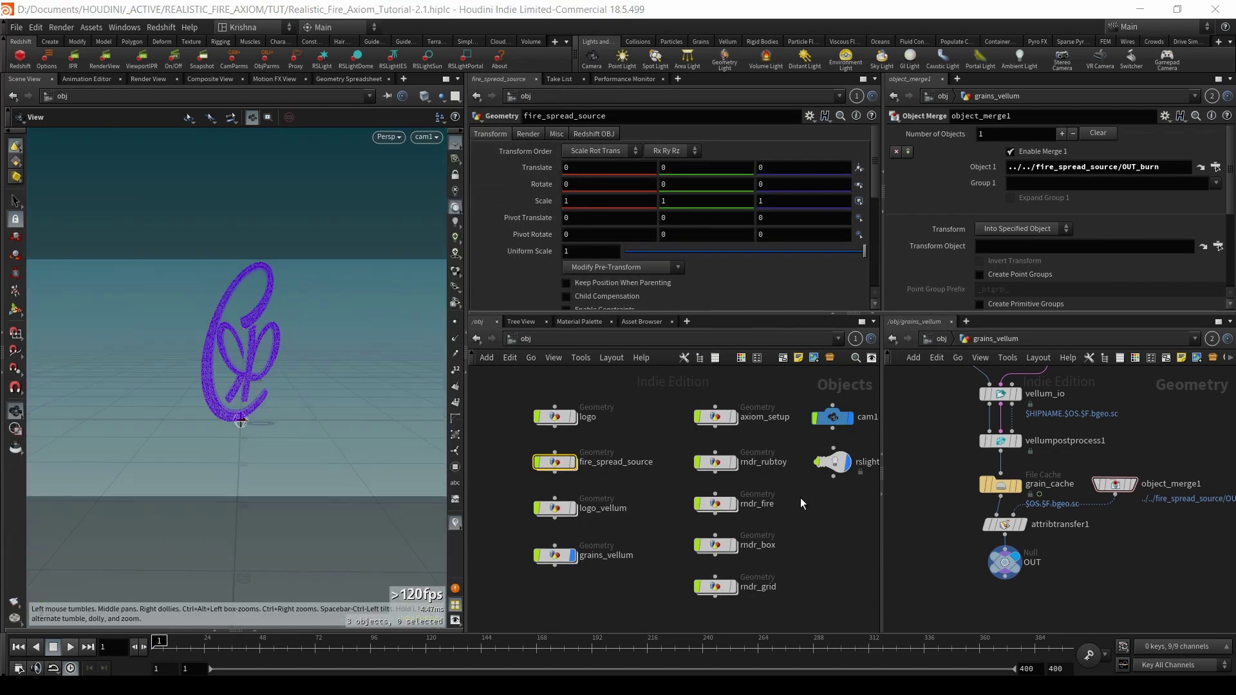
- Open axiom_setup, display axiom_pointRasterize1, and check add_noise's available attributes and the source path of object_merge1
double_click(716, 418)
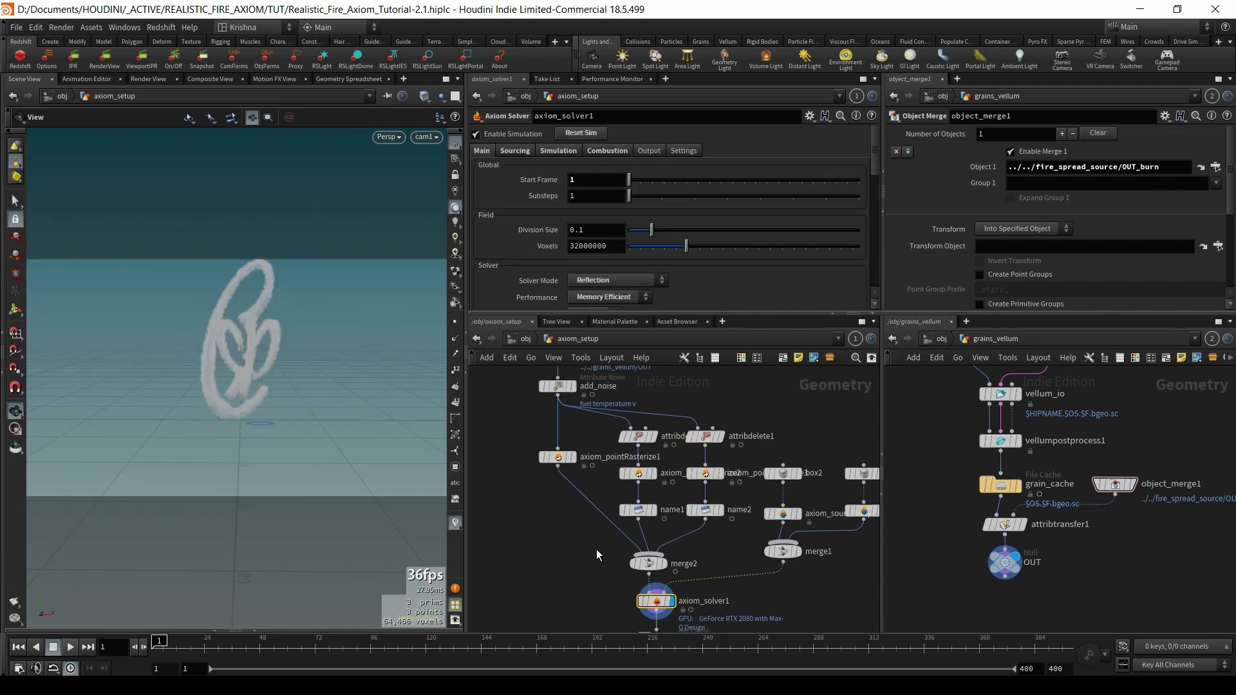
middle_drag(572, 546, 572, 485)
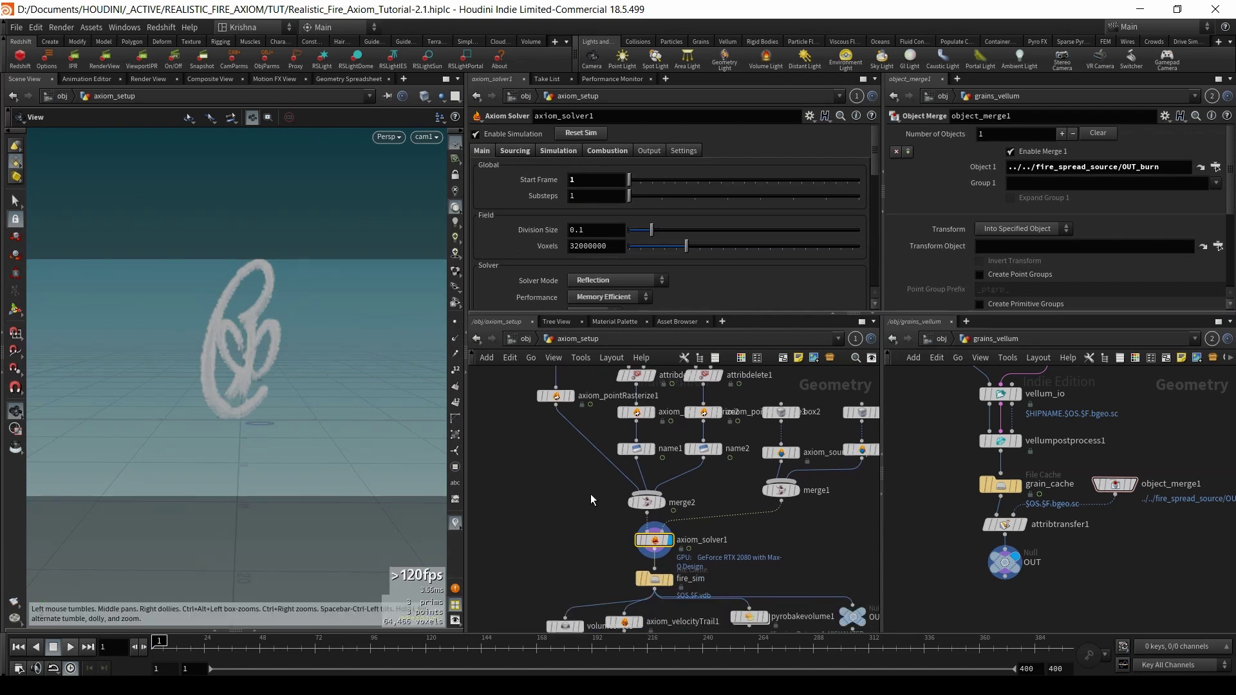
click(573, 398)
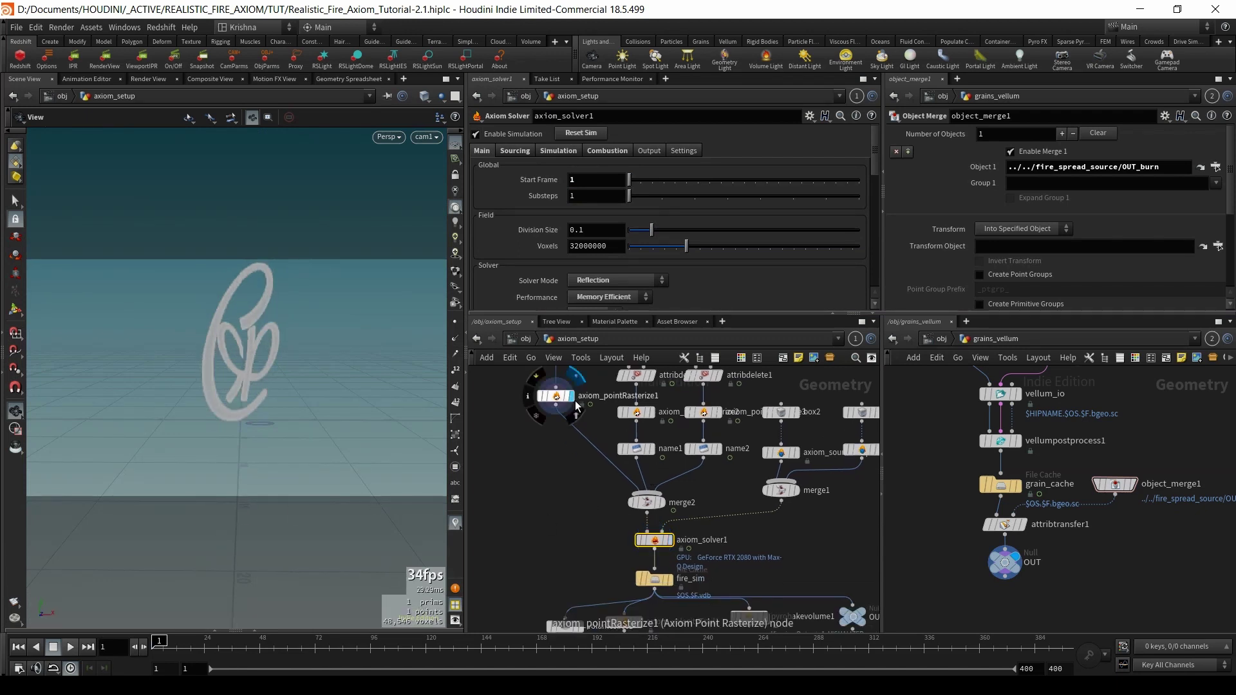
middle_drag(573, 412, 590, 510)
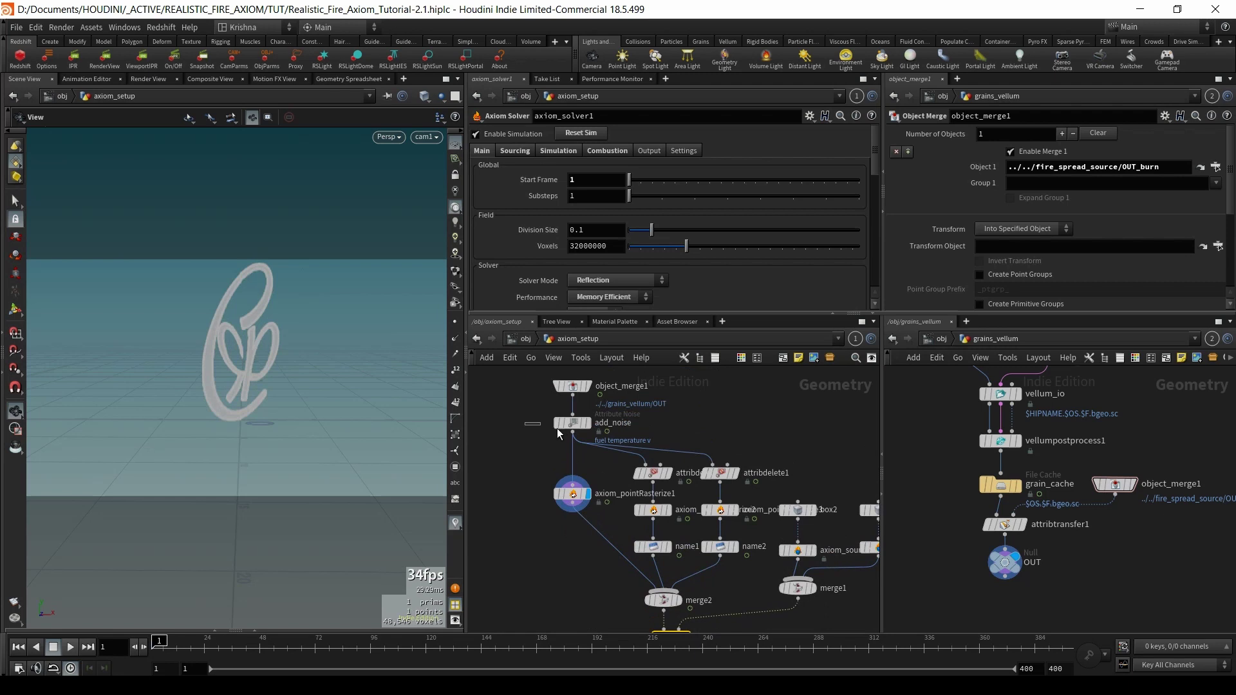
click(573, 423)
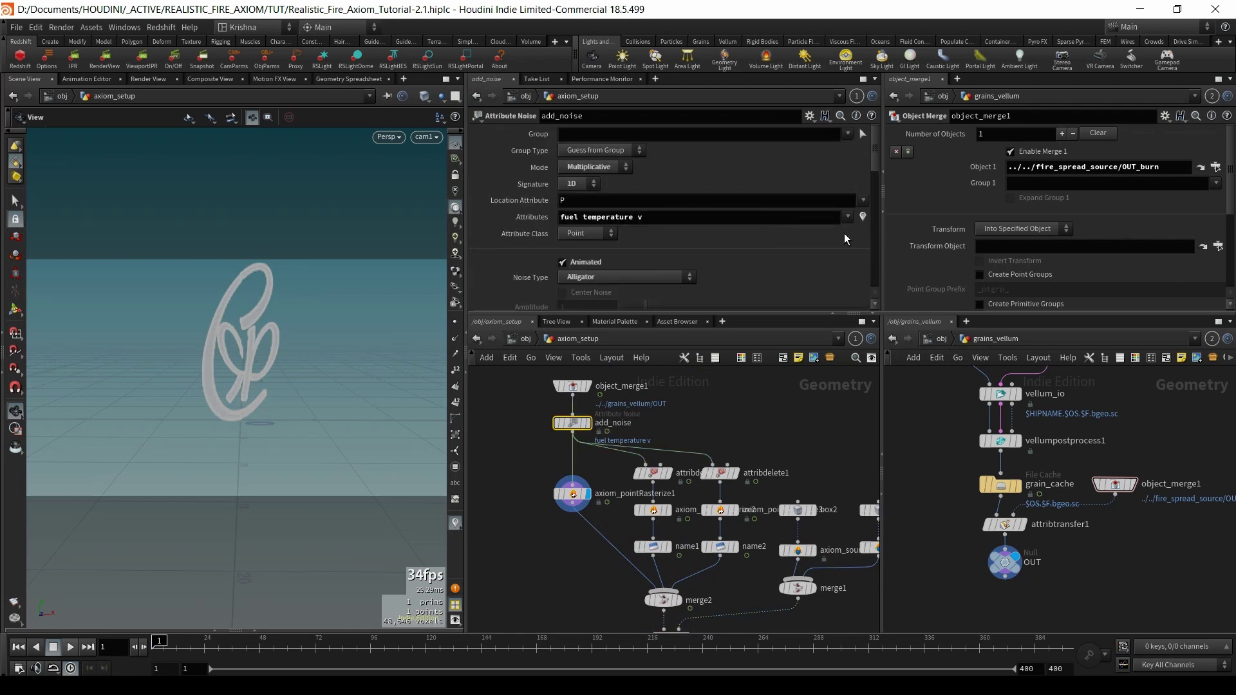
click(843, 217)
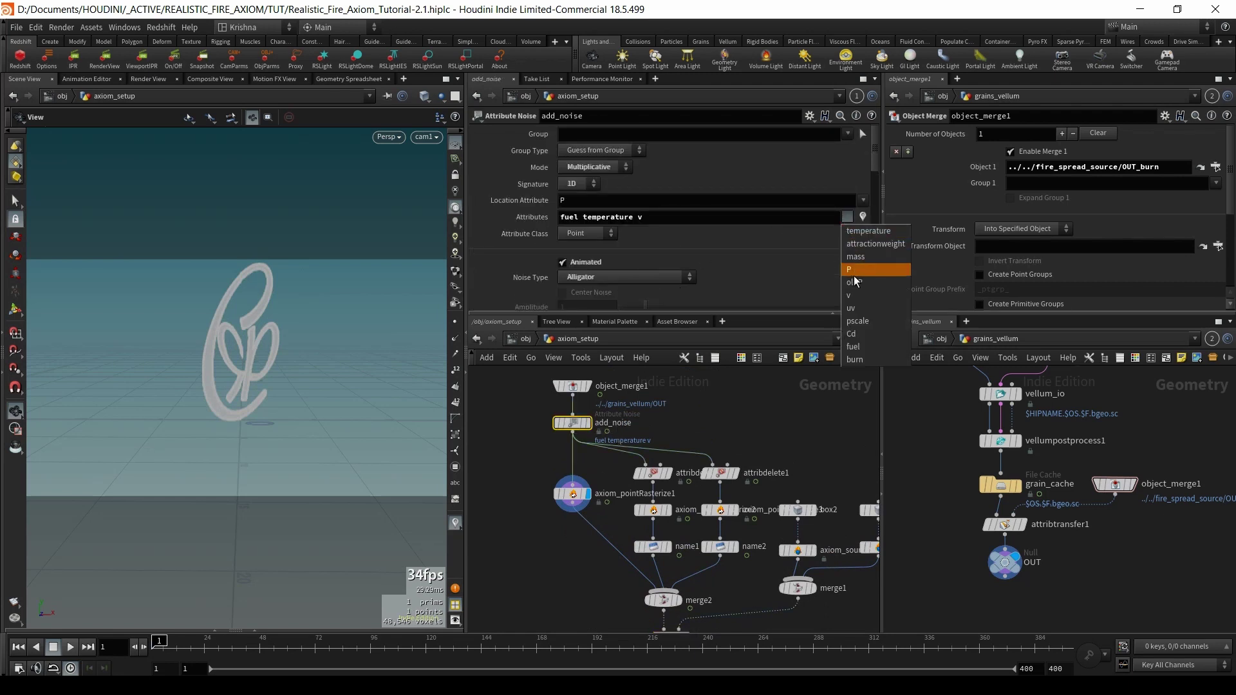
click(854, 400)
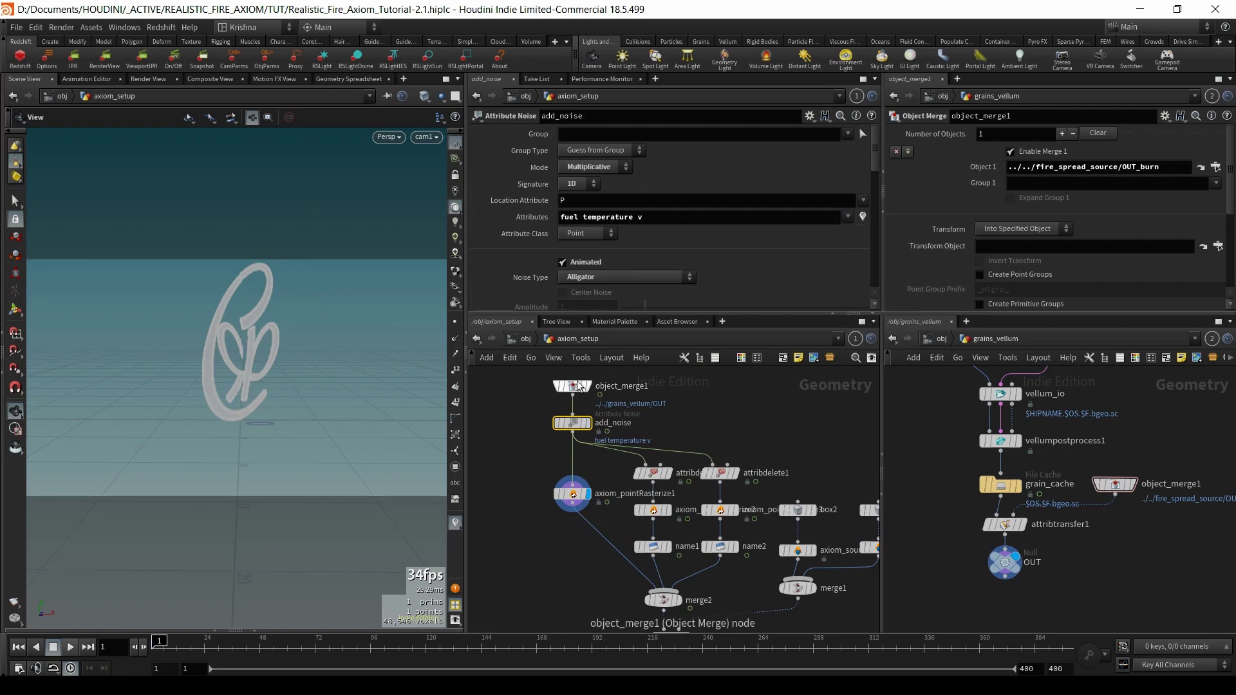
click(616, 387)
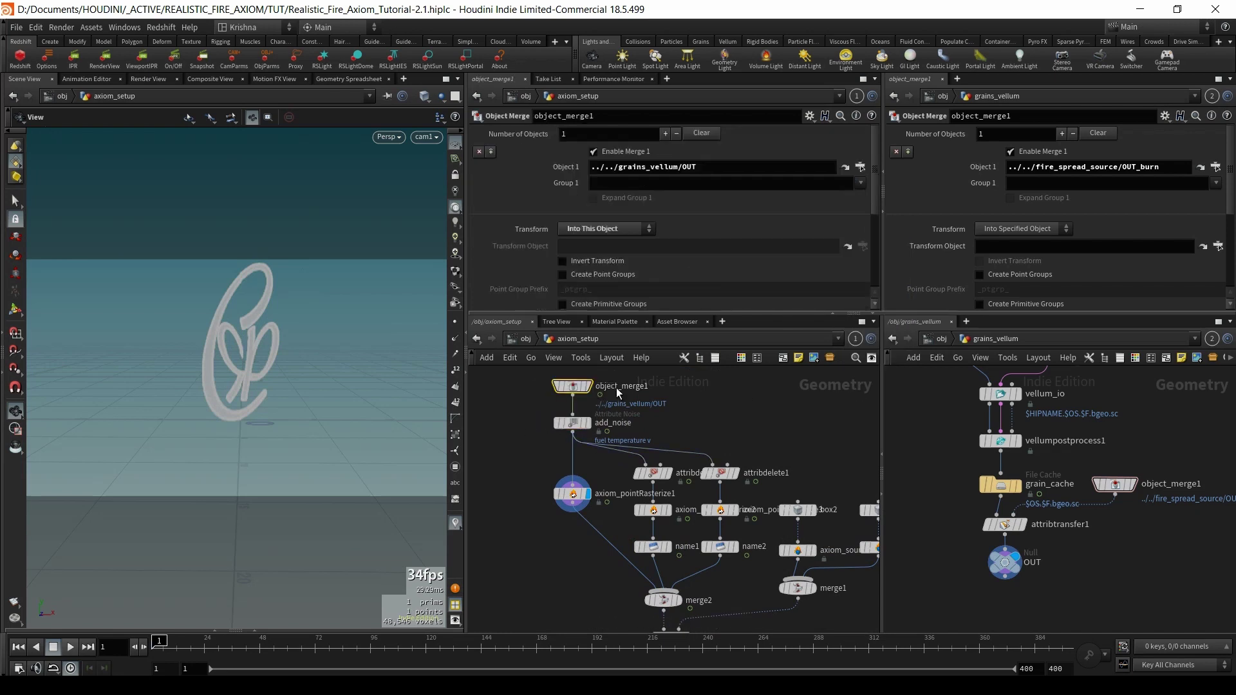
- Open the logo_vellum network, check its attribtransfer1 node and return to the object level
key(u)
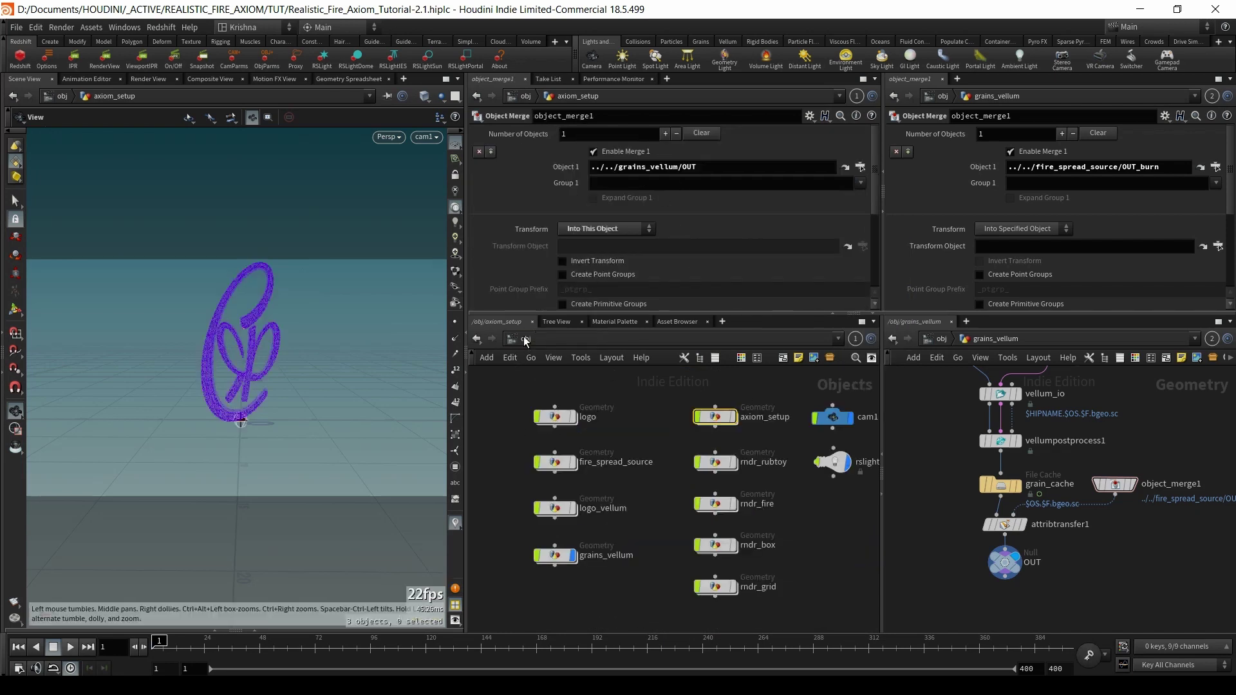
double_click(567, 509)
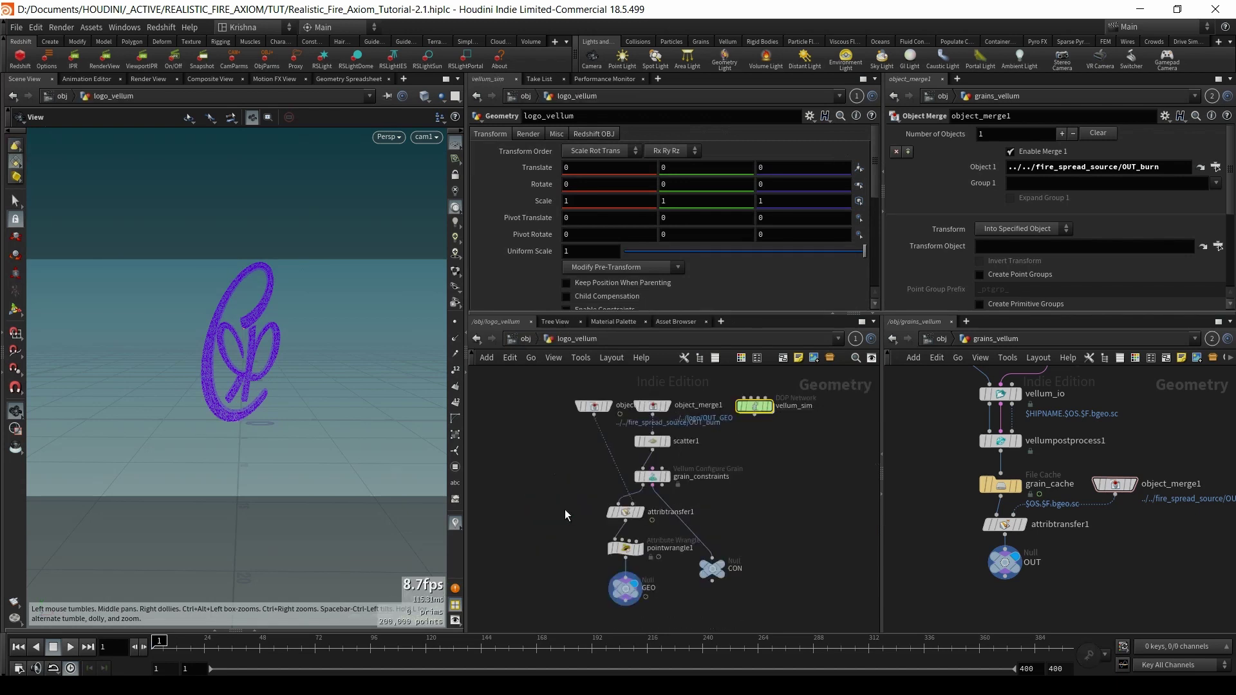
click(629, 512)
key(u)
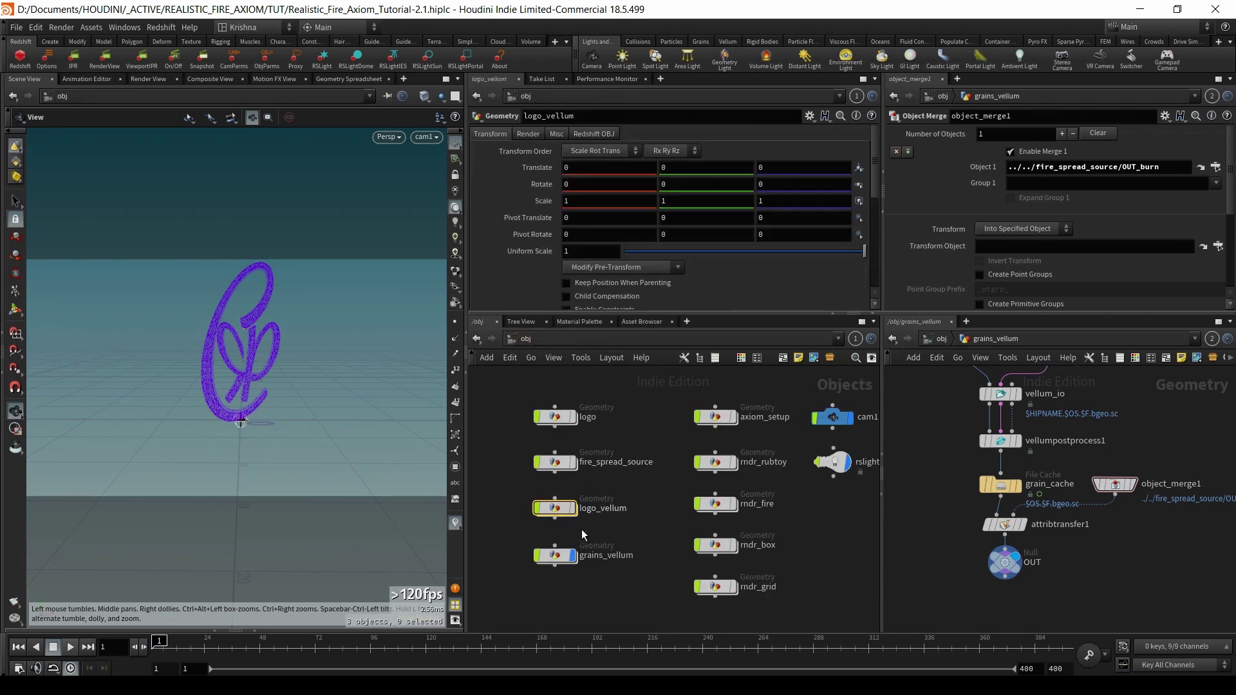
- Add density to the point attributes transferred by attribtransfer1 in grains_vellum, alongside burn
double_click(566, 554)
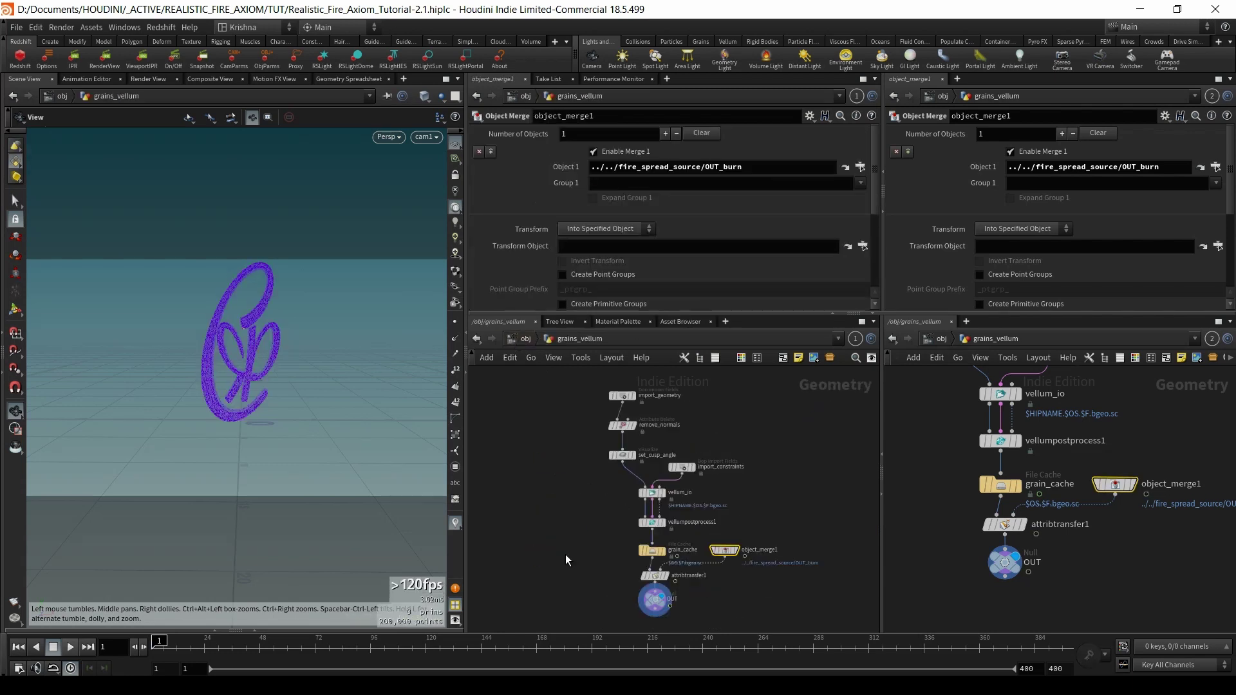
click(658, 576)
click(861, 250)
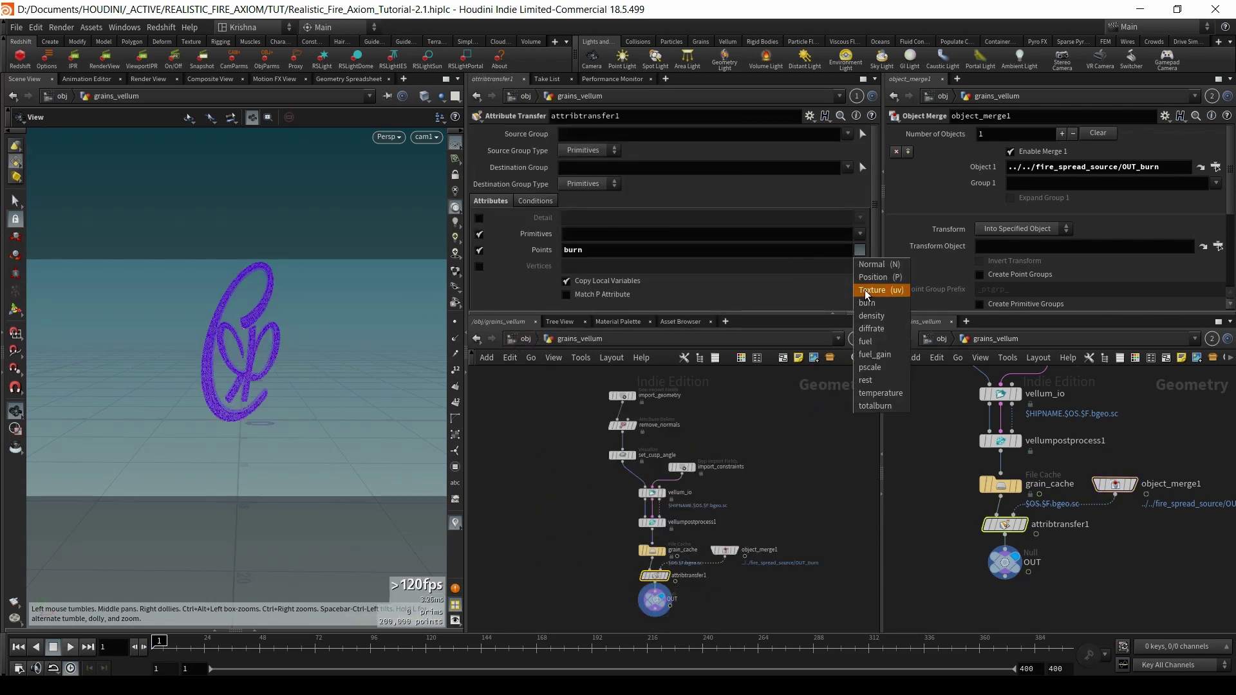
click(881, 343)
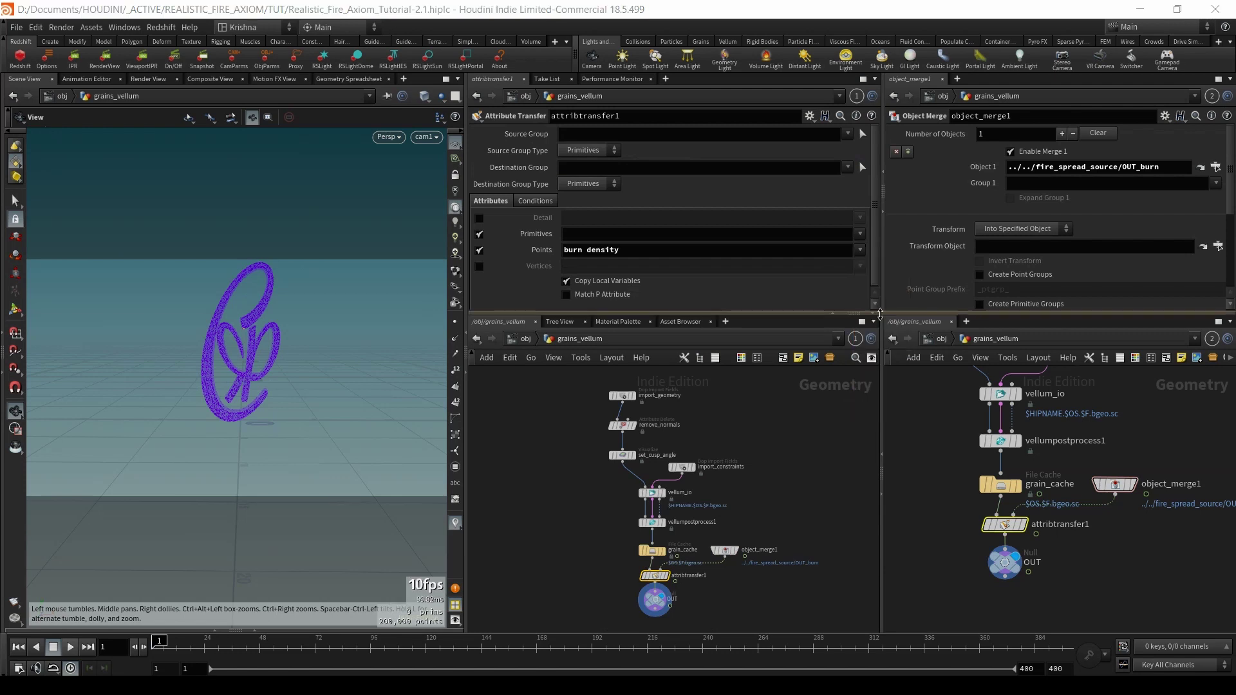
- Reopen axiom_setup and add density to the attributes affected by the add_noise node
key(u)
double_click(736, 423)
click(570, 494)
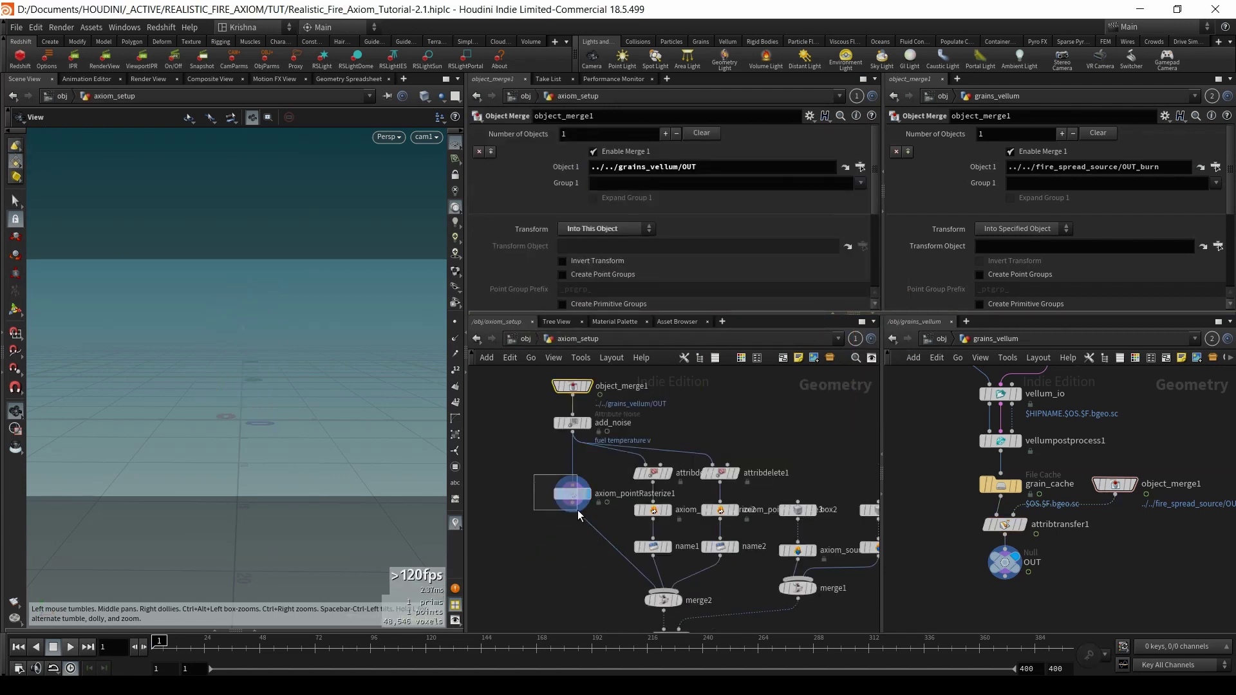
click(559, 423)
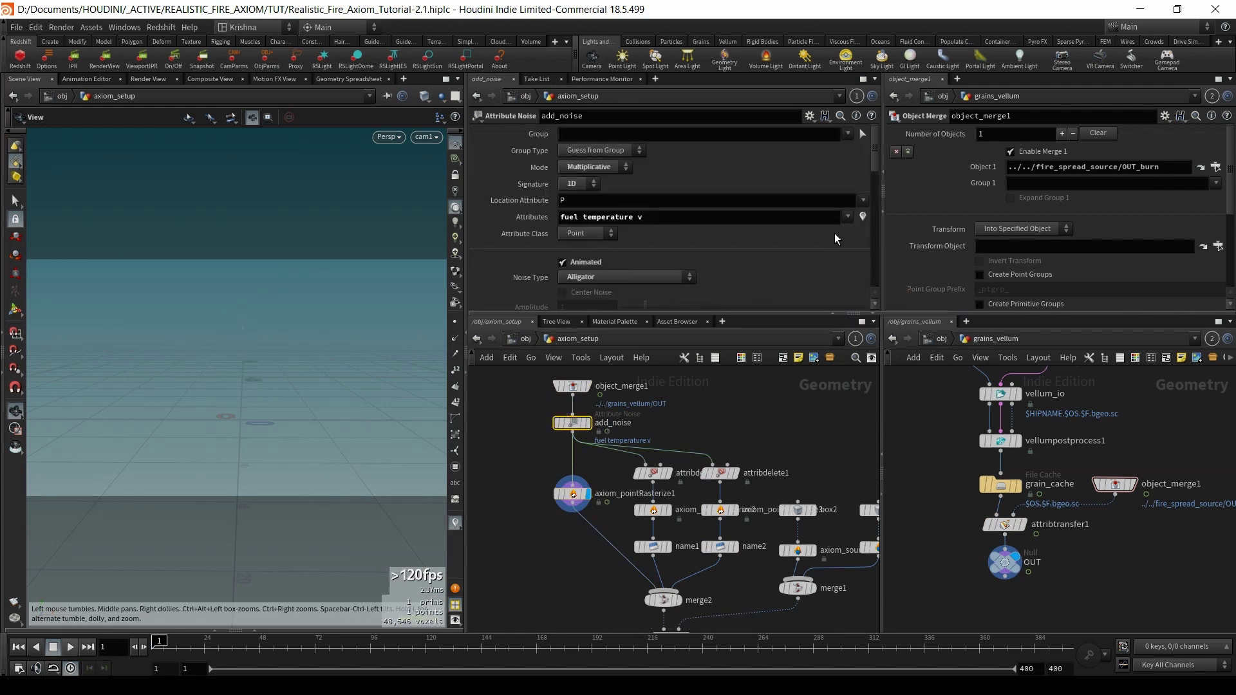
click(846, 217)
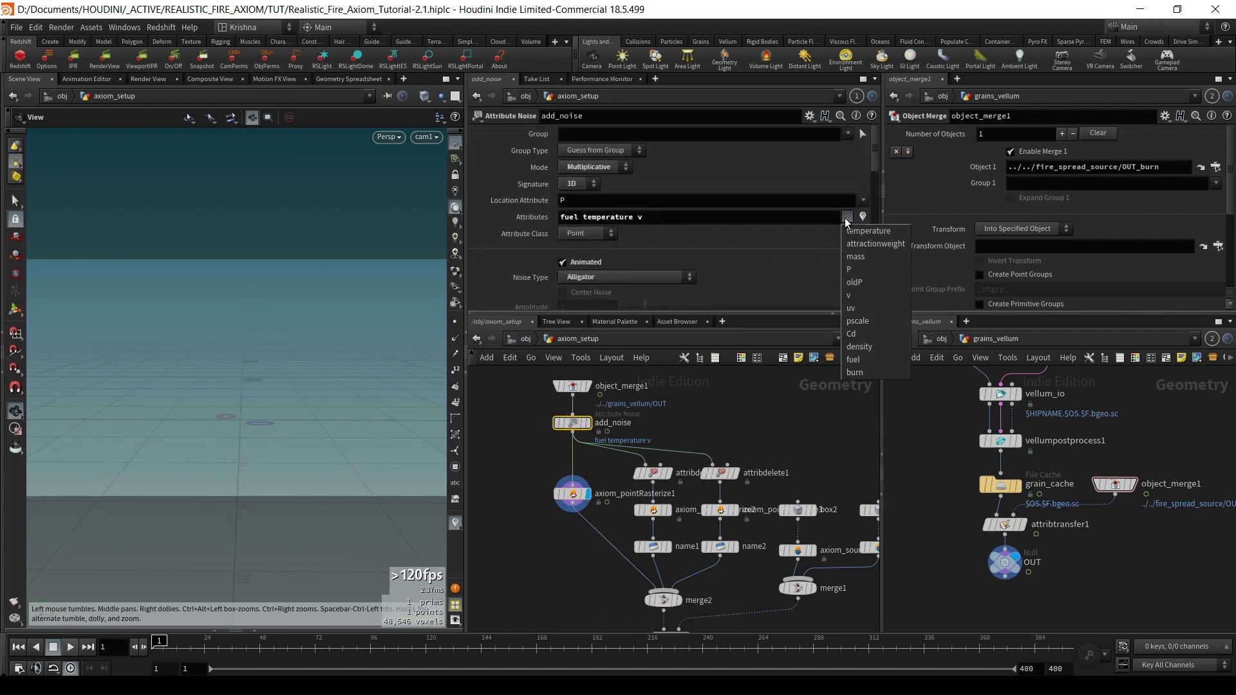
click(860, 347)
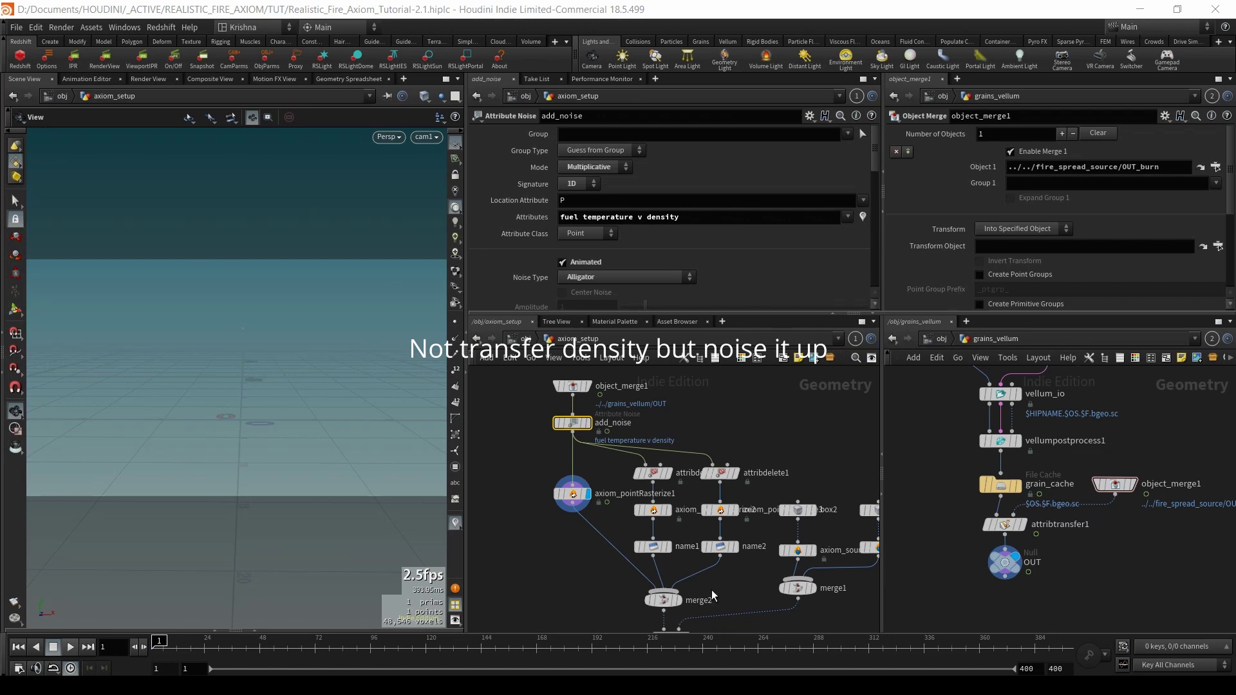
- Display axiom_solver1, play the simulation for about 20 frames and return to the first frame
middle_drag(723, 597, 722, 501)
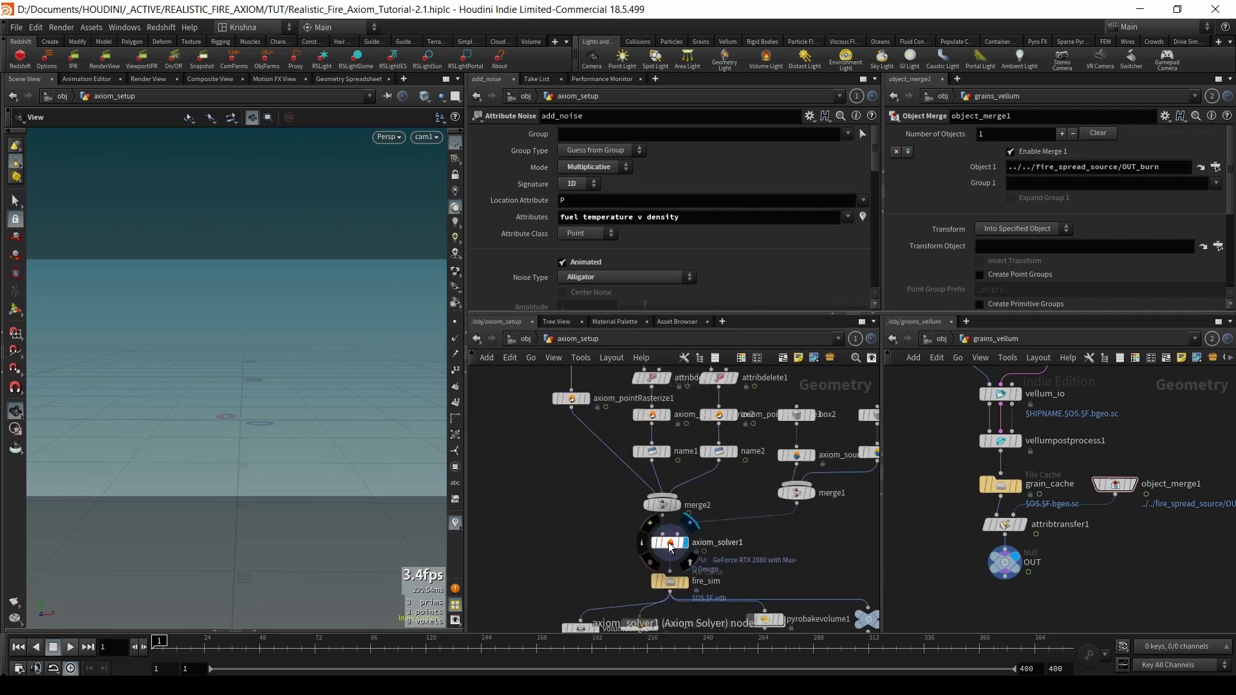
click(669, 546)
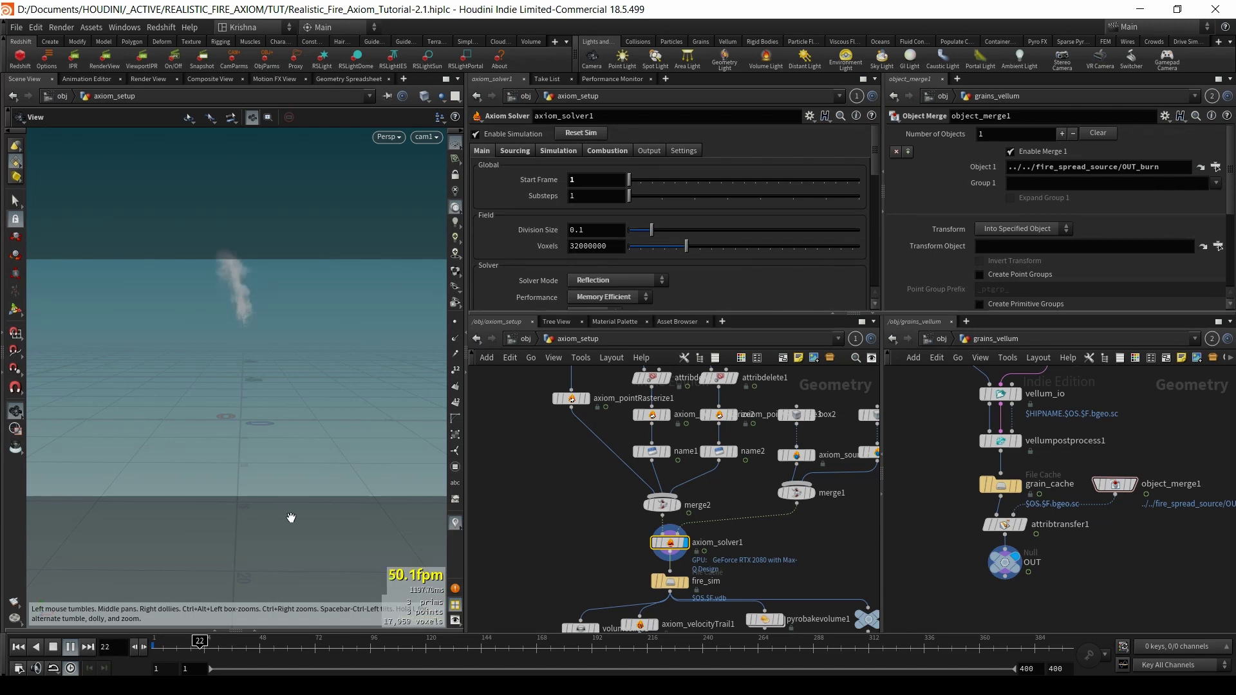
click(52, 648)
click(18, 647)
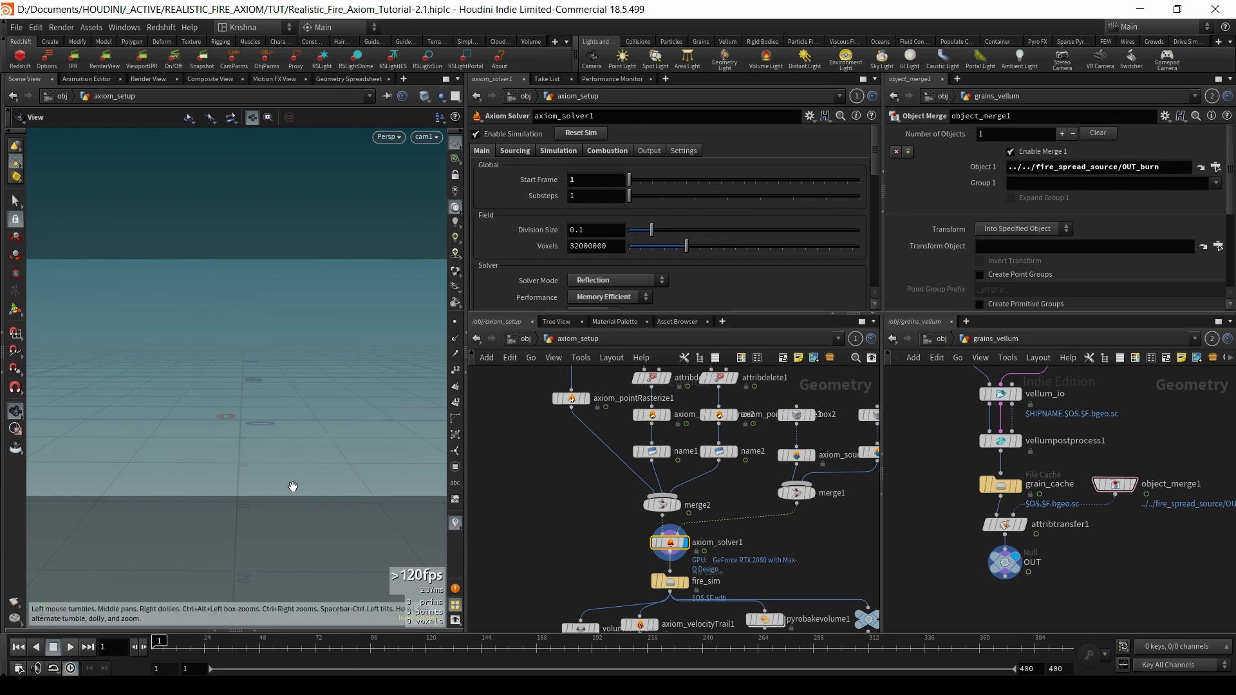
- Review the density expression of pointwrangle1 in fire_spread_source and the transferred attributes of attribtransfer1 in grains_vellum
middle_drag(536, 494, 544, 557)
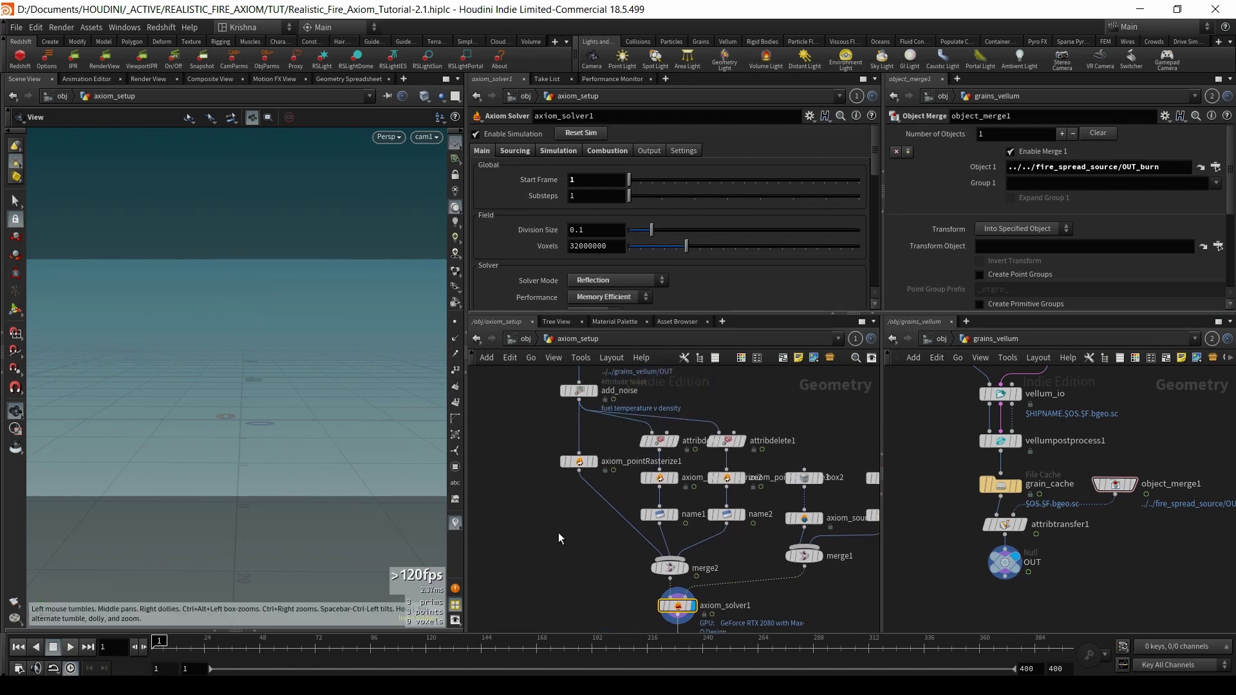
click(526, 339)
double_click(560, 463)
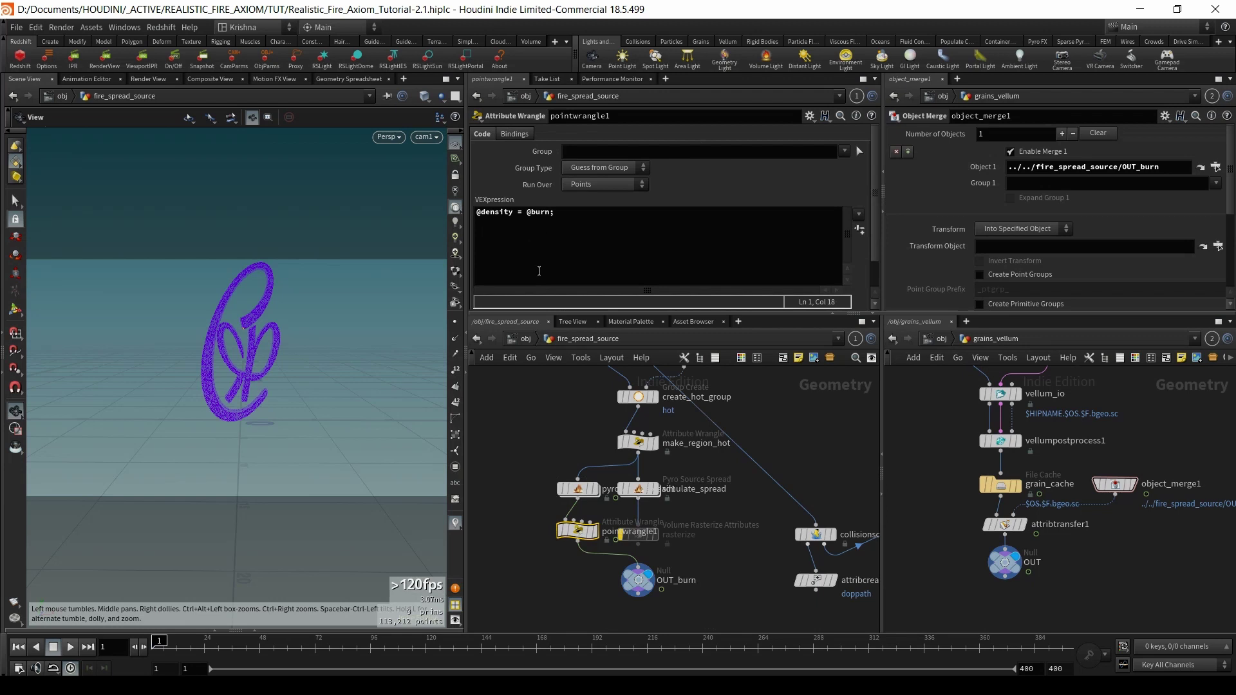
click(525, 339)
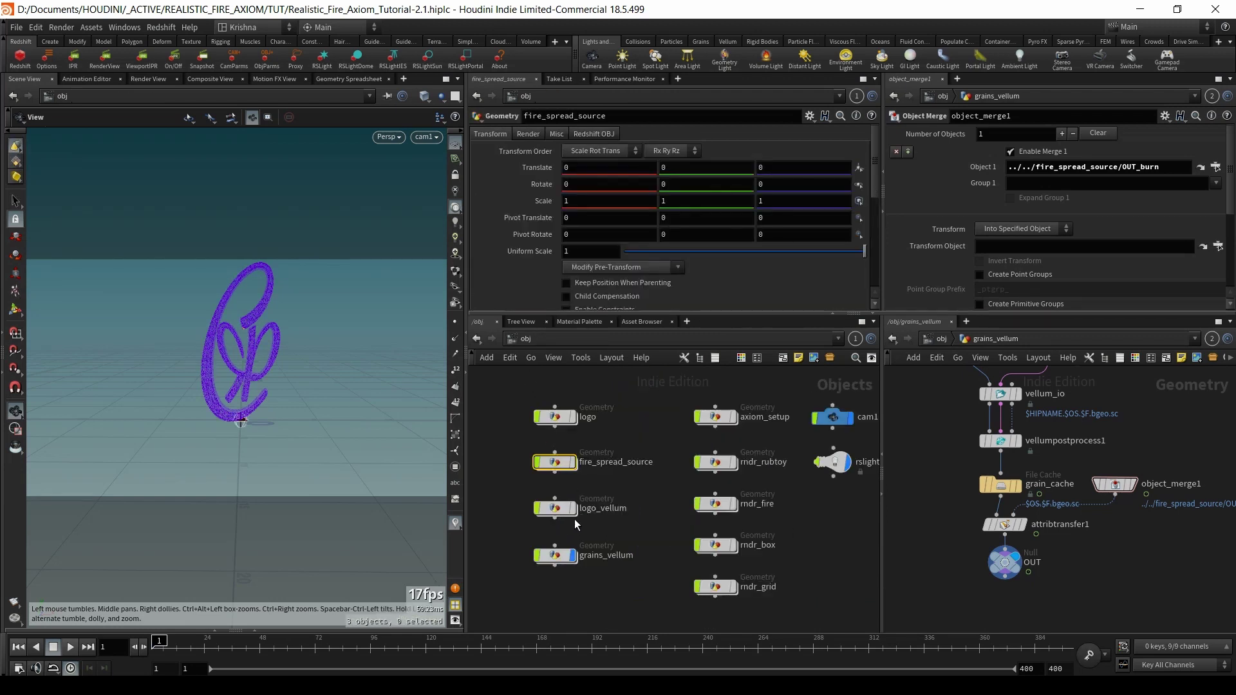
click(475, 339)
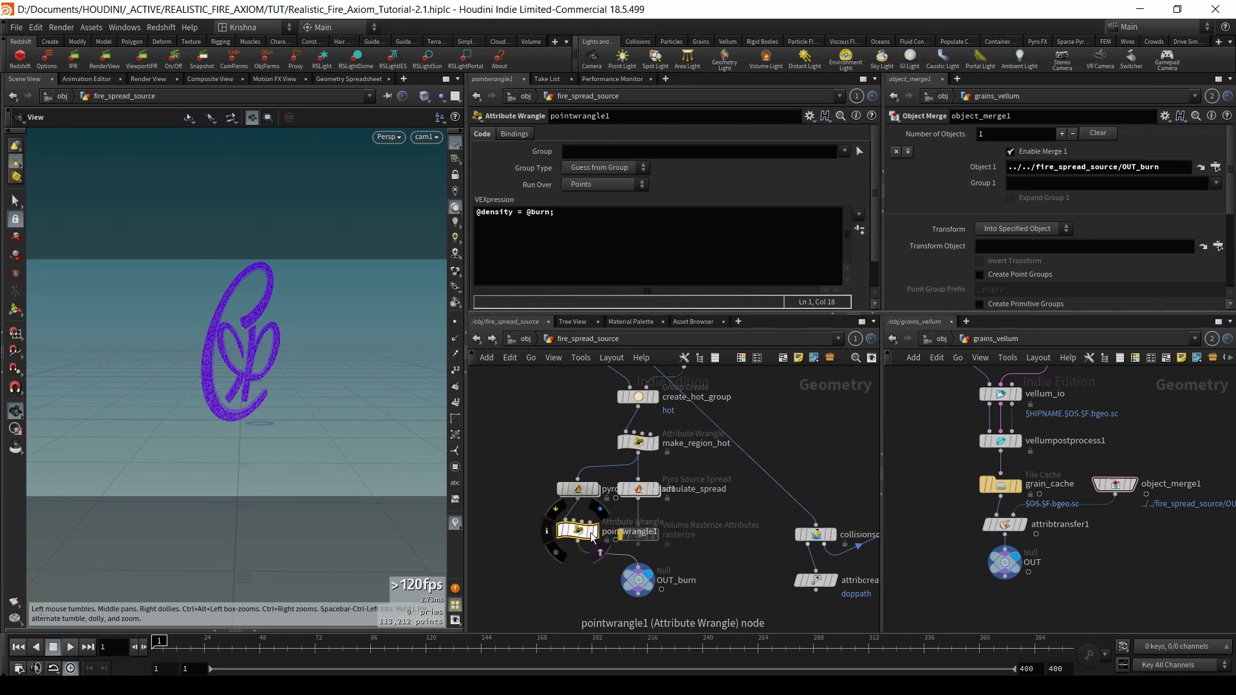
mouse_move(161, 643)
mouse_down()
mouse_move(295, 647)
mouse_move(160, 647)
mouse_up()
mouse_move(550, 533)
mouse_down()
mouse_move(532, 539)
mouse_move(573, 537)
mouse_up()
click(512, 342)
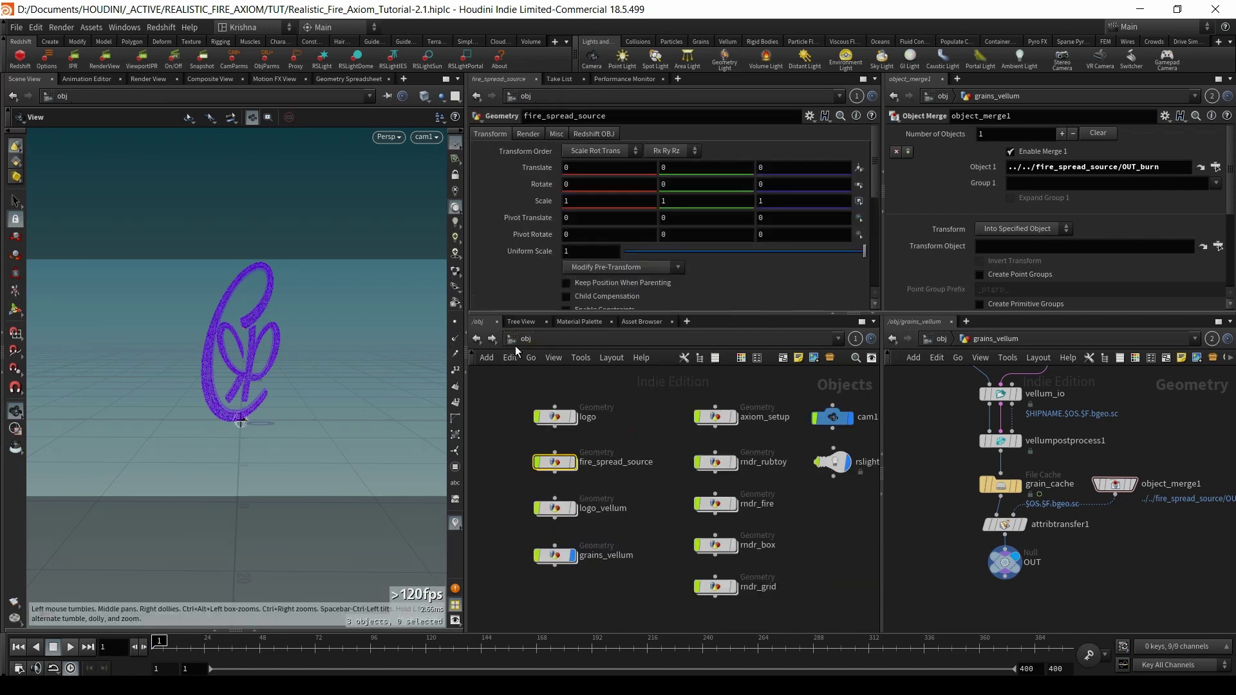
double_click(555, 555)
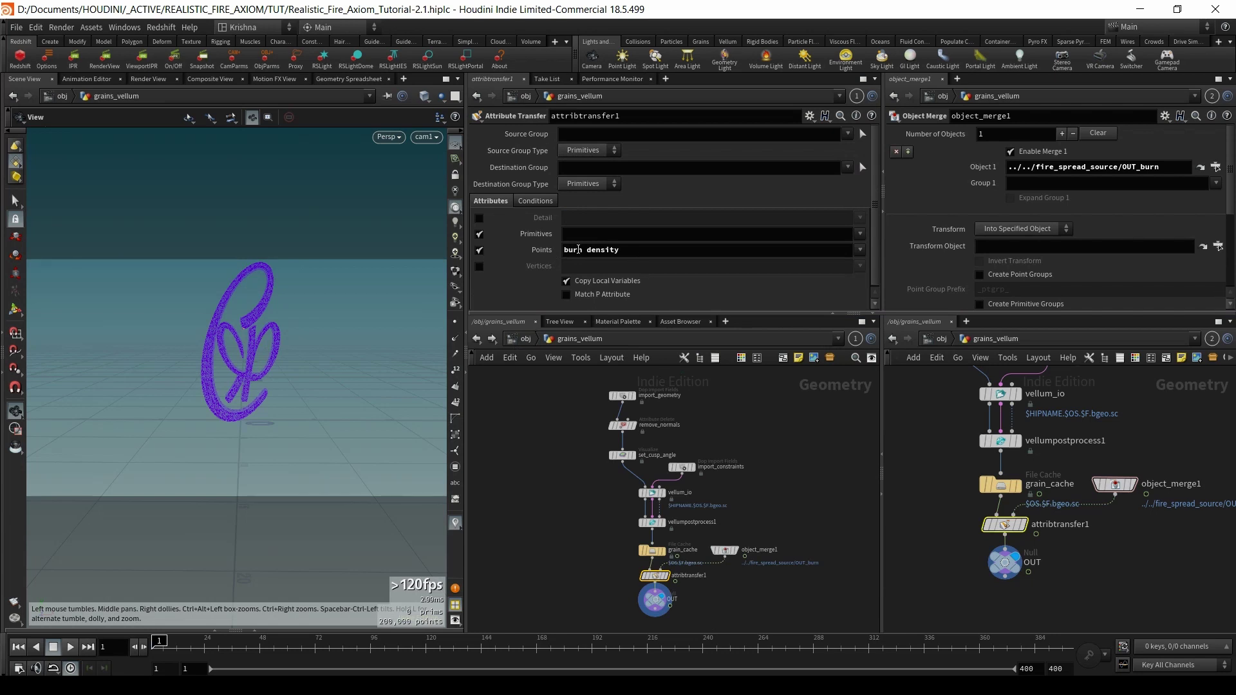
- Open axiom_setup and check the attributes noised by add_noise and the Use Density Attribute setting of axiom_pointRasterize1
key(u)
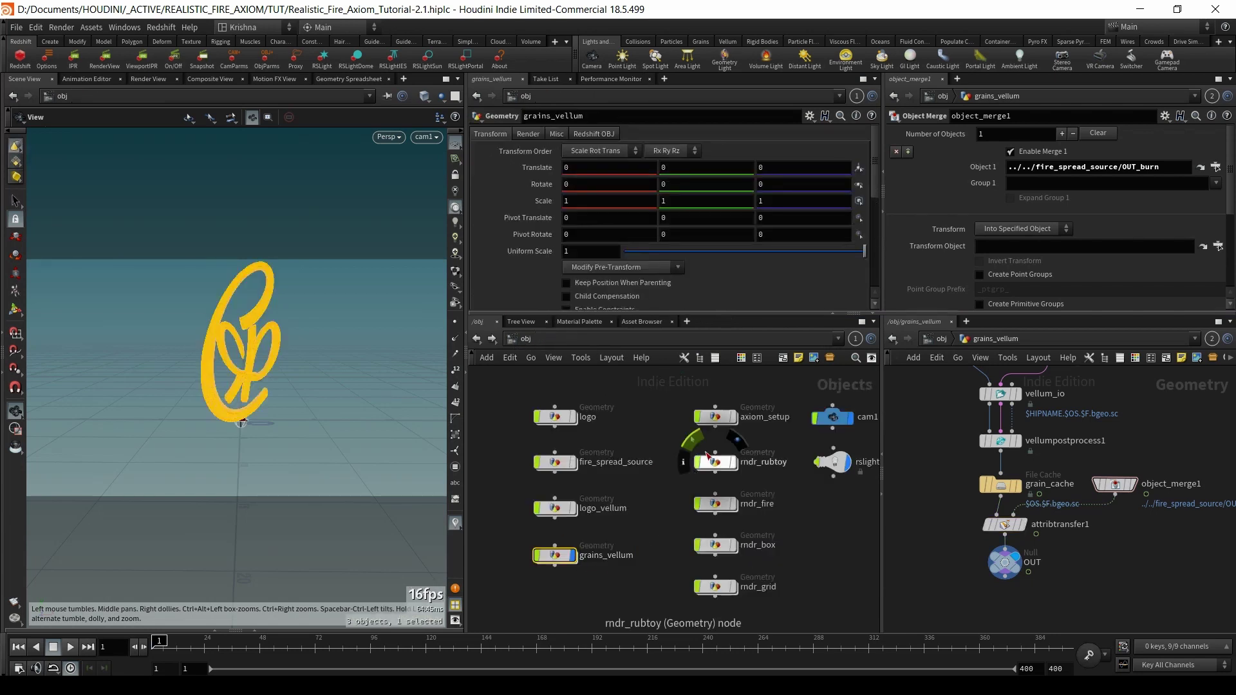
double_click(716, 417)
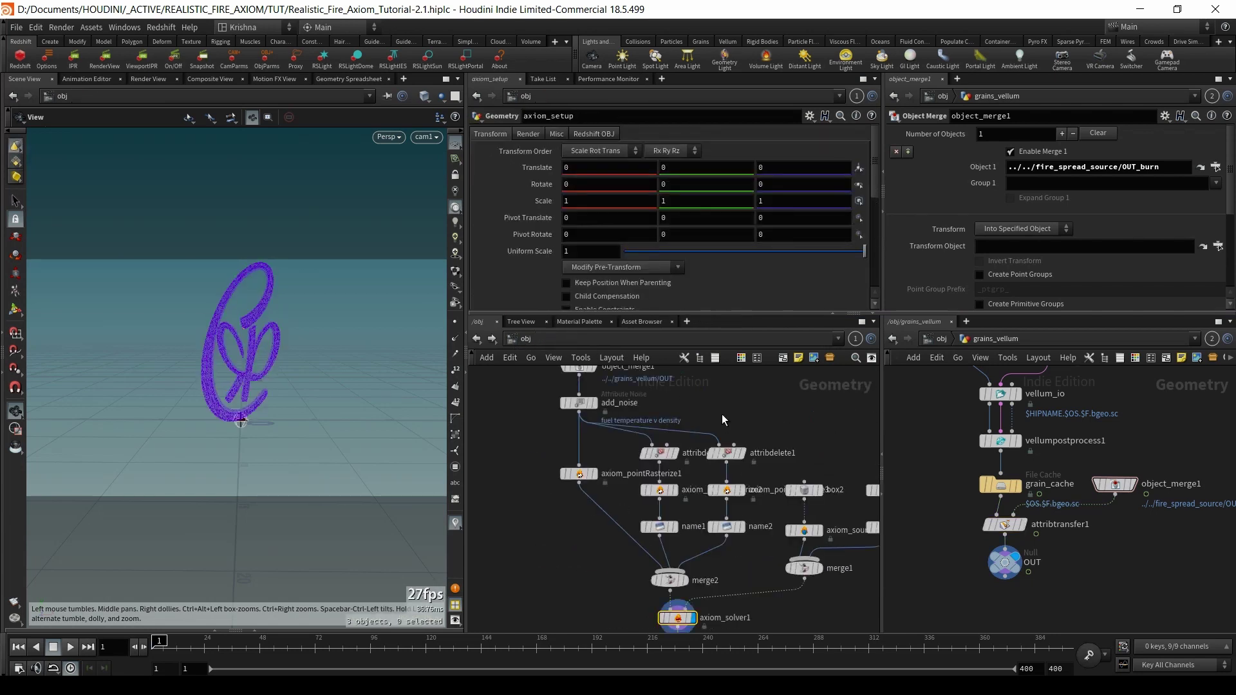
drag(538, 426, 580, 406)
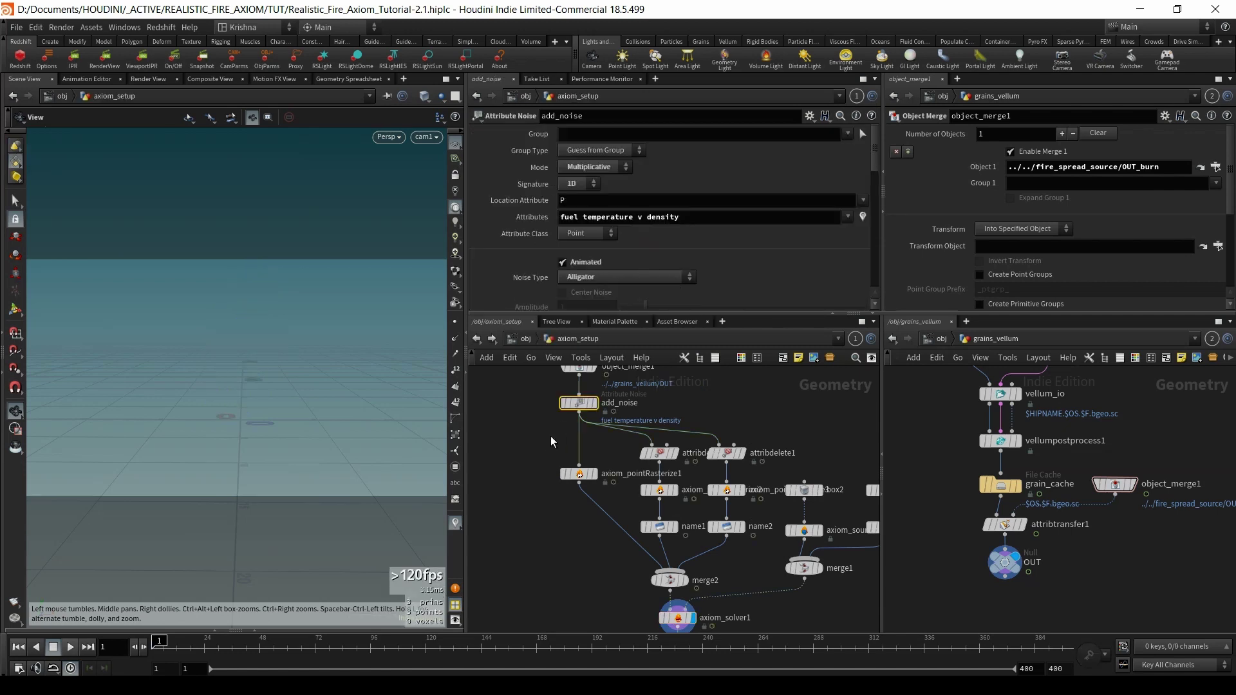
key(Down)
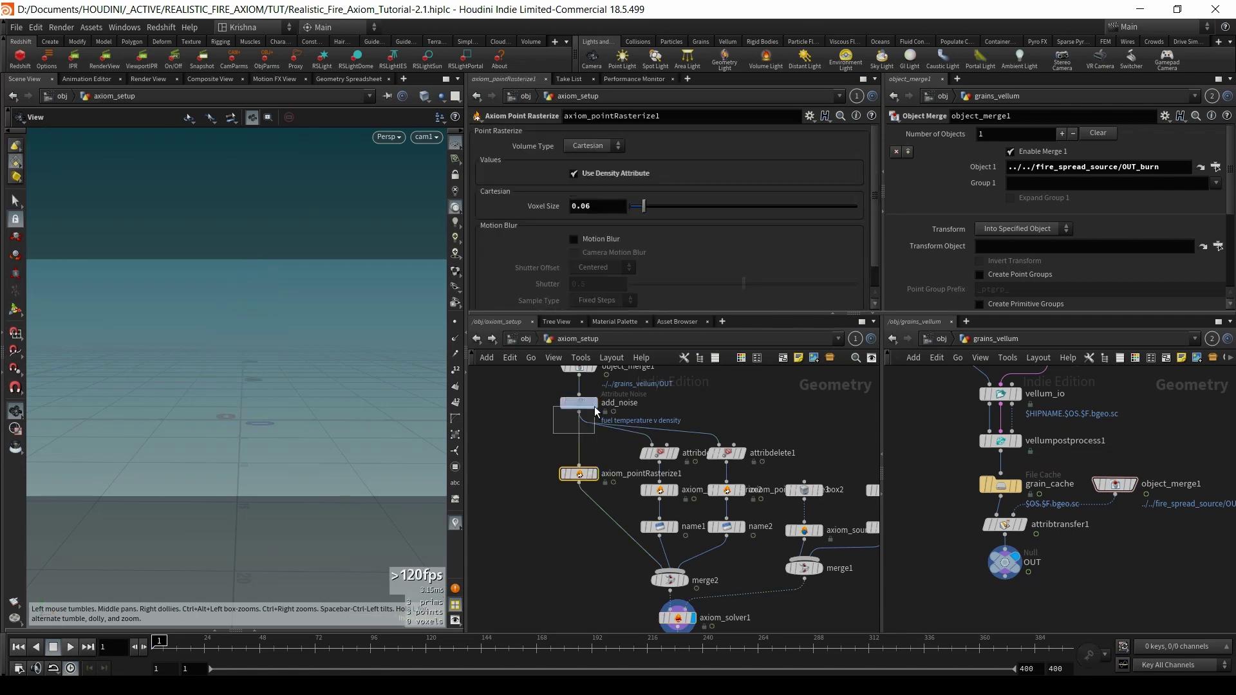
drag(595, 412, 540, 417)
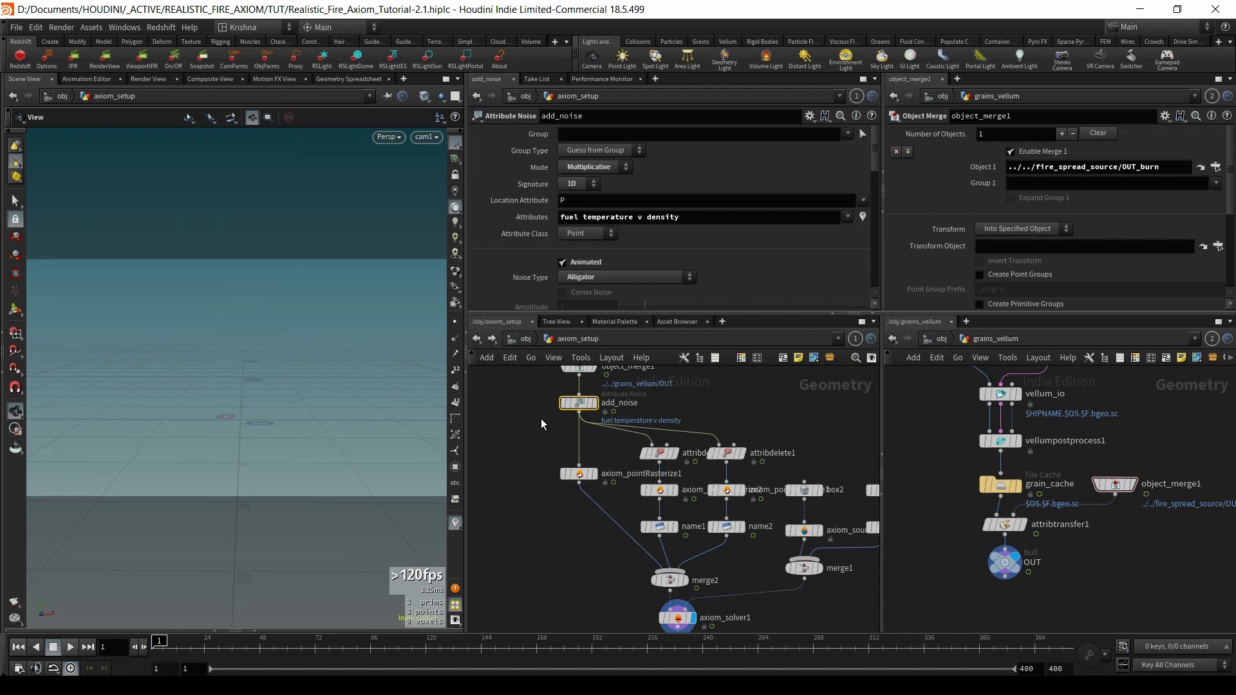
key(Down)
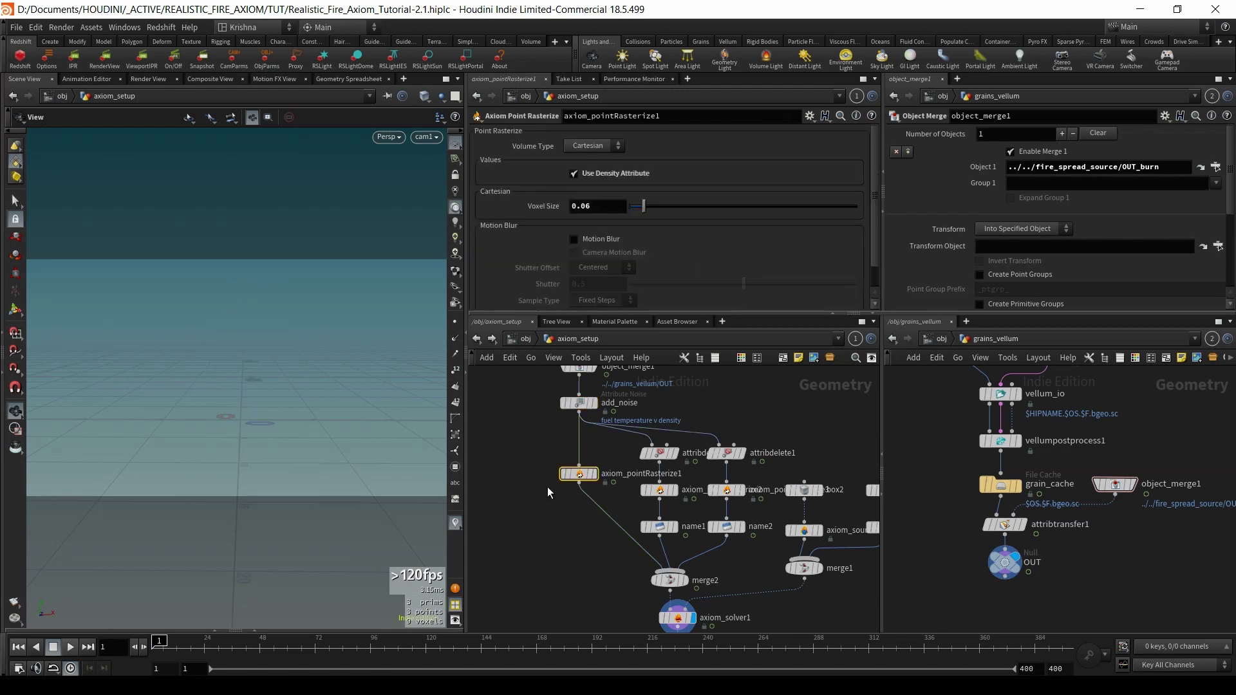
middle_drag(608, 596, 602, 567)
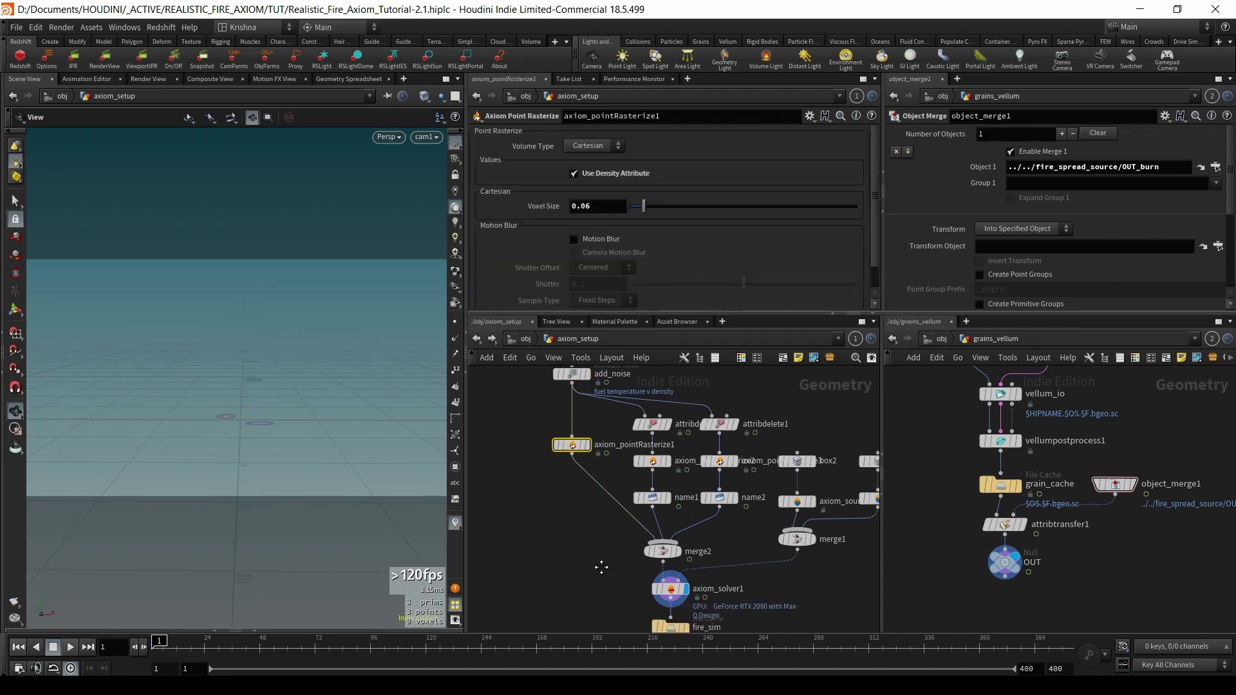
middle_drag(774, 585, 767, 562)
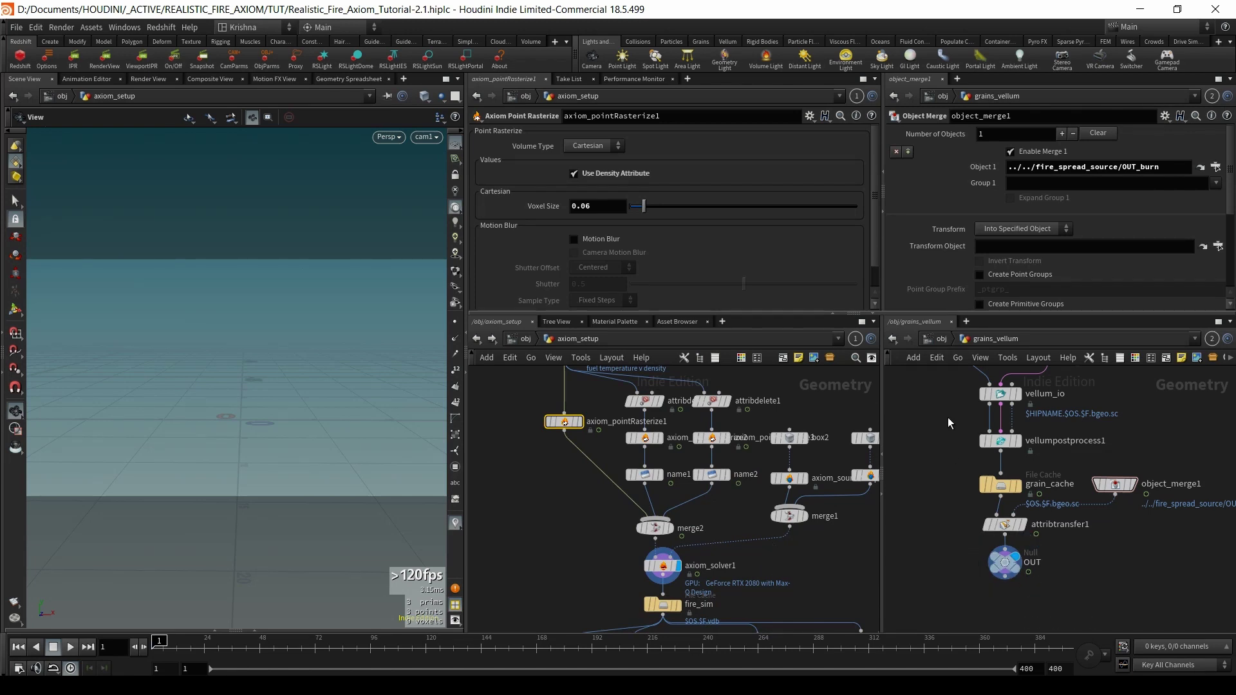
- In logo_vellum, remove temperature and burn from the point attributes of attribtransfer1 so only fuel is transferred
click(941, 338)
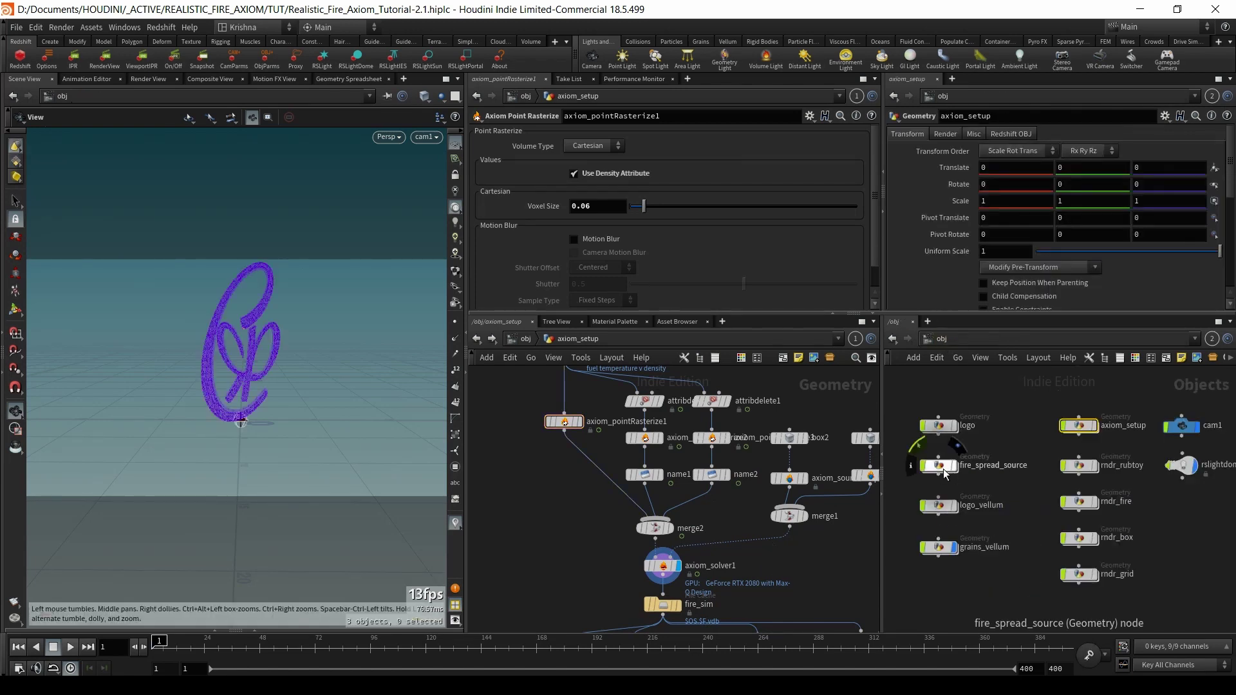
double_click(946, 508)
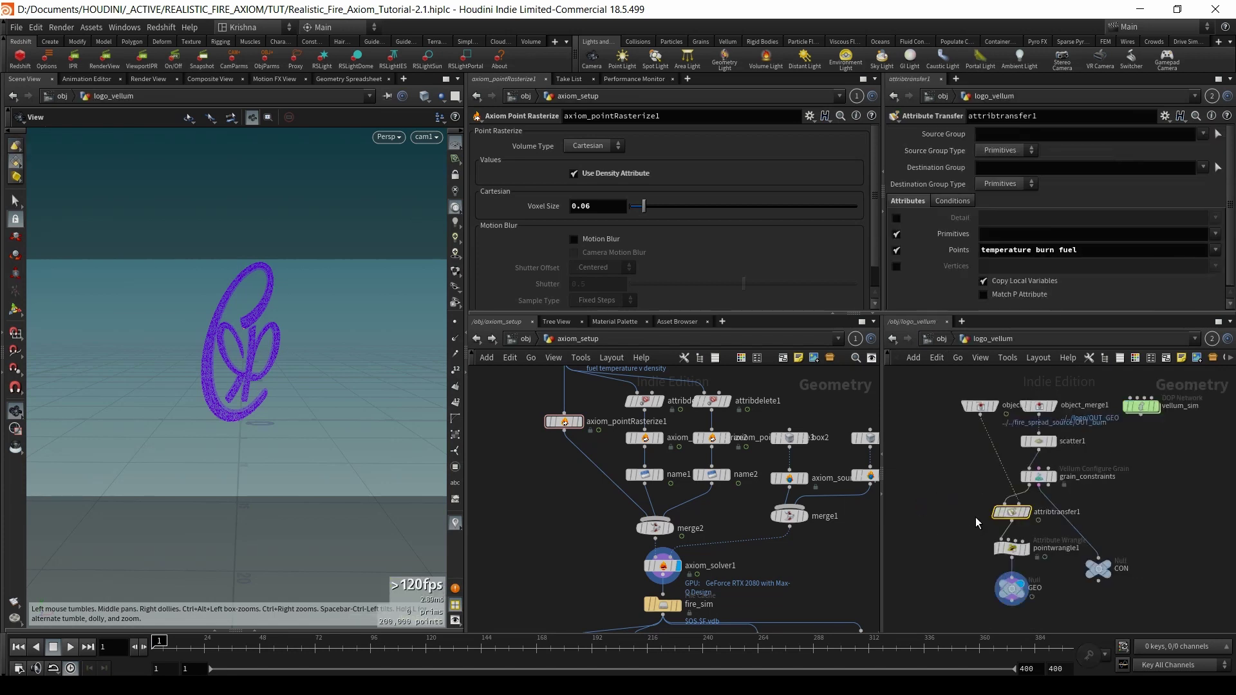
drag(1060, 252, 980, 252)
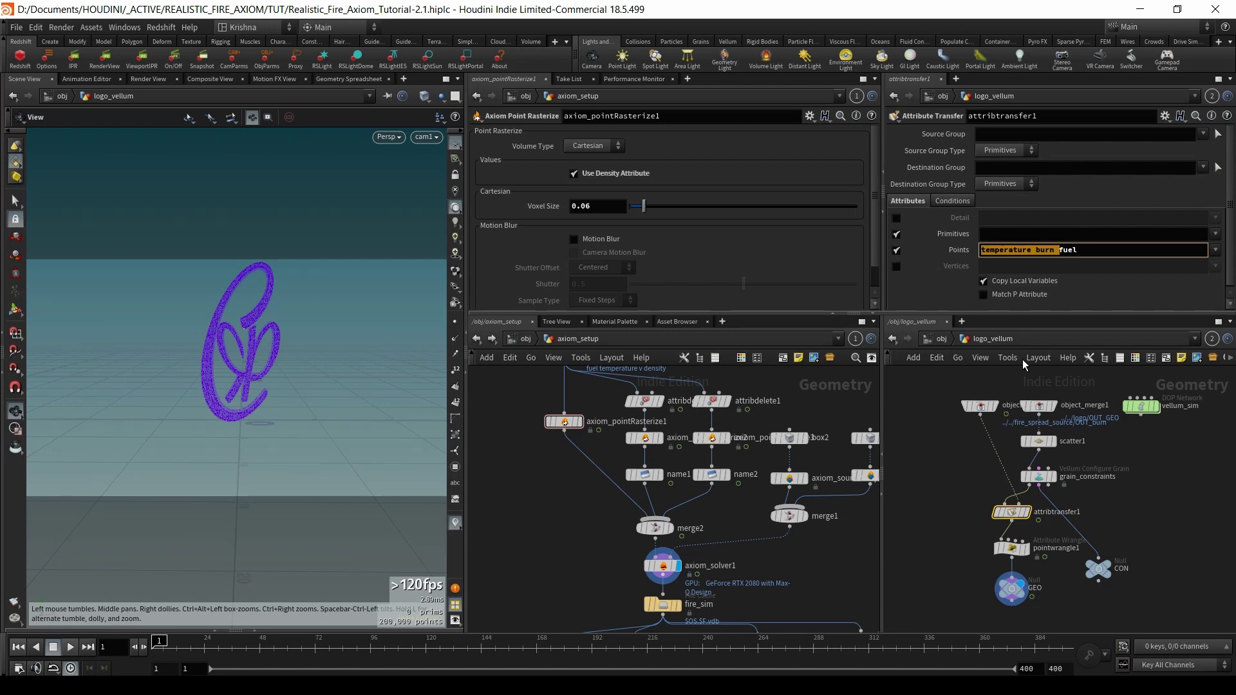
key(BackSpace)
key(Return)
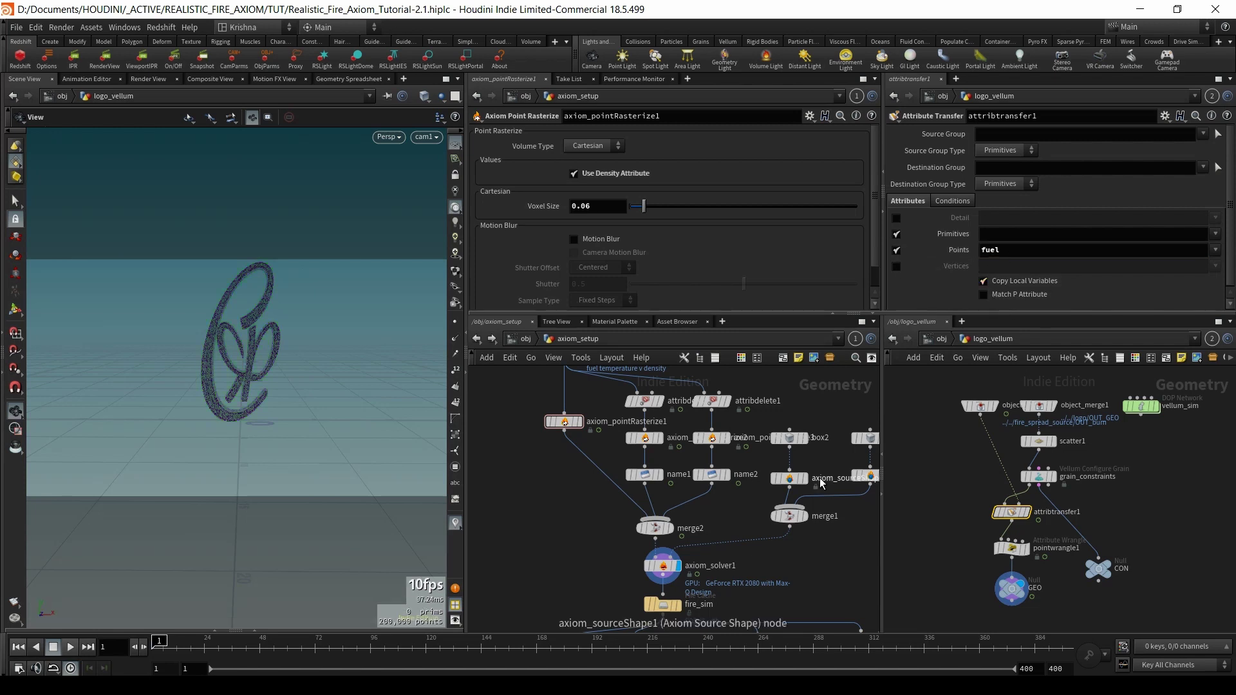
- Make a 48-frame flipbook of axiom_solver1 in the viewport, play it back and close the player
mouse_move(809, 502)
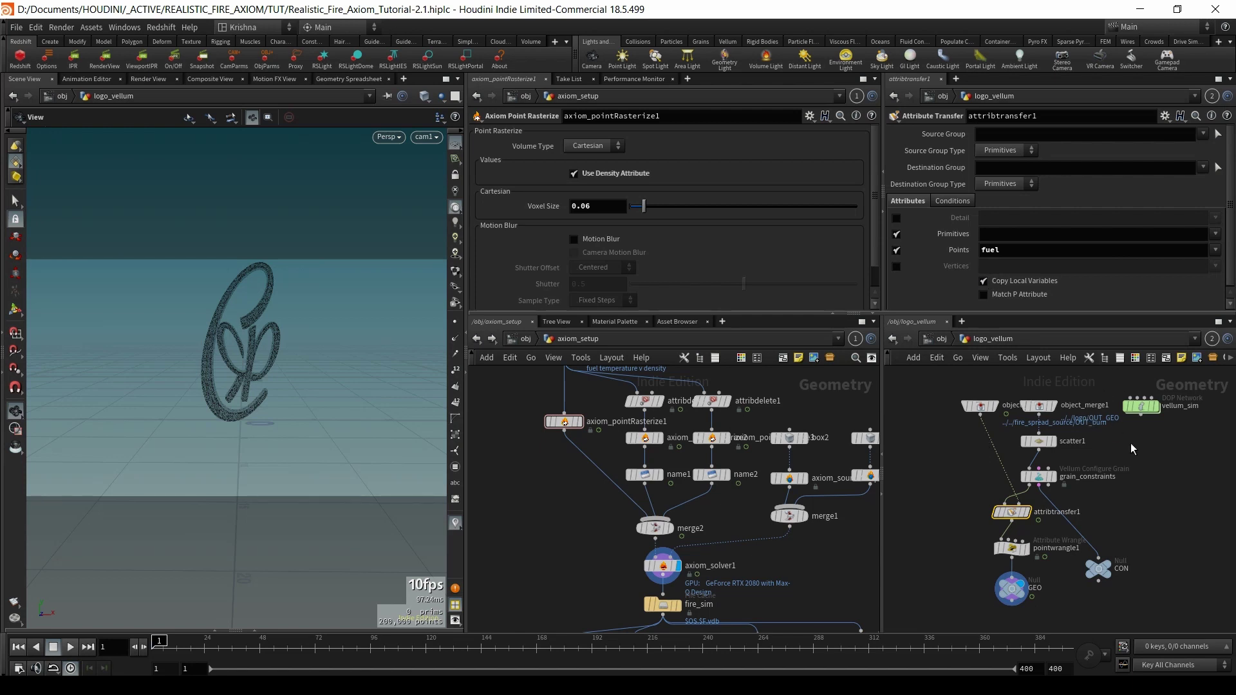
click(663, 566)
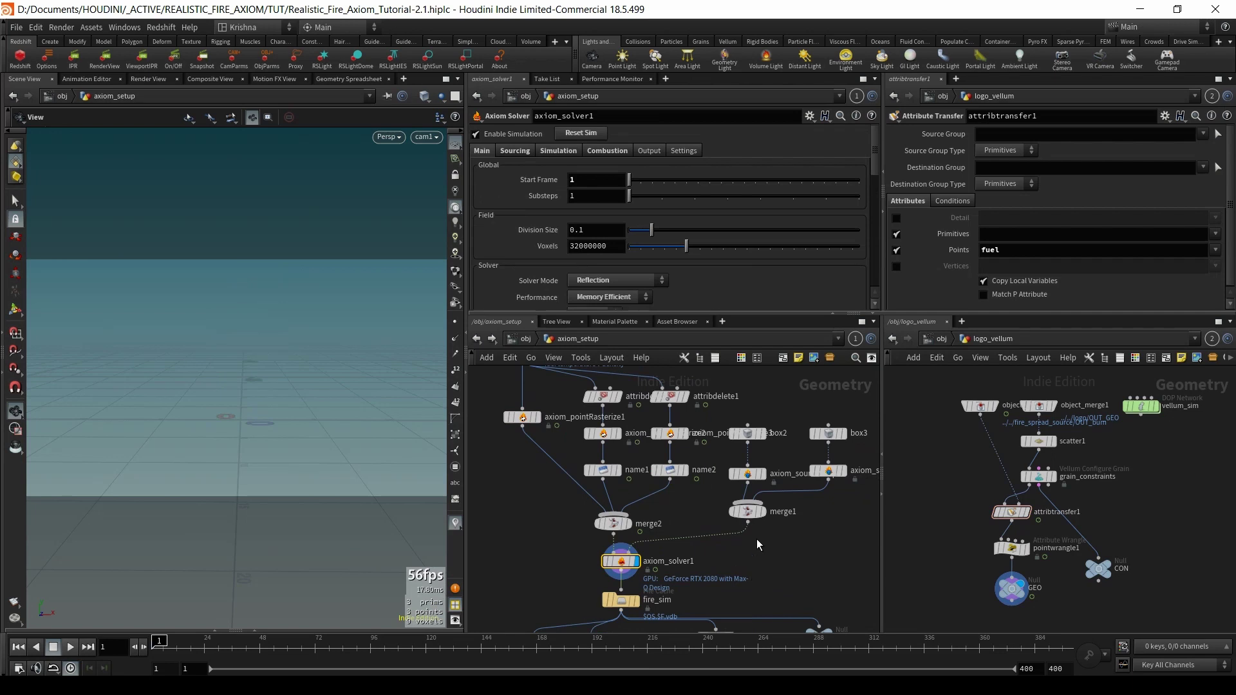
click(16, 669)
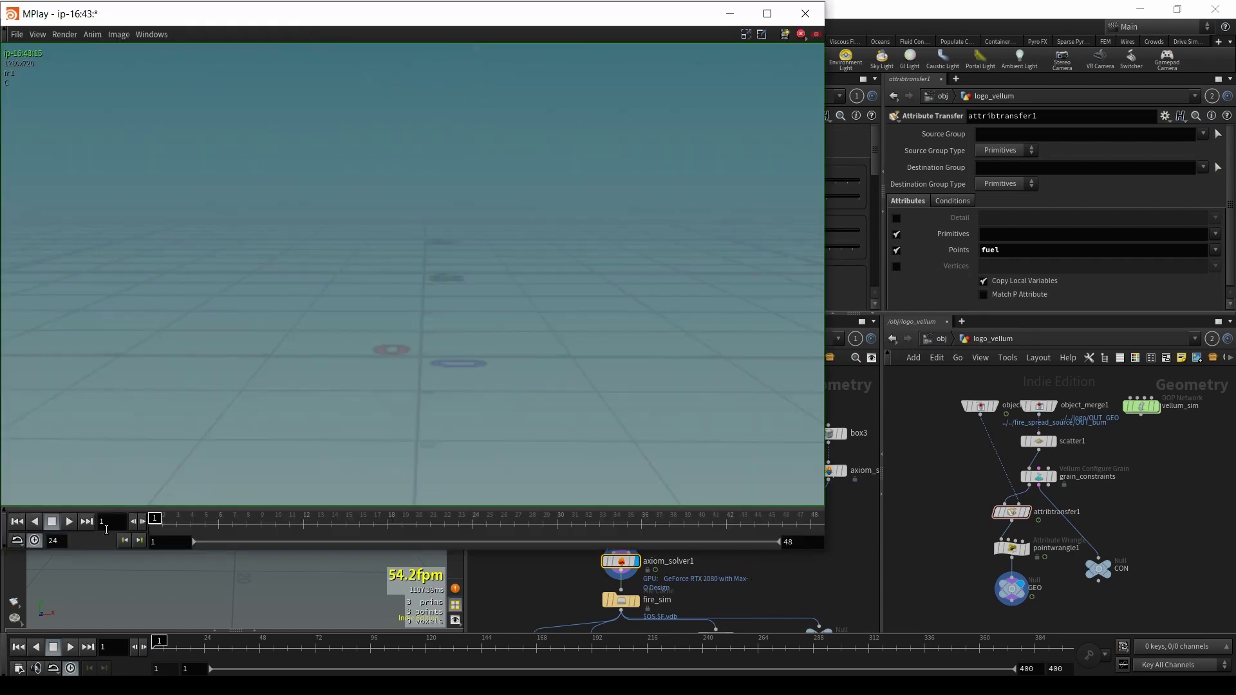
click(75, 522)
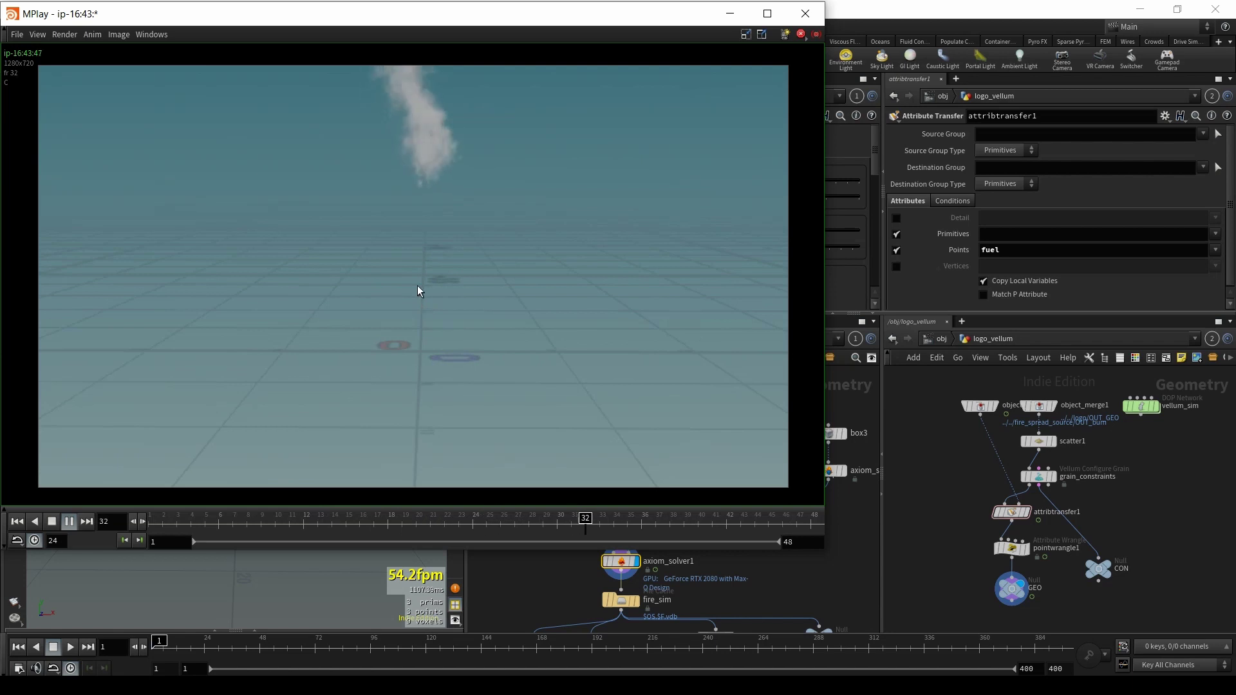
key(Up)
click(805, 13)
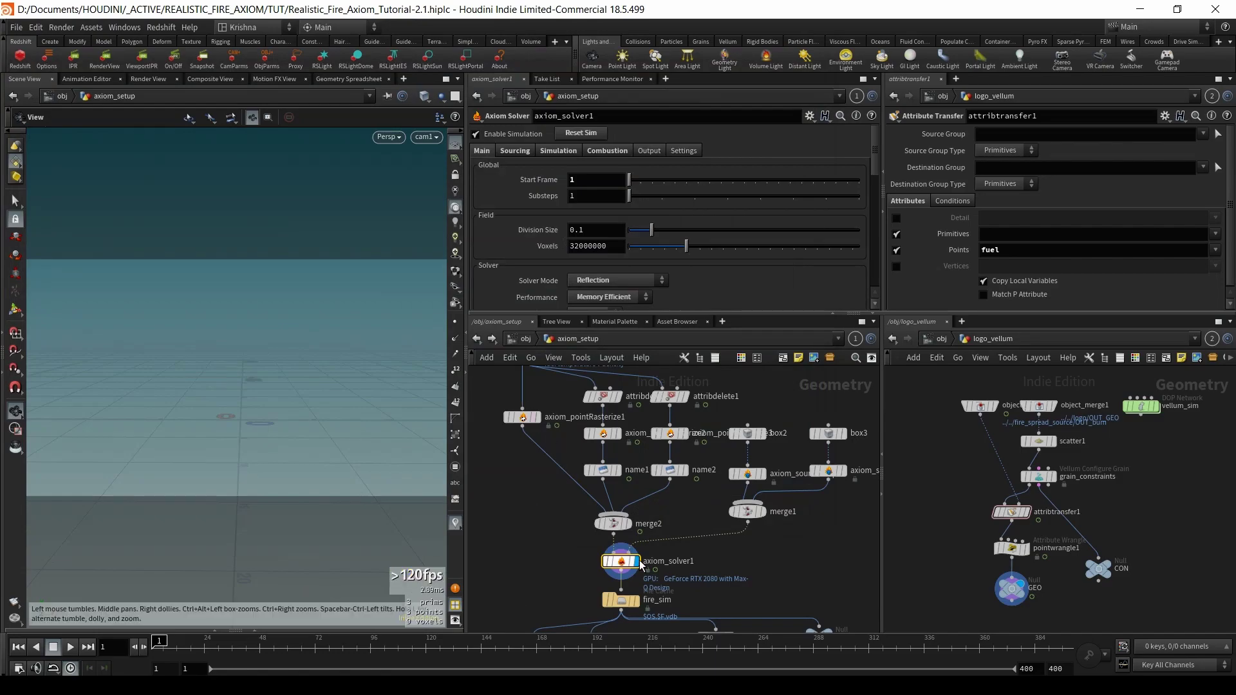
- Examine the source branch from object_merge1 through merge2 and its connection to axiom_solver1 in axiom_setup
middle_drag(667, 590, 666, 564)
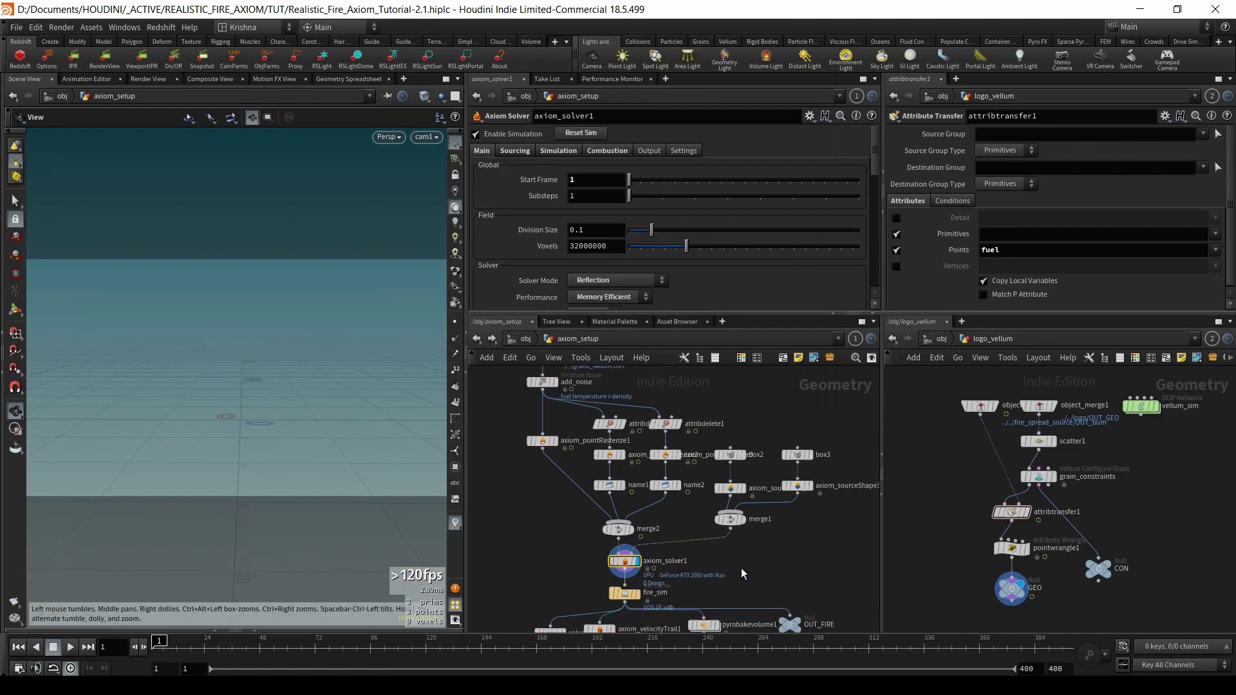
middle_drag(763, 562, 732, 581)
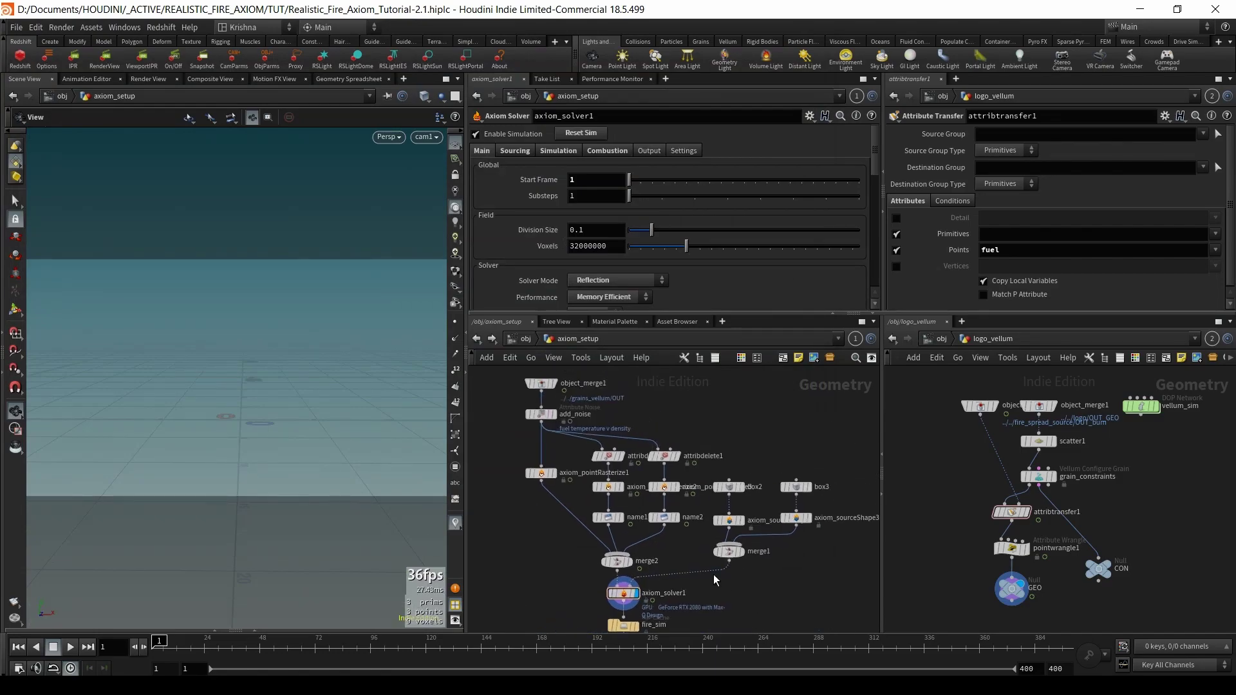
drag(506, 377, 533, 559)
scroll(643, 538, down, 3)
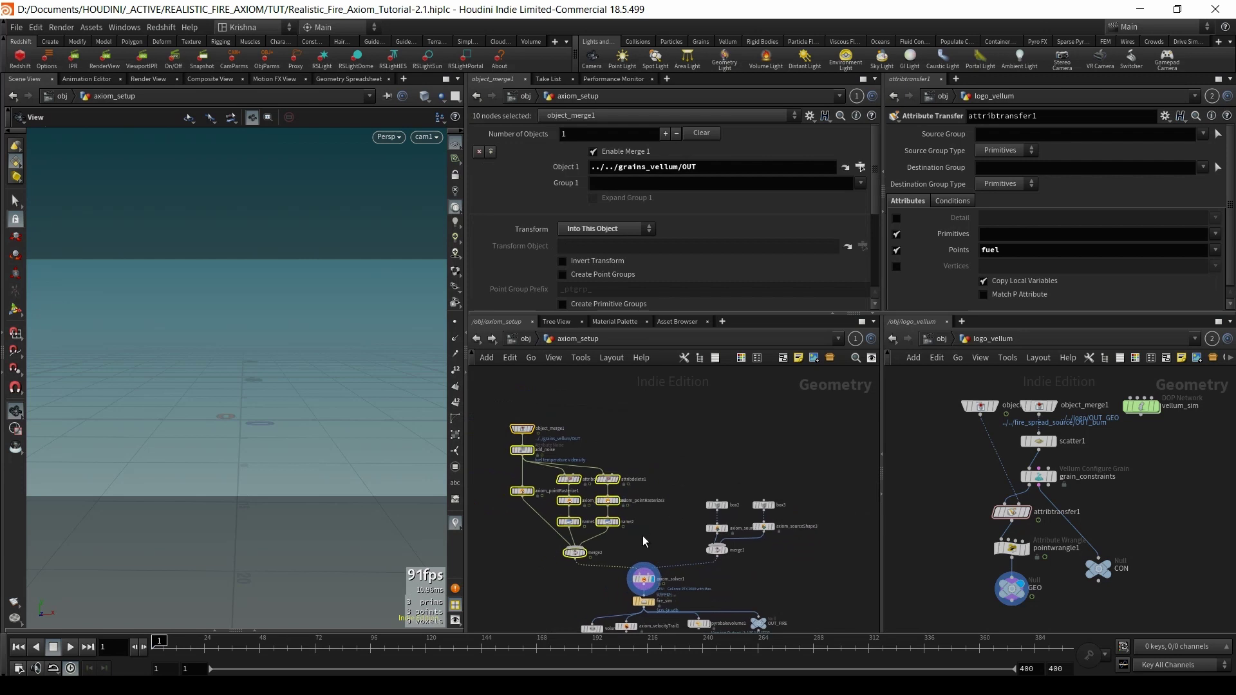
click(654, 538)
middle_drag(623, 447, 682, 440)
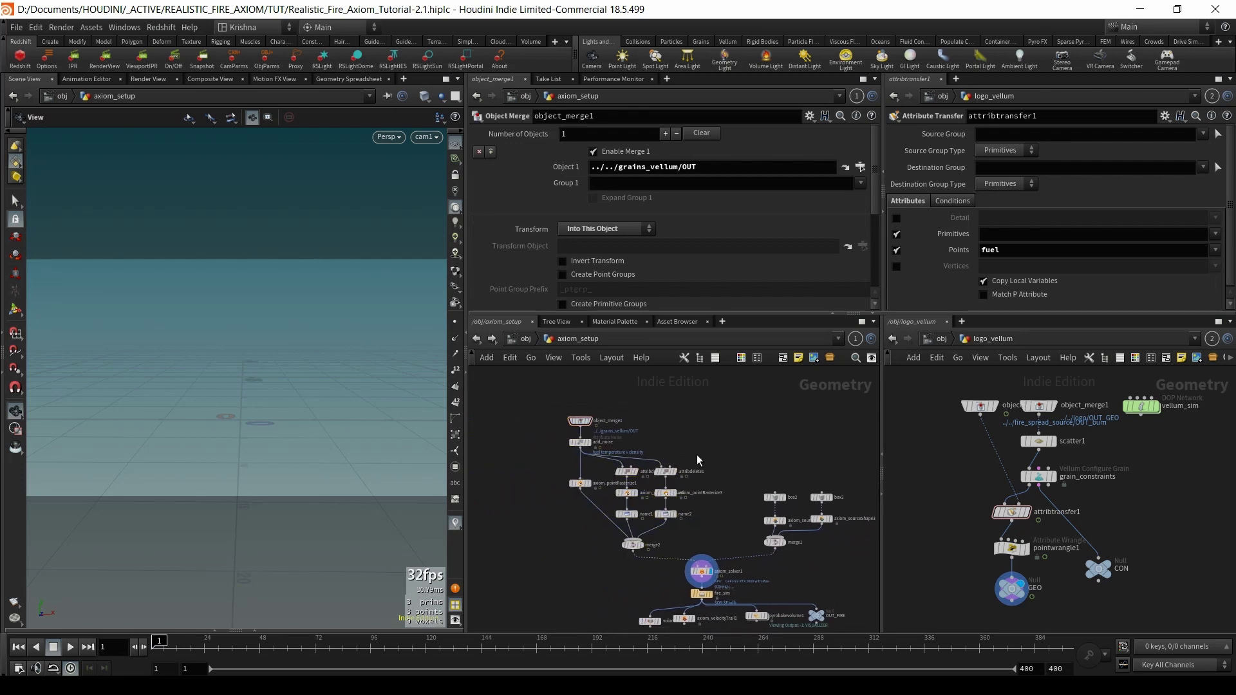
click(705, 571)
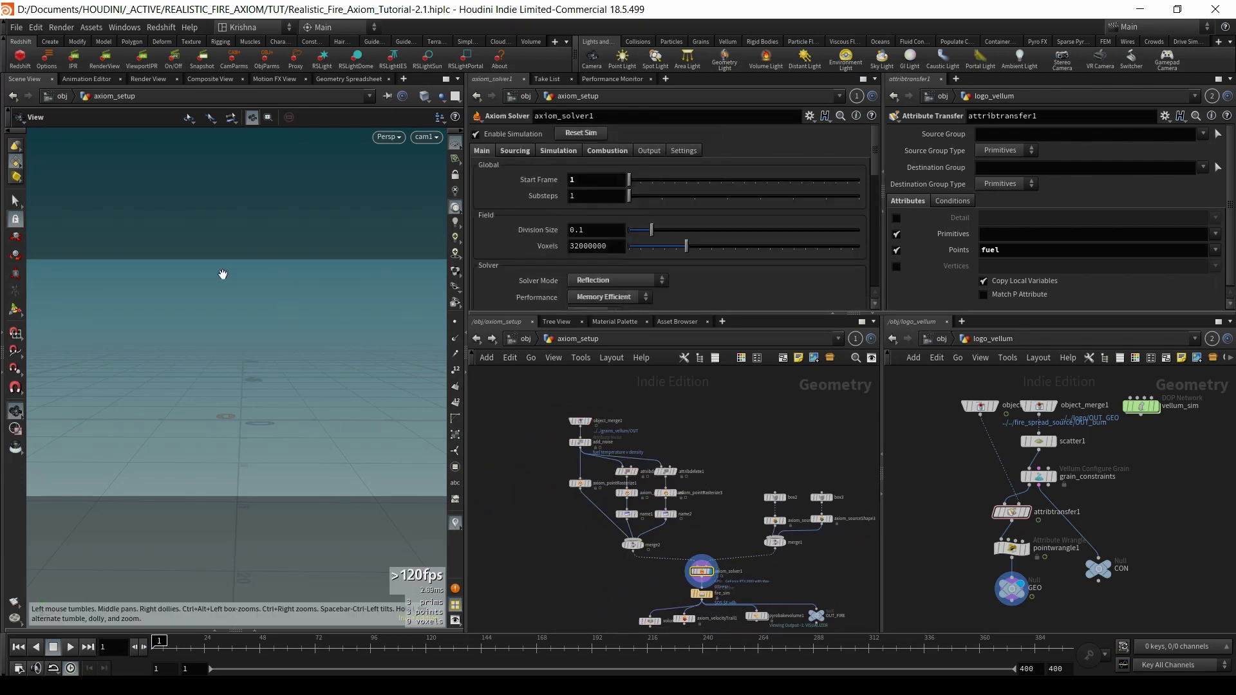
- Preview the box2 and box3 source shapes feeding merge1 as template wireframes in the viewport
scroll(678, 535, up, 2)
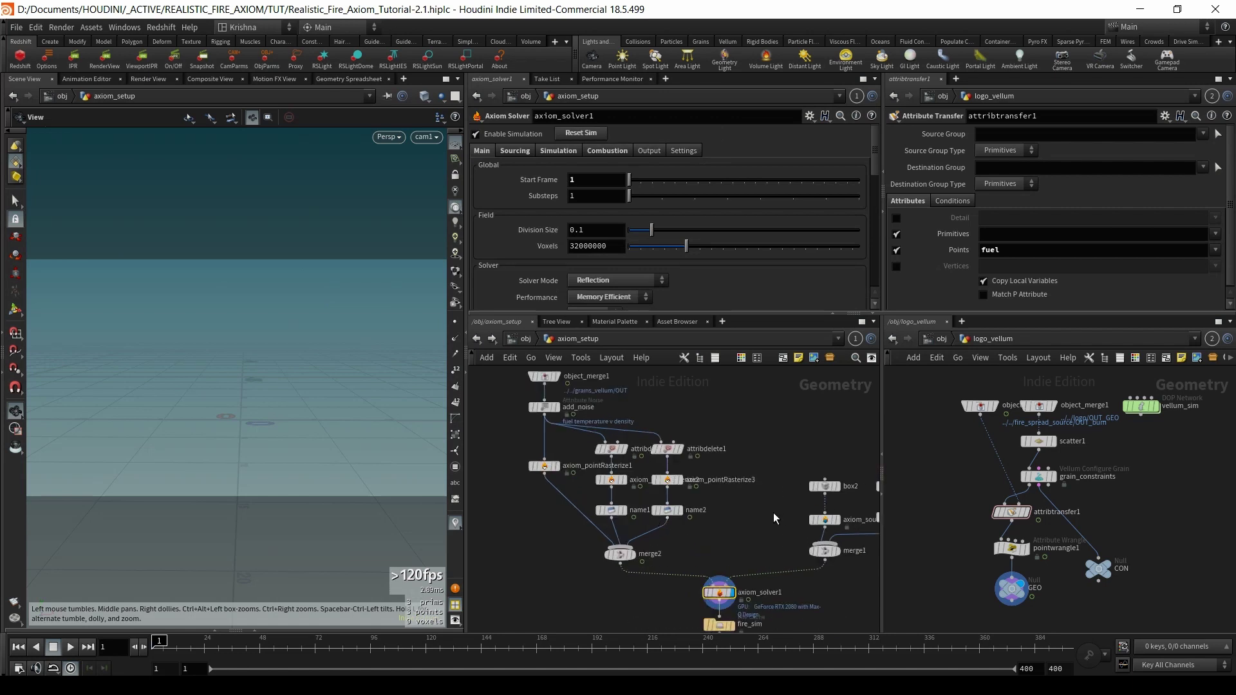
scroll(777, 519, up, 2)
scroll(763, 511, up, 2)
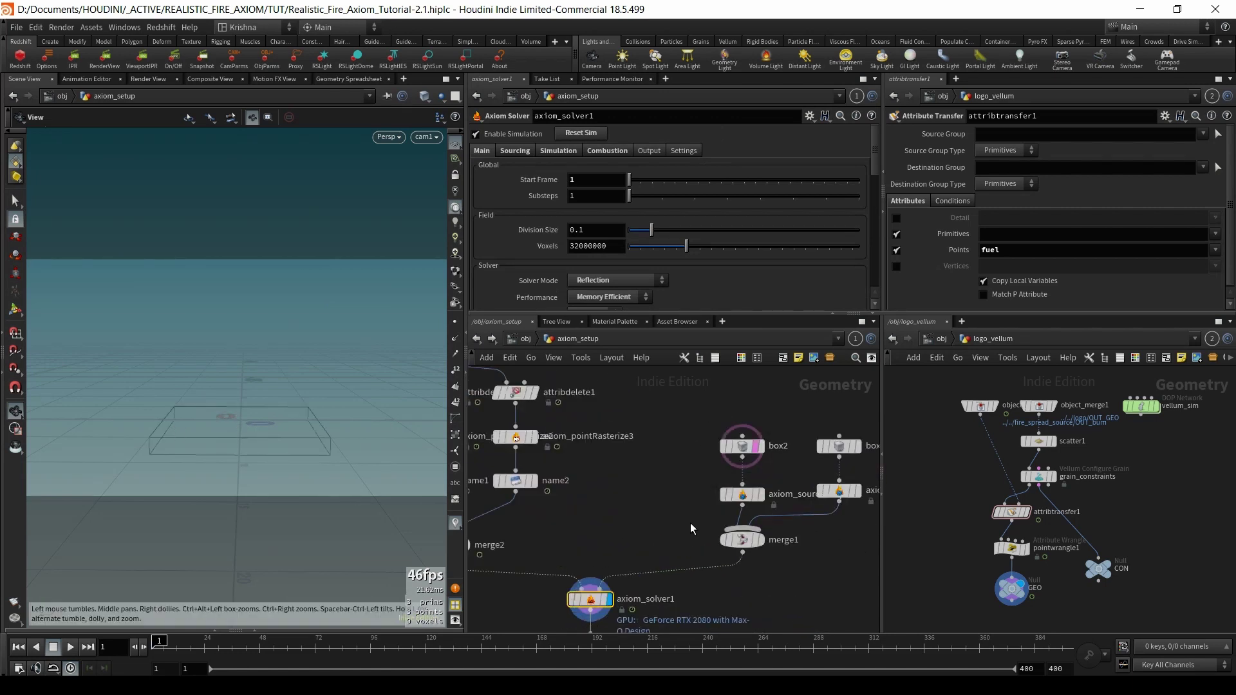
click(857, 449)
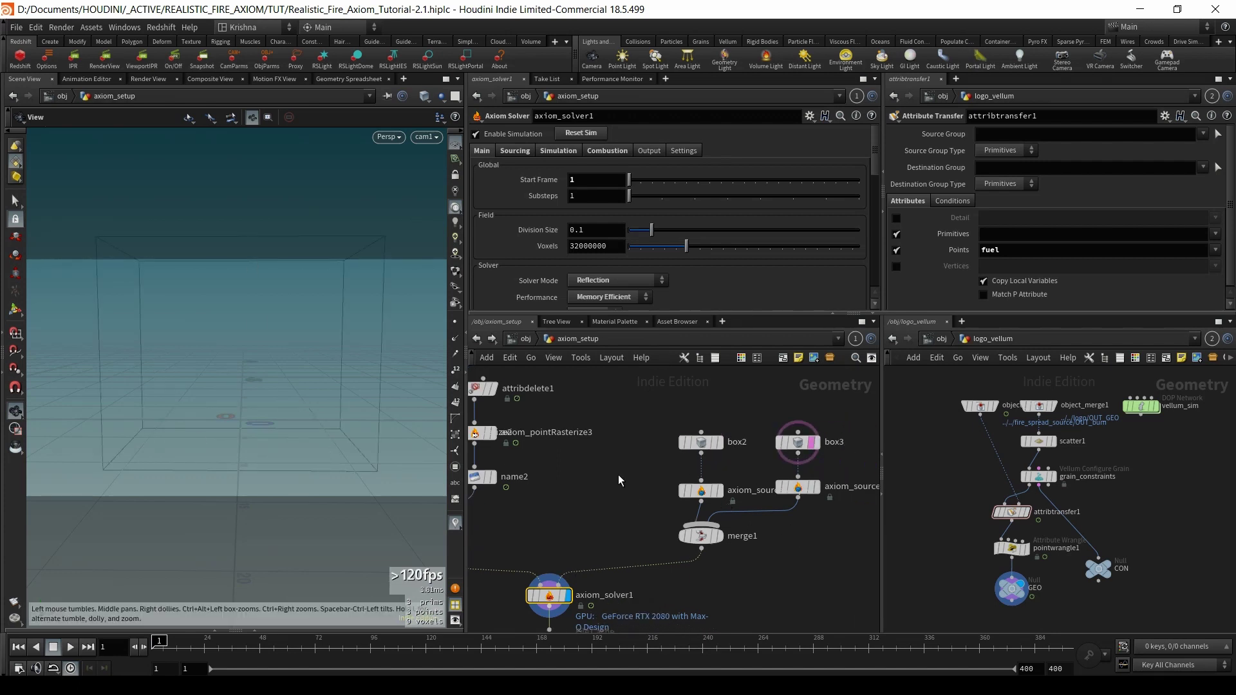
scroll(619, 490, down, 1)
scroll(613, 495, up, 1)
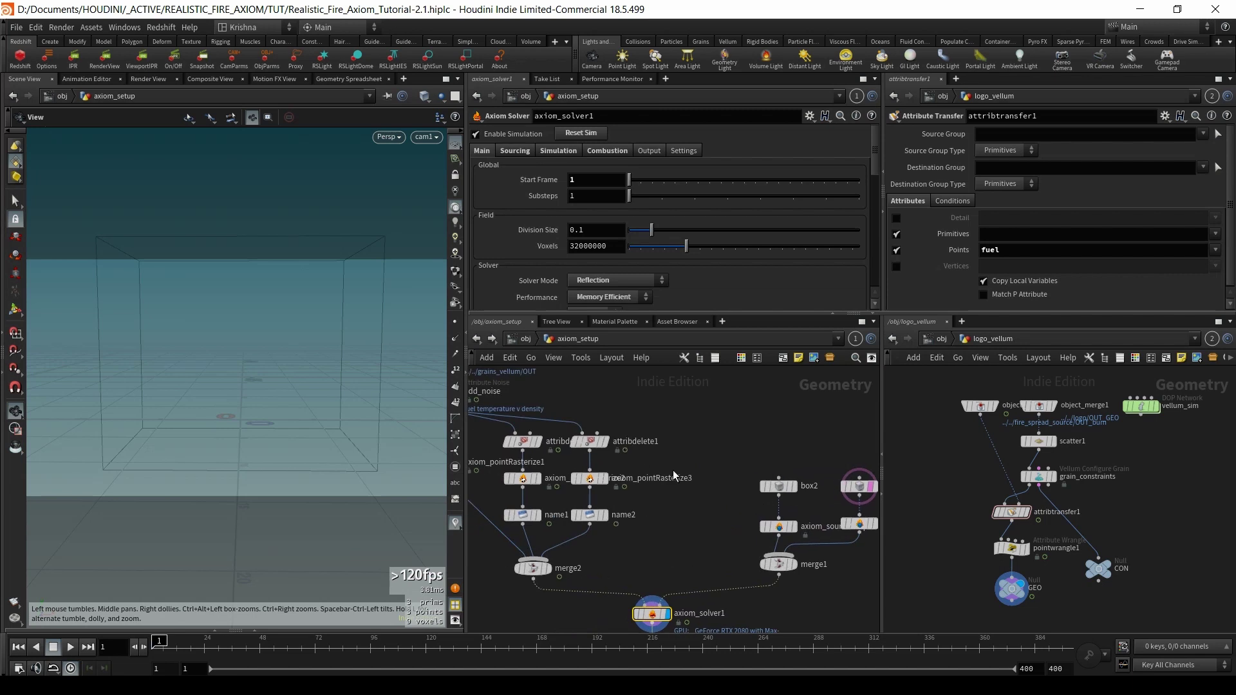
- Add an empty Object Merge node to axiom_setup, level with object_merge1 and above axiom_solver1
middle_drag(610, 401, 708, 463)
middle_drag(667, 411, 729, 422)
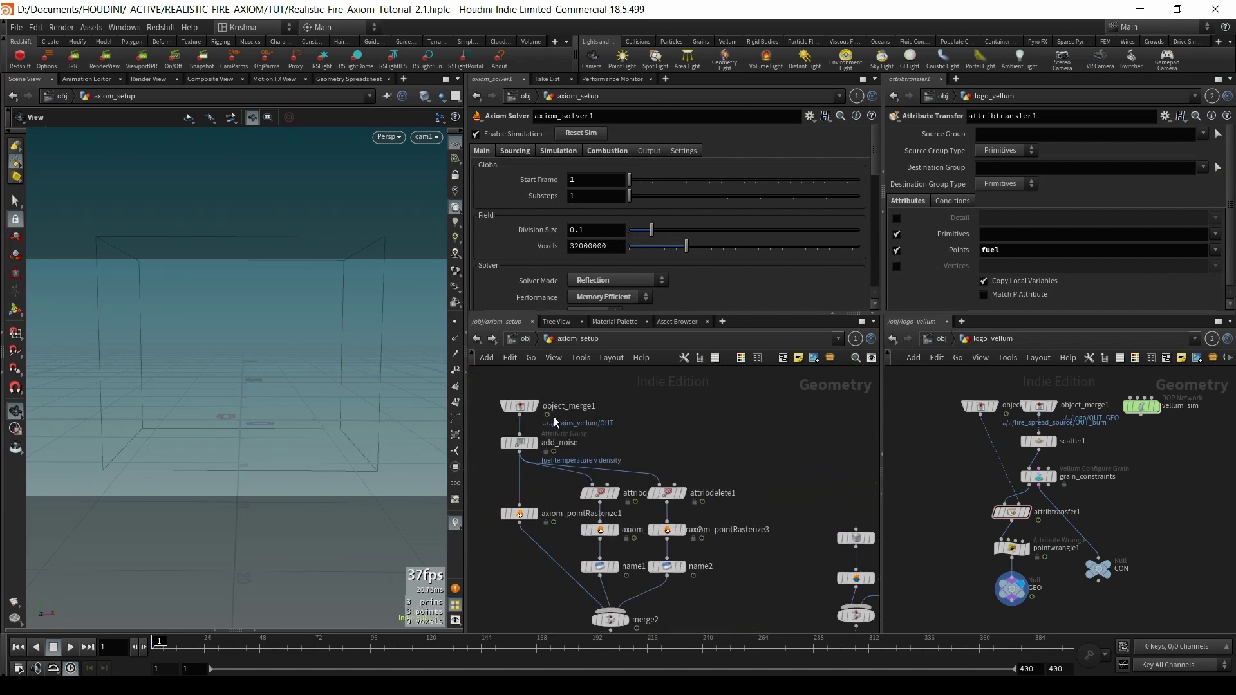
click(530, 408)
click(527, 407)
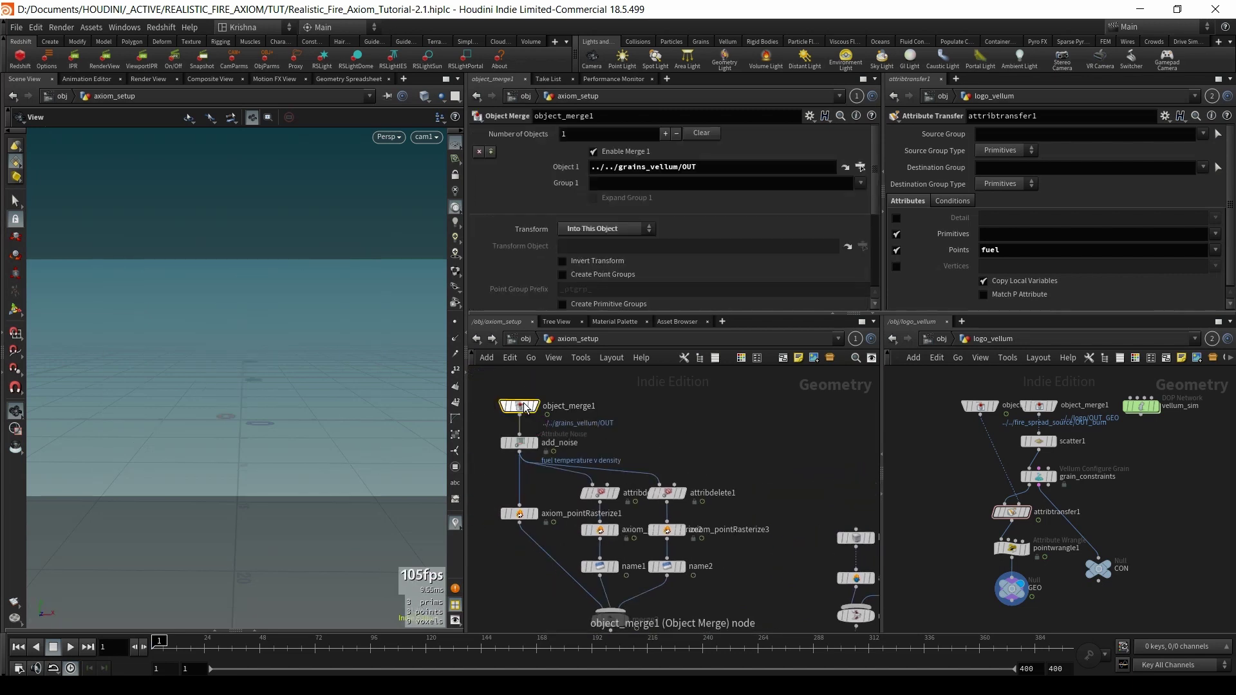
key(Tab)
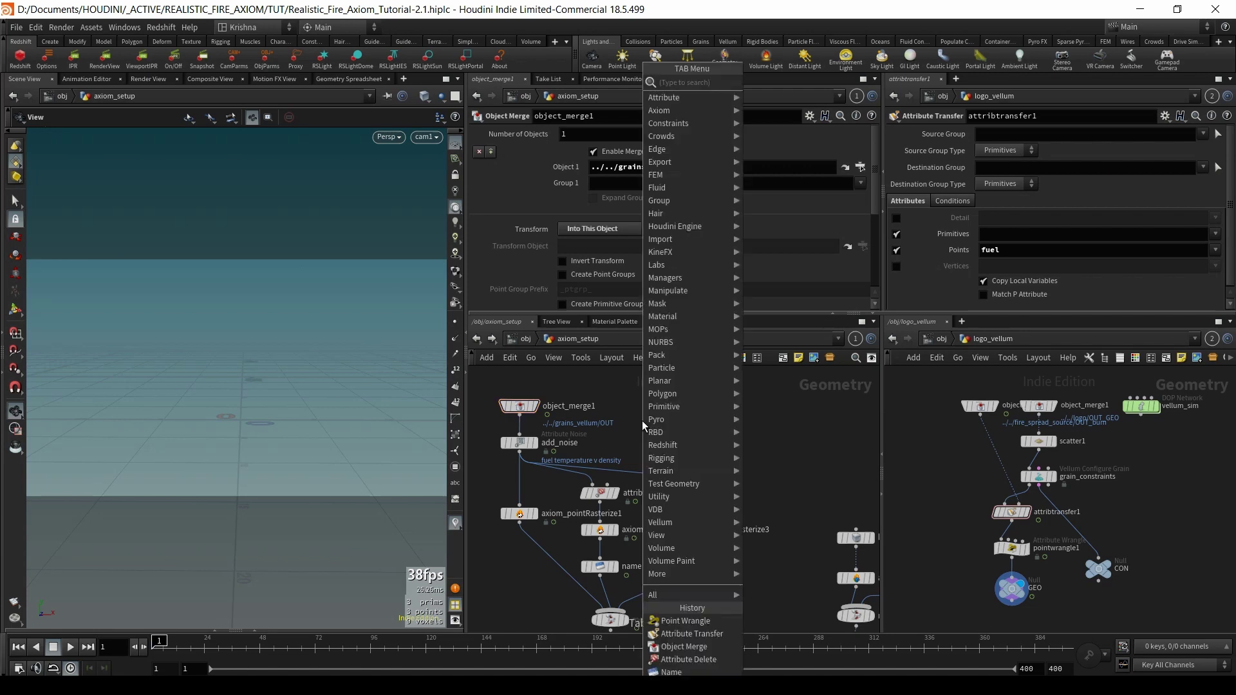
text(obje)
key(Return)
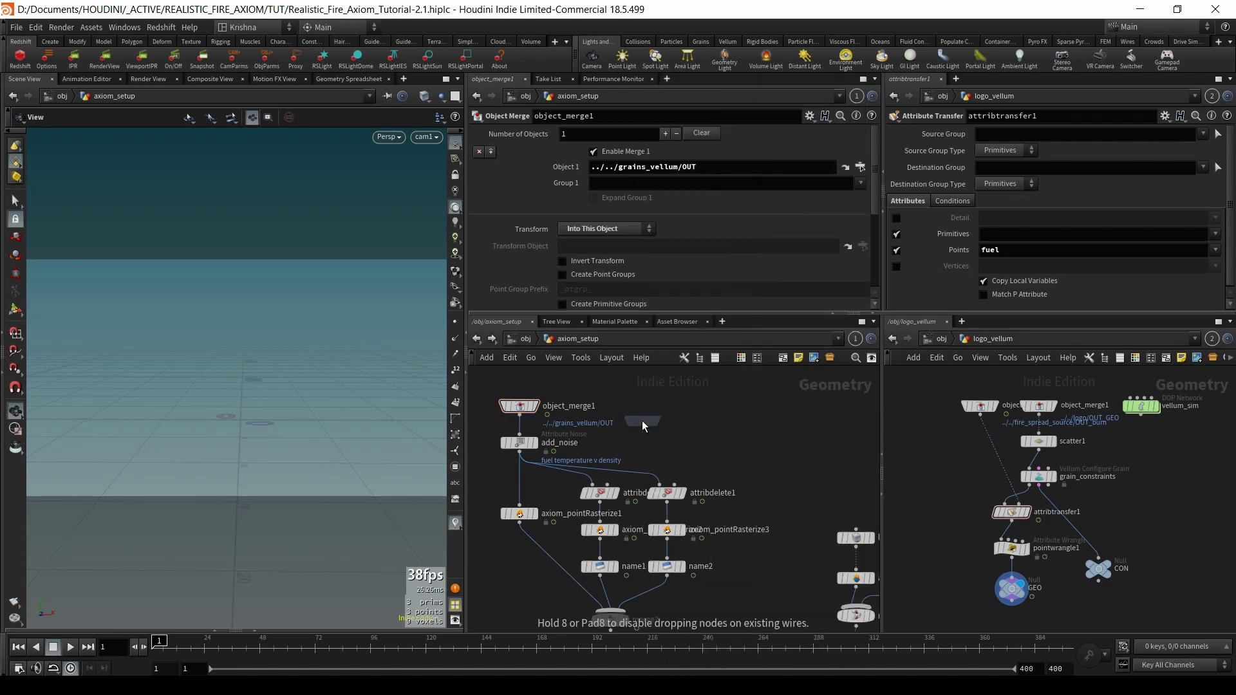
click(742, 408)
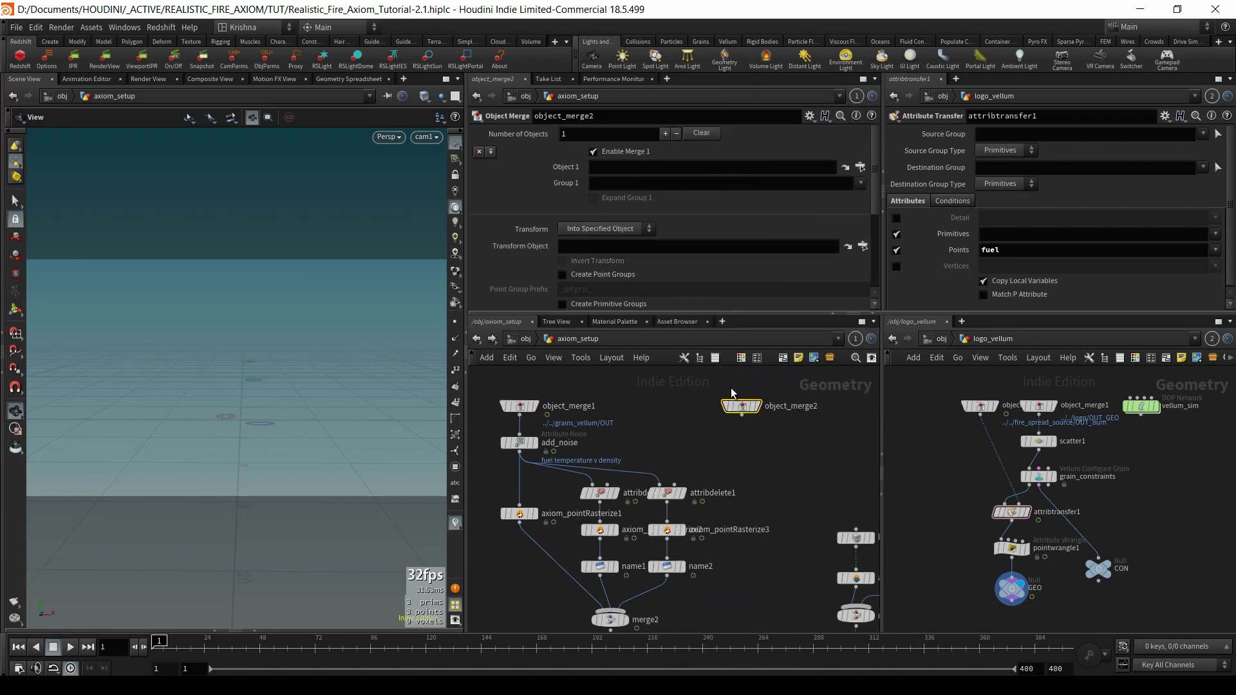
key(h)
drag(570, 407, 600, 570)
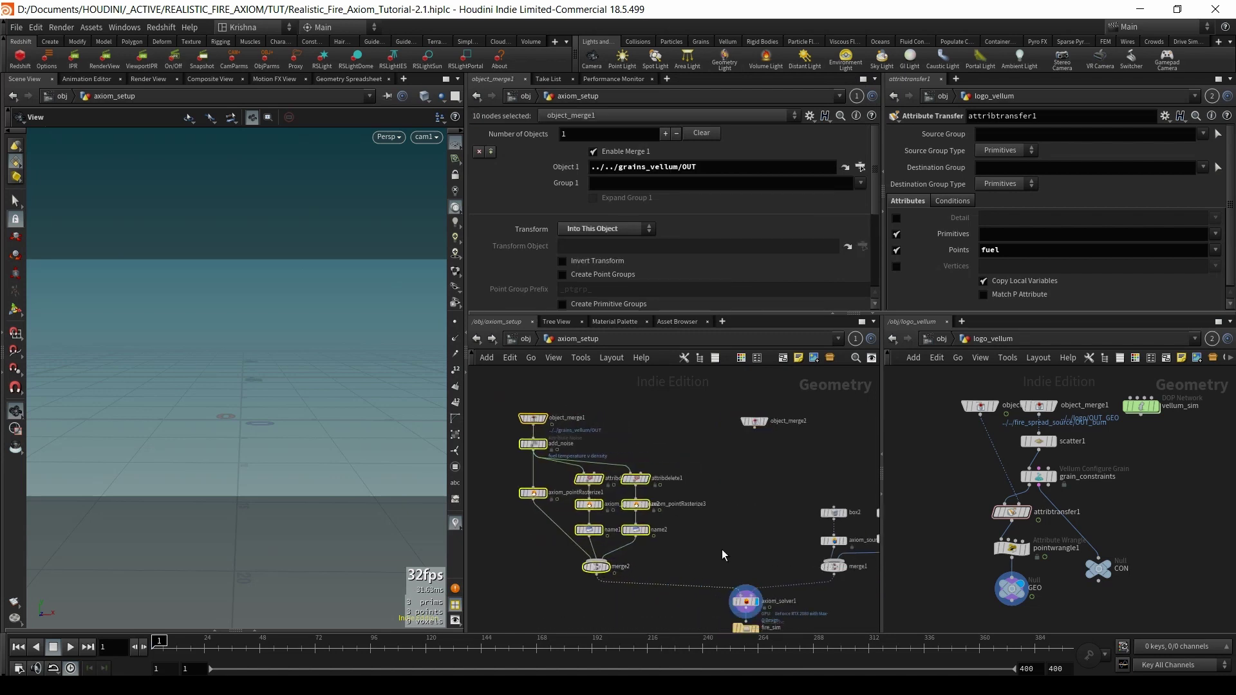
click(696, 476)
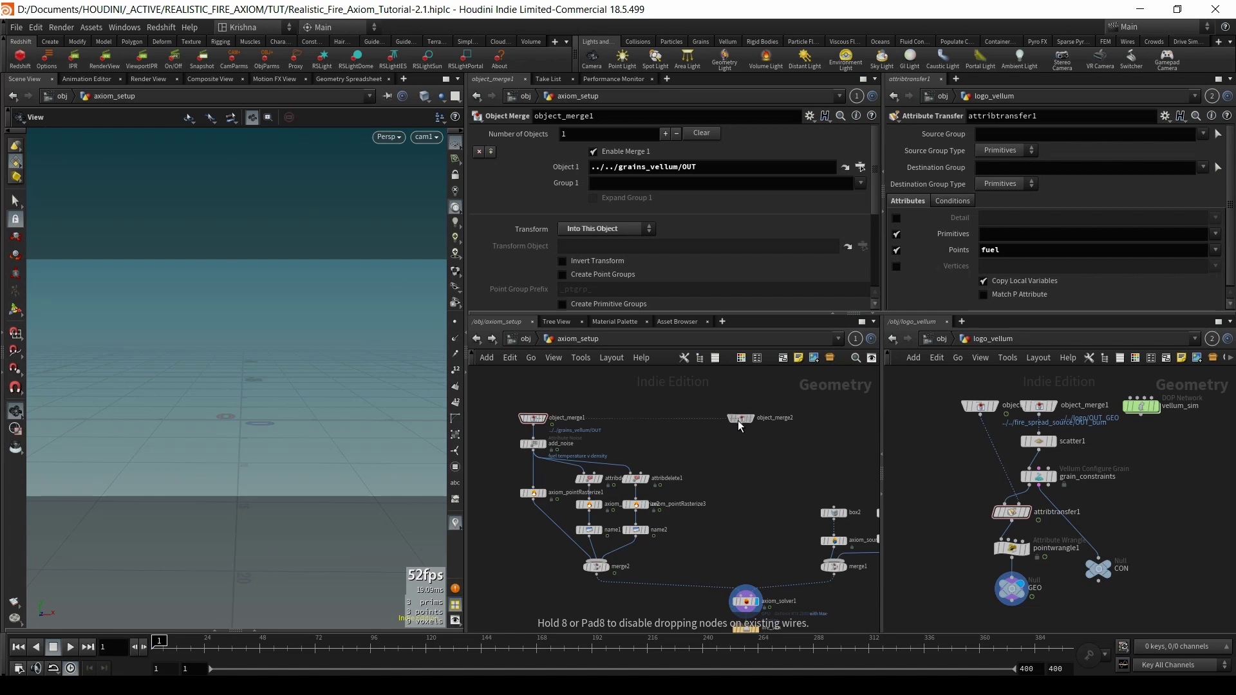
click(739, 418)
middle_drag(738, 422, 689, 434)
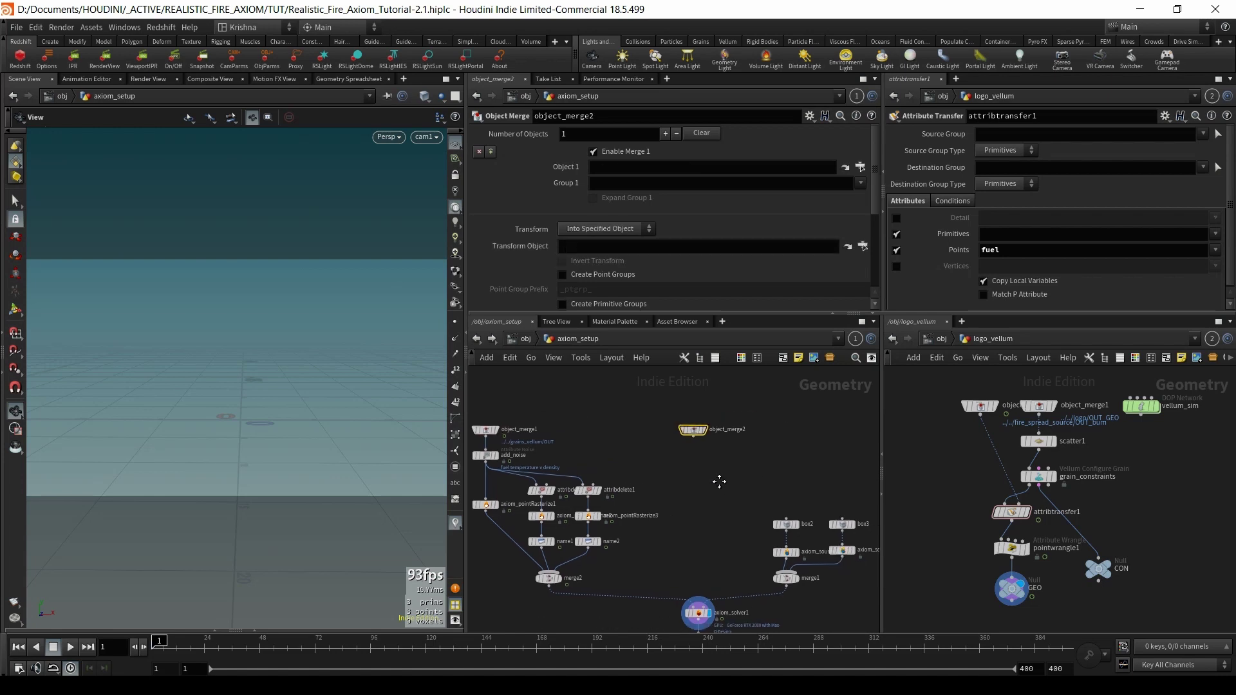
- Reference the logo network's OUT_GEO as Object 1 of object_merge2 and set its transform to Into This Object
click(934, 339)
double_click(945, 430)
click(1060, 582)
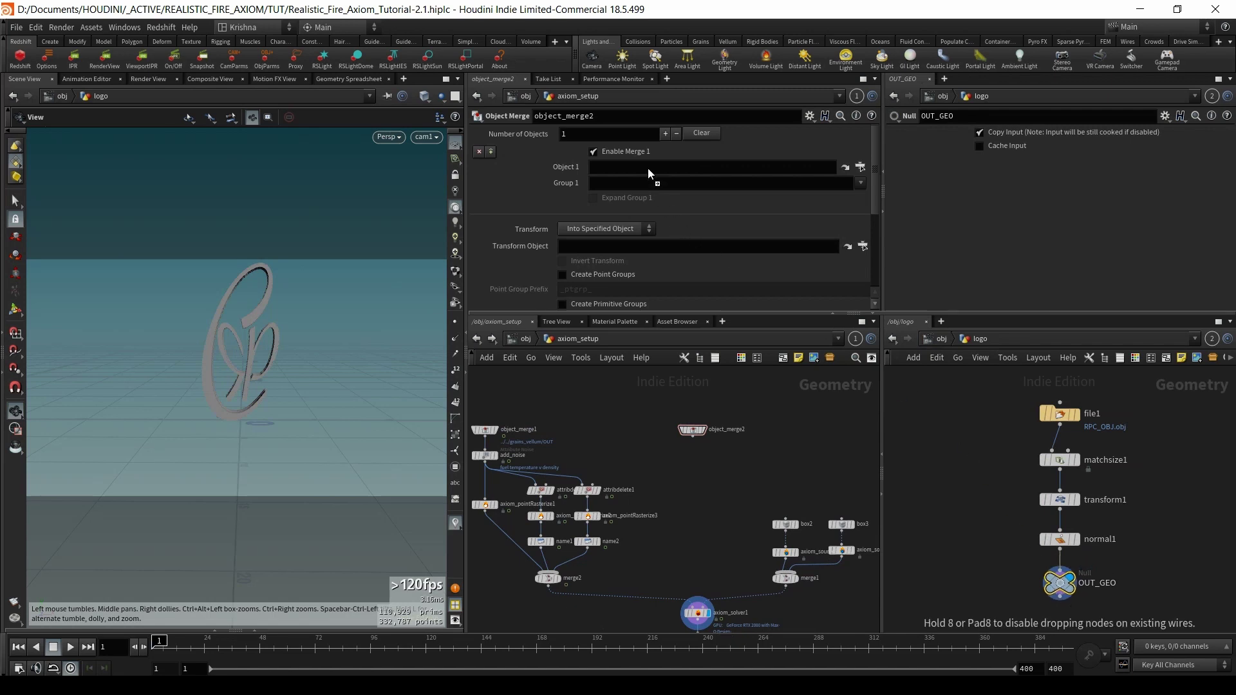
drag(649, 177, 648, 170)
click(605, 229)
click(604, 255)
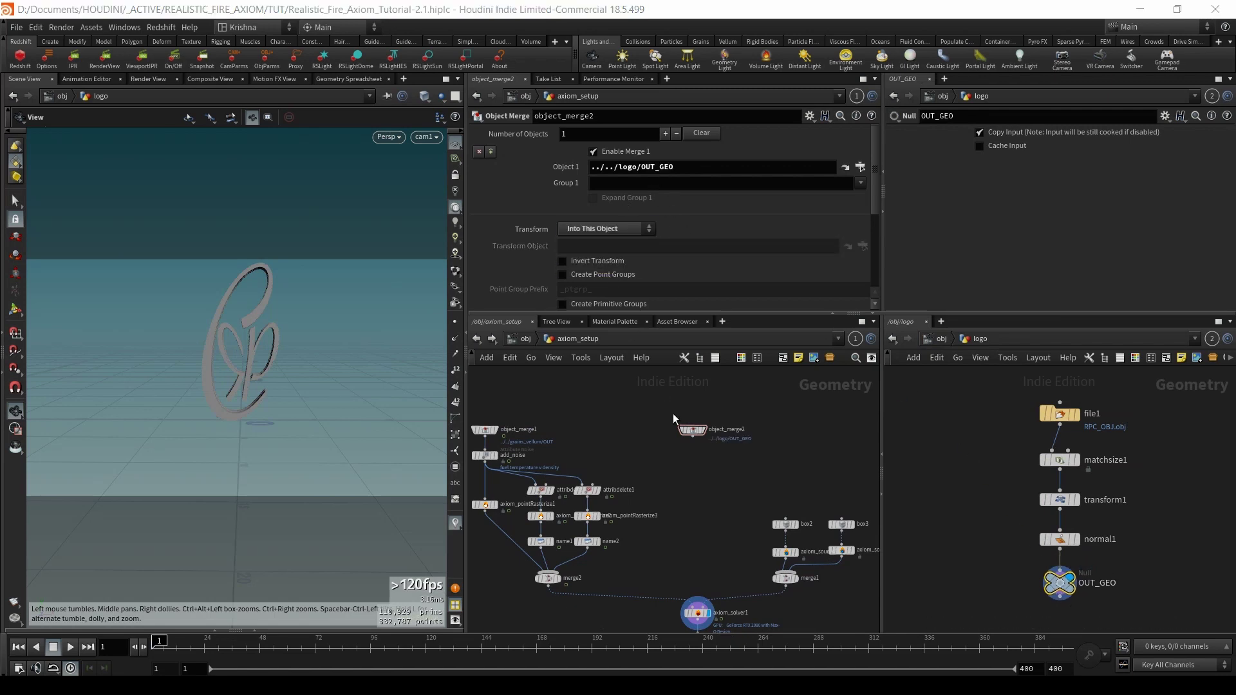
- Add a VDB from Polygons node below object_merge2, connected to its output, and display it in the viewport
scroll(689, 443, up, 3)
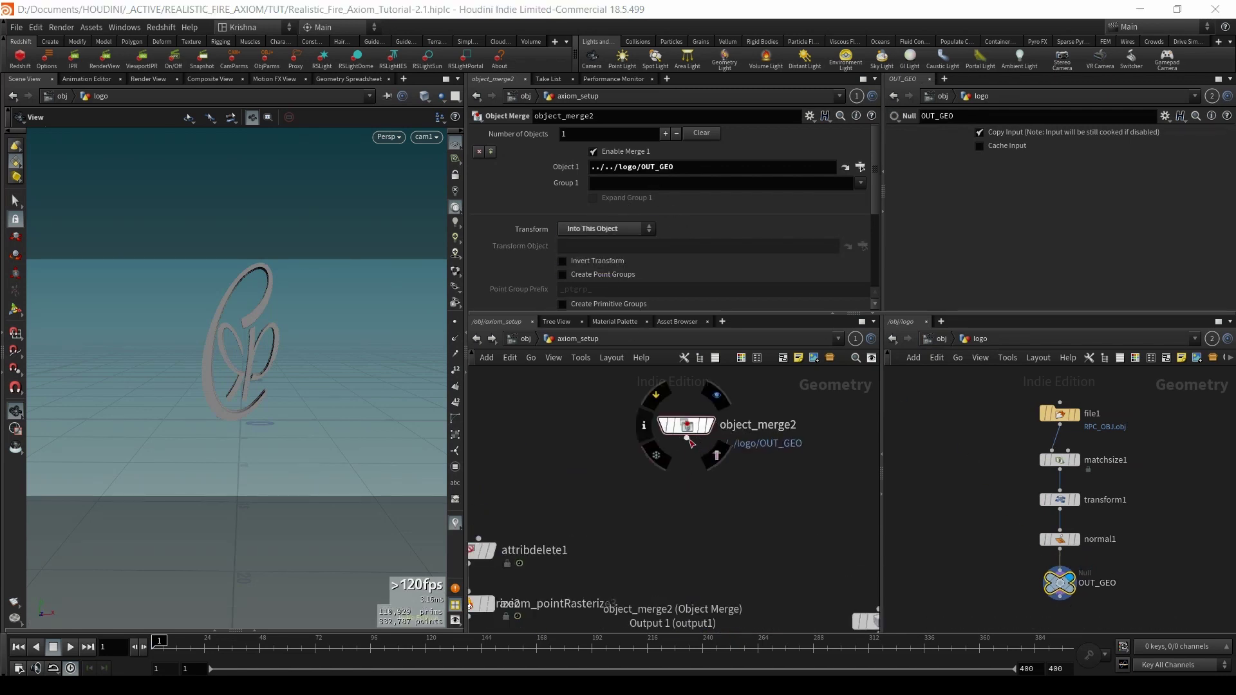
click(688, 441)
text(vdb f)
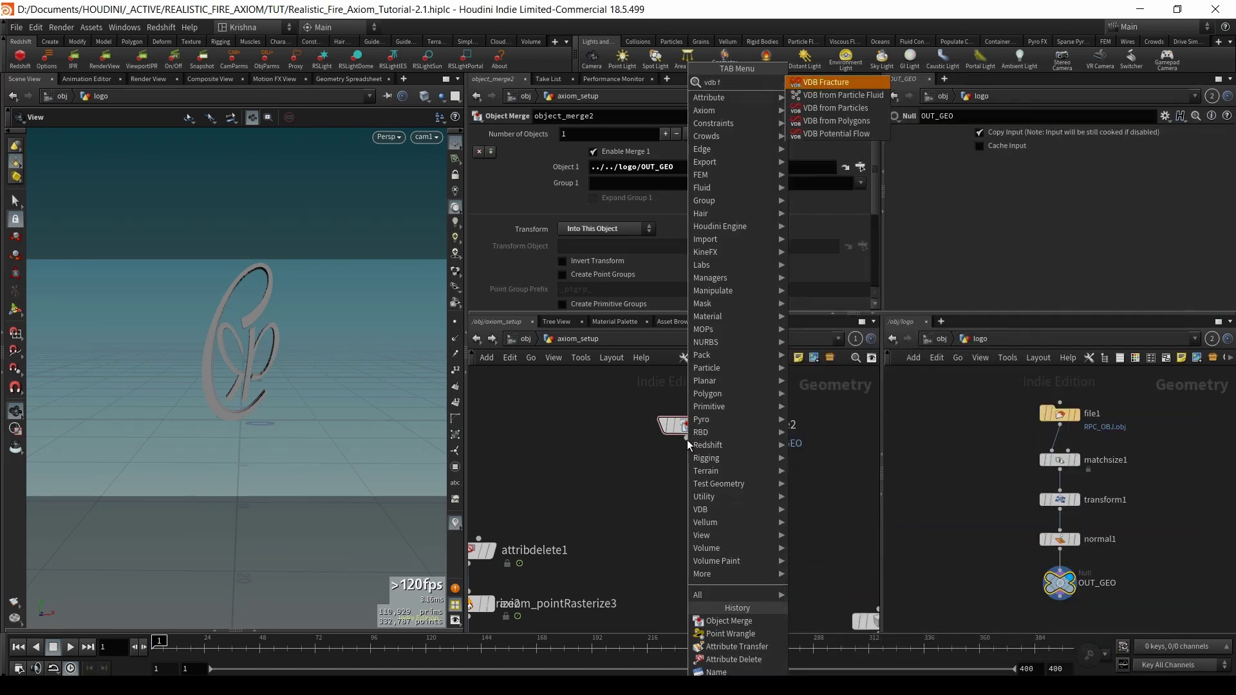
text(rom)
key(Down)
key(Down)
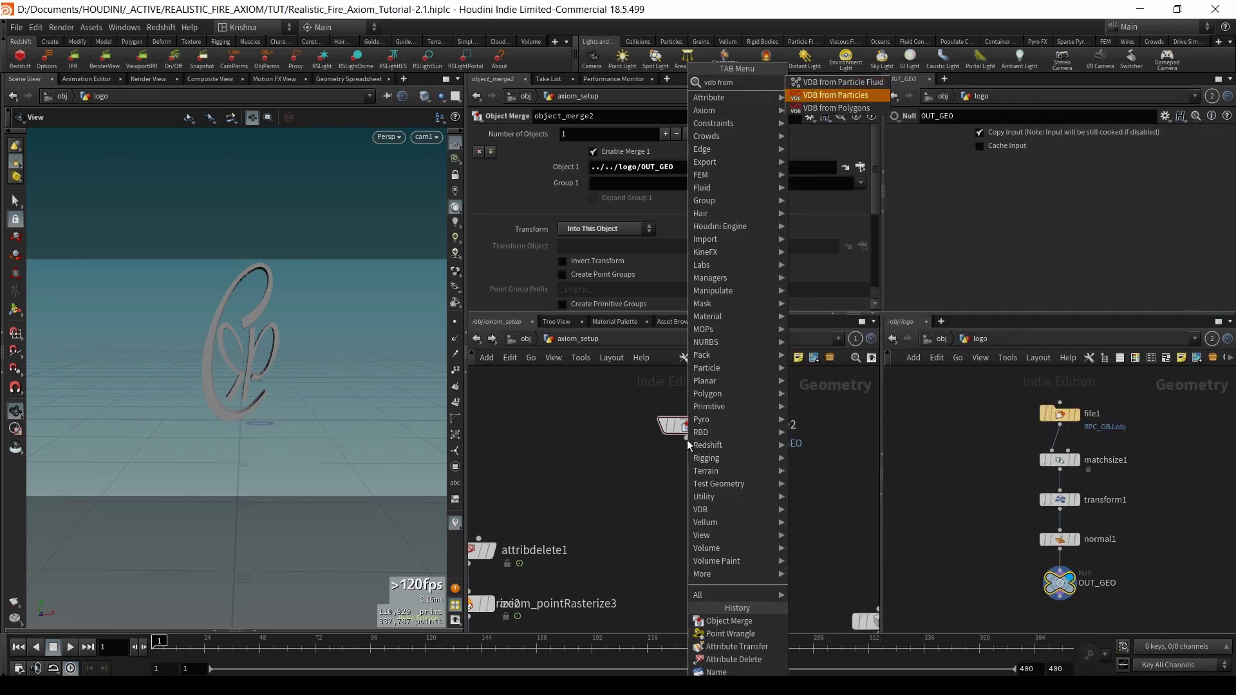
key(Return)
click(701, 482)
click(704, 480)
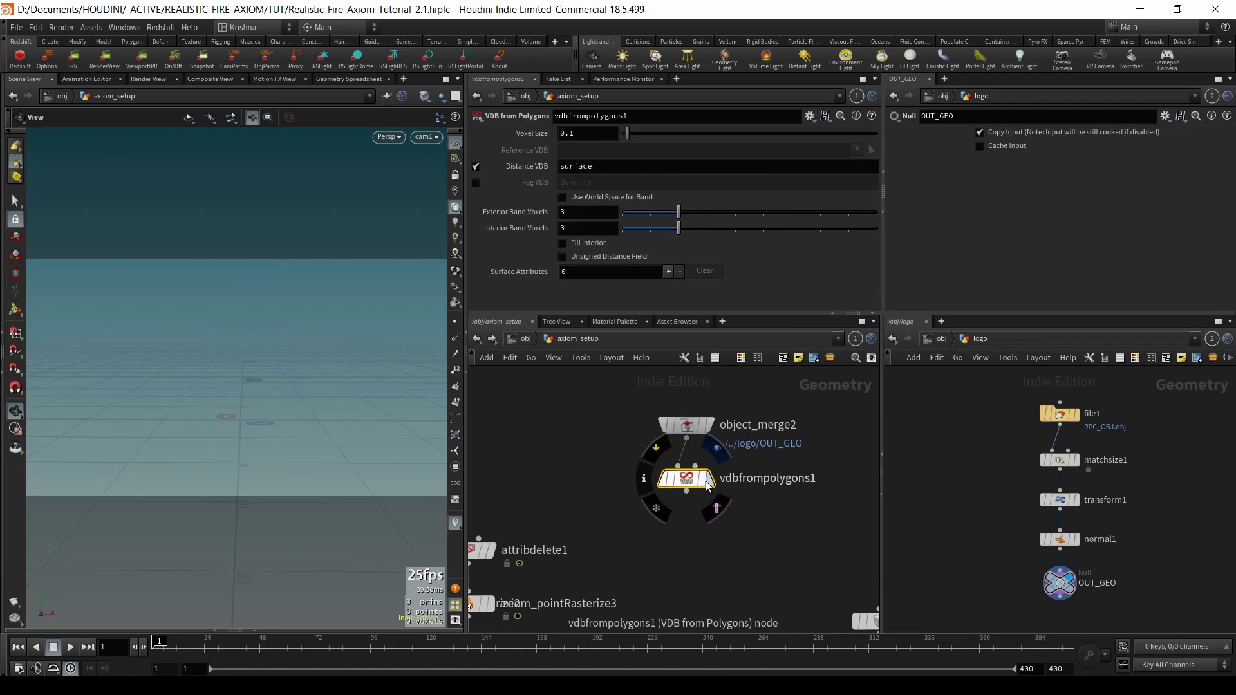
- Set the VDB voxel size to 0.02 and output a density fog VDB instead of the distance VDB
click(571, 134)
key(BackSpace)
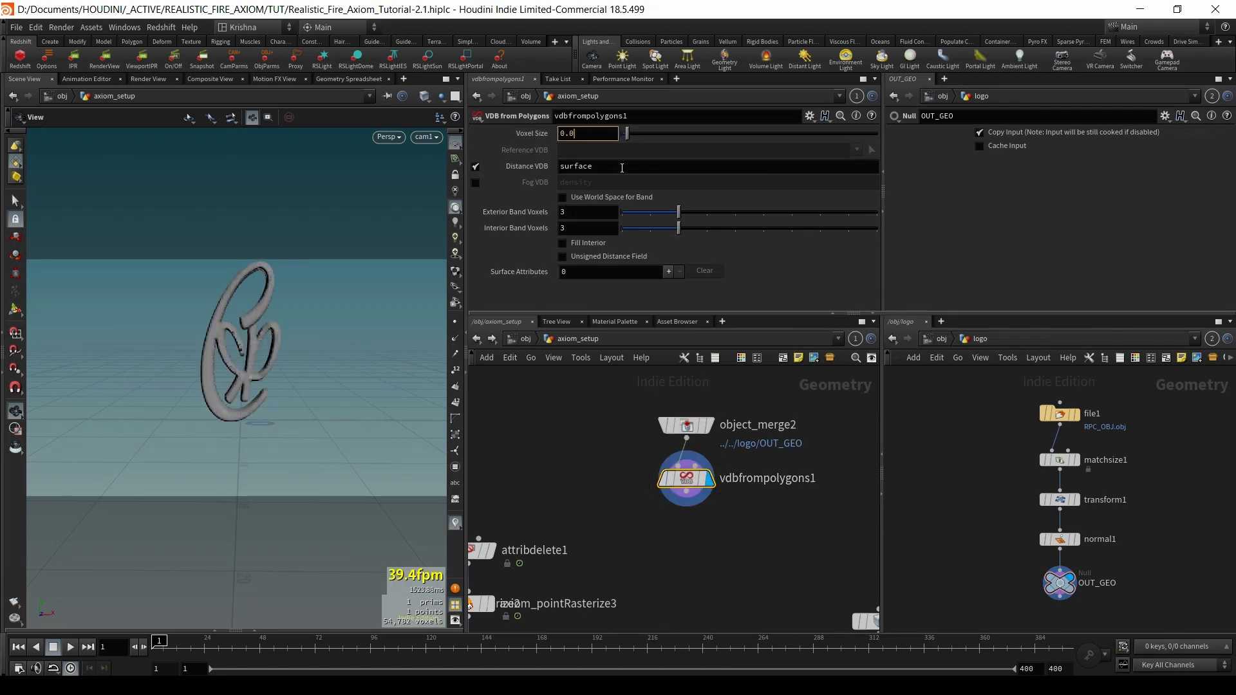
text(02)
key(Return)
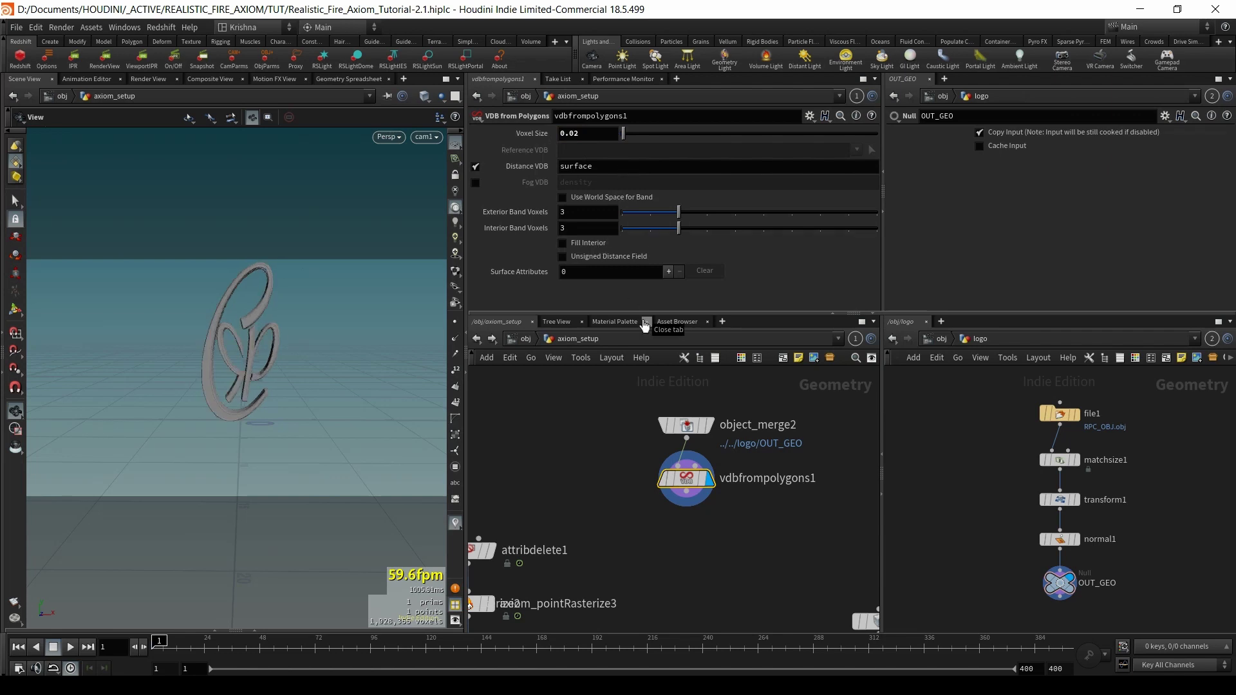
click(476, 169)
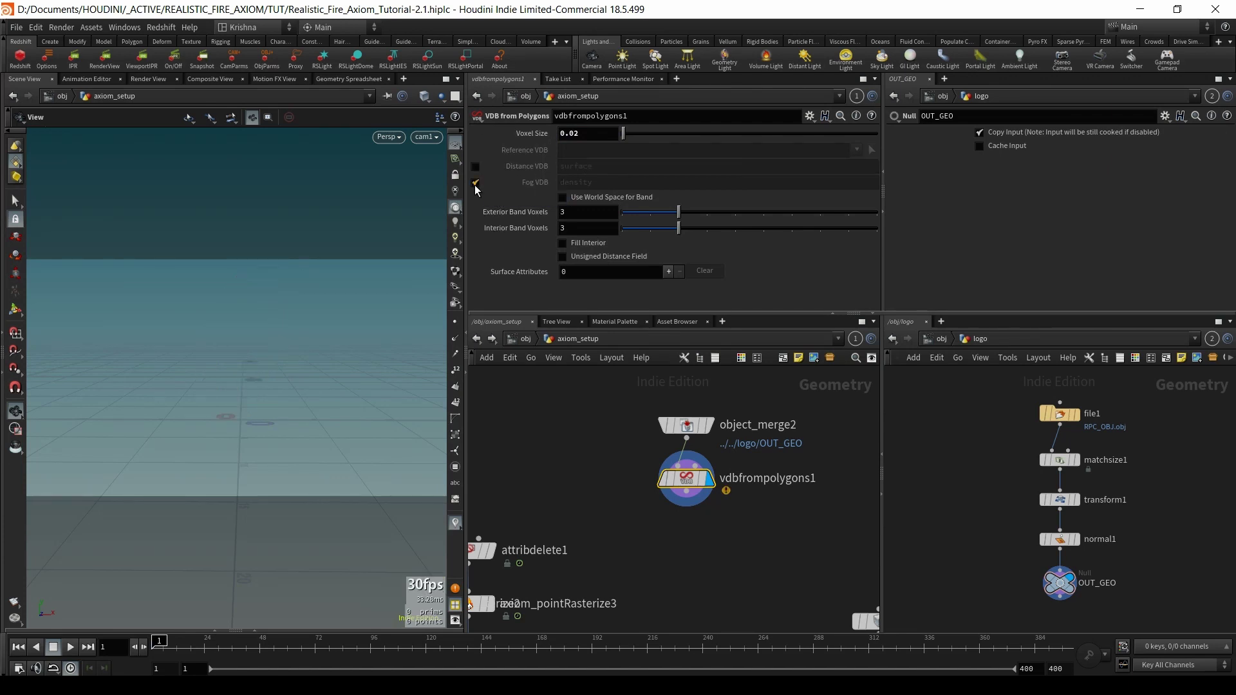
click(476, 183)
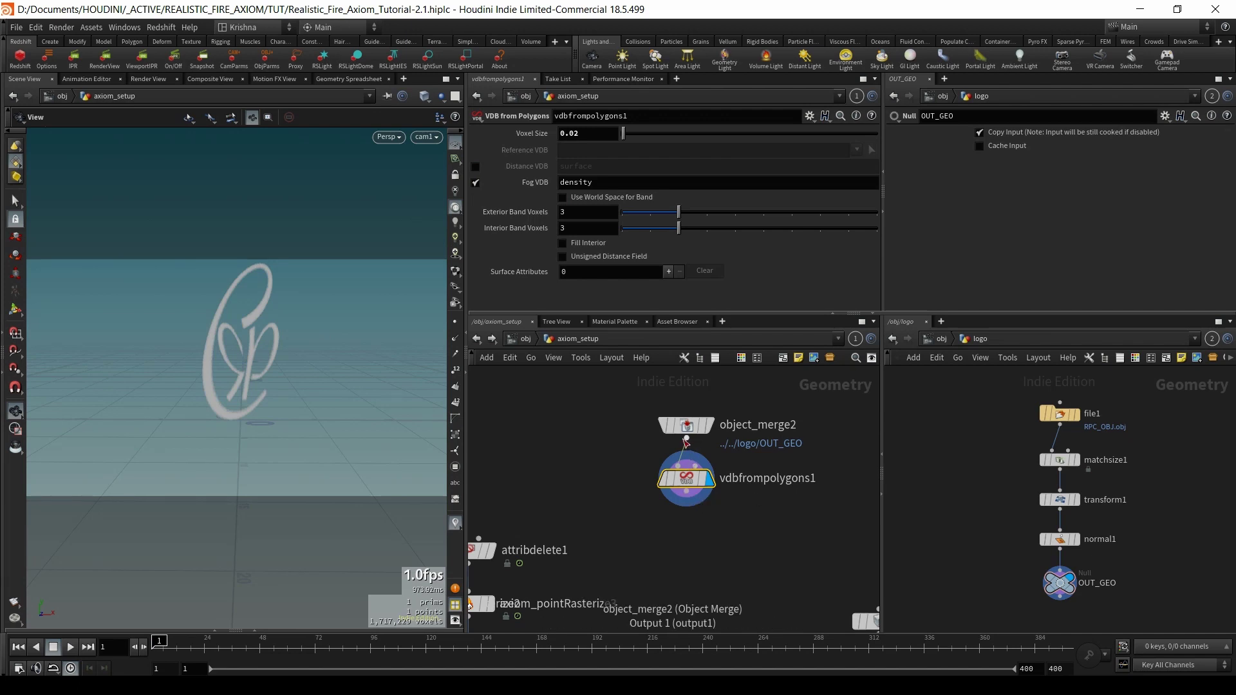
key(Tab)
text(peak)
key(Return)
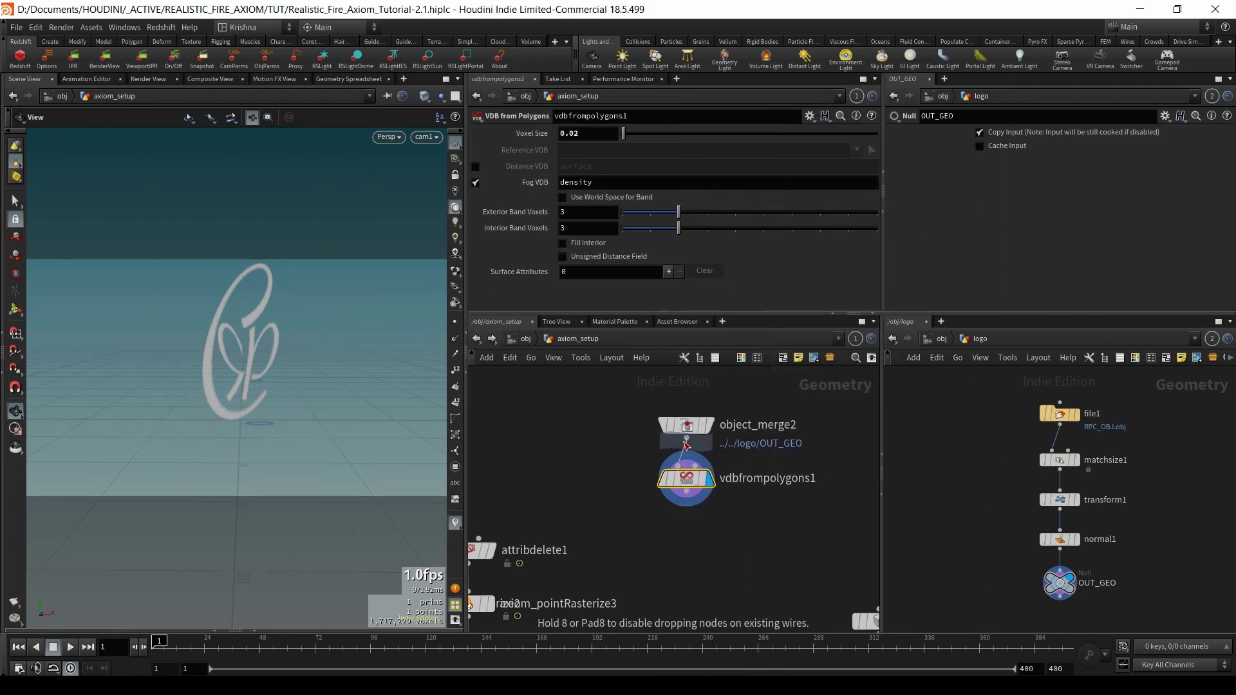
click(687, 444)
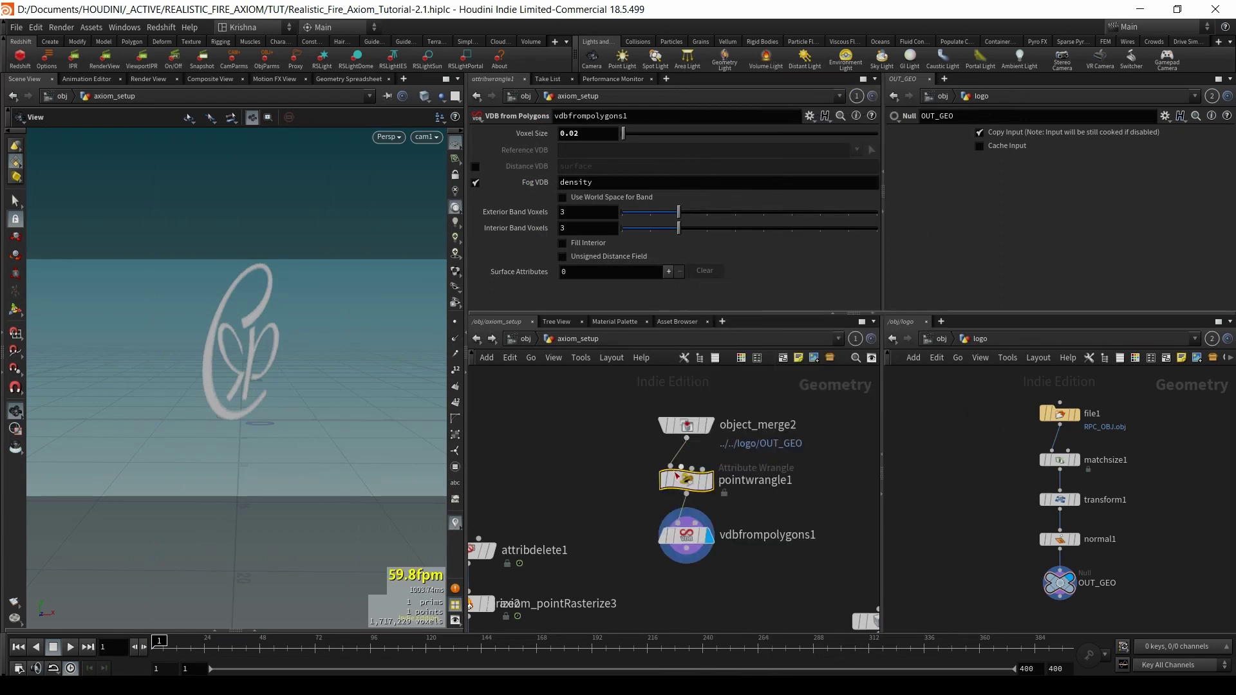
click(581, 264)
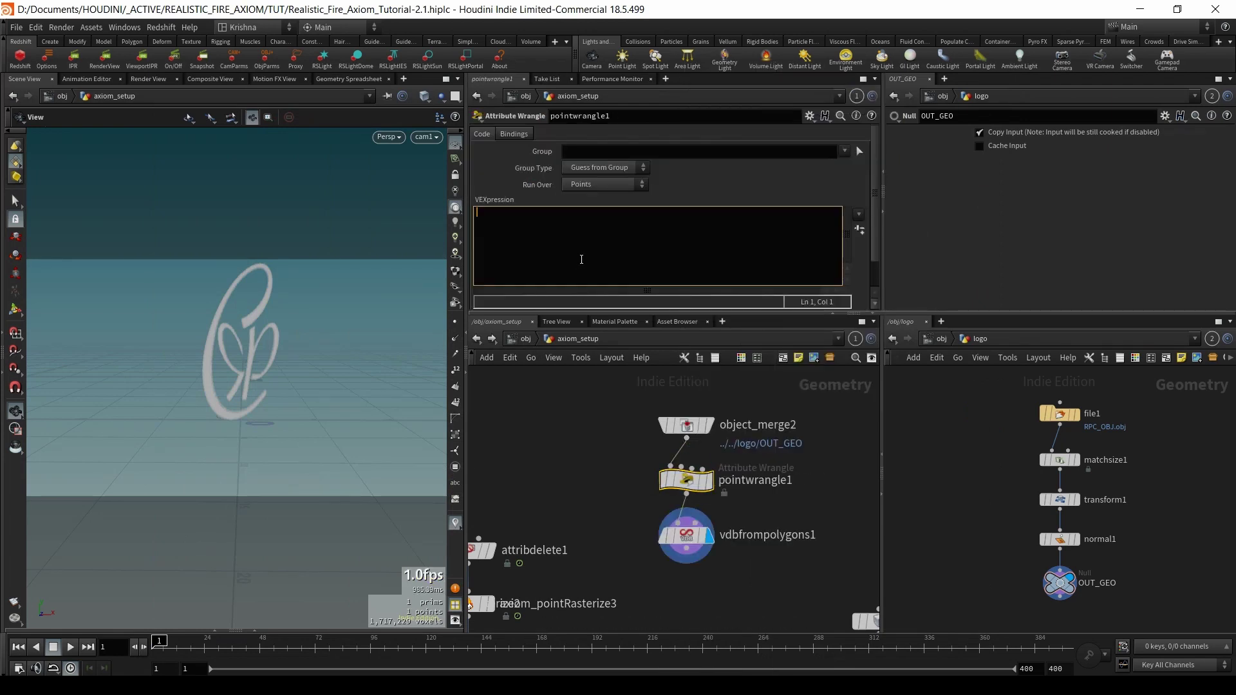
text(@temperature = 1;)
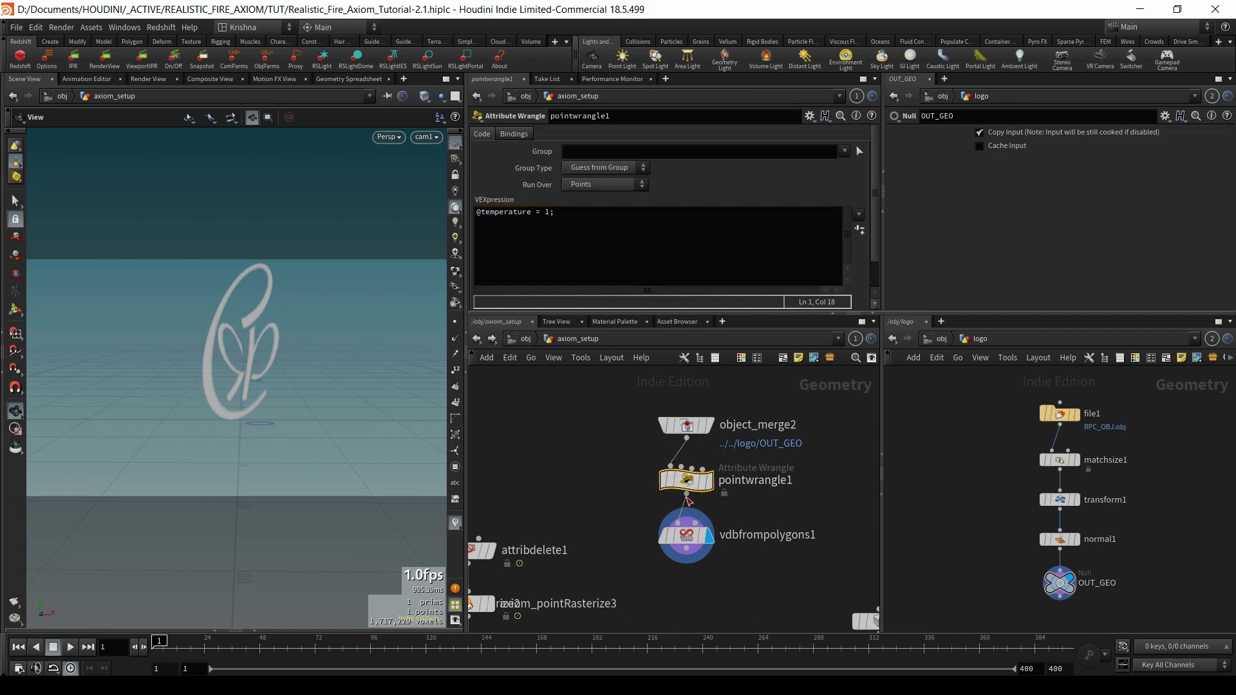
- Examine the geometry attributes of object_merge2 in its node information
key(Tab)
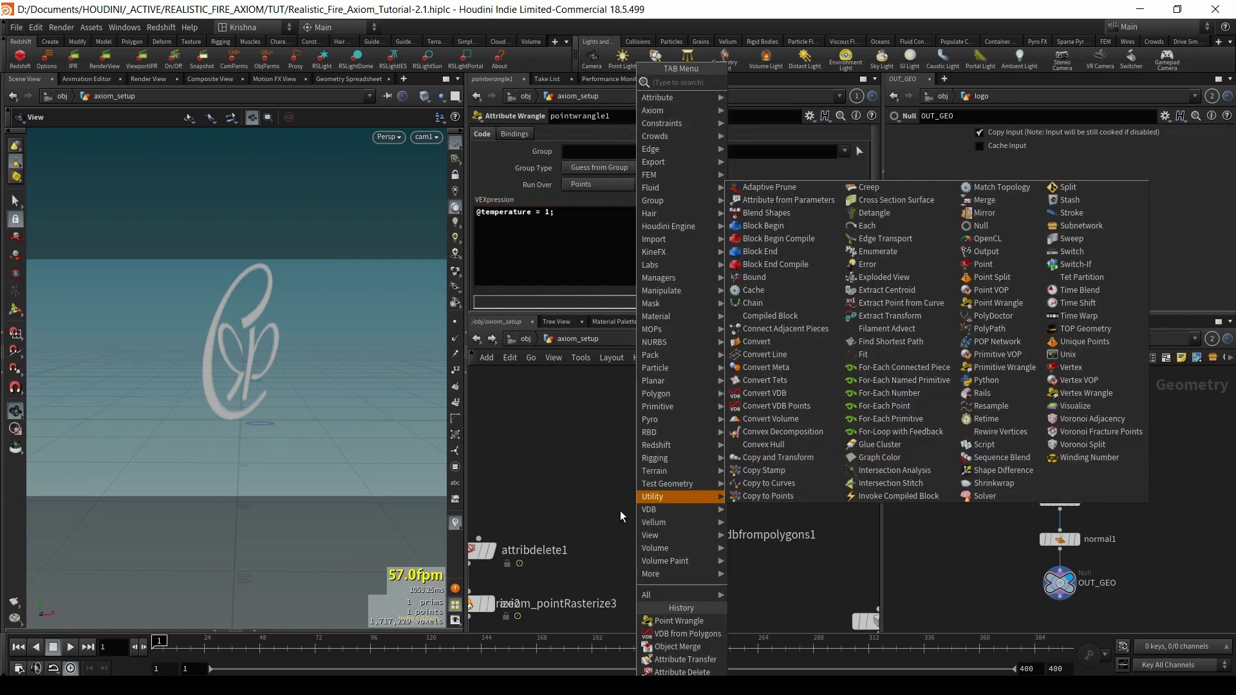
click(687, 425)
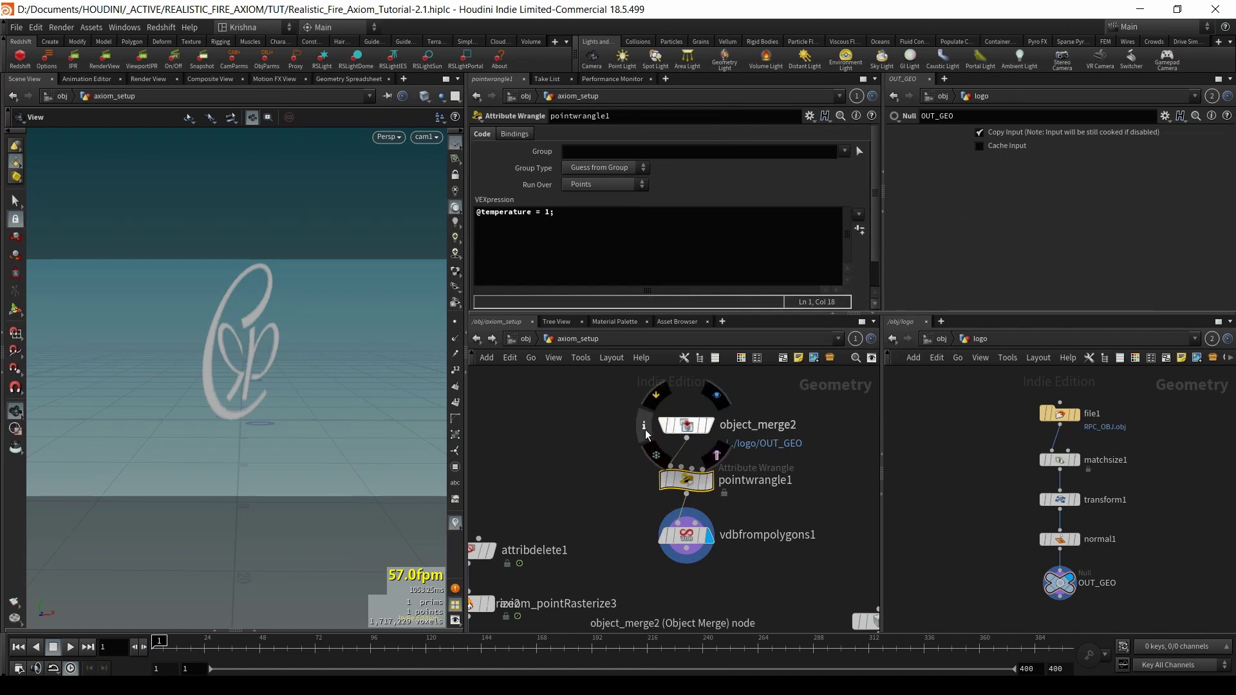
click(645, 428)
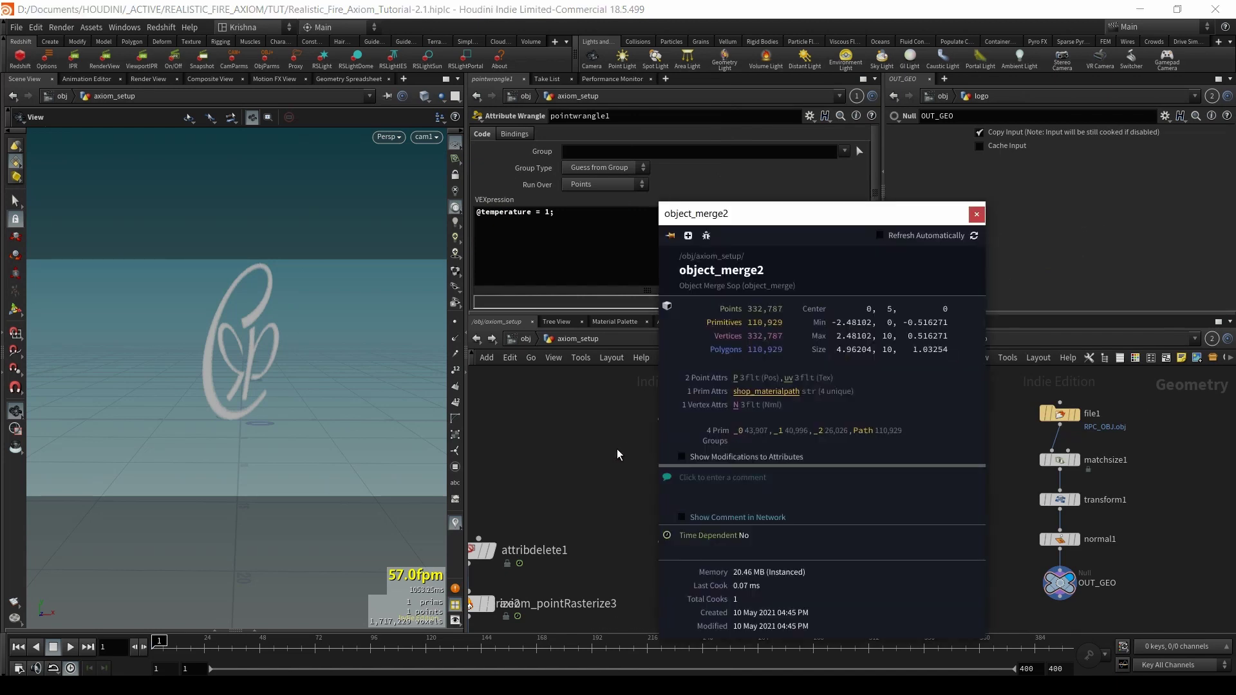
- Insert a Trail node between pointwrangle1 and vdbfrompolygons1 and open its result type choices
key(Tab)
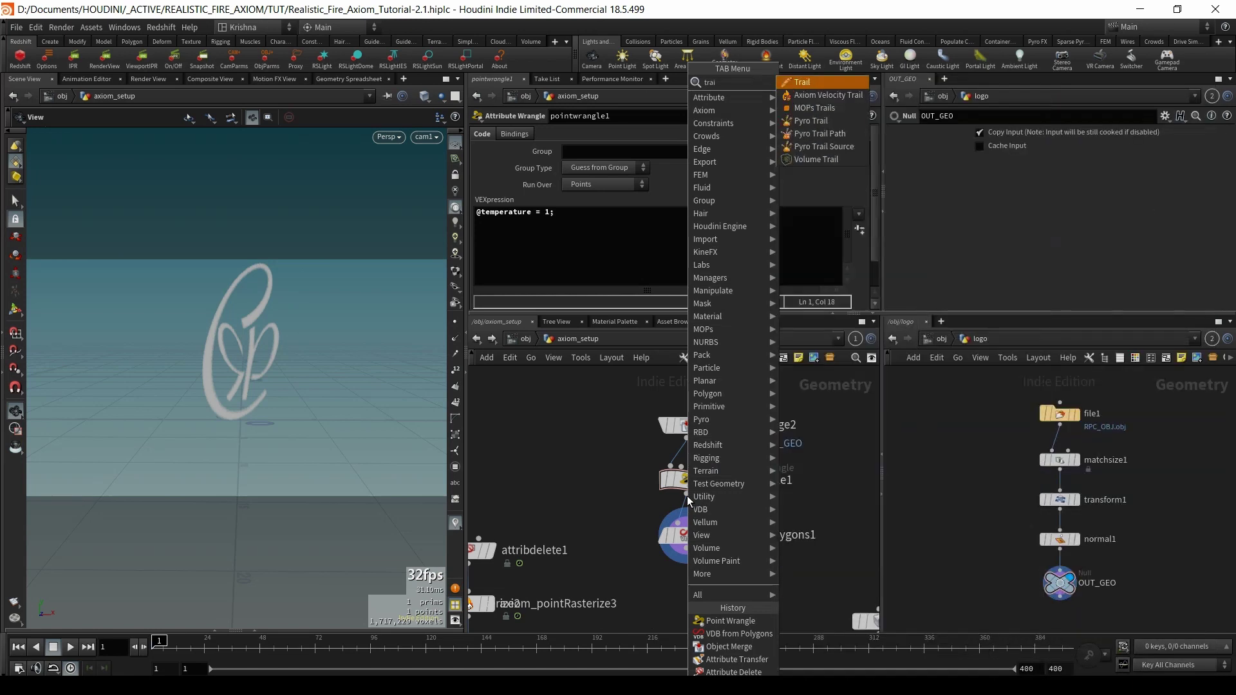
key(Return)
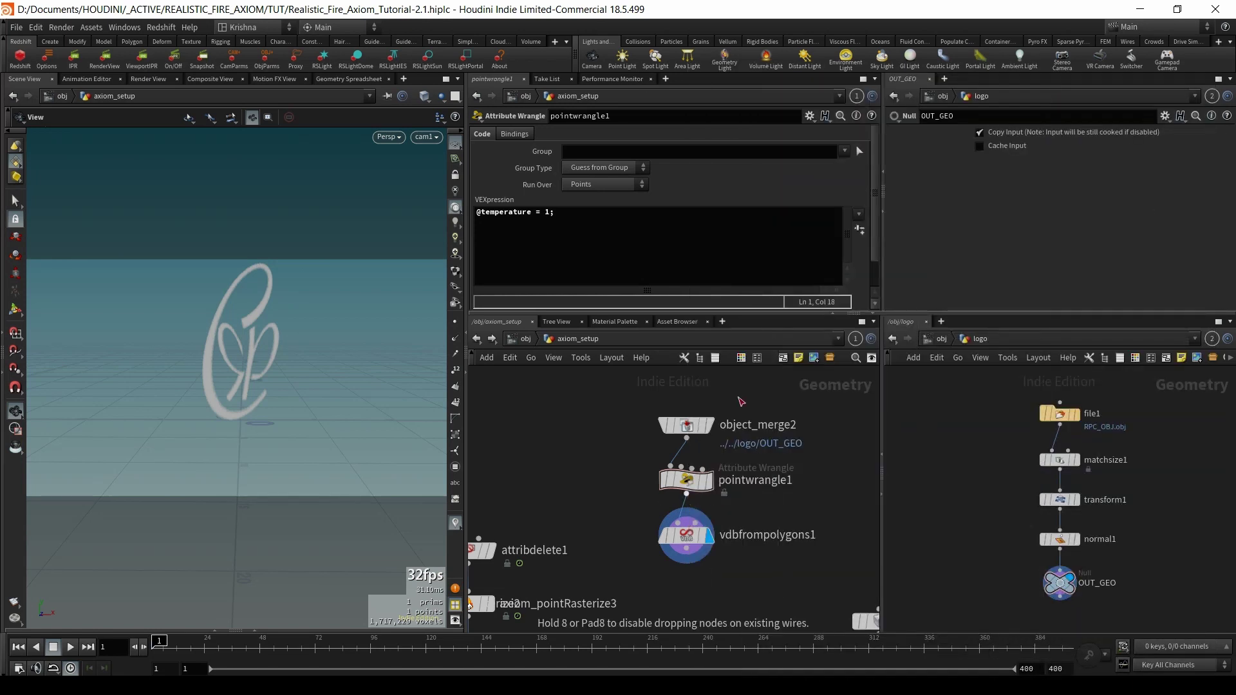
click(687, 502)
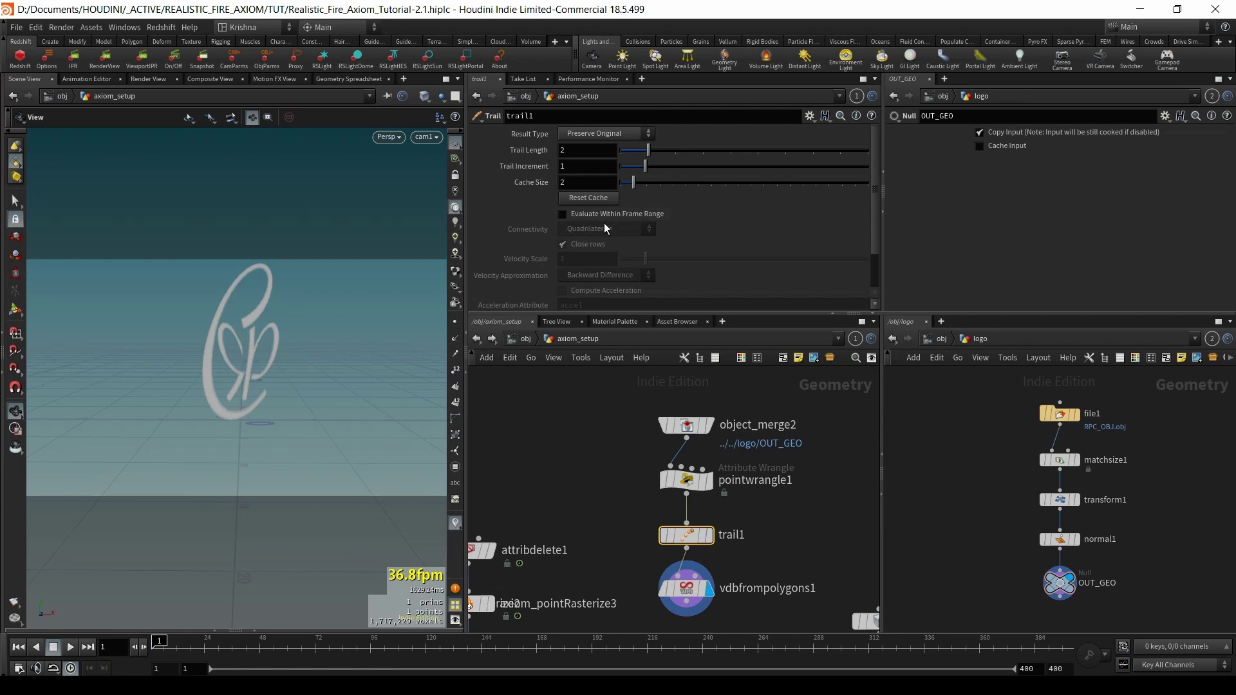
click(604, 135)
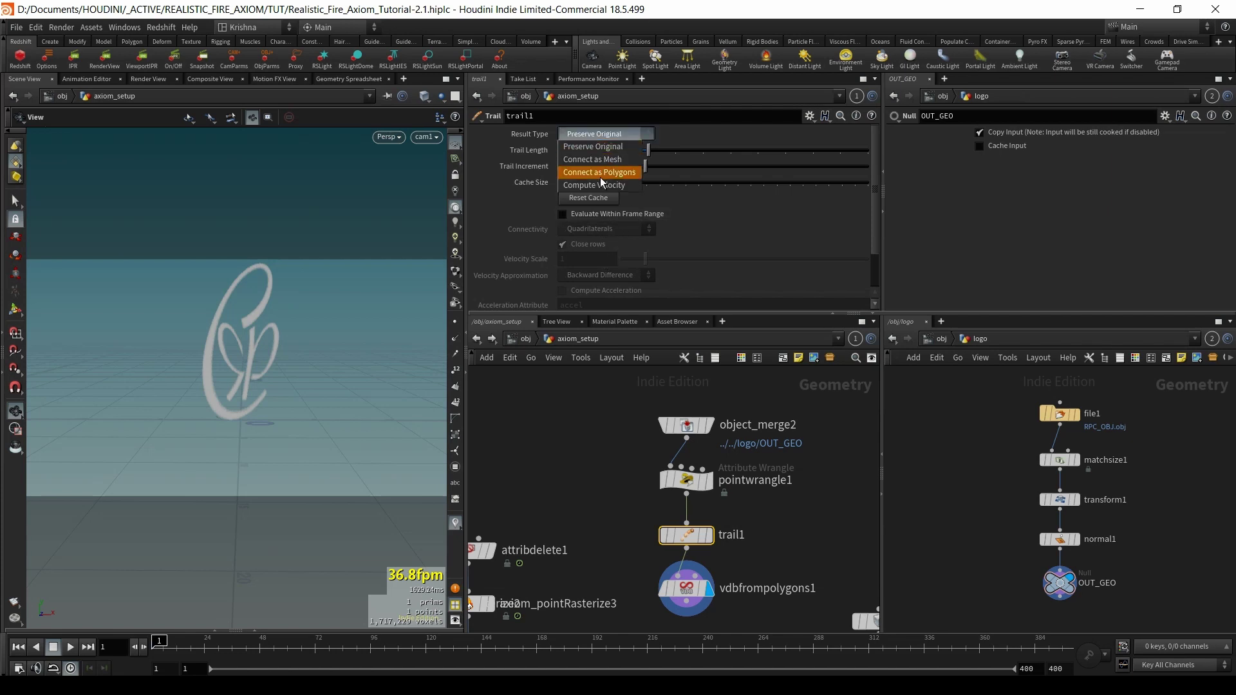
- Set the result type of trail1 to Compute Velocity and check the node's point attributes
click(596, 185)
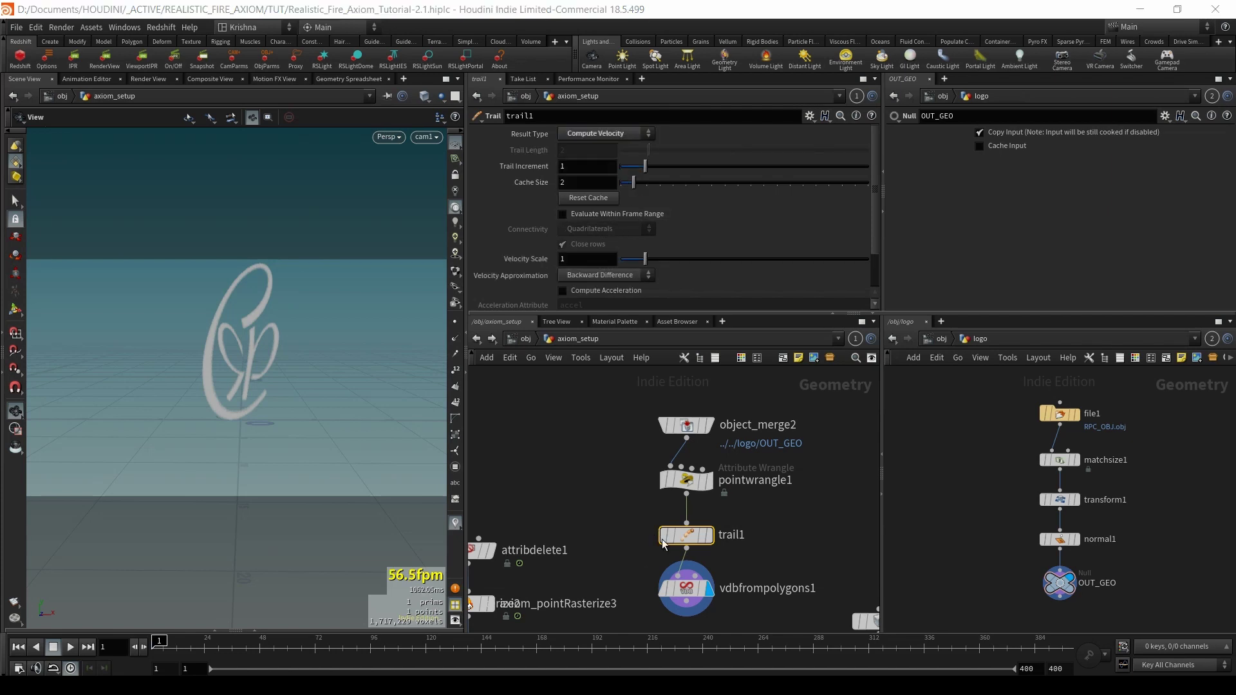
click(646, 535)
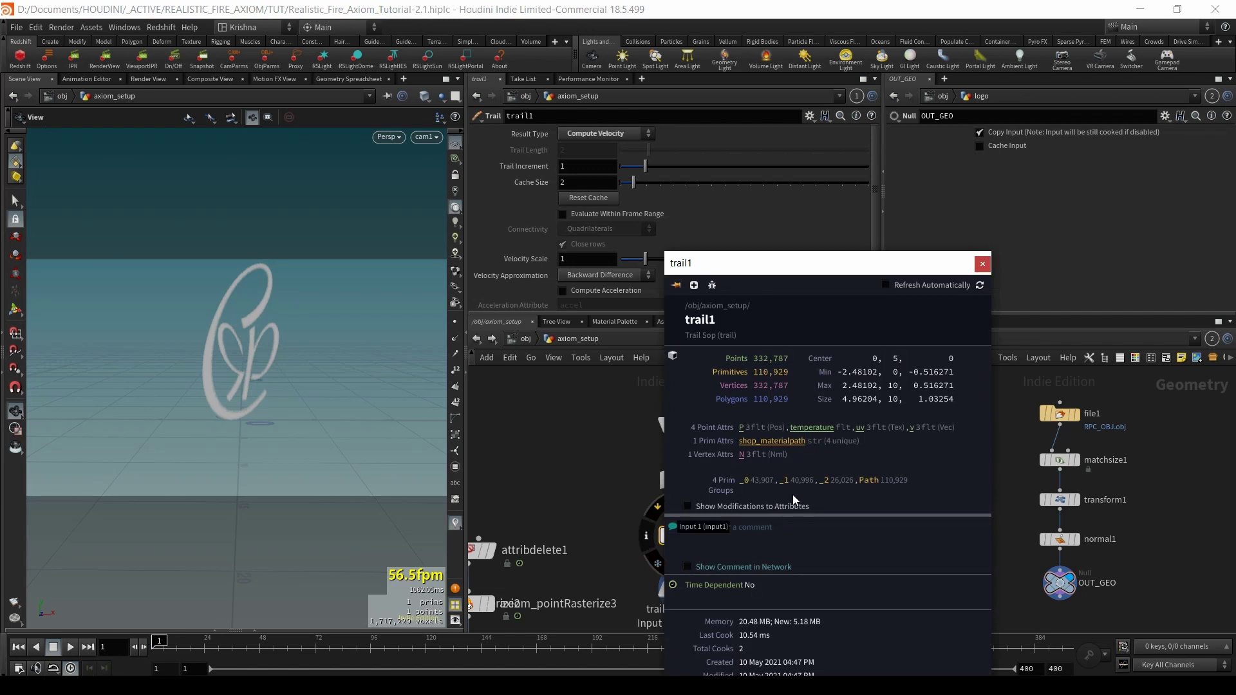
scroll(637, 483, down, 2)
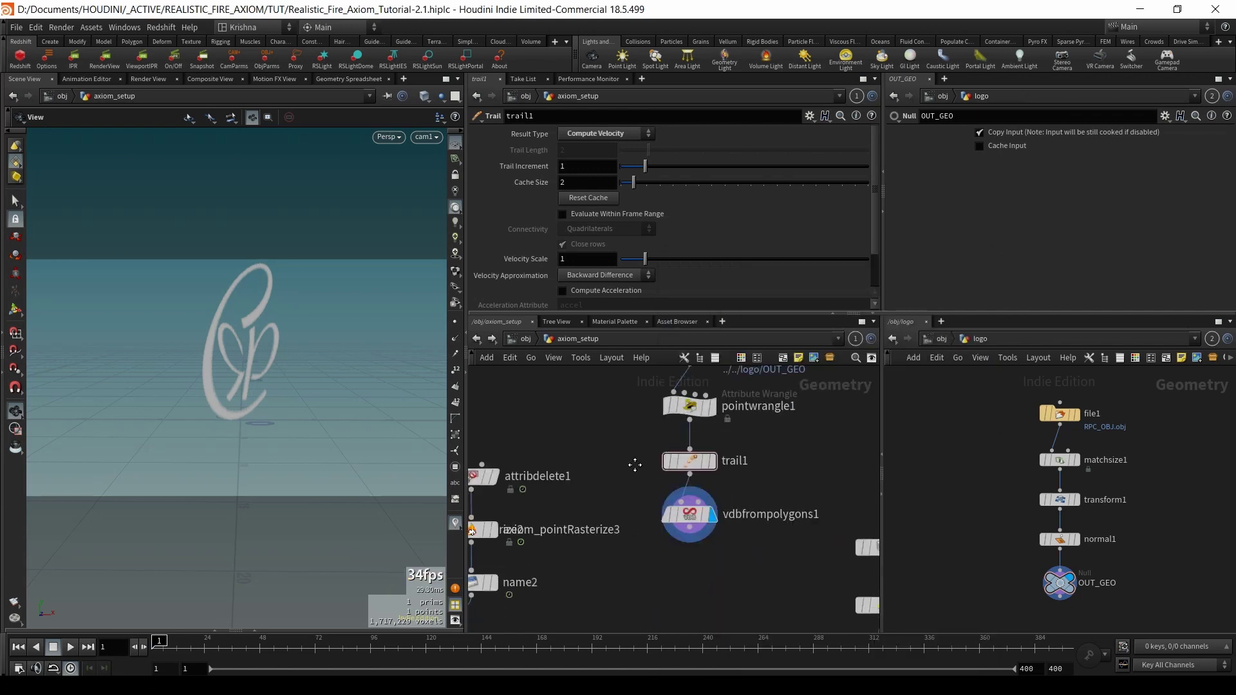
- Add two surface attributes to vdbfrompolygons1, choosing point.v for the first and point.temperature for the second
click(693, 515)
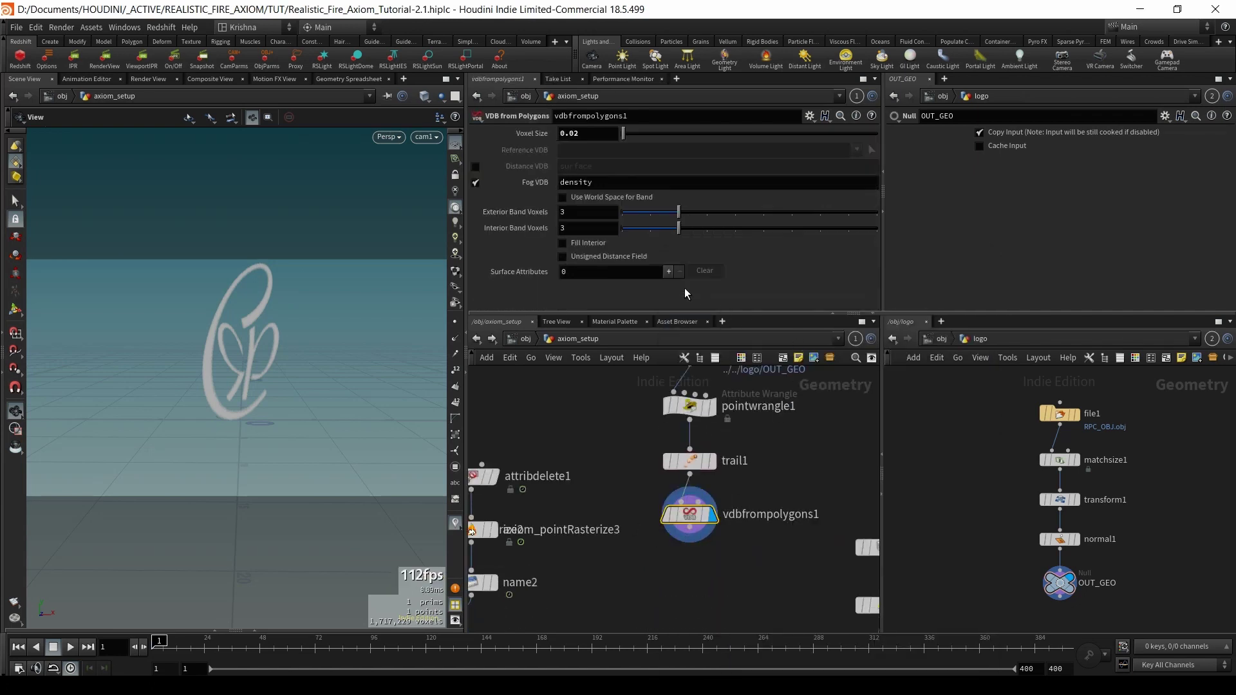
click(669, 272)
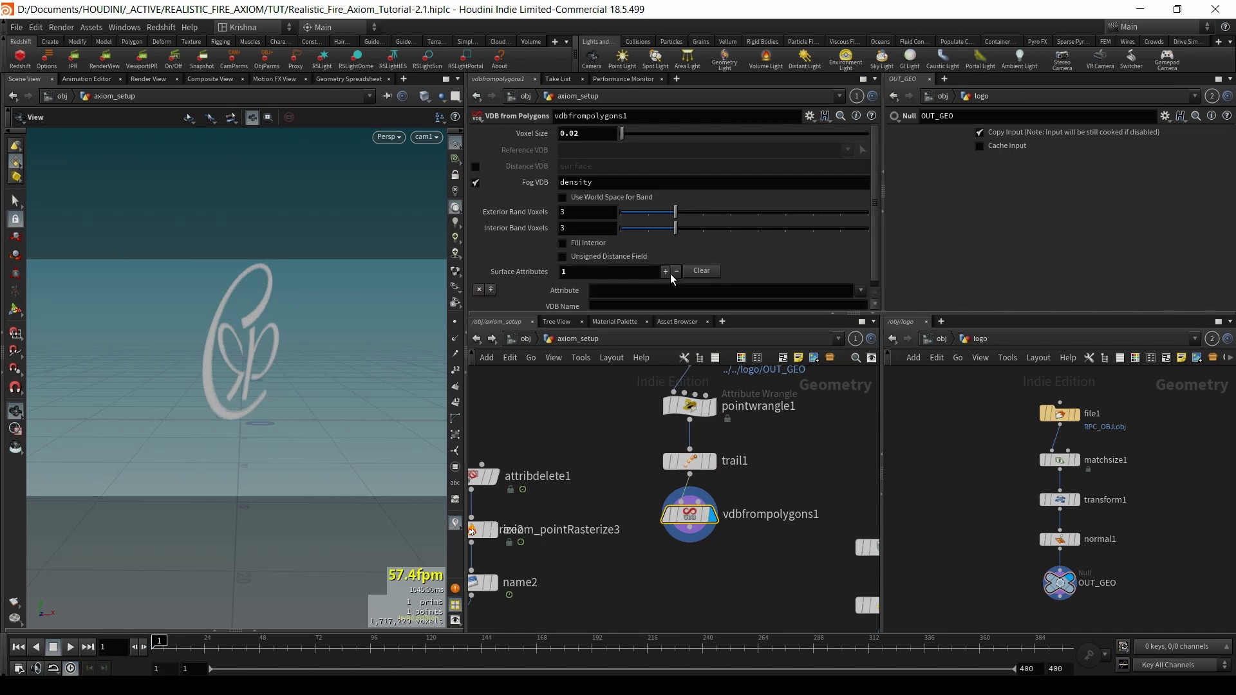
click(665, 271)
scroll(813, 263, down, 2)
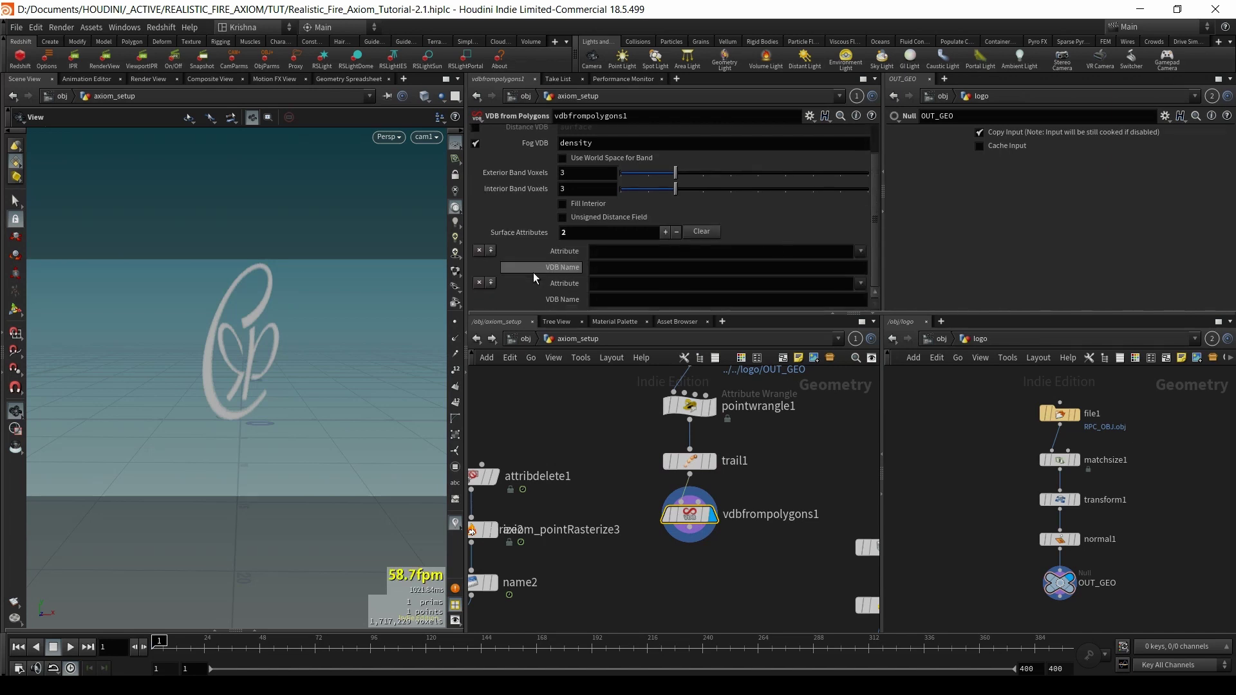
click(861, 252)
click(864, 290)
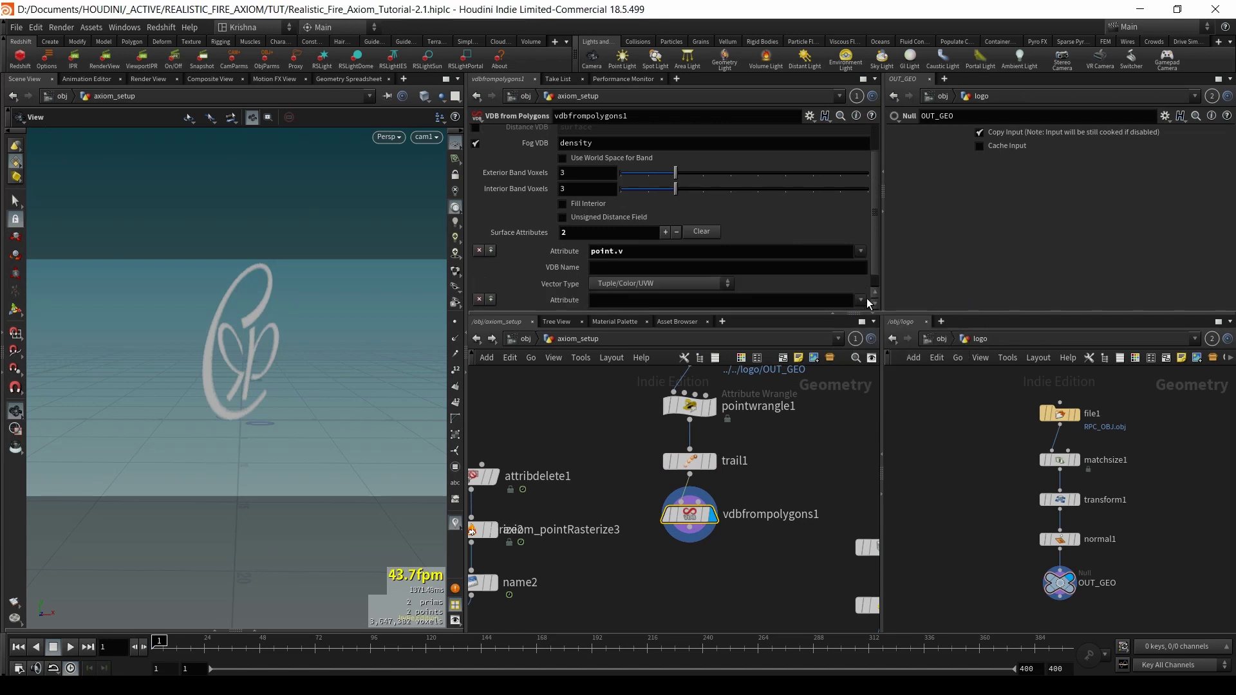
click(861, 283)
click(879, 361)
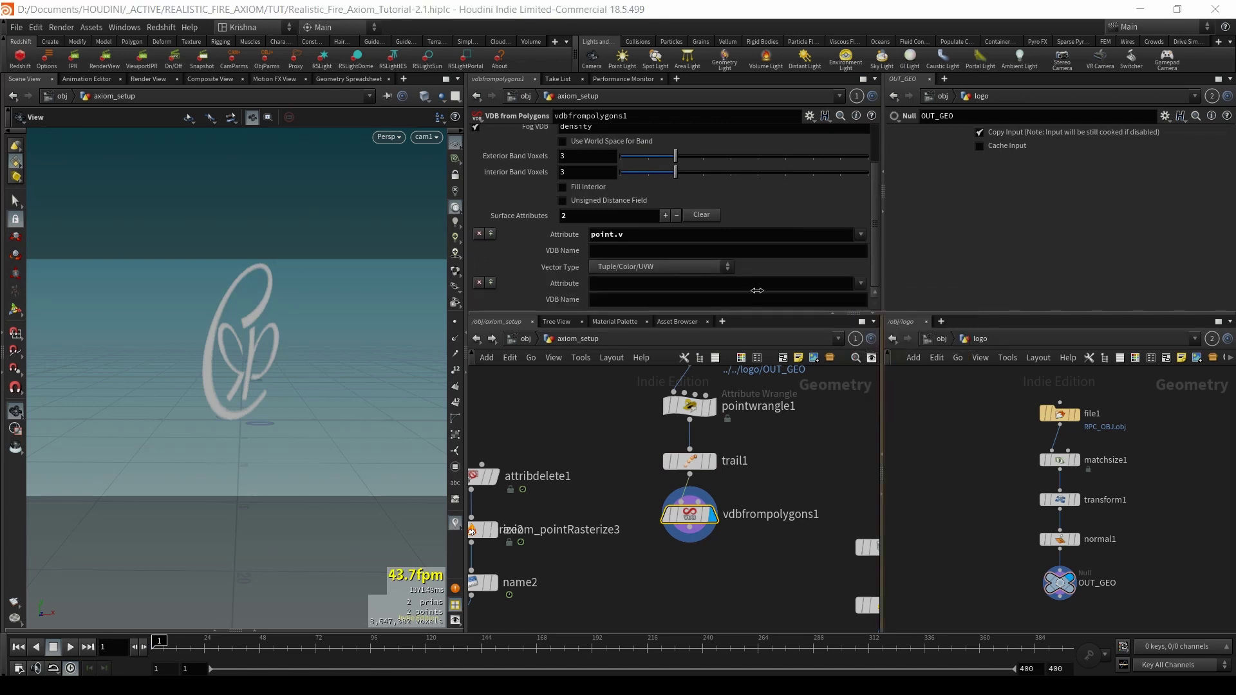
- Name the VDB for point.v collisionVelocity and the one for point.temperature collisionTemperature, and check the node's resulting fields
click(617, 250)
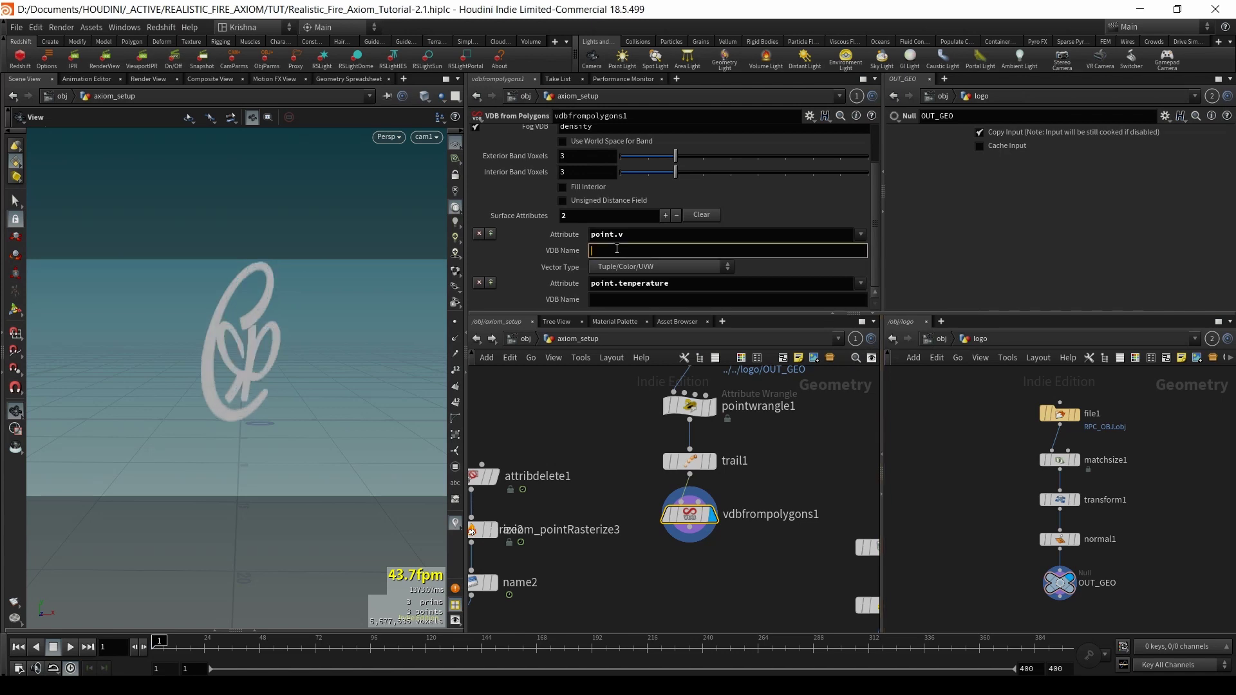
text(collisionVelocity)
click(619, 299)
text(collis)
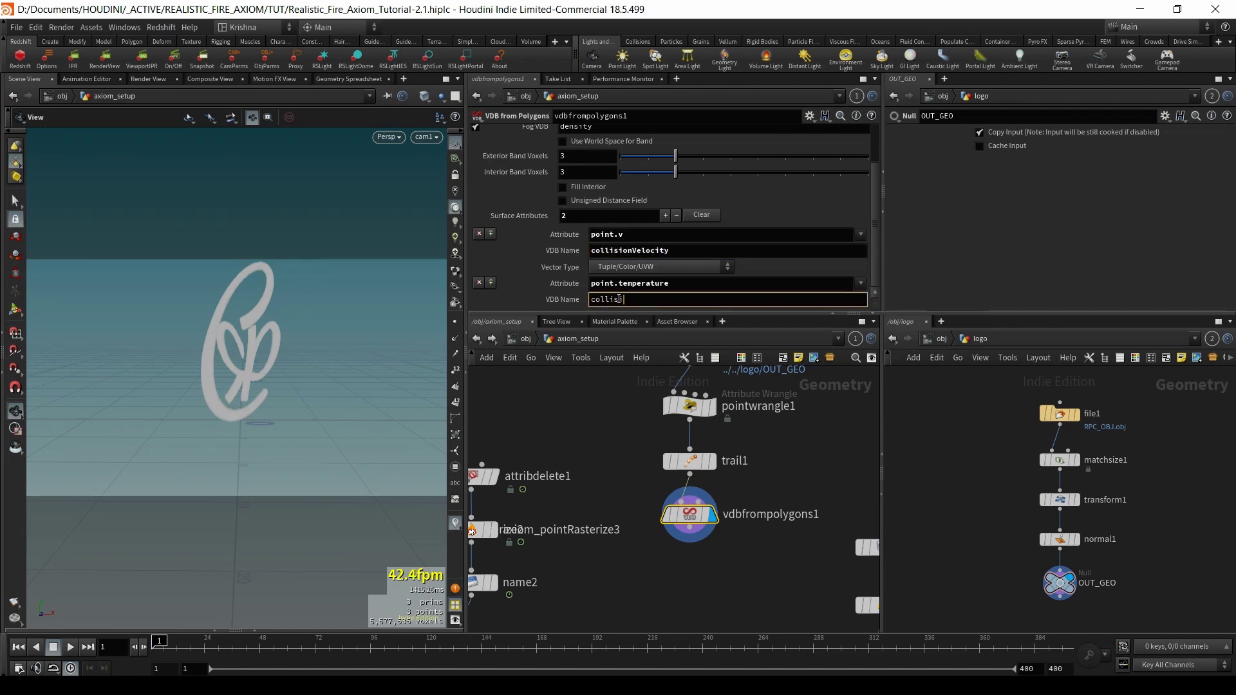
text(ionTemperature)
key(Return)
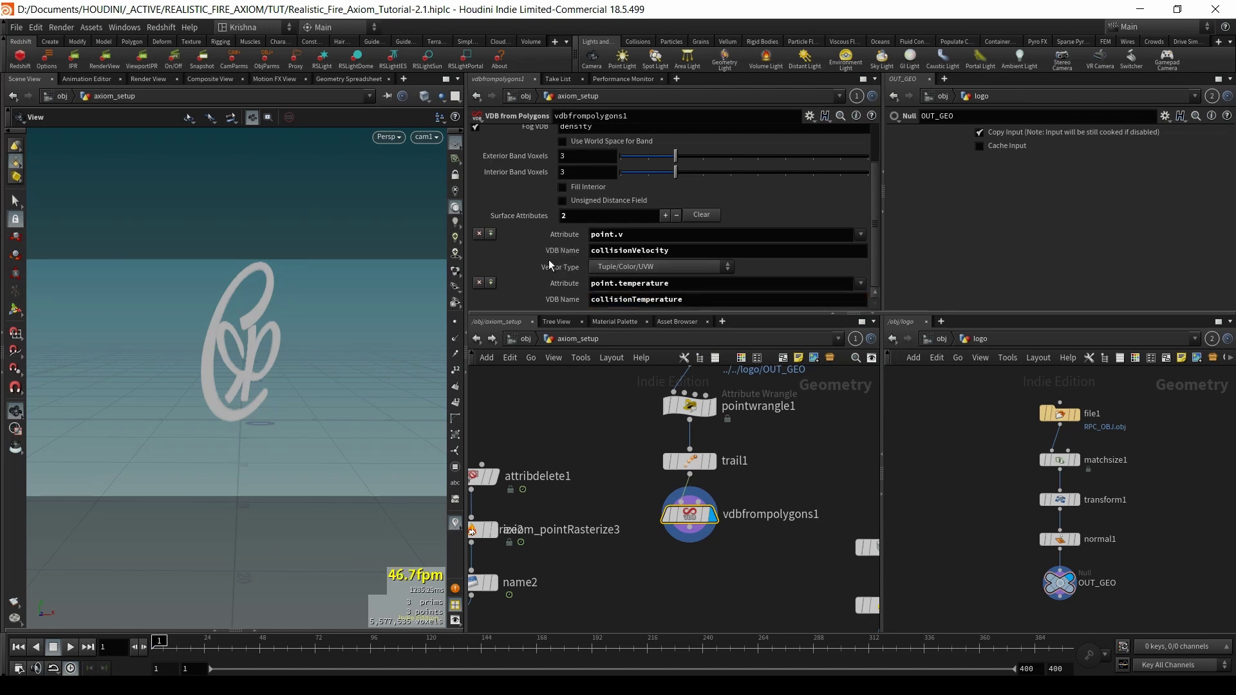
click(647, 514)
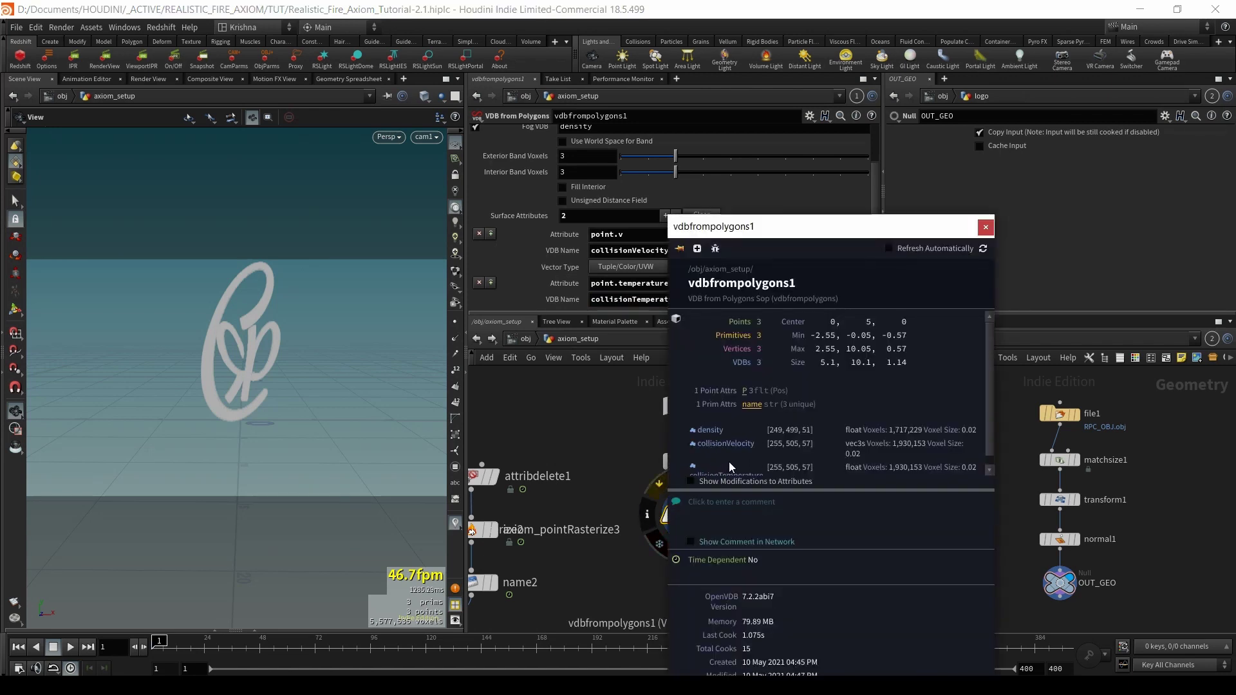
scroll(739, 462, down, 1)
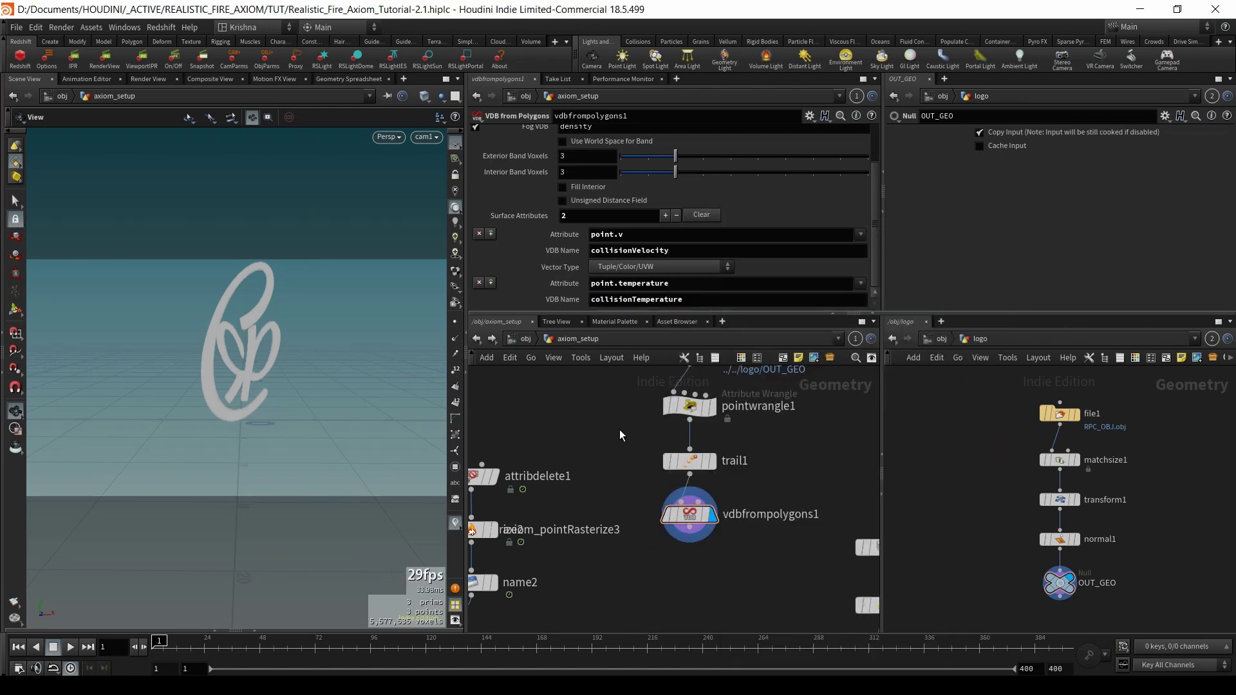
- Rename the fog VDB of vdbfrompolygons1 from density to collision
scroll(646, 435, up, 2)
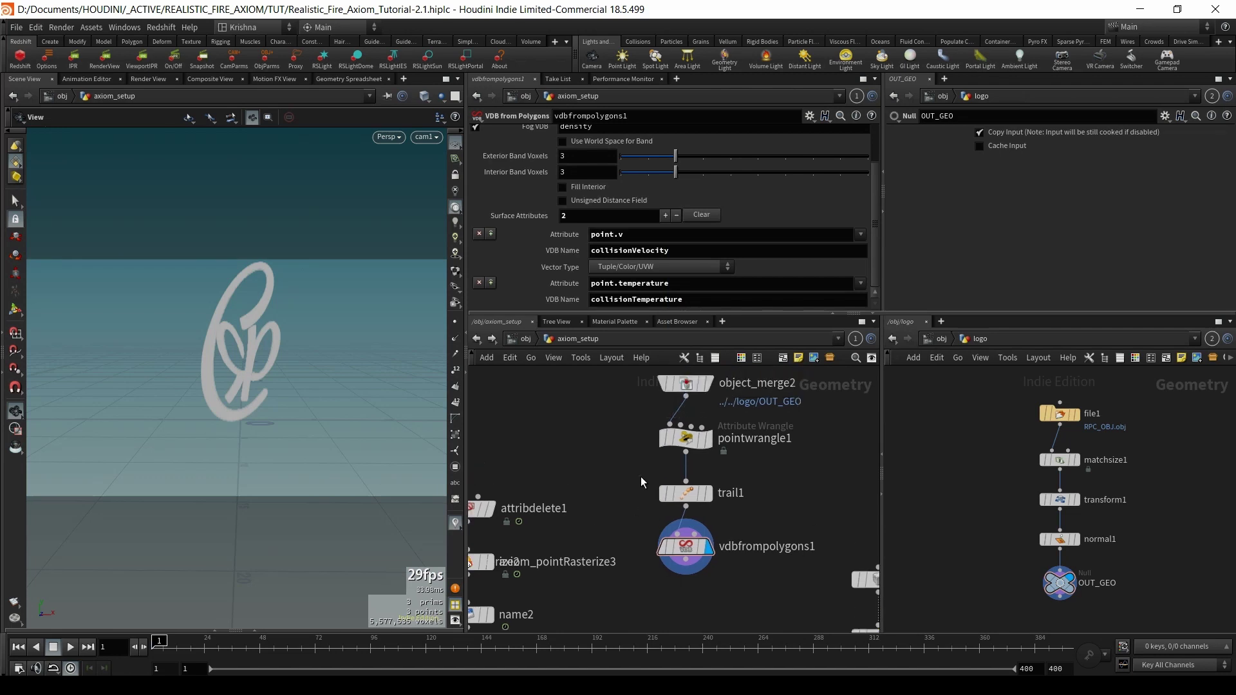
drag(682, 430, 682, 431)
click(686, 547)
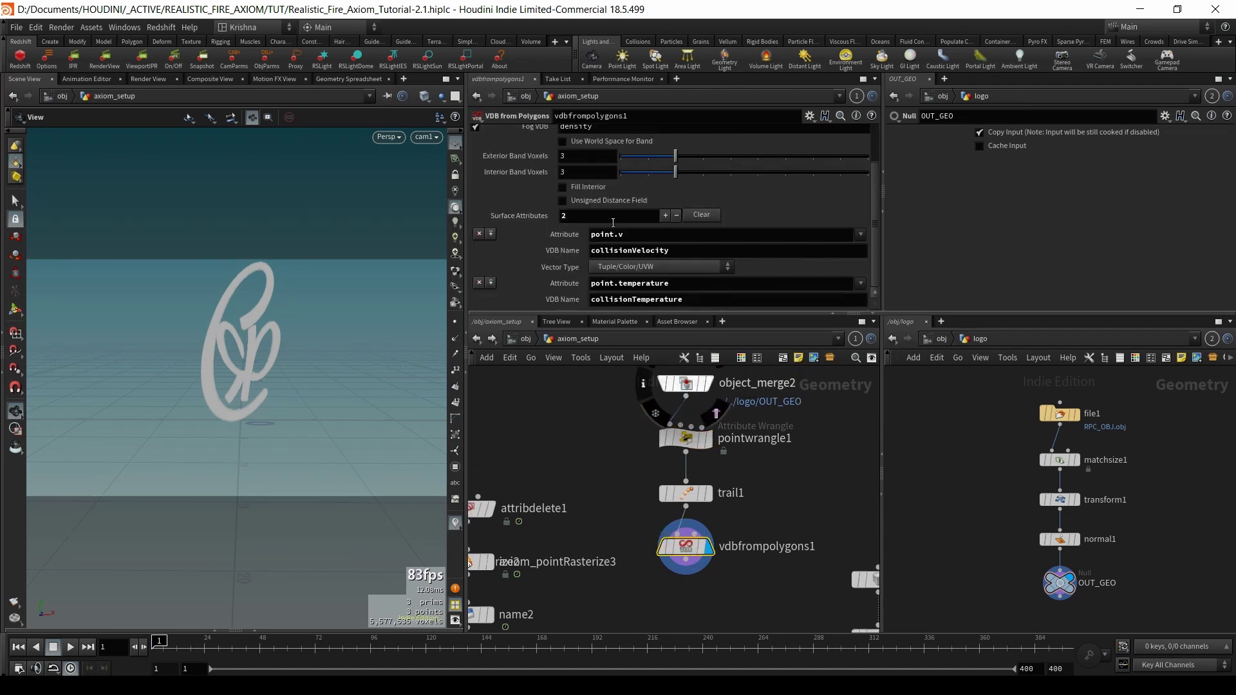
scroll(667, 255, up, 3)
double_click(609, 183)
text(collision)
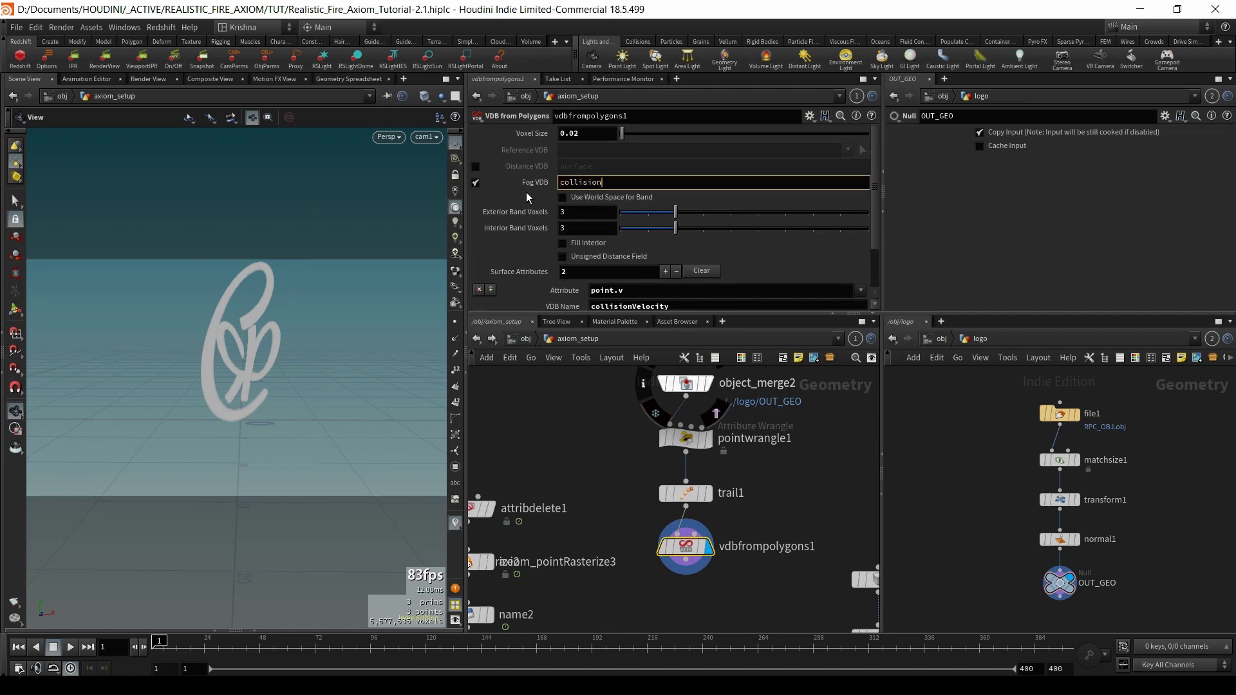
key(Return)
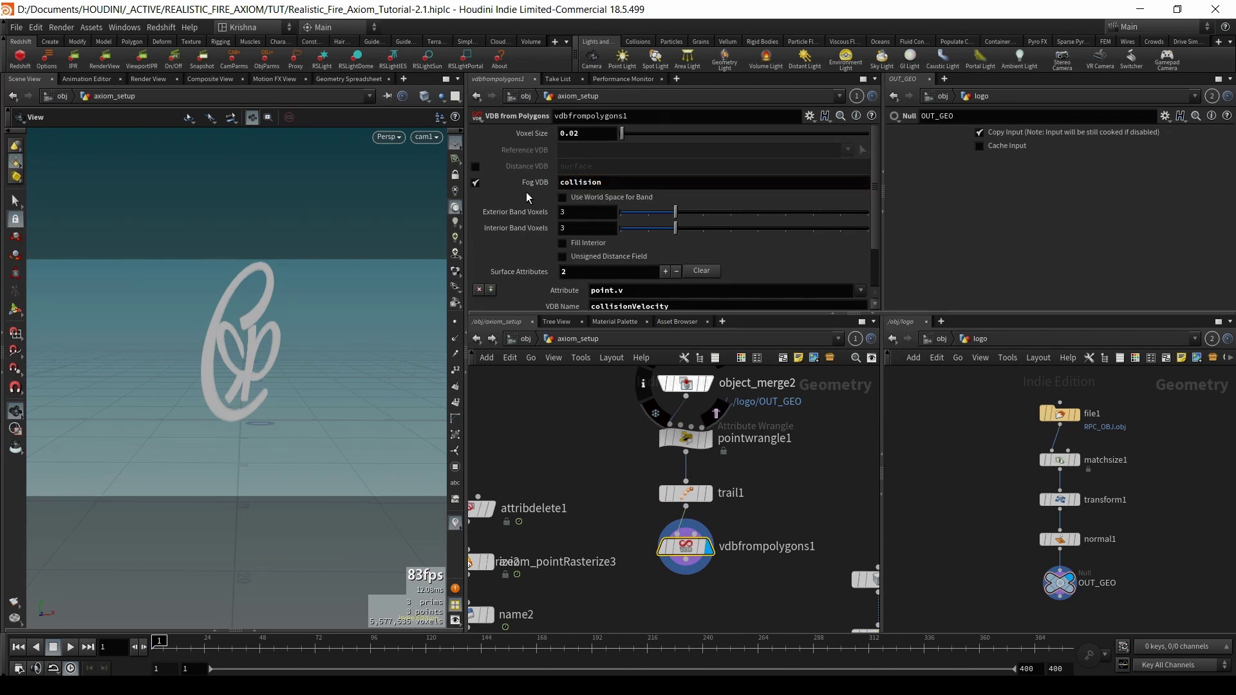
- Connect the output of vdbfrompolygons1 to merge2 so the collision fields feed into the Axiom solver sources
scroll(643, 512, down, 2)
middle_drag(636, 567, 755, 503)
mouse_move(747, 475)
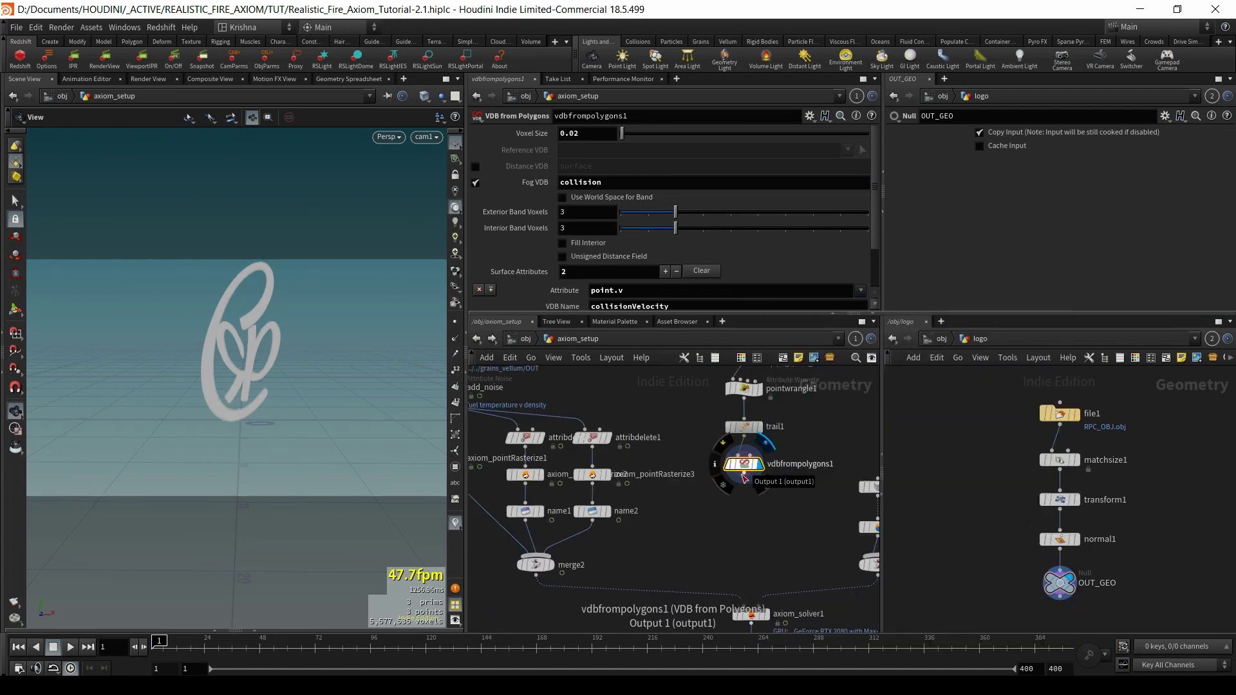
click(743, 476)
click(550, 569)
middle_drag(843, 596, 752, 583)
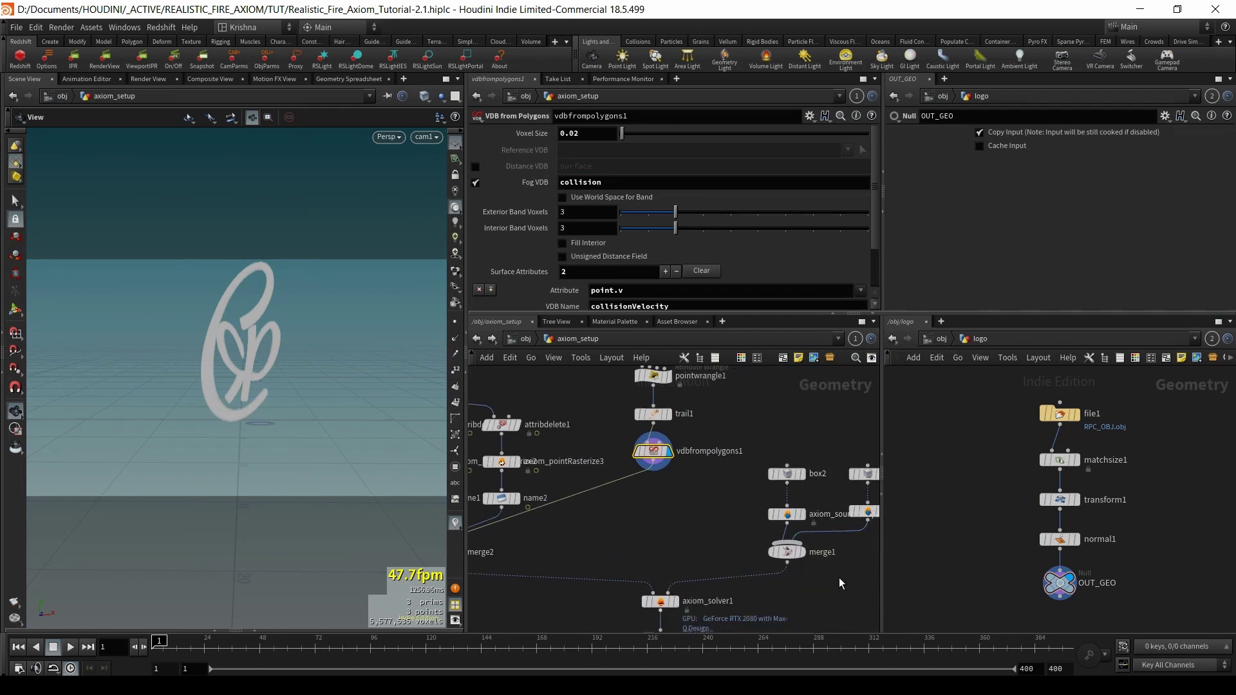
middle_drag(621, 519, 714, 523)
scroll(710, 543, down, 2)
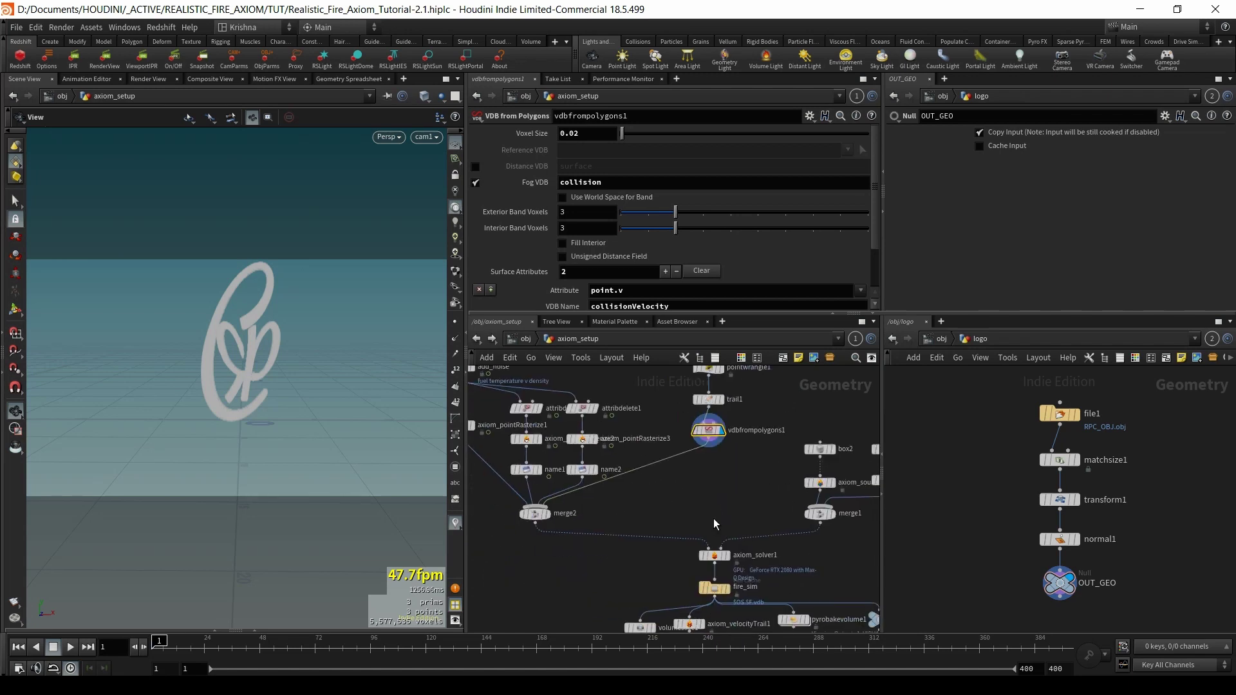
- Display axiom_solver1 and play the simulation to frame 95, viewing the smoke from another angle
click(728, 562)
click(69, 650)
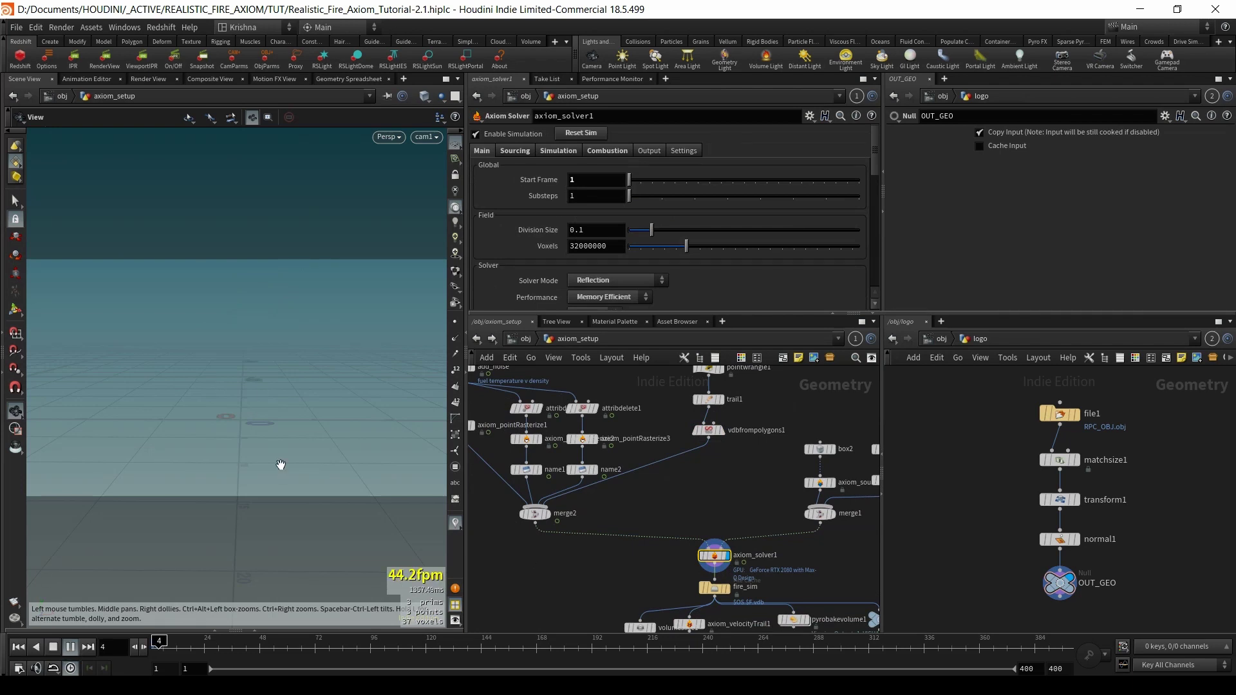
drag(279, 469, 271, 422)
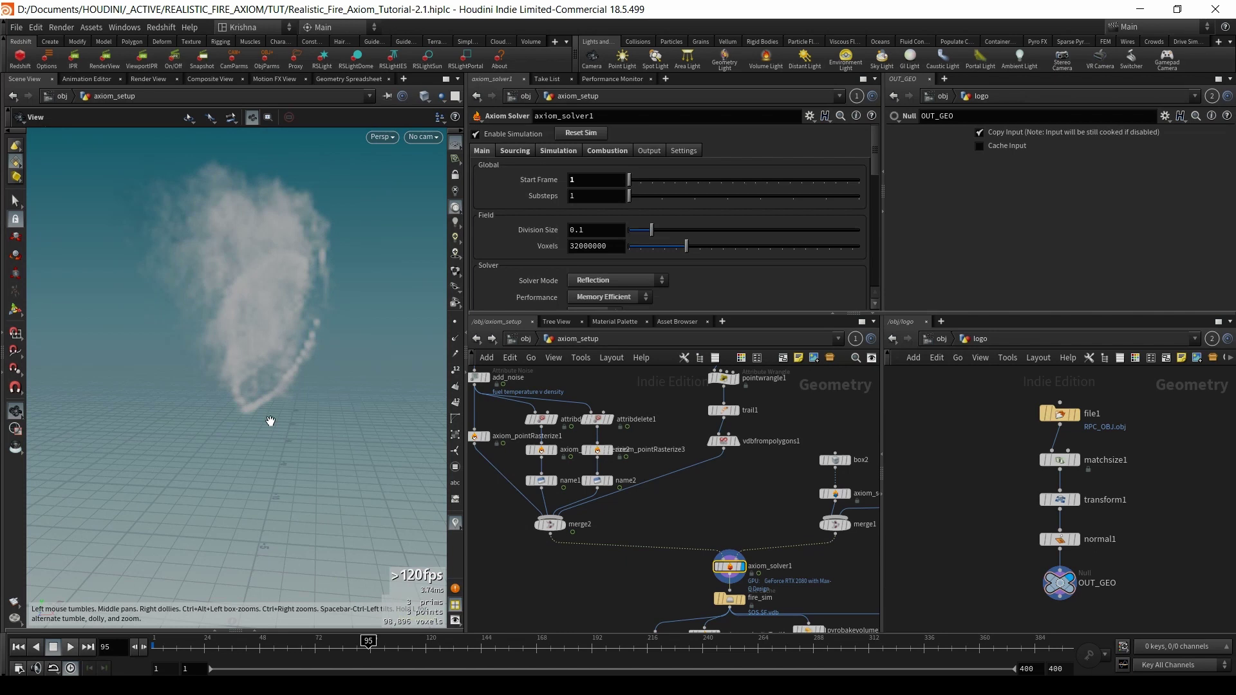
- Display the grains in object_merge1, followed by the logo geometry in object_merge2, to compare their shapes at frame 95
middle_drag(642, 398, 688, 466)
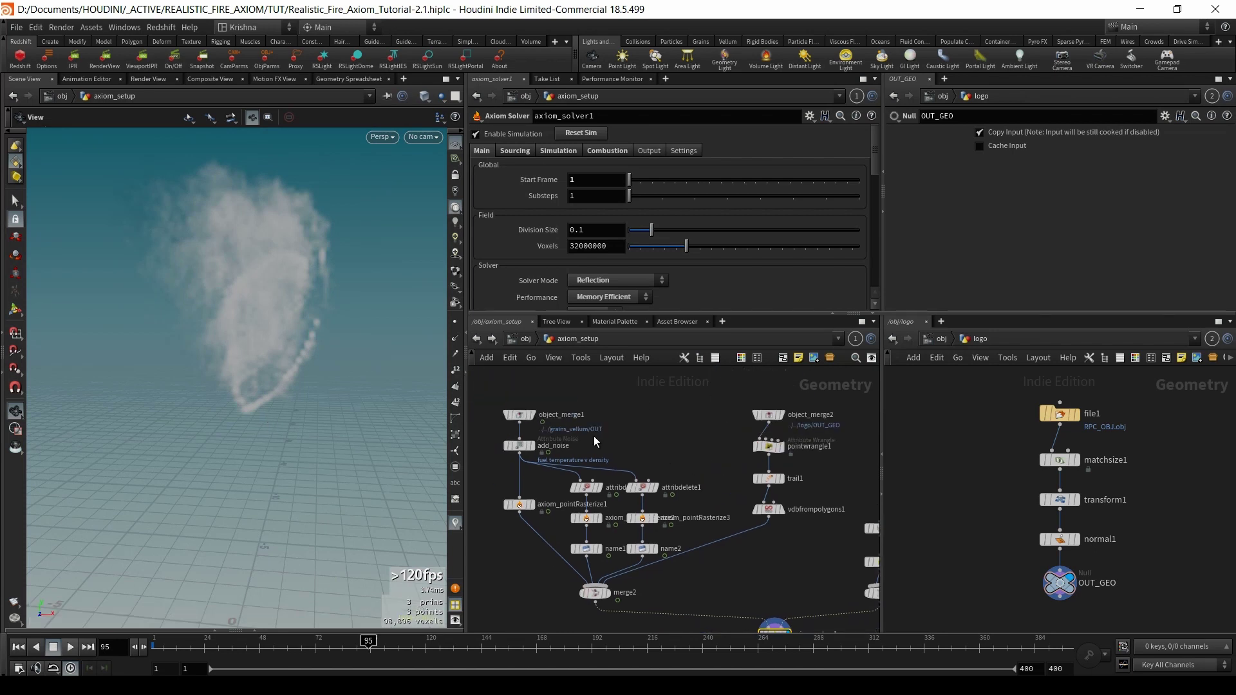
click(530, 415)
click(519, 415)
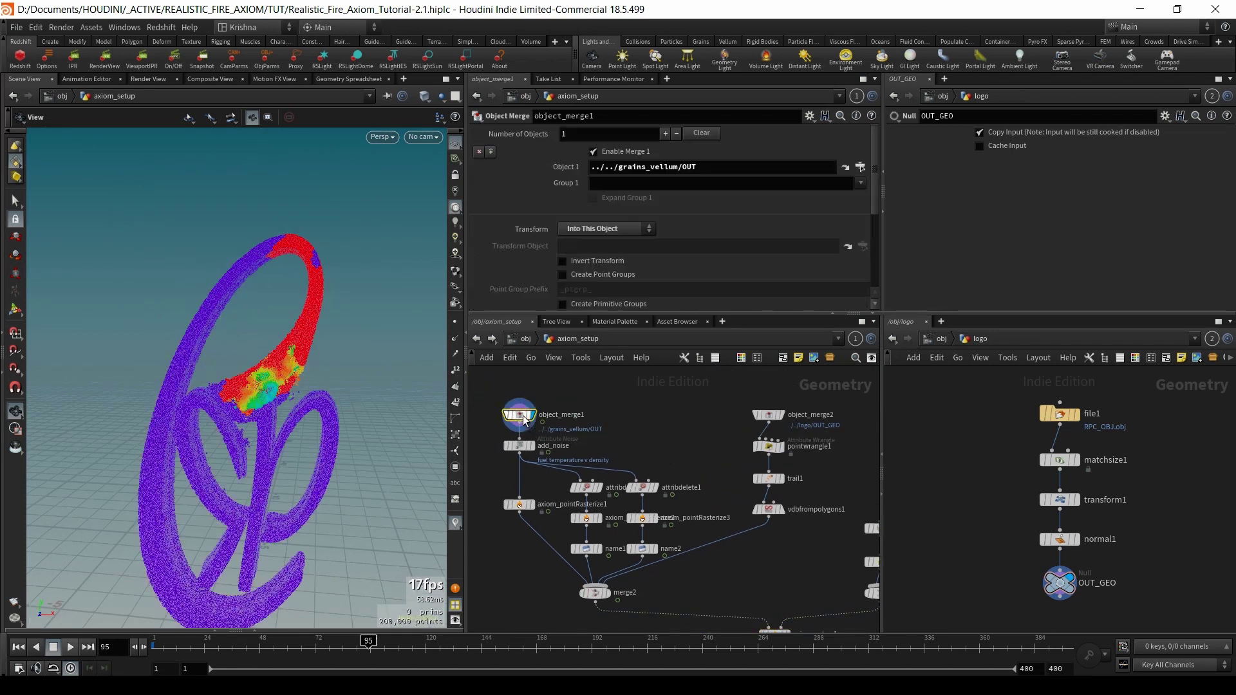
scroll(235, 396, up, 3)
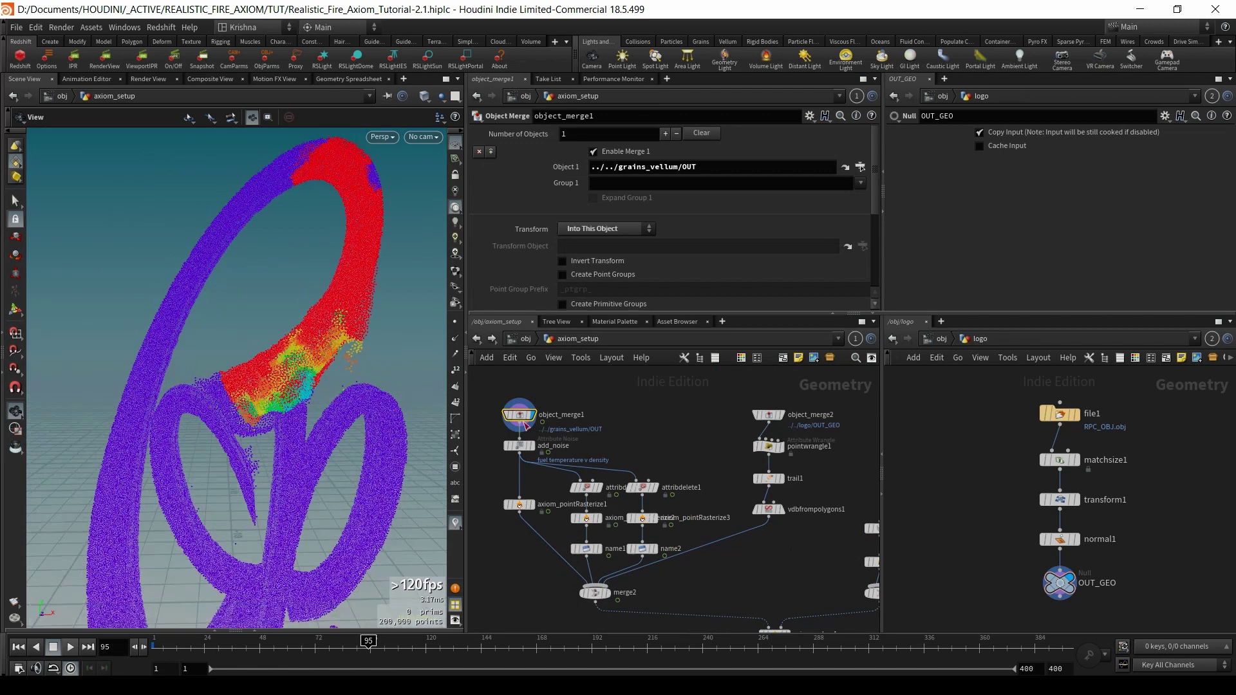
mouse_move(782, 418)
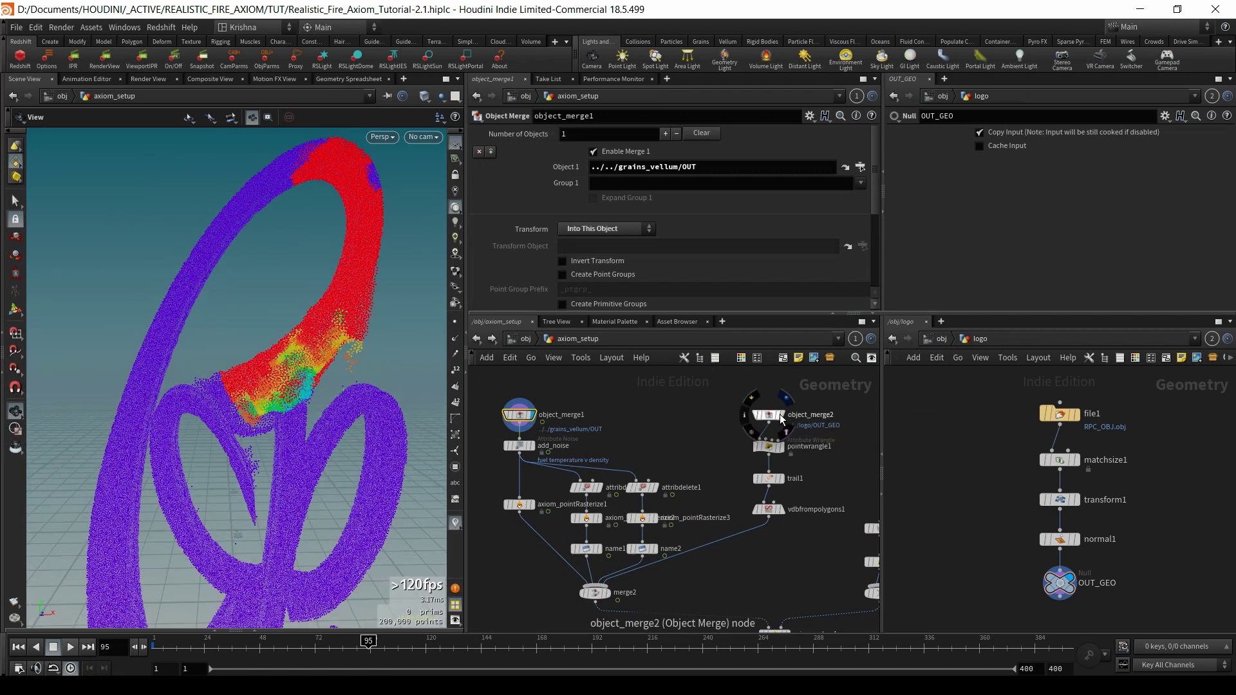
click(782, 417)
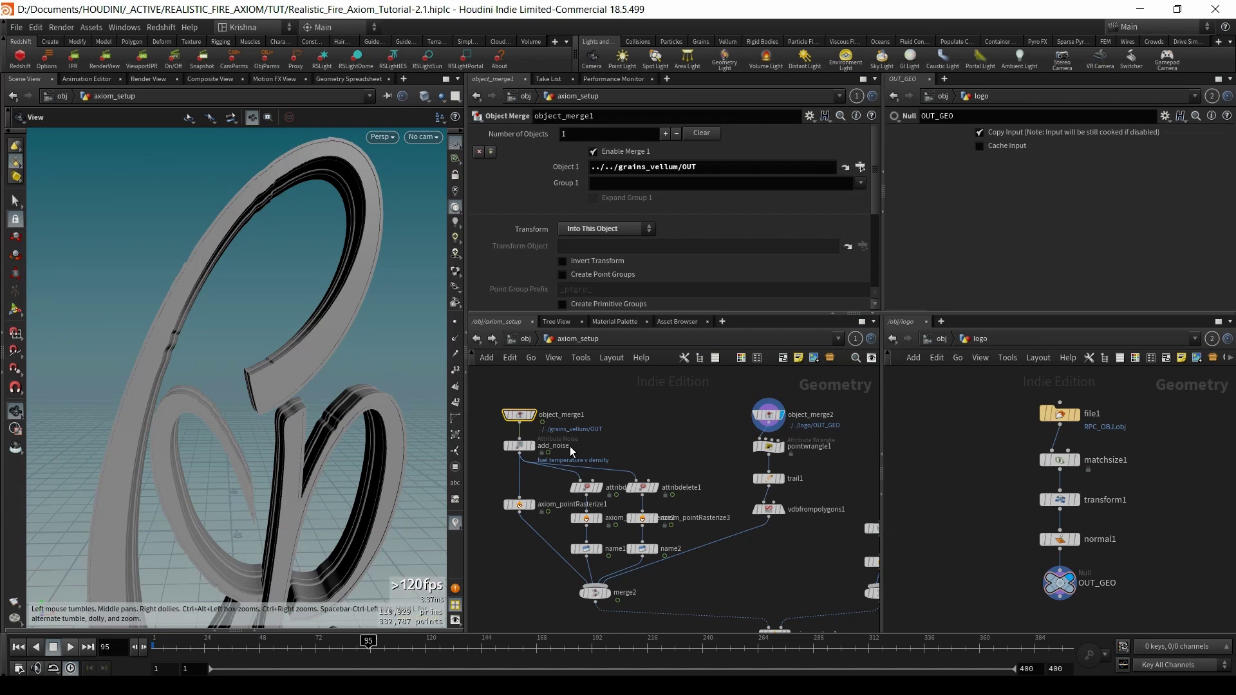
- Examine the displaced grains of object_merge1 up close and compare them with the static logo of object_merge2
mouse_move(533, 414)
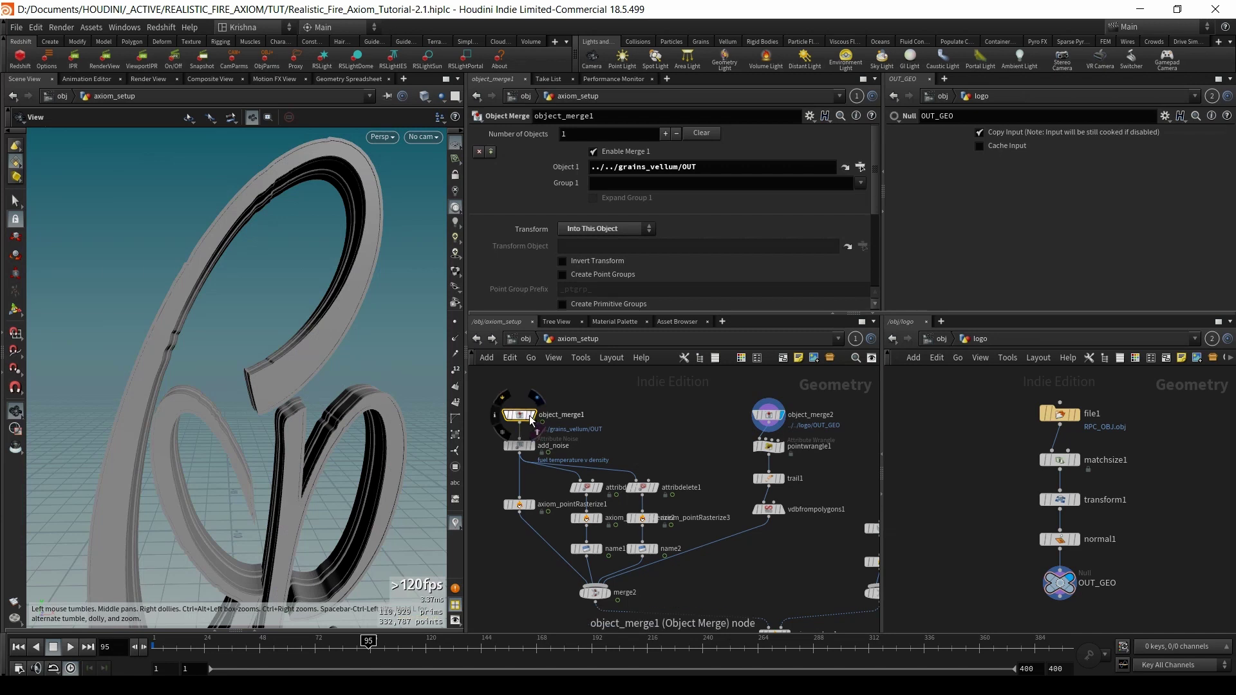
click(543, 406)
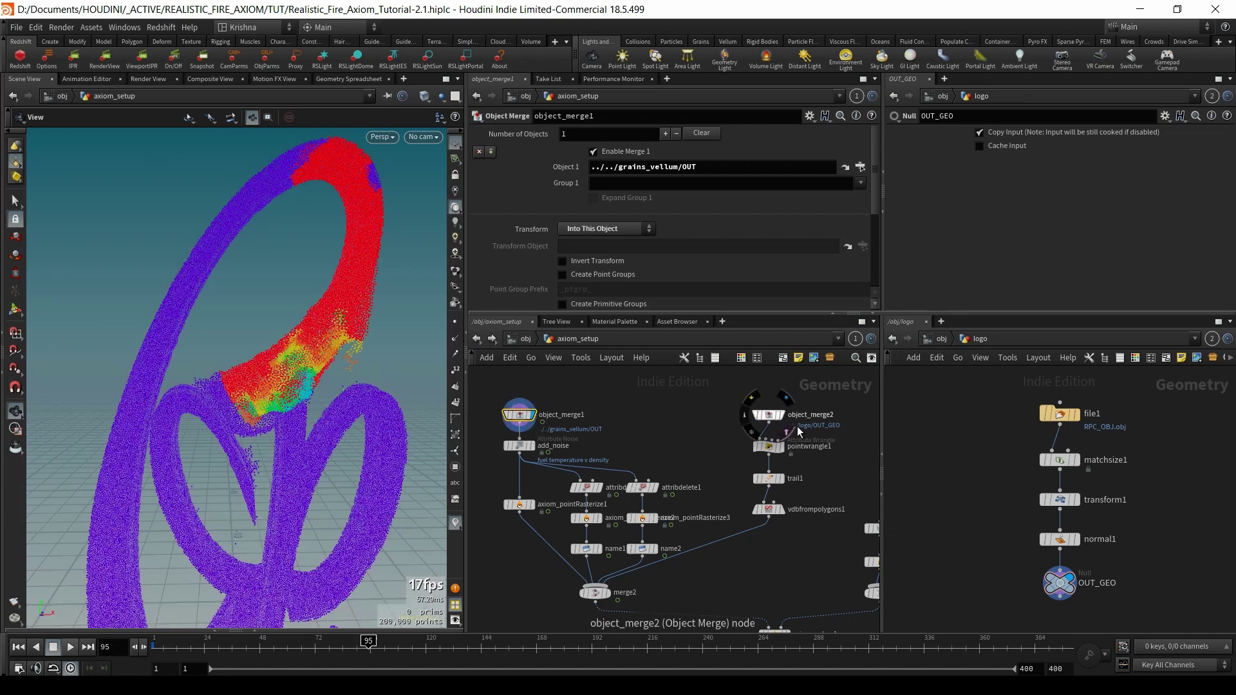
scroll(235, 403, up, 3)
drag(332, 414, 258, 428)
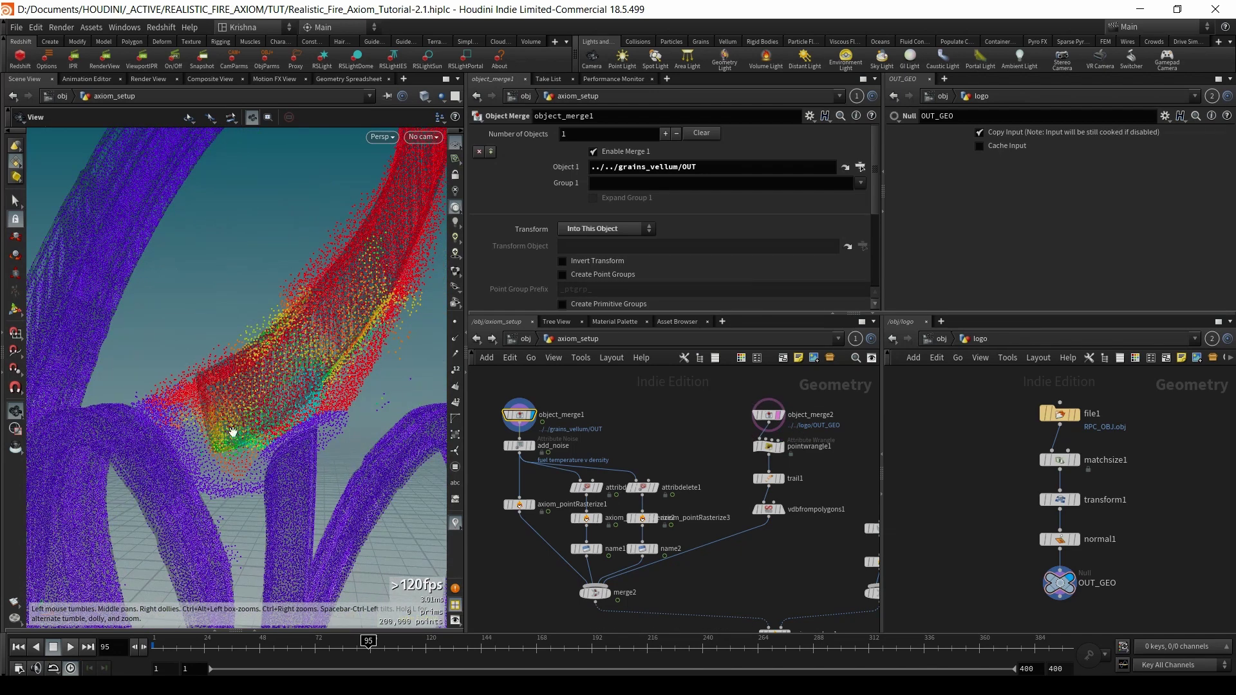
drag(415, 321, 320, 386)
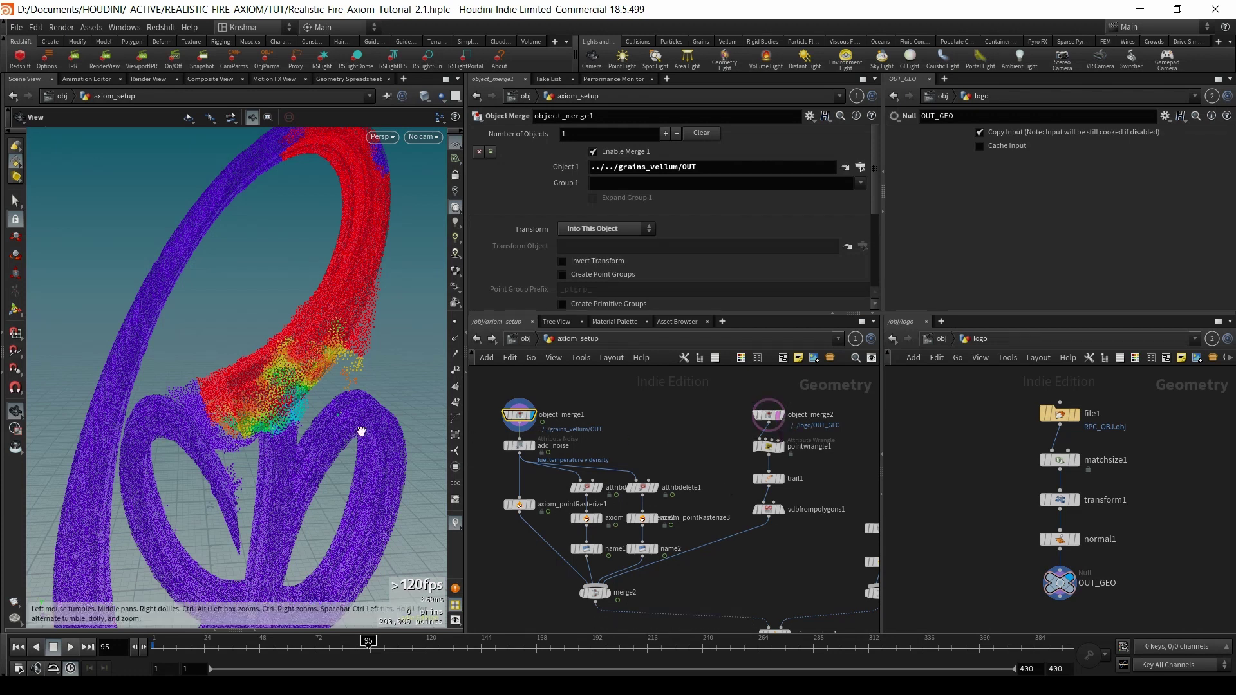
click(781, 415)
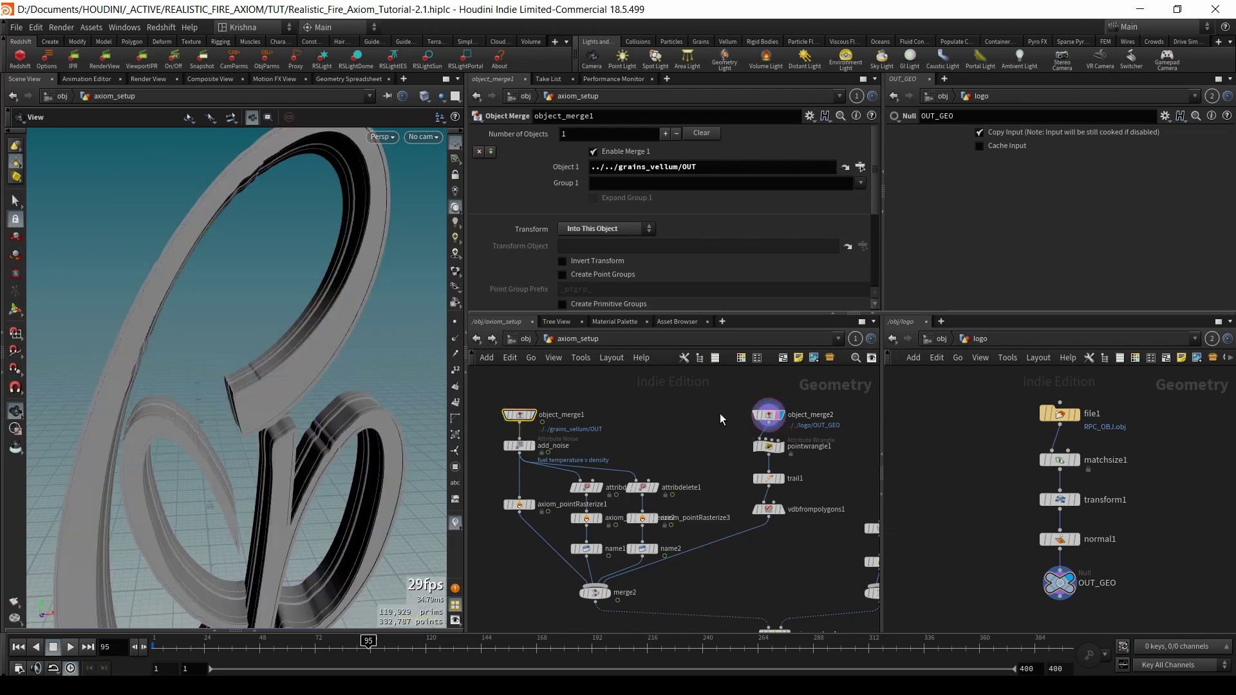
drag(257, 409, 287, 432)
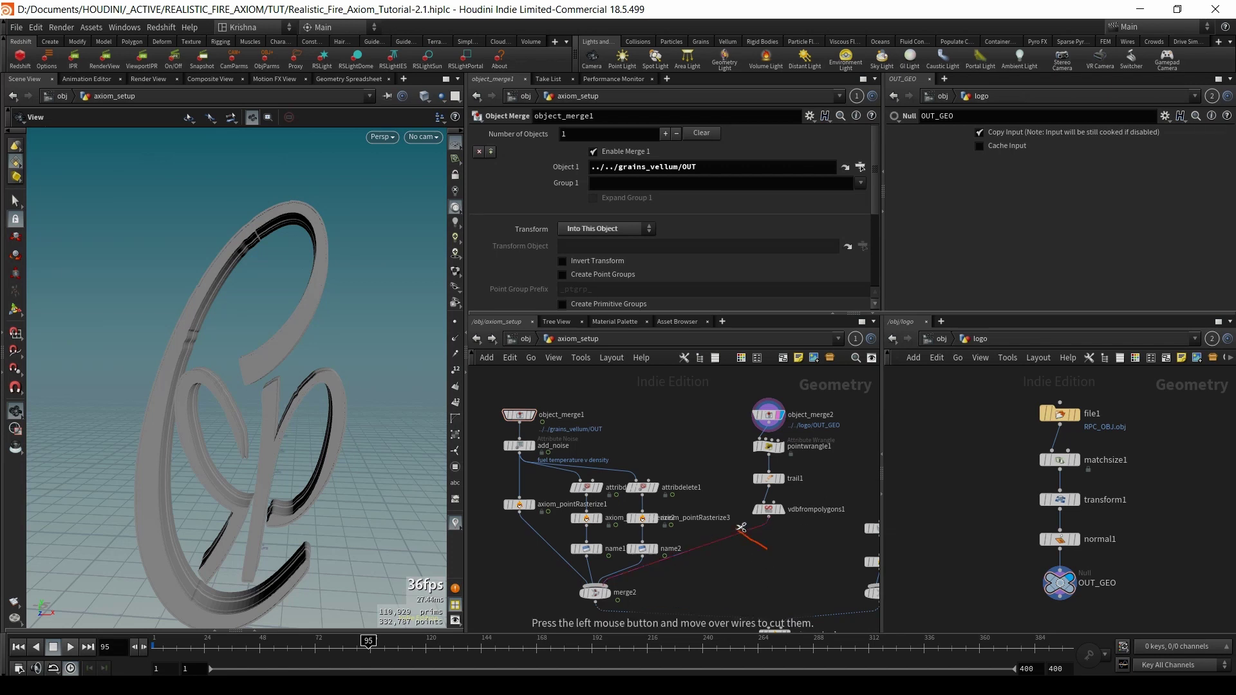
- Delete the pointwrangle1, trail1 and vdbfrompolygons1 nodes below object_merge2
drag(772, 580, 765, 447)
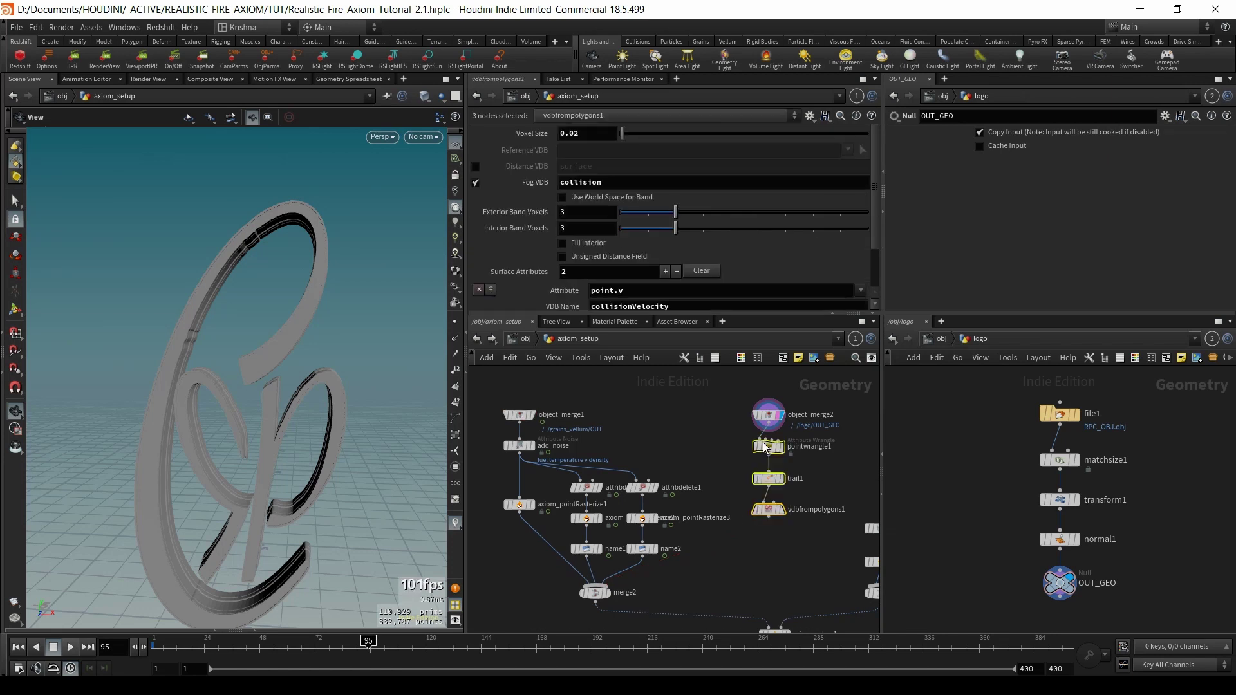
key(Delete)
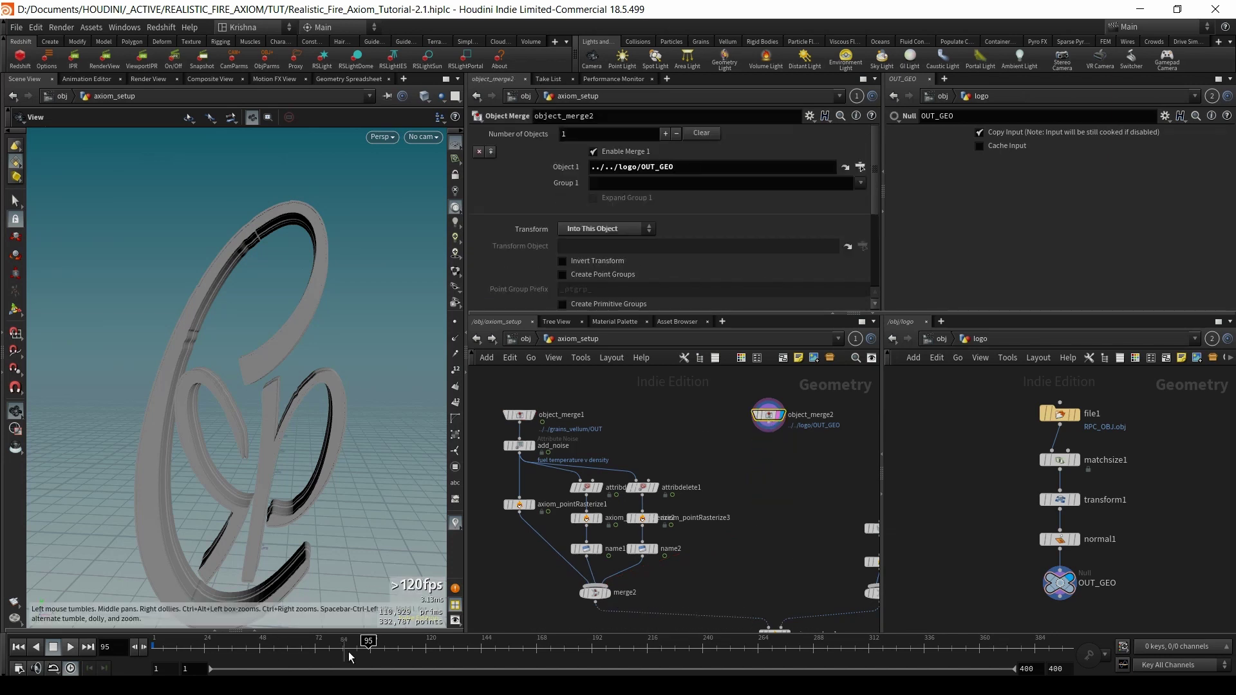
- Return to frame 1, then duplicate object_merge2 and place the copy beside the original
click(18, 647)
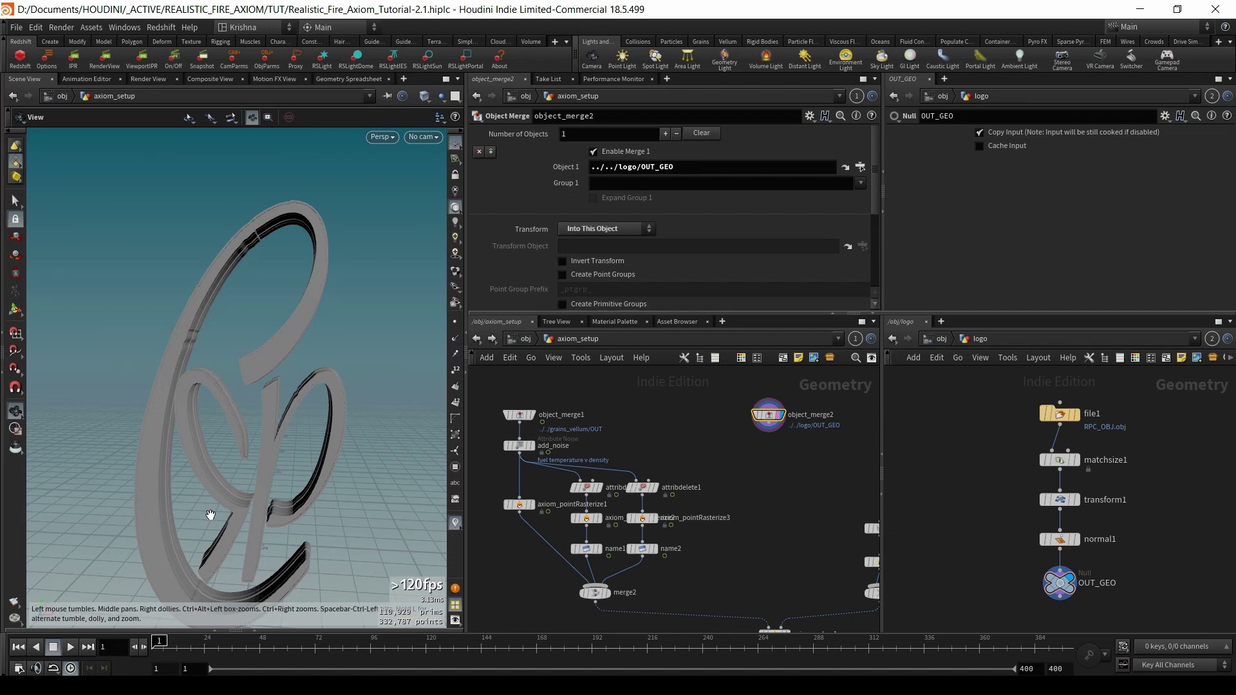
middle_drag(785, 482, 761, 500)
scroll(762, 500, down, 2)
scroll(740, 532, up, 2)
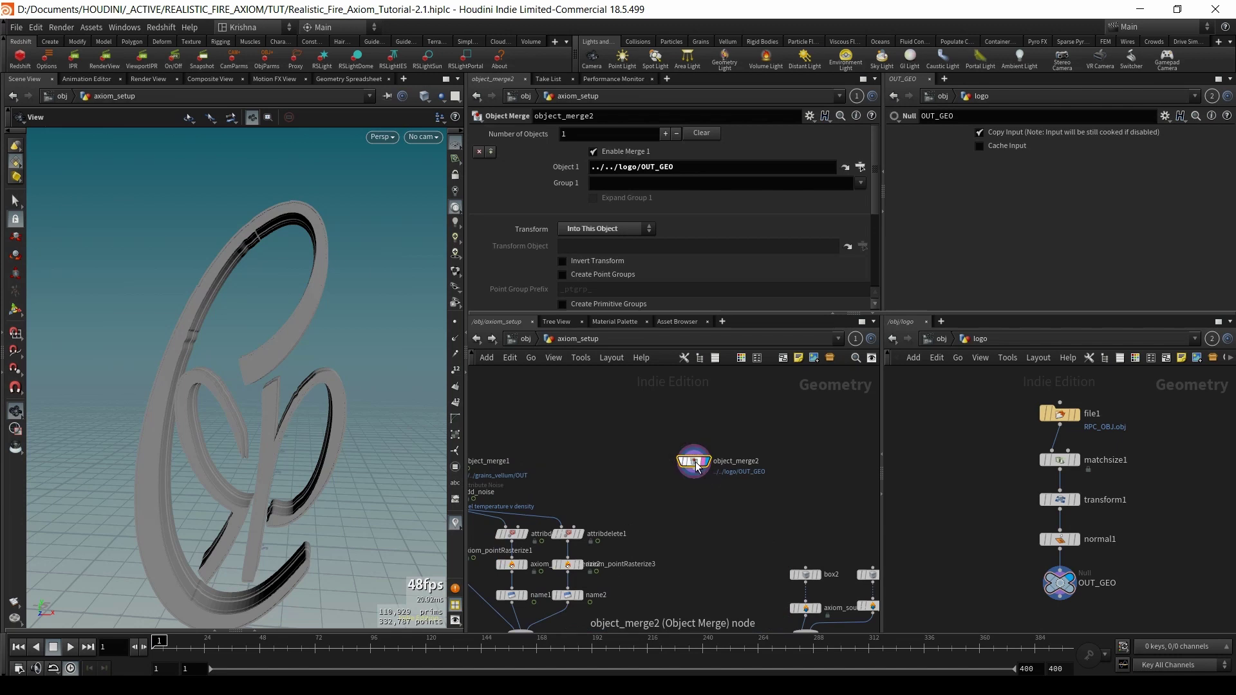
key(ctrl+c)
key(ctrl+v)
click(787, 463)
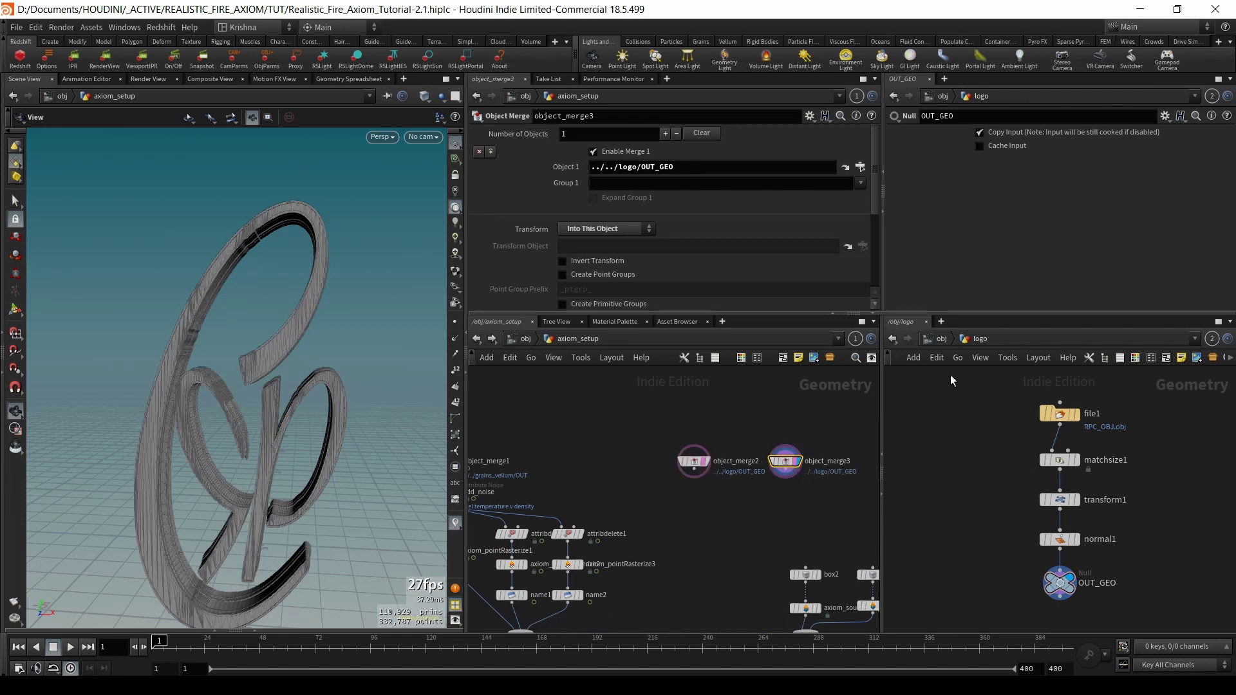
- Open the fire_spread_source network and set Object 1 of object_merge3 to its OUT_burn null
click(941, 348)
click(935, 510)
click(936, 341)
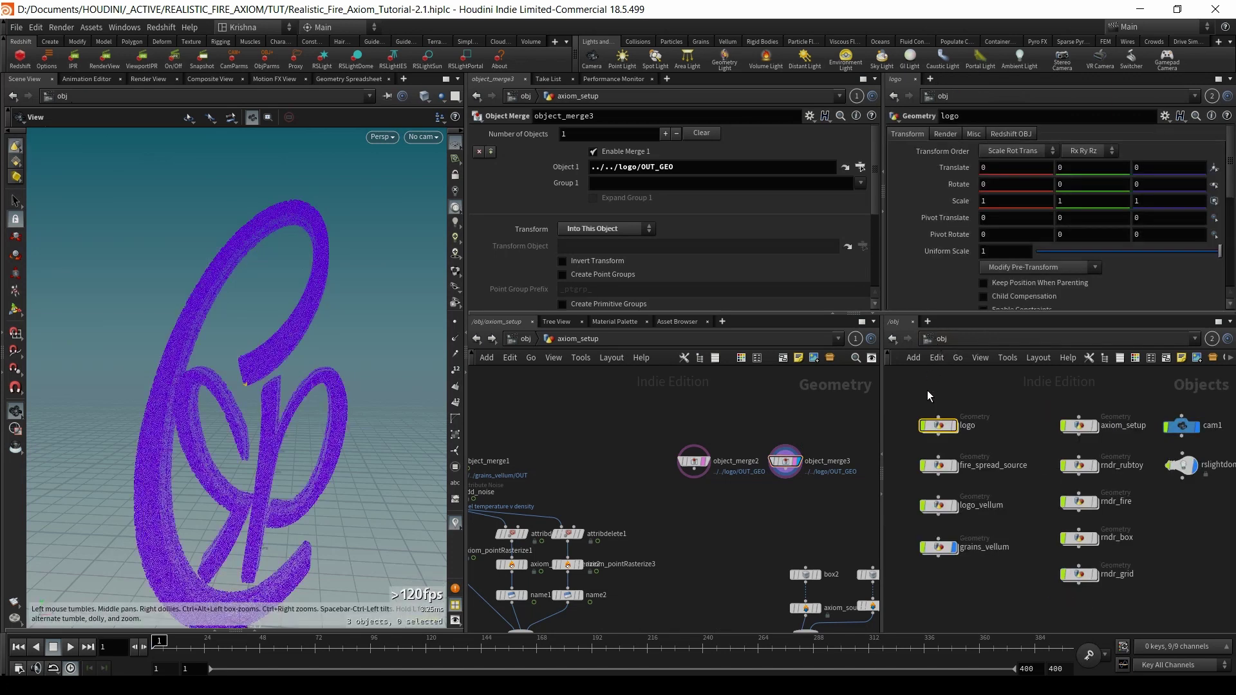
double_click(940, 468)
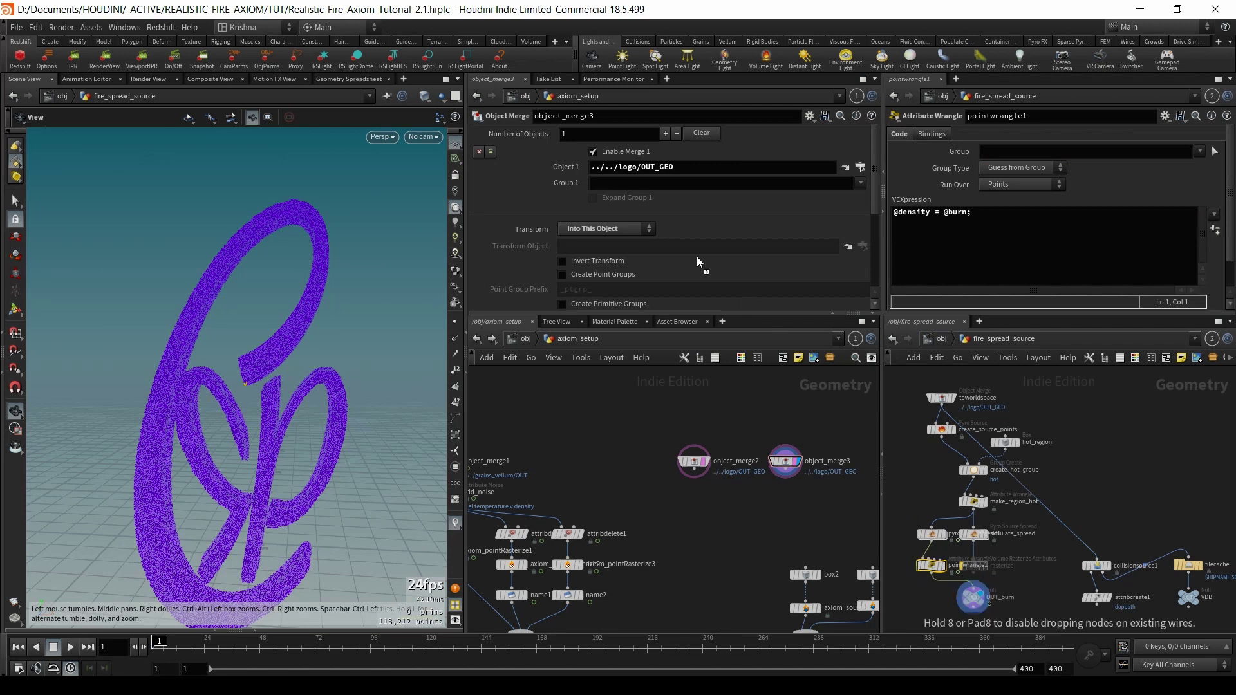
drag(643, 197, 620, 168)
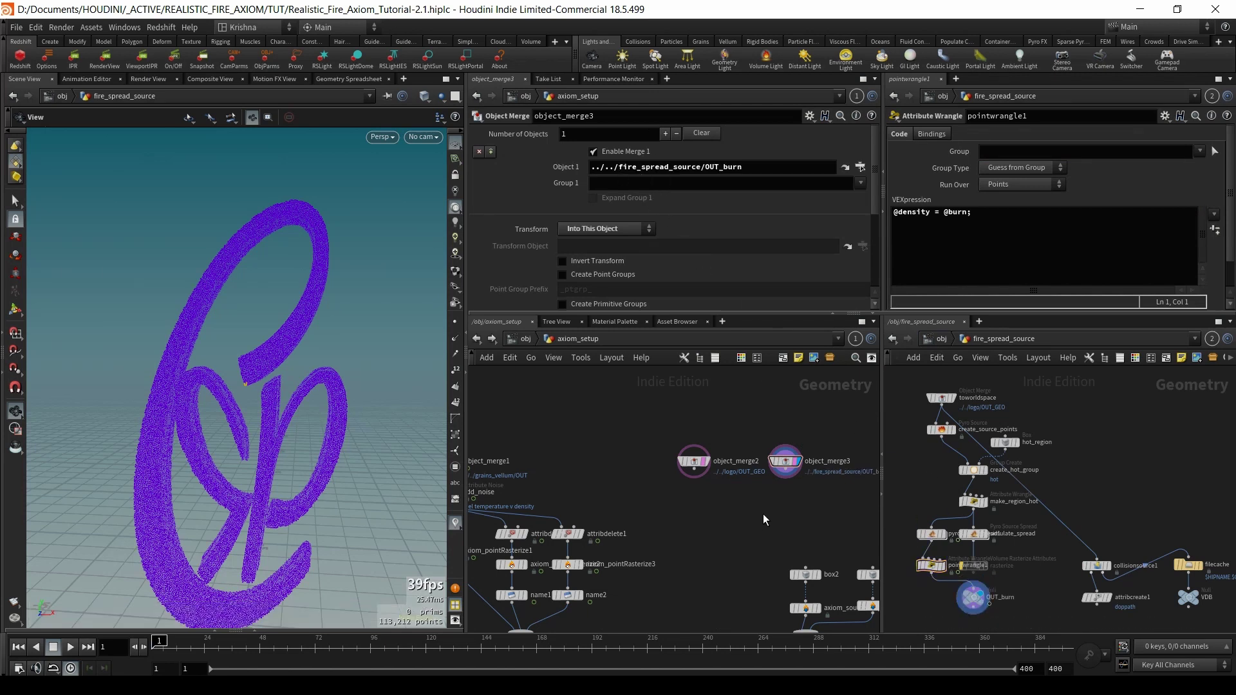
- Add an Attribute Transfer node fed by object_merge2 first and object_merge3 second, and display it
key(Tab)
text(attr tra)
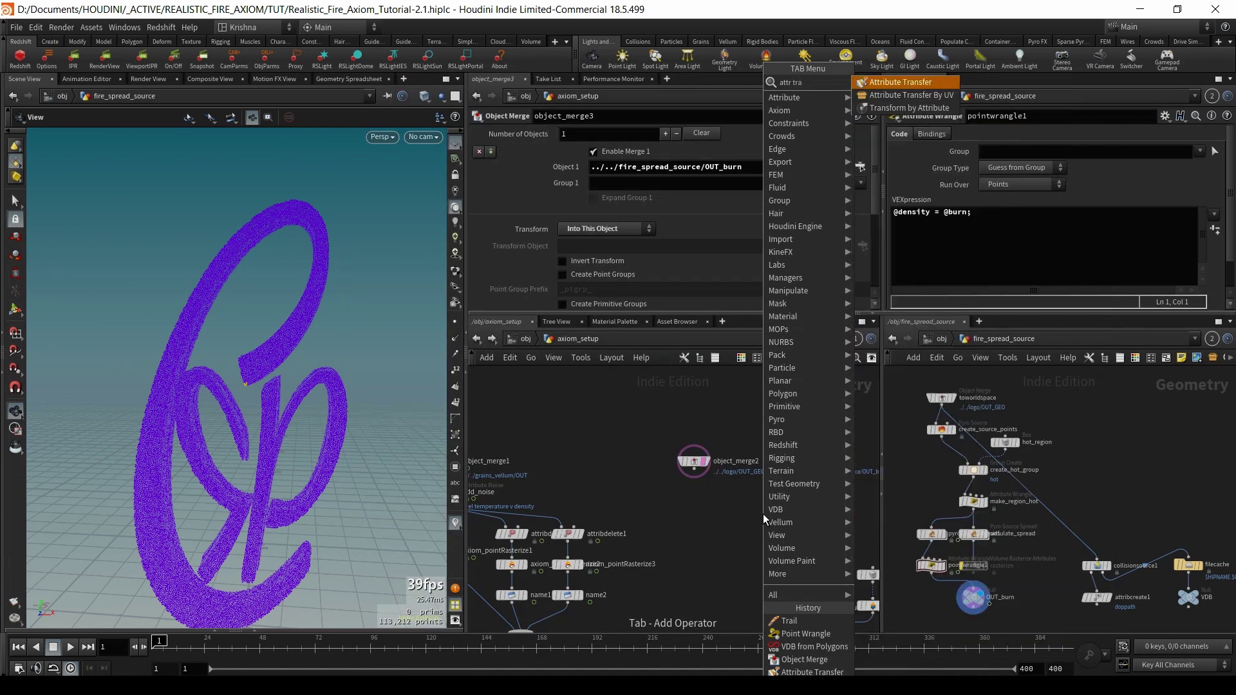
key(Return)
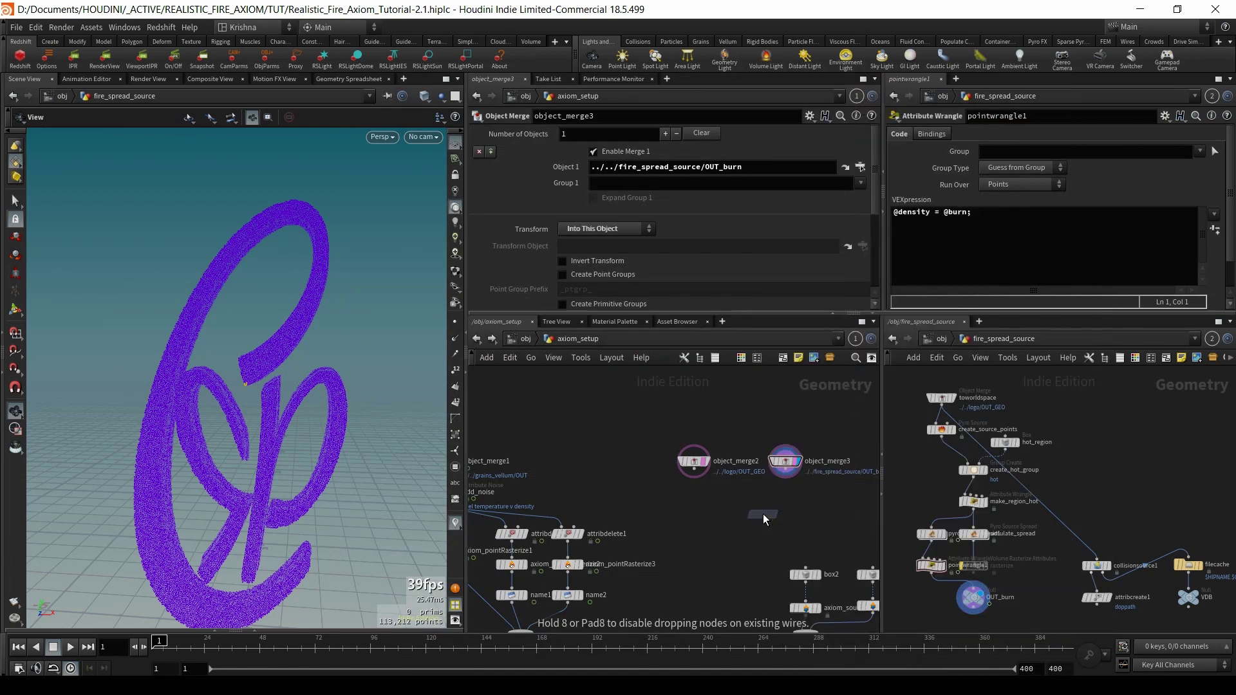
click(751, 512)
click(744, 504)
click(712, 482)
click(755, 503)
click(785, 471)
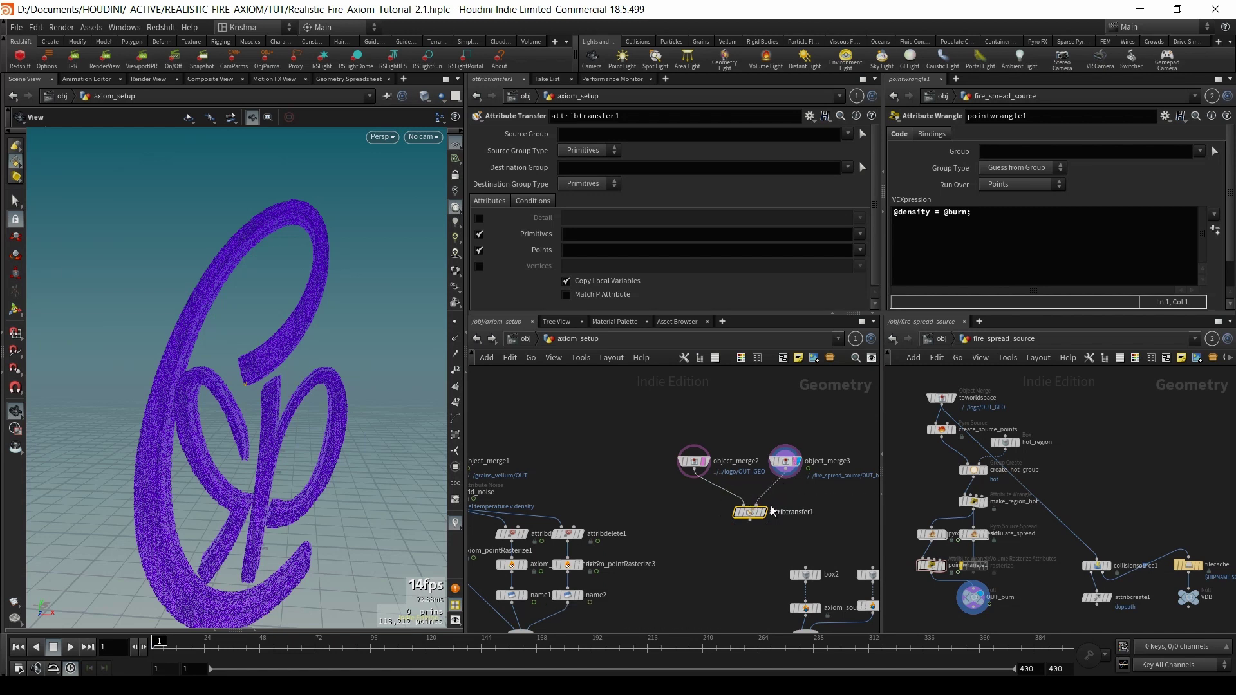
click(766, 513)
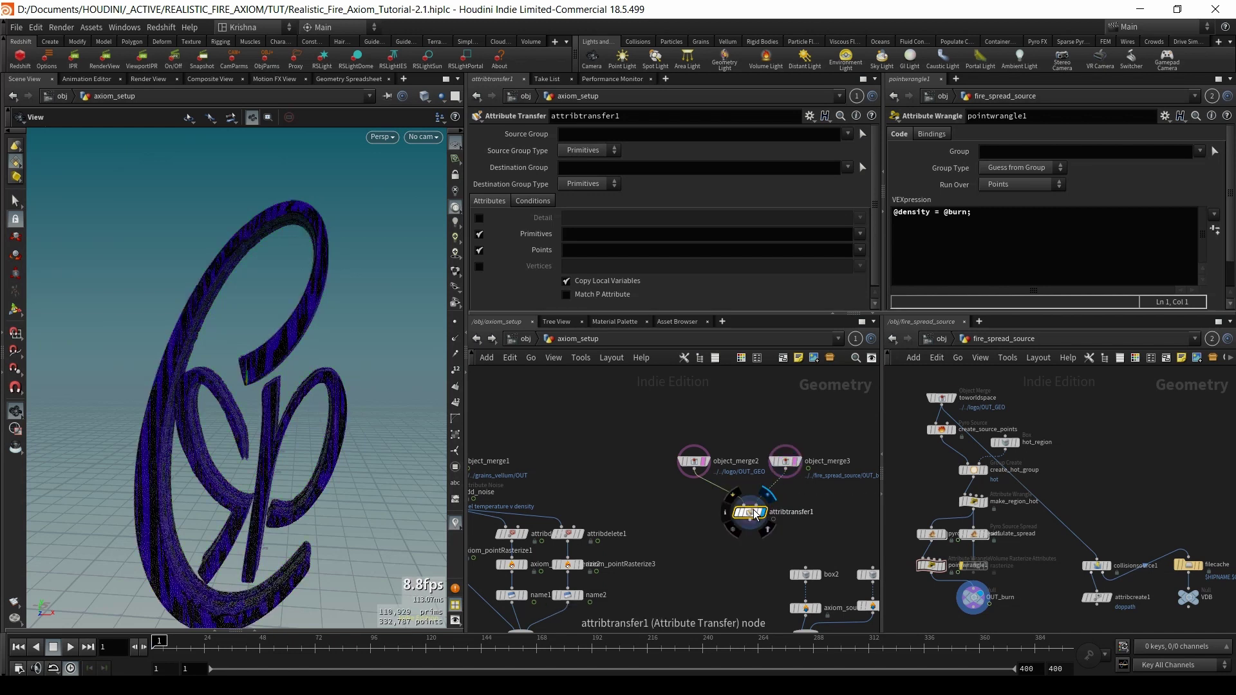
- Limit the transferred point attributes to temperature and visualize that attribute on the logo at frame 1
click(862, 250)
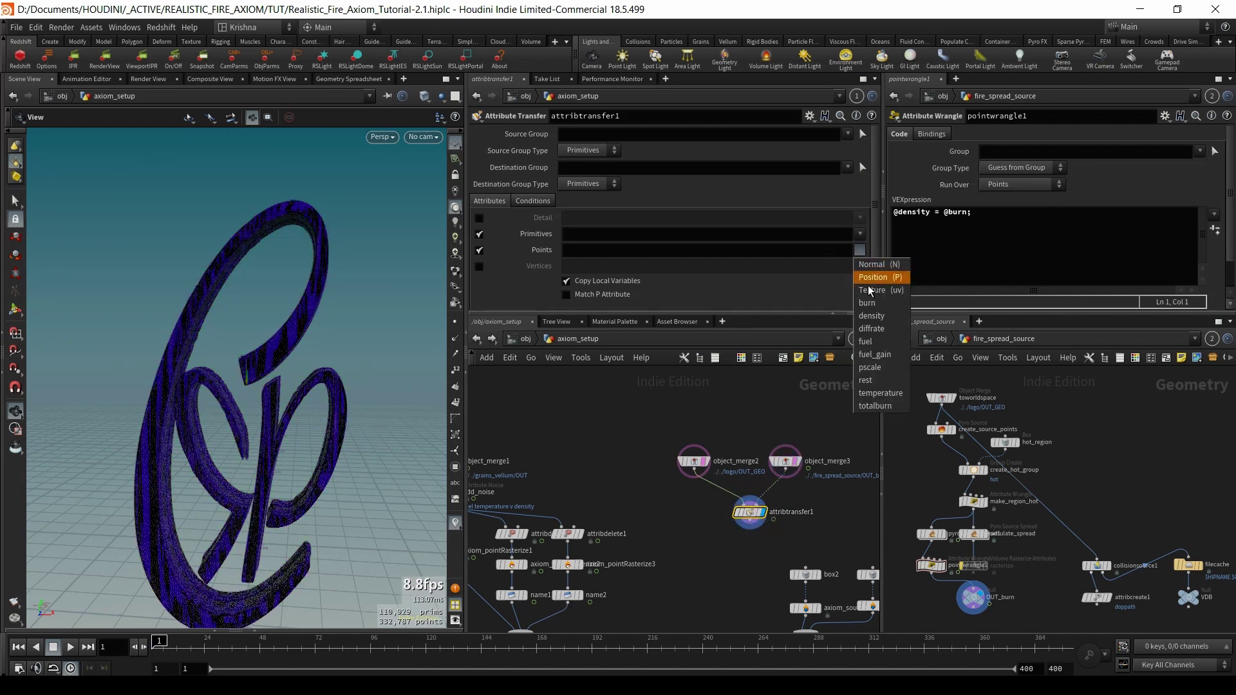
click(881, 406)
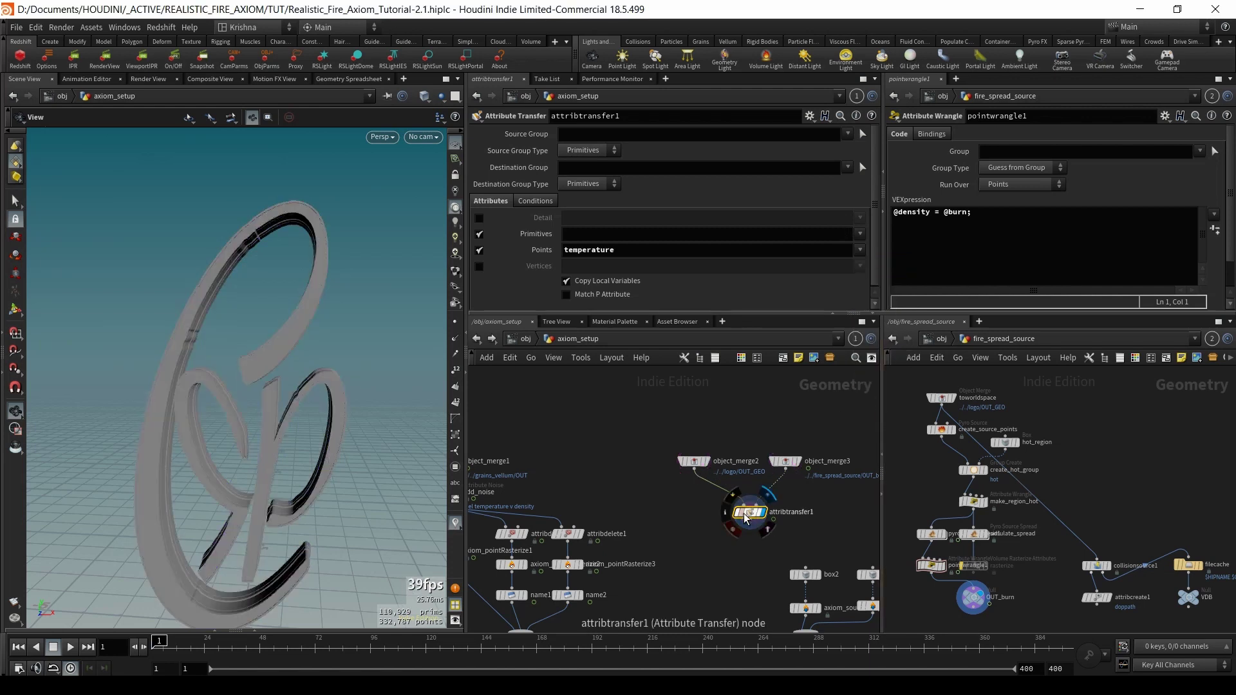
click(729, 515)
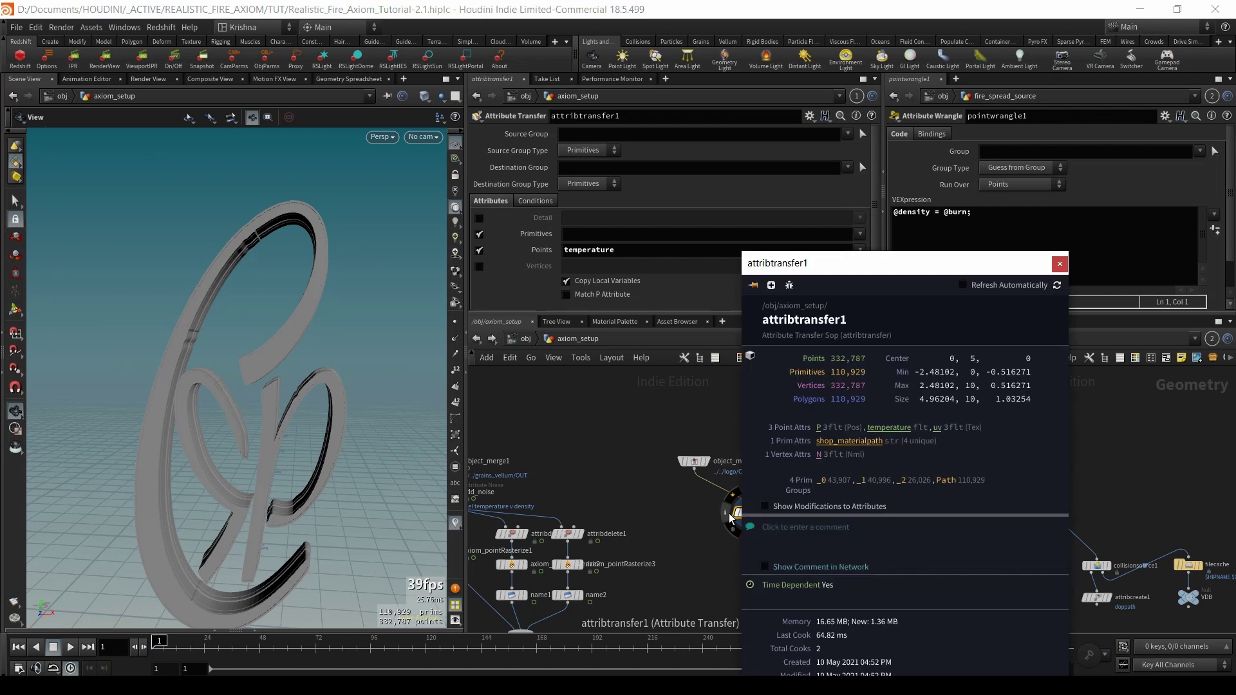
click(889, 427)
mouse_move(153, 647)
mouse_down()
mouse_move(589, 651)
mouse_move(153, 647)
mouse_up()
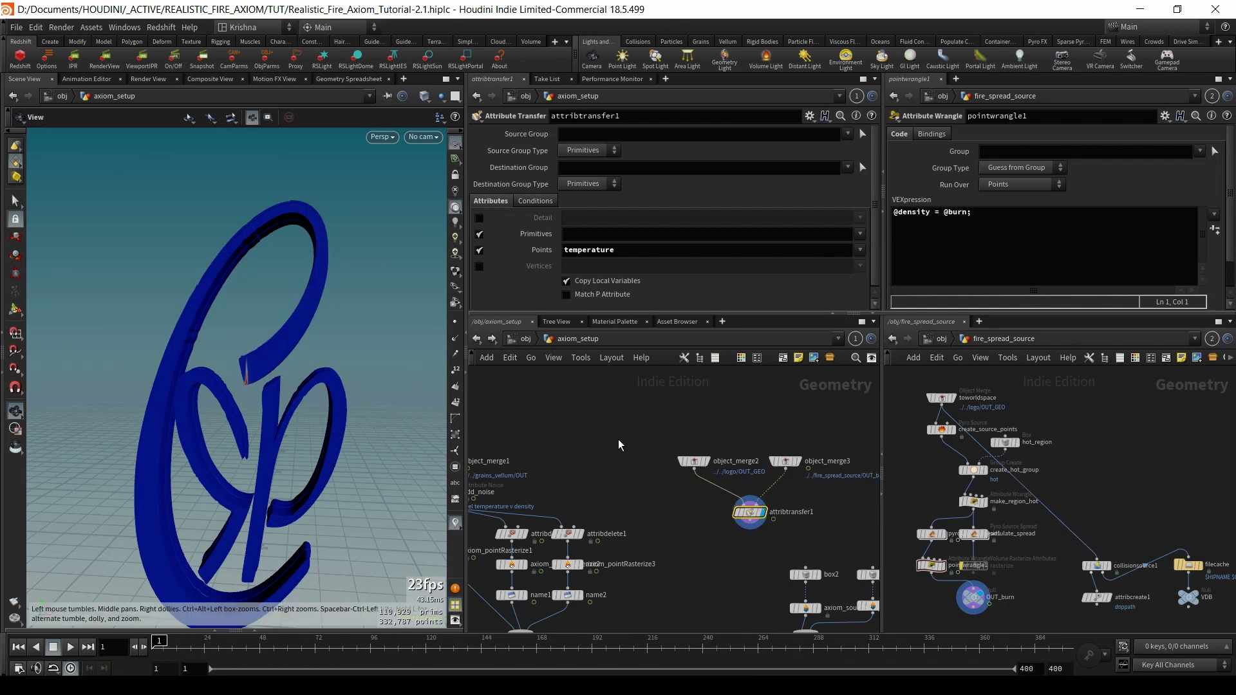
scroll(254, 386, up, 5)
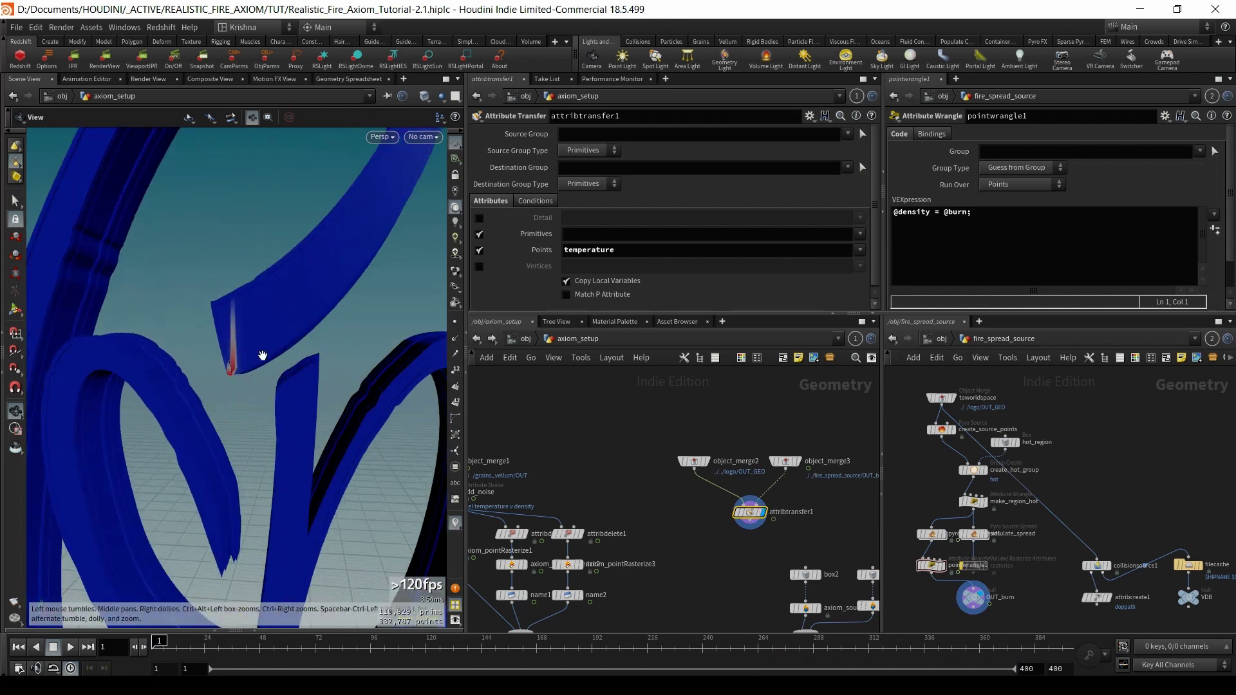
mouse_move(292, 330)
mouse_down()
mouse_move(297, 359)
mouse_move(268, 323)
mouse_move(299, 350)
mouse_move(281, 364)
mouse_move(246, 336)
mouse_move(274, 367)
mouse_move(291, 361)
mouse_move(228, 365)
mouse_move(239, 370)
mouse_up()
- Insert a VDB from Polygons node between object_merge2 and attribtransfer1 with a voxel size of 0.02
key(Tab)
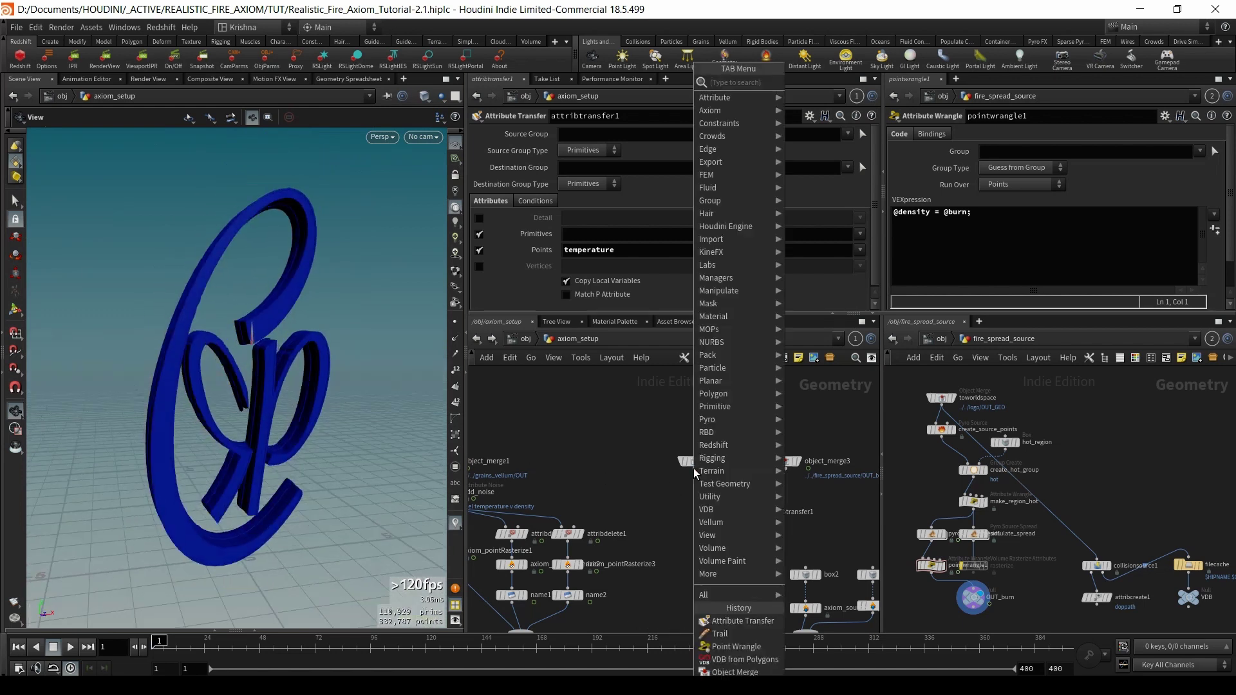
text(co)
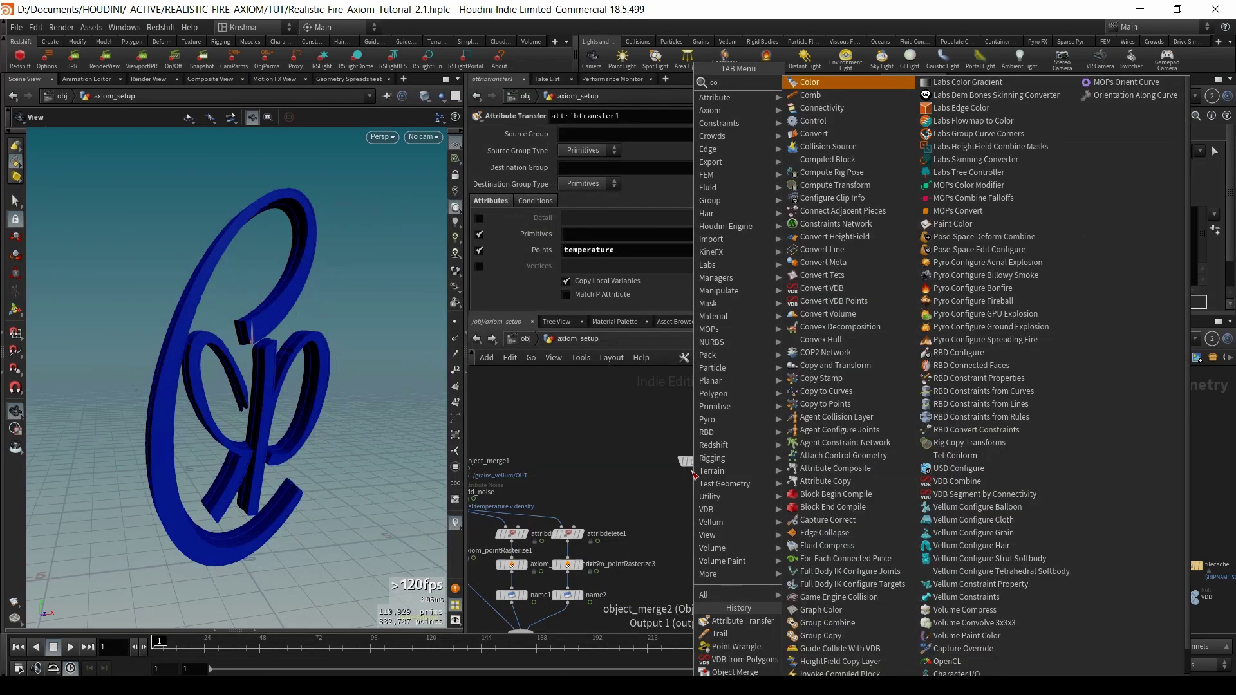
key(BackSpace)
key(BackSpace)
text(vdb fro)
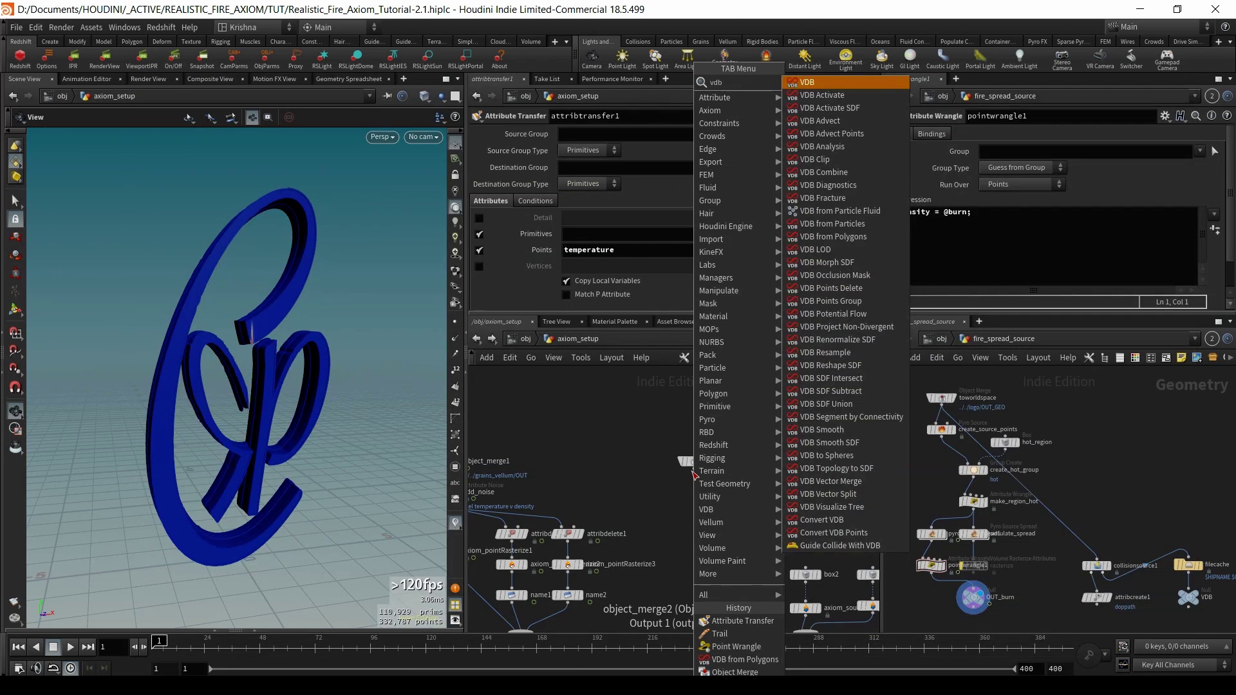
key(Down)
key(Down)
key(Return)
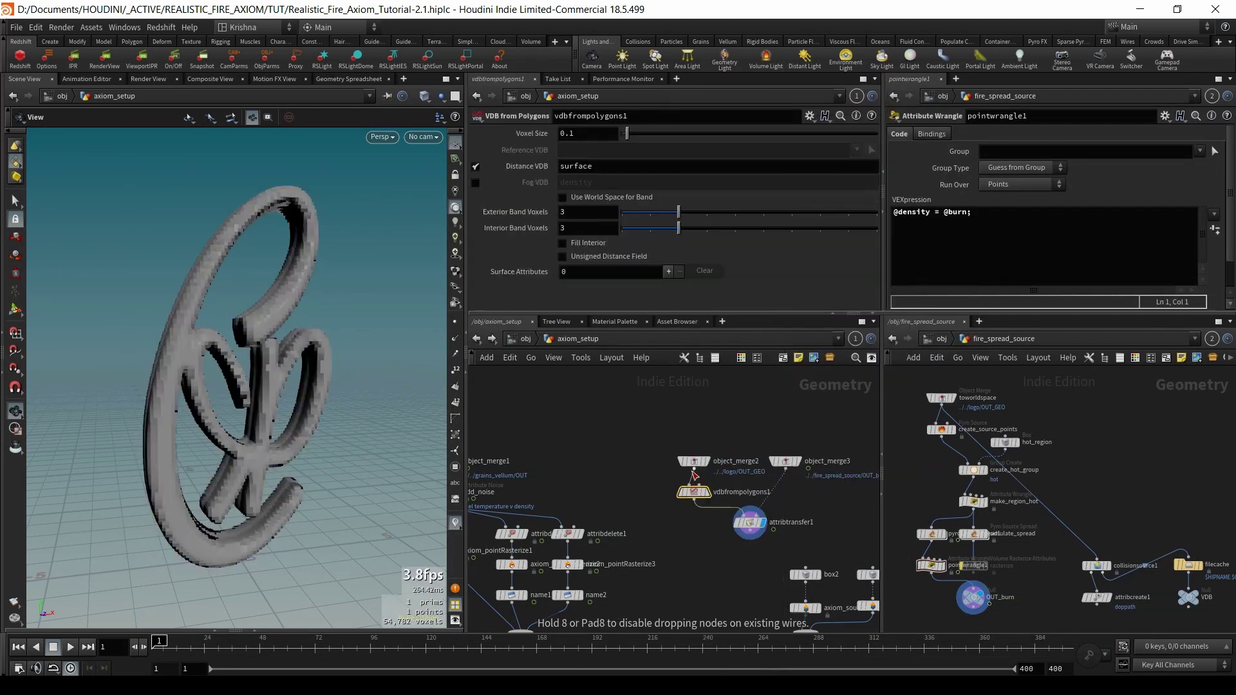
click(694, 475)
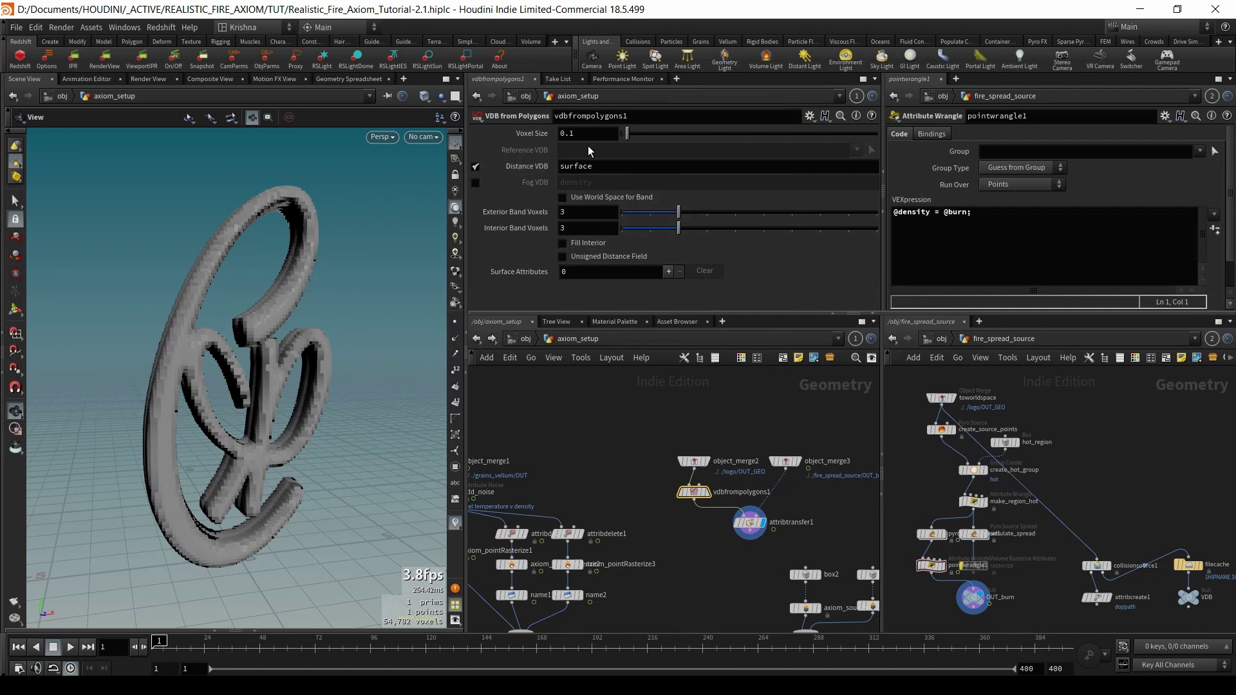
click(571, 136)
key(Return)
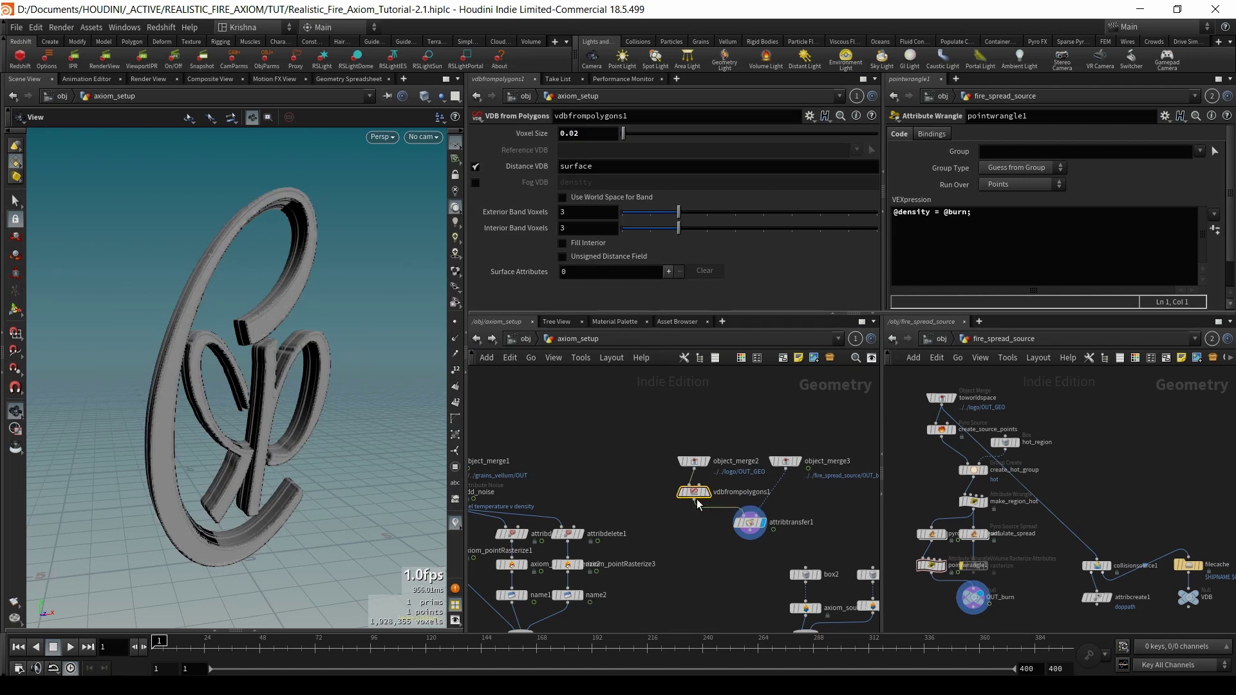
- Insert a Convert VDB node after vdbfrompolygons1 and set it to convert to Polygons
key(Tab)
text(conv vdb)
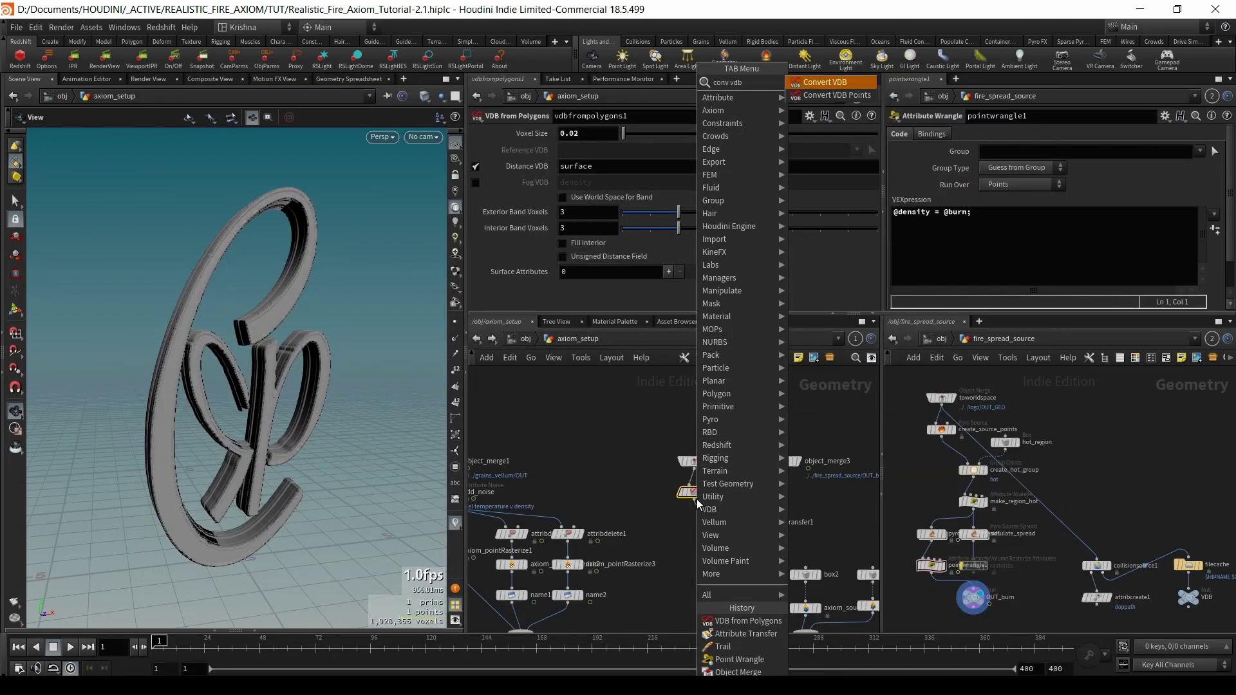
key(Return)
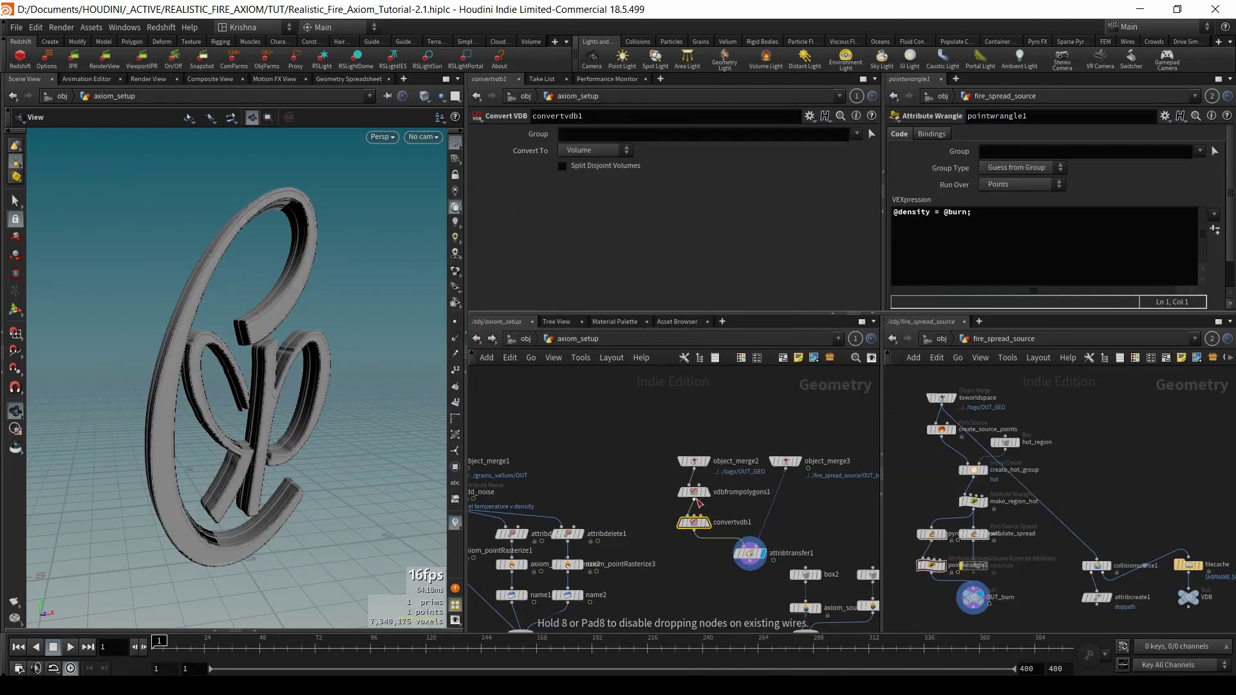
click(699, 504)
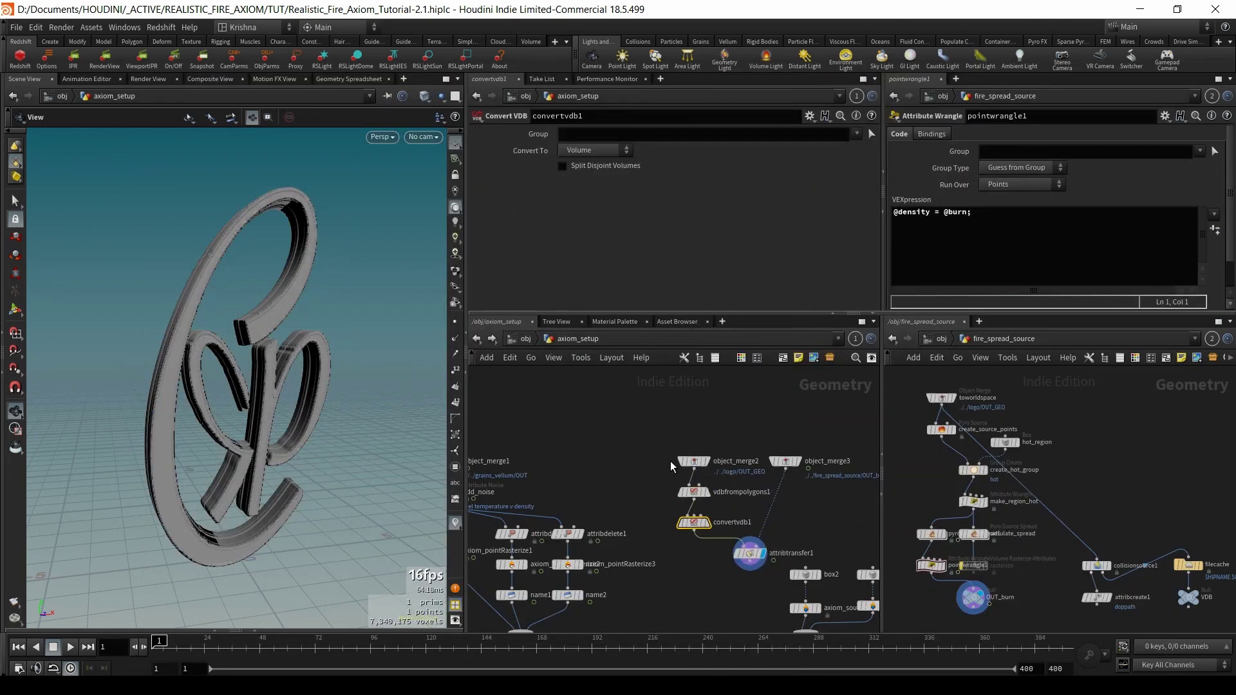
click(599, 151)
click(600, 191)
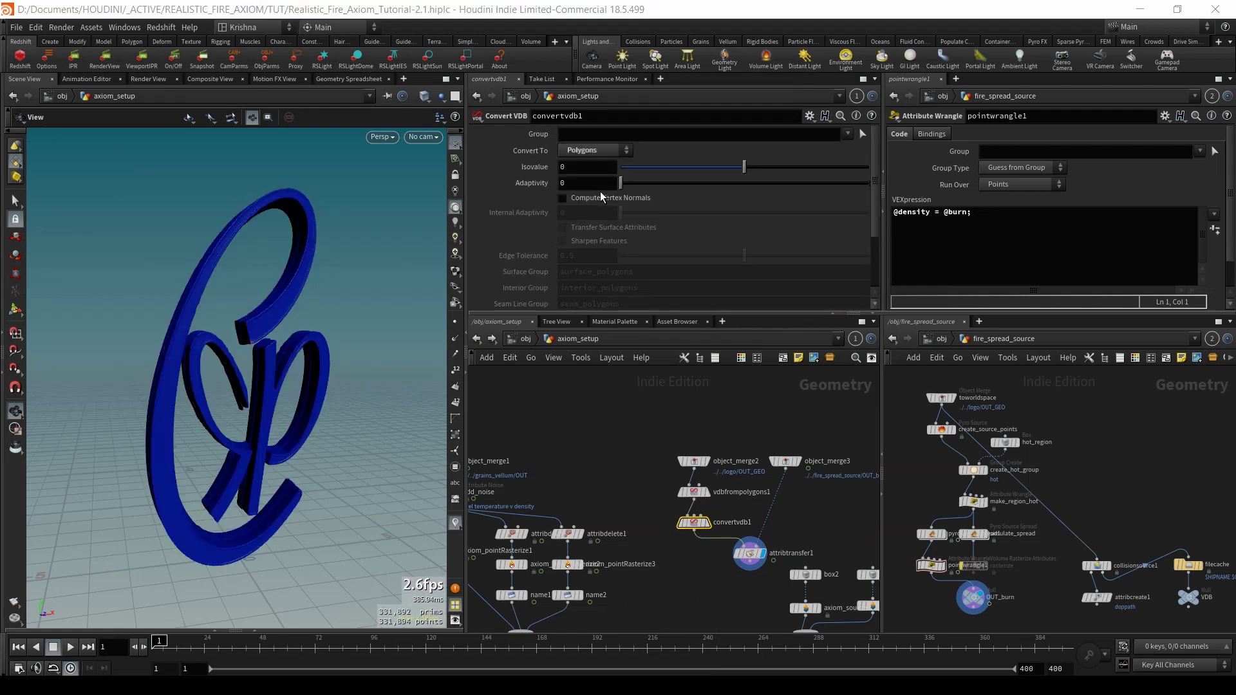
- Examine the converted logo mesh up close, switching wireframe display on and off to check its polygon density
mouse_move(332, 340)
mouse_down()
mouse_move(261, 312)
mouse_move(309, 337)
mouse_up()
scroll(270, 312, up, 3)
scroll(262, 296, up, 5)
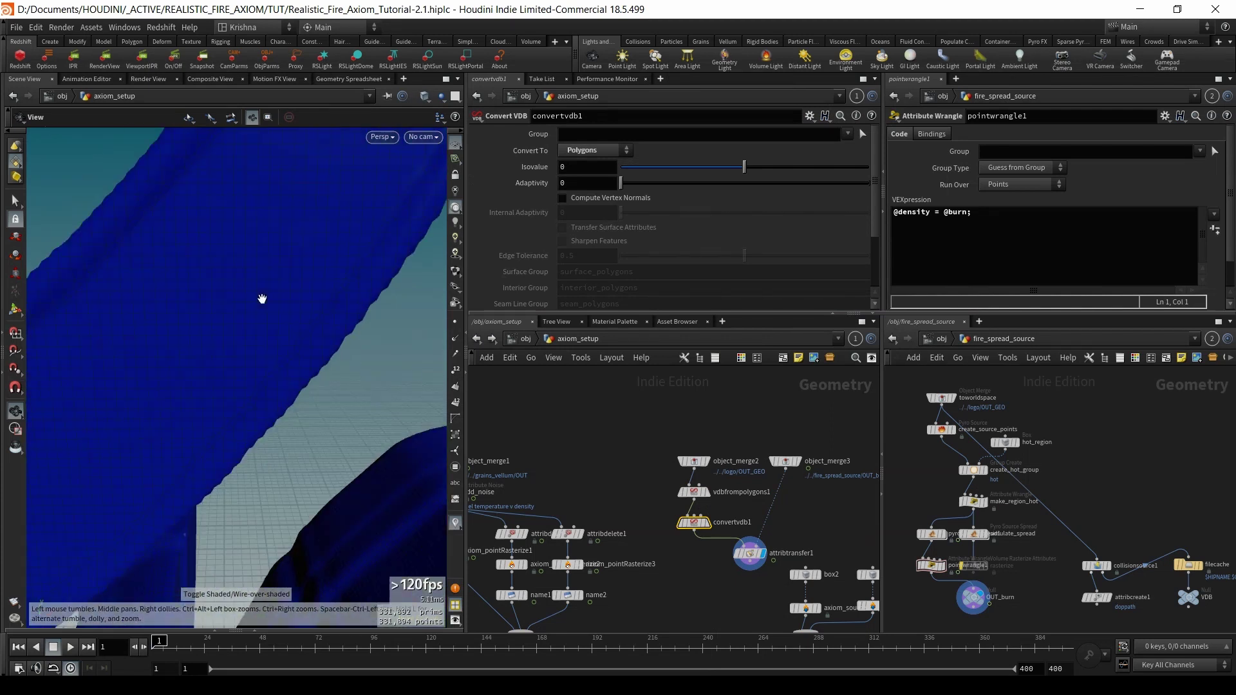
scroll(262, 298, down, 3)
key(w)
key(w)
key(shift+w)
scroll(265, 309, down, 5)
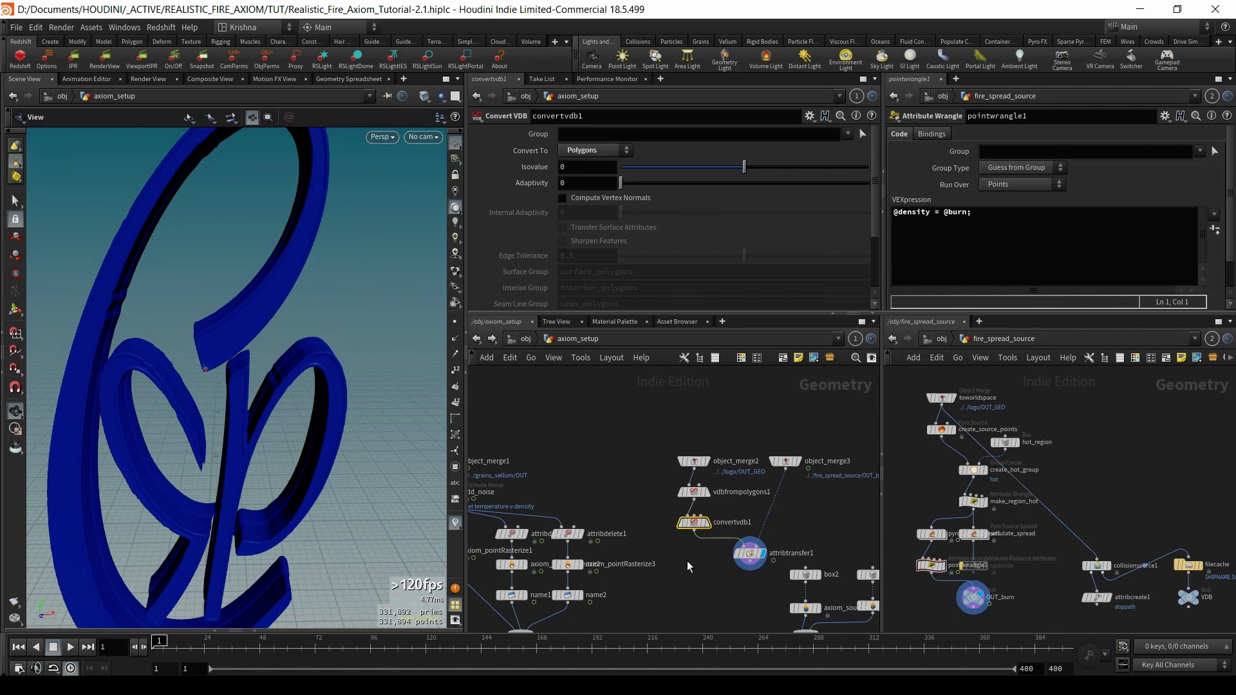
- Add a Delete node below attribtransfer1 and display it
middle_drag(717, 574, 642, 499)
key(Tab)
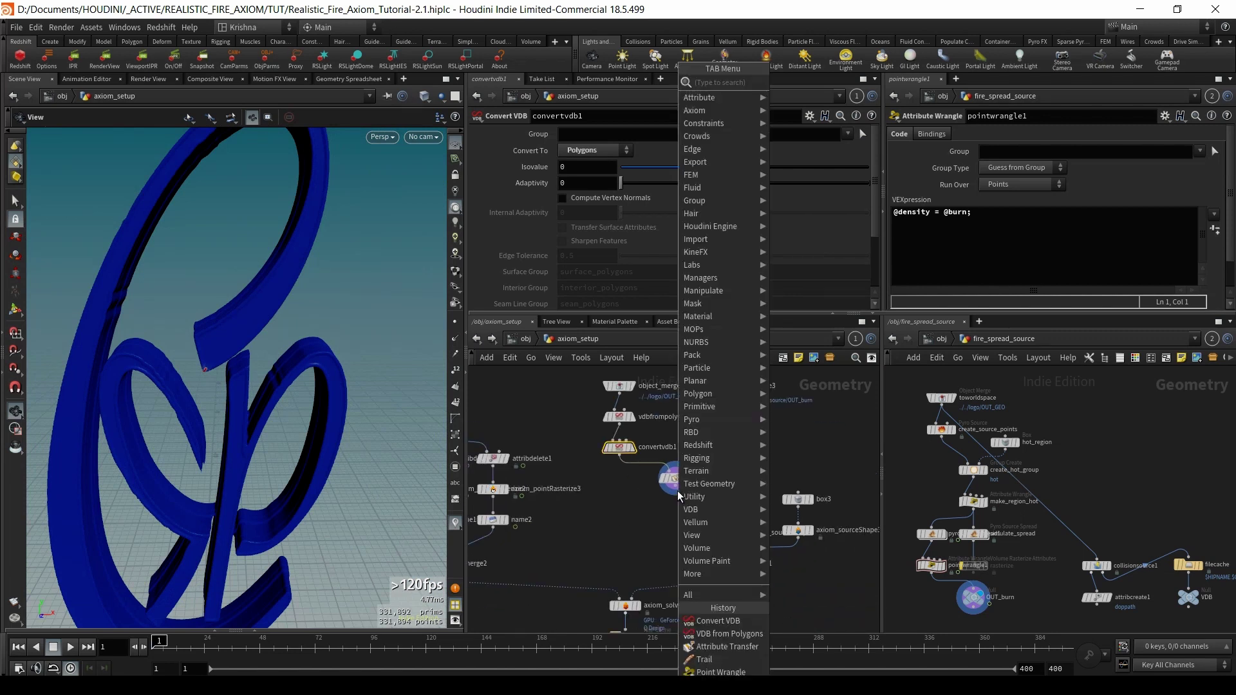
text(delete)
key(Return)
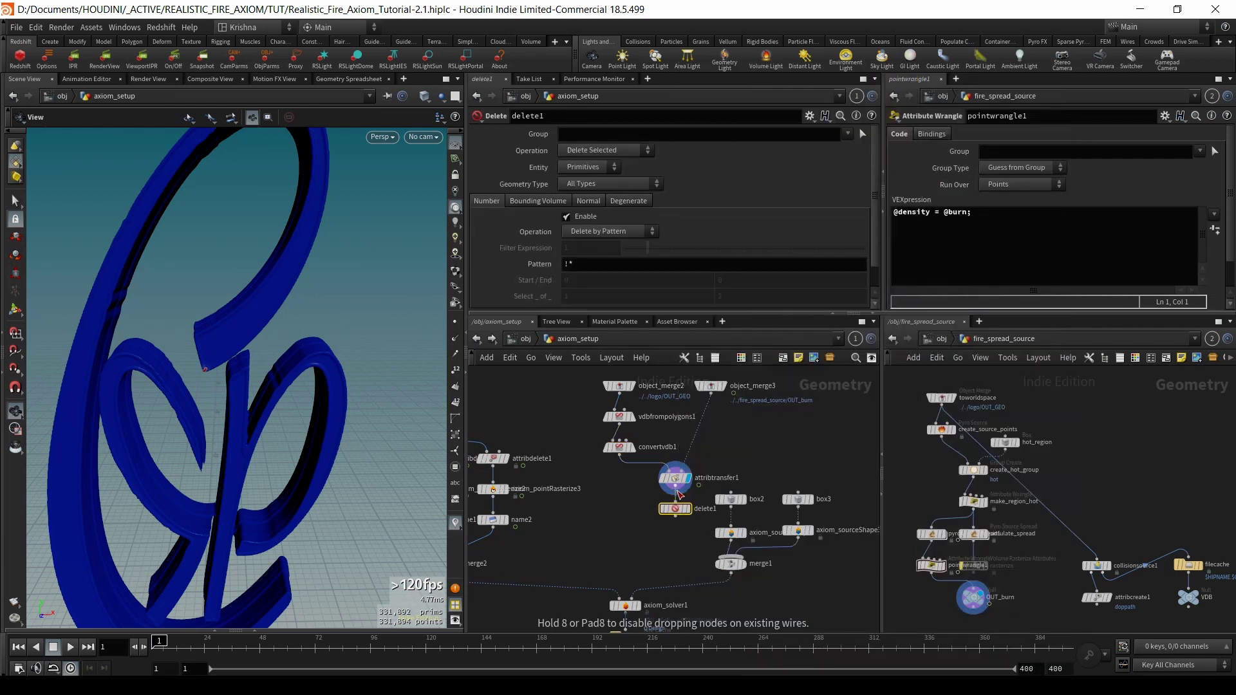
click(680, 494)
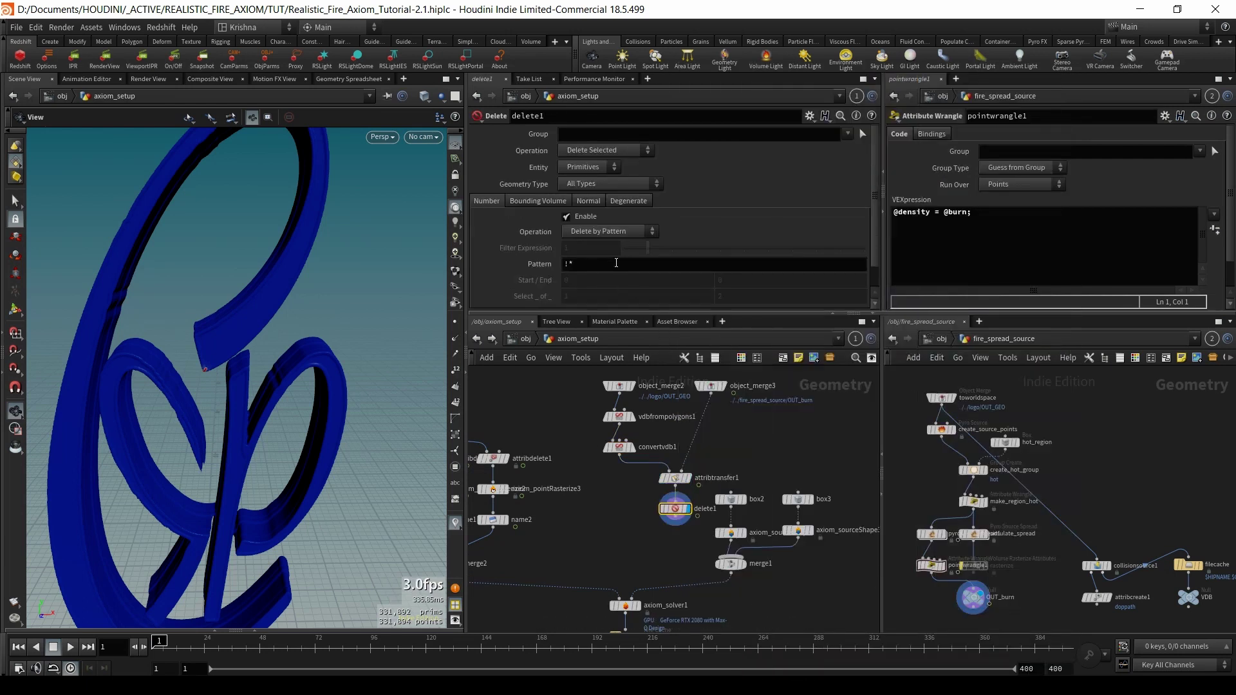
click(590, 169)
click(580, 192)
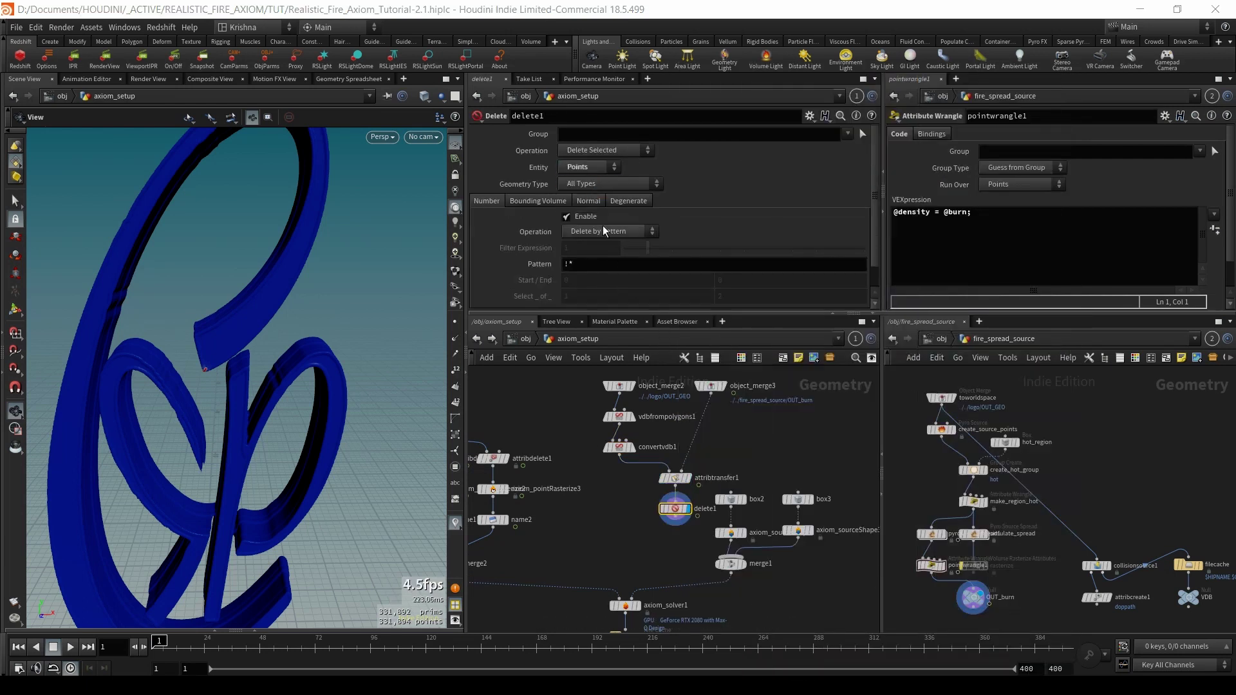
click(608, 234)
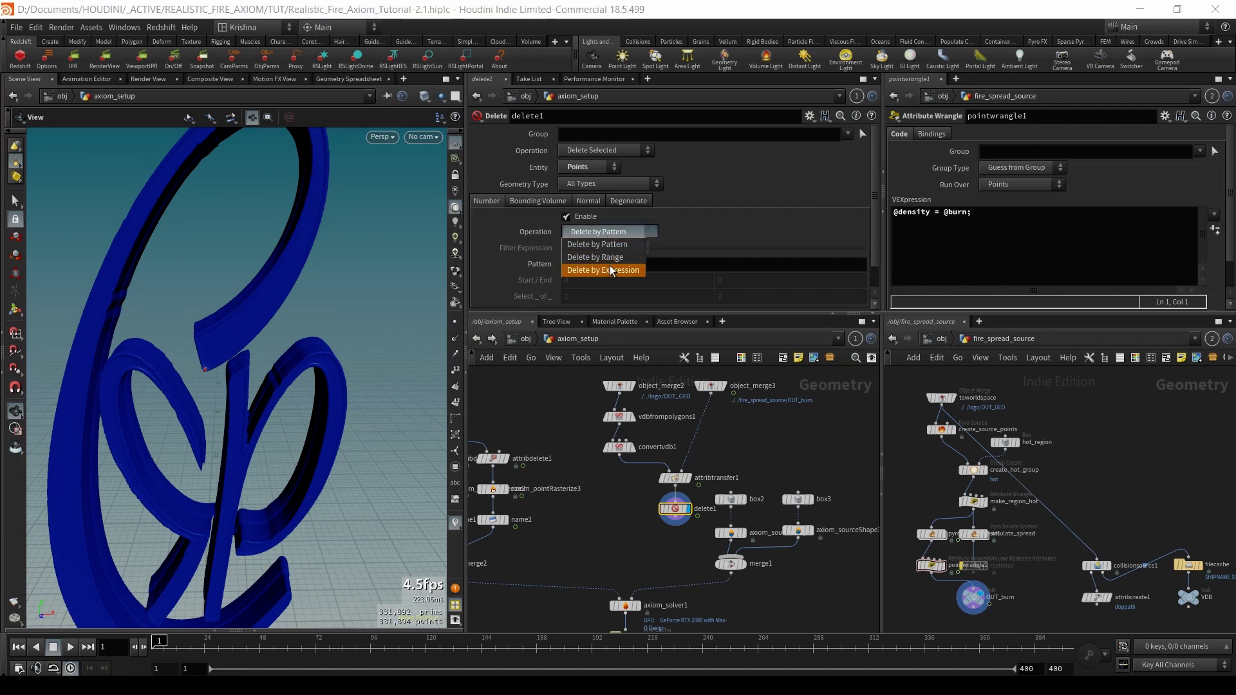
click(593, 260)
click(574, 248)
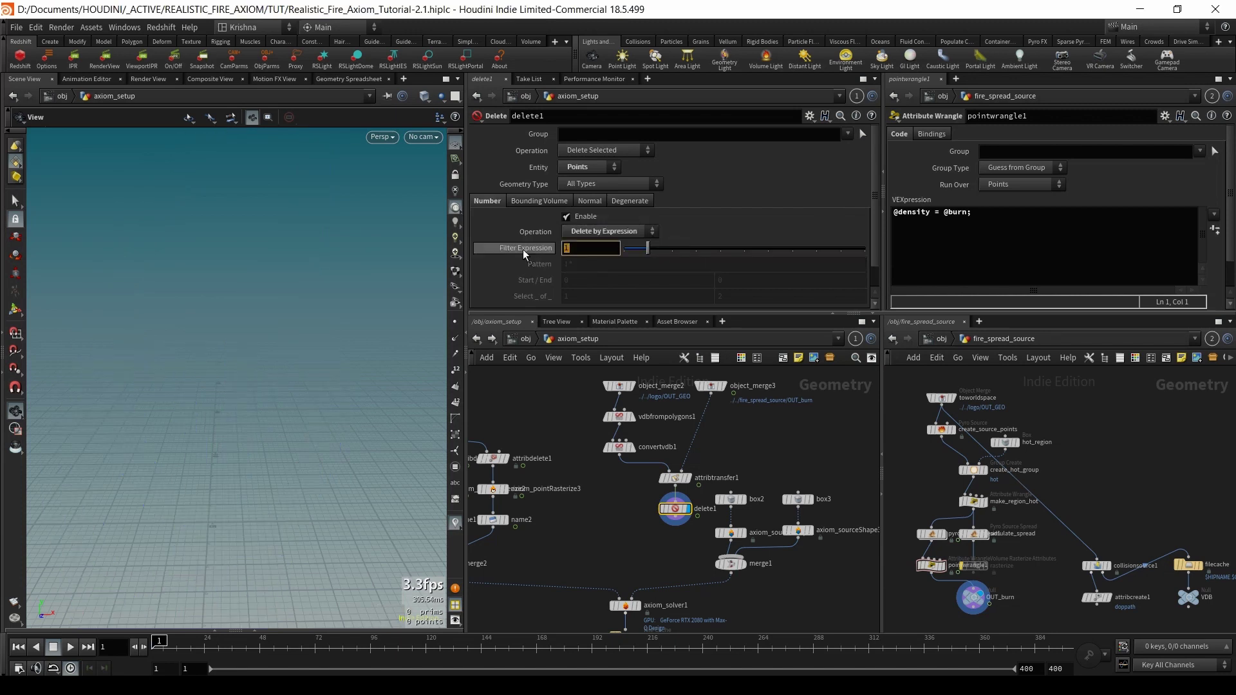
text(tem)
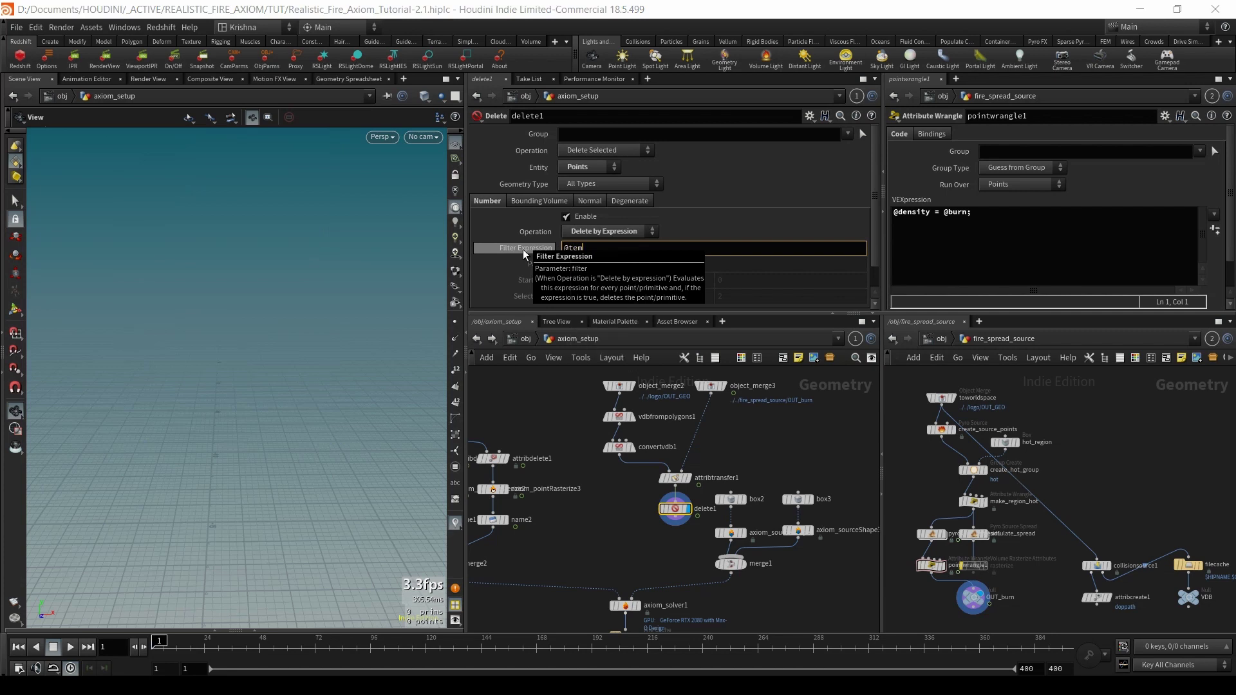
text(perature>30)
key(Return)
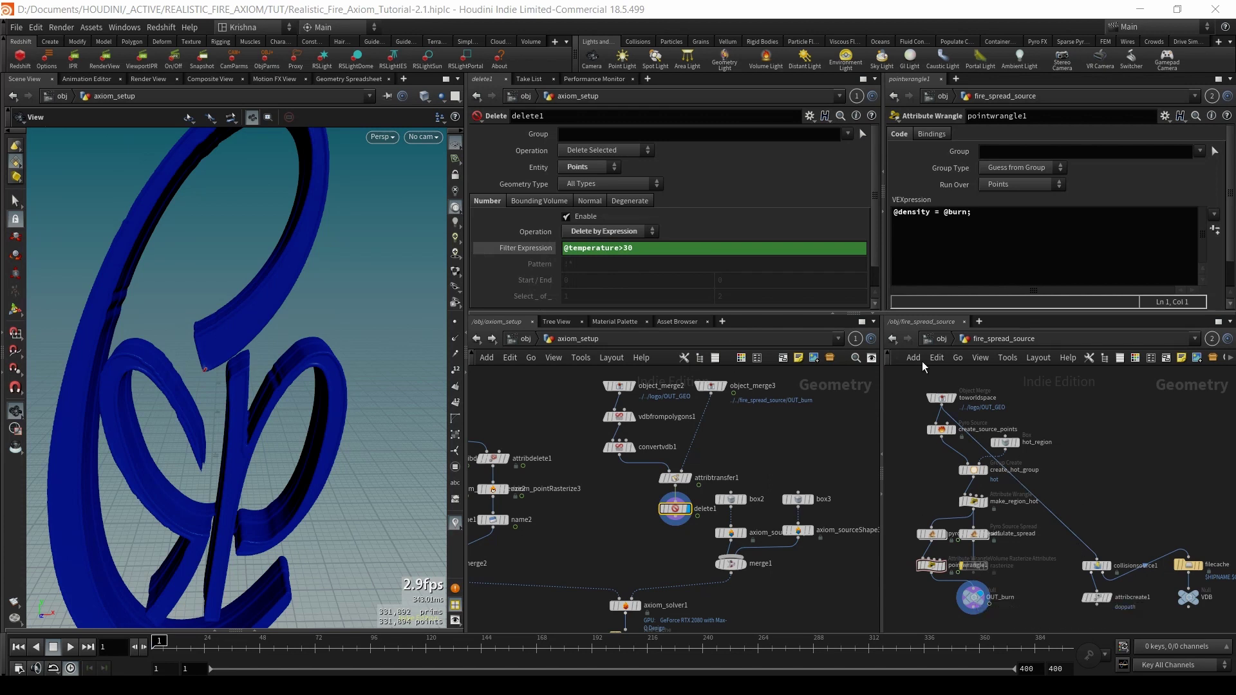
- Open the sopsolver1 network inside logo_vellum's vellum_sim and bring up pointwrangle1's temperature threshold code for editing
click(944, 342)
click(1035, 519)
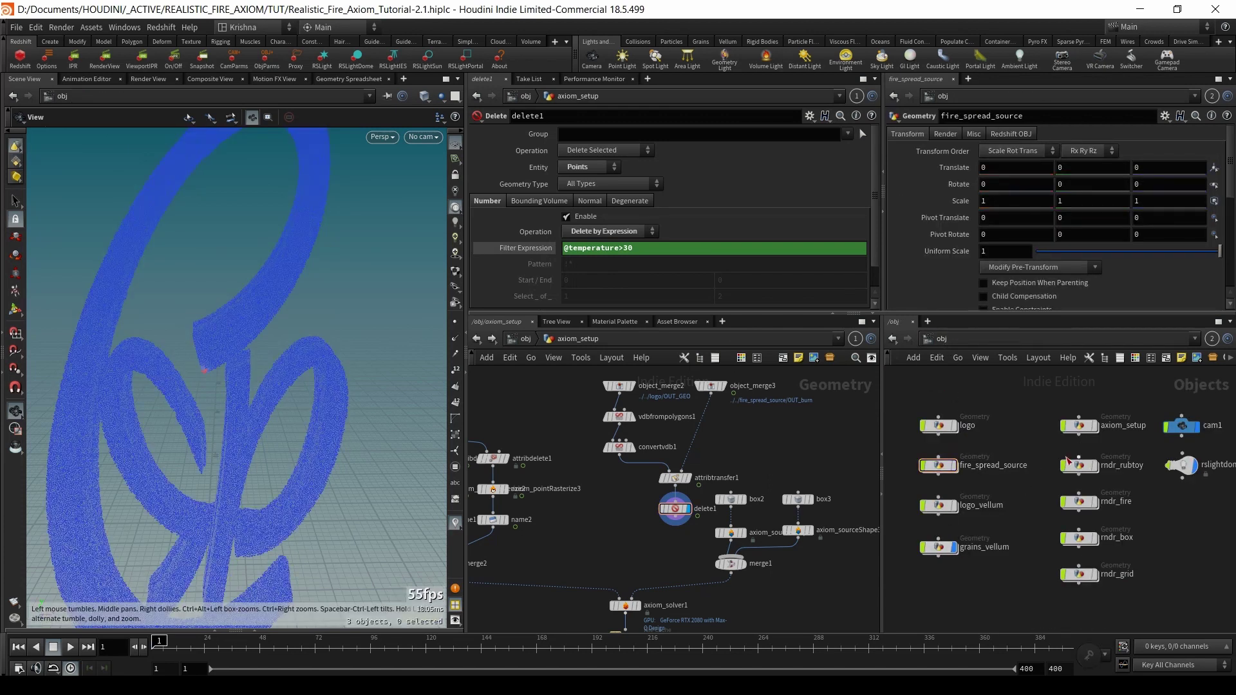
double_click(944, 512)
double_click(1143, 409)
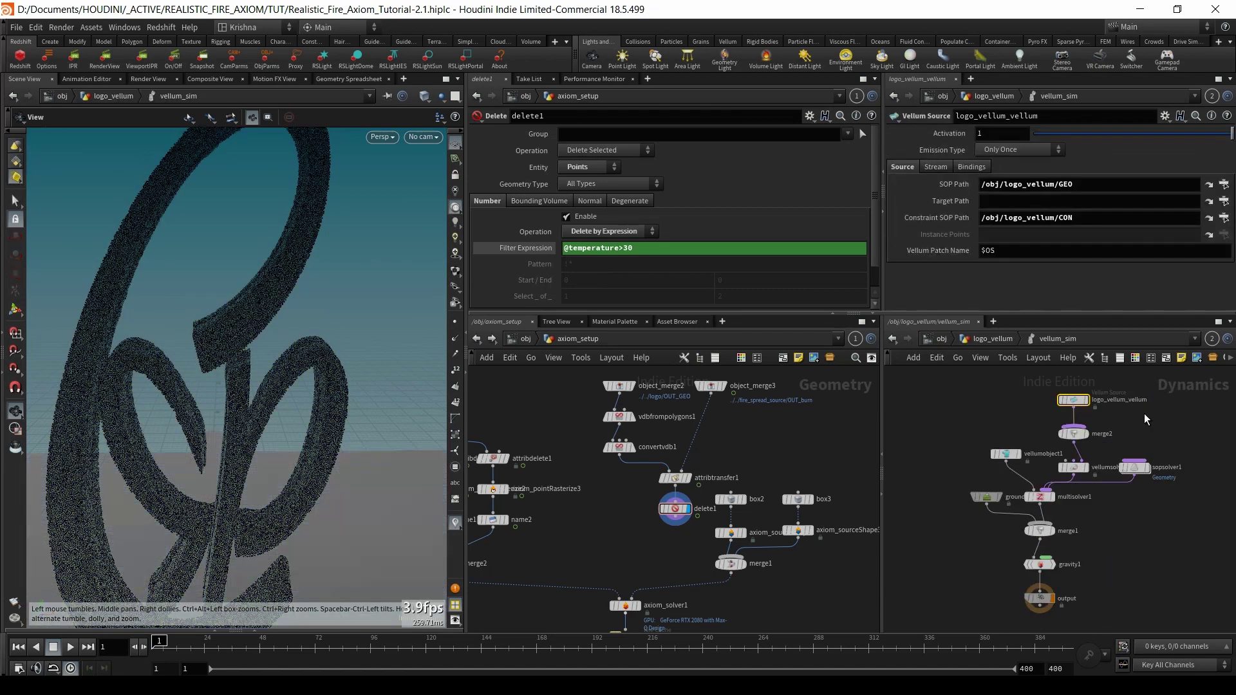
double_click(1138, 468)
click(995, 558)
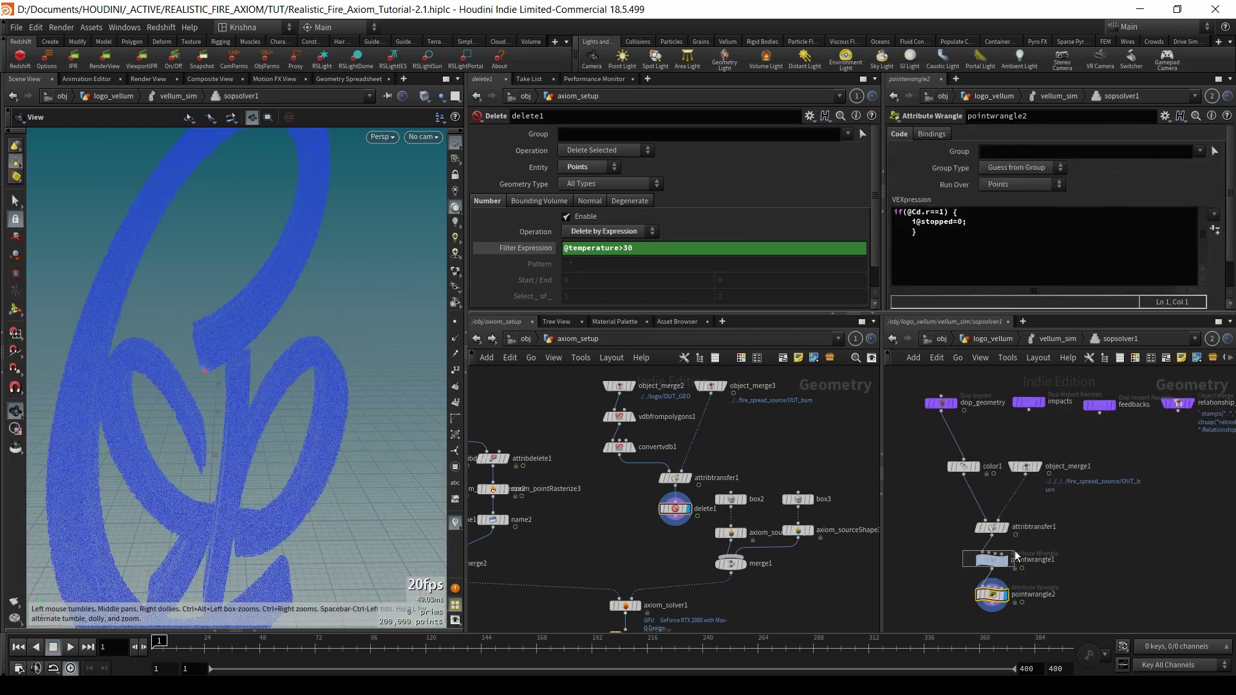
click(973, 213)
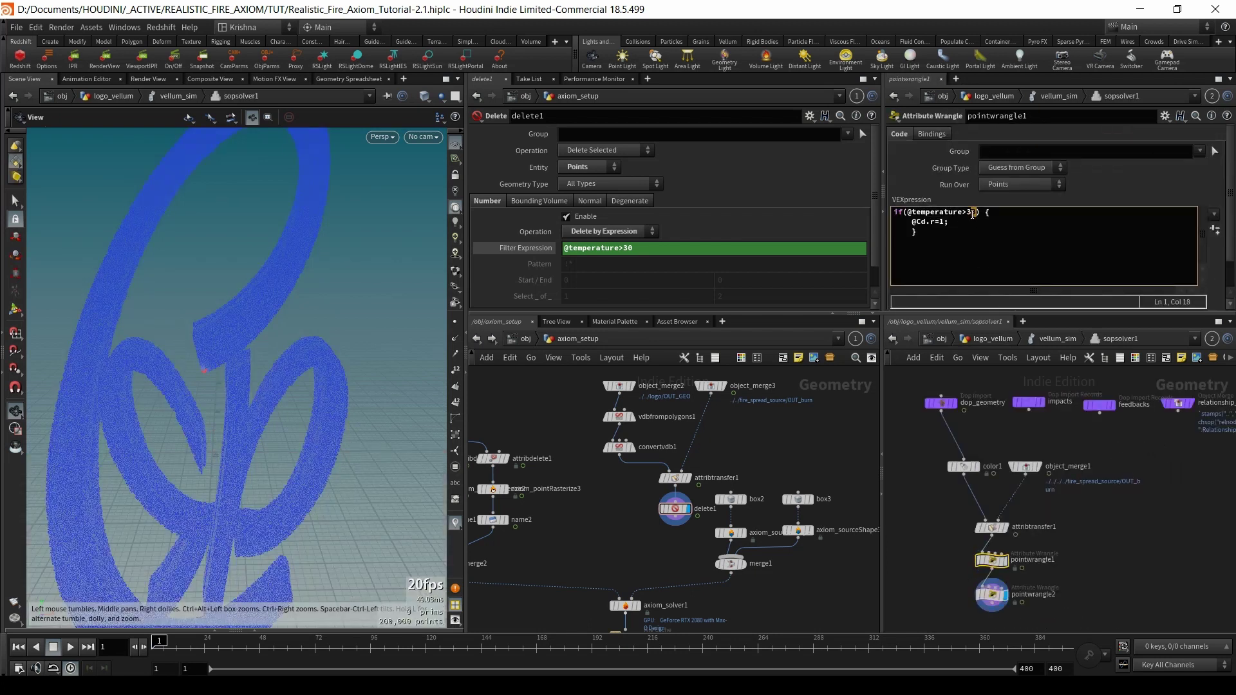
- Add a Null object at the obj level, in the empty space below the redshift light
click(525, 339)
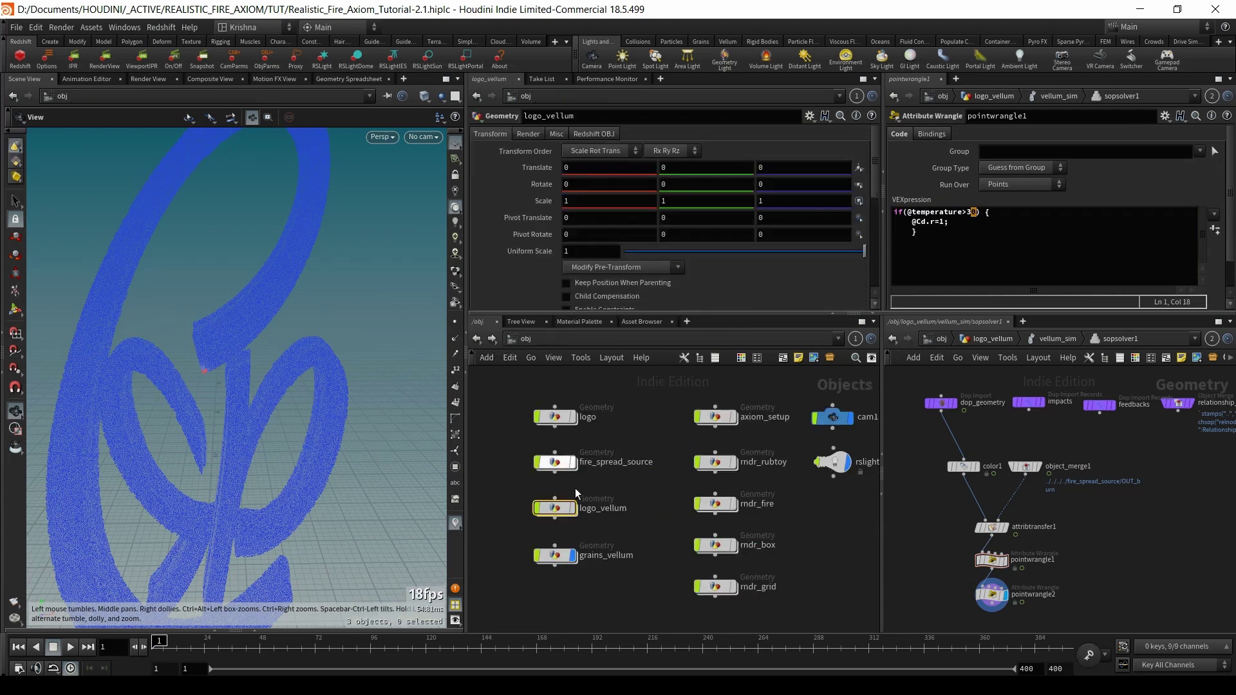
key(Tab)
text(geo)
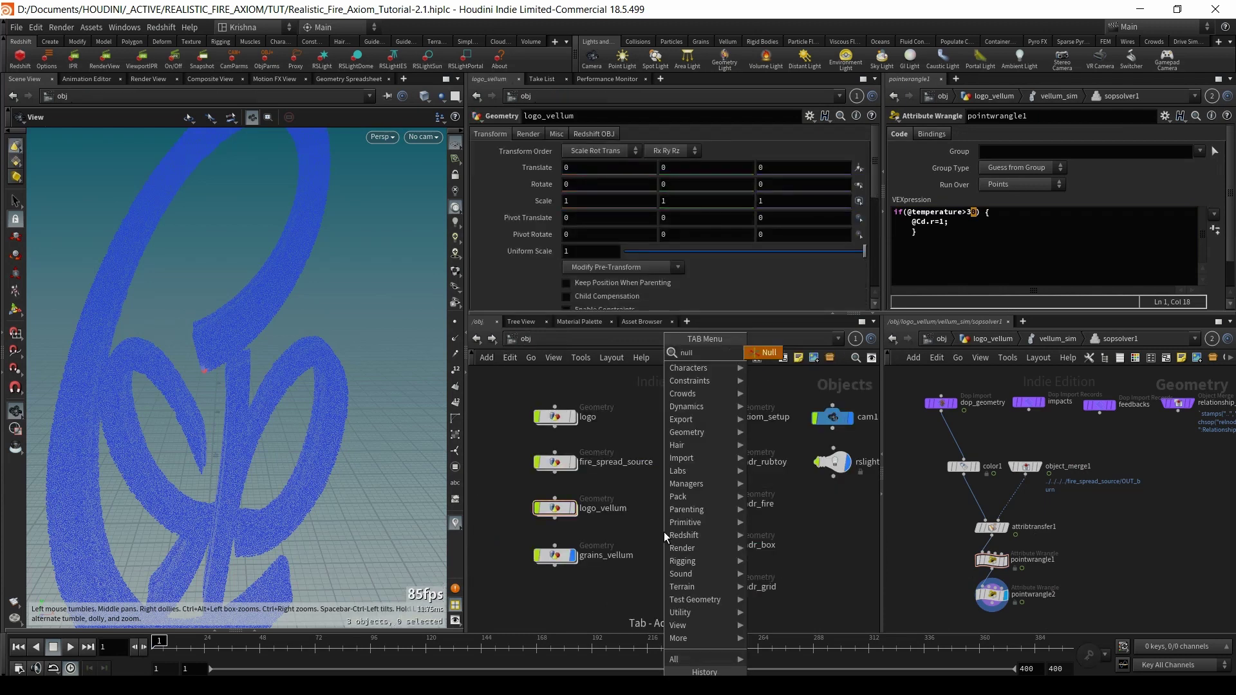
key(Return)
key(Escape)
click(822, 535)
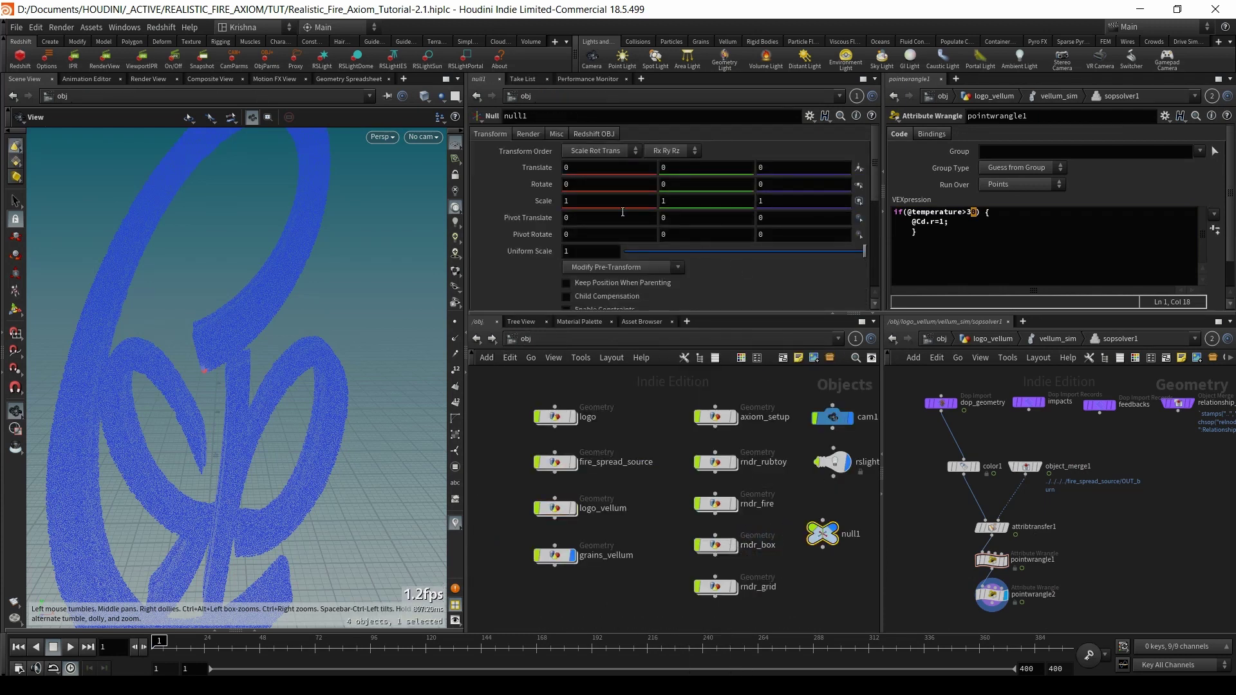
- Add a Float parameter above the Transform folder in null1's parameter interface
click(810, 116)
click(825, 126)
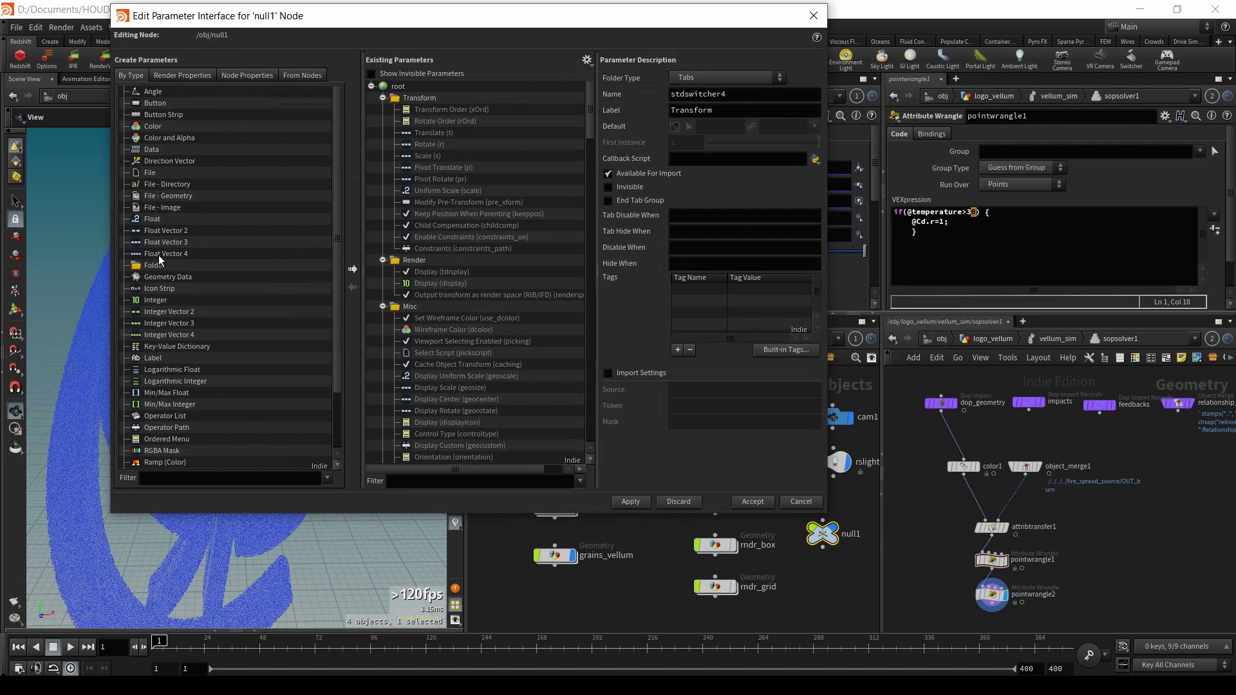
drag(152, 219, 406, 97)
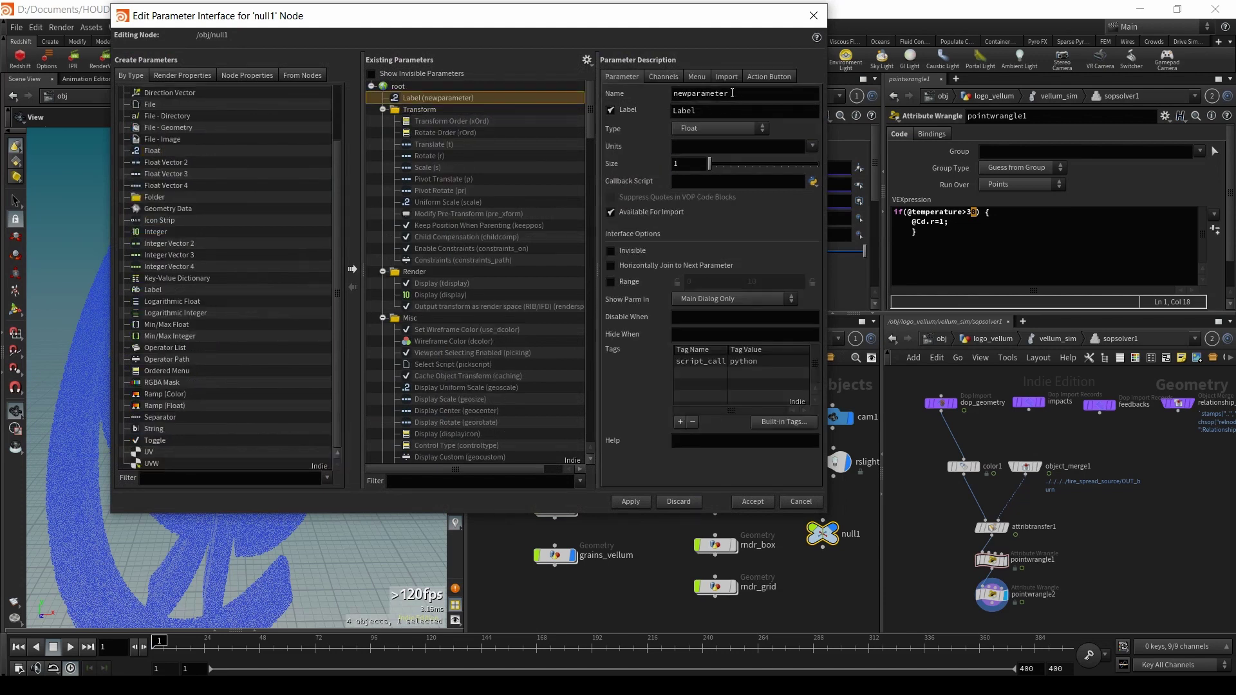
- Name the new float parameter melttemp, label it Melting Temp, and accept the interface changes
text(temp)
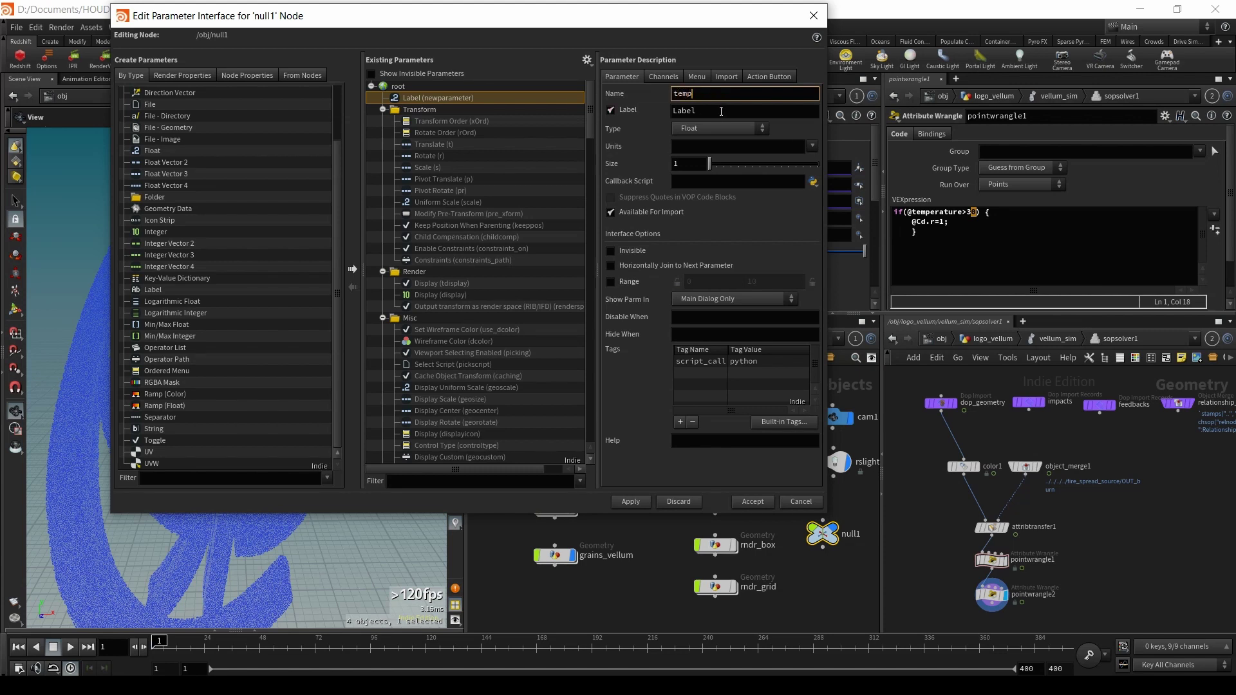
key(Tab)
click(693, 100)
key(BackSpace)
key(BackSpace)
key(BackSpace)
key(BackSpace)
text(melttemp)
key(Tab)
text(Melting Temp)
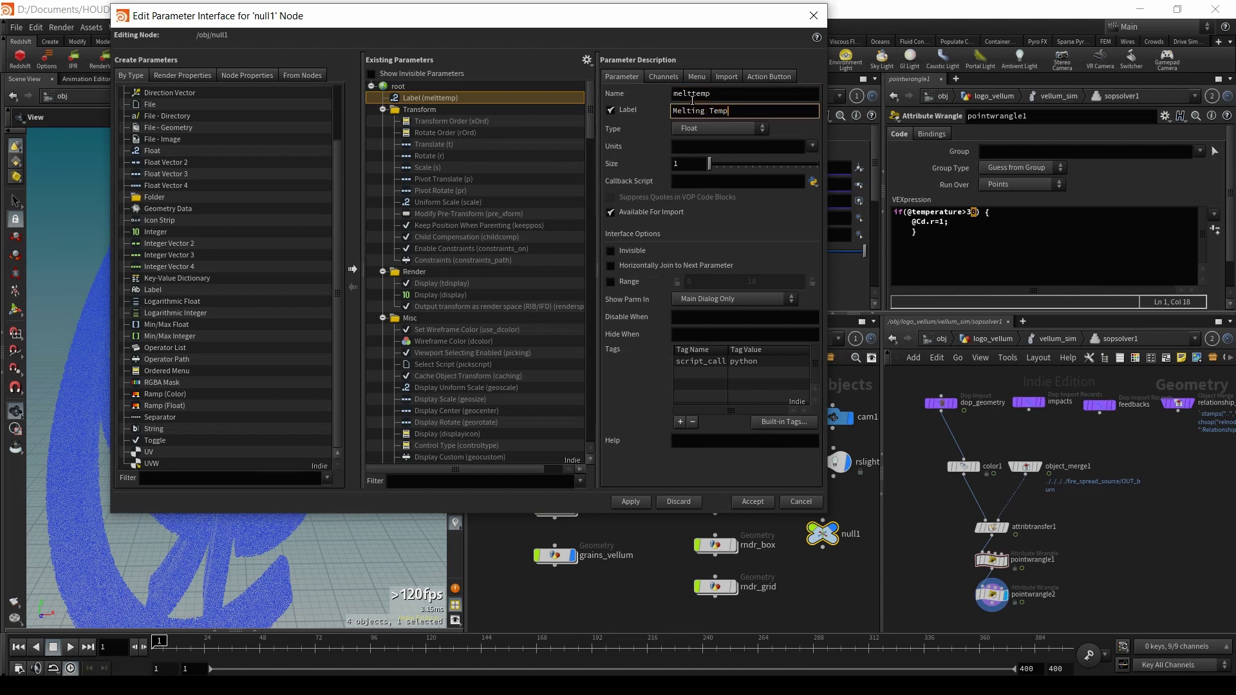
key(Return)
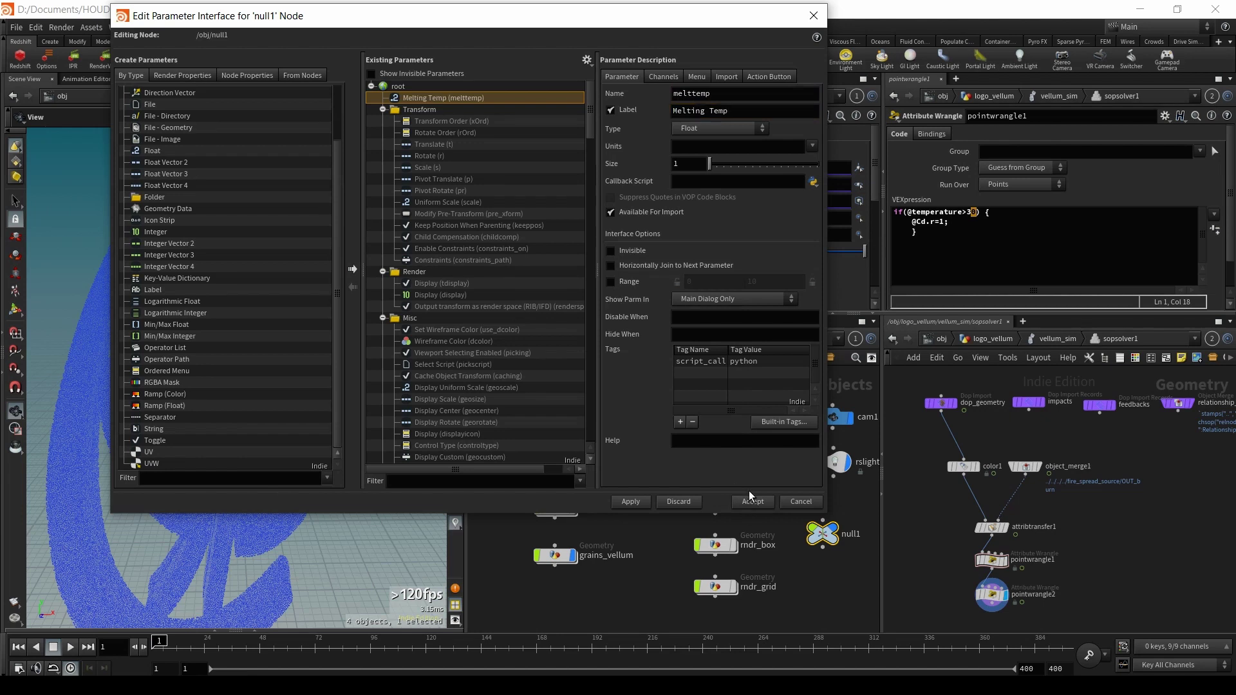
click(752, 501)
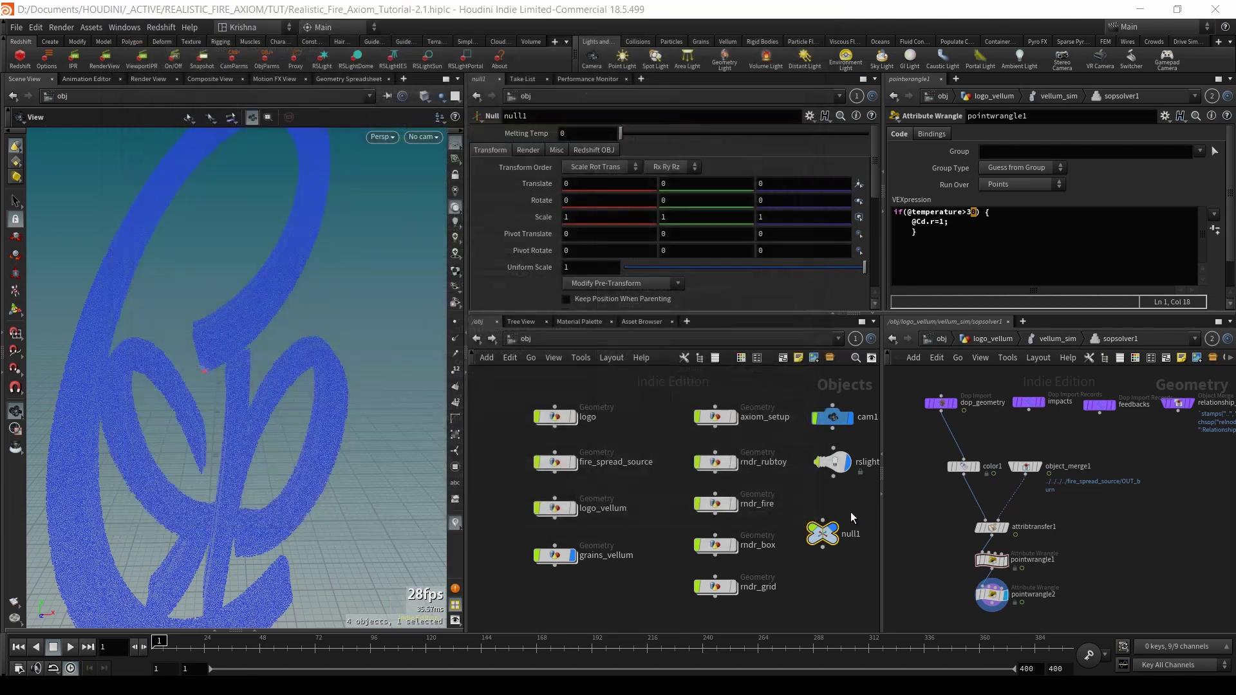
- Replace the 30 in pointwrangle1's temperature condition with a relative reference to null1's Melting Temp parameter
right_click(540, 133)
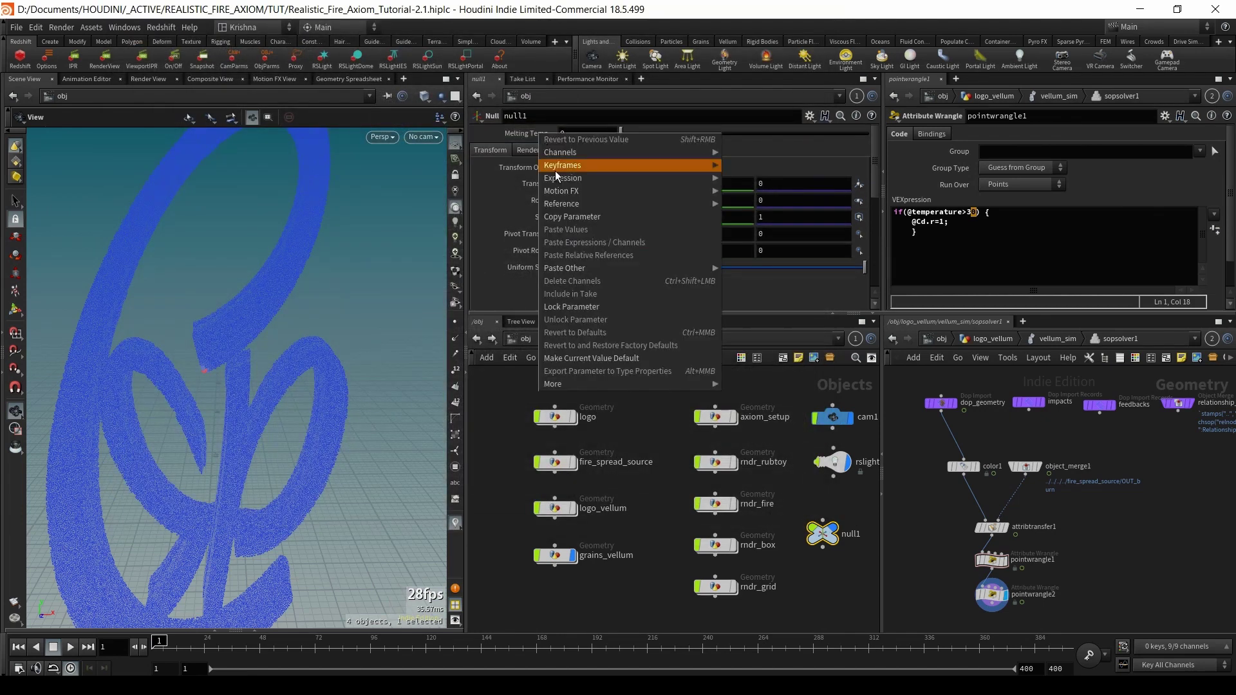
click(579, 213)
click(980, 212)
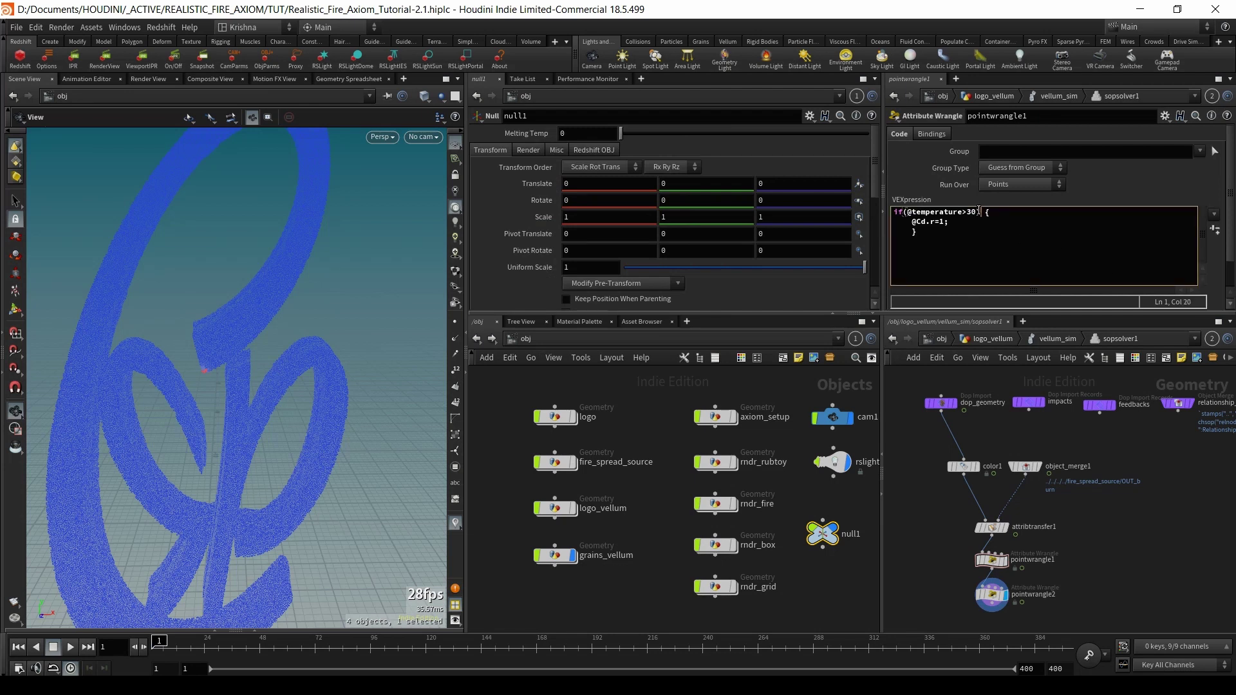
click(970, 212)
right_click(969, 212)
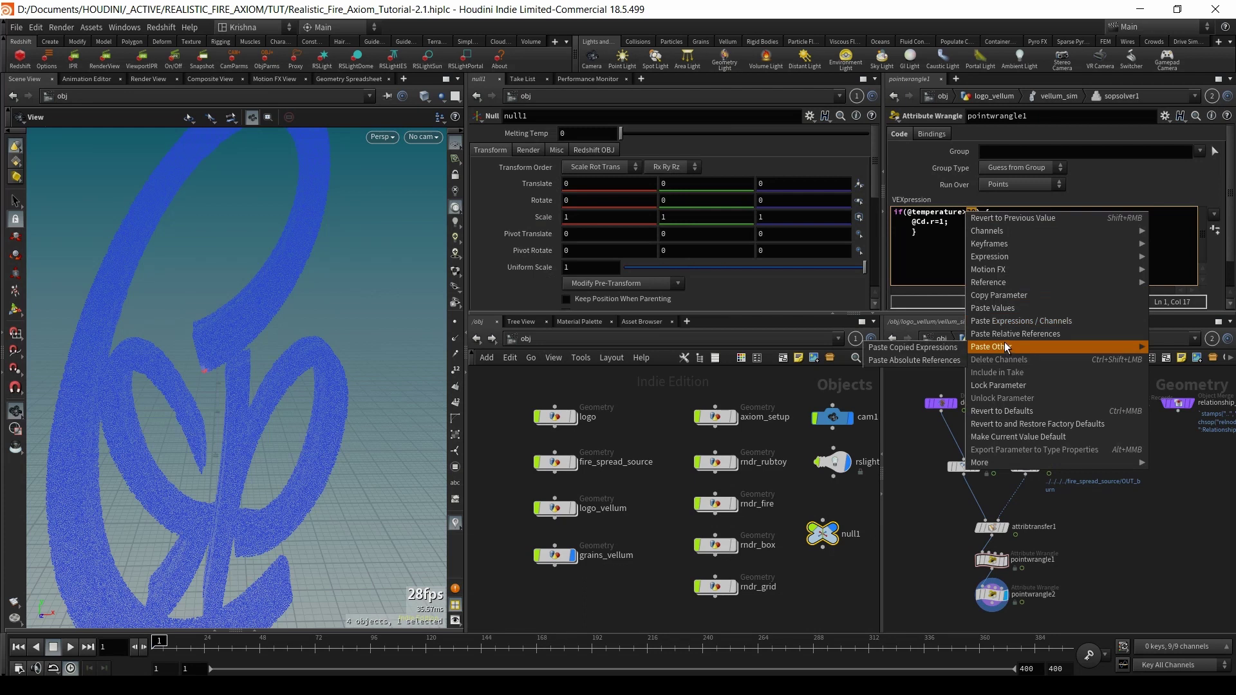
click(1006, 331)
click(895, 490)
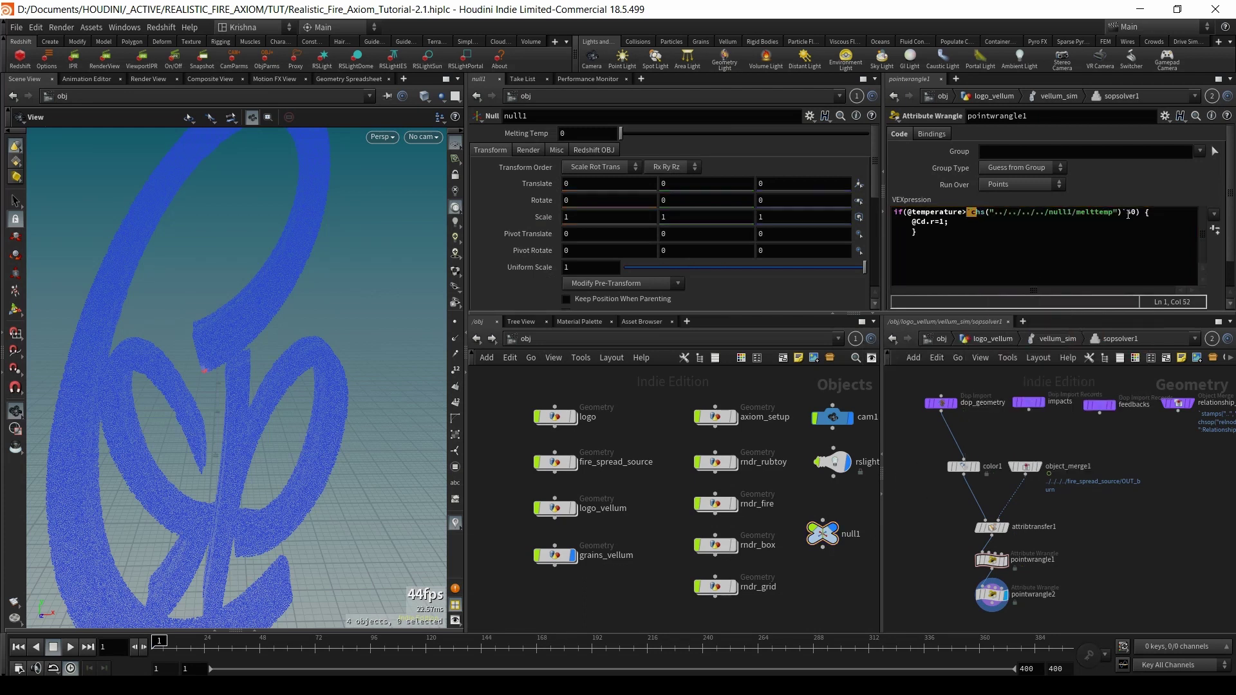
click(990, 212)
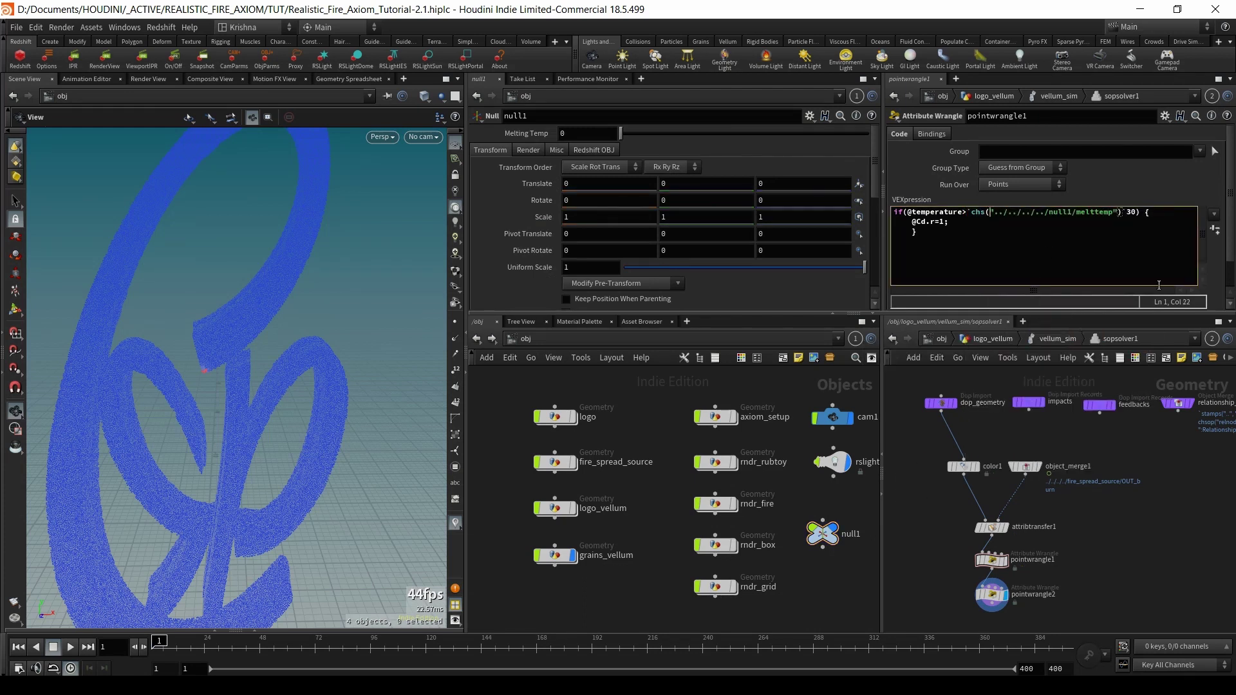
key(BackSpace)
key(BackSpace)
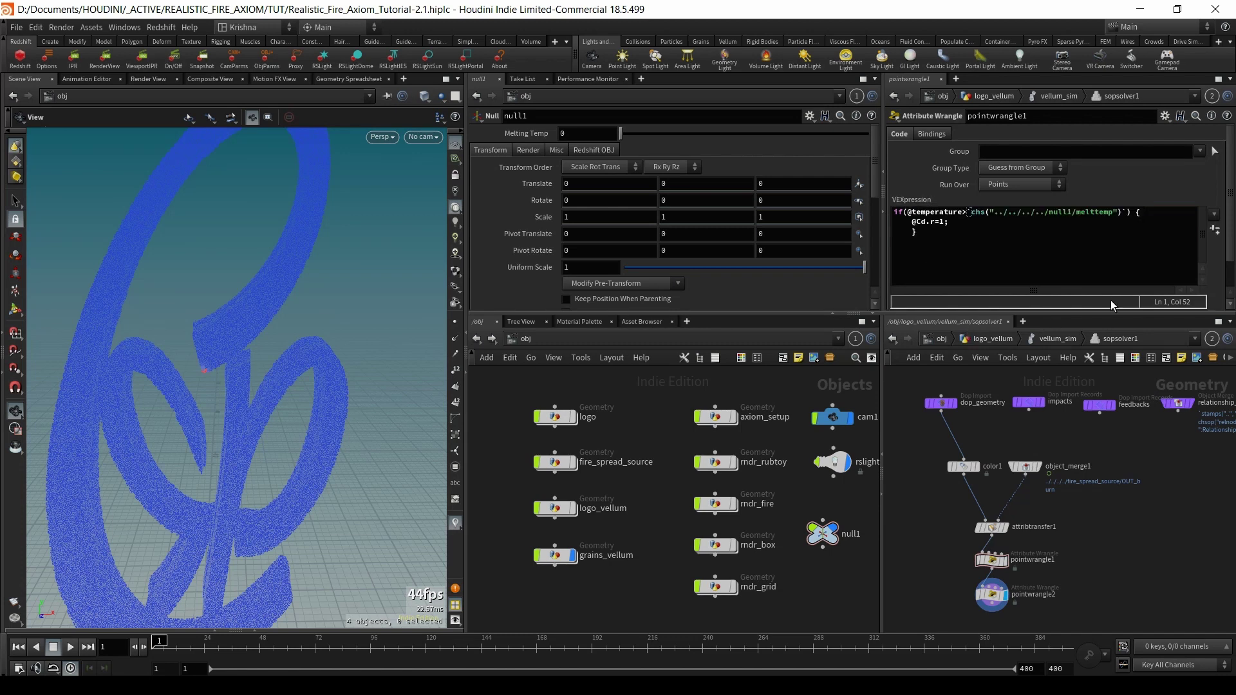
- Set null1's Melting Temp to 30
click(586, 133)
text(30)
key(Return)
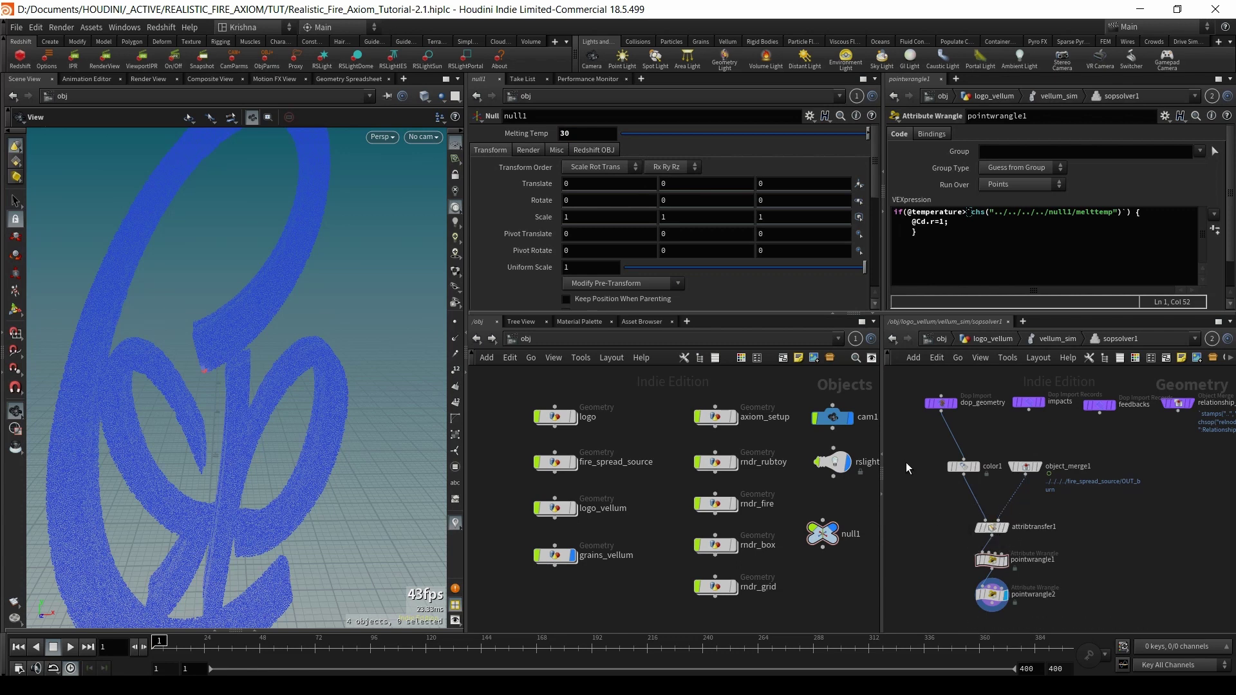
click(1056, 340)
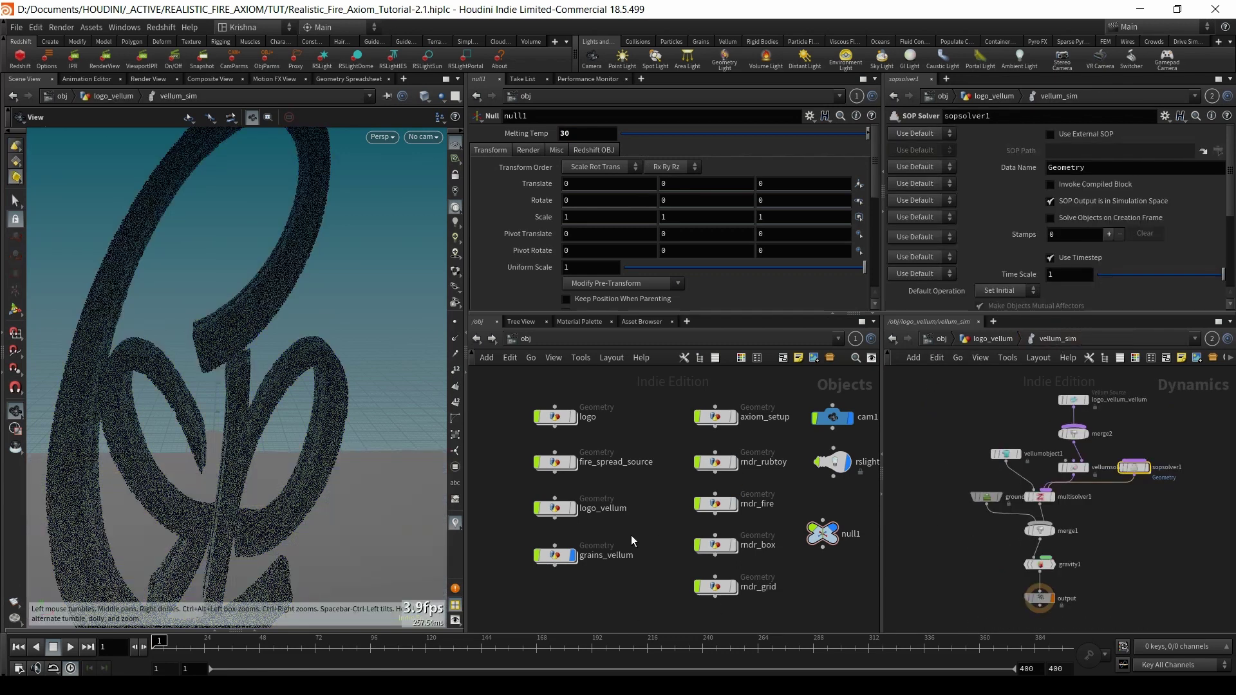
double_click(558, 557)
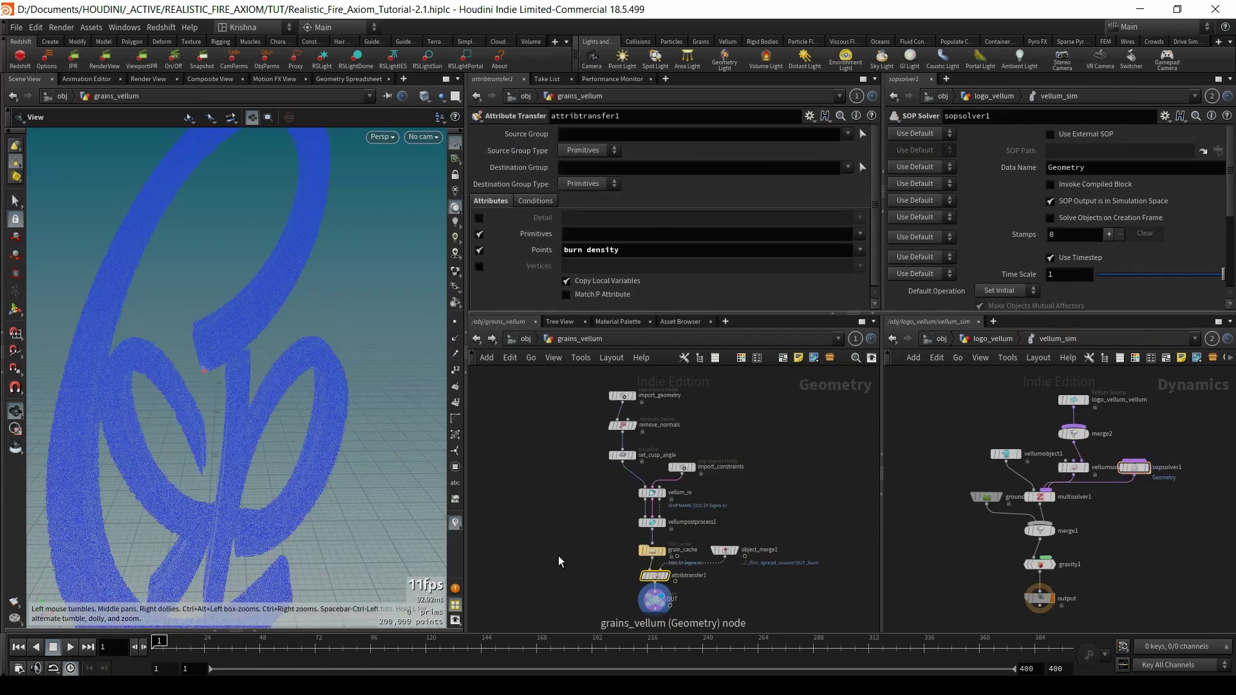
click(525, 340)
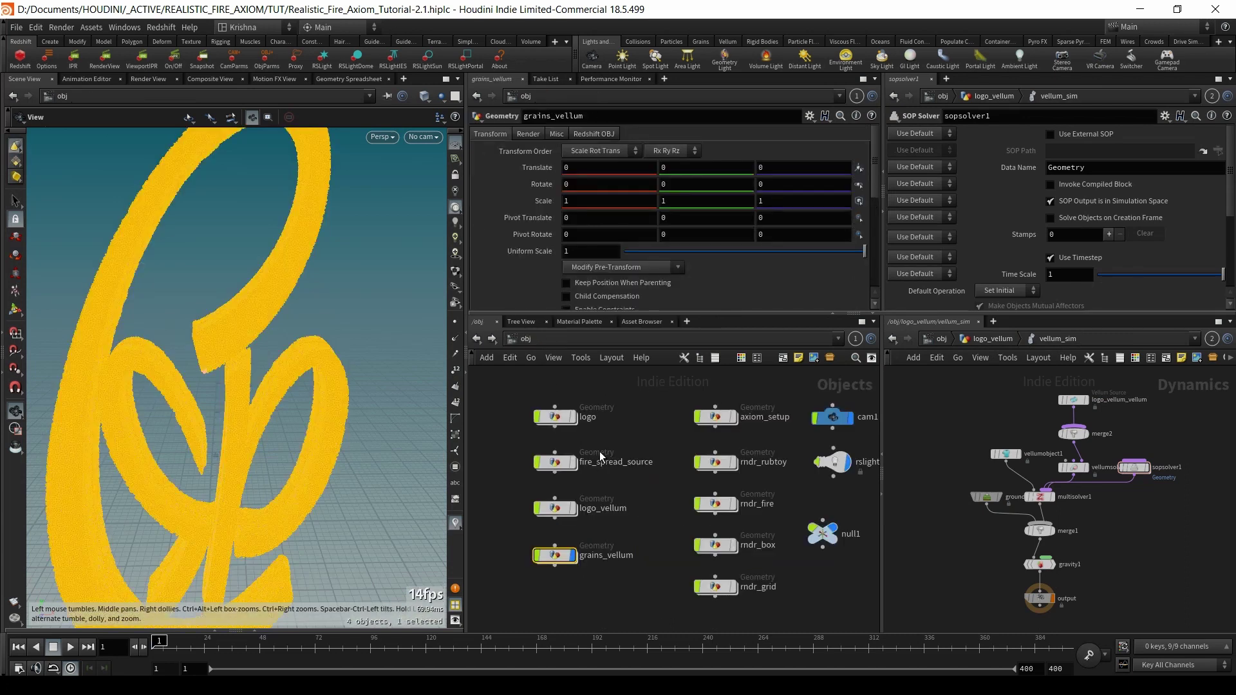
- In axiom_setup, replace the 30 in delete1's filter expression with a relative reference to null1's melttemp parameter
double_click(716, 418)
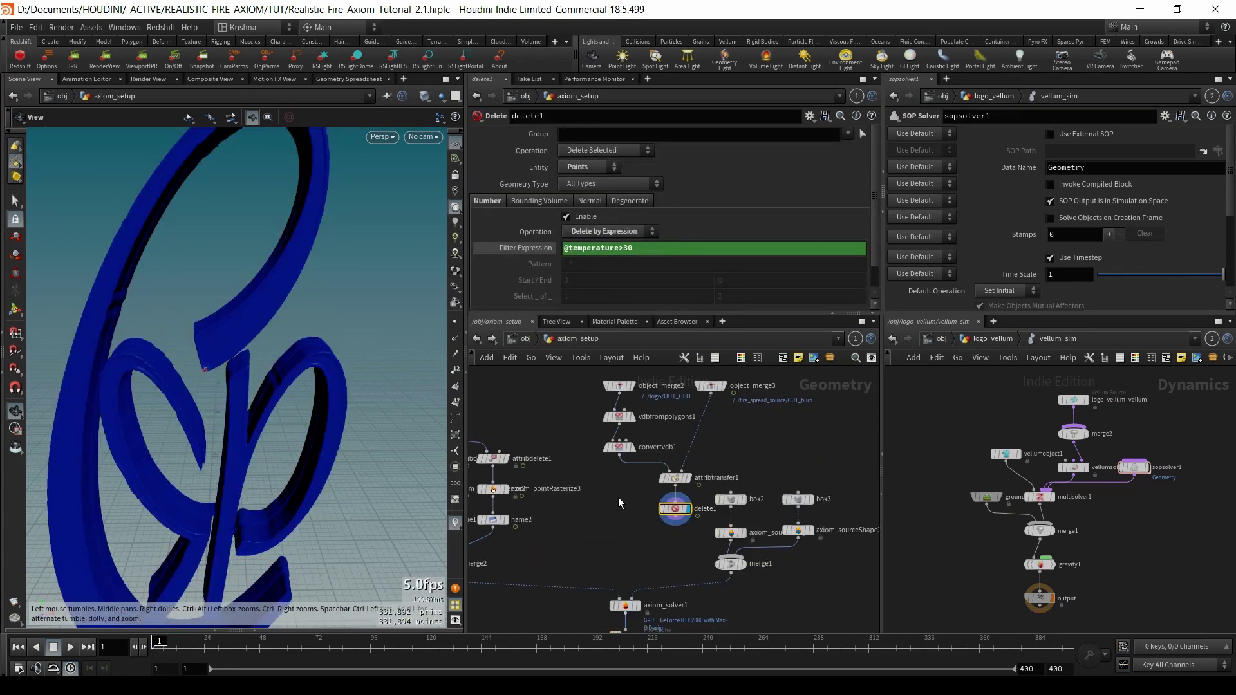
key(BackSpace)
key(BackSpace)
right_click(633, 250)
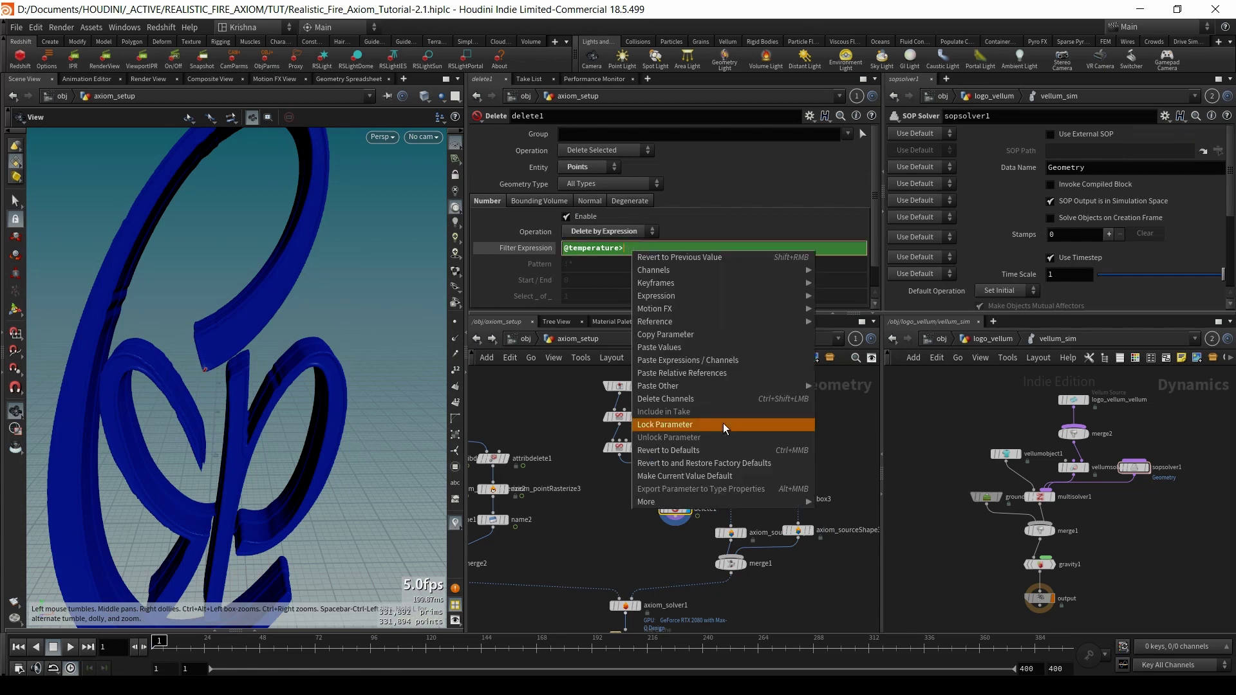
click(723, 373)
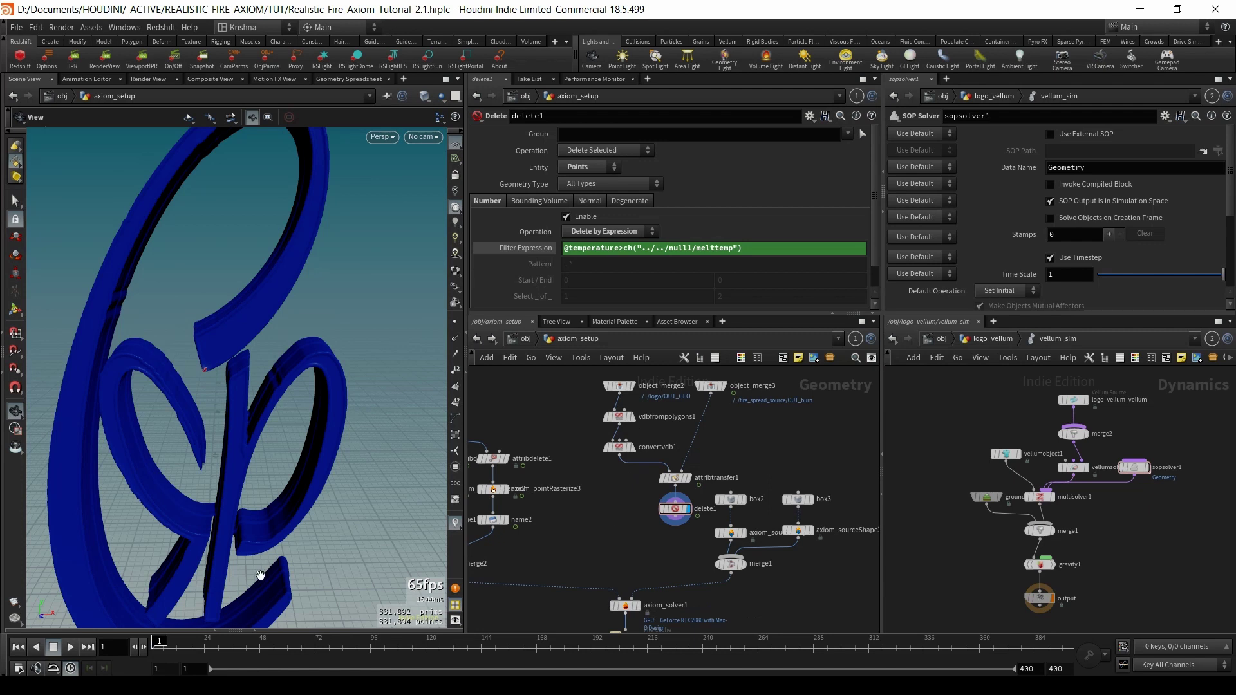
- Play the animation and scrub to about frame 109 to check how the burnt logo areas are deleted
click(70, 648)
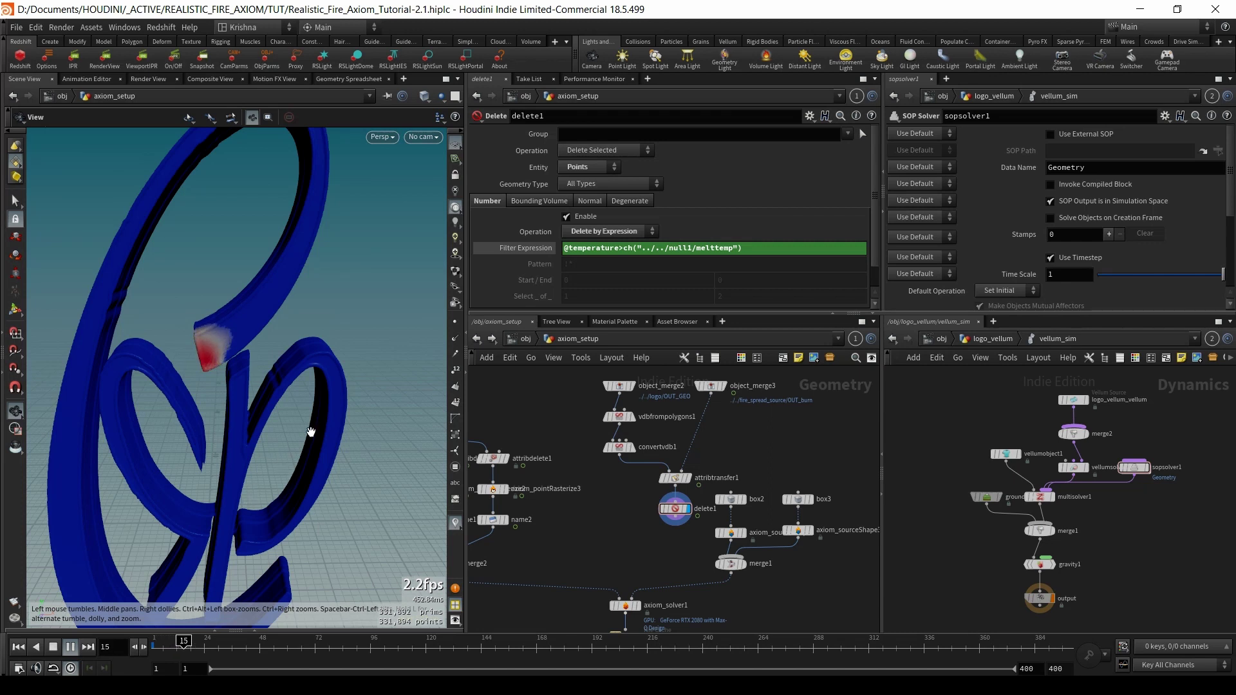
click(52, 647)
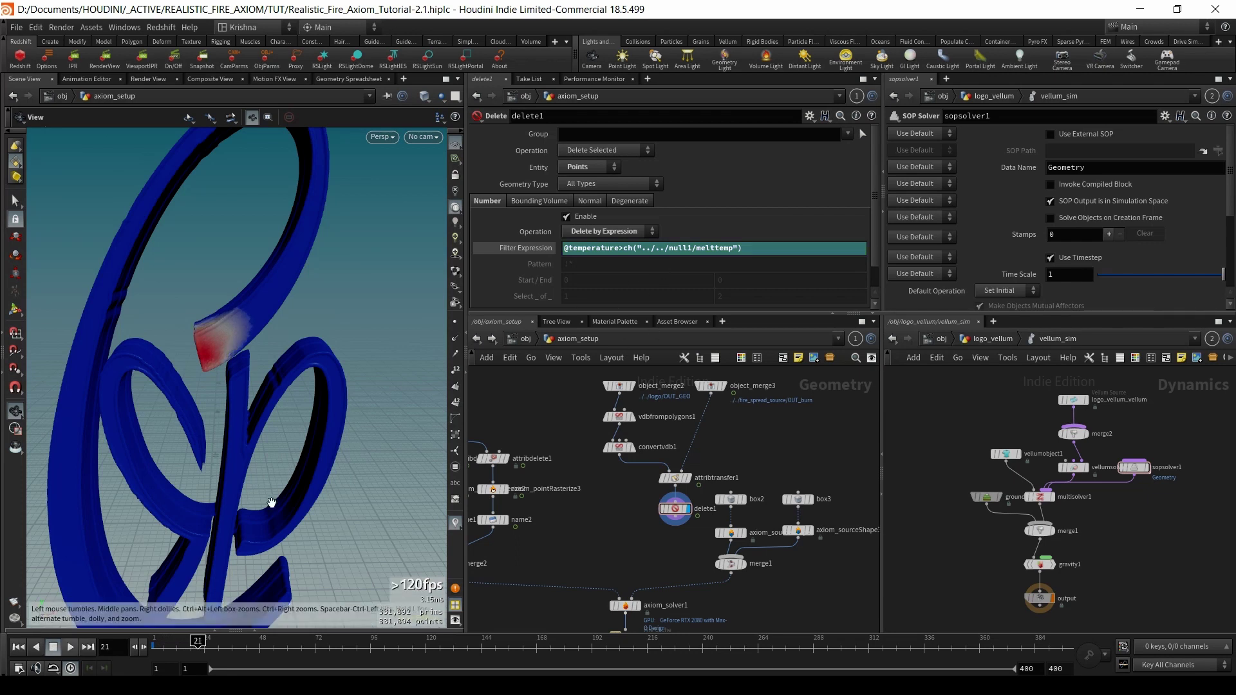
click(331, 647)
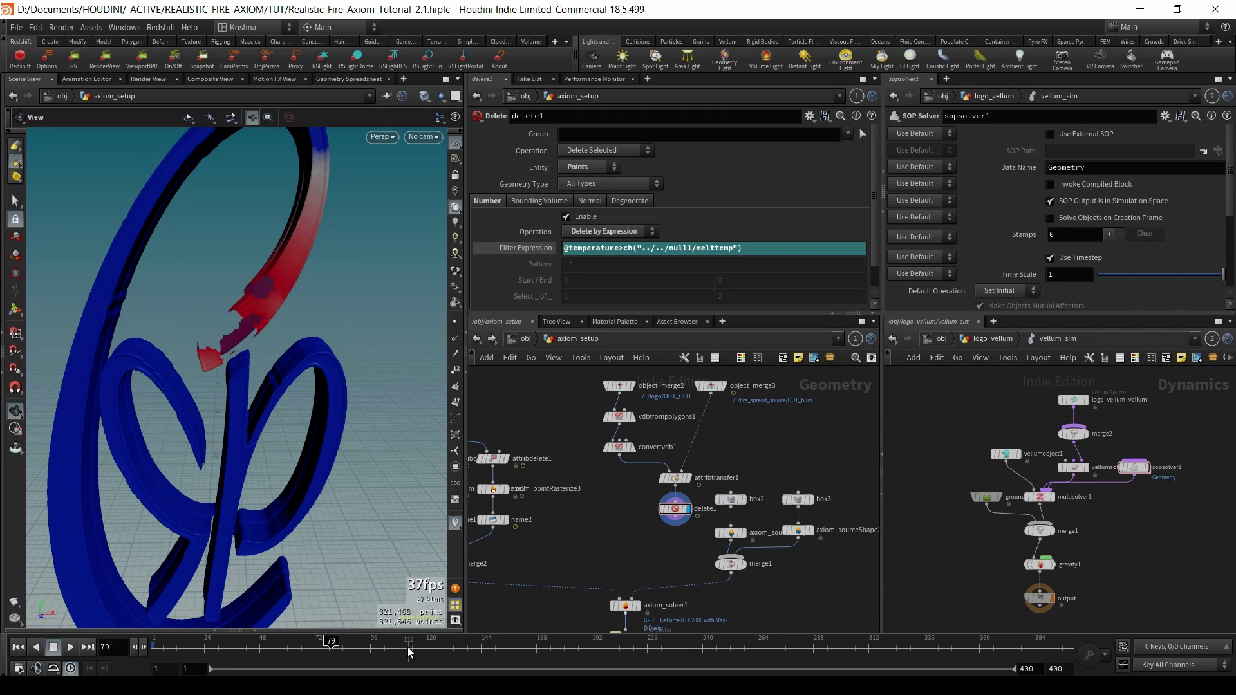
click(318, 647)
drag(346, 649, 398, 647)
key(Right)
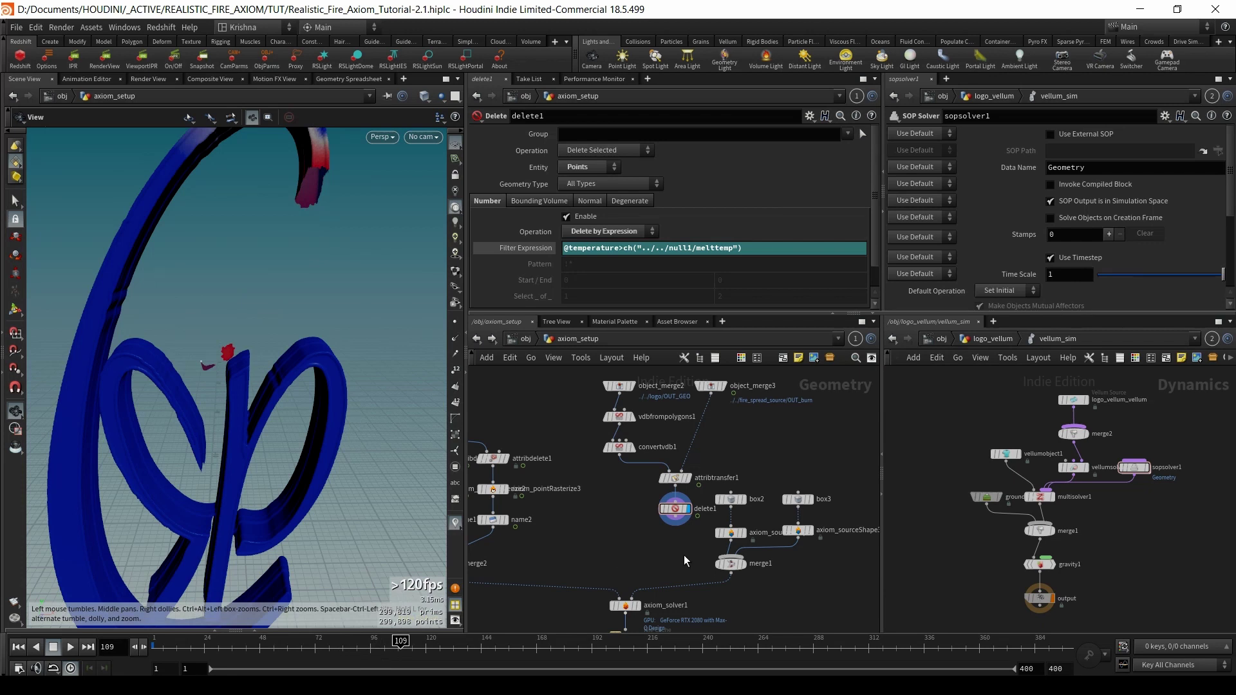
- Add a VDB from Polygons node below delete1, connect it to delete1's output, and display it
key(Tab)
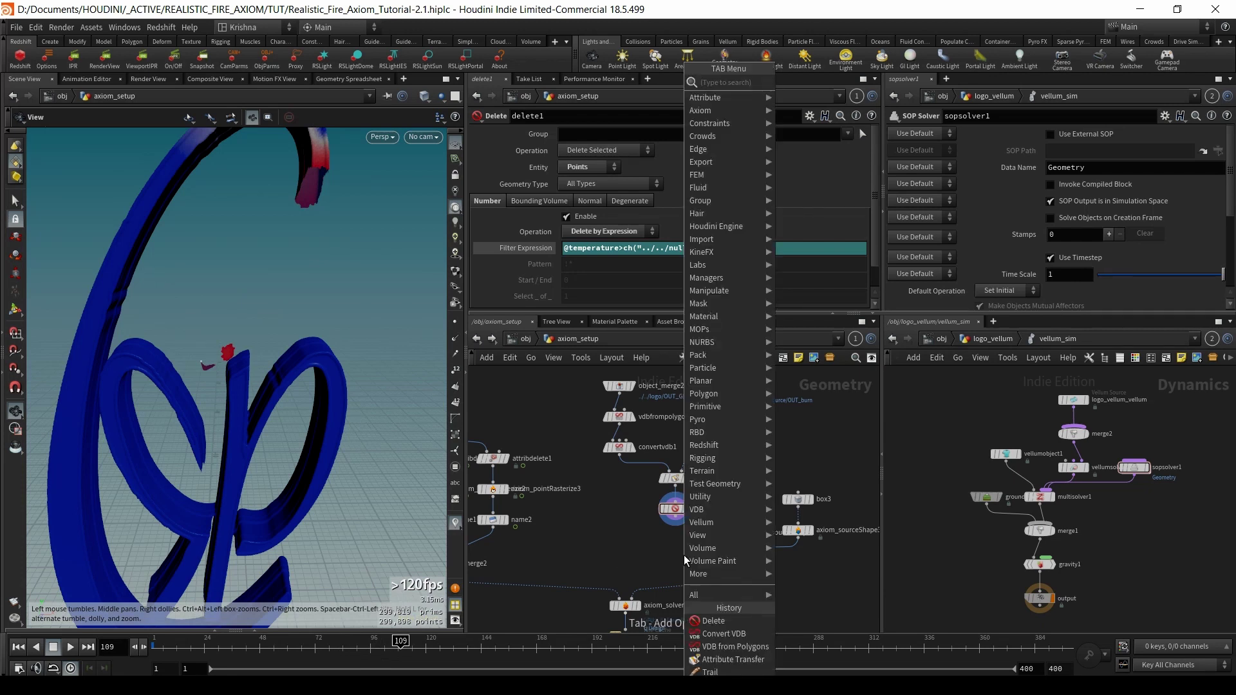
text(vdb)
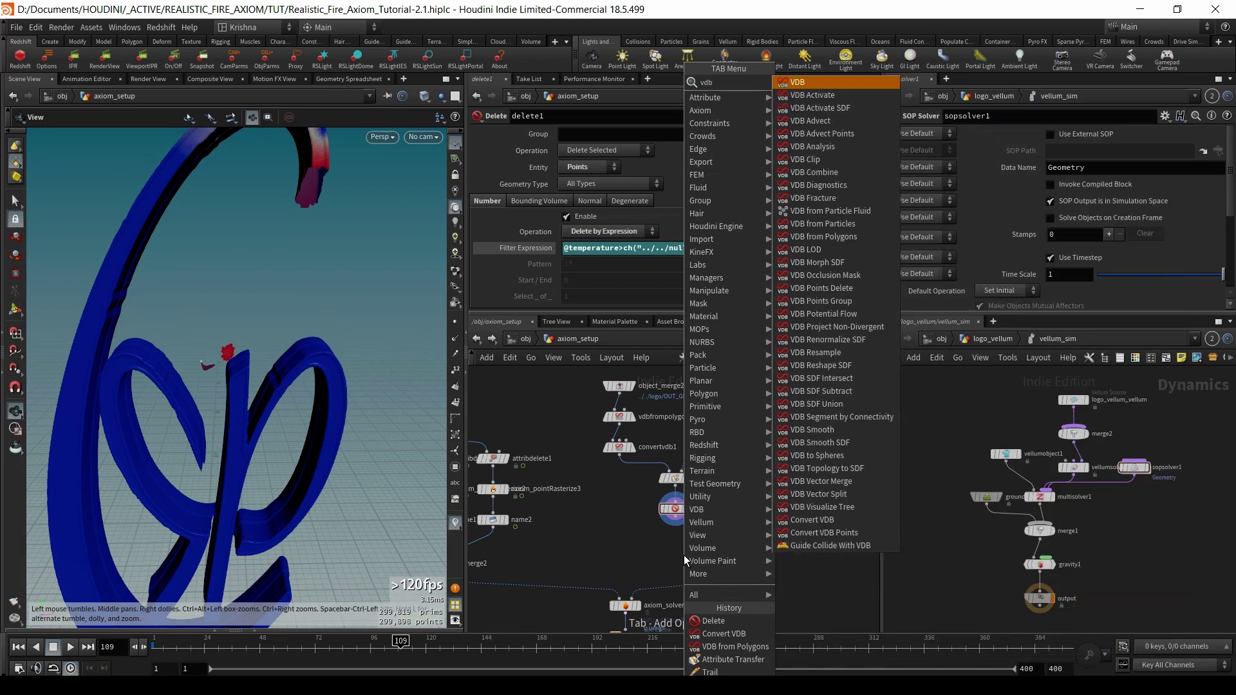
text( from p)
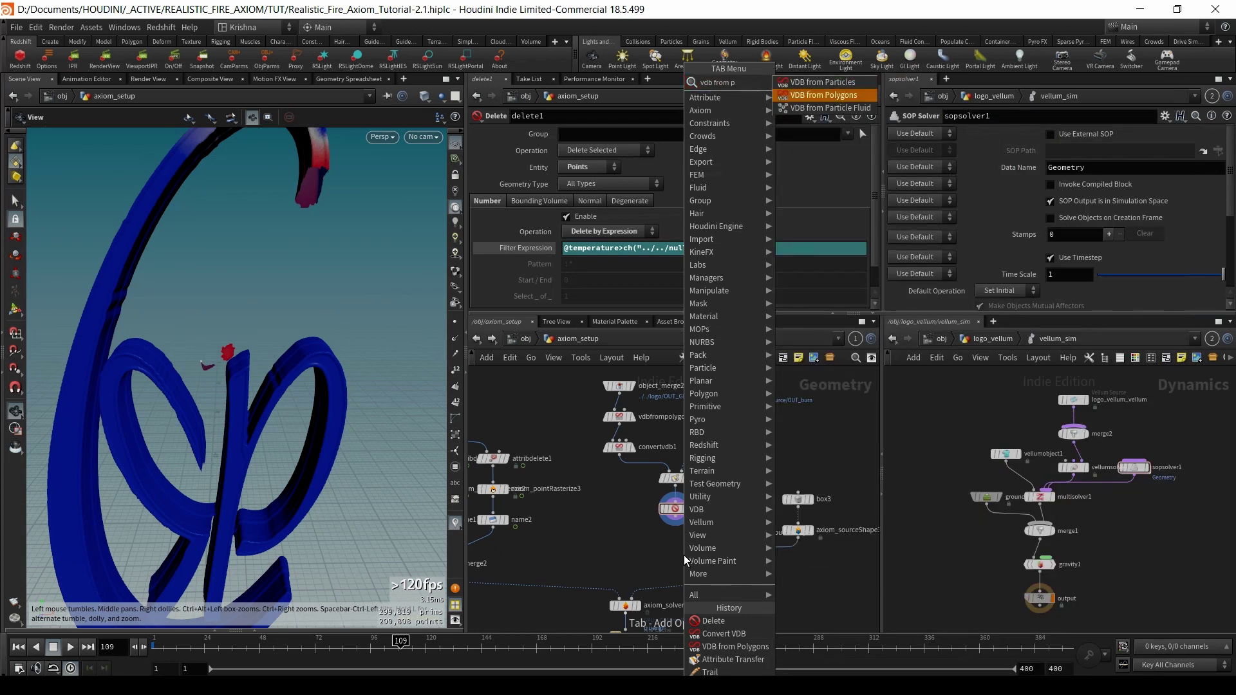
key(Return)
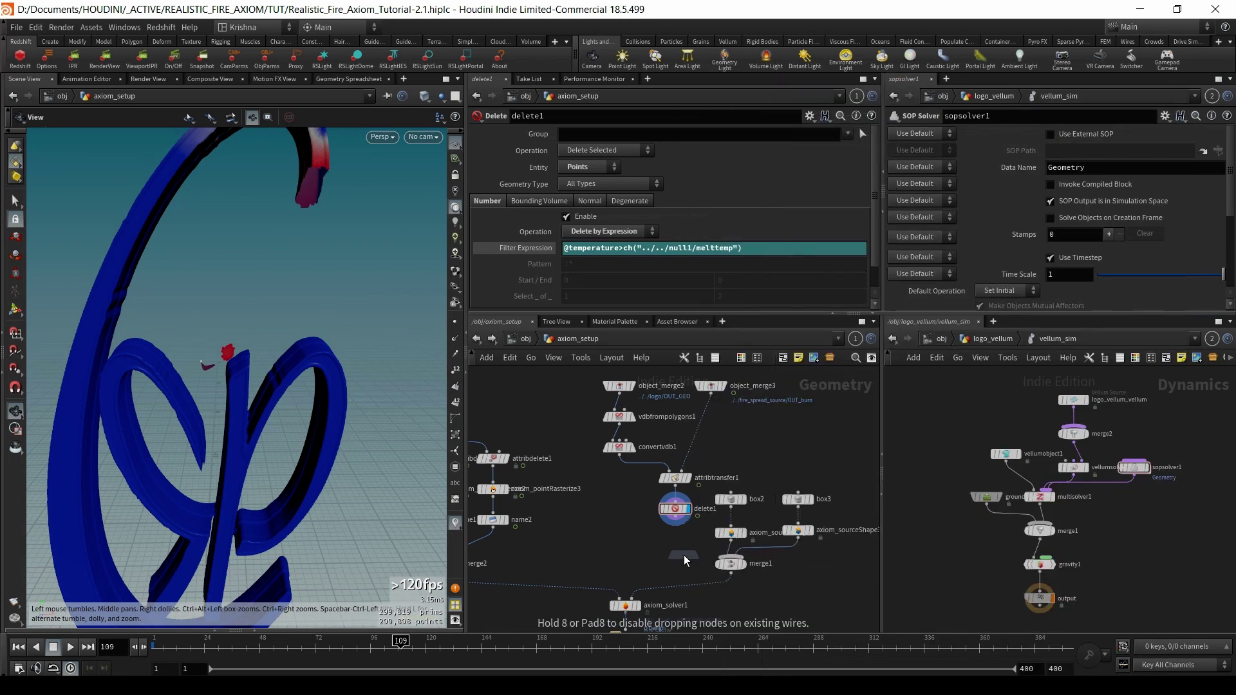
click(684, 555)
click(682, 546)
click(676, 518)
drag(685, 559, 677, 559)
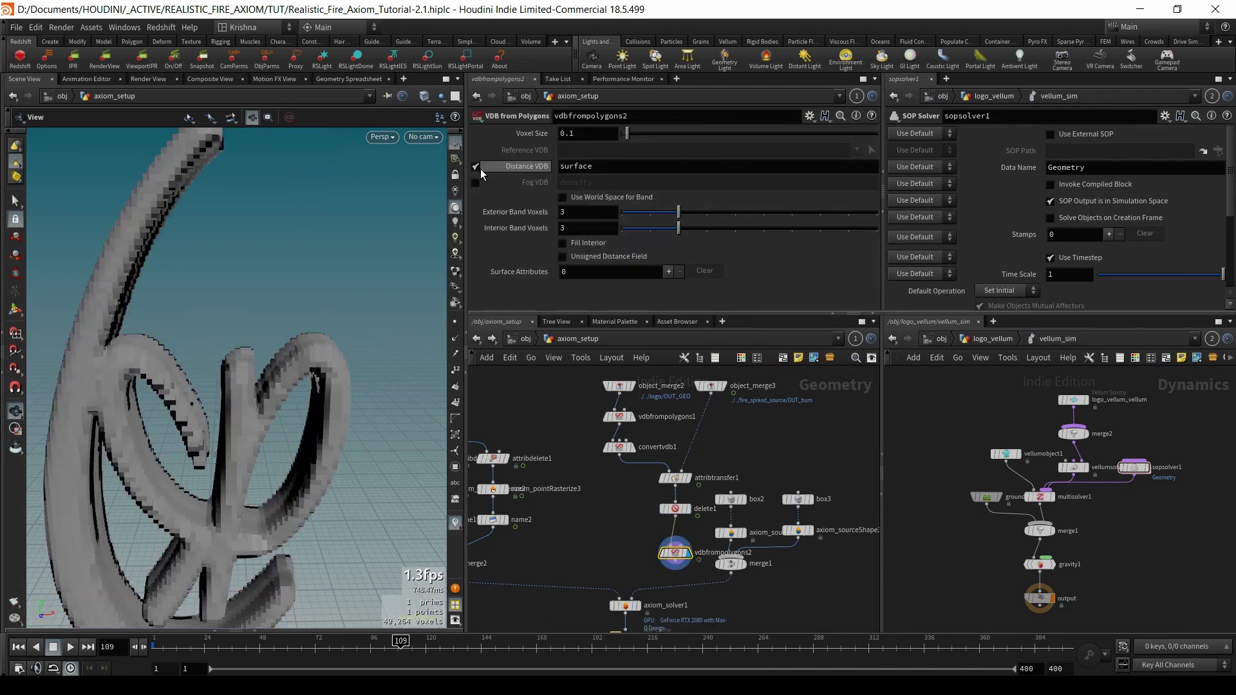
- Switch vdbfrompolygons2 from a distance VDB to a fog VDB named collision
click(476, 167)
click(475, 185)
double_click(576, 183)
text(collision)
key(Return)
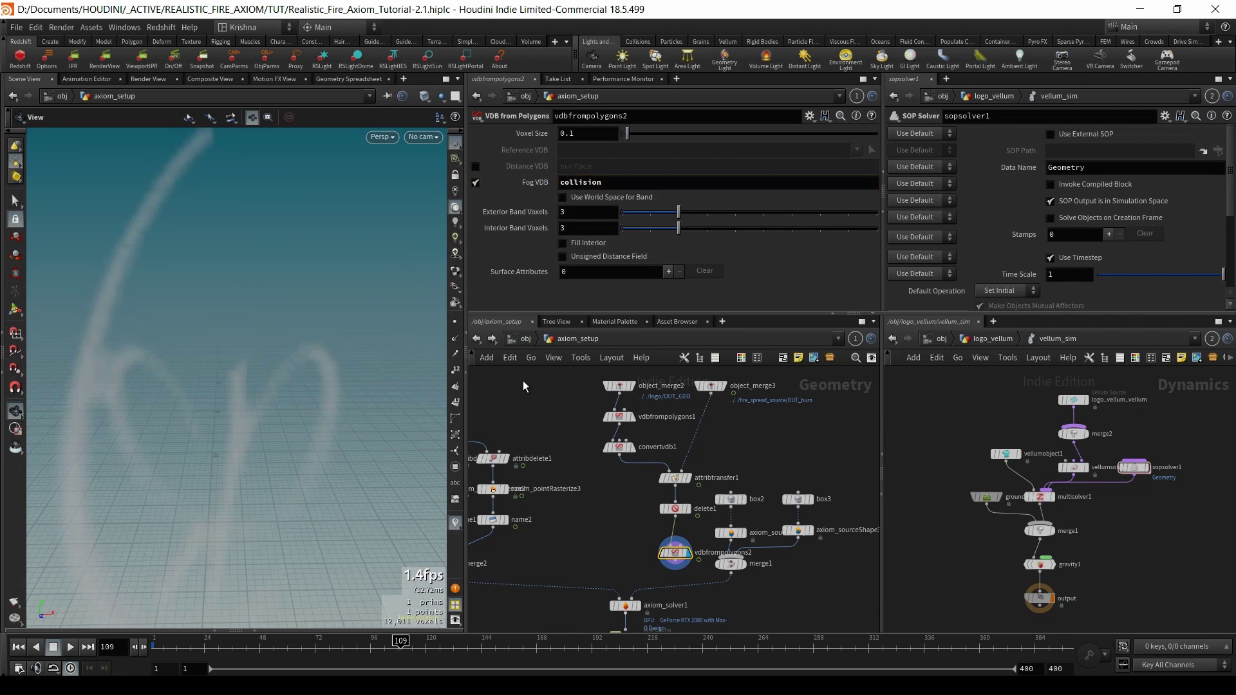
- Scrub the timeline to earlier frames and compare the fog VDB with delete1's geometry around the burnt end of the logo
drag(180, 373, 223, 369)
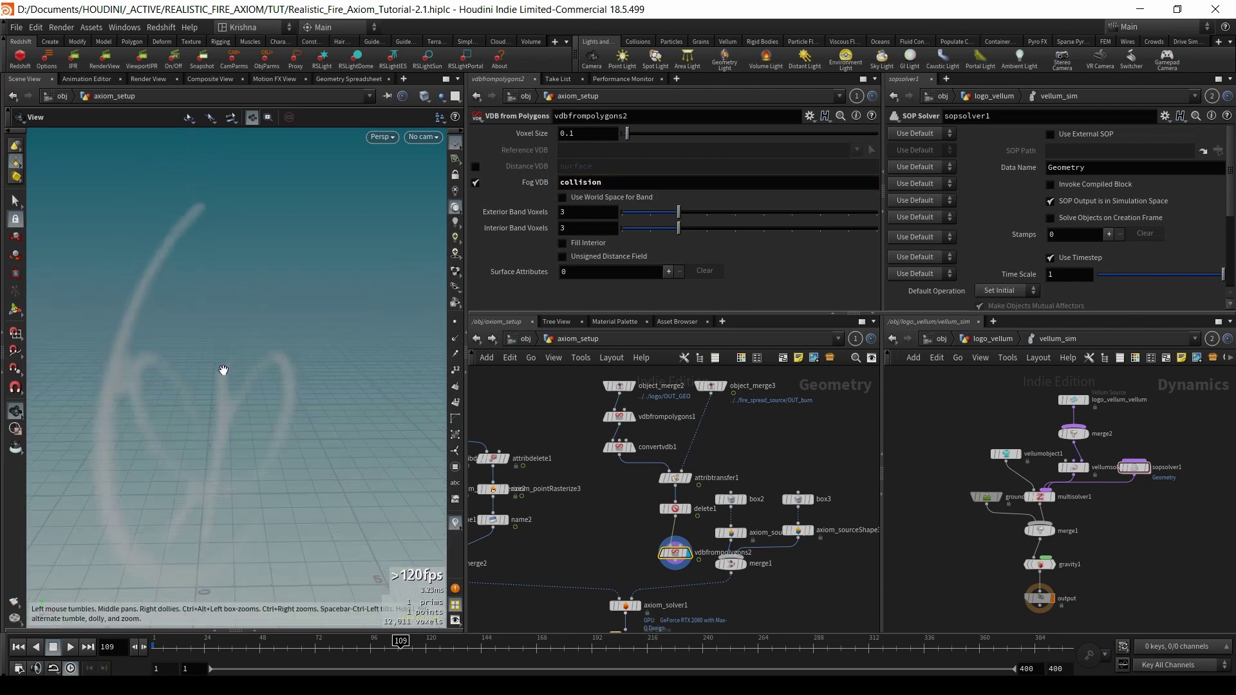
click(300, 650)
drag(300, 655, 239, 651)
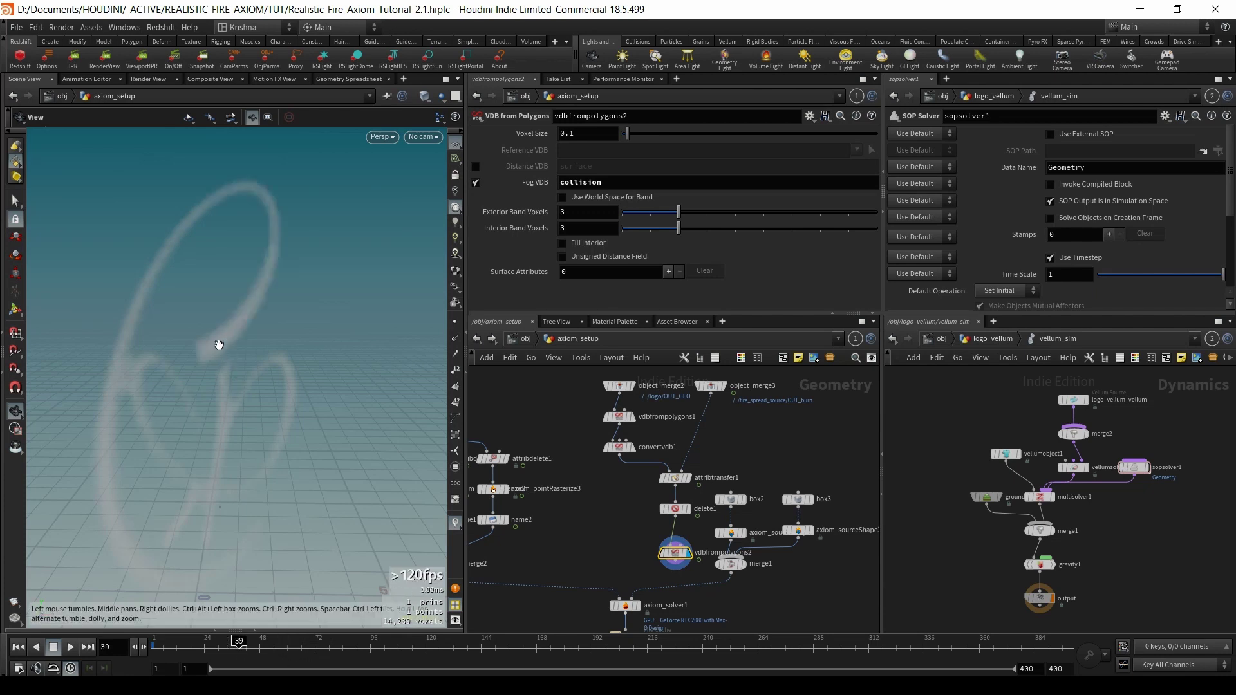
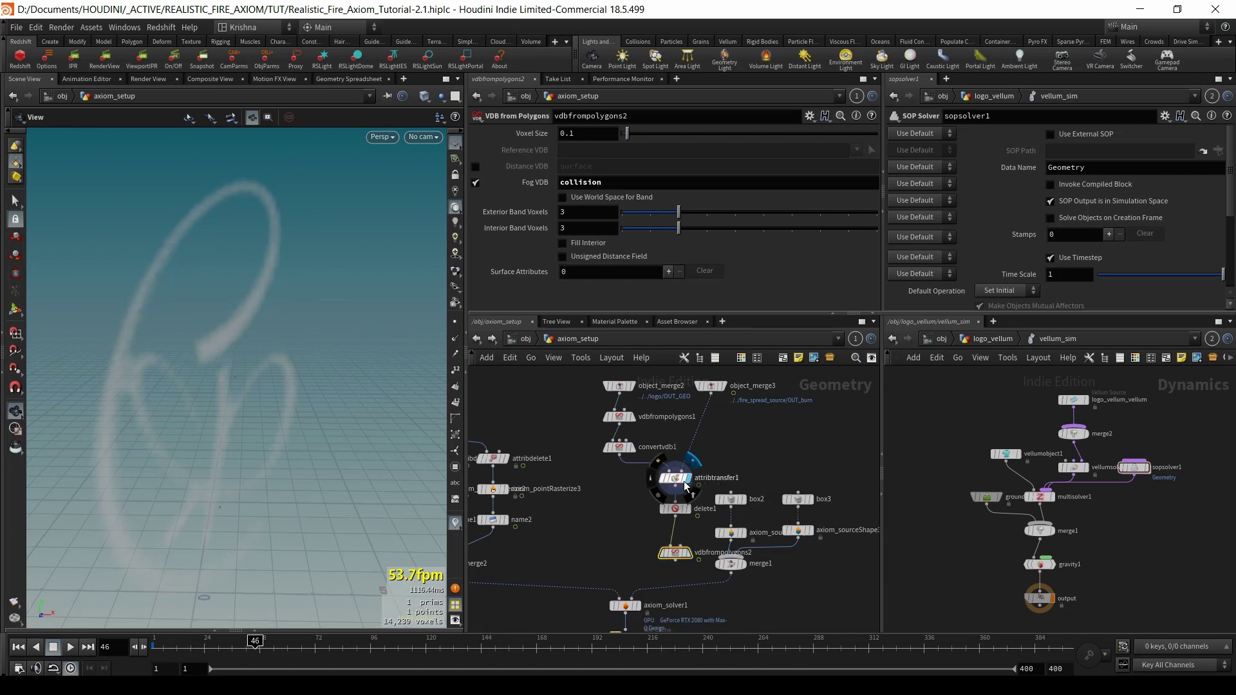
click(689, 511)
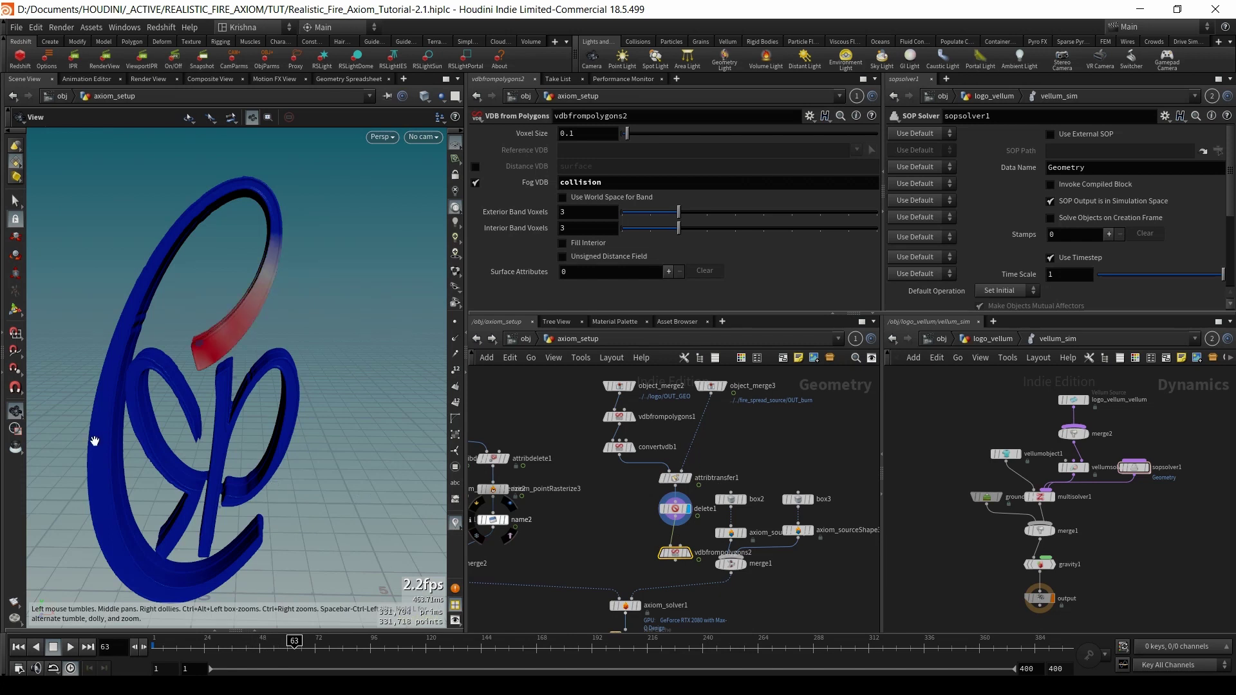
scroll(201, 367, up, 3)
scroll(200, 367, up, 4)
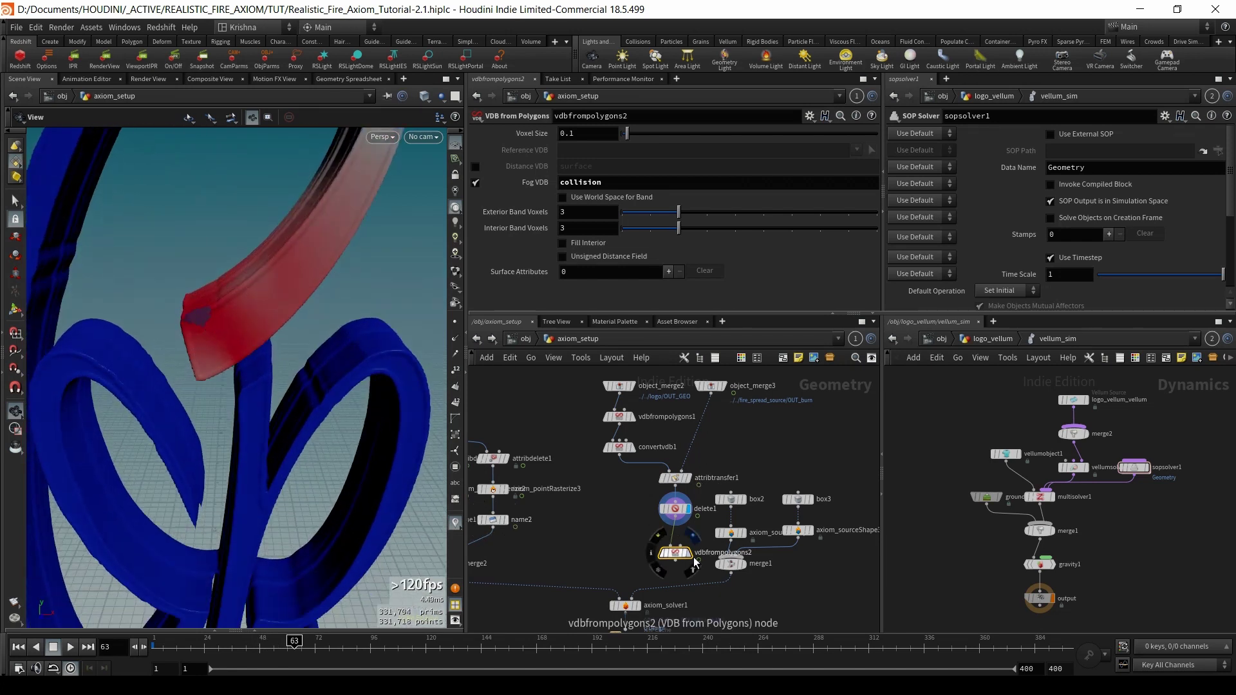
click(675, 555)
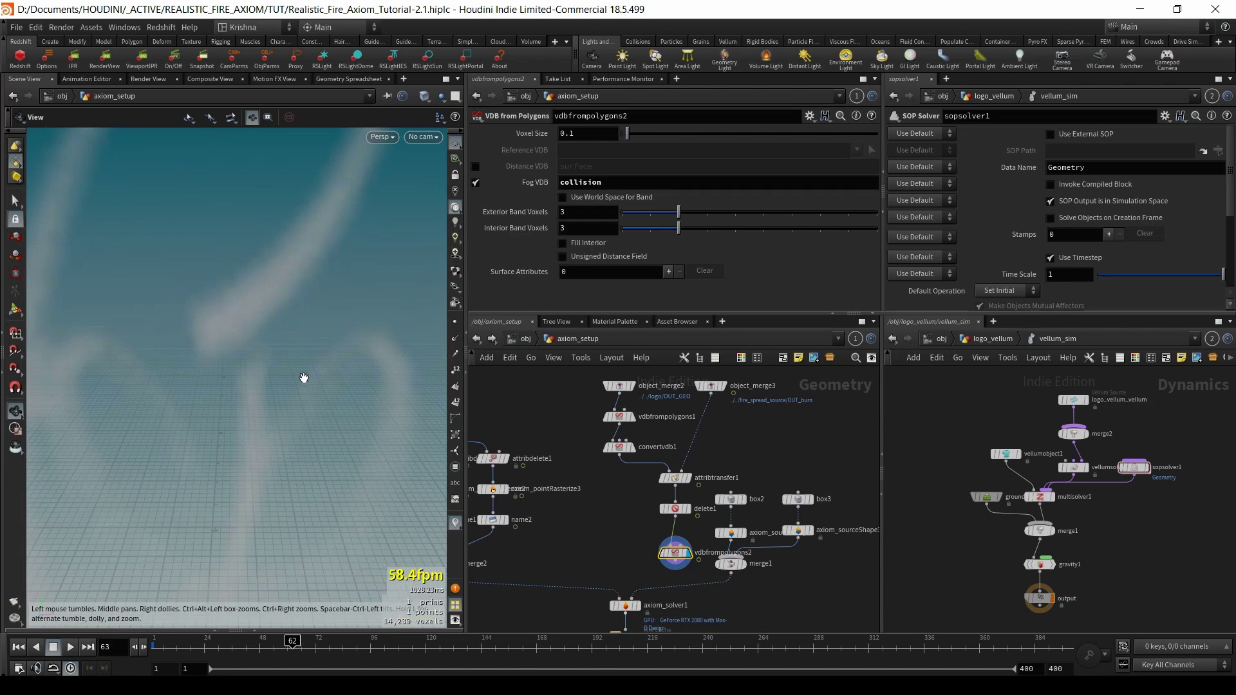
drag(304, 378, 264, 349)
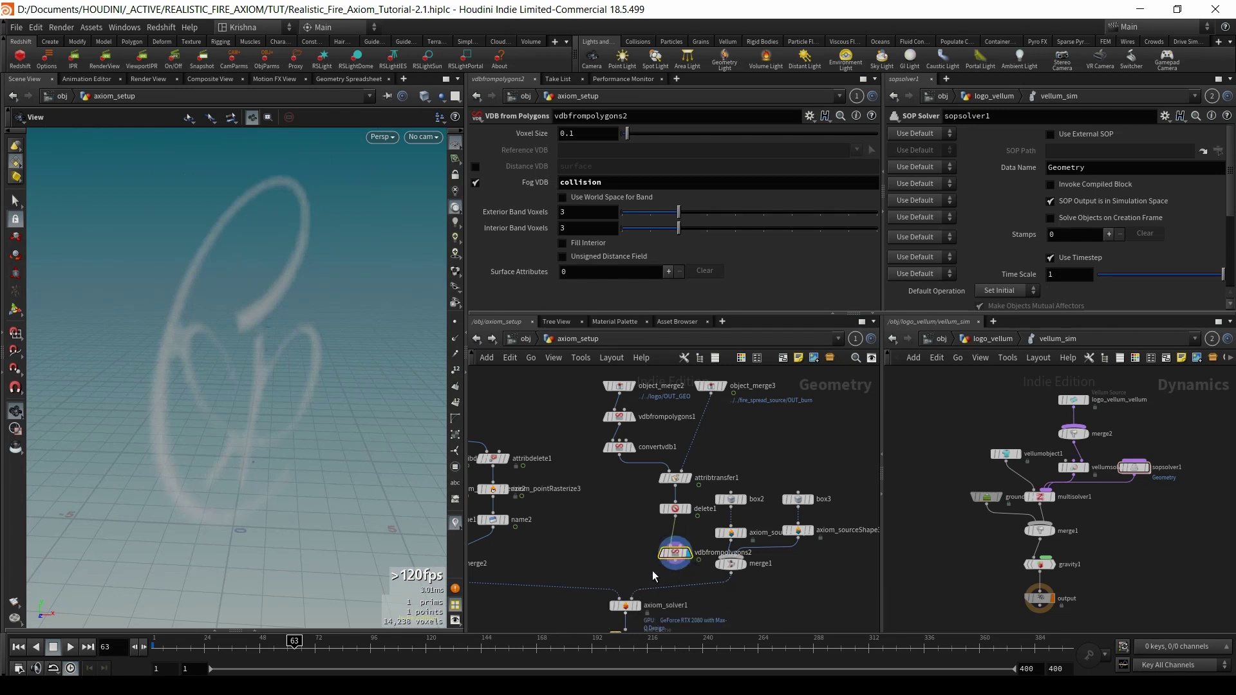
- Replace vdbfrompolygons2 with an Attribute Delete node below delete1 that removes the temperature point attribute
key(Delete)
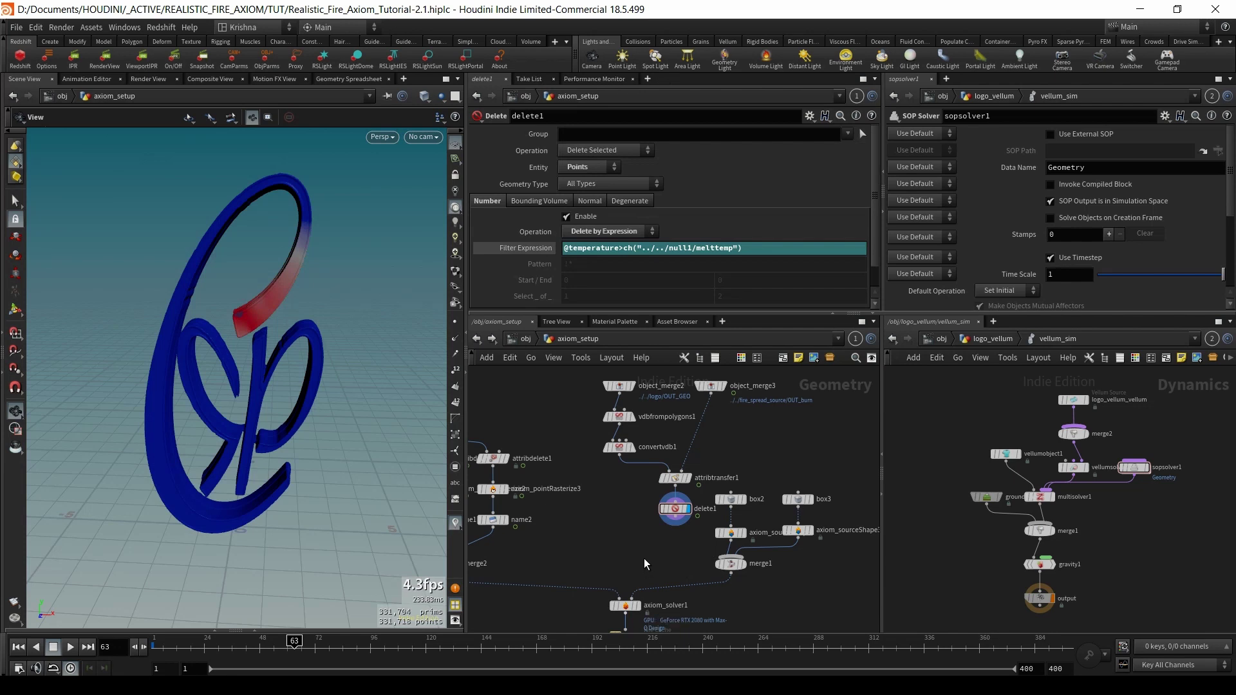
middle_drag(644, 549, 620, 539)
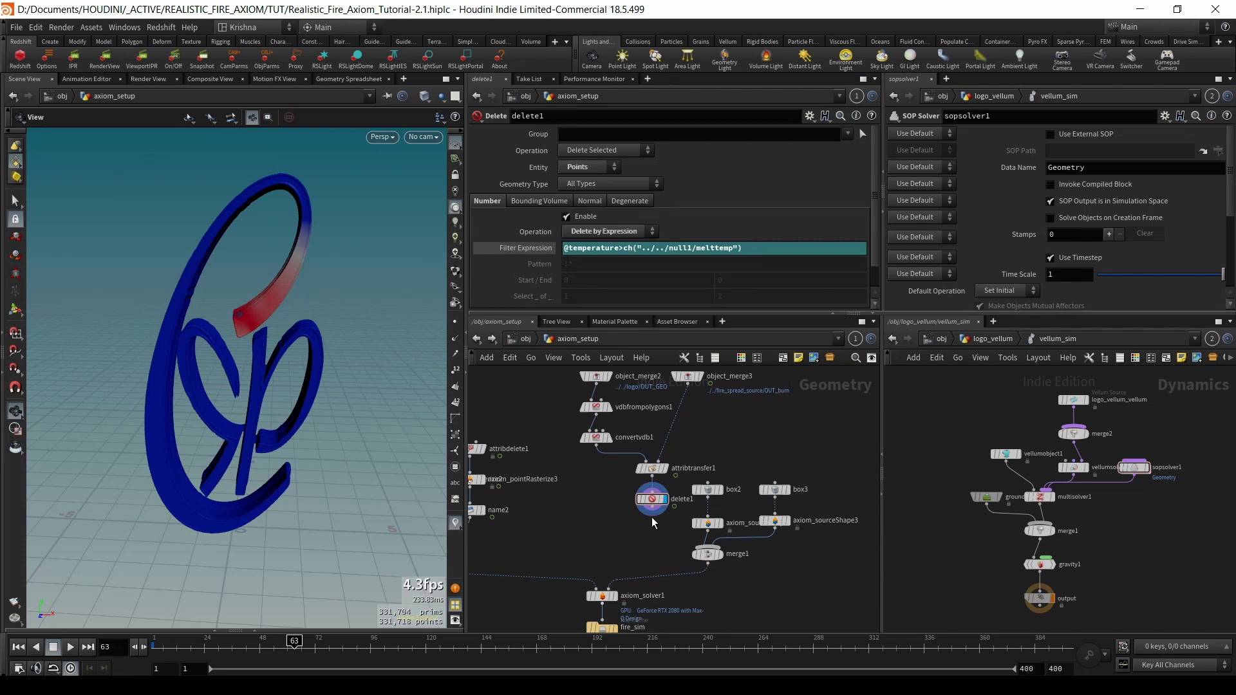
key(Tab)
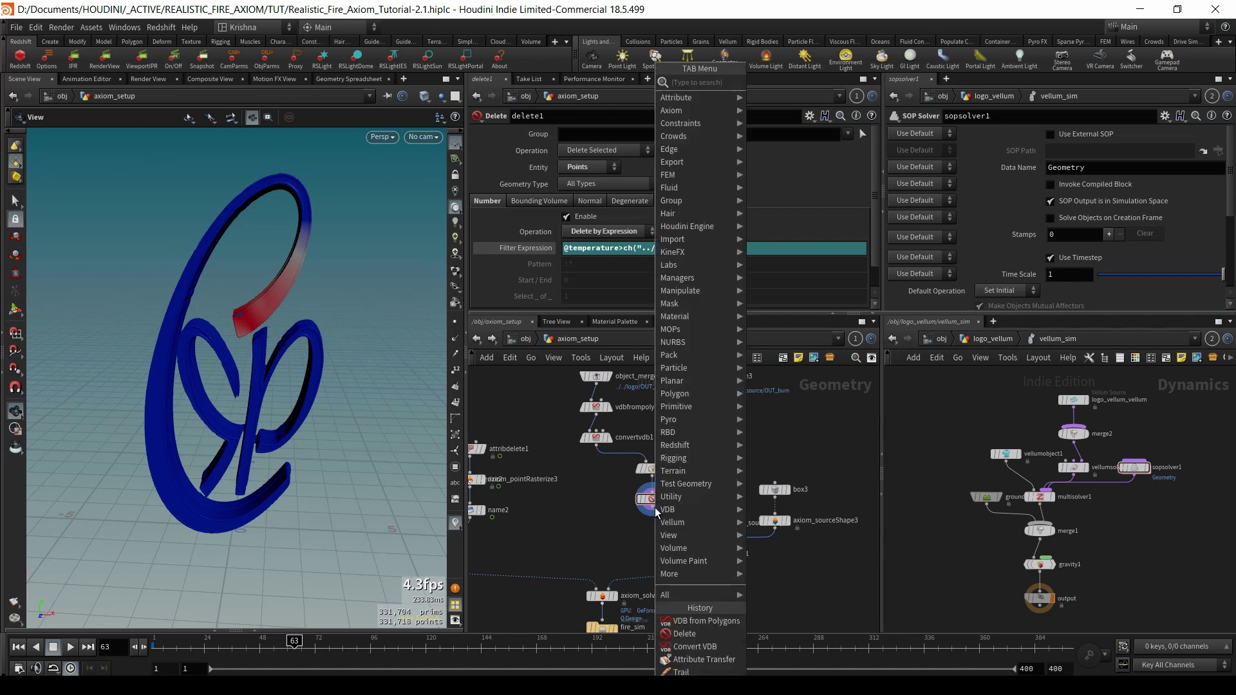
text(attribtra)
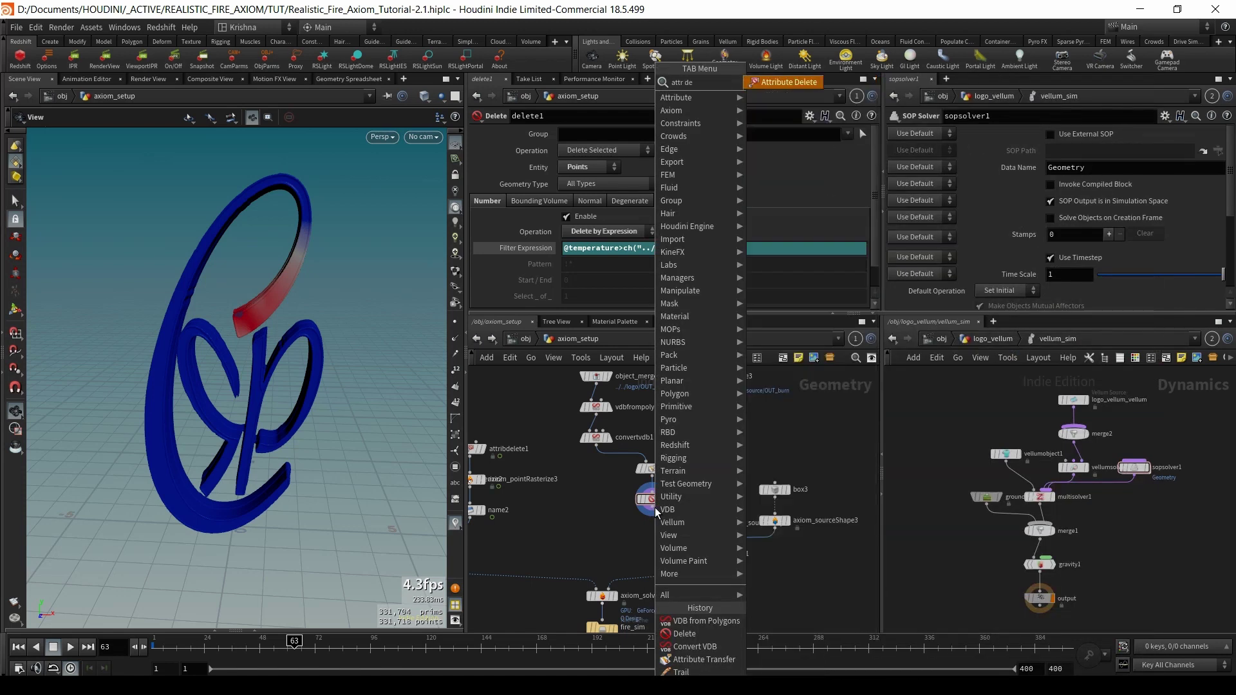
key(Return)
click(656, 512)
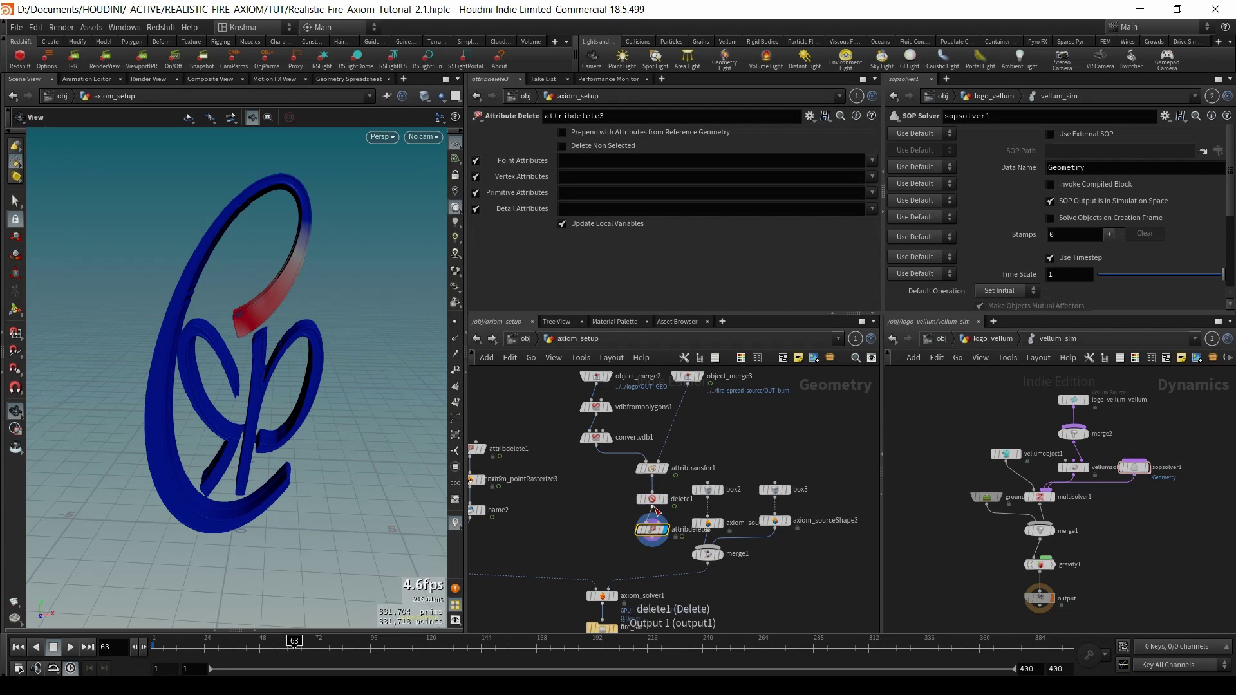
click(872, 161)
click(895, 186)
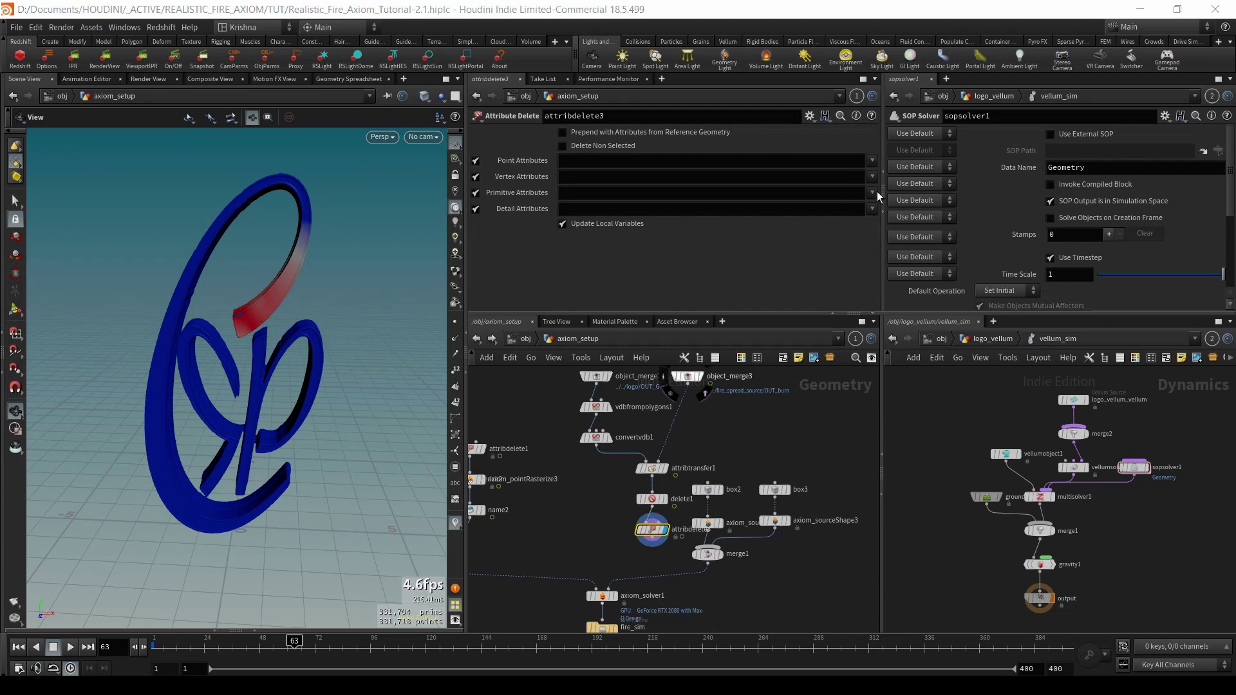
- Move the collision node chain higher in the network and add a displayed Peak node after attribdelete3
scroll(655, 558, down, 5)
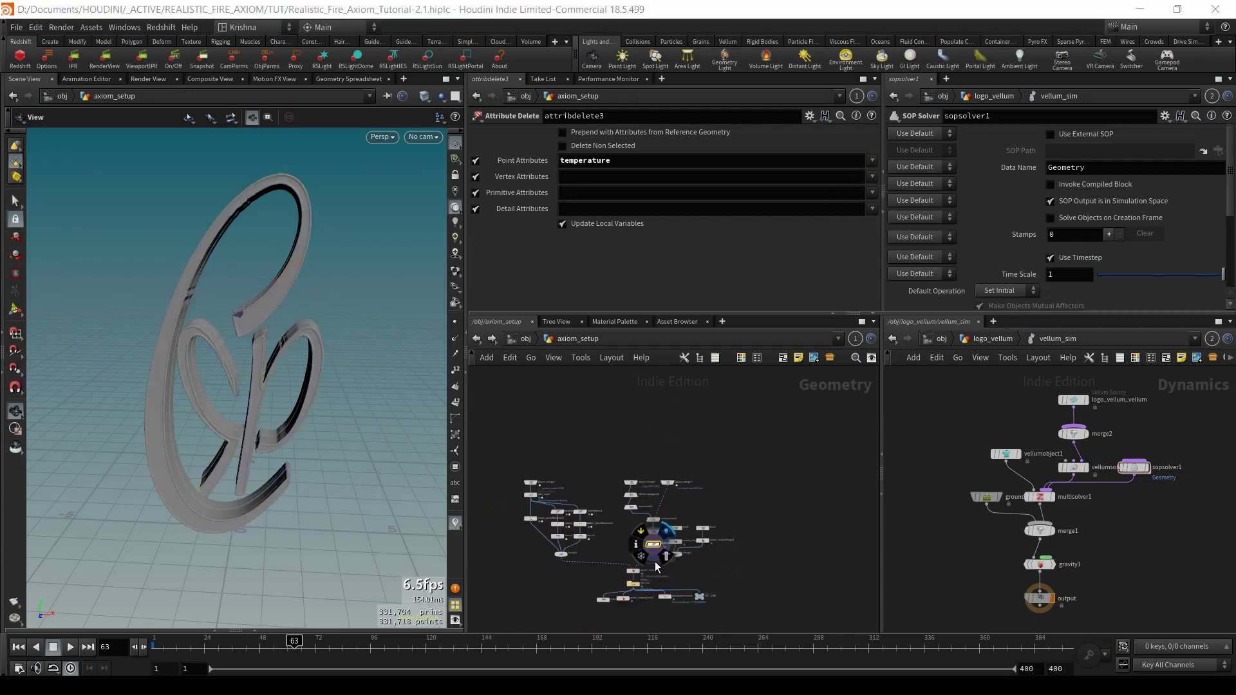
drag(617, 451, 648, 509)
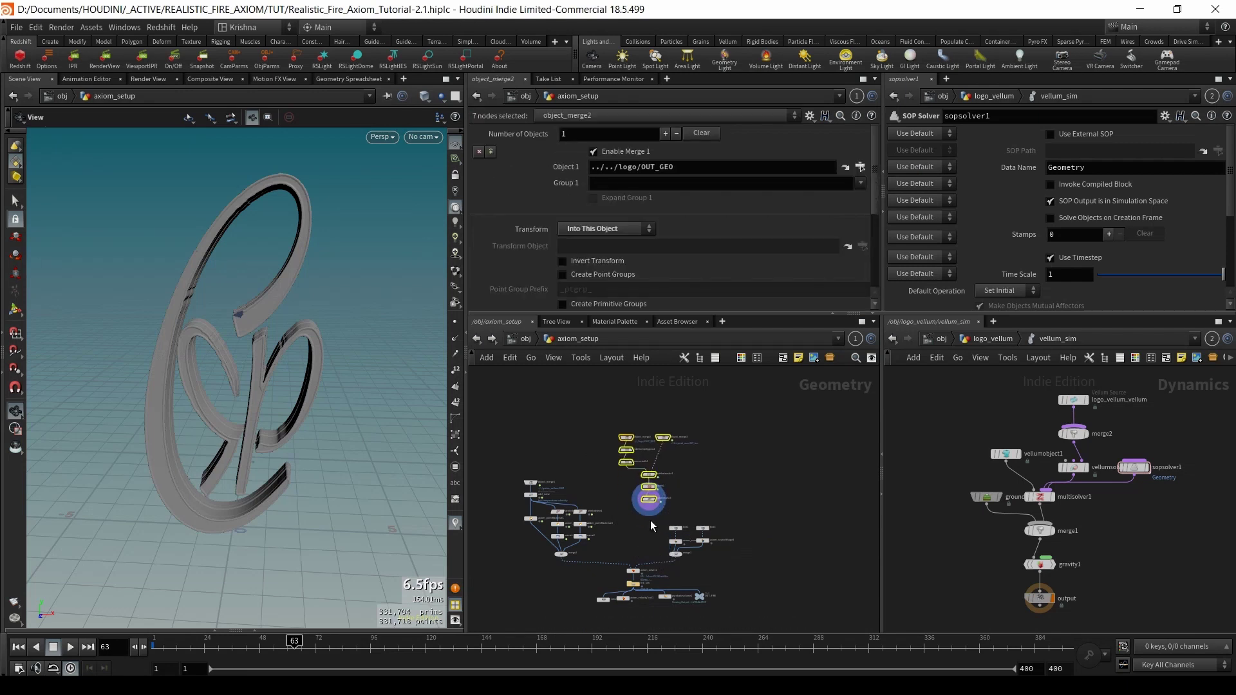
click(651, 521)
scroll(649, 502, up, 5)
key(Tab)
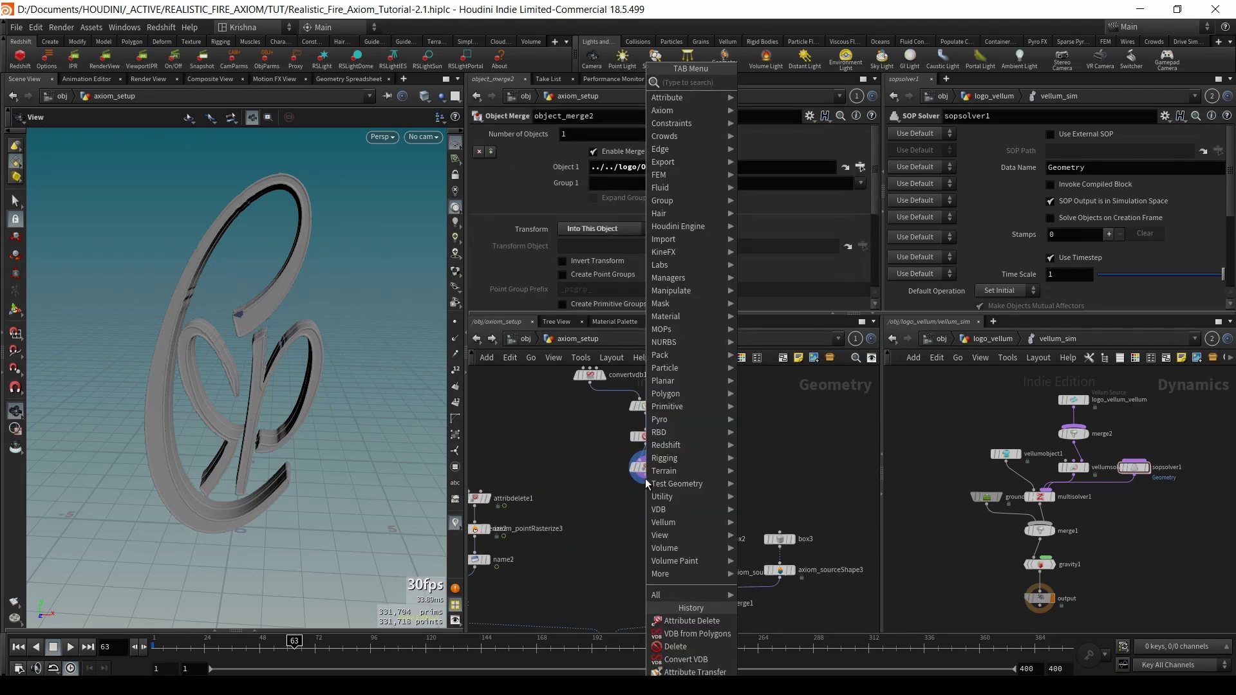
text(peak)
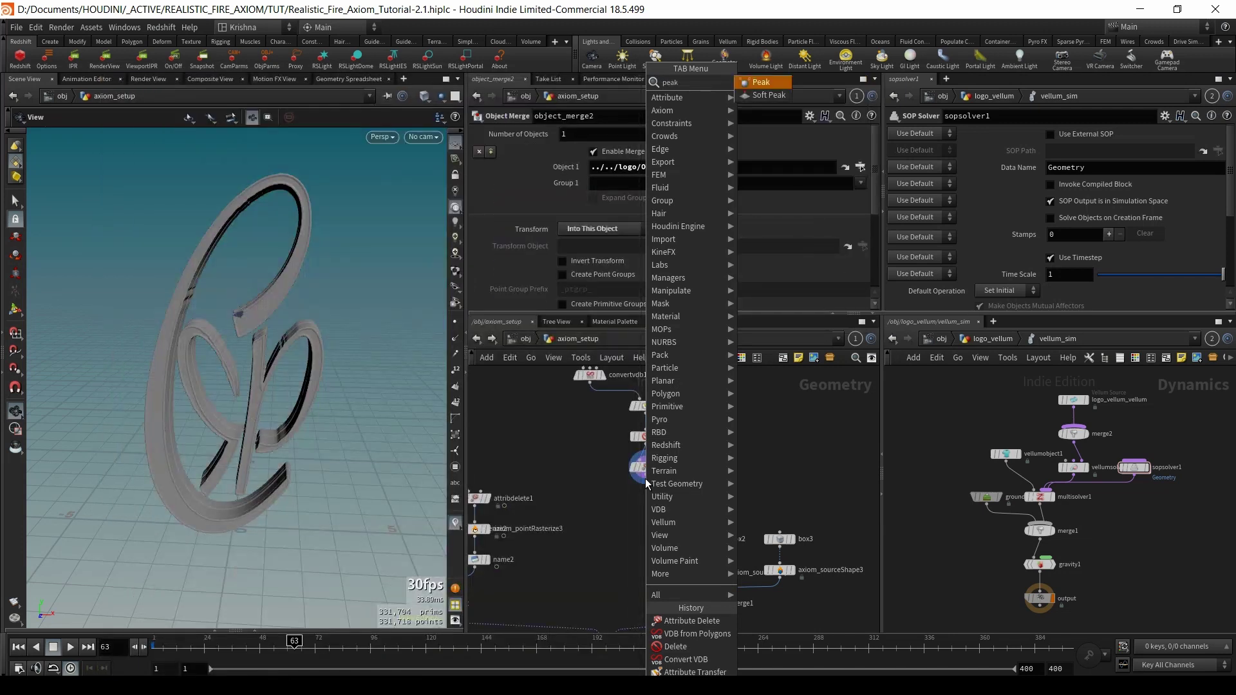
key(Return)
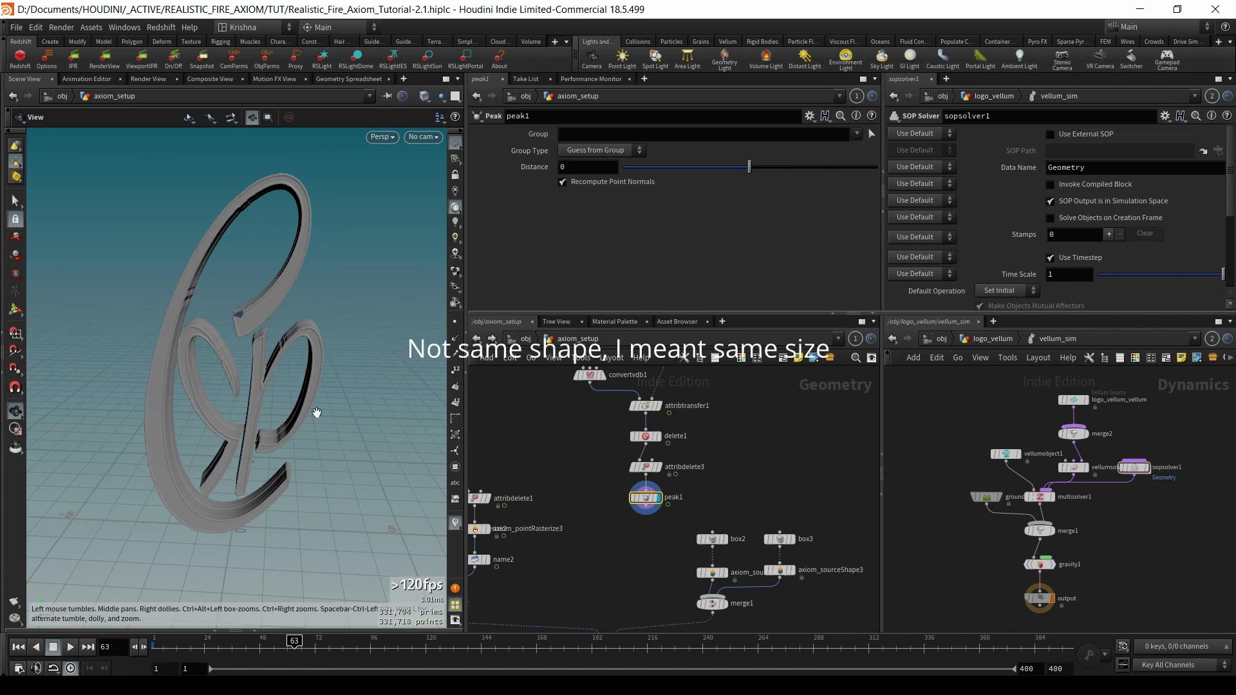
click(583, 170)
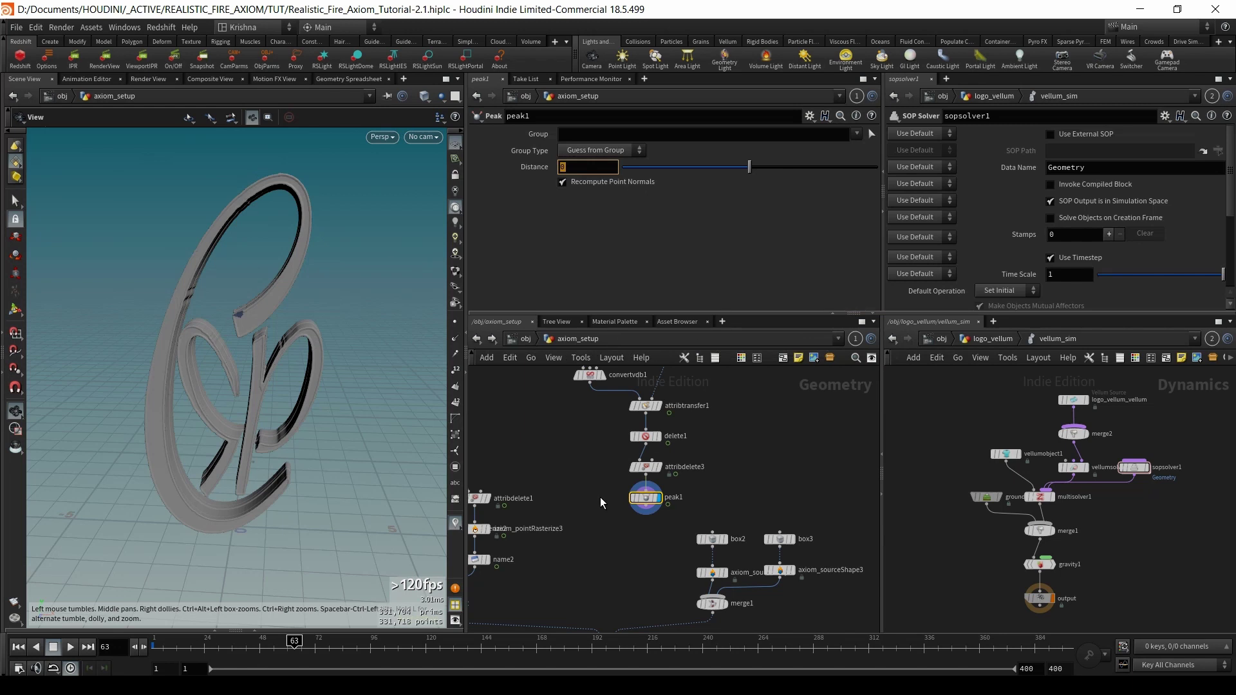
- Try shrinking the logo with a Transform node on attribdelete3, using a uniform scale of 0.99
key(Tab)
text(trans)
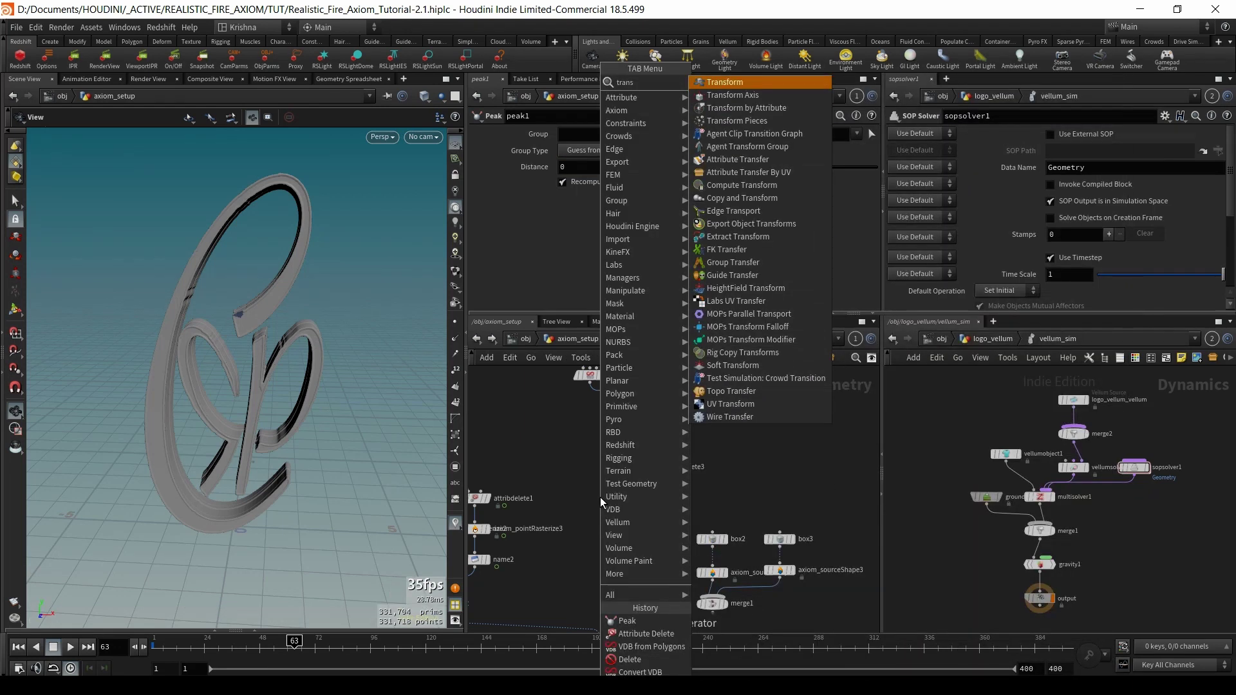
key(Return)
click(600, 497)
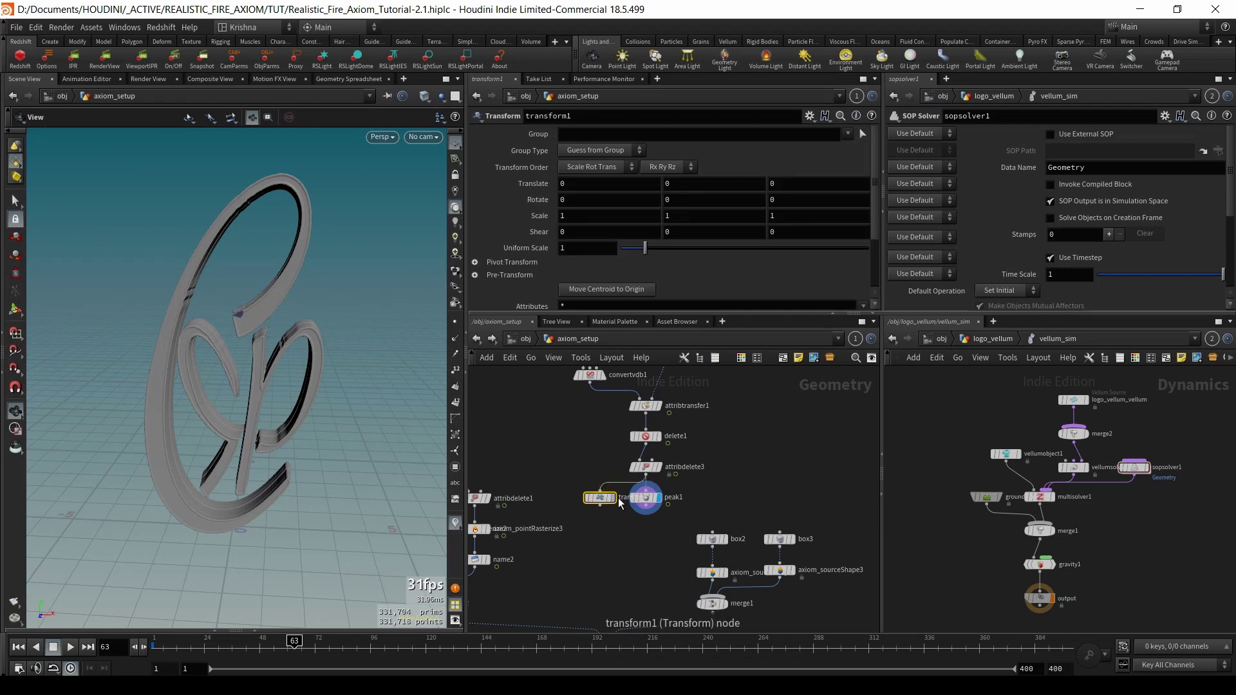
middle_drag(590, 249, 564, 301)
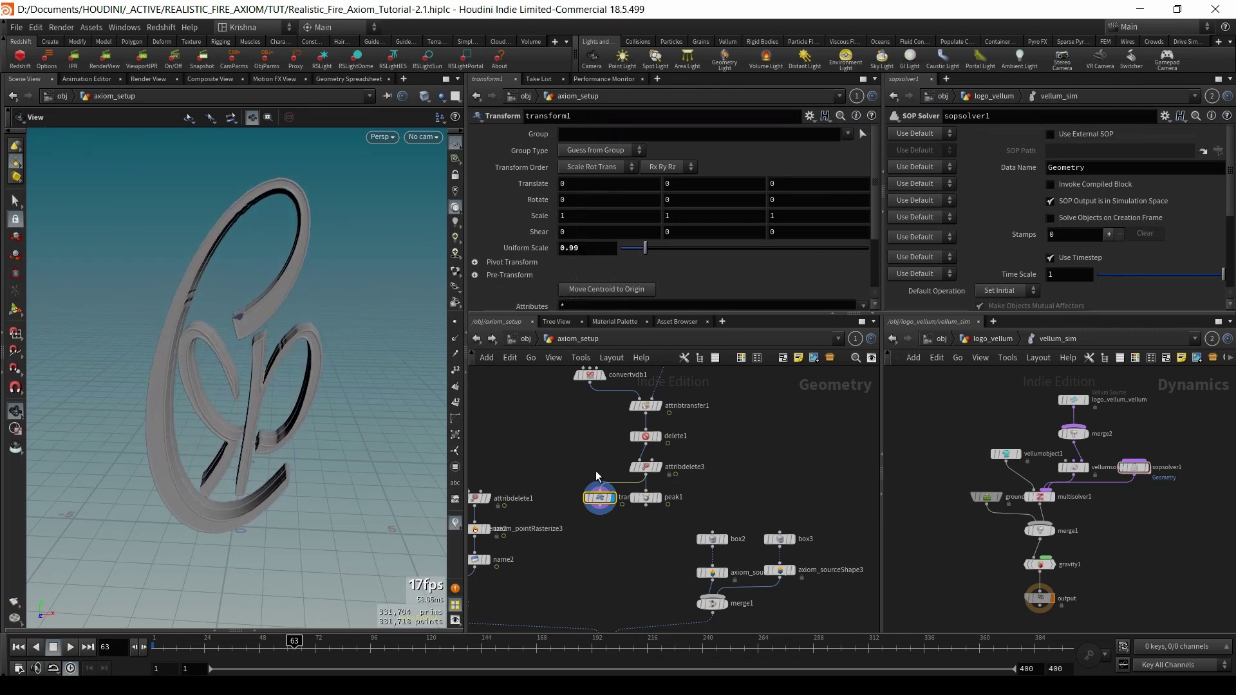
key(Delete)
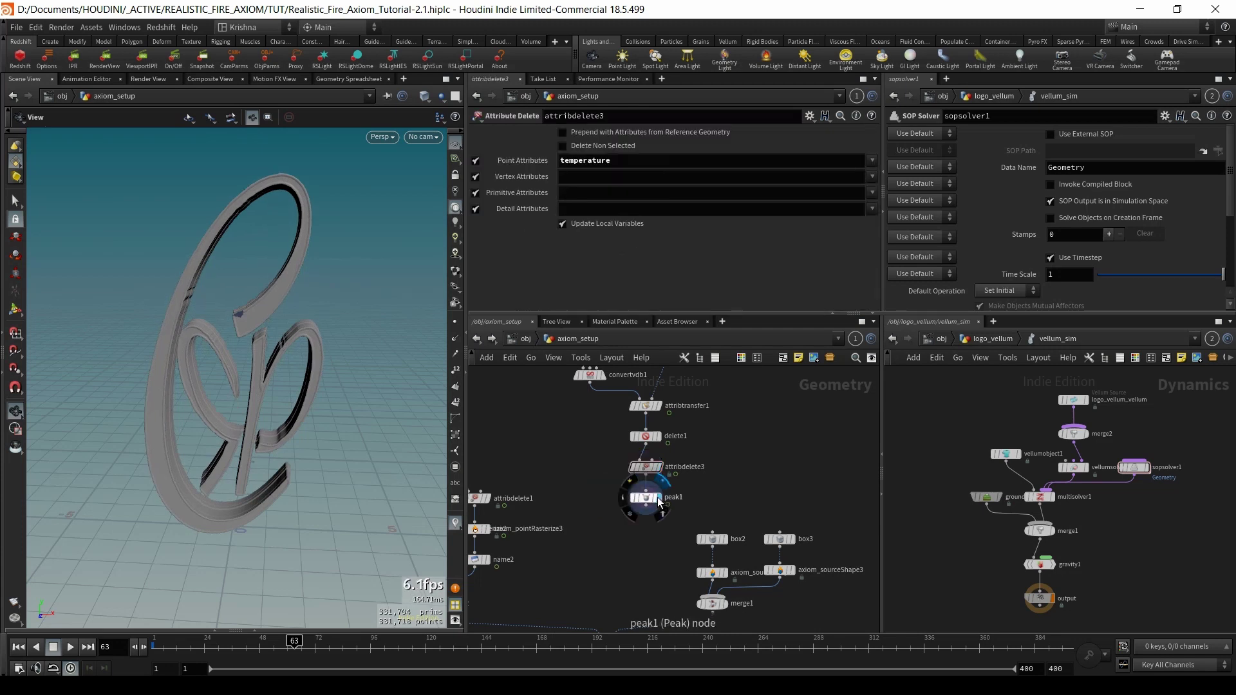
- Display peak1 and set its Distance to -0.02
click(644, 500)
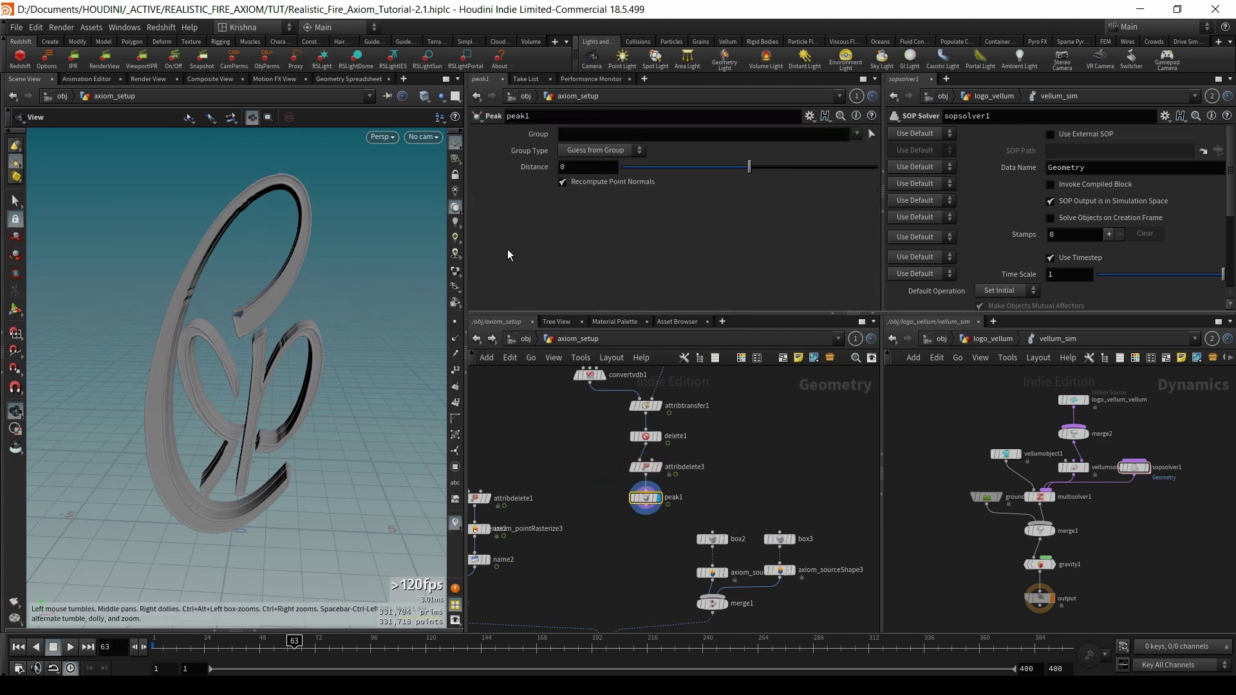
click(618, 169)
key(Return)
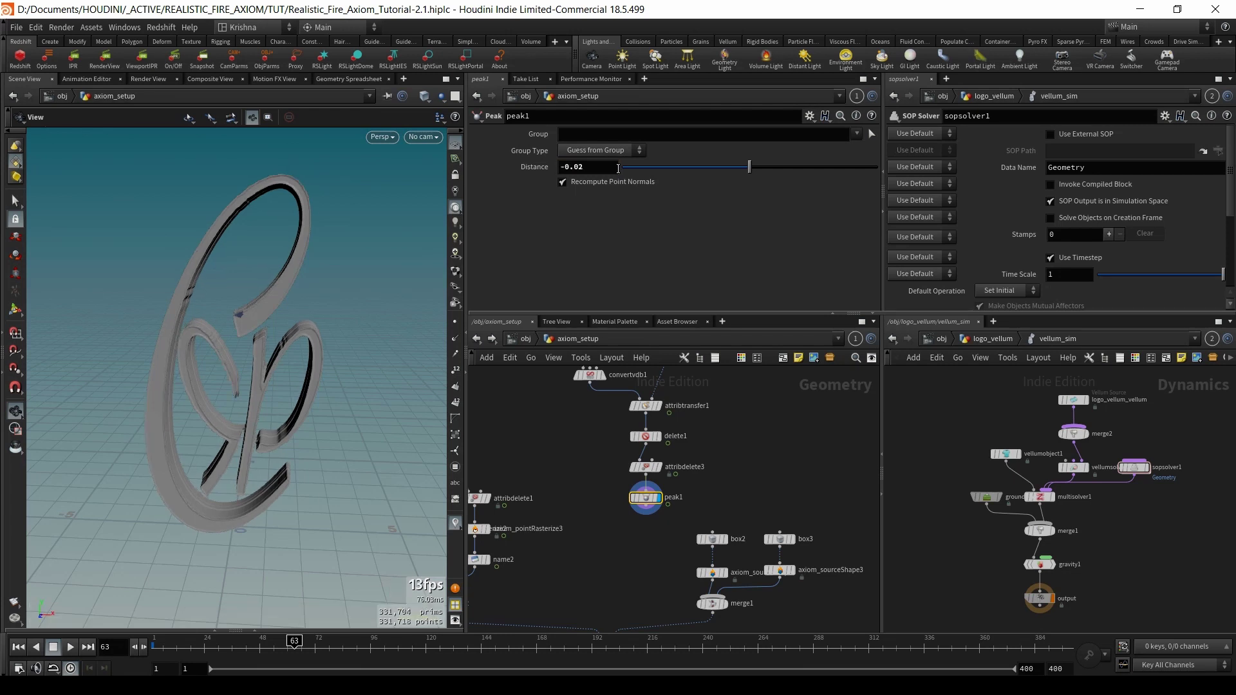
mouse_move(635, 486)
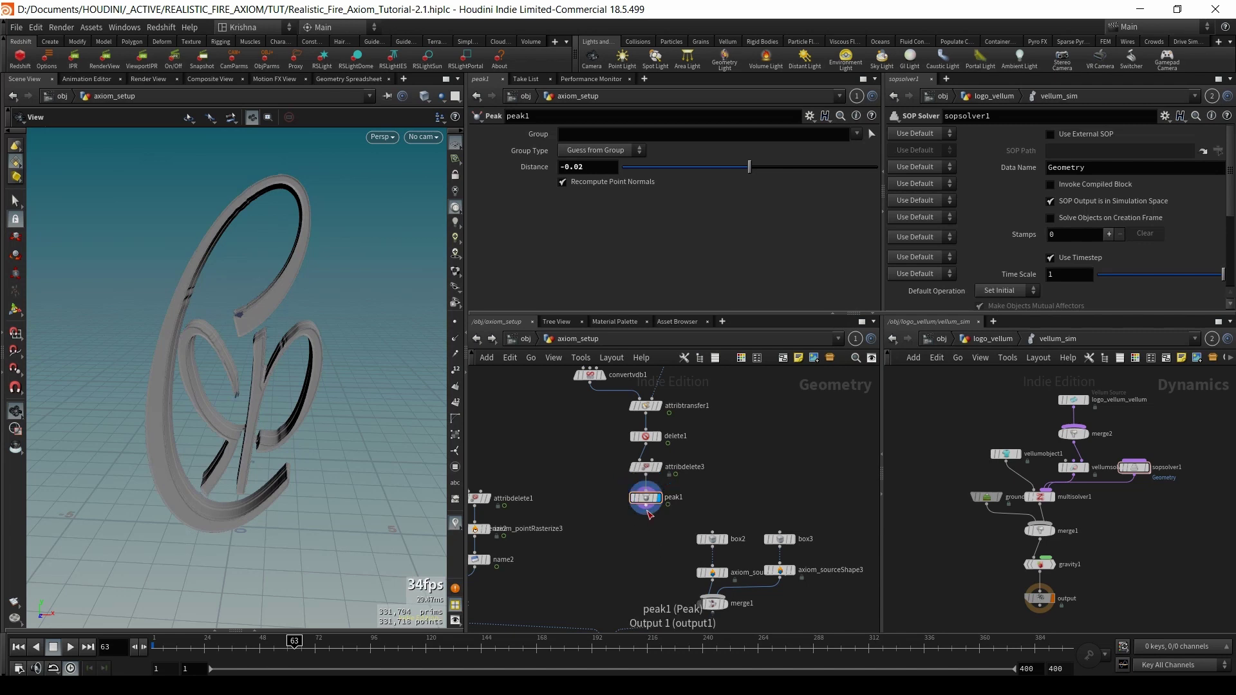
key(Tab)
text(point wrangle)
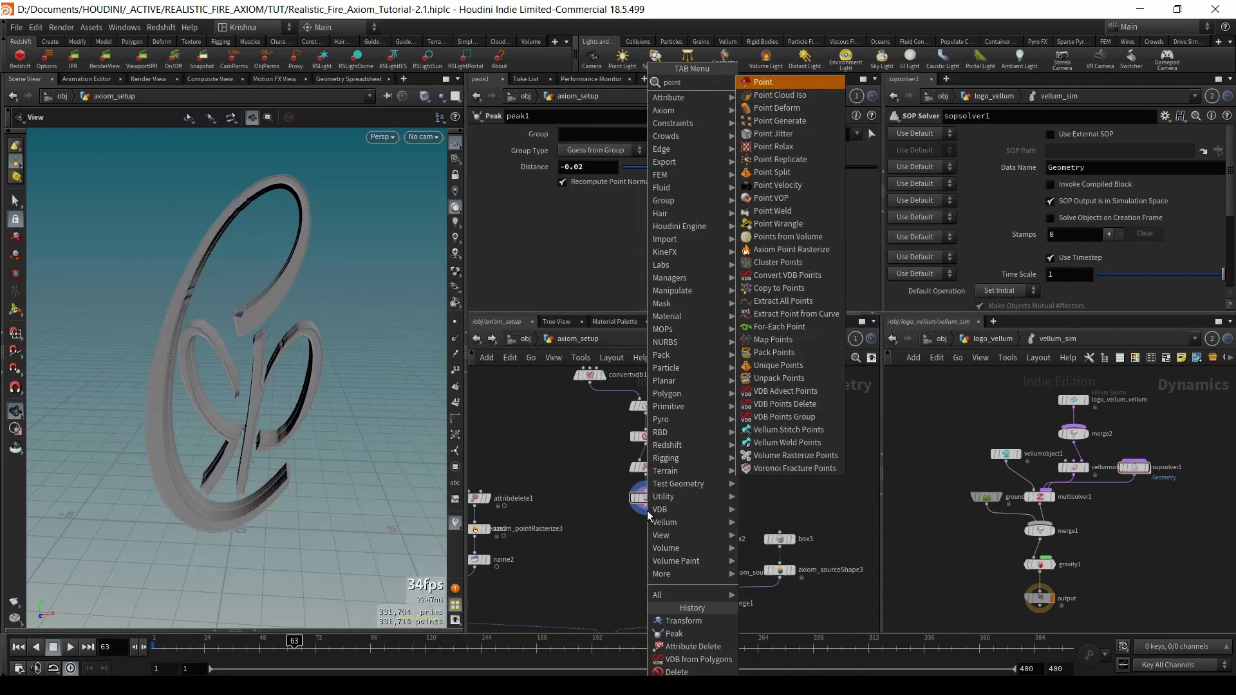
key(Return)
click(647, 530)
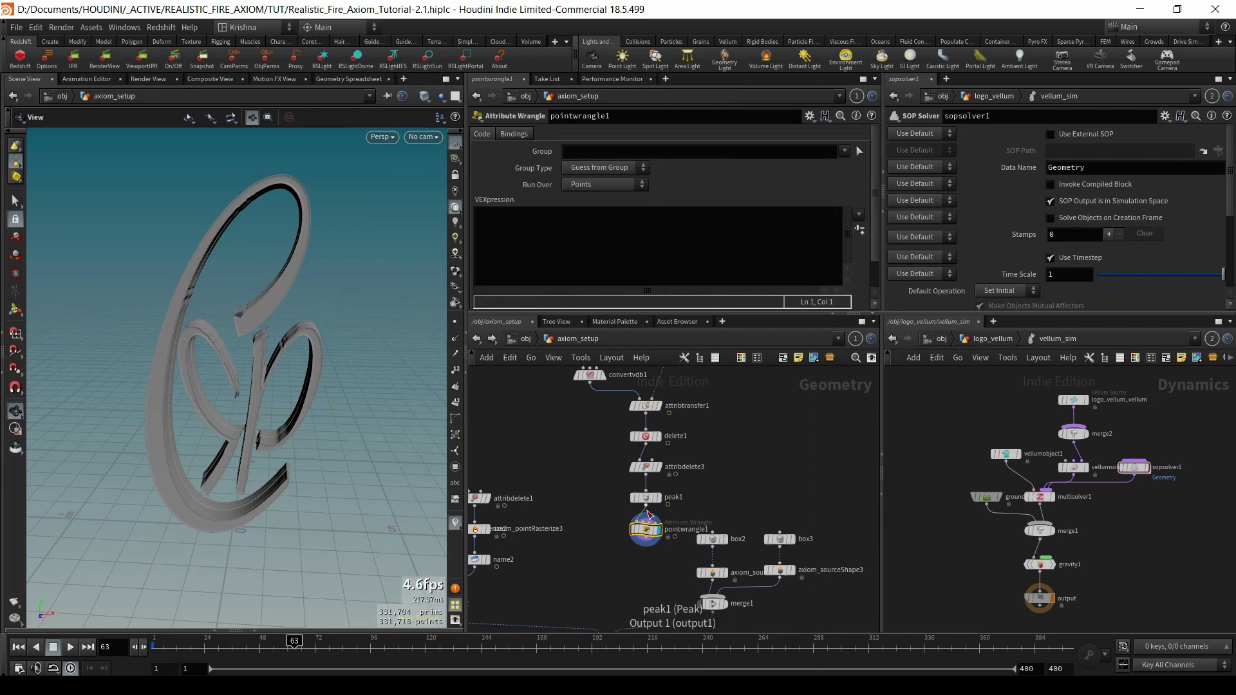
click(588, 250)
text(@)
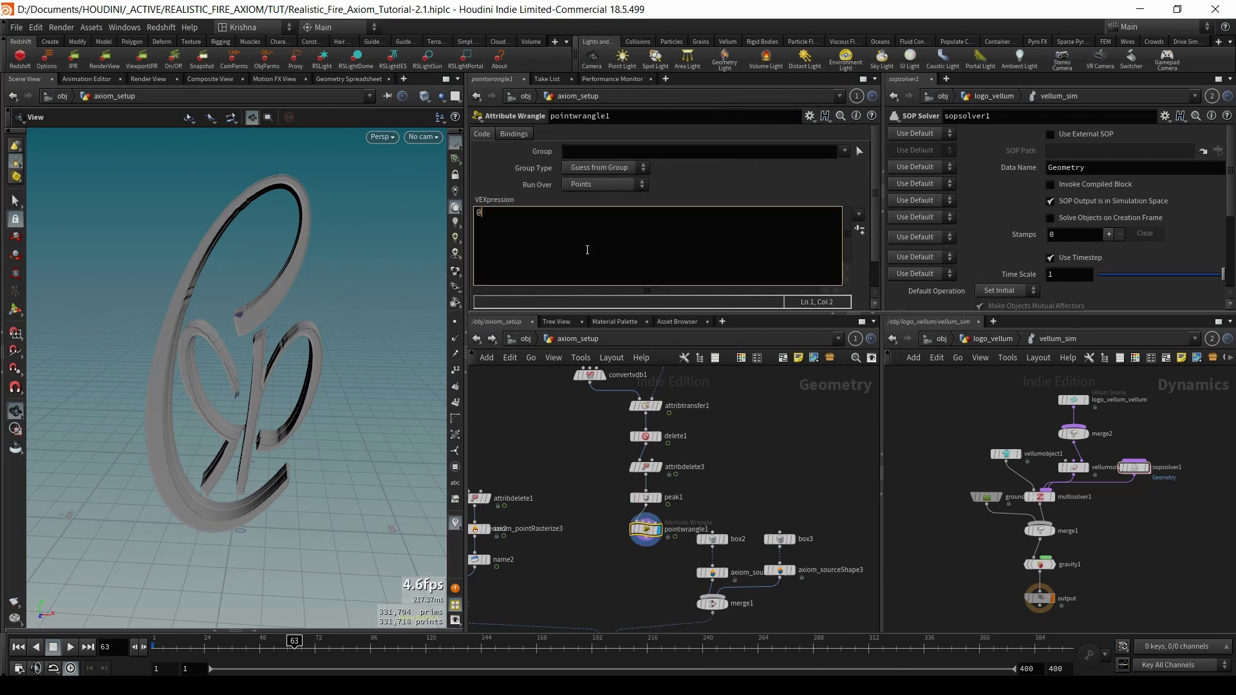
text(temperature=1;)
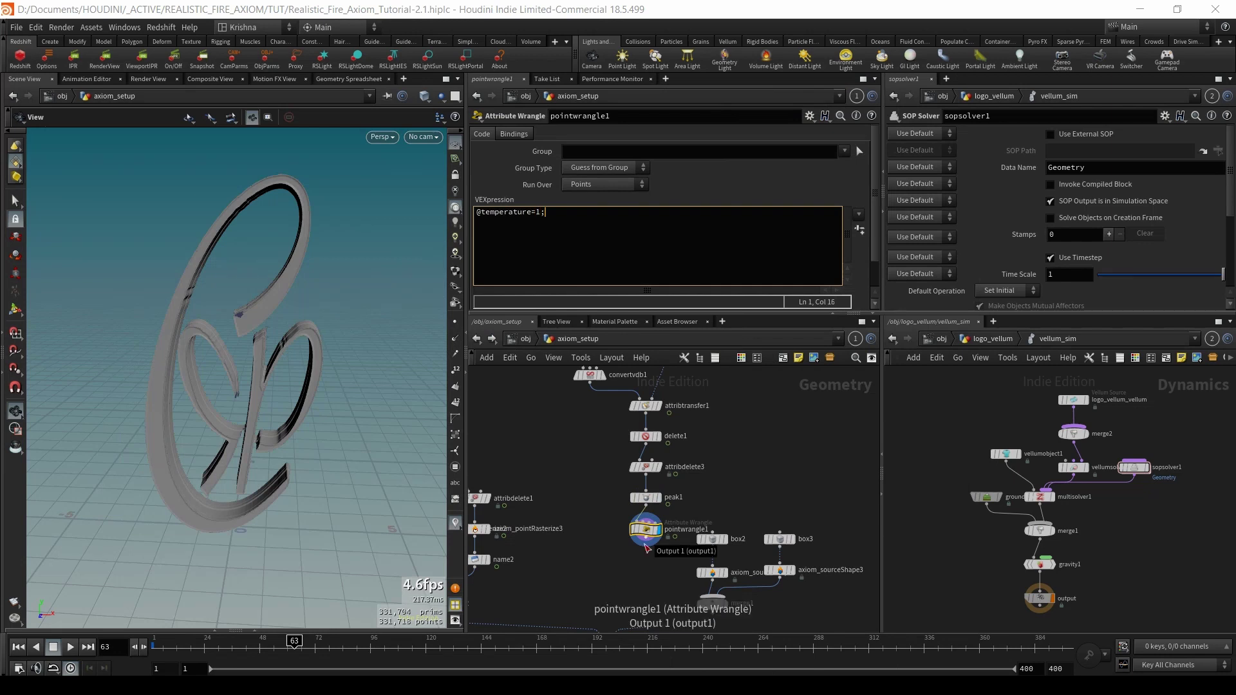
- Add a displayed Trail node after pointwrangle1 and set its Result Type to Compute Velocity
key(Tab)
text(trai)
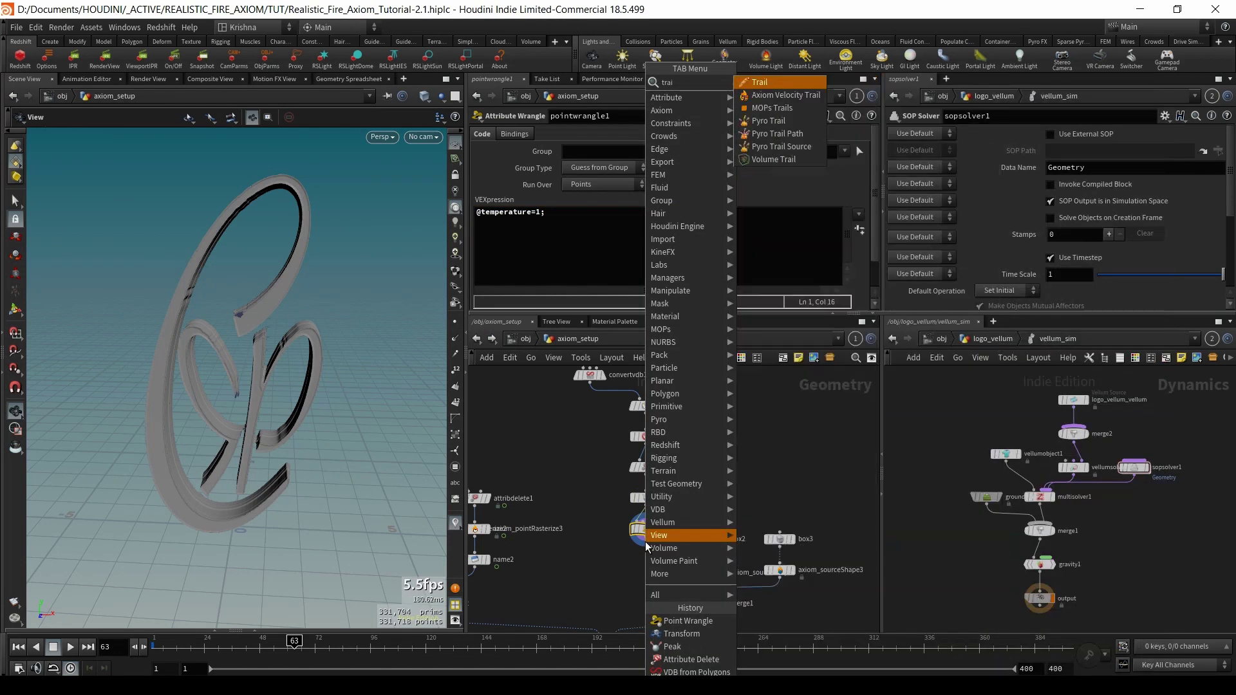
key(Return)
click(647, 545)
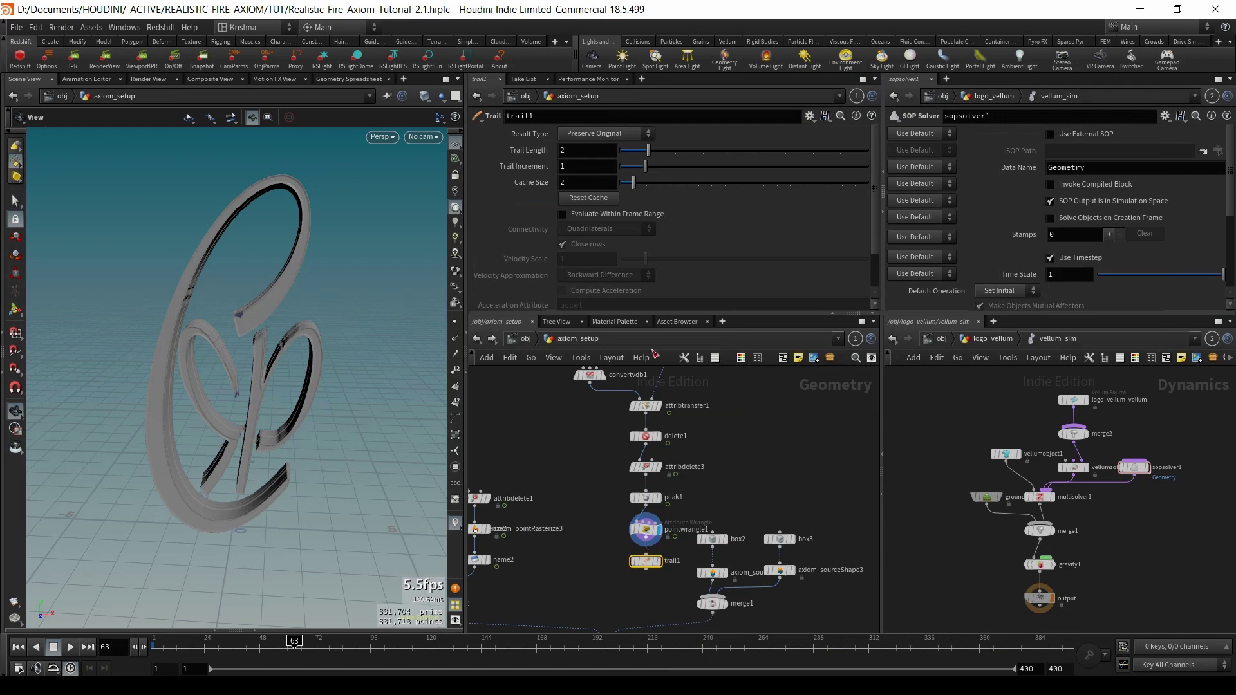
click(605, 134)
click(609, 186)
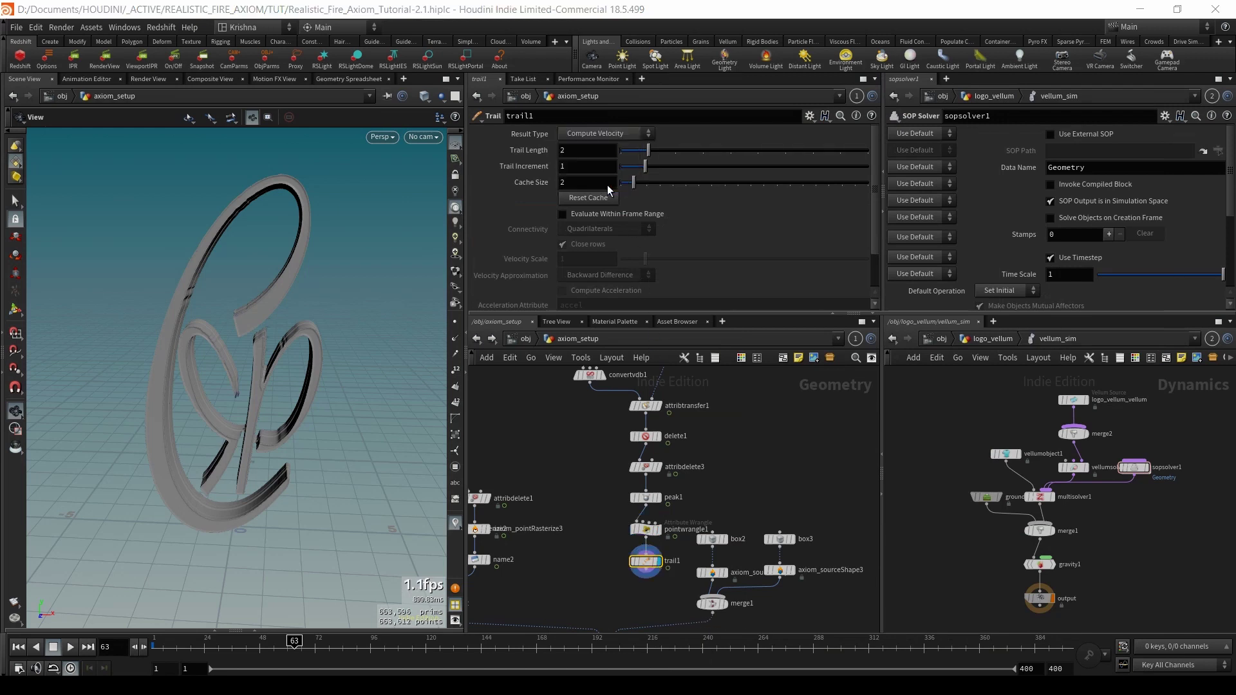
- Duplicate the attribdelete1, axiom_pointRasterize3 and name2 chain and connect the copy to trail1's output
middle_drag(597, 522, 625, 500)
drag(624, 516, 673, 485)
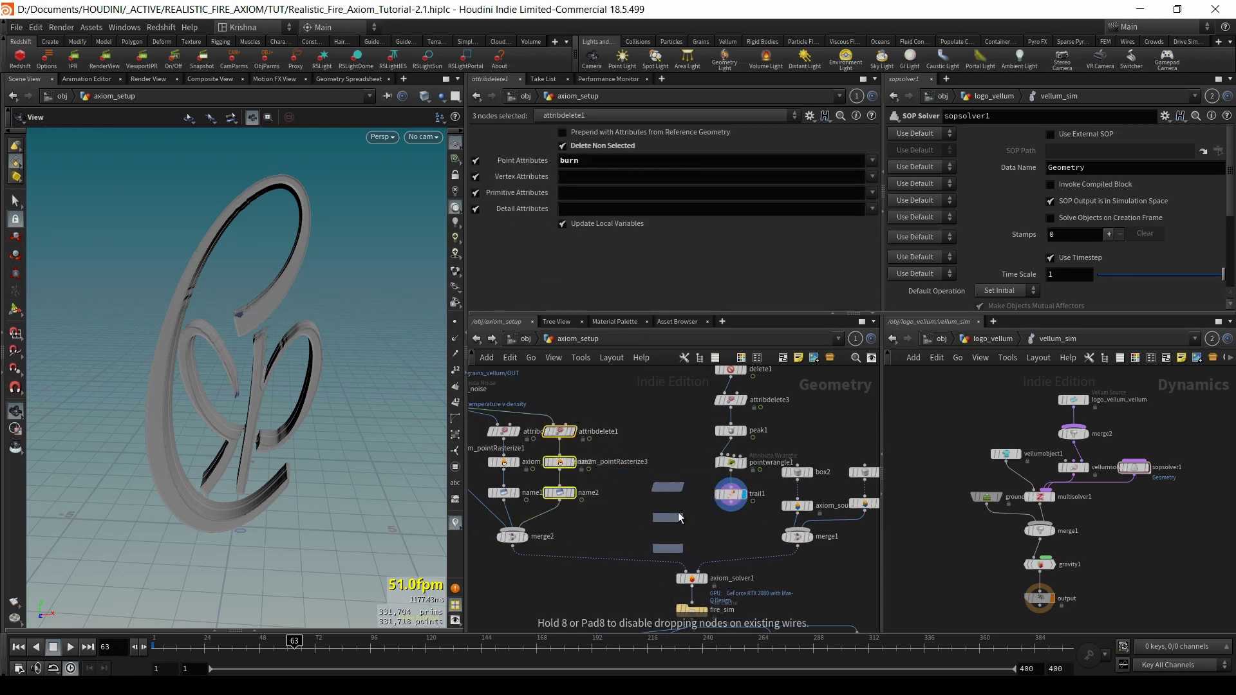
scroll(714, 504, down, 5)
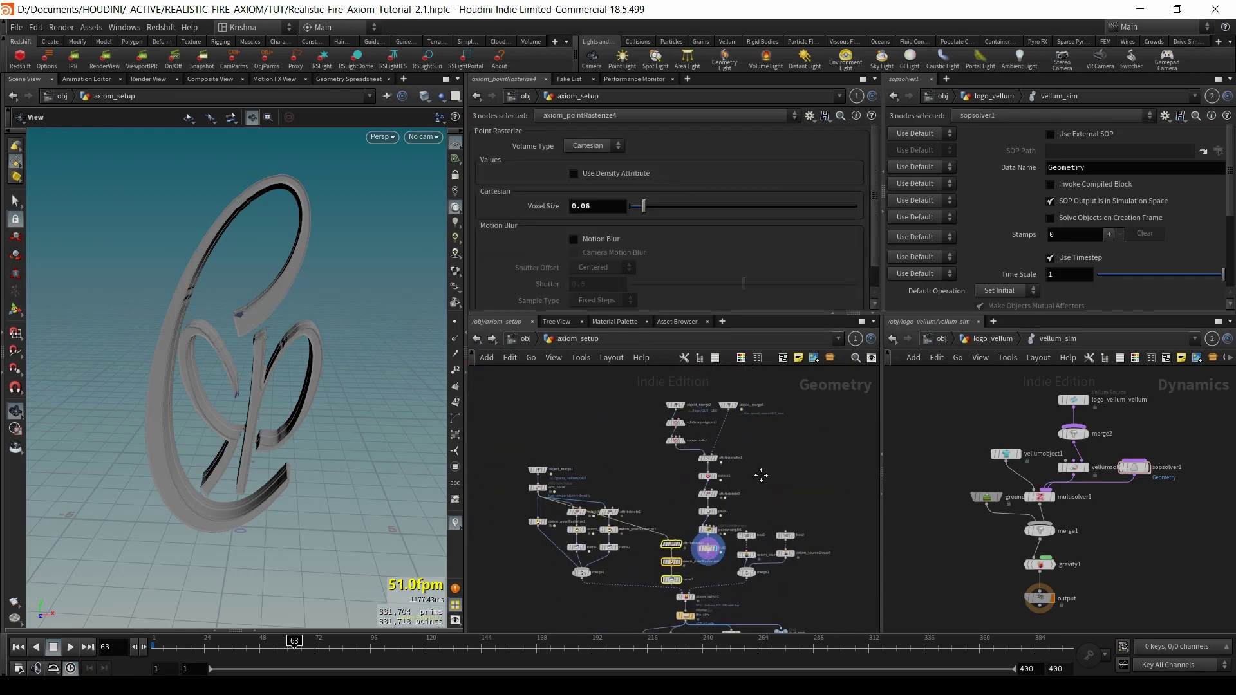
scroll(695, 599, up, 5)
double_click(704, 509)
key(Return)
drag(651, 462, 636, 467)
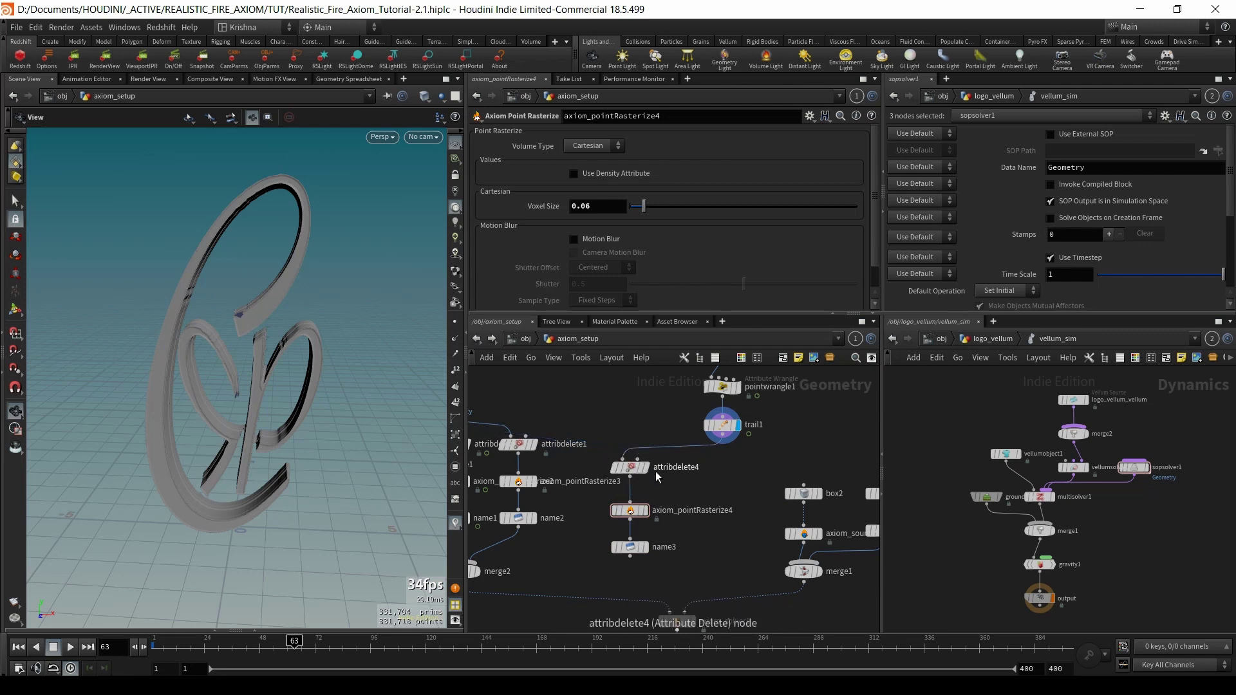
- Display attribdelete4 and set its Point Attributes to temperature instead of burn
click(641, 469)
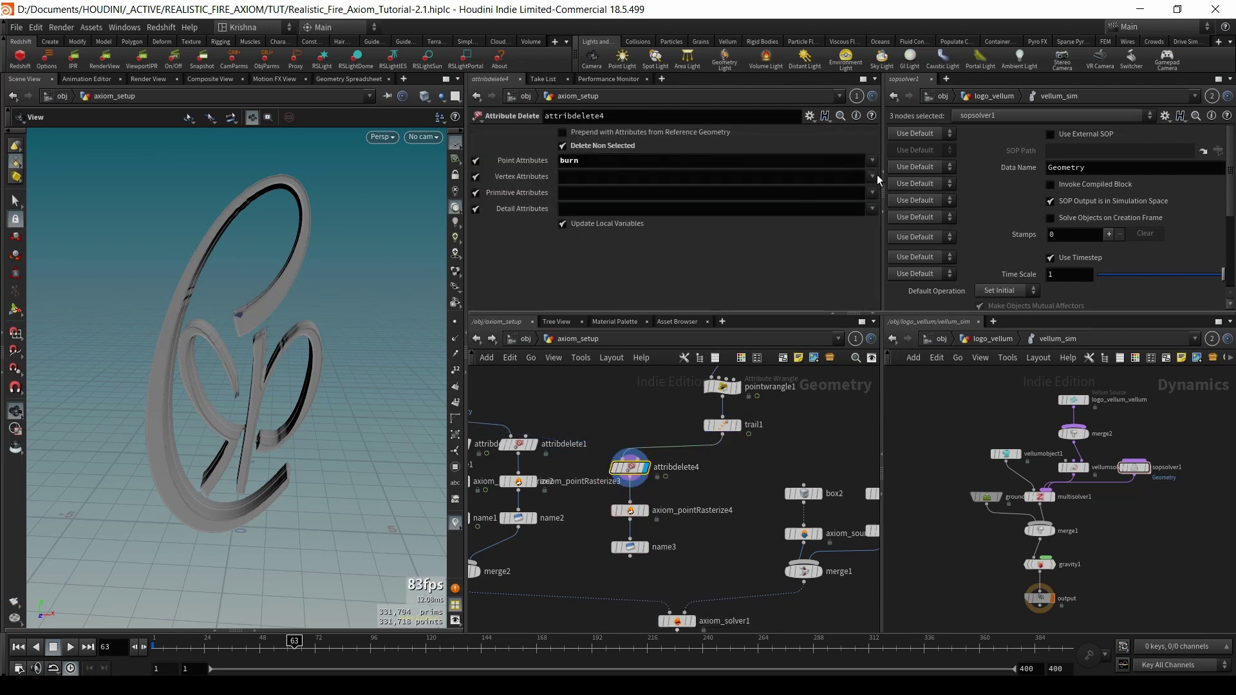
click(872, 160)
click(893, 201)
drag(583, 160, 546, 166)
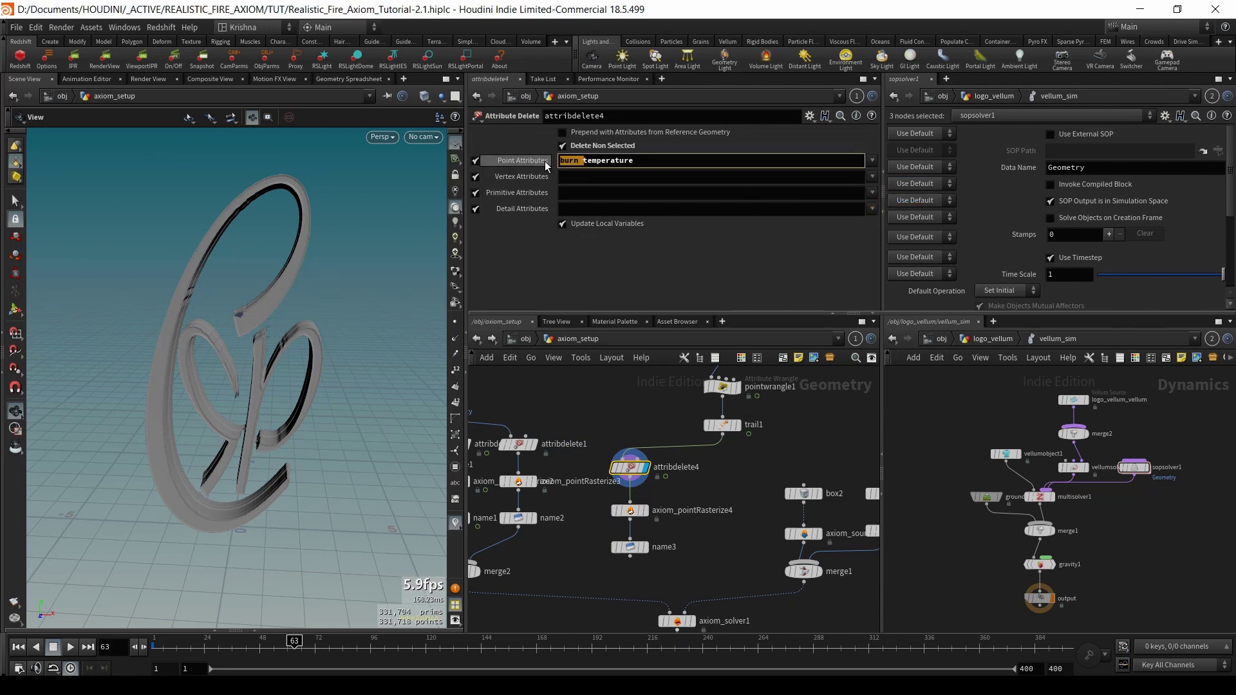
key(BackSpace)
- Display the rasterized result through name3 and set its density naming to collisionTemperature
click(642, 512)
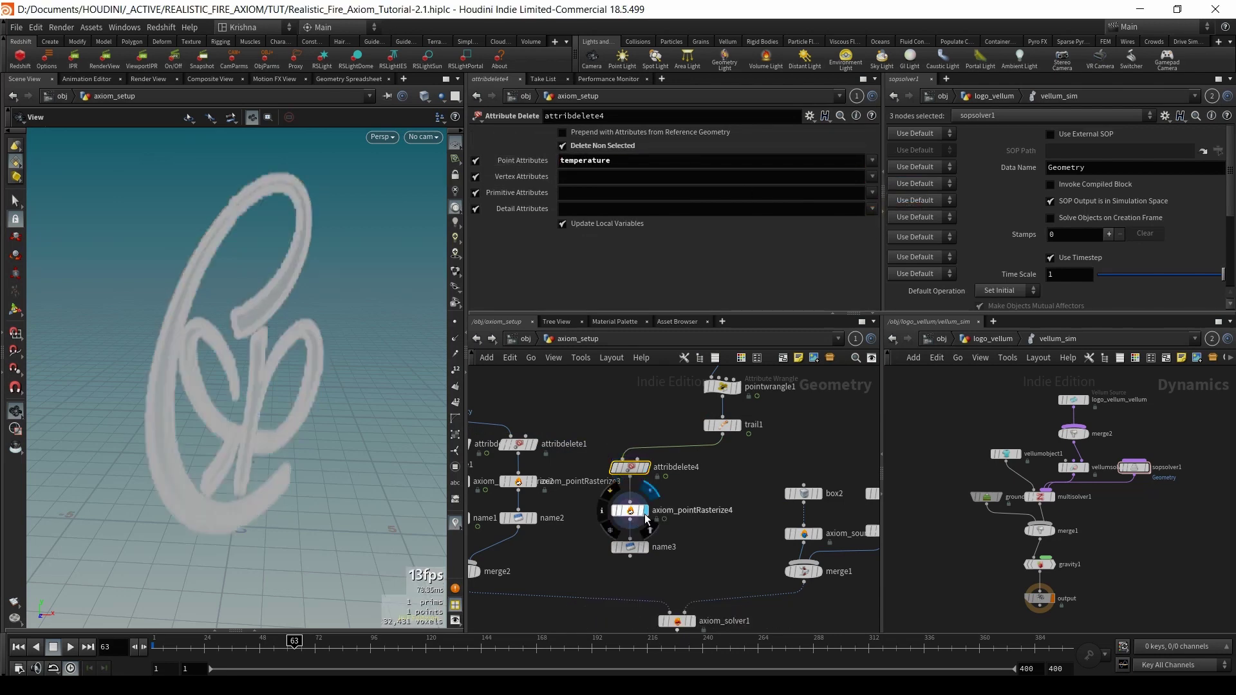
click(634, 514)
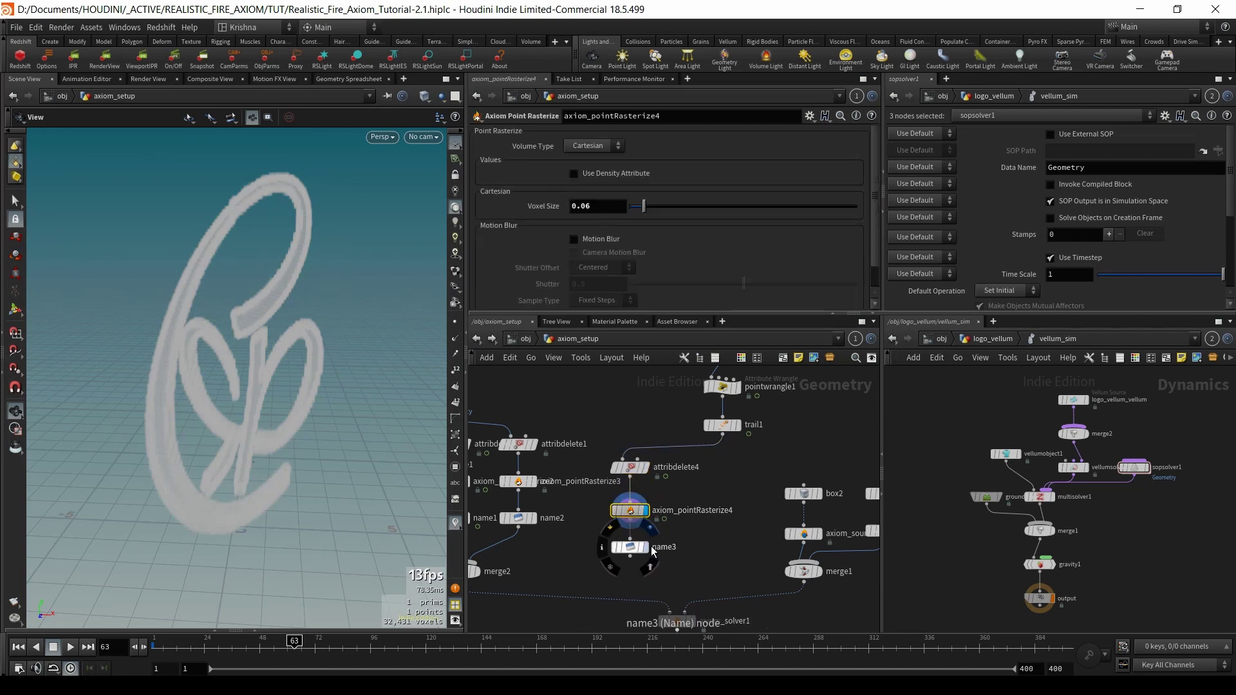
click(636, 548)
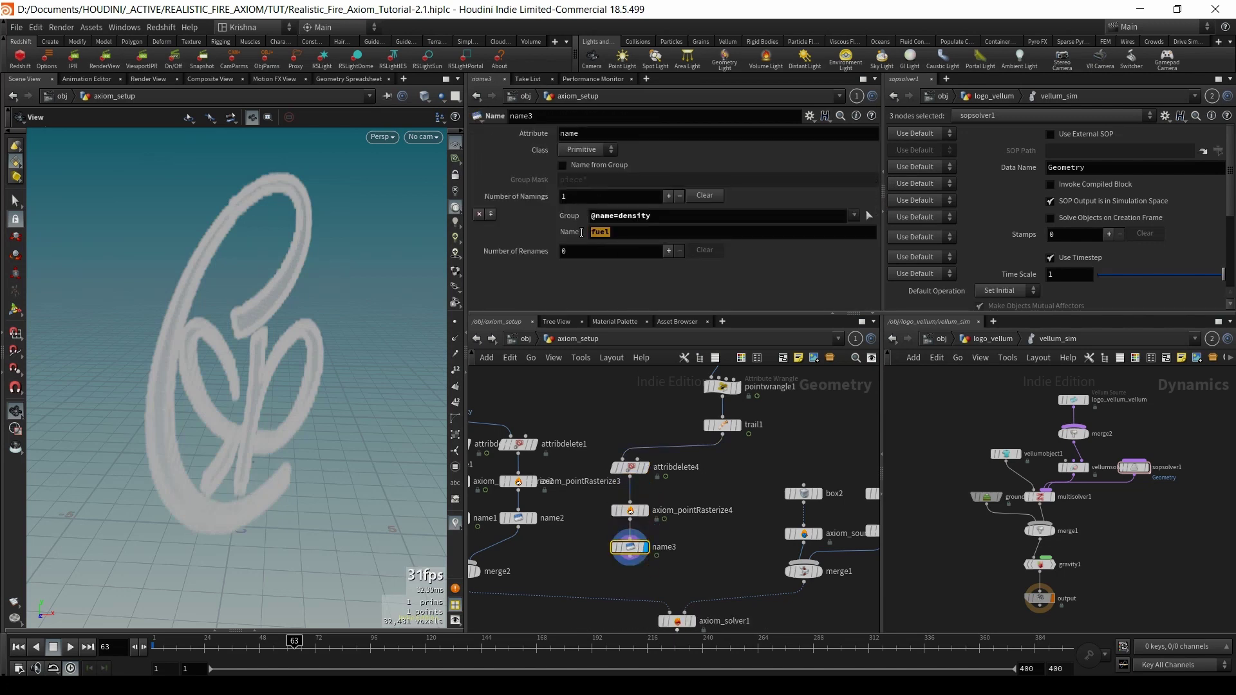
double_click(584, 233)
text(collisionTemperatur)
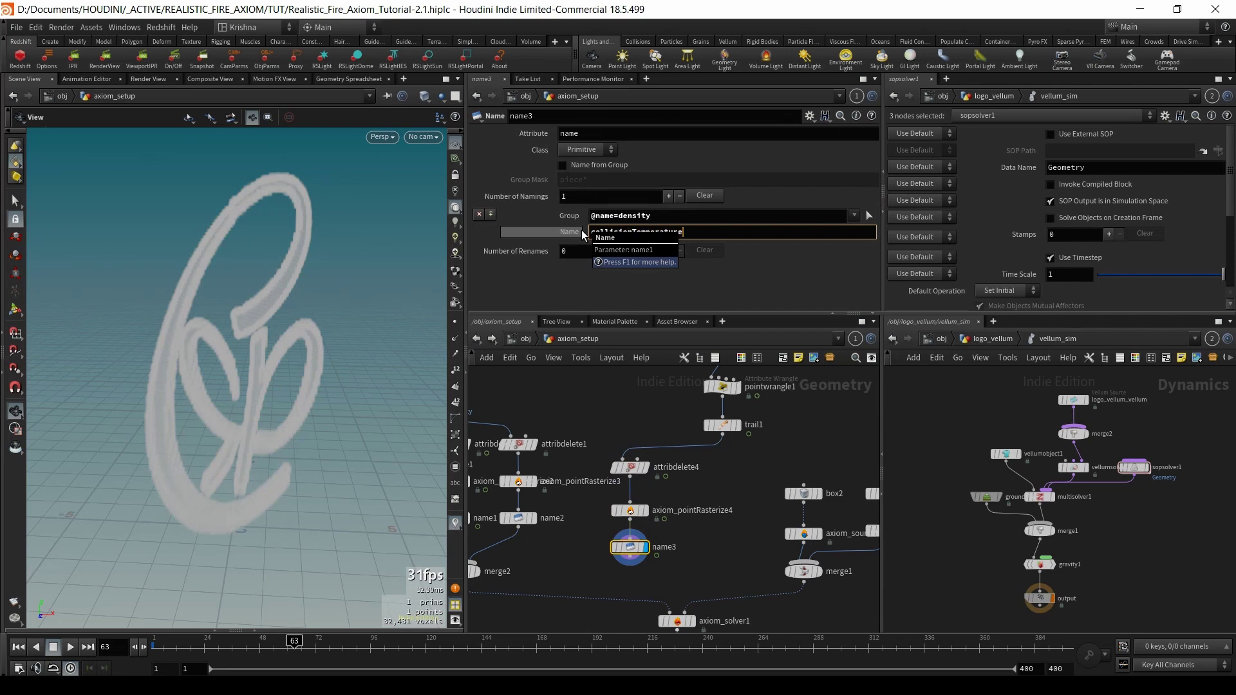
key(Return)
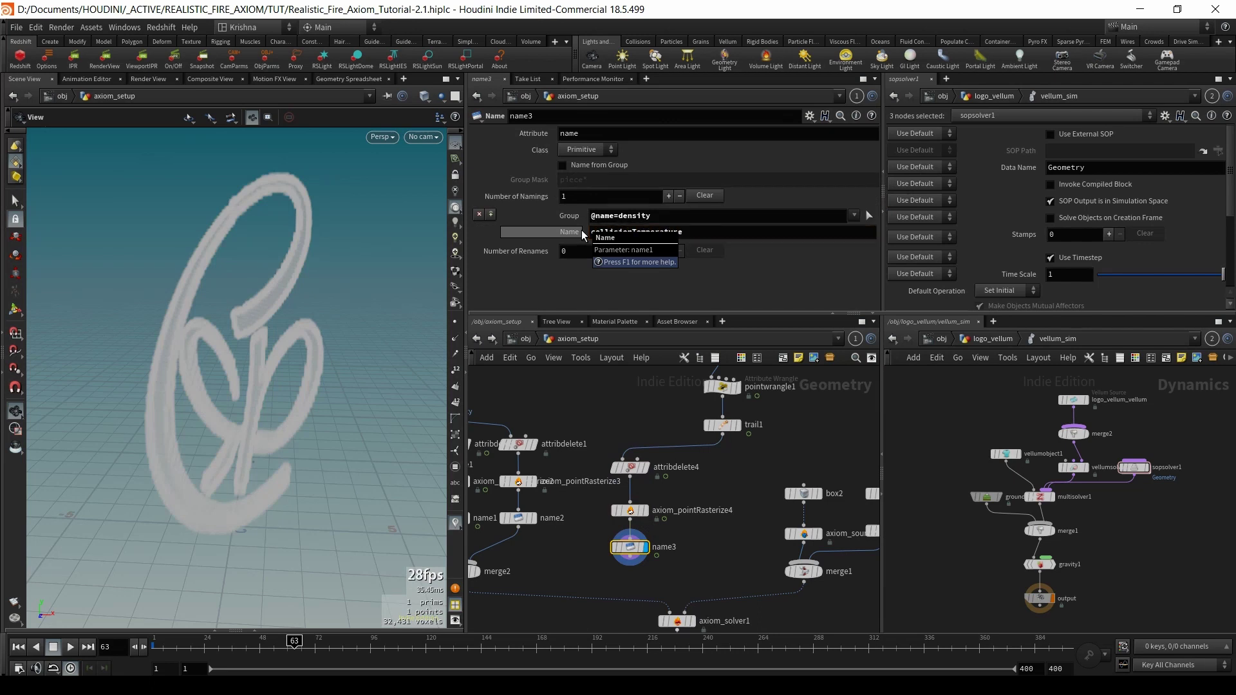
- Duplicate the attribdelete4, rasterize and name3 chain under trail1 and set the copied attribute delete's Point Attributes to v
drag(655, 573, 705, 465)
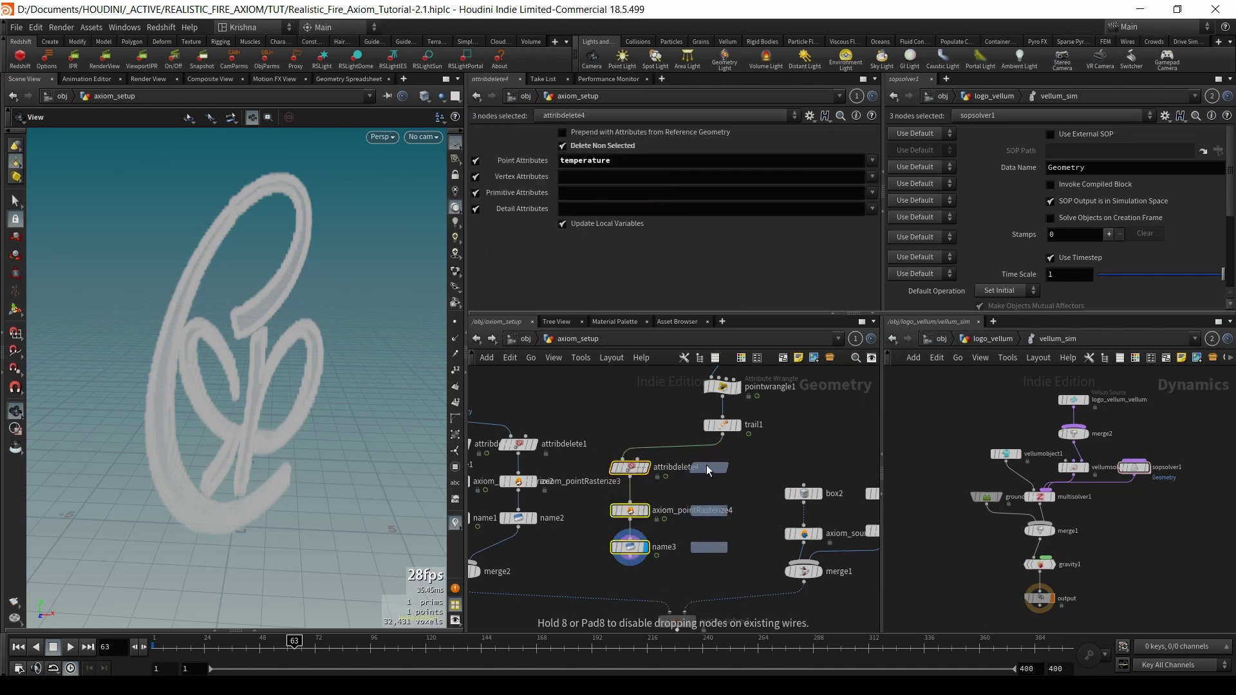
click(775, 447)
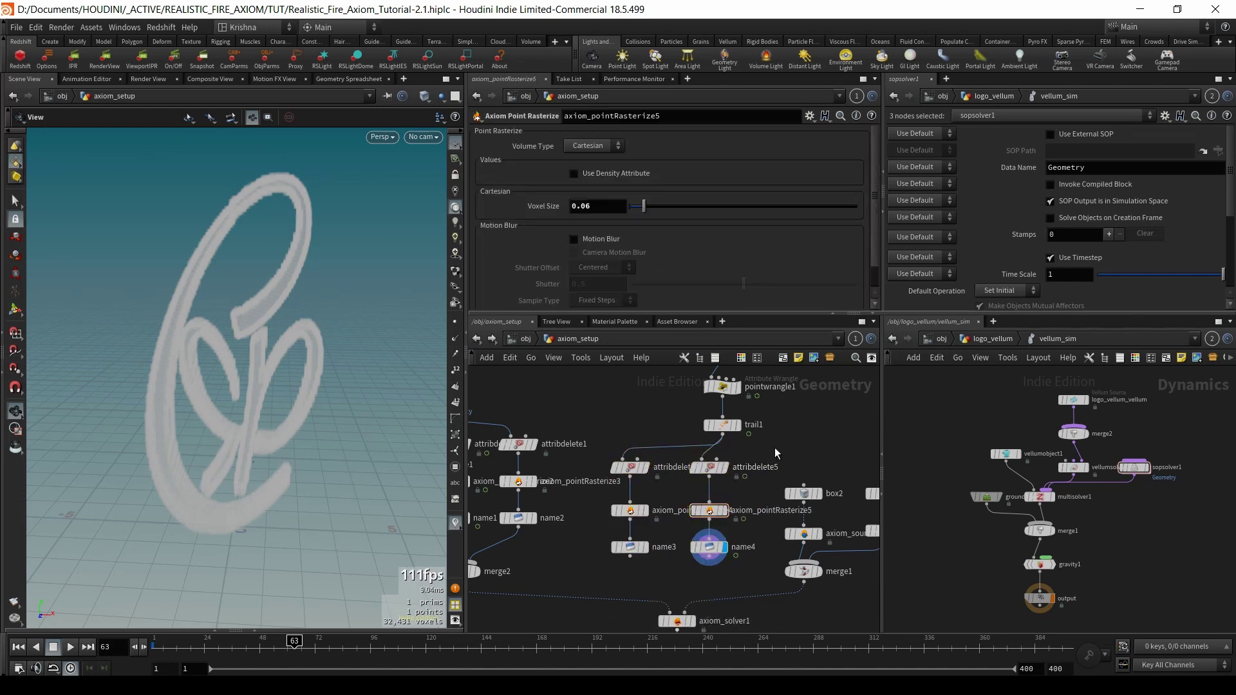
click(709, 467)
click(873, 160)
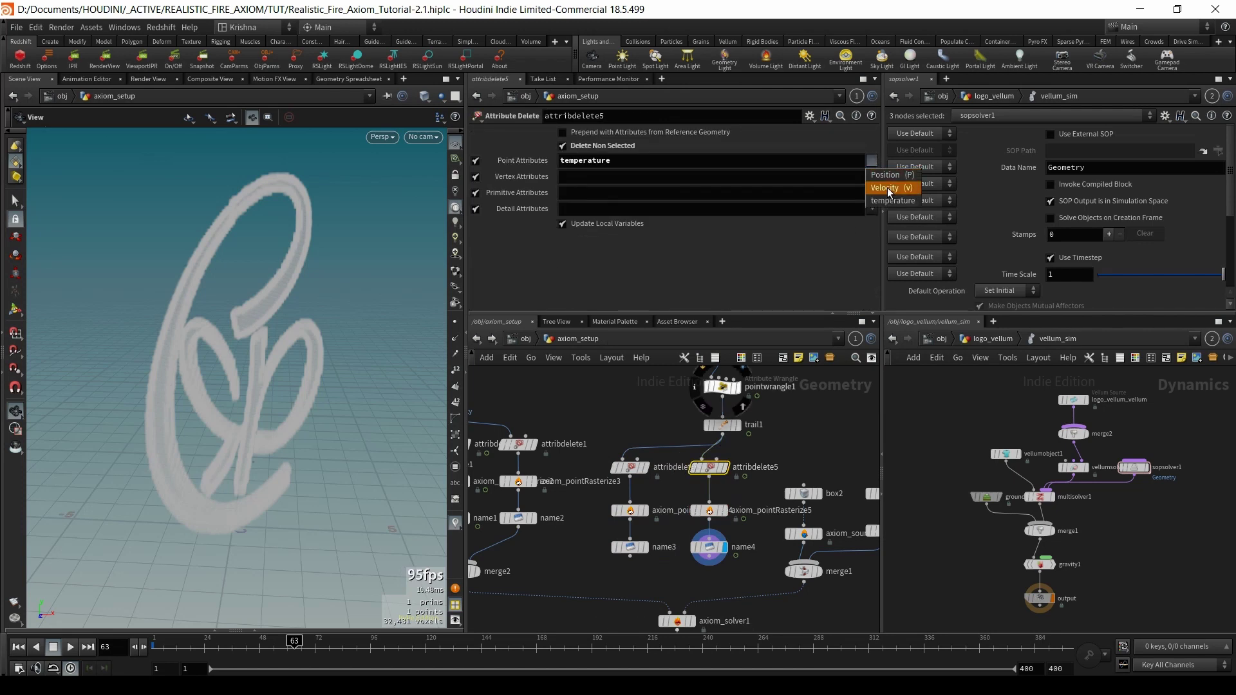
click(888, 182)
click(872, 160)
click(894, 201)
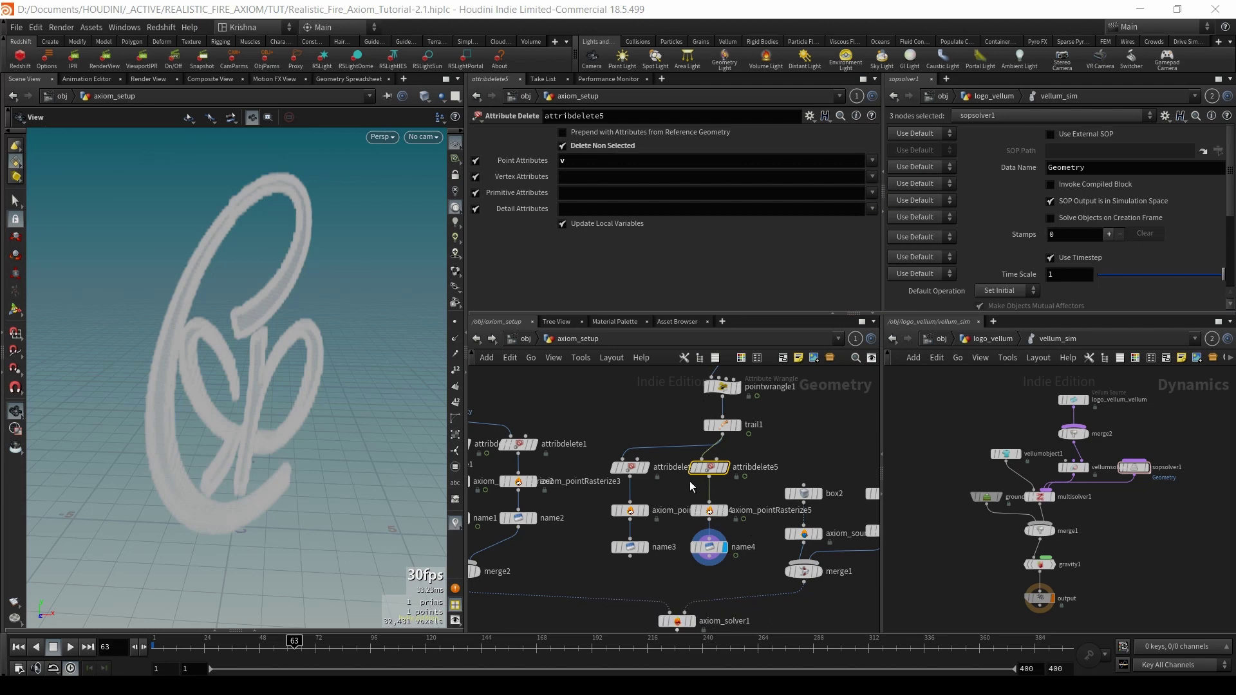
- Set the Name value of name4 to collisionVelocity
click(711, 555)
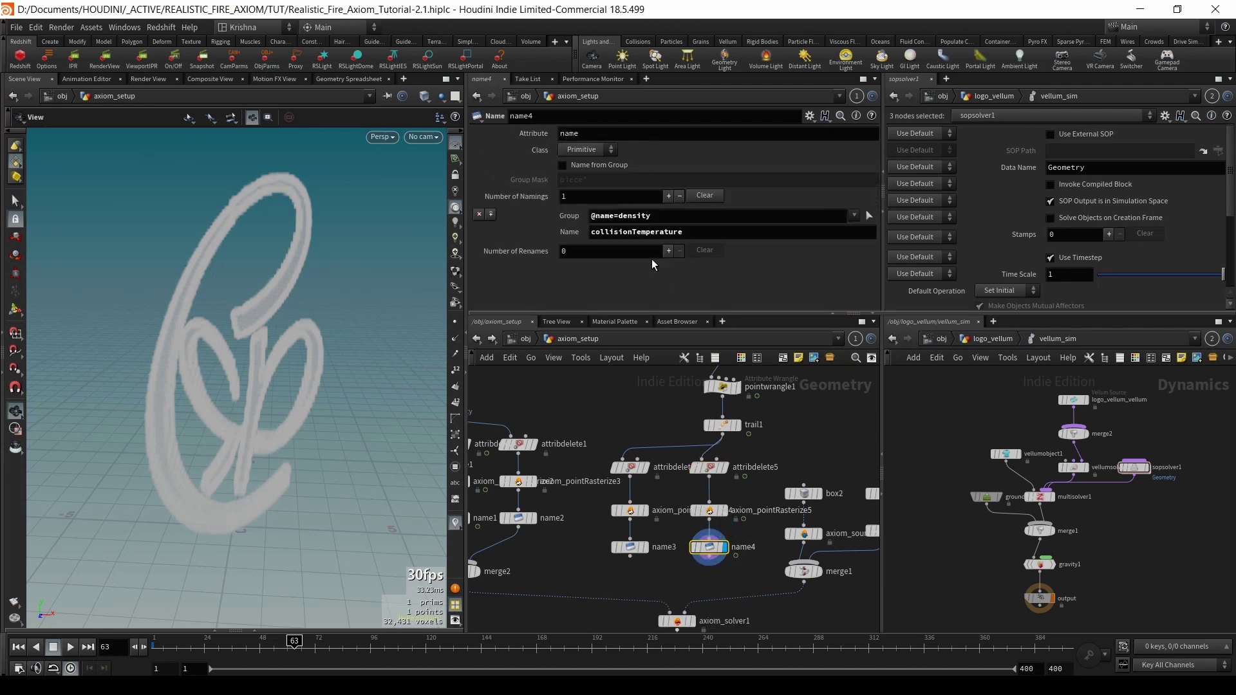
drag(629, 239, 701, 243)
text(Velocity)
key(Return)
middle_drag(716, 573, 716, 555)
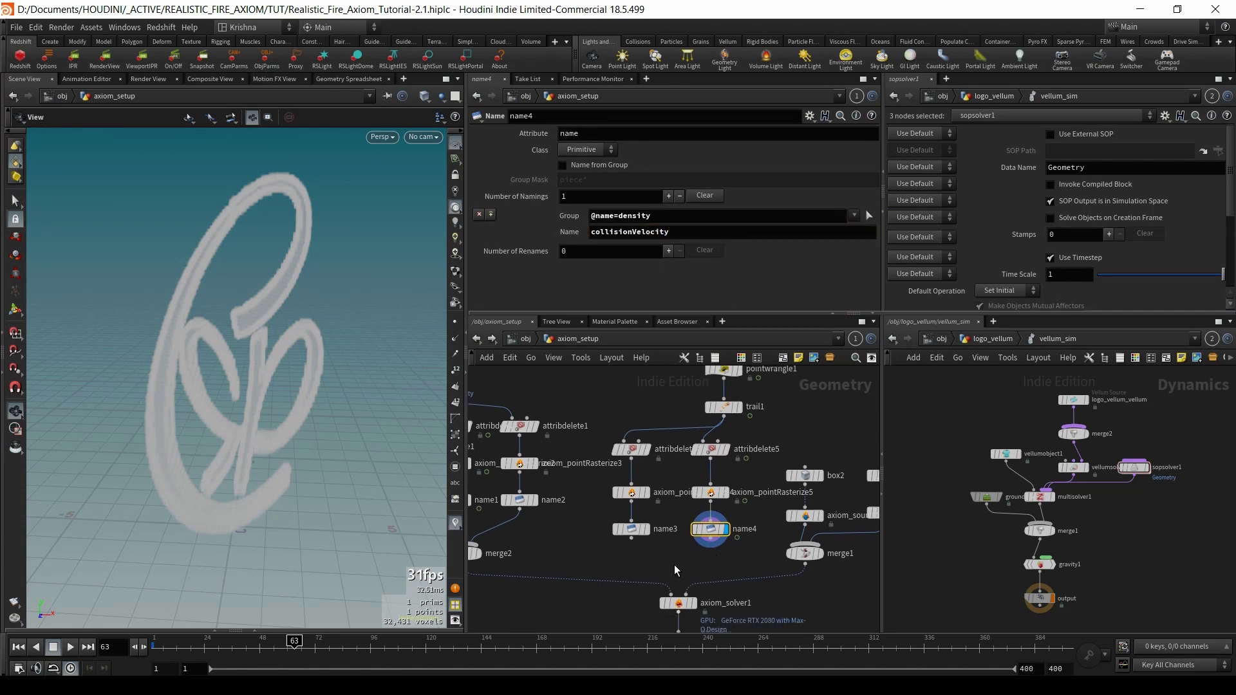
key(Tab)
text(merg)
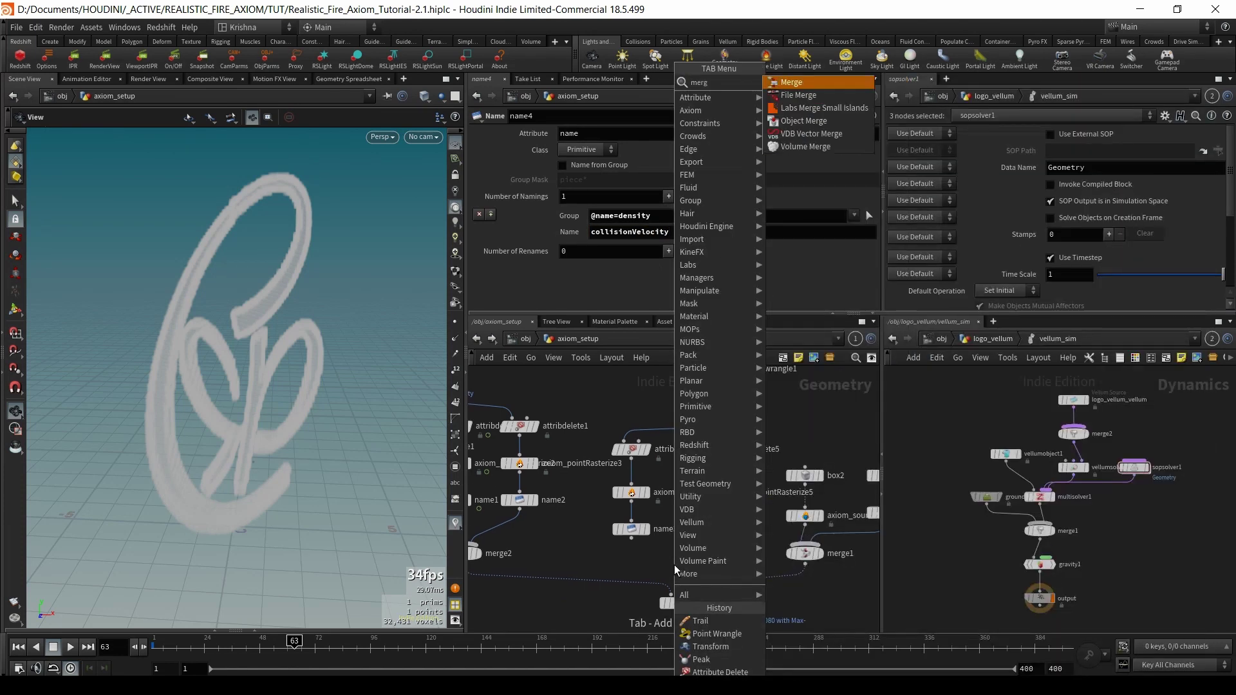
key(Escape)
- Connect name3 and name4 into merge2 and check the volume info of both name nodes
click(631, 539)
click(476, 546)
click(710, 540)
click(475, 546)
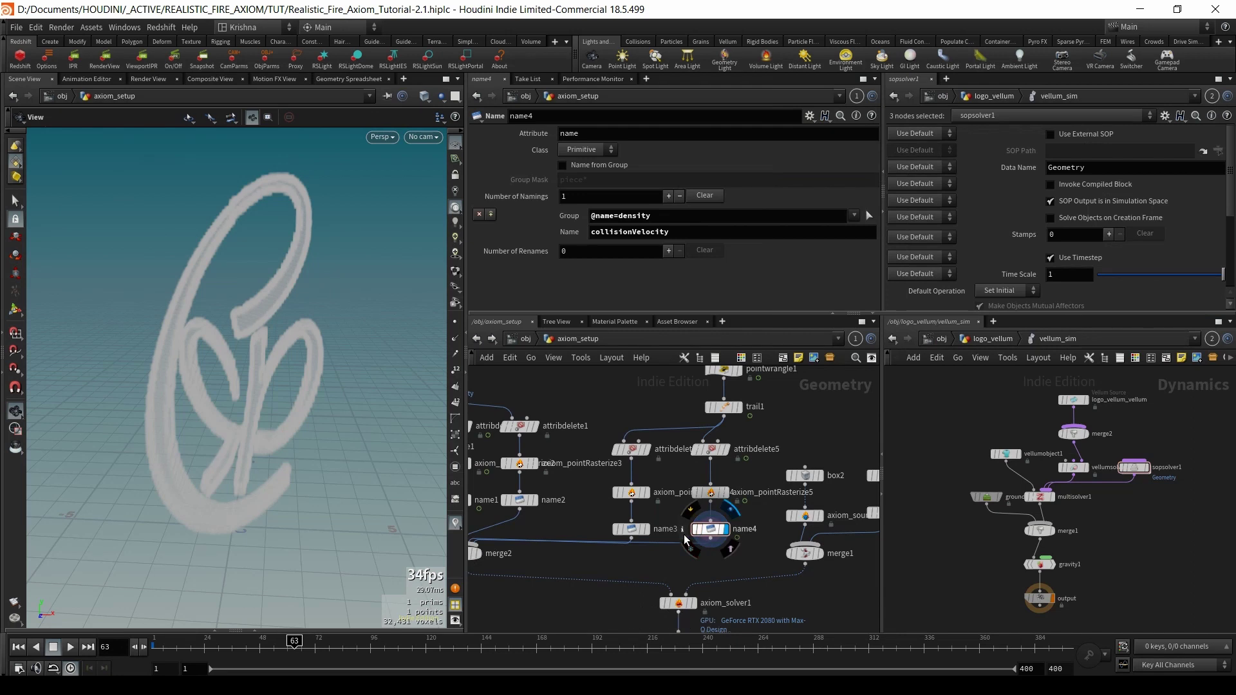
click(682, 529)
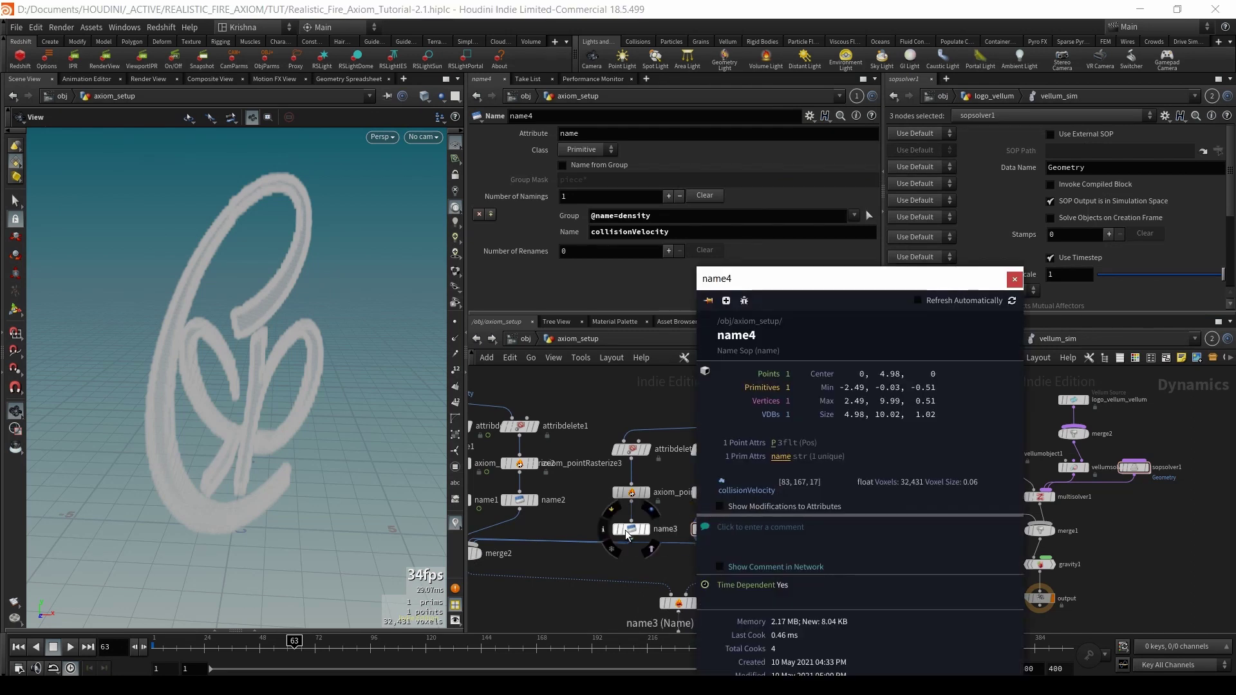
click(602, 529)
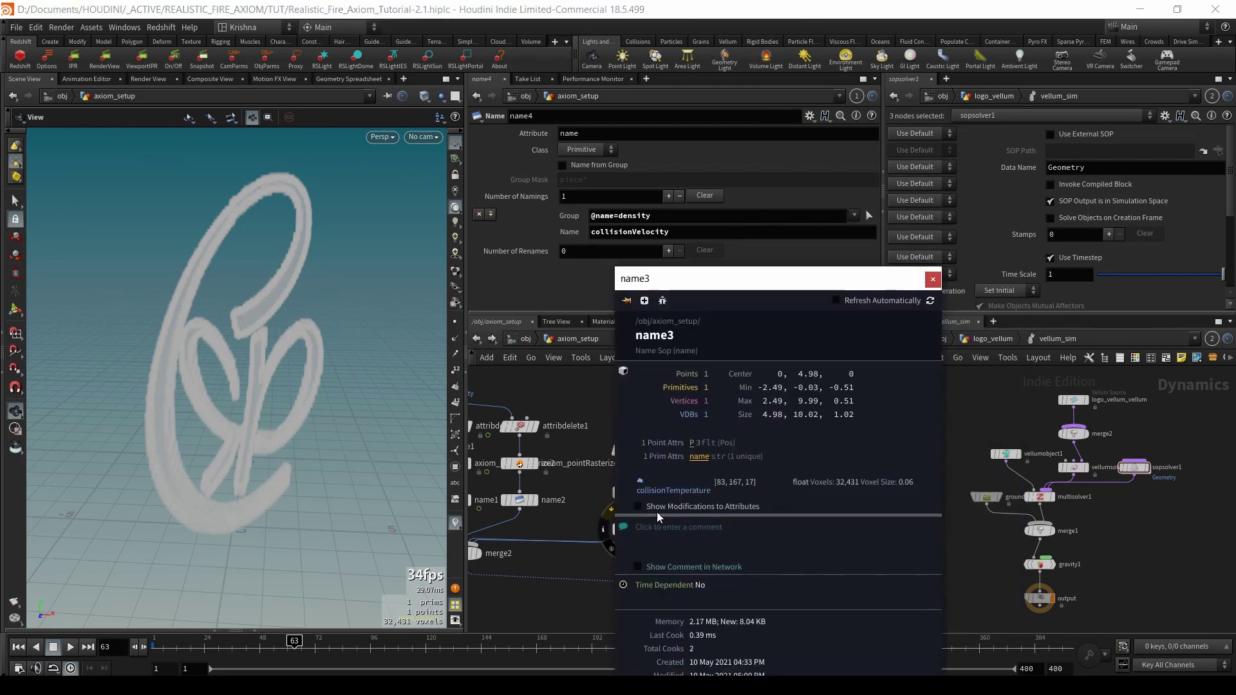
- Display axiom_solver1 and read the details of its error
scroll(658, 481, down, 4)
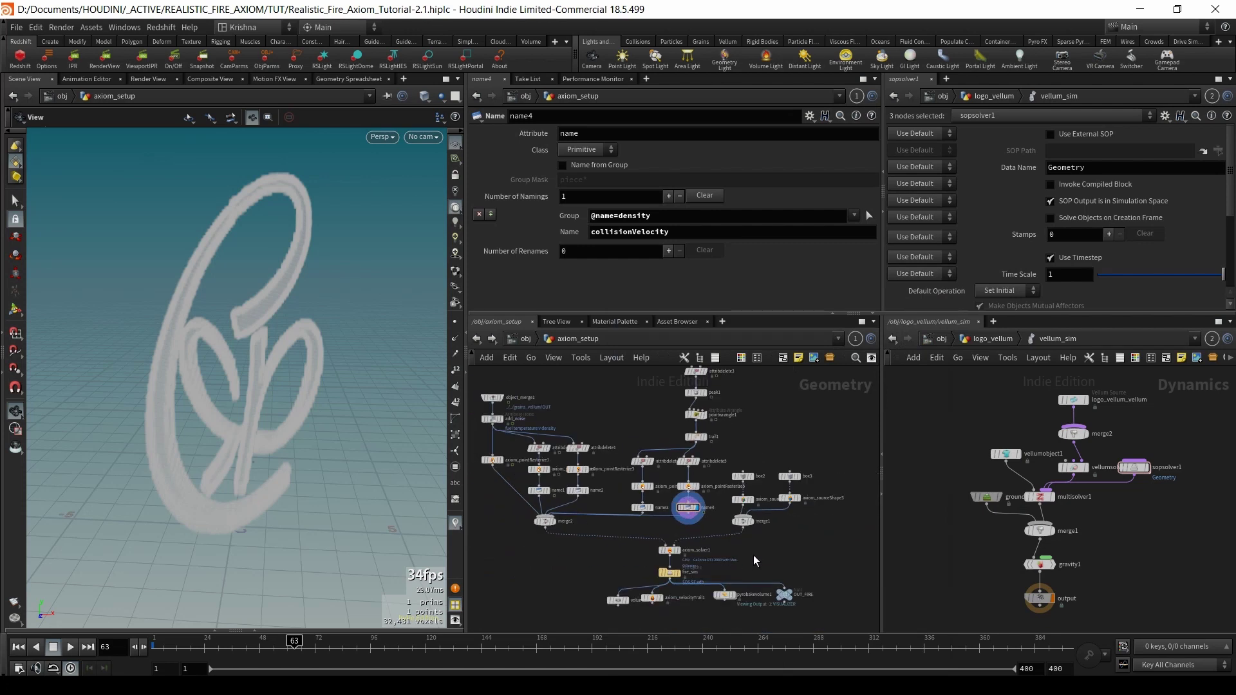
click(675, 551)
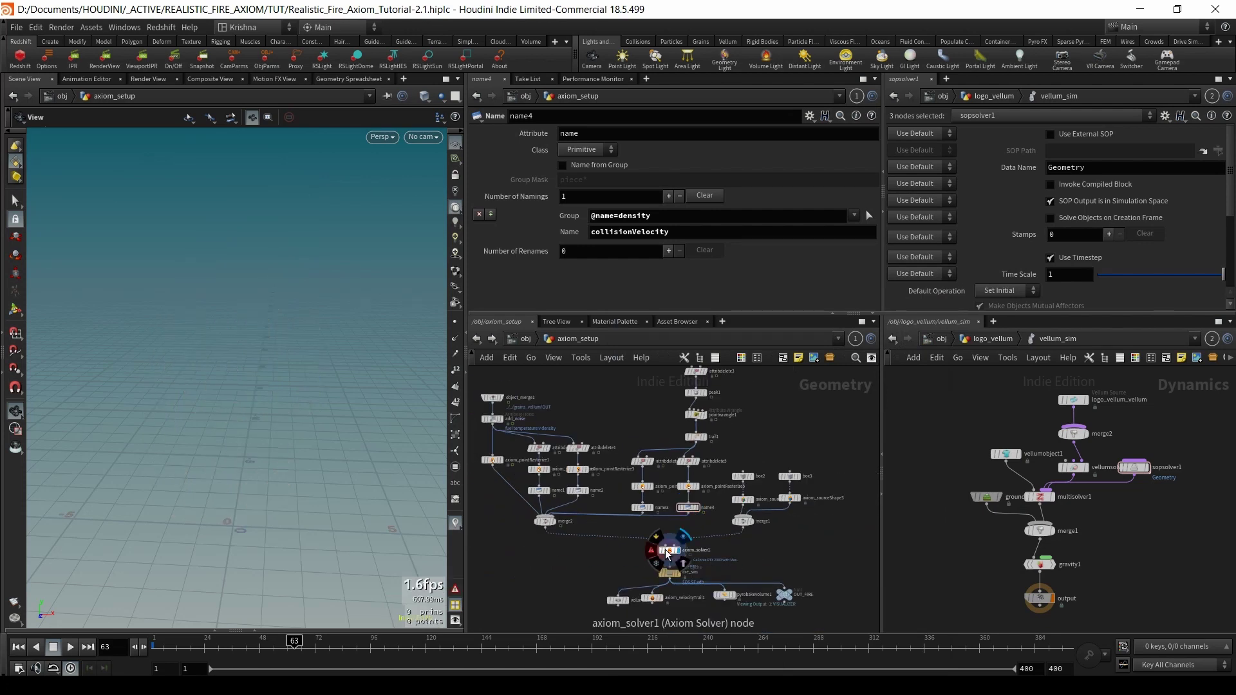
click(671, 553)
scroll(672, 552, up, 3)
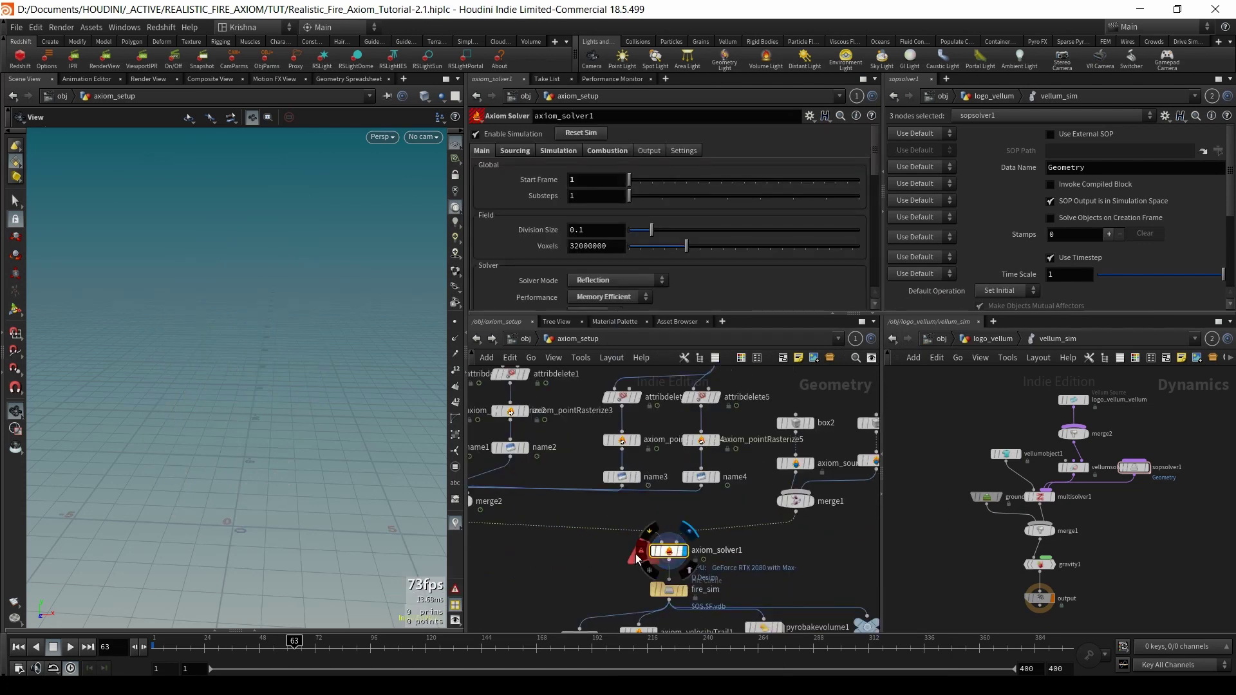
click(636, 554)
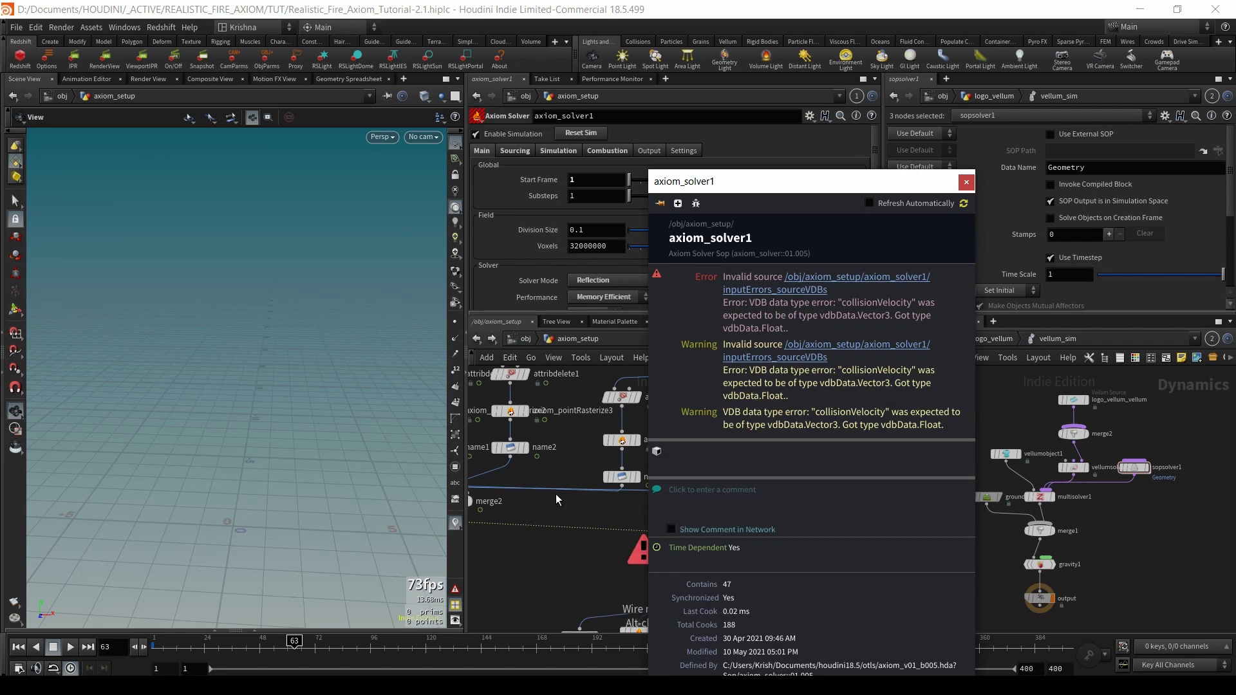
scroll(734, 504, up, 1)
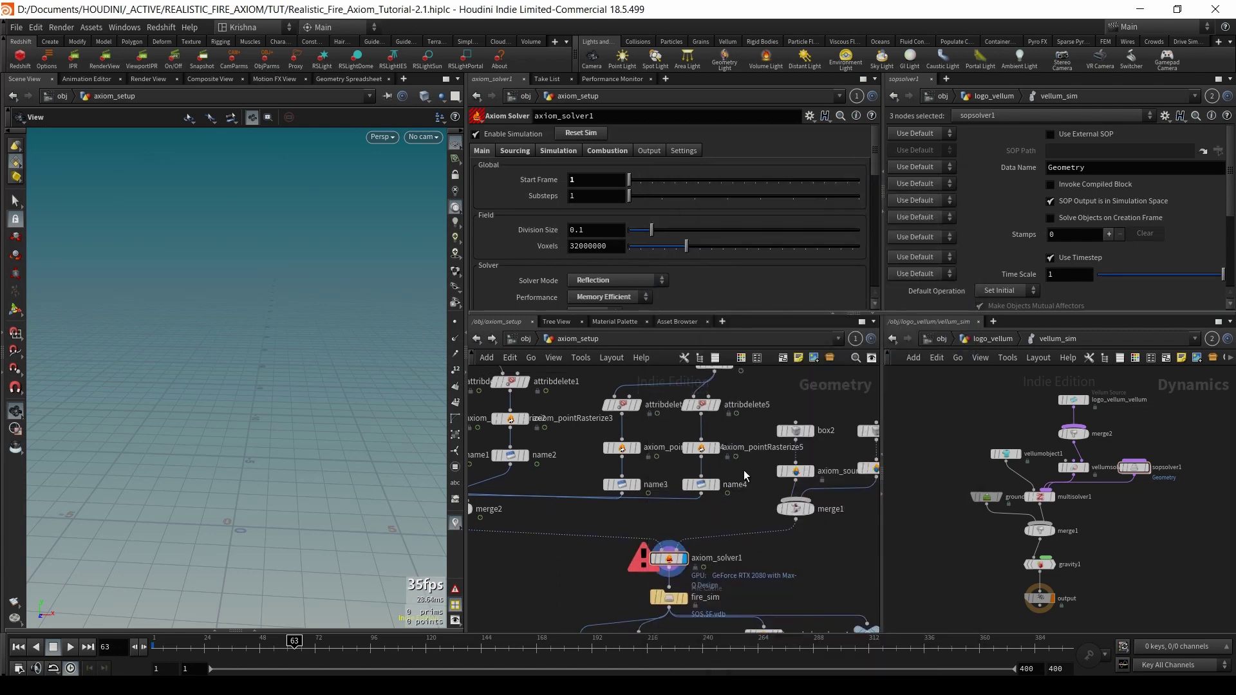
- Examine the settings of axiom_pointRasterize5, trail1 and name4 in the velocity branch for the cause of the solver error
scroll(748, 461, up, 3)
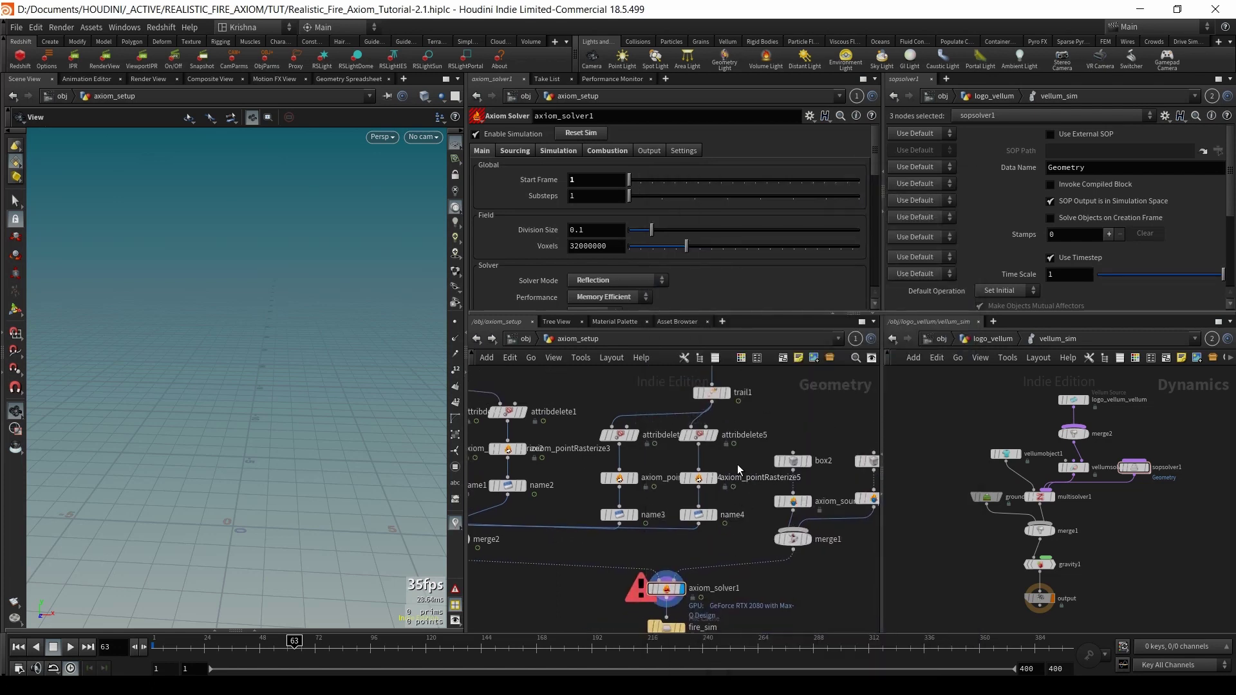
drag(741, 461, 700, 489)
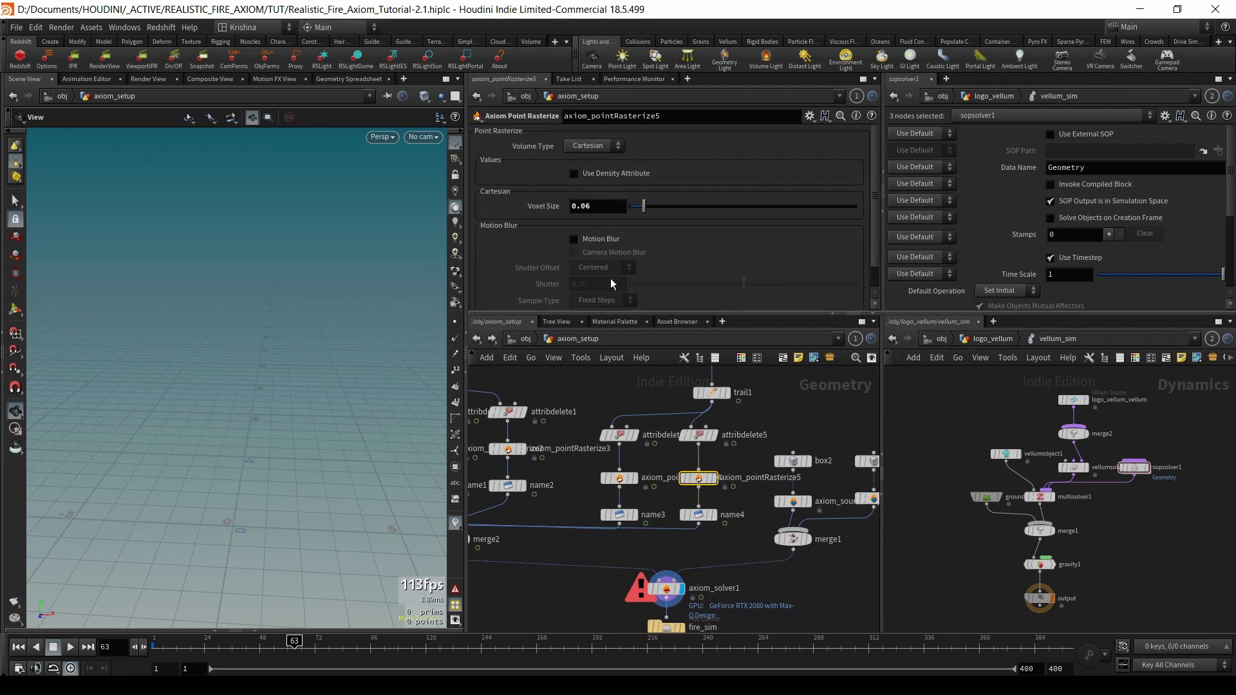
middle_drag(774, 419, 770, 451)
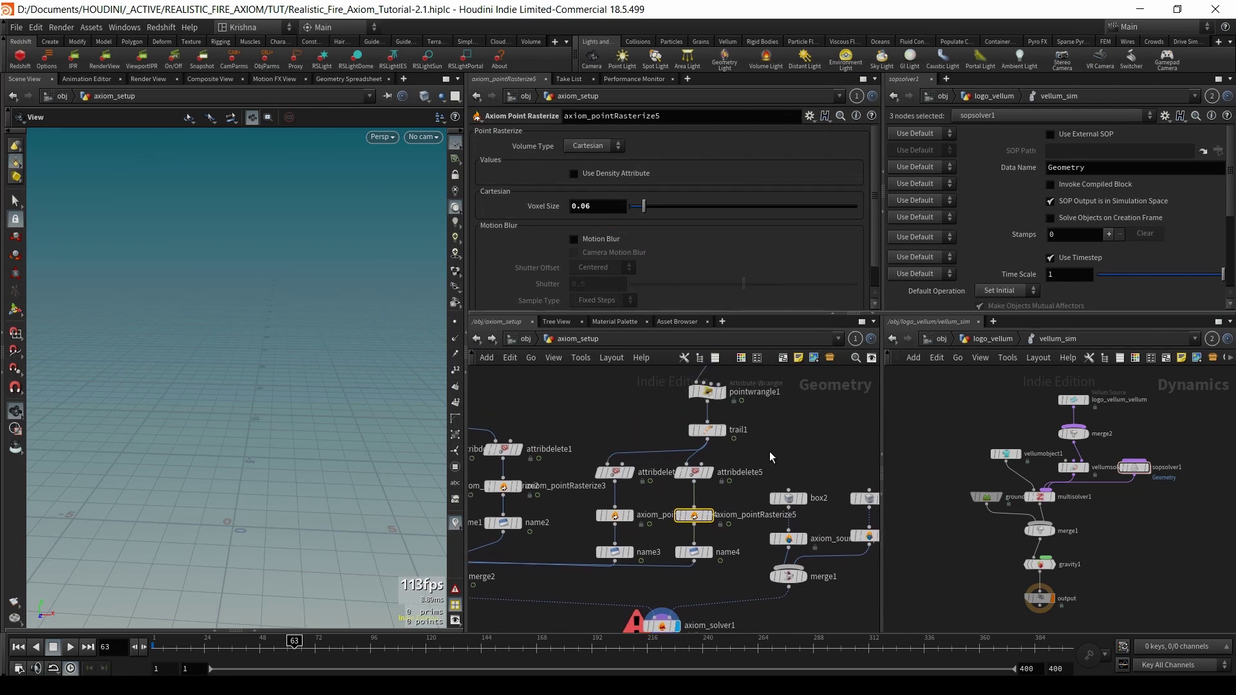
drag(767, 416, 684, 435)
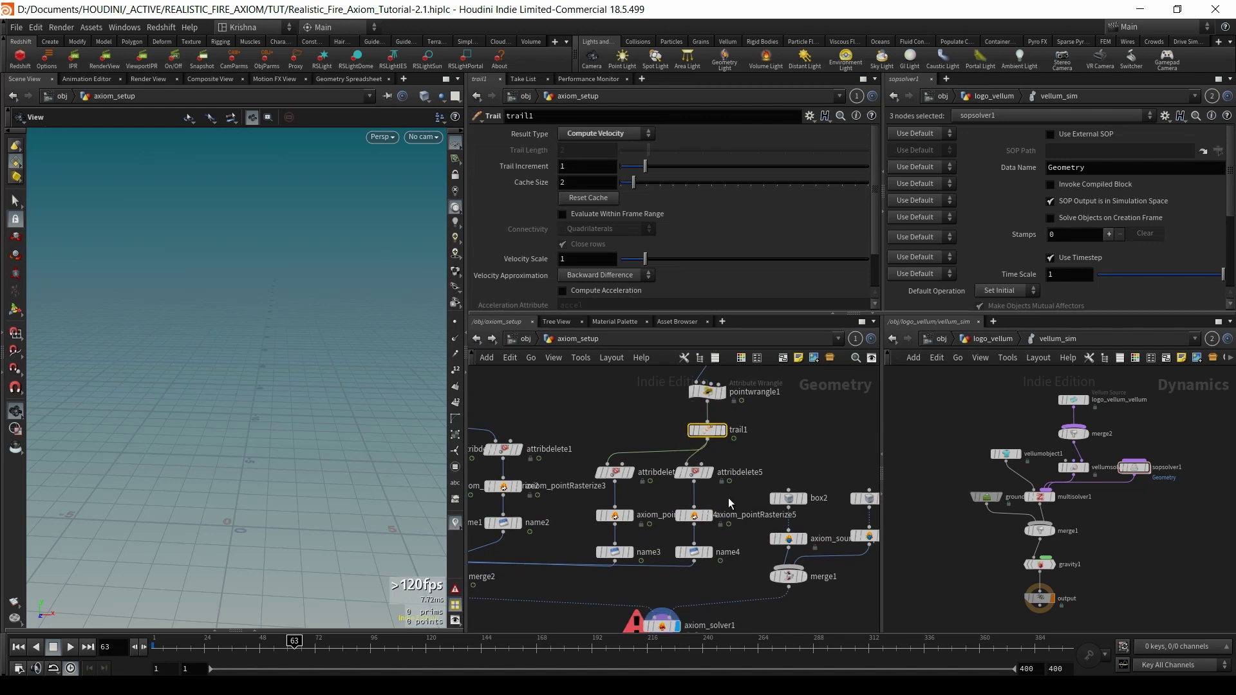
drag(694, 478, 732, 572)
middle_drag(741, 570, 738, 506)
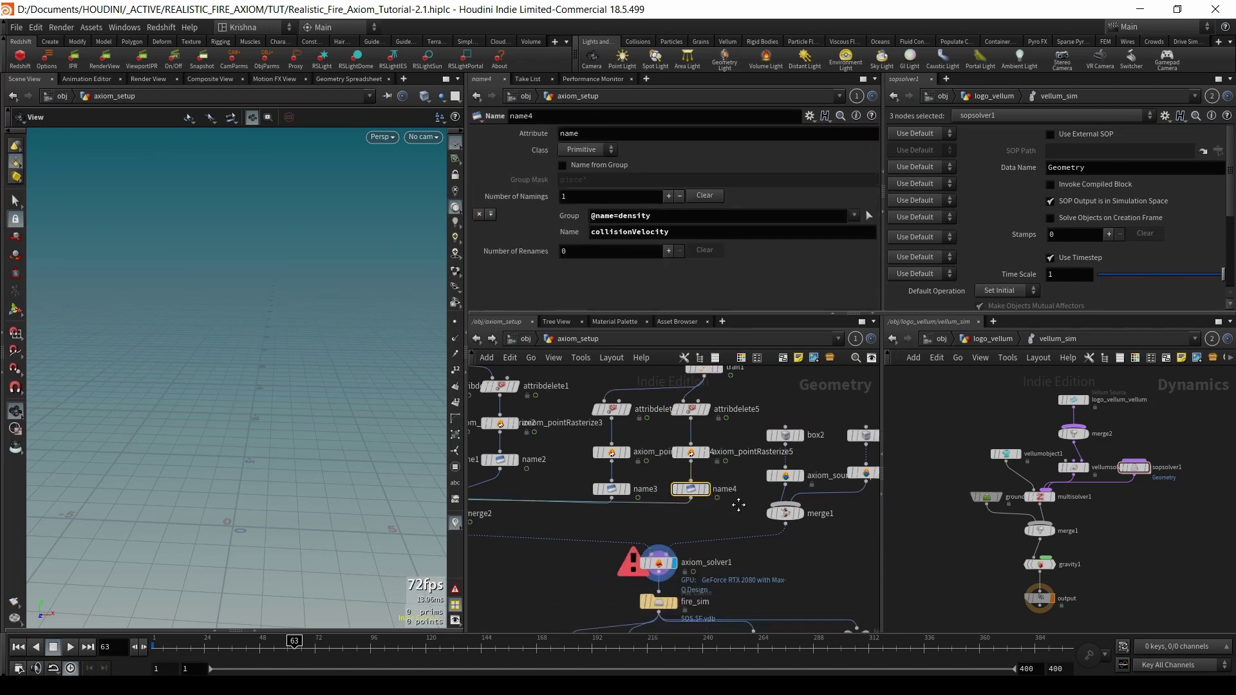
click(690, 452)
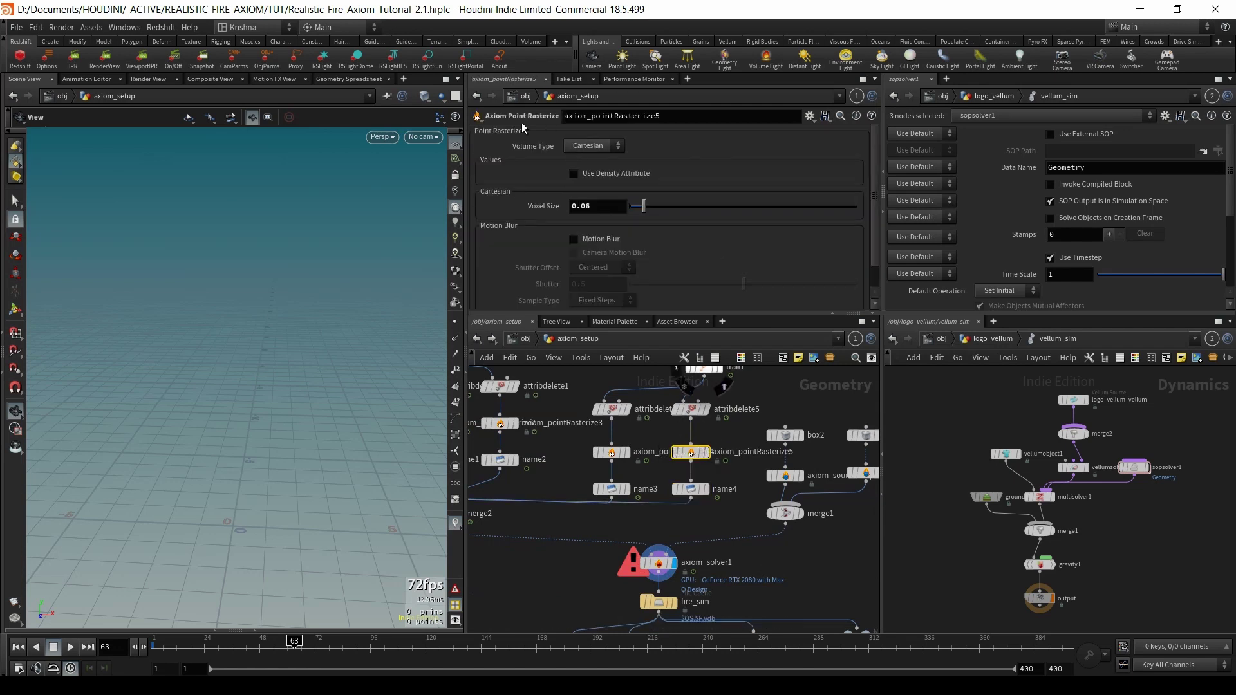
scroll(696, 230, down, 1)
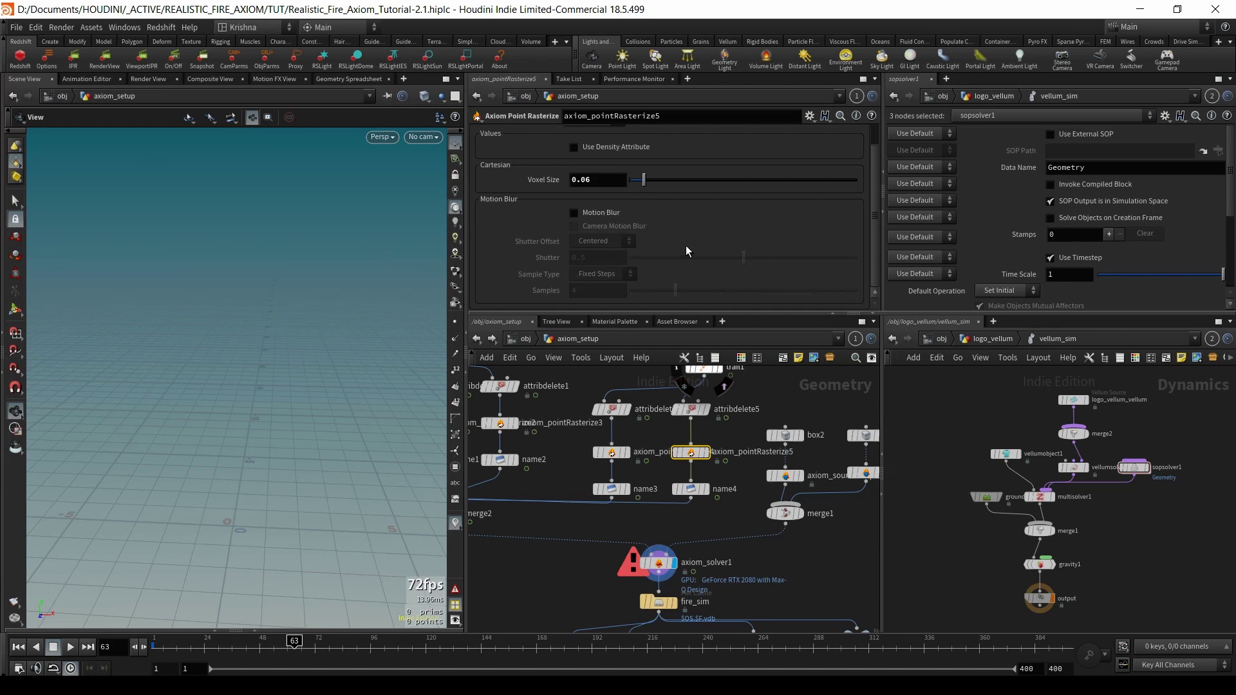
scroll(667, 242, up, 1)
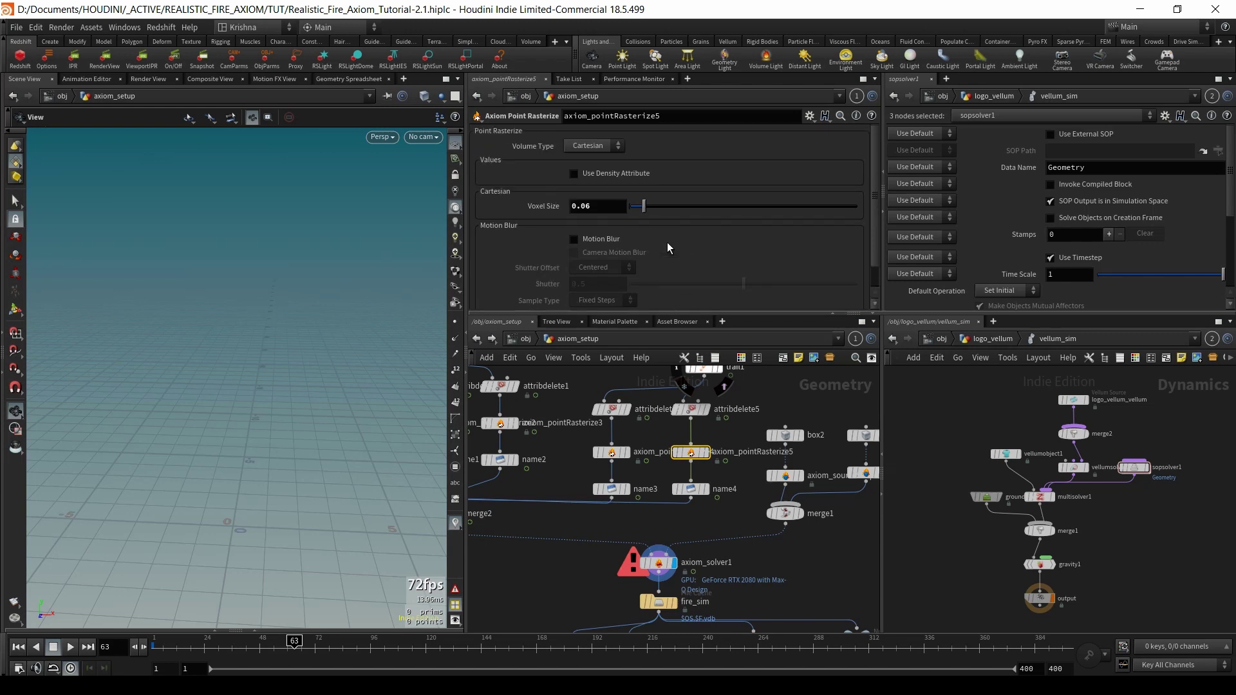
- Check the volume type of name4 and disconnect it from merge2
middle_click(690, 489)
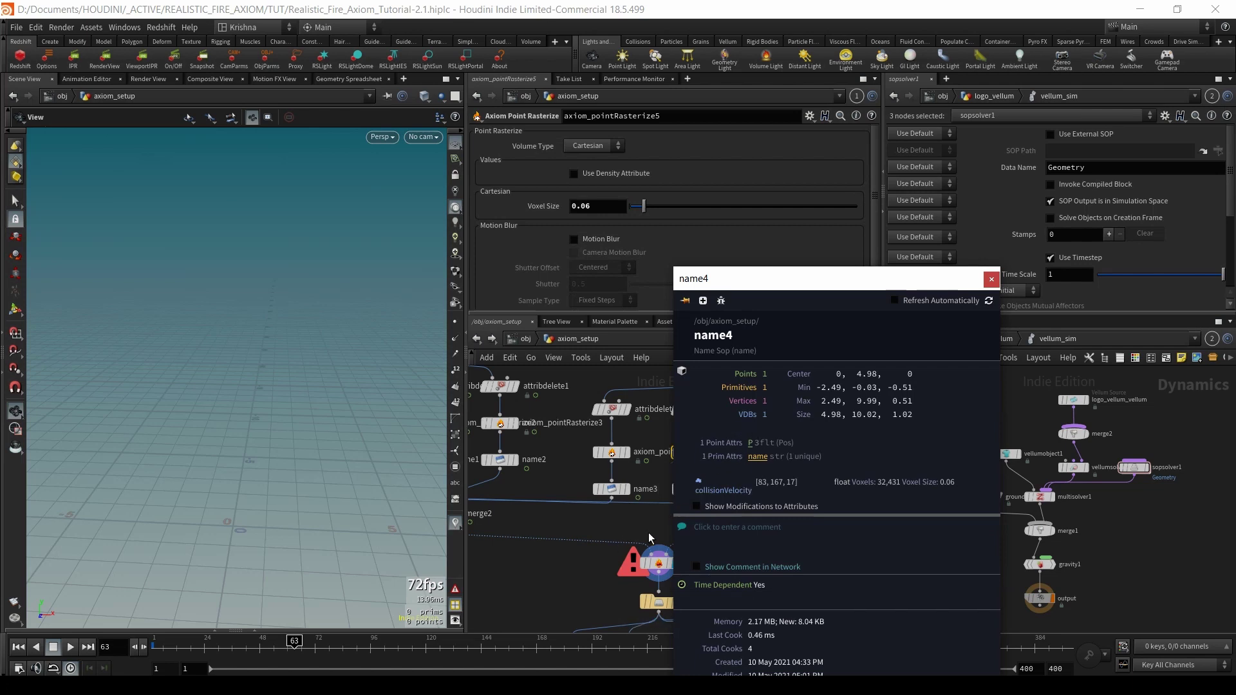
key(y)
drag(669, 489, 676, 515)
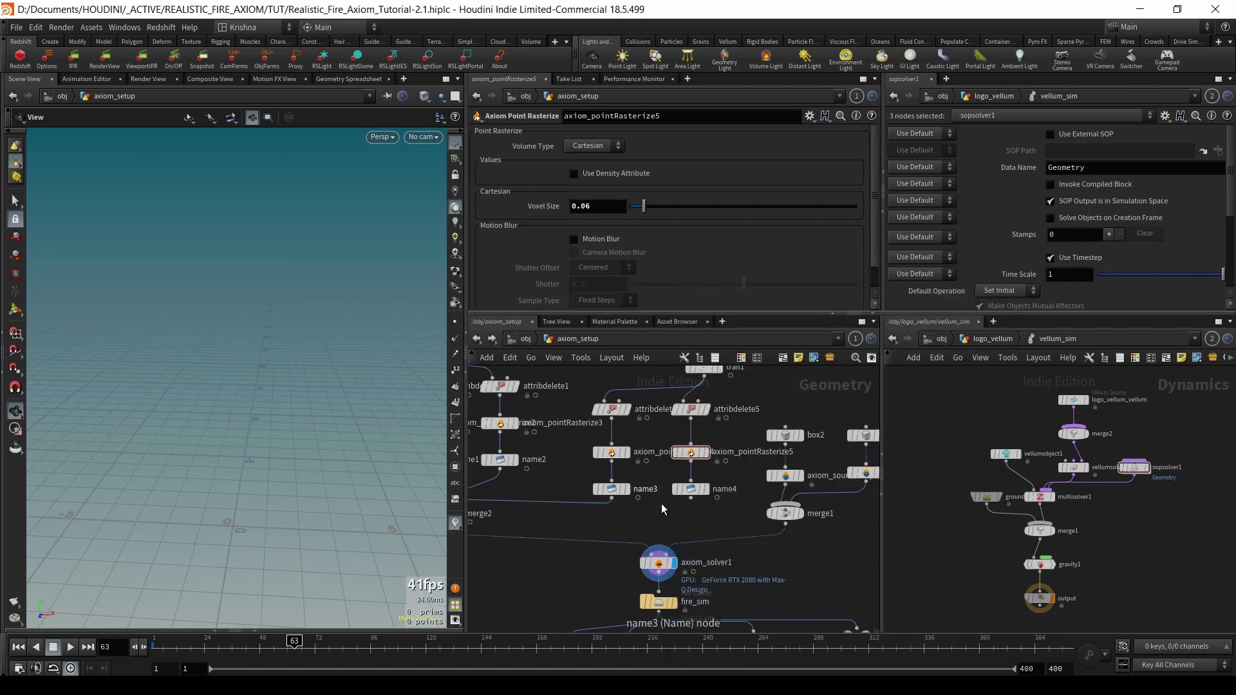
- Select axiom_solver1, return to frame 1 and look through cam1
scroll(697, 520, down, 1)
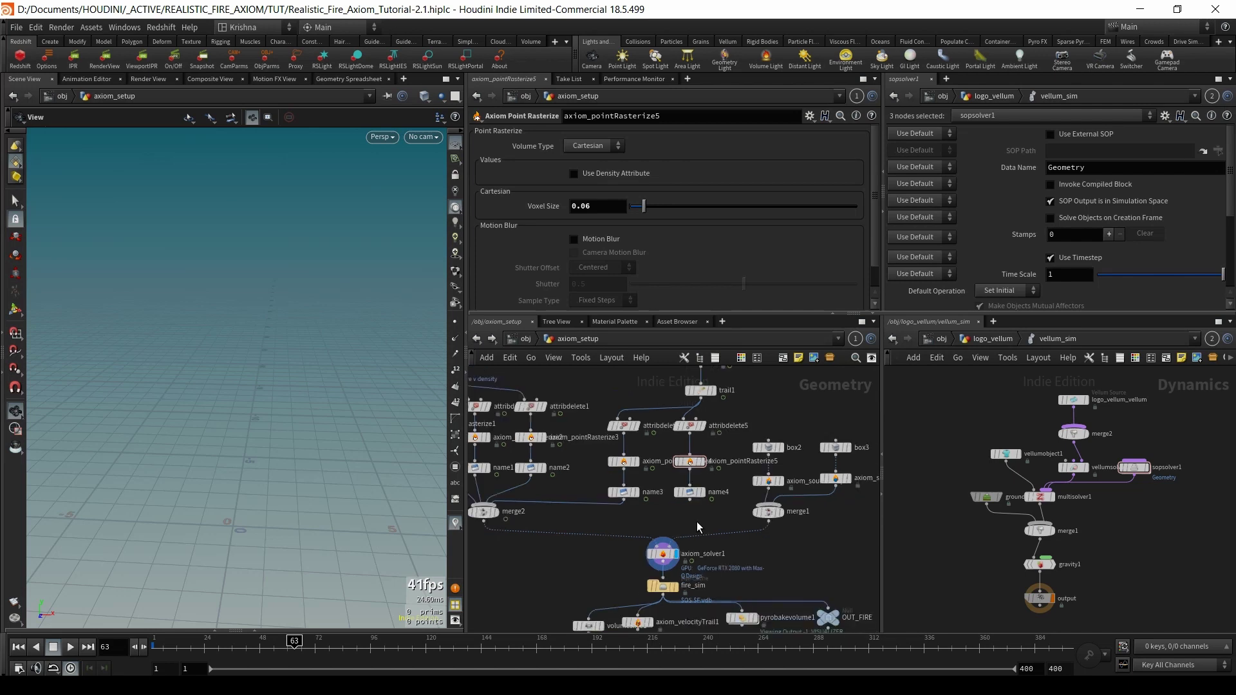
middle_drag(696, 522, 736, 461)
click(690, 484)
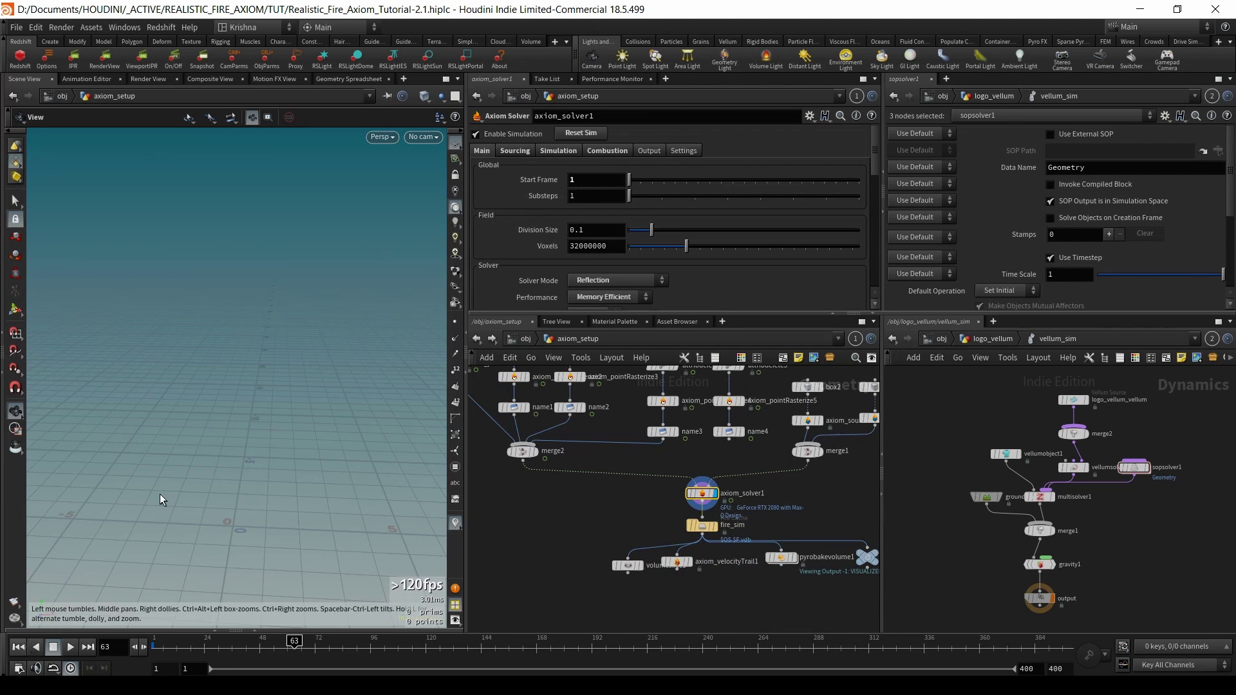
click(18, 647)
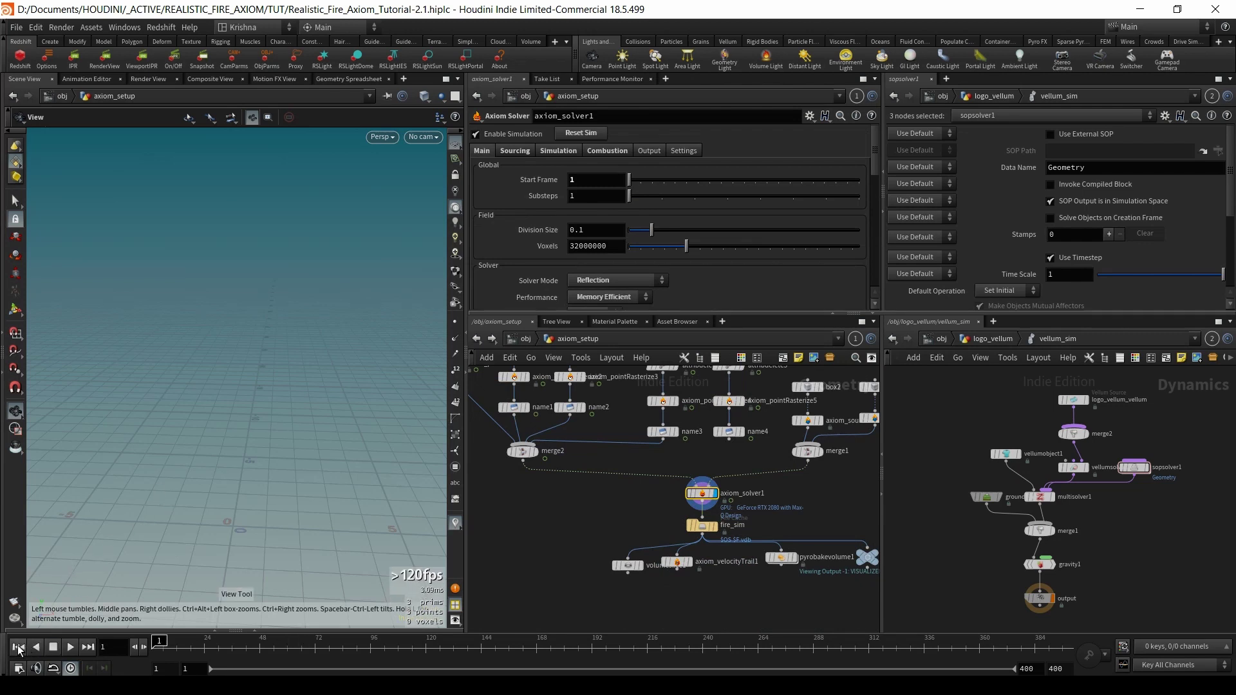
click(422, 137)
click(431, 198)
- Review the source branches feeding axiom_solver1, especially the disconnected velocity branch of attribdelete5, axiom_pointRasterize5 and name4
scroll(772, 487, down, 2)
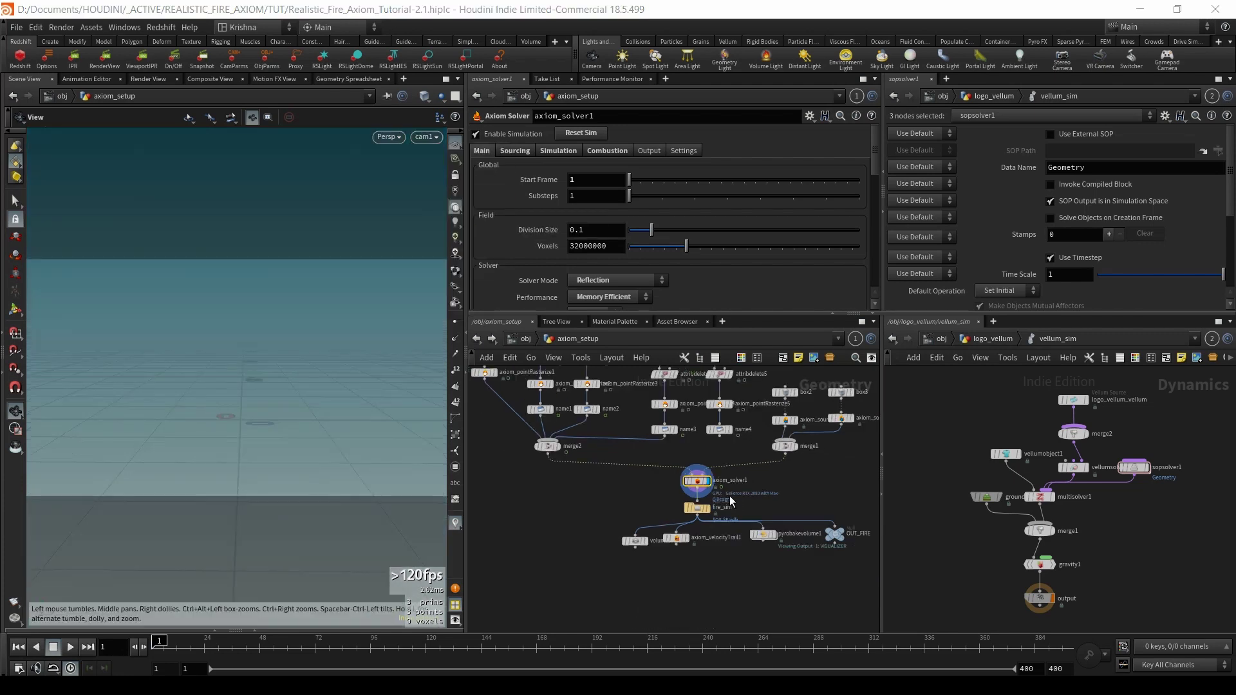
scroll(723, 487, down, 2)
scroll(723, 486, down, 2)
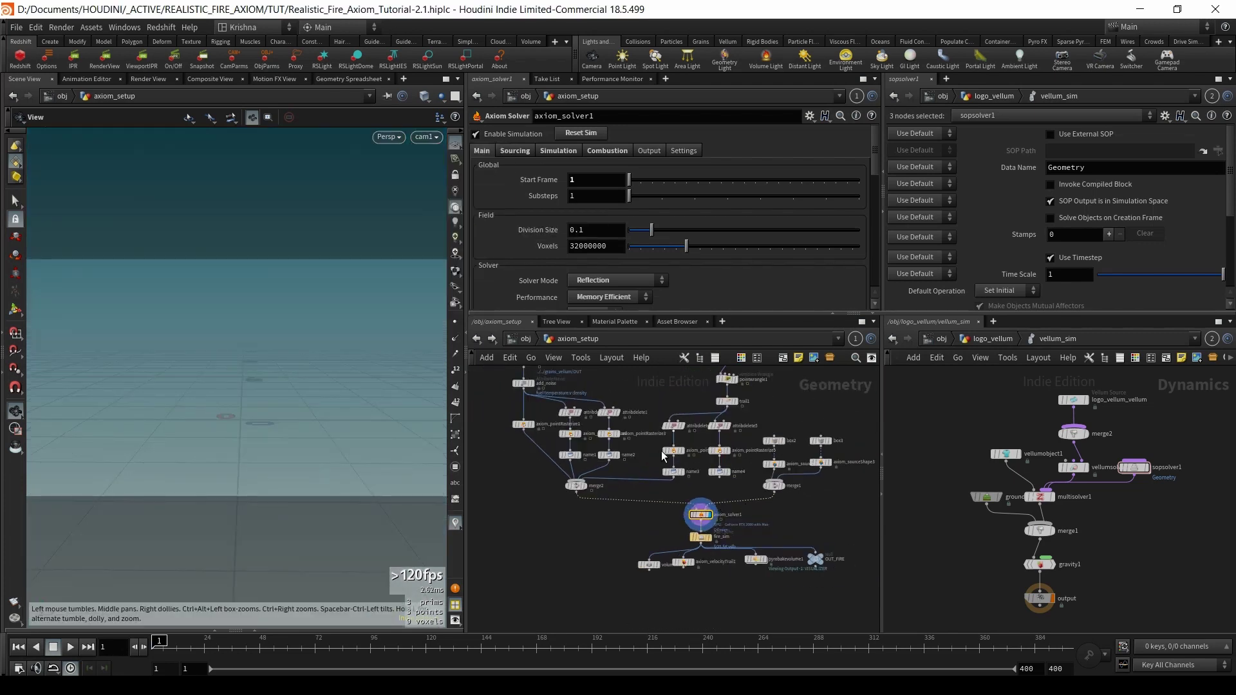
scroll(629, 521, down, 2)
scroll(629, 522, up, 2)
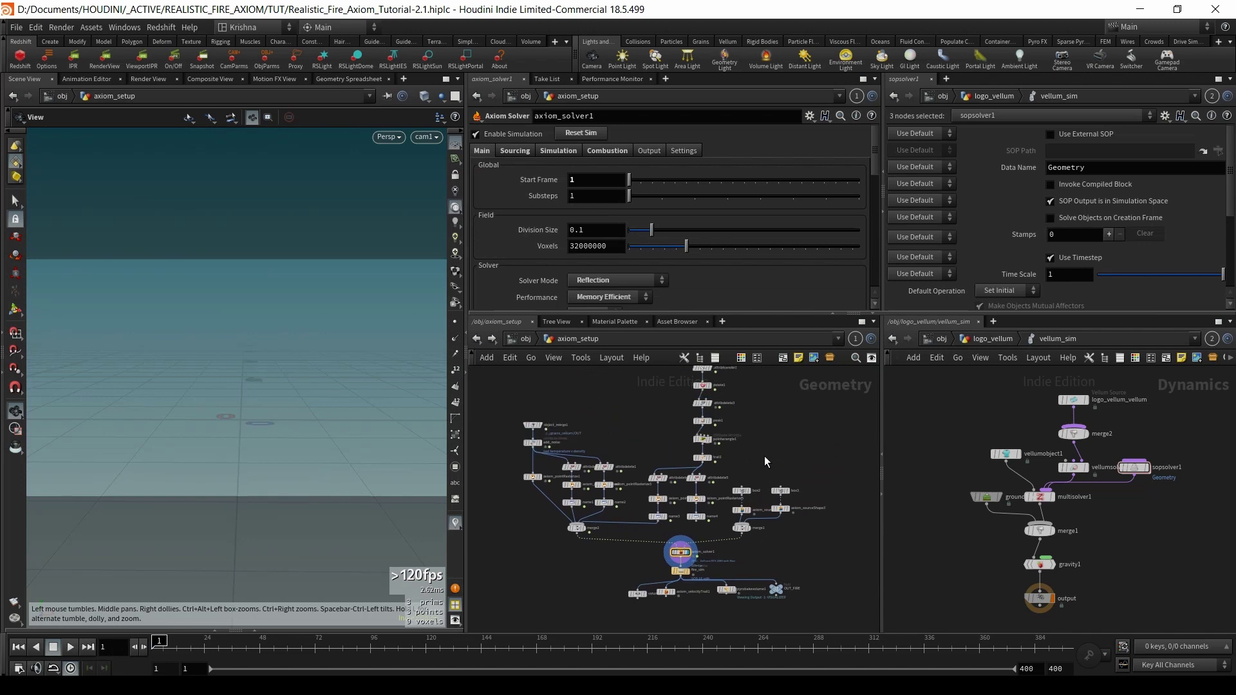
scroll(651, 509, up, 2)
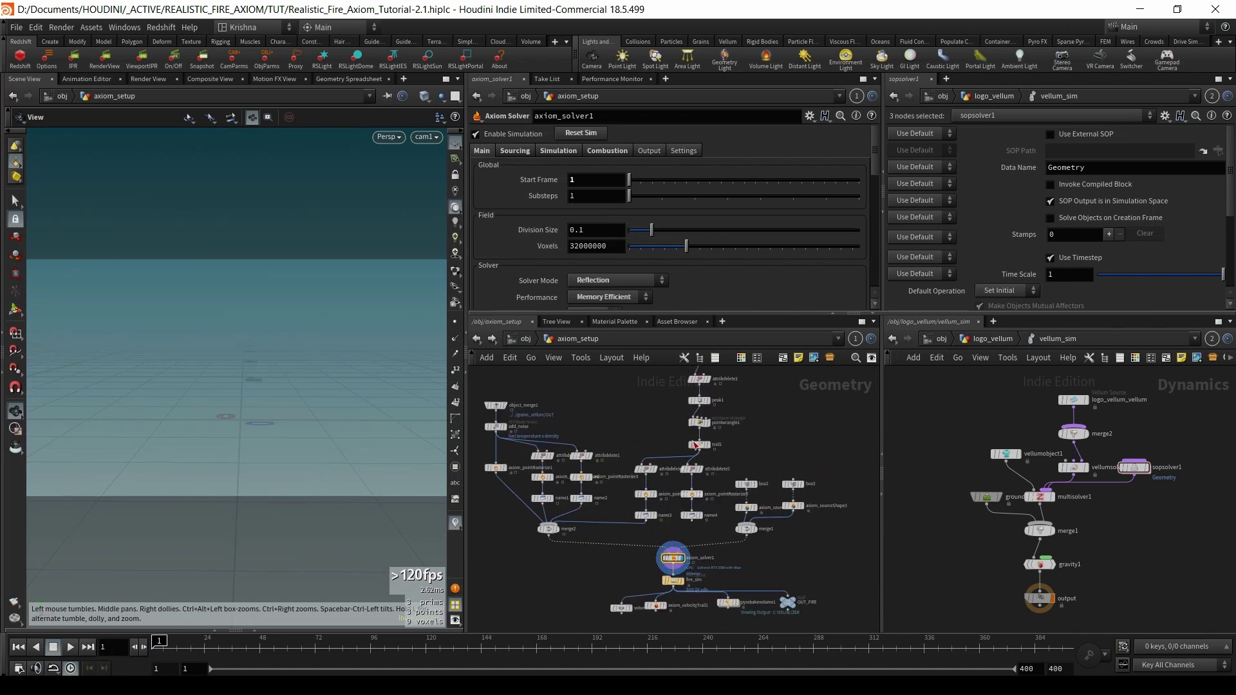
scroll(697, 562, up, 2)
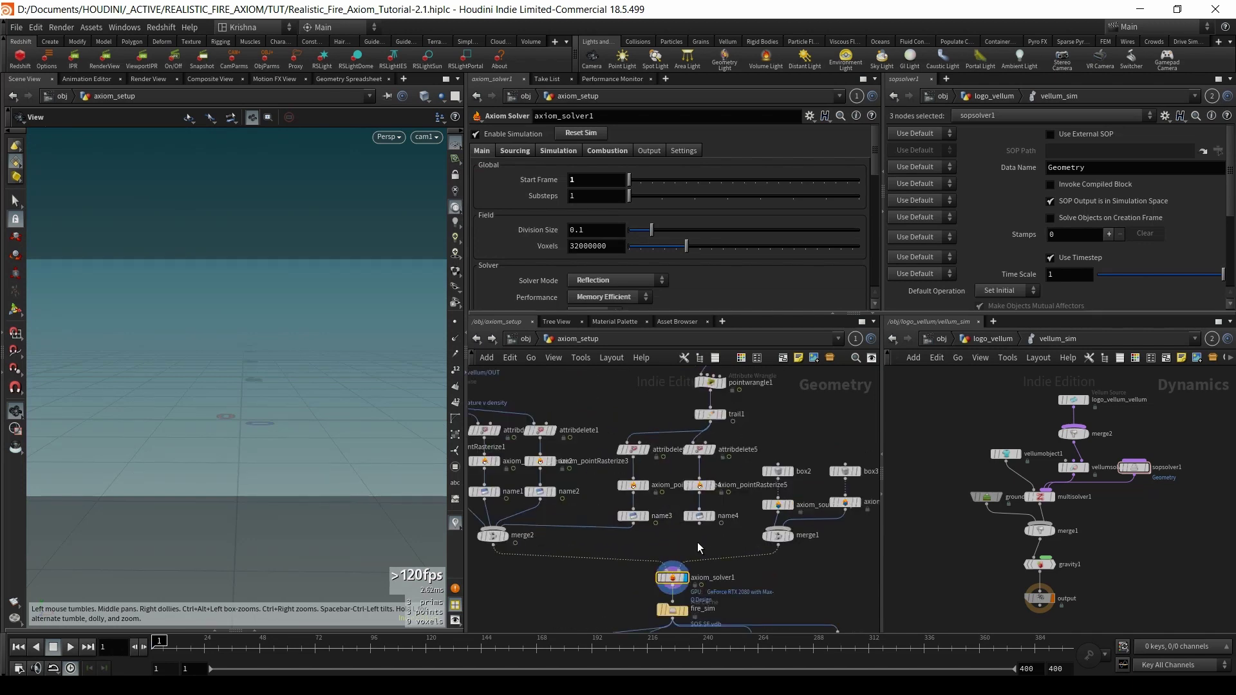
drag(710, 545, 684, 439)
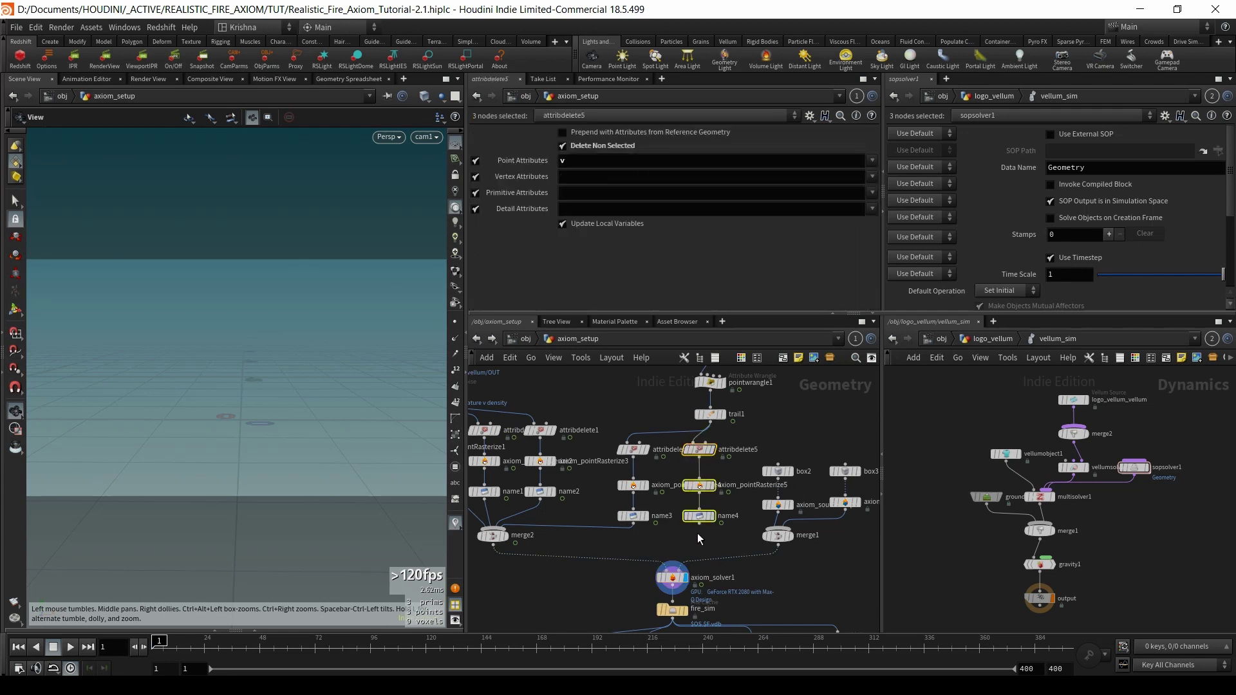
click(770, 565)
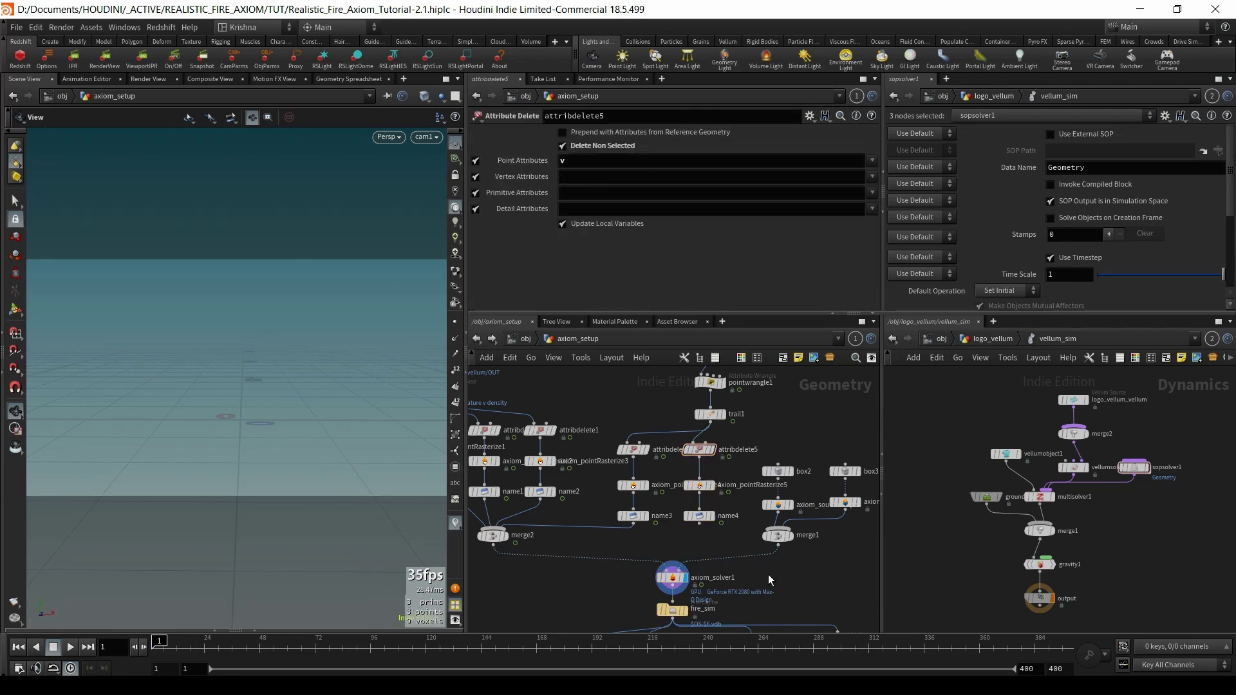
drag(722, 546, 684, 443)
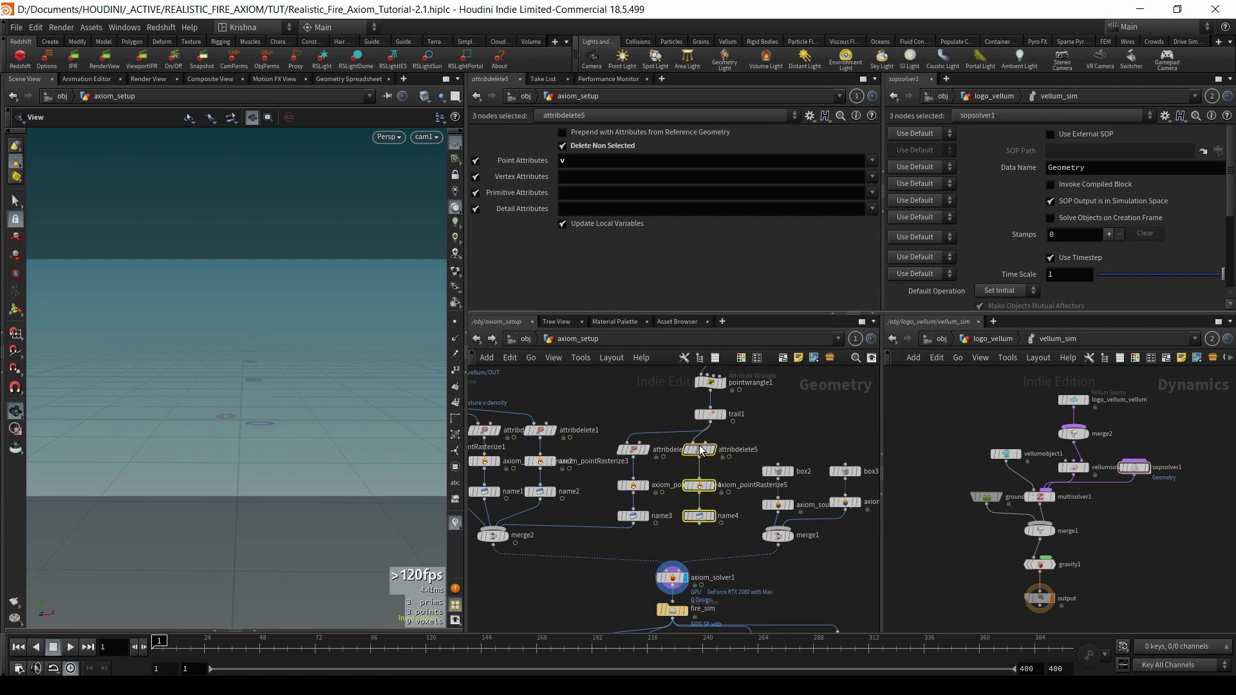
click(735, 544)
- Play the simulation through cam1 and stop it at frame 16
middle_drag(732, 542, 818, 474)
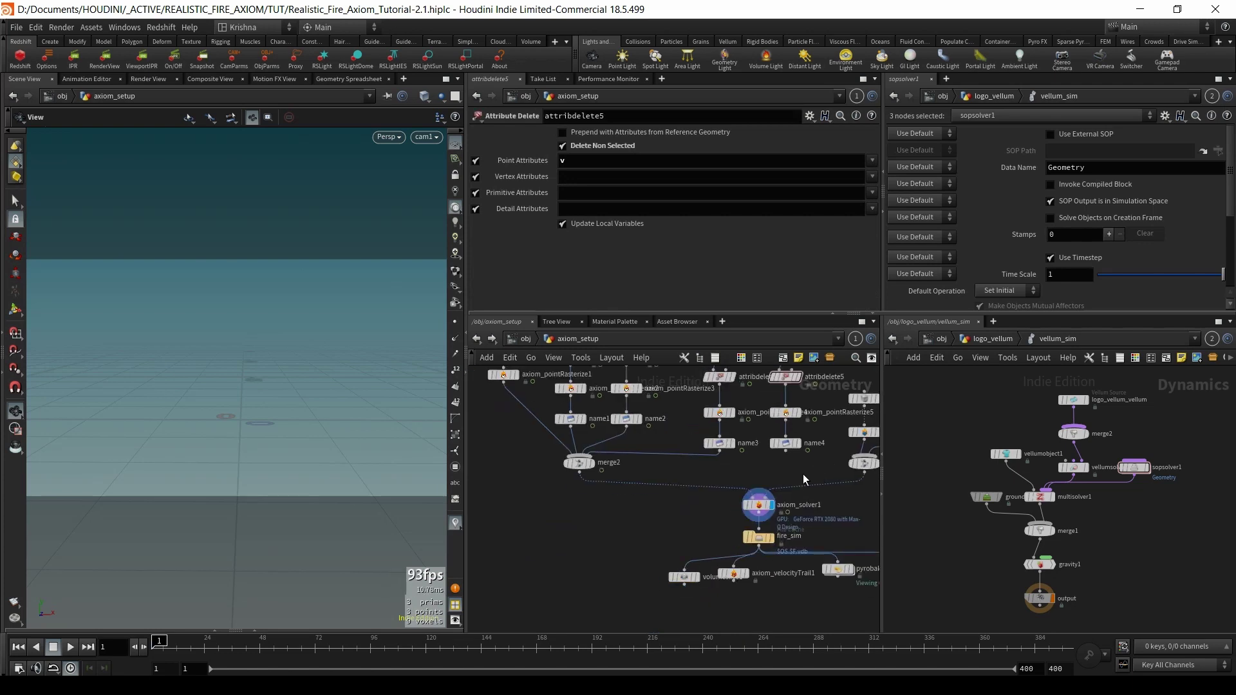
middle_drag(682, 536, 645, 543)
click(70, 648)
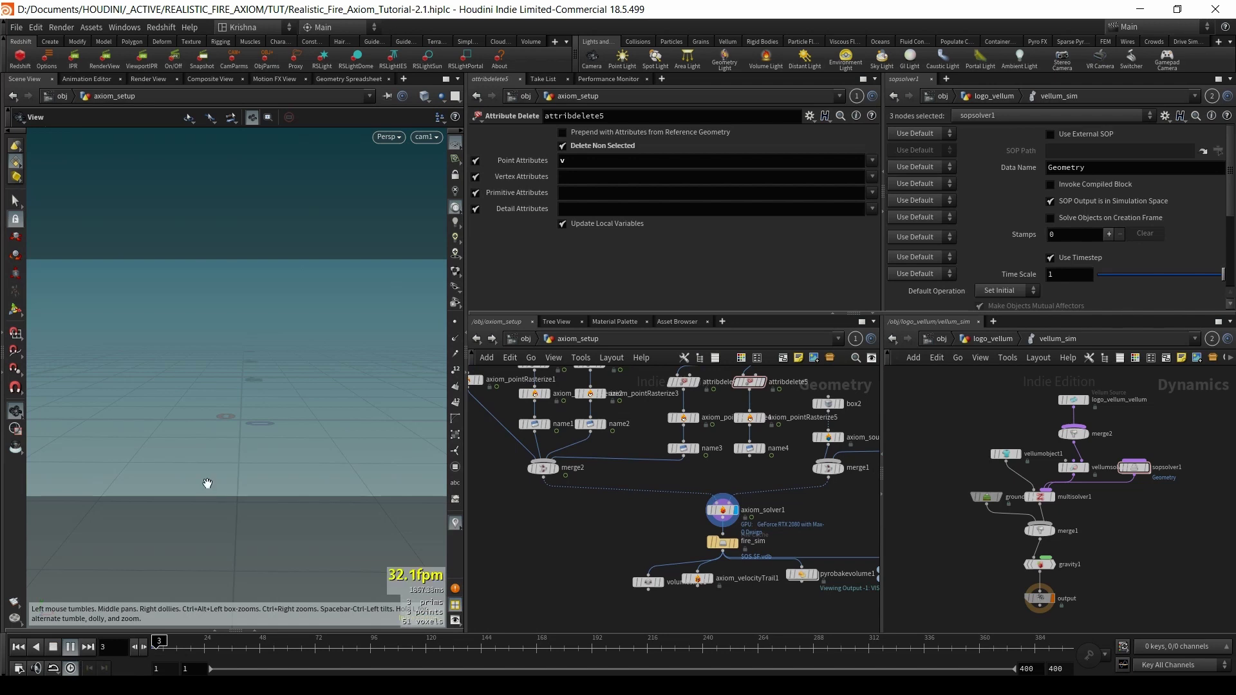
key(Escape)
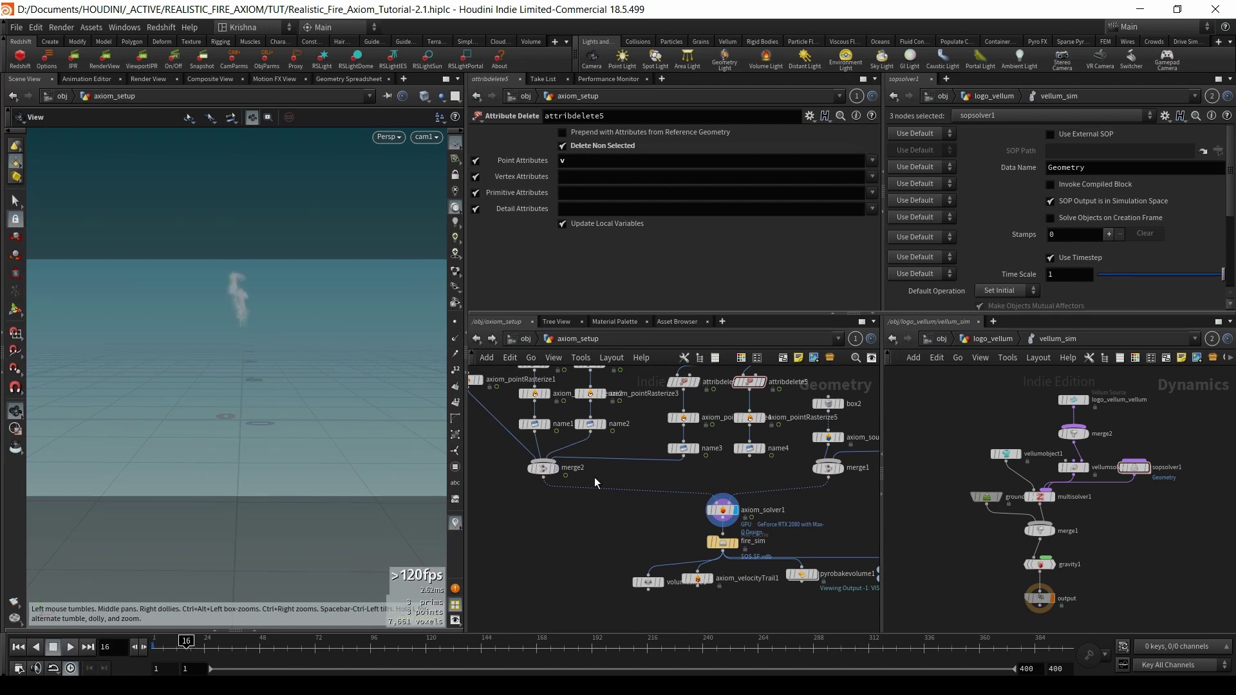
- Show object_merge2 as a template and inspect the smoke against the logo from several angles
middle_drag(748, 430, 745, 511)
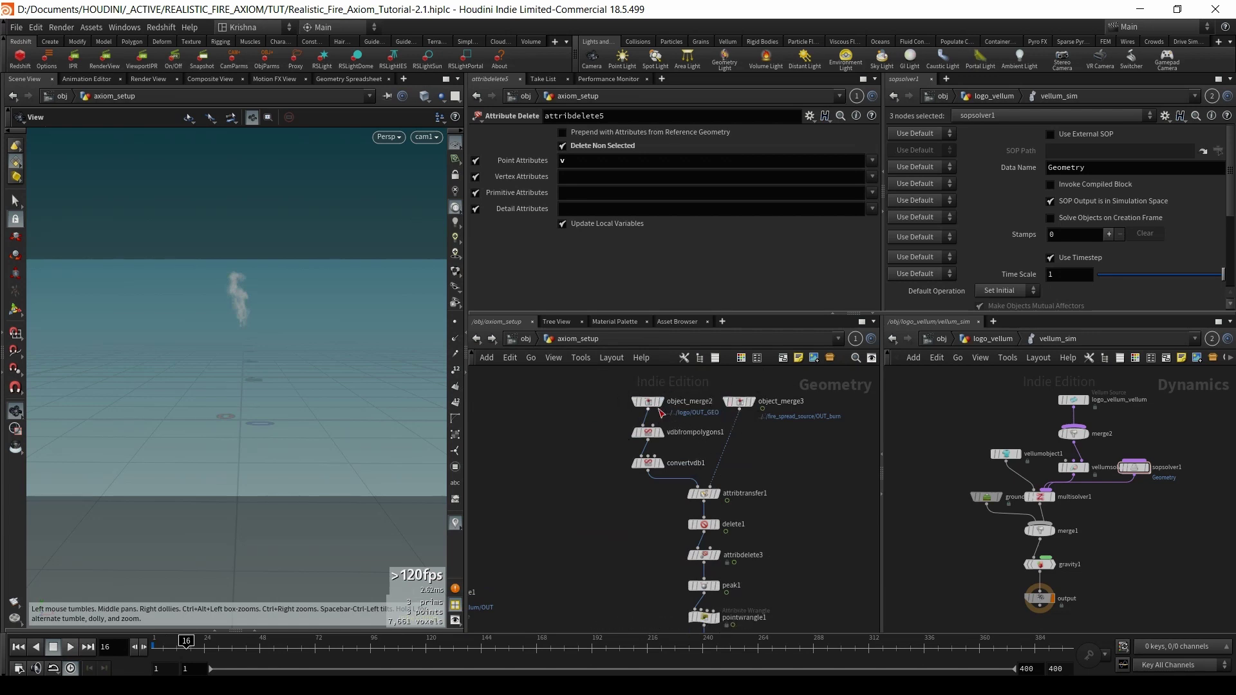
click(658, 402)
drag(248, 358, 300, 346)
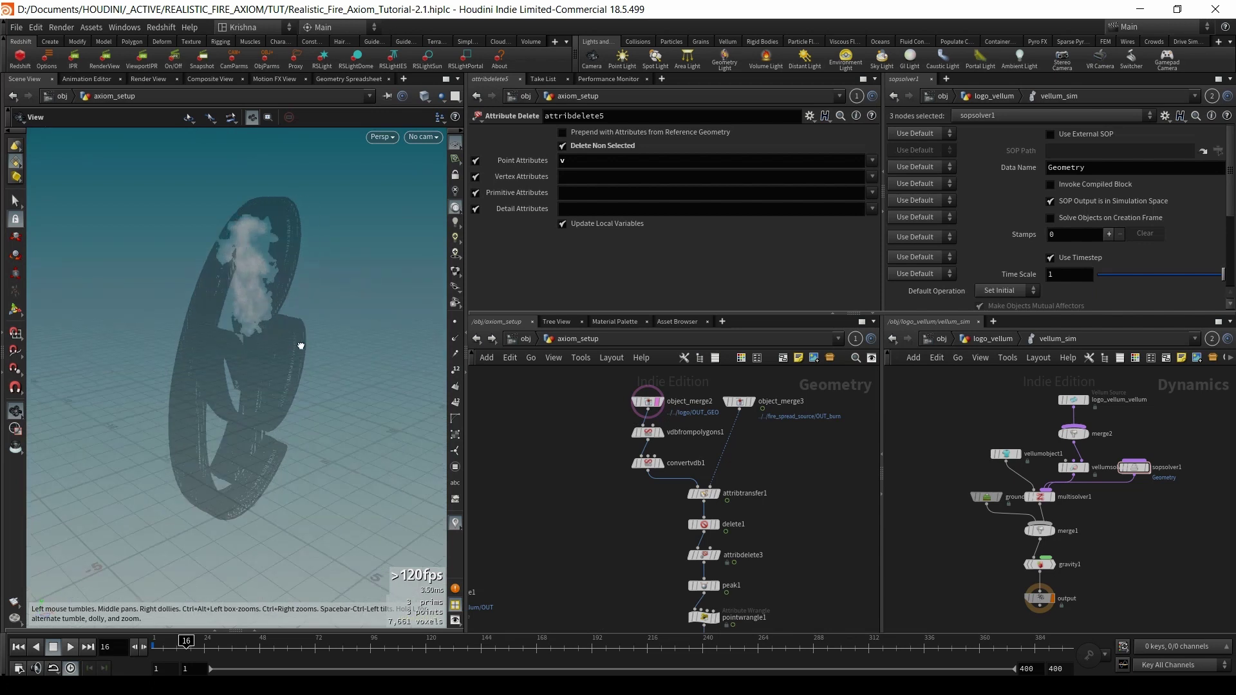
scroll(242, 284, up, 6)
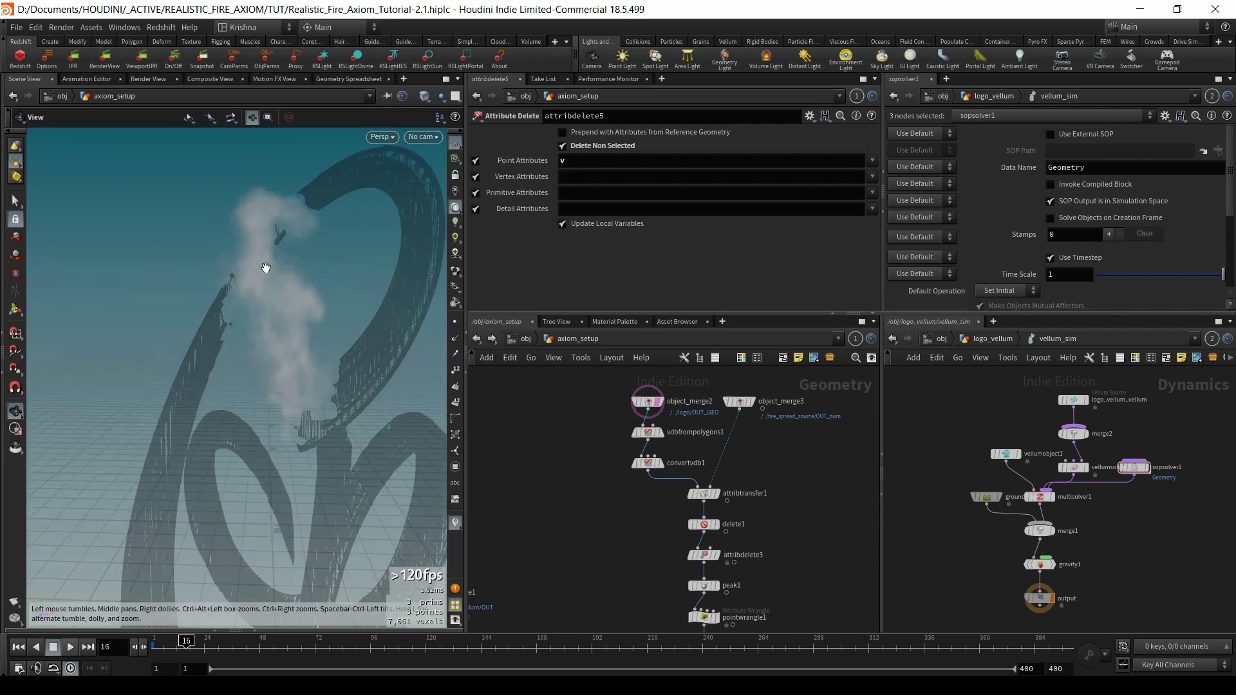
drag(303, 331, 254, 331)
drag(346, 269, 393, 254)
- Look through cam1 again and return to frame 1
click(422, 136)
click(438, 215)
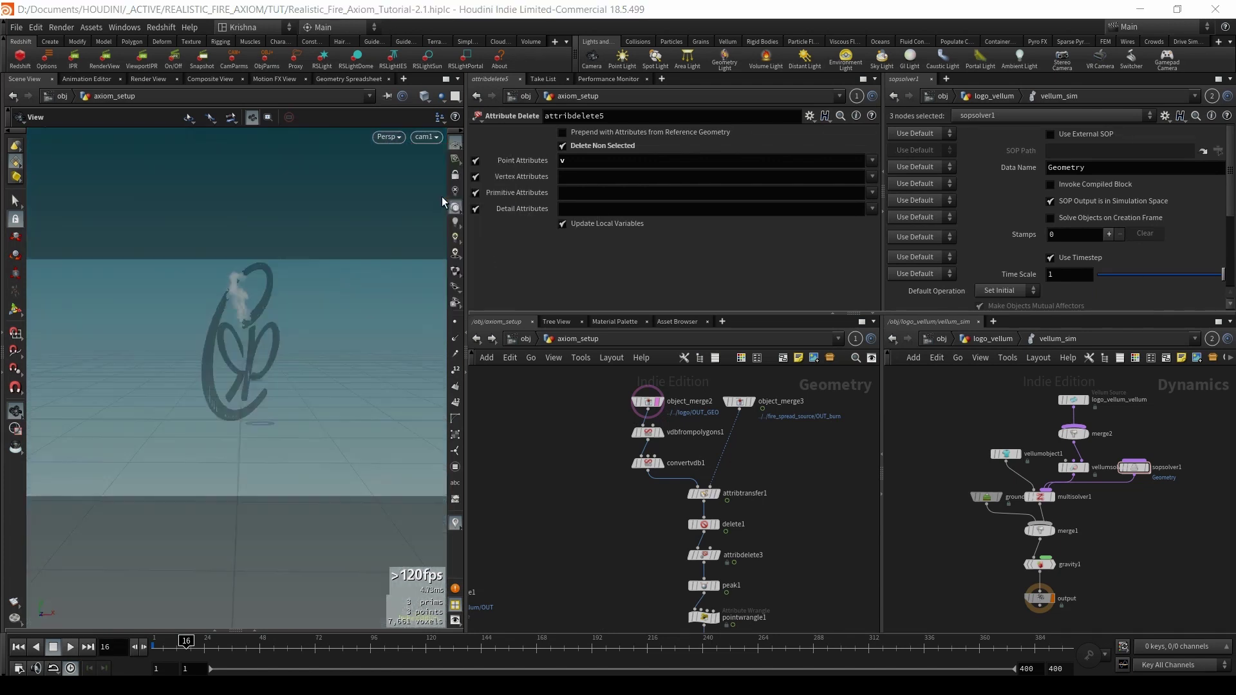
click(18, 647)
- Review the whole network by selecting the grain source, logo collision and box collision branches one after another
key(h)
drag(491, 396, 621, 558)
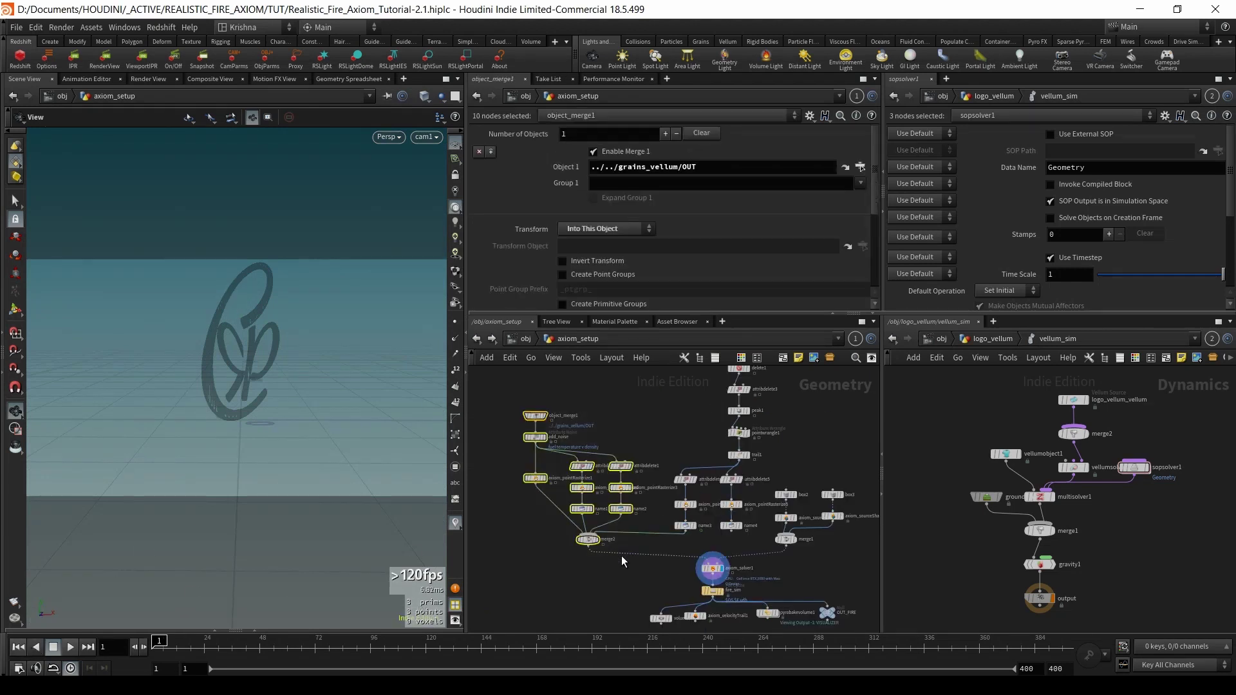
drag(666, 385, 724, 550)
key(l)
drag(819, 557, 767, 496)
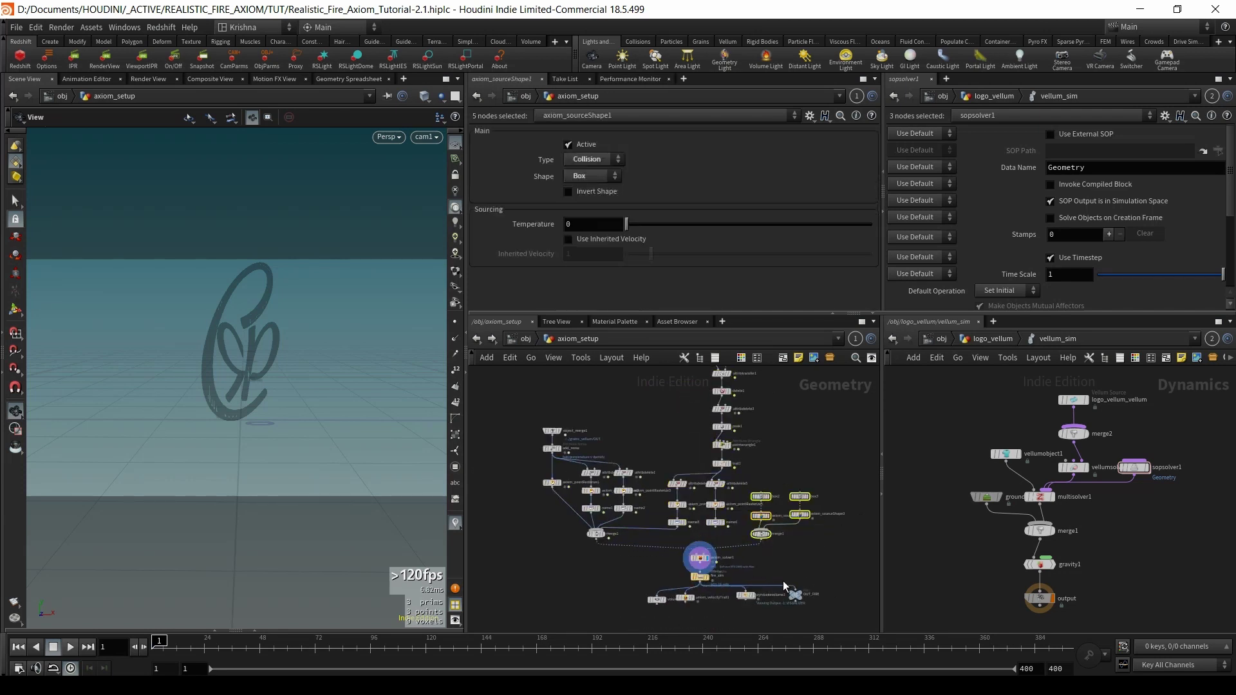
click(832, 562)
- Move the output nodes under fire_sim, from volumeslice1 to OUT_FIRE, further down and select volumeslice1
scroll(773, 557, up, 3)
drag(793, 561, 555, 506)
drag(628, 517, 628, 550)
click(690, 590)
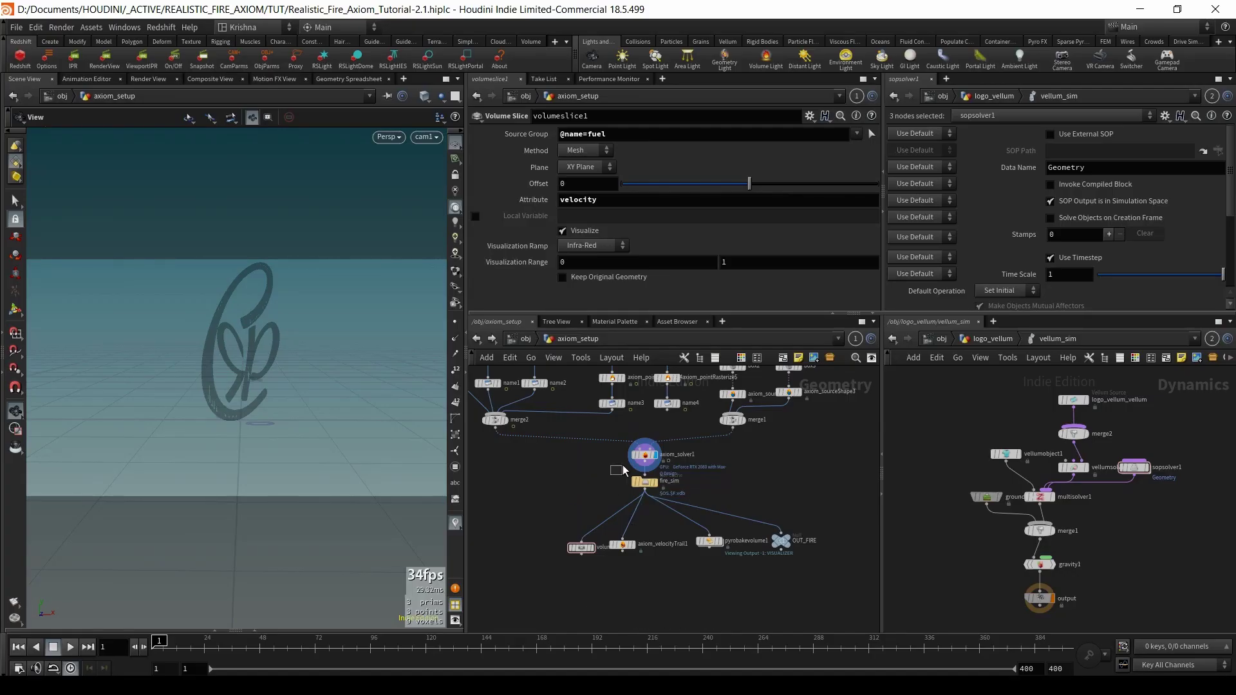
- Set axiom_solver1's Substeps to 4 and its Division Size to 0.02
click(646, 455)
scroll(649, 426, up, 3)
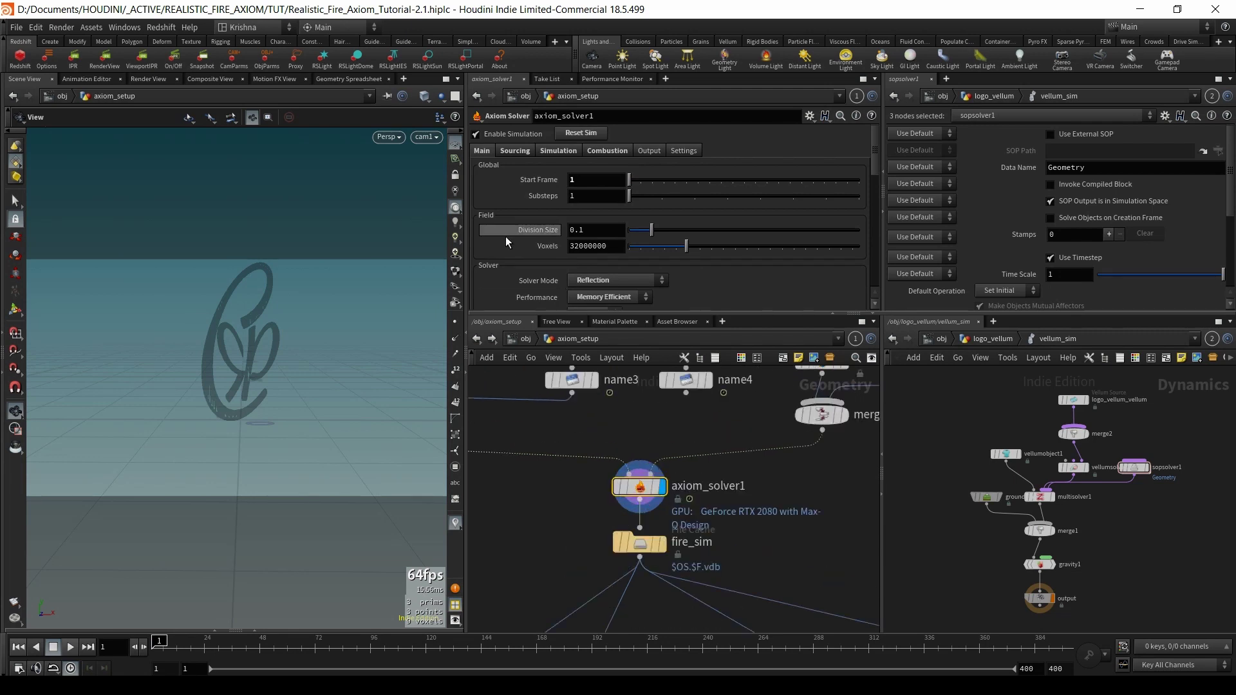
click(596, 179)
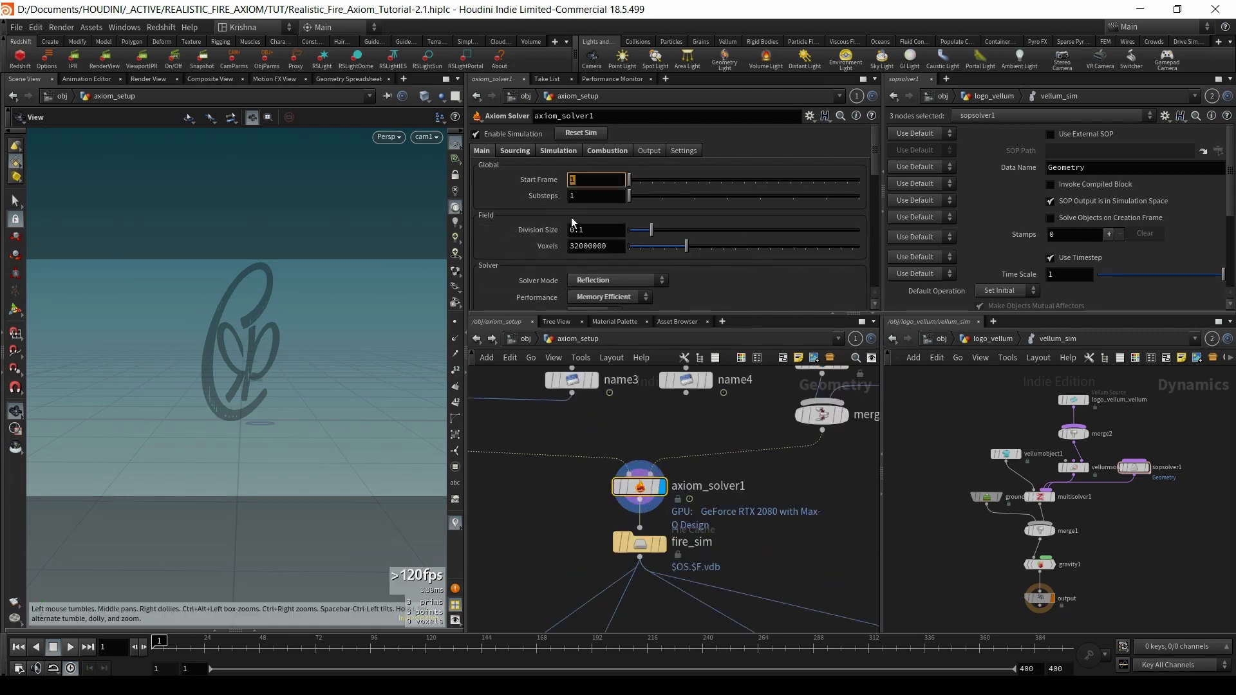
key(Tab)
text(4)
key(Return)
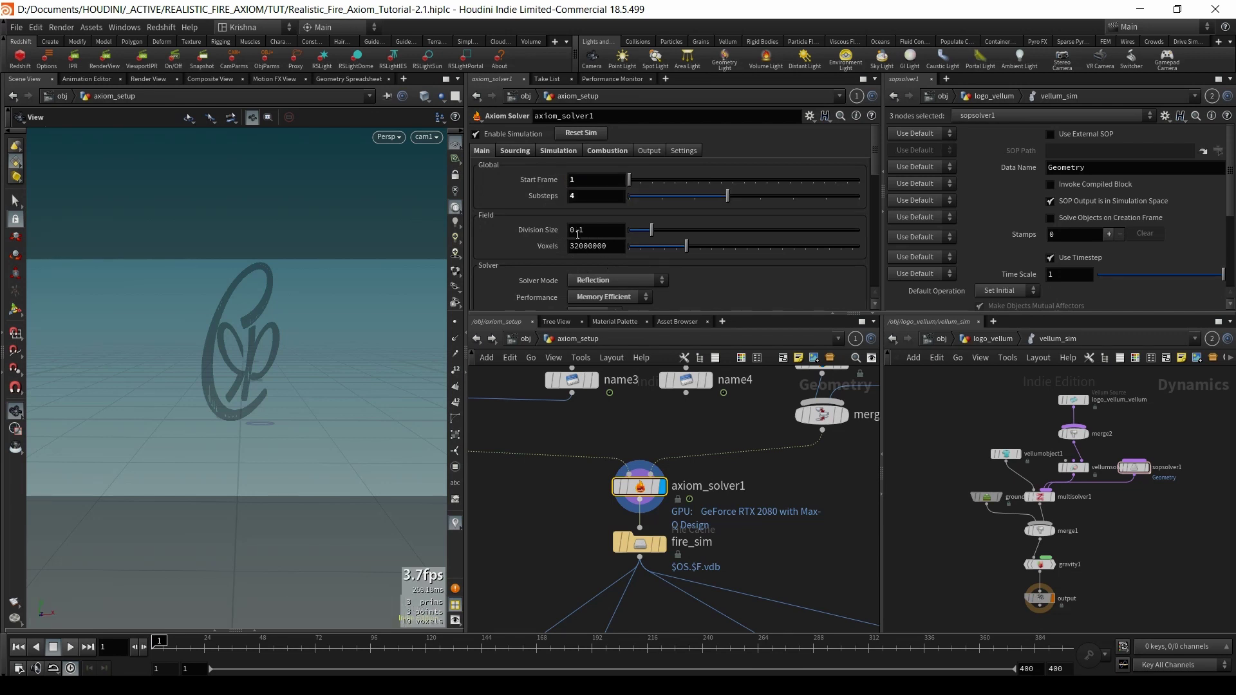
double_click(579, 231)
key(Return)
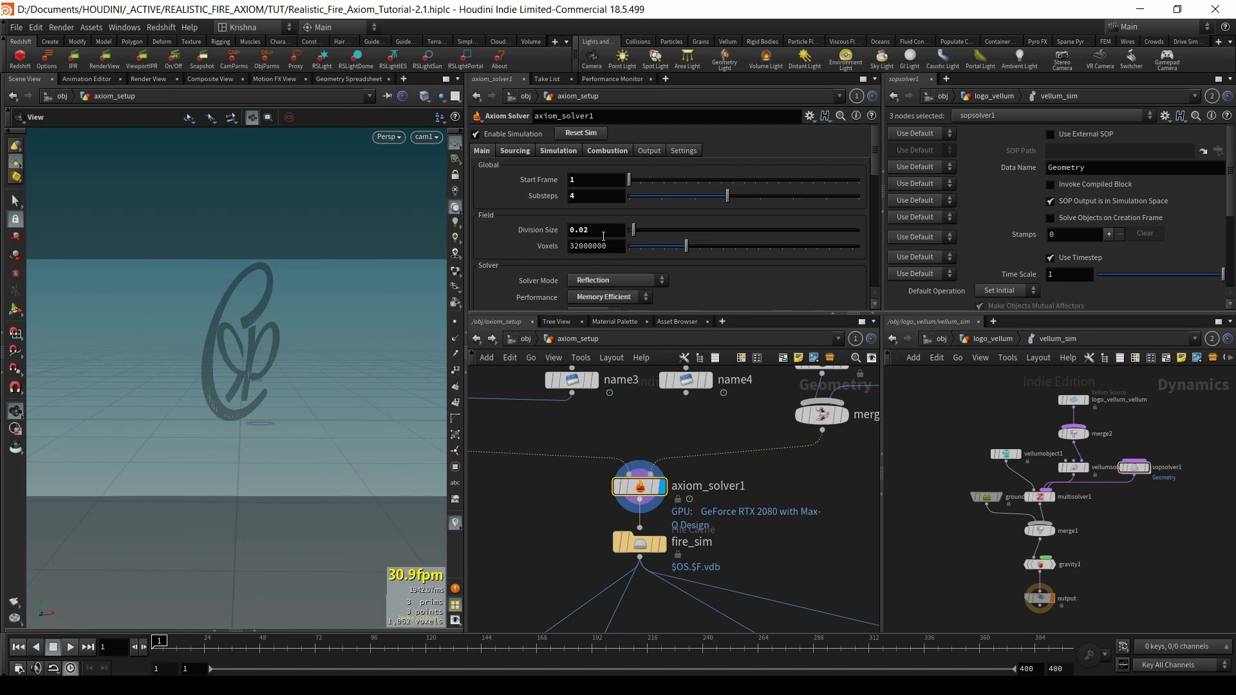
- Enlarge the parameter area and set axiom_solver1's source Density to 0.1
click(519, 155)
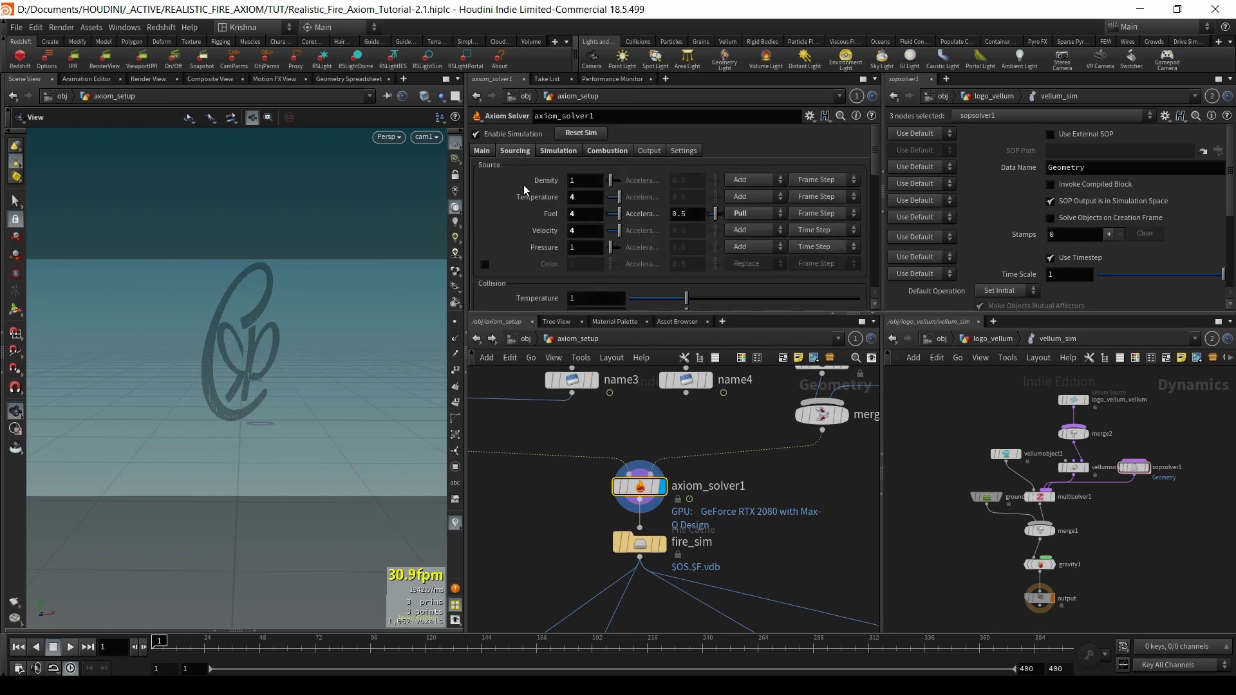
drag(548, 315, 548, 395)
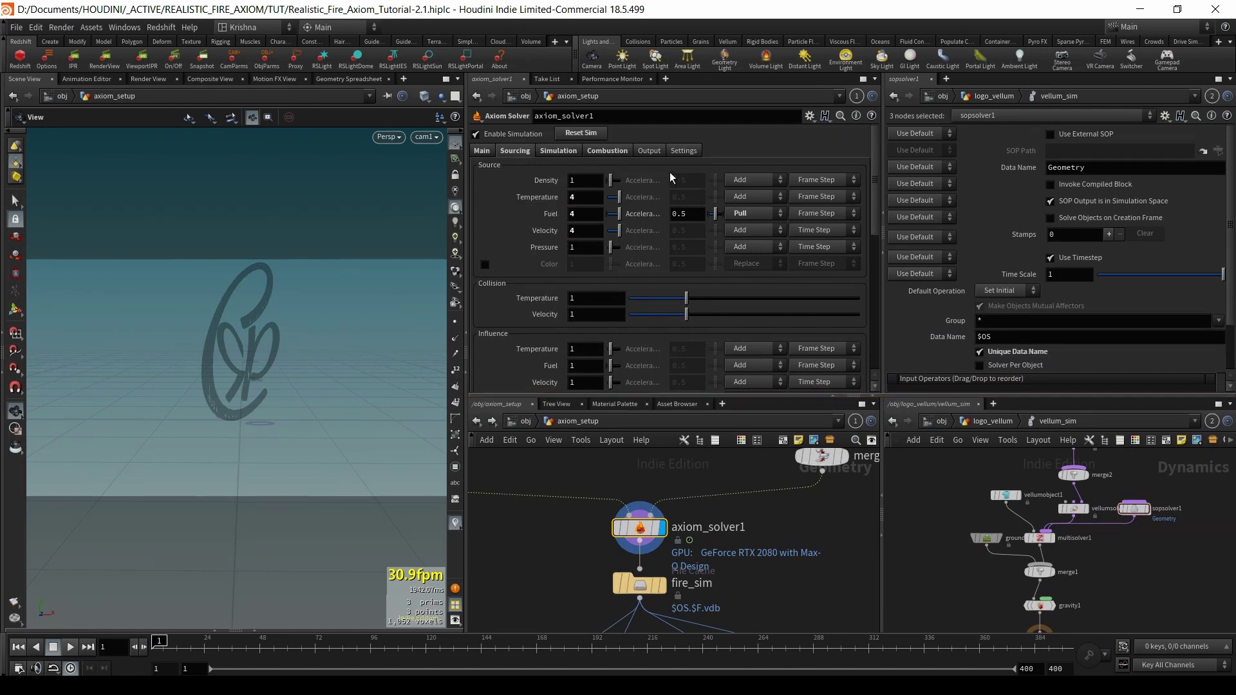
text(.1)
key(Return)
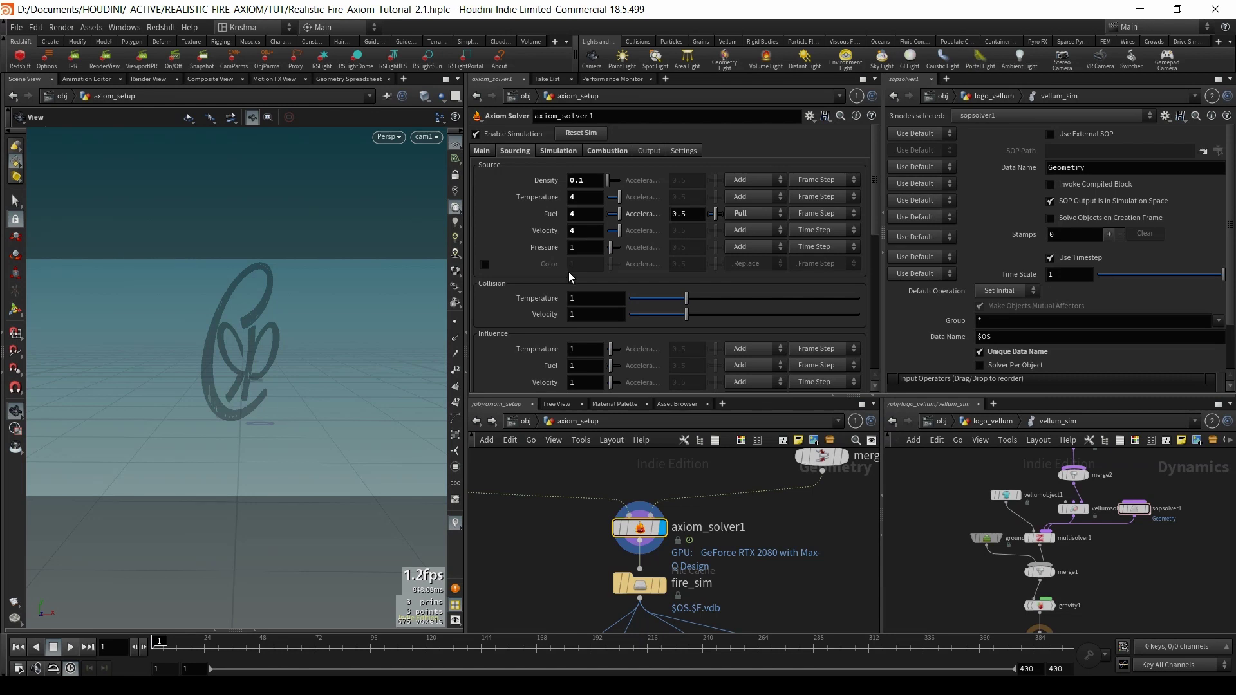
scroll(569, 272, down, 3)
scroll(577, 226, up, 3)
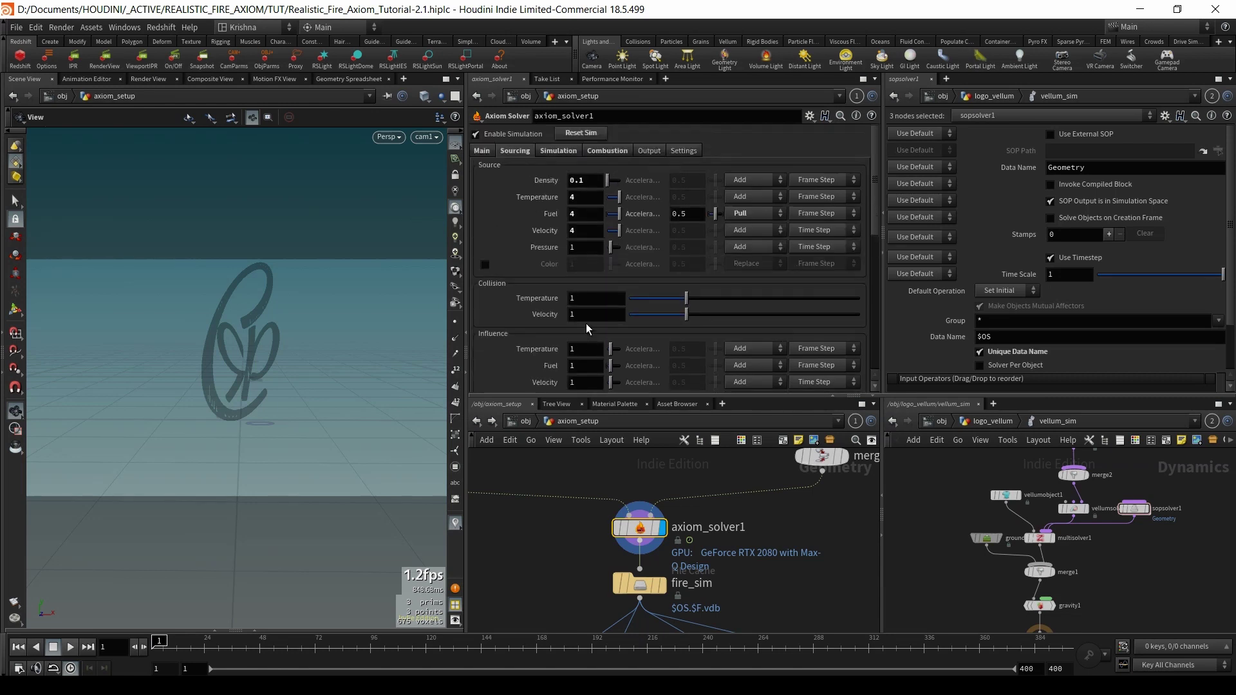
- Disable Disturbance 1 and Disturbance 2 in axiom_solver1's velocity simulation settings
click(548, 152)
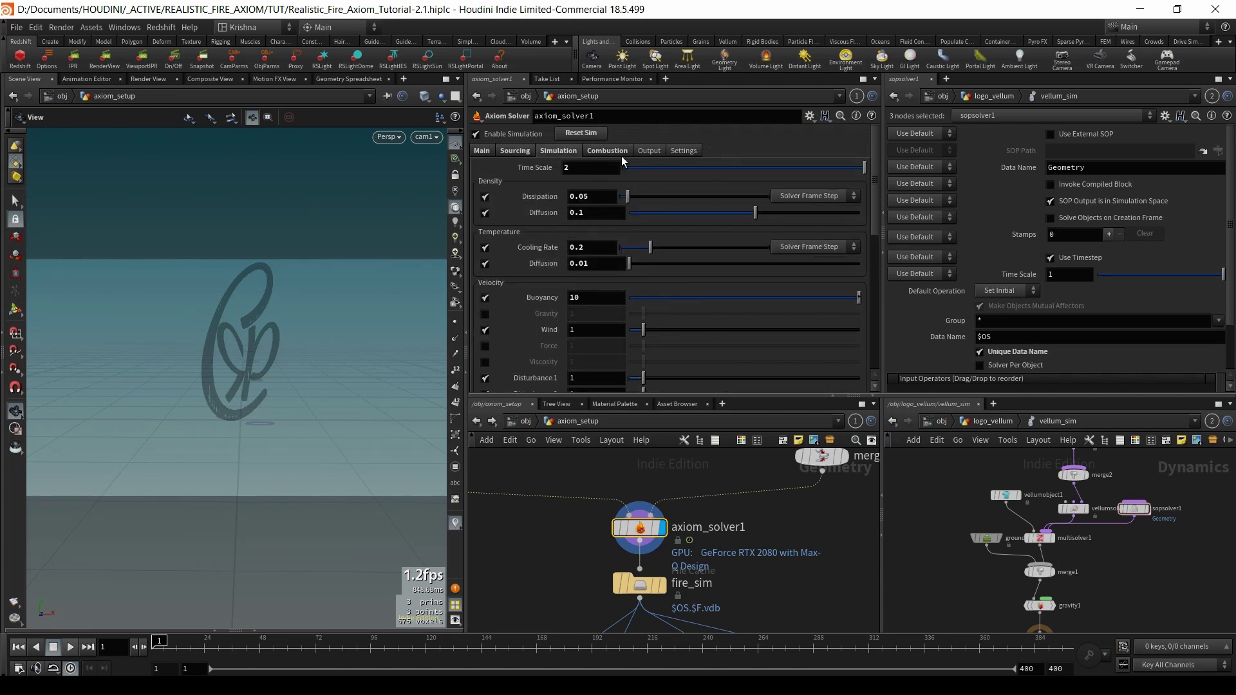
scroll(618, 296, down, 3)
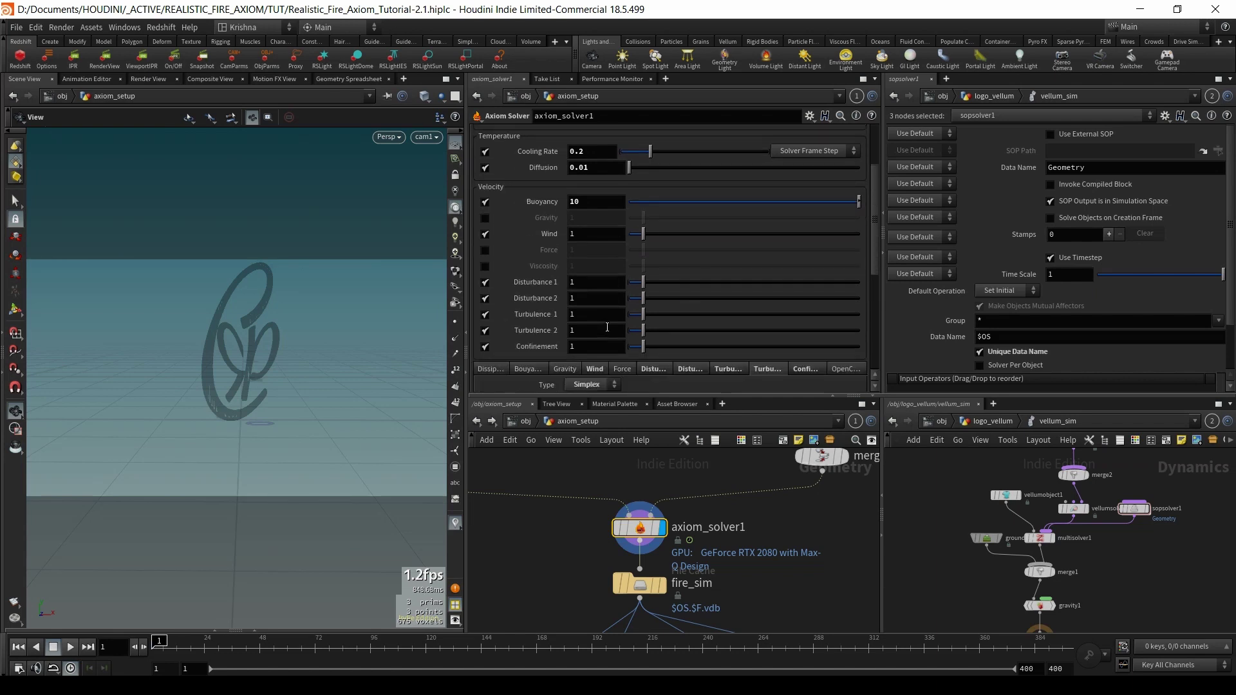
scroll(550, 319, down, 1)
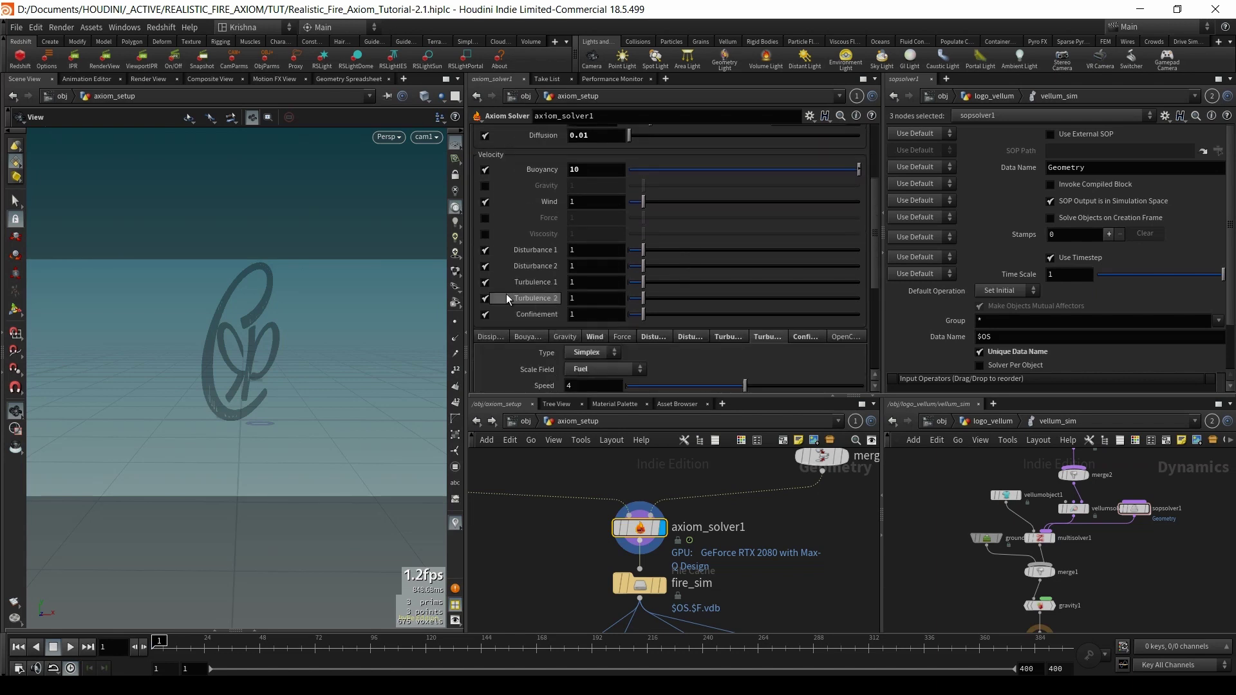
click(485, 251)
click(485, 267)
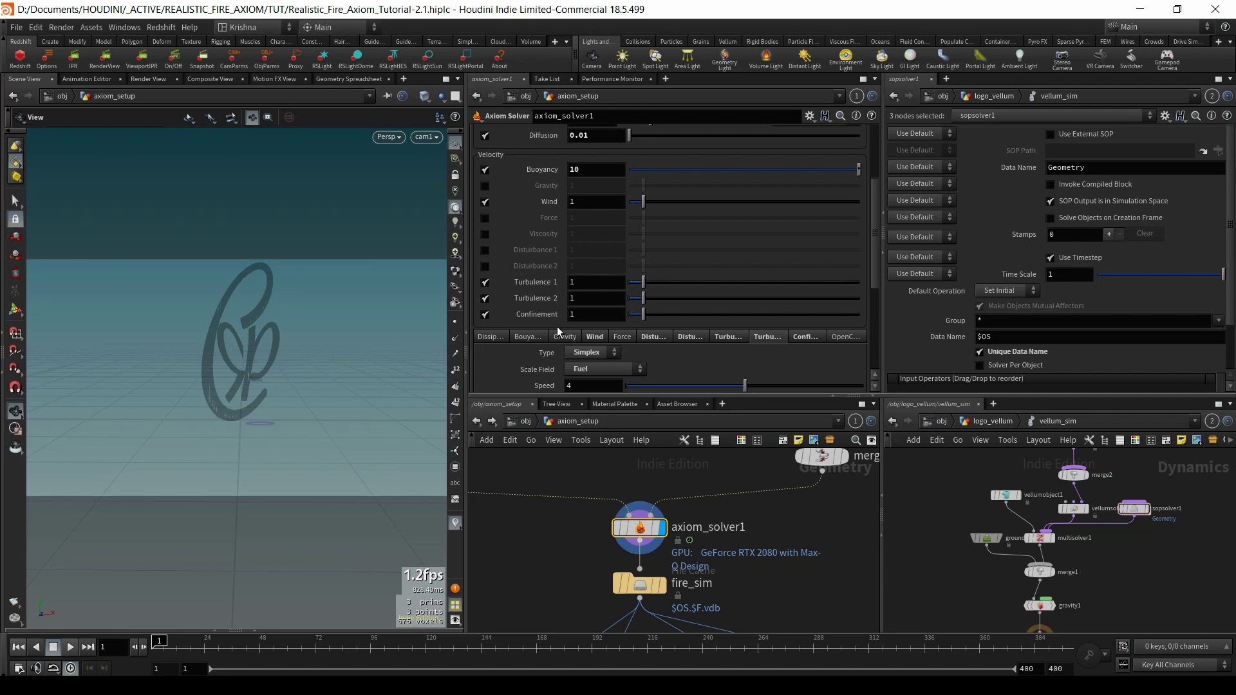
scroll(555, 299, down, 3)
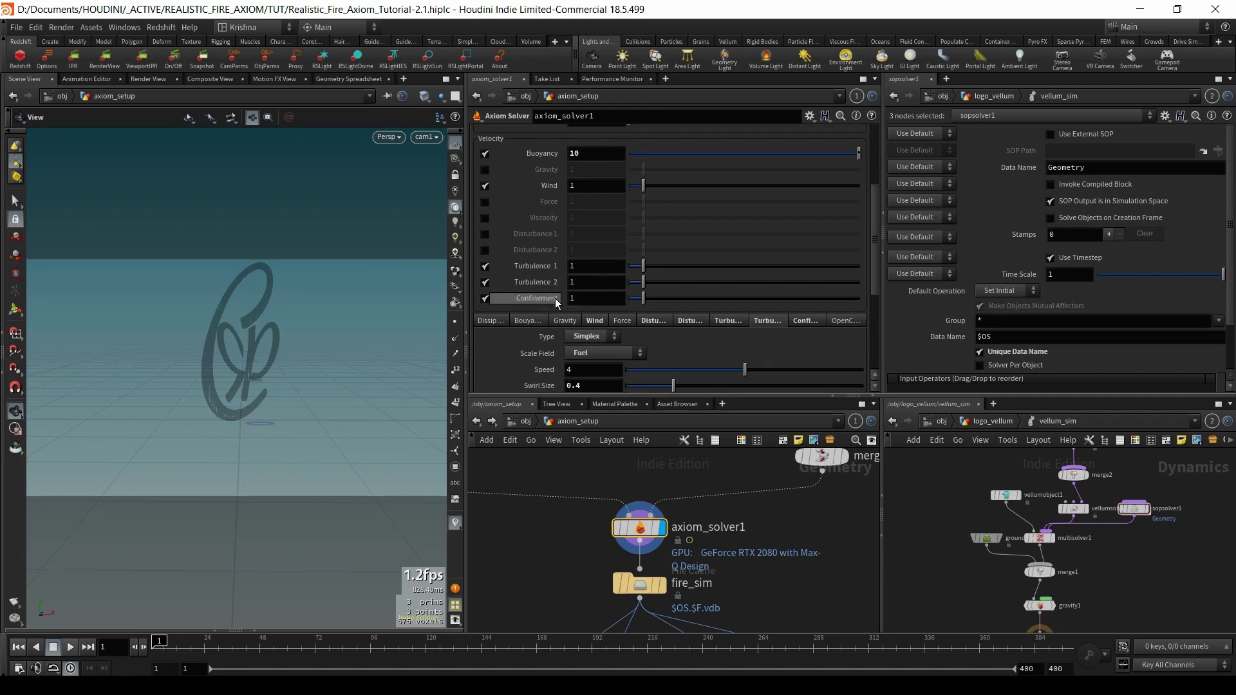
scroll(555, 303, up, 1)
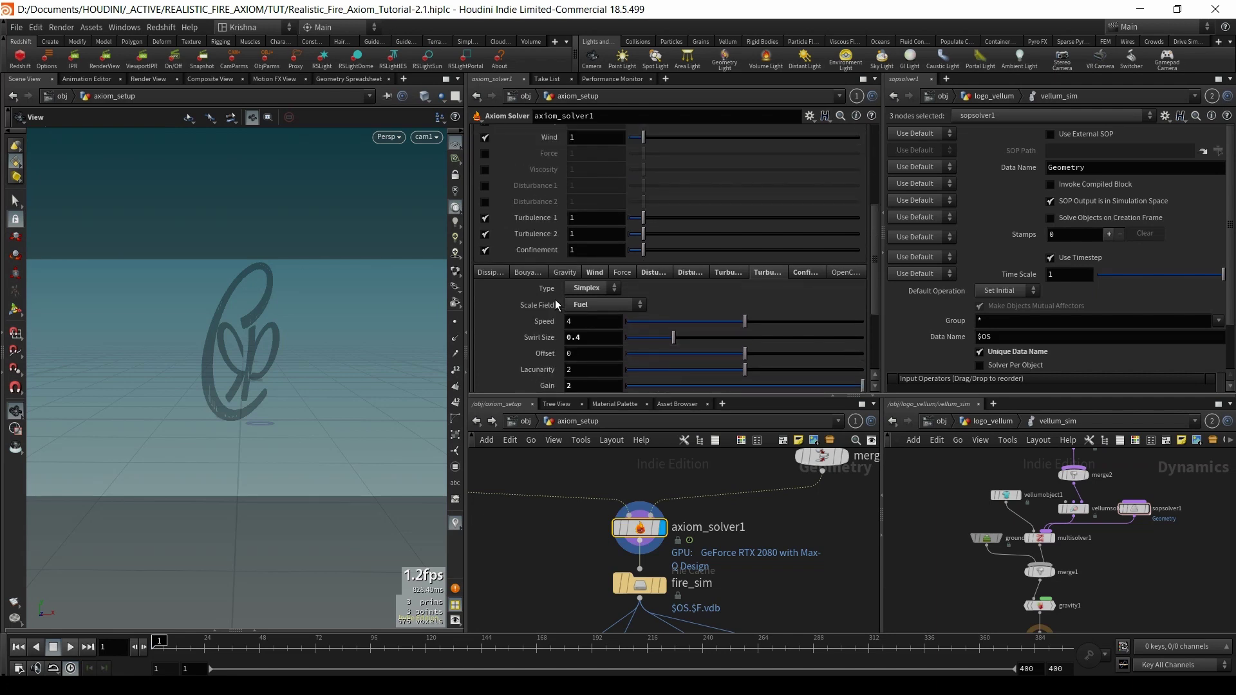
- Review axiom_solver1's Turbulence 1, Turbulence 2, Confinement and Combustion settings
scroll(555, 300, up, 4)
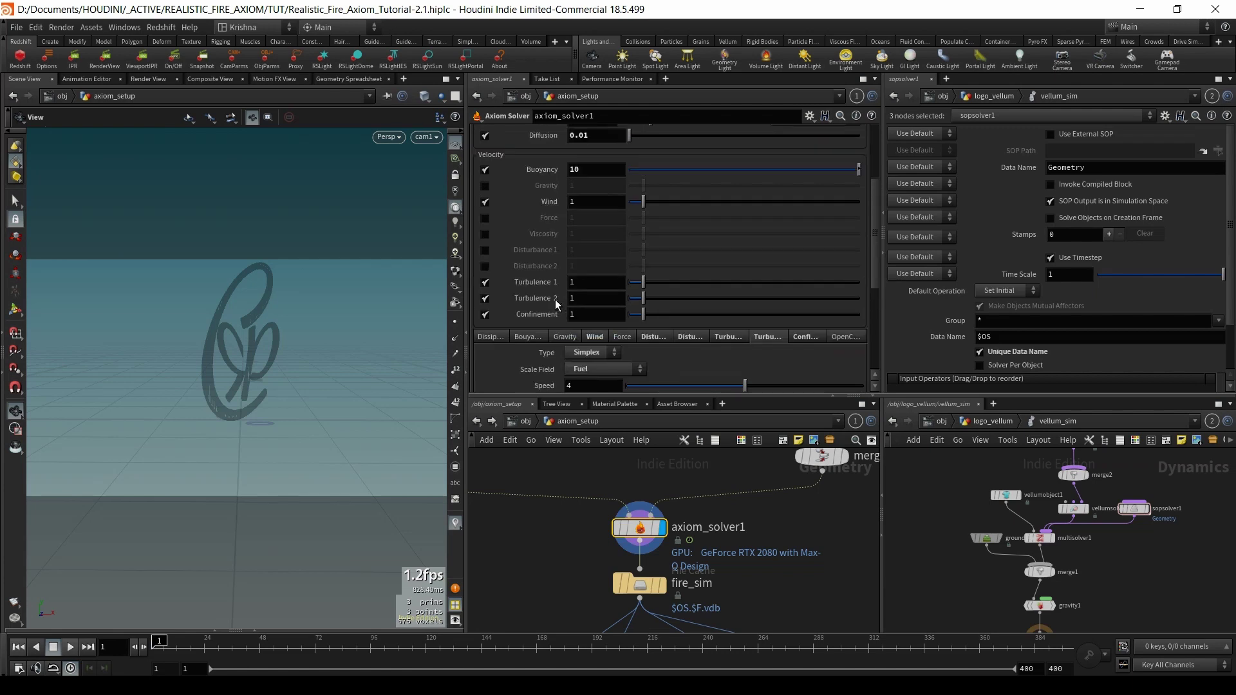
click(726, 336)
scroll(548, 359, down, 4)
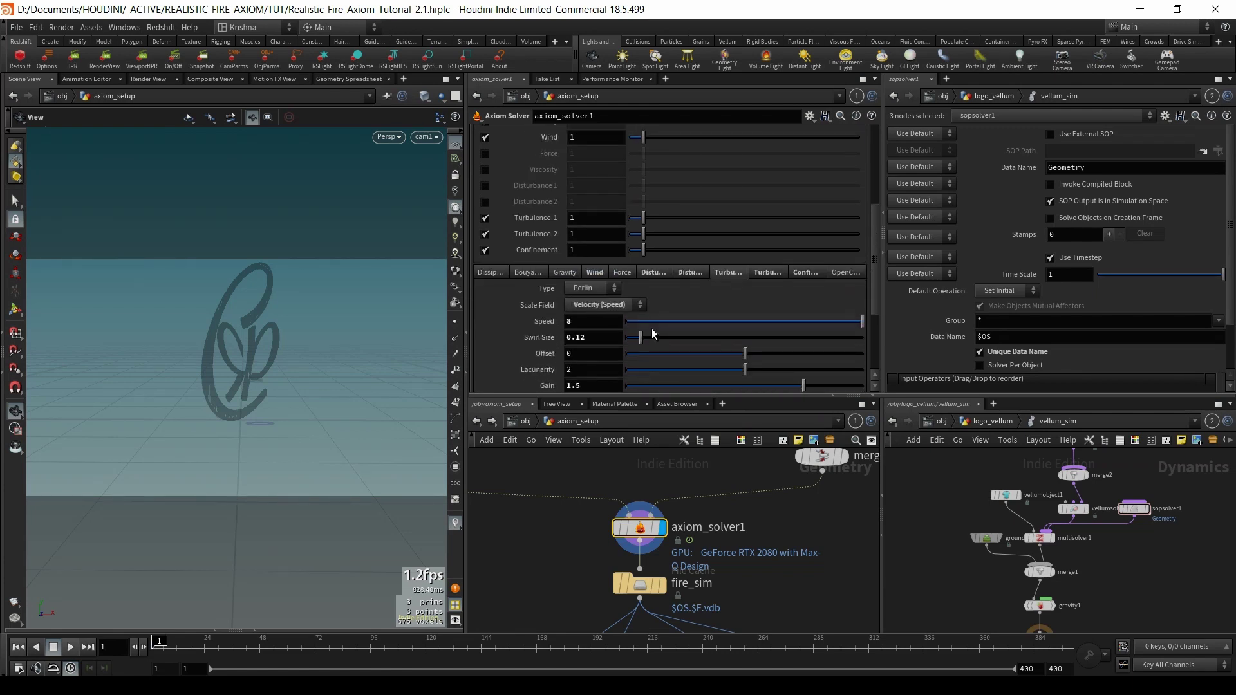
click(753, 273)
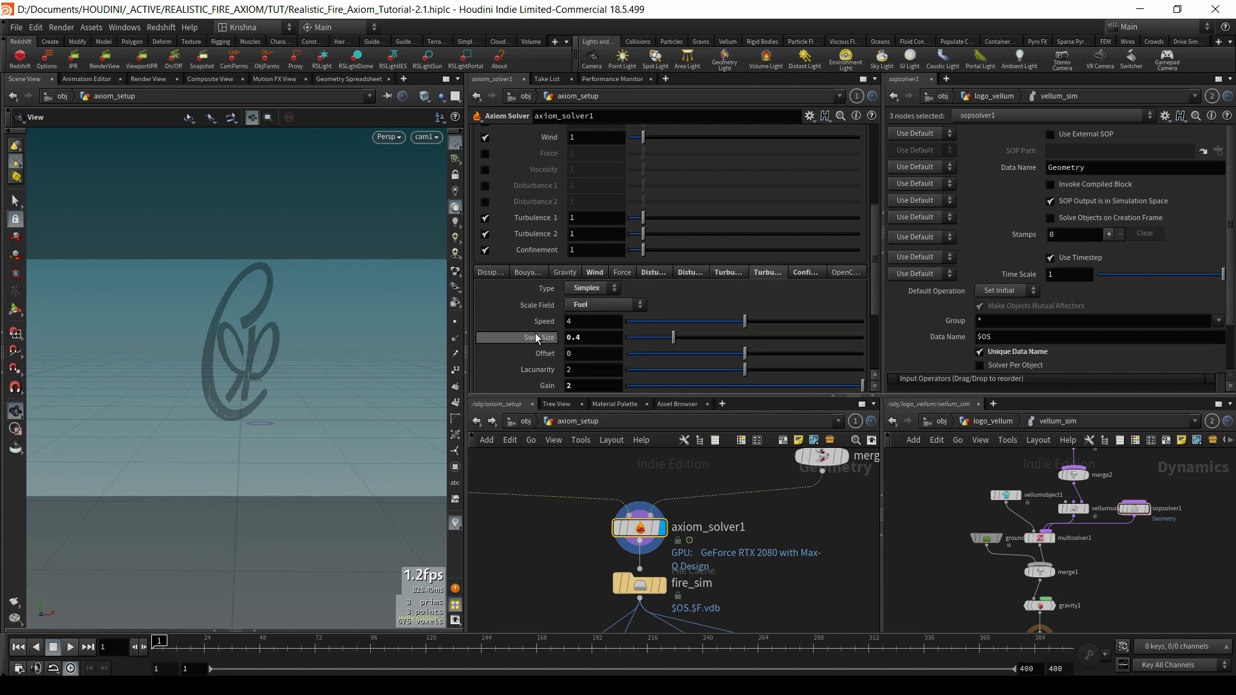
scroll(535, 333, down, 3)
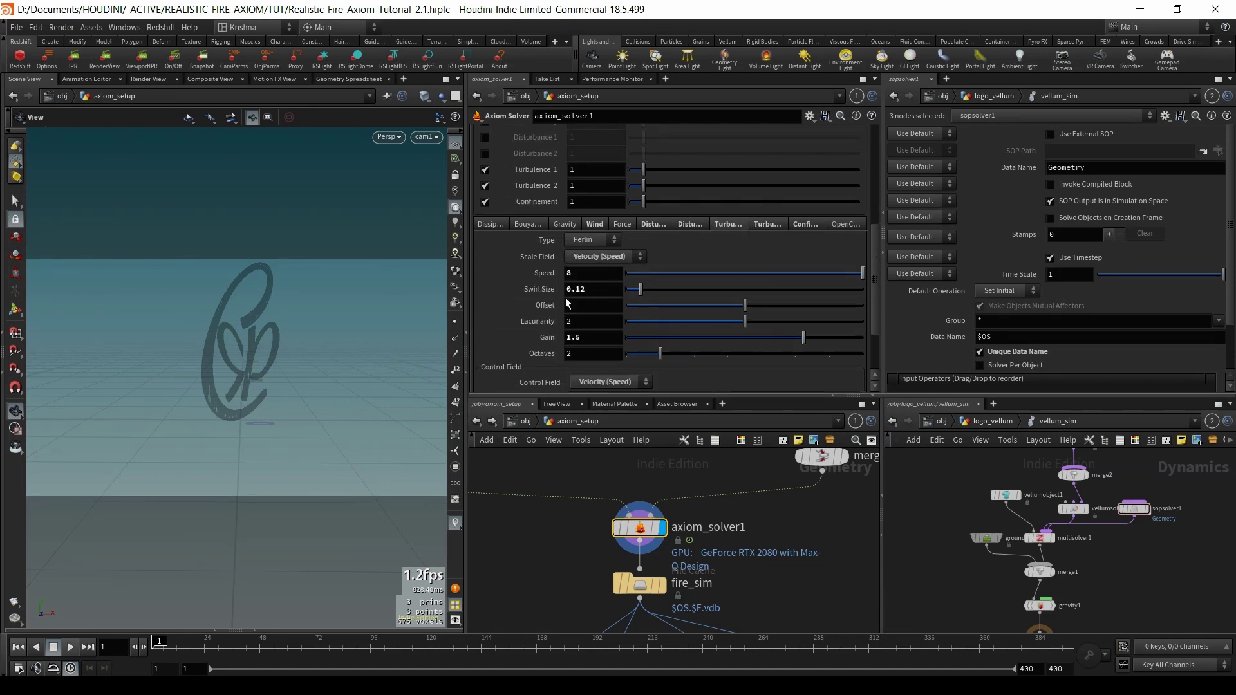
click(815, 226)
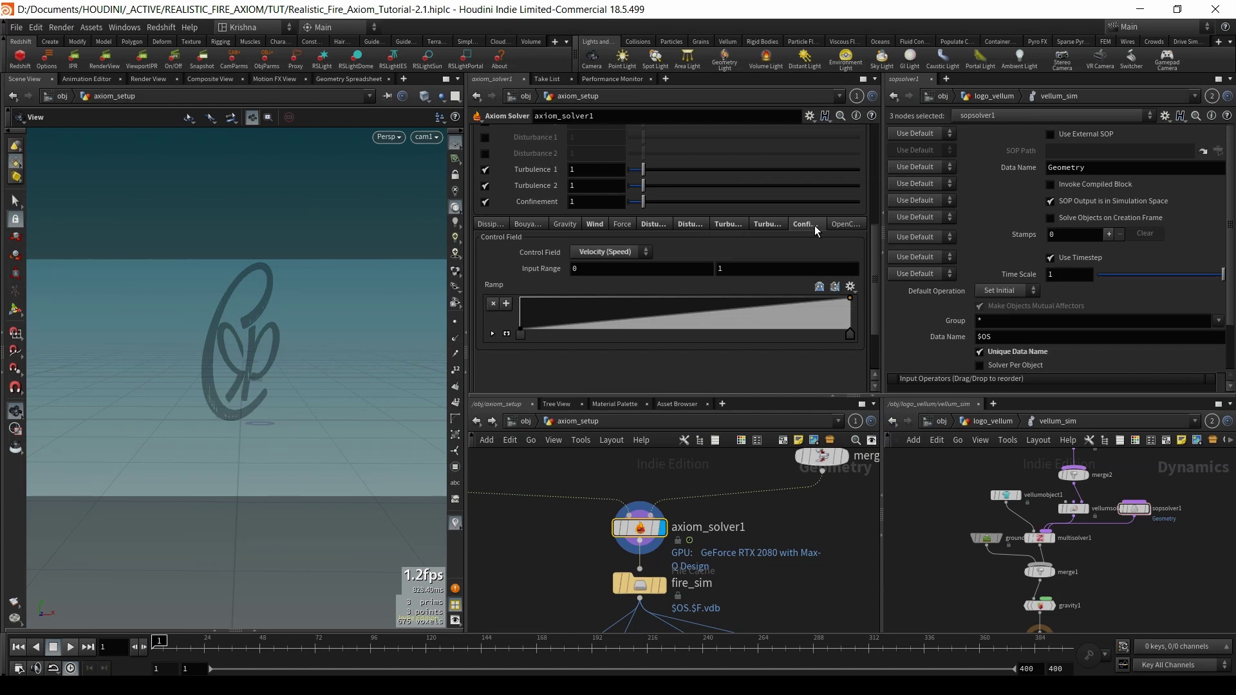
scroll(609, 379, up, 10)
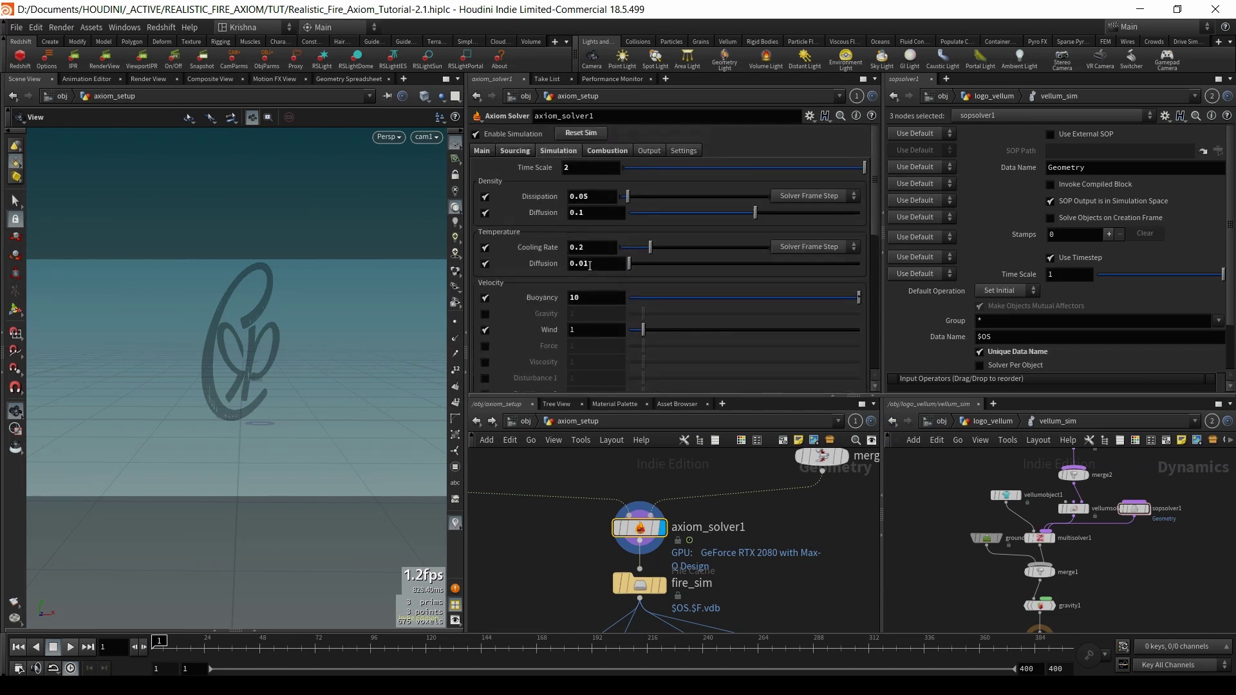
click(598, 152)
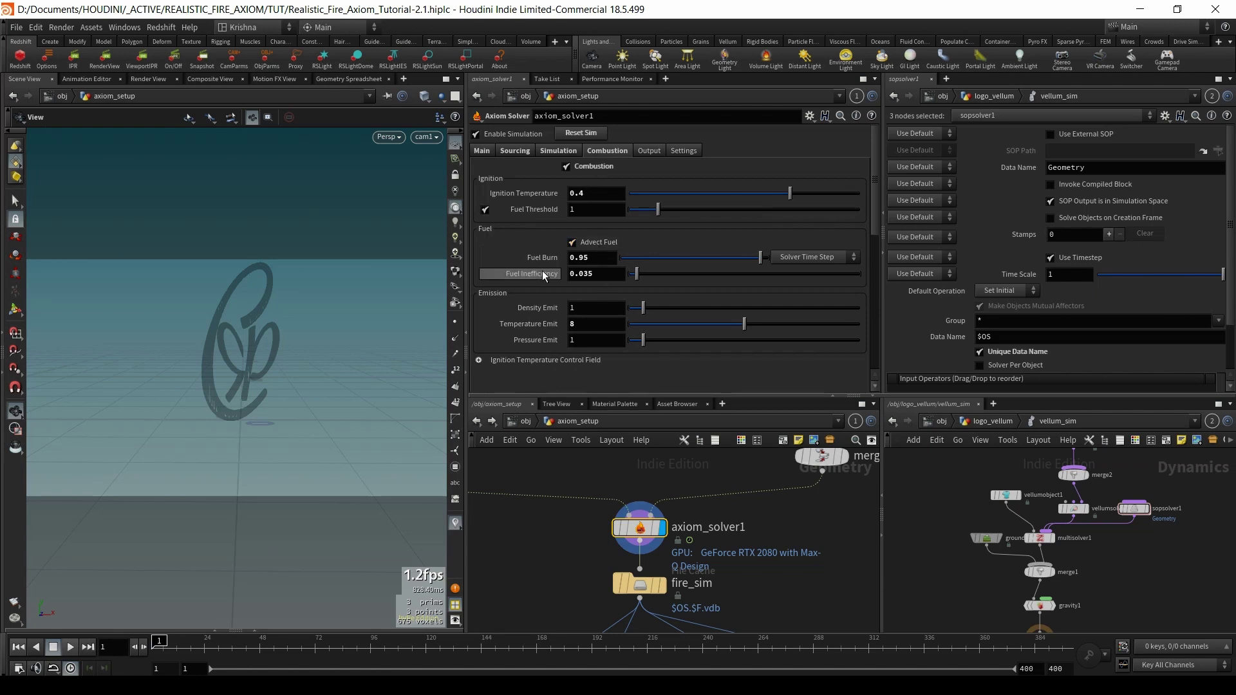
scroll(670, 340, down, 1)
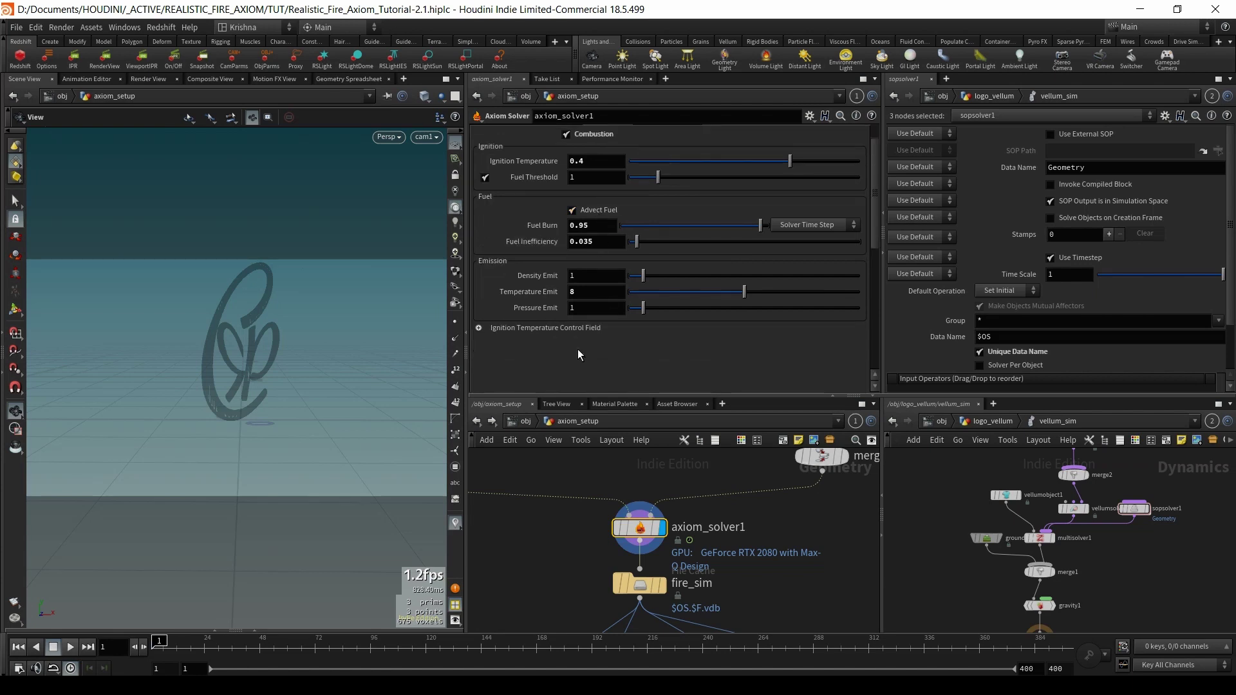
scroll(674, 350, up, 1)
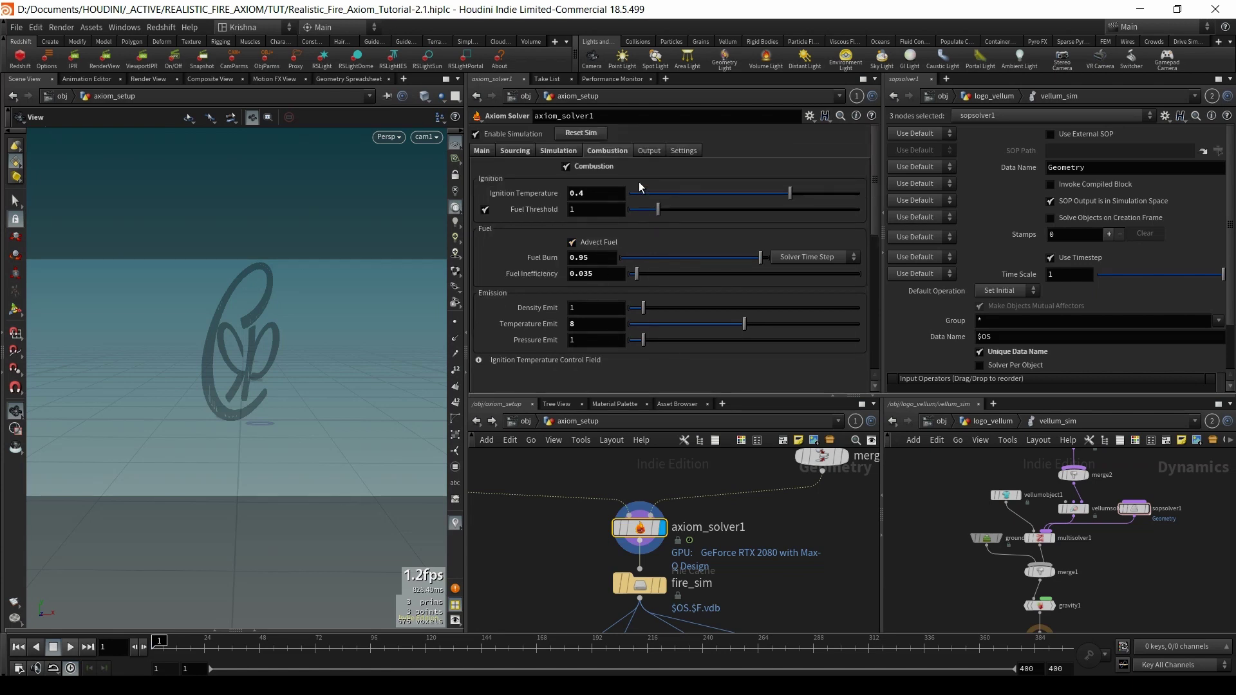
- Return to the object level and display axiom_setup together with grains_vellum
scroll(738, 561, down, 5)
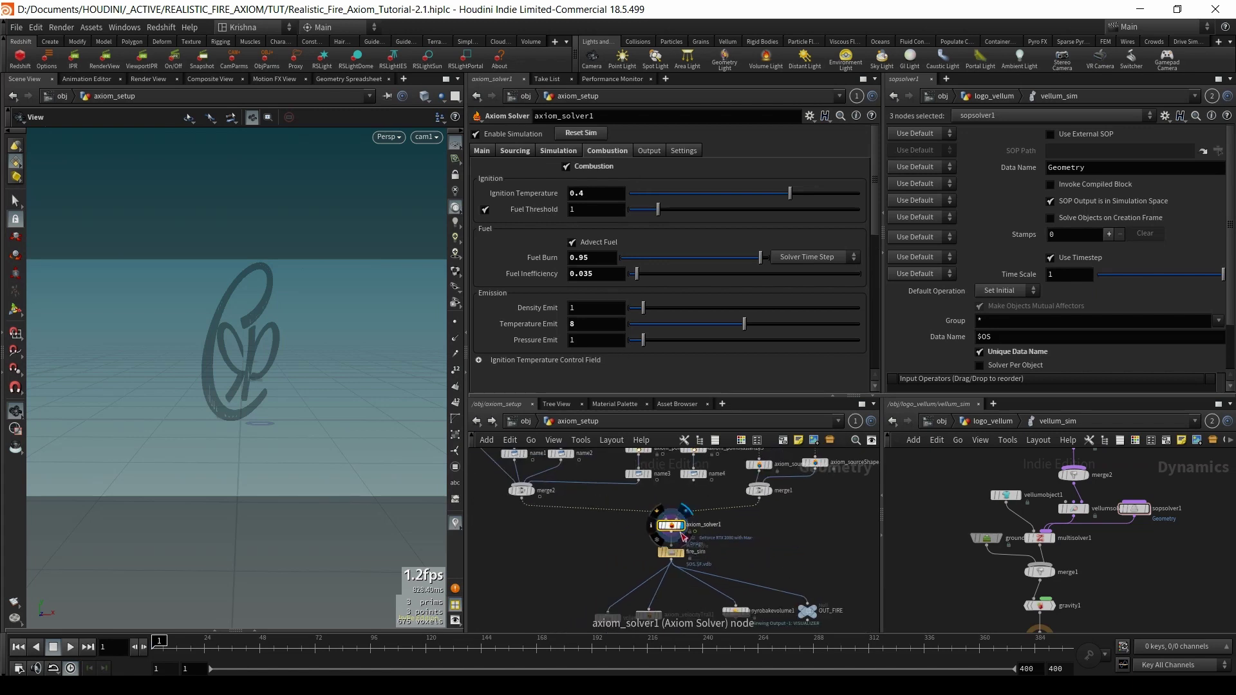
key(u)
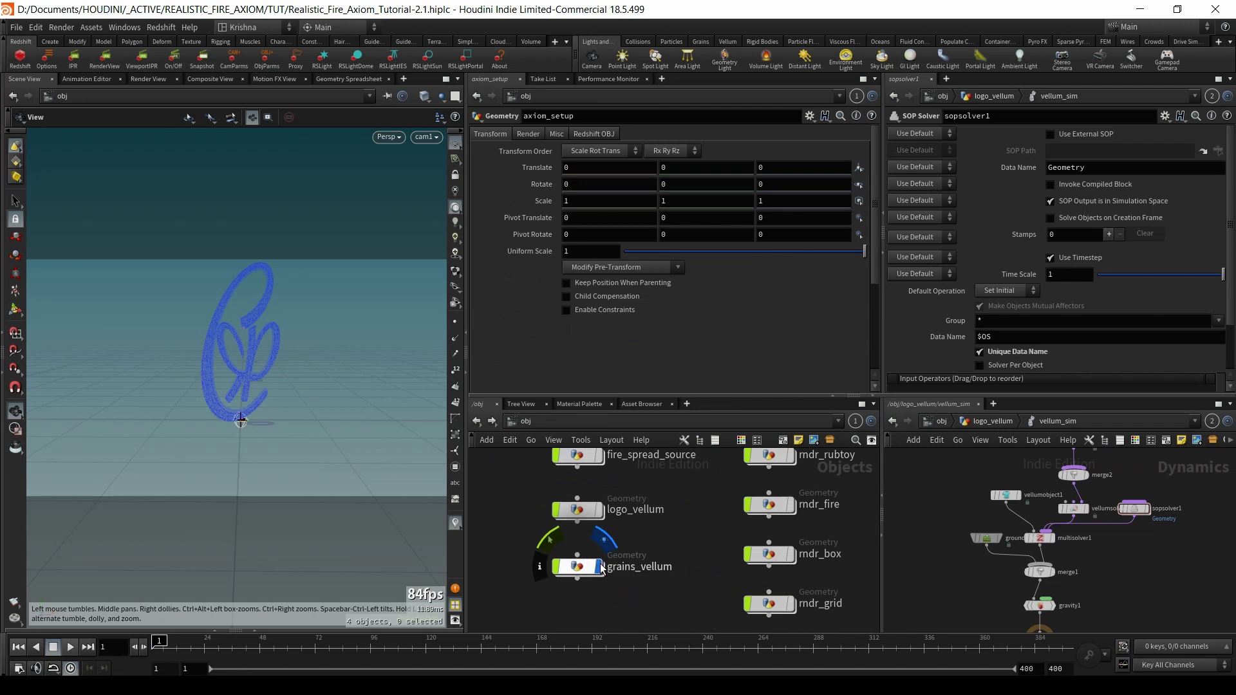
click(589, 566)
click(648, 587)
scroll(648, 587, down, 2)
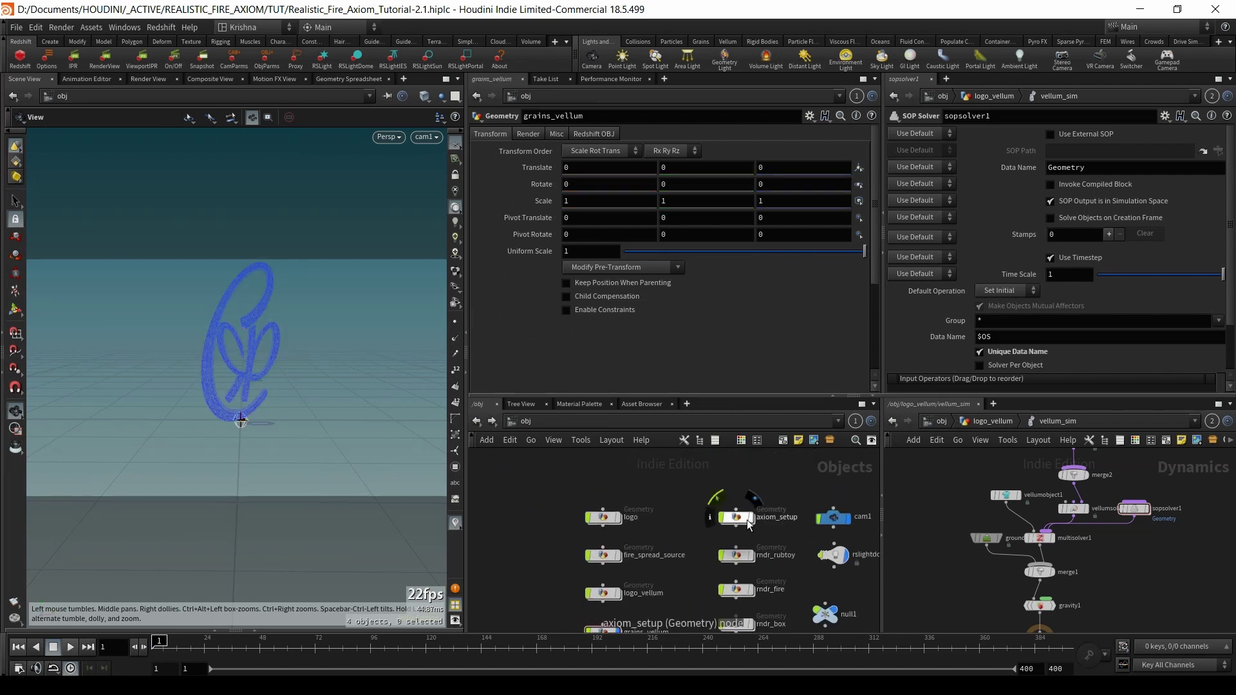
click(737, 519)
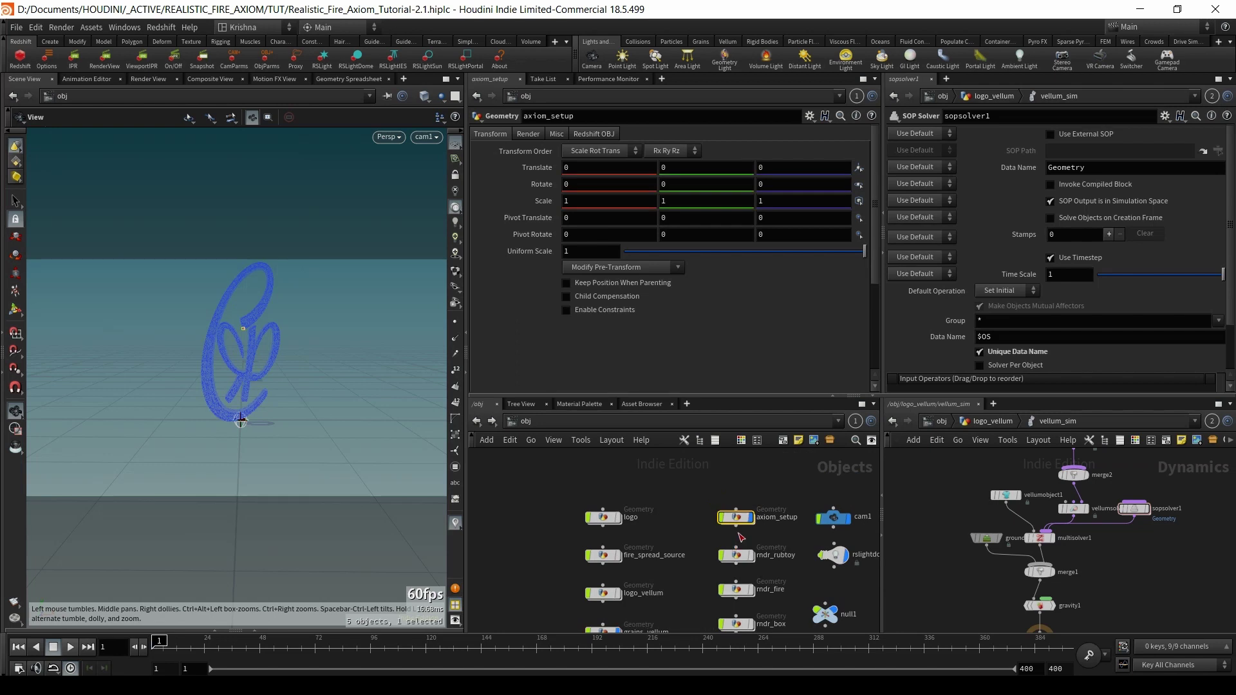
- Make pyrobakevolume1 the displayed and selected node inside axiom_setup, and return to the object level
double_click(737, 519)
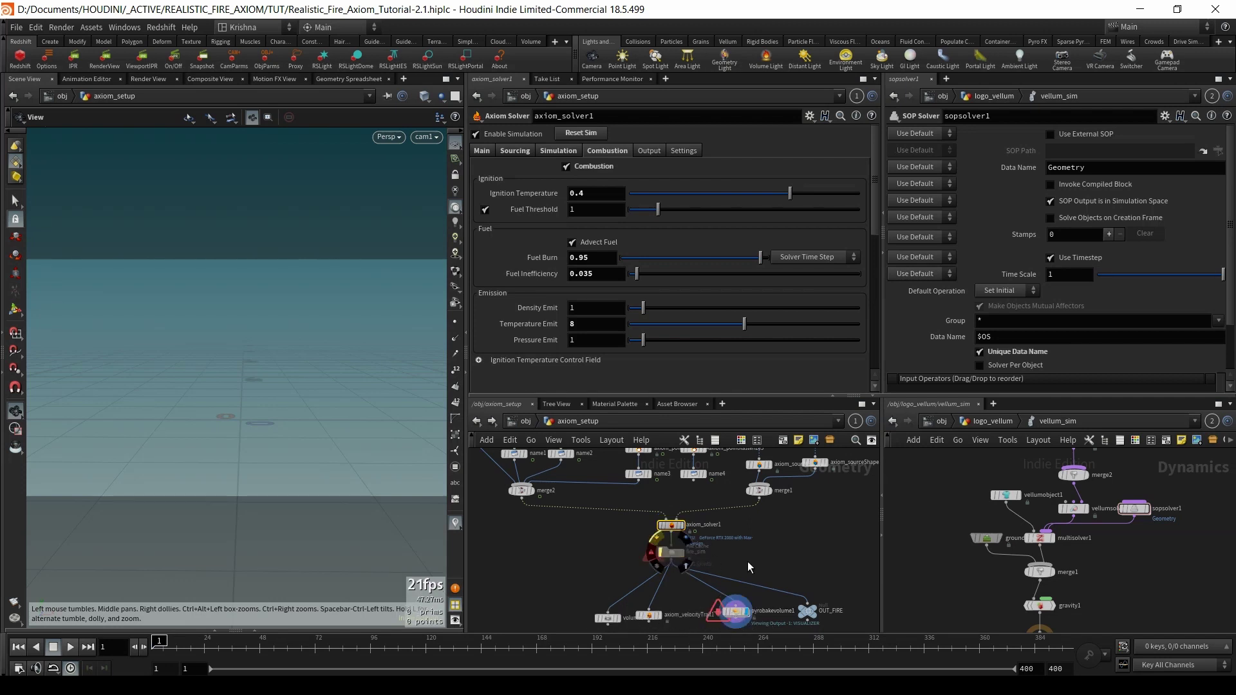
scroll(741, 579, down, 2)
click(739, 579)
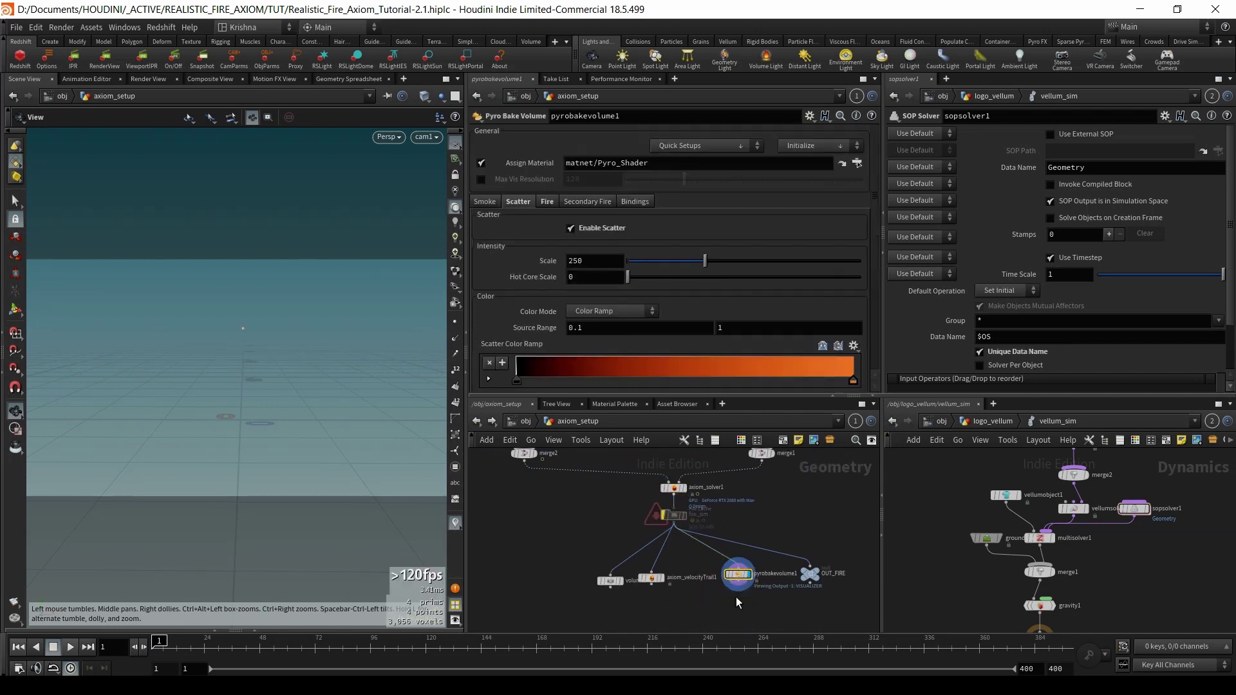
click(522, 422)
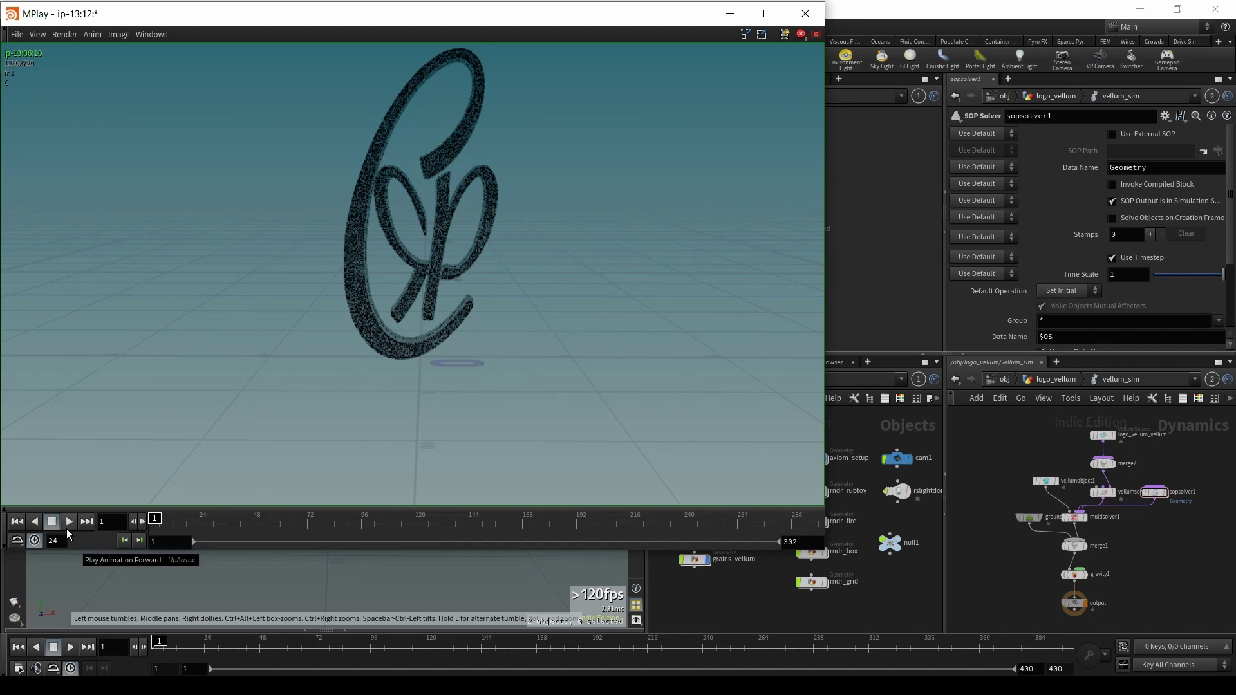
- Play and scrub the fire flipbook in MPlay through to frame 302, and return to Houdini's object network
drag(741, 527, 842, 523)
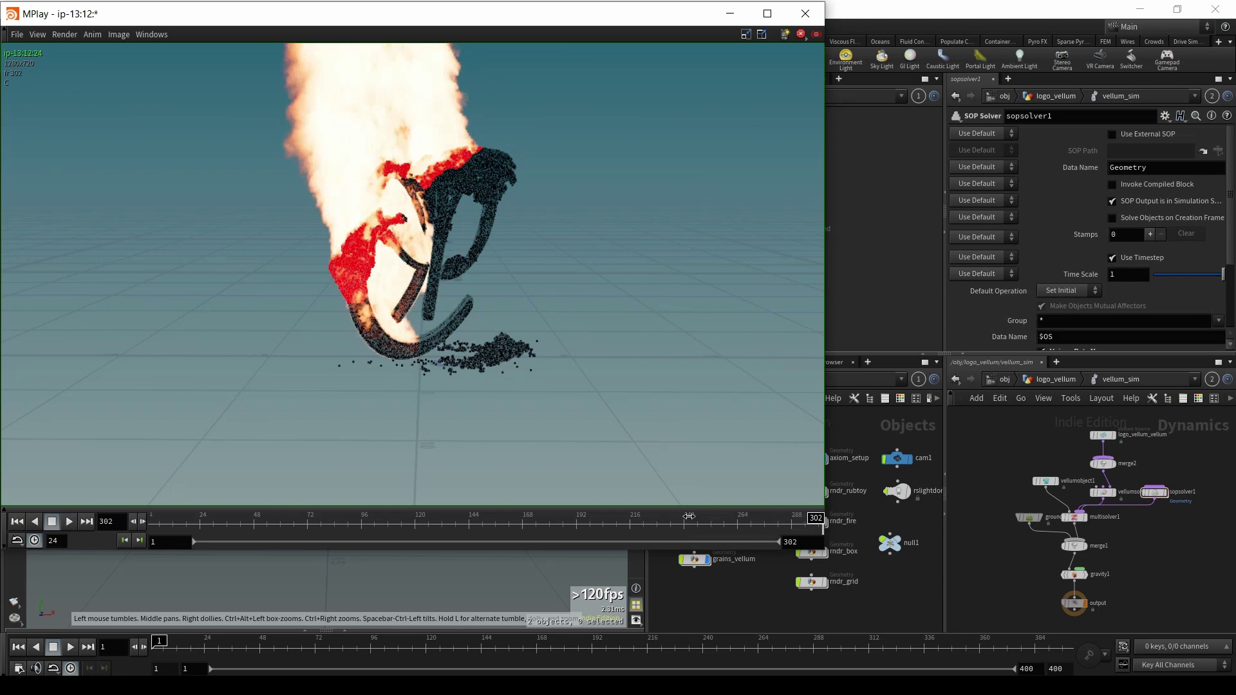
click(17, 522)
click(69, 522)
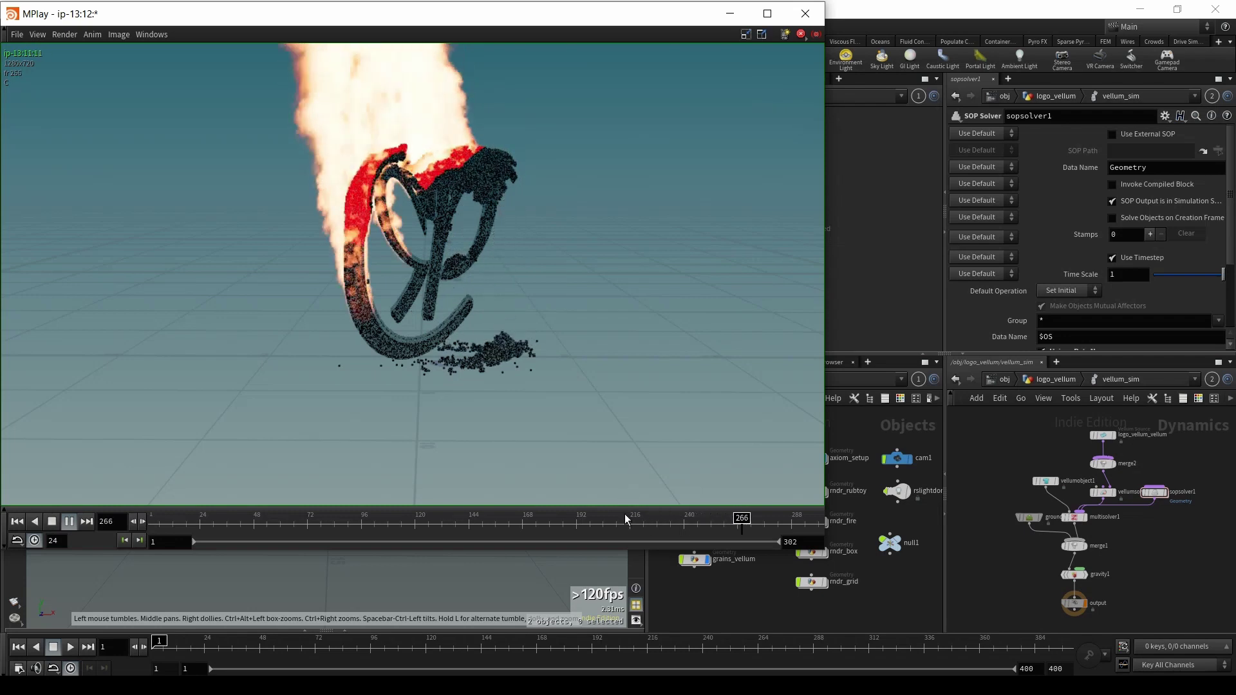
drag(433, 538, 823, 536)
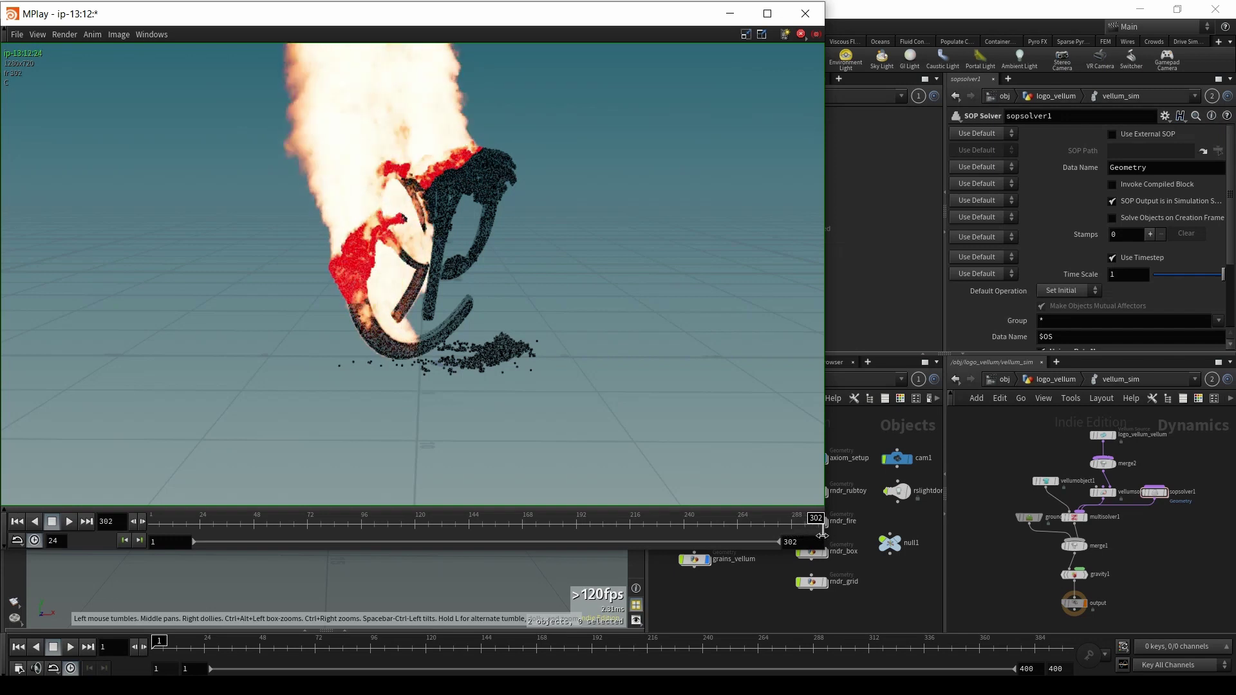
click(816, 34)
click(733, 597)
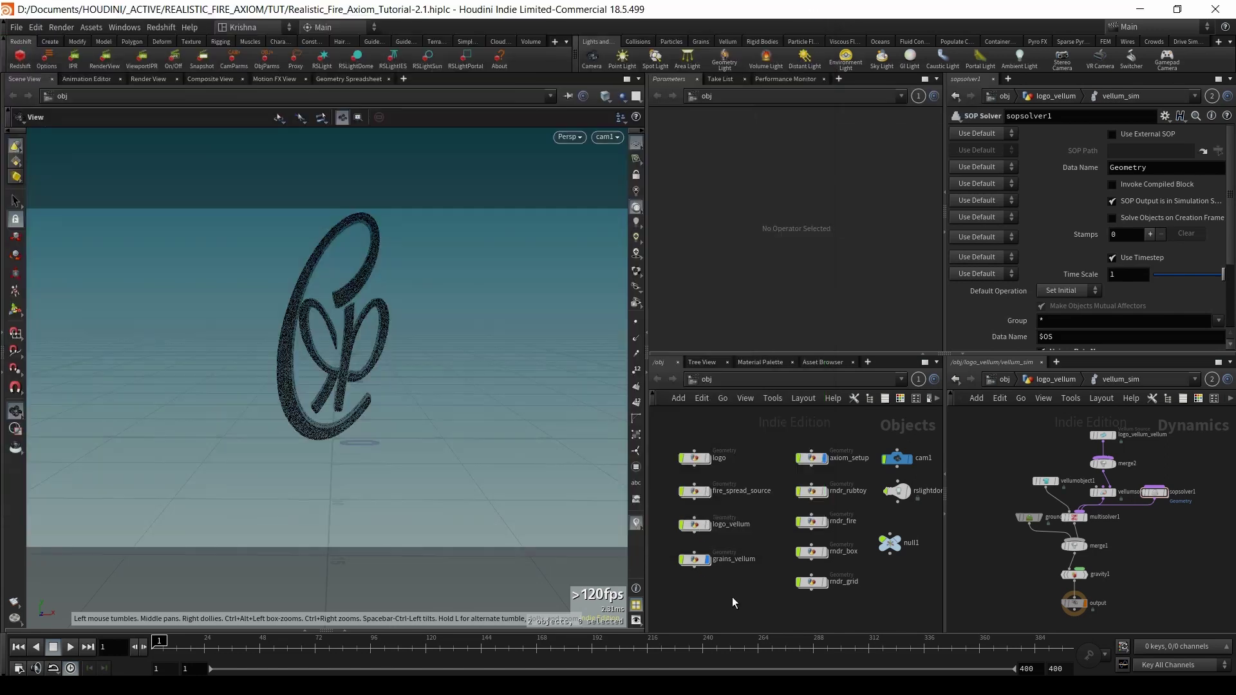
- Open axiom_setup, widen the parameter and network area, and select axiom_solver1
scroll(831, 532, up, 3)
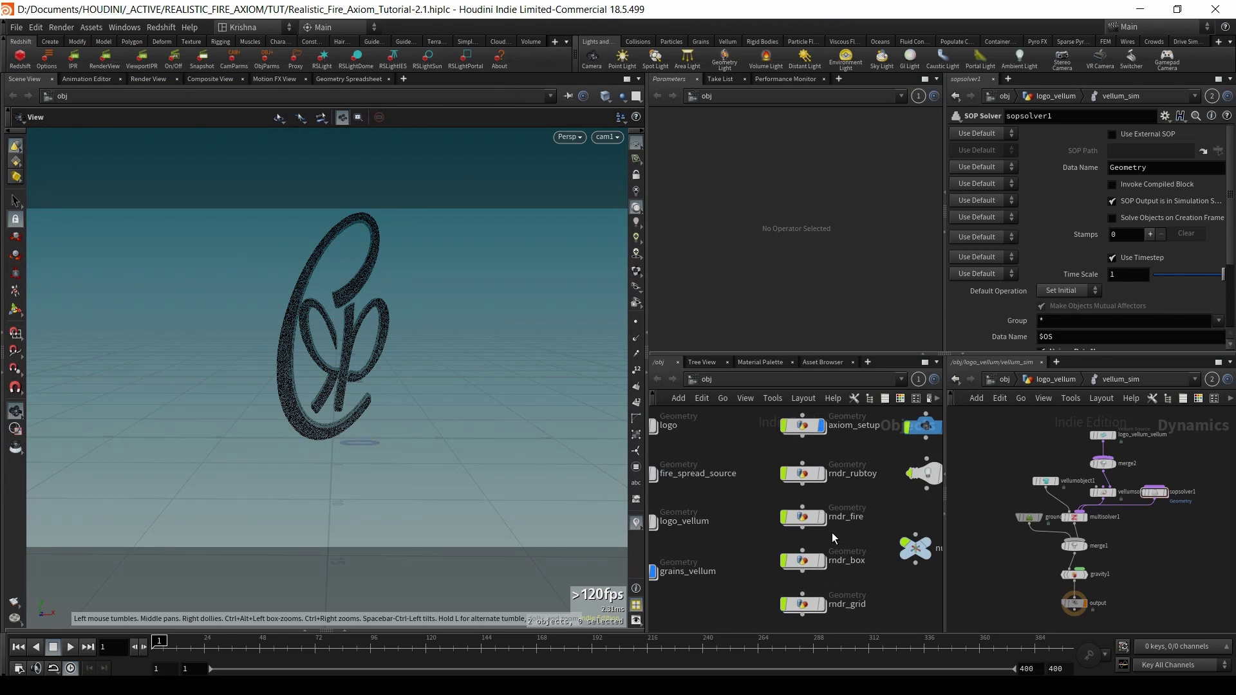
double_click(803, 425)
drag(646, 515, 588, 516)
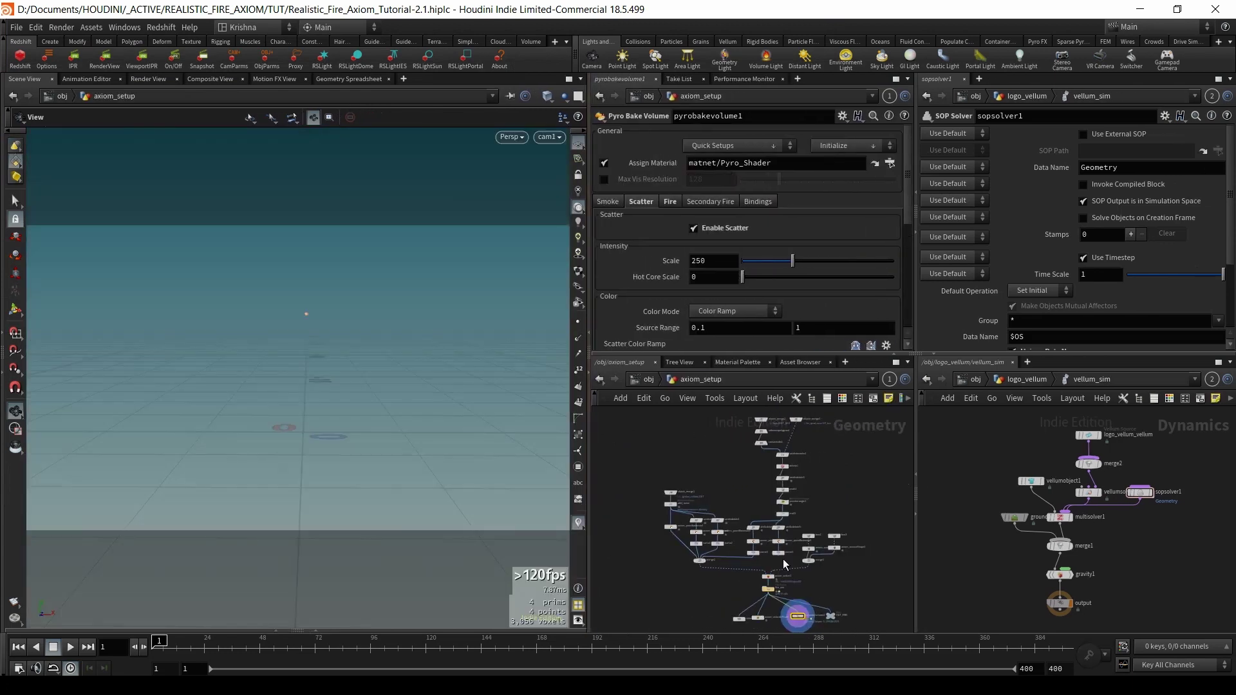
scroll(842, 565, up, 5)
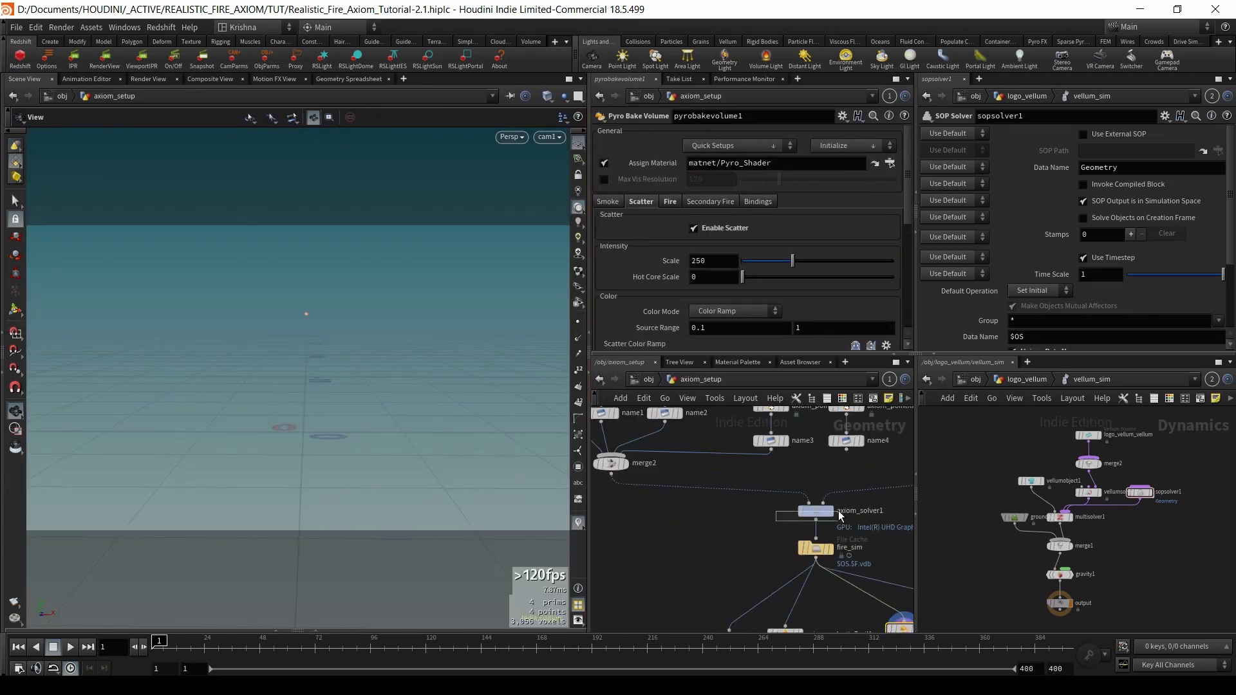
click(821, 512)
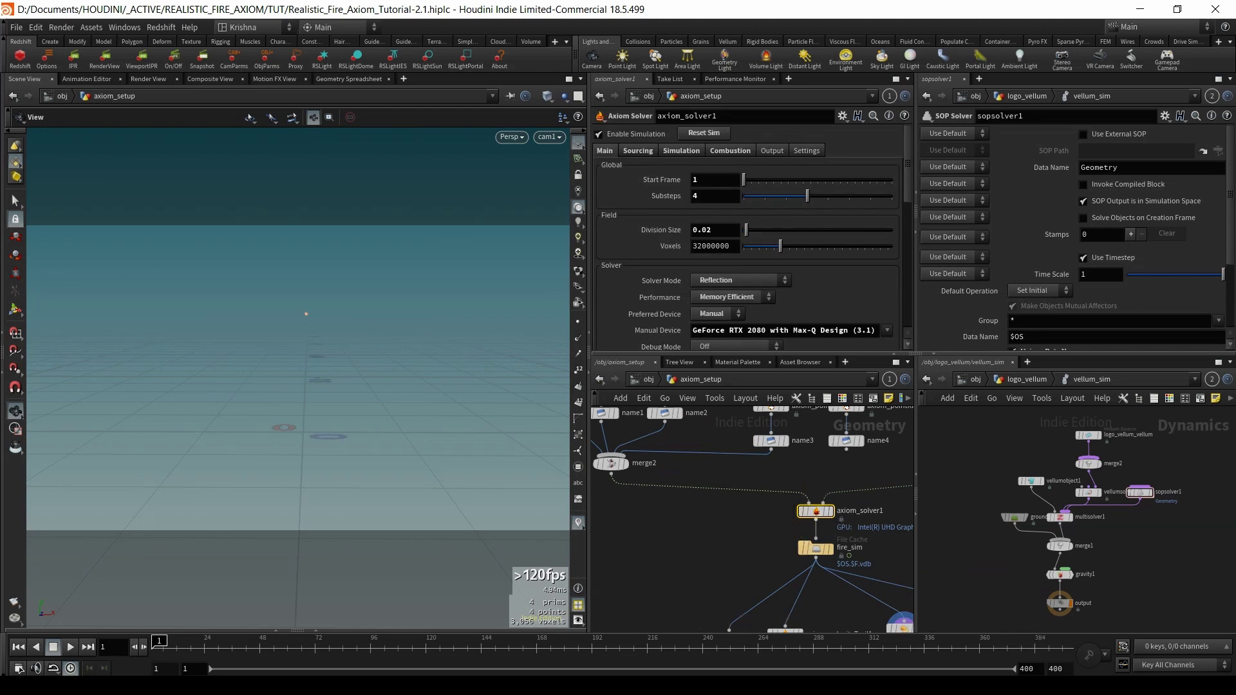
middle_drag(745, 529, 632, 514)
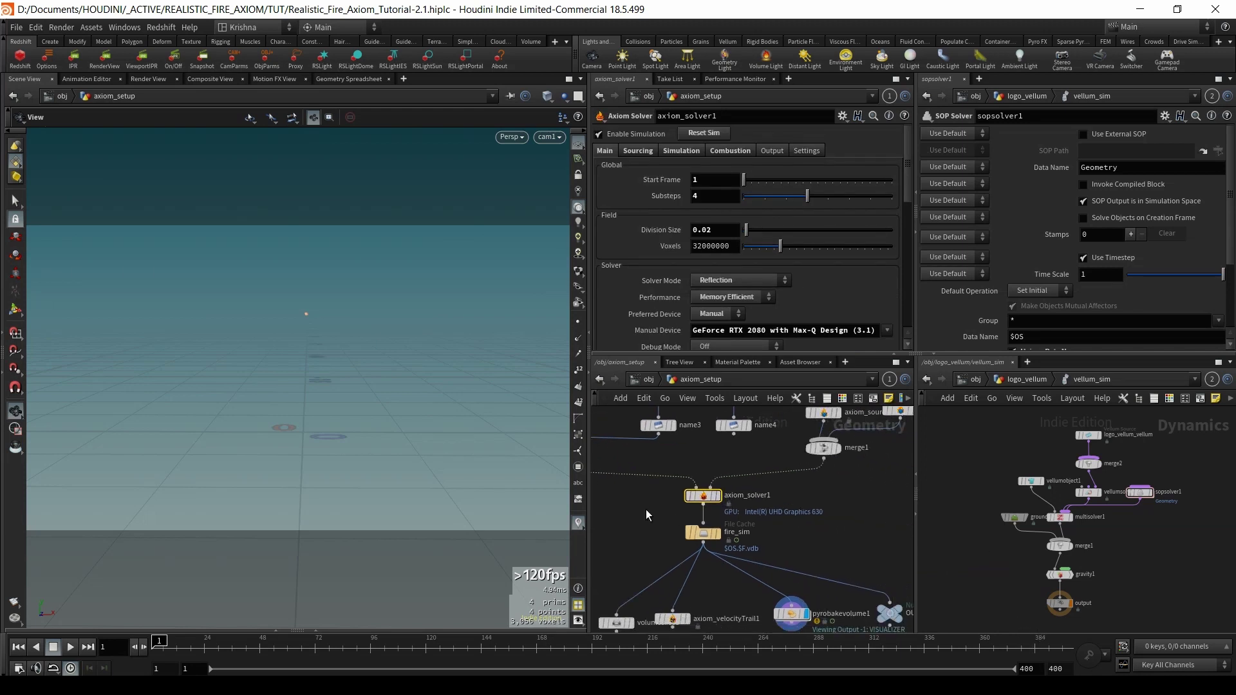
- Disable dynamics simulation and set axiom_solver1's temperature Cooling Rate to 0.8
click(638, 152)
click(683, 150)
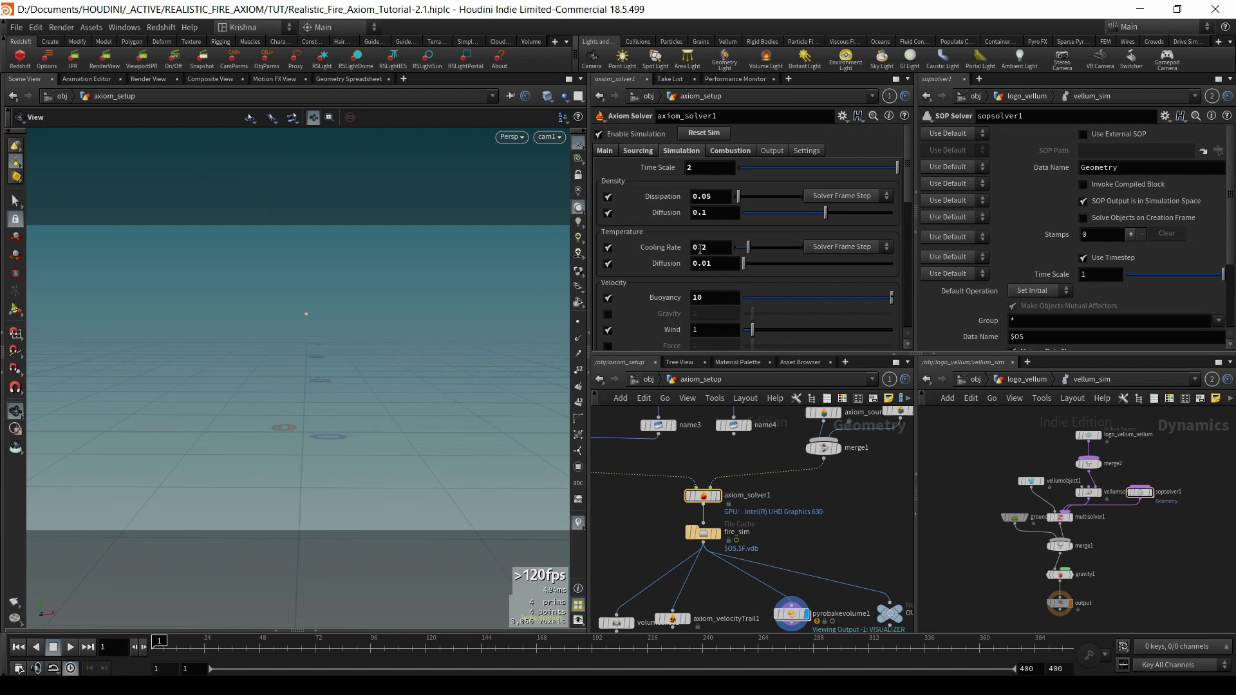
drag(700, 249, 710, 248)
click(645, 508)
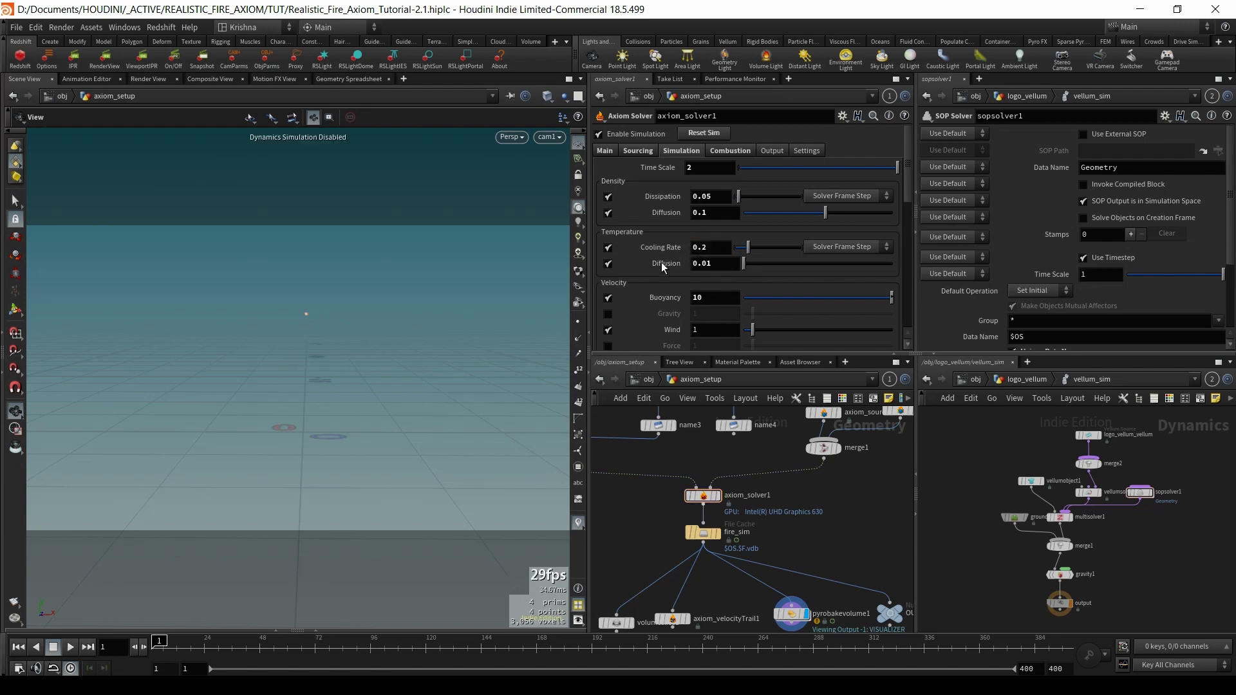
drag(699, 249, 710, 249)
key(Return)
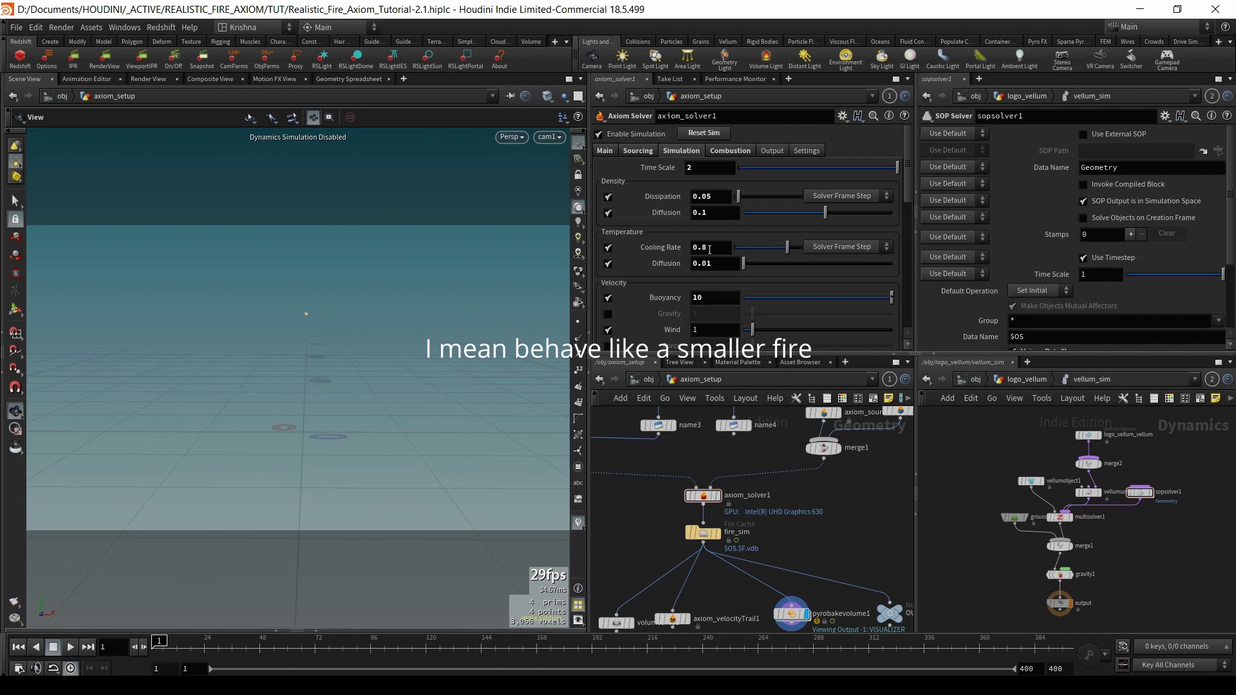
double_click(698, 247)
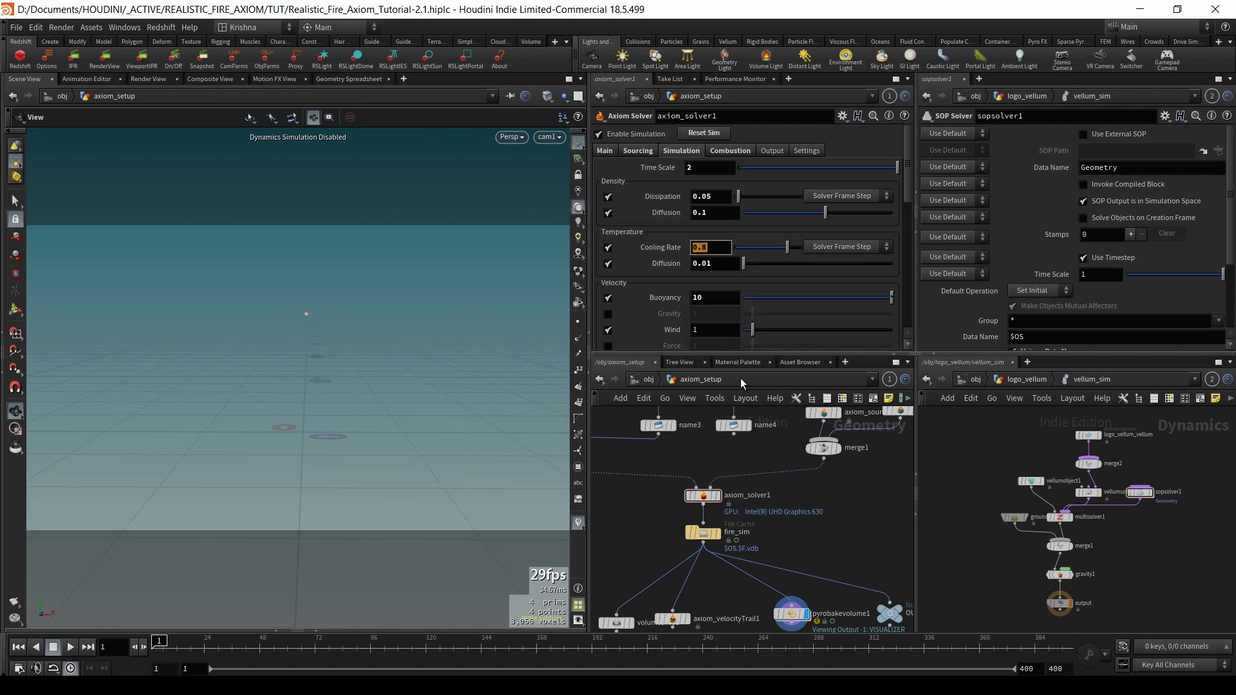
- Review axiom_solver1's Combustion settings and scrub the MPlay flipbook to frame 221 to examine the fire's behaviour
click(731, 150)
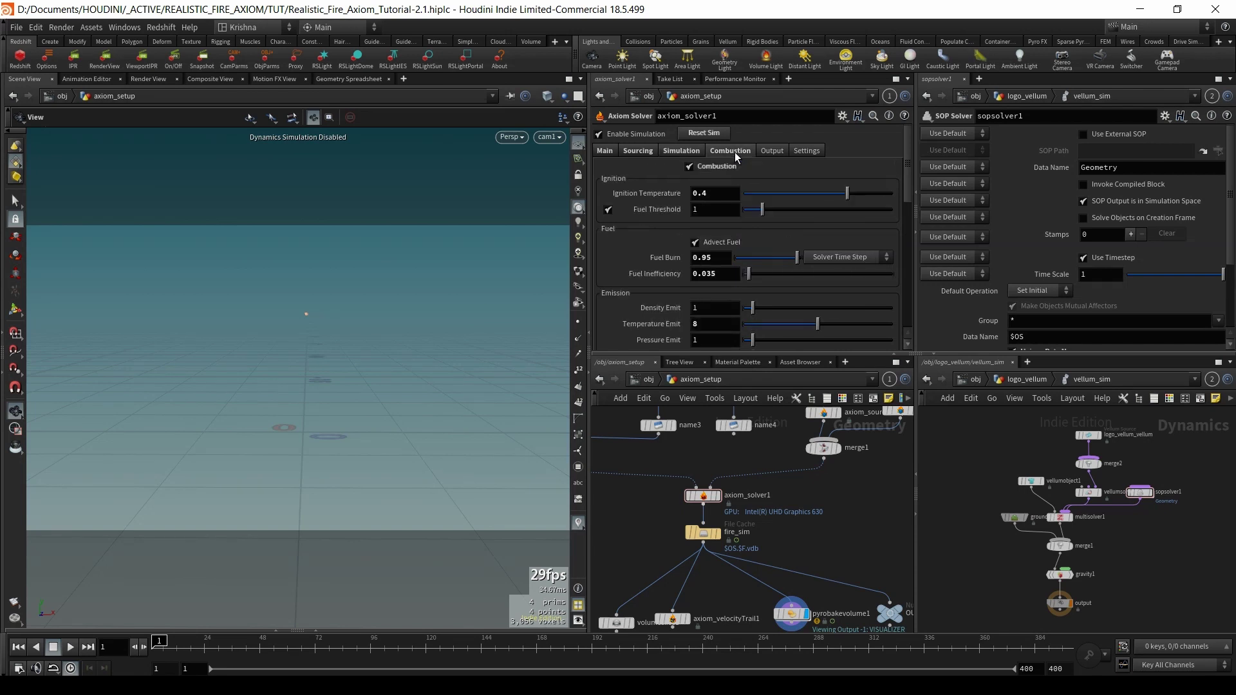
scroll(686, 303, down, 3)
scroll(686, 303, up, 3)
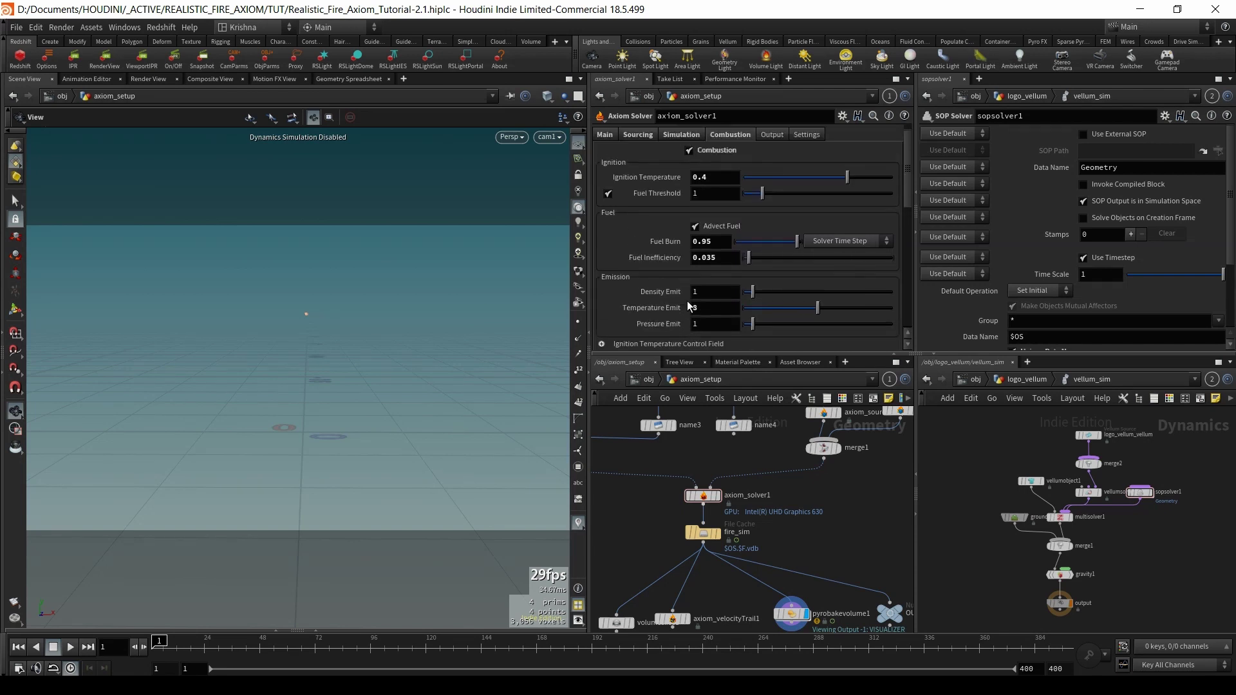
scroll(687, 300, down, 3)
key(alt+Tab)
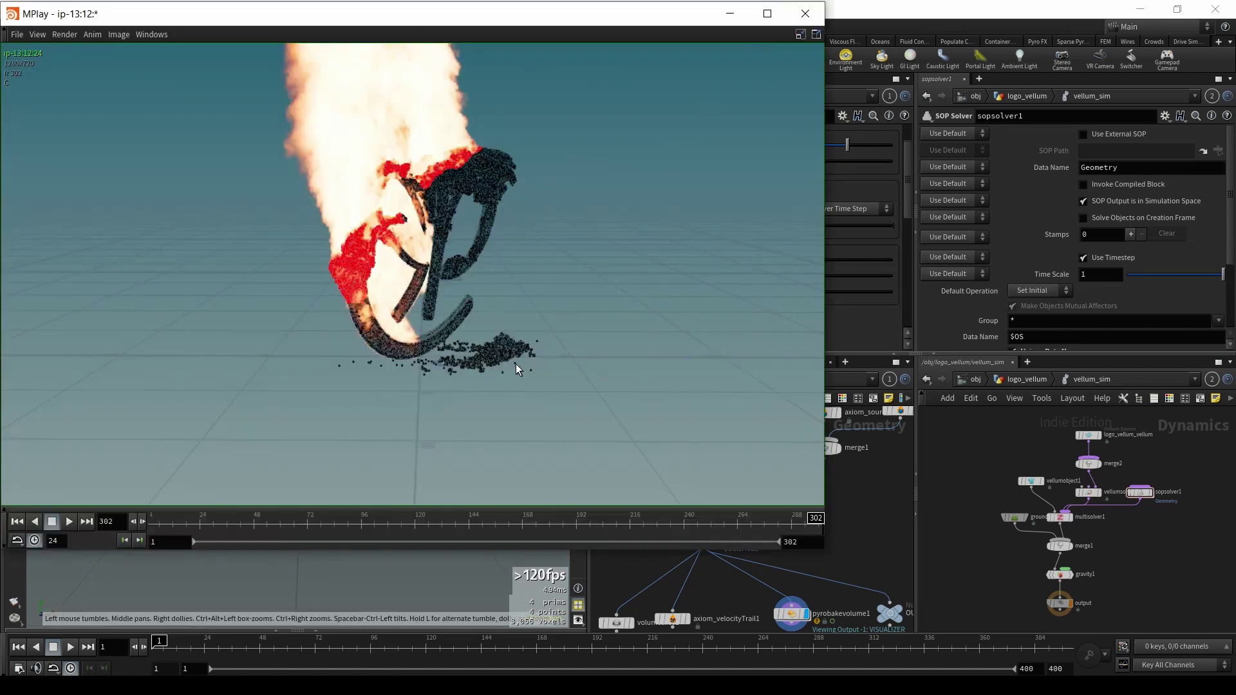
drag(279, 518, 642, 518)
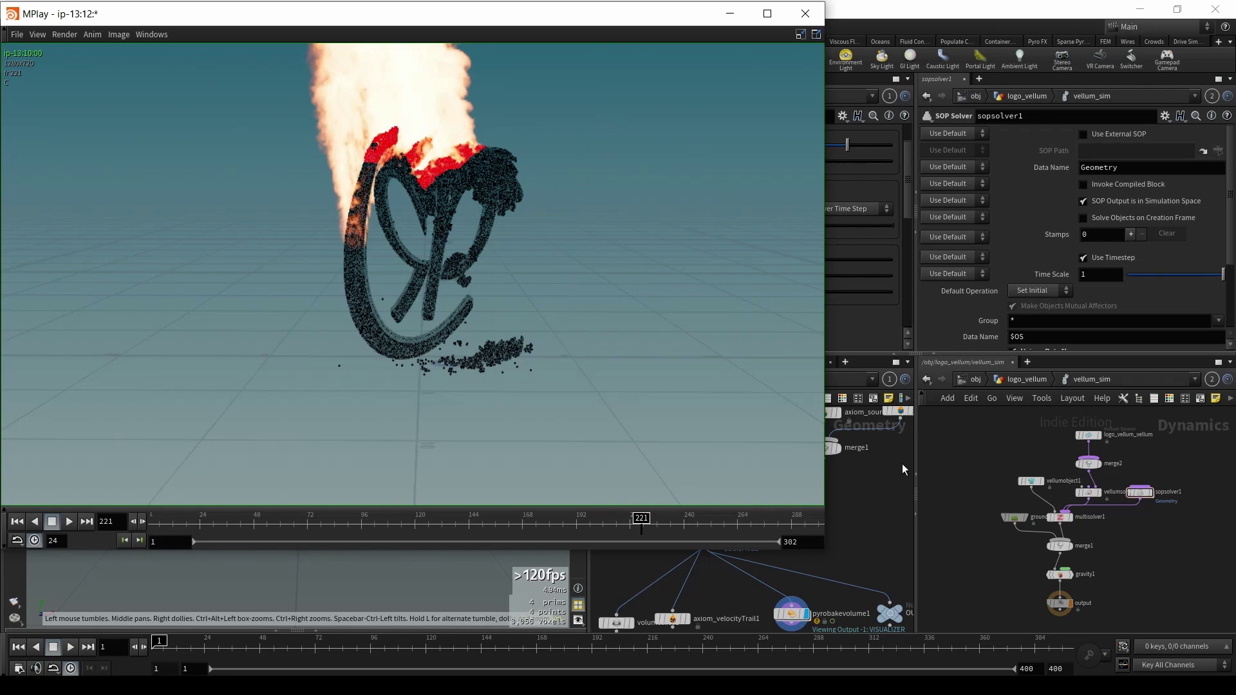
click(859, 497)
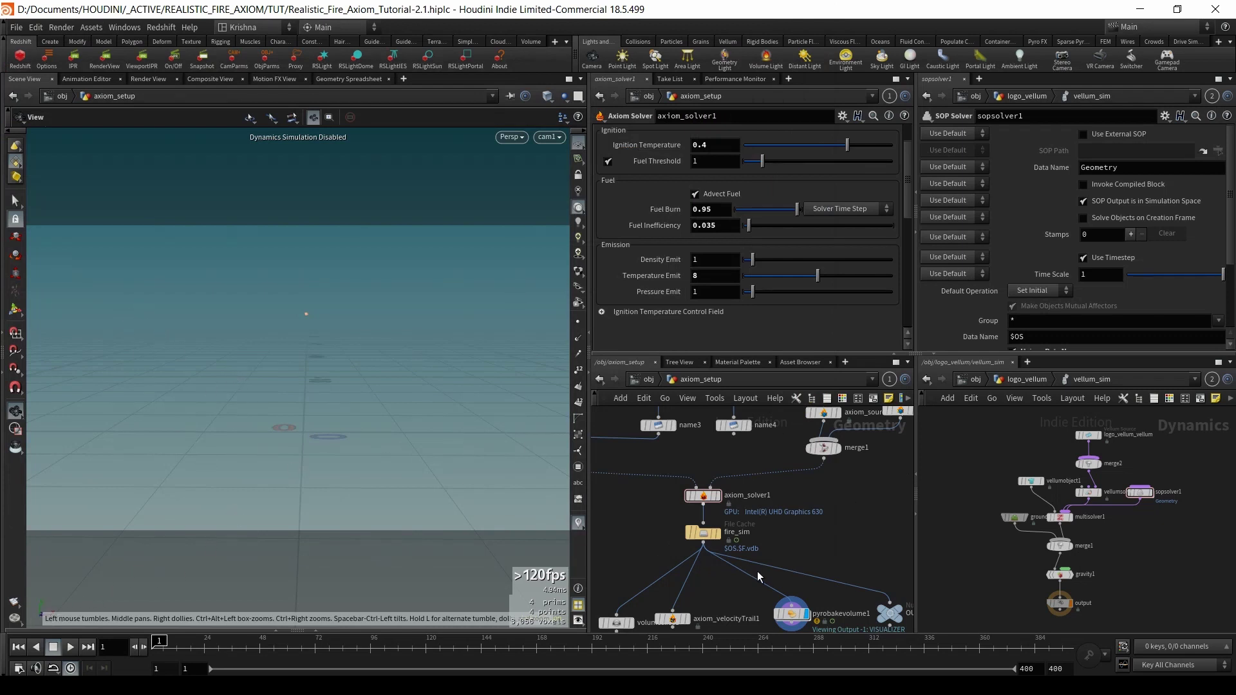
scroll(691, 258, up, 3)
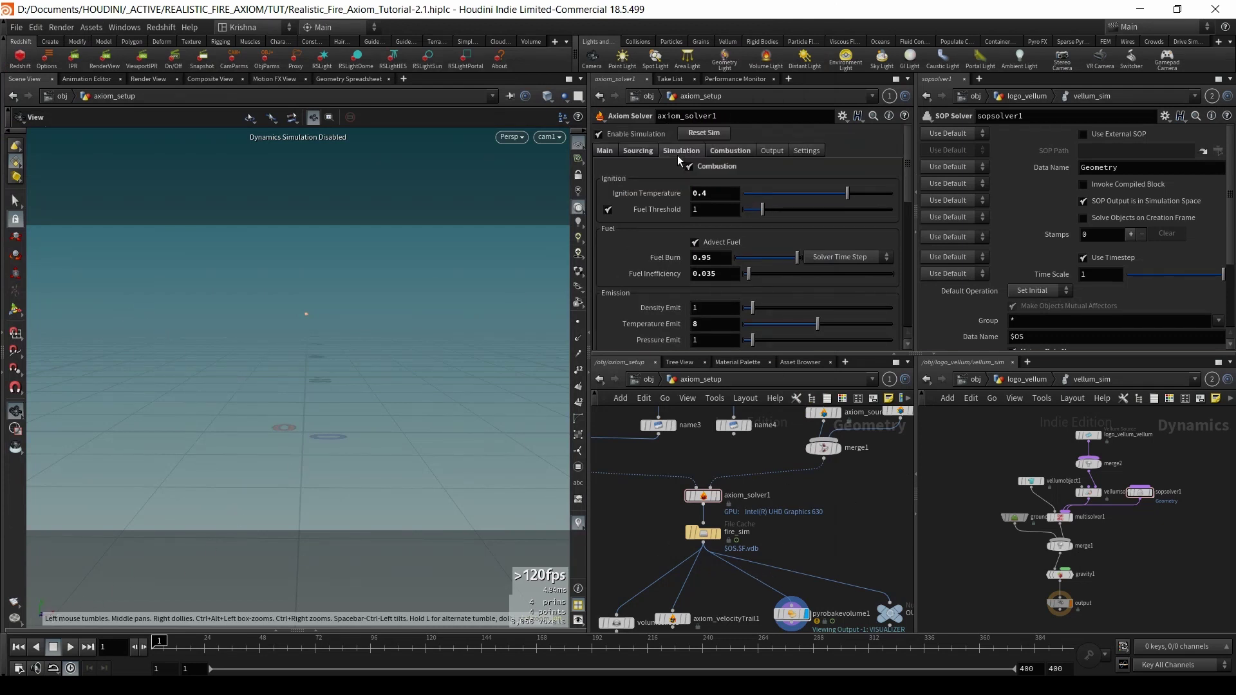
- Reset axiom_solver1's Wind Direction to its default of 1, 0, 0 in the Simulation settings
click(677, 156)
scroll(663, 269, down, 3)
scroll(663, 269, down, 4)
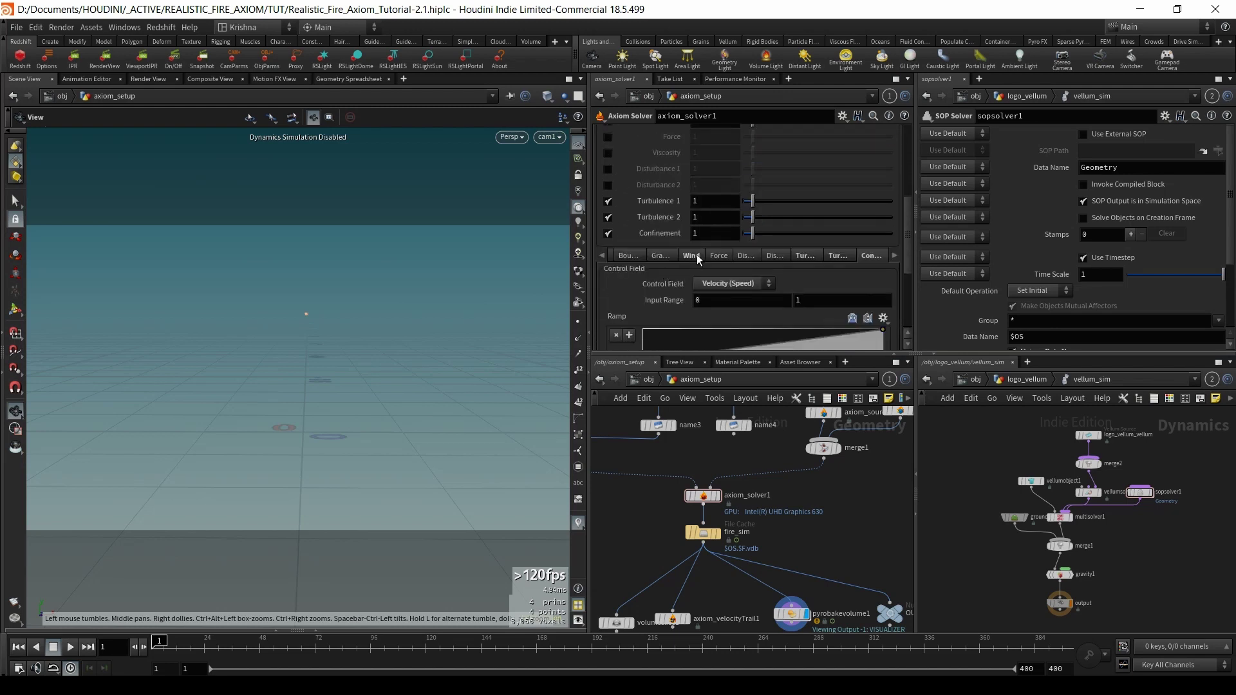
click(692, 255)
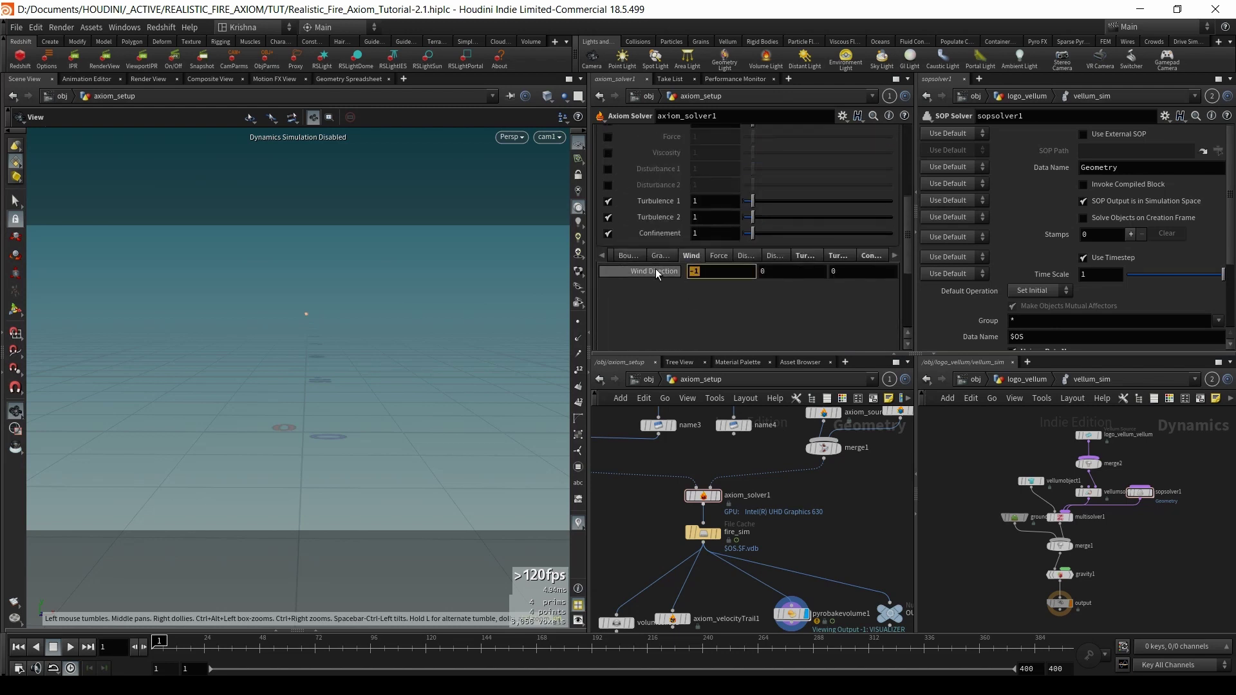
mouse_move(657, 270)
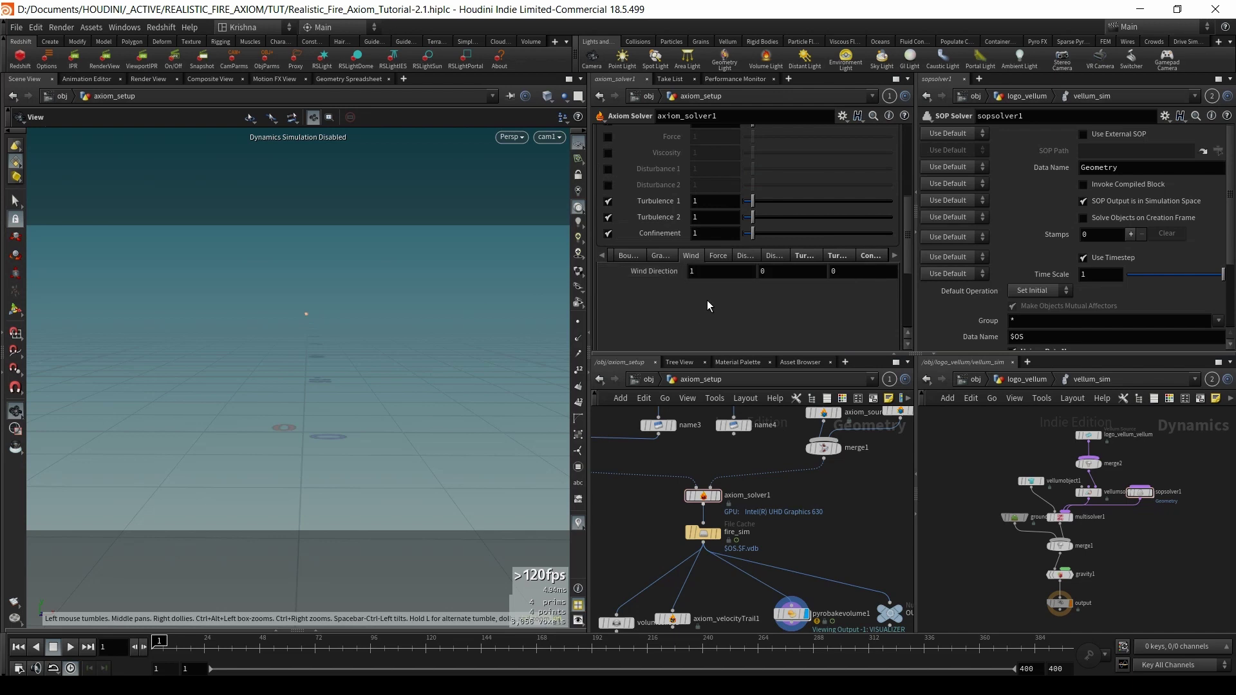
click(703, 495)
- Review axiom_solver1's Simulation and Main settings and the source branches feeding the solver in the network
scroll(679, 267, up, 3)
scroll(679, 267, up, 2)
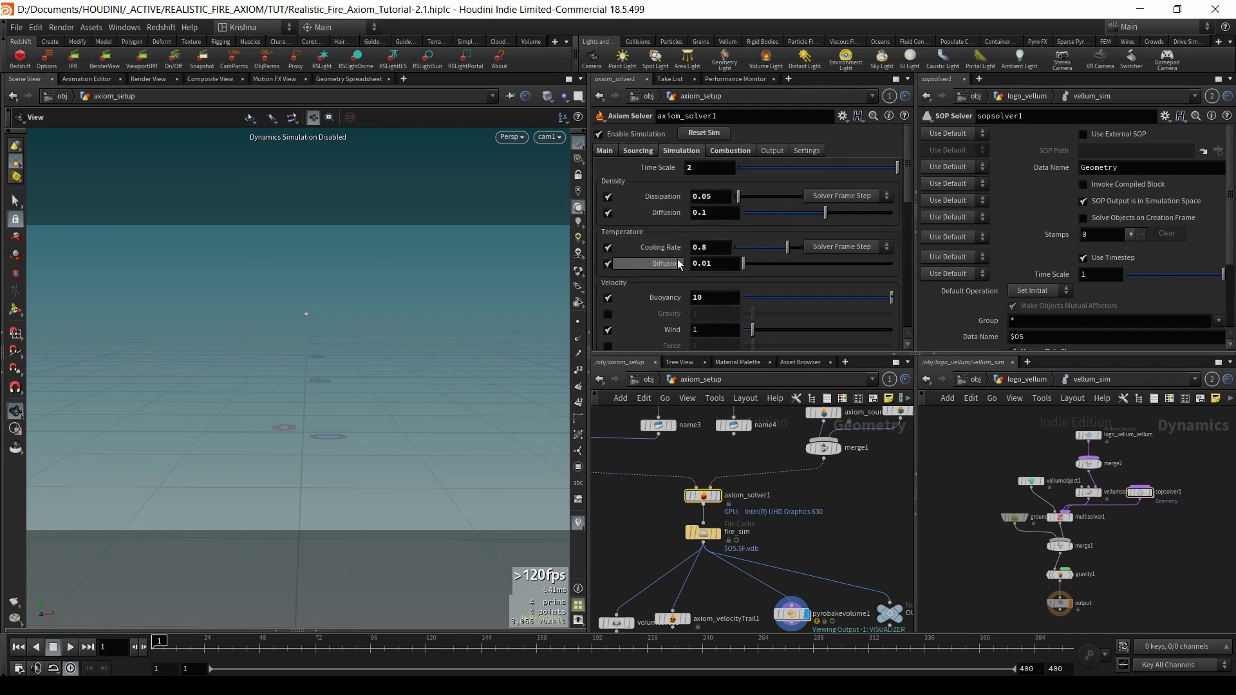
click(642, 150)
click(609, 151)
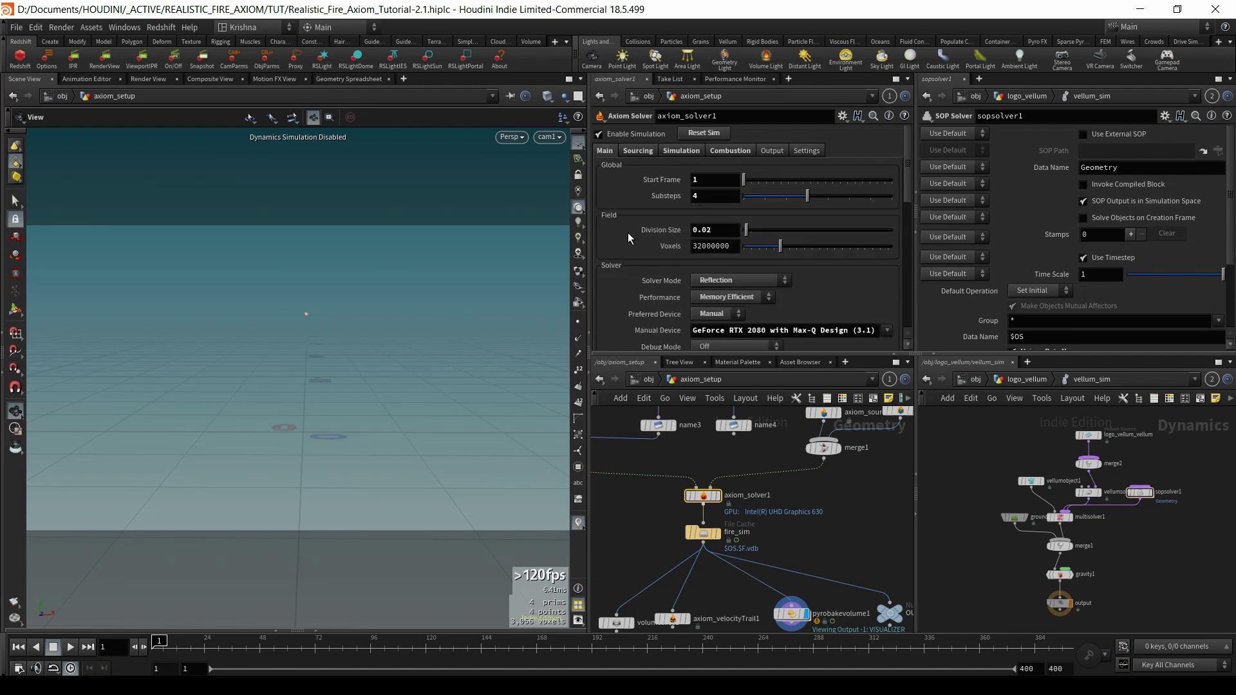
scroll(772, 505, down, 2)
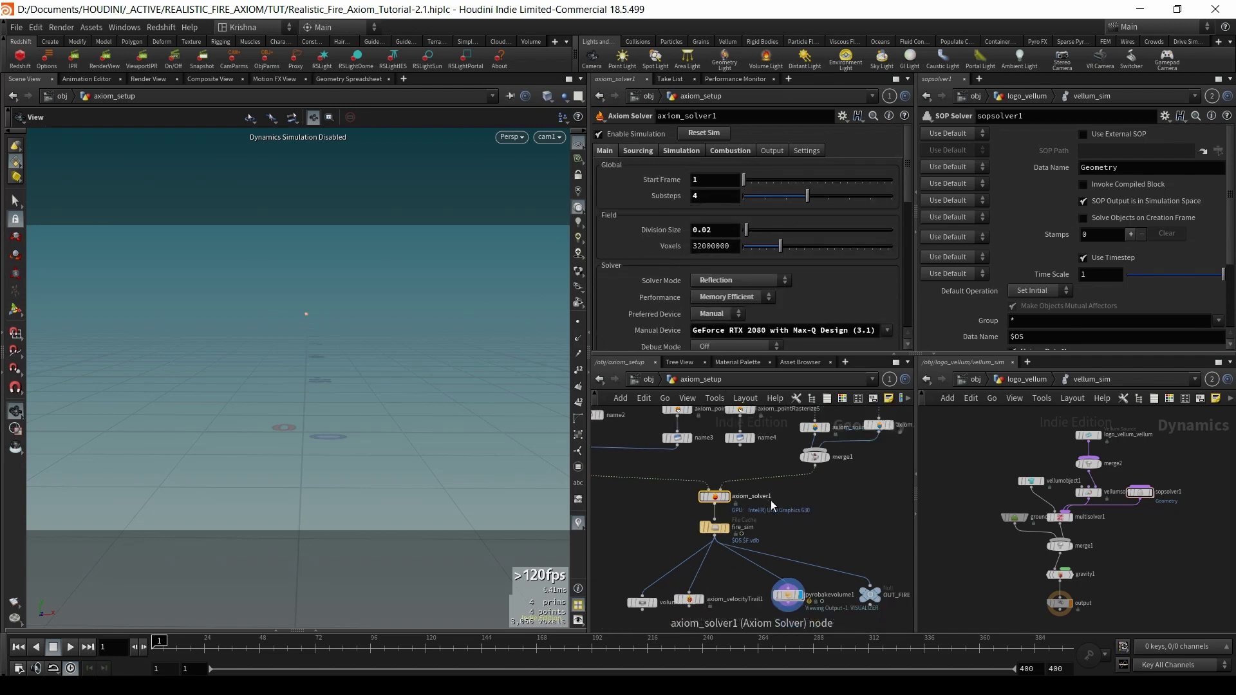
middle_drag(772, 505, 784, 524)
scroll(783, 519, down, 2)
middle_drag(694, 531, 712, 539)
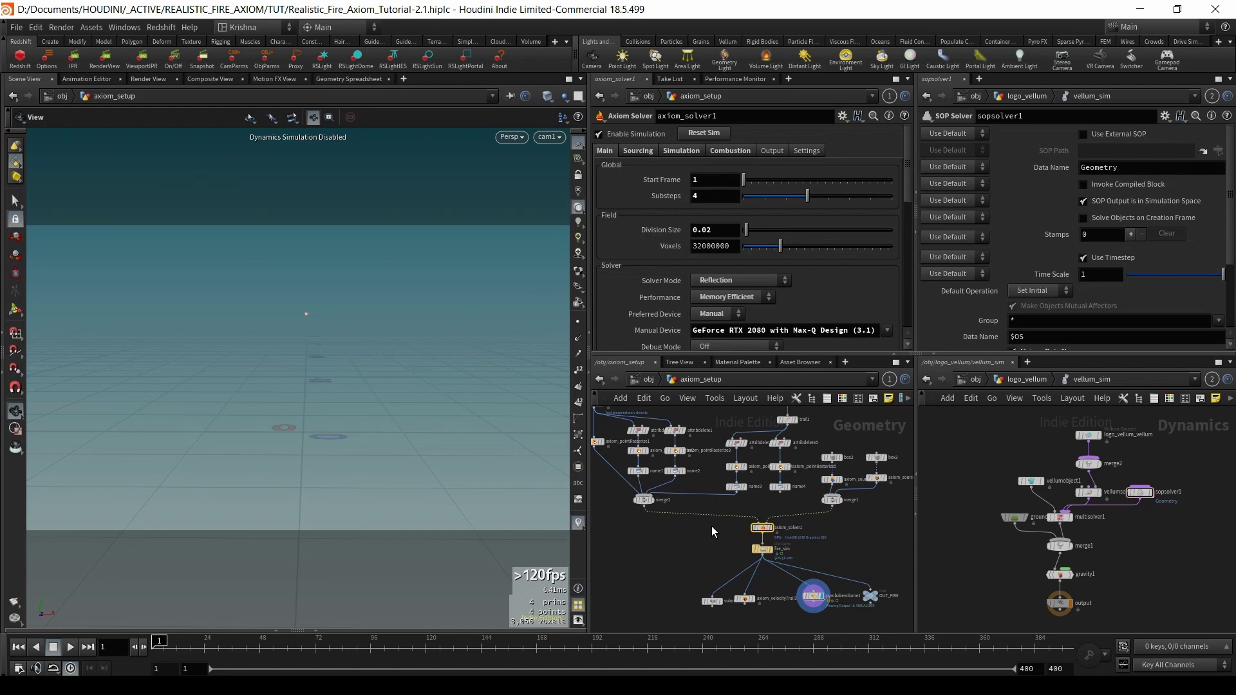
middle_drag(711, 527, 713, 568)
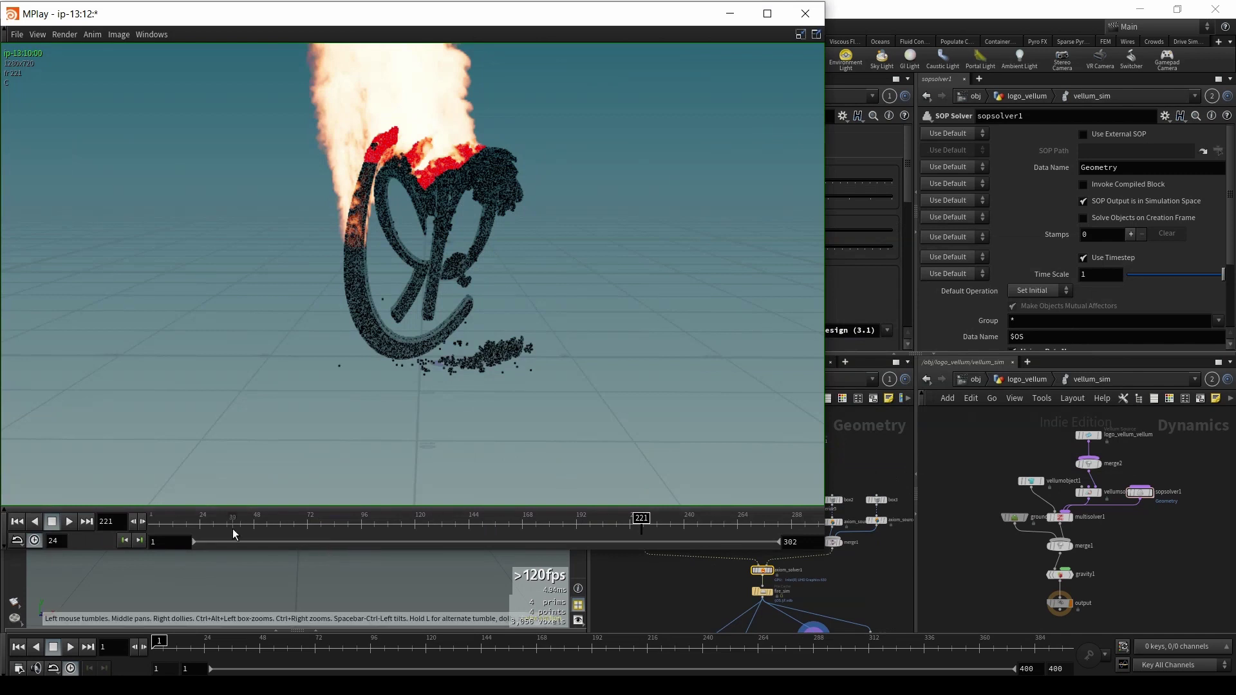
- Scrub the MPlay flipbook to frames 122 and 225 to examine the flames around the logo, and return to Houdini
drag(233, 525, 418, 544)
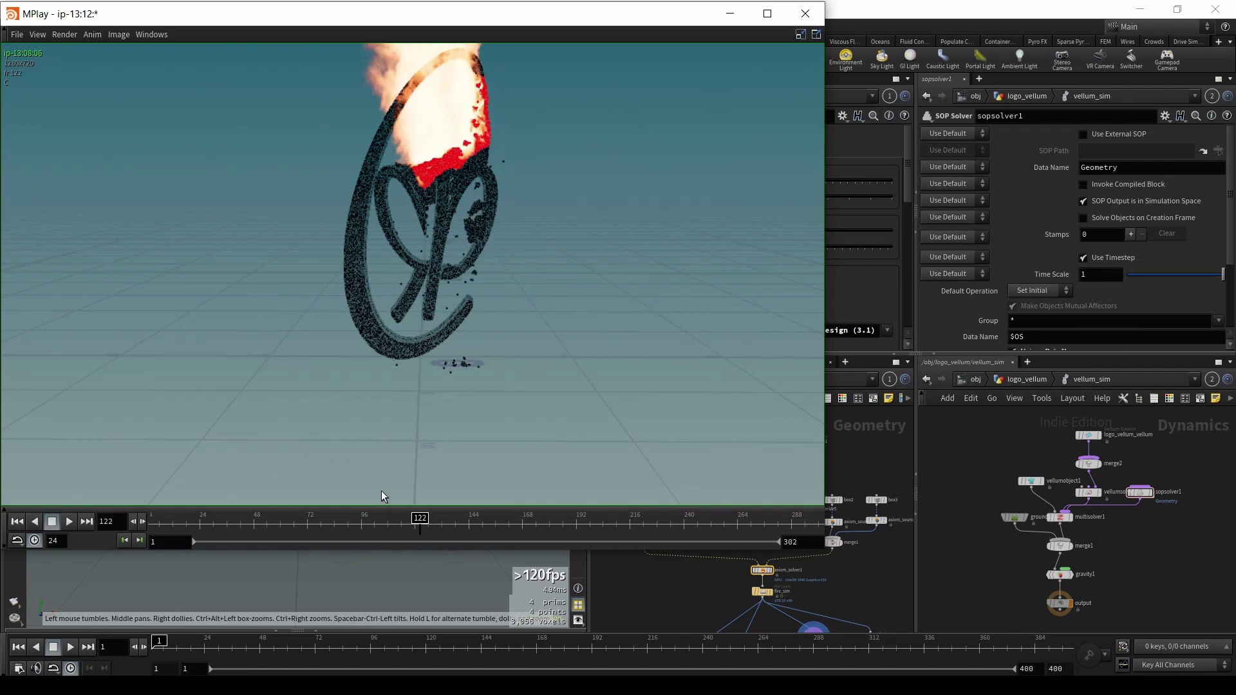
drag(417, 541, 639, 542)
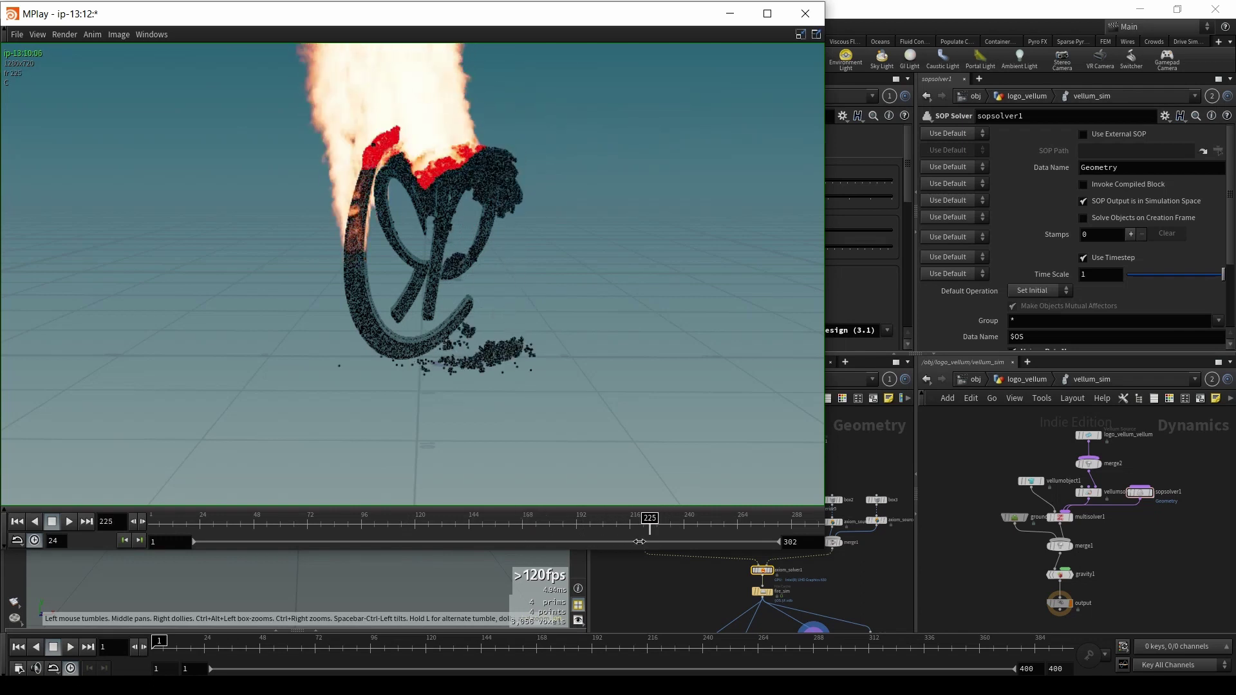
click(670, 582)
- Inspect the name3 node's info, and display merge2 to check which volumes feed the solver
scroll(755, 552, up, 2)
middle_drag(758, 555, 775, 555)
drag(732, 452, 770, 551)
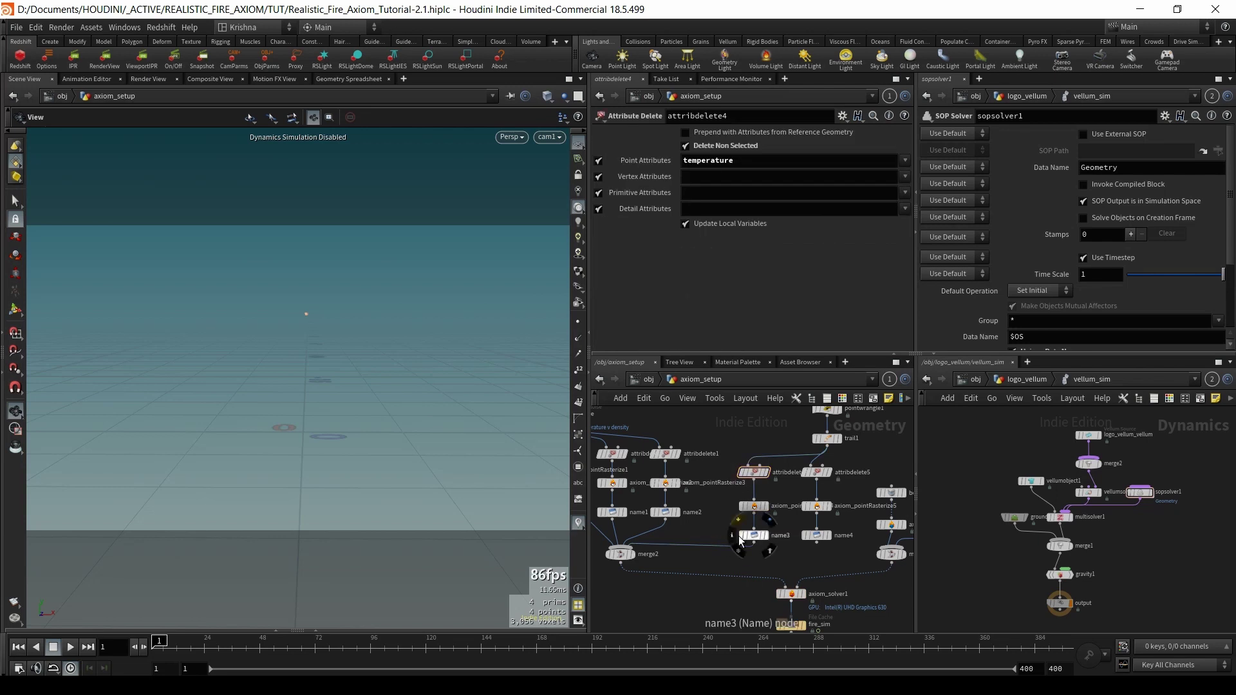
click(733, 535)
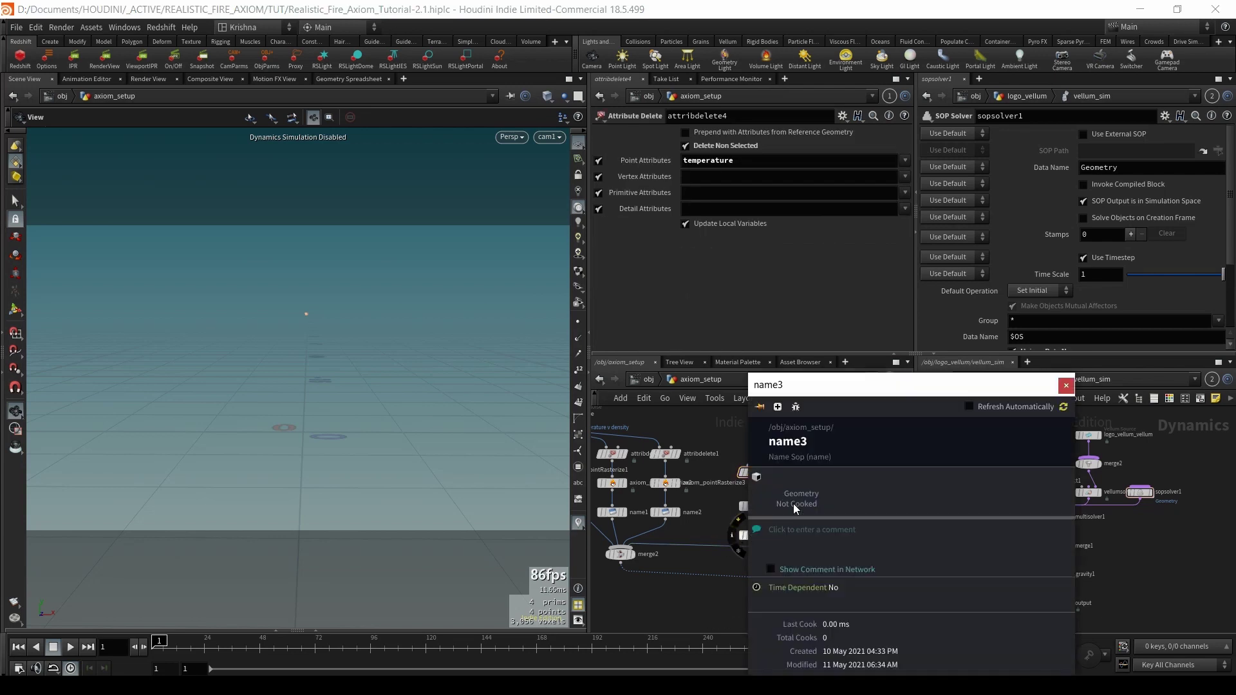
mouse_move(622, 559)
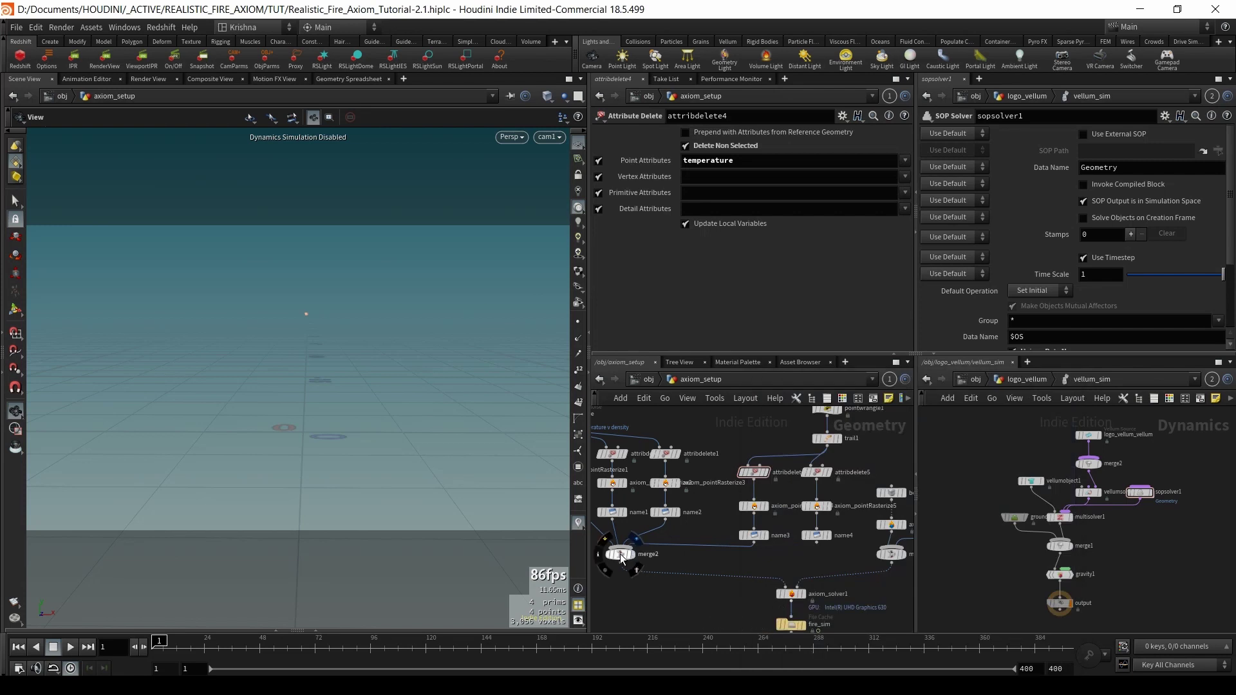
click(616, 553)
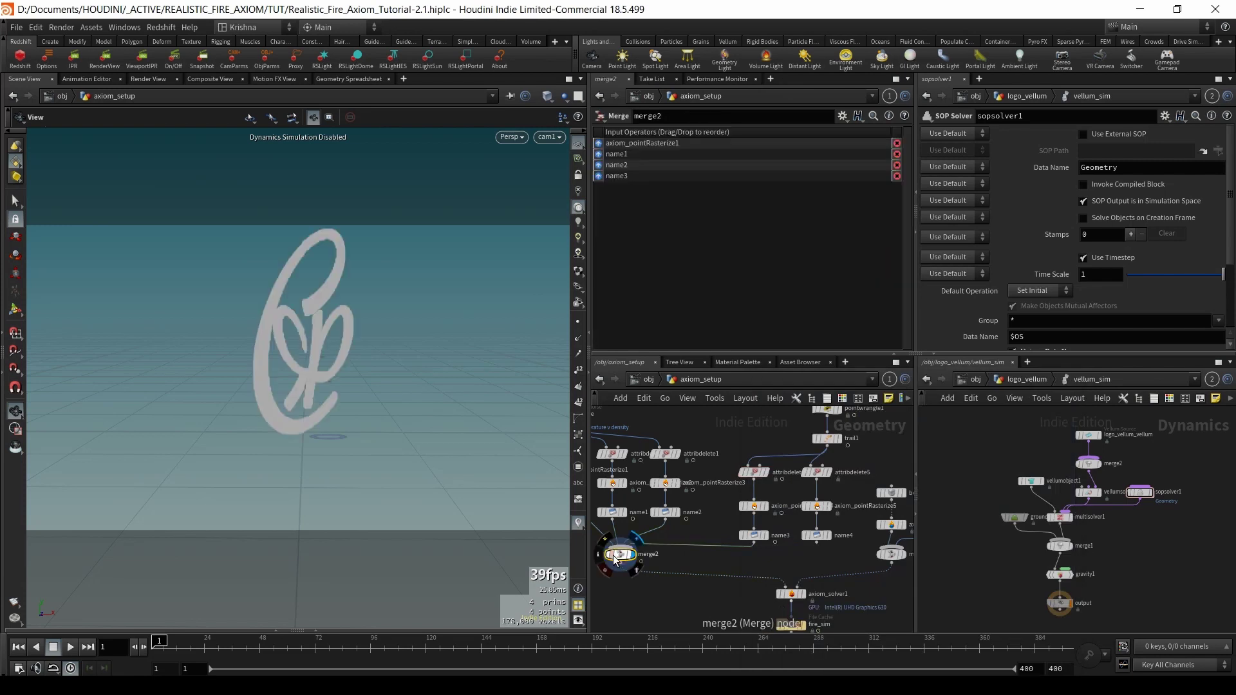
click(598, 553)
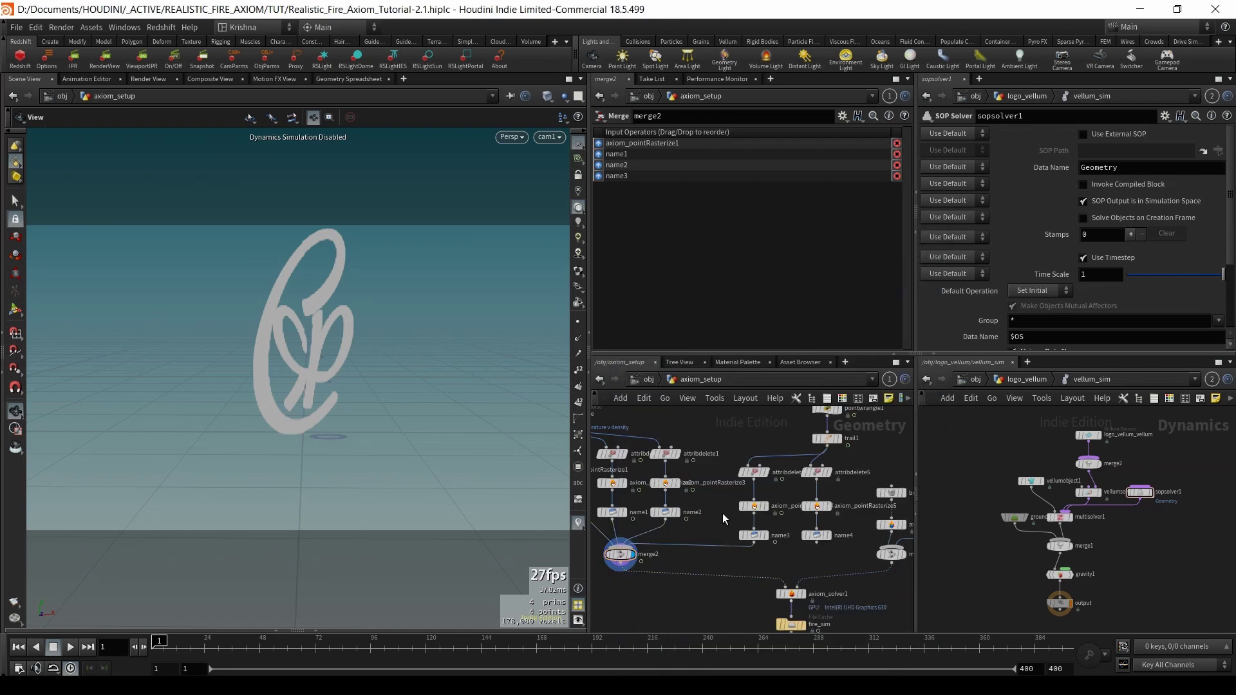
- Duplicate the attribdelete4, point rasterize and name3 branch, placing the copy between the existing source branches
drag(745, 442, 761, 544)
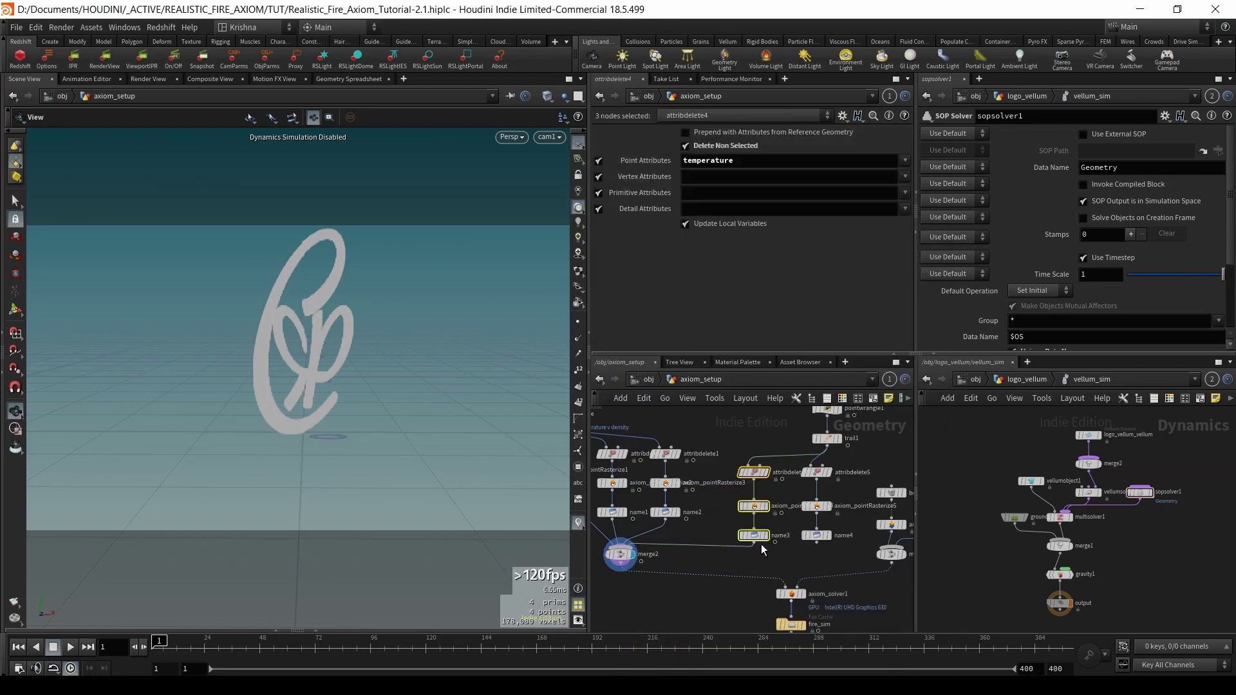
middle_drag(787, 557, 802, 558)
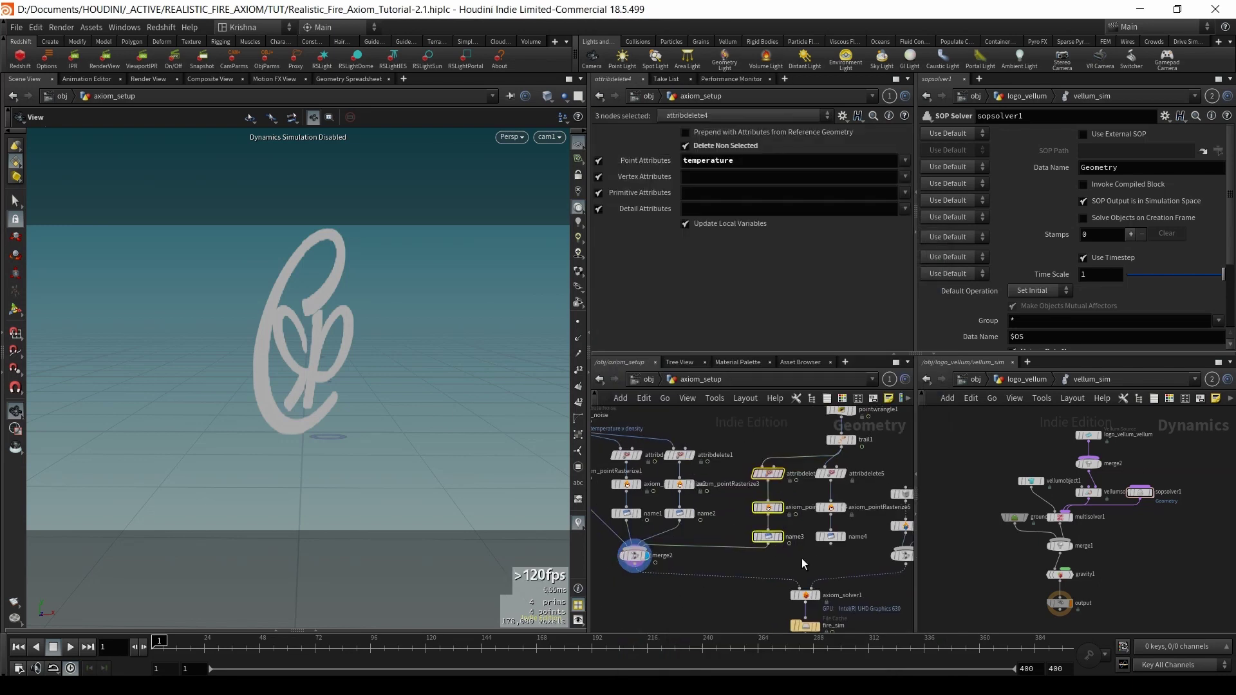
drag(770, 543, 777, 539)
click(775, 473)
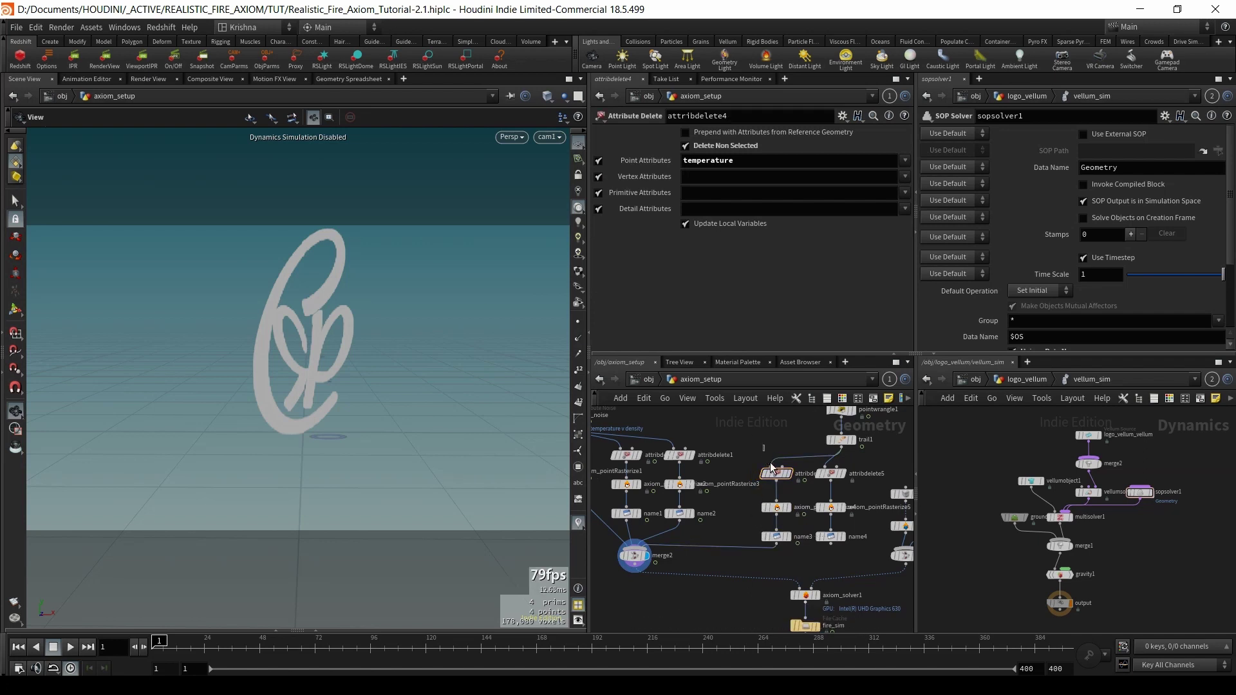
drag(783, 546, 735, 474)
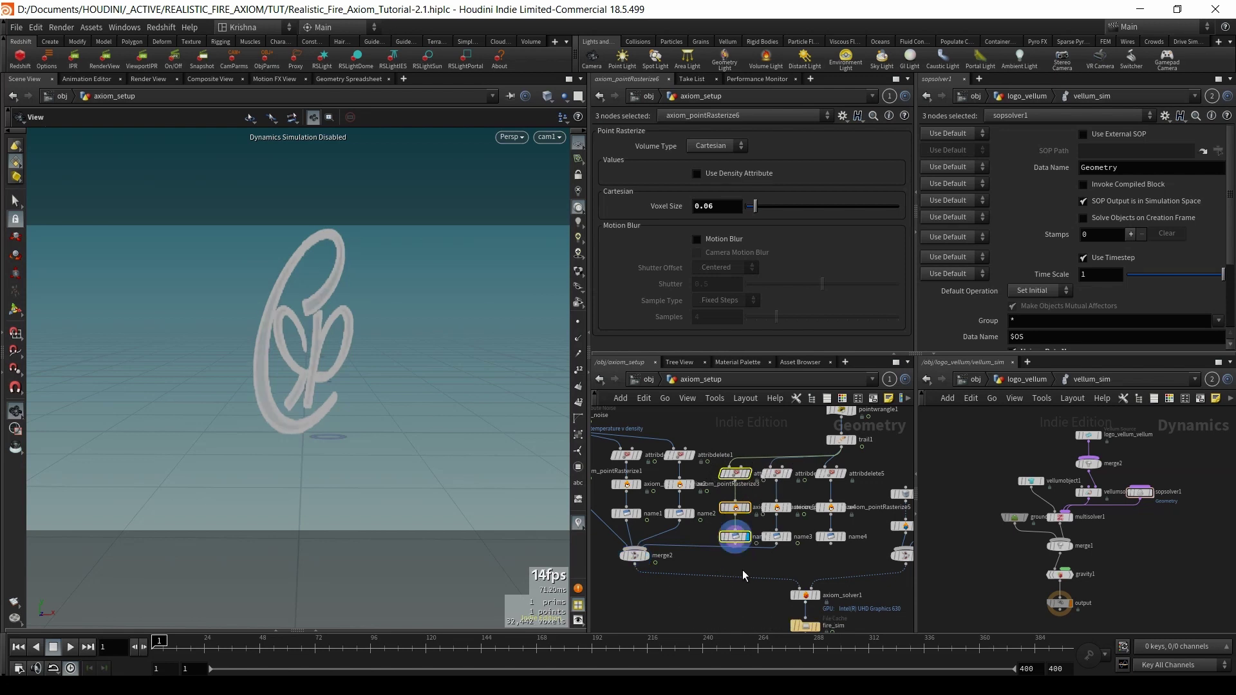
- Check the duplicated name5 node's info and rename its density volume to collision
click(731, 538)
click(714, 537)
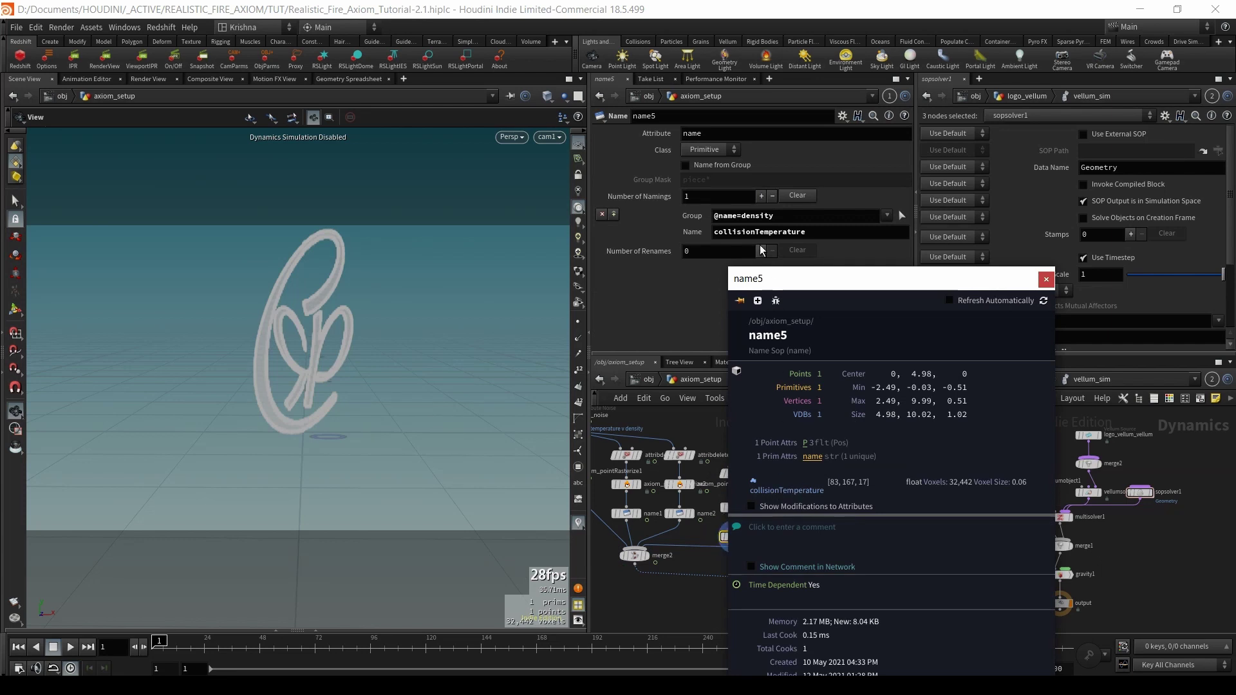
drag(756, 232, 839, 232)
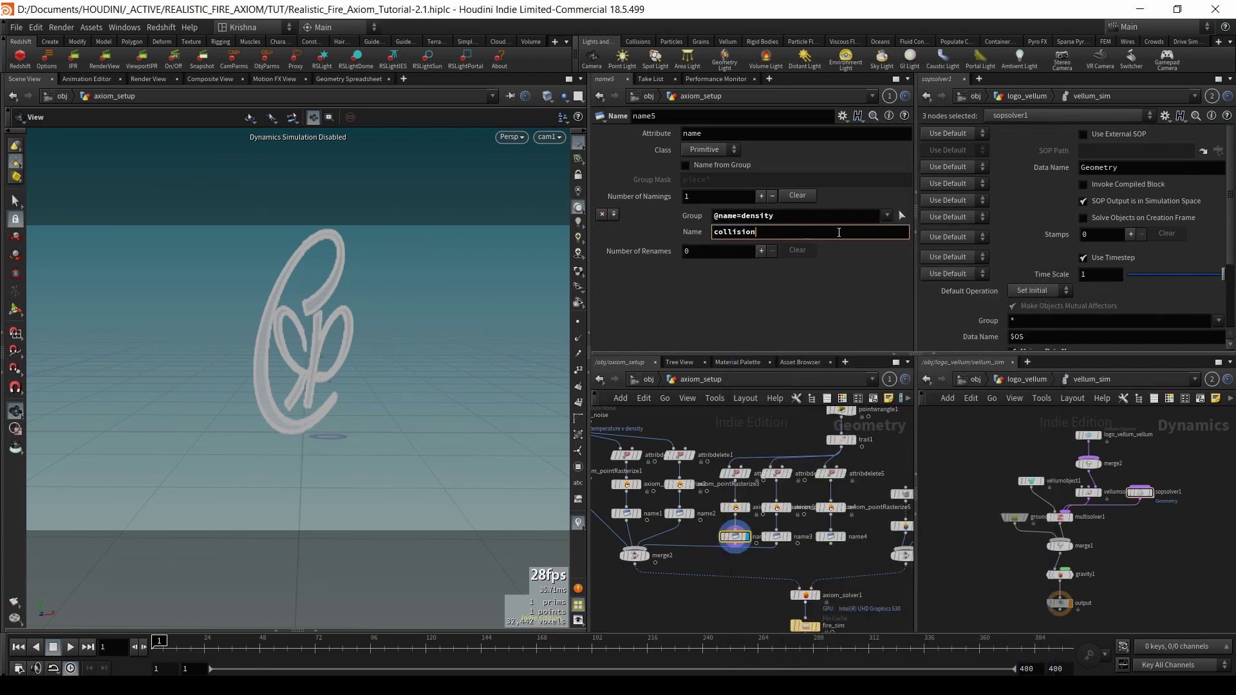
- Review the duplicated branch's attribdelete6, axiom_pointRasterize6 and name5 settings
click(735, 474)
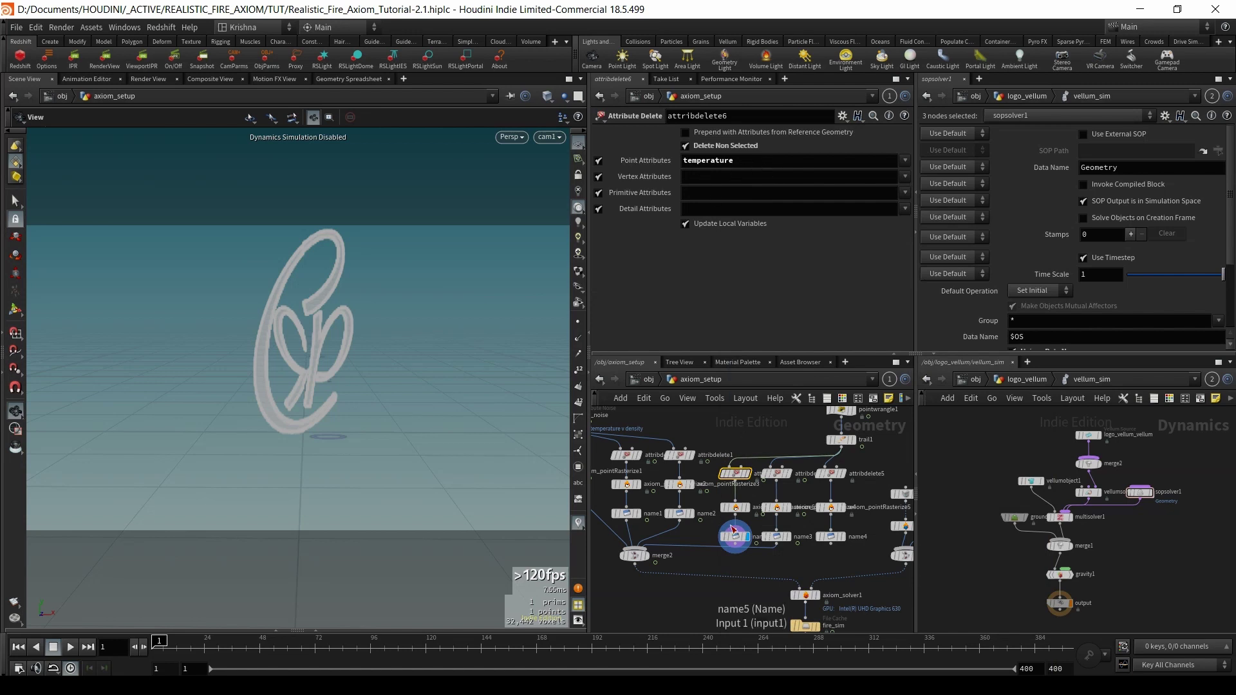
click(734, 509)
click(735, 475)
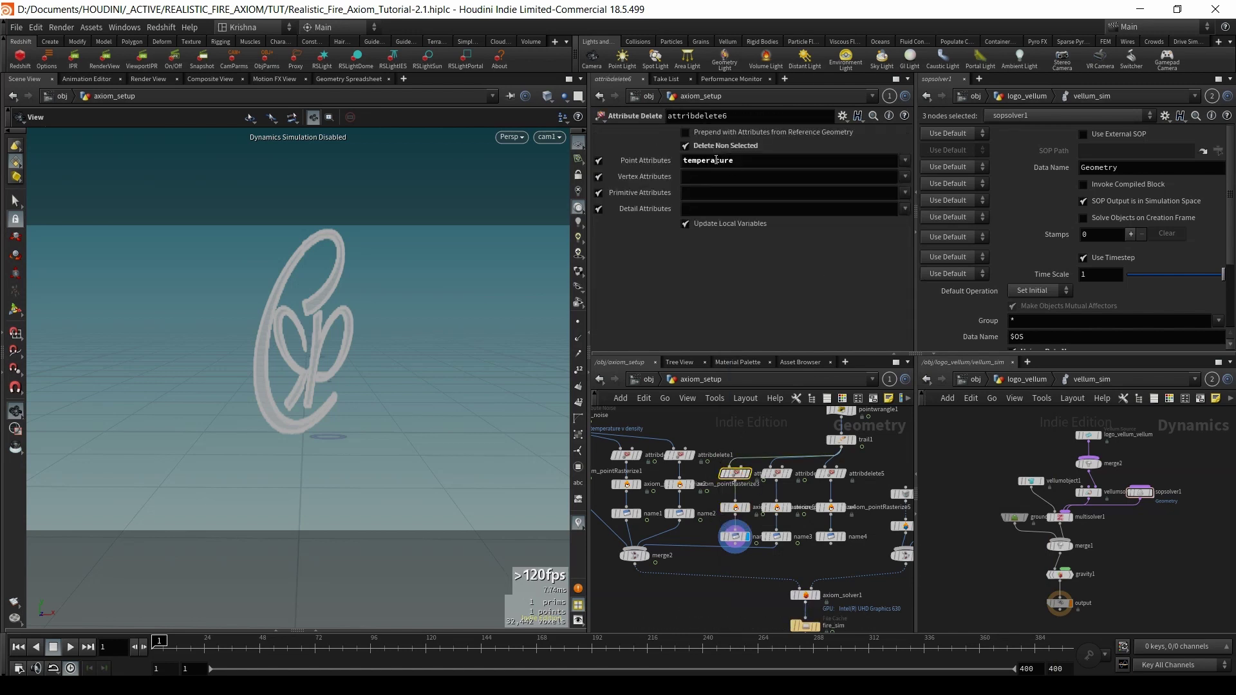
click(735, 508)
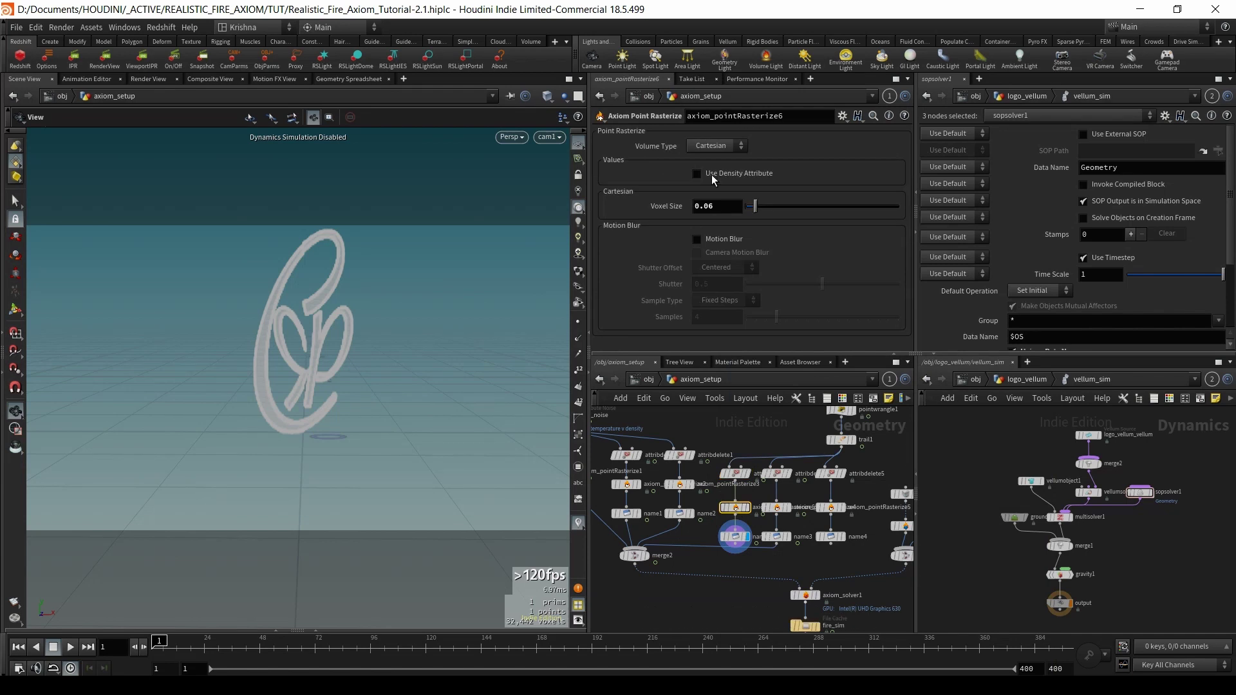
click(735, 534)
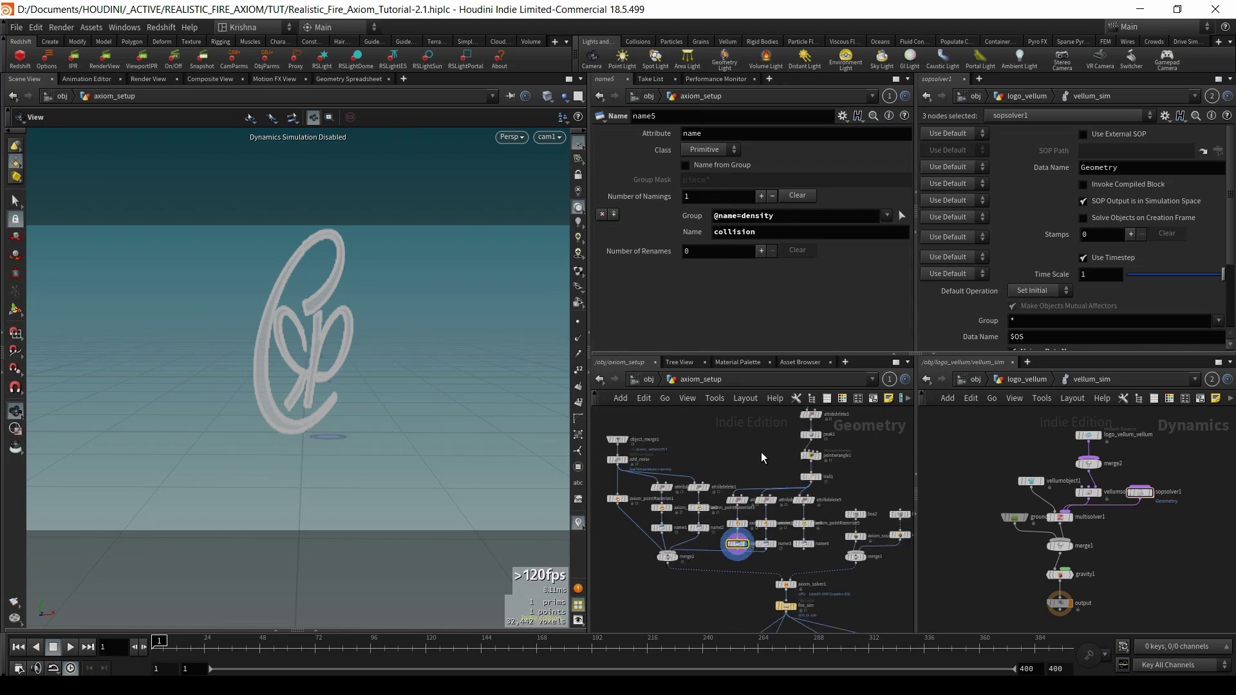
- Template convertvdb1 and compare its logo surface with the collision volume from several angles
key(h)
scroll(795, 515, up, 3)
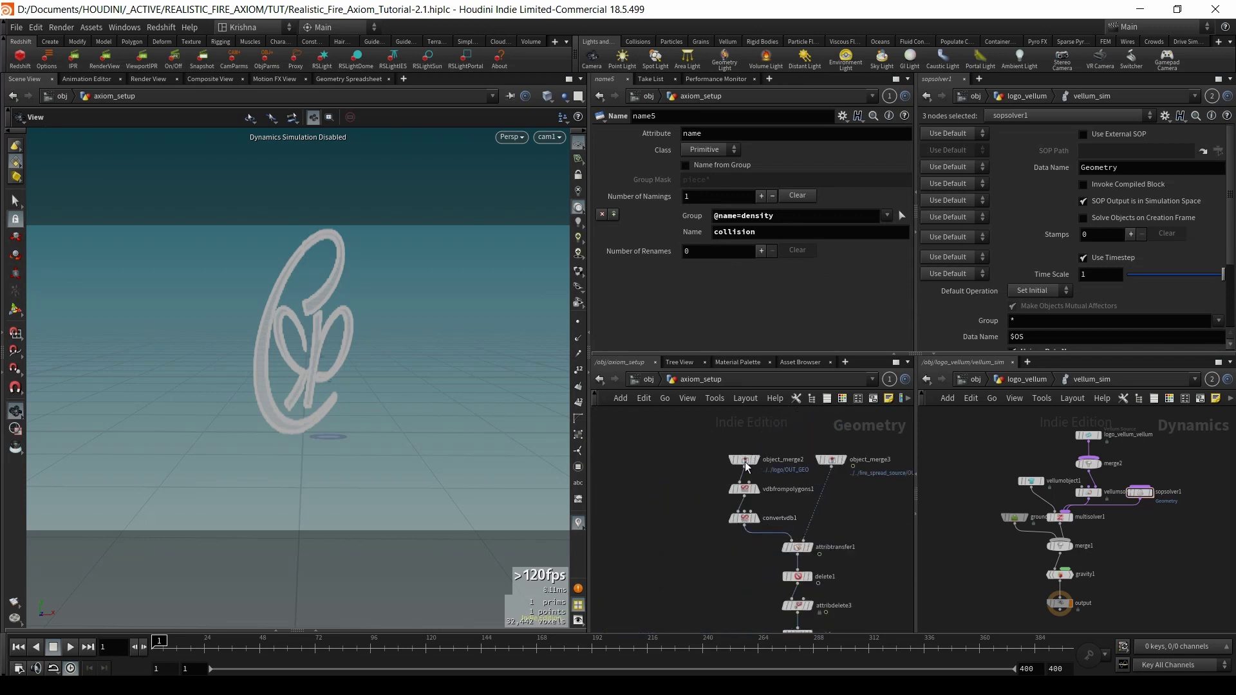
middle_drag(797, 549, 776, 499)
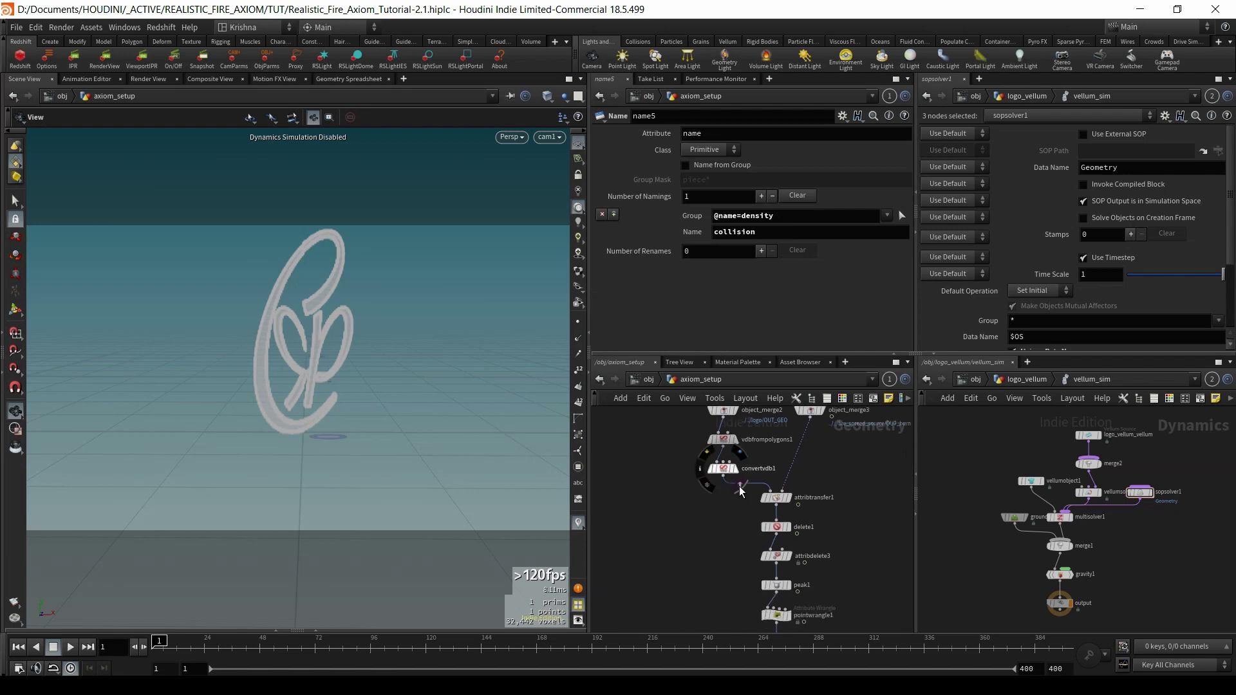
click(742, 490)
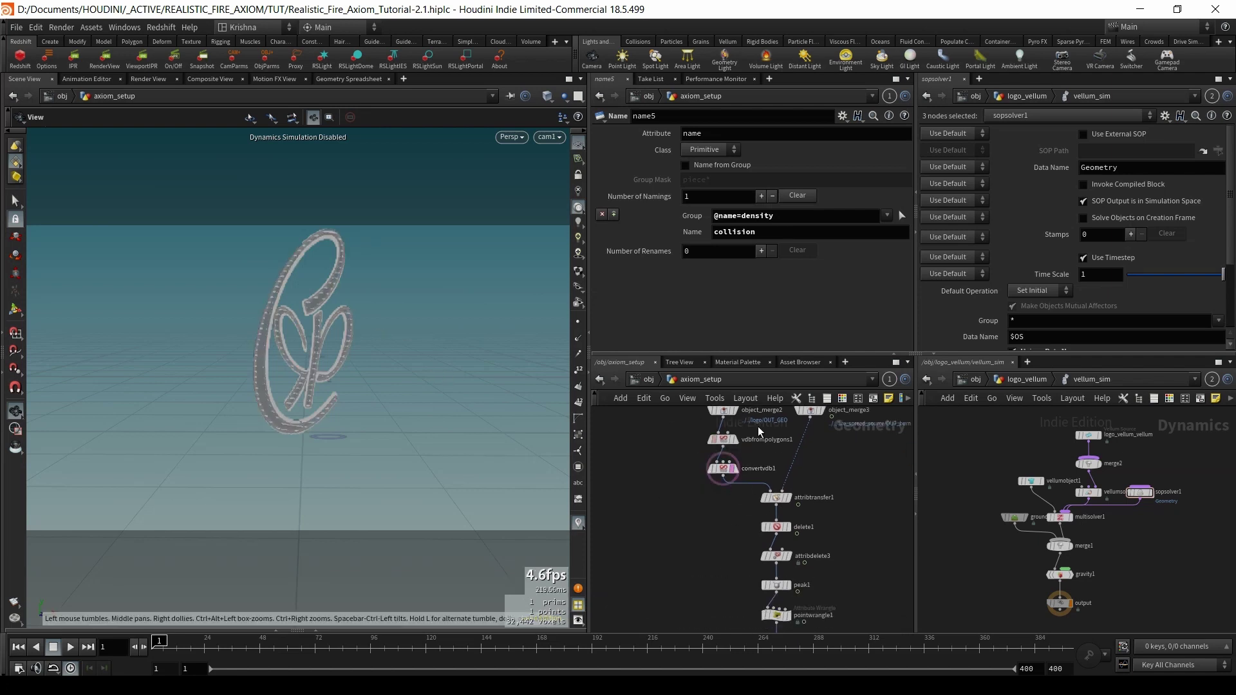
drag(410, 360, 371, 333)
scroll(332, 268, up, 5)
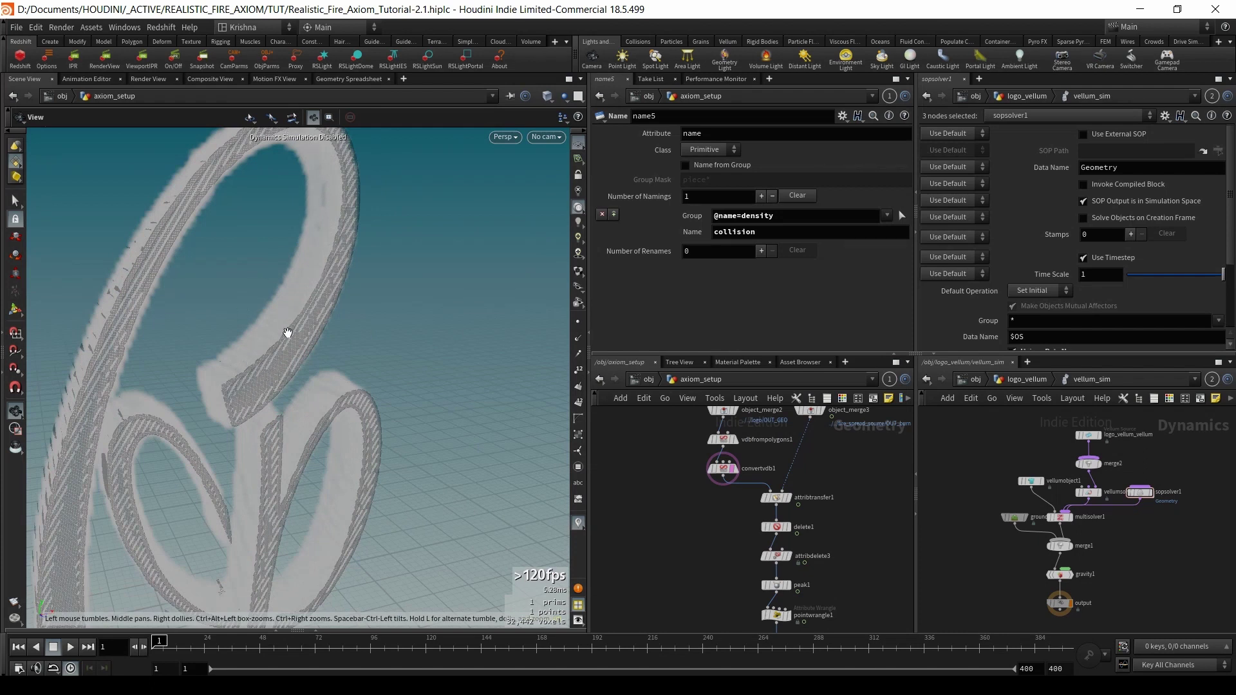
drag(358, 353, 291, 345)
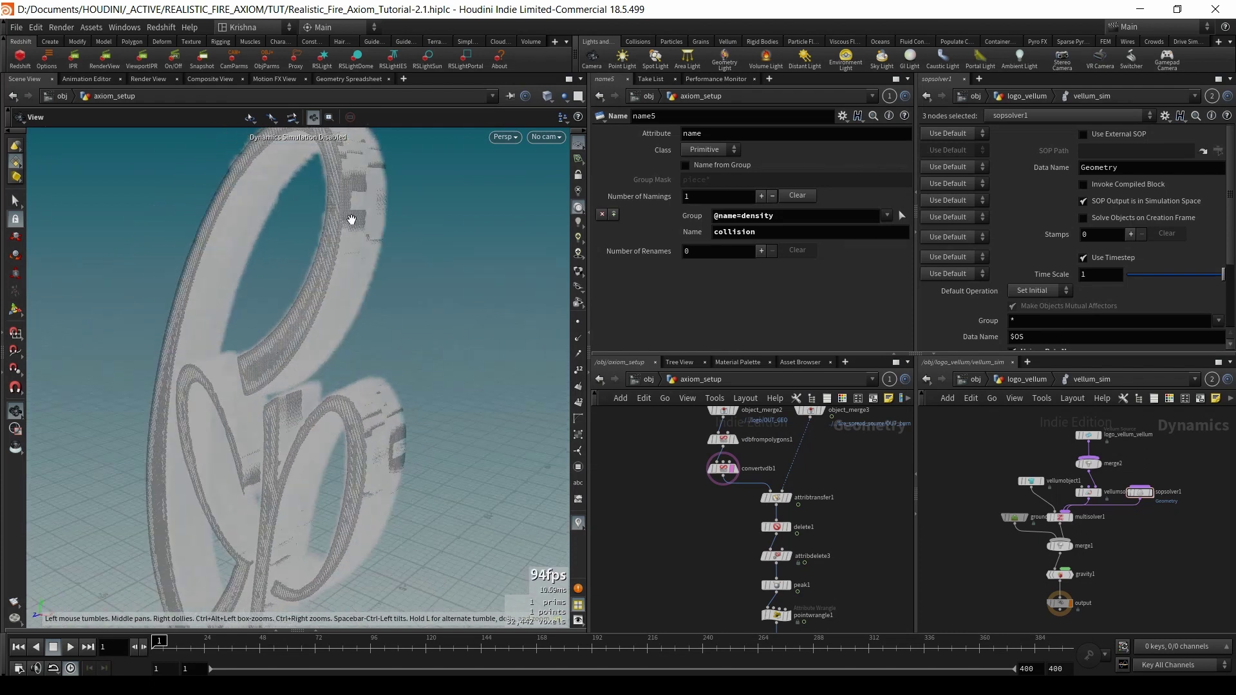
drag(342, 313, 398, 316)
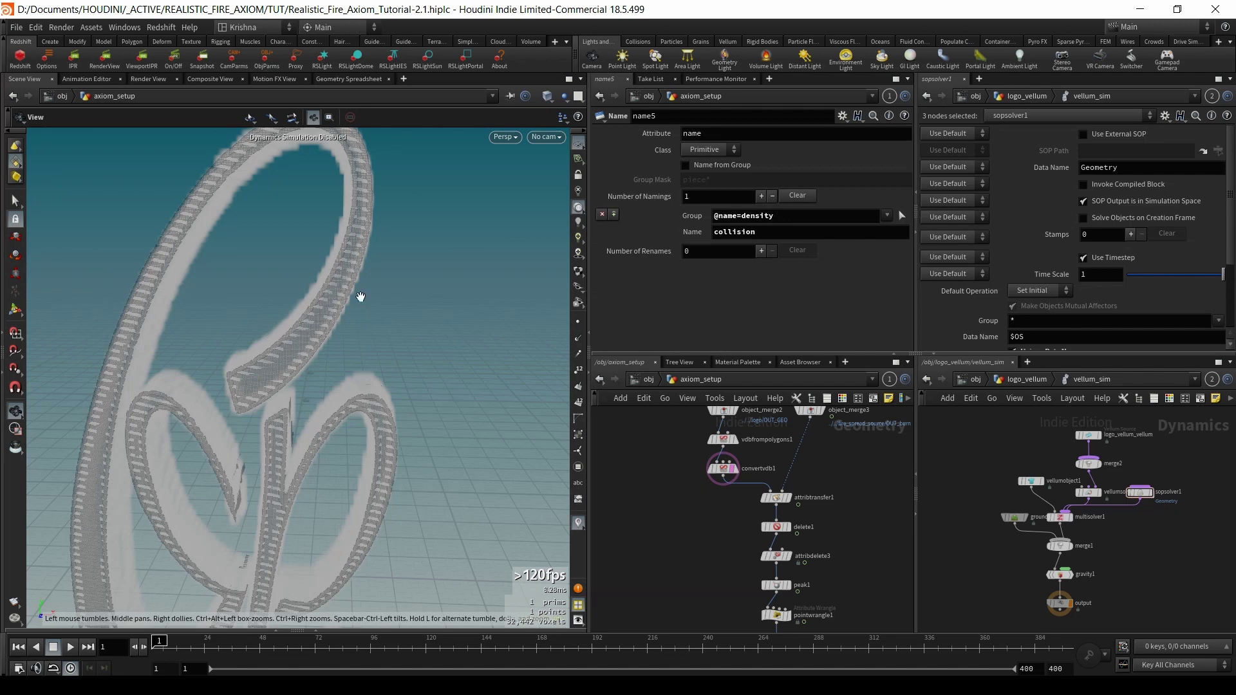
scroll(342, 300, down, 5)
scroll(331, 369, up, 1)
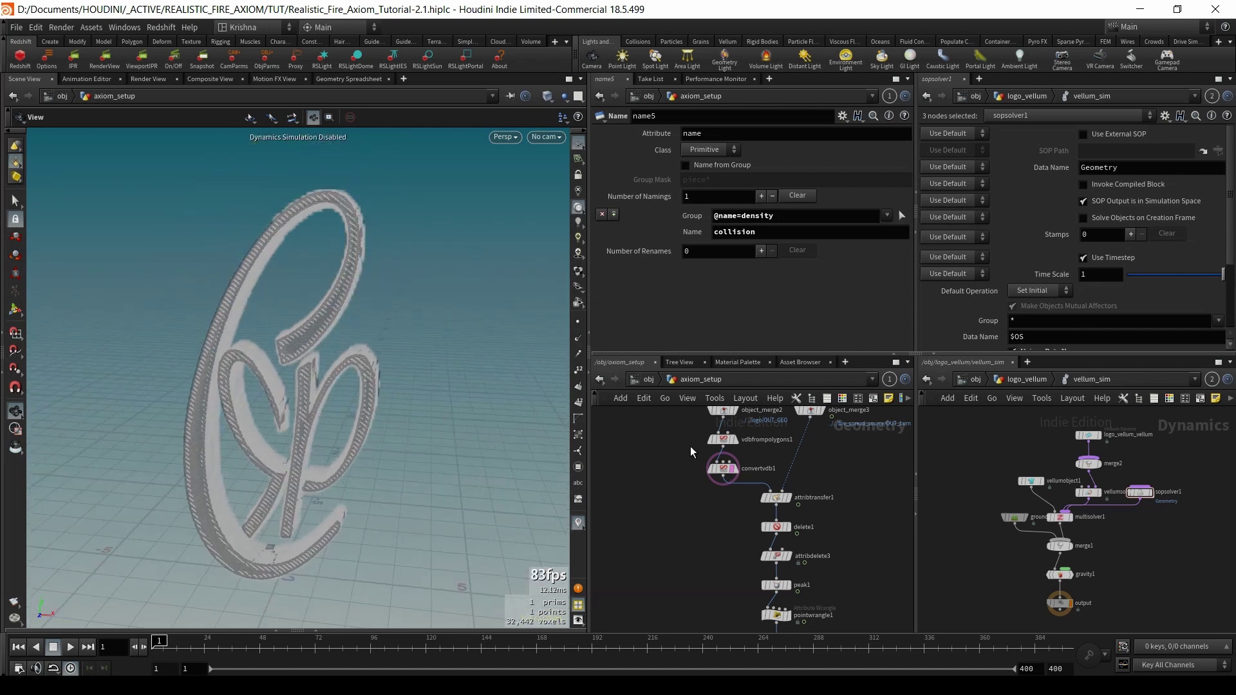
- Set the peak1 distance to -0.1 and inspect the collision volume against the logo surface
scroll(723, 519, up, 3)
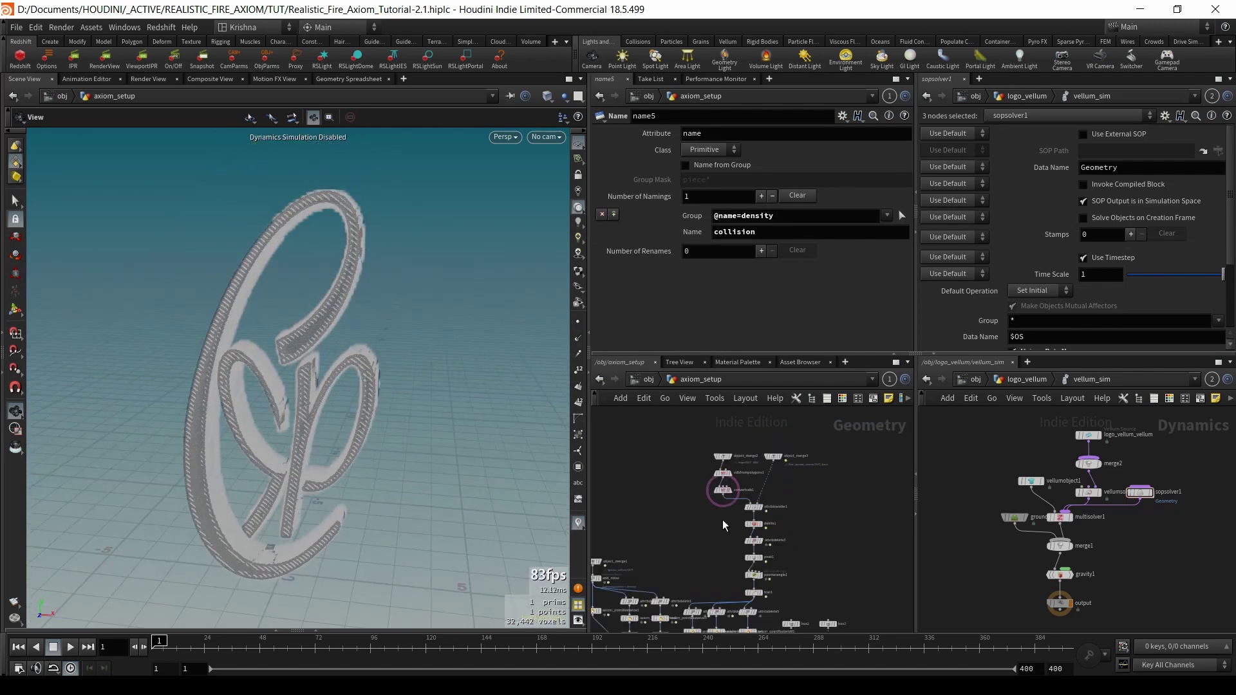
click(767, 511)
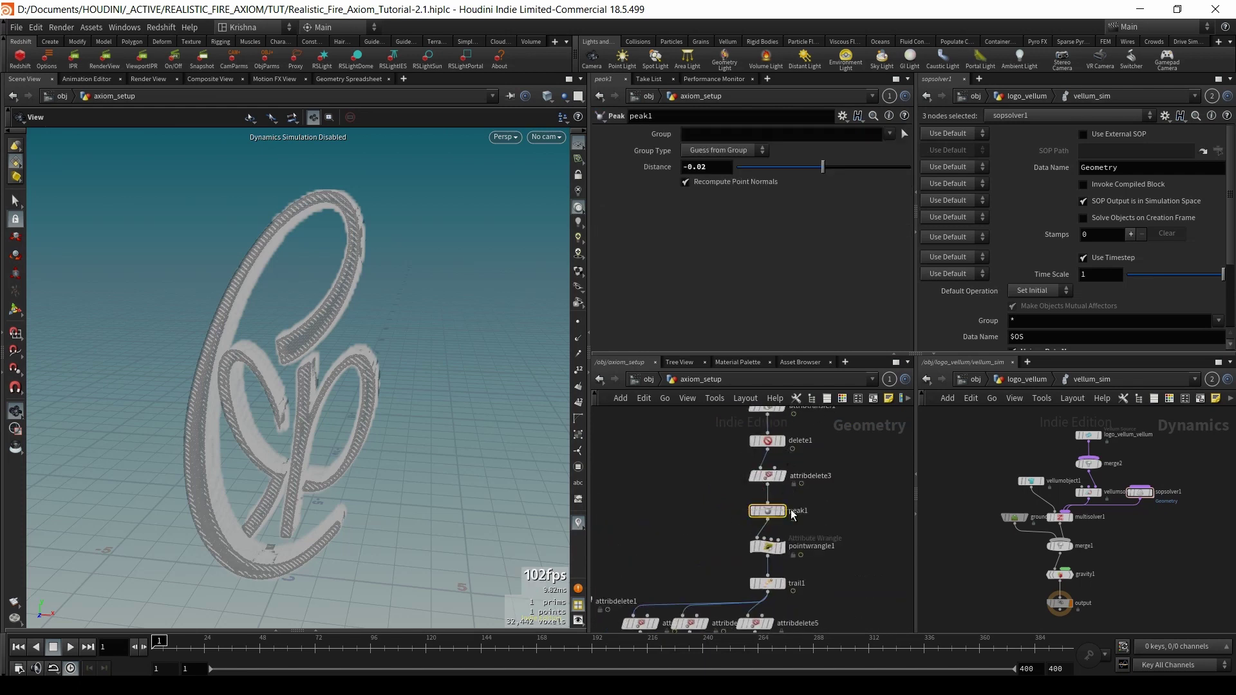
click(710, 165)
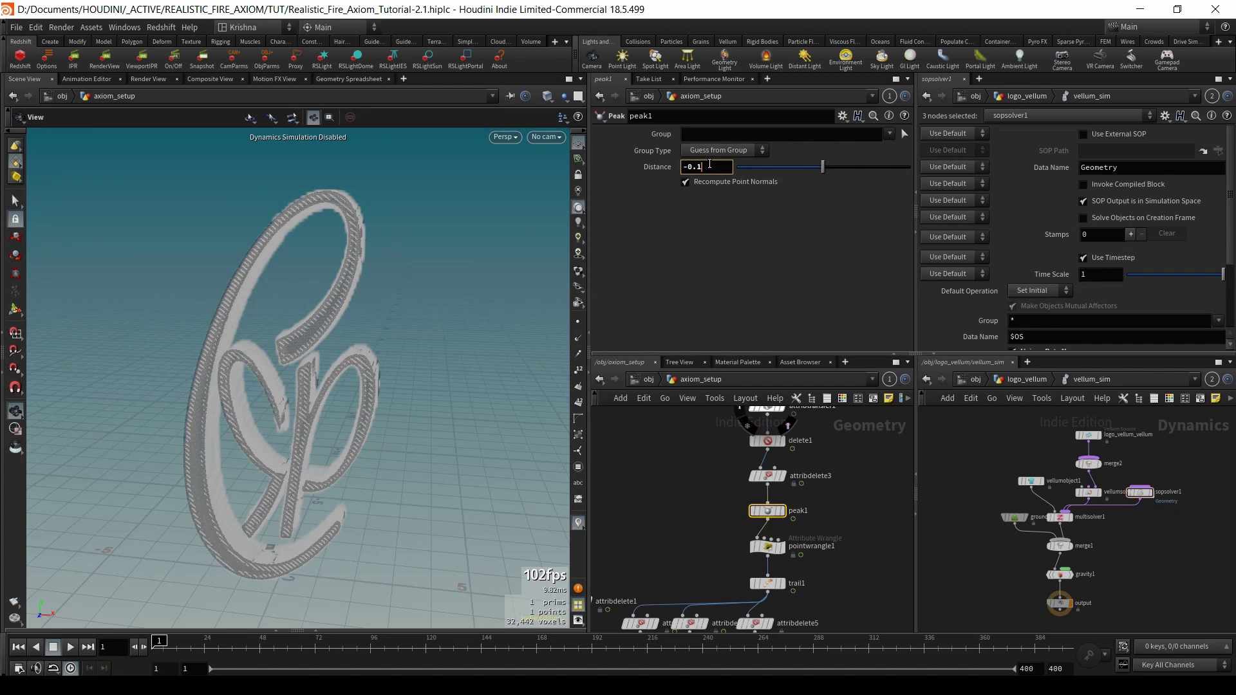
key(Return)
drag(311, 282, 276, 295)
scroll(283, 305, up, 3)
middle_drag(770, 420, 732, 558)
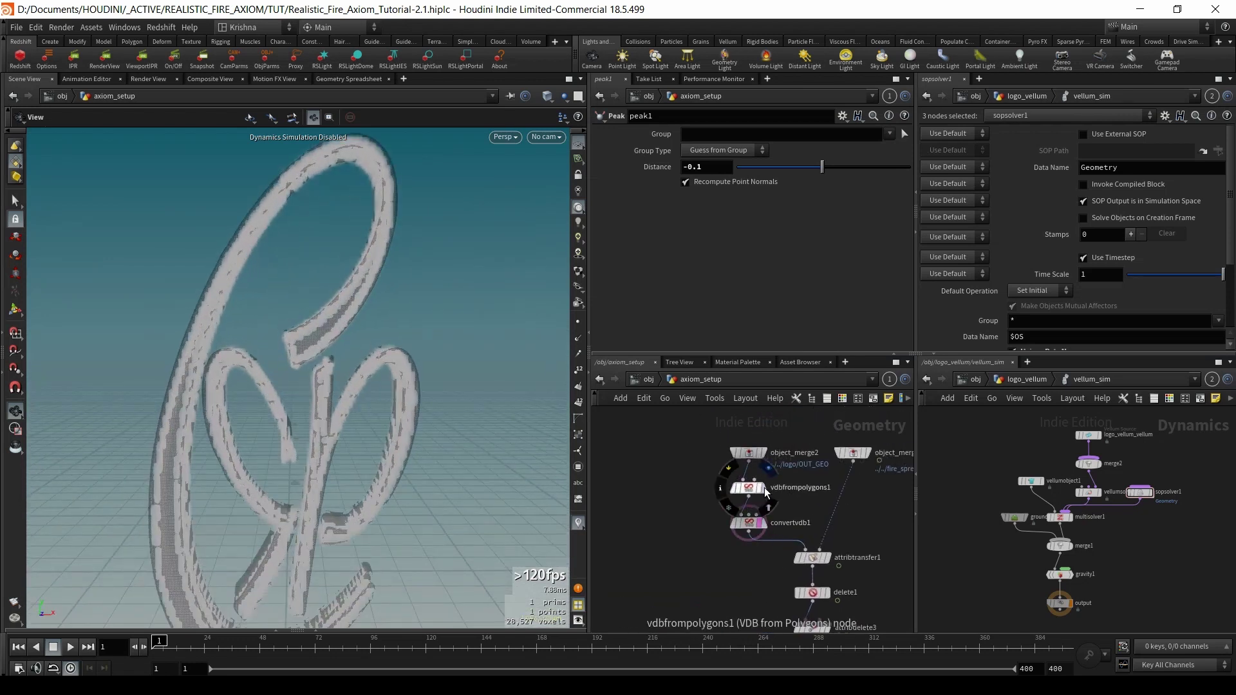
drag(372, 394, 335, 332)
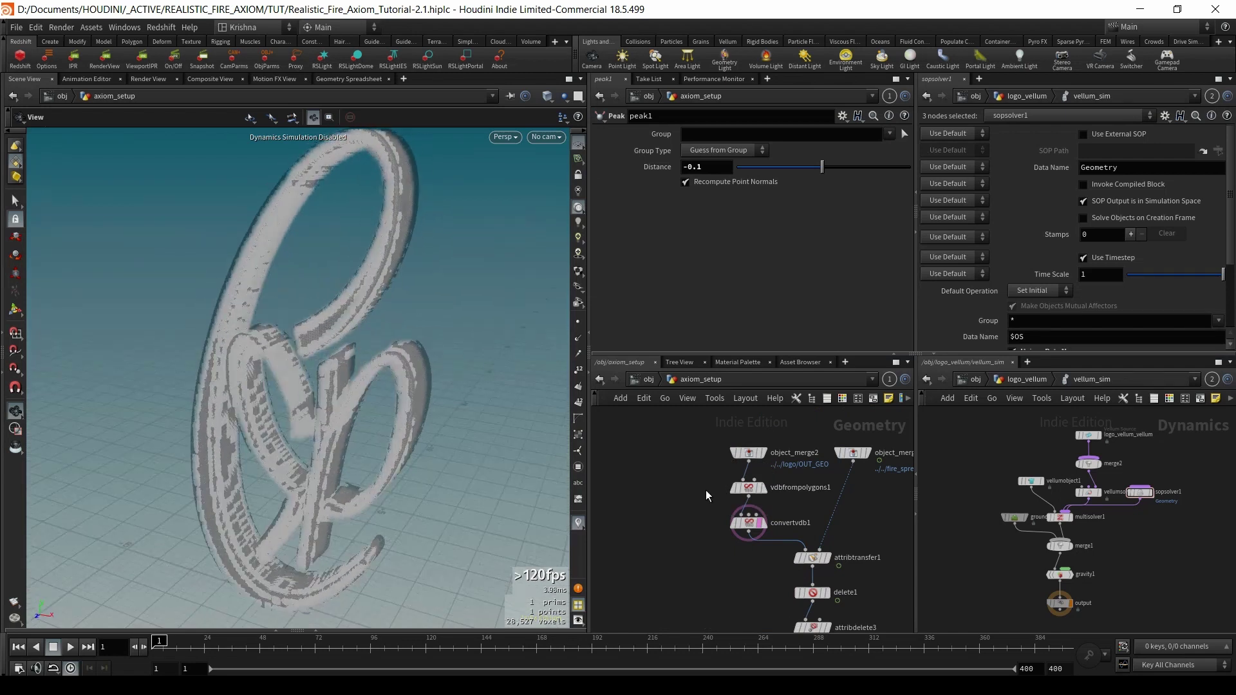
- Display vdbfrompolygons1, switch the viewport to wireframe, and display the original logo geometry from object_merge2
click(754, 484)
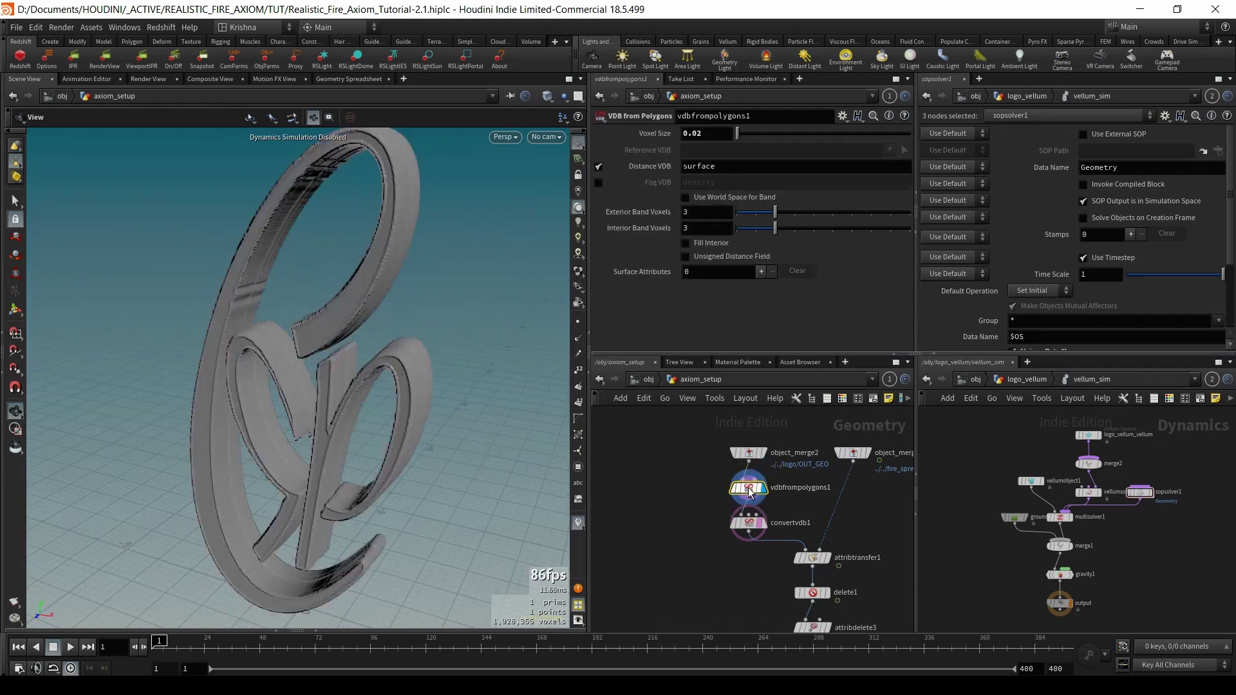
key(w)
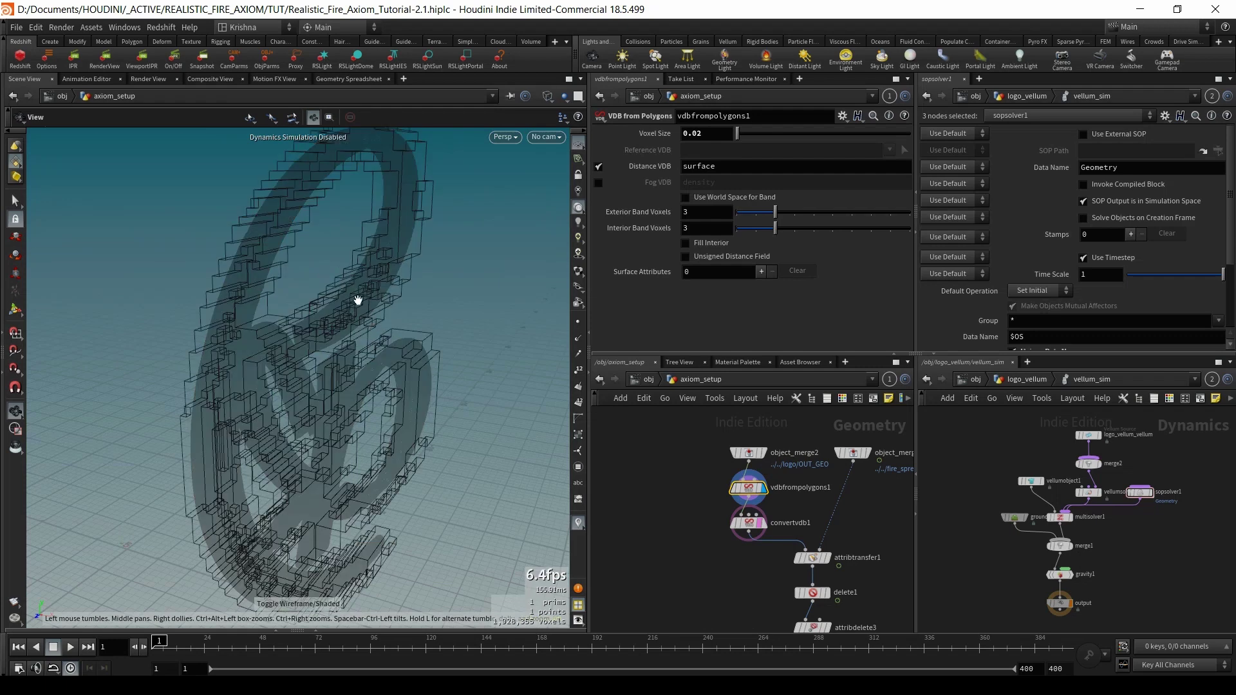
click(762, 452)
click(748, 453)
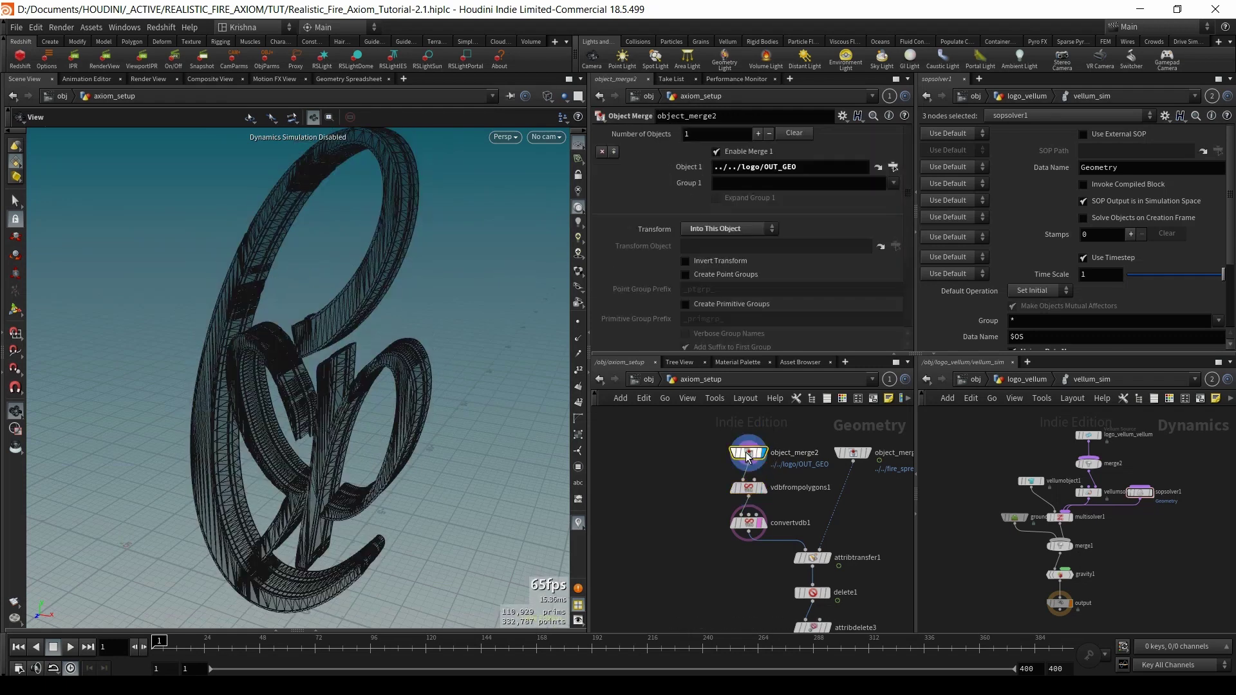
- Examine the logo's wireframe mesh up close from several angles, and reset the view to the whole logo
scroll(343, 255, up, 10)
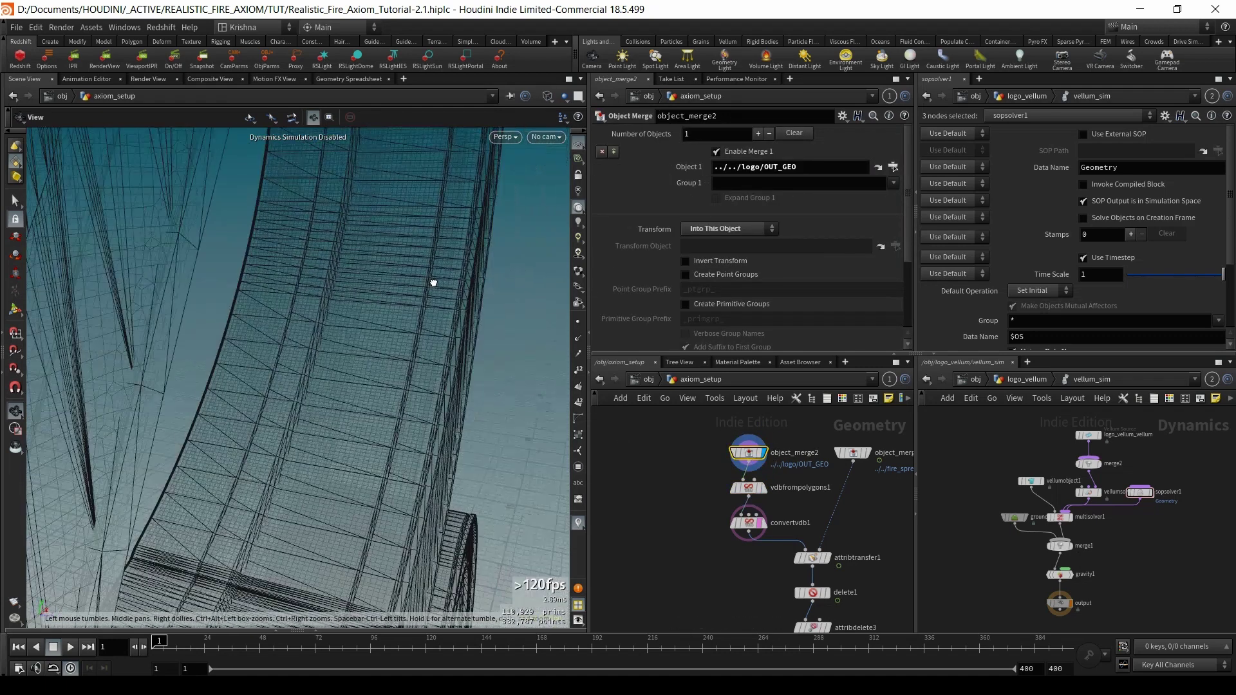
drag(283, 248, 430, 292)
drag(350, 453, 265, 264)
scroll(202, 442, up, 5)
drag(372, 350, 381, 428)
middle_drag(205, 436, 330, 416)
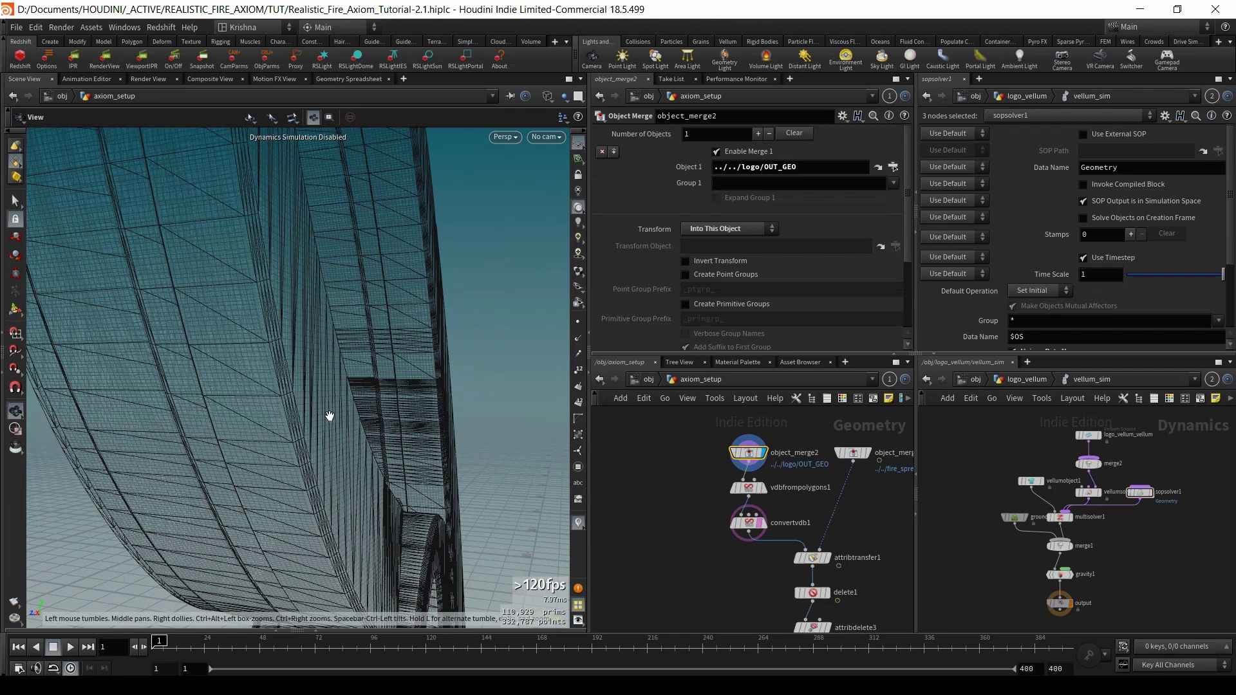
key(h)
drag(326, 414, 337, 392)
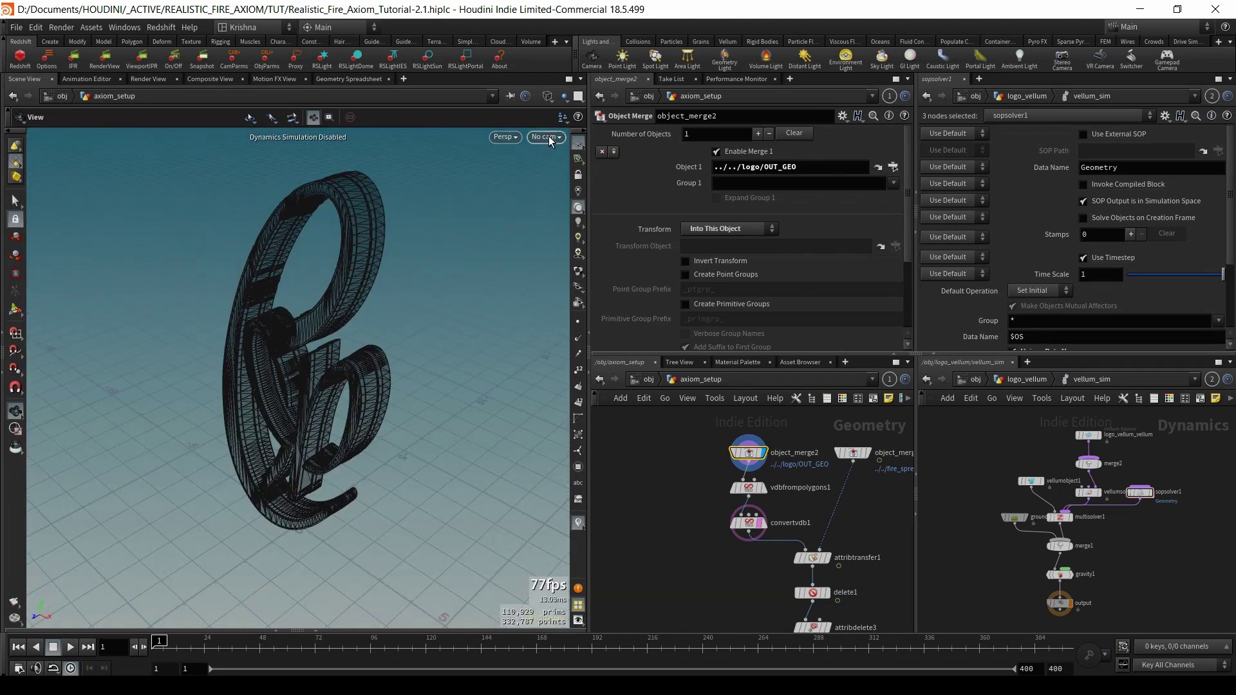
- Look through cam1 and check the merge2 node's info for the list of source volumes
click(549, 137)
click(565, 197)
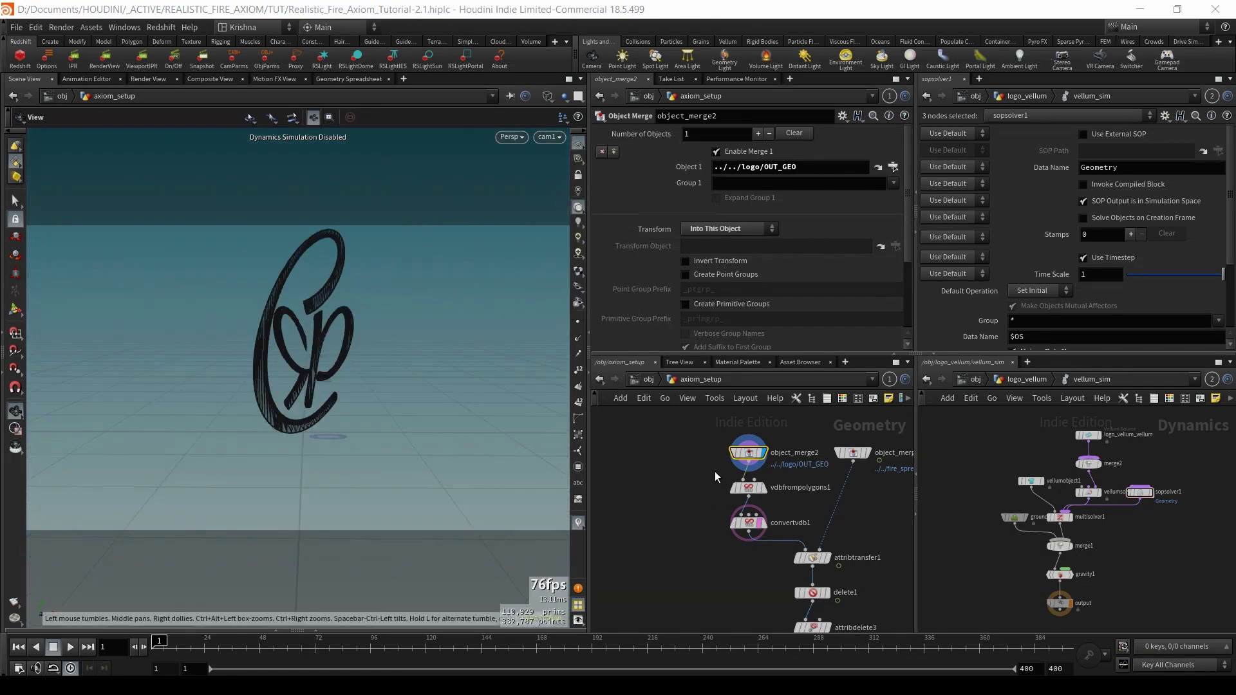
scroll(805, 555, down, 3)
middle_drag(805, 555, 805, 493)
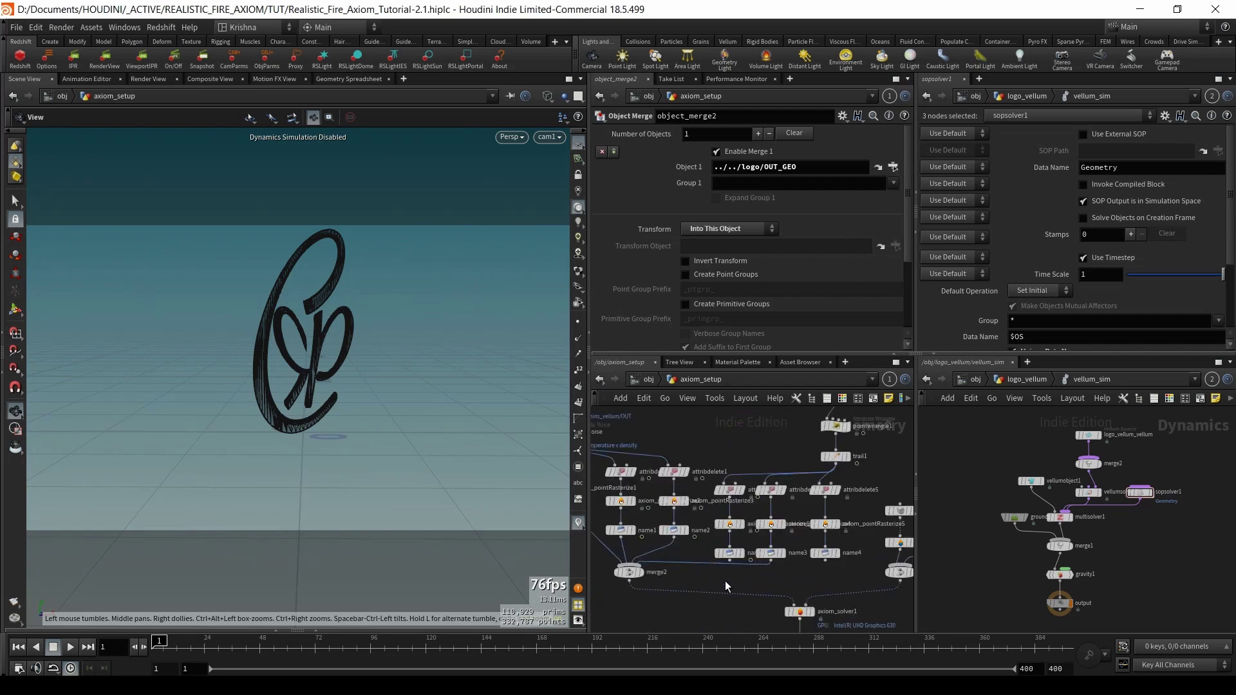
middle_drag(747, 580, 761, 532)
scroll(742, 529, up, 5)
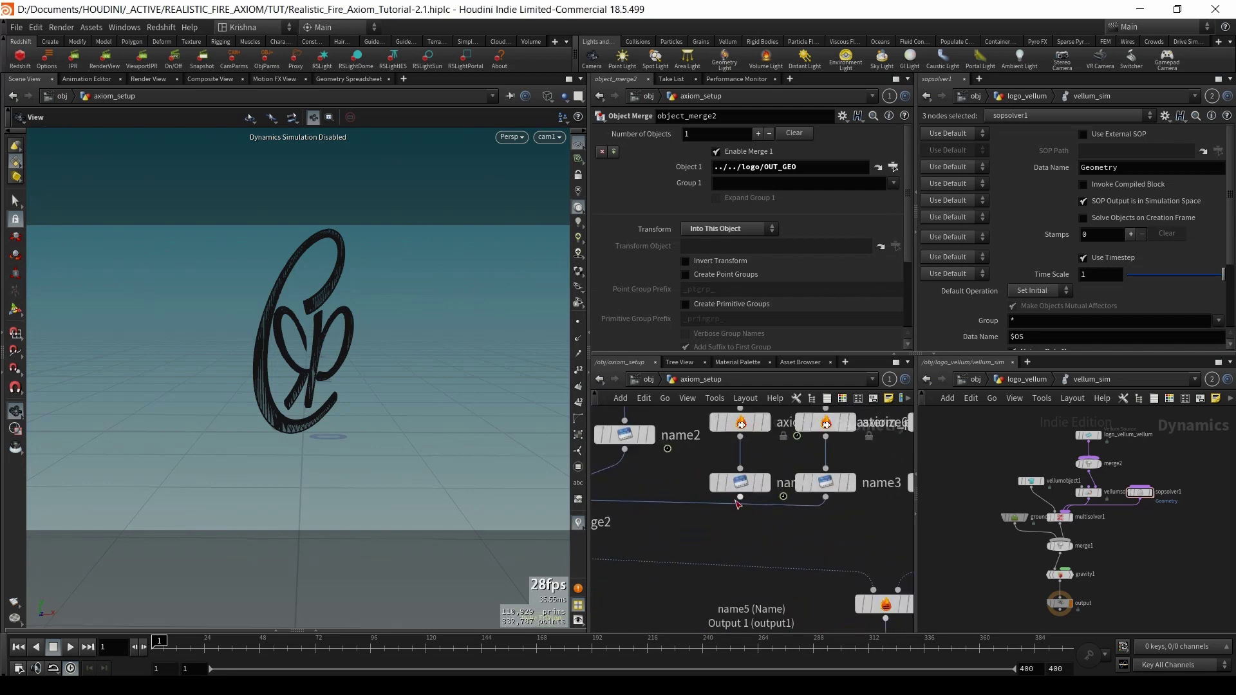
scroll(725, 536, down, 2)
scroll(670, 529, up, 1)
click(664, 525)
click(620, 522)
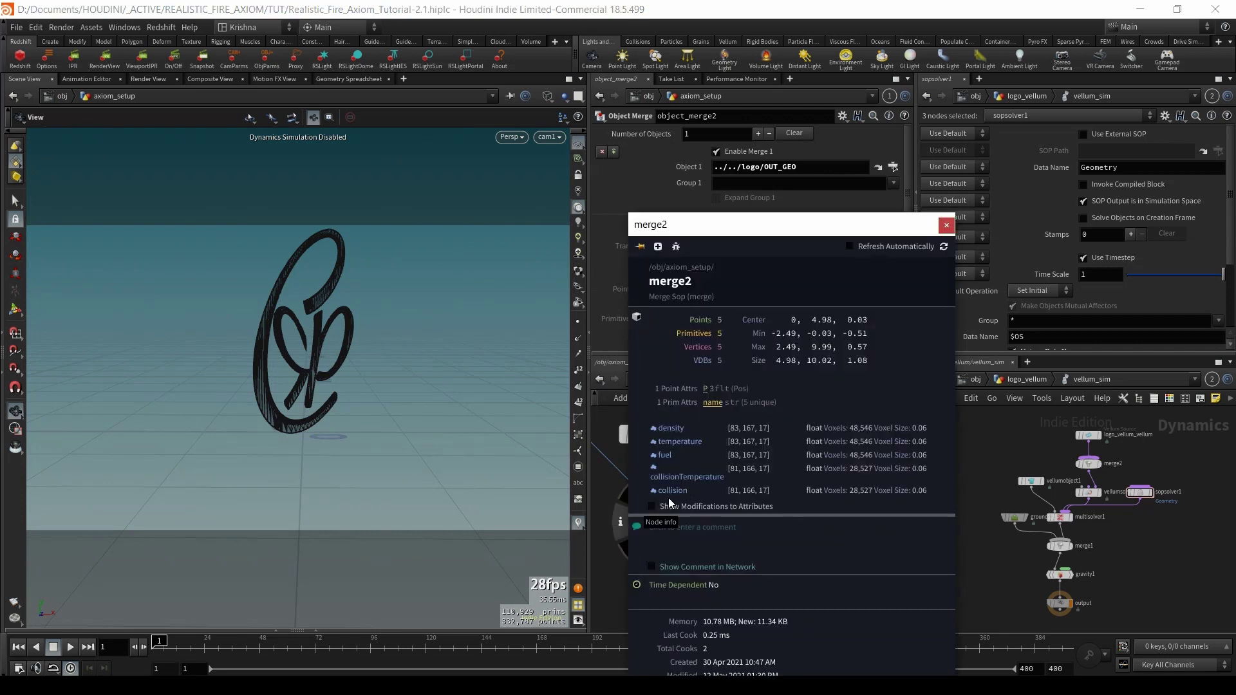
- Select the box3 node and template axiom_sourceShape3 to show its bounds around the logo
scroll(667, 562, down, 2)
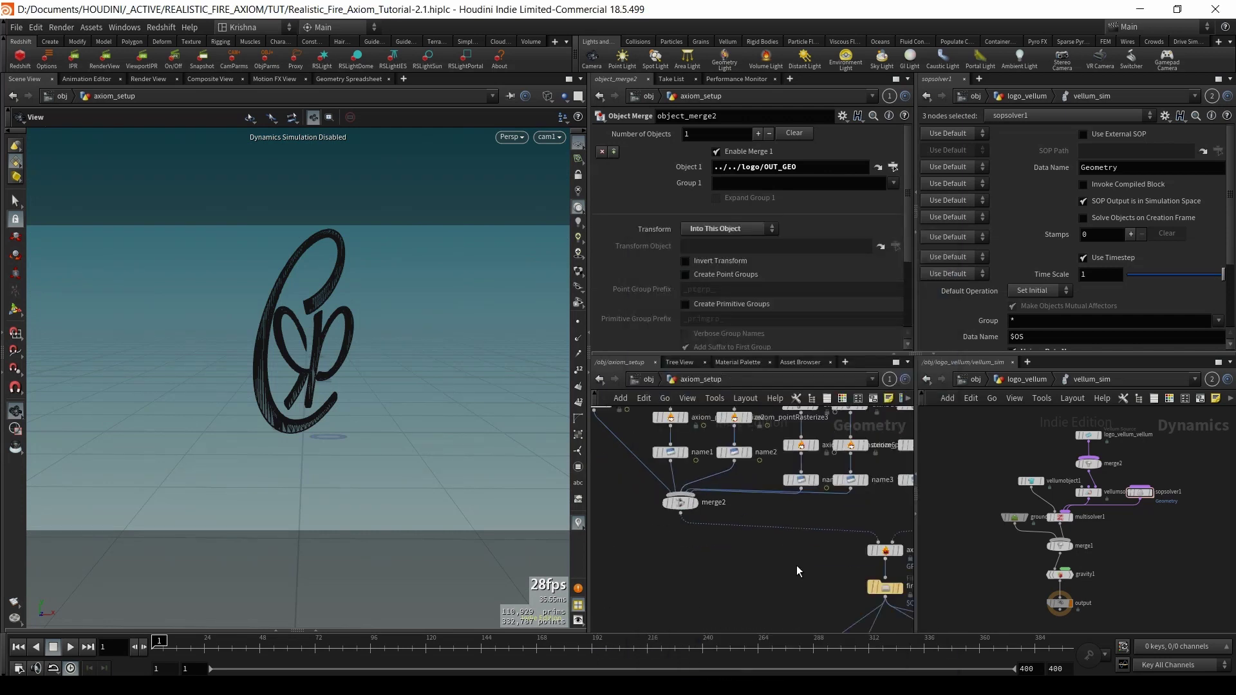
middle_drag(797, 565, 765, 562)
scroll(764, 561, down, 3)
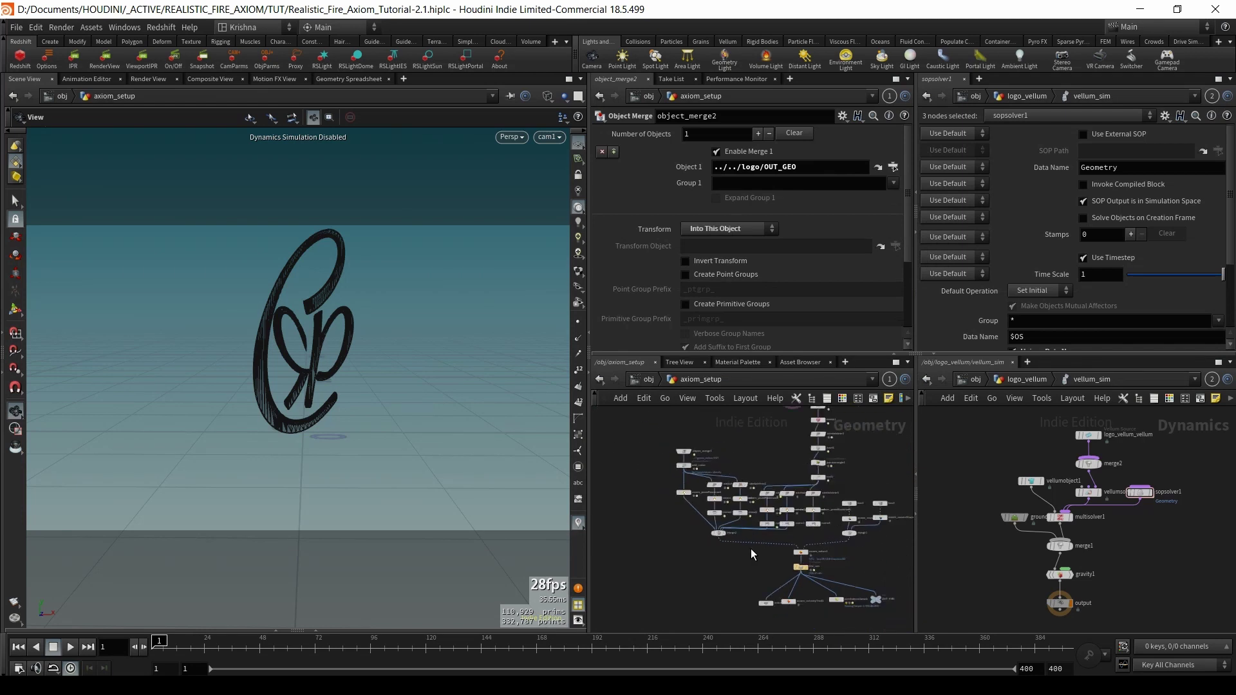
scroll(857, 551, up, 5)
drag(844, 486, 800, 503)
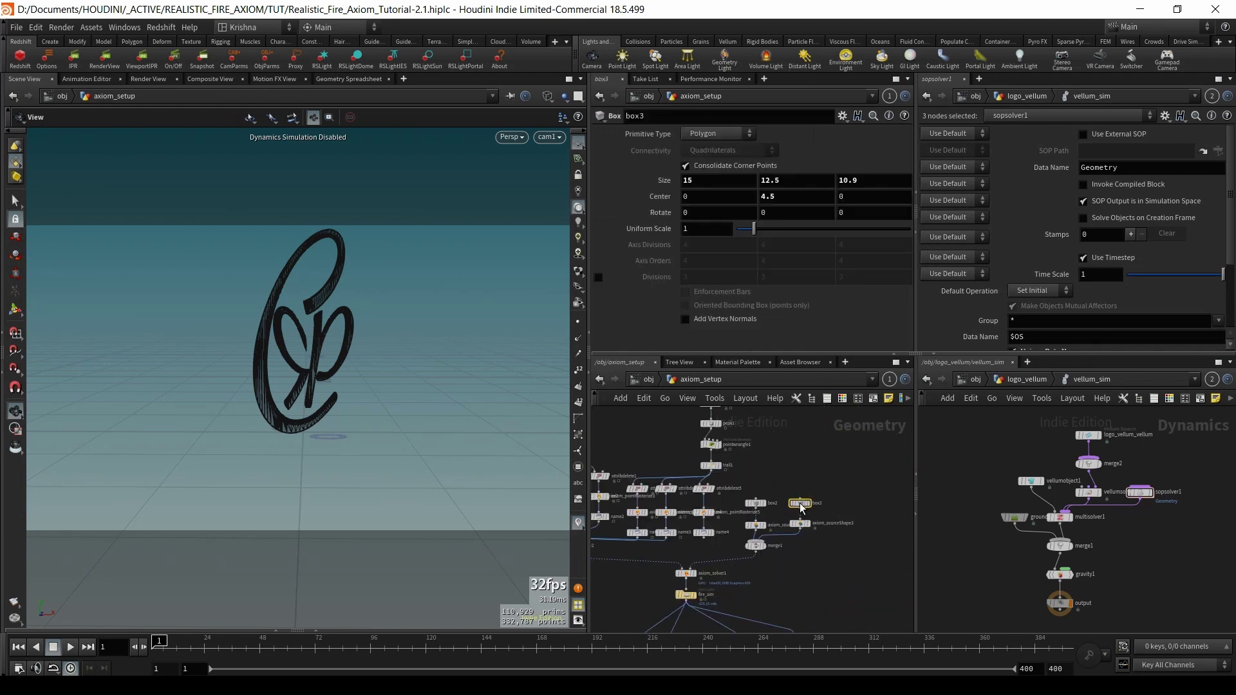
scroll(825, 481, up, 4)
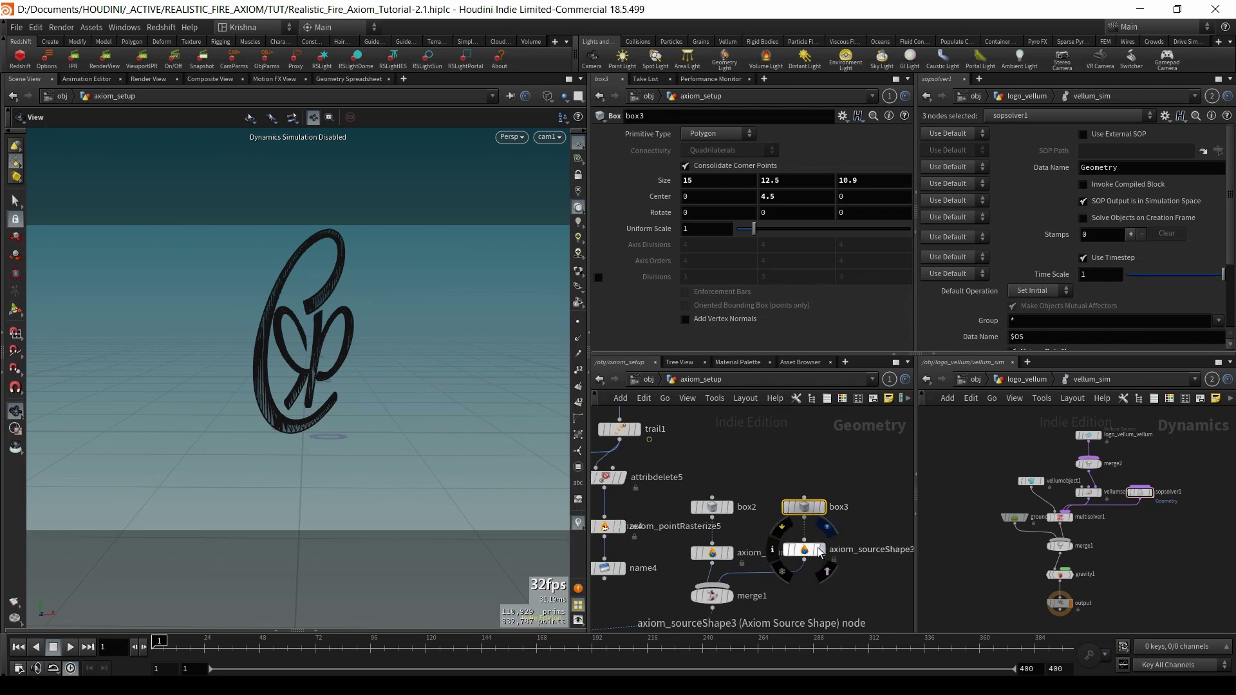
click(818, 550)
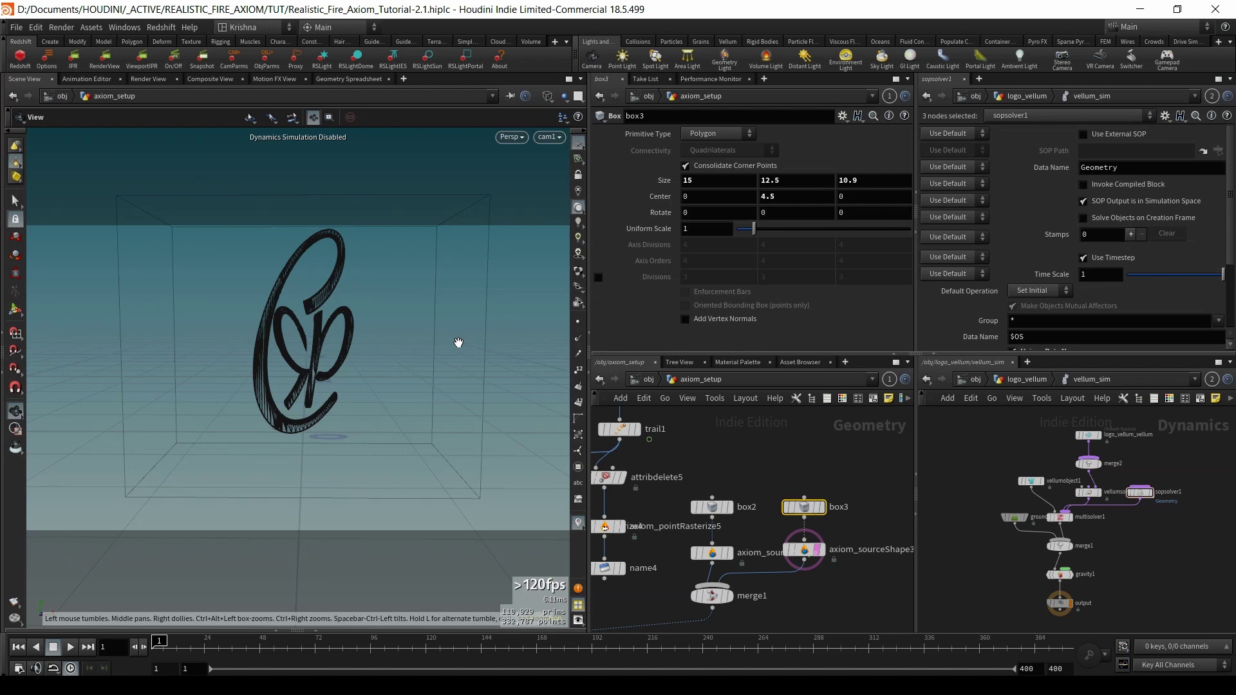
- Switch to MPlay, rewind the fire flipbook to frame 1 to check the logo's framing, and close it
key(alt+Tab)
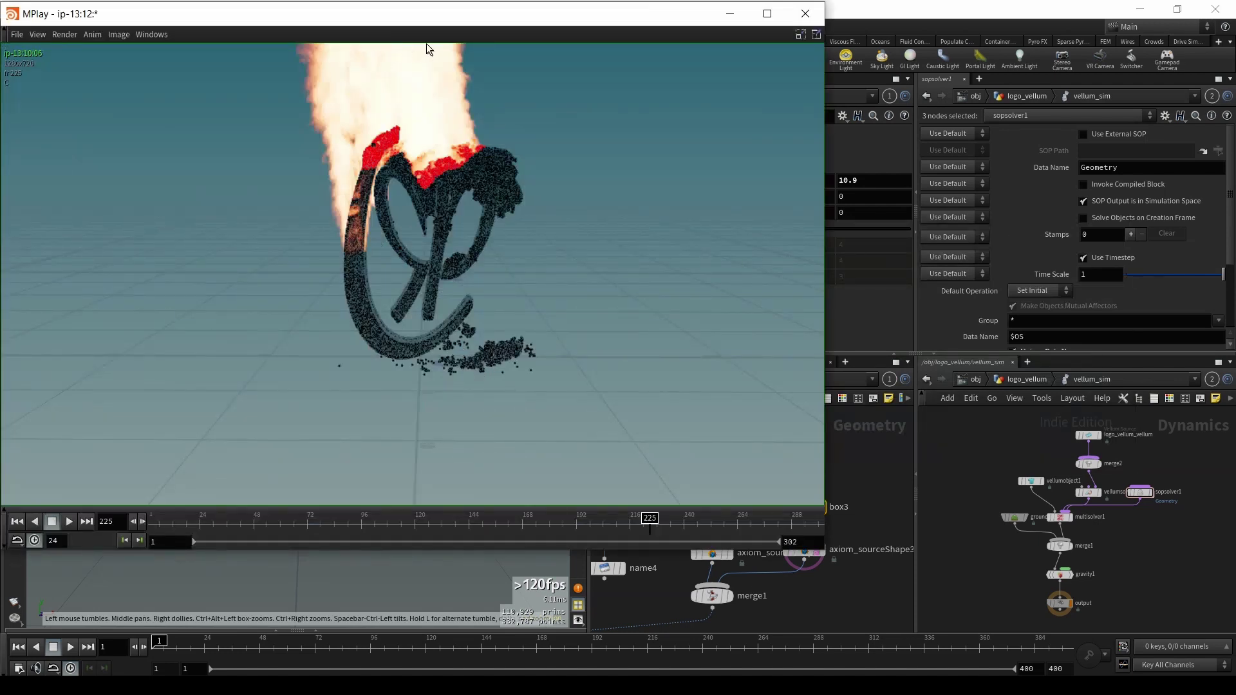
drag(492, 525, 122, 537)
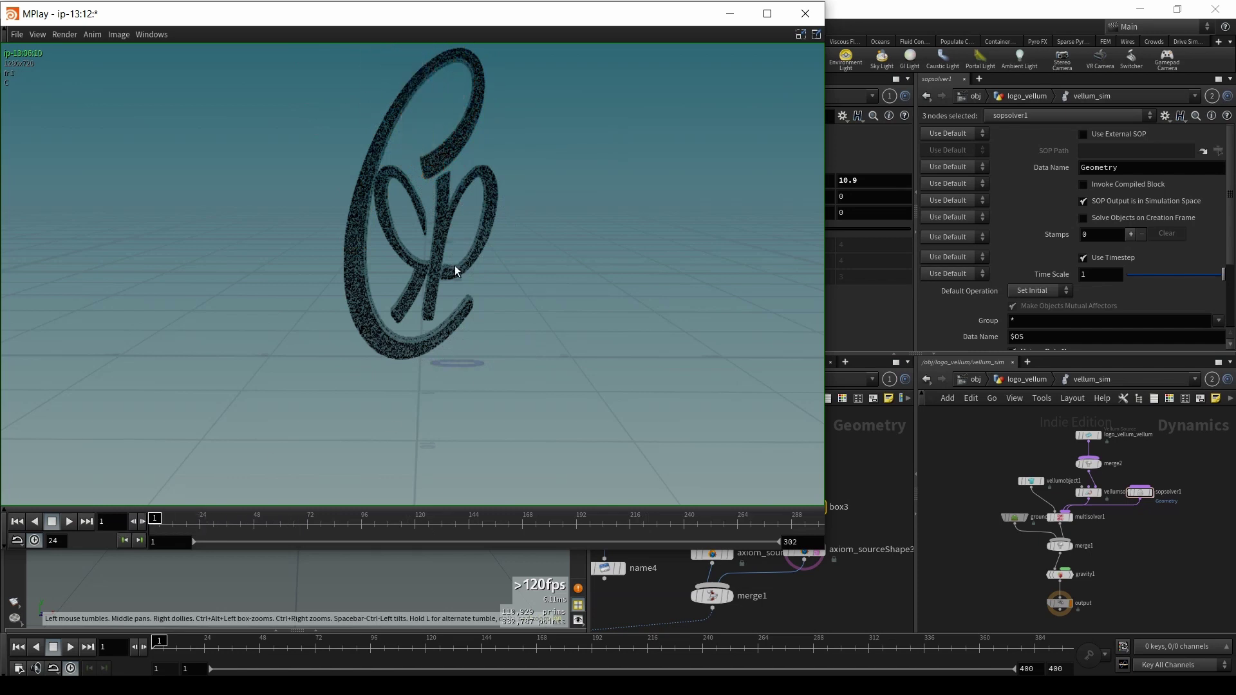
middle_drag(477, 162, 479, 213)
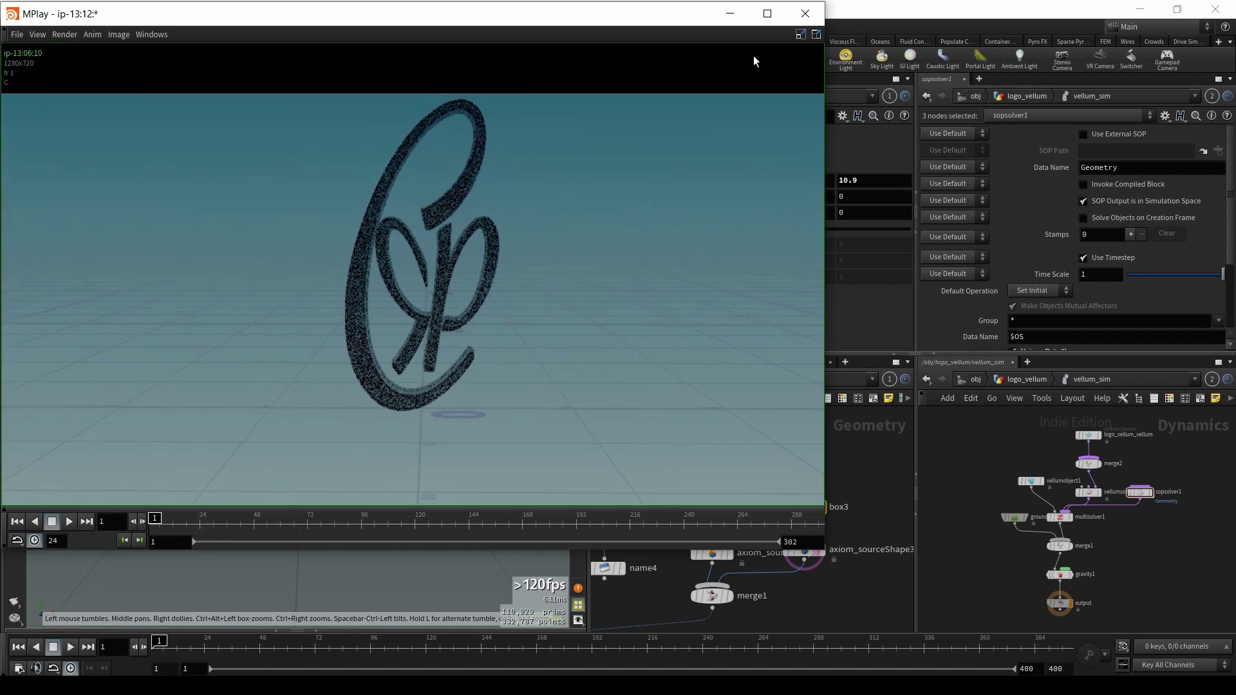
click(799, 17)
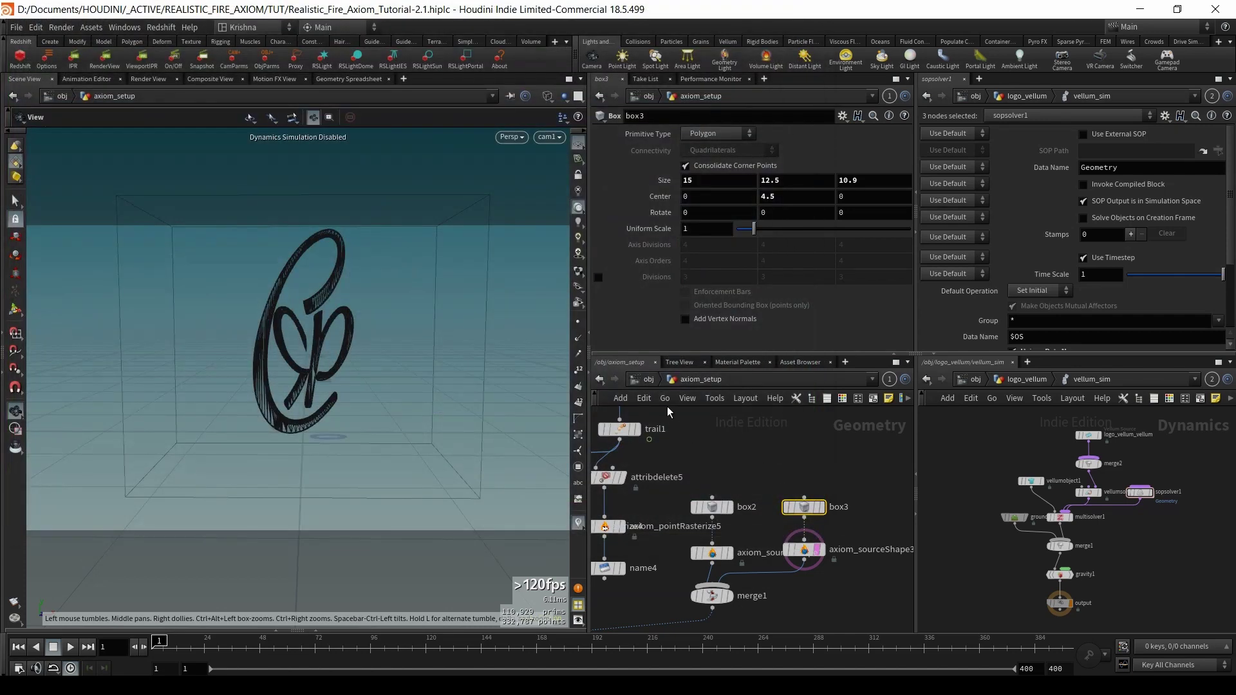
- Go up to the object level, select cam1 and set its X translation to 0
click(646, 383)
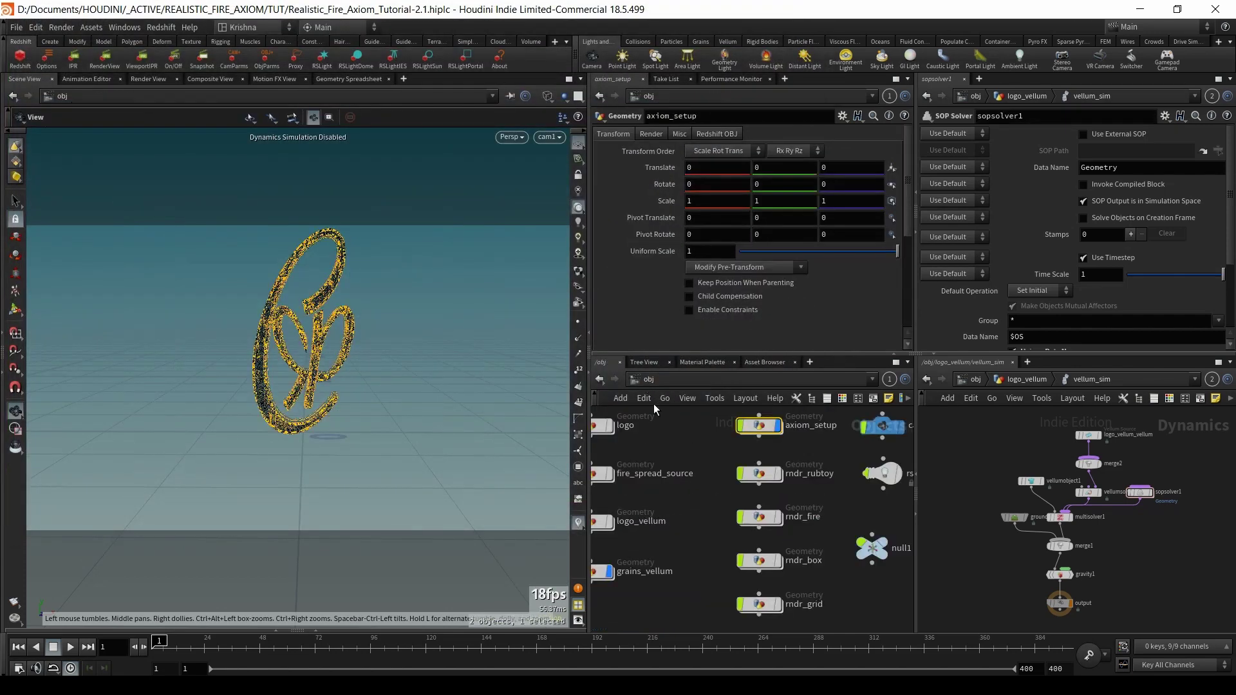
click(850, 479)
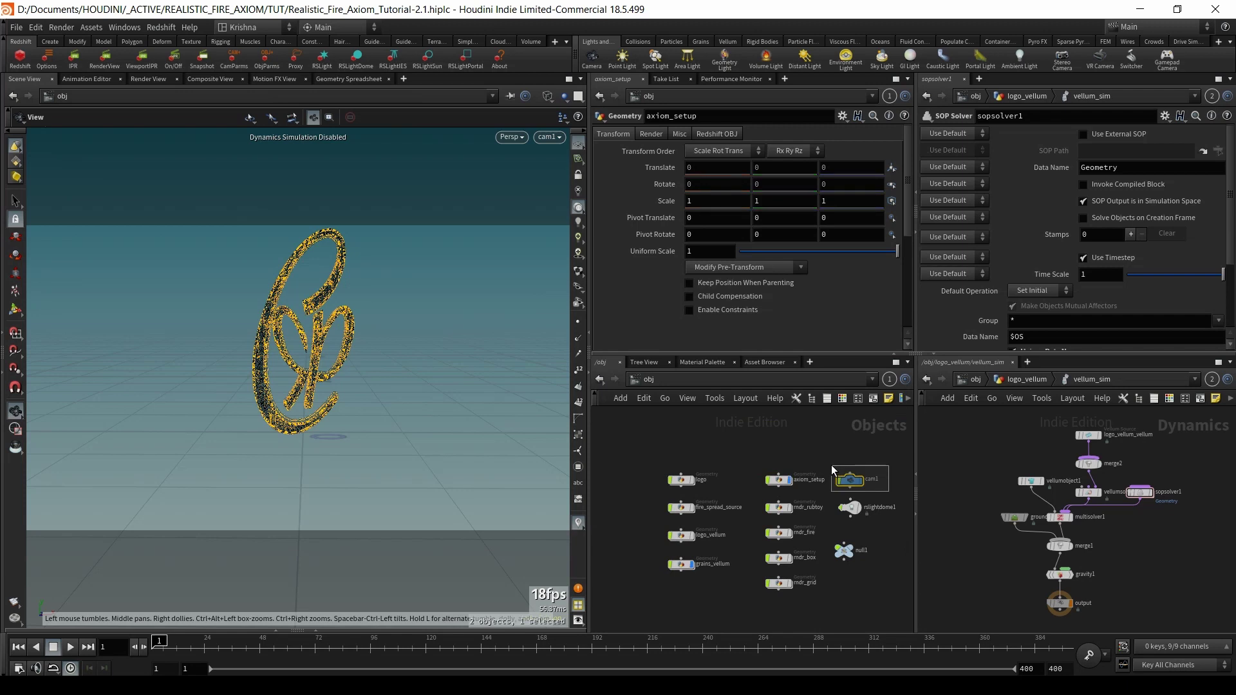
double_click(709, 168)
text(0)
key(Return)
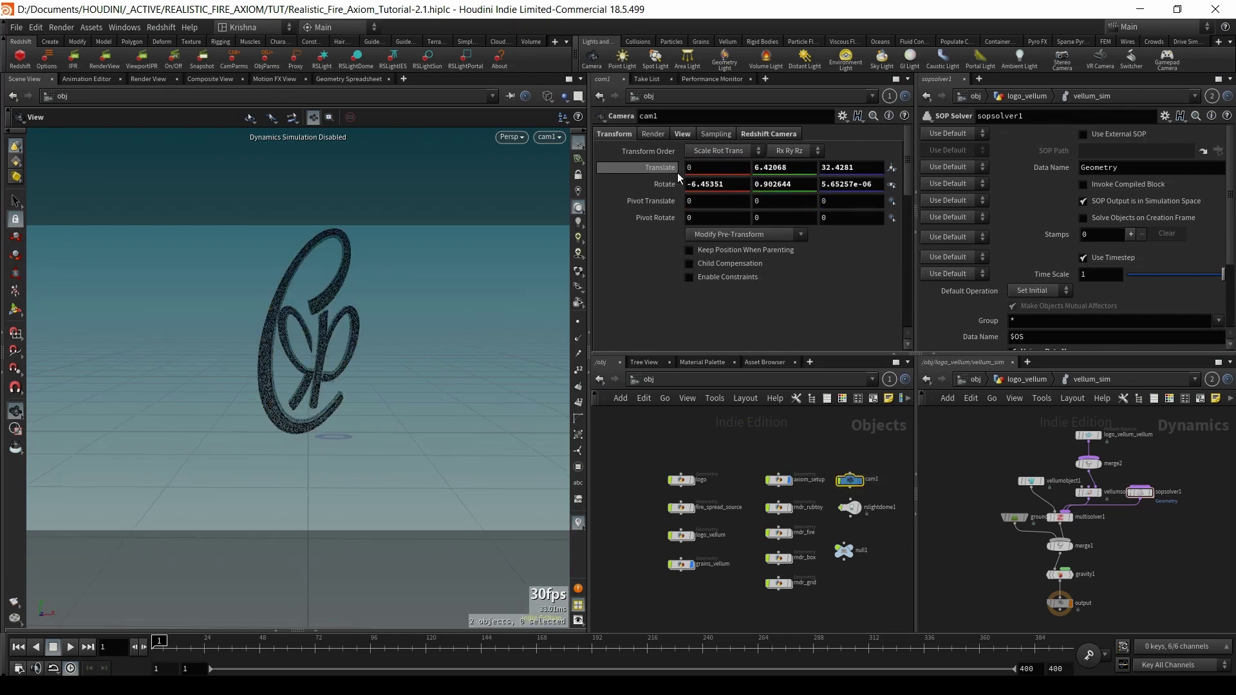
- Set cam1's Y translation to 6.82068 and its X rotation to -3.45351
double_click(776, 168)
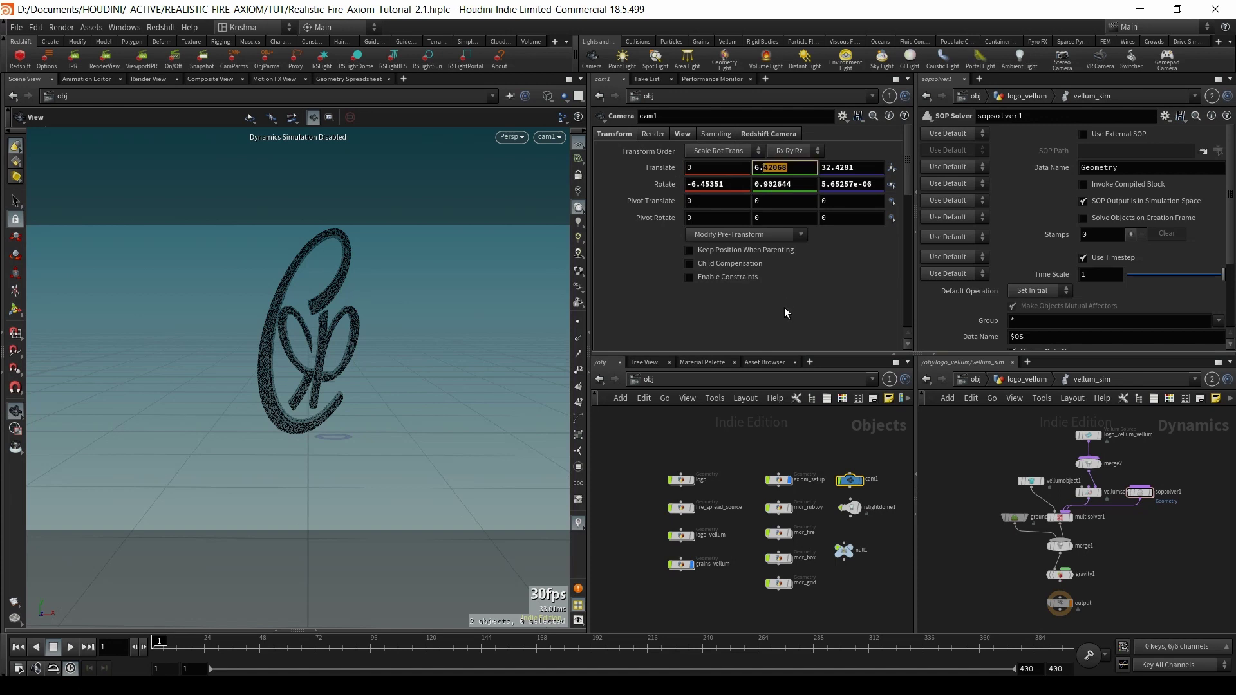
click(767, 169)
text(8)
key(Return)
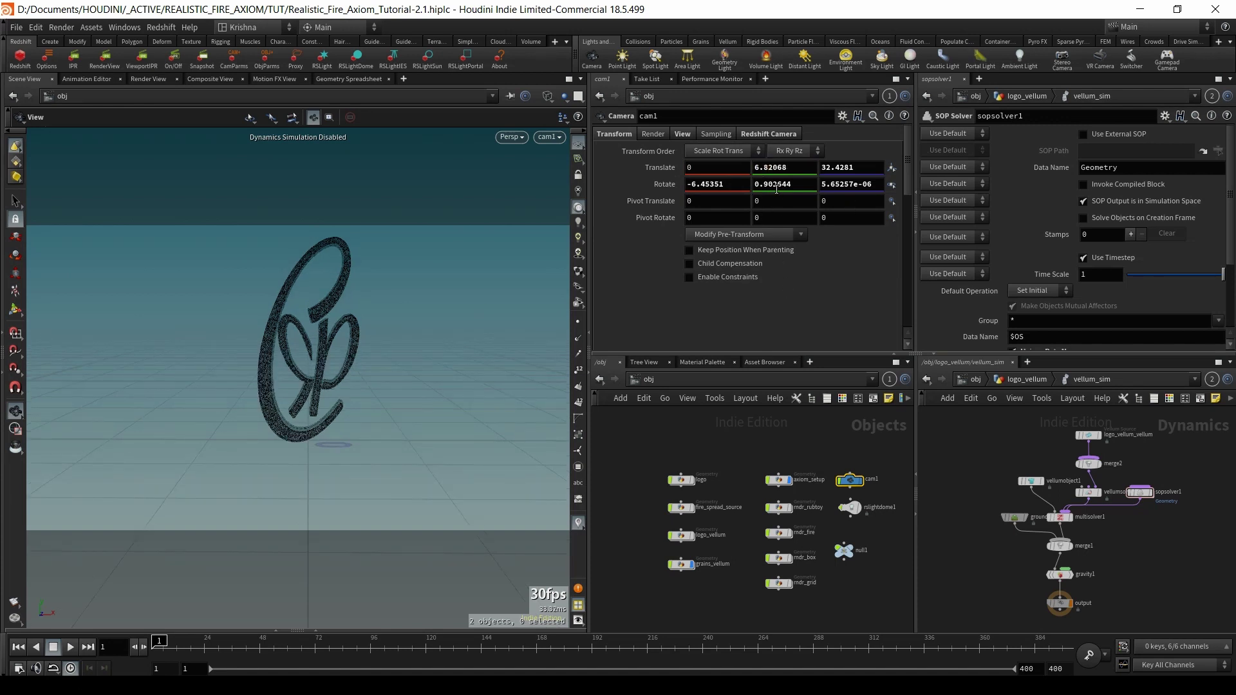
click(689, 184)
key(Return)
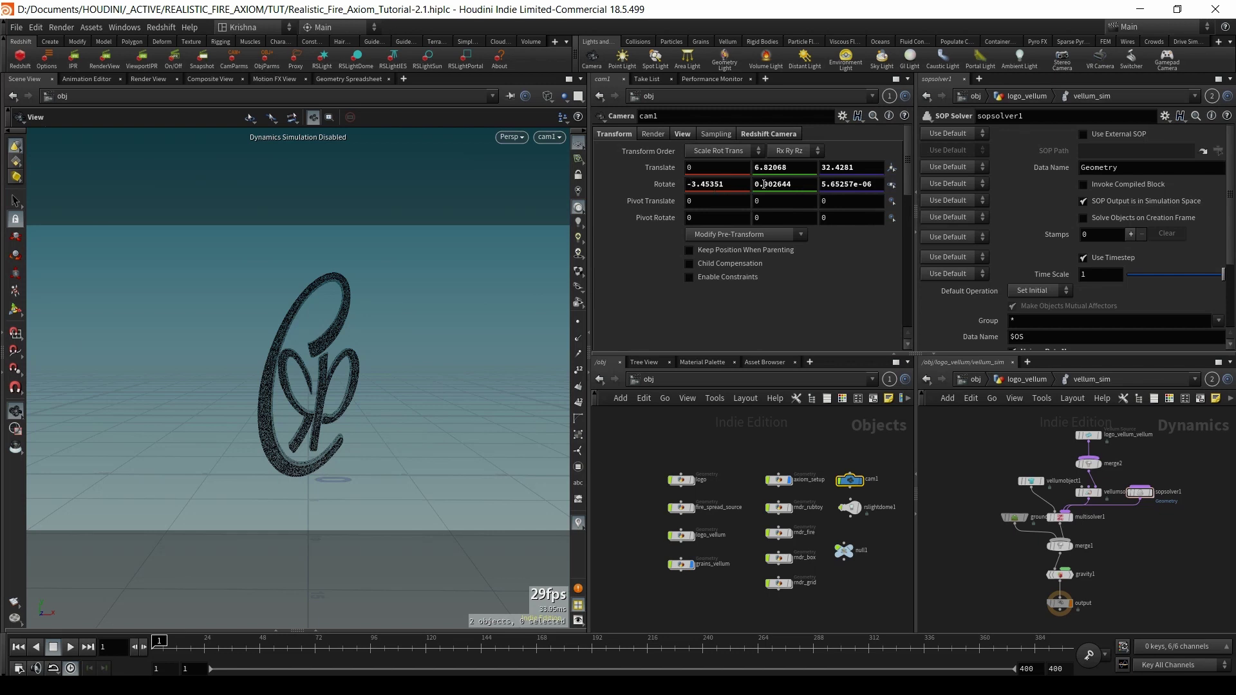
- Set cam1's Y rotation to 1 and its X rotation to -3.5
double_click(790, 185)
text(1)
key(Return)
drag(727, 185, 707, 185)
text(5)
key(Return)
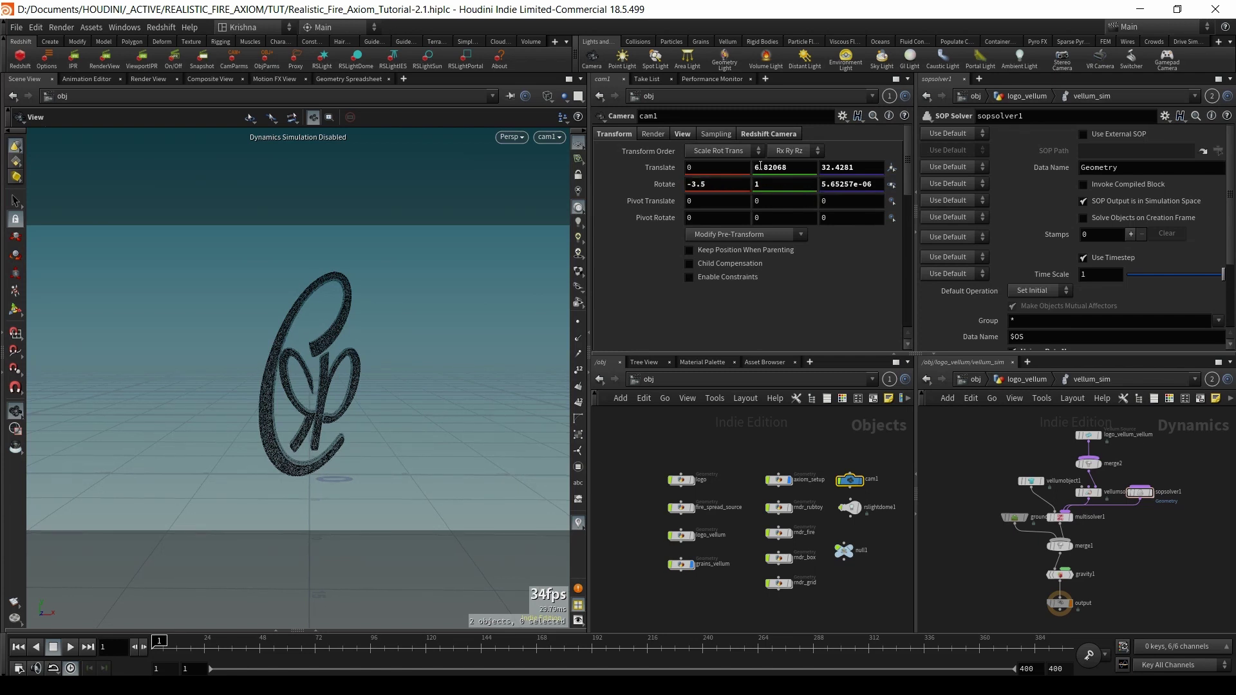
- Set cam1's Y translation to 7 and Z translation to 32.5, and zero its Z rotation
double_click(786, 168)
text(7)
key(Return)
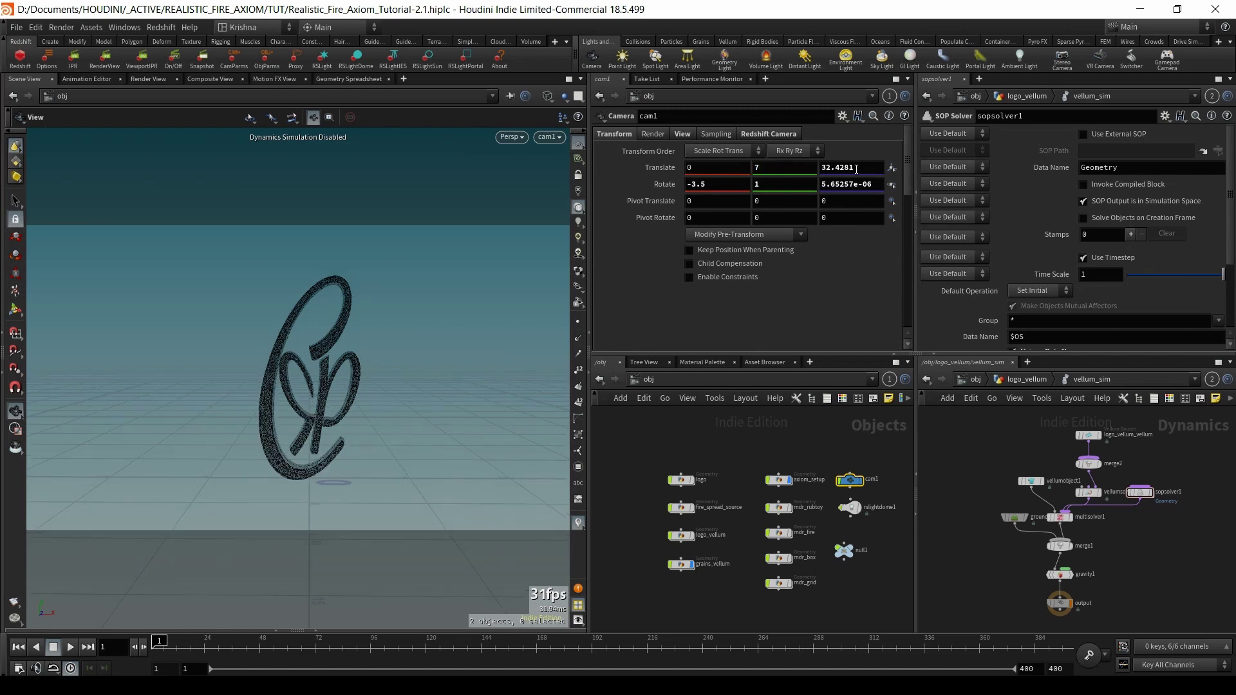
text(5)
key(Return)
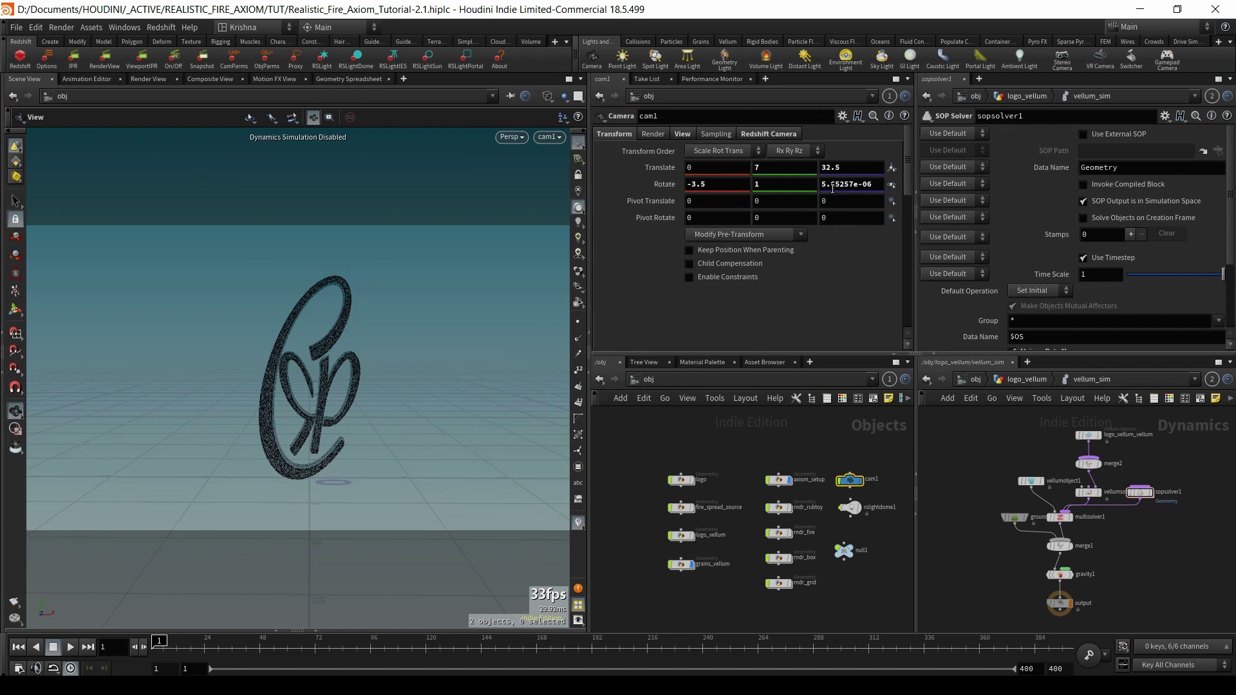
double_click(874, 185)
text(0)
key(Return)
- Return inside axiom_setup and extend box3 upward to a Y size of about 15.27
scroll(780, 481, up, 2)
double_click(784, 480)
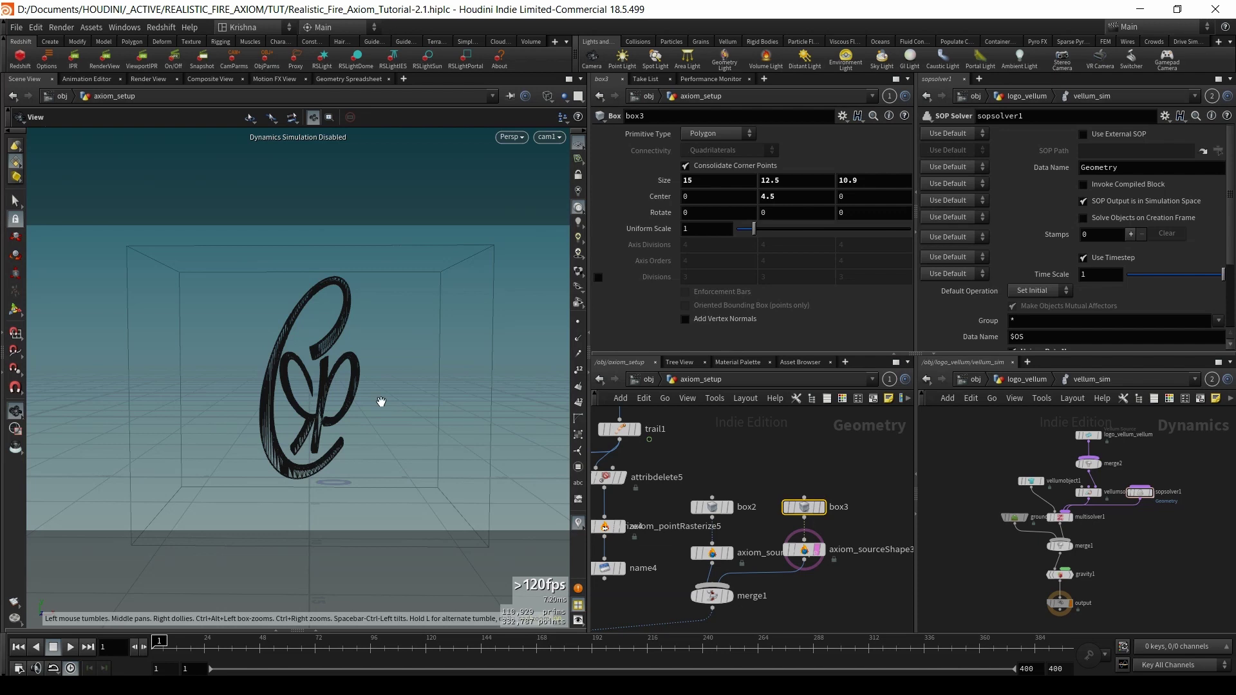
key(Return)
drag(307, 258, 307, 199)
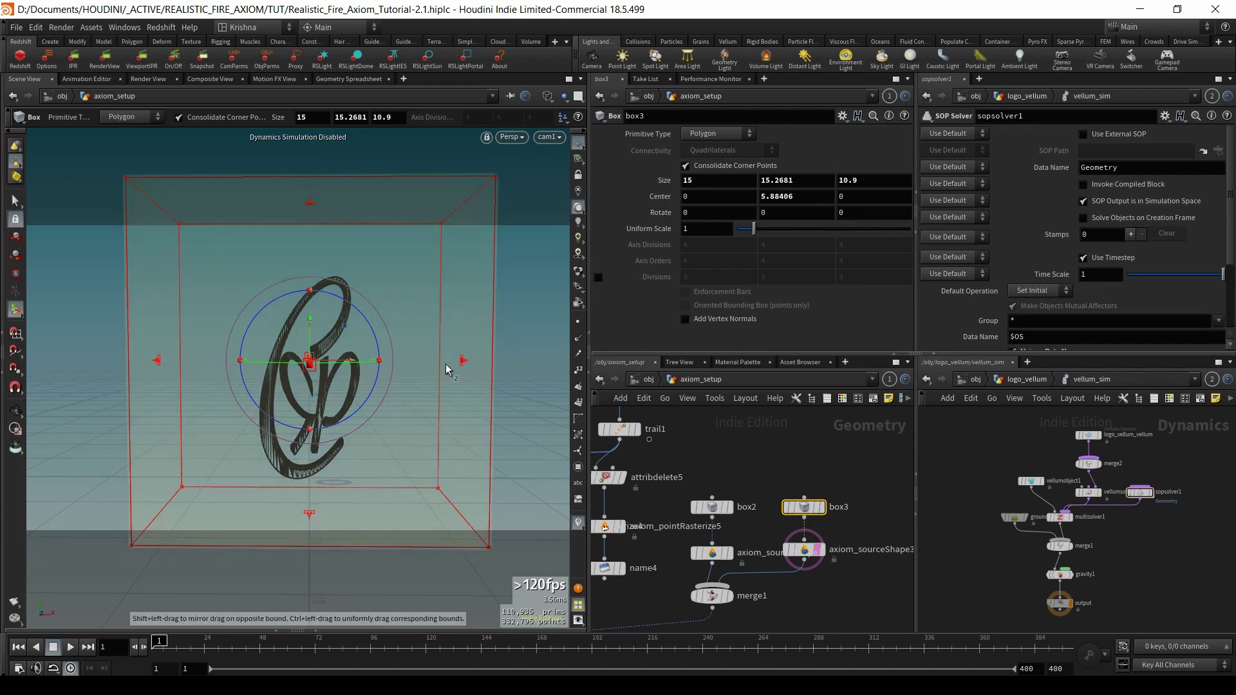
- Examine box3's bounds around the logo from the side, and restore the cam1 view
key(Escape)
drag(417, 378, 423, 345)
key(Return)
click(544, 137)
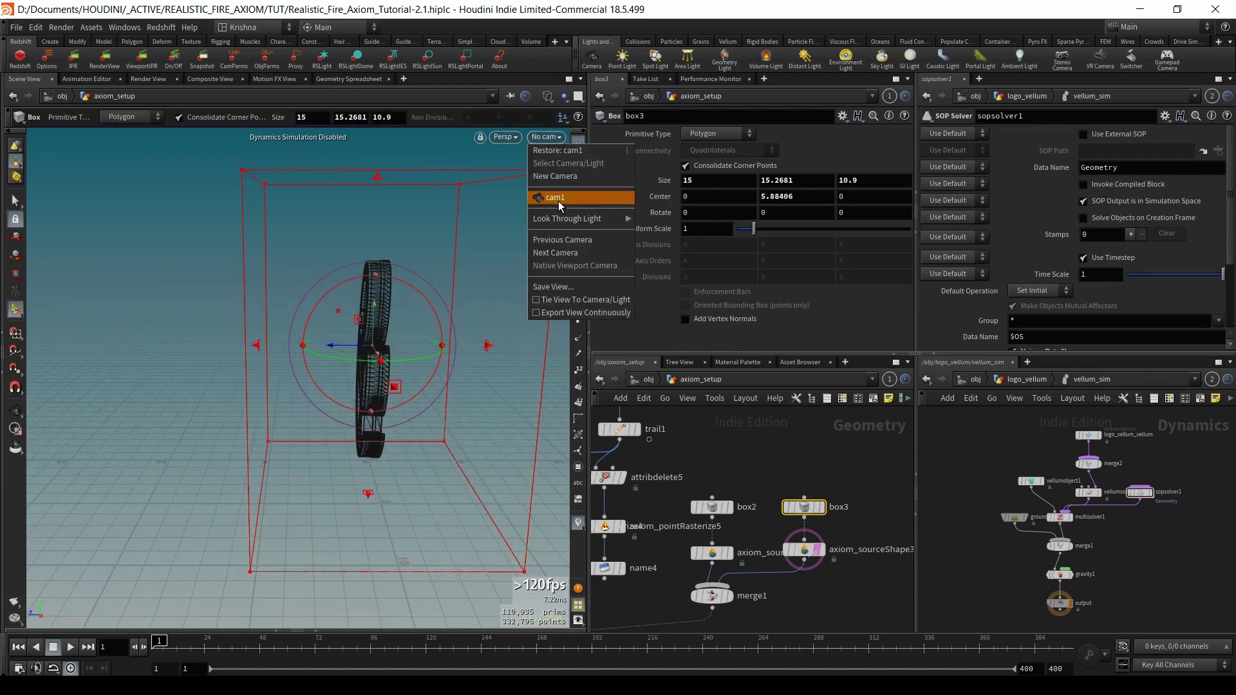
click(560, 206)
- Turn off the template display of axiom_sourceShape3 and hide the axiom_setup object at the obj level
click(785, 463)
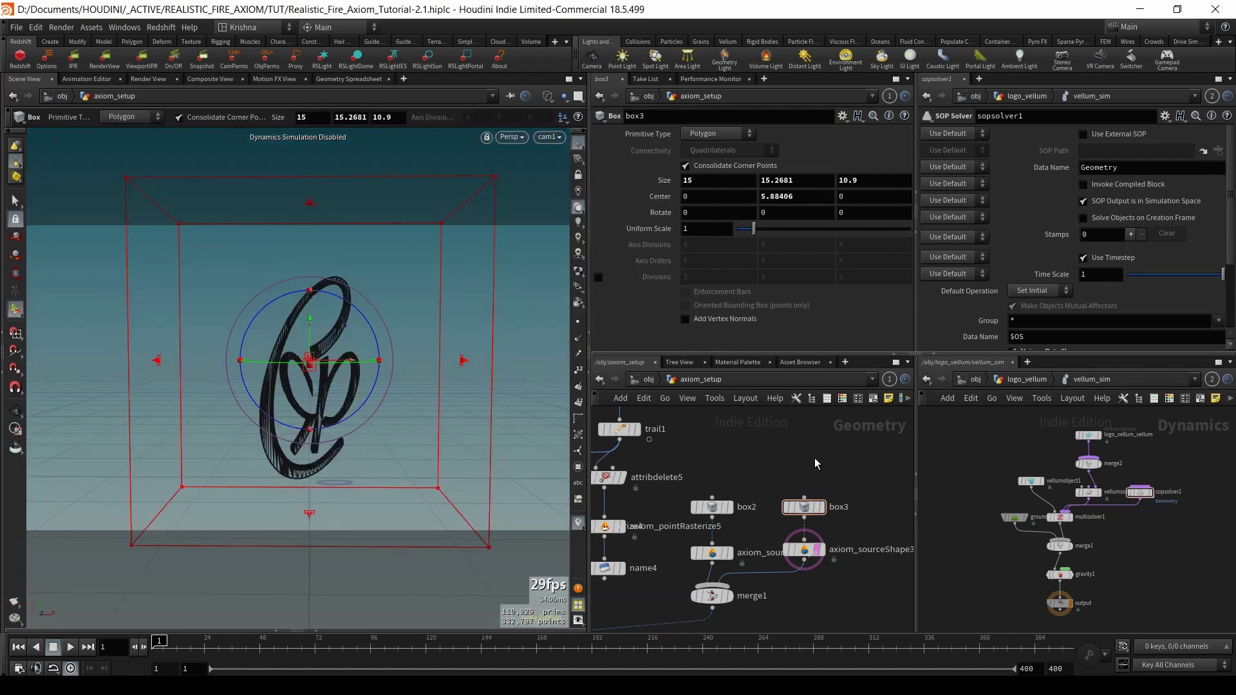
key(Escape)
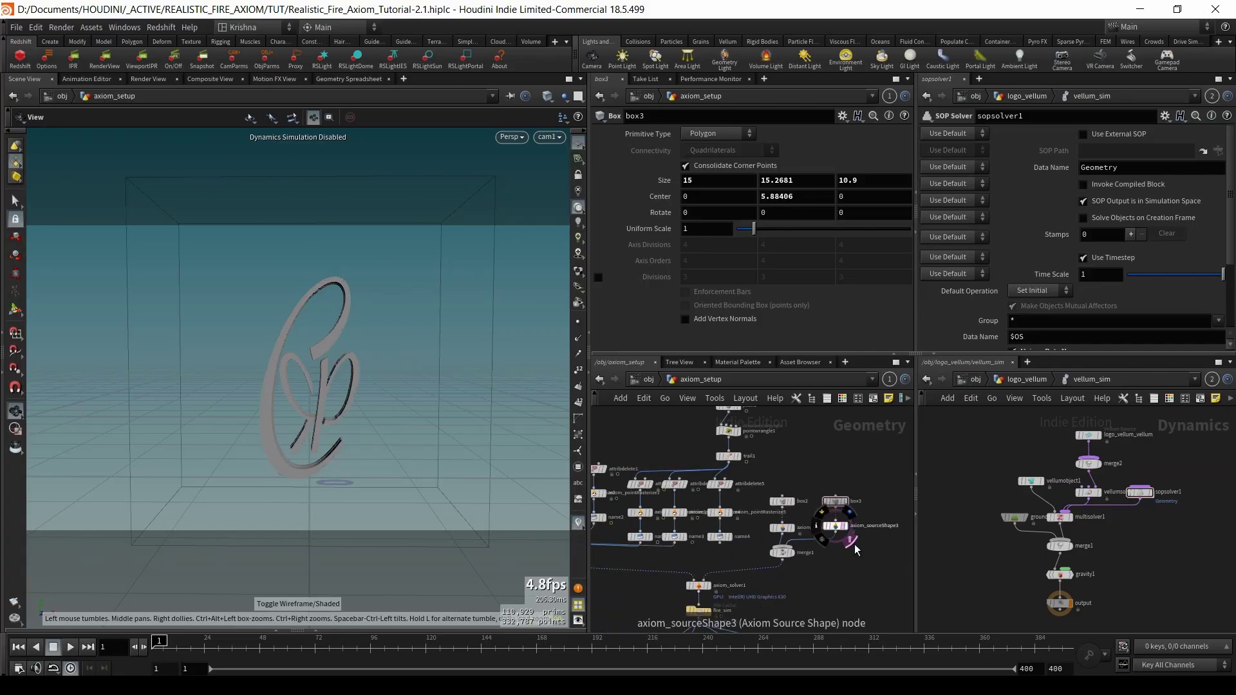
click(855, 537)
click(649, 382)
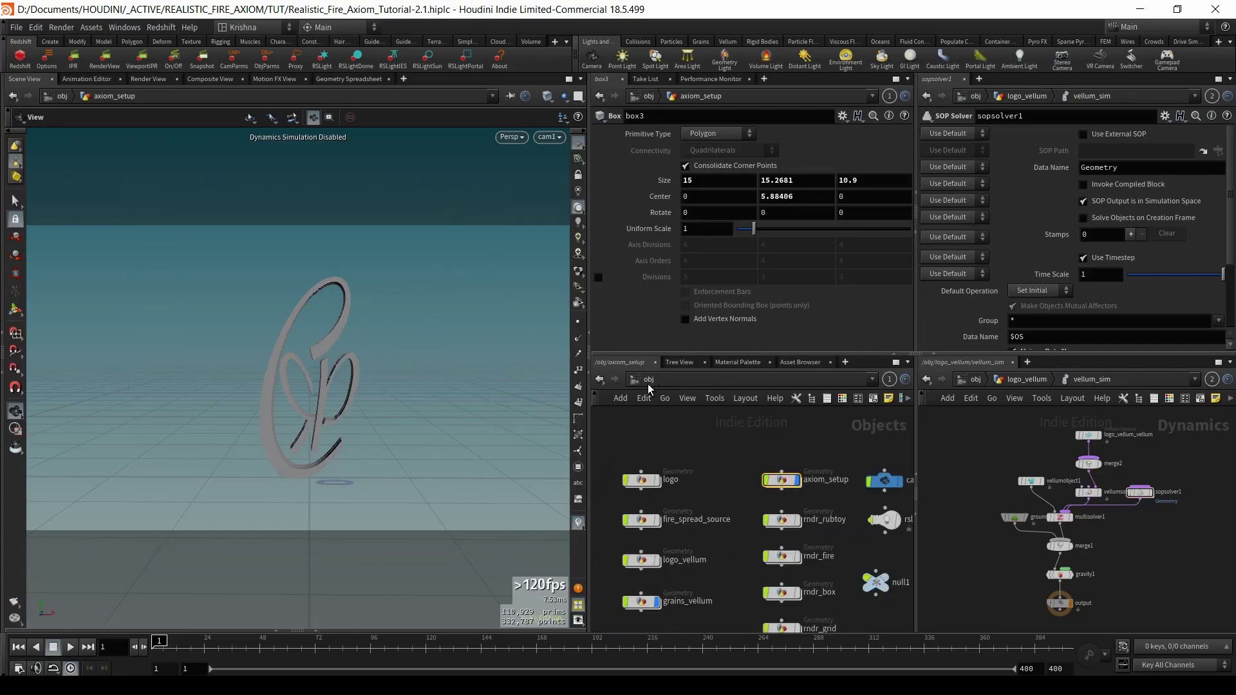
click(814, 470)
click(733, 546)
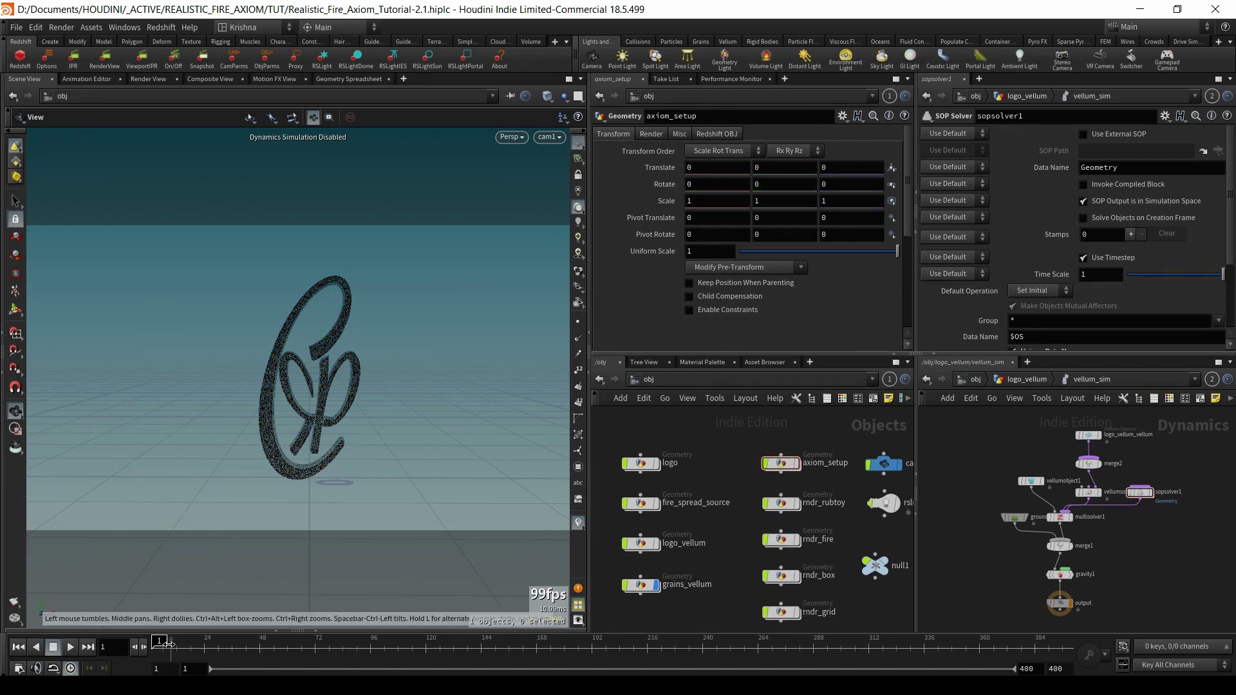
- Examine the burning grains at frames 172 and 131 from an angled close view, and return to frame 1
drag(159, 644, 546, 647)
drag(393, 412, 362, 315)
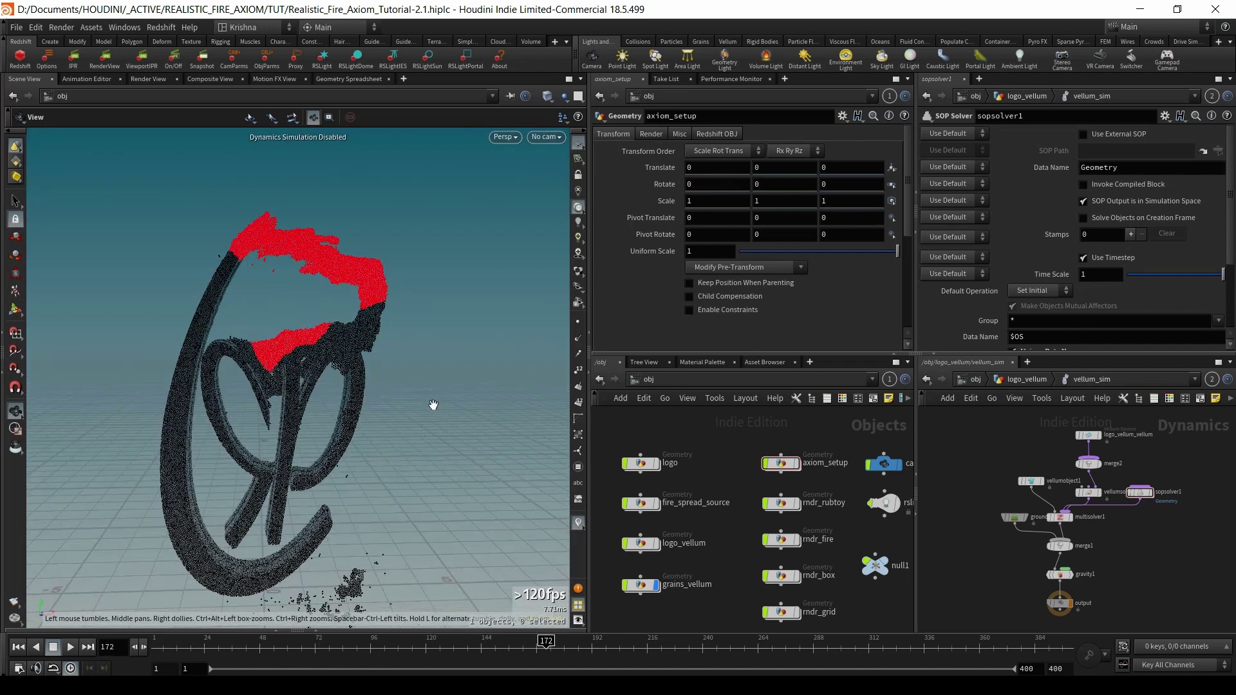
drag(523, 642, 452, 649)
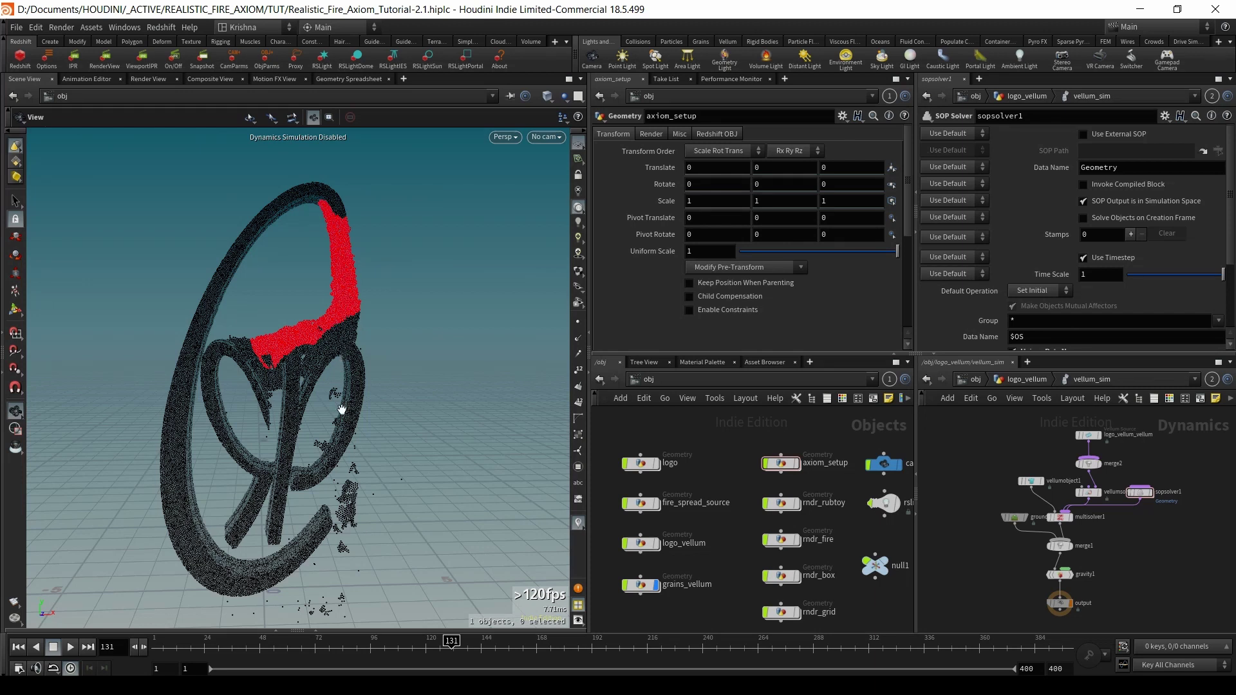
drag(340, 412, 298, 394)
drag(326, 379, 330, 406)
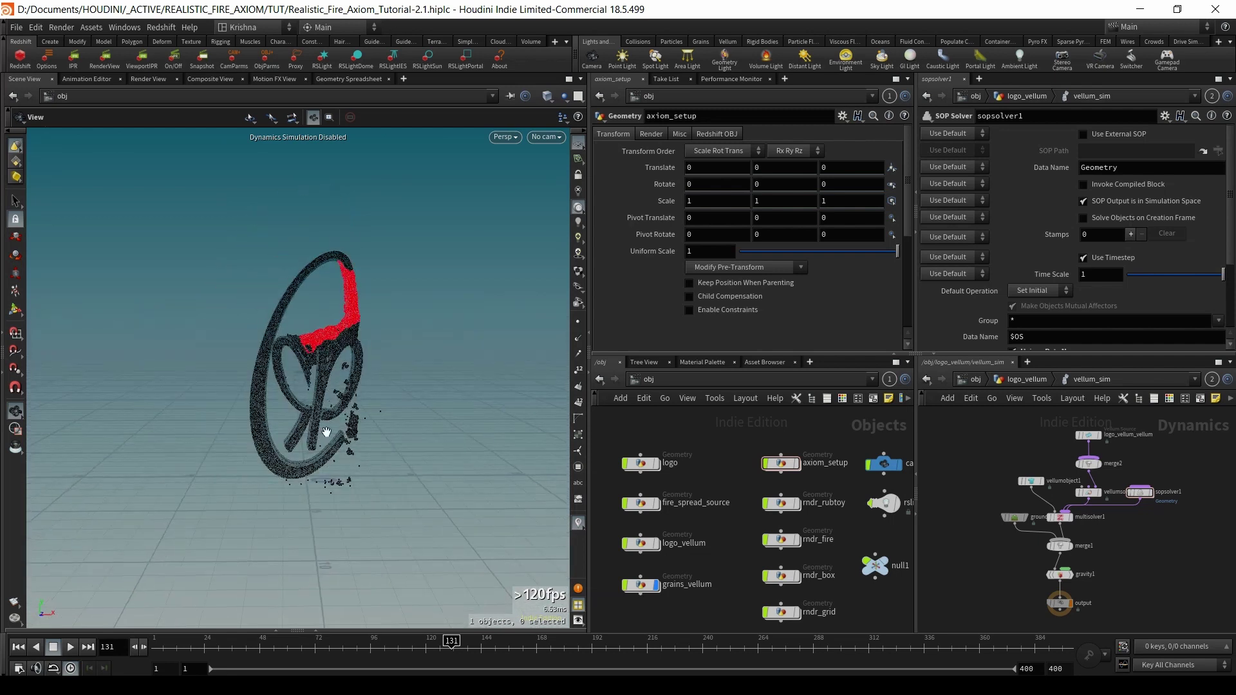
drag(325, 646, 148, 664)
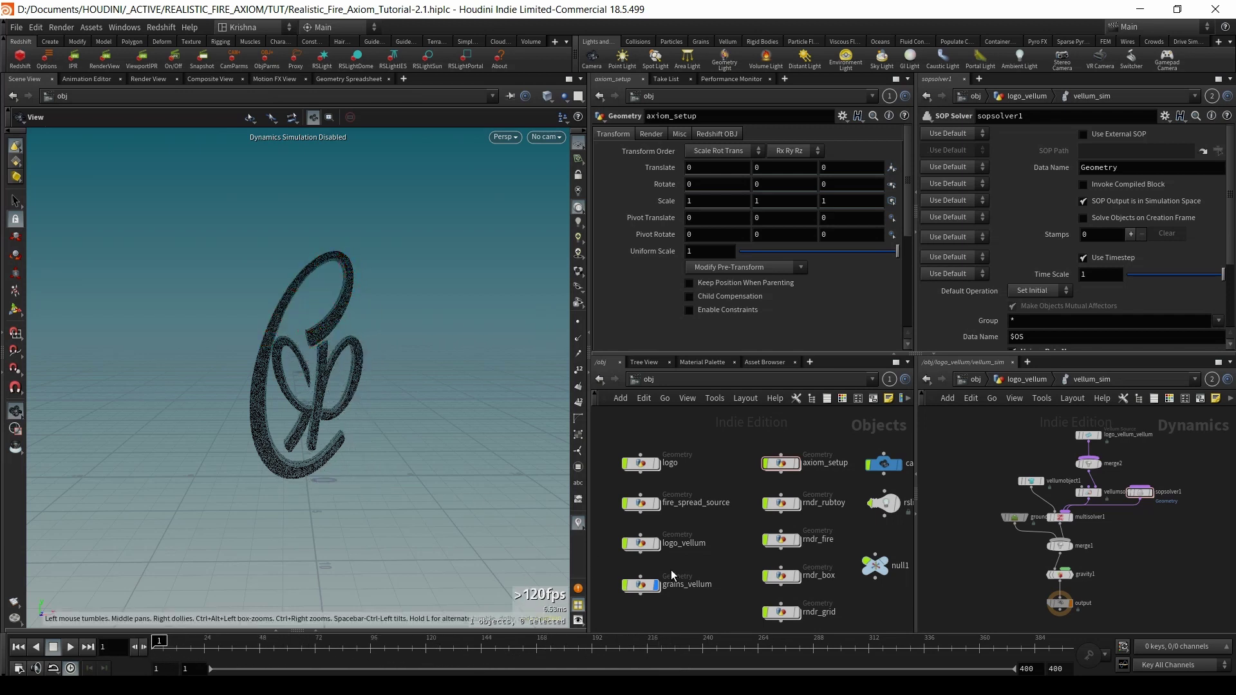
- Open the grains_vellum network and display its OUT node
middle_drag(698, 562, 712, 560)
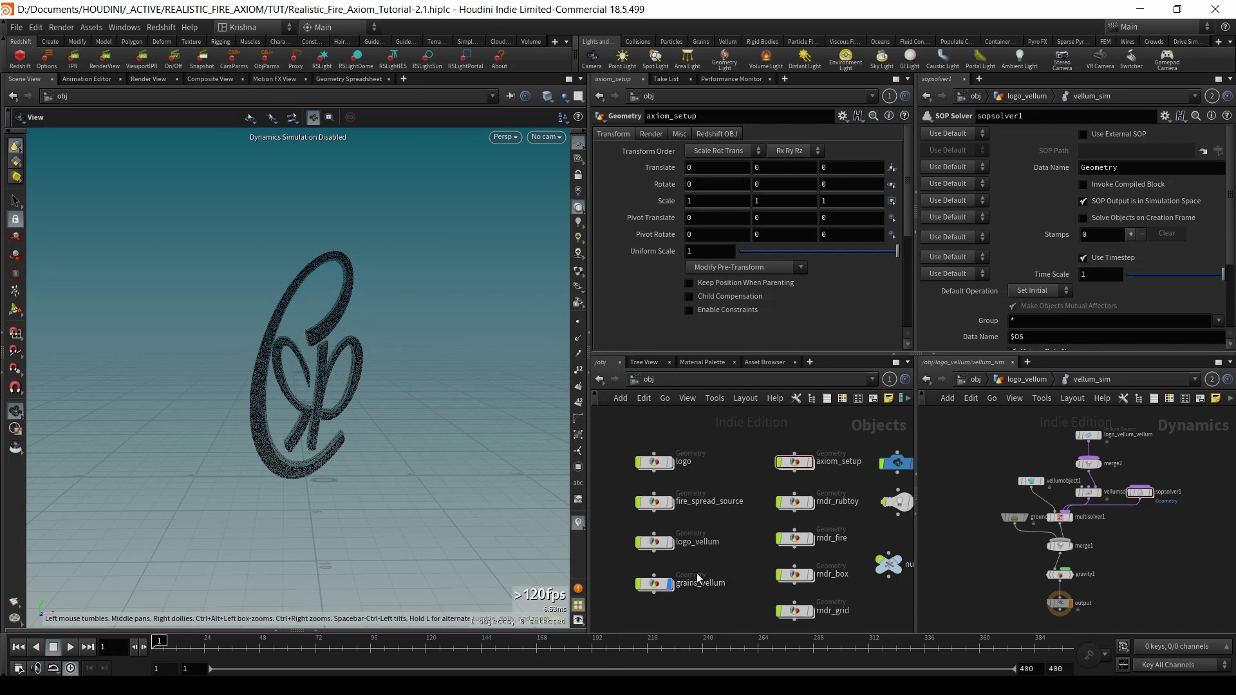
double_click(656, 585)
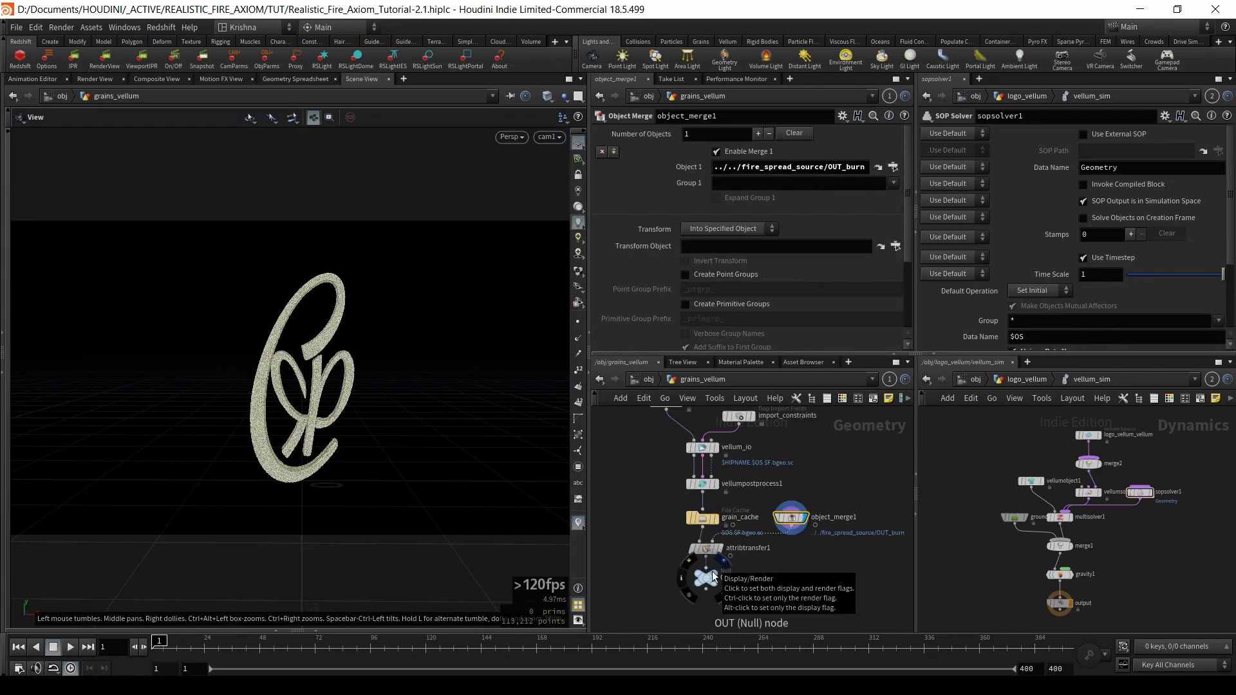
click(720, 578)
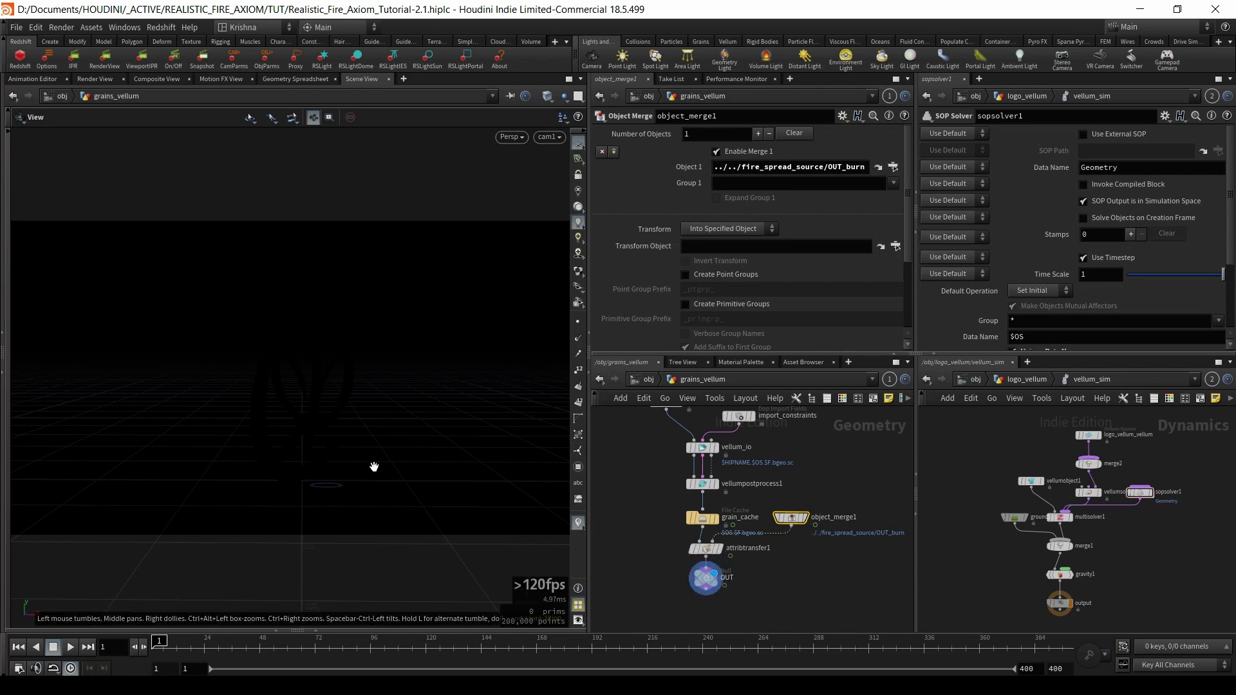
- Change the viewport's background color scheme to the blue gradient so the dark grain points stand out
key(d)
click(413, 344)
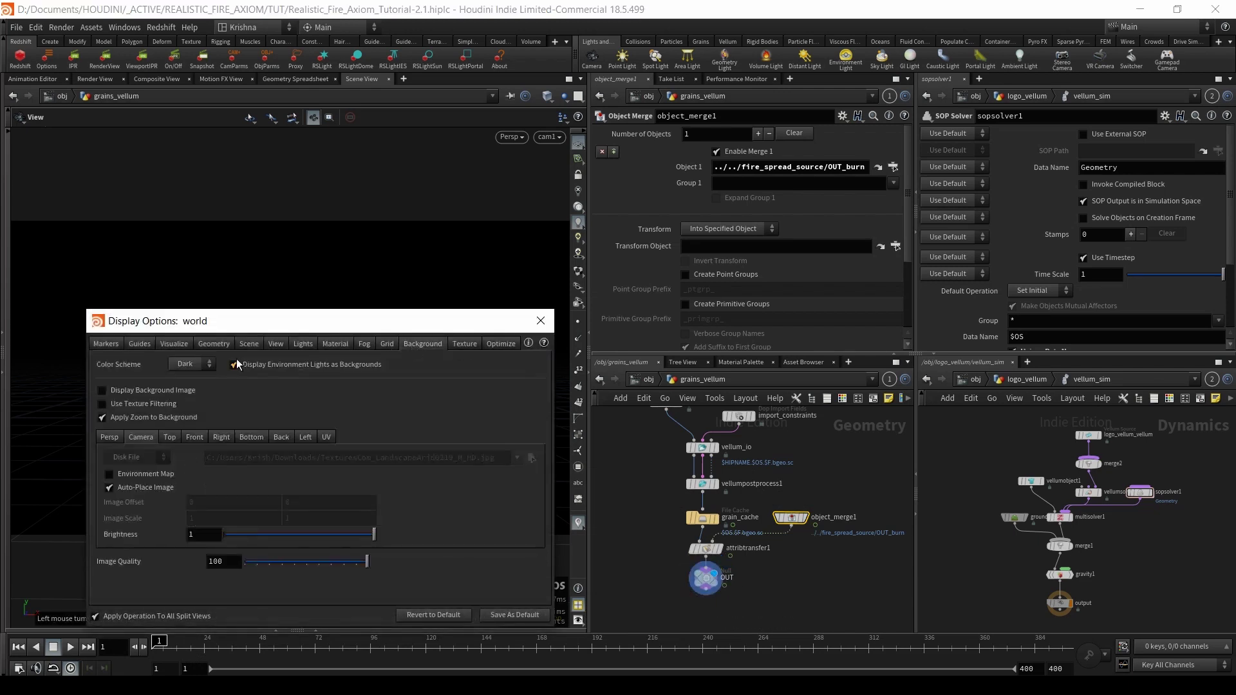
click(183, 377)
click(541, 322)
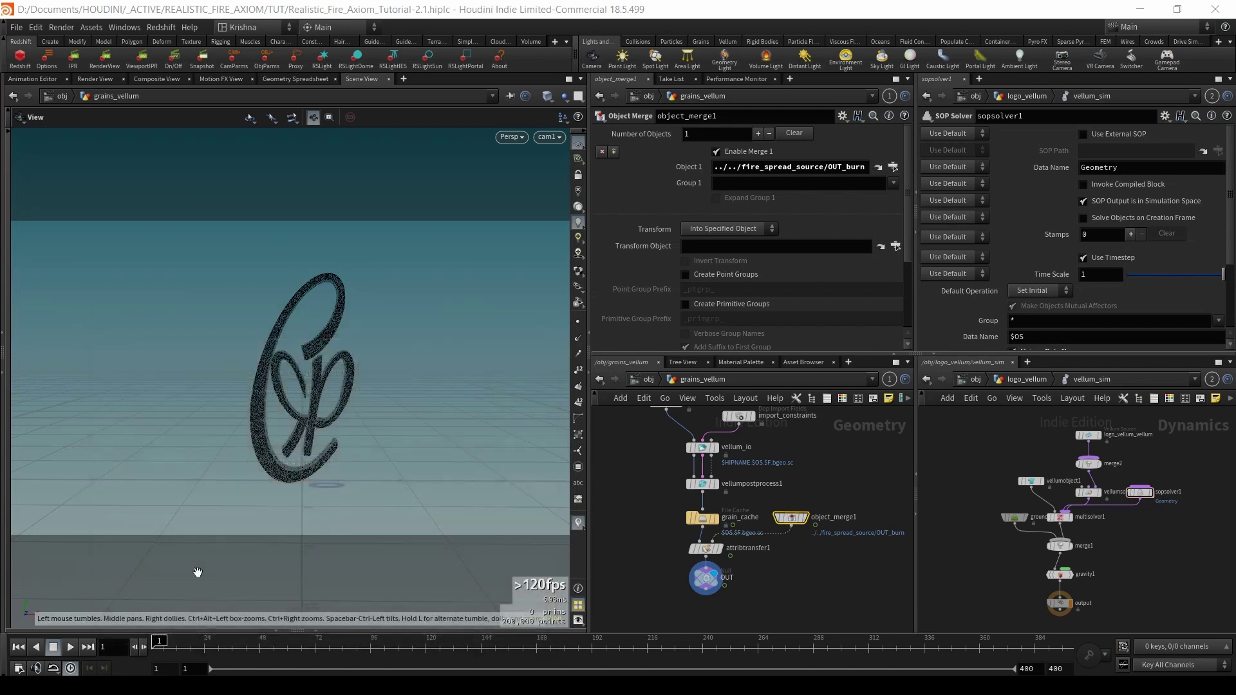
- Enable the temperature visualizer for the grains and check the transferred temperature around frames 140 to 165
key(Up)
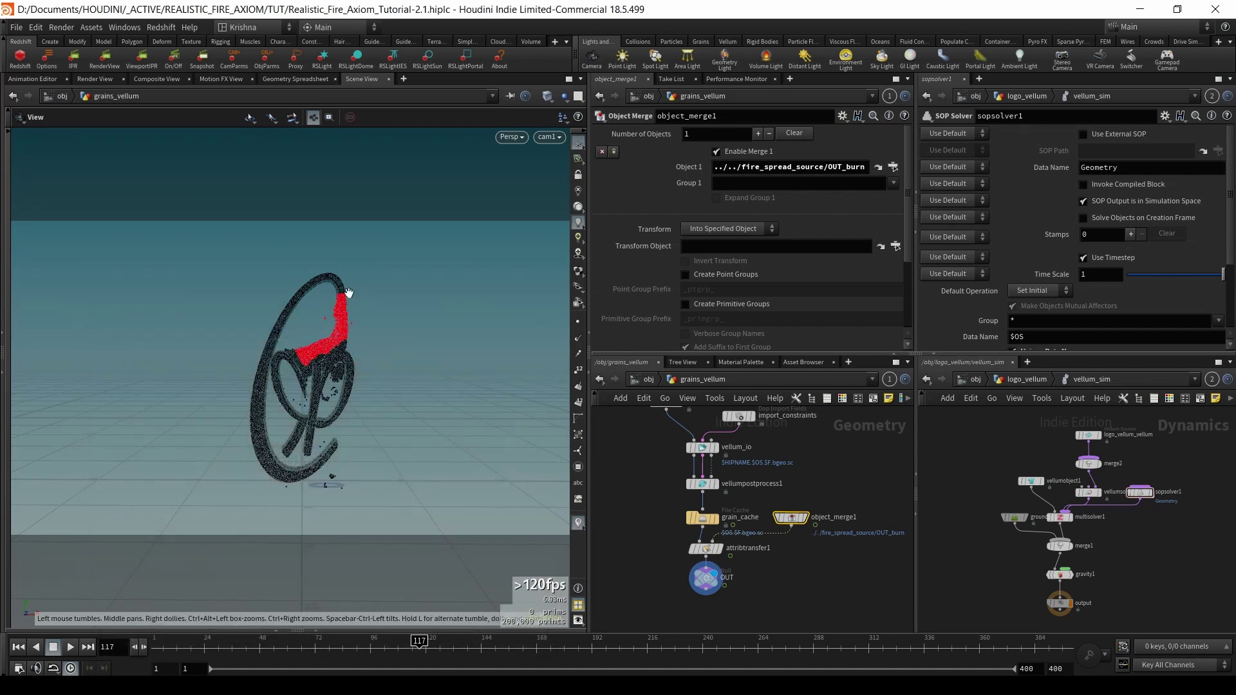
key(Up)
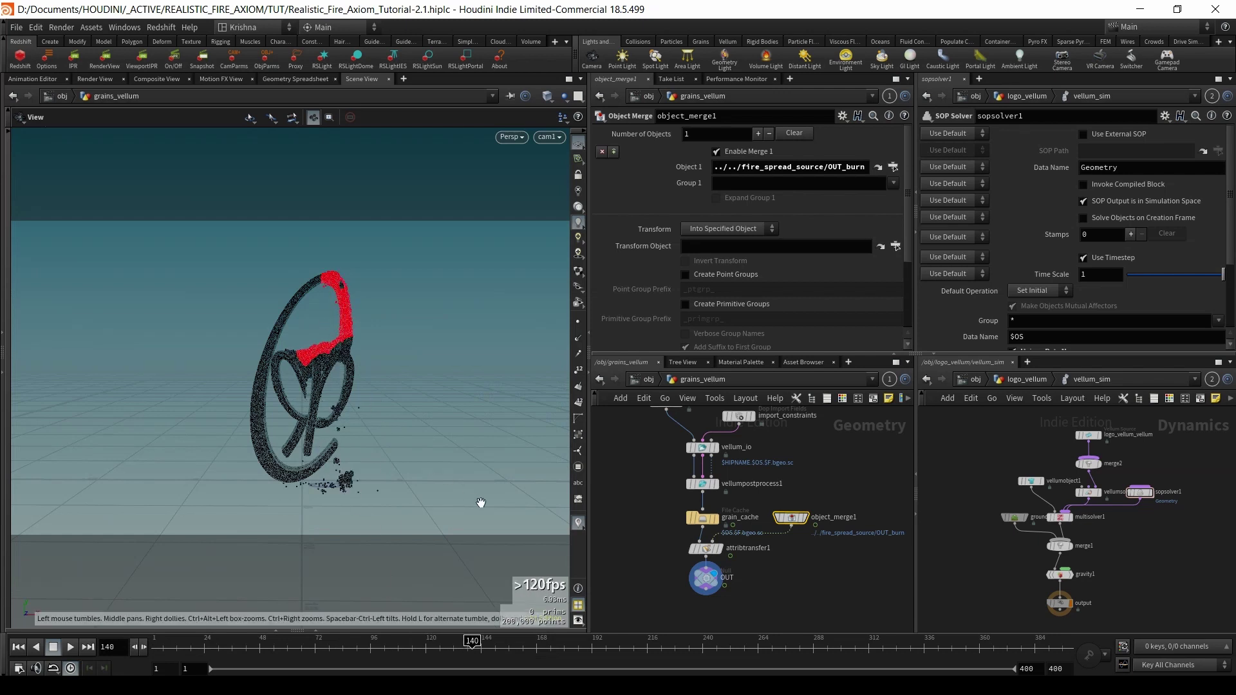
click(578, 523)
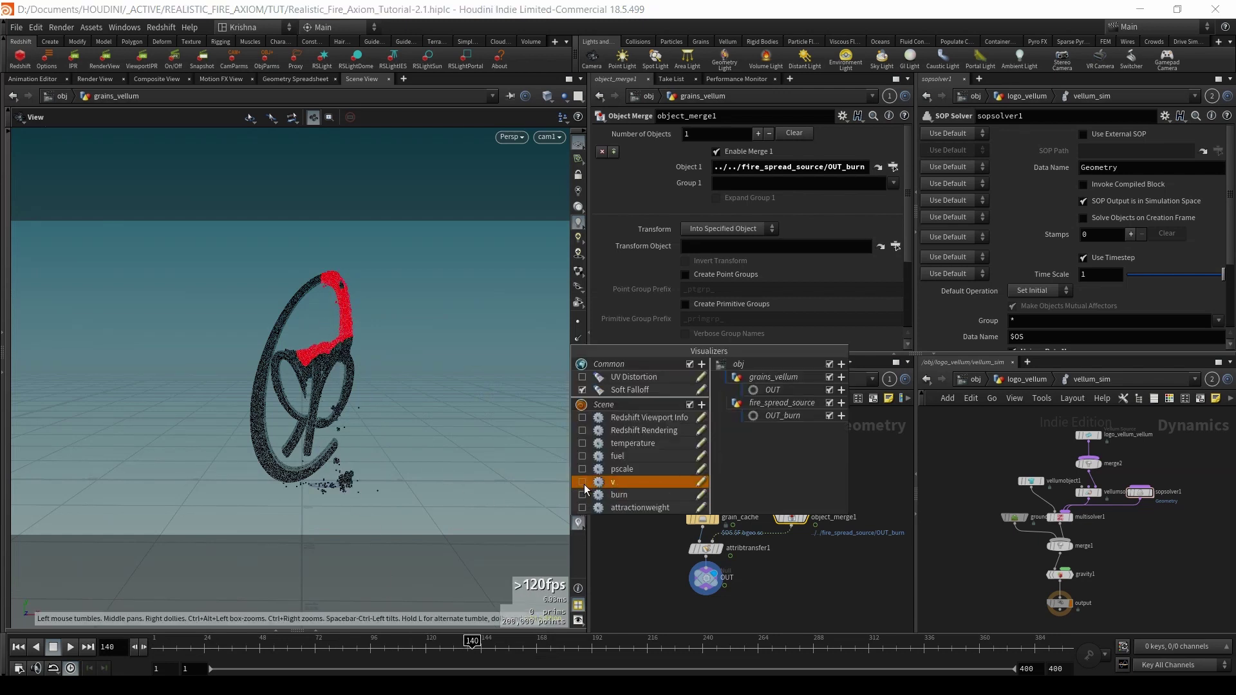
click(582, 443)
mouse_move(473, 642)
mouse_down()
mouse_move(579, 642)
mouse_move(530, 642)
mouse_up()
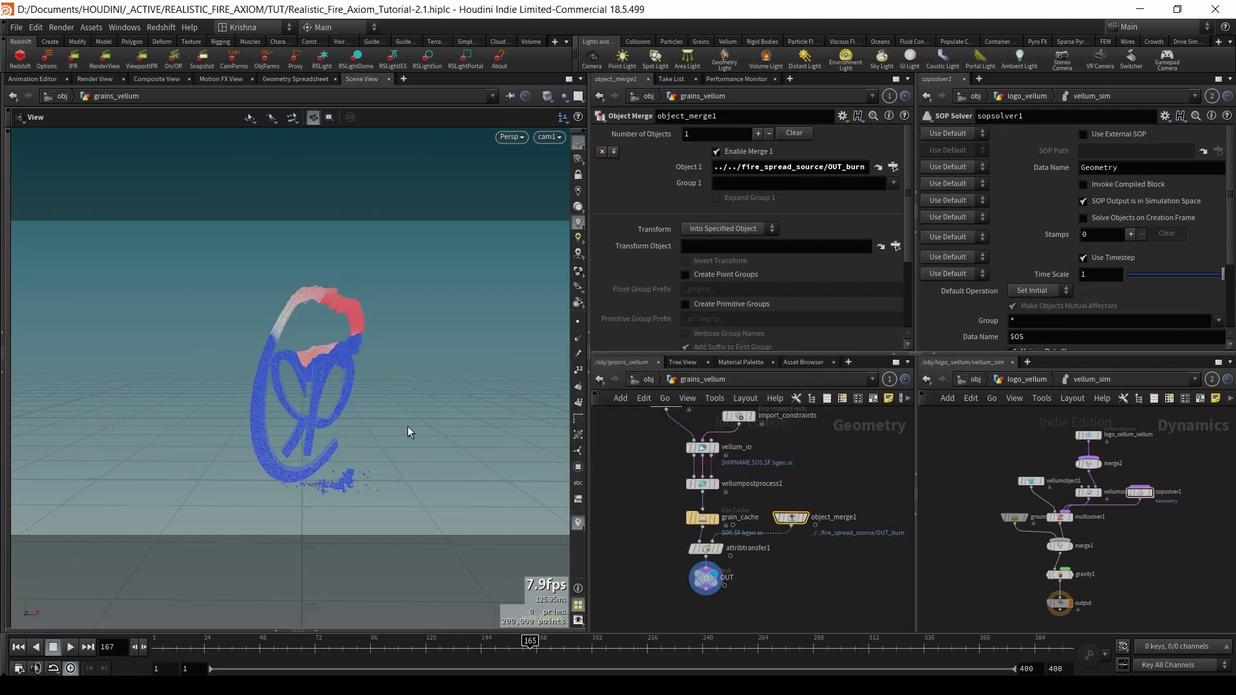
key(Up)
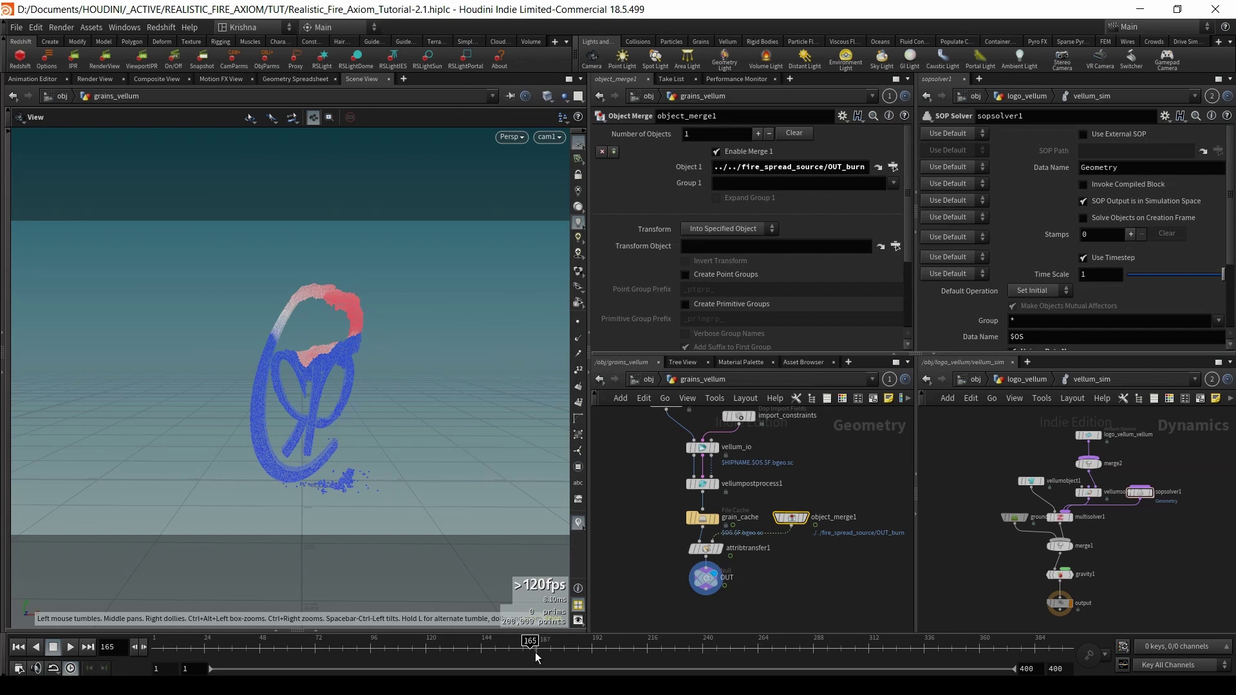
- Template object_merge1 over the grains, compare both up to frame 309, and return to frame 1
click(801, 519)
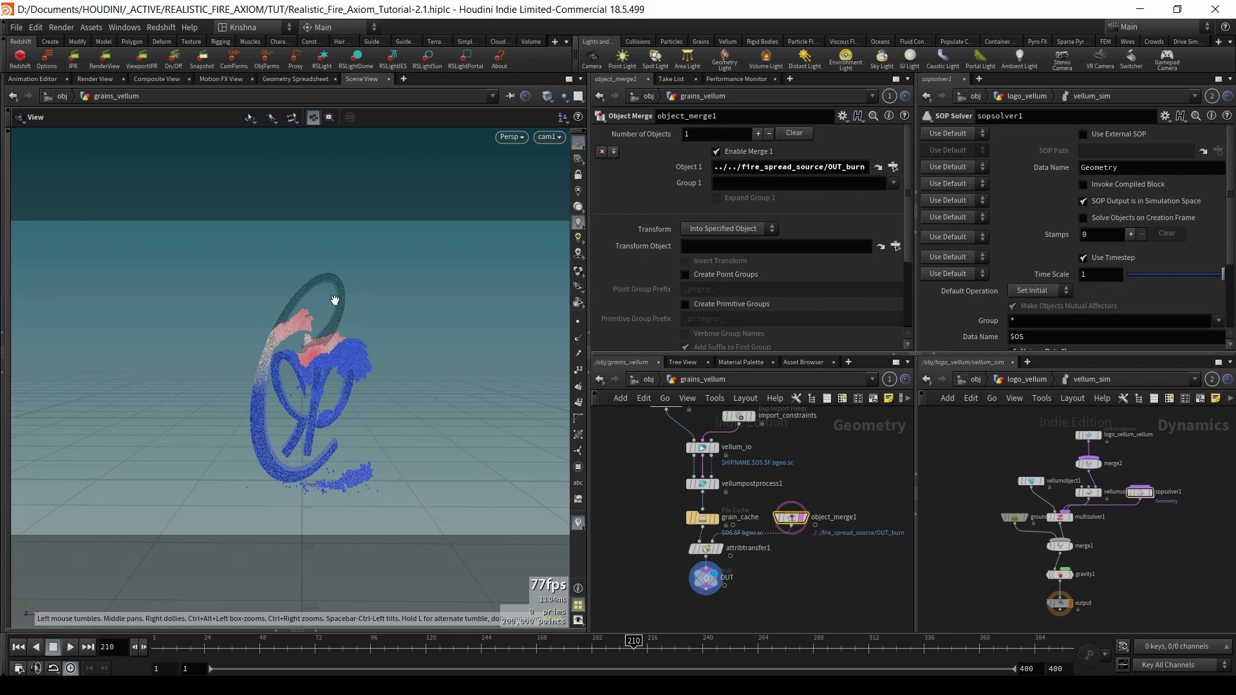
drag(634, 646, 980, 652)
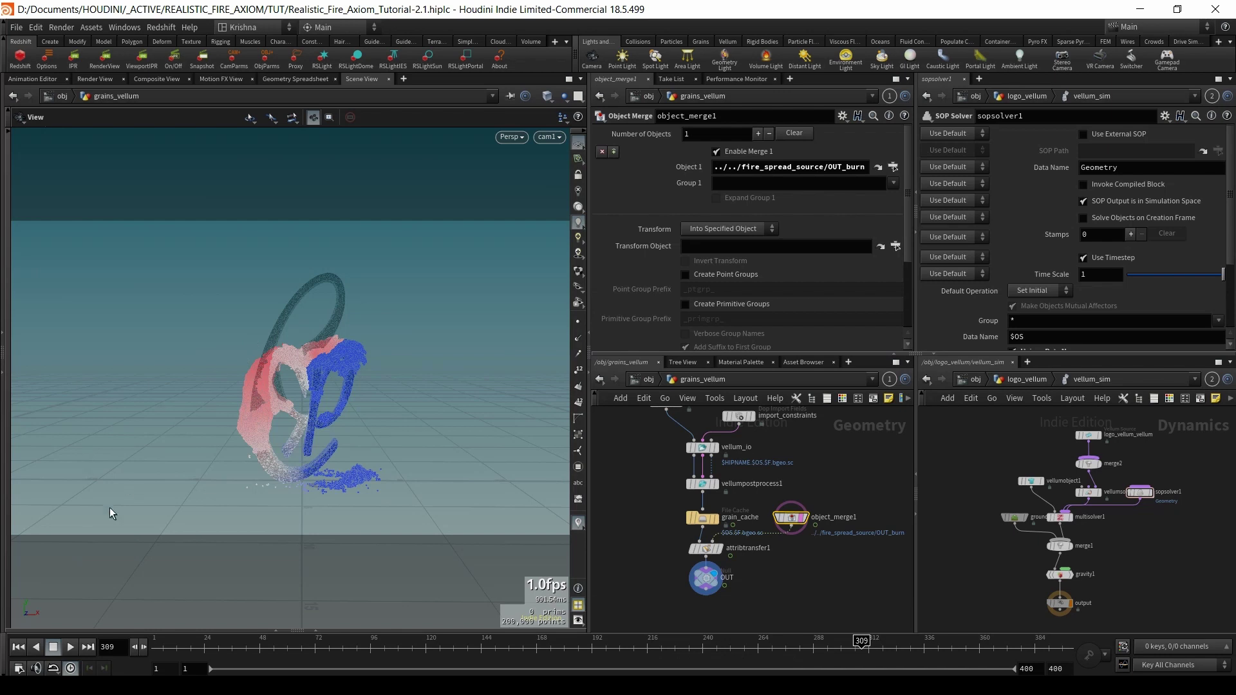
click(17, 647)
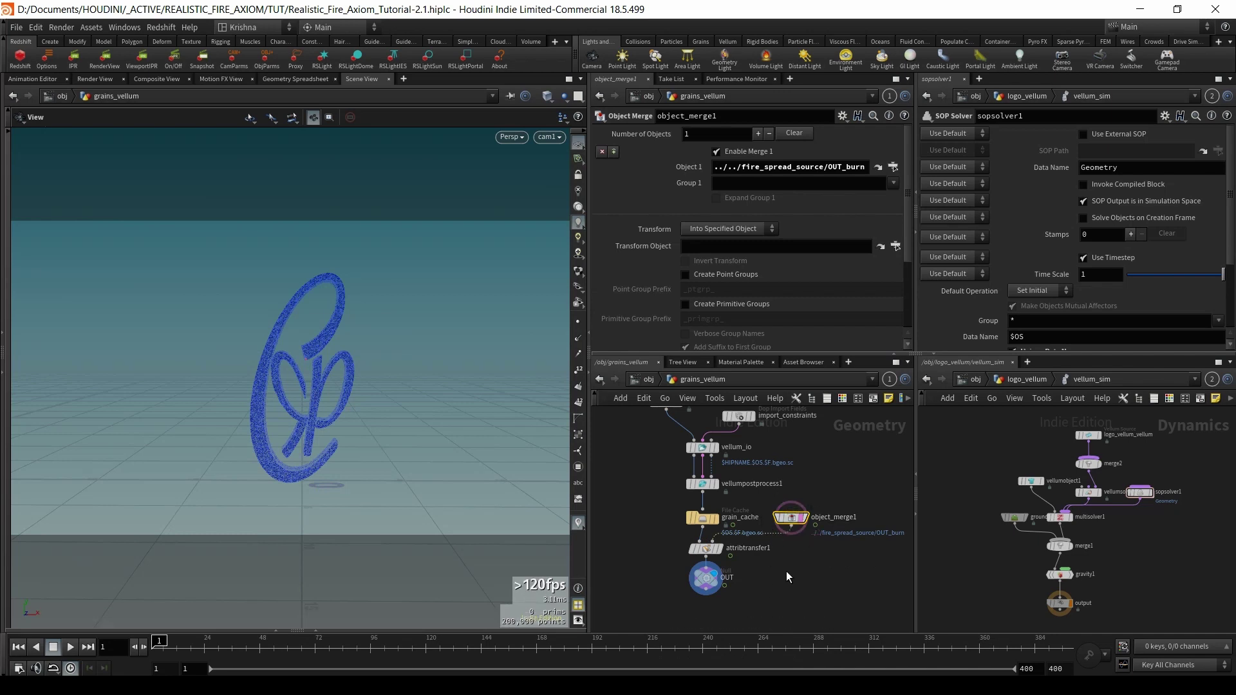
mouse_move(794, 512)
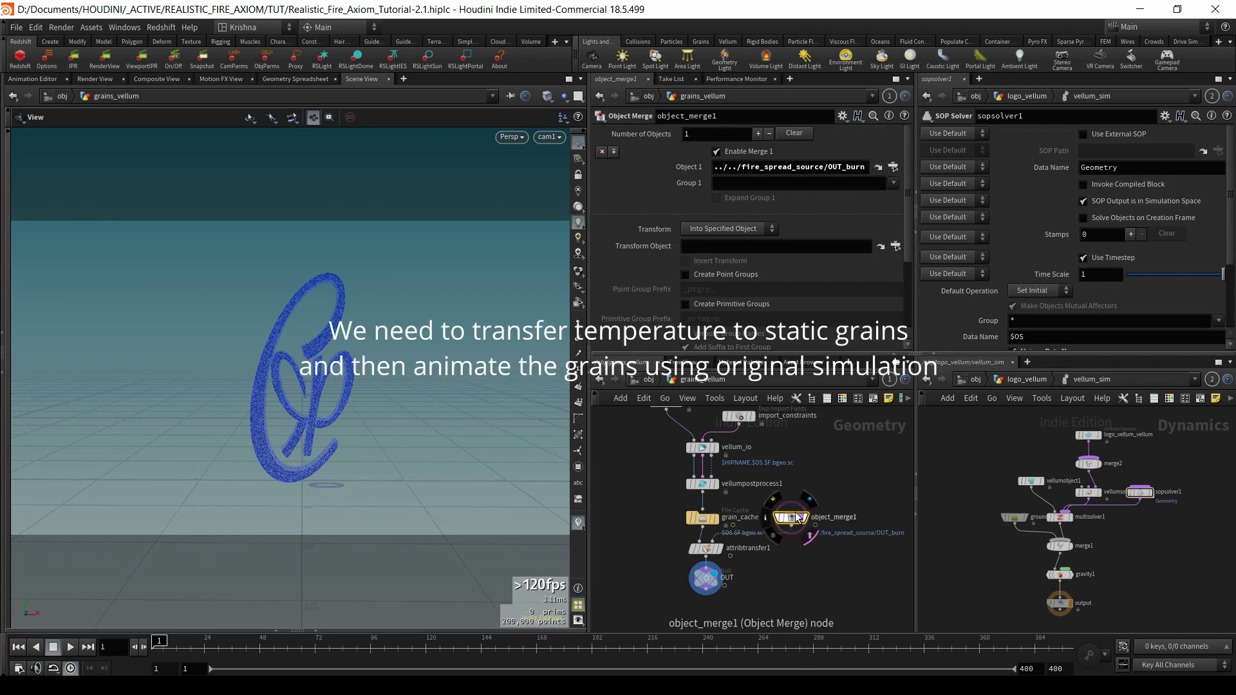
mouse_move(697, 453)
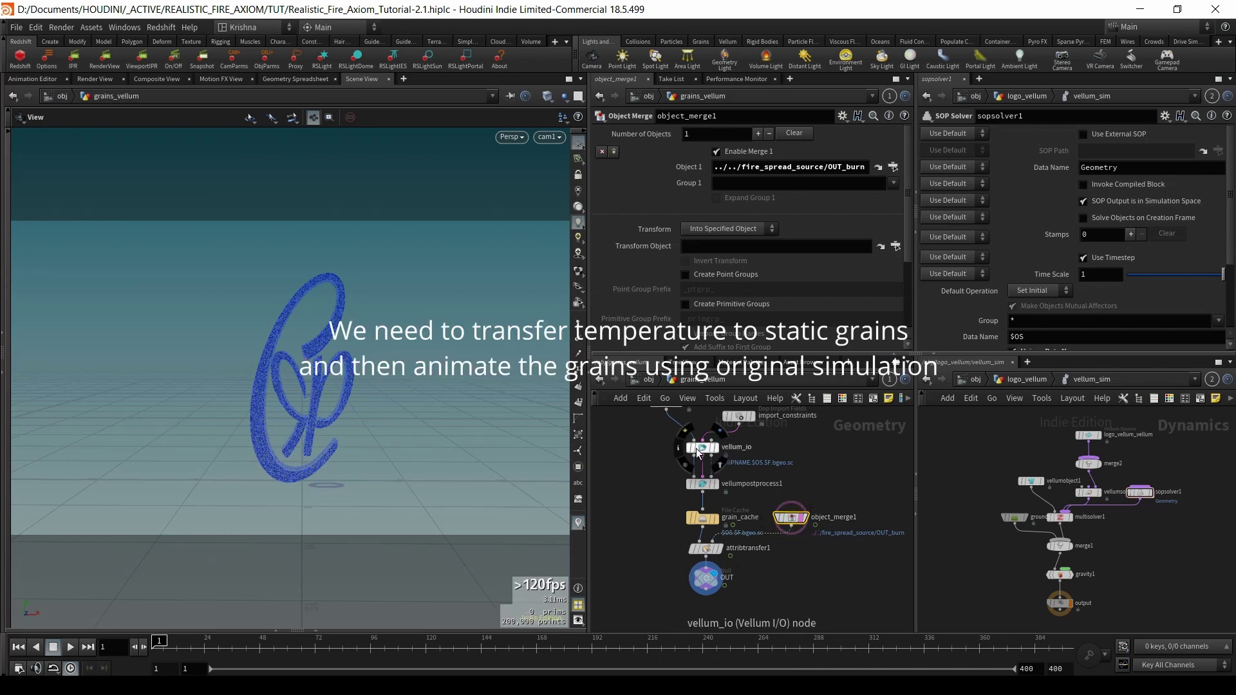
- Insert a Time Shift node between grain_cache and attribtransfer1, and delete its Frame channel to hold frame 1
mouse_move(707, 579)
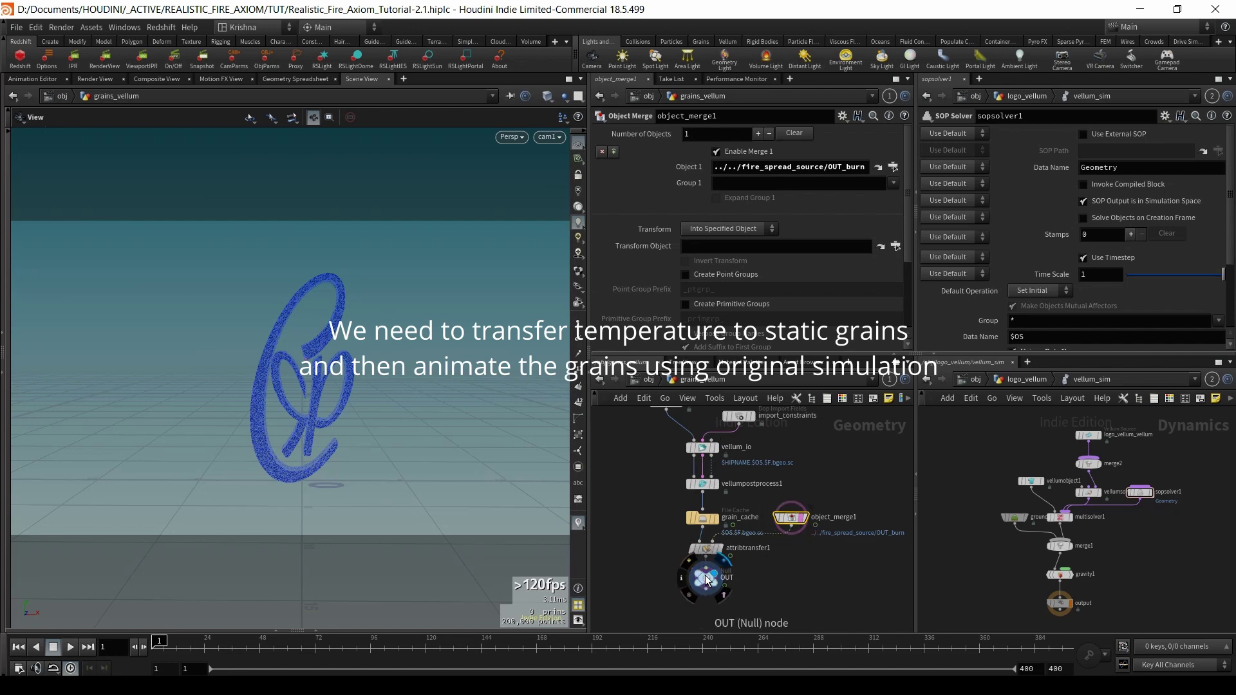
scroll(775, 551, down, 2)
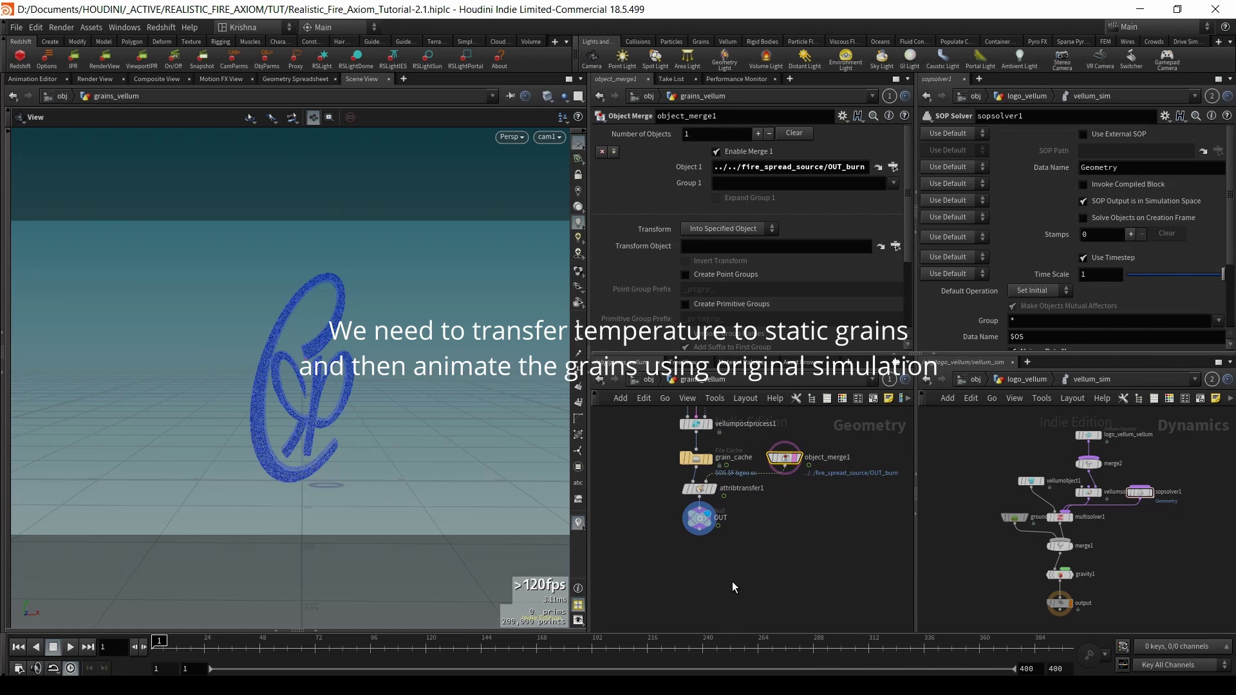
drag(732, 582, 701, 540)
click(758, 520)
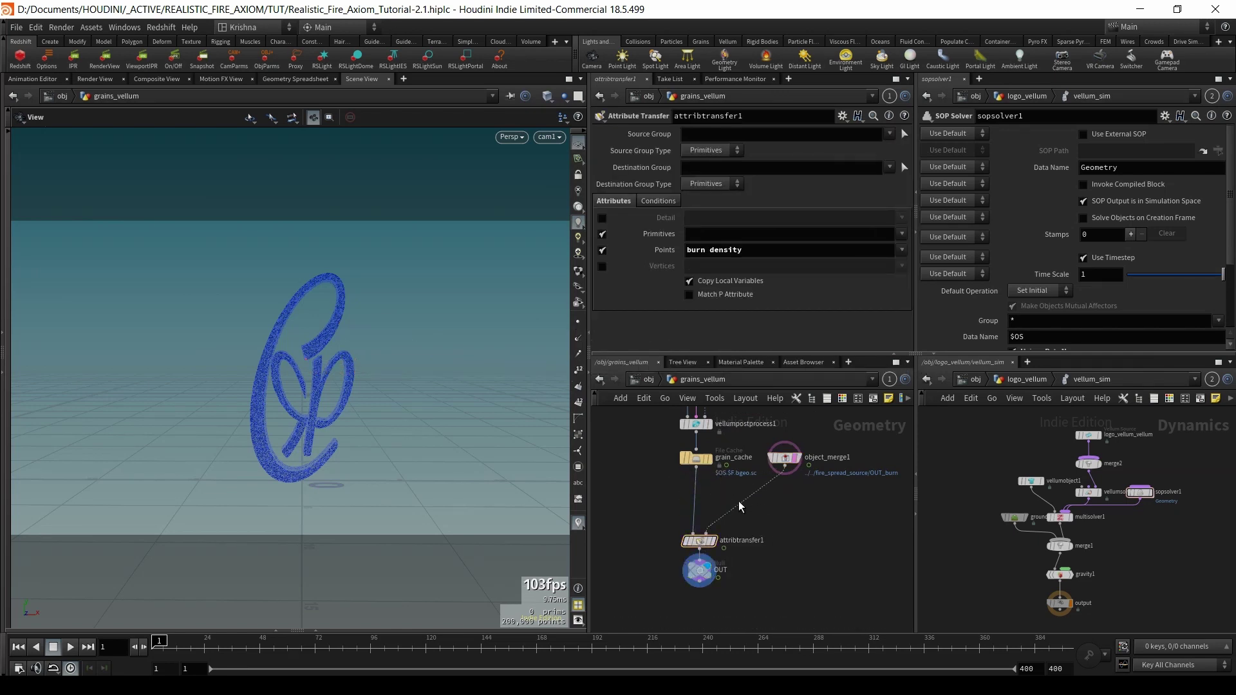
key(Tab)
text(null)
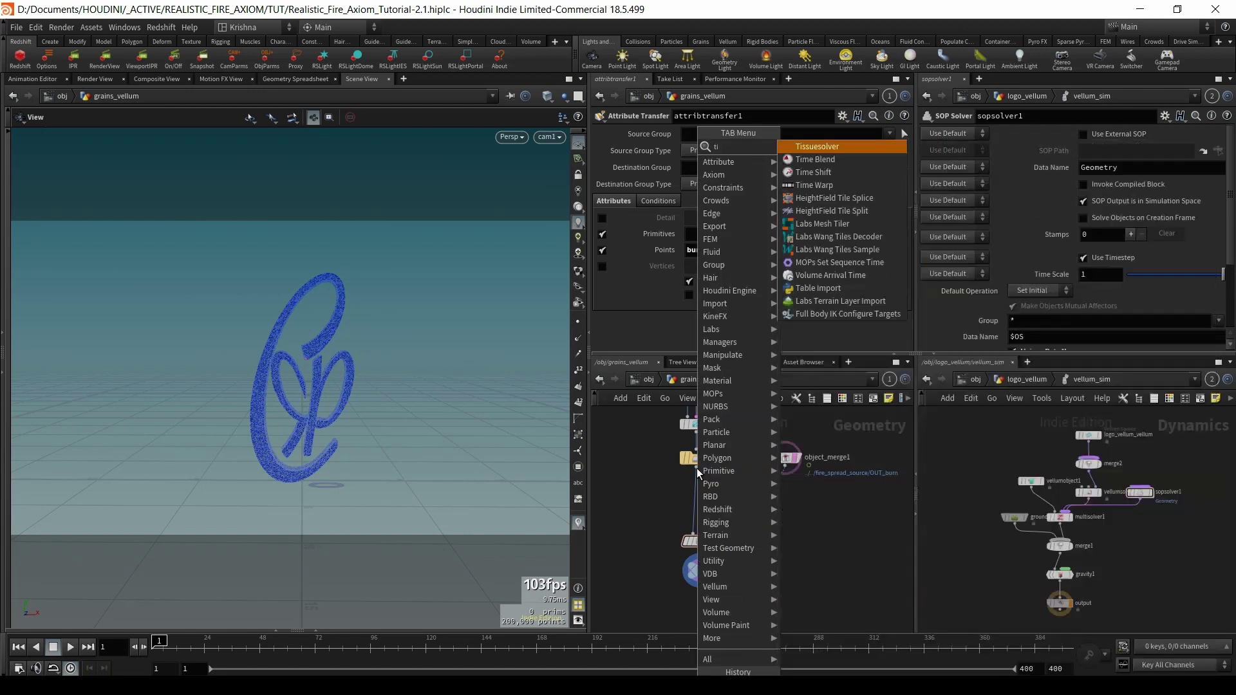
key(Return)
click(697, 470)
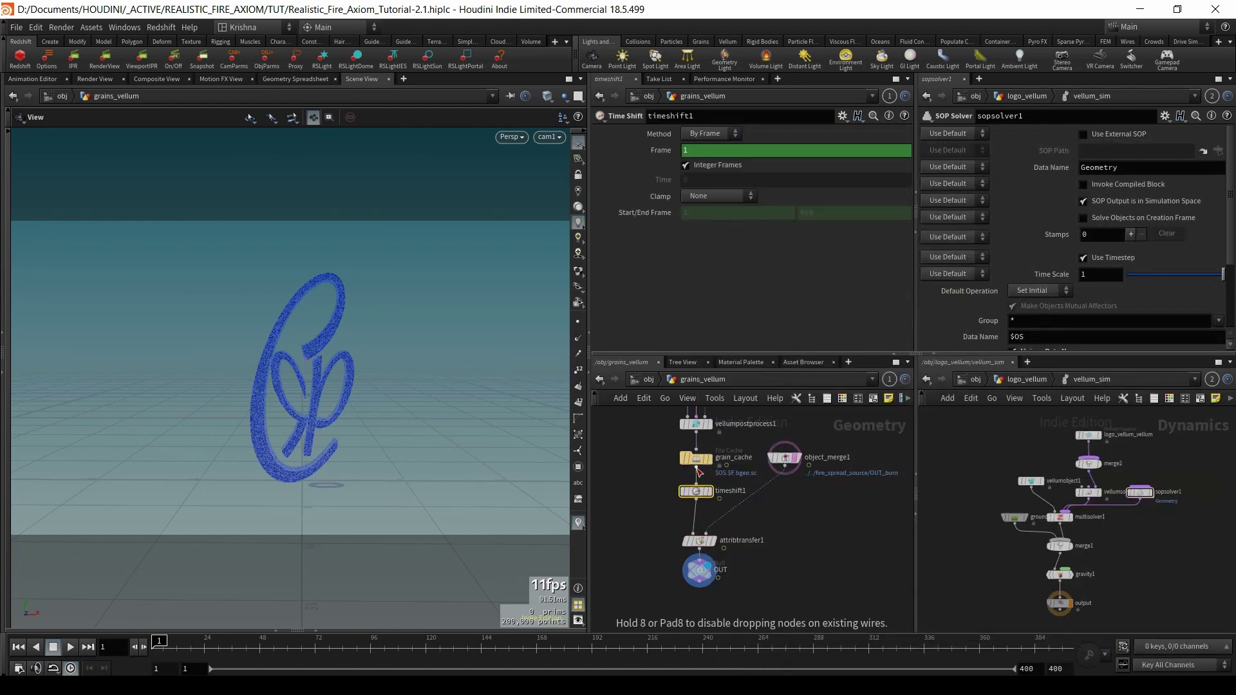
right_click(643, 144)
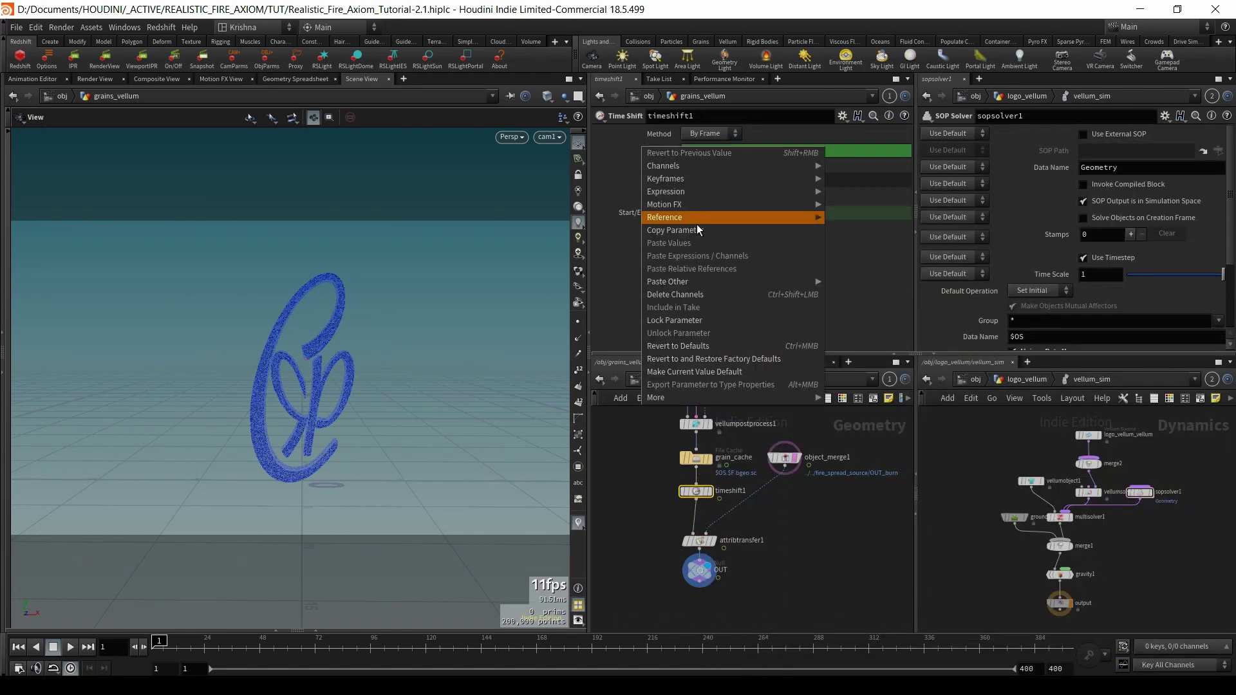
click(686, 291)
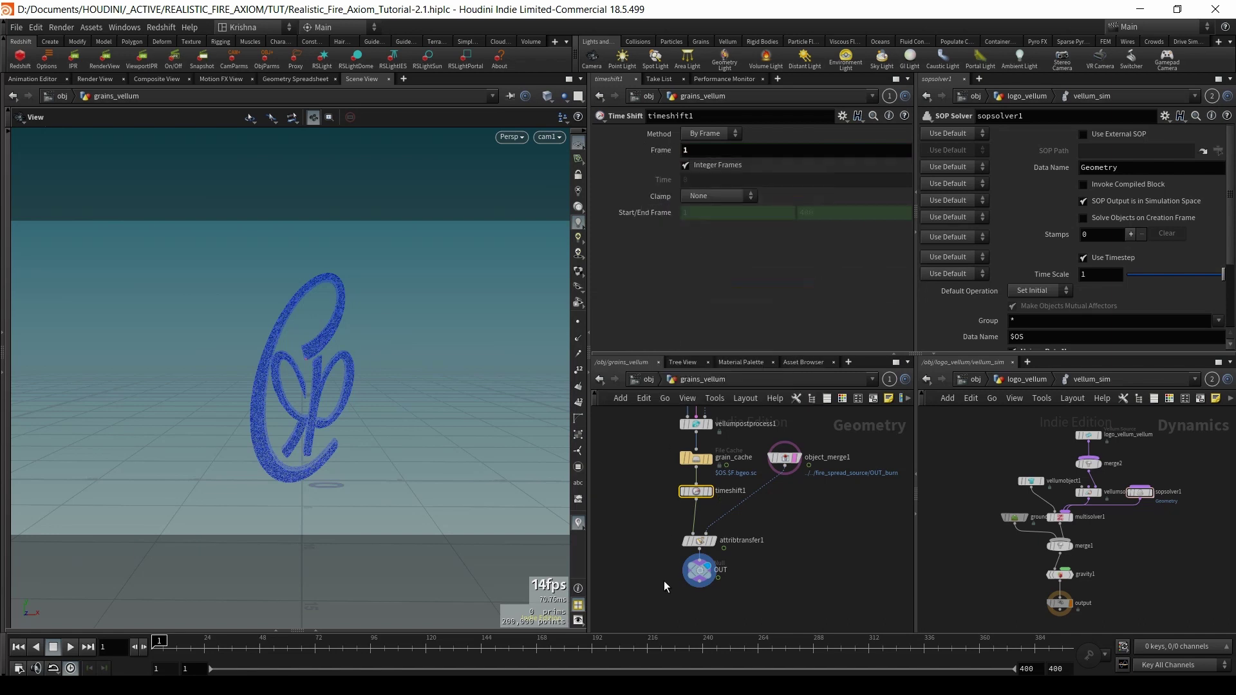
- Scrub through the frame range to check the held grains, and inspect the output of the timeshift1 node
click(699, 570)
drag(196, 642, 449, 644)
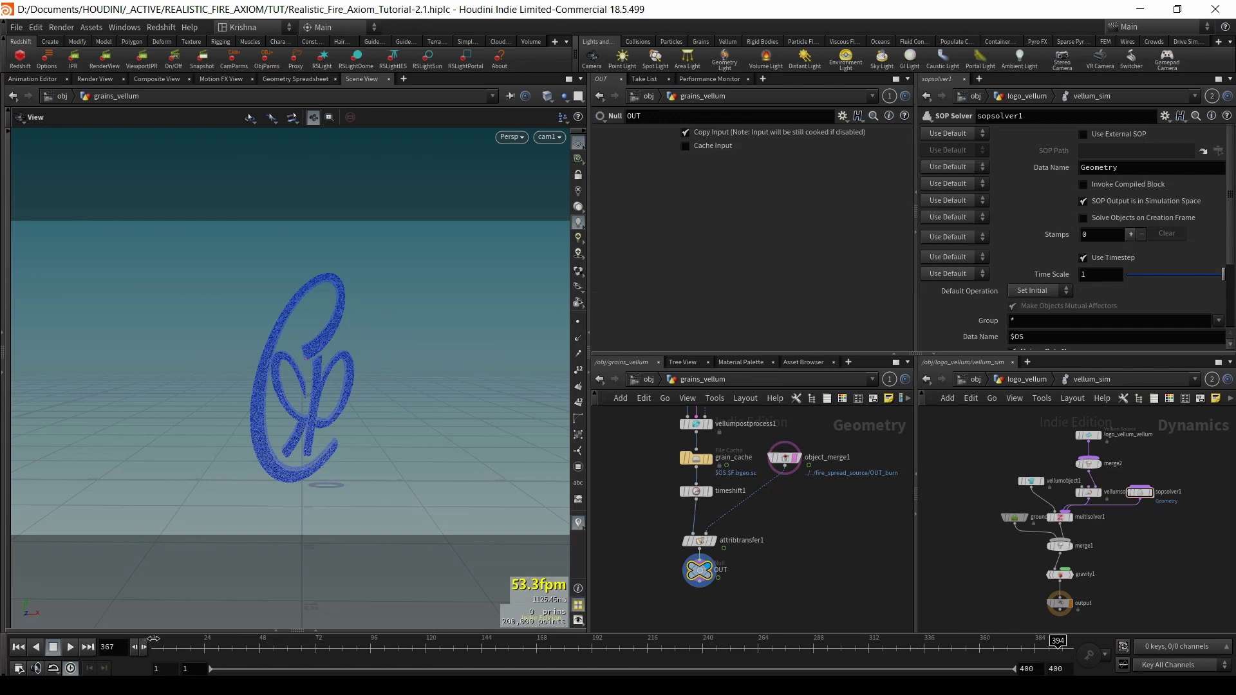
click(18, 647)
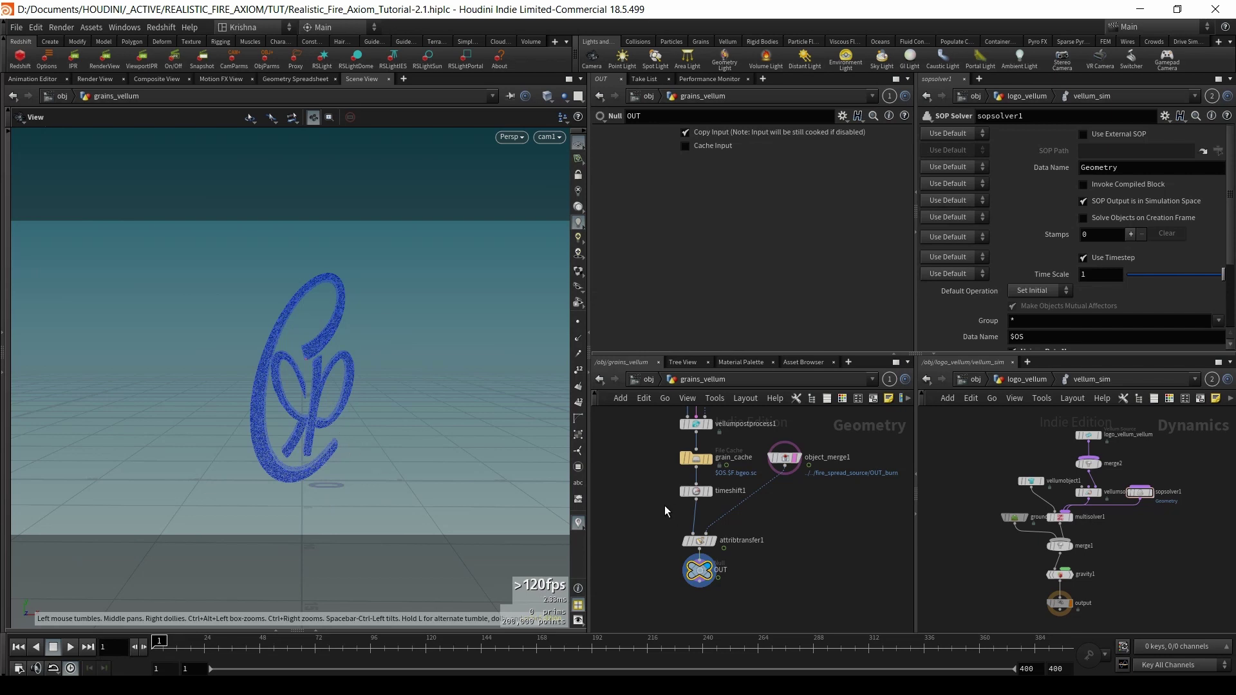
drag(720, 490, 720, 491)
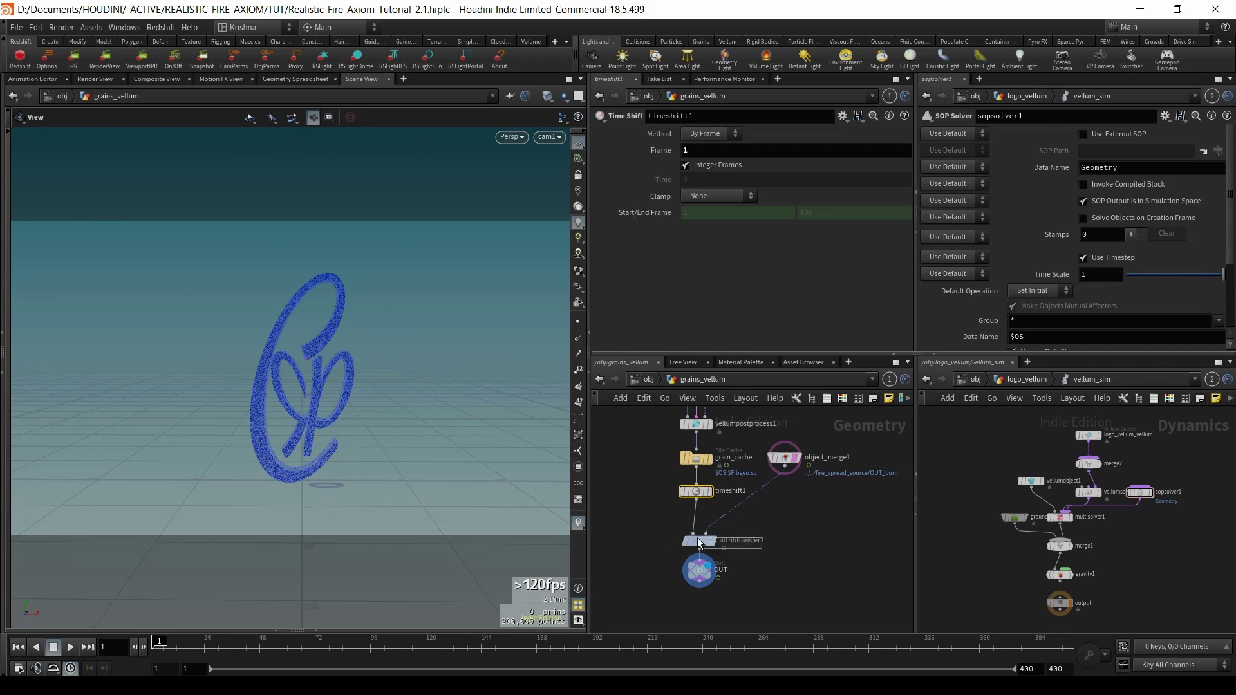
click(740, 541)
click(784, 459)
click(695, 542)
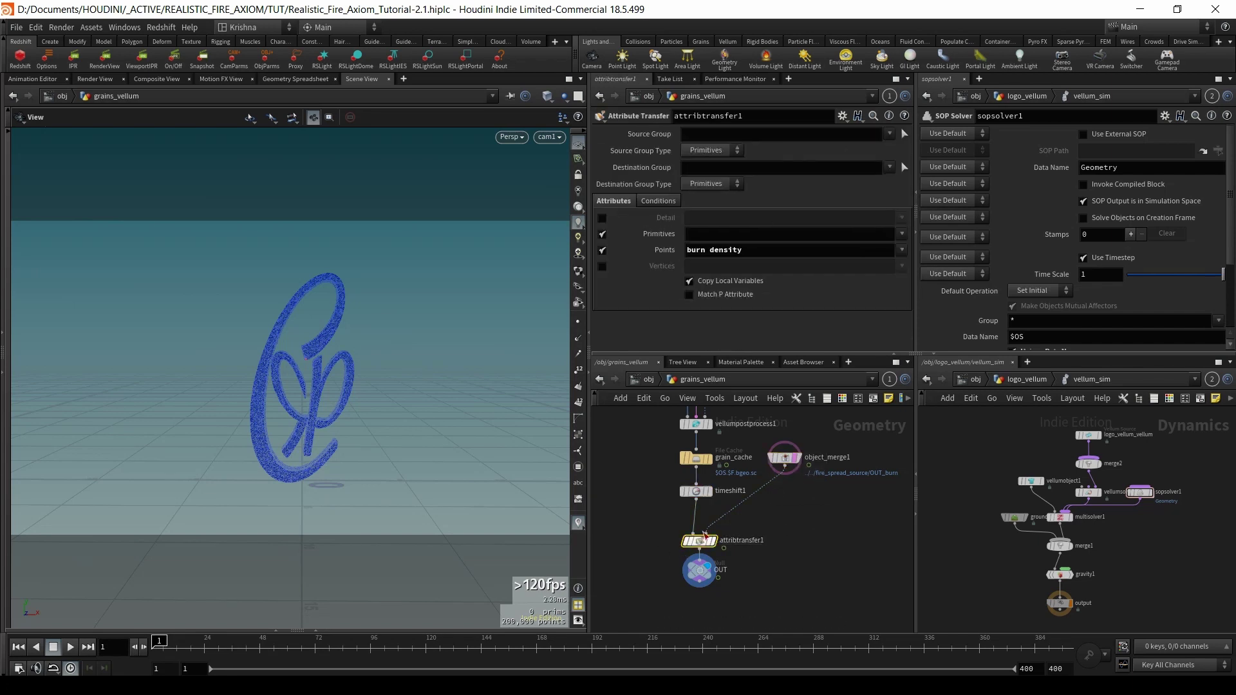
click(750, 527)
drag(700, 477, 699, 482)
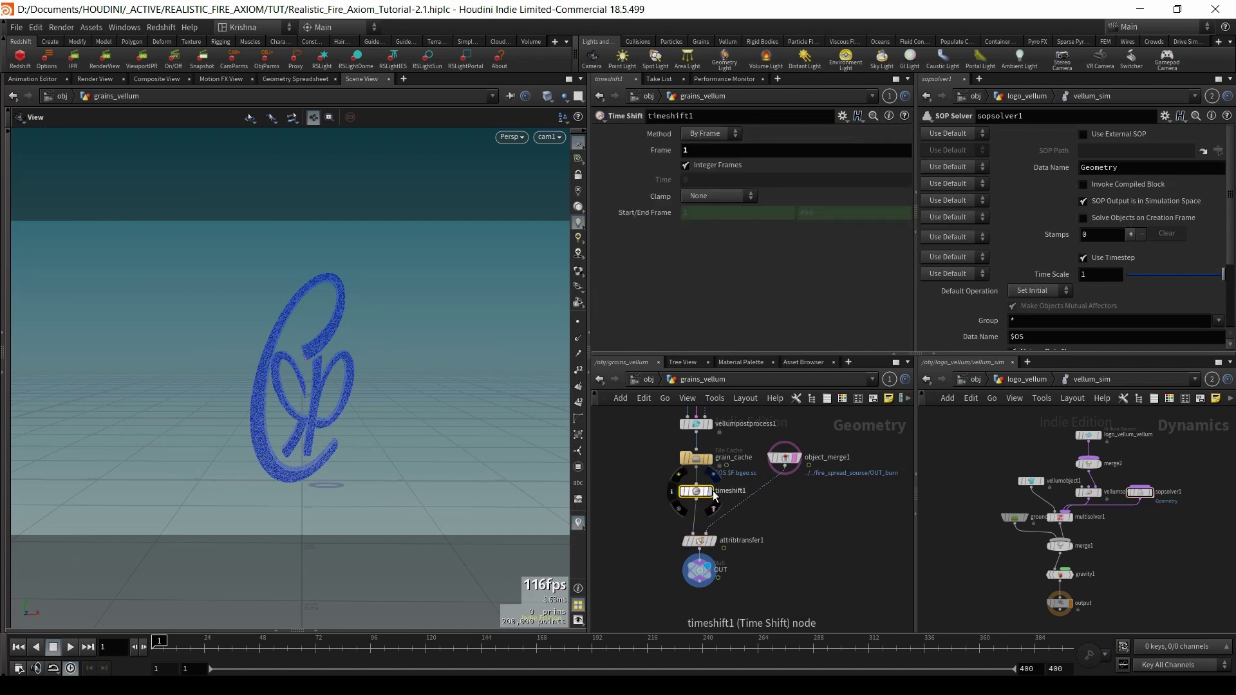
click(712, 491)
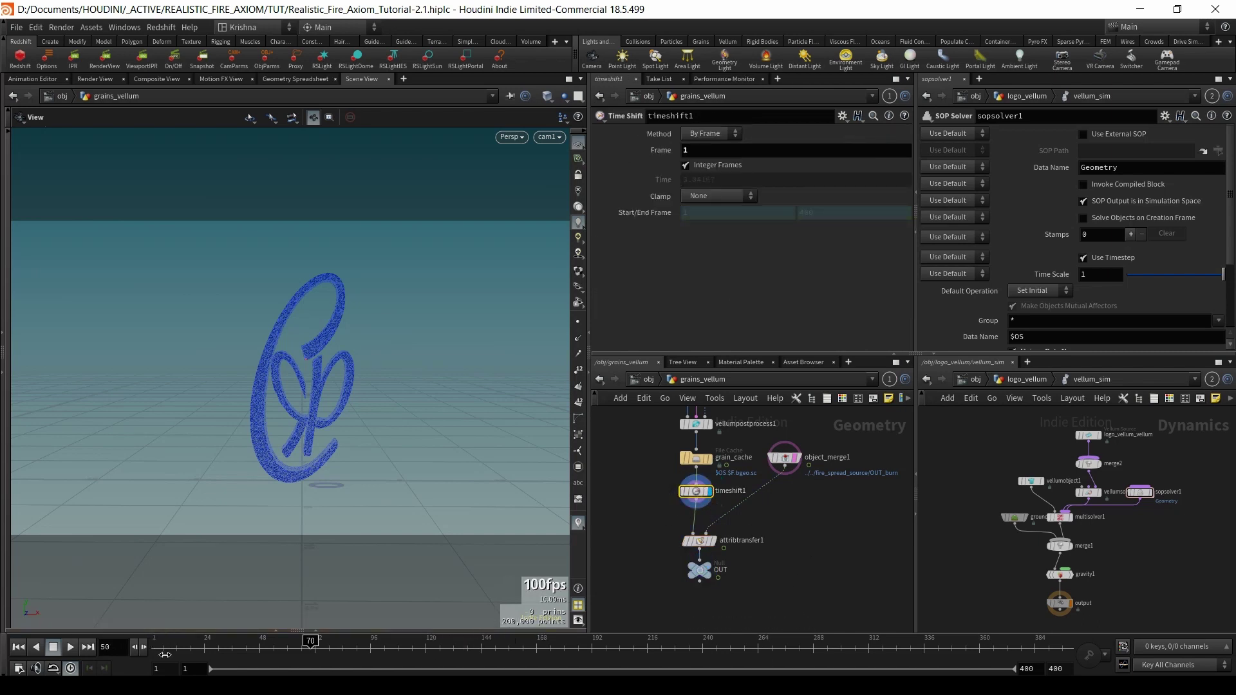
- Add temperature to the point attributes transferred by attribtransfer1
drag(702, 538, 704, 532)
click(704, 532)
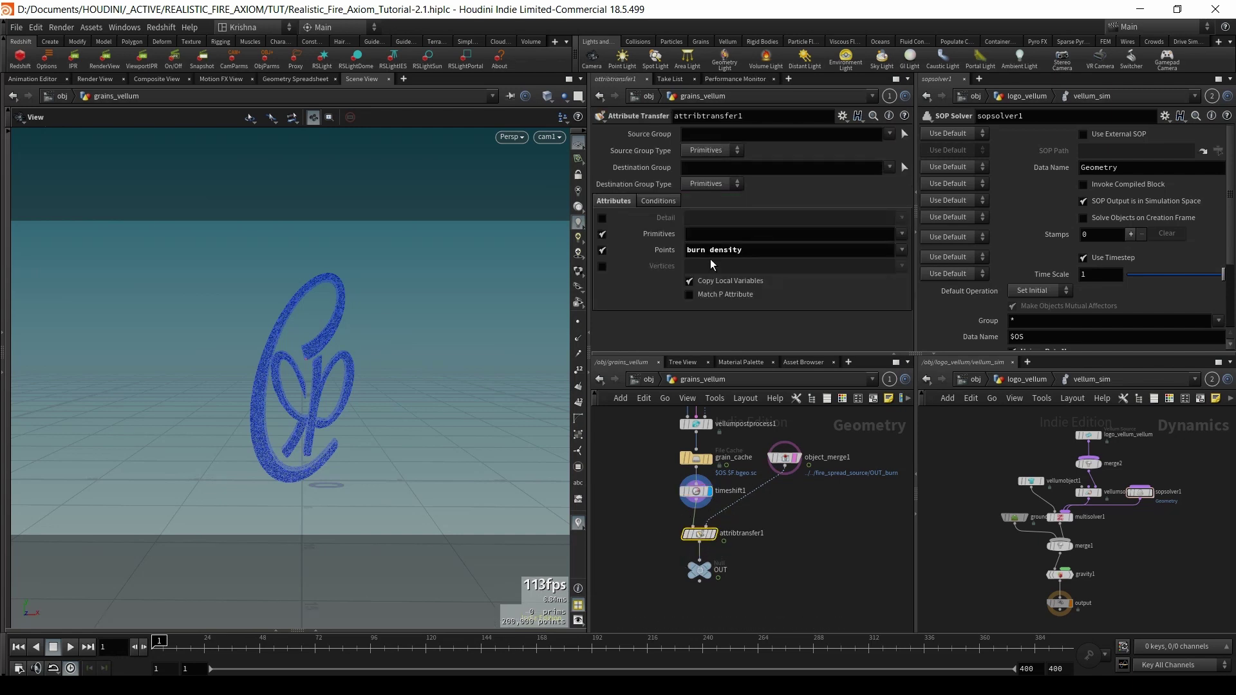
click(903, 250)
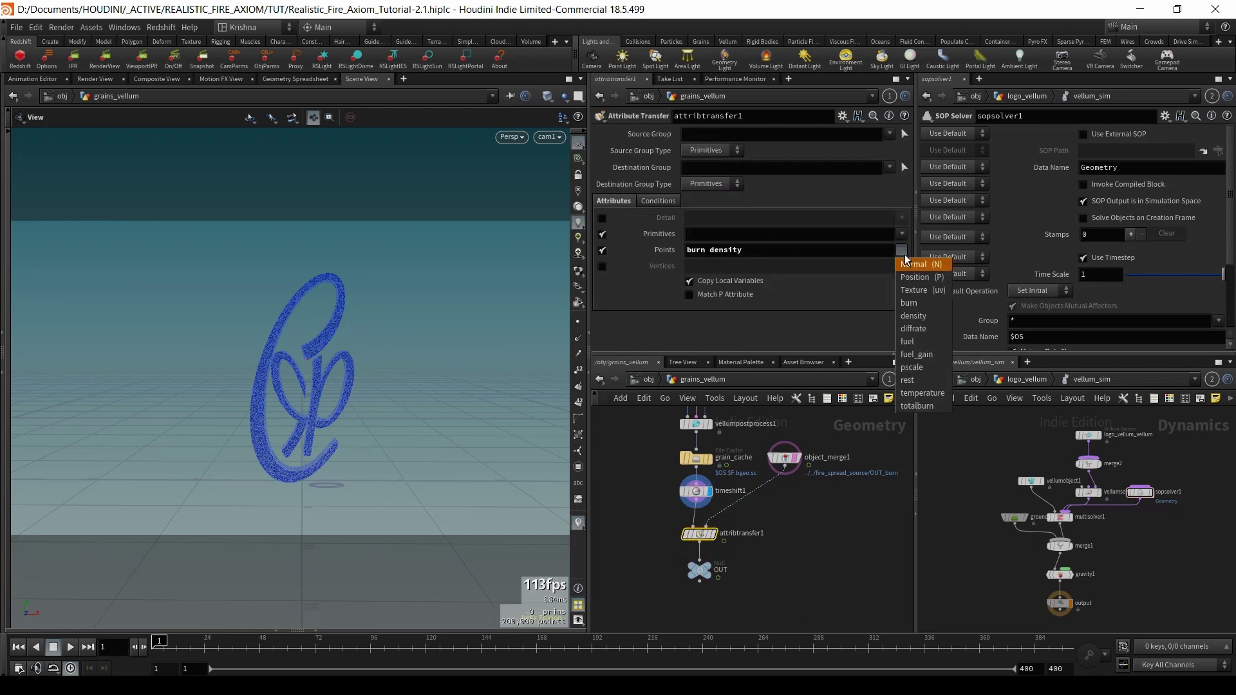
click(915, 395)
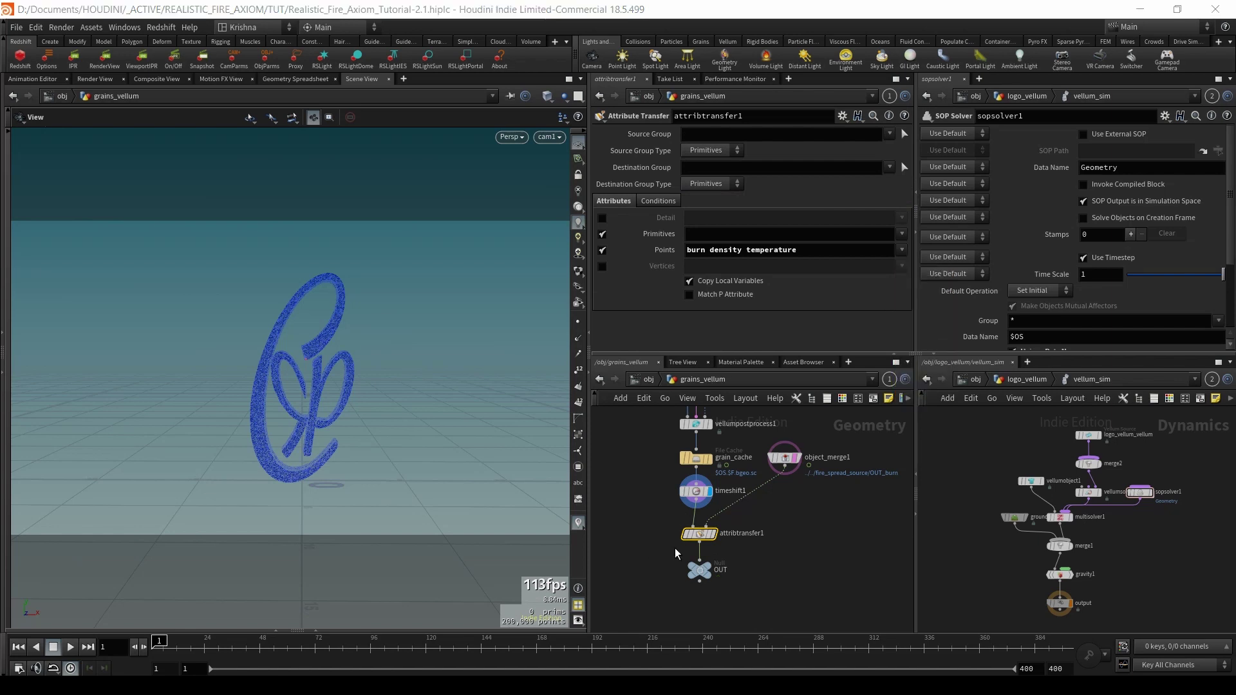
- Display the OUT node and scrub to frame 374 to check the temperature spreading over the static grains
click(700, 572)
drag(269, 644, 774, 644)
click(742, 533)
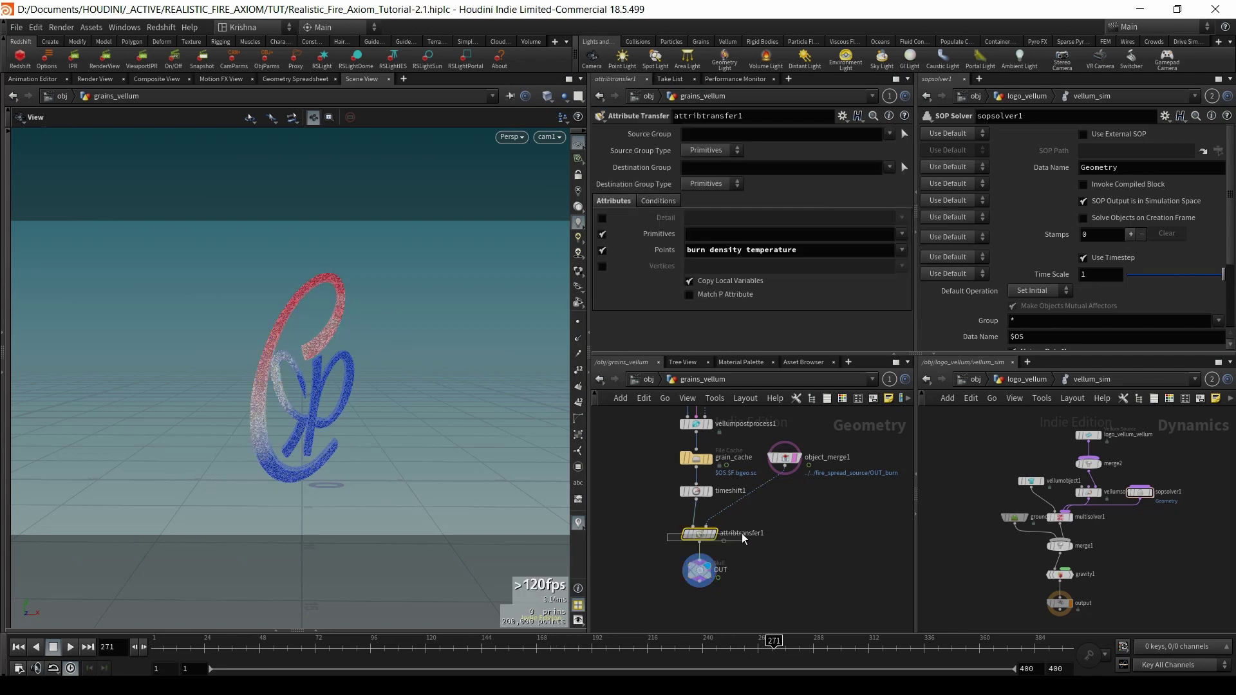
mouse_move(782, 647)
mouse_down()
mouse_move(1011, 643)
mouse_move(294, 652)
mouse_move(1064, 643)
mouse_move(1011, 643)
mouse_up()
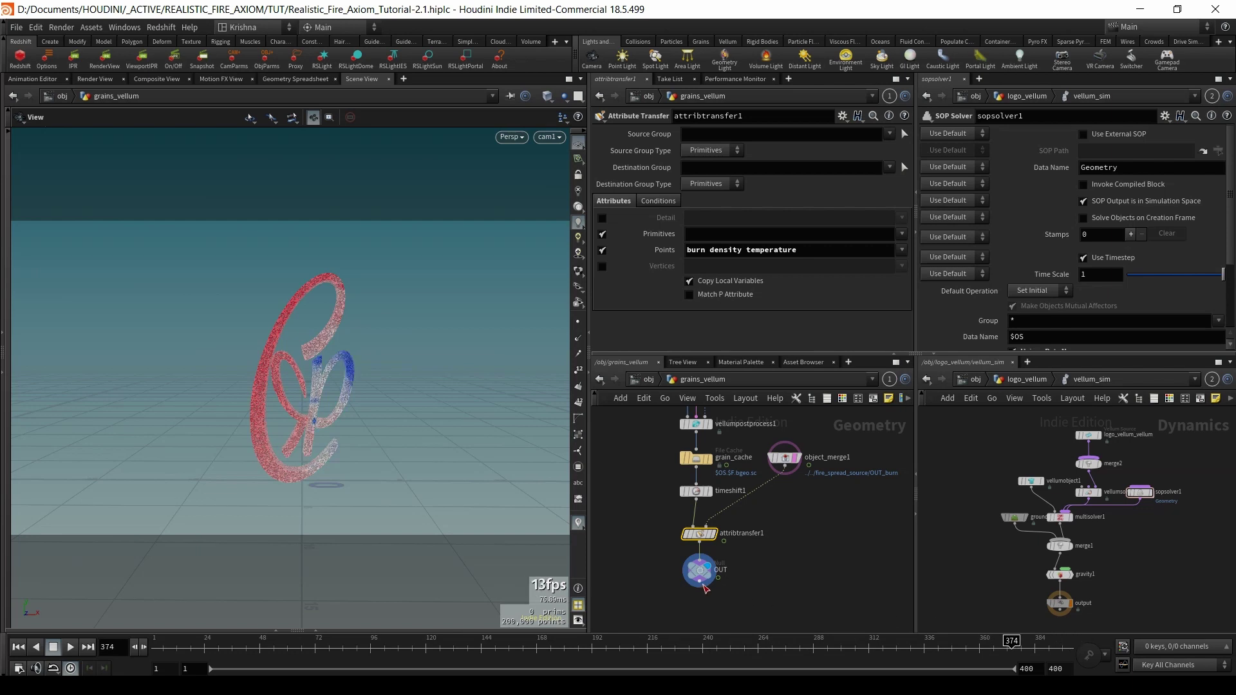
- Make room in the network by moving OUT lower and shifting timeshift1 and attribtransfer1 into a side branch
drag(702, 578, 702, 596)
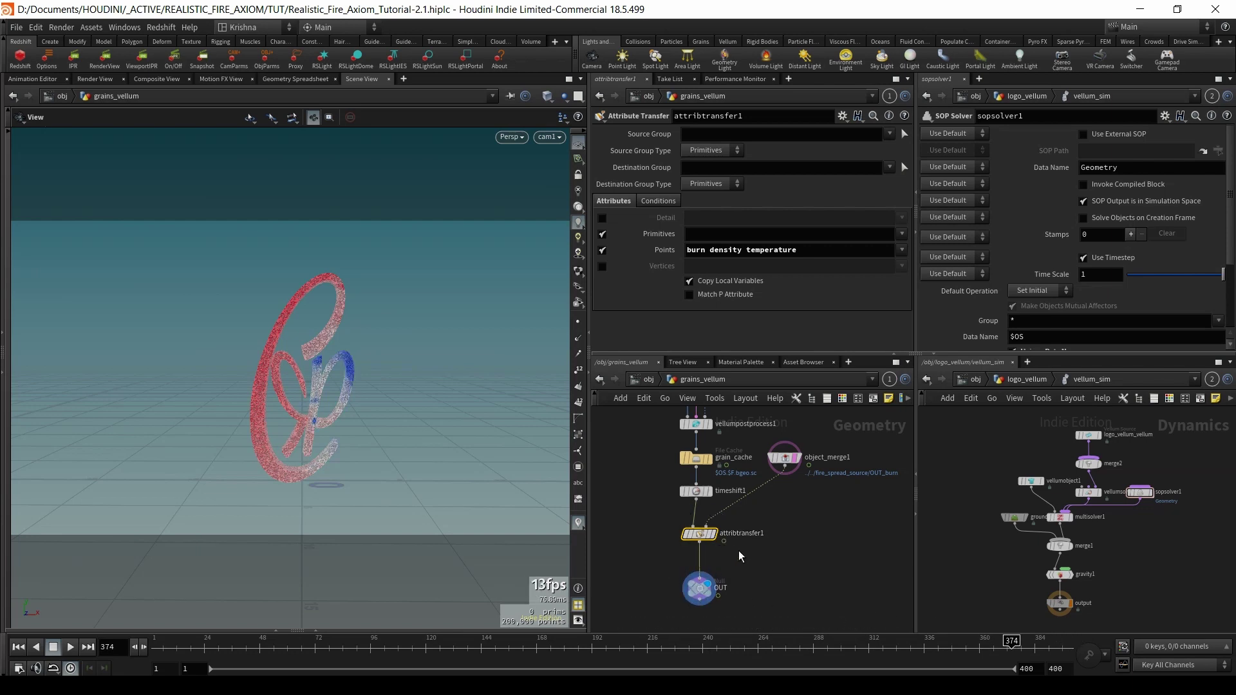
drag(741, 550, 652, 496)
click(652, 496)
middle_drag(747, 531, 742, 501)
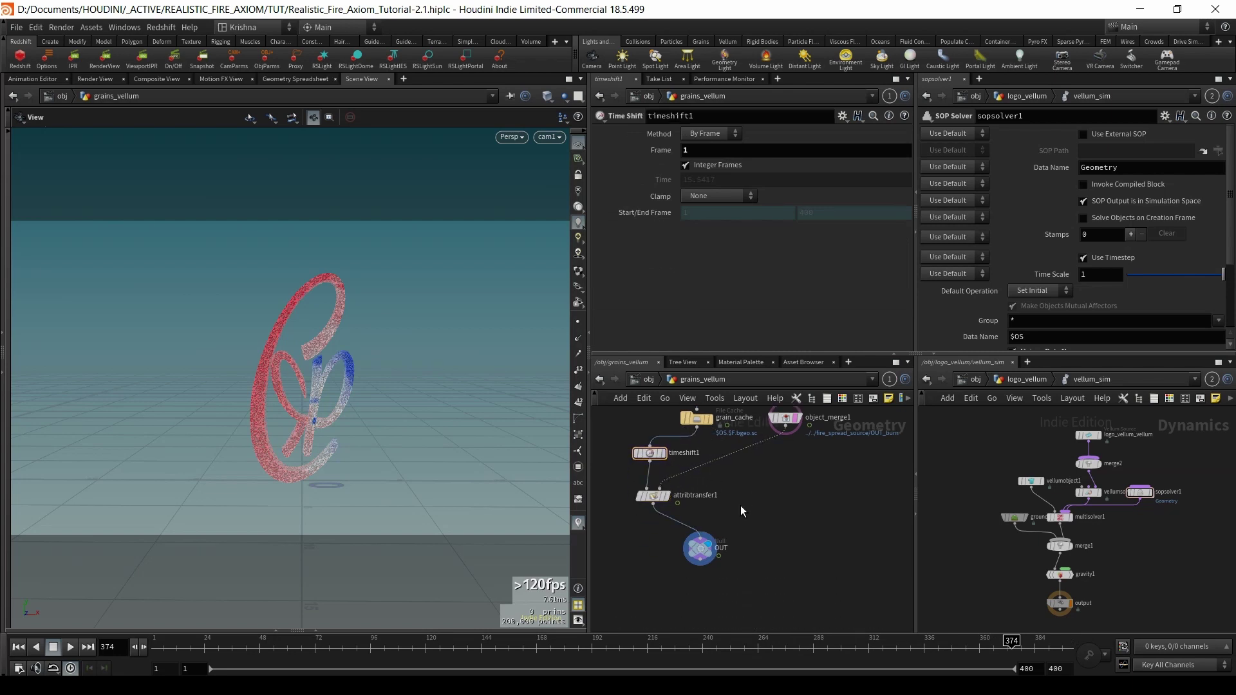
- Insert a Point Wrangle between attribtransfer1 and OUT, and wire grain_cache into its second input
key(Tab)
text(point wr)
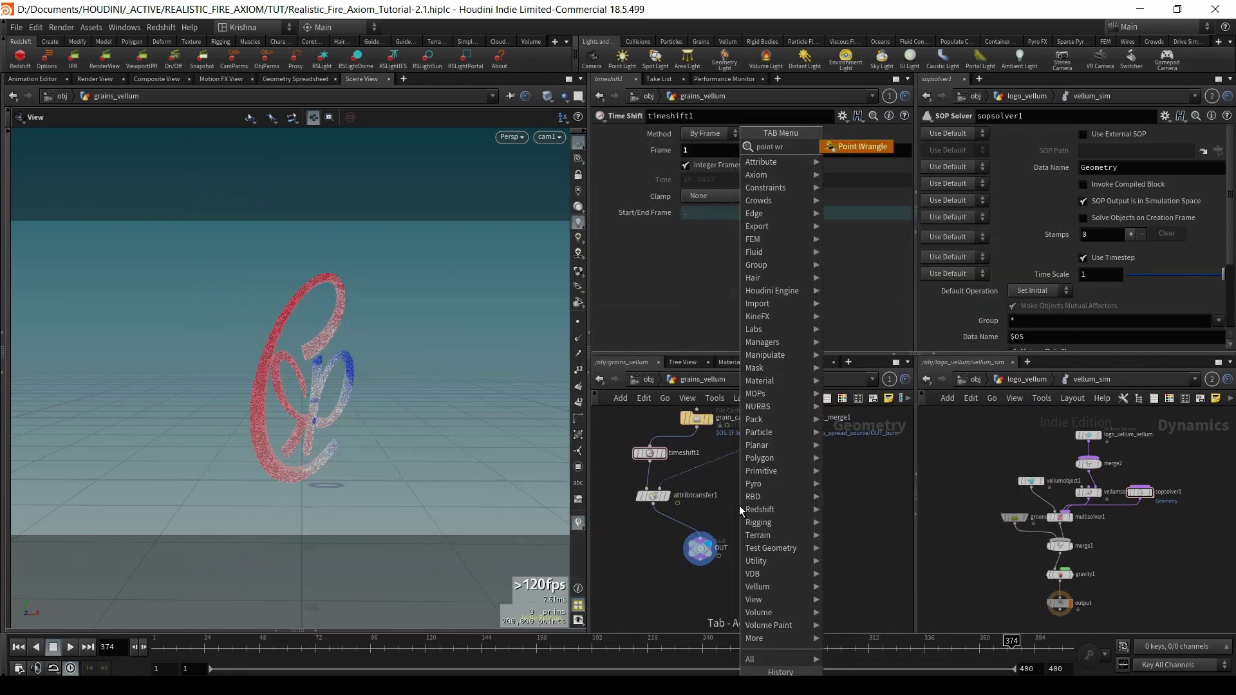
key(Return)
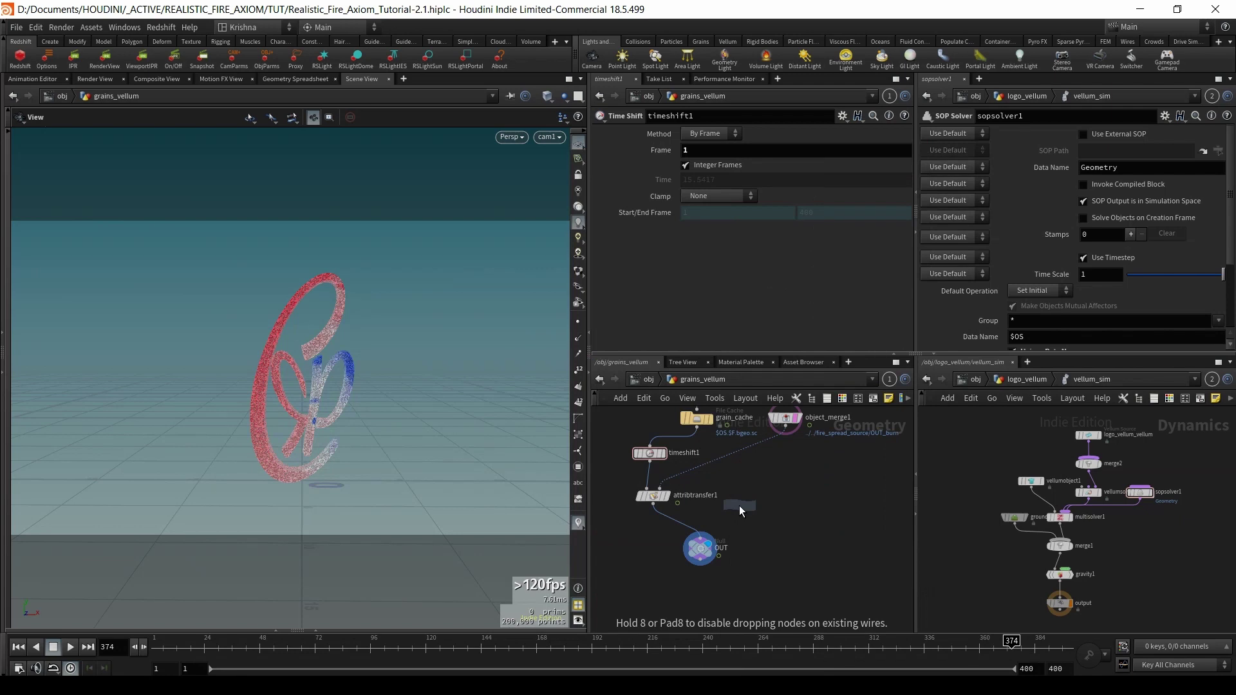
click(682, 526)
drag(686, 531, 694, 528)
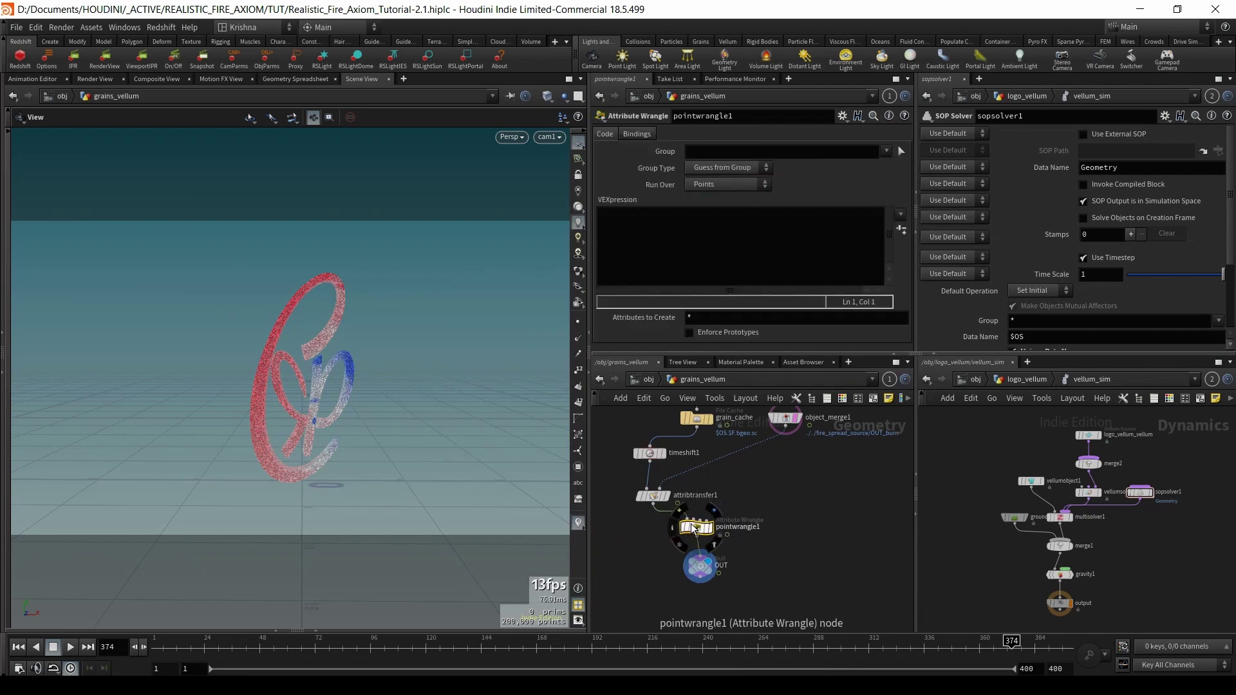
click(693, 520)
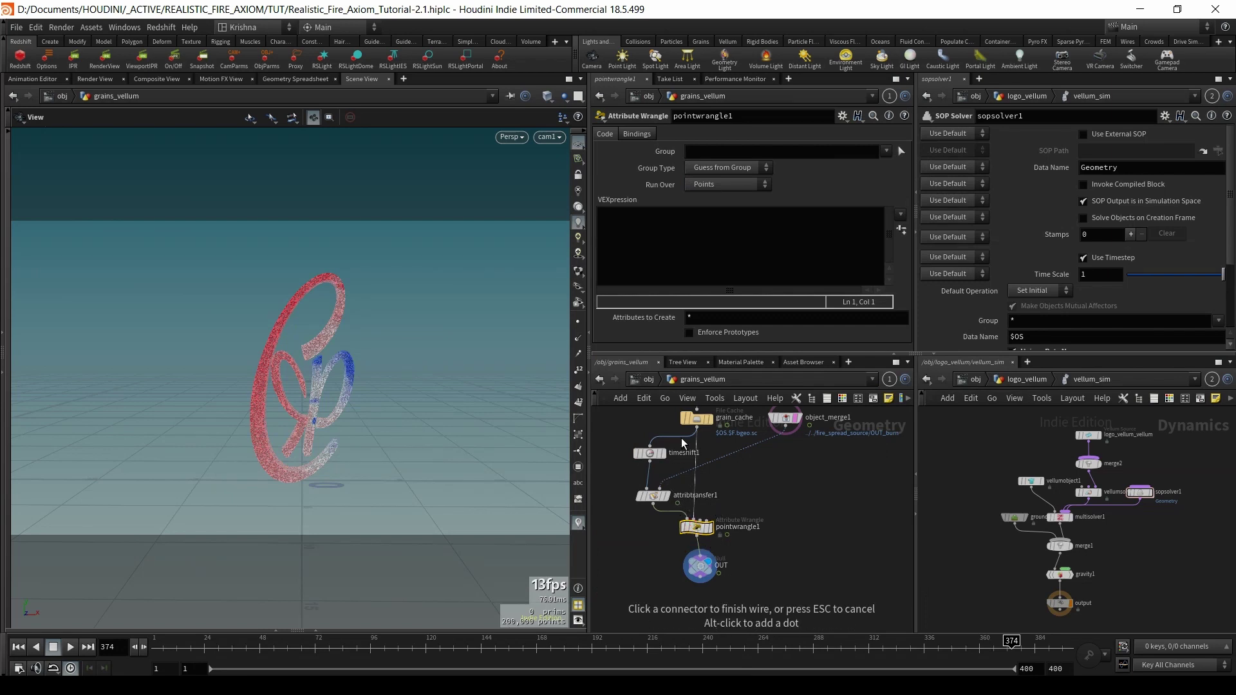
click(696, 426)
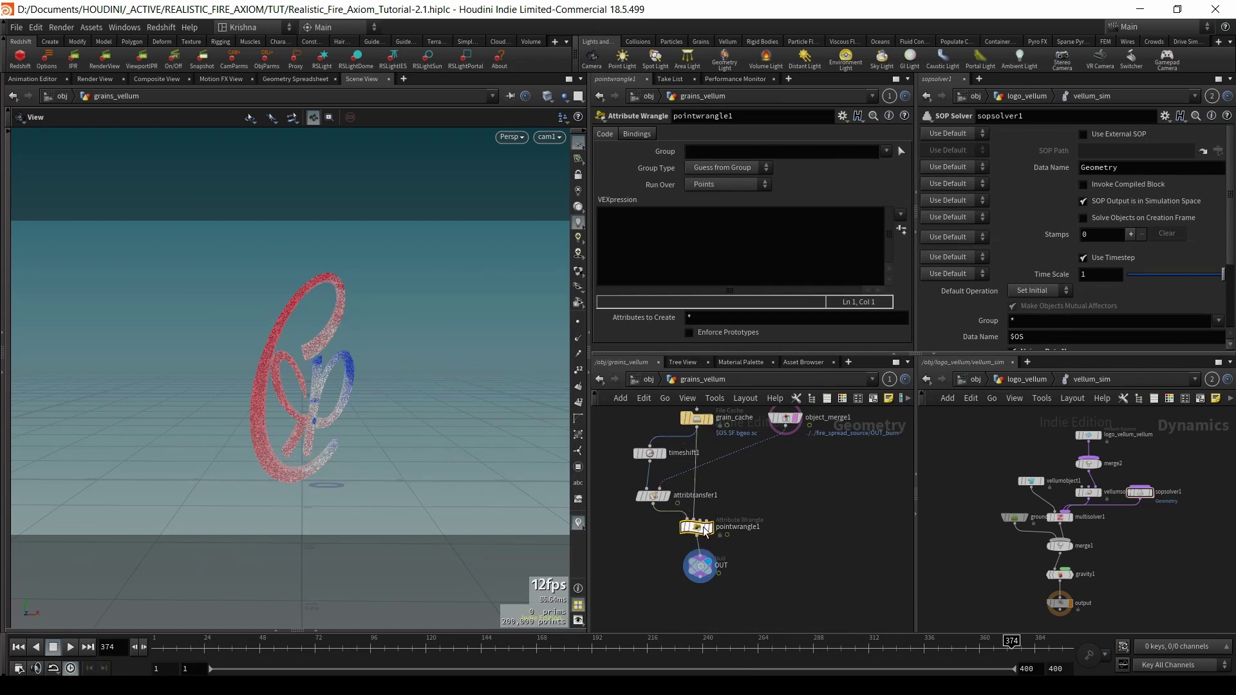
click(683, 241)
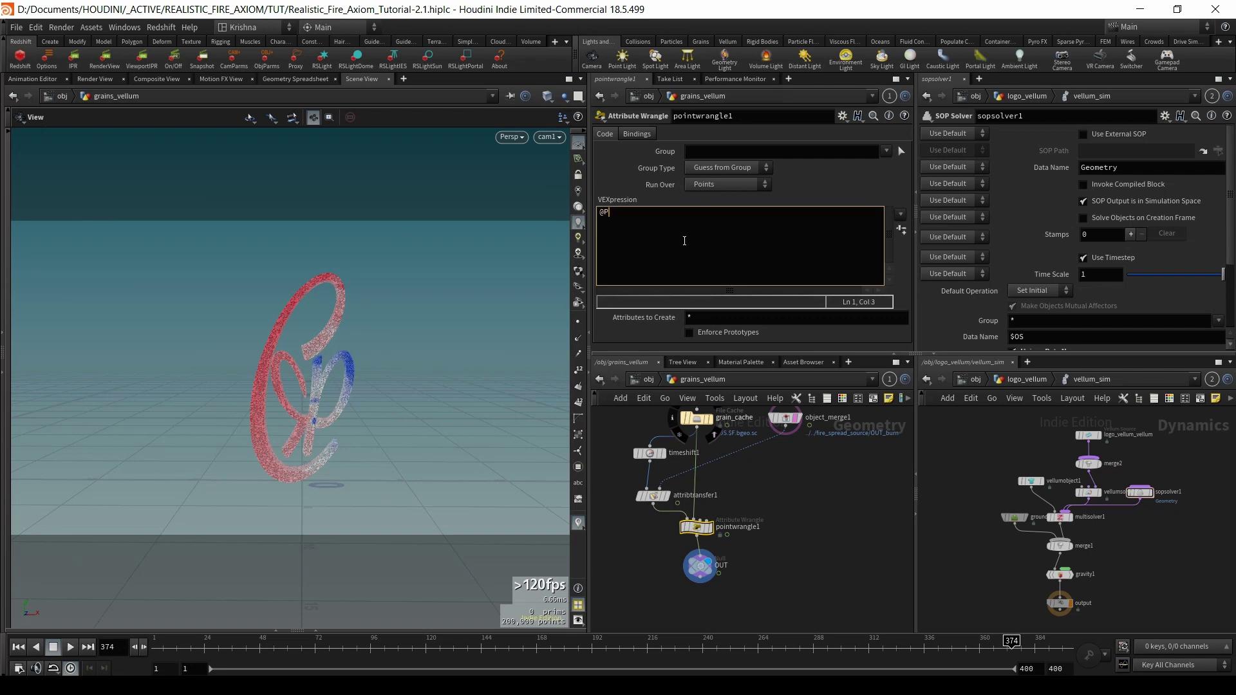
text(@P = point(@)
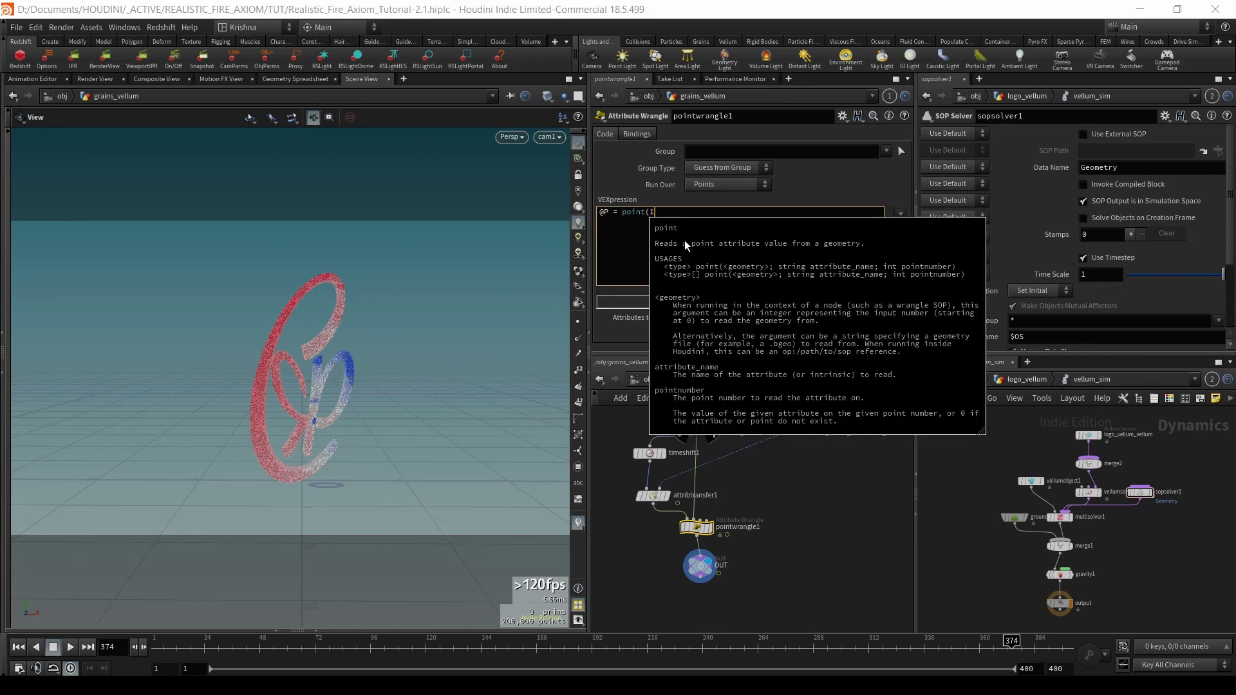
text(1)
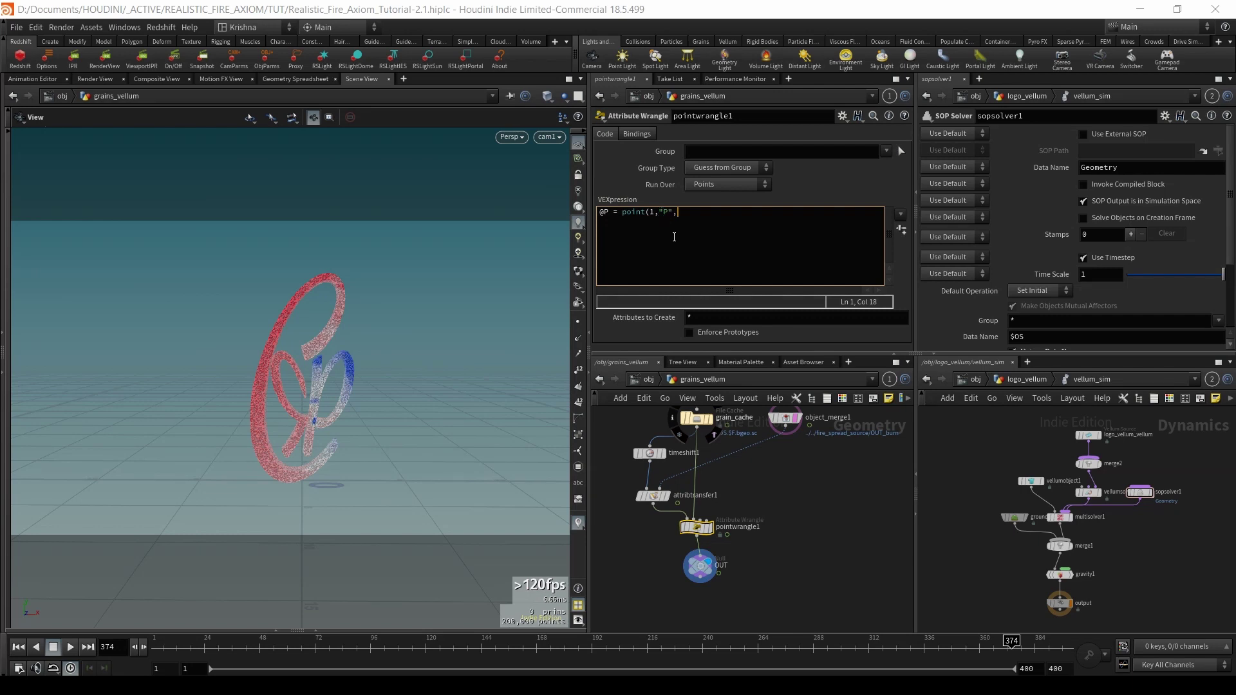
text(ptnum);)
click(794, 510)
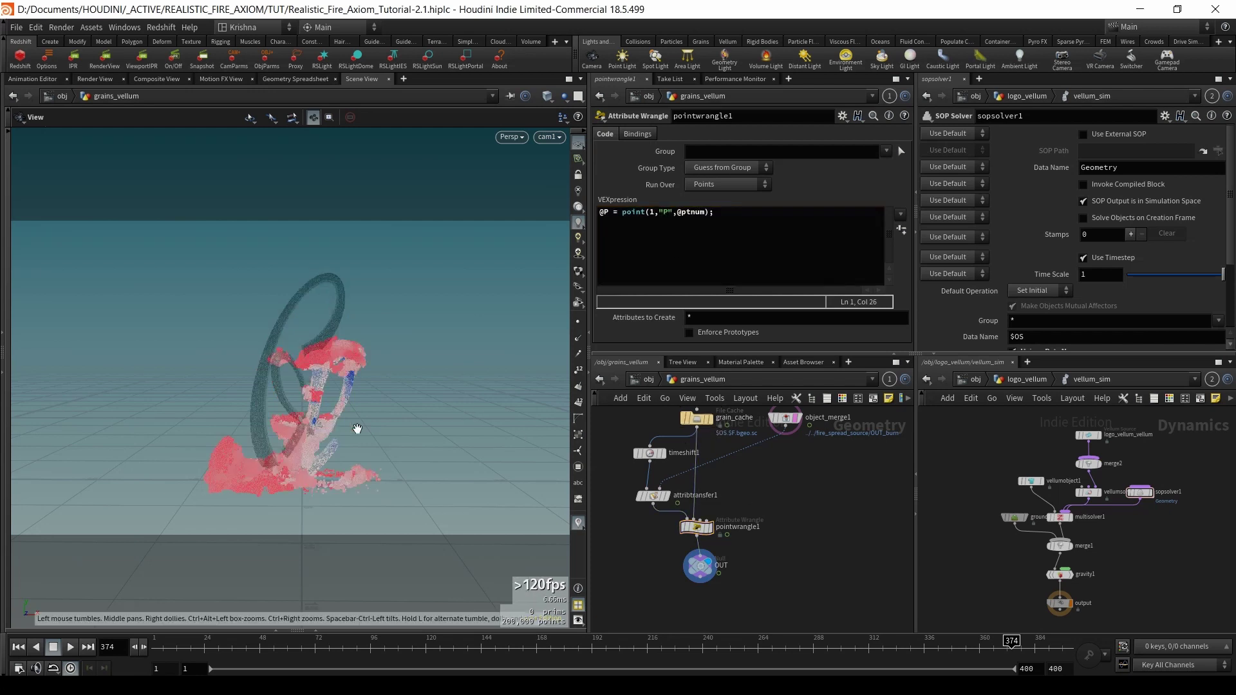
click(796, 419)
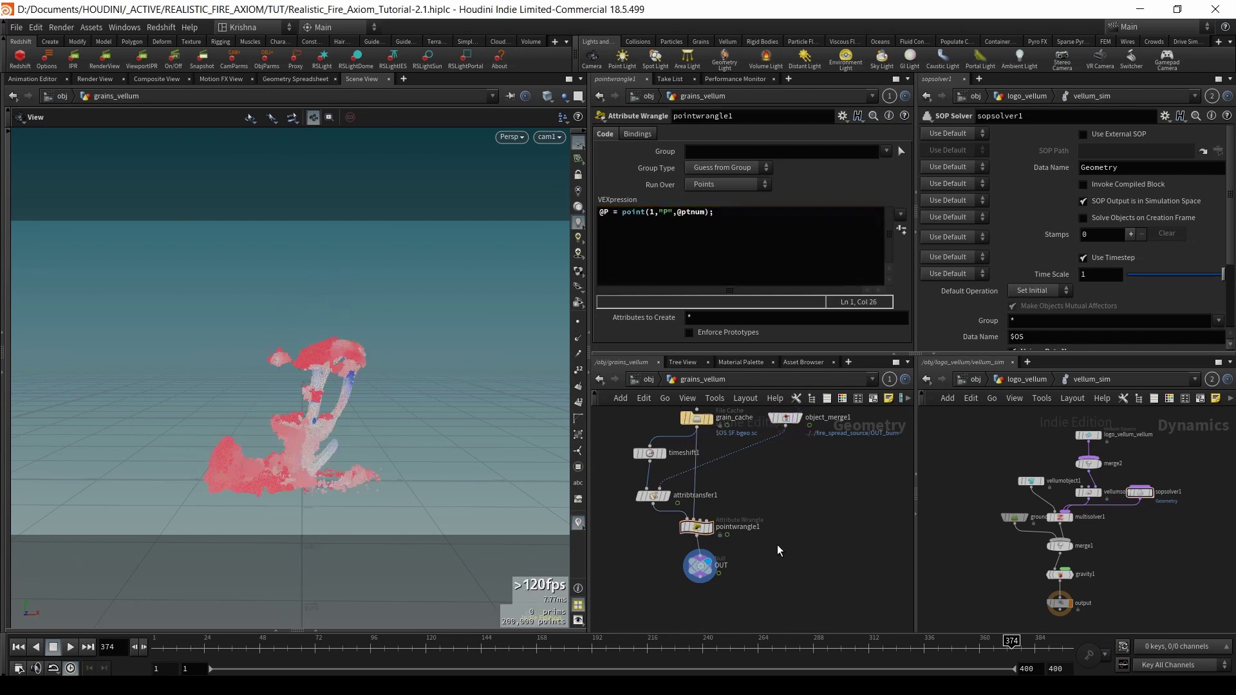
- Scrub the timeline back to frame 132 and forward to frame 360 to check the temperature on the moving grains
click(680, 523)
click(680, 522)
drag(721, 645, 374, 669)
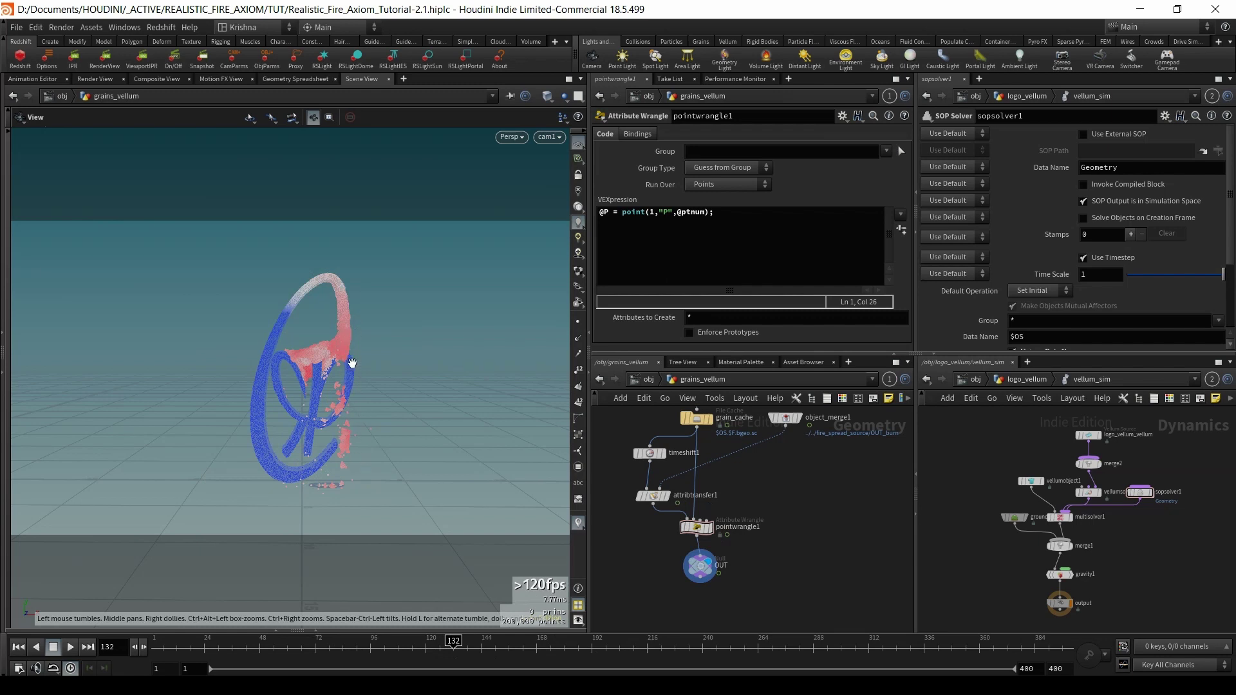
drag(451, 650, 570, 653)
drag(651, 655, 980, 665)
- Review the timeshift1 and pointwrangle1 branch, clear the selection and move the OUT node lower beneath pointwrangle1
drag(757, 548, 703, 493)
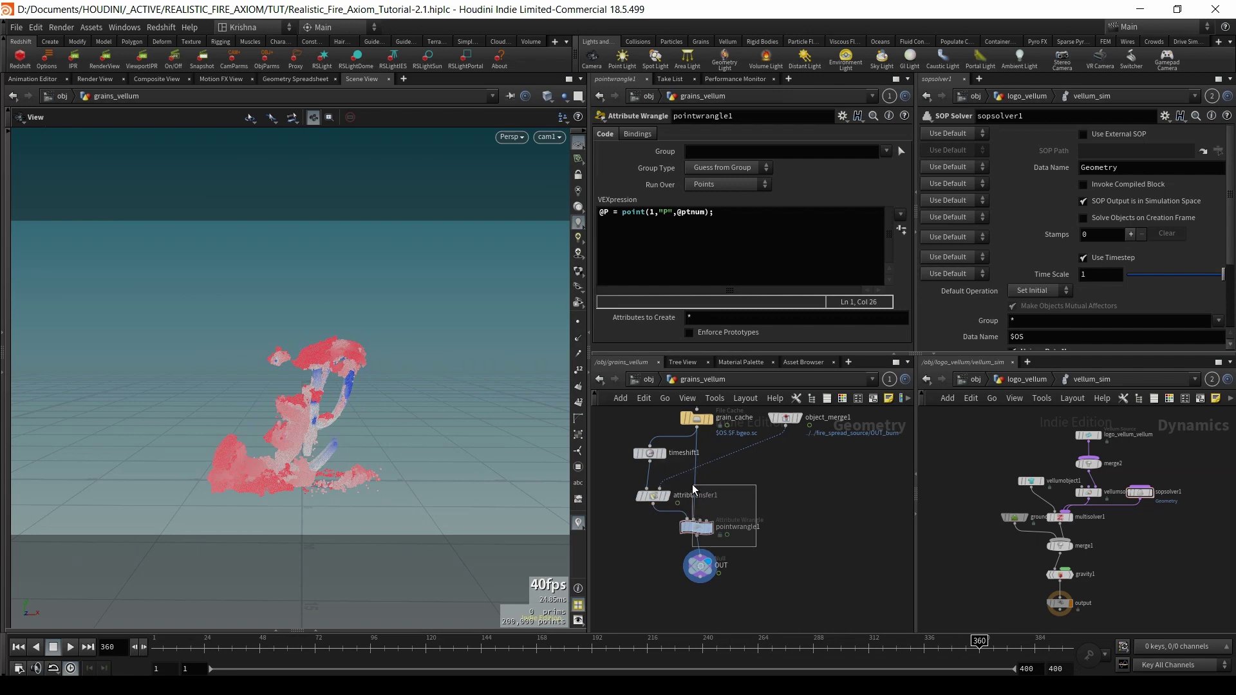
shift+click(641, 459)
mouse_move(636, 452)
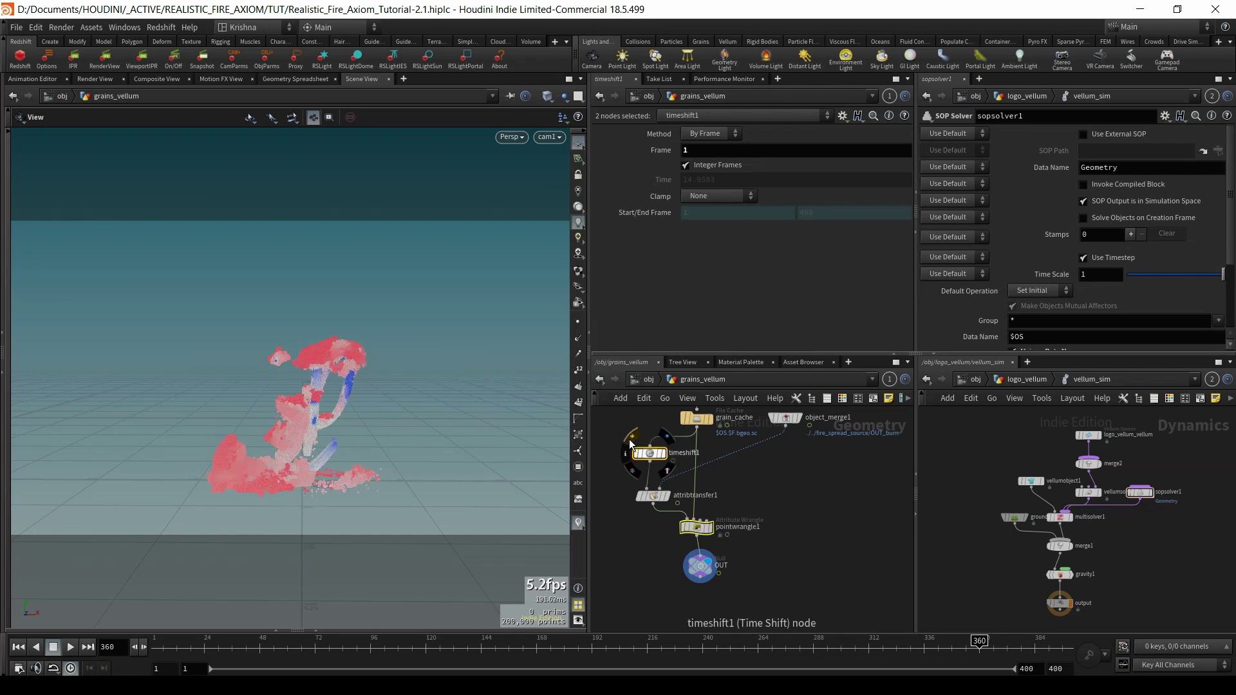
click(768, 546)
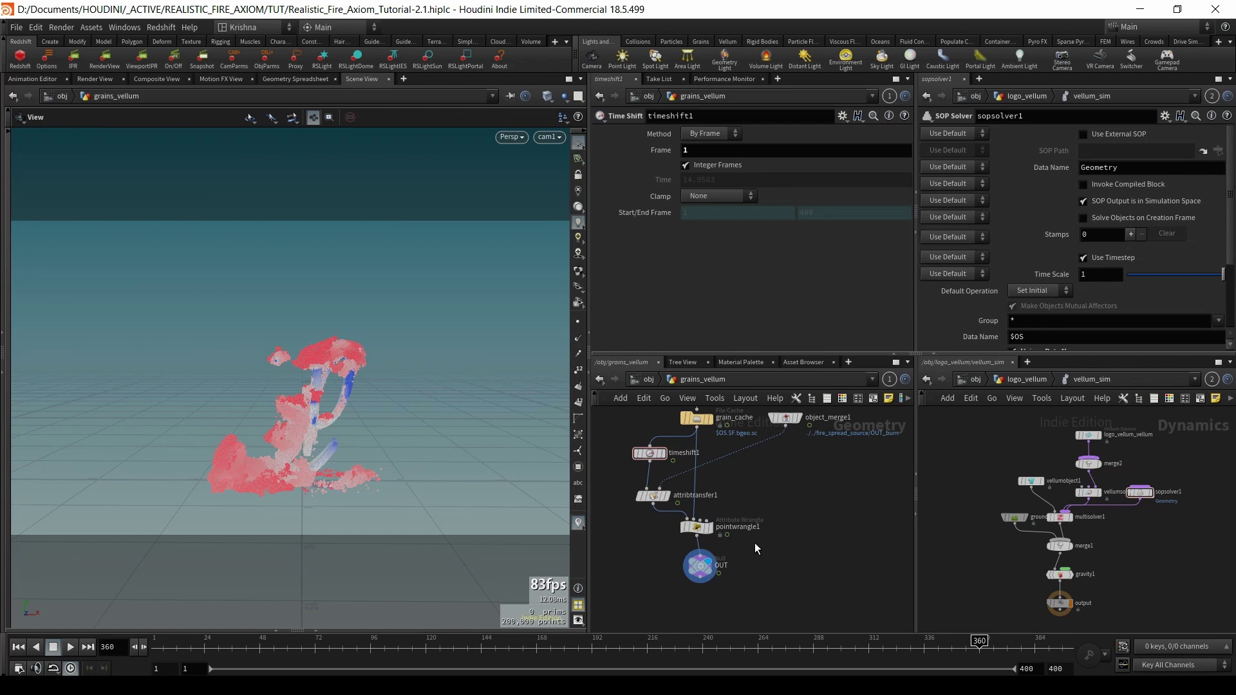
drag(702, 574, 699, 585)
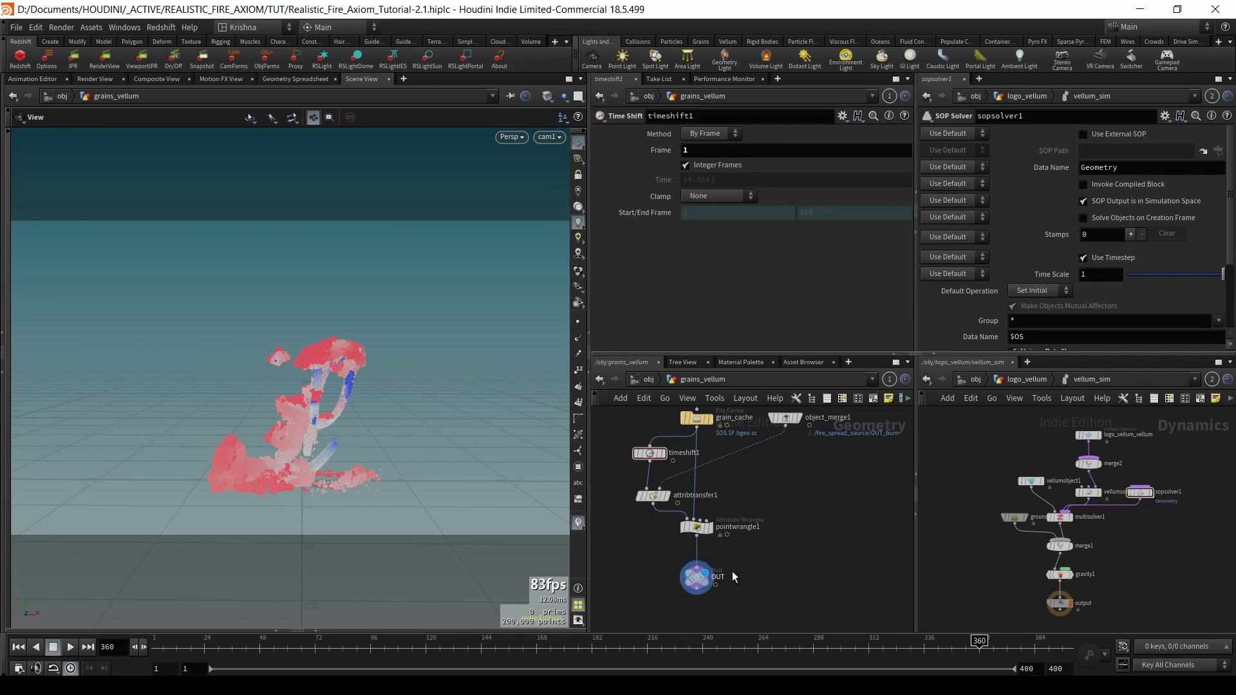
- Inspect pointwrangle1's temperature values in the geometry spreadsheet, filtering attributes by temp*, sorting by temperature and moving to frame 240
middle_drag(759, 565, 750, 553)
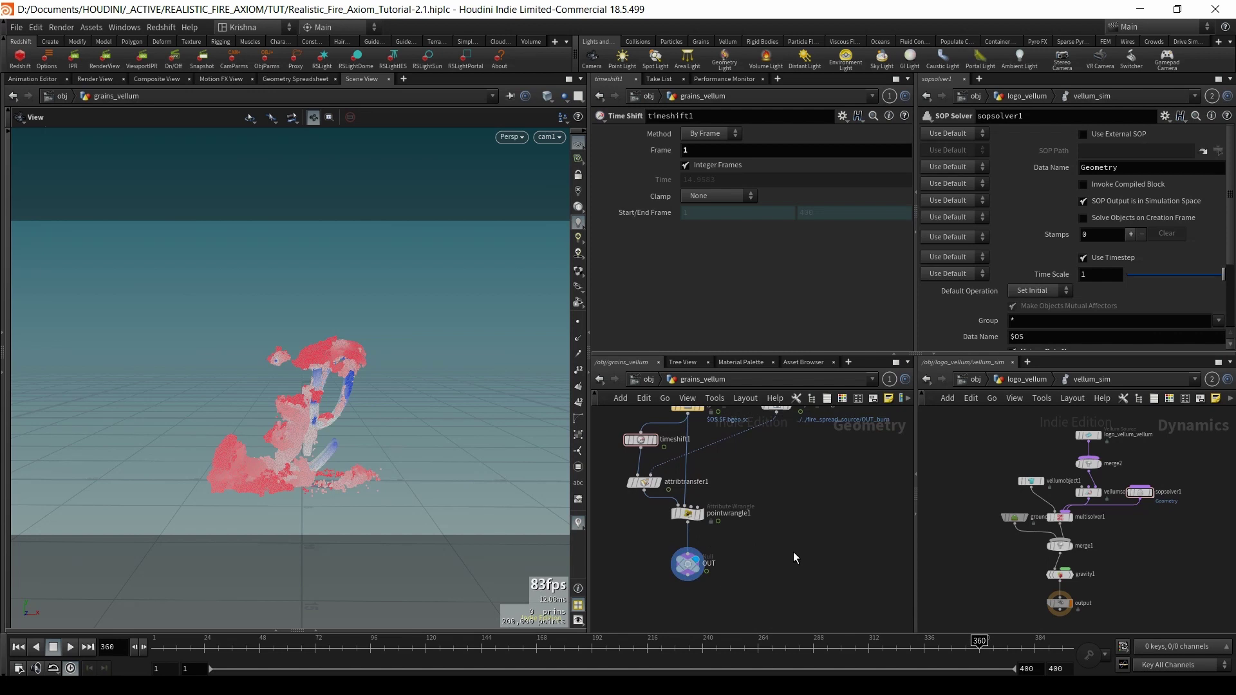
click(687, 513)
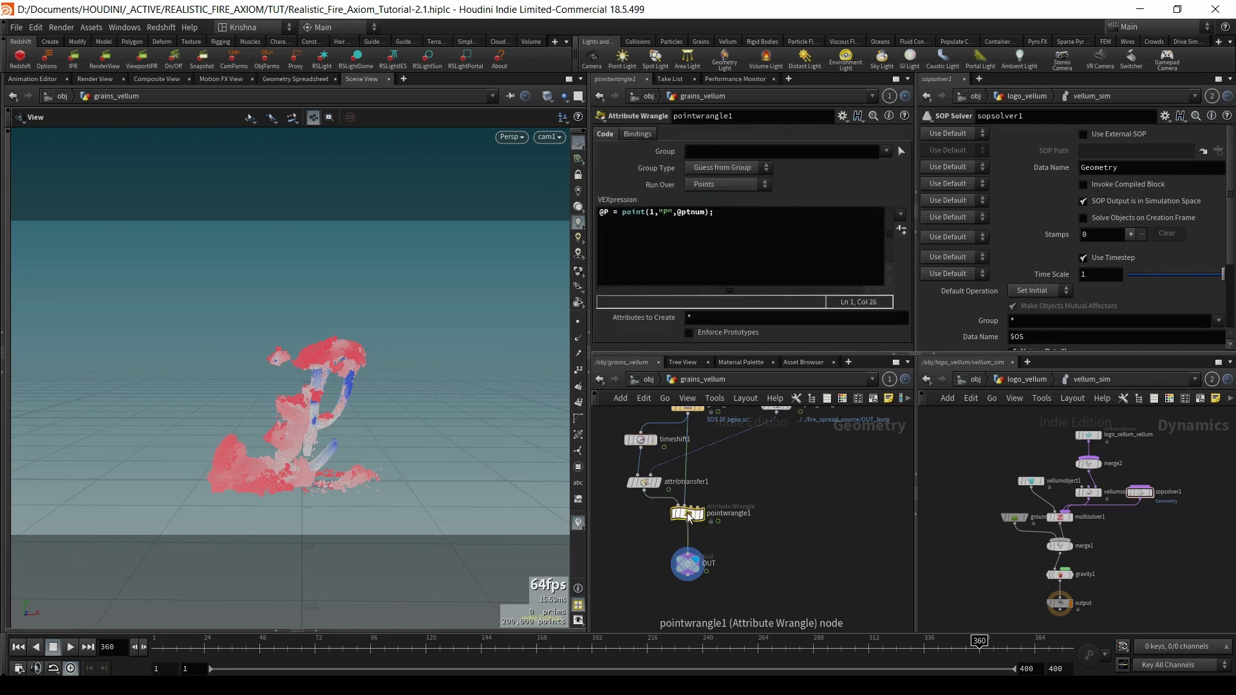
click(317, 633)
click(465, 482)
text(temp*)
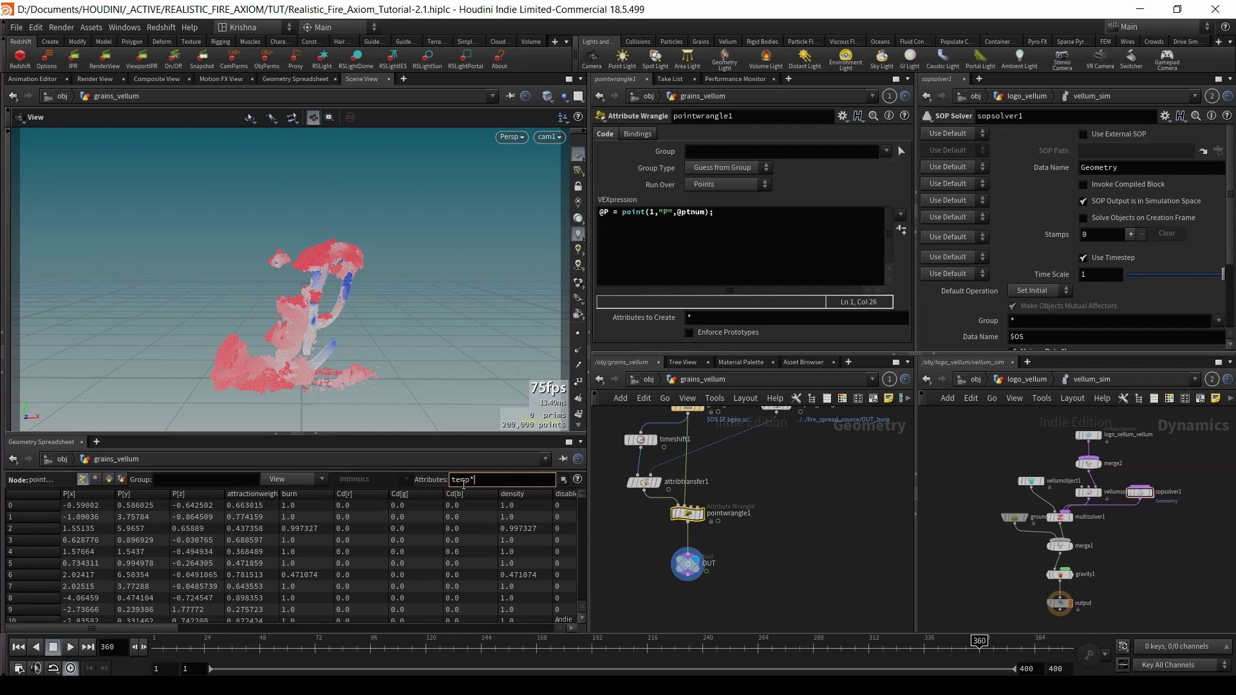
key(Return)
click(71, 491)
mouse_move(696, 641)
mouse_down()
mouse_move(551, 651)
mouse_move(677, 664)
mouse_move(744, 644)
mouse_move(1103, 649)
mouse_move(702, 649)
mouse_up()
scroll(717, 541, down, 1)
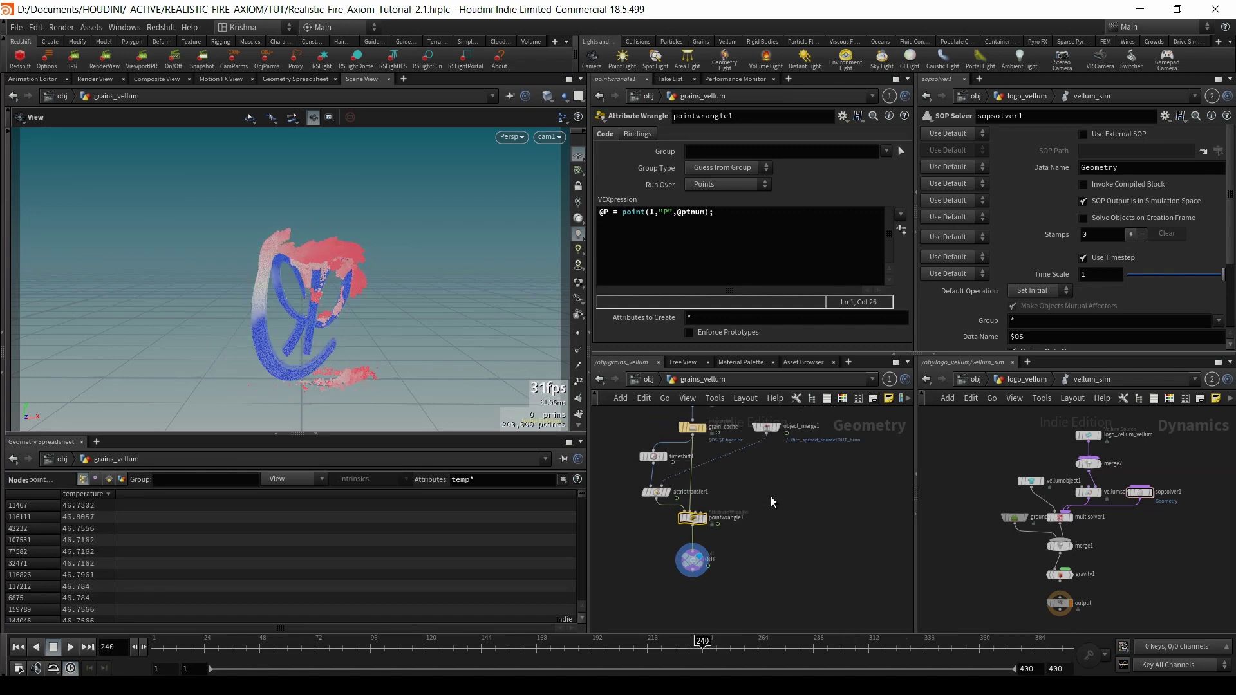
- Go up to the object level, rewind to frame 1 and look at the Melting Temp parameter on null1
click(645, 382)
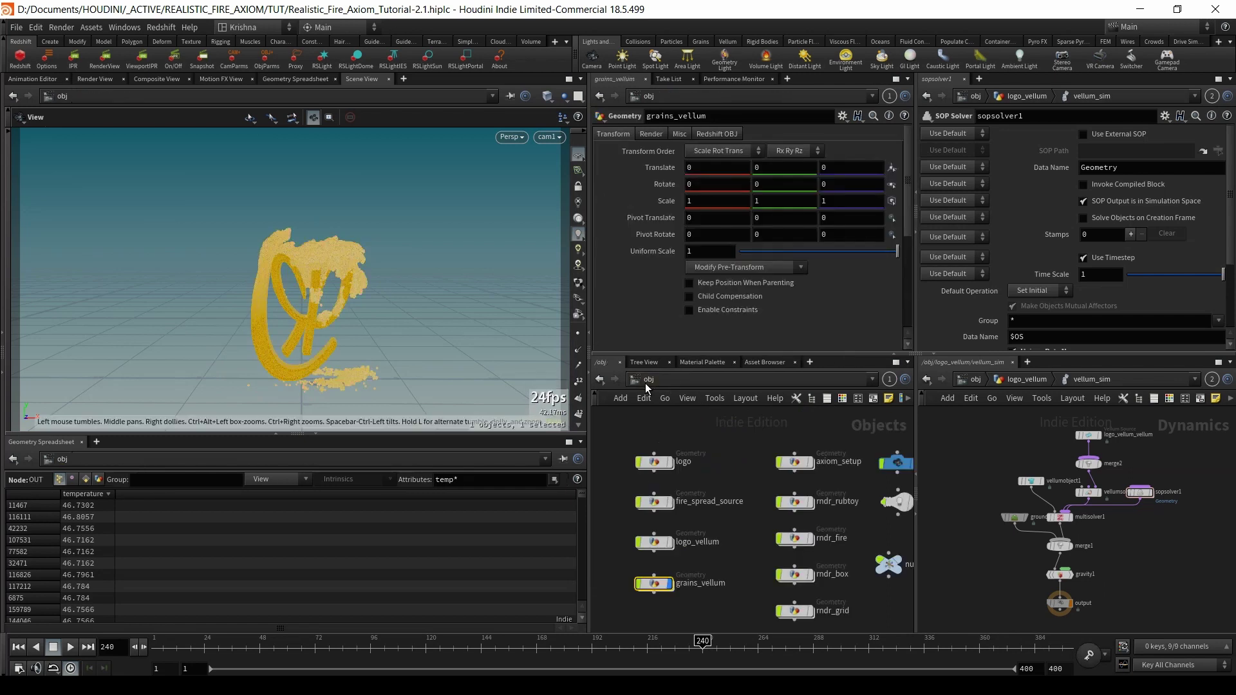
click(18, 648)
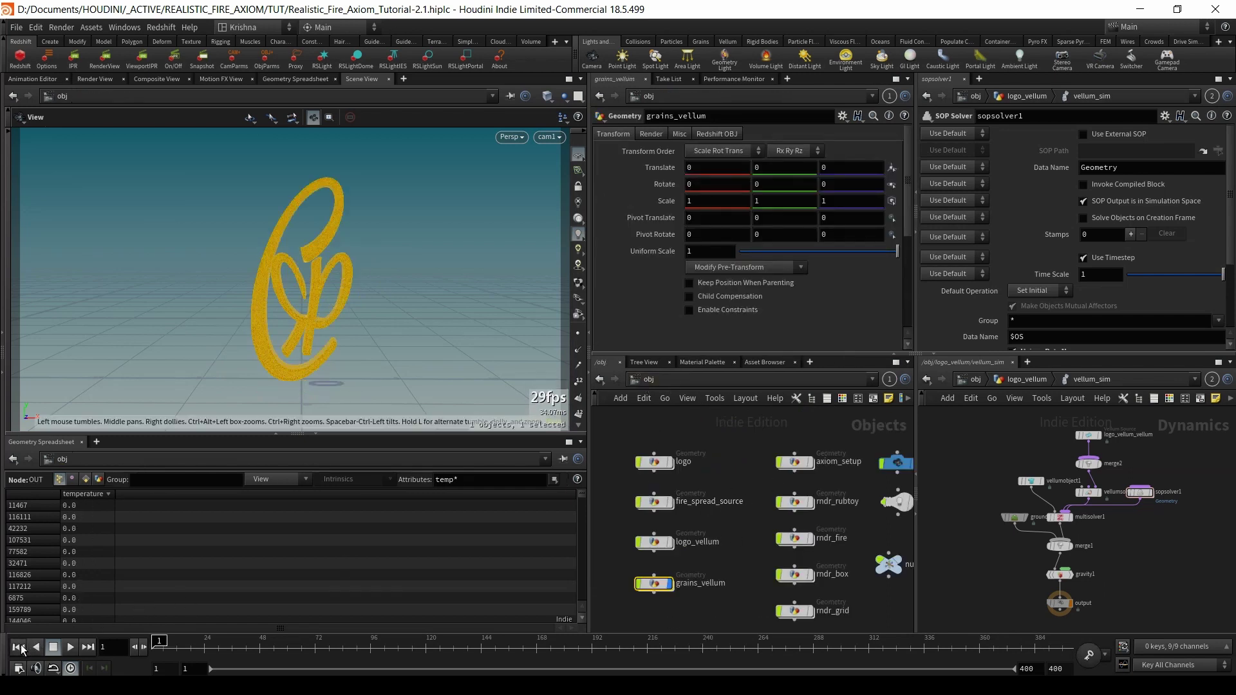
click(889, 564)
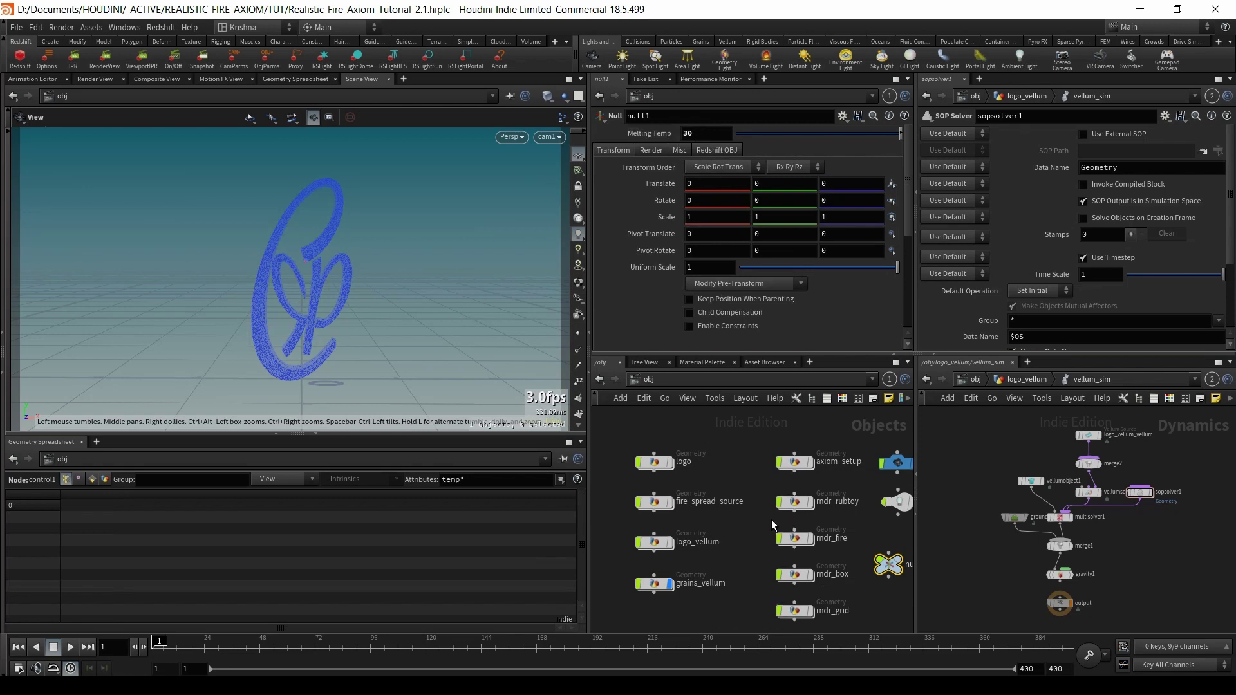
- Review the VEX code of pointwrangle1 and pointwrangle2 inside logo_vellum's SOP solver, then return to the object level
mouse_move(654, 548)
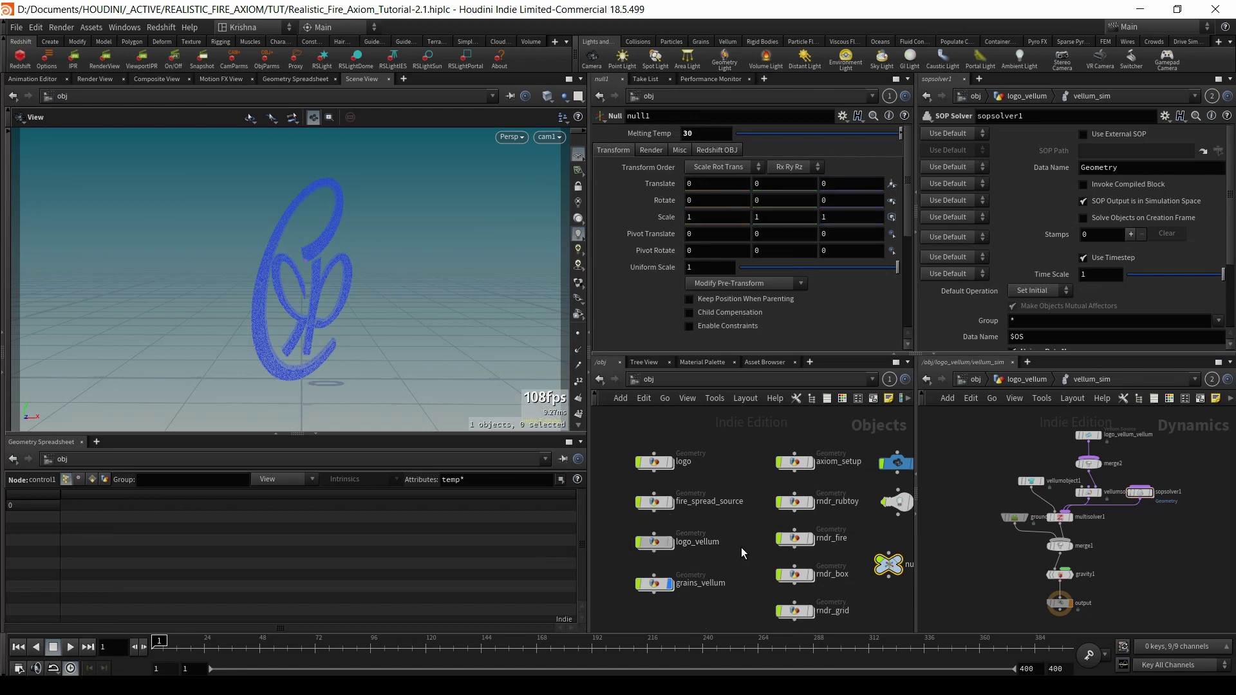
double_click(669, 548)
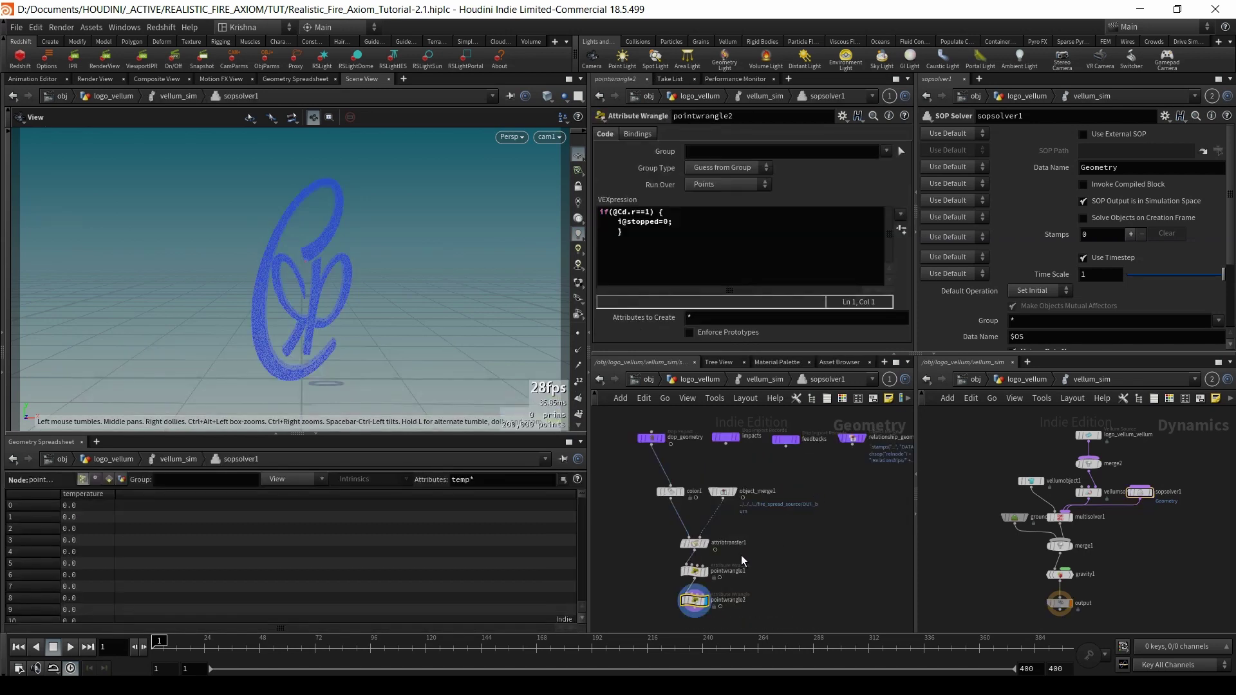
click(685, 575)
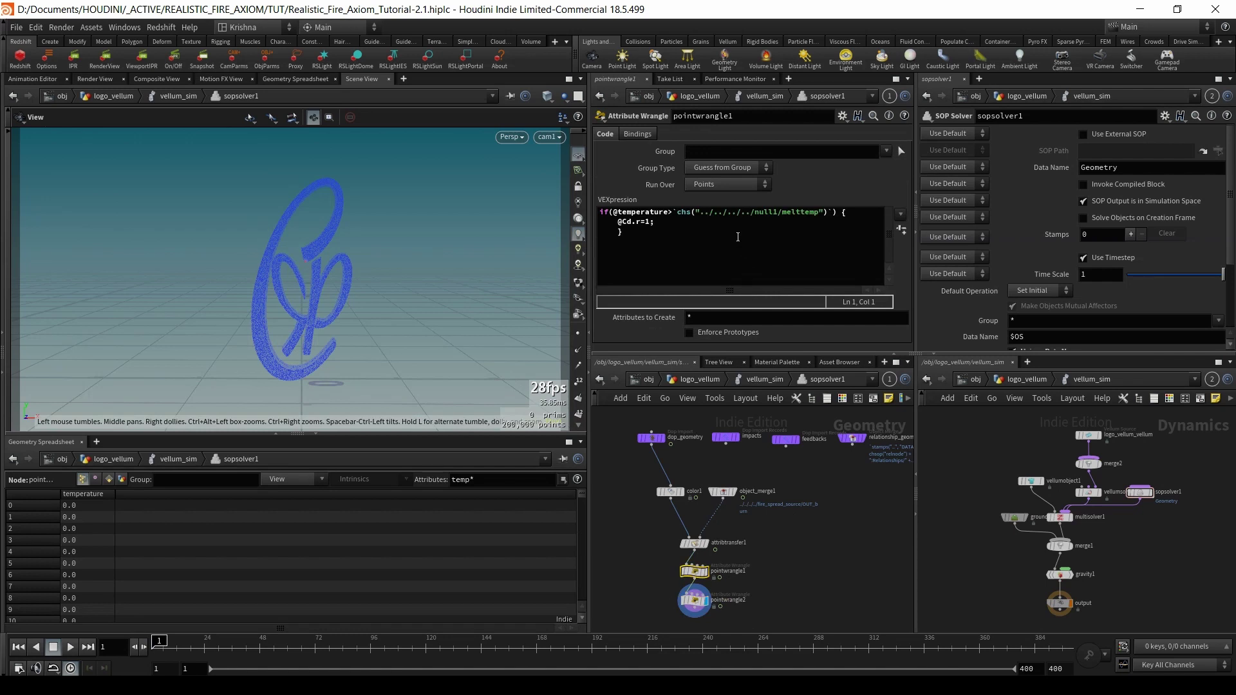
click(694, 600)
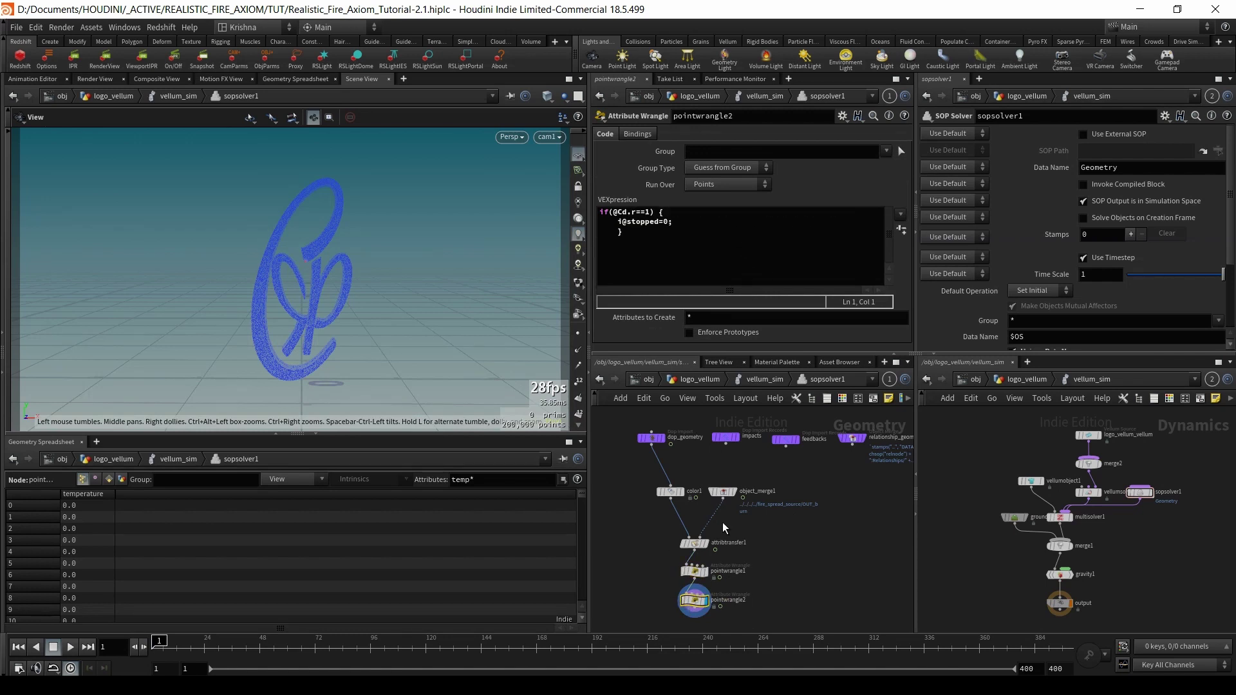
click(748, 381)
click(712, 378)
click(645, 381)
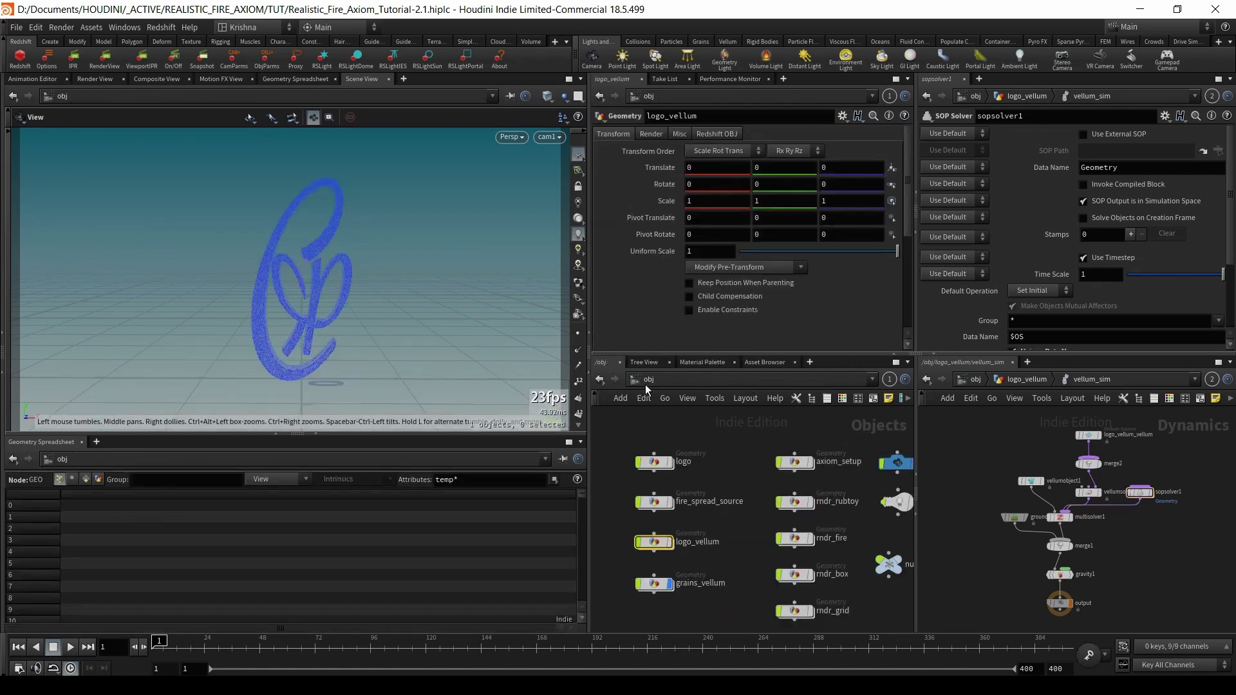
- Inside grains_vellum, insert a second Point Wrangle between pointwrangle1 and OUT
middle_drag(739, 590, 740, 552)
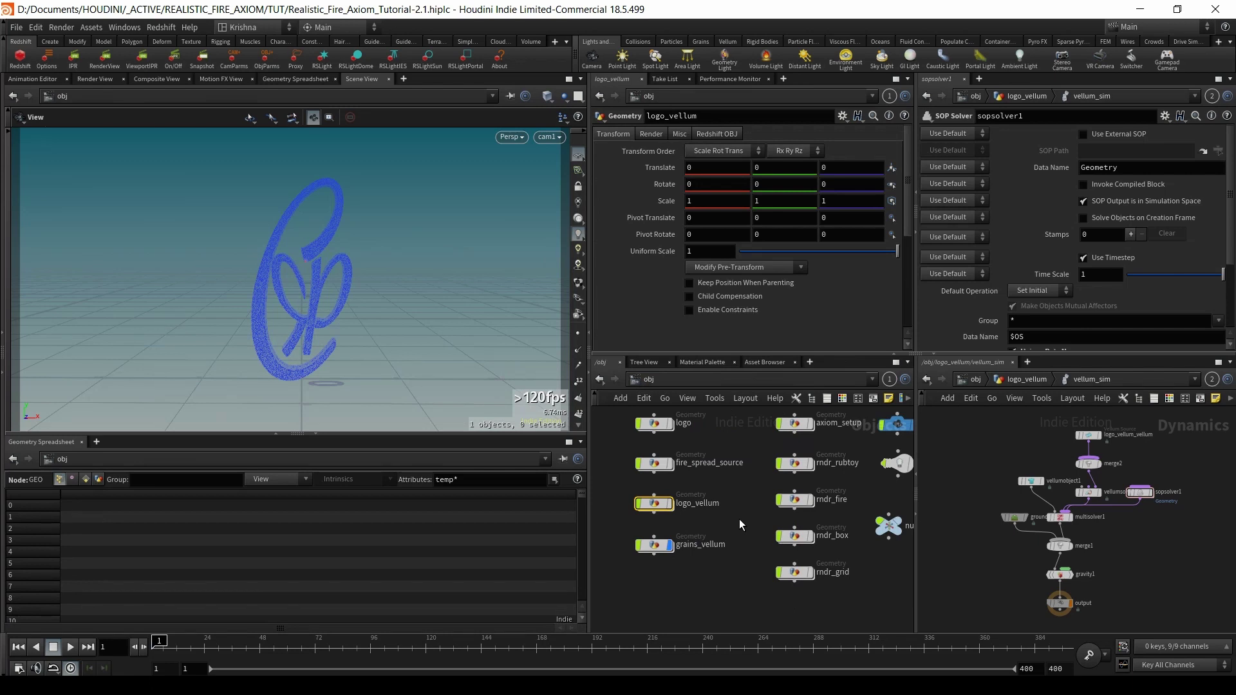
double_click(654, 546)
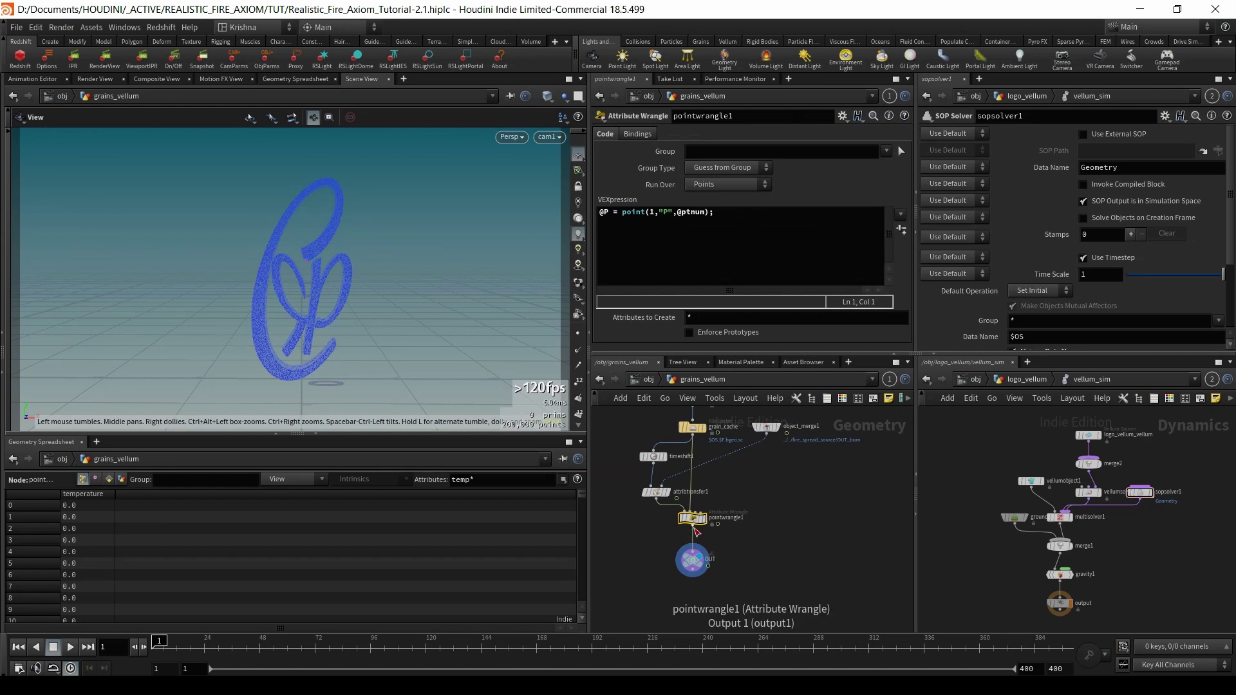
key(Tab)
text(point wr)
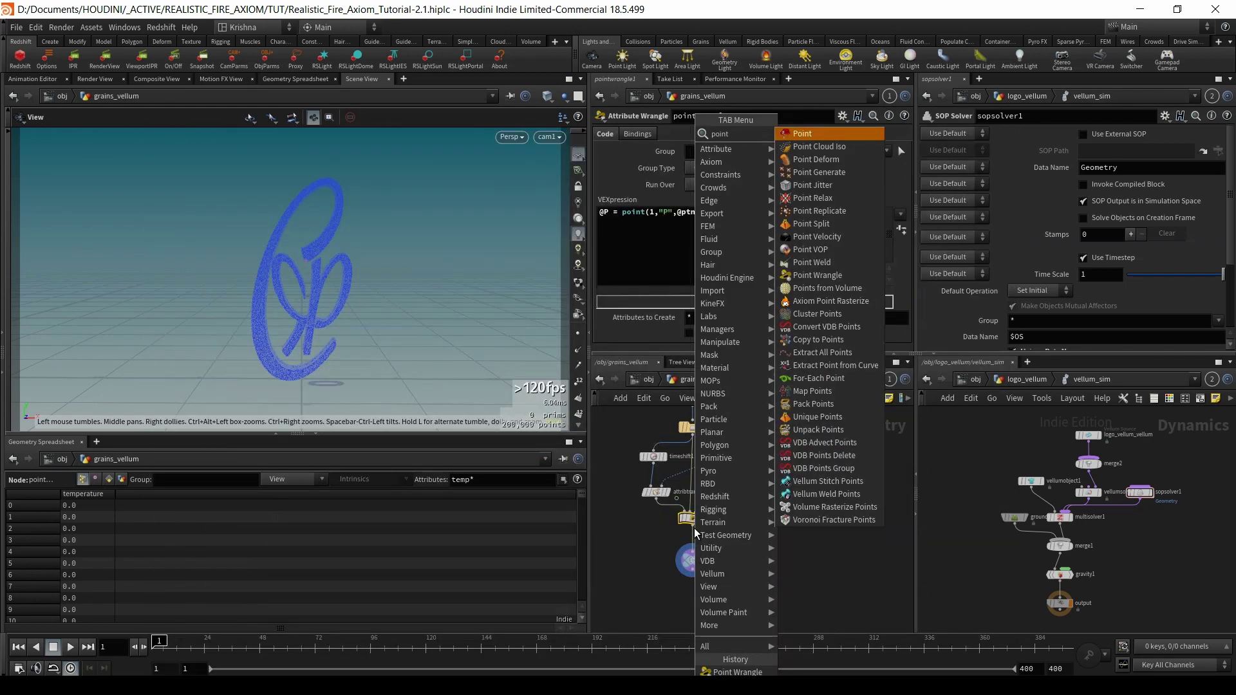
key(Return)
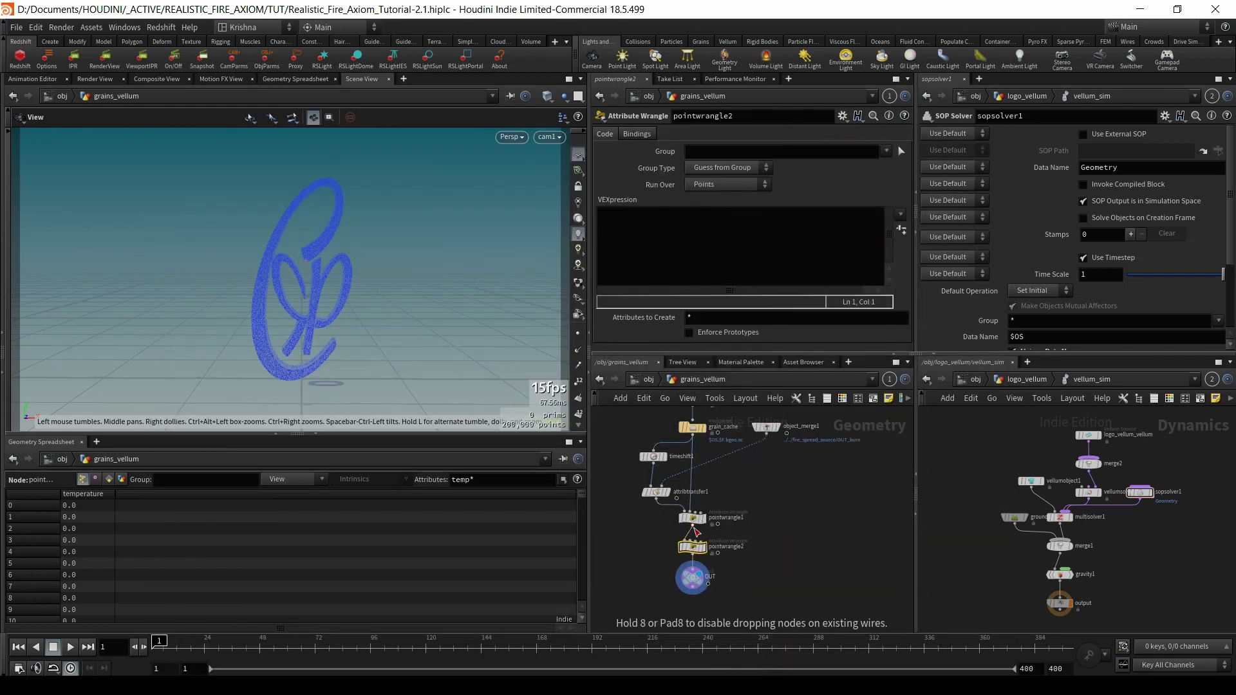
- Show the axiom_setup network in the second network pane and inspect the merge2 node's information
click(977, 380)
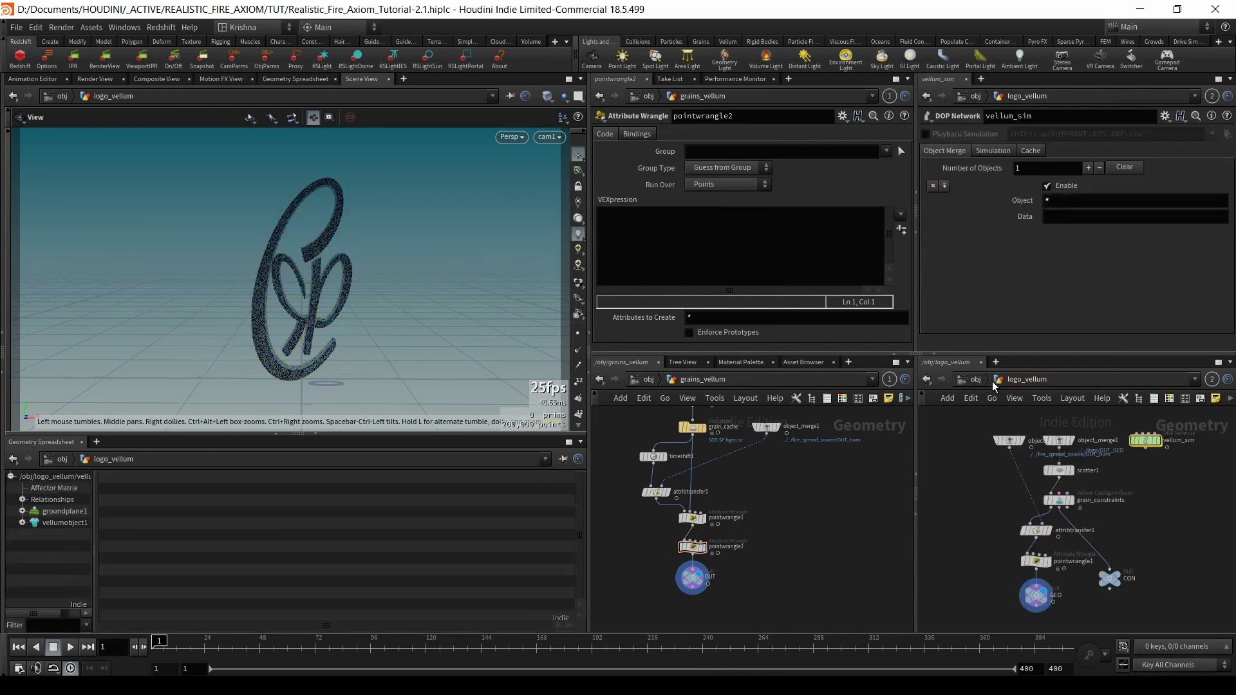
double_click(1094, 460)
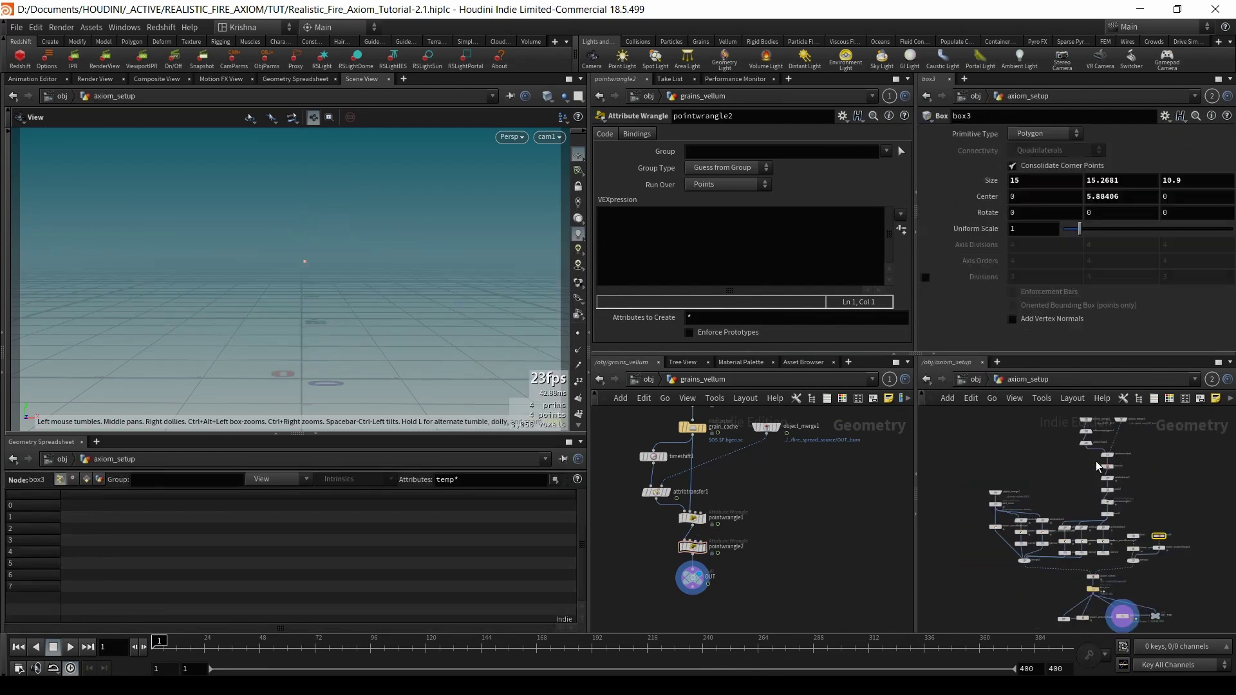
click(1022, 557)
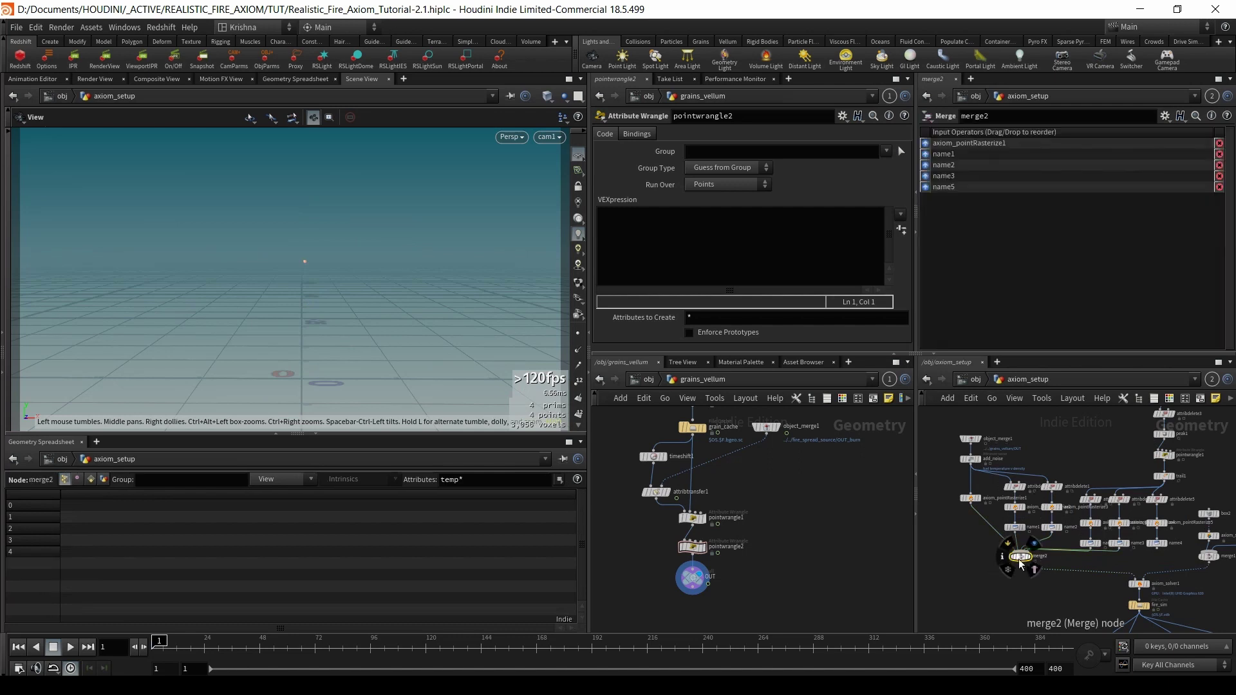
middle_click(1022, 557)
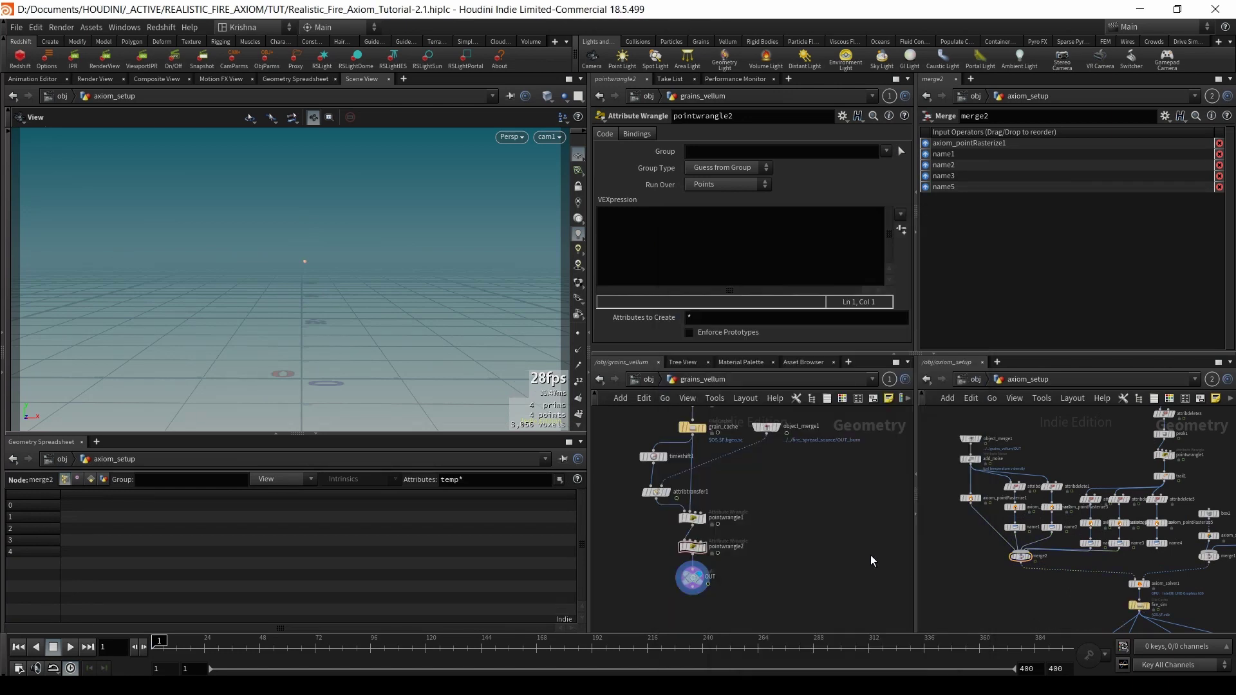
click(714, 549)
click(709, 260)
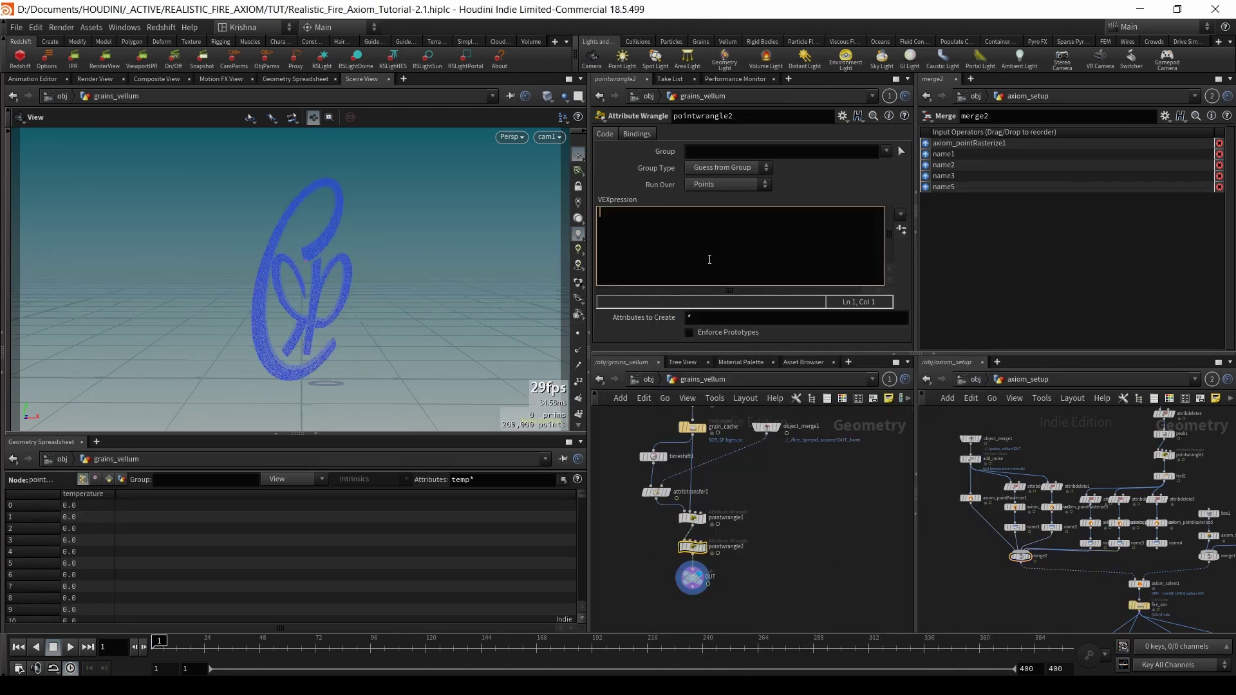
text(if(@temperature >)
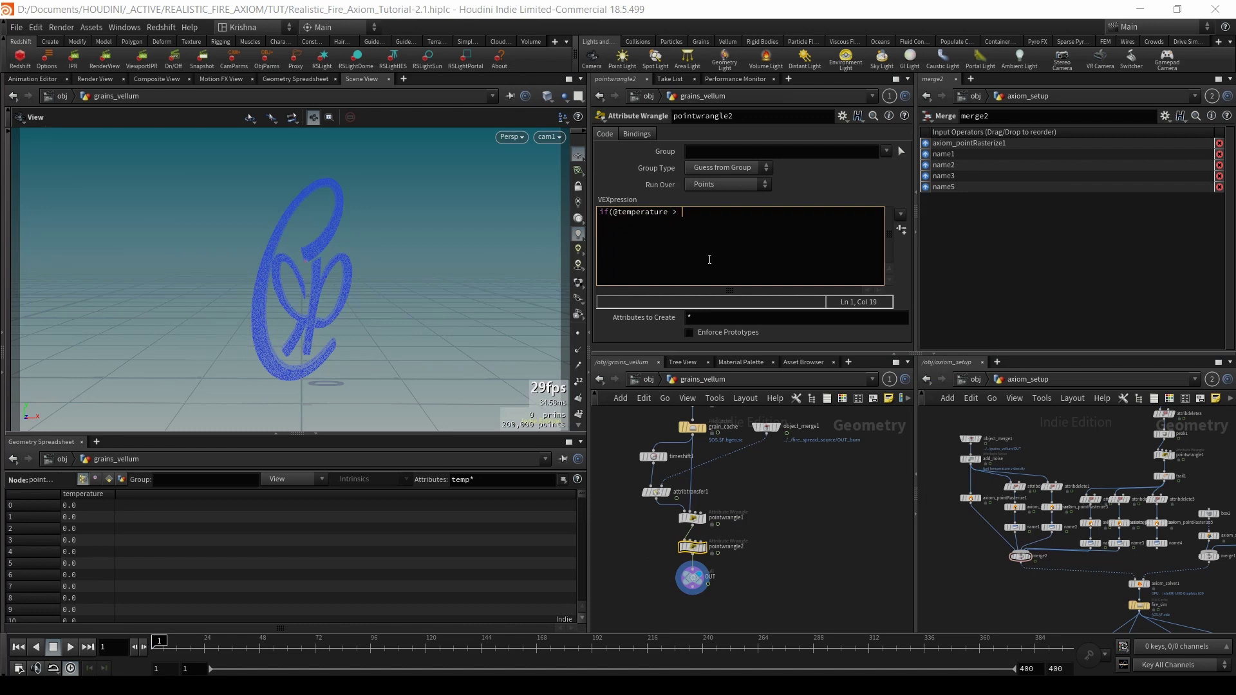
- Copy null1's Melting Temp parameter and paste it into pointwrangle2's condition as an absolute reference
click(973, 380)
click(1170, 543)
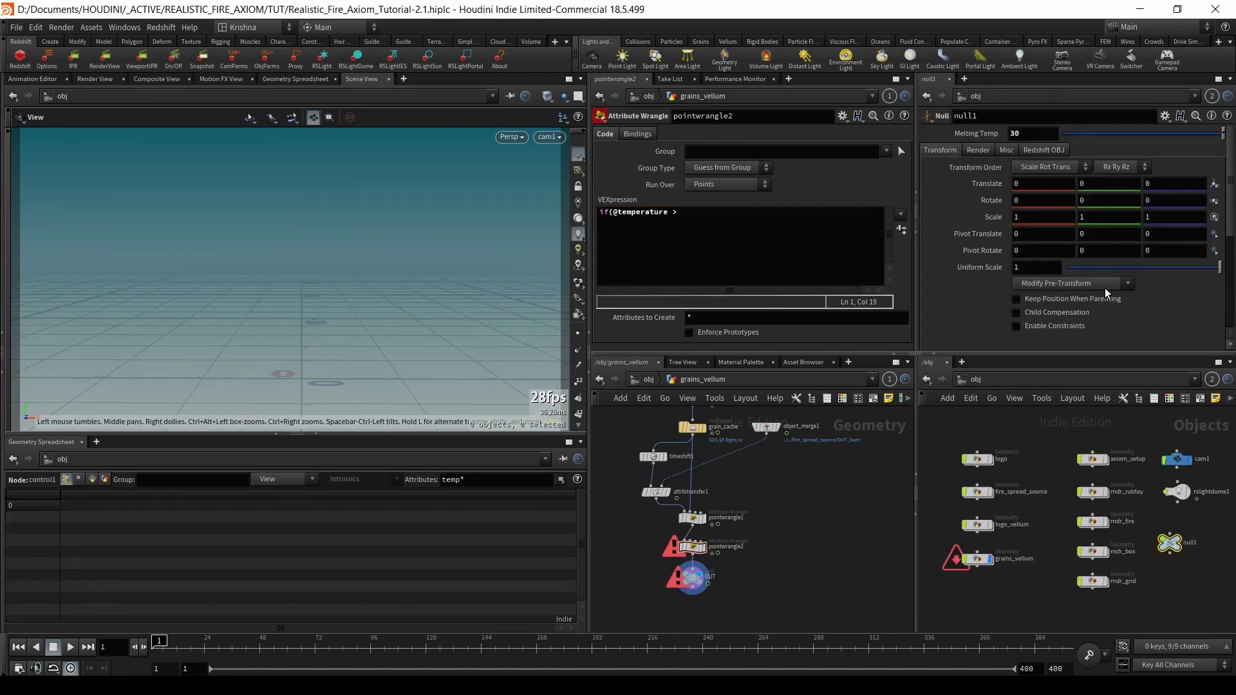
right_click(990, 131)
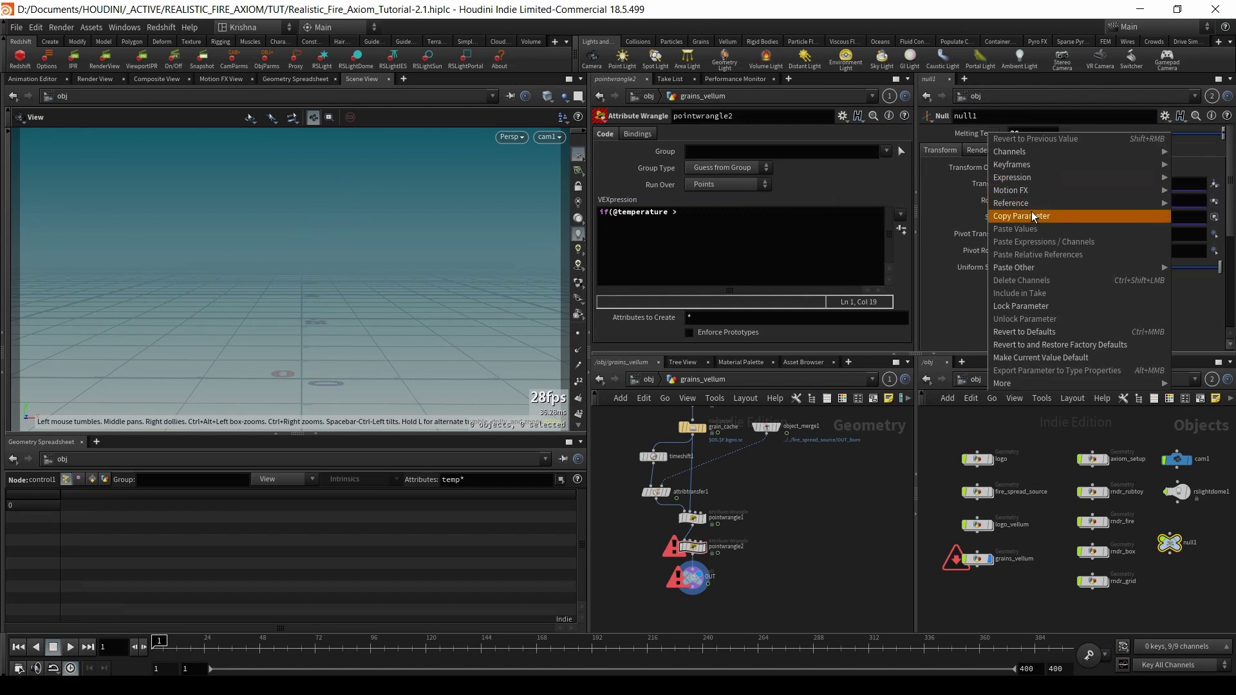
click(688, 217)
right_click(690, 215)
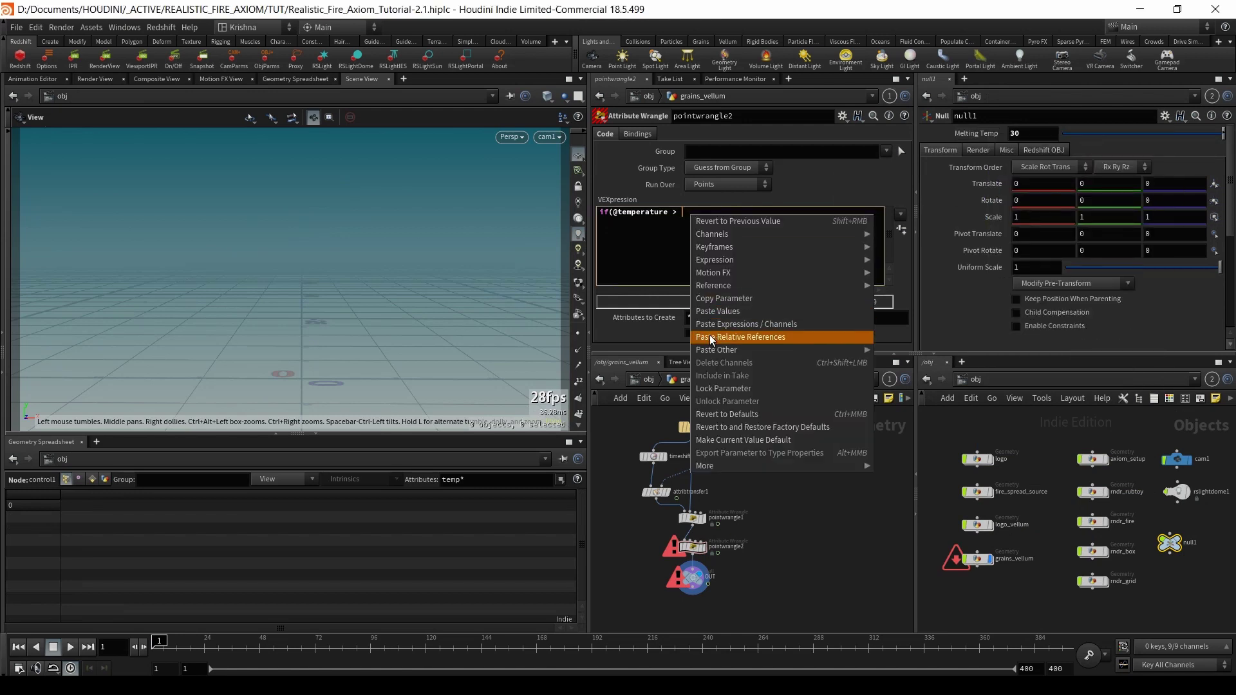
click(712, 325)
key(ctrl+z)
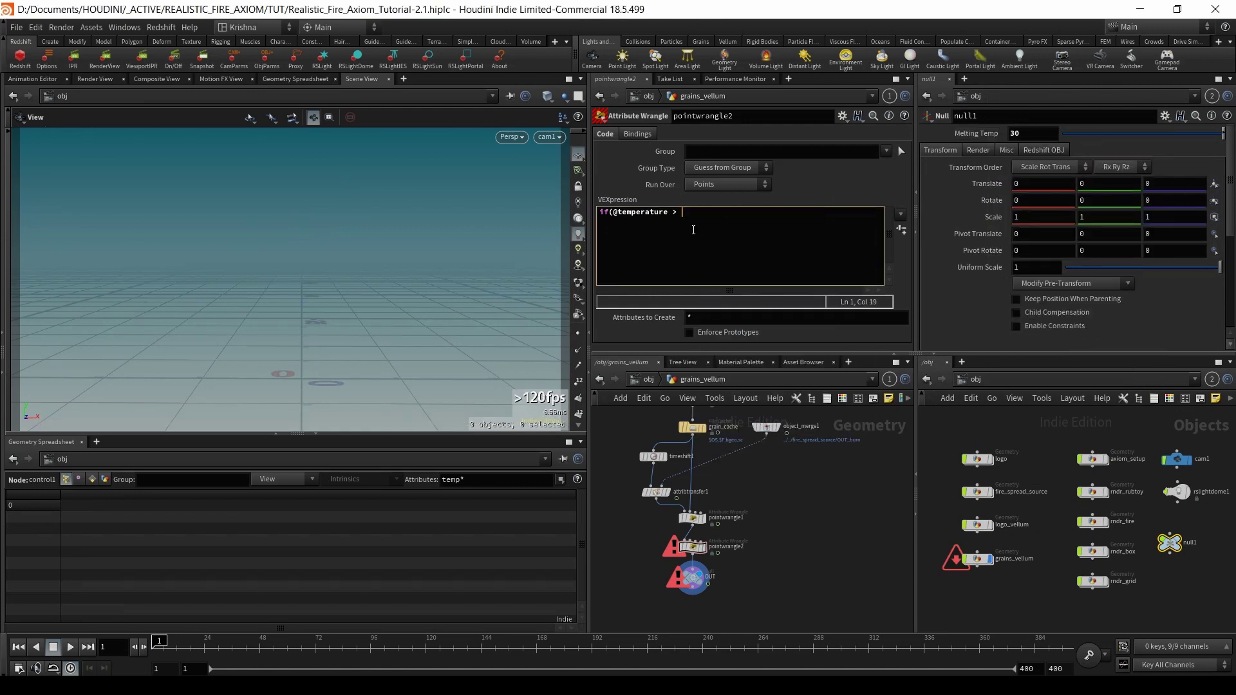
right_click(693, 217)
mouse_move(767, 353)
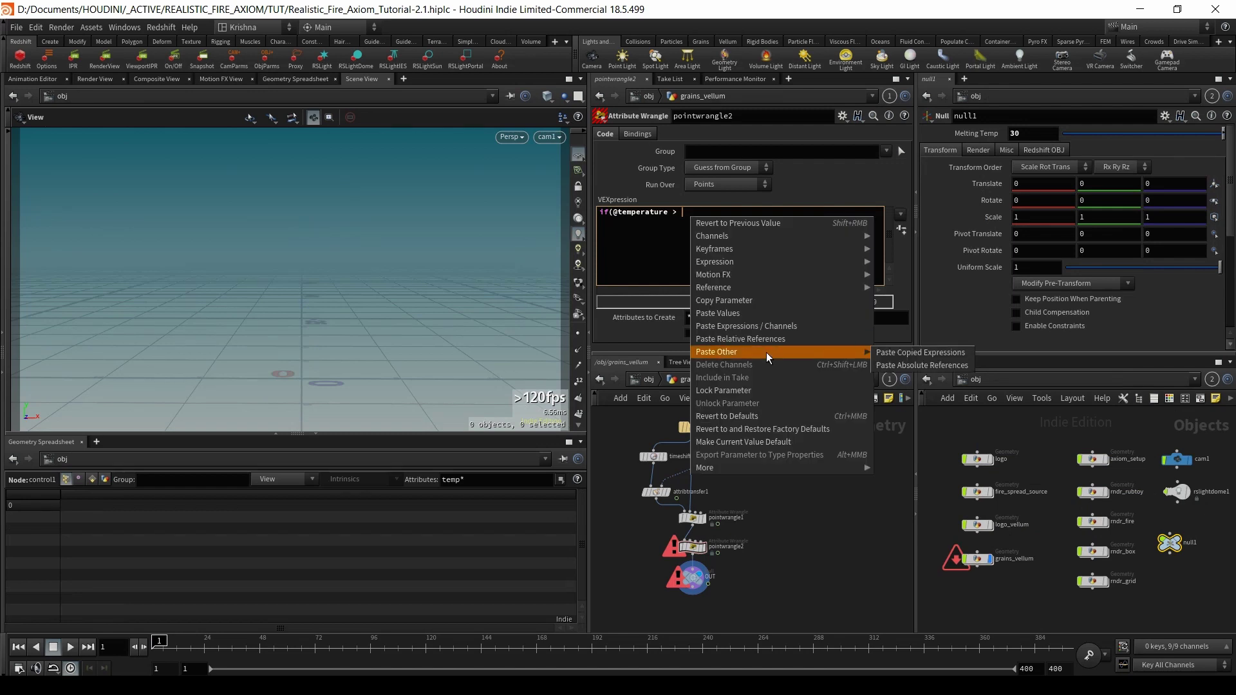
click(916, 361)
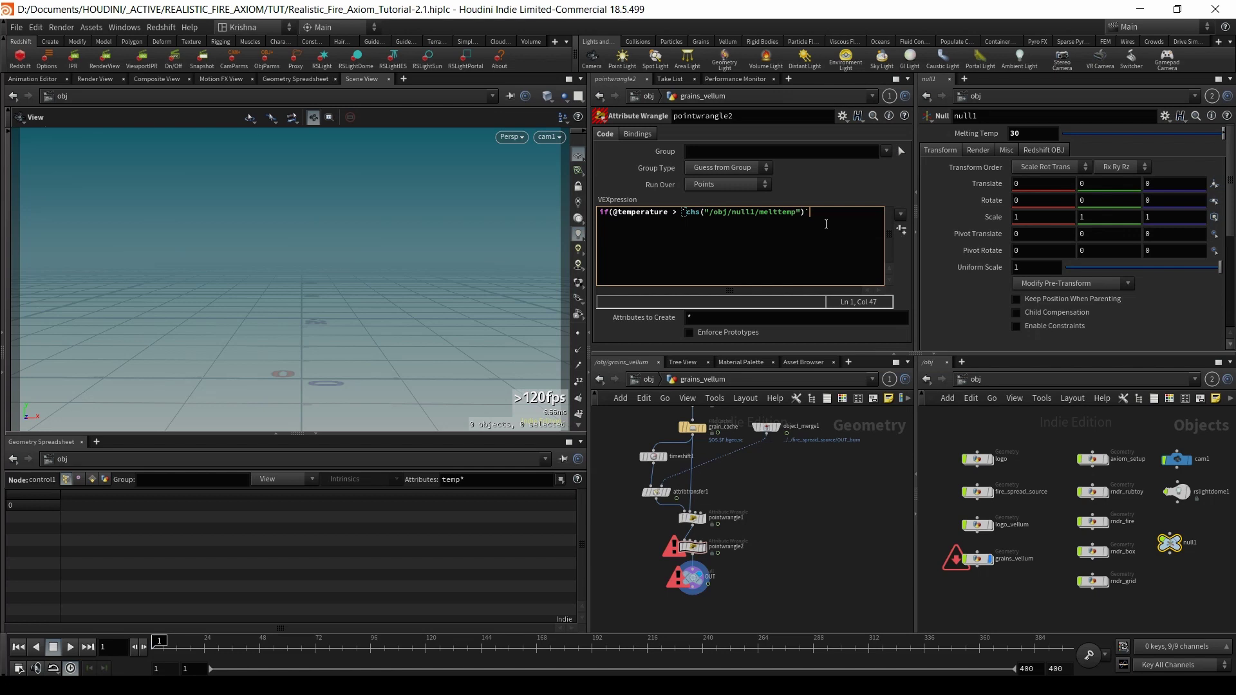
- Complete the condition with +10) and open a brace block on the following line
text(+10))
key(Return)
text({)
key(BackSpace)
text({         )
text(@temperatur)
text(e)
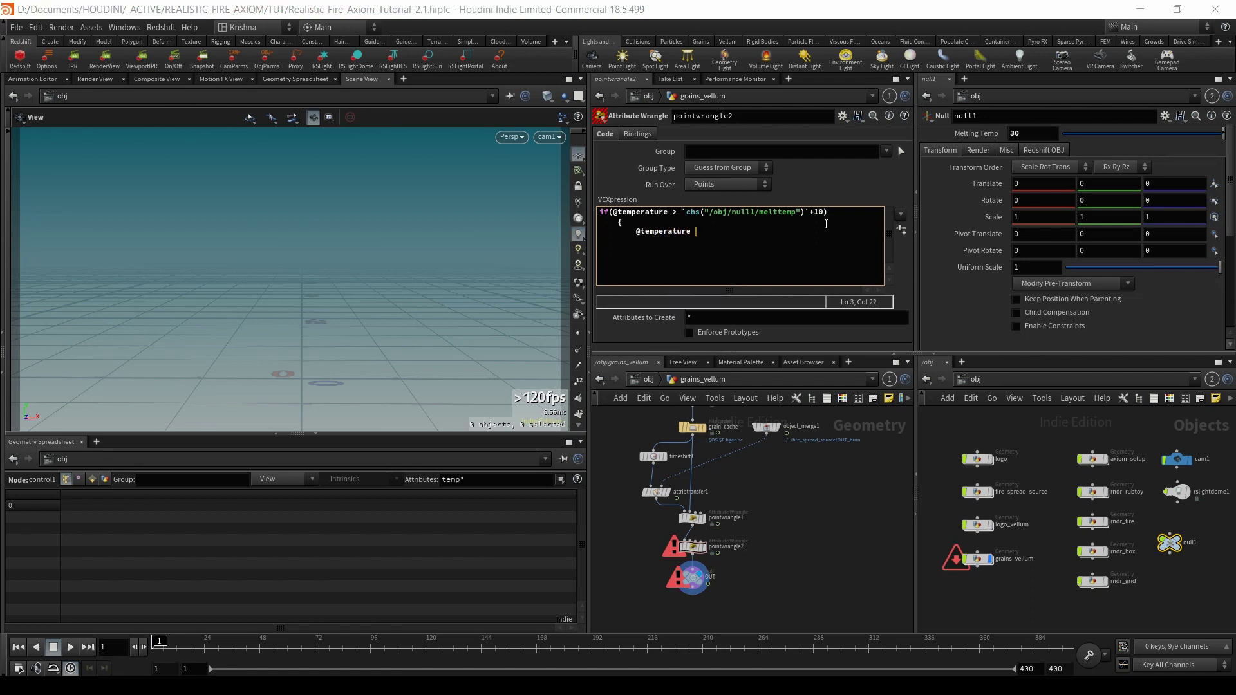
text( *= @stopped;)
key(BackSpace)
key(BackSpace)
key(BackSpace)
key(BackSpace)
key(BackSpace)
key(BackSpace)
key(BackSpace)
key(BackSpace)
key(BackSpace)
text(0;)
key(BackSpace)
key(BackSpace)
text(@stopped;)
key(Return)
text(@density *= @stopped;)
key(Return)
text(@bunn *= @stopped;)
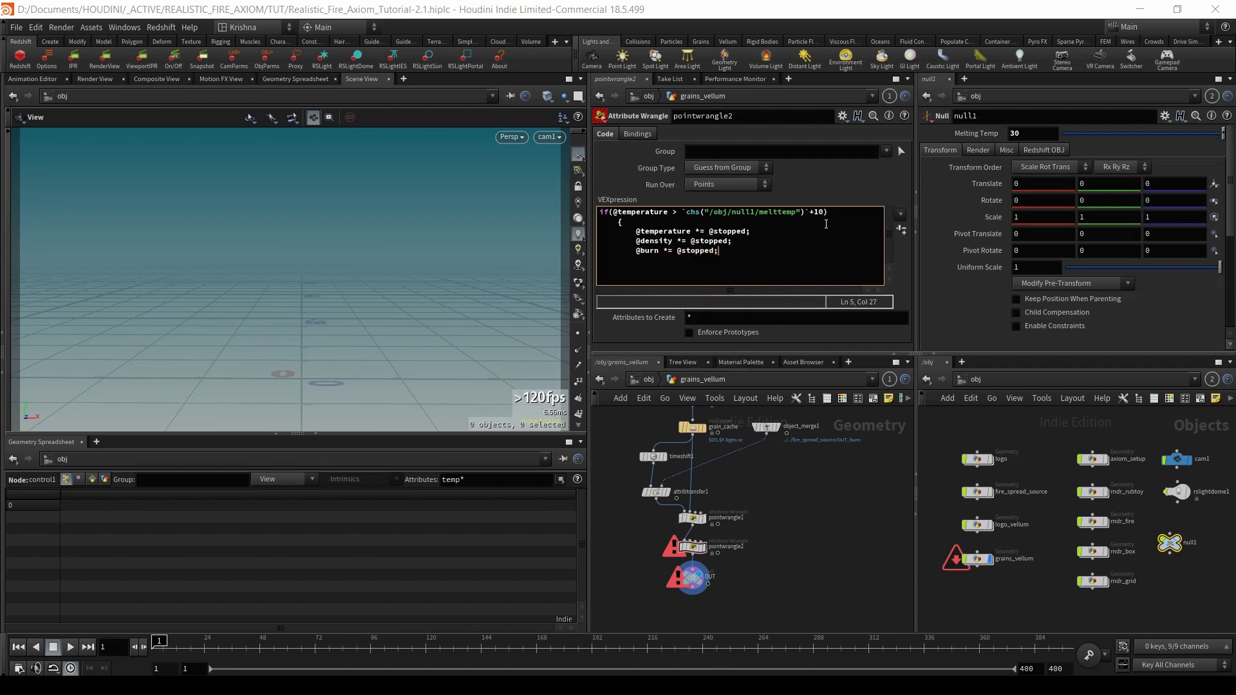
key(Return)
text(})
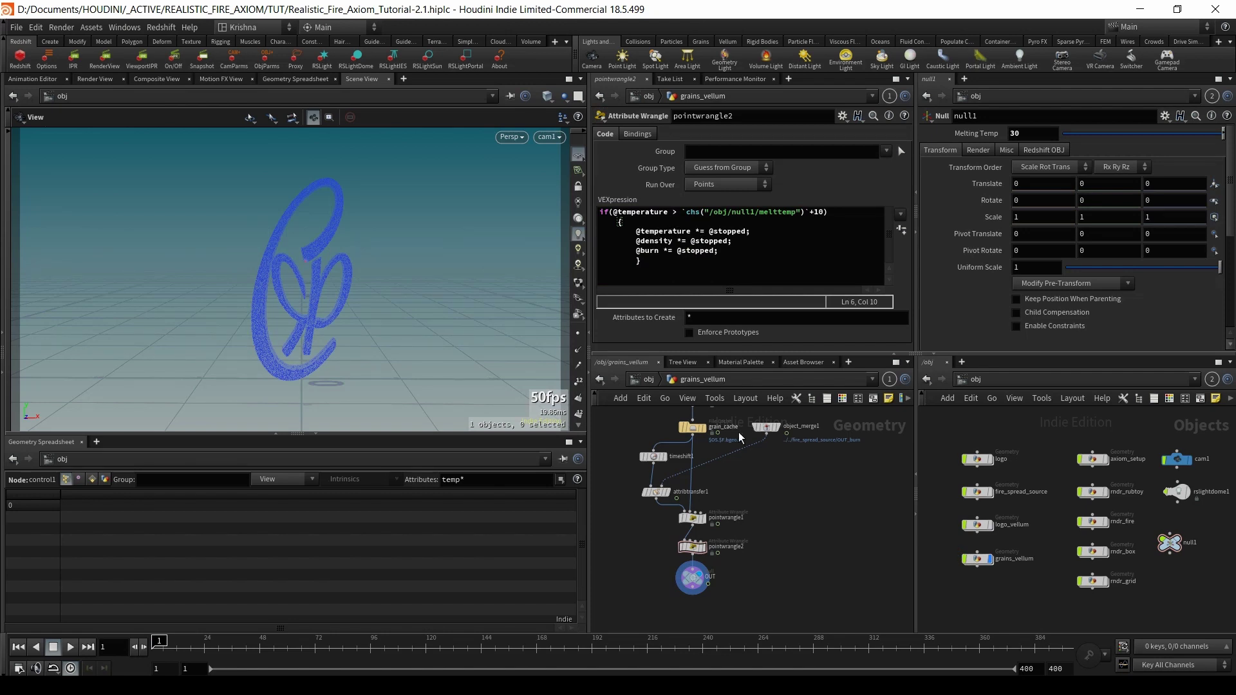
- Open the axiom_setup network and inspect its merge2 inputs and the axiom_solver1 node
double_click(1094, 459)
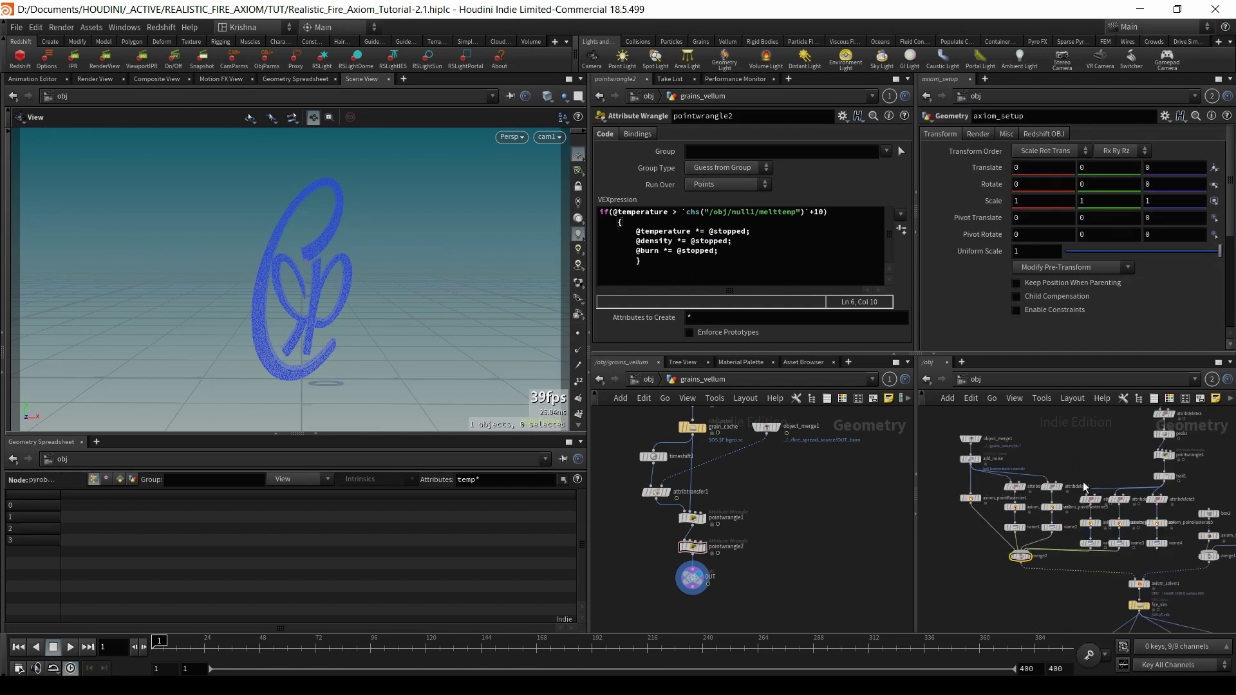
click(1019, 556)
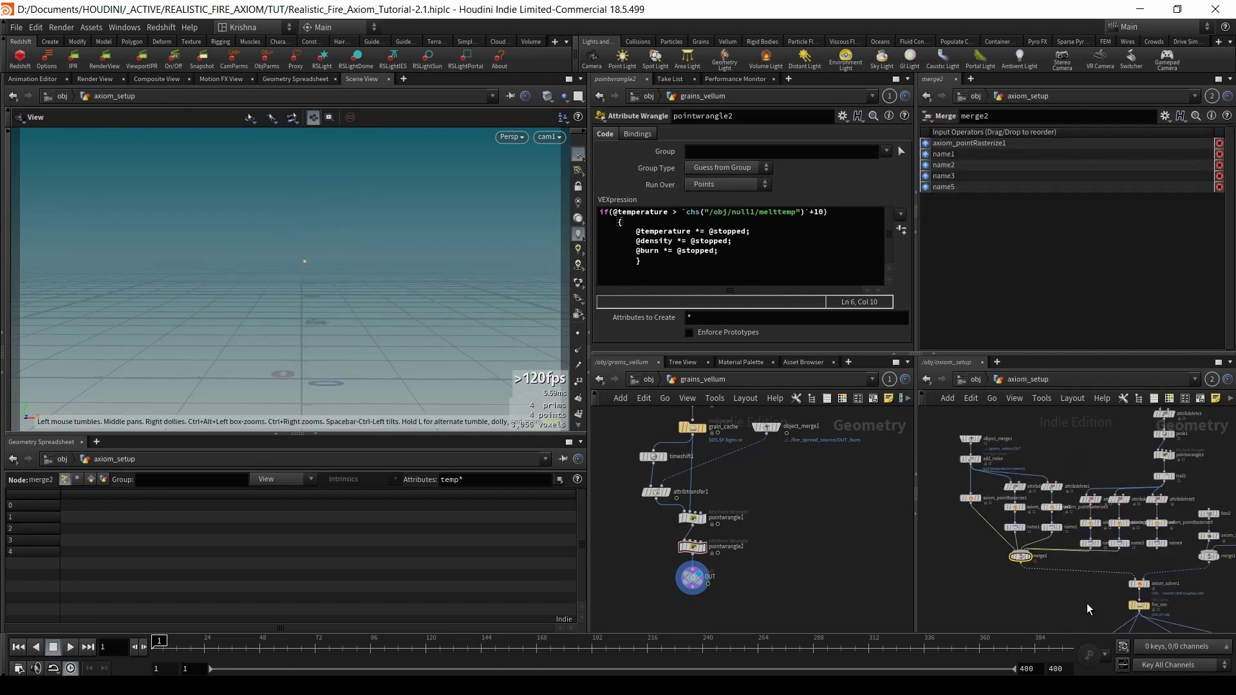
middle_drag(1107, 587, 1074, 538)
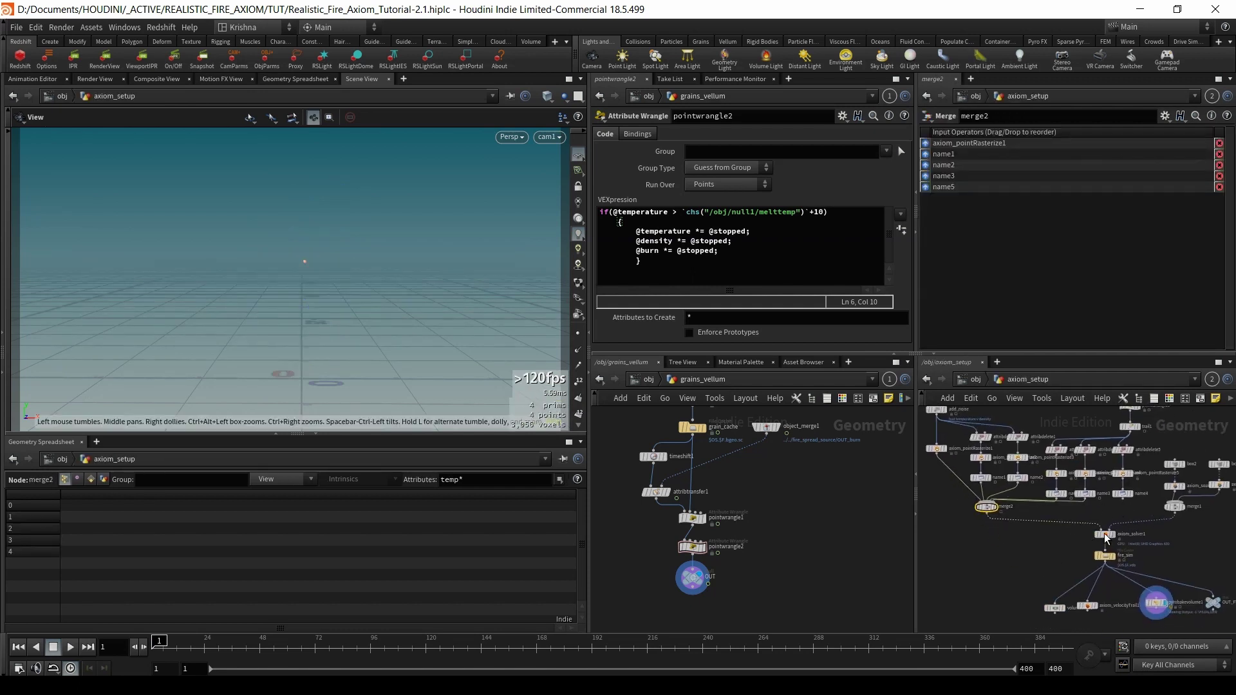
scroll(1124, 544, up, 5)
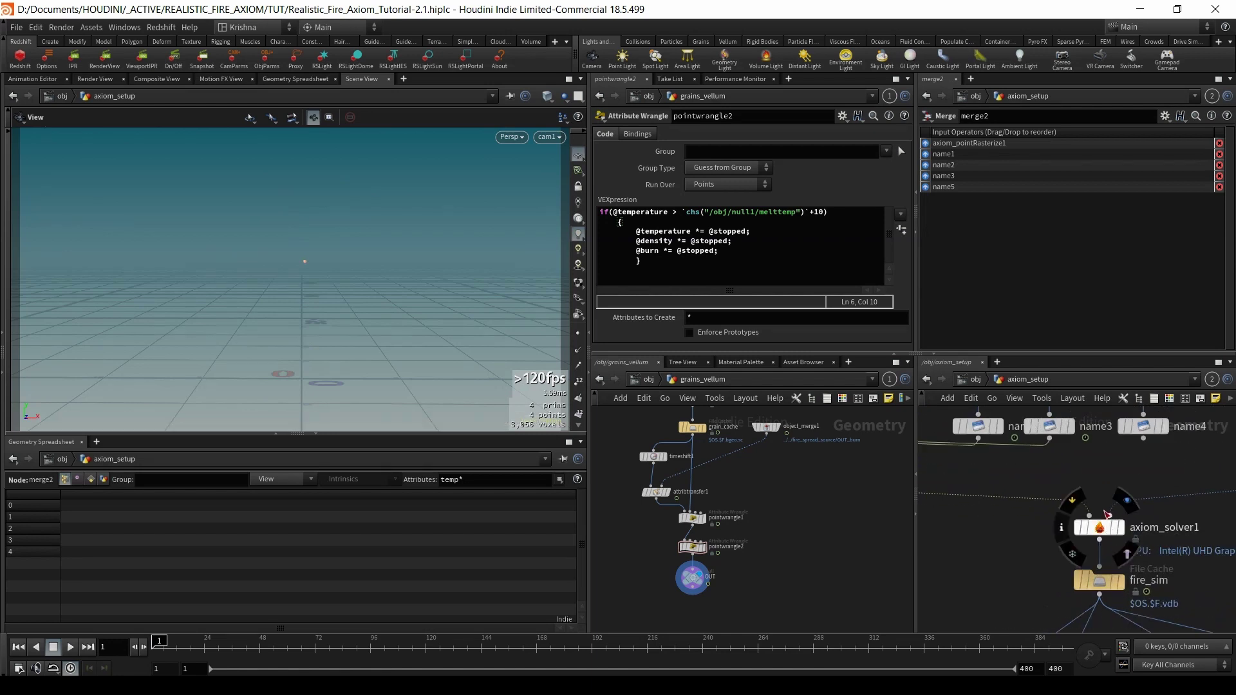
scroll(1052, 520, down, 3)
- Show the stopped attribute beside temperature for grains_vellum's OUT node and sort the points by stopped in ascending order
click(689, 581)
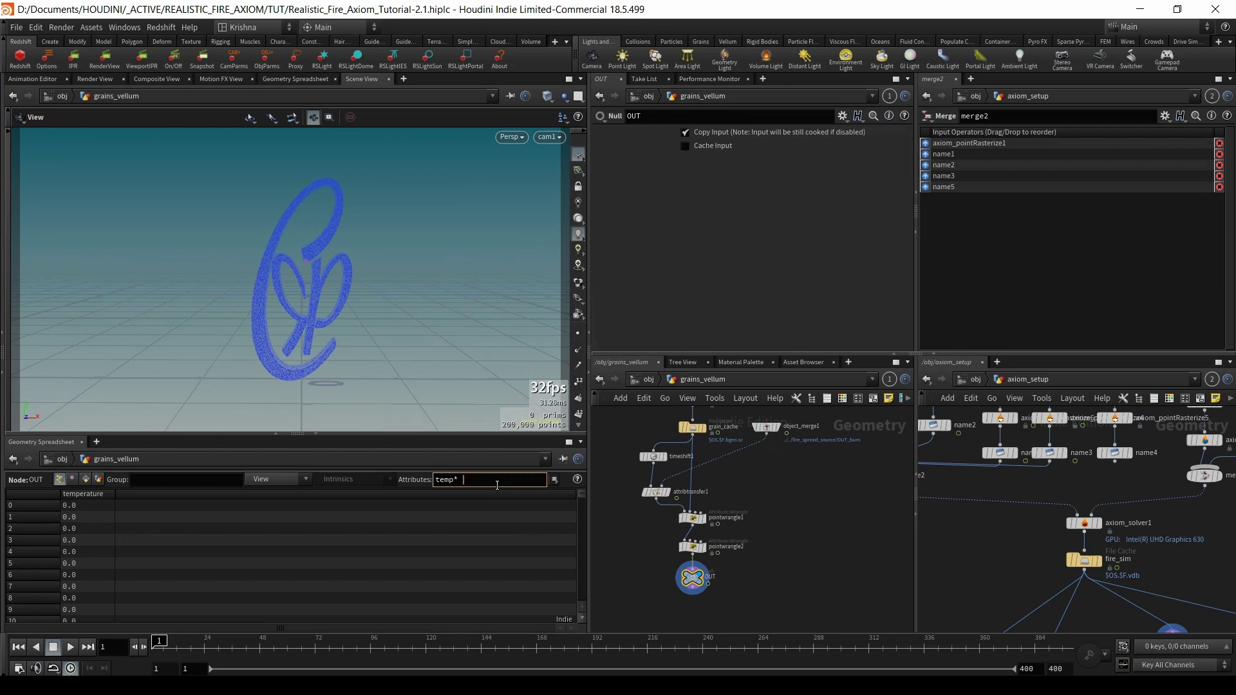
key(Return)
click(82, 495)
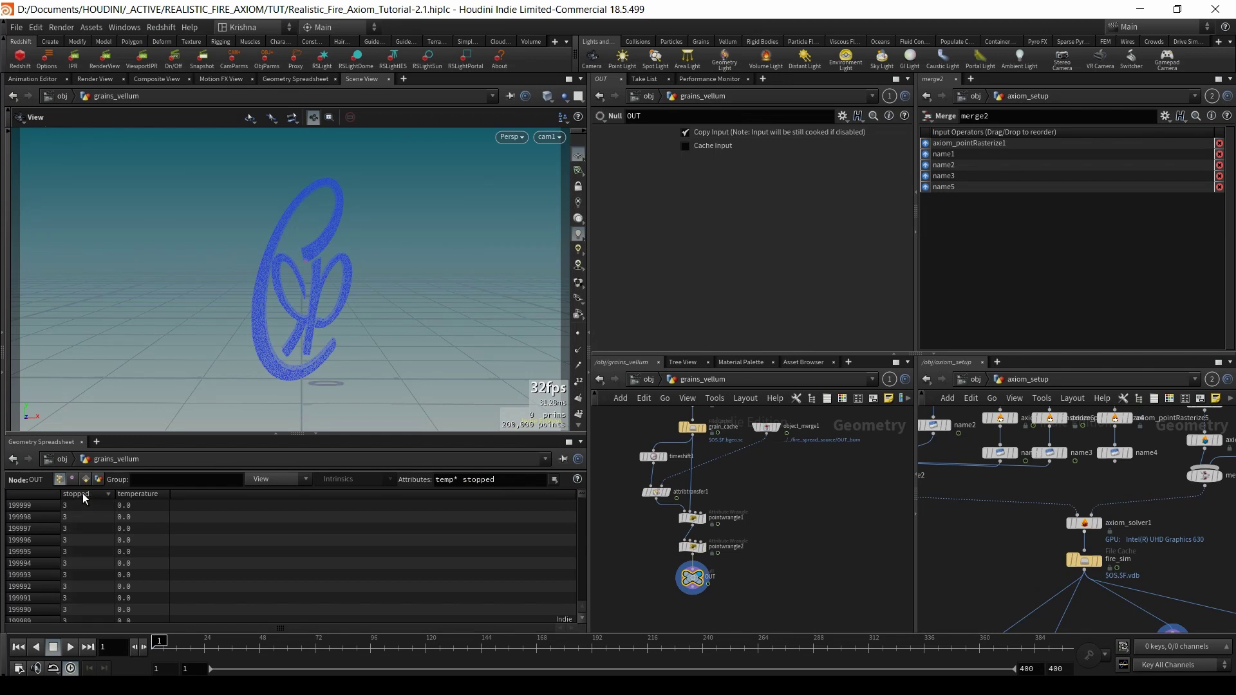
click(82, 496)
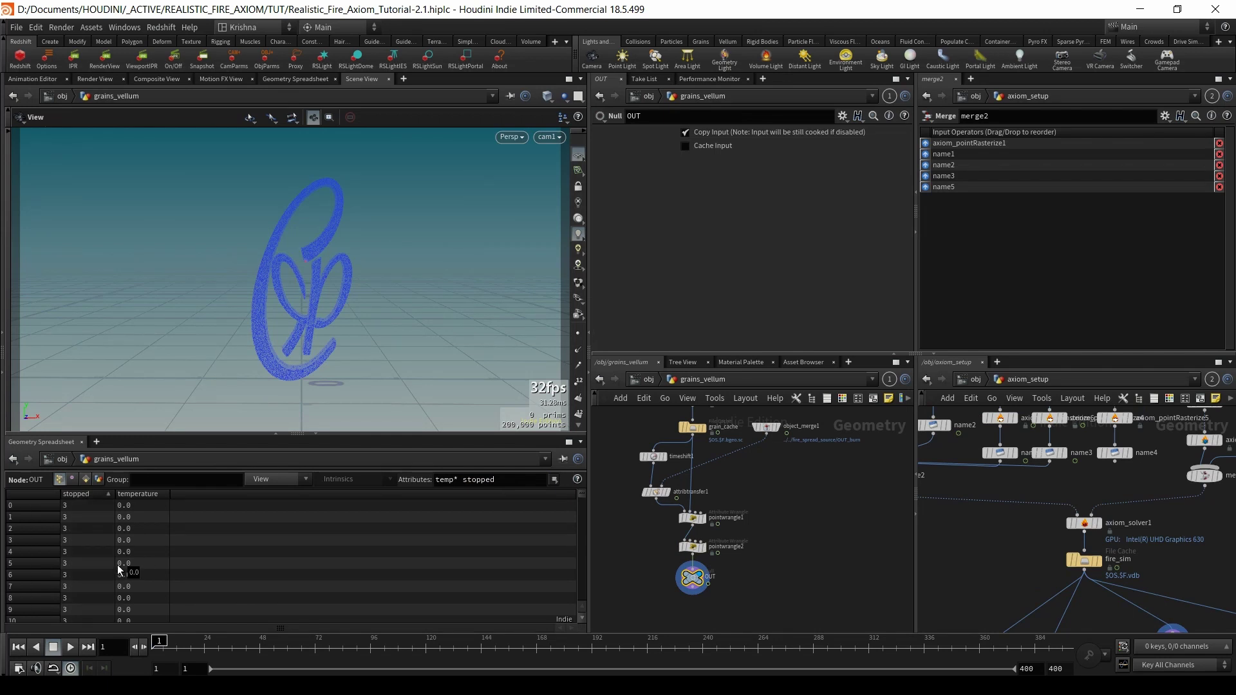
- Display grain_cache, examine its points sorted by stopped at frame 152, and return to frame 1
middle_drag(769, 488, 780, 534)
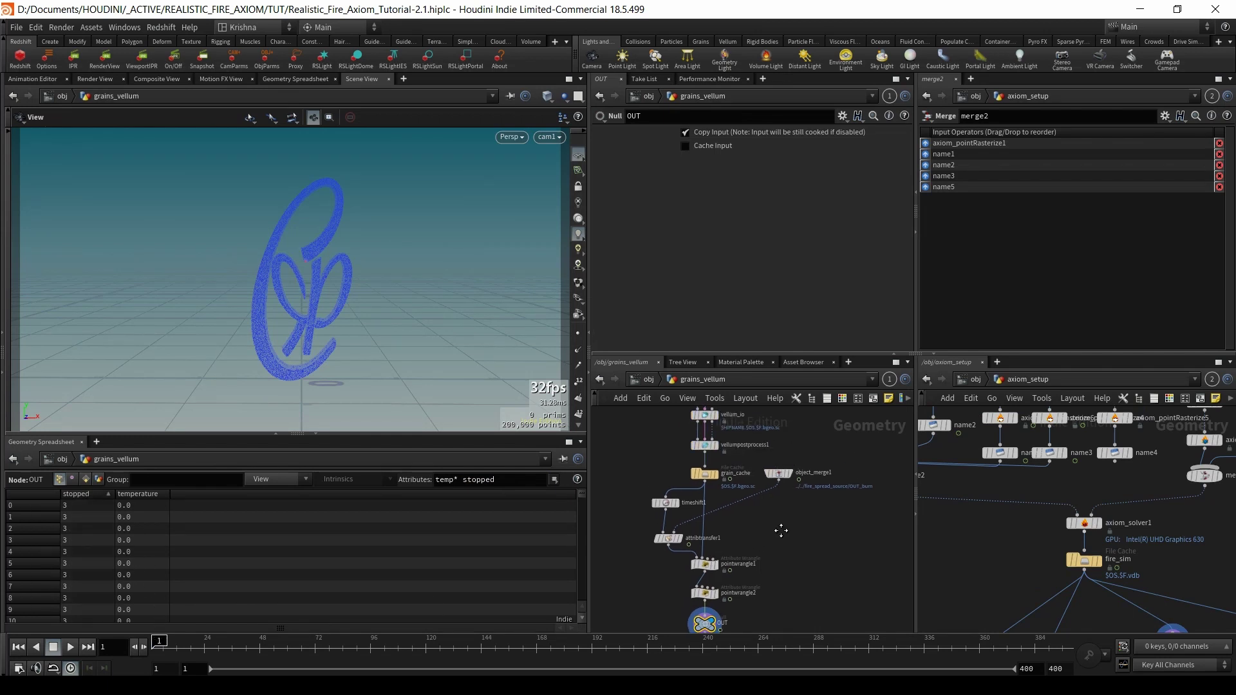
click(720, 485)
scroll(720, 484, up, 5)
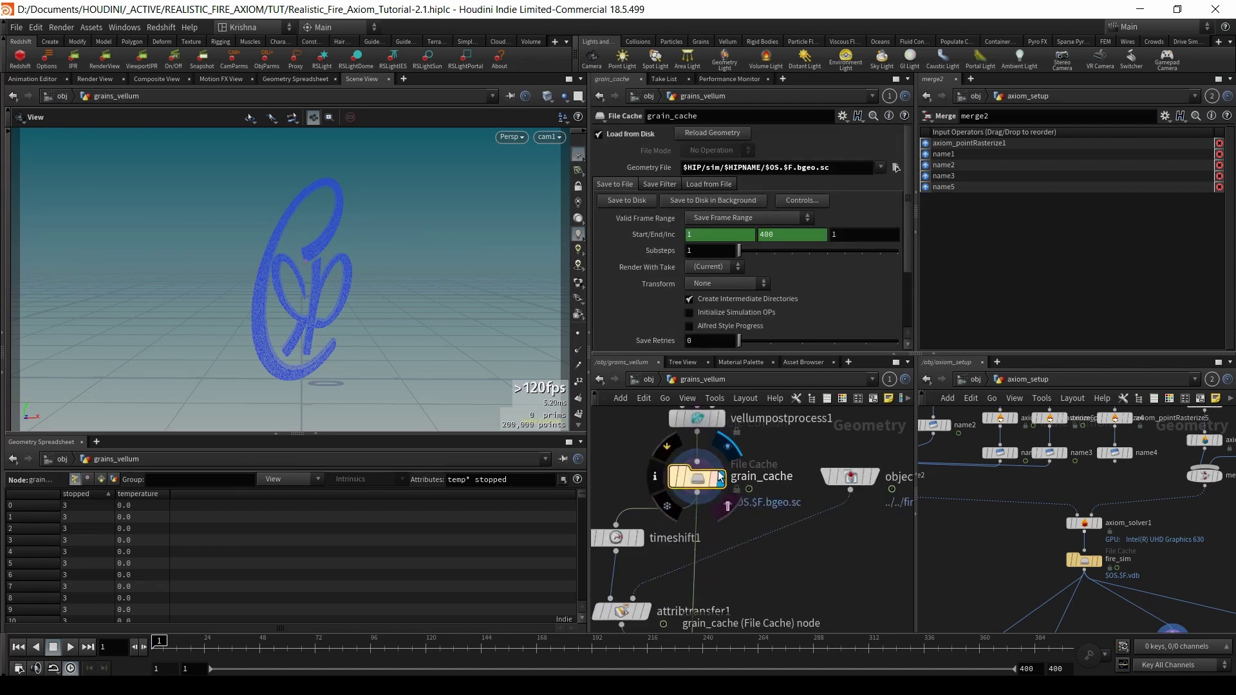
drag(207, 634, 499, 654)
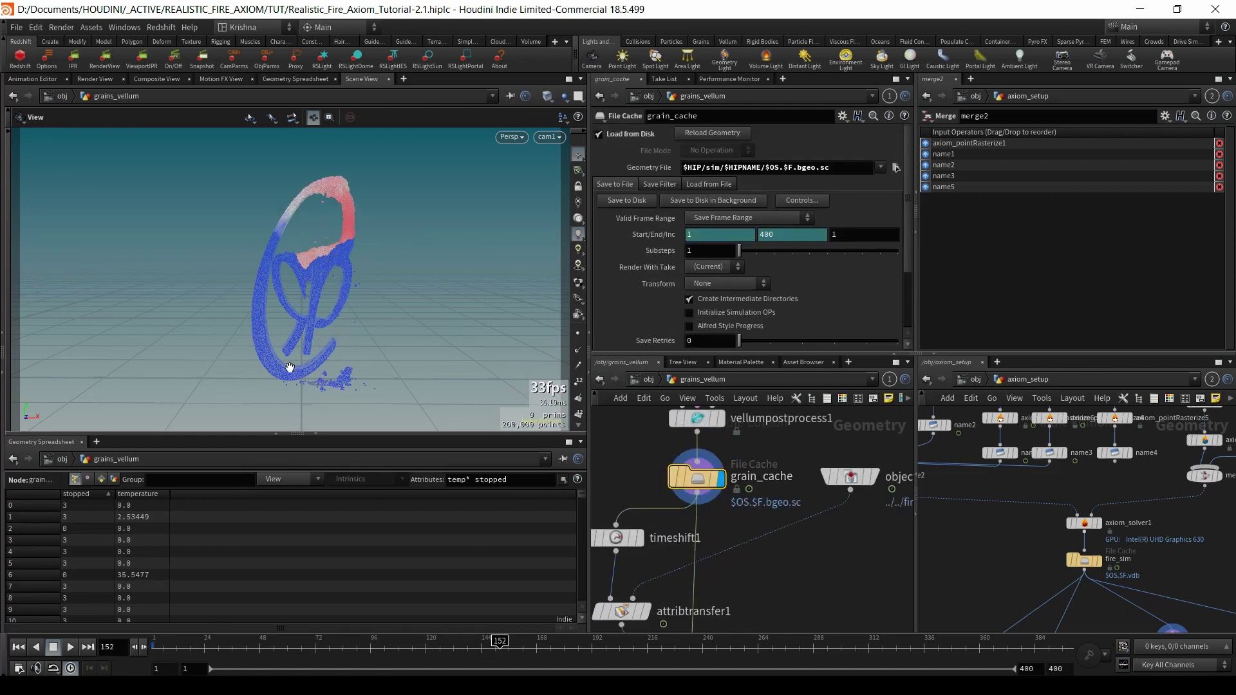
click(83, 494)
click(89, 494)
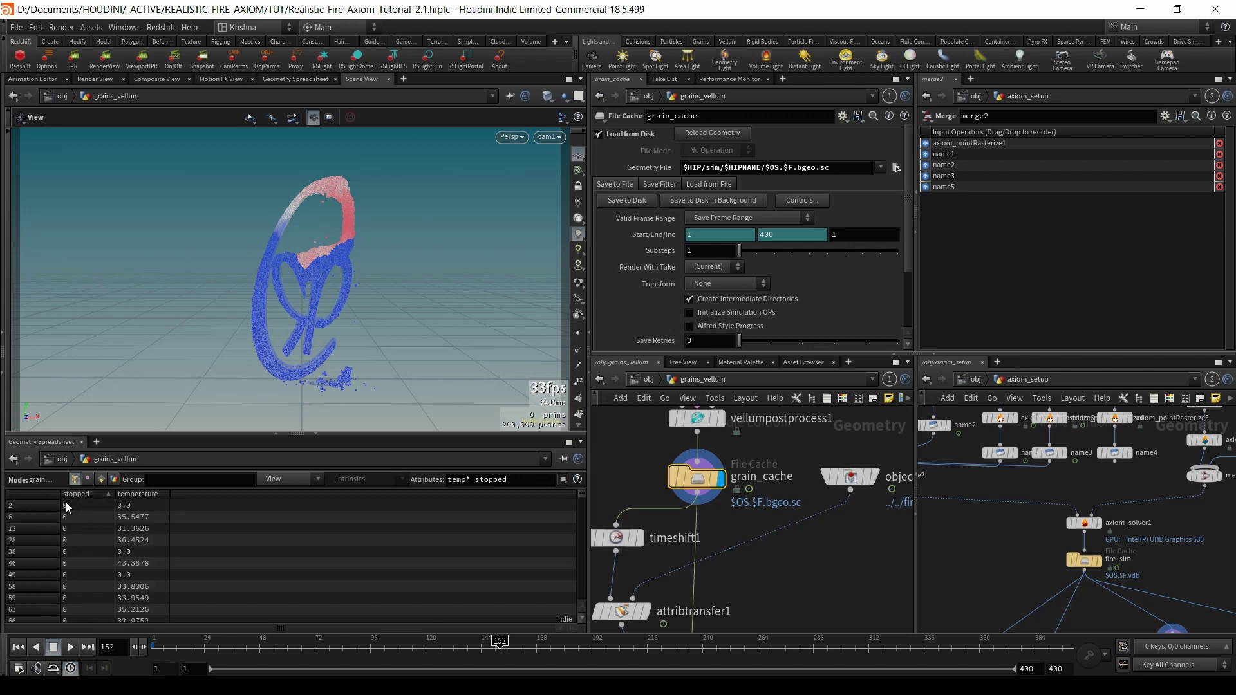
drag(493, 644, 153, 647)
- Select the OUT node and examine its points sorted by stopped at frame 177
middle_drag(765, 582, 751, 491)
scroll(752, 490, down, 2)
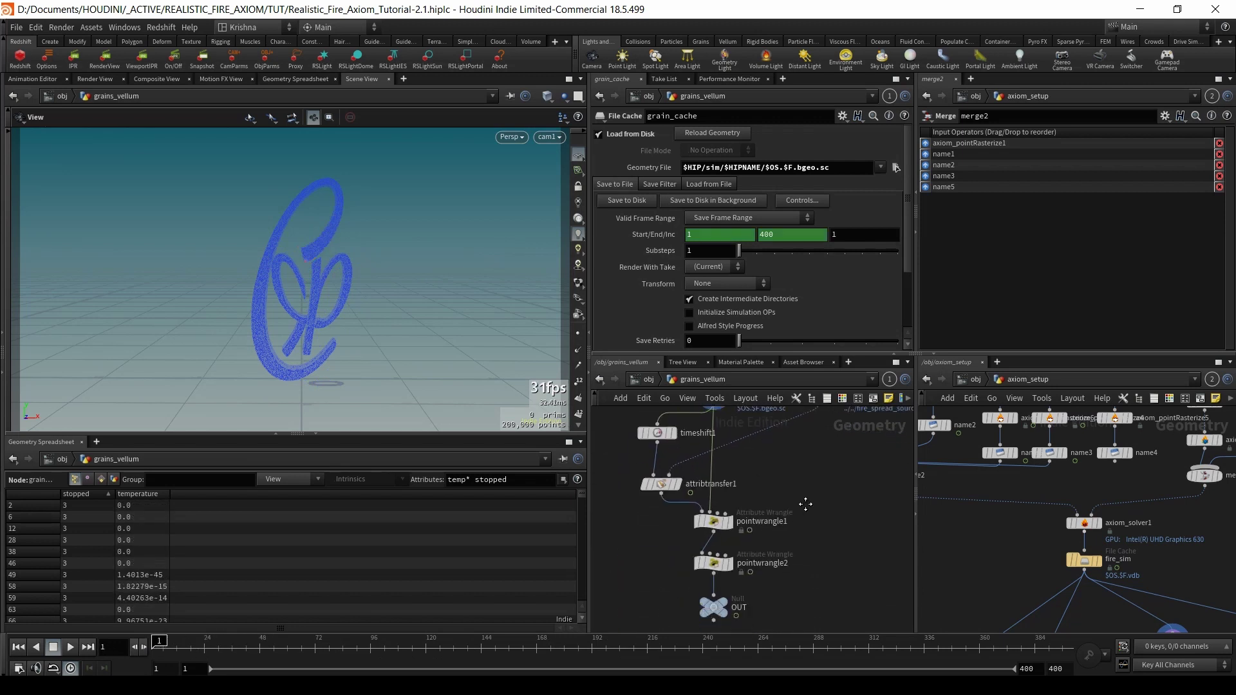
click(711, 571)
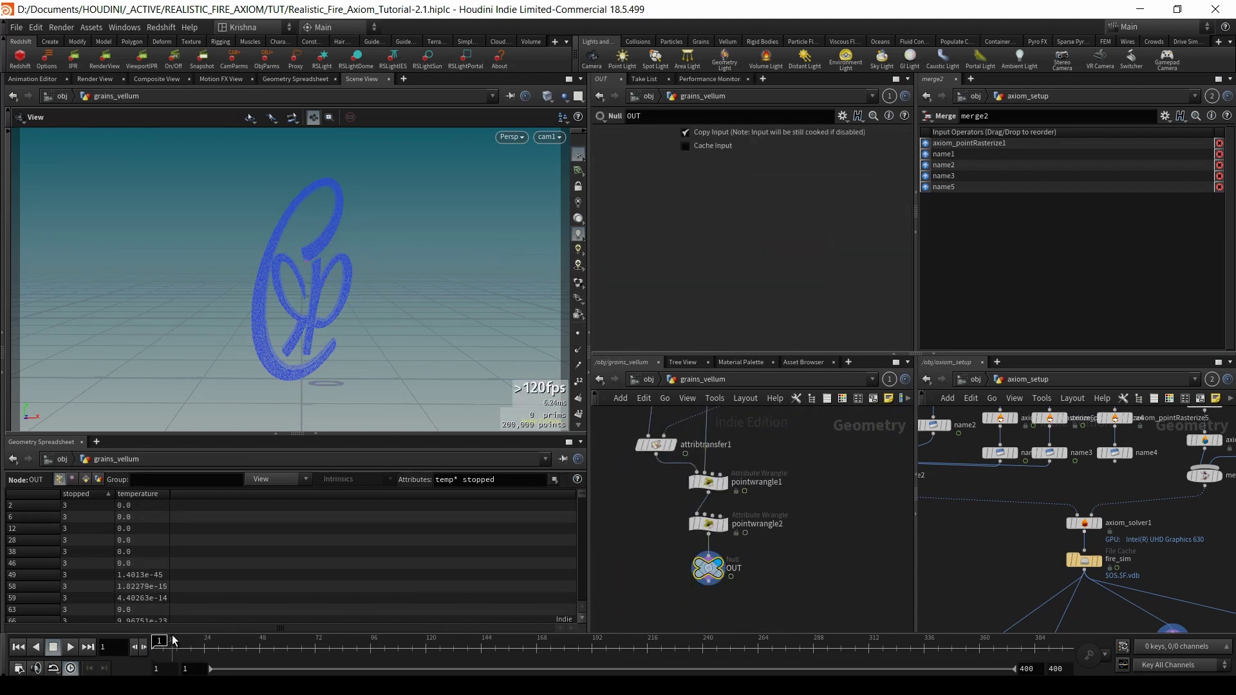
drag(164, 641, 557, 642)
click(55, 495)
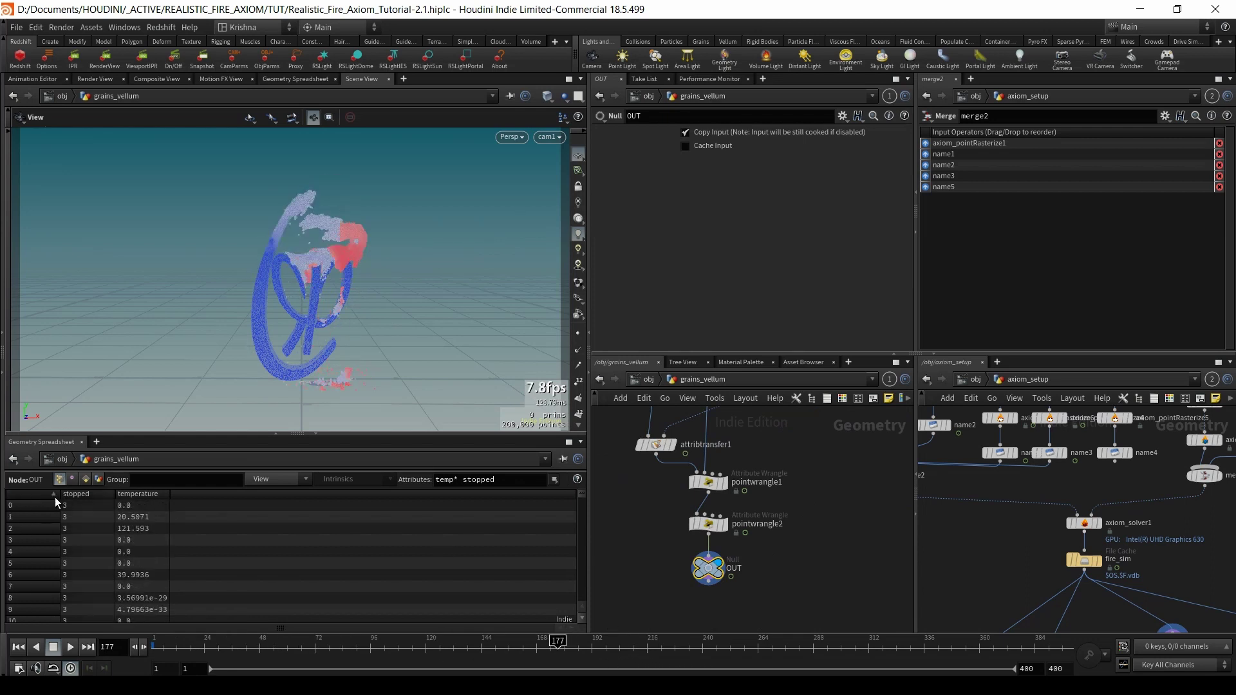
click(86, 494)
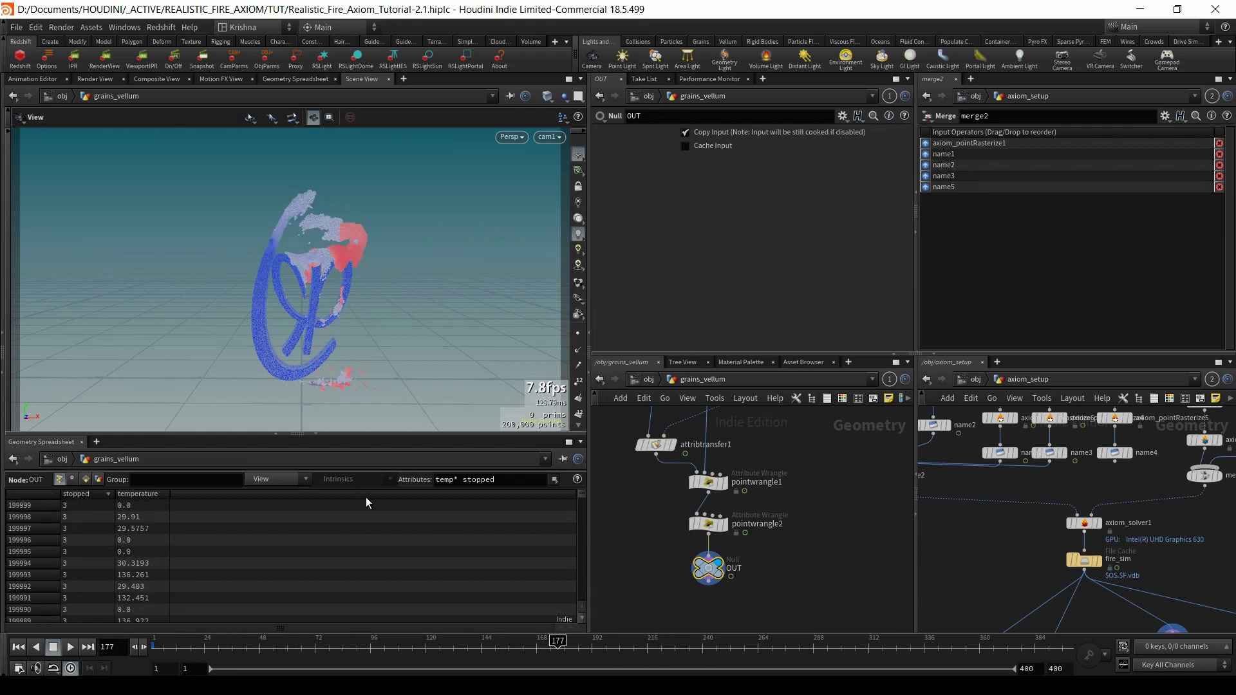
- Compare the stopped and temperature values on timeshift1 and pointwrangle1
scroll(766, 527, down, 4)
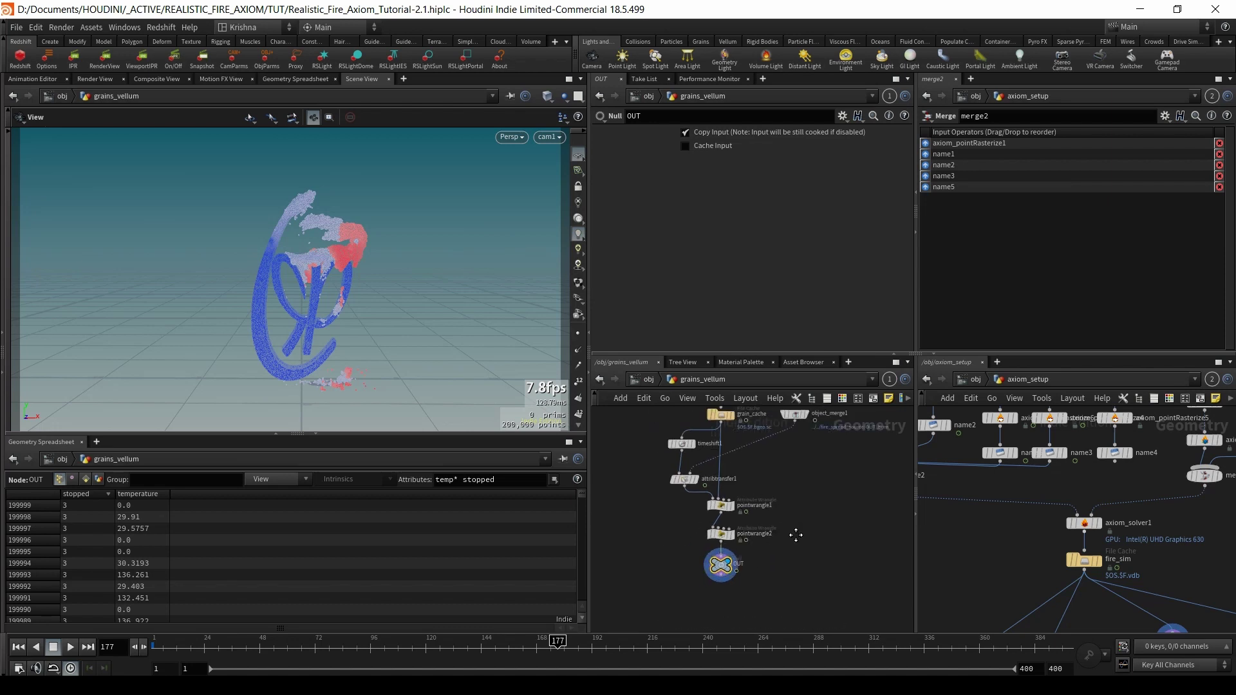
click(674, 469)
scroll(723, 486, up, 3)
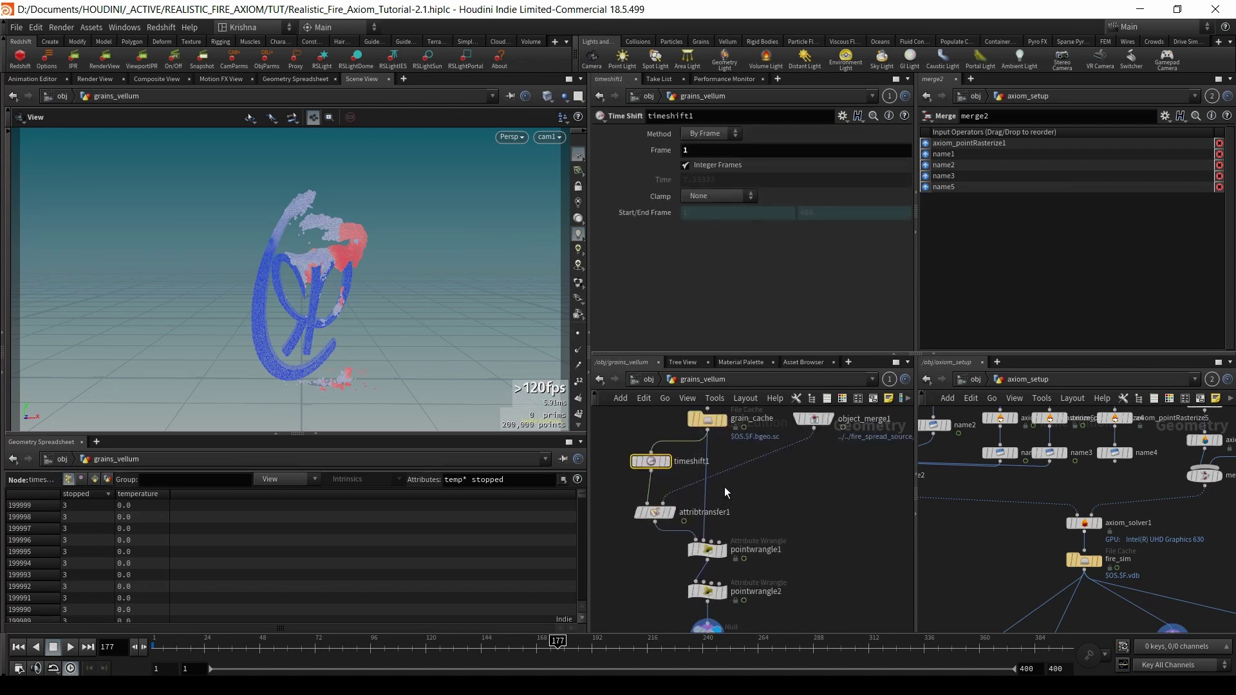
click(709, 552)
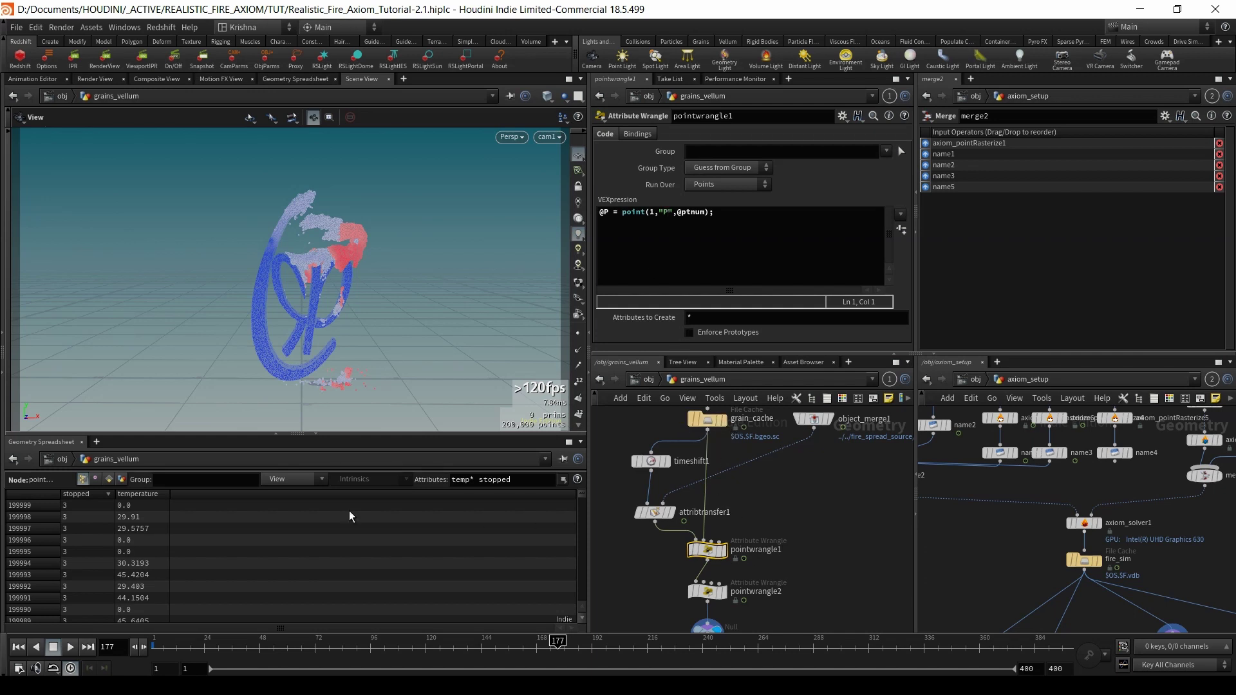
- Insert an Attribute Copy node between pointwrangle1 and pointwrangle2
middle_drag(796, 558, 796, 492)
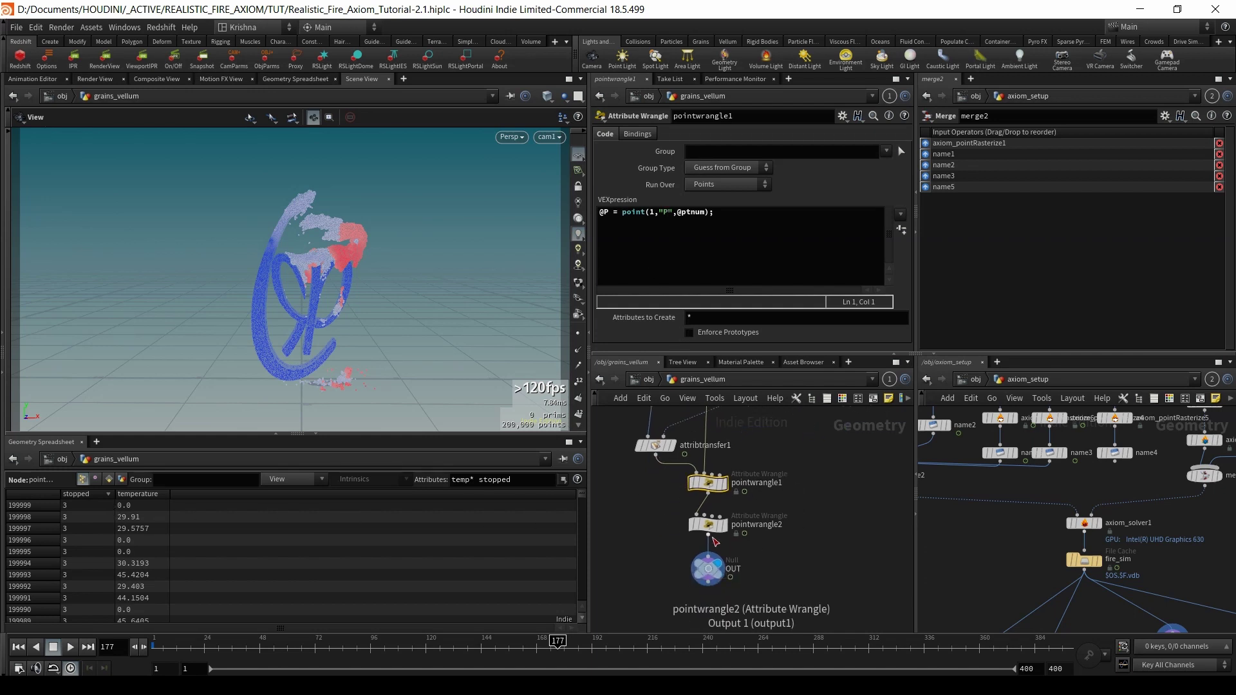
key(Tab)
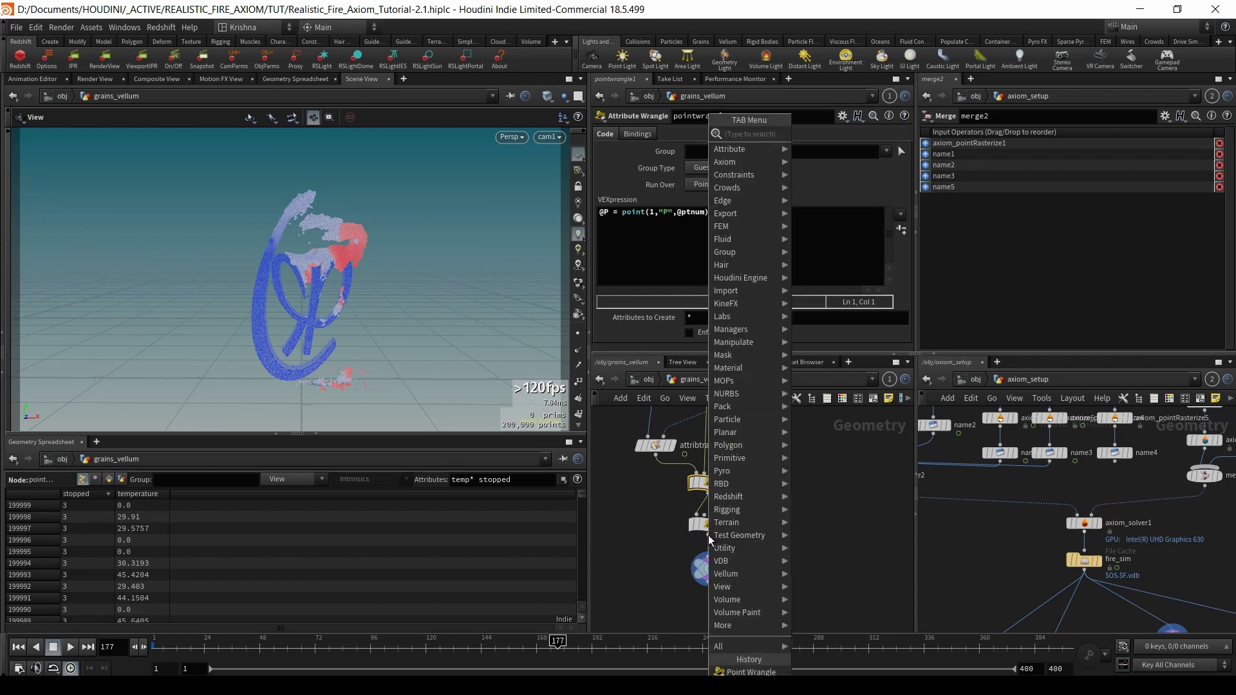
key(Escape)
click(709, 524)
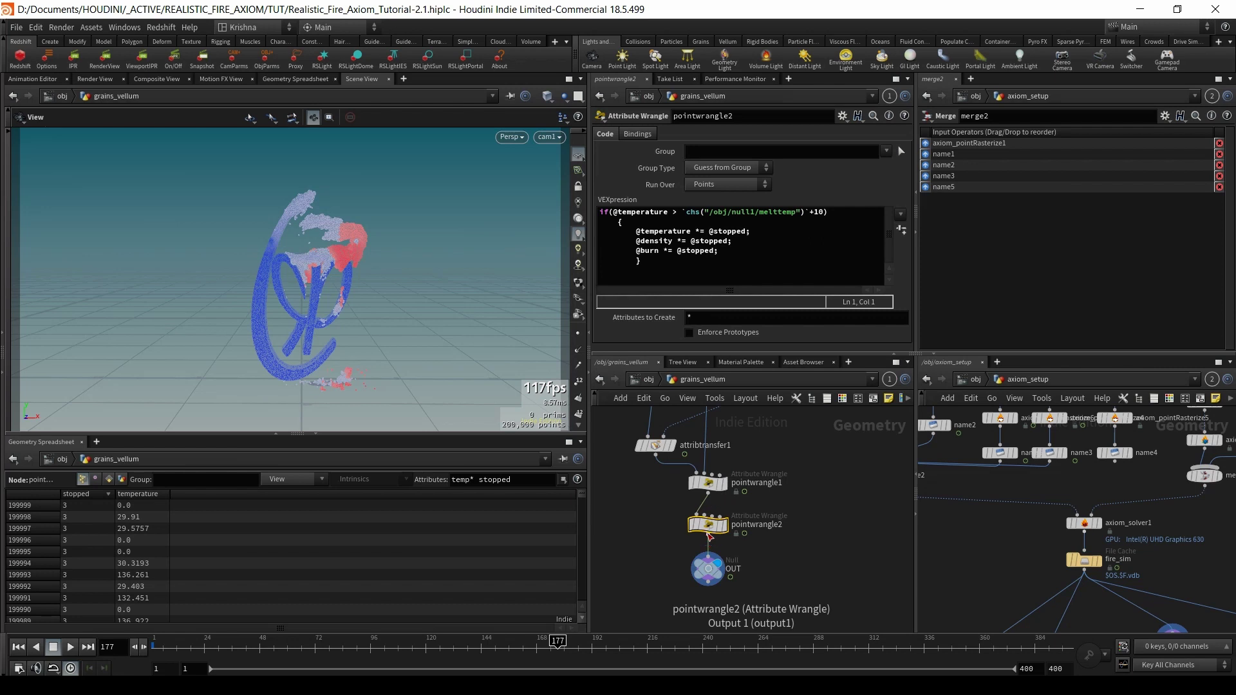
key(Tab)
text(a)
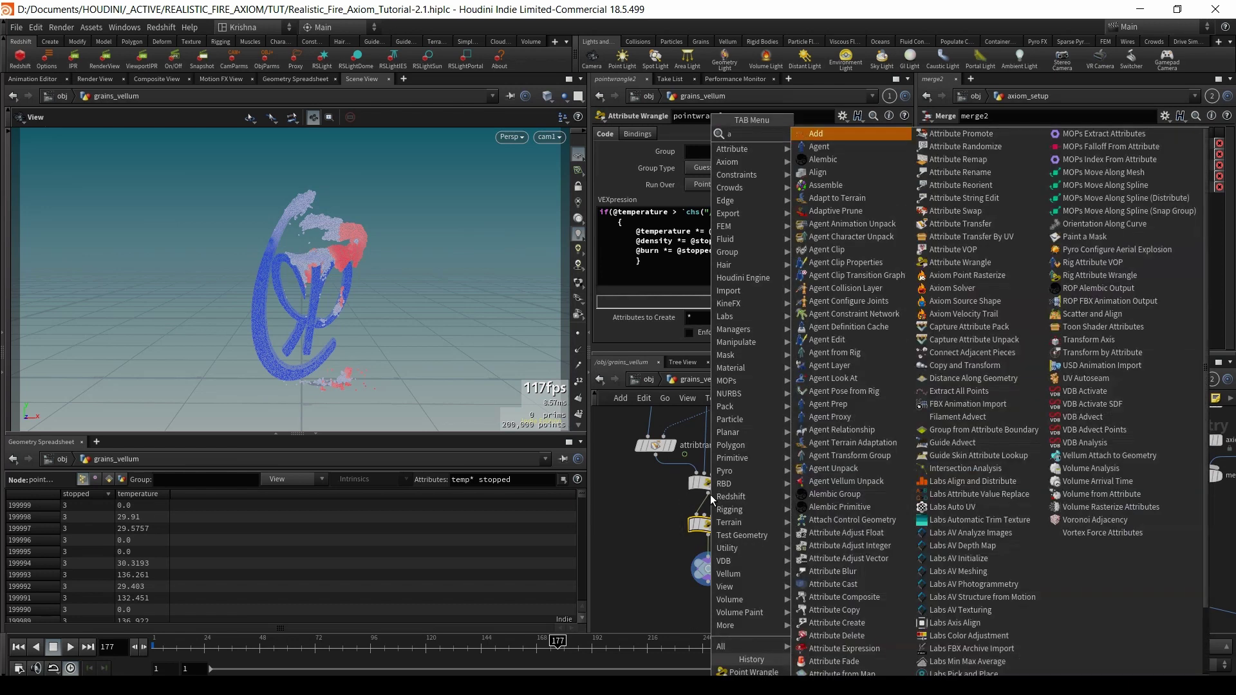
text(ttr copy)
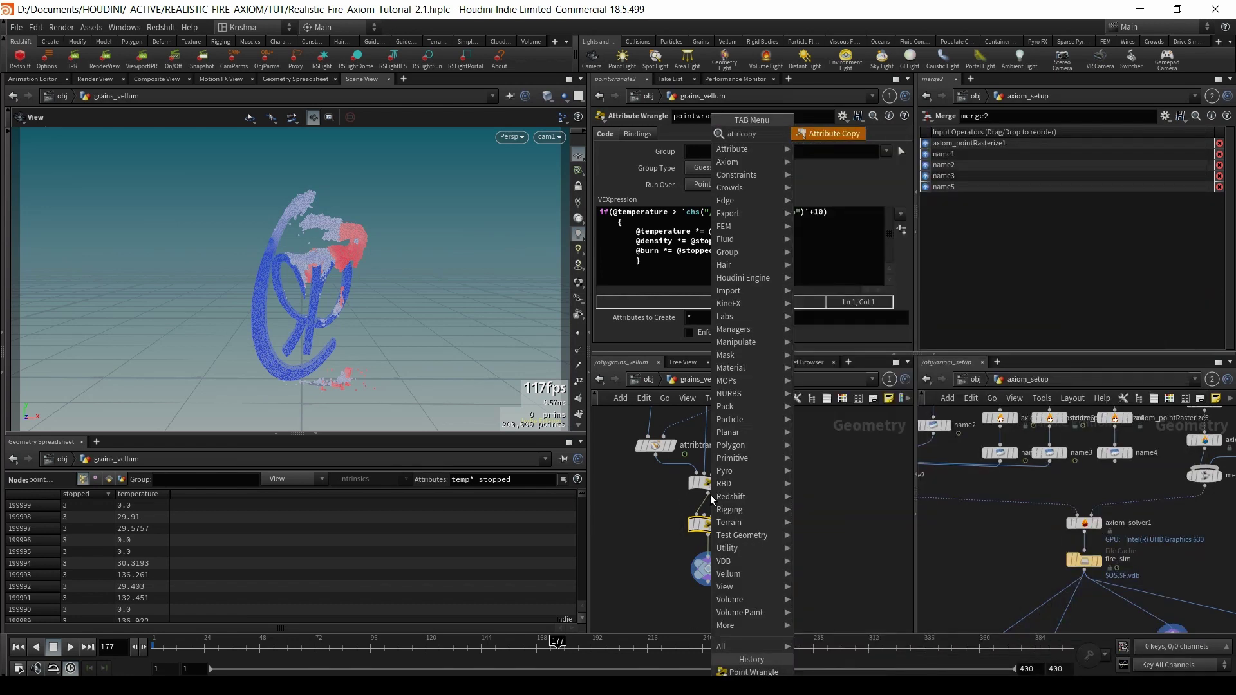
key(Return)
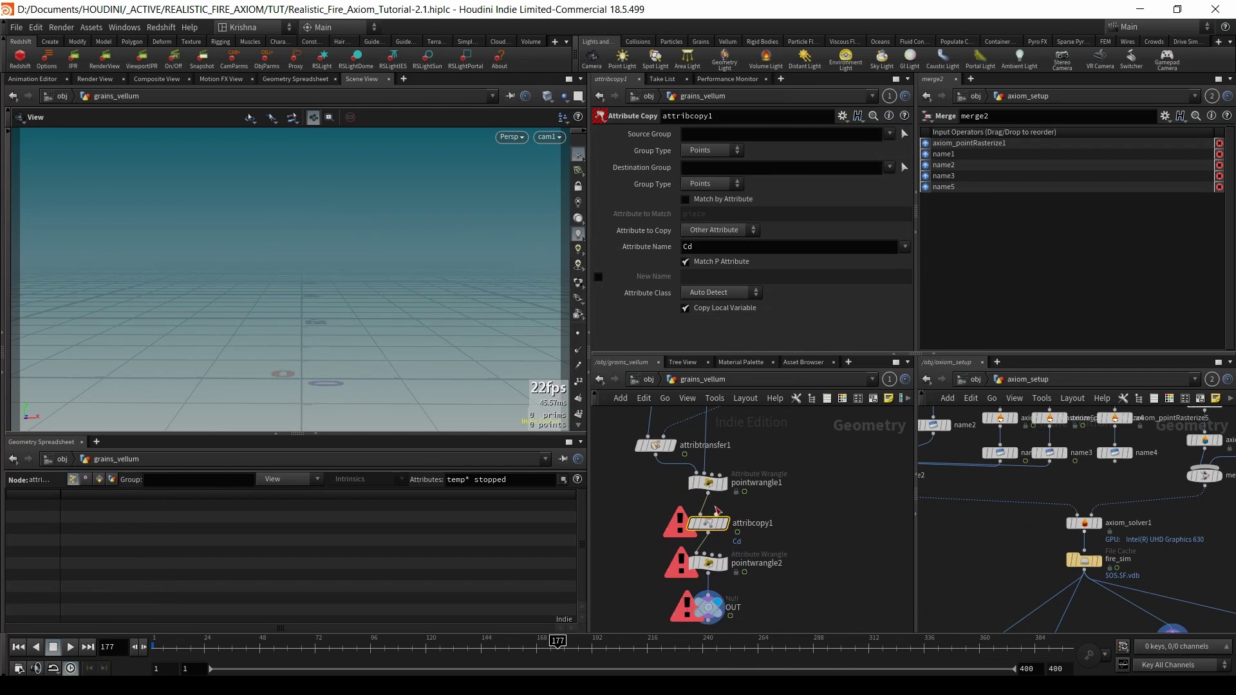
- Connect grain_cache to attribcopy1's second input and move the node aside from the wrangle chain
click(717, 573)
scroll(773, 498, up, 2)
click(729, 470)
scroll(773, 523, down, 3)
drag(721, 537, 764, 536)
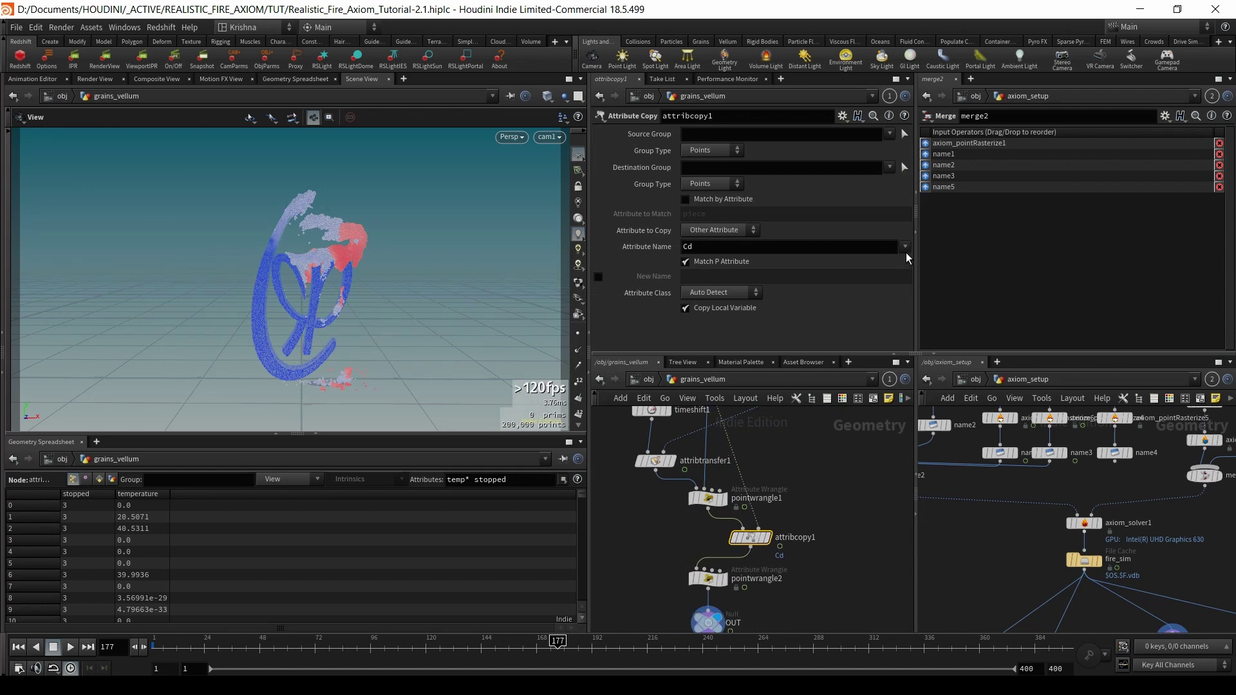
- Add stopped to attribcopy1's attribute name so it reads Cd stopped
click(905, 247)
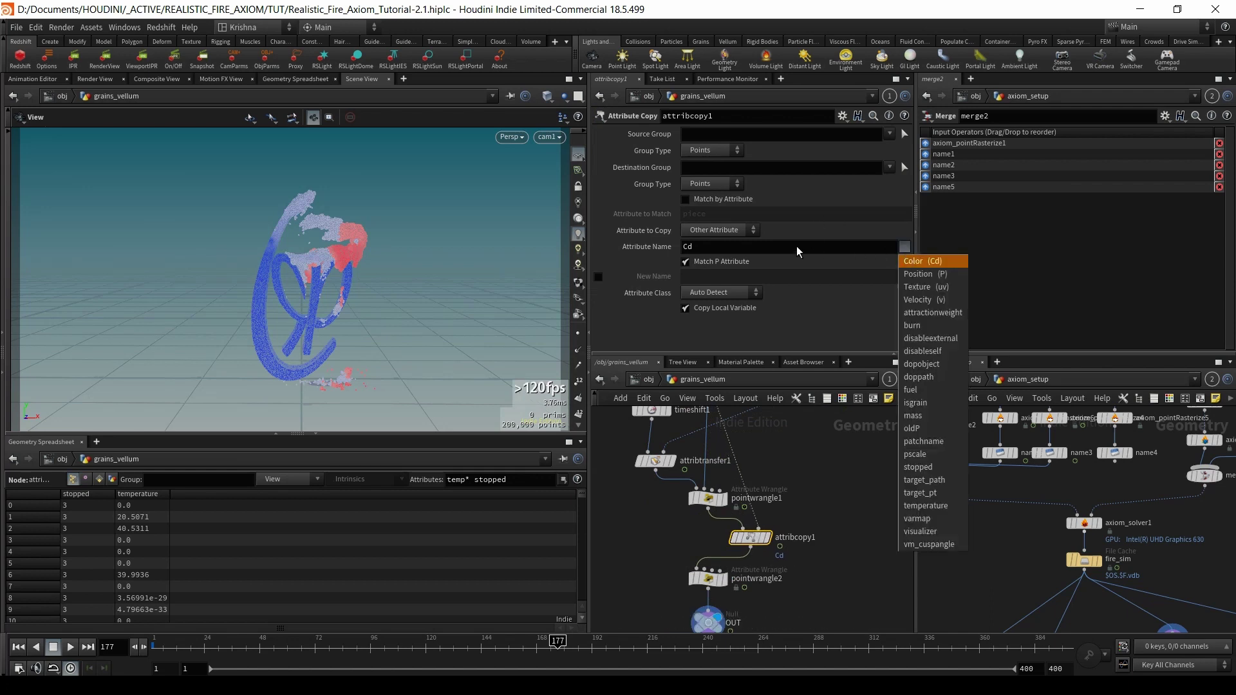
click(918, 467)
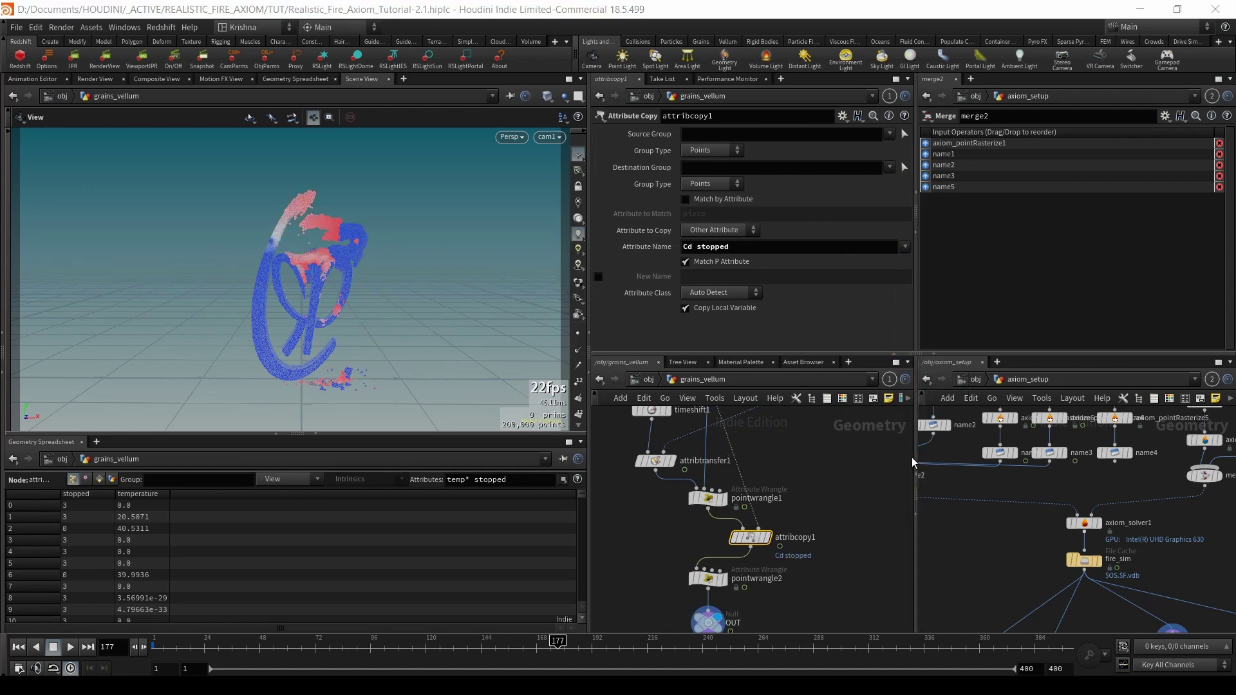
click(905, 247)
click(918, 475)
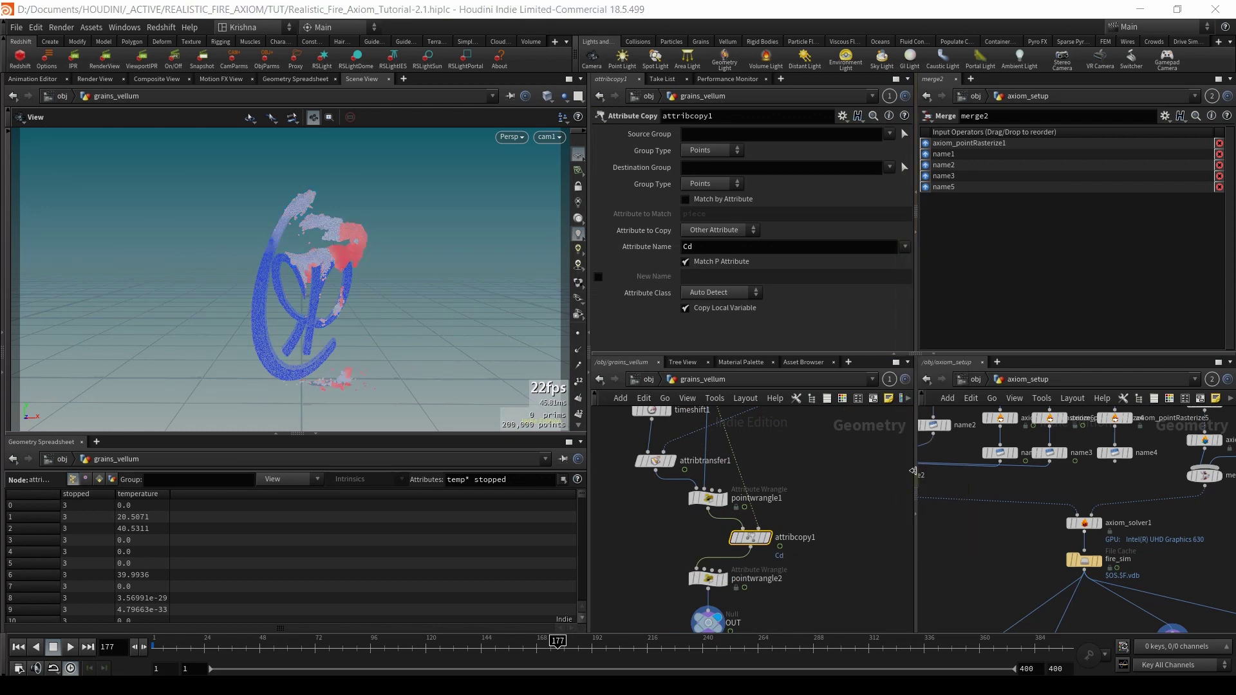
click(905, 247)
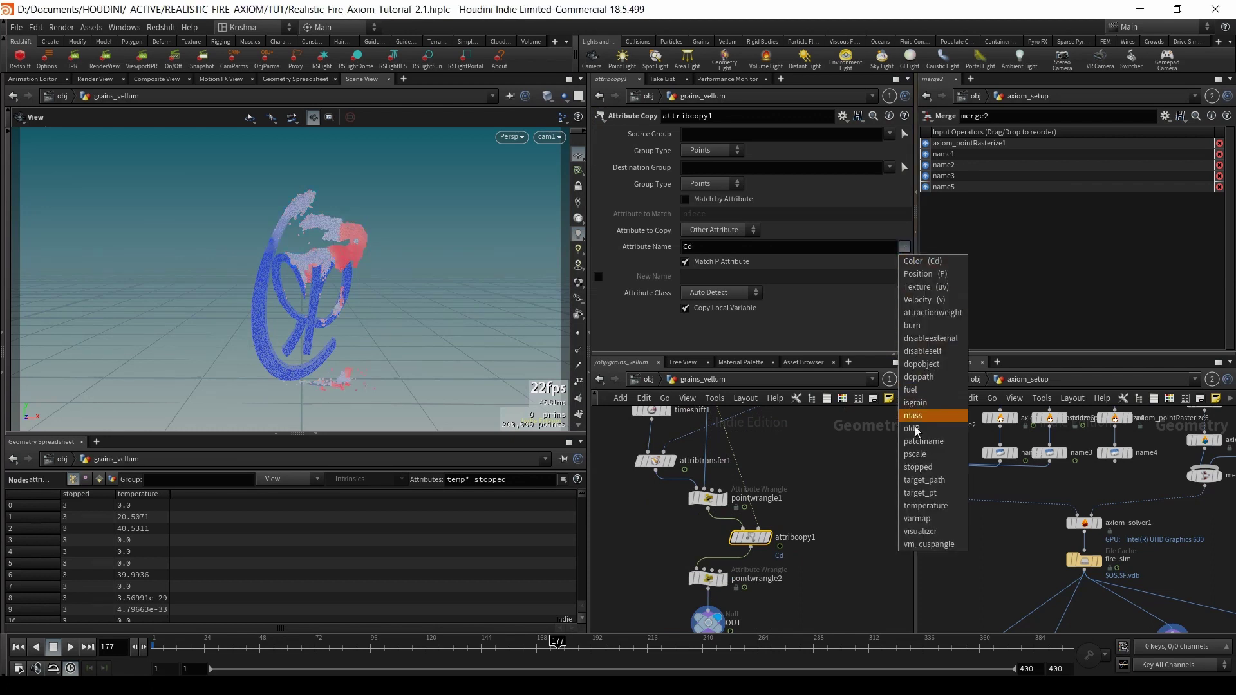
click(917, 466)
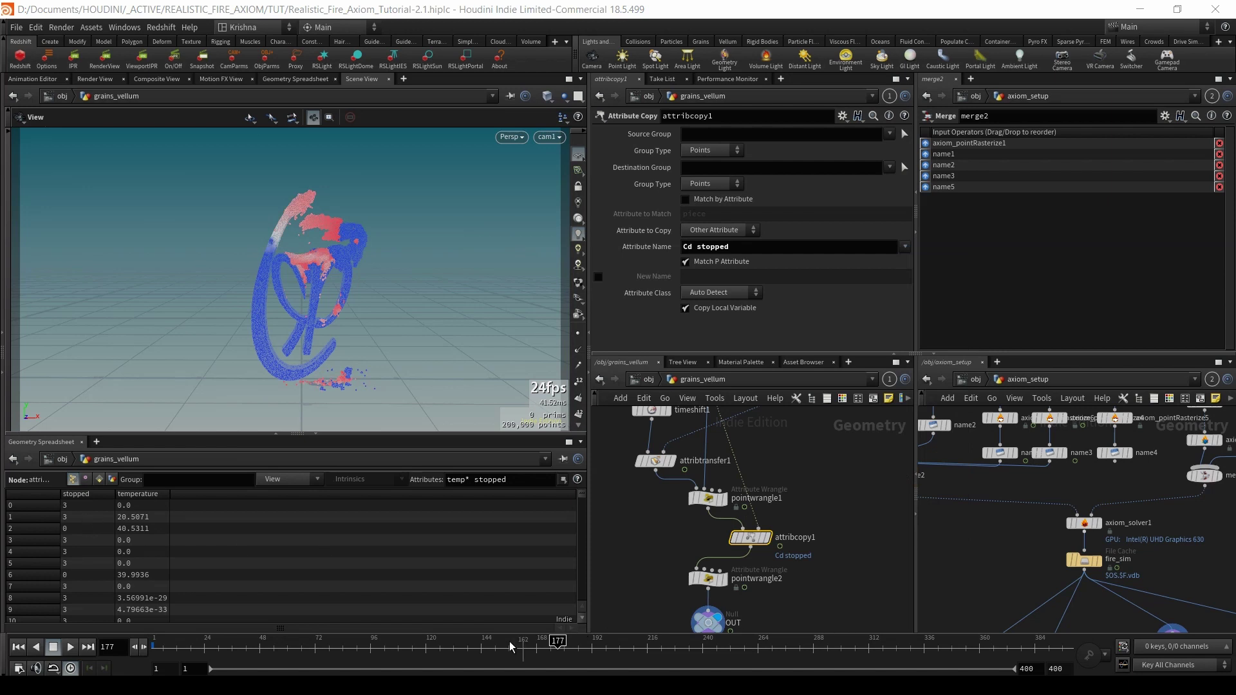
- Check OUT's points sorted by stopped, comparing the values with attribcopy1 bypassed and re-enabled
click(94, 495)
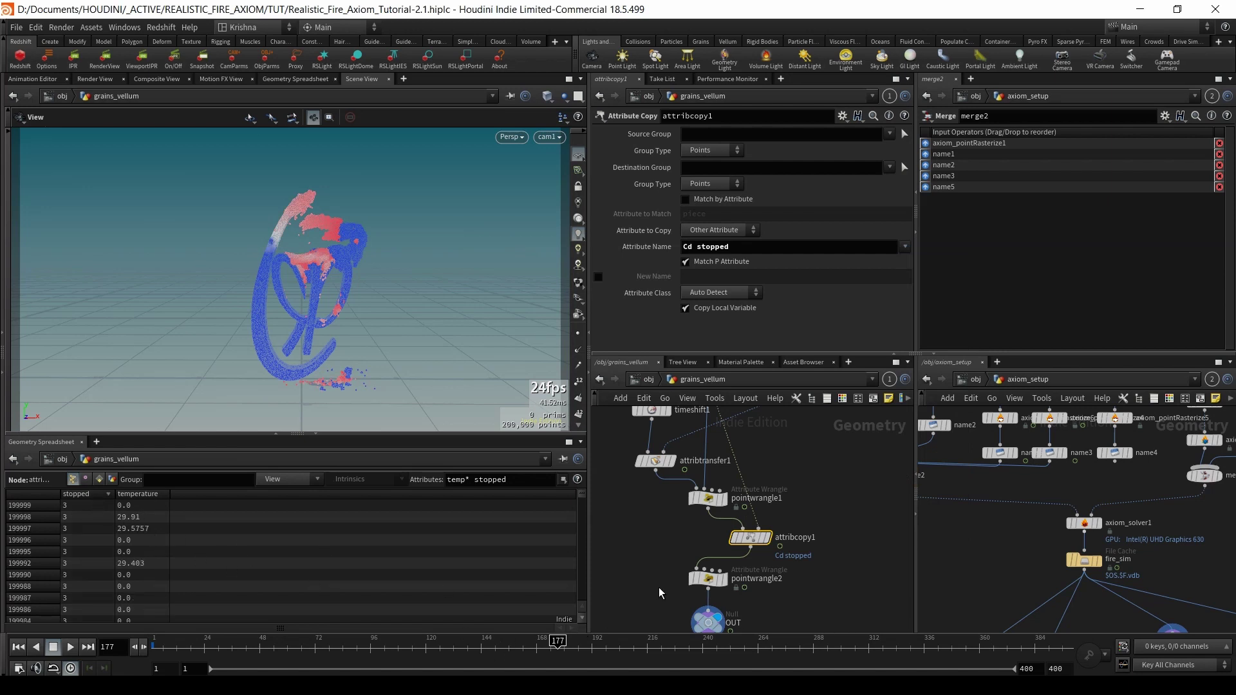
click(709, 578)
middle_drag(741, 615, 753, 555)
click(718, 563)
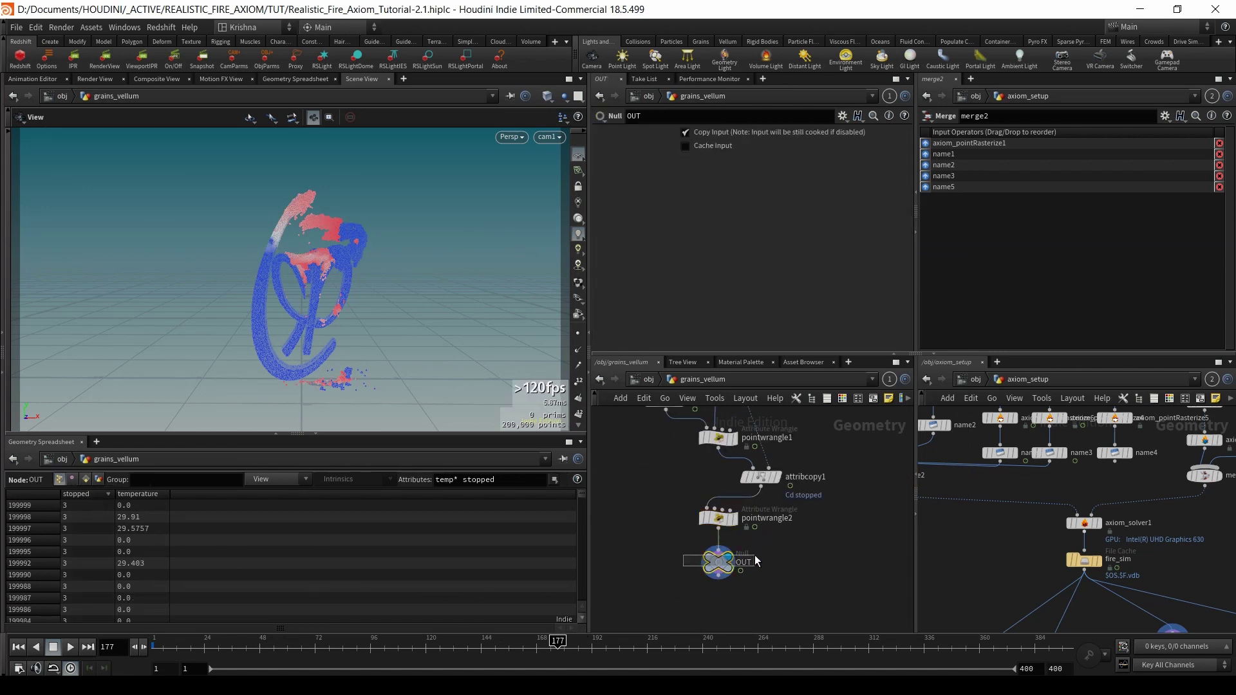
click(88, 496)
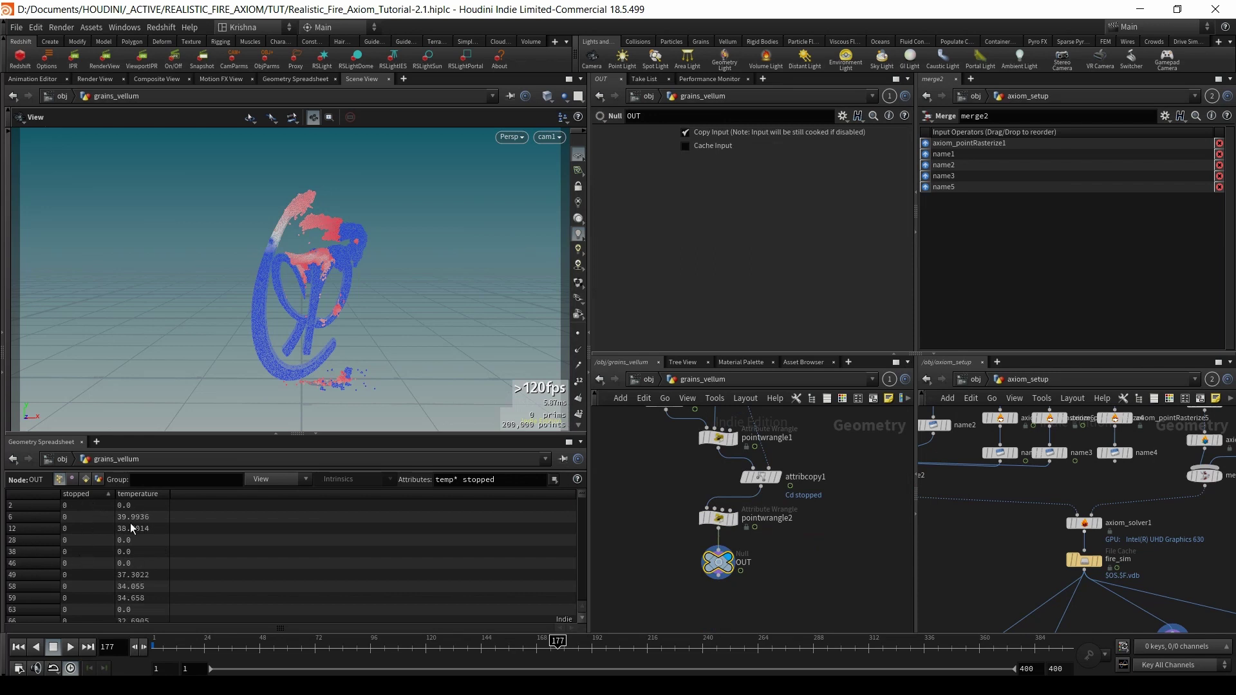
click(741, 456)
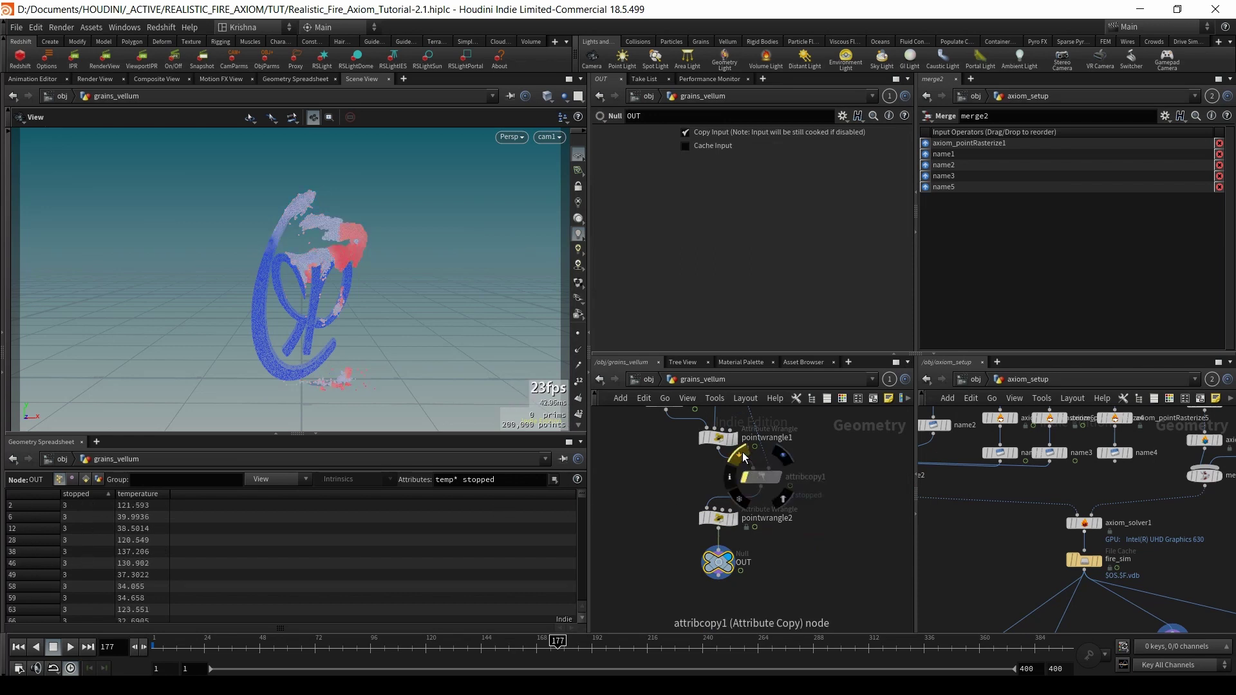
click(742, 456)
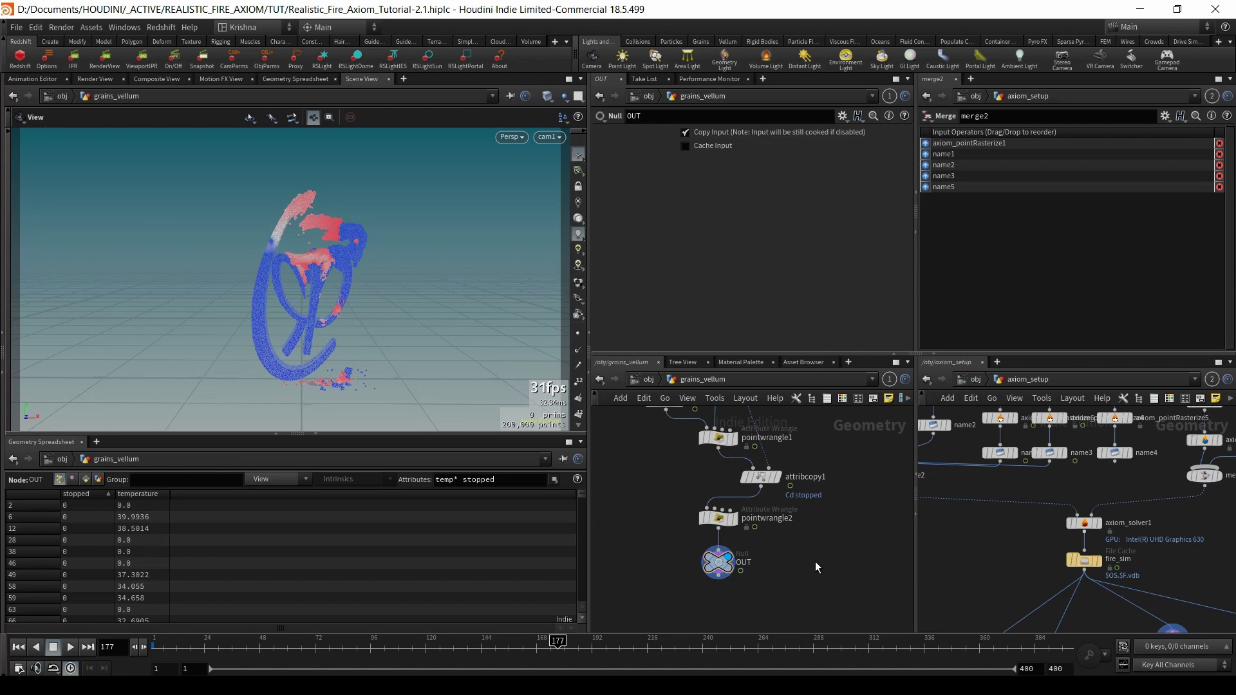
- Bypass attribcopy1 to compare the grain result, and inspect the stopped multiplication in pointwrangle2's expression
scroll(747, 554, up, 1)
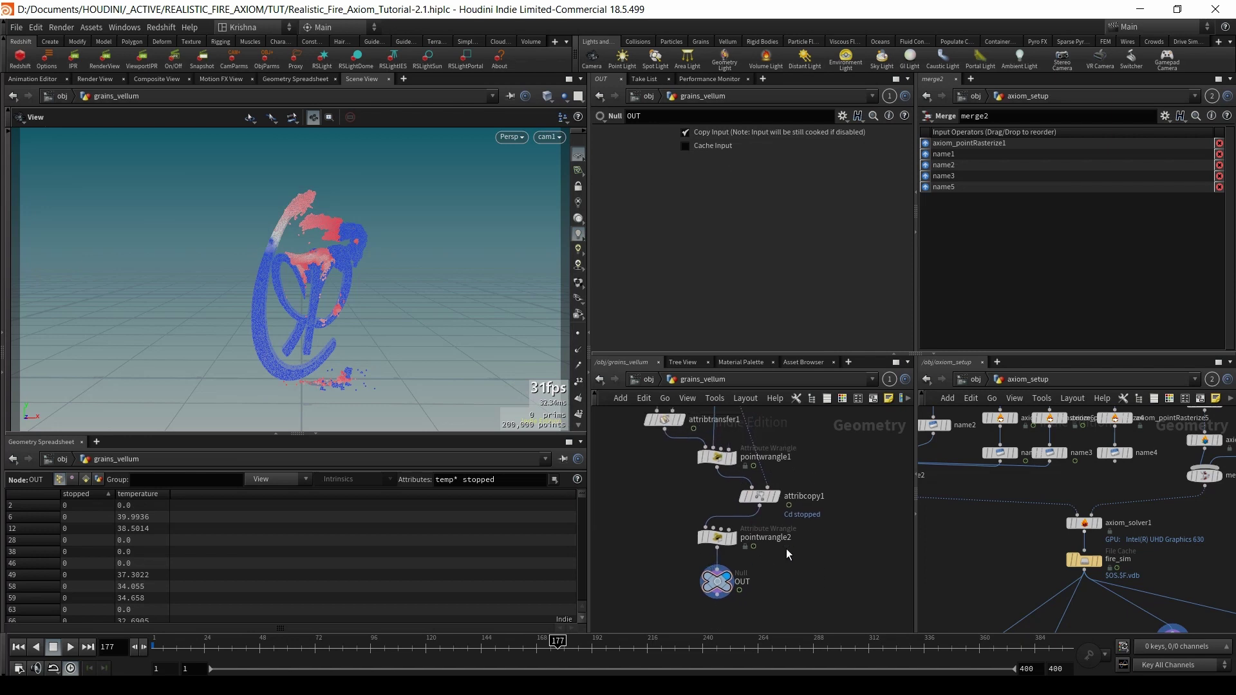
click(759, 497)
click(744, 497)
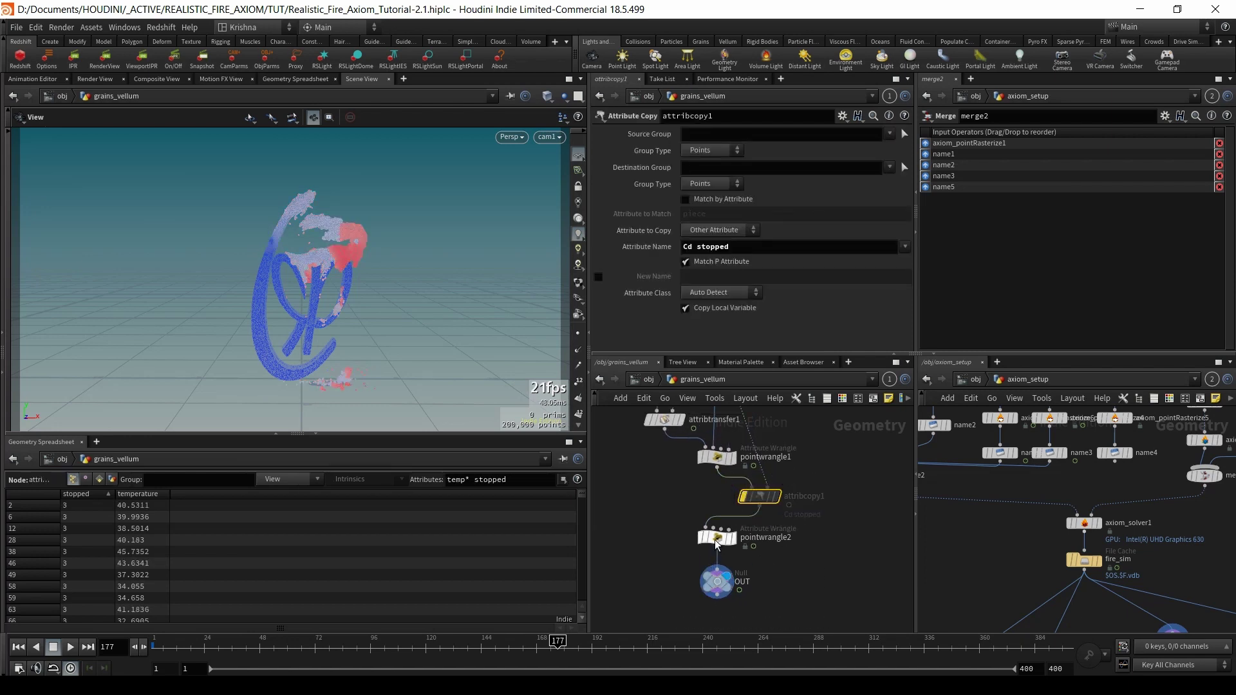
click(717, 537)
drag(709, 231, 733, 231)
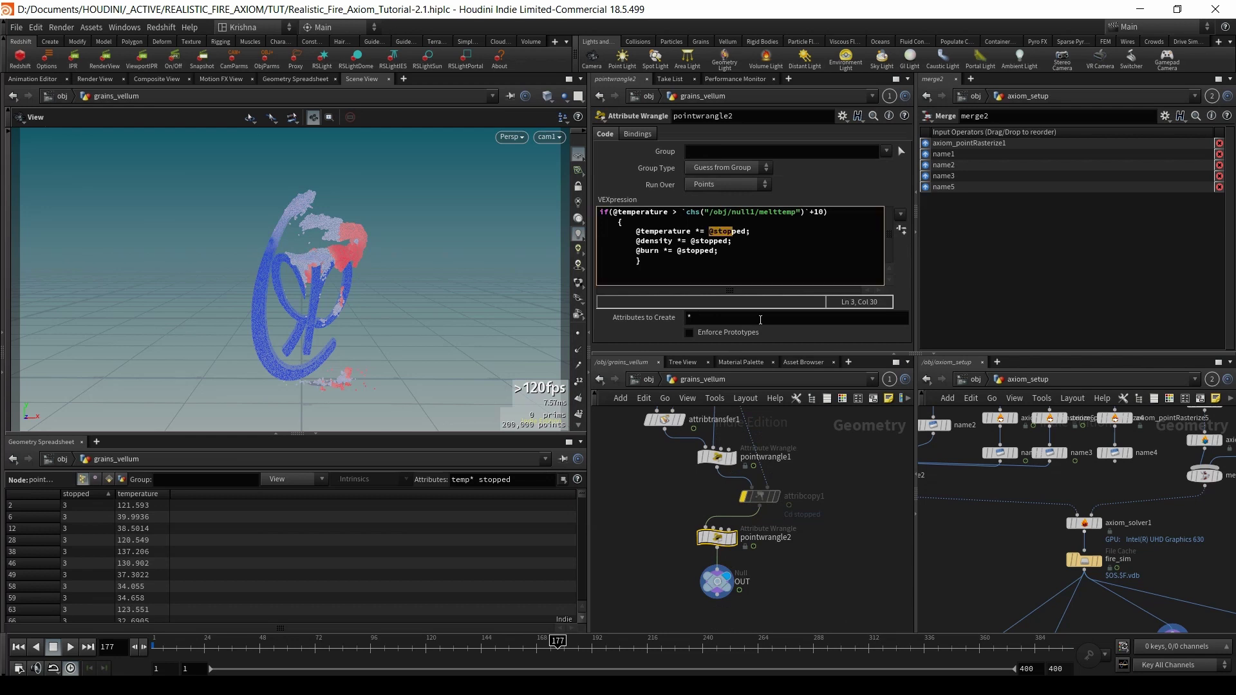
mouse_move(757, 502)
- In axiom_setup, remove fuel from add_noise's attributes so they read temperature v density
click(648, 380)
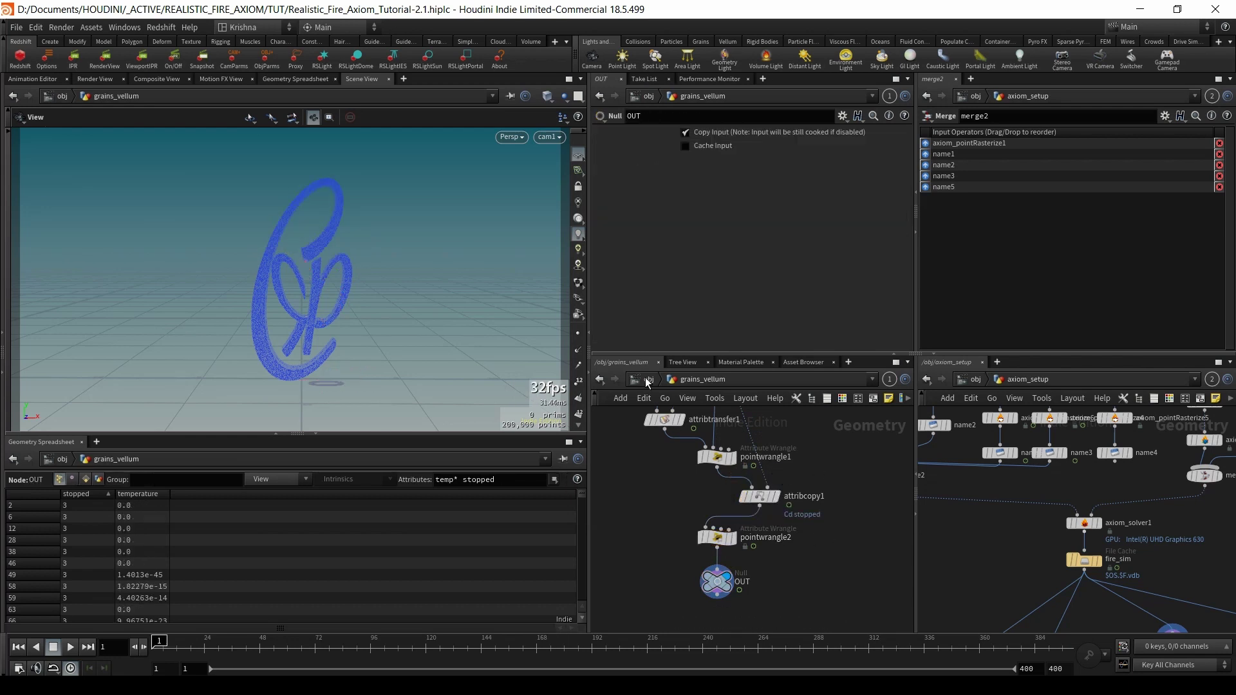
mouse_move(803, 431)
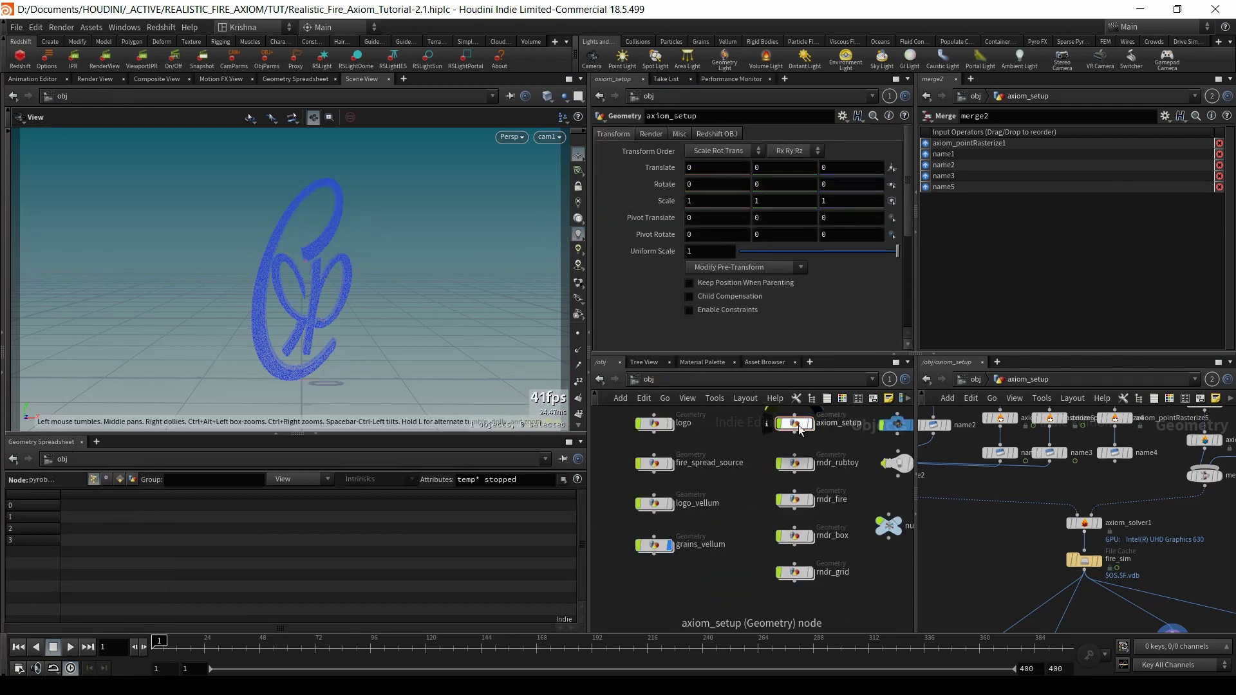
double_click(799, 425)
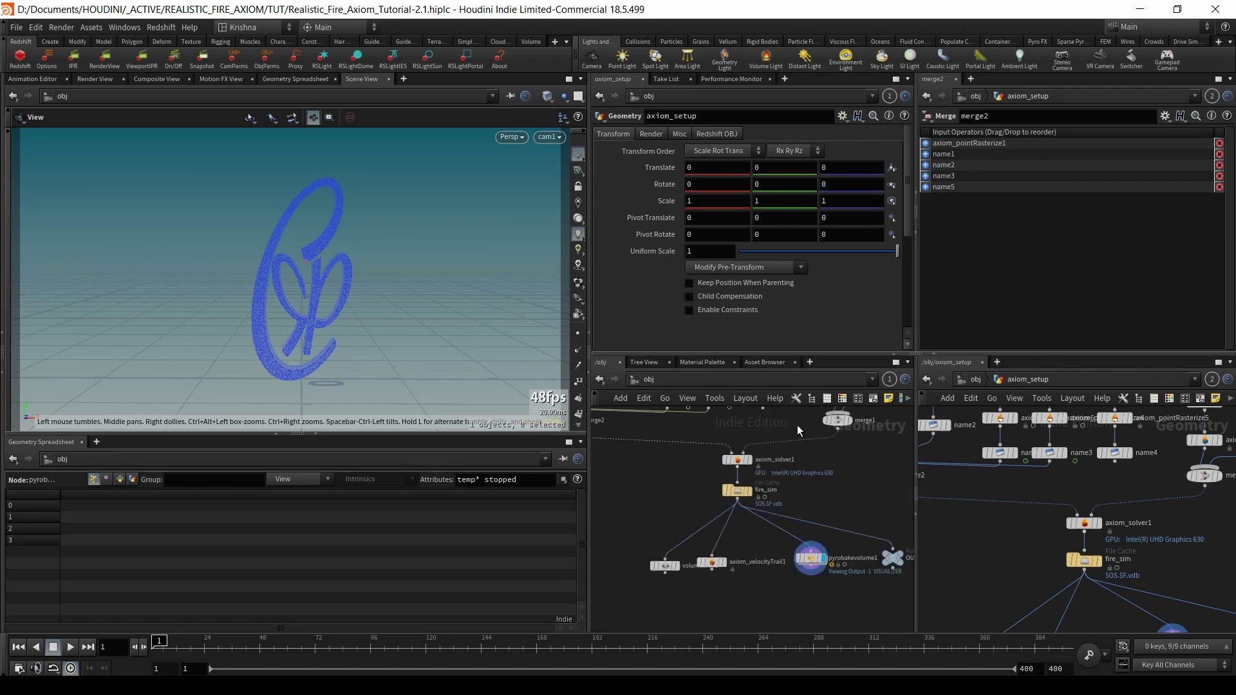
scroll(667, 489, down, 5)
scroll(649, 451, up, 4)
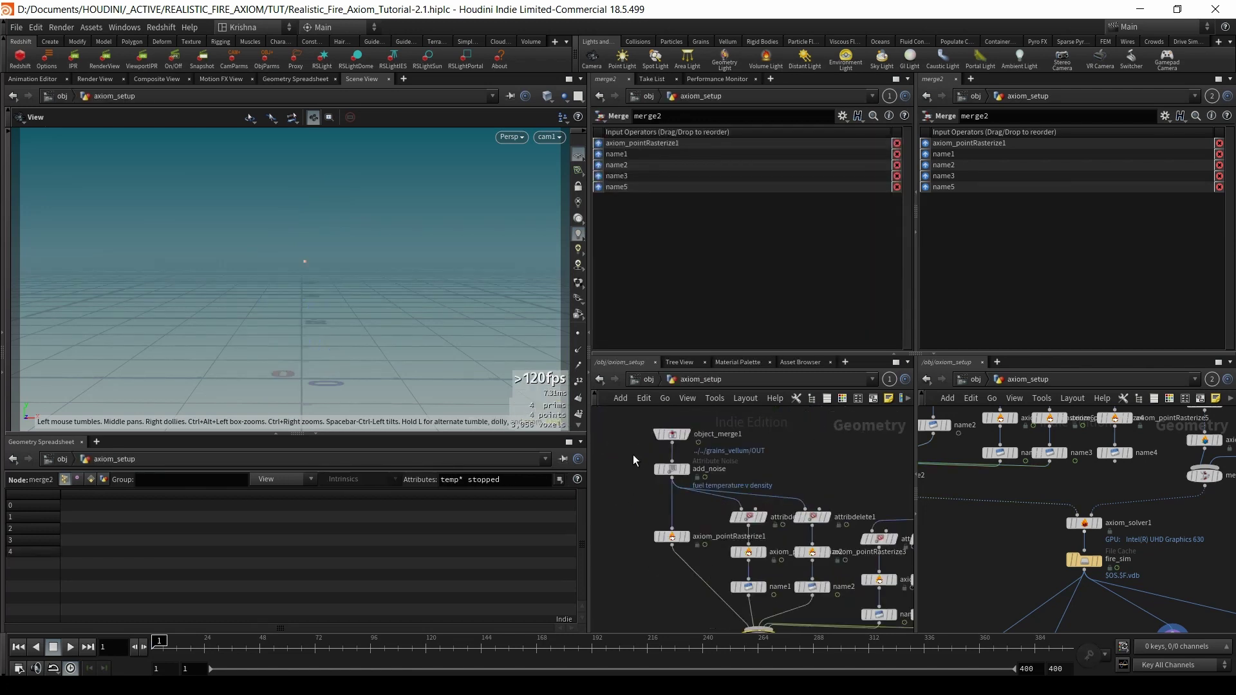
drag(716, 478, 716, 477)
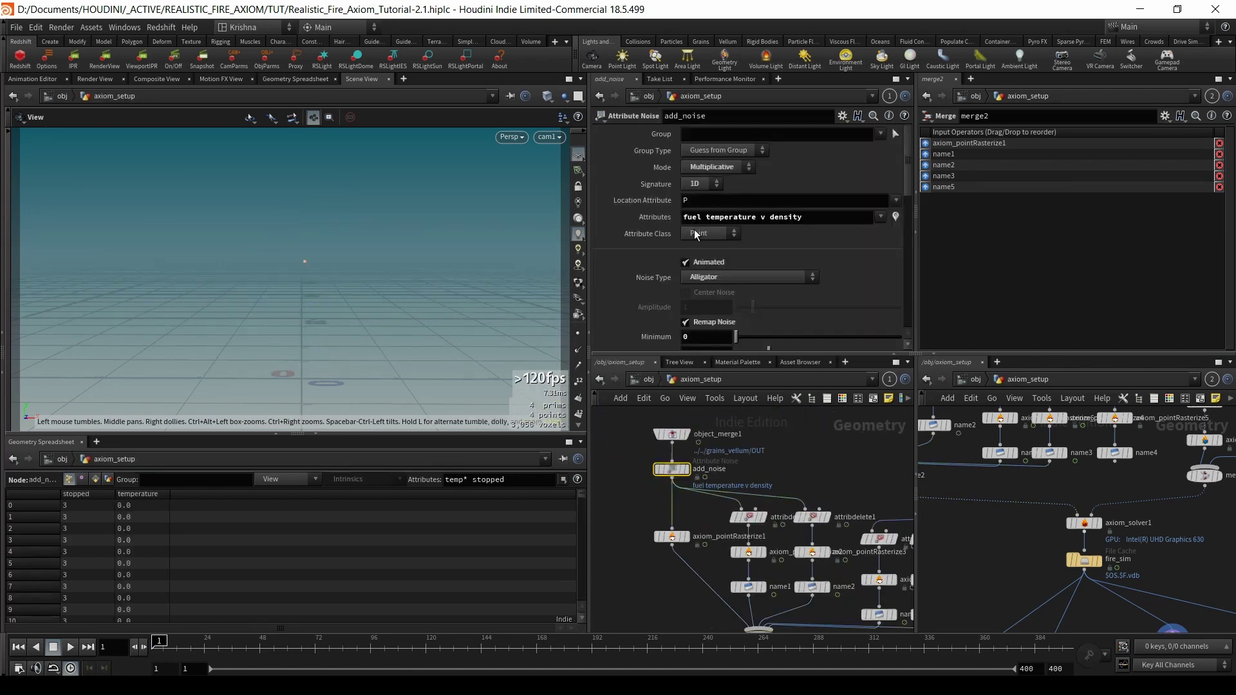
click(881, 218)
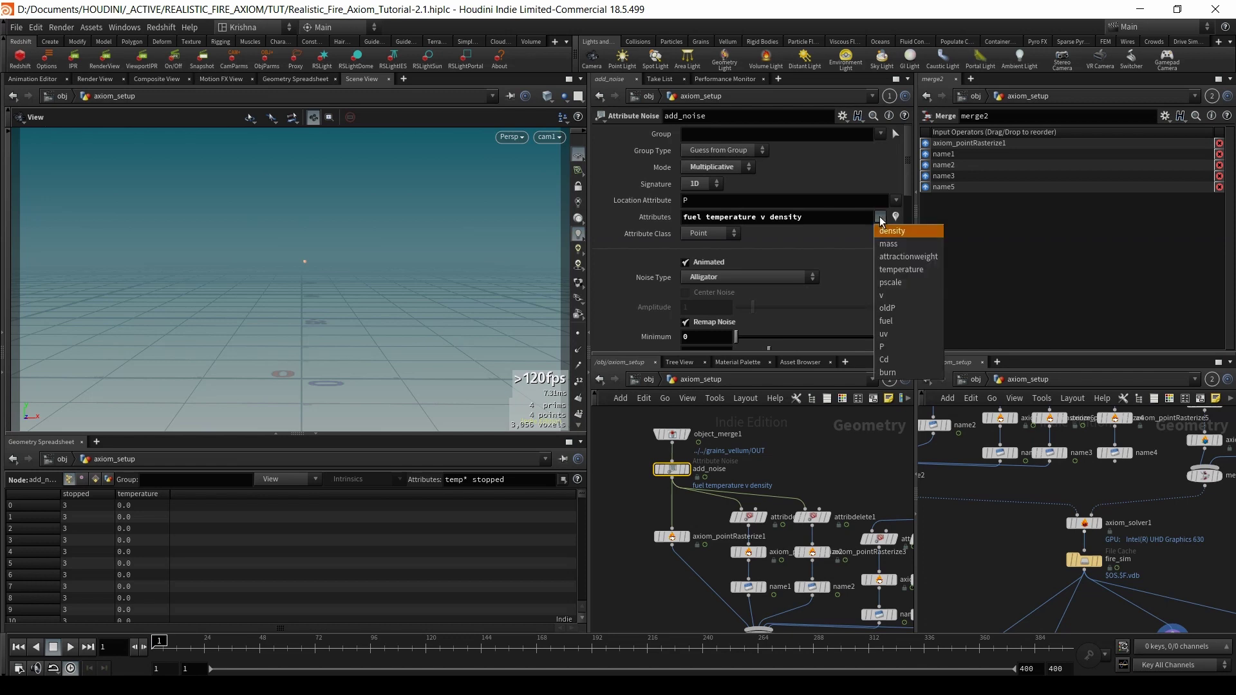
click(886, 321)
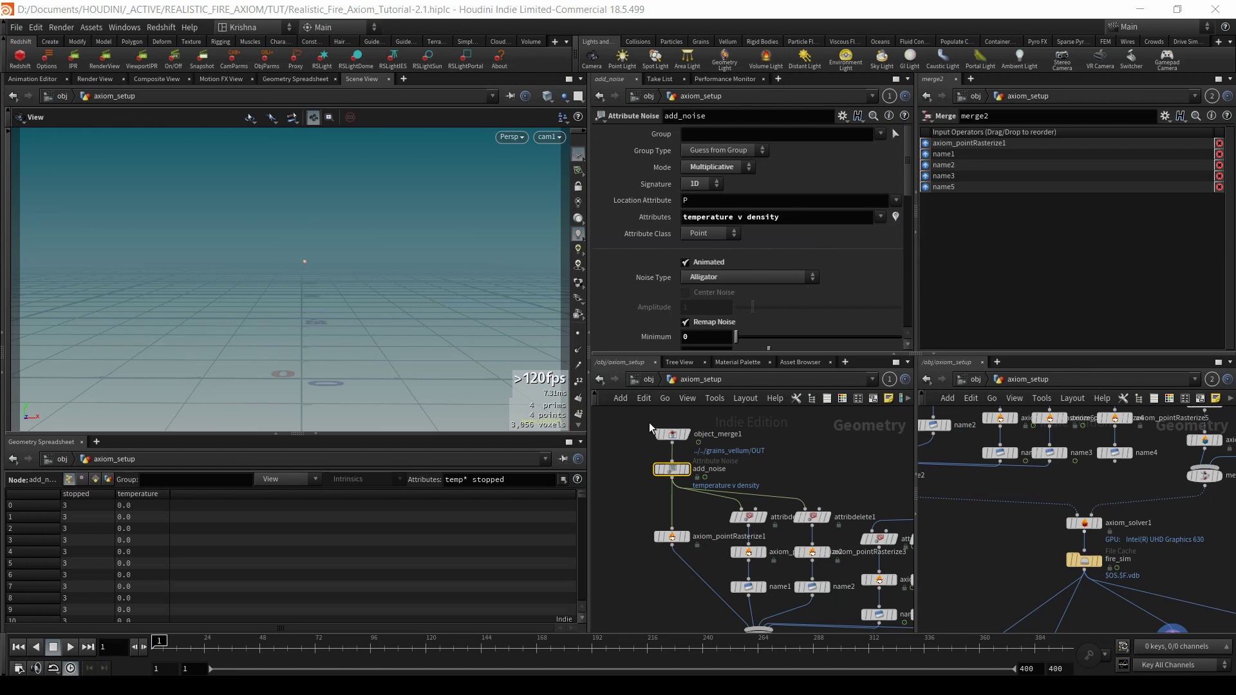
- Trace object_merge1's source back to pointwrangle2 in grains_vellum and check which attributes axiom_setup's Attribute Delete nodes keep
click(671, 434)
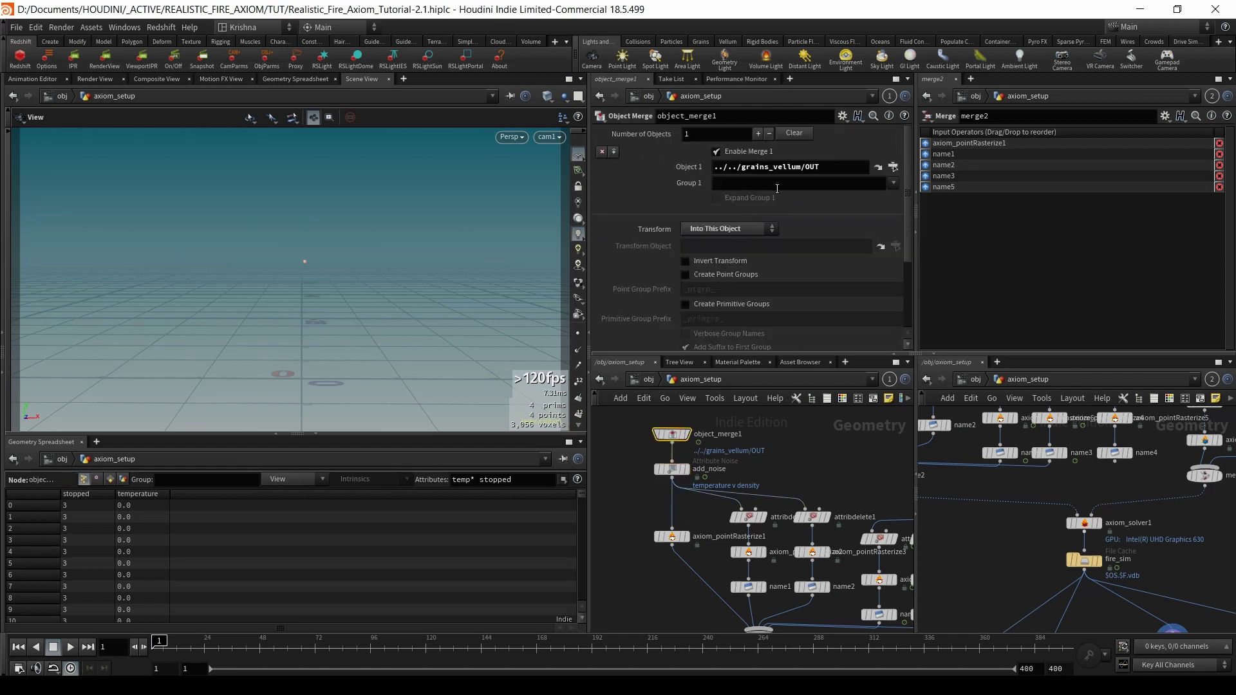
click(646, 381)
double_click(656, 546)
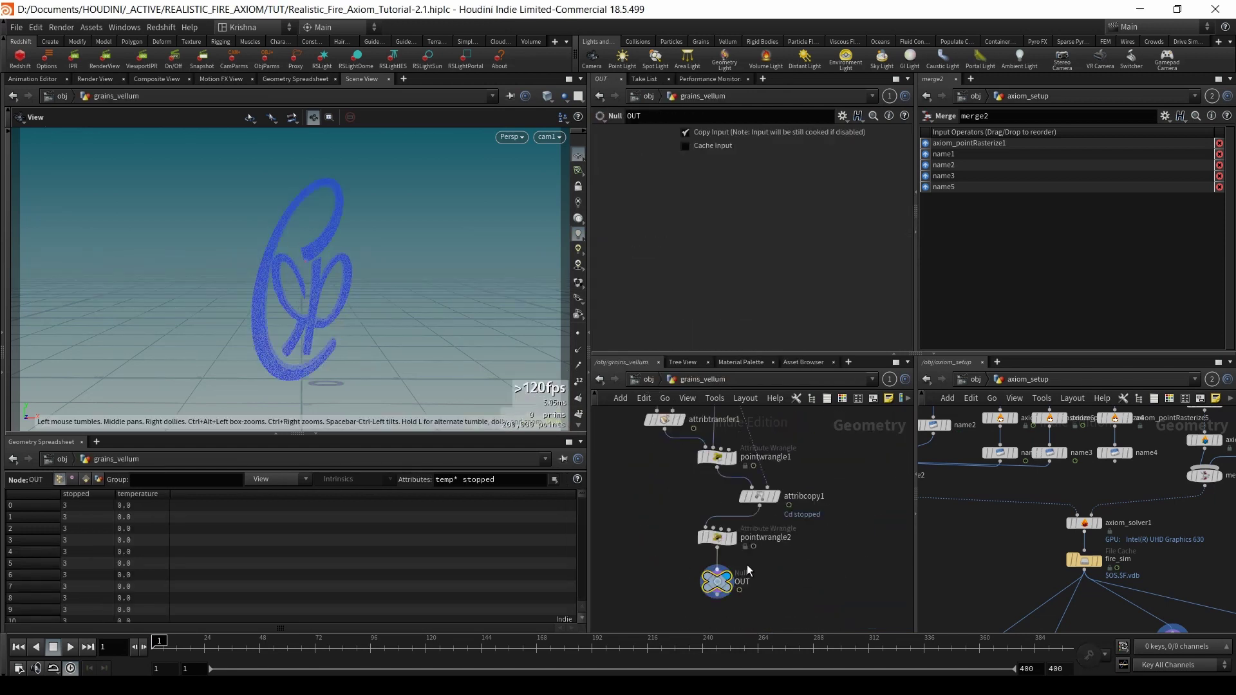
scroll(681, 488, down, 3)
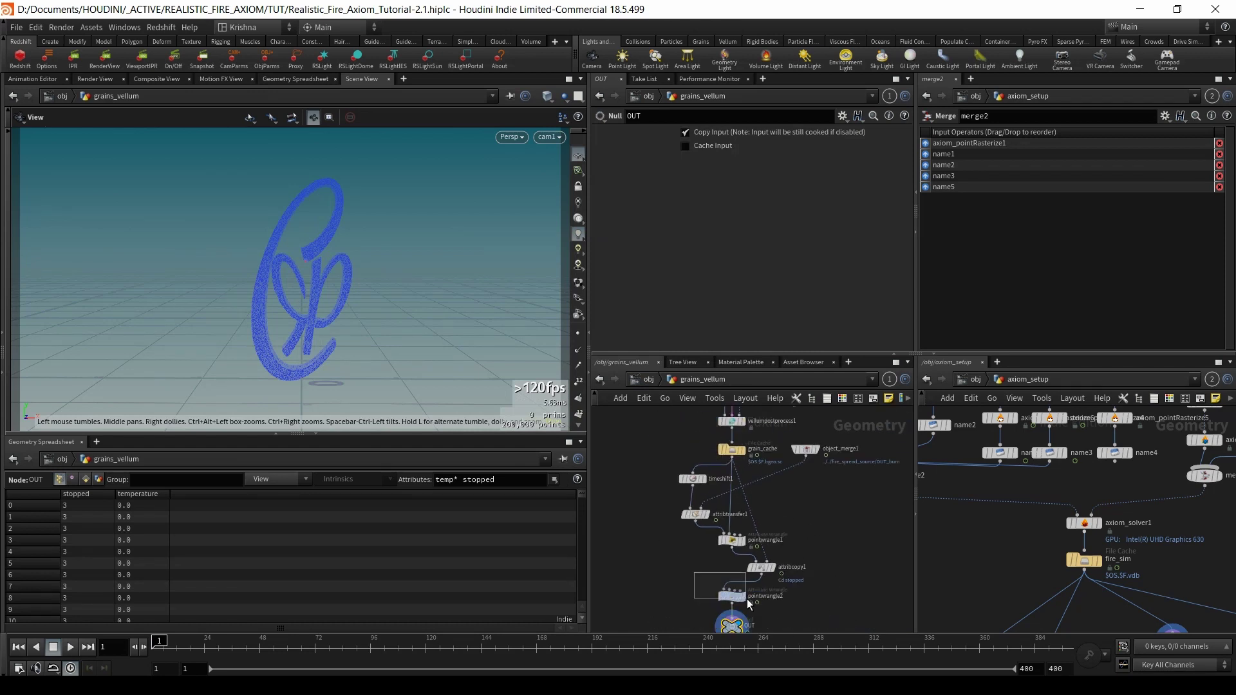
drag(744, 597, 747, 600)
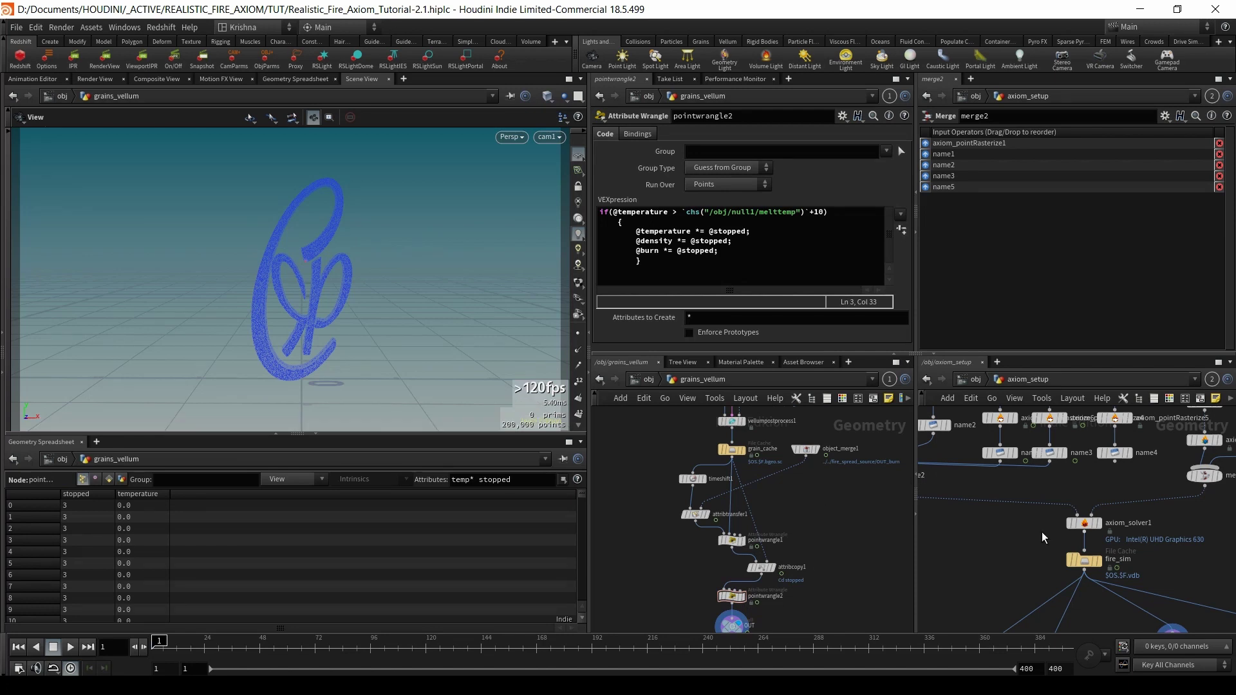
scroll(1042, 532, down, 3)
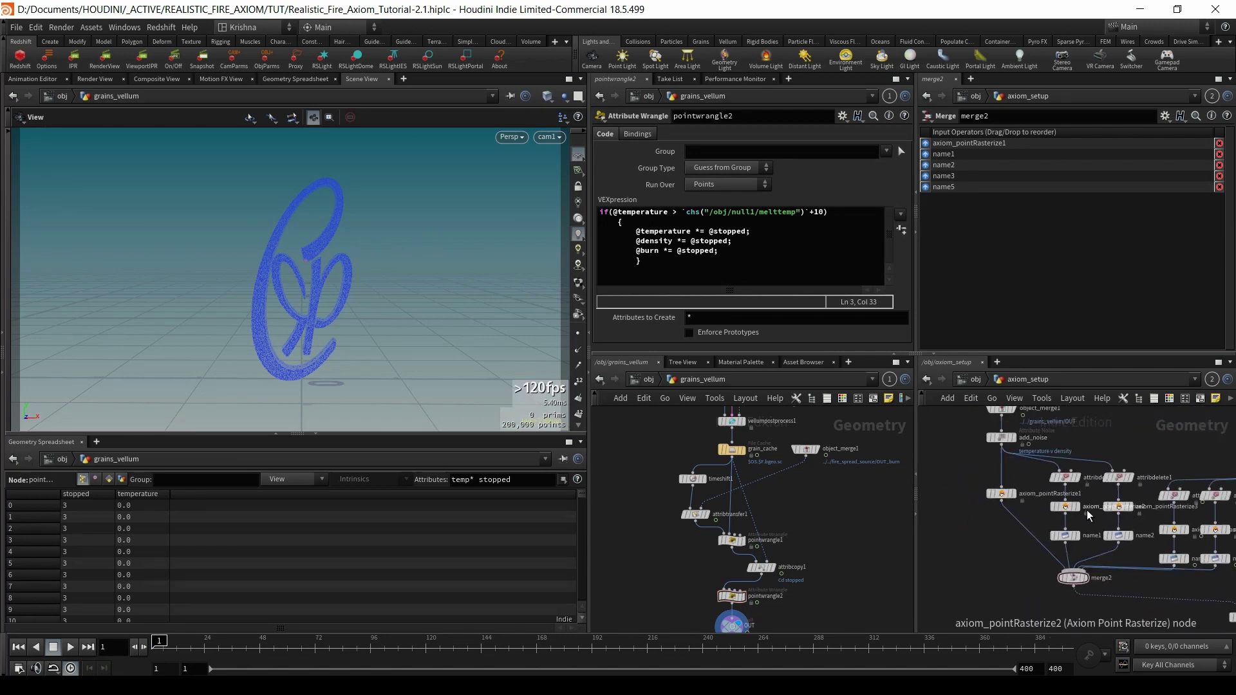
scroll(1087, 510, up, 3)
click(1048, 454)
click(1141, 454)
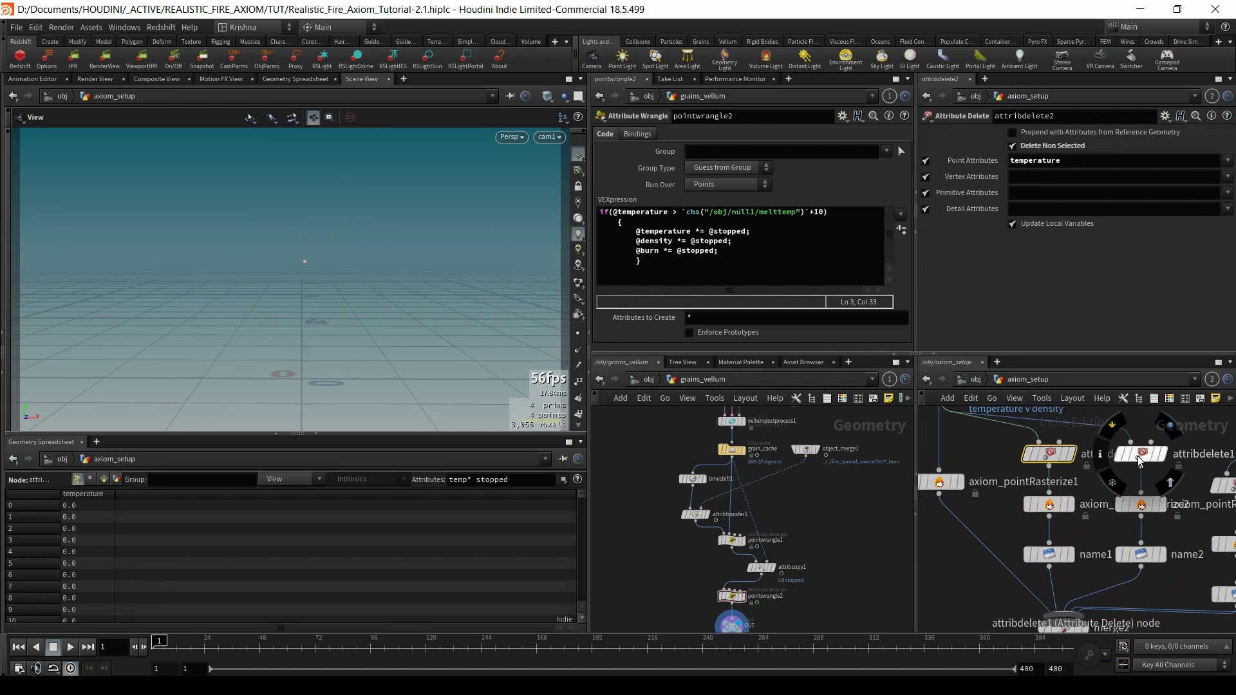
scroll(819, 514, up, 1)
- Insert an Attribute Delete node directly after grain_cache in grains_vellum and set its point attributes to fuel
scroll(739, 490, up, 3)
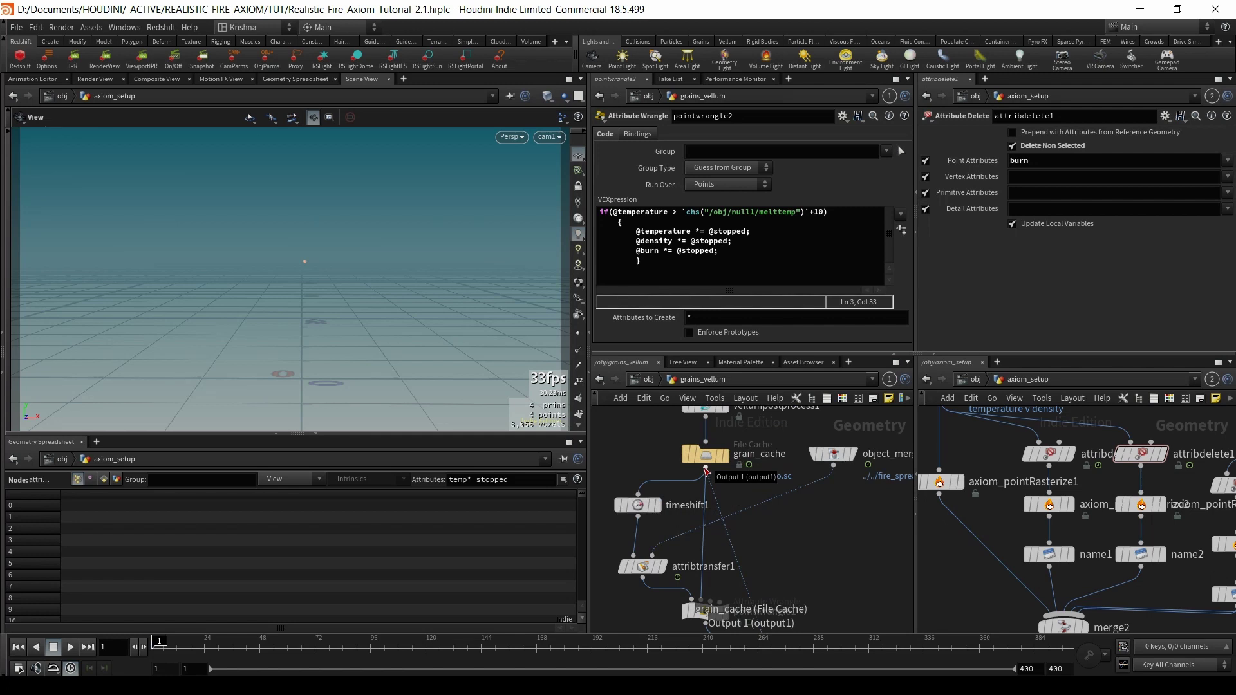
click(706, 471)
text(attr de)
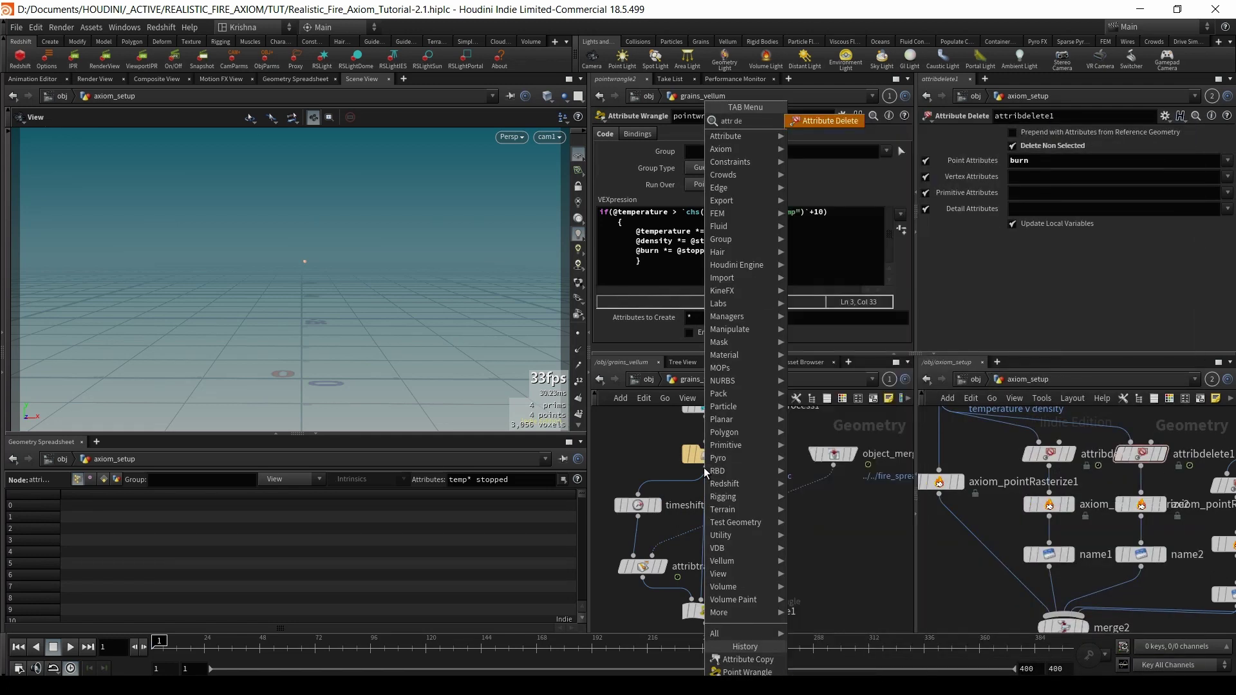
key(Return)
click(705, 503)
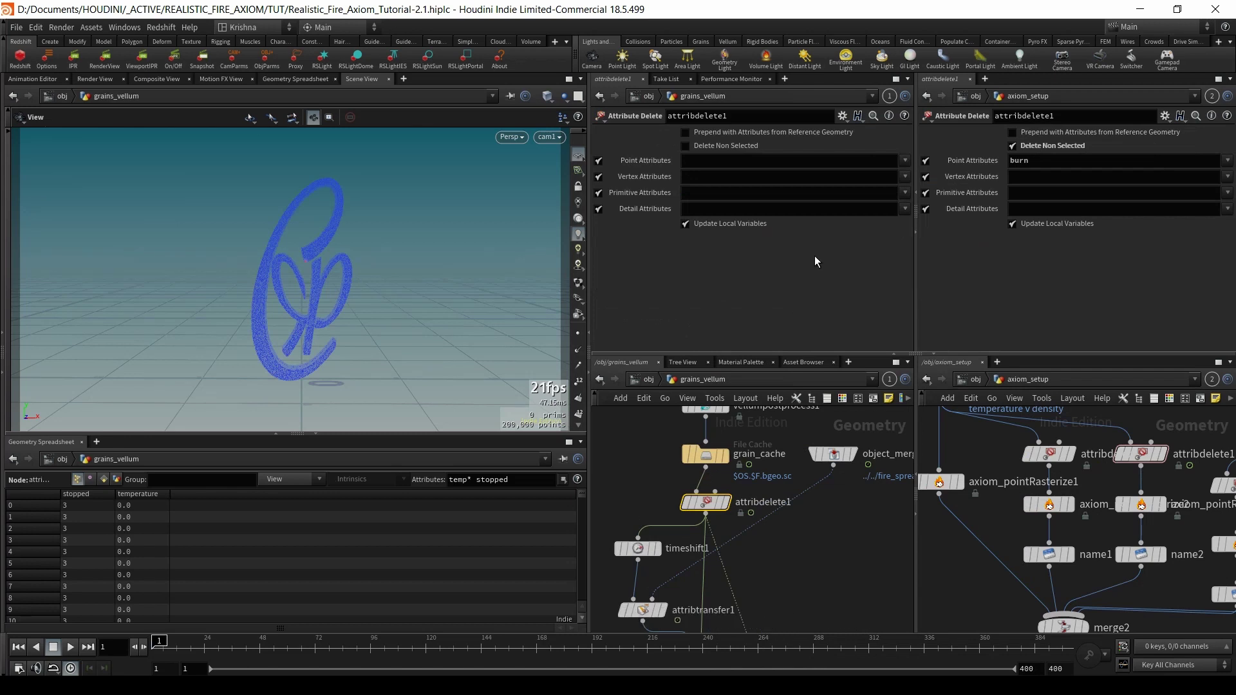
click(905, 160)
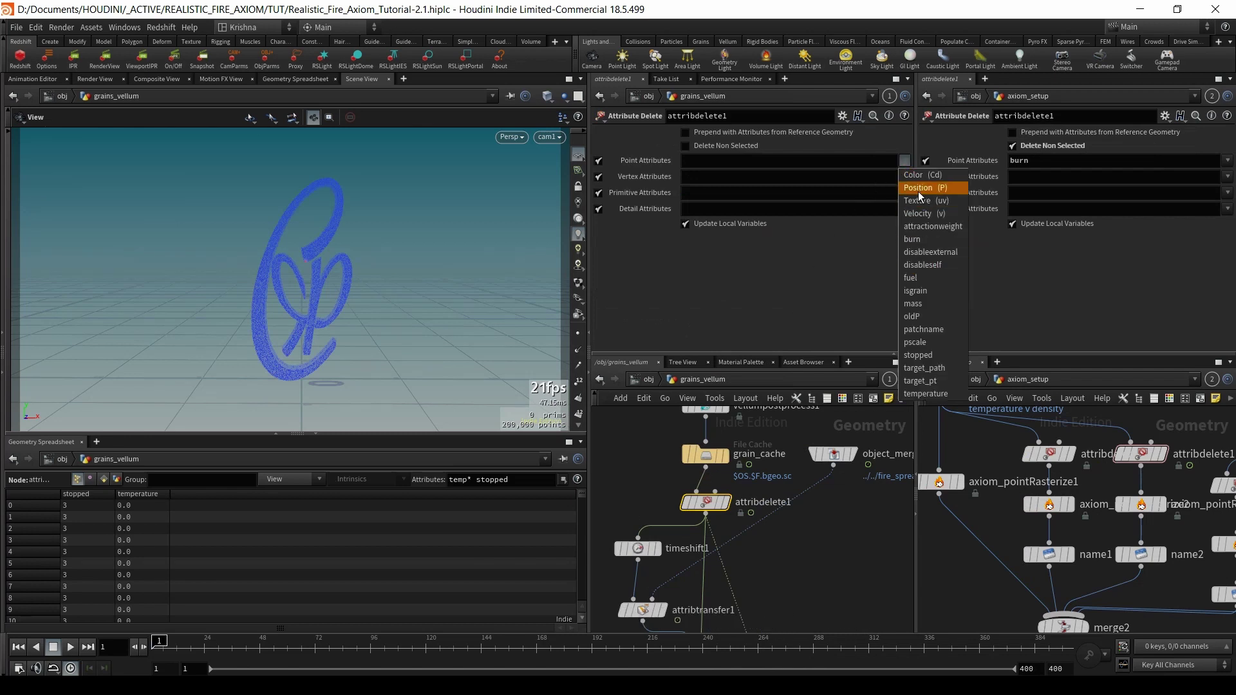
click(915, 278)
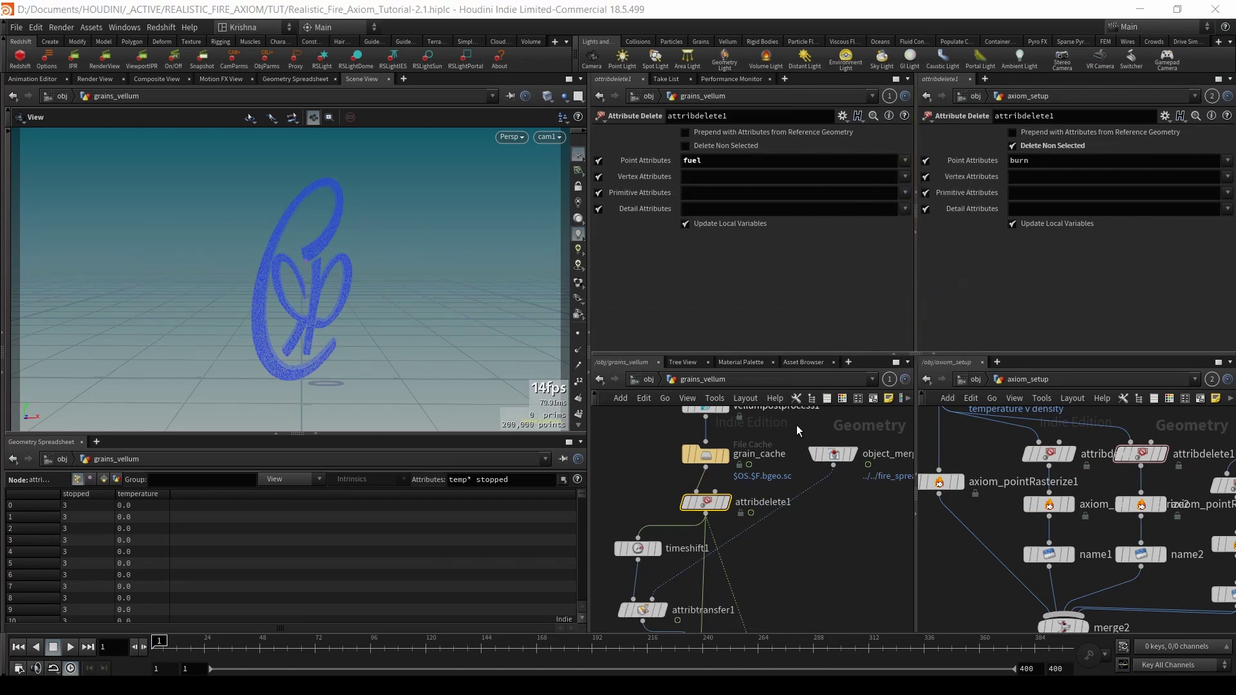
- Review the settings of pointwrangle1, attribcopy1, attribtransfer1 and grain_cache to check which attributes pass through the chain
scroll(714, 440, down, 4)
click(715, 562)
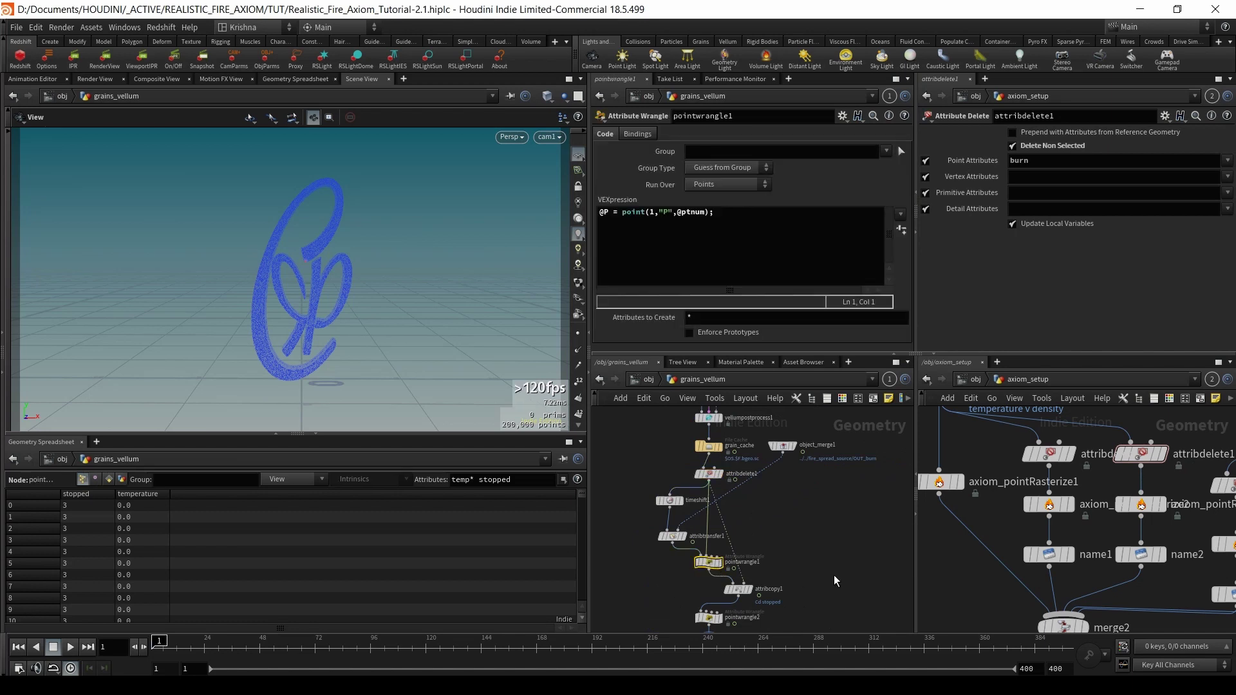
drag(759, 599, 751, 603)
middle_drag(765, 519, 765, 559)
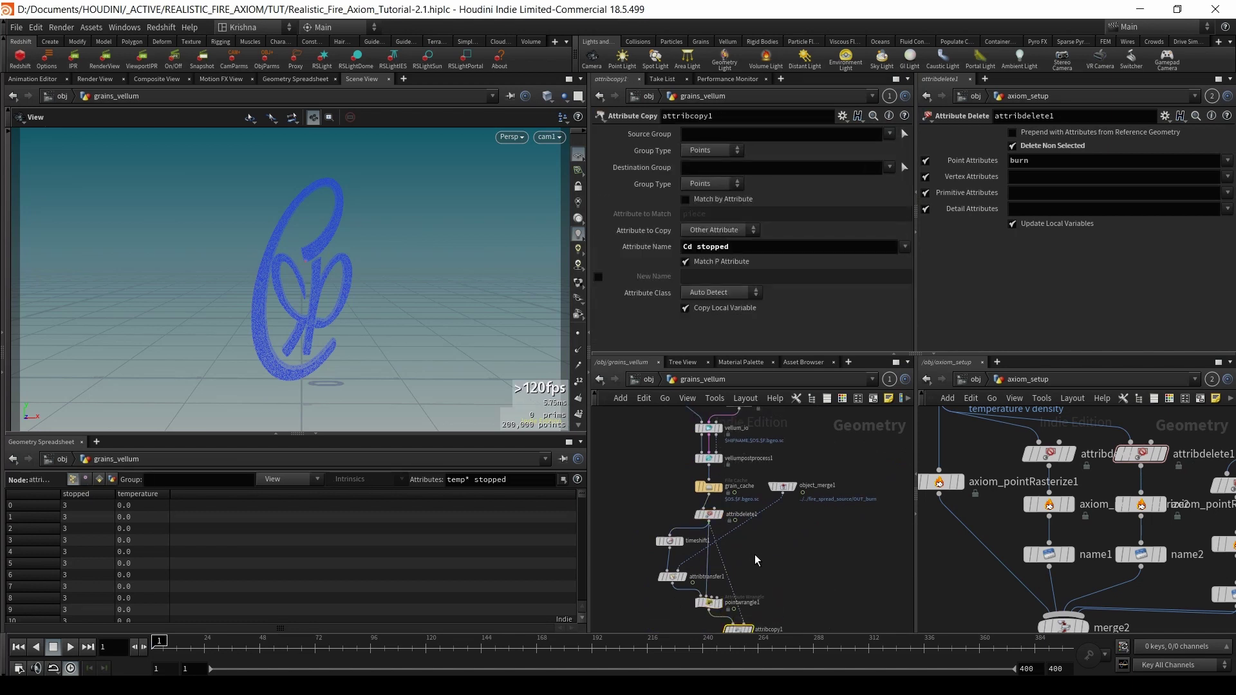
click(671, 576)
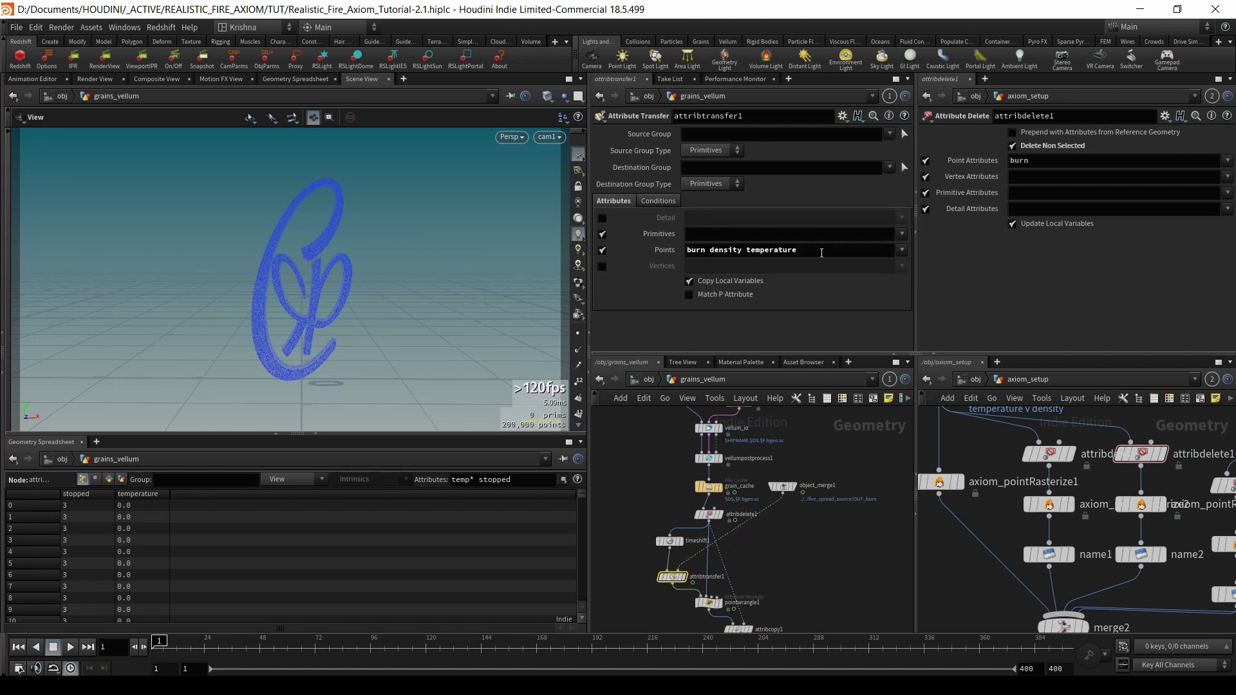
click(708, 488)
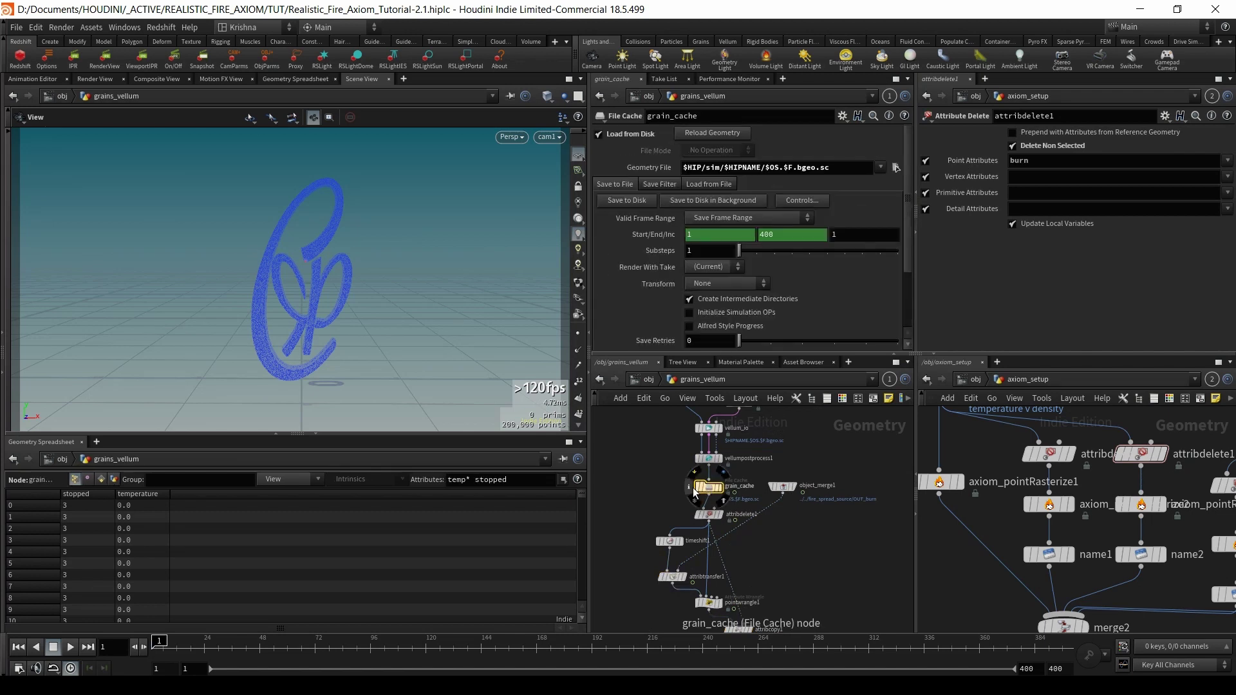
click(689, 487)
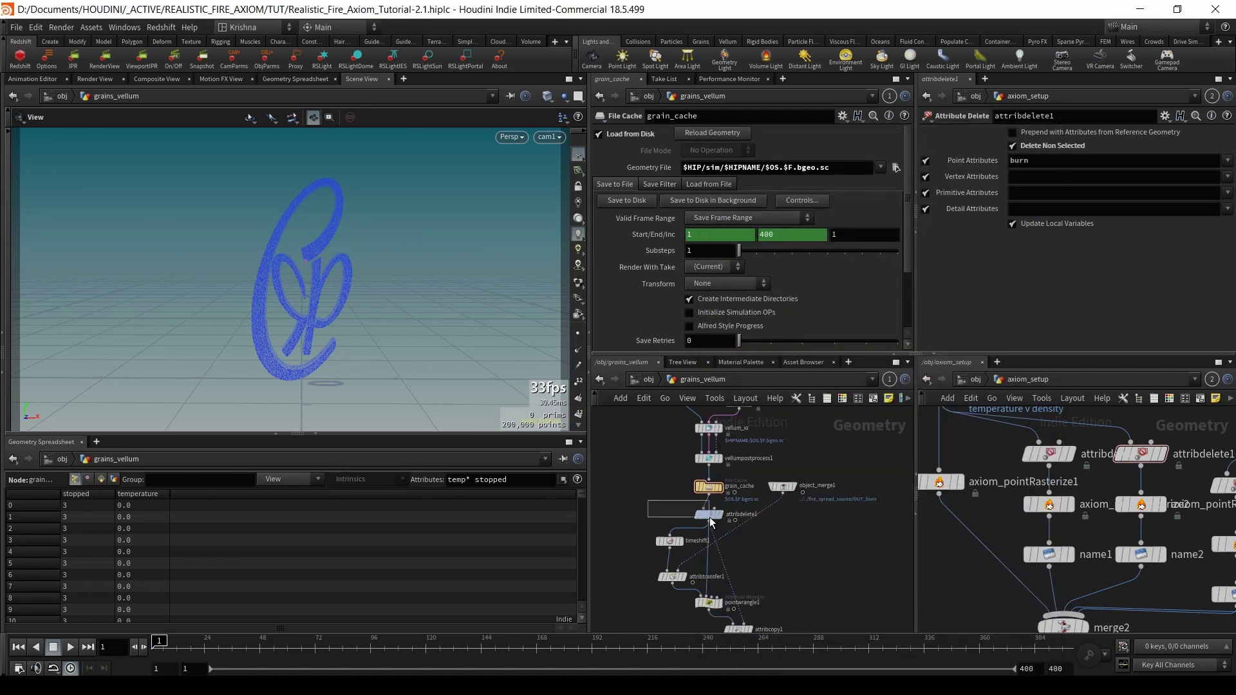
- Add temperature to the point attributes deleted by attribdelete1 after grain_cache, making the list fuel temperature
click(708, 515)
click(908, 162)
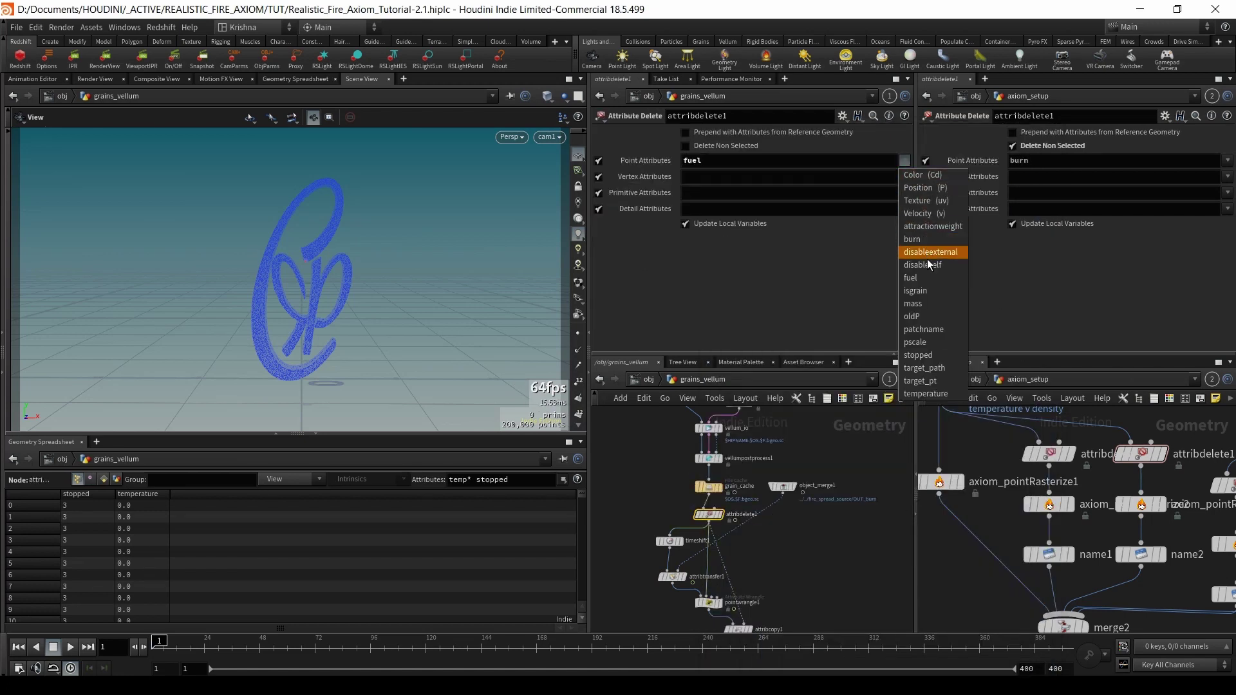
click(917, 394)
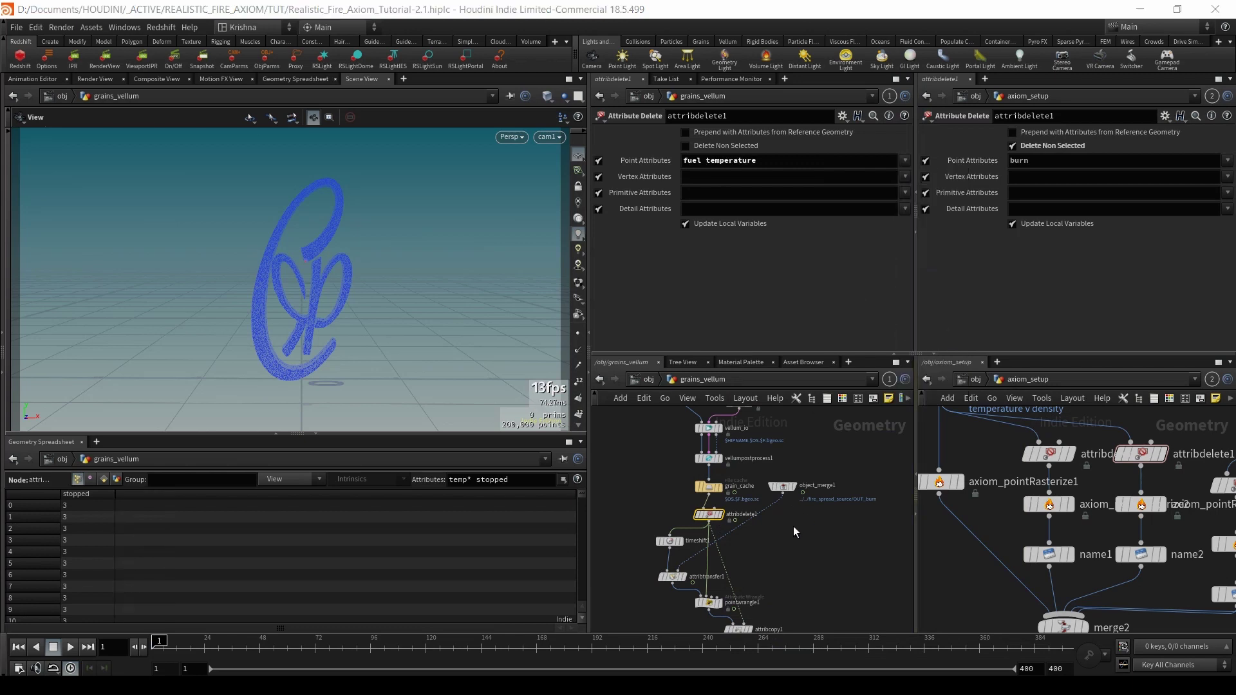
- Check OUT's points sorted by descending temperature across several frames and return to frame 1
scroll(773, 532, down, 3)
scroll(828, 571, down, 3)
drag(660, 559, 735, 589)
click(135, 495)
click(143, 495)
click(152, 493)
drag(221, 647, 182, 658)
drag(500, 668, 676, 668)
key(ctrl+Up)
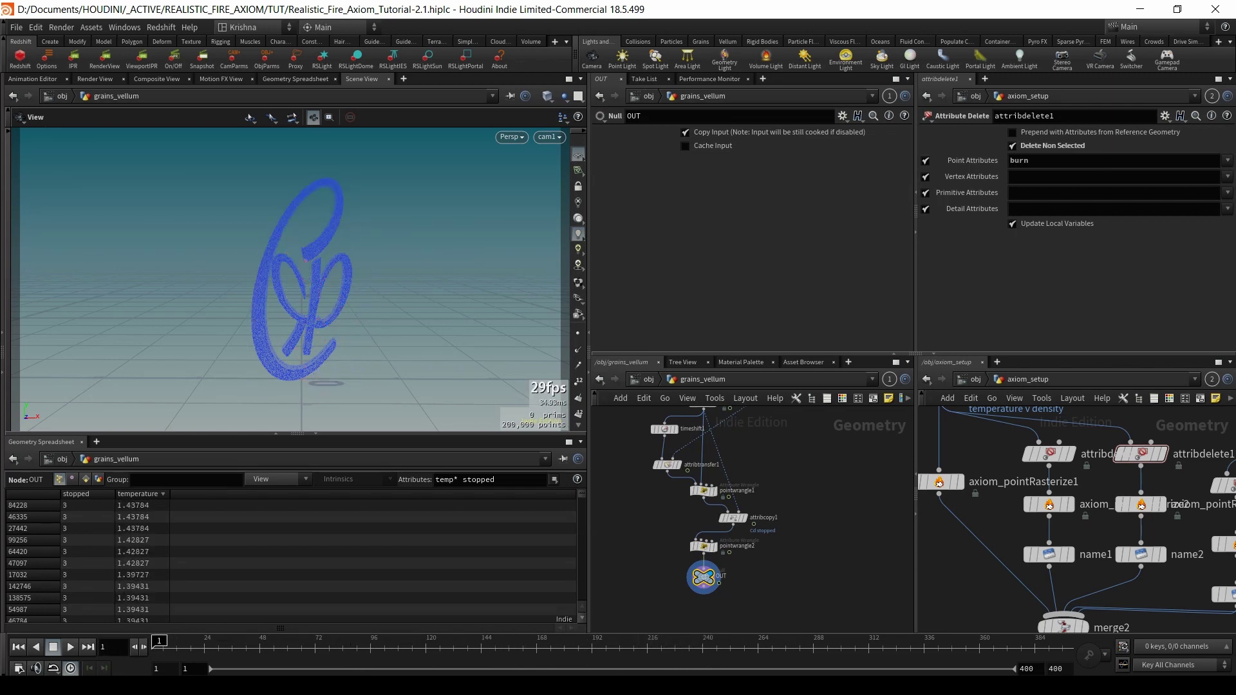
- Go to axiom_setup and examine the attributes available to add_noise without changing its selection
key(u)
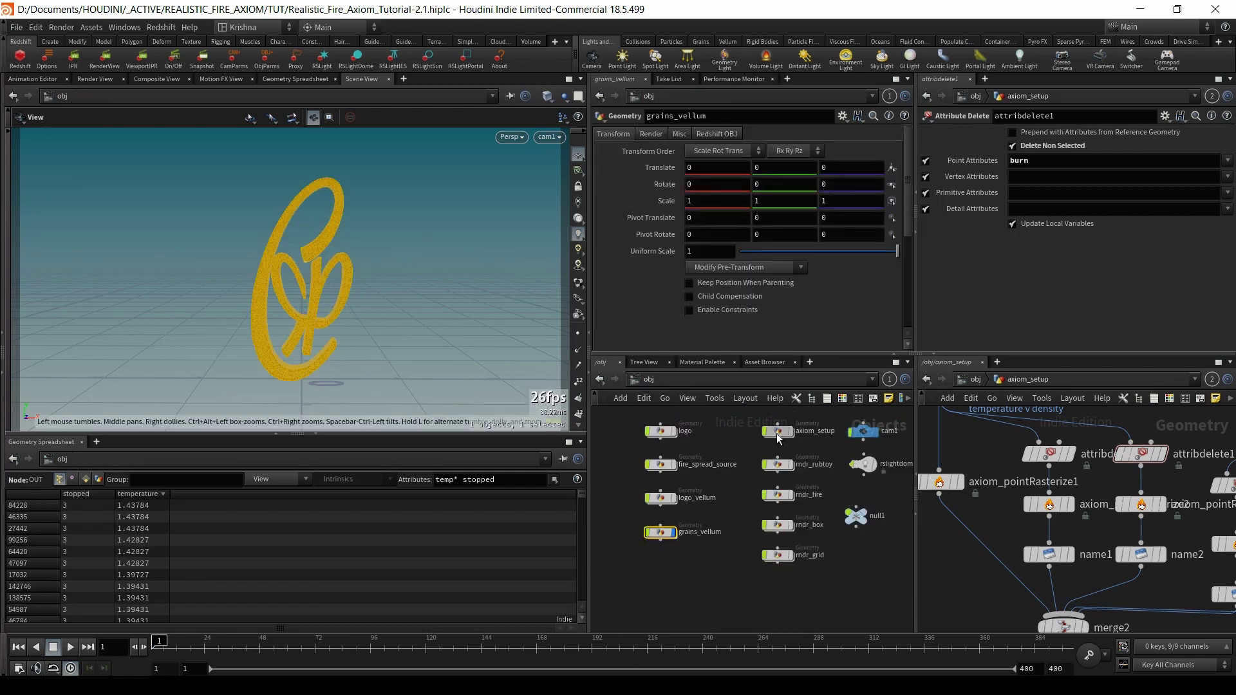
double_click(777, 434)
drag(625, 475, 691, 469)
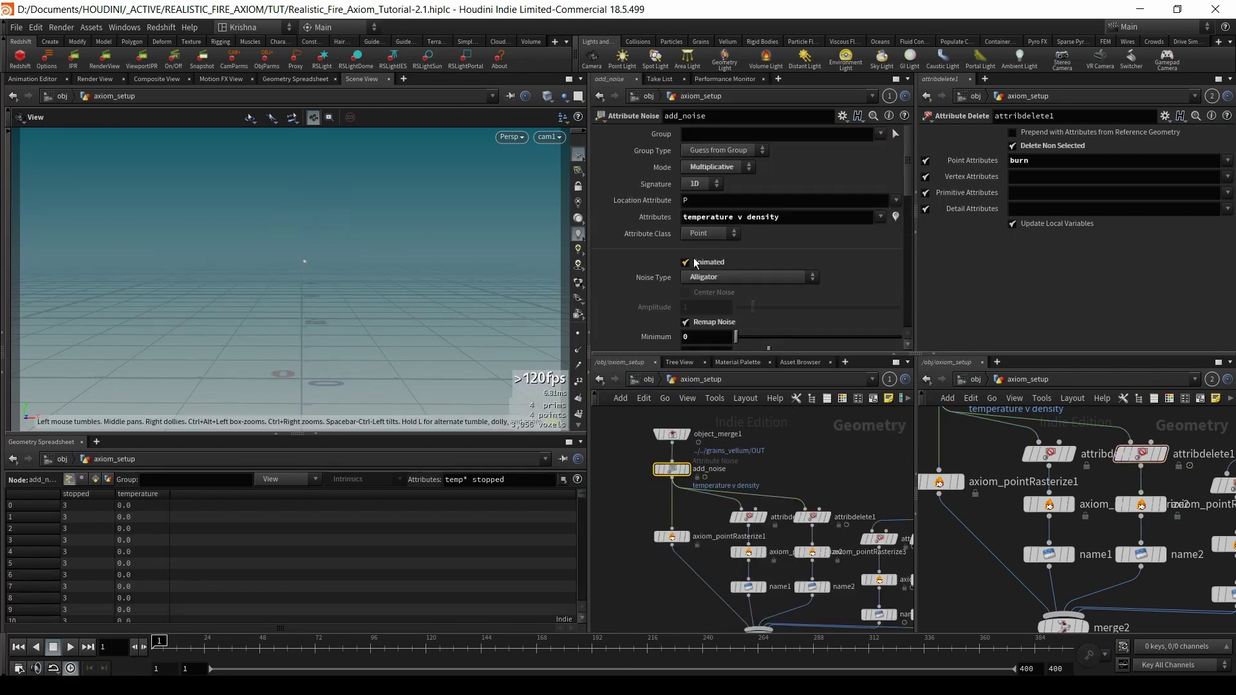
click(880, 216)
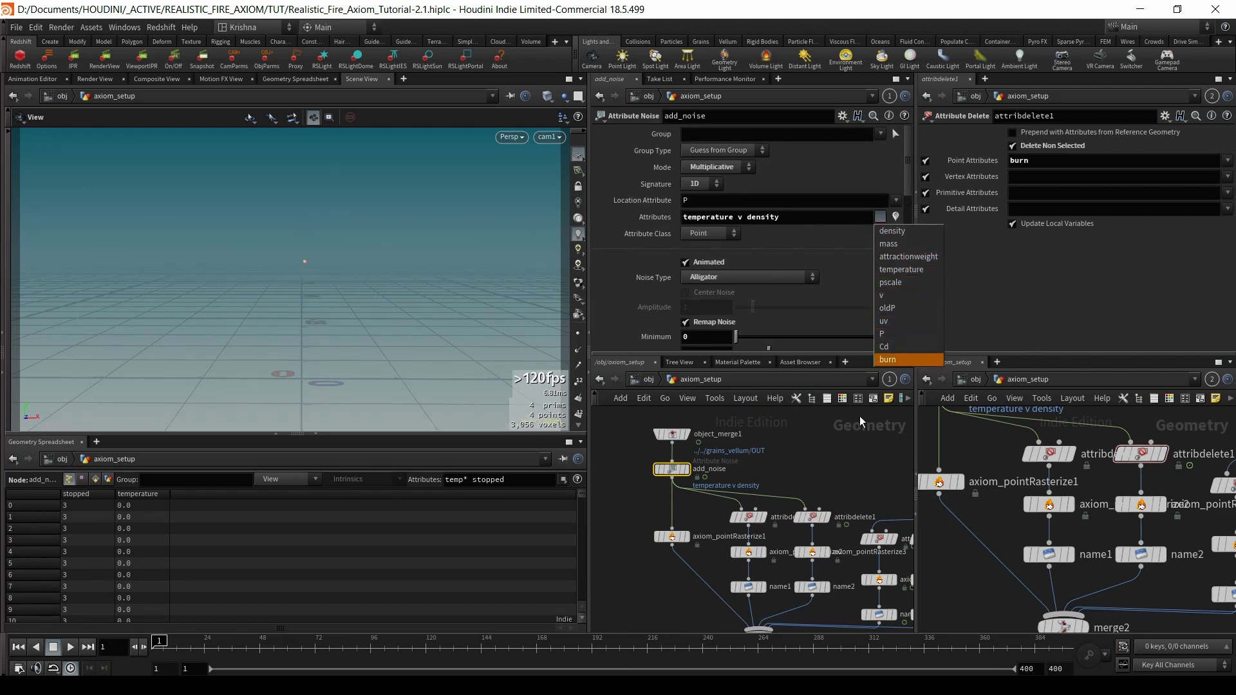
click(755, 455)
- Collapse the geometry spreadsheet to enlarge the scene view and bring axiom_solver1 and fire_sim into view in axiom_setup
scroll(755, 455, down, 5)
middle_drag(759, 582, 701, 551)
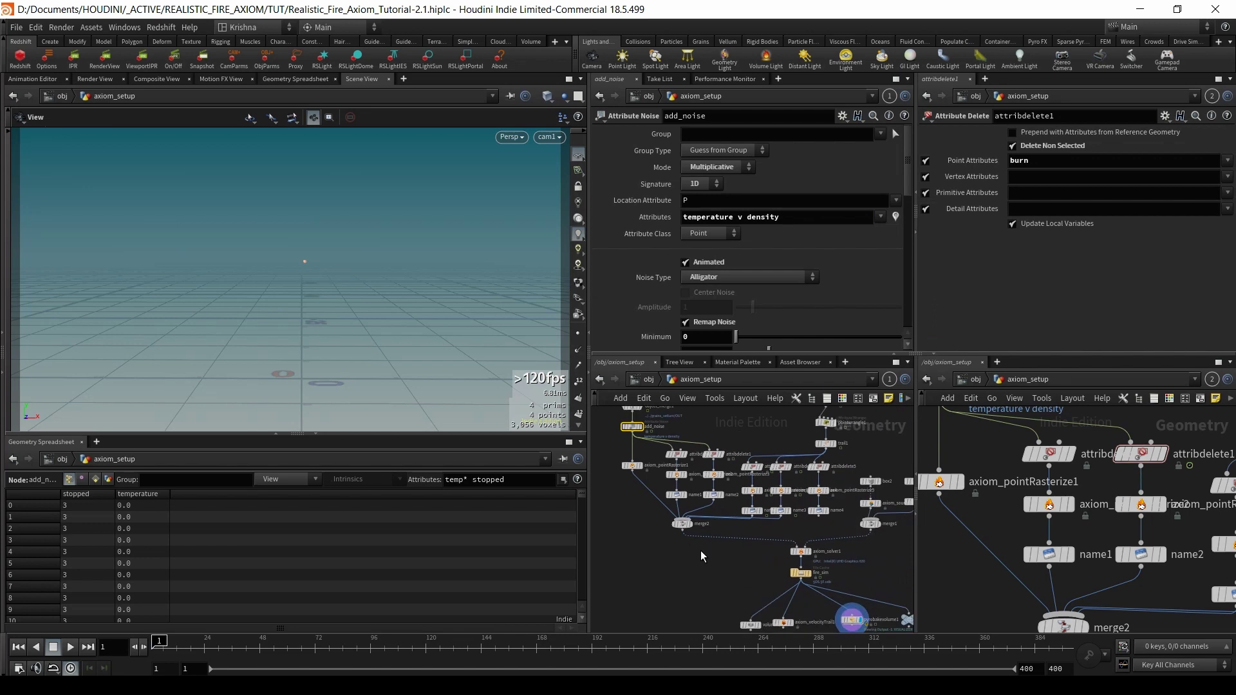
click(311, 438)
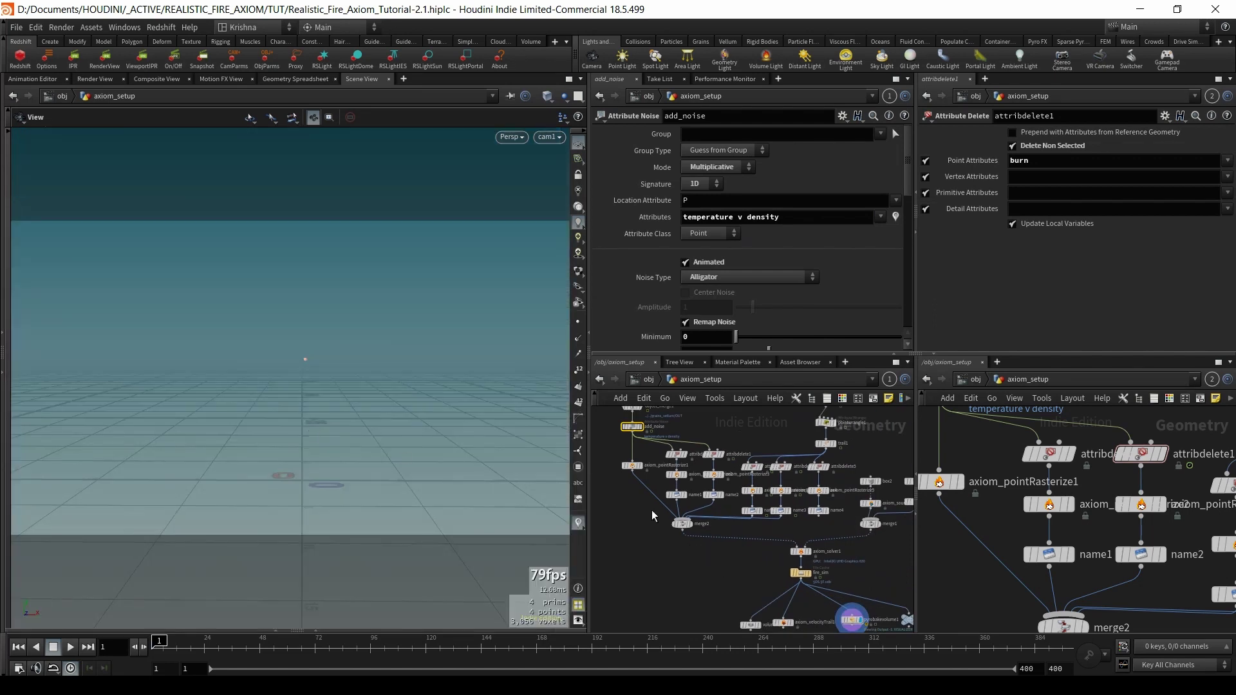
scroll(698, 542, down, 2)
scroll(739, 523, up, 3)
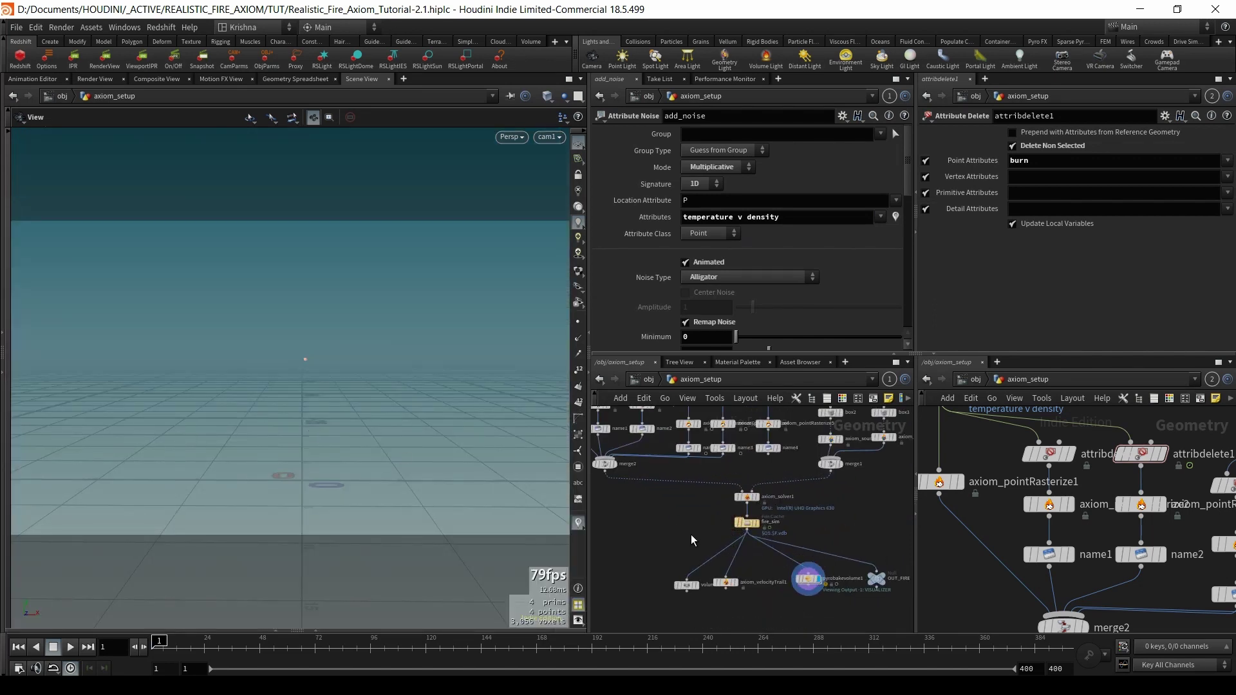
- Examine the settings of axiom_solver1, the fire_sim file cache and the name nodes feeding the solver in axiom_setup
scroll(690, 534, down, 2)
middle_drag(671, 517, 700, 563)
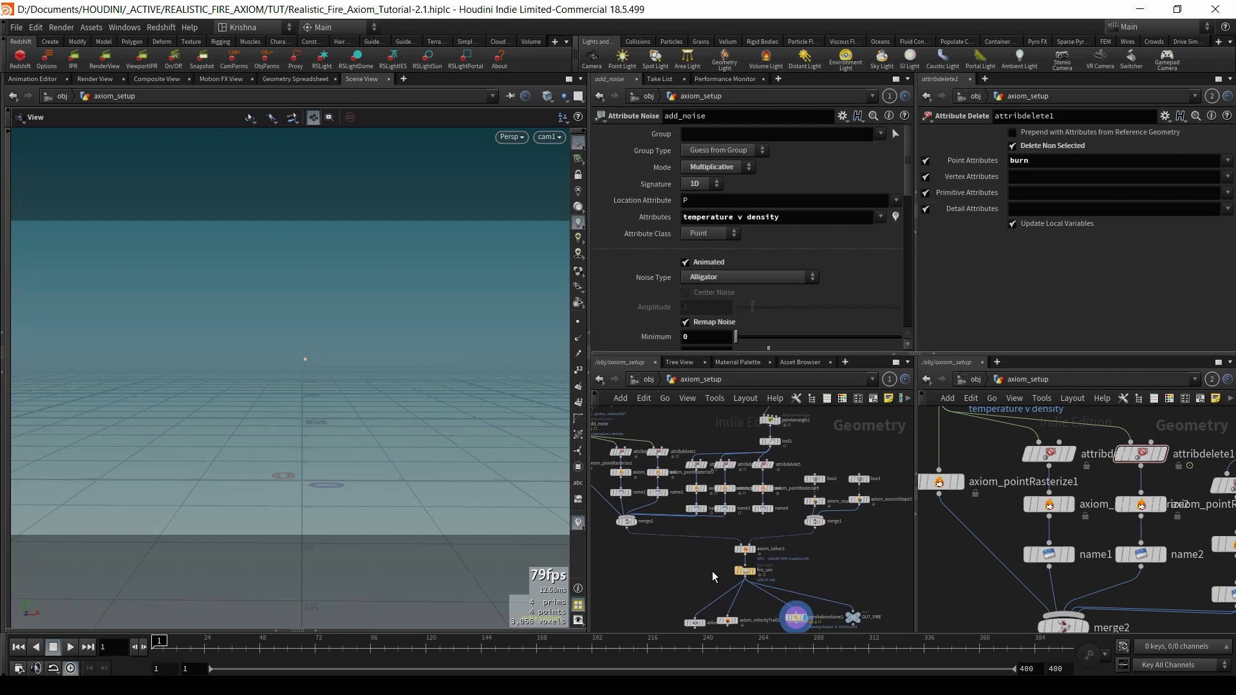
click(747, 570)
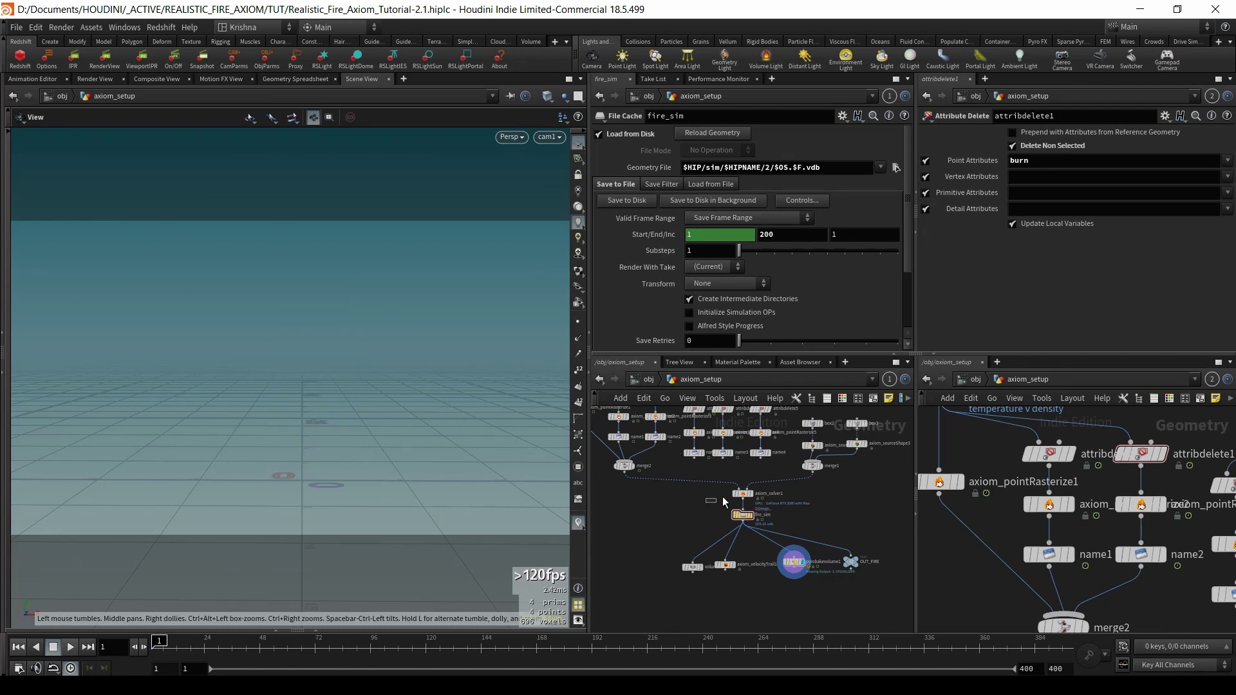
click(742, 494)
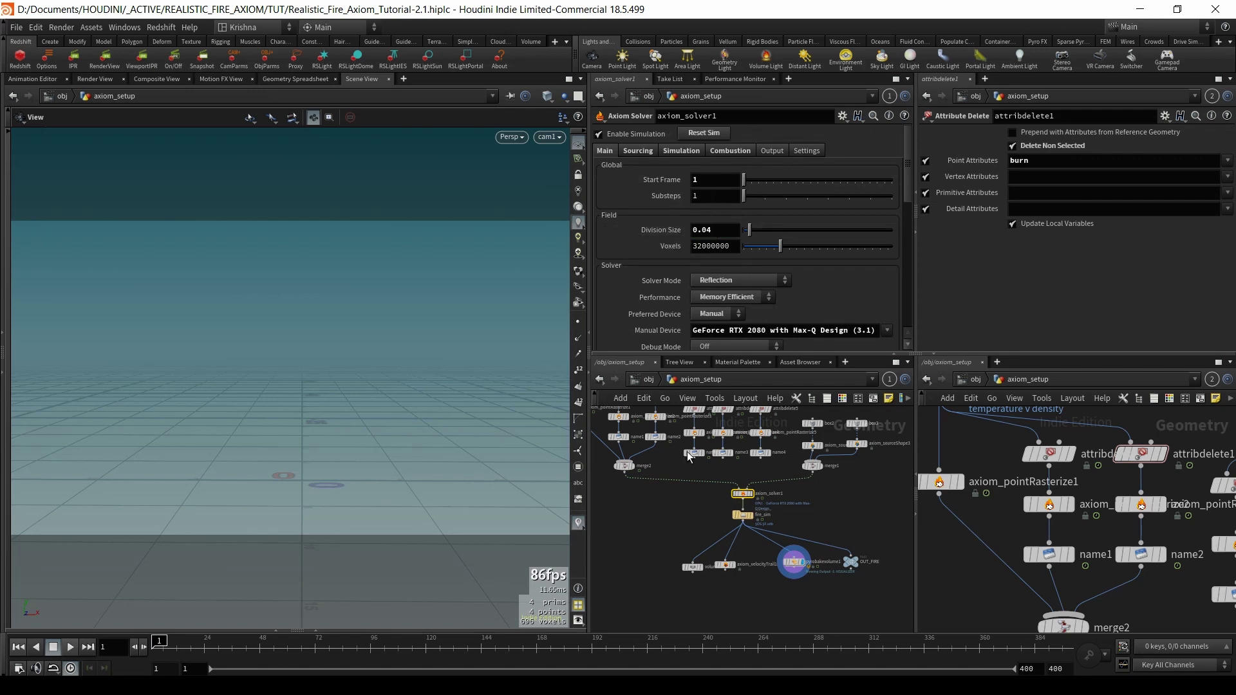
click(741, 515)
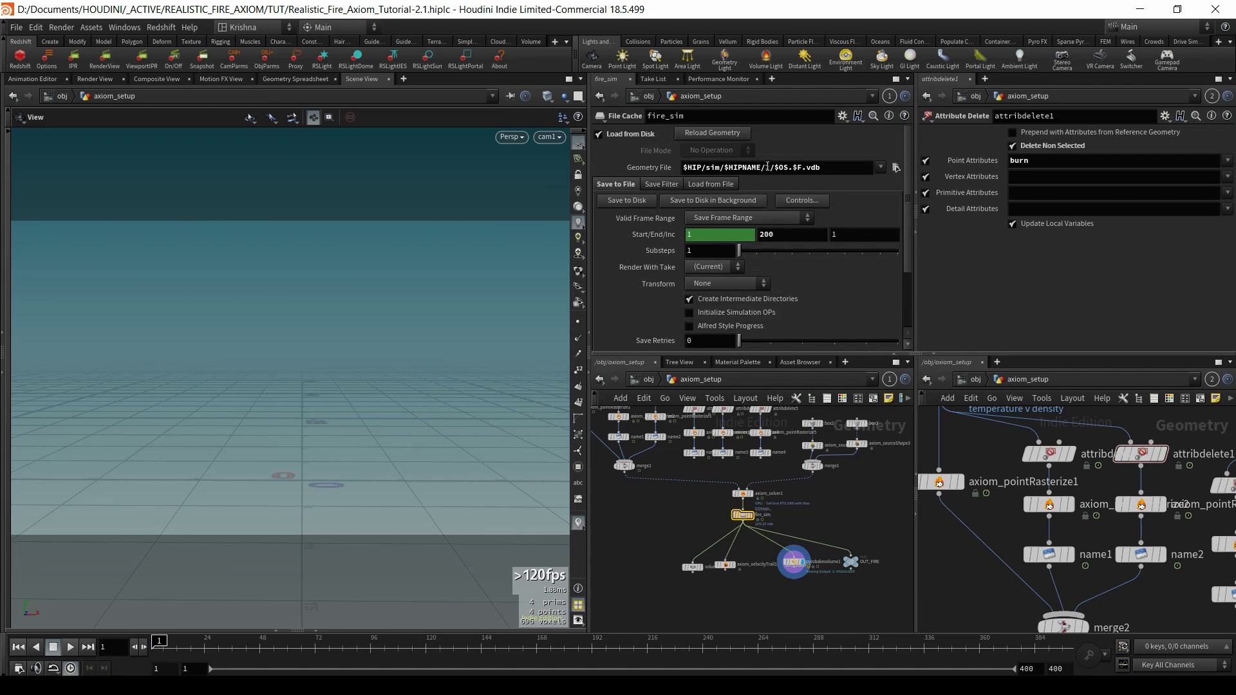
drag(720, 454, 721, 456)
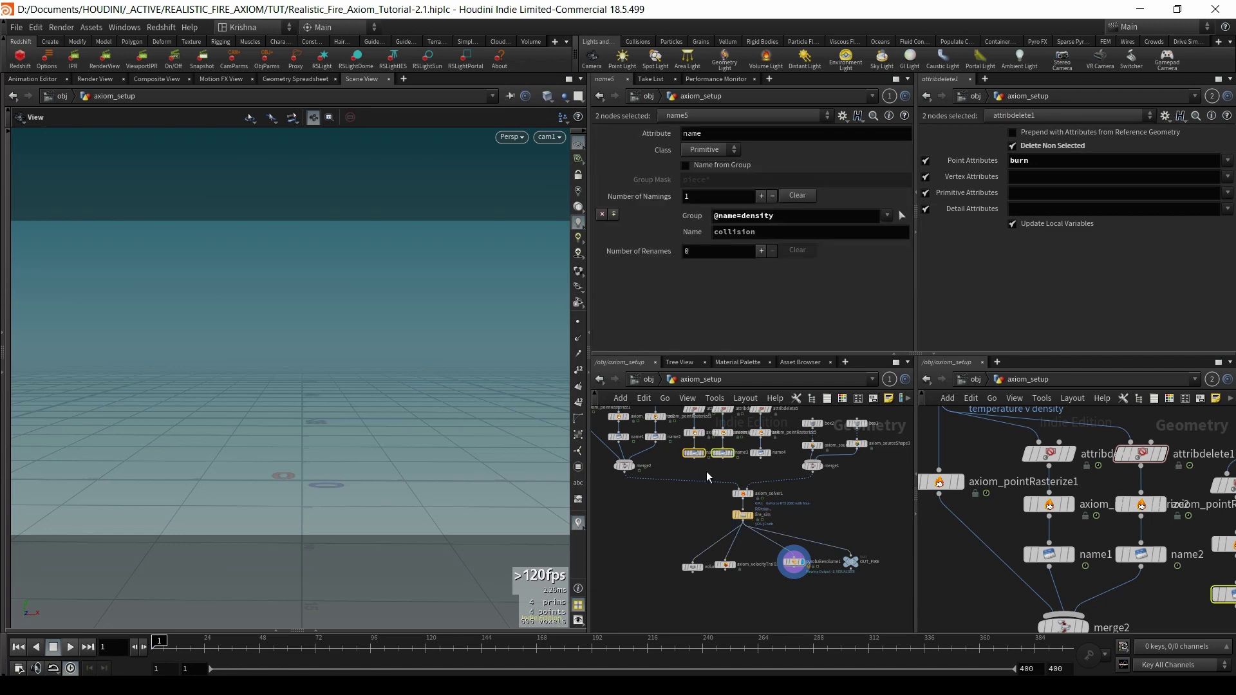
middle_drag(686, 510, 687, 546)
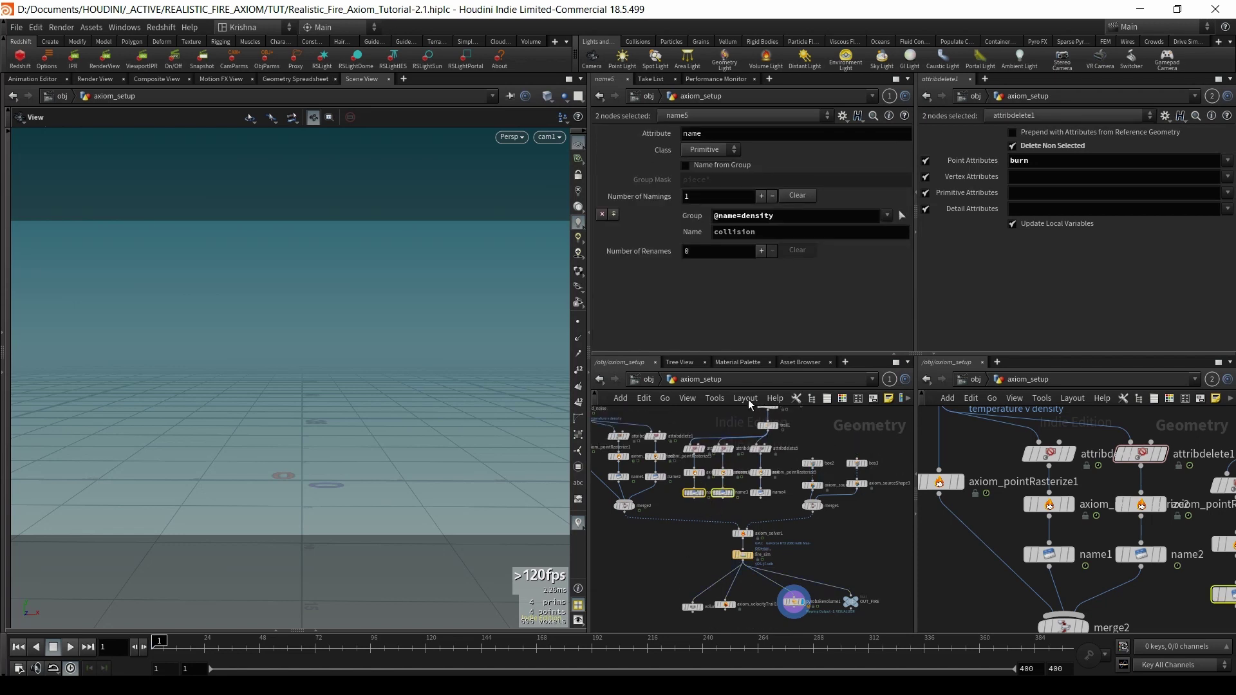
drag(716, 544, 725, 565)
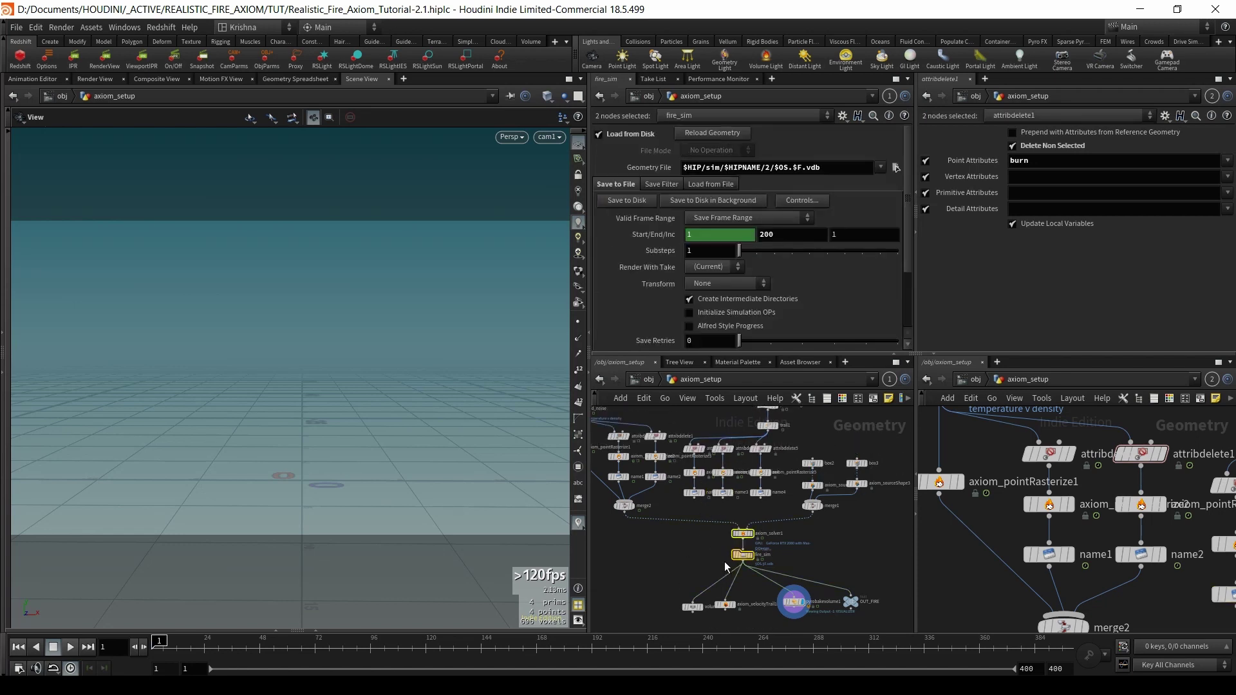
click(744, 558)
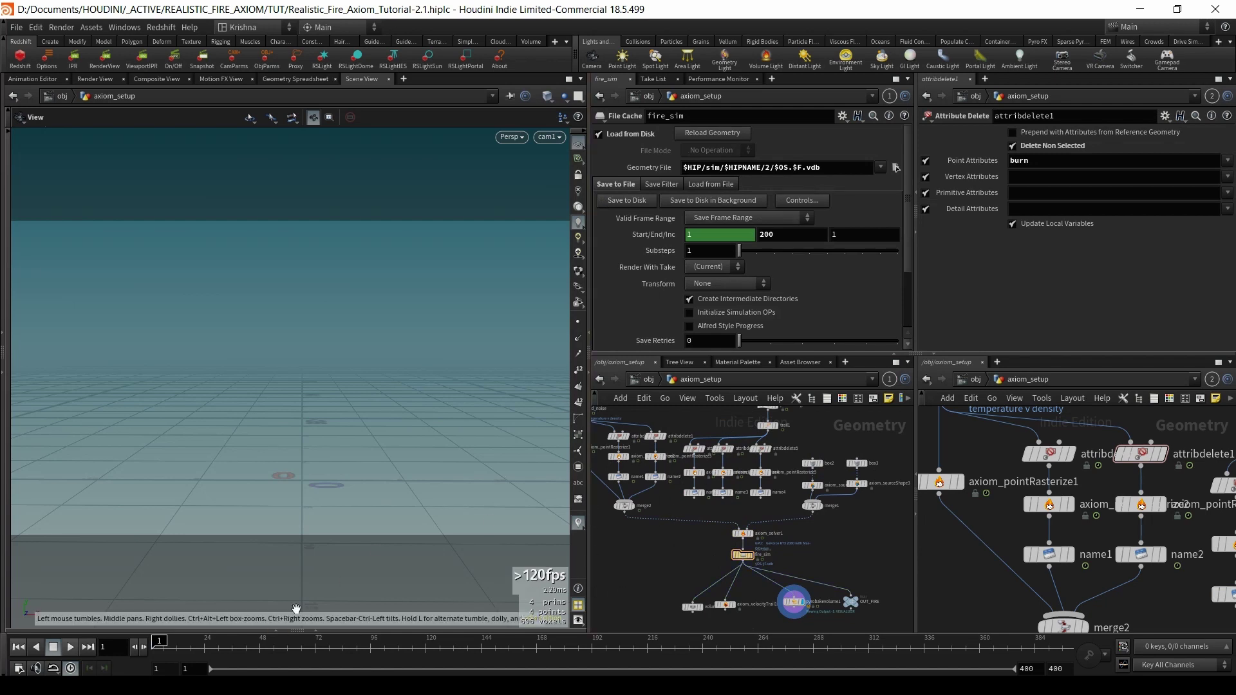
- Pin the scene view to the object level and check the cached fire with the grains at frames 60 and 194
drag(159, 642, 287, 642)
click(642, 381)
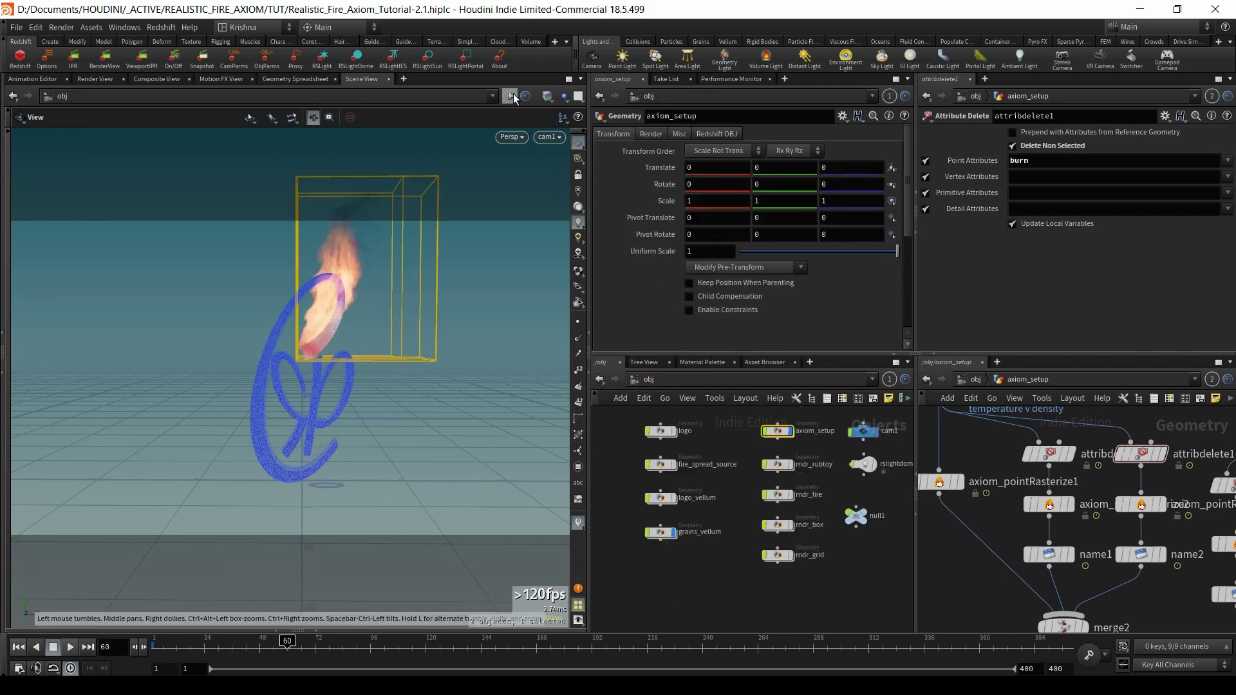
double_click(778, 431)
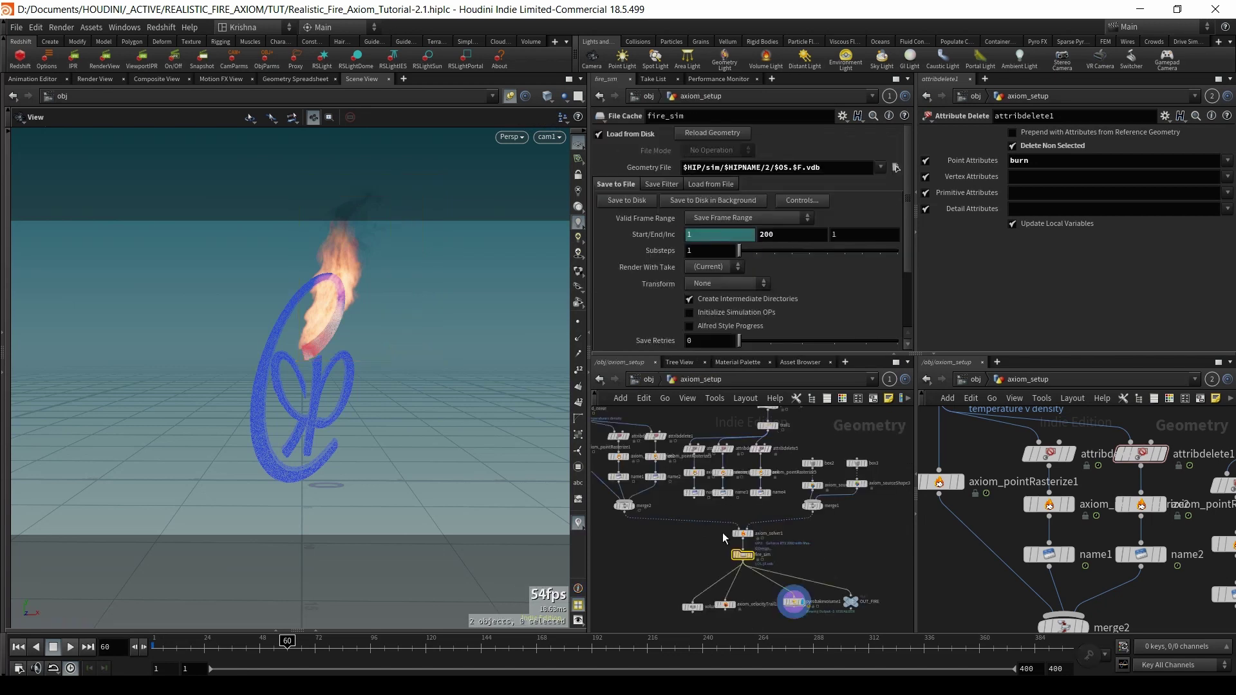
drag(288, 642, 597, 649)
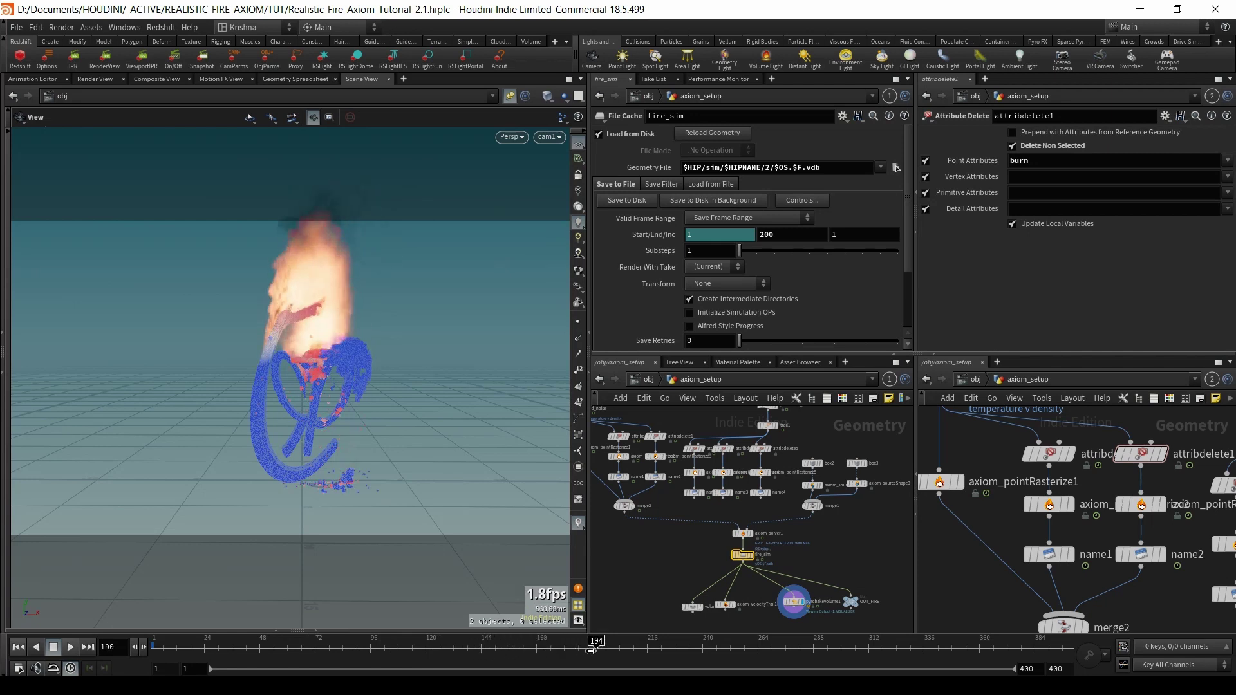
- Set fire_sim's geometry file path to $HIP/sim/$HIPNAME/$OS.$F.vdb
click(768, 168)
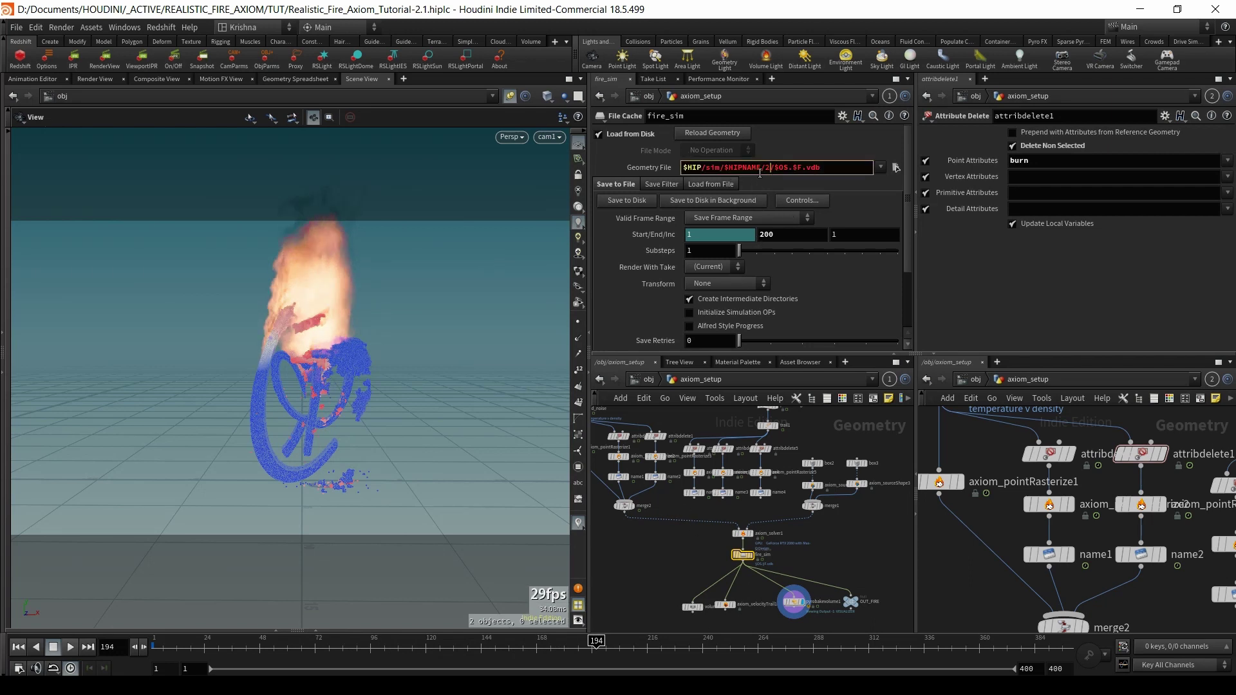
key(BackSpace)
key(BackSpace)
key(Return)
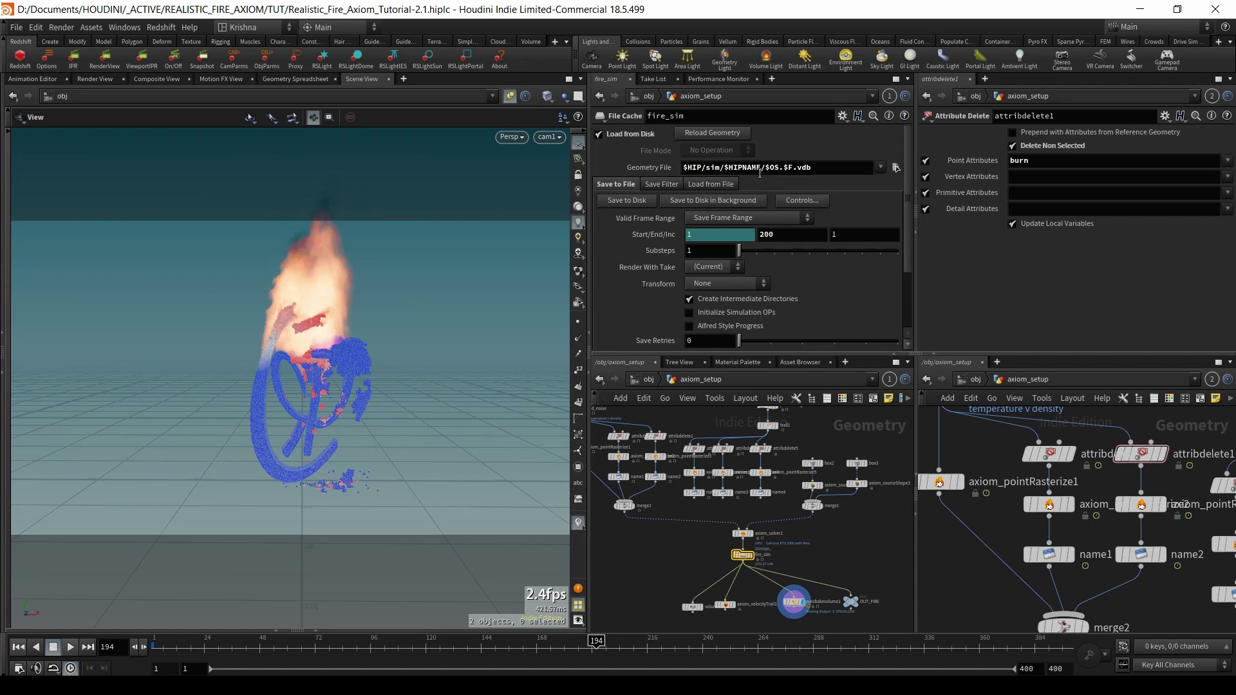
- Check the fire at frames 176 and 187 and review the axiom_setup network, including vdbfrompolygons1
mouse_move(568, 651)
mouse_down()
mouse_move(155, 654)
mouse_move(397, 663)
mouse_move(555, 651)
mouse_up()
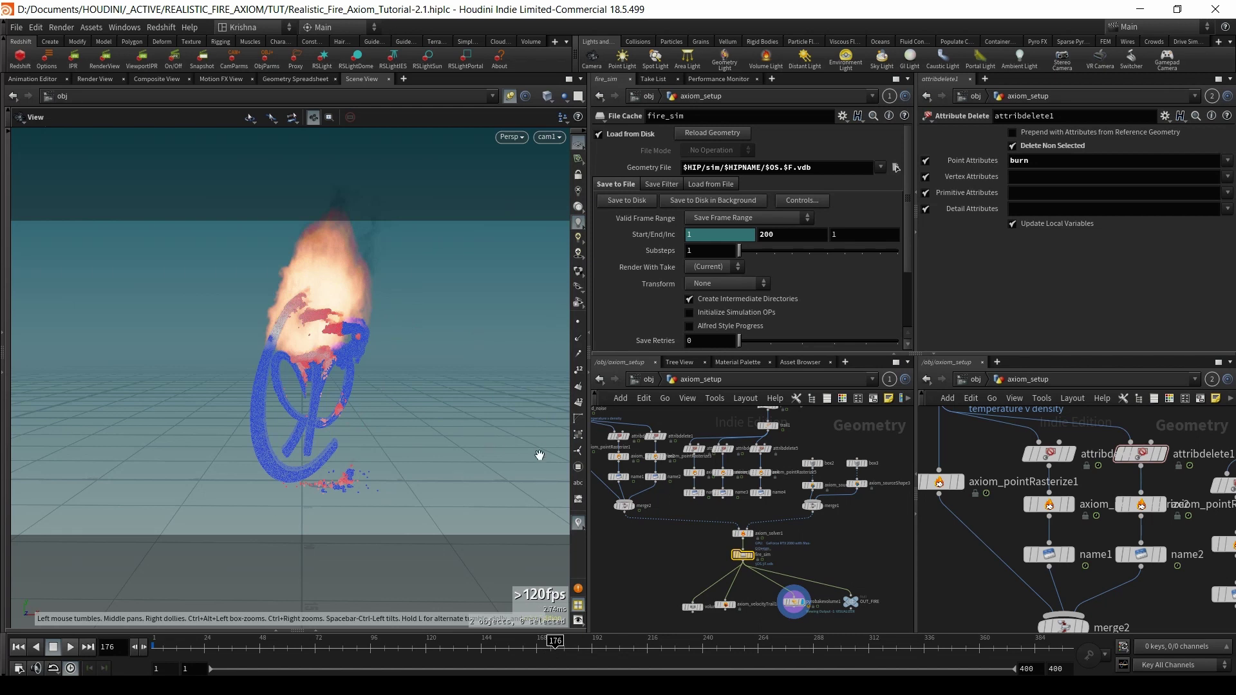
middle_drag(700, 400, 711, 567)
click(737, 455)
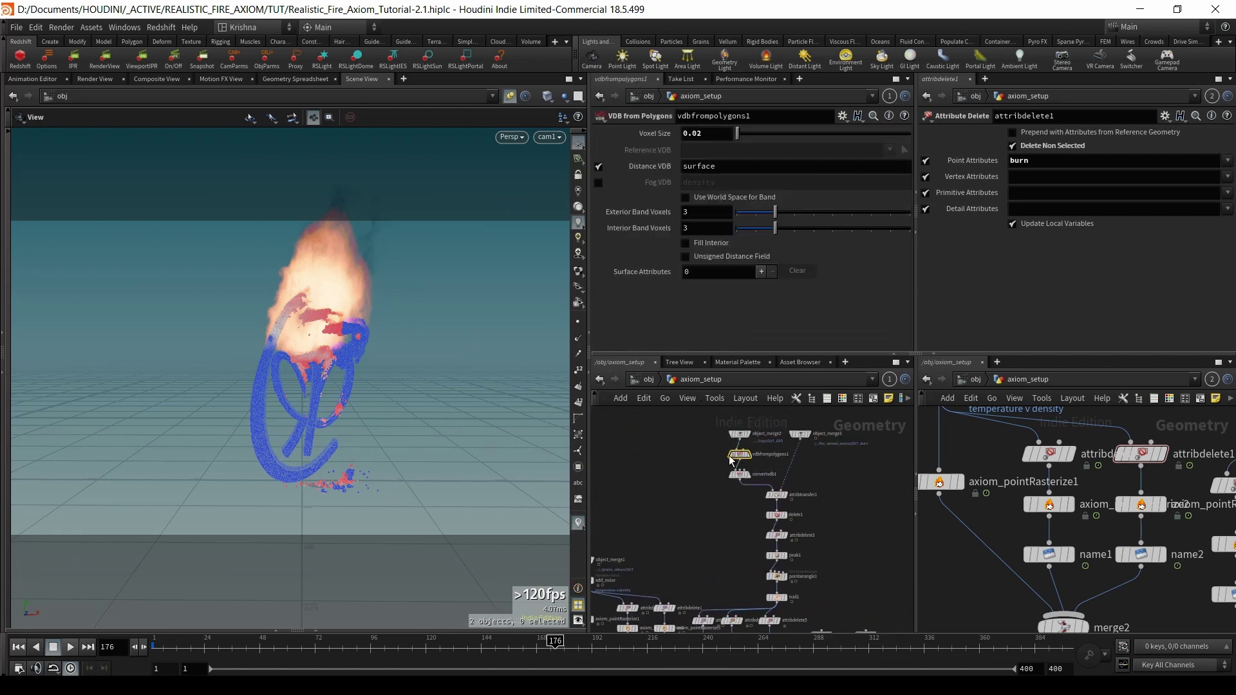
mouse_move(697, 490)
middle_down()
mouse_move(695, 447)
mouse_move(695, 461)
middle_up()
middle_drag(694, 534, 692, 486)
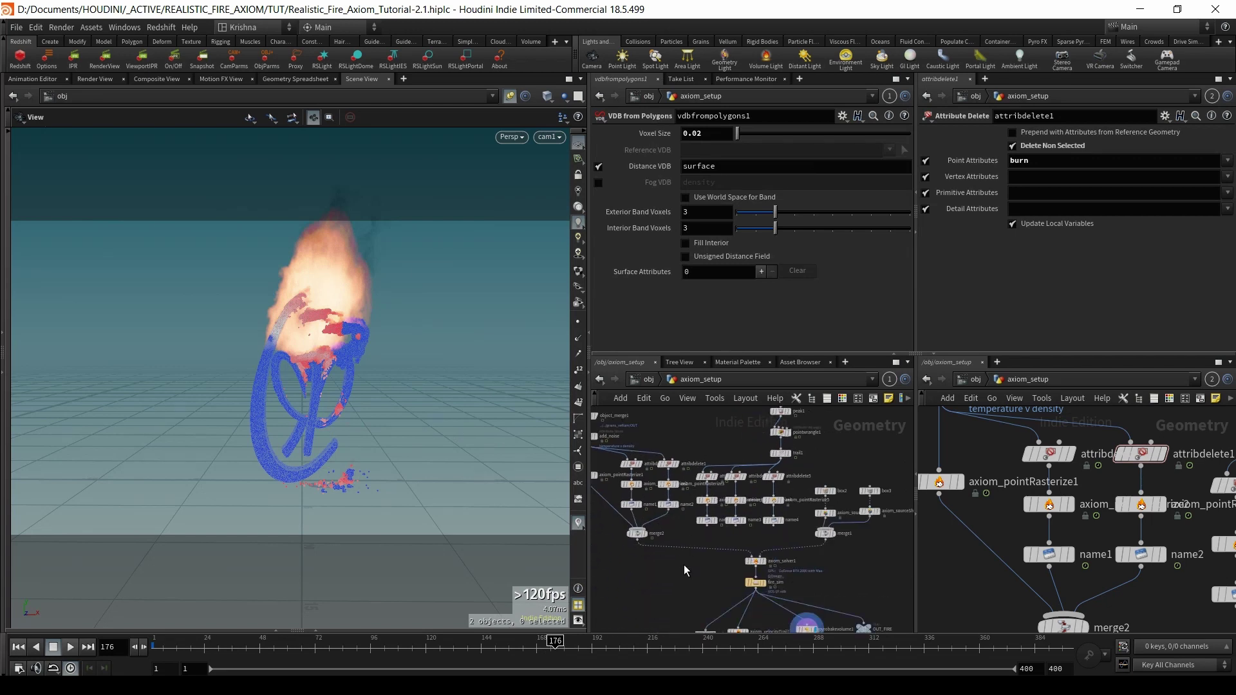
middle_drag(687, 570, 676, 525)
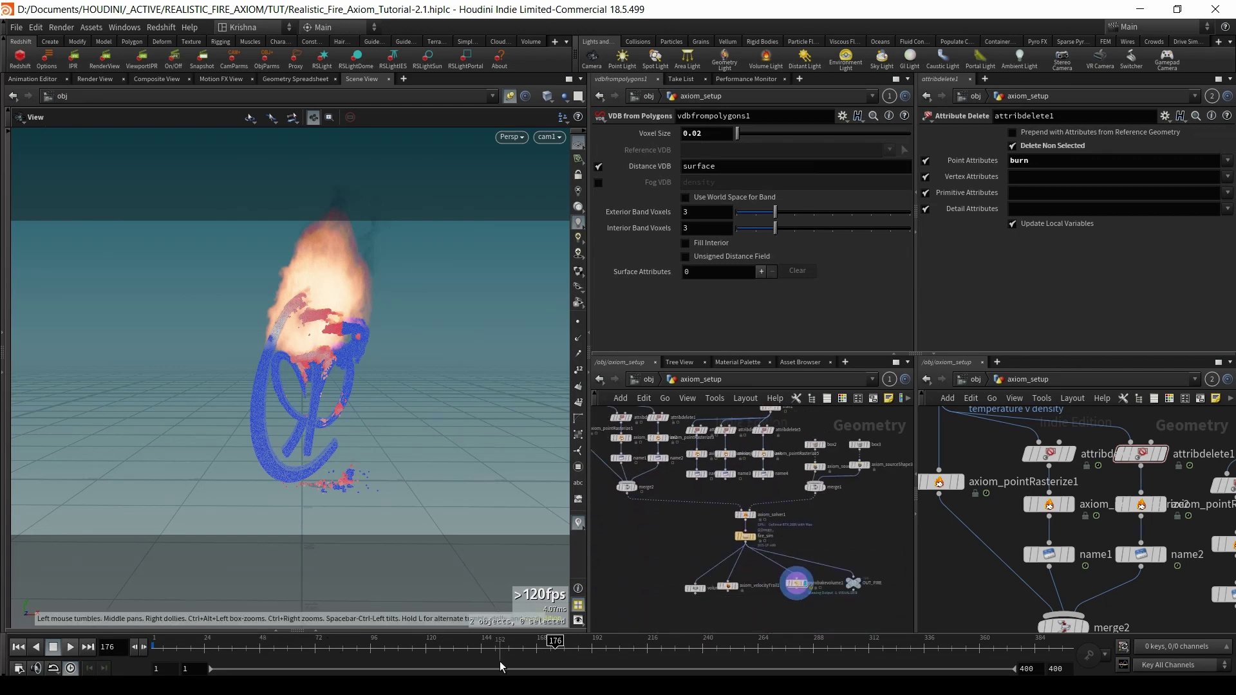
click(591, 643)
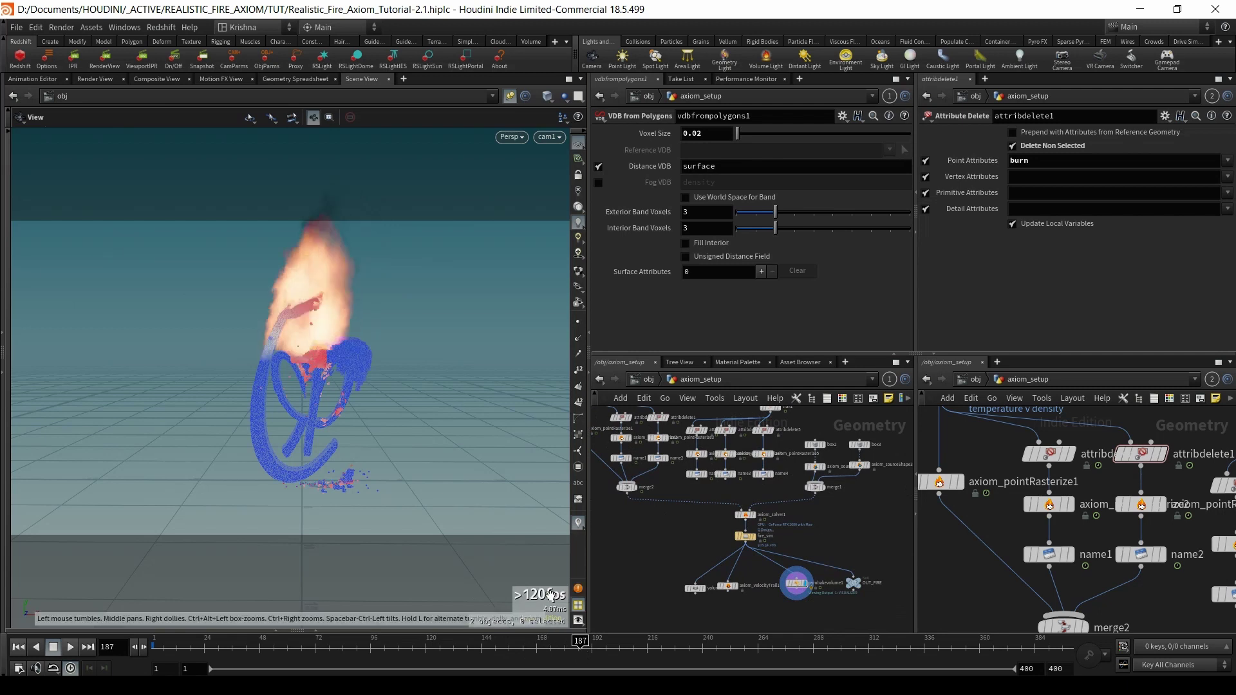
- Unpin the scene view at the object level and rename the rndr_rubtoy object to rndr_grains
click(638, 382)
click(713, 582)
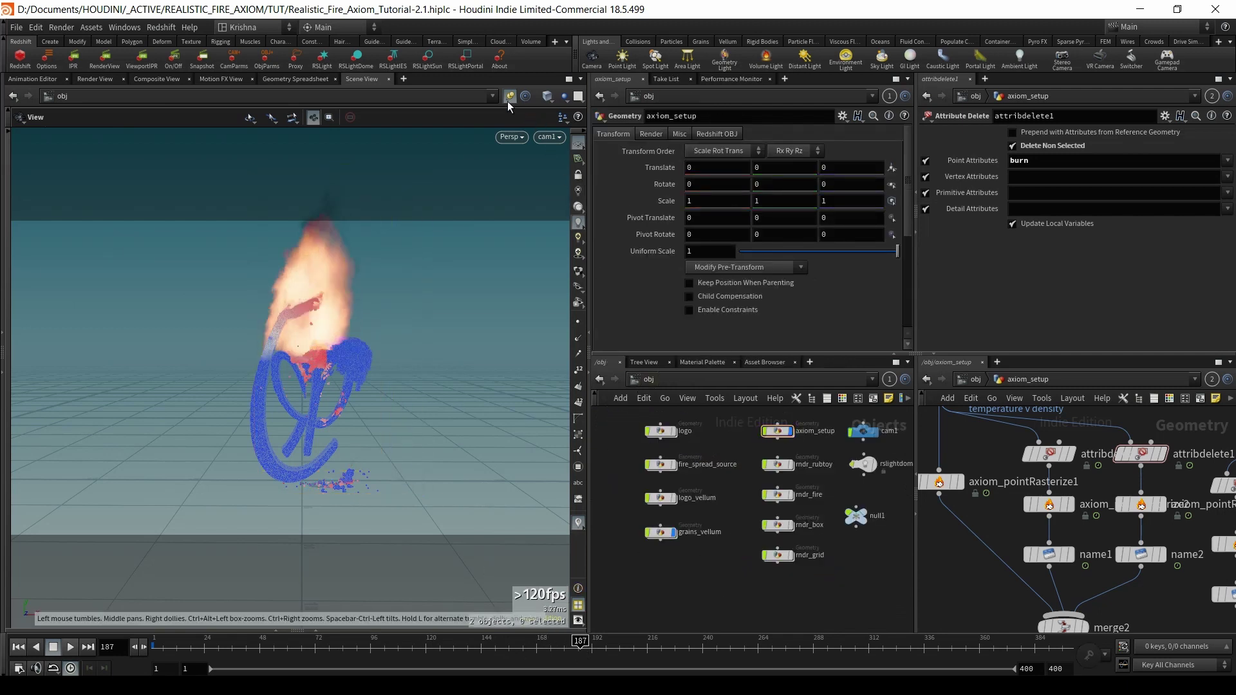
middle_drag(734, 581, 725, 597)
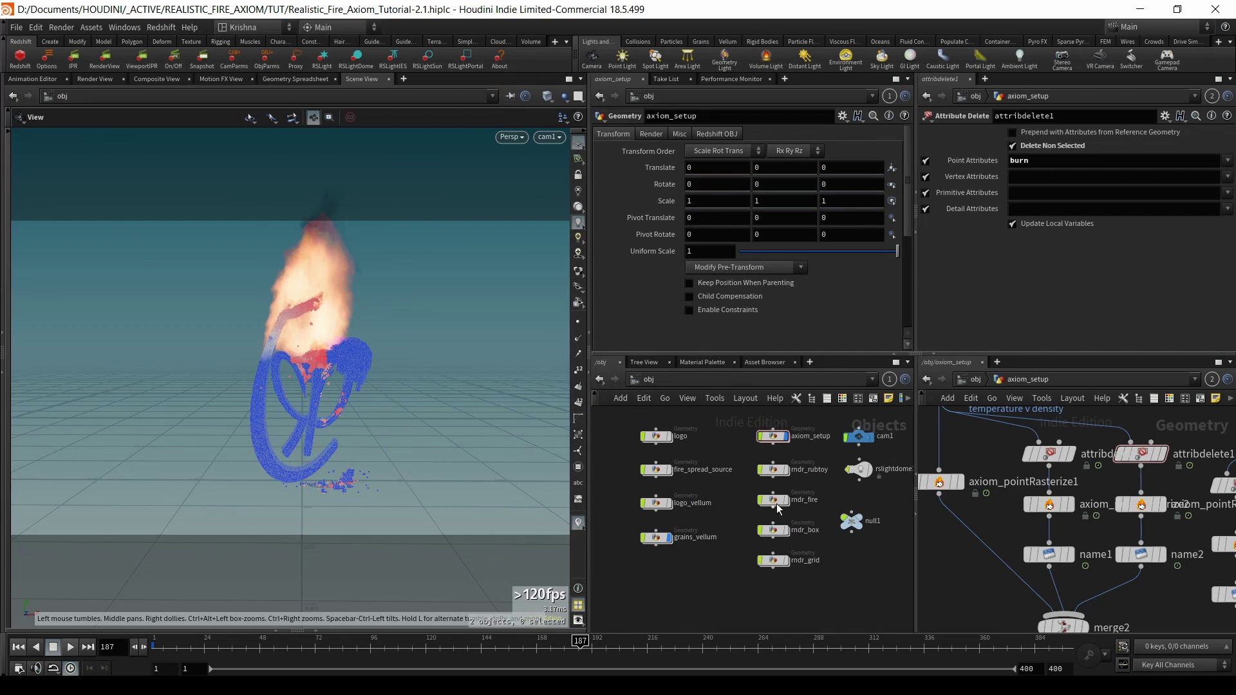
scroll(801, 464, up, 3)
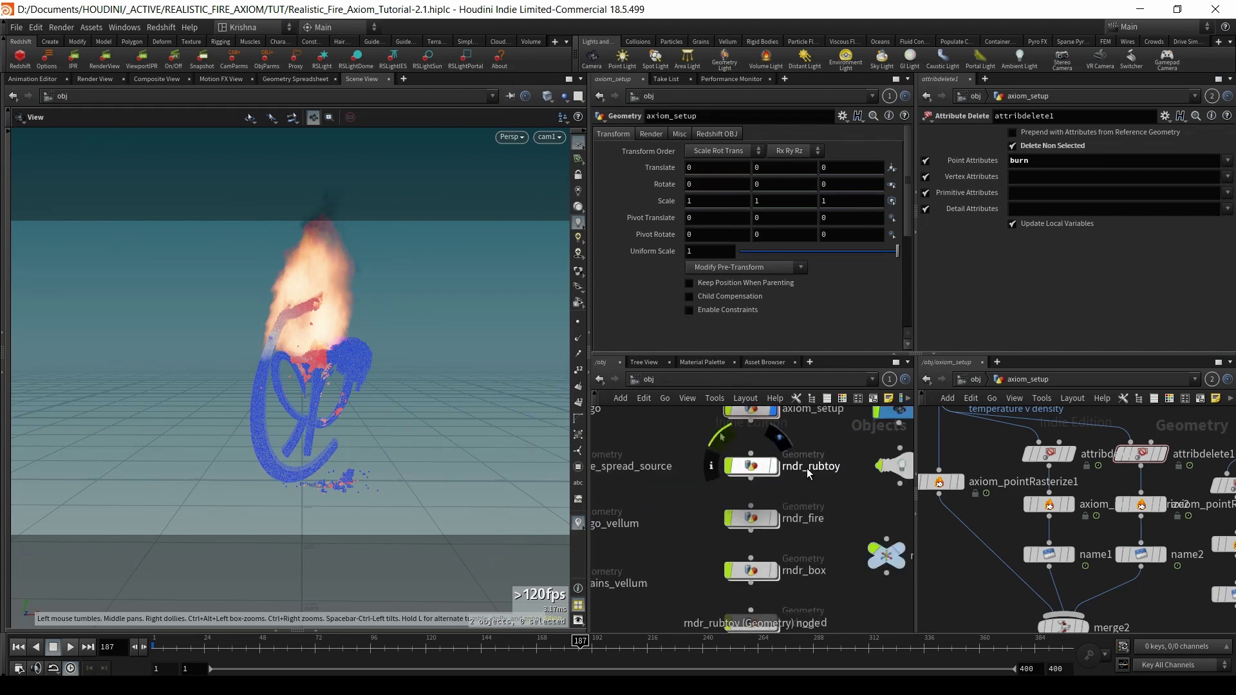
double_click(810, 468)
text(grains)
key(Return)
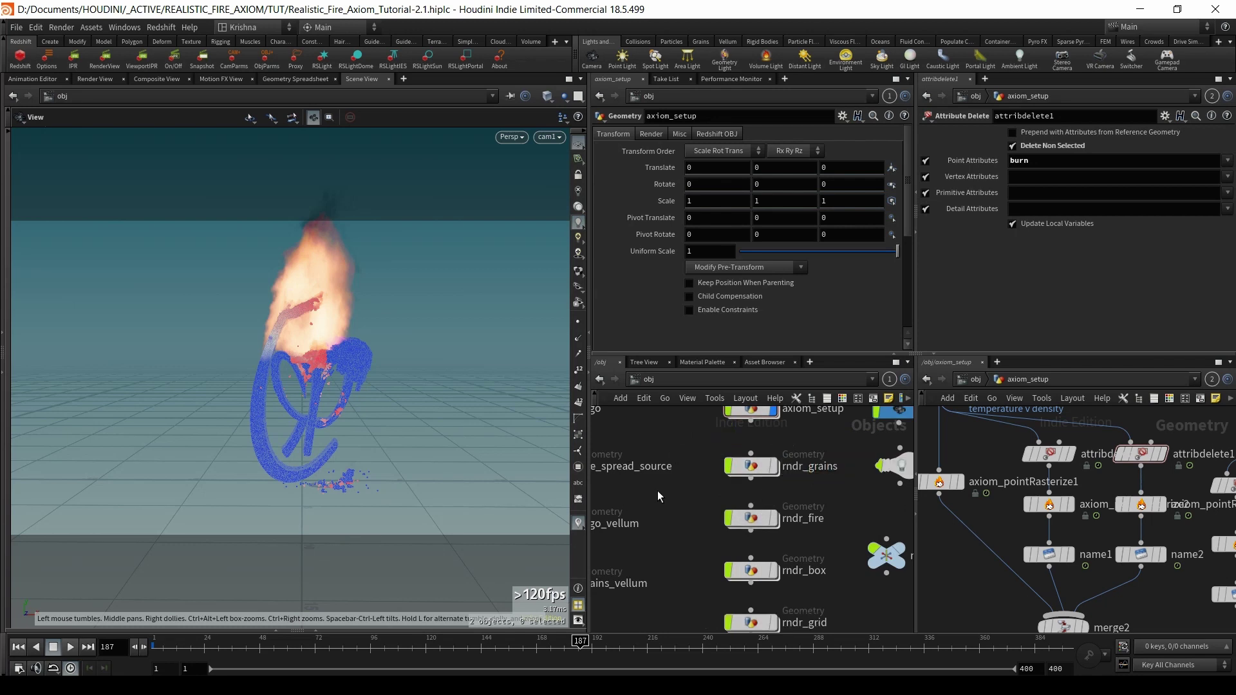
- Check the OUT null in grains_vellum and set it as Object 1 of object_merge1 inside rndr_grains
scroll(649, 489, down, 2)
double_click(623, 552)
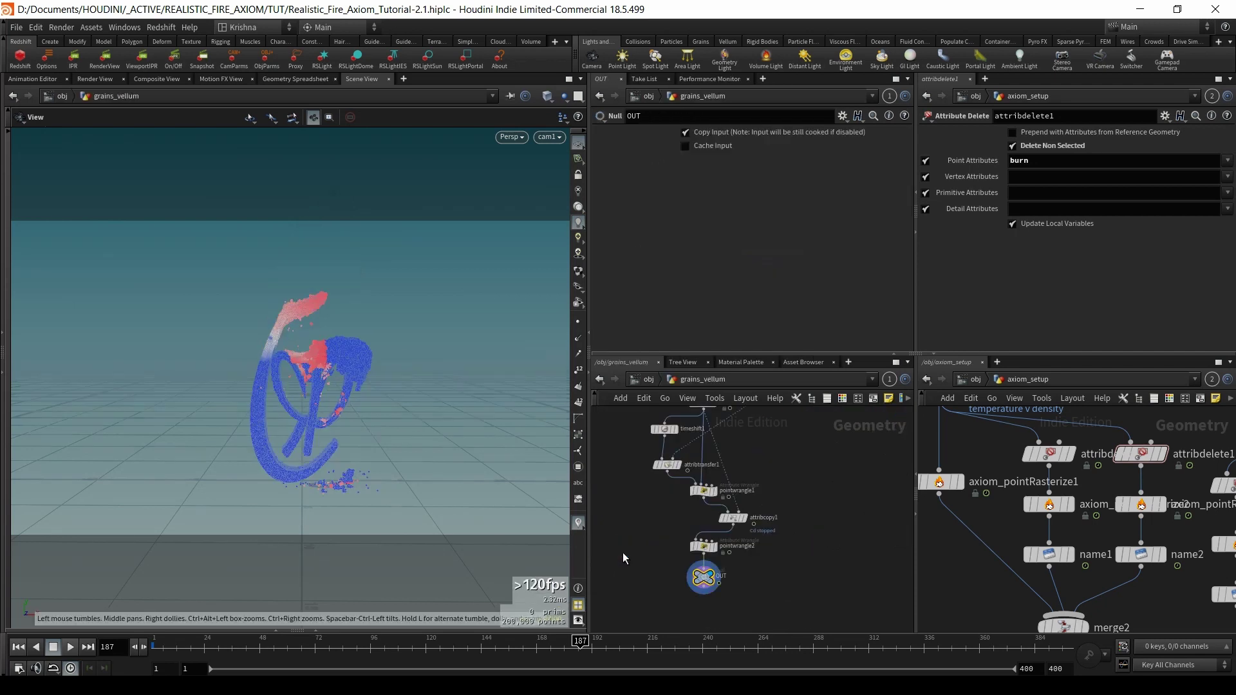
click(639, 385)
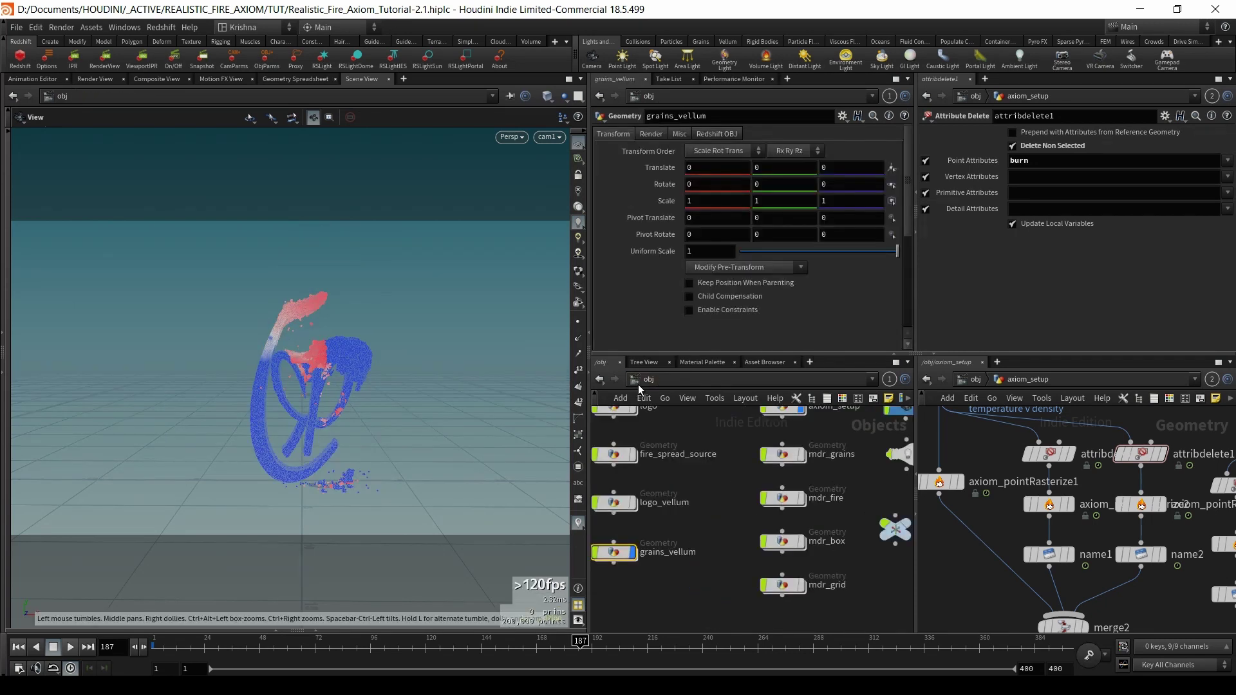
double_click(793, 465)
click(756, 493)
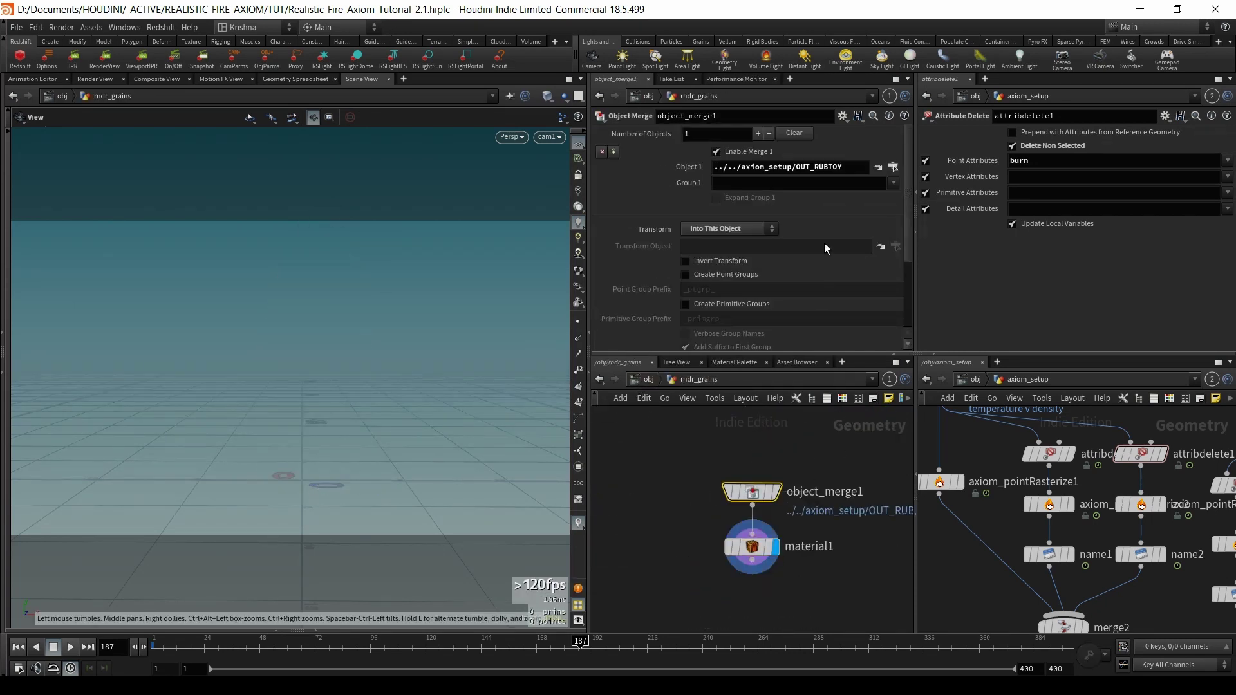
click(877, 168)
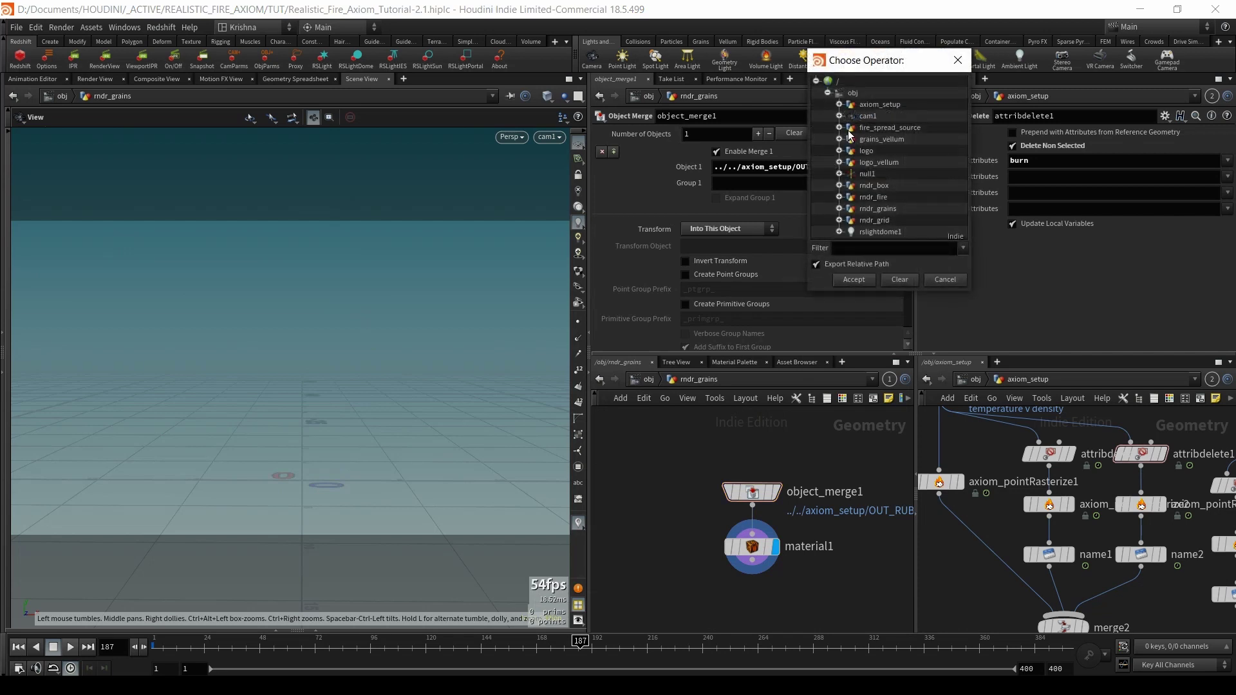
click(839, 139)
double_click(878, 151)
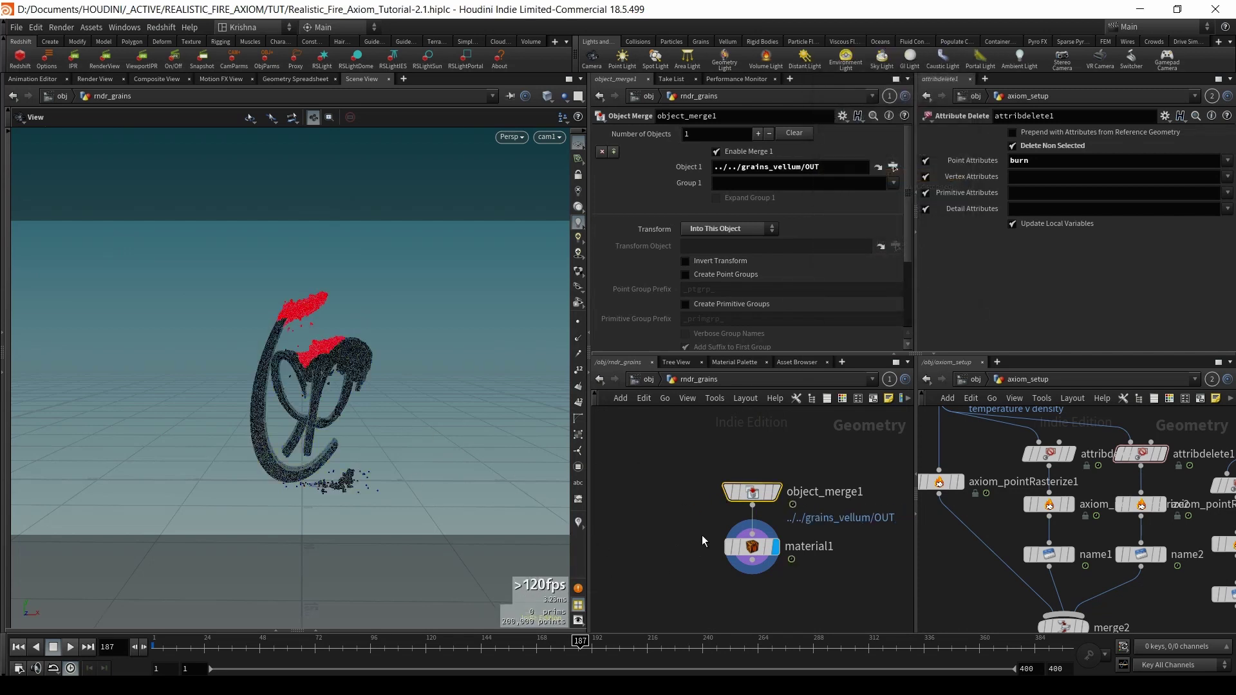
- Insert an Attribute Delete node between object_merge1 and material1 in rndr_grains, deleting the Cd point attribute
click(754, 507)
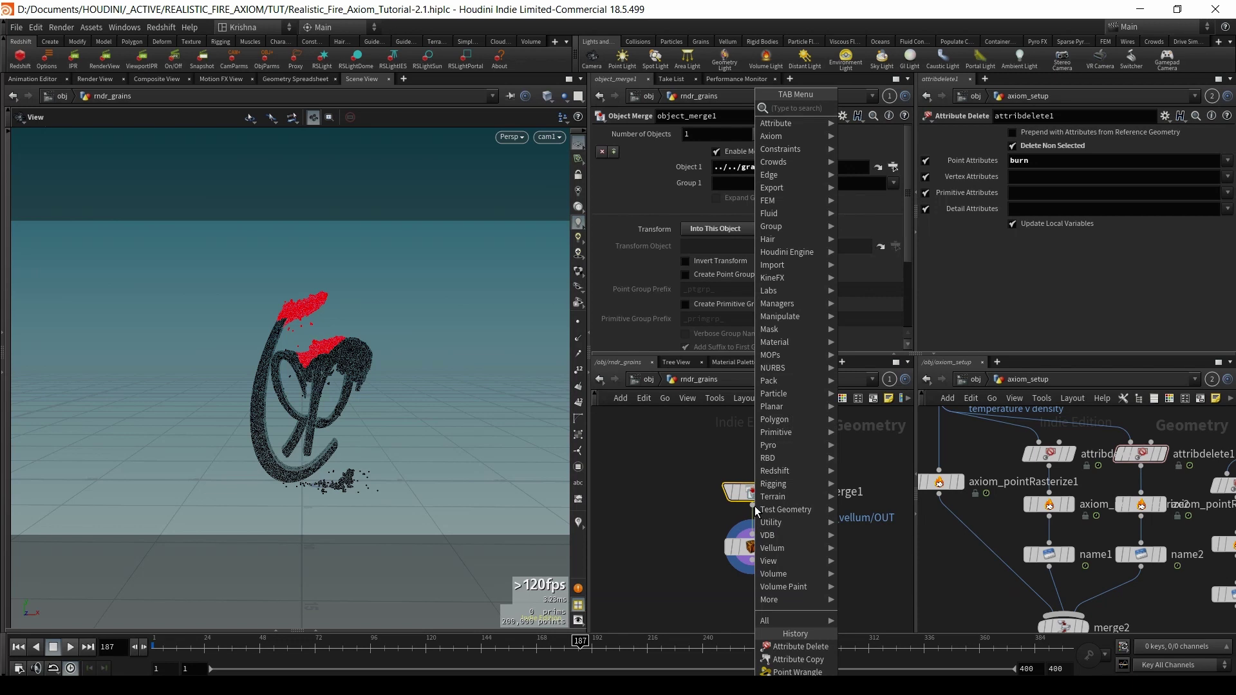
text(attr de)
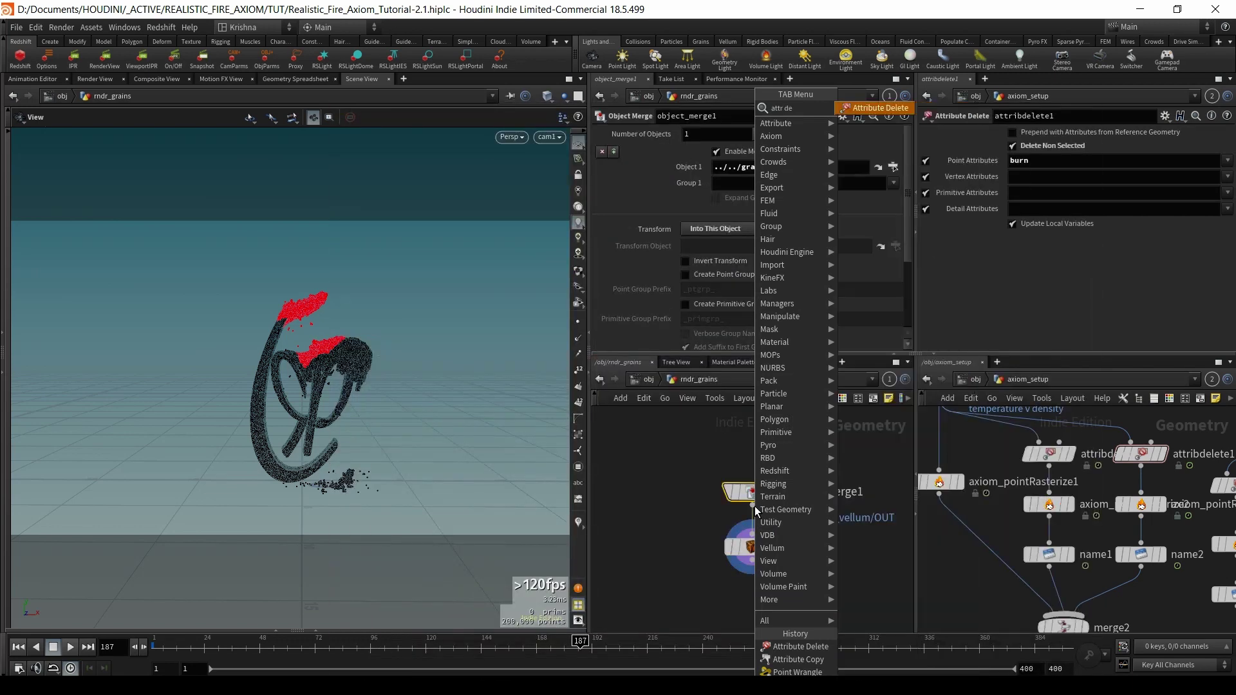
key(Return)
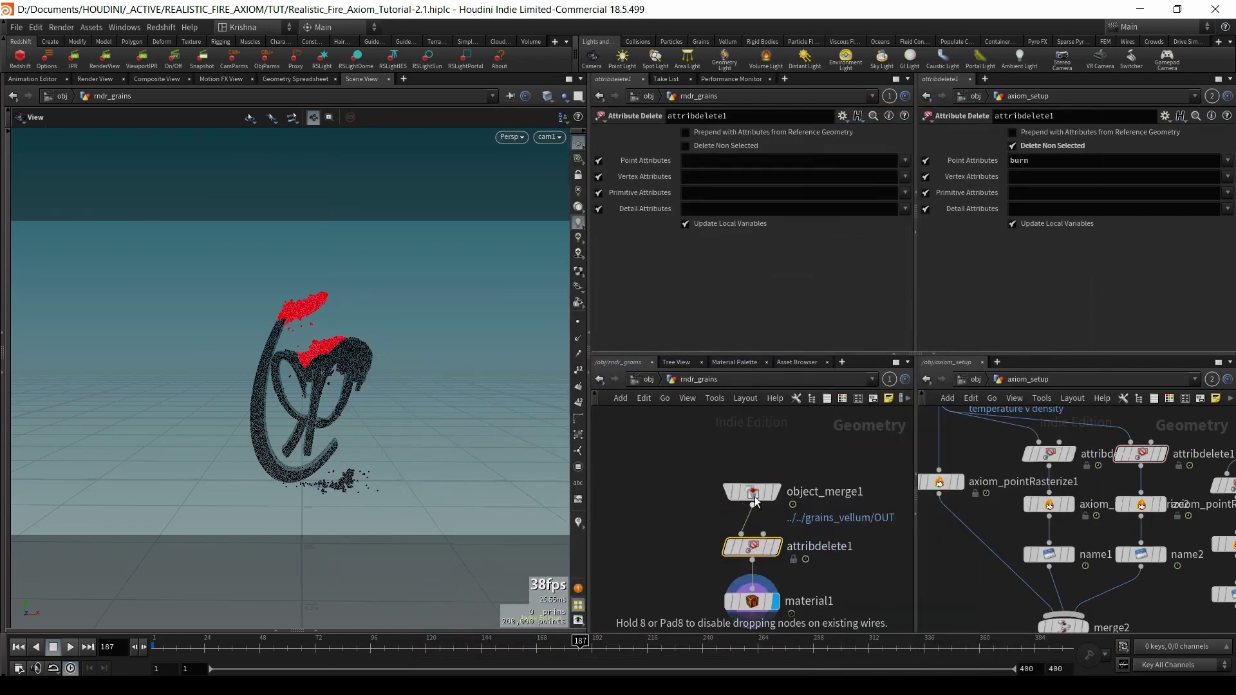
click(905, 161)
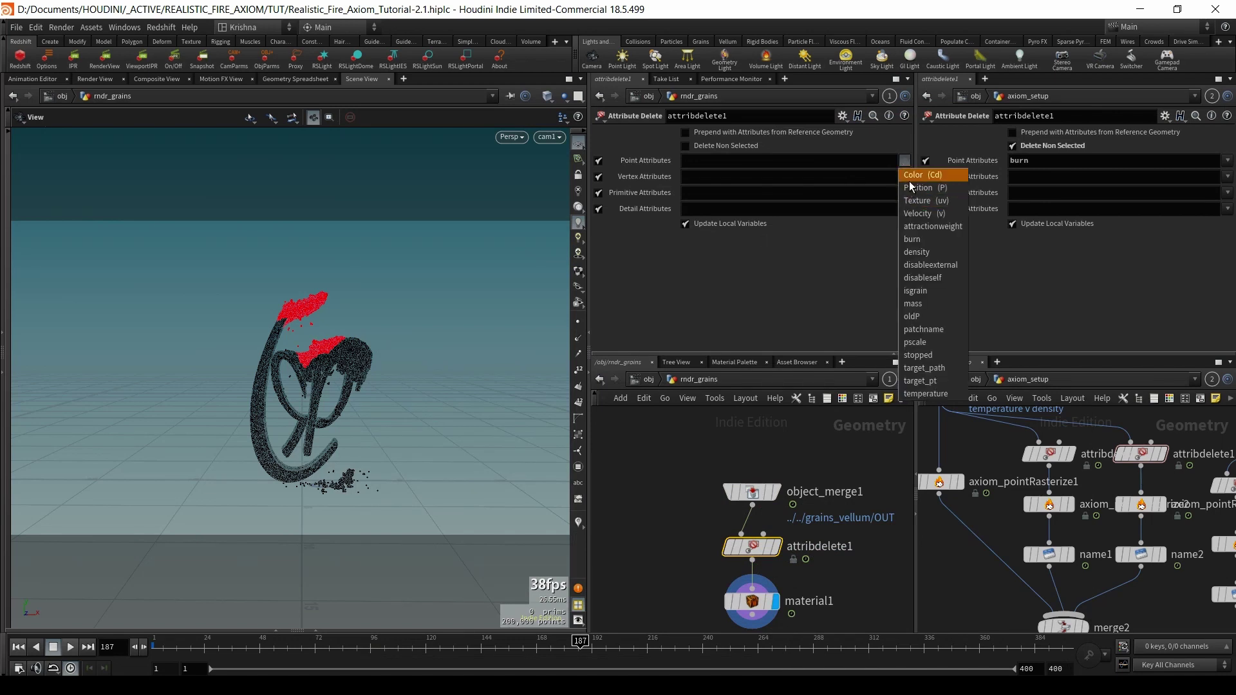
click(909, 171)
- Check the material assigned by material1 and open the rs_metal material's network from the mat context in the second network editor
click(746, 537)
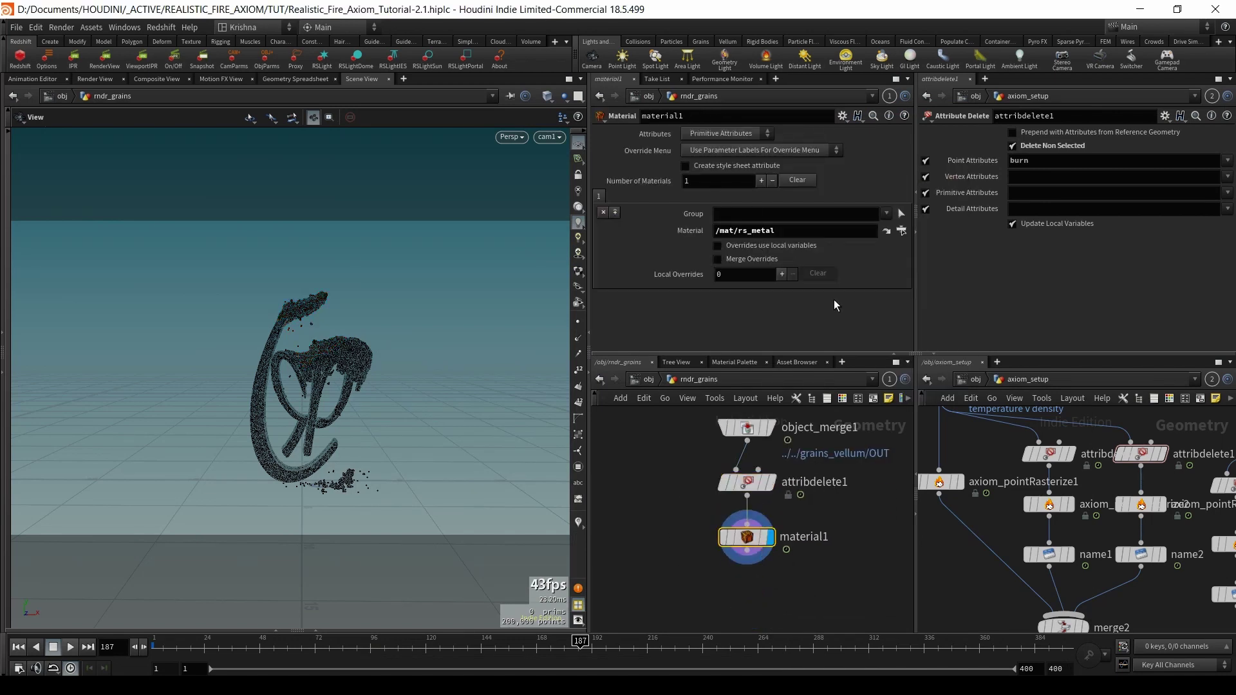
click(972, 380)
click(963, 380)
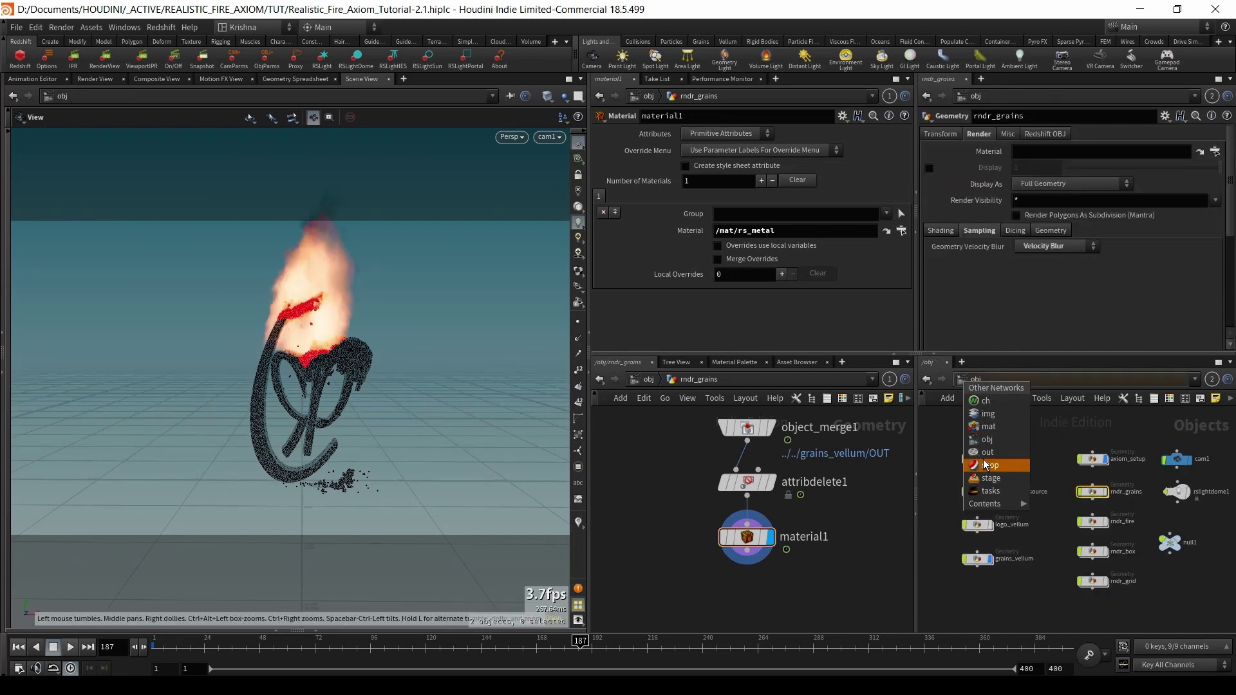
click(989, 426)
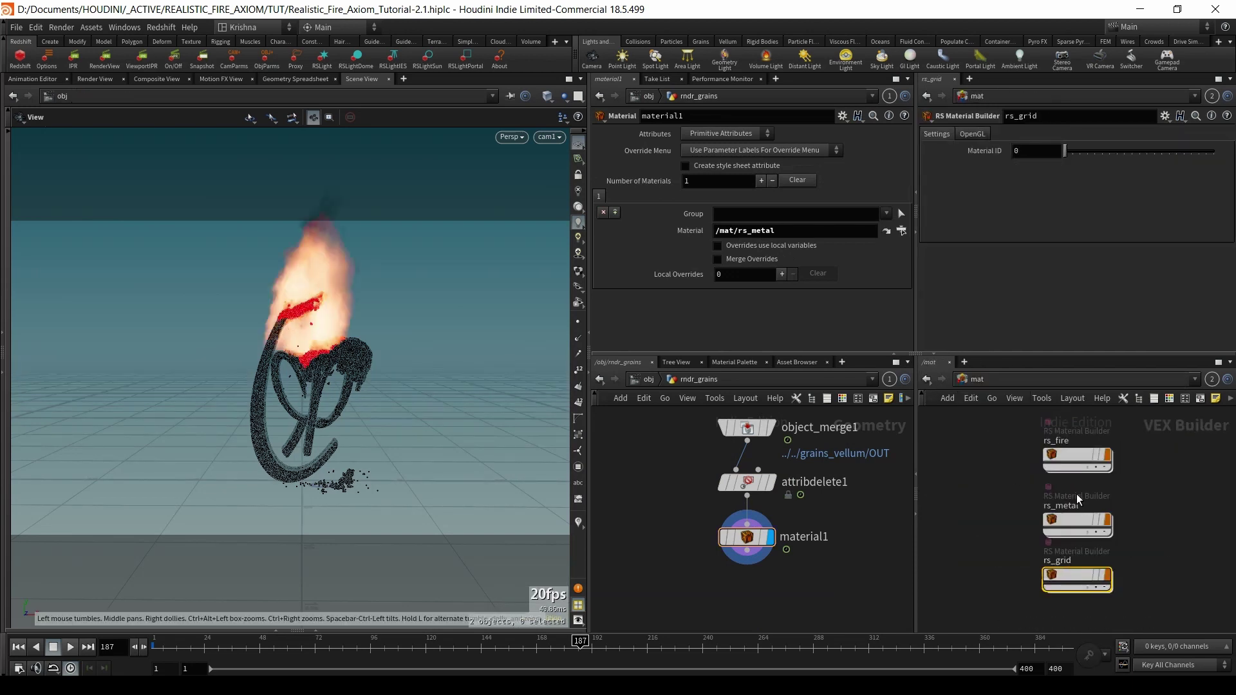
double_click(1077, 523)
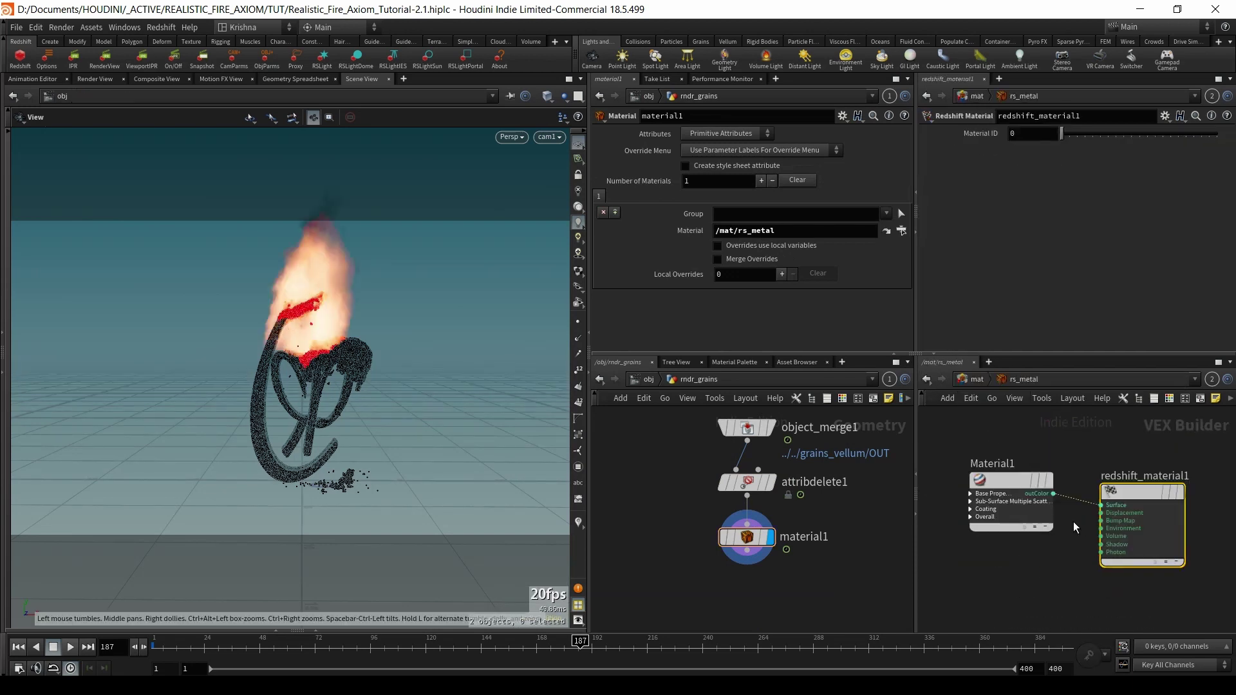
- Examine the Base Properties of the Material1 node in the rs_metal network
click(1018, 483)
middle_drag(1057, 324, 973, 321)
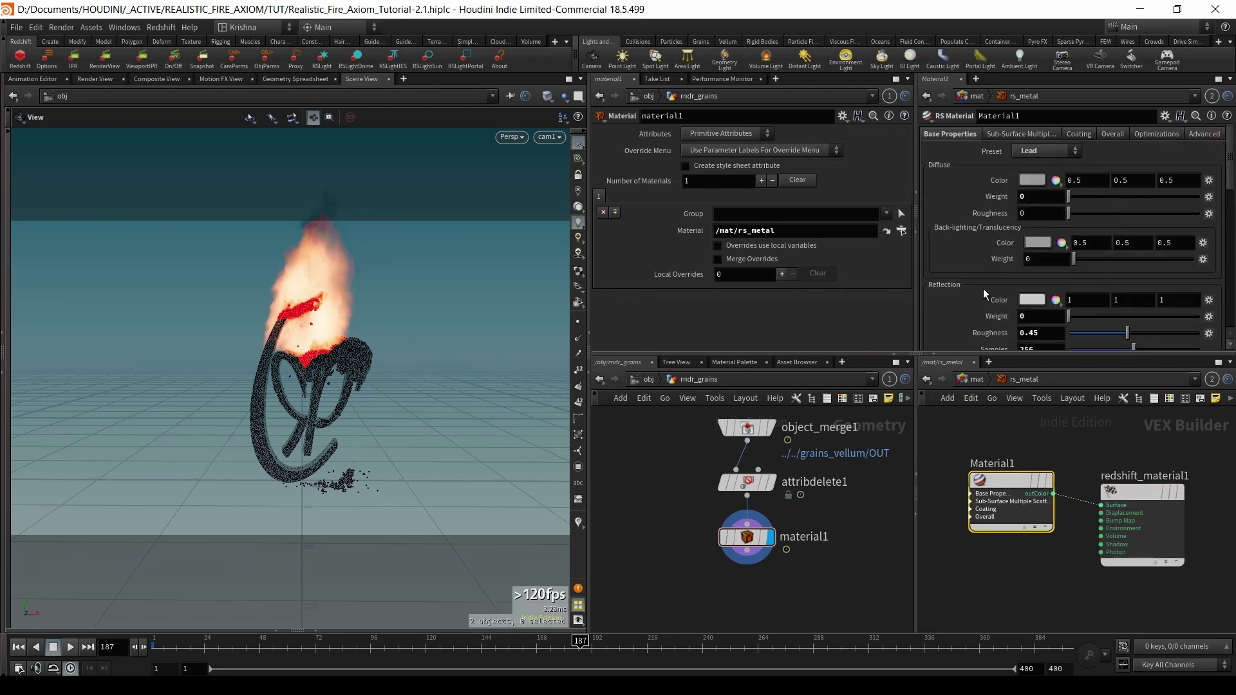
scroll(983, 295, down, 1)
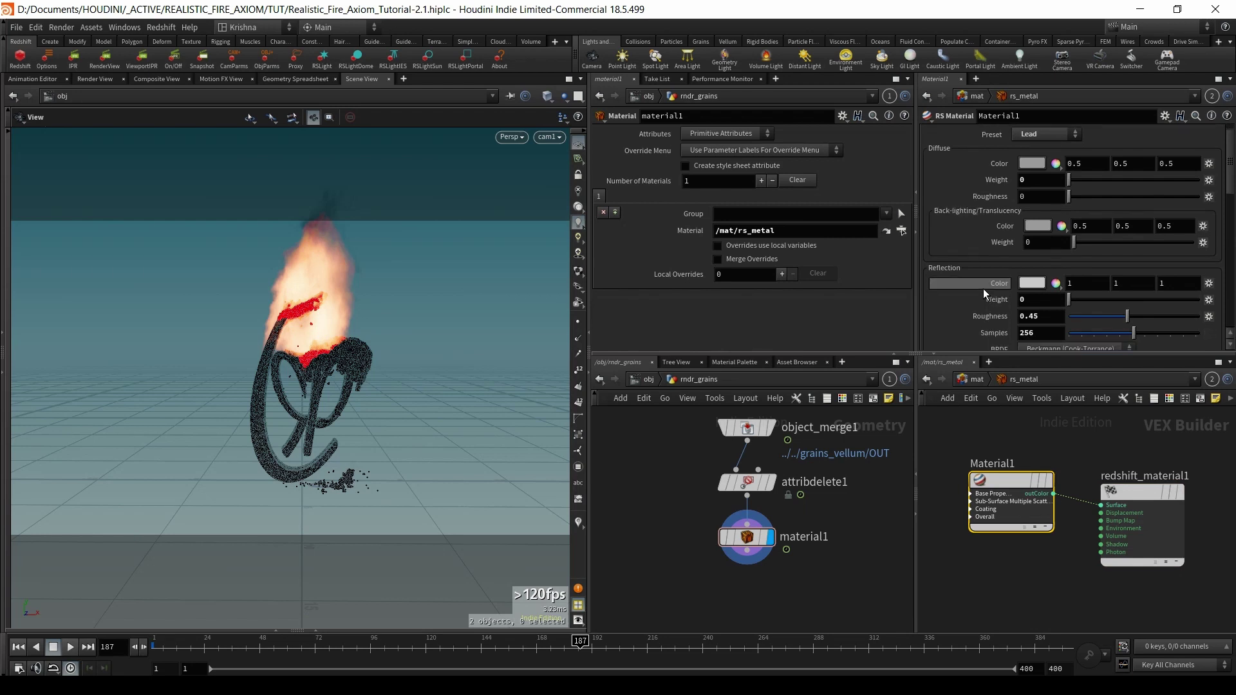
- Enable Render Object as Particles in the Redshift particle settings of the rndr_grains object
click(647, 379)
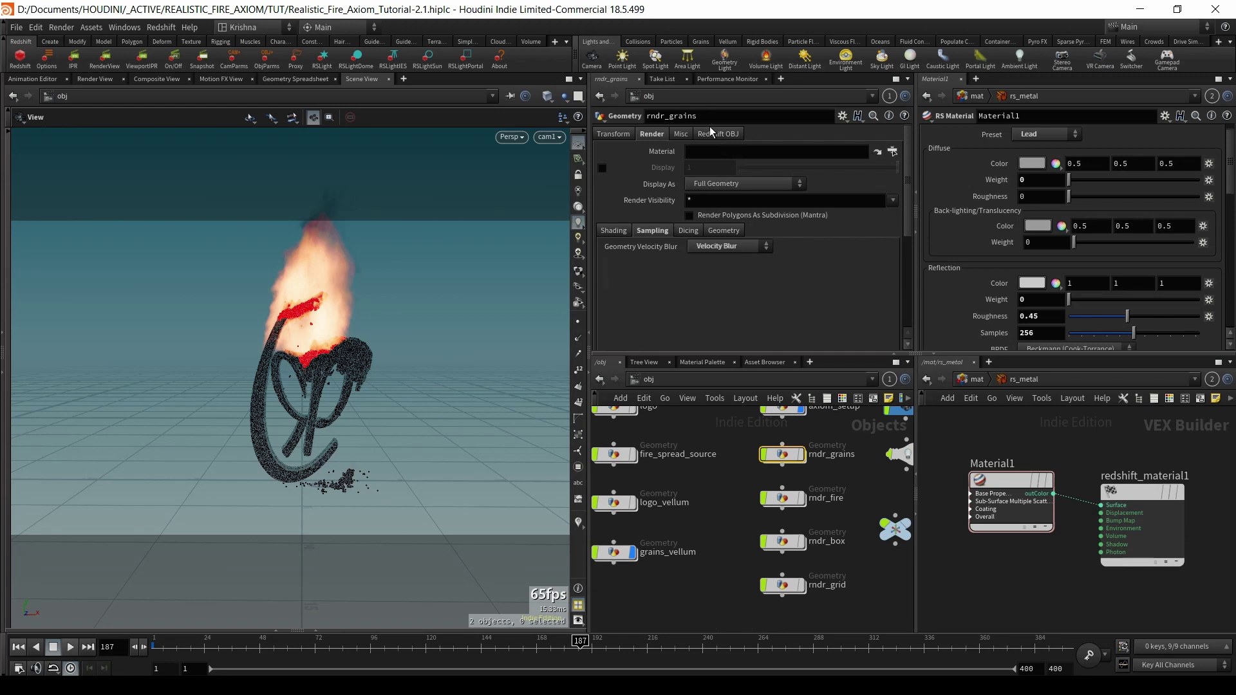
click(730, 136)
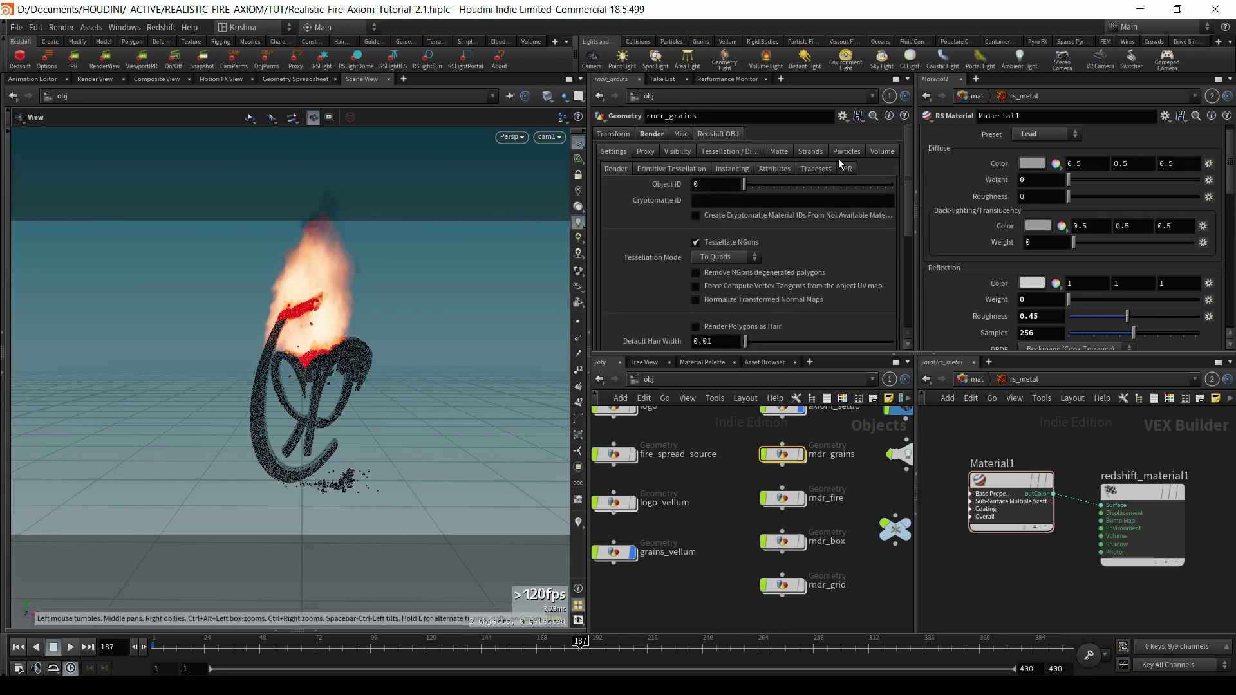
click(845, 150)
click(721, 182)
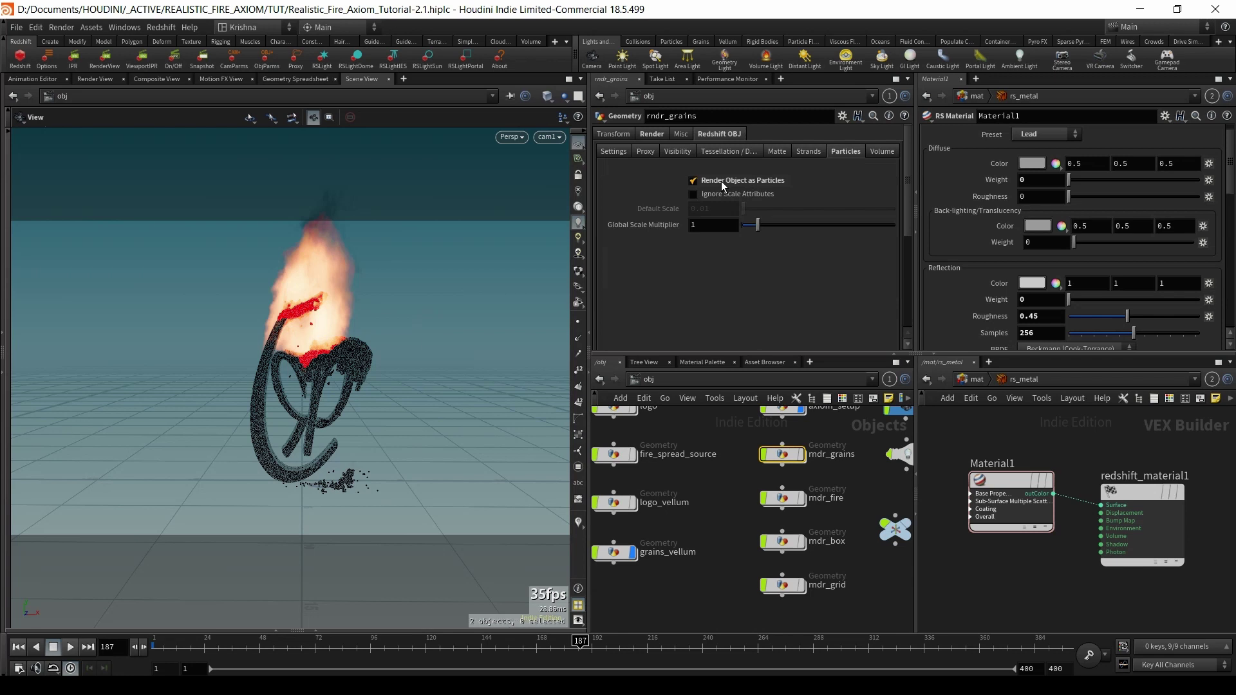
- Preview the rndr_grid object in the viewport, hide it again, and align null1 directly below rslightdome1
click(713, 551)
scroll(715, 557, down, 3)
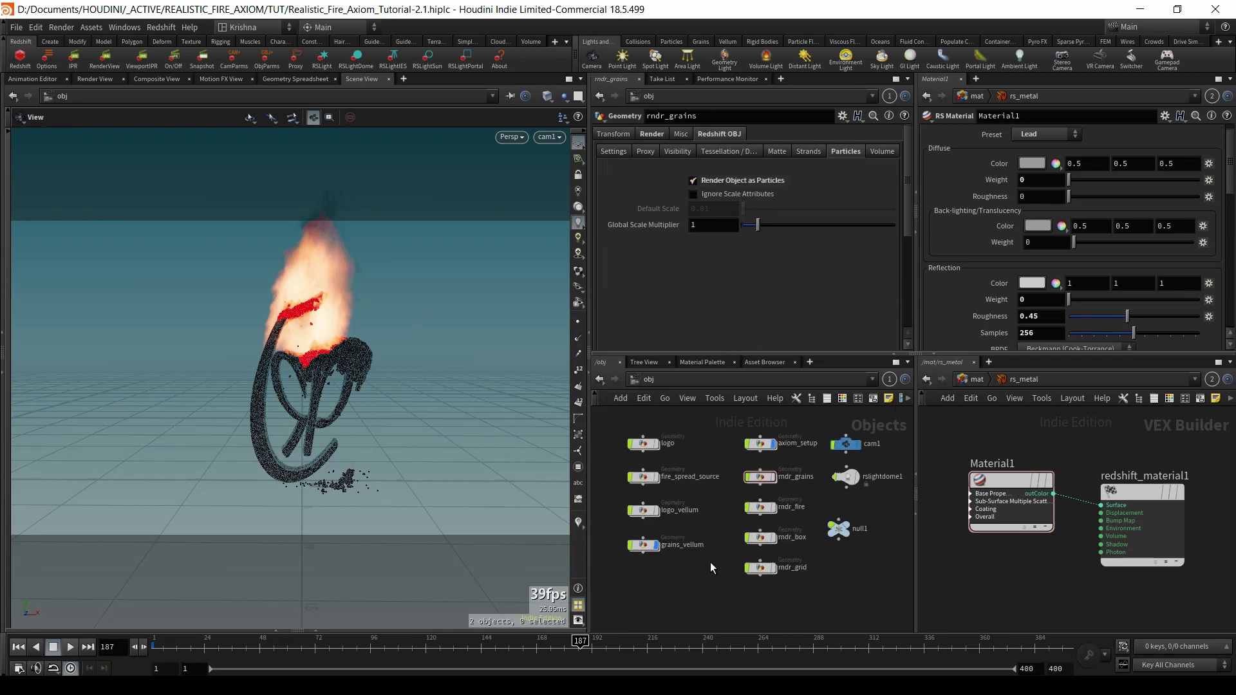
scroll(717, 577, up, 2)
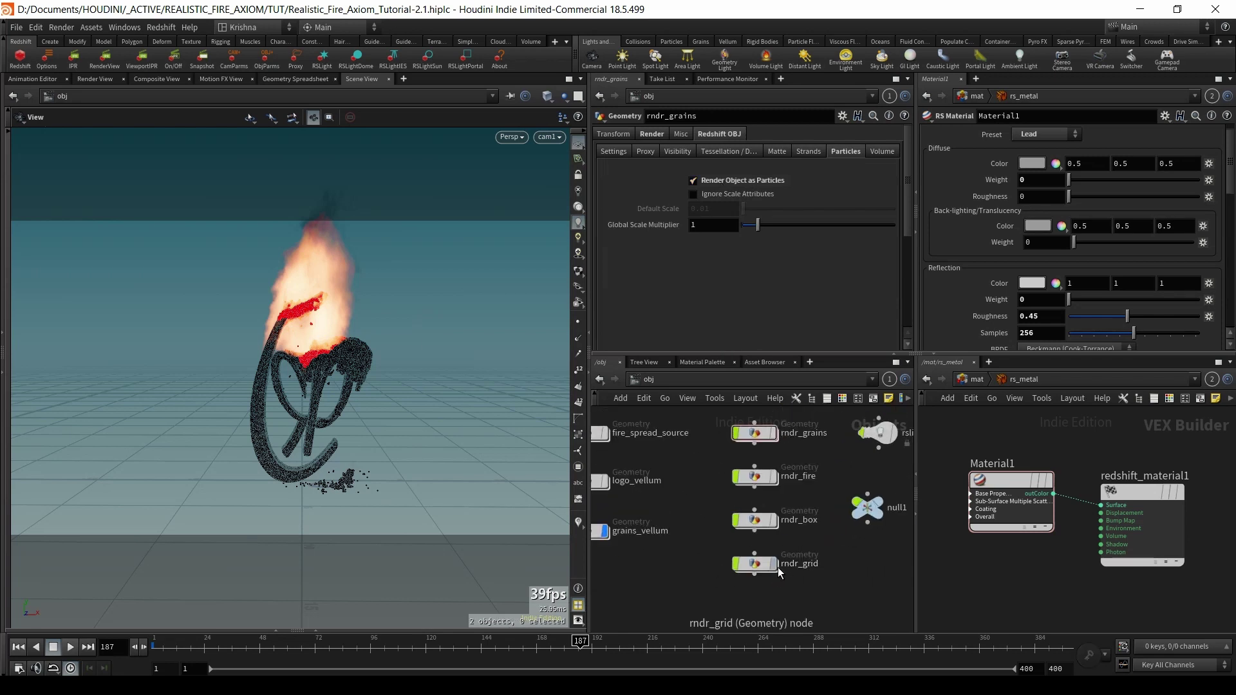
click(775, 565)
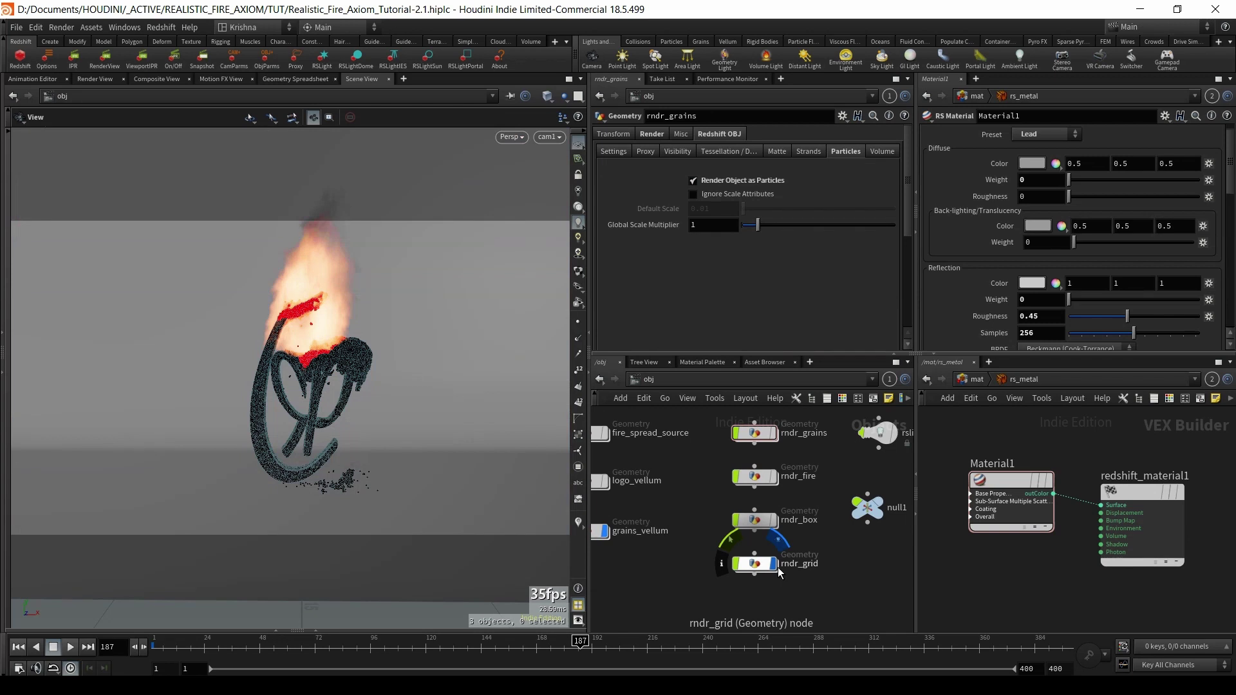
click(776, 566)
click(776, 566)
click(777, 566)
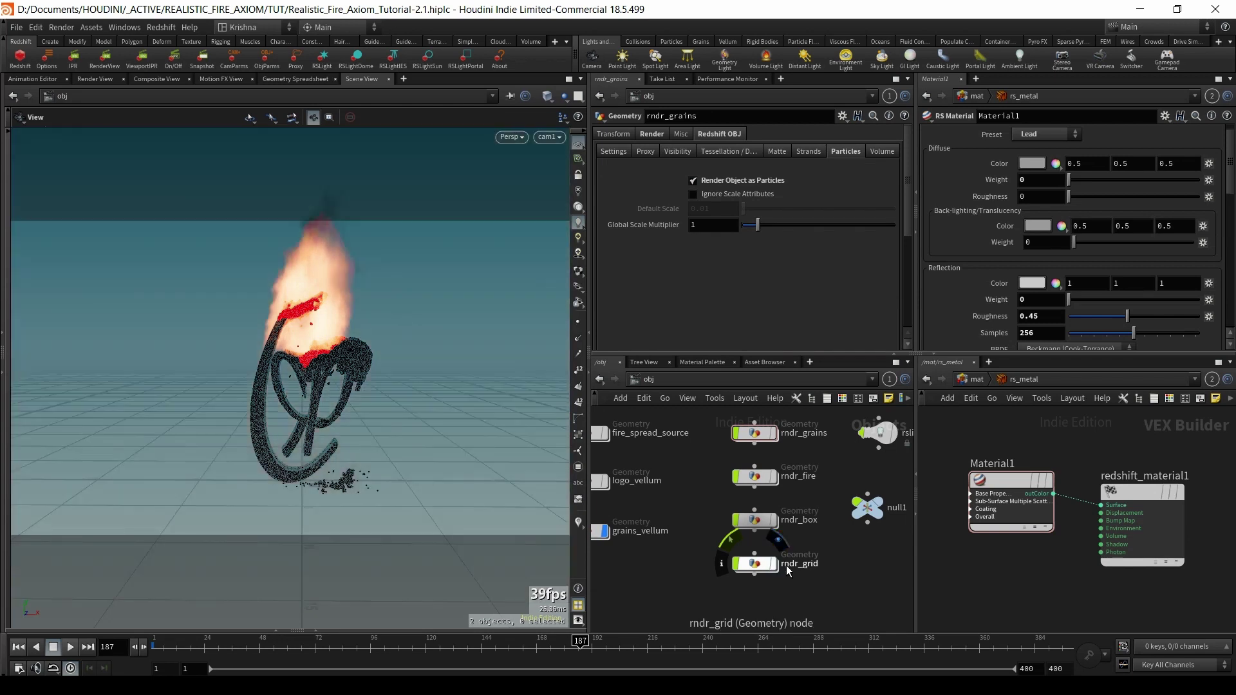
scroll(786, 571, down, 2)
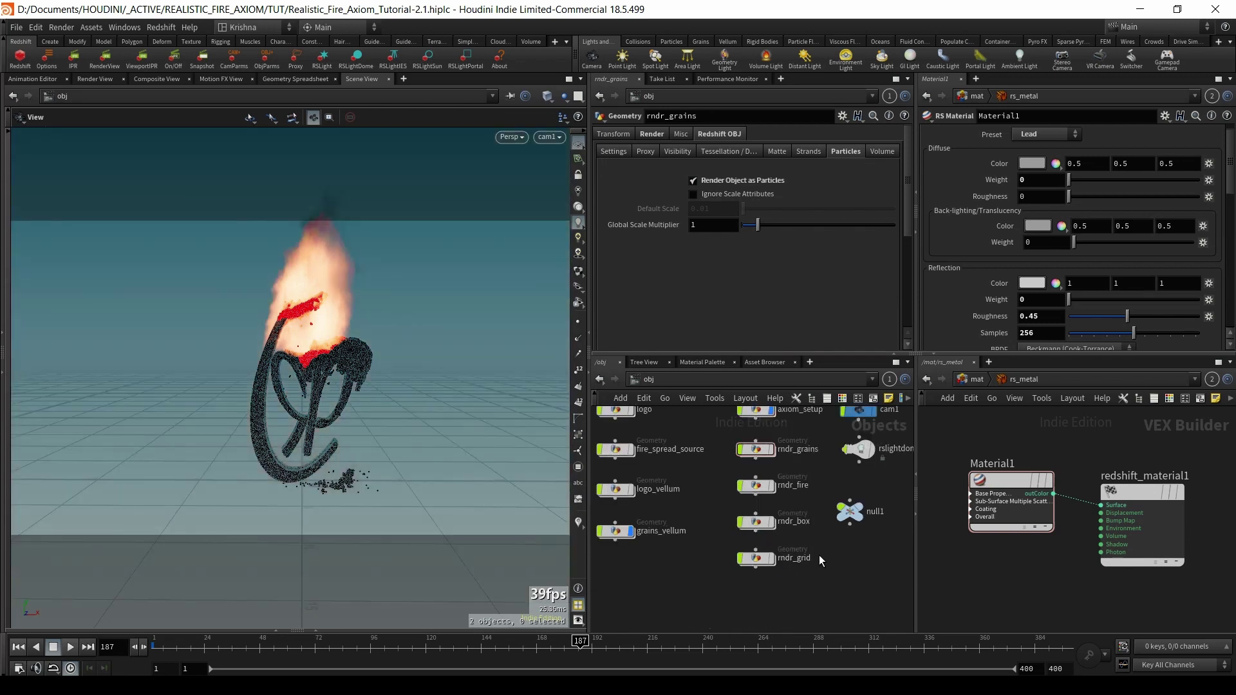
middle_drag(814, 555, 804, 562)
scroll(788, 560, down, 1)
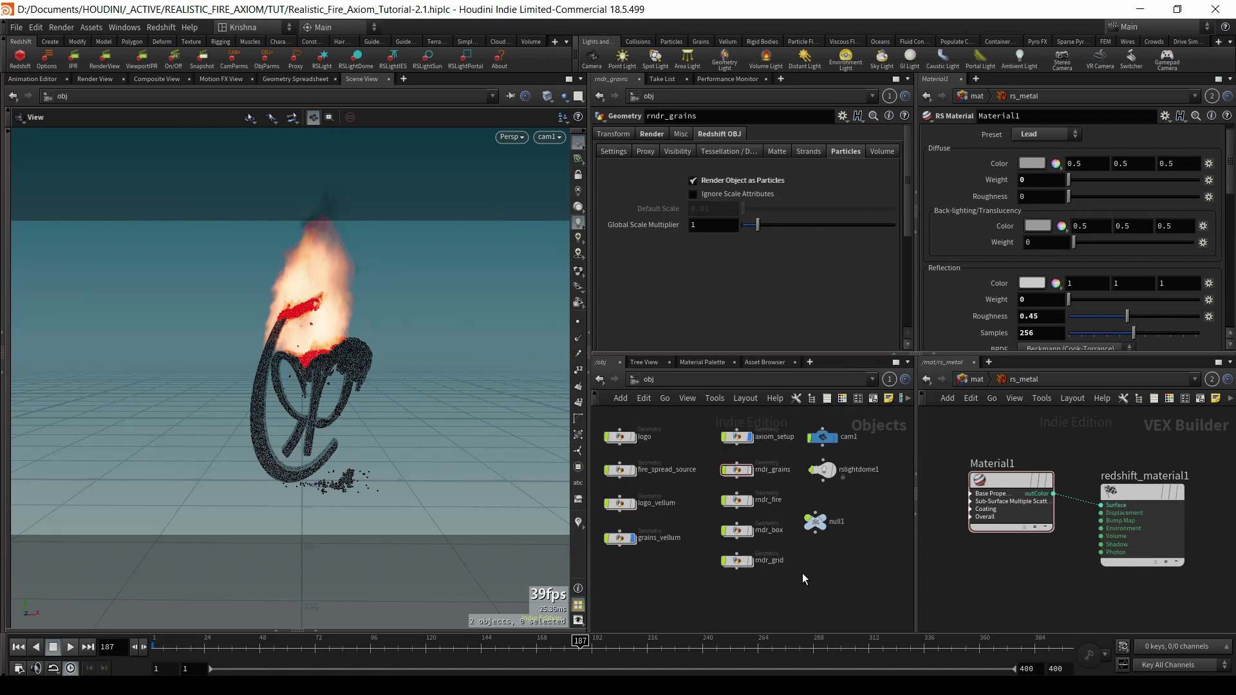
drag(813, 527, 820, 527)
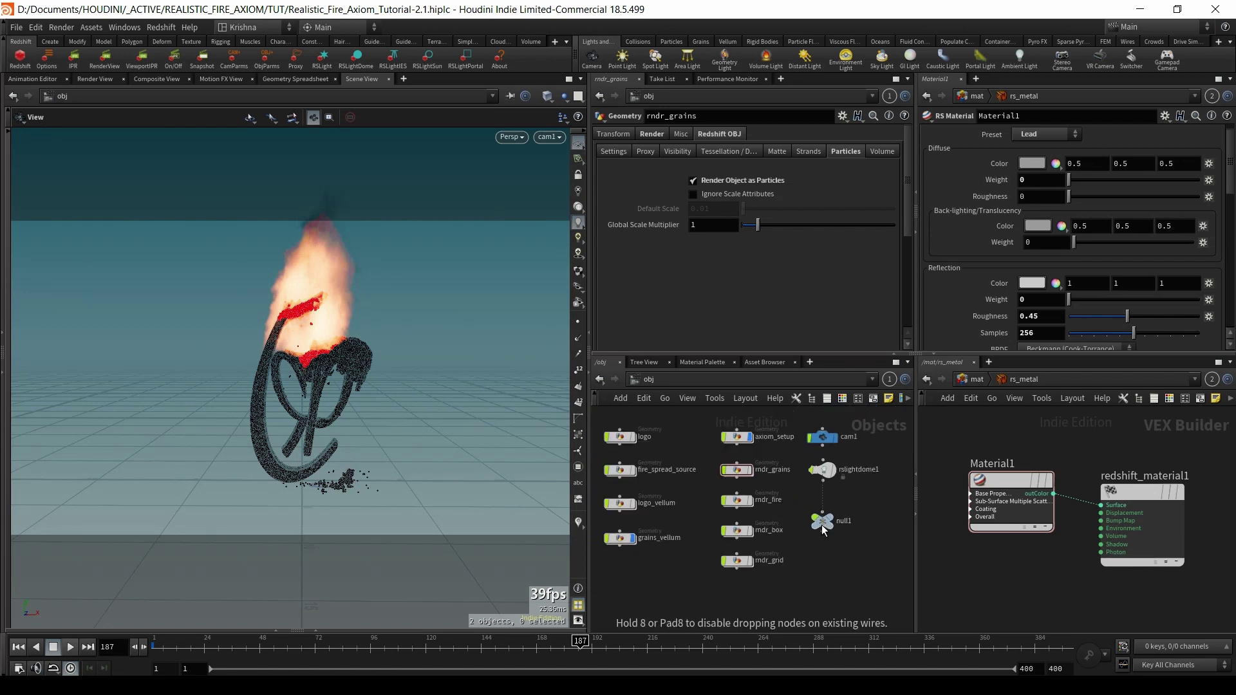
- Switch the second network editor to the out context and render in a smaller Redshift Render View placed clear of the network editors
click(963, 378)
click(971, 378)
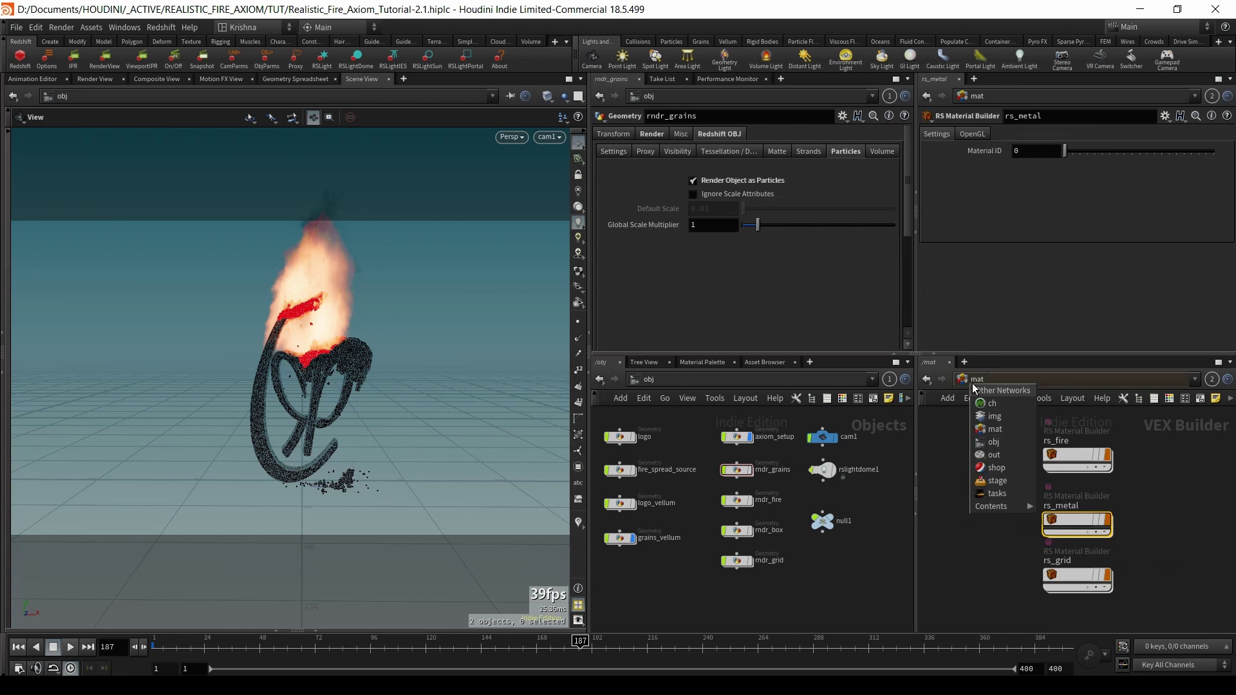
click(991, 453)
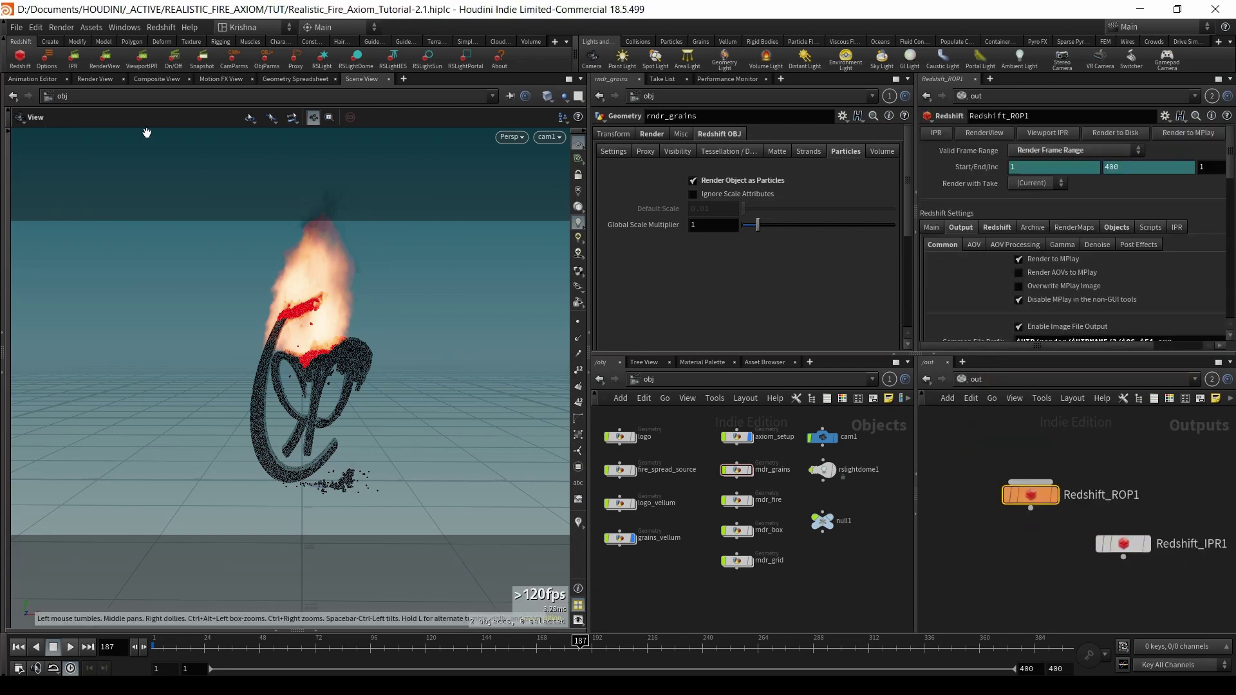
click(102, 65)
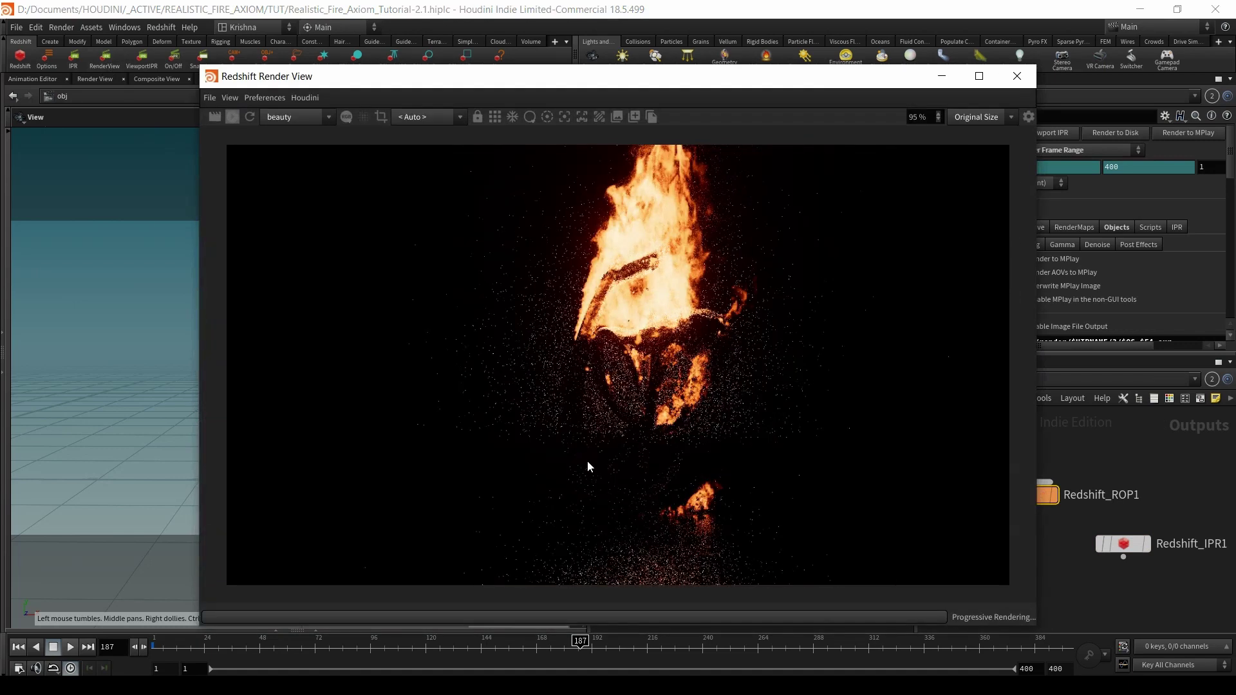
scroll(581, 419, down, 1)
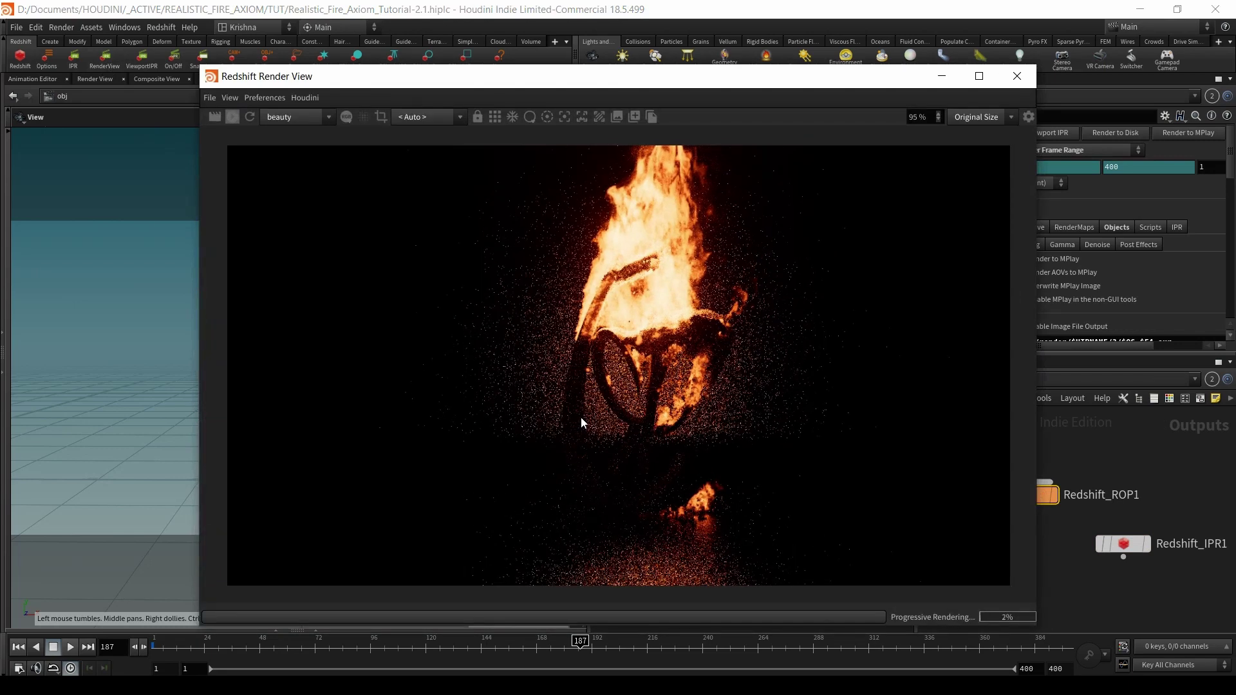
drag(200, 65, 414, 132)
drag(647, 146, 231, 135)
- Check the fire_sim File Cache inside axiom_setup, return to the object level, and view the render at 85%
double_click(737, 441)
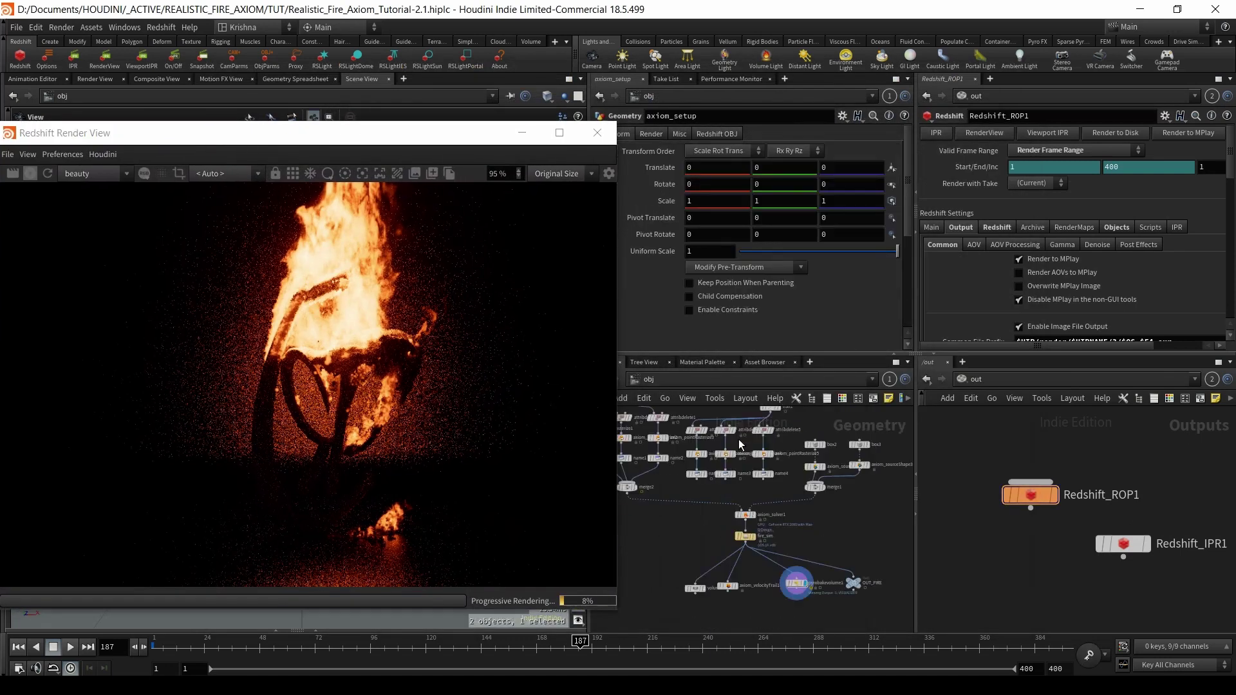
click(745, 535)
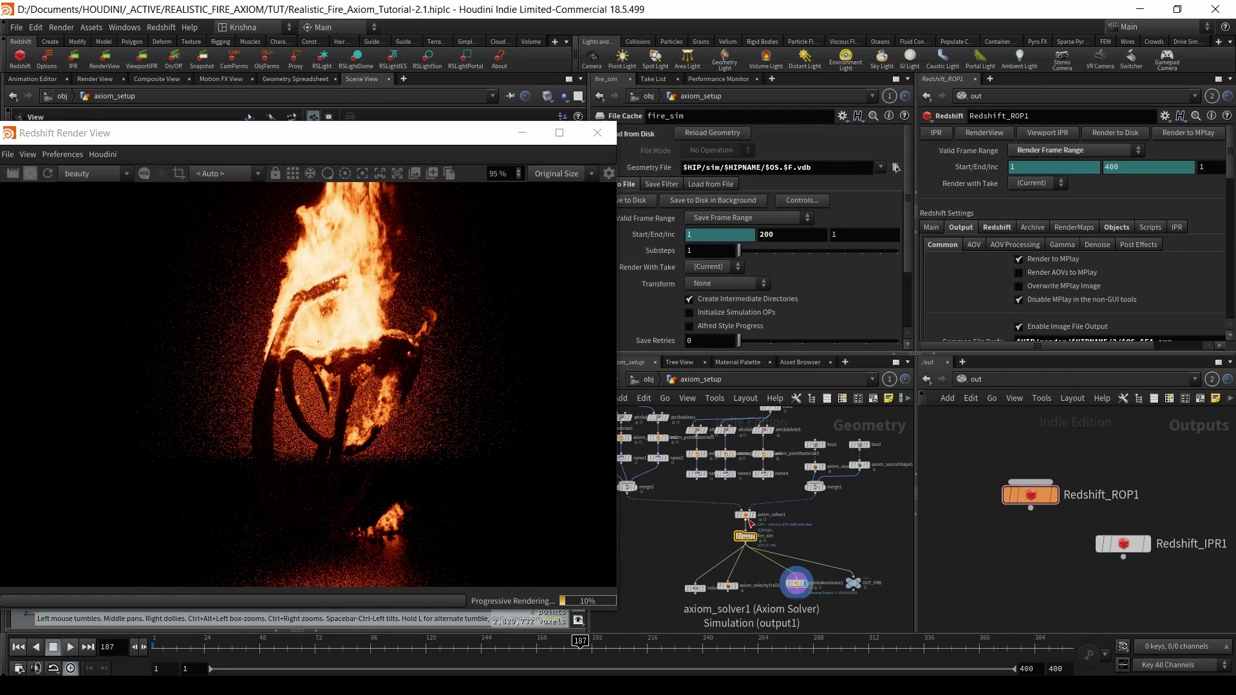
key(u)
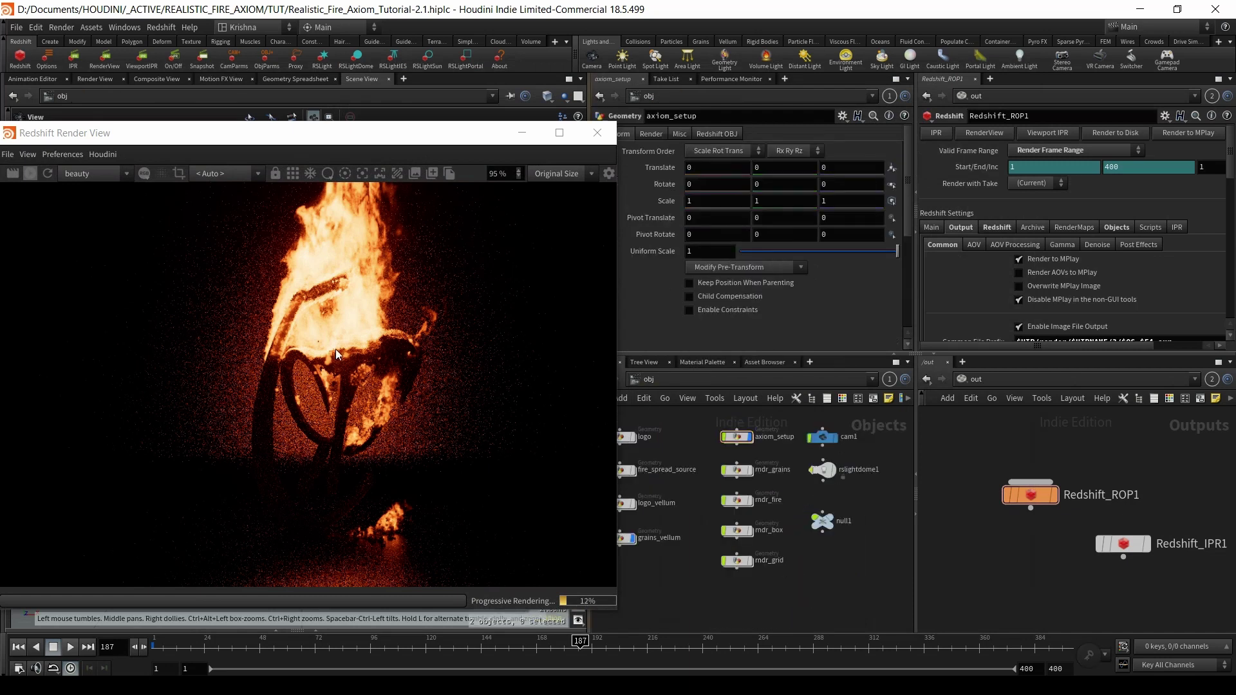
scroll(335, 352, down, 3)
scroll(336, 351, up, 1)
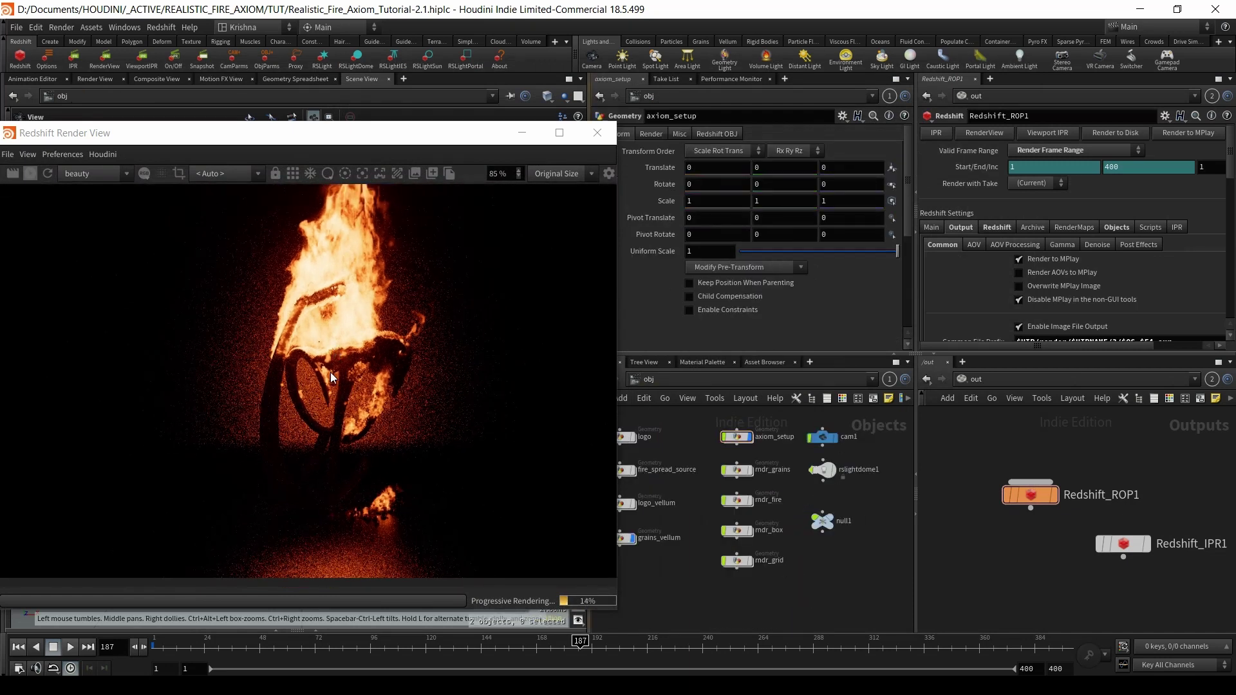
- Rename the rndr_grid object to rngdr_grid at the object level
scroll(766, 563, up, 4)
double_click(766, 560)
text(g)
key(Return)
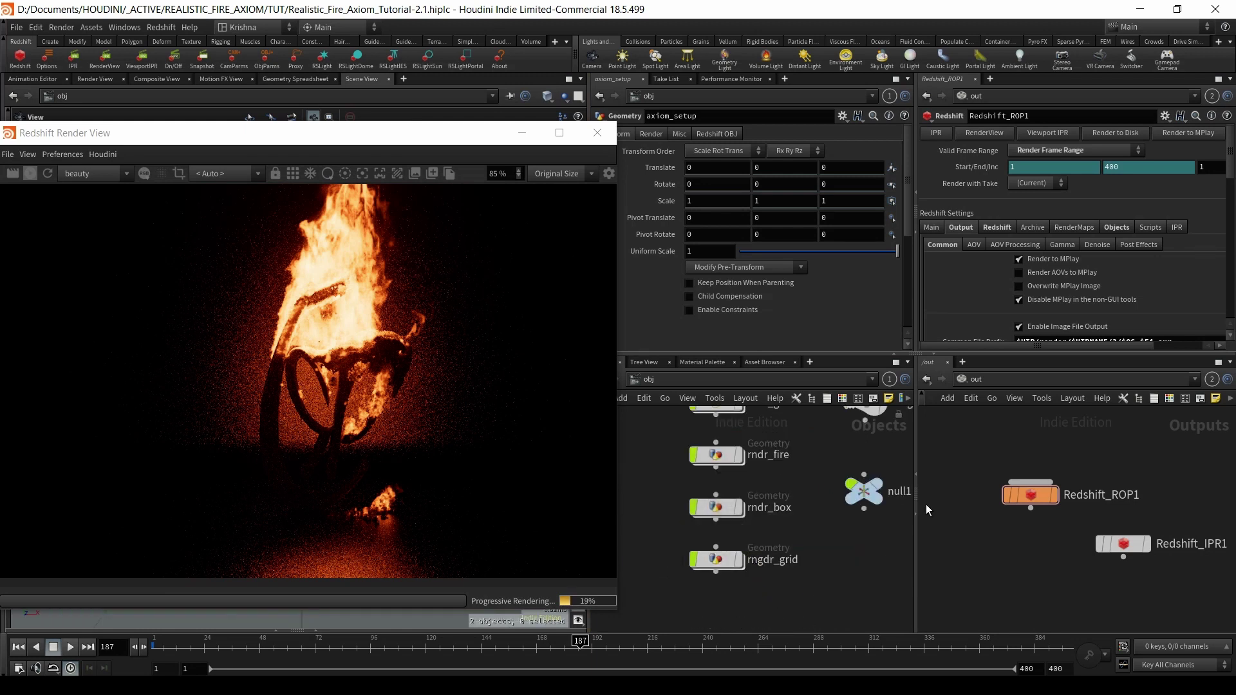
- Check the Force Objects mask of Redshift_ROP1 and restart the Redshift render
click(1118, 229)
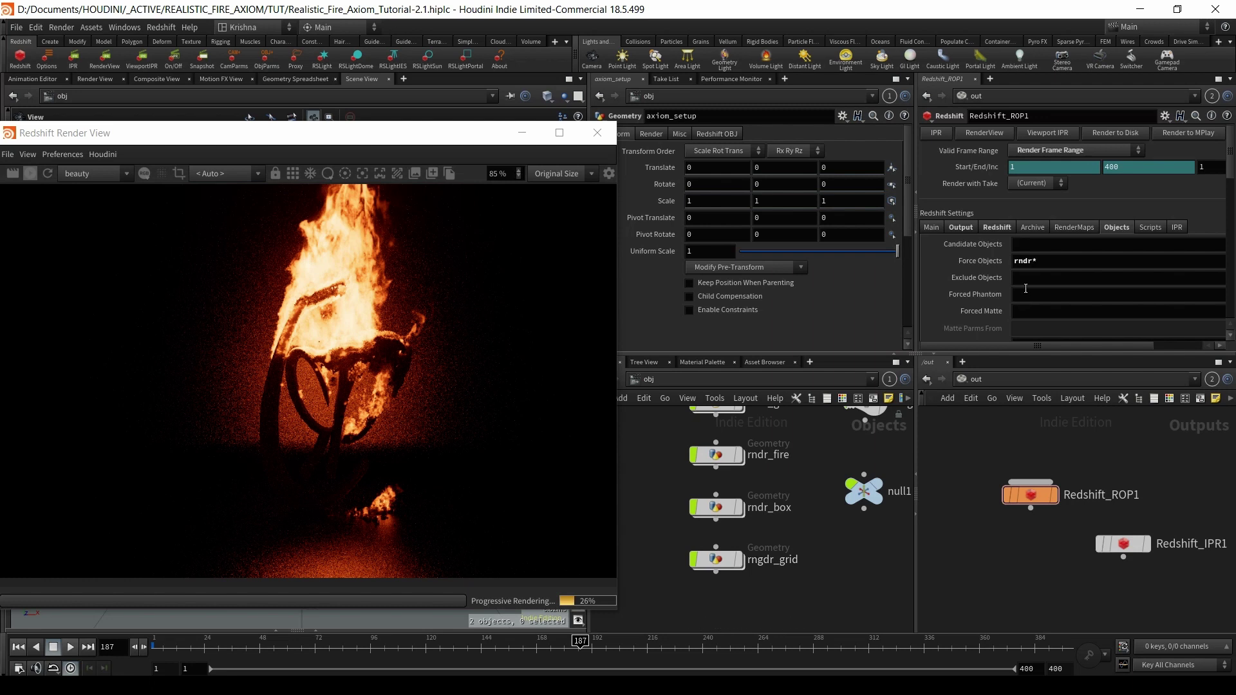
click(46, 176)
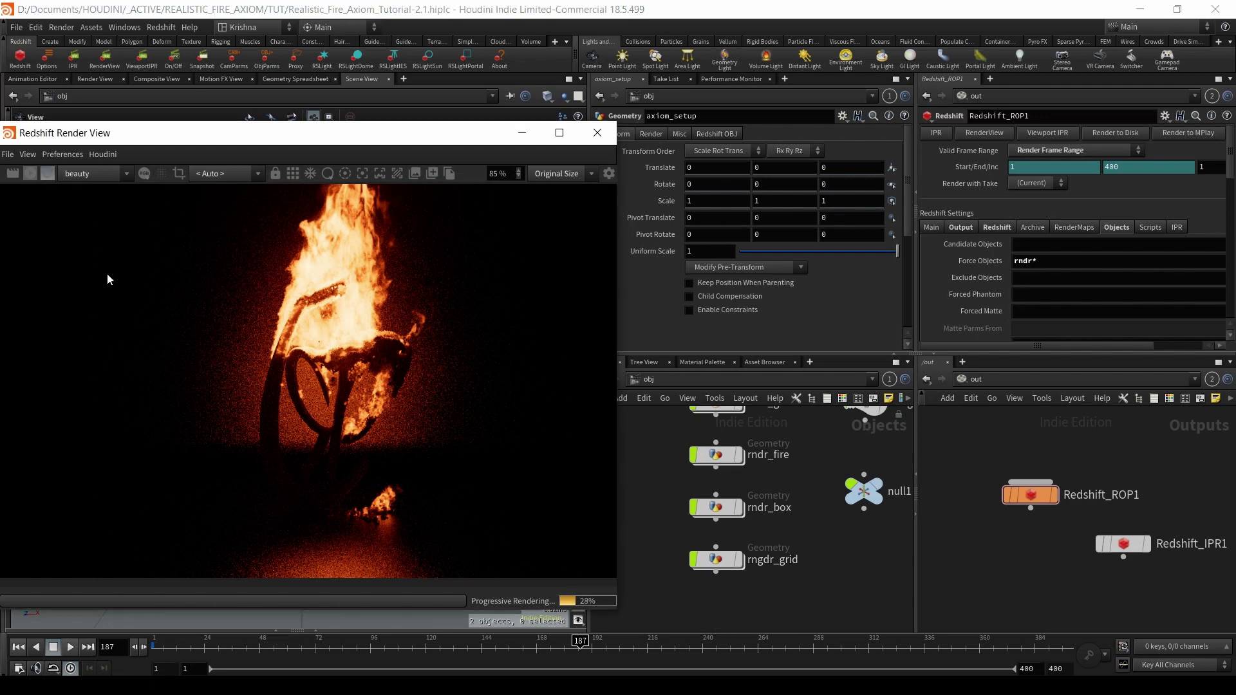
click(47, 175)
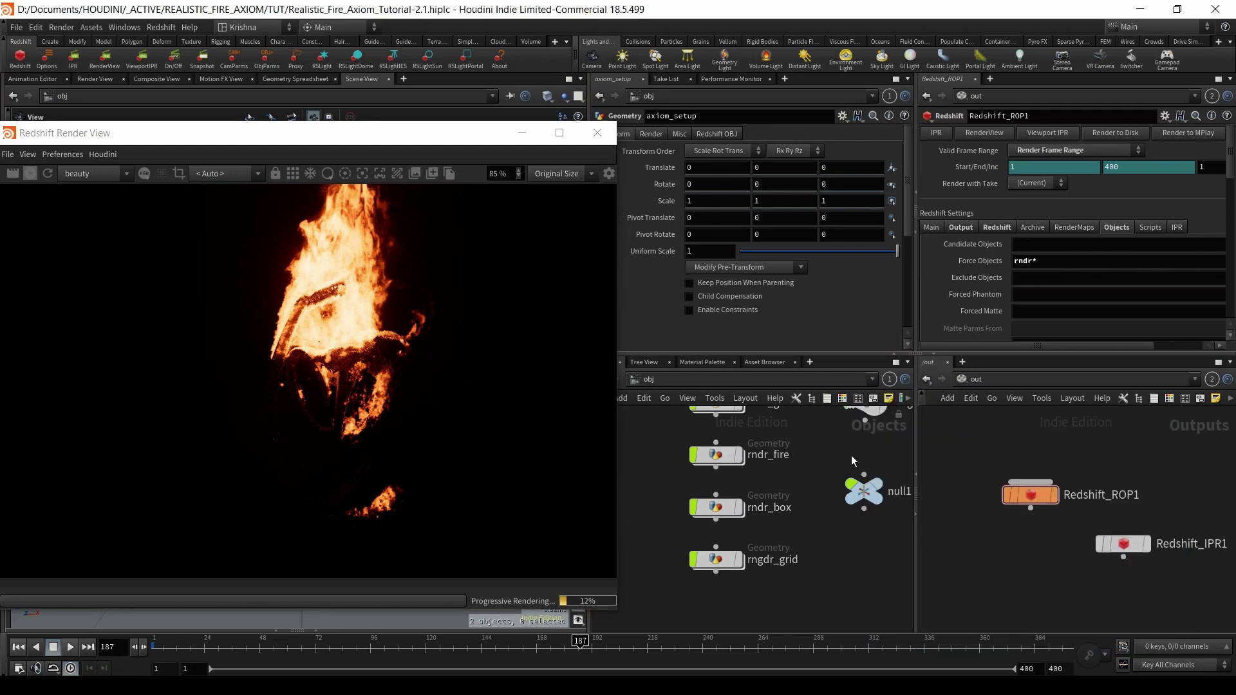
- Turn off Enable Background in the light settings of rslightdome1
middle_drag(852, 455, 812, 531)
click(766, 487)
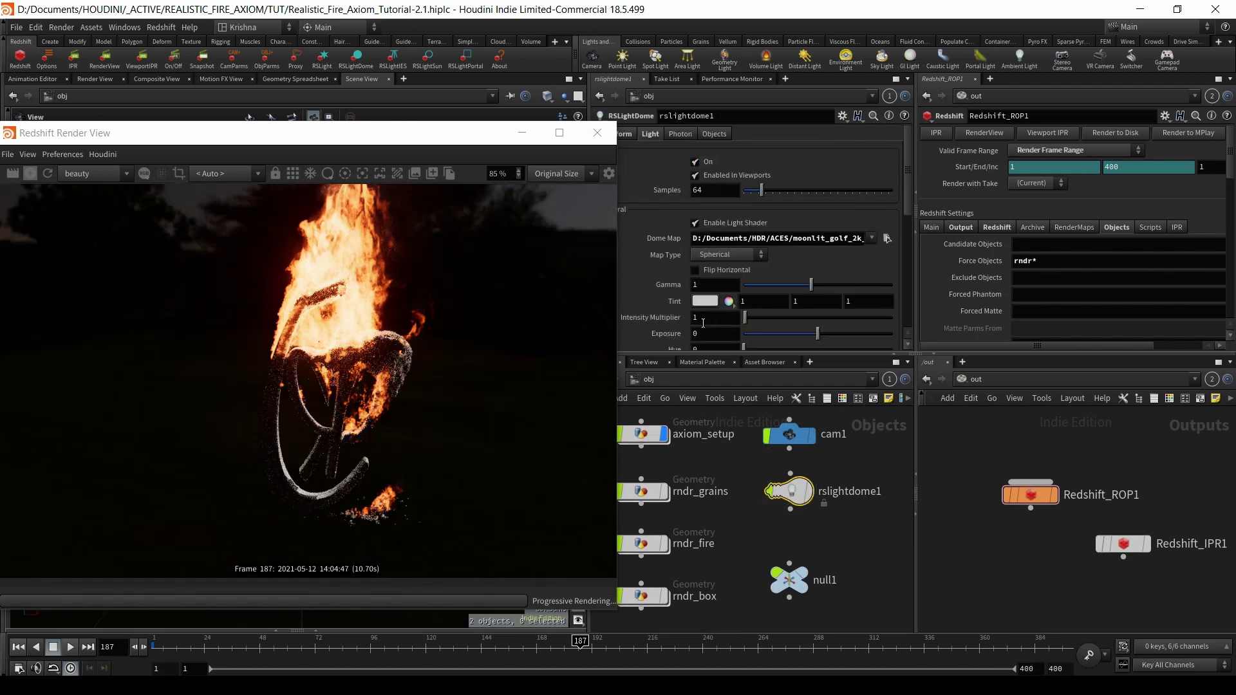
scroll(668, 262, down, 2)
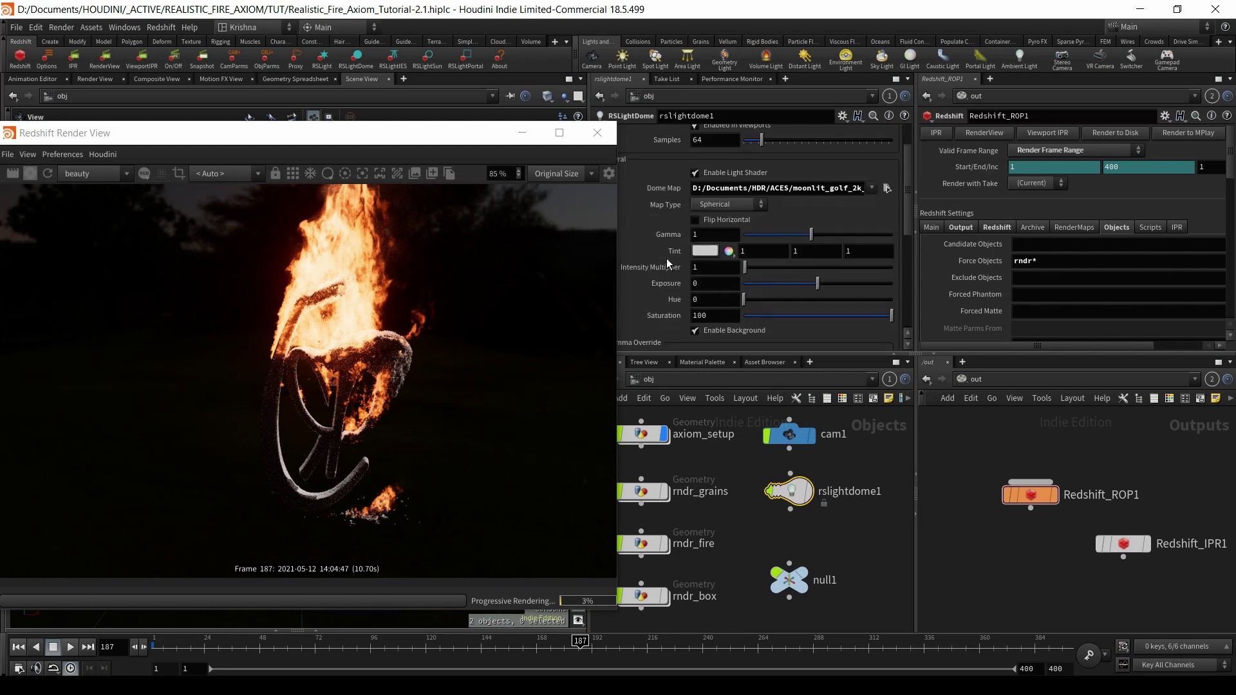
scroll(668, 262, down, 1)
click(694, 314)
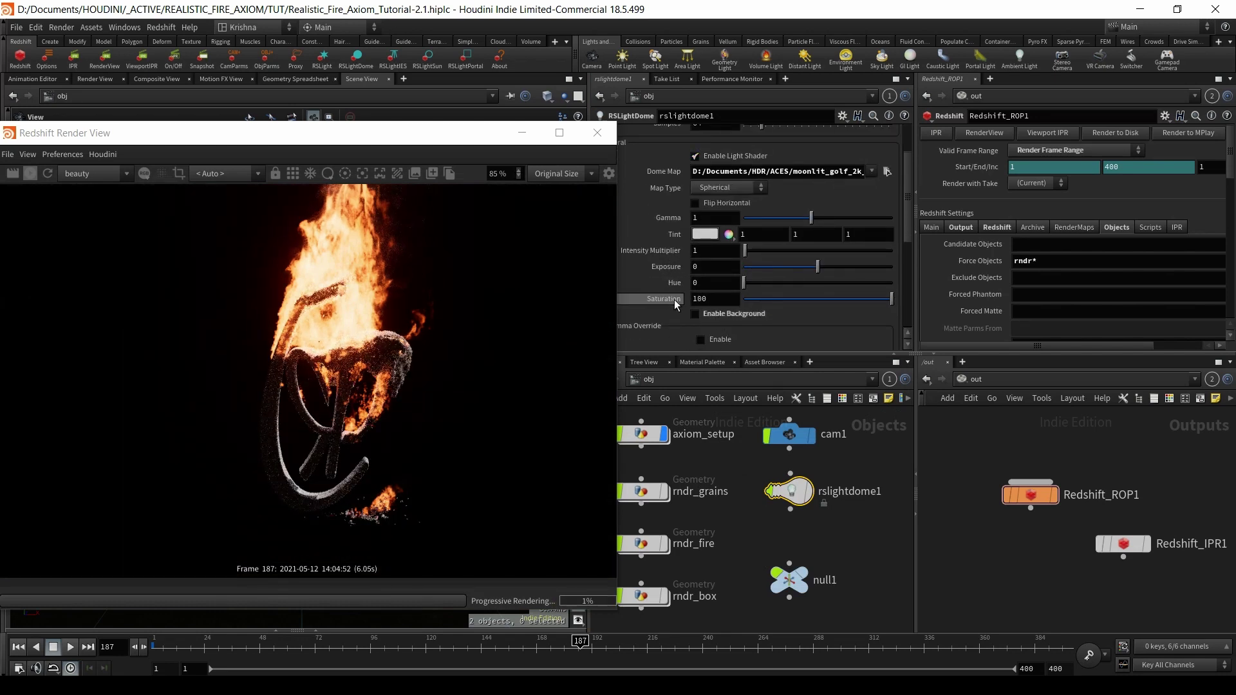
- Try Y rotations of -285 and -290 on the rslightdome1 light
scroll(677, 313, up, 3)
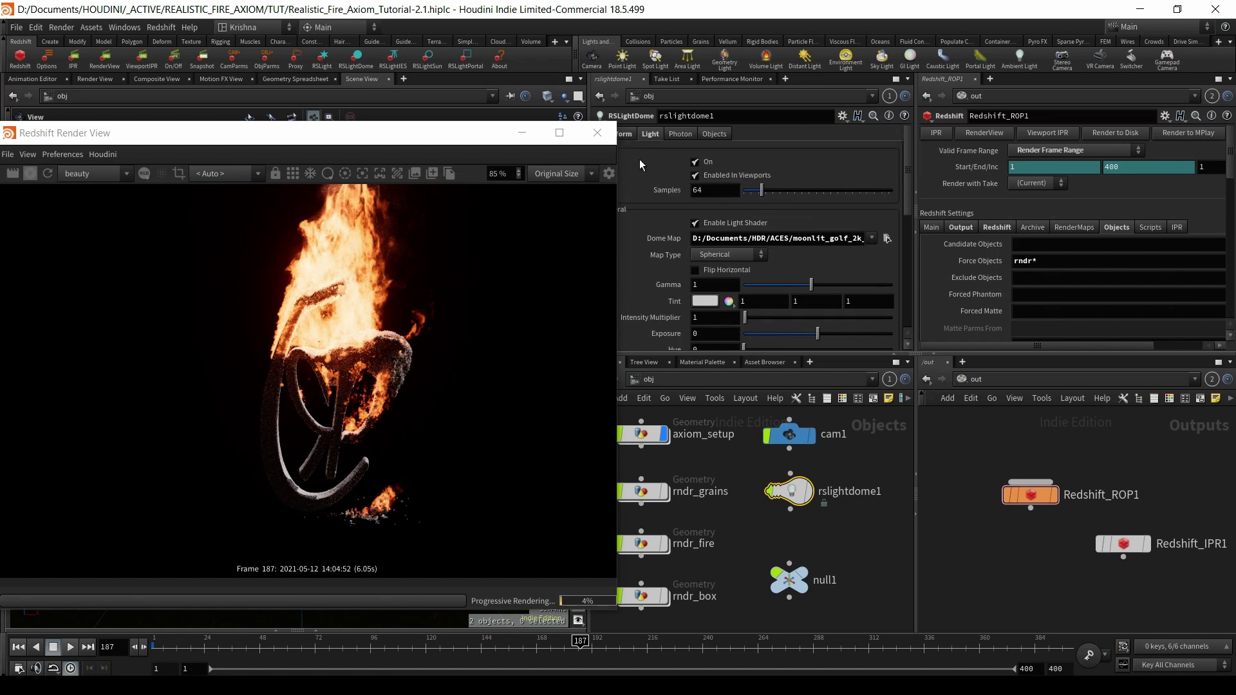
click(626, 134)
drag(788, 203, 752, 202)
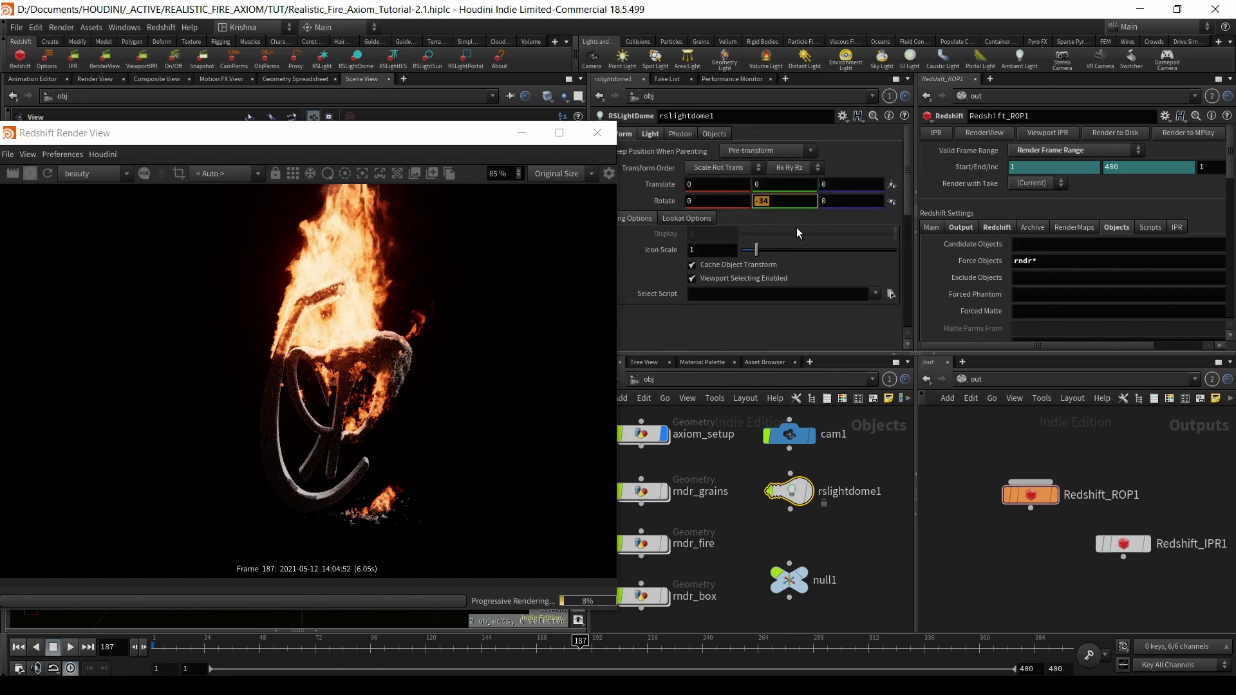
click(788, 201)
key(BackSpace)
key(BackSpace)
text(285)
key(Return)
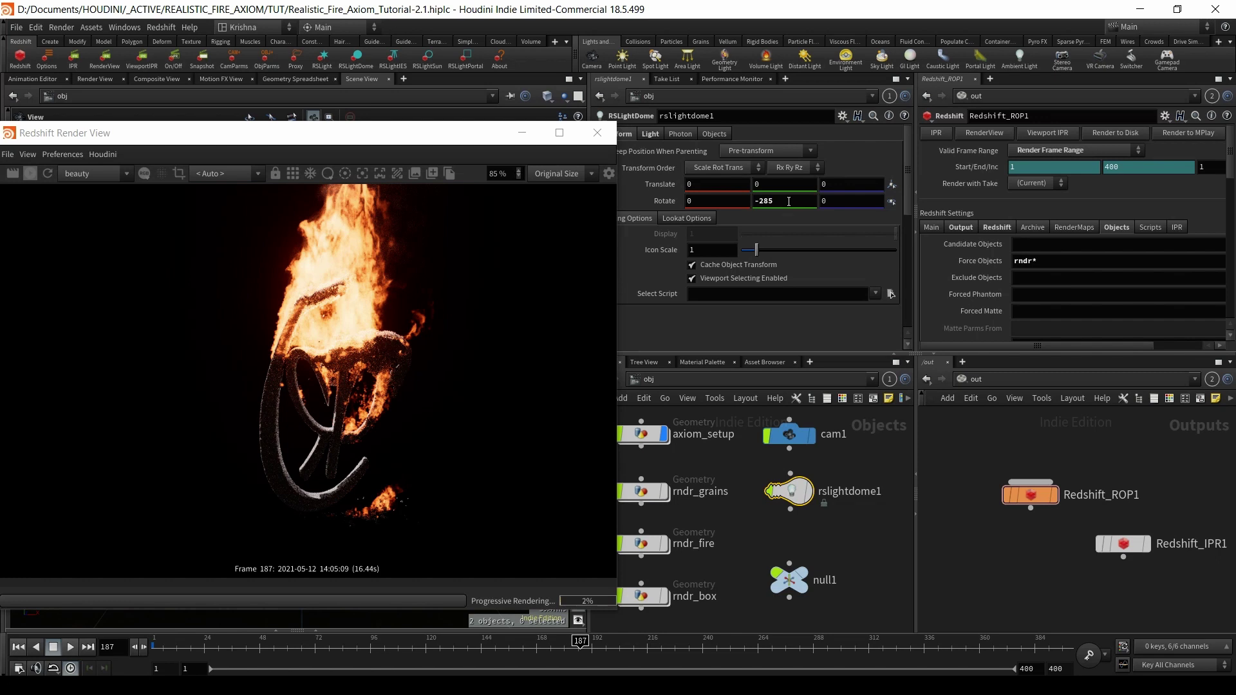
click(789, 201)
text(-290)
key(Return)
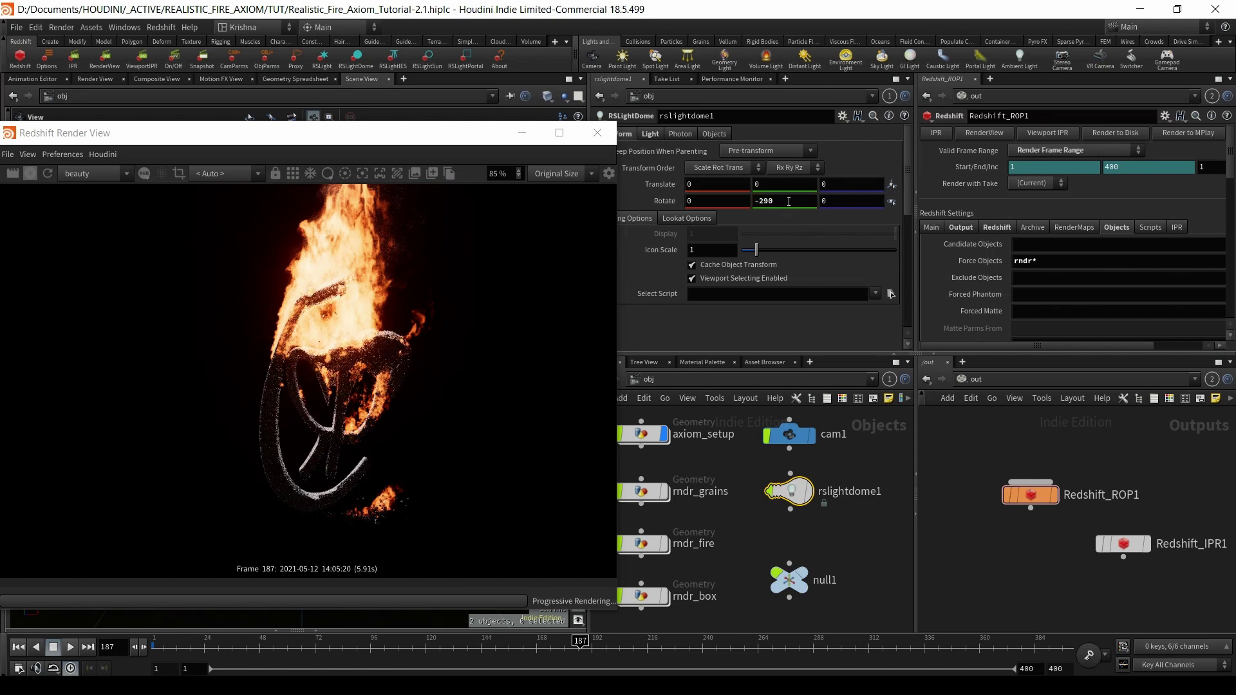
- Set the Y rotation of rslightdome1 to -260
middle_drag(789, 201, 968, 174)
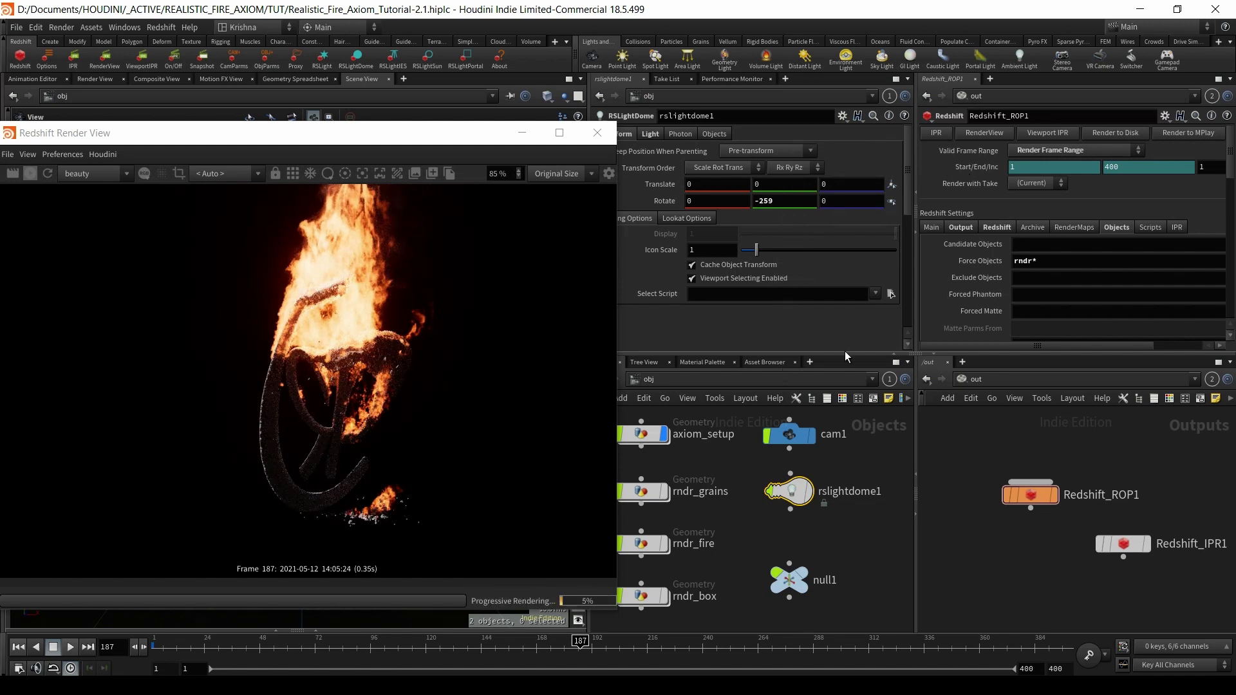
click(787, 200)
text(-260)
key(Return)
- Review the volume contribution scale and sample settings in the light parameters of rslightdome1
scroll(767, 521, down, 2)
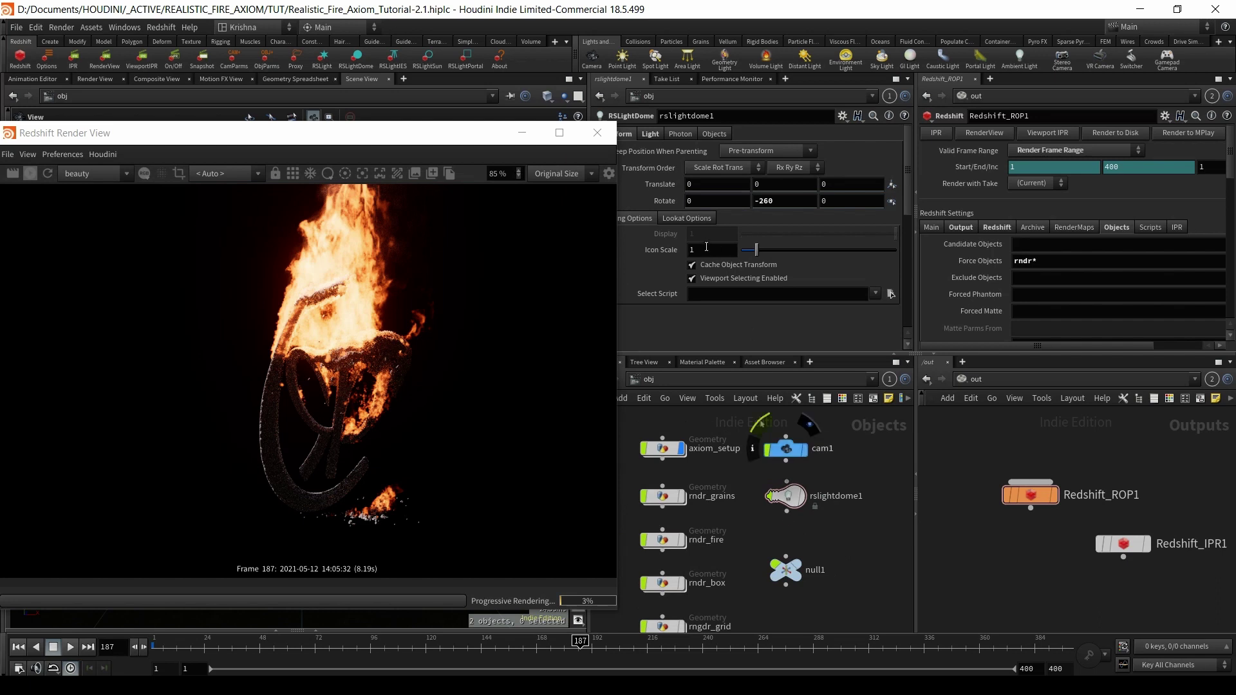
click(651, 134)
scroll(693, 251, down, 5)
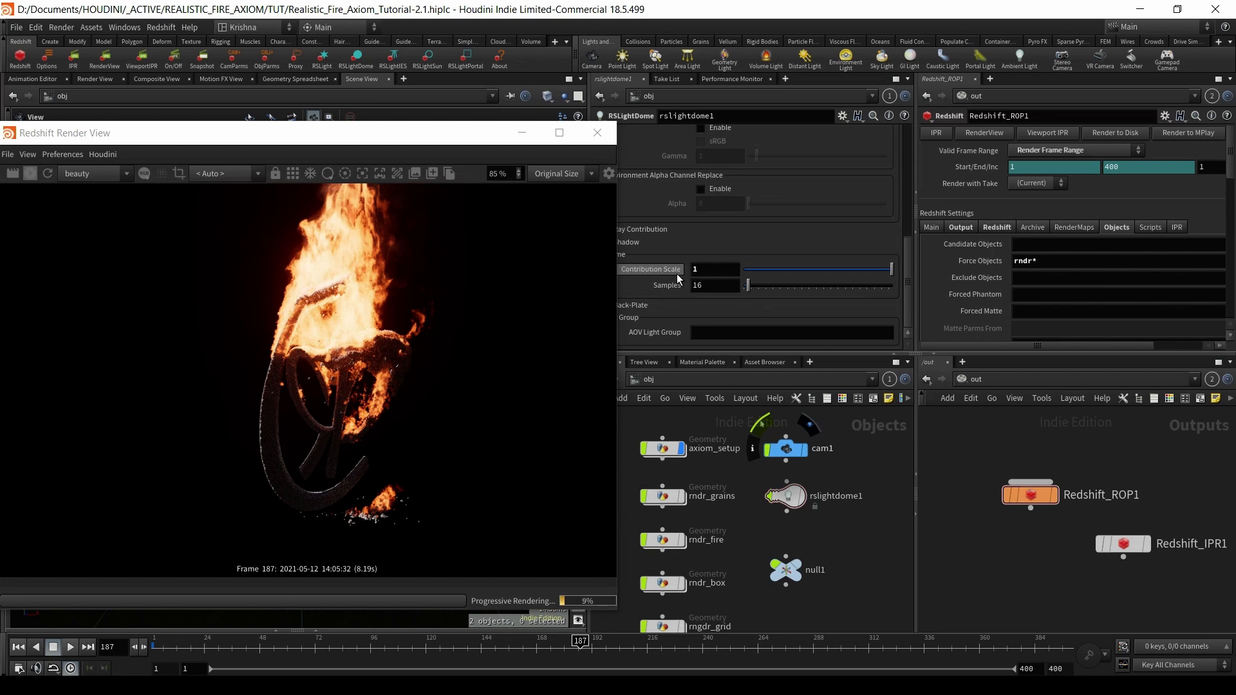
- Move the Redshift Render View higher on the screen and take a snapshot of the current render
drag(362, 134, 358, 90)
click(425, 131)
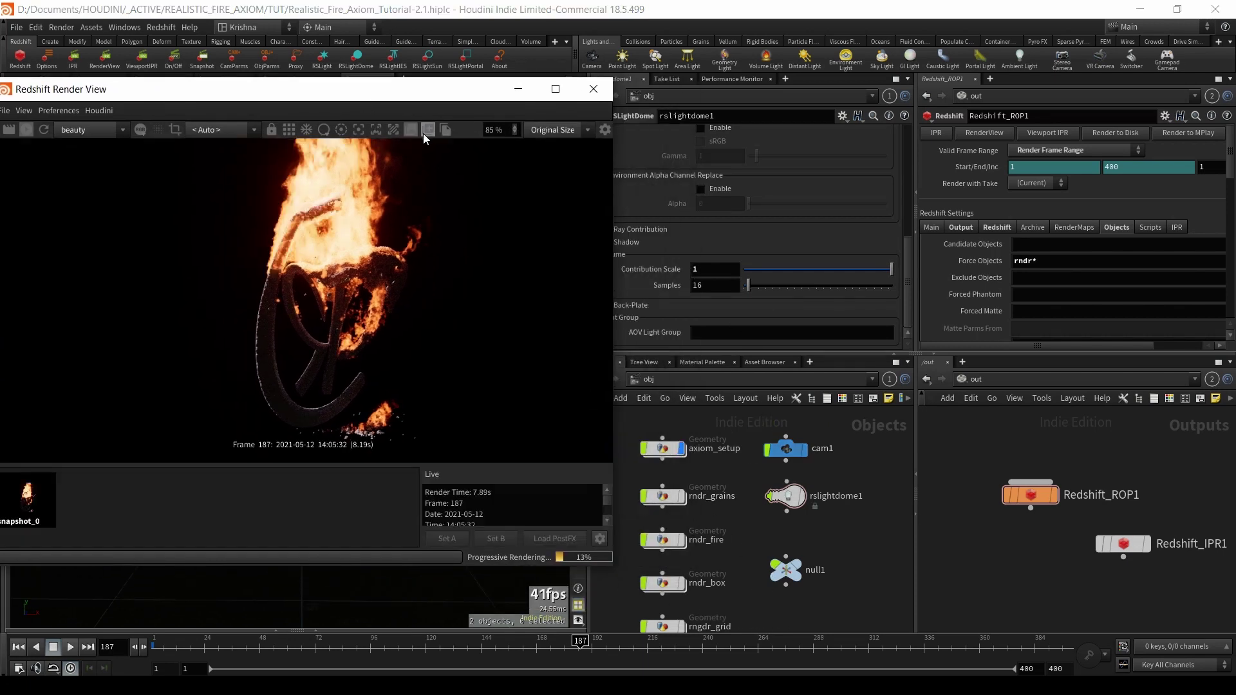
- Point the fire_sim File Cache in axiom_setup to $HIP/sim/$HIPNAME/2/$OS.$F.vdb and restart the render
scroll(753, 549, down, 2)
scroll(705, 493, down, 2)
double_click(765, 491)
click(745, 536)
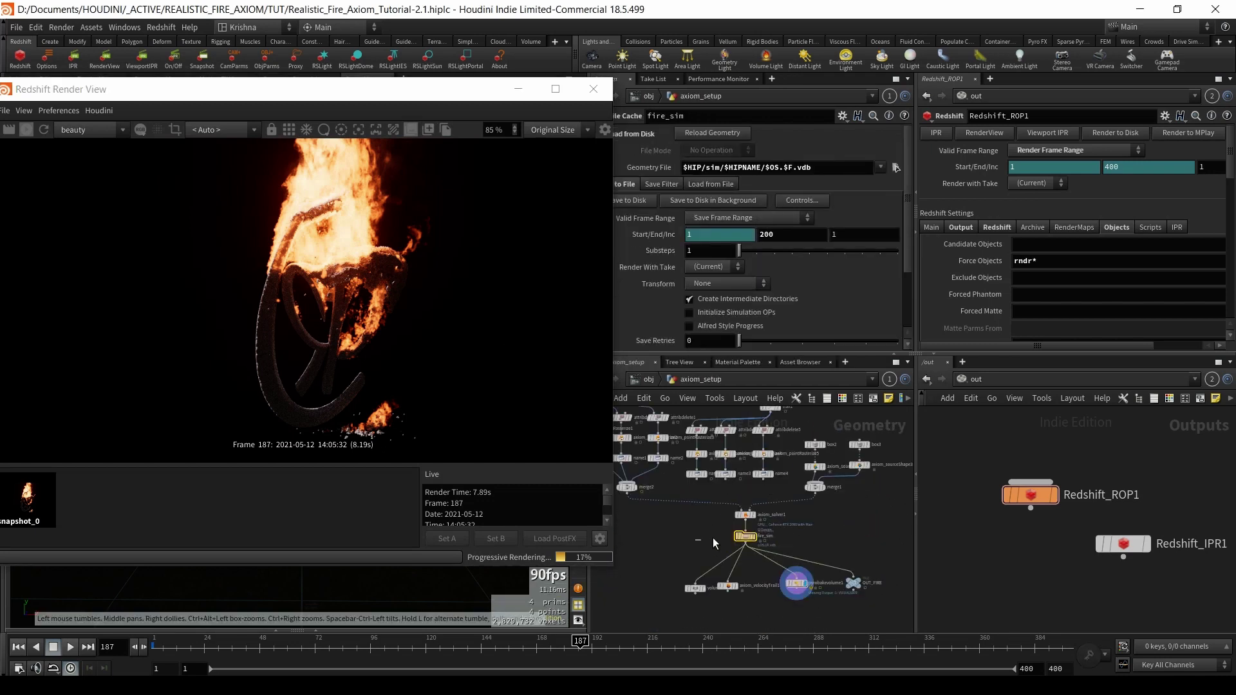
click(763, 169)
text(2/)
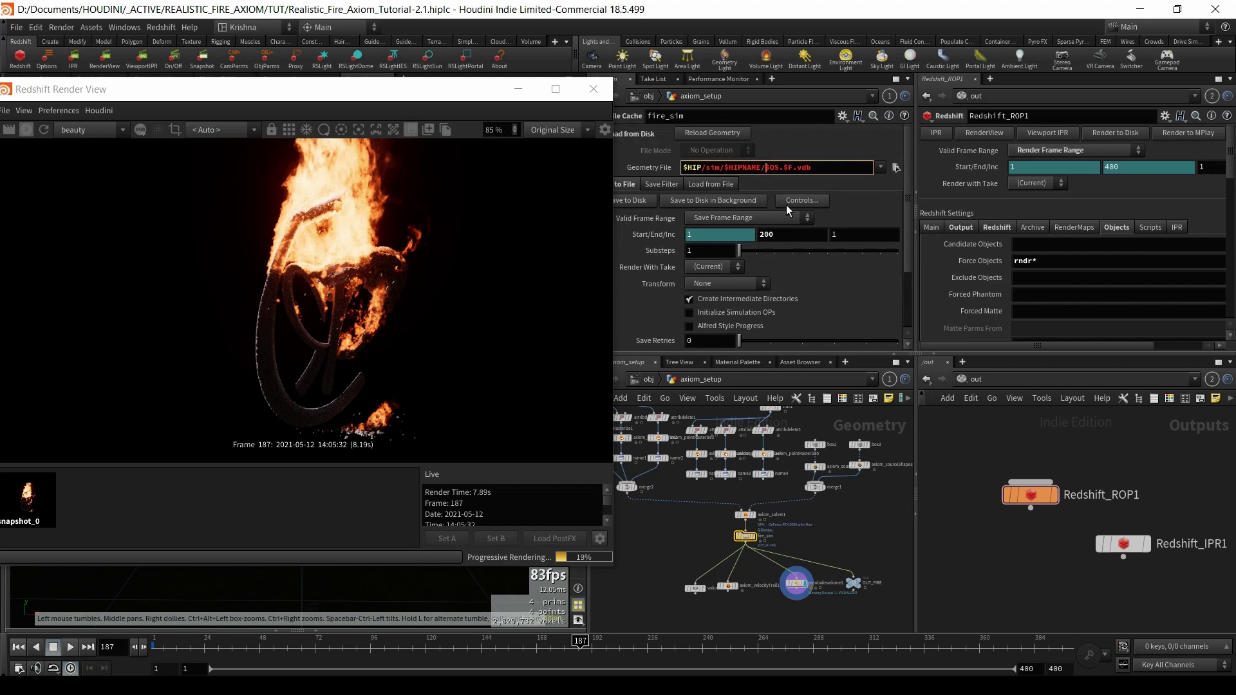
key(Return)
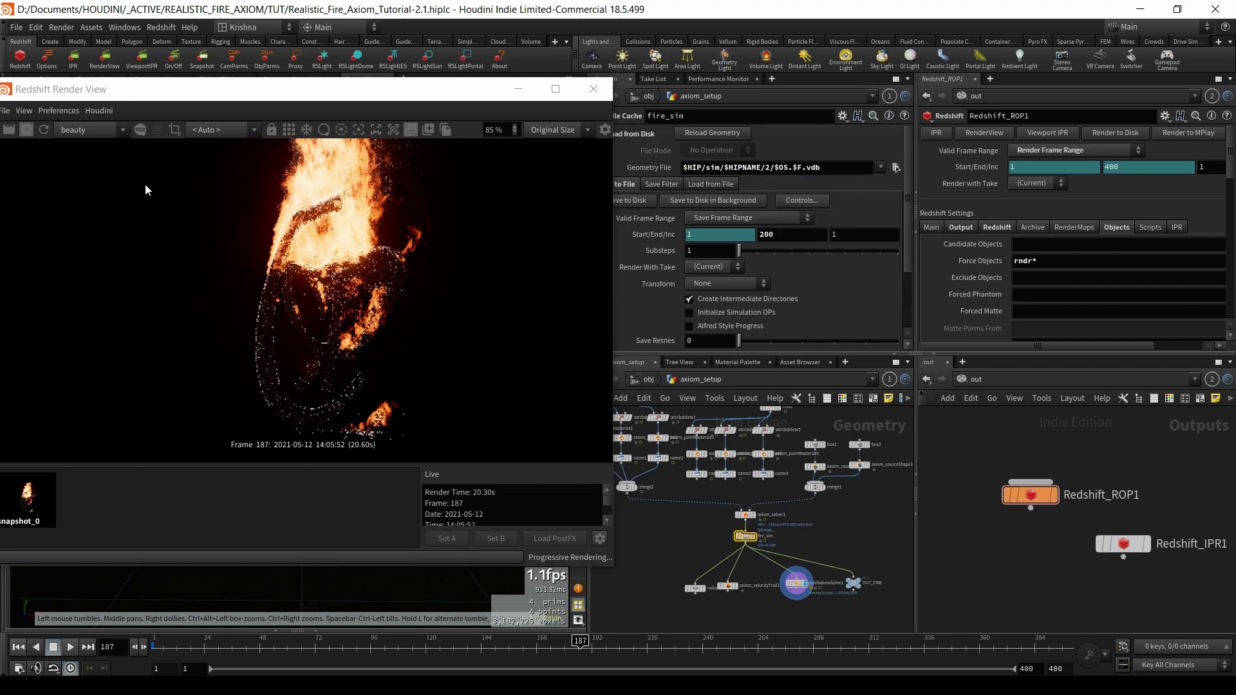
click(43, 131)
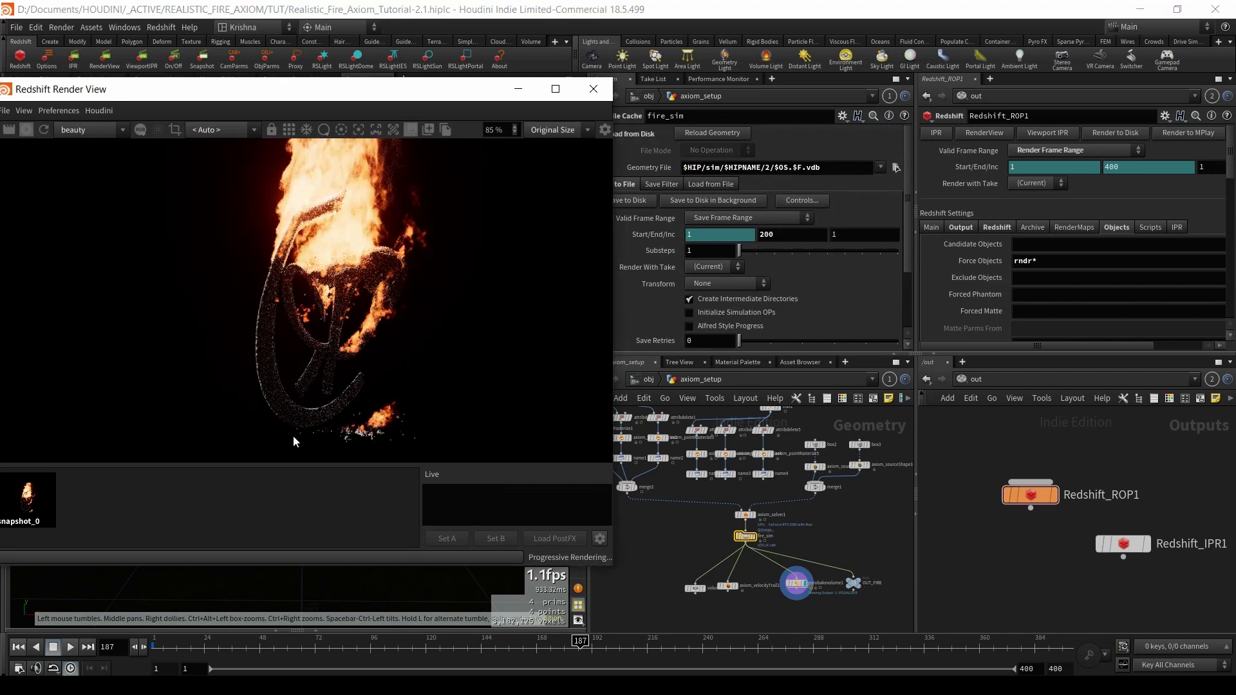
- Compare snapshot_0 with the new live render, inspecting the fire and grains up close, and close the Redshift Render View
click(27, 497)
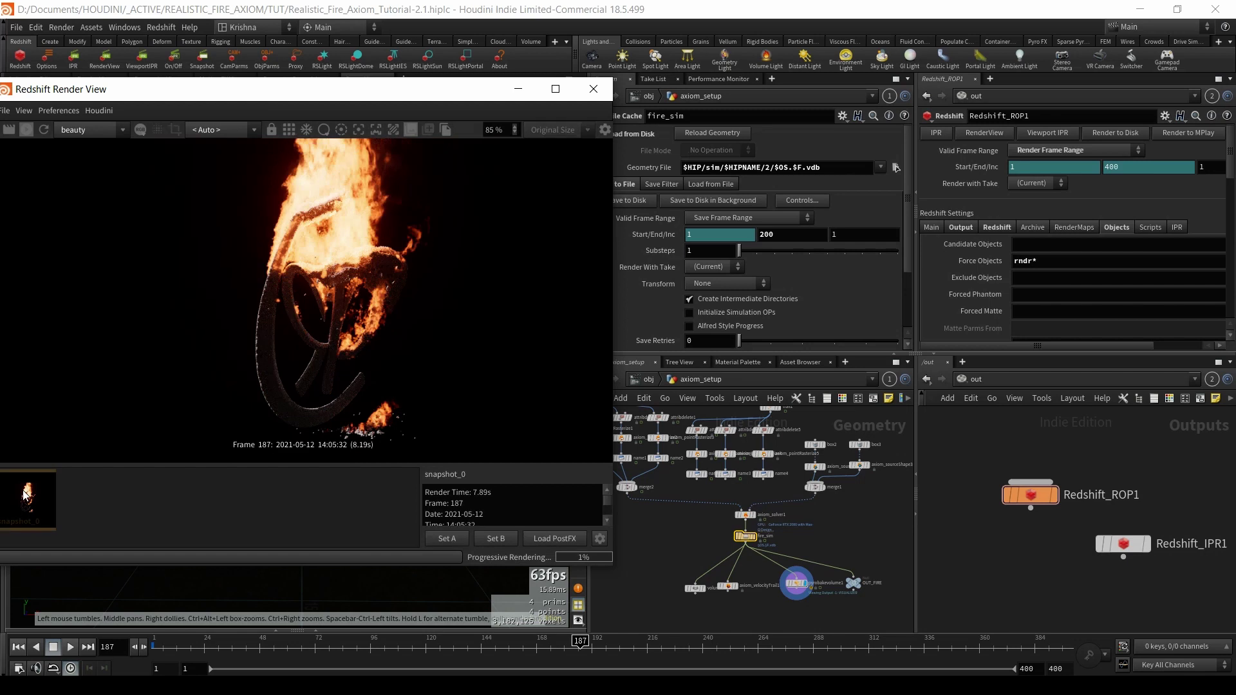
click(96, 505)
click(28, 515)
click(116, 512)
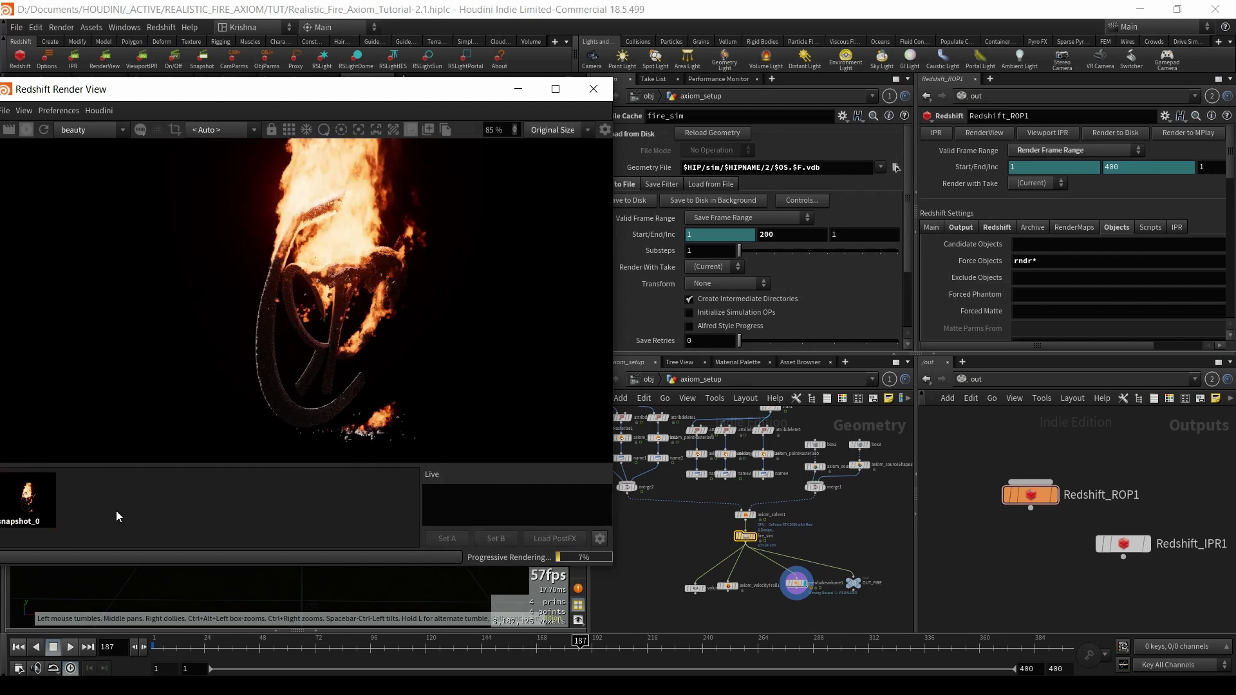
click(33, 510)
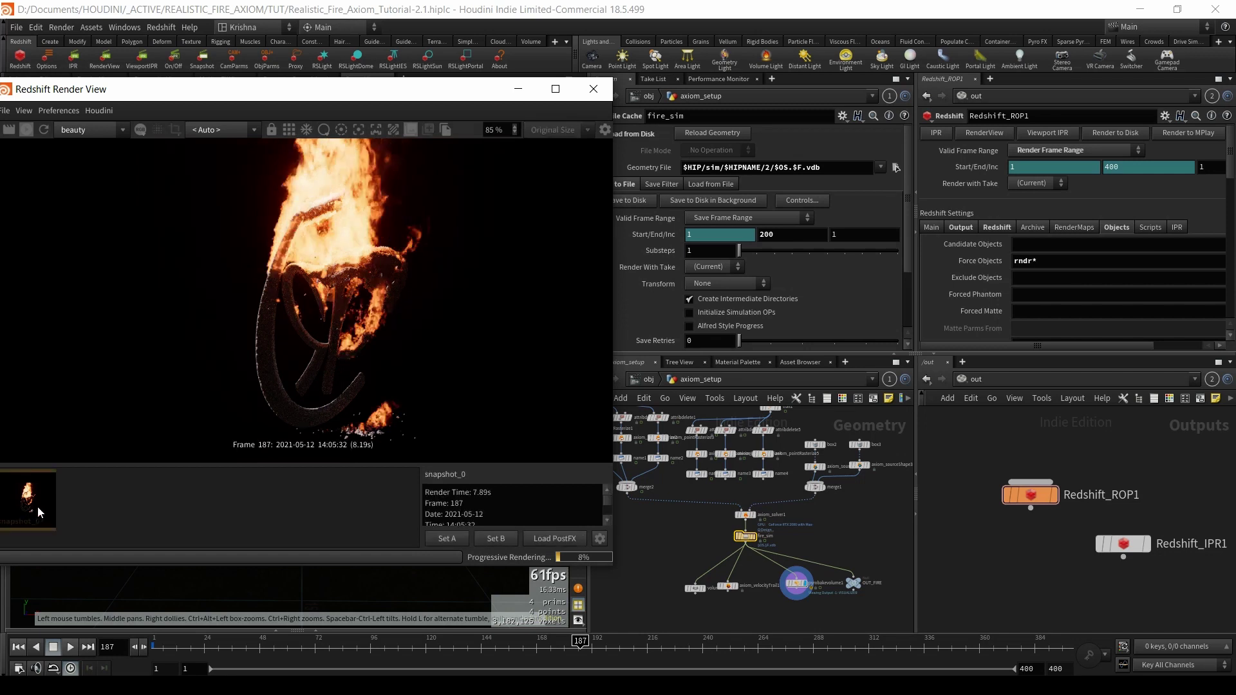
scroll(348, 315, up, 2)
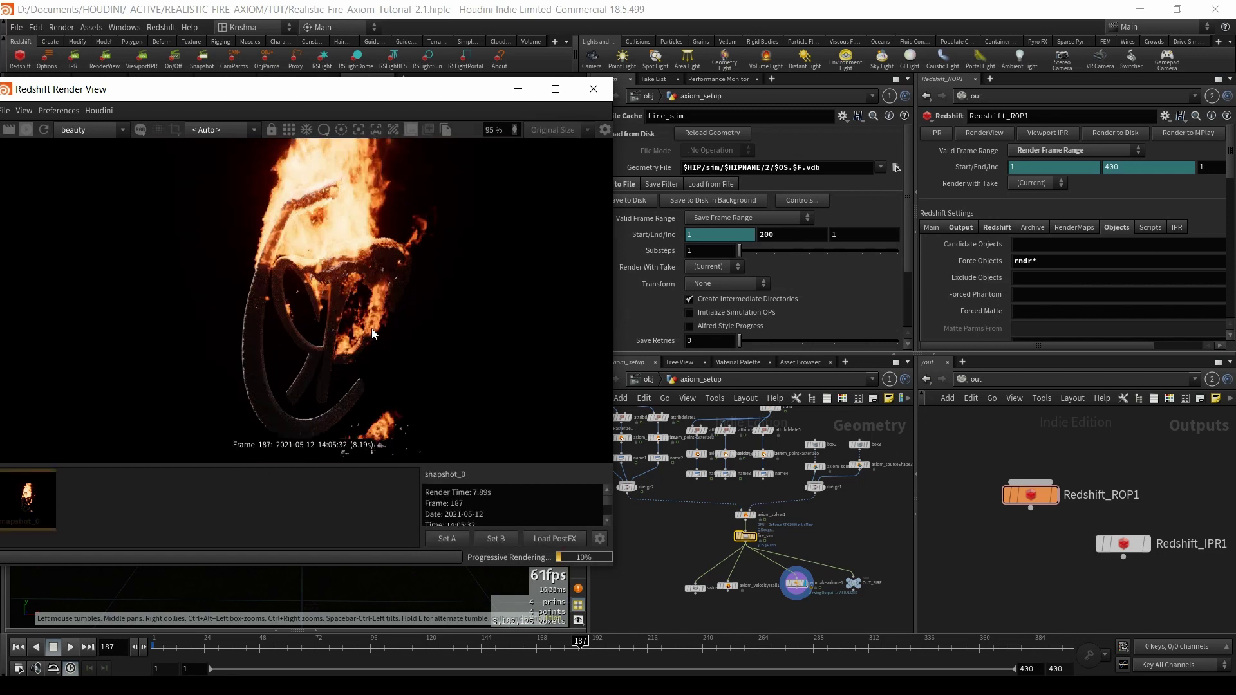
click(143, 494)
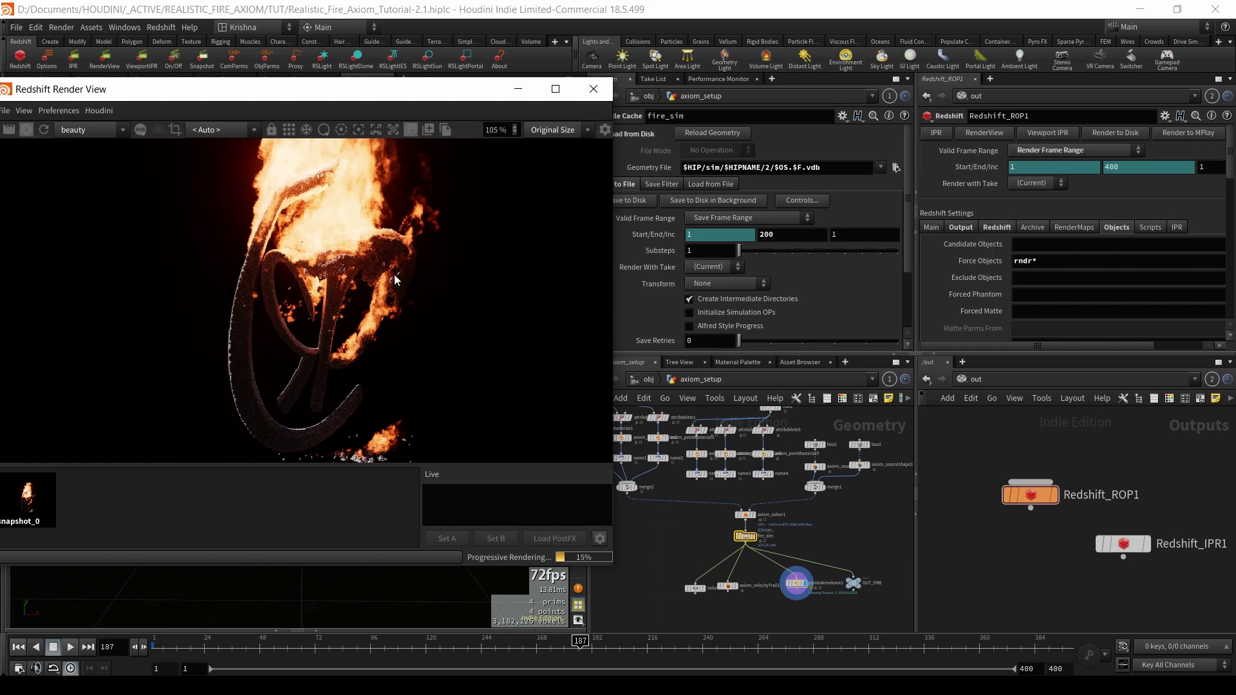
click(41, 504)
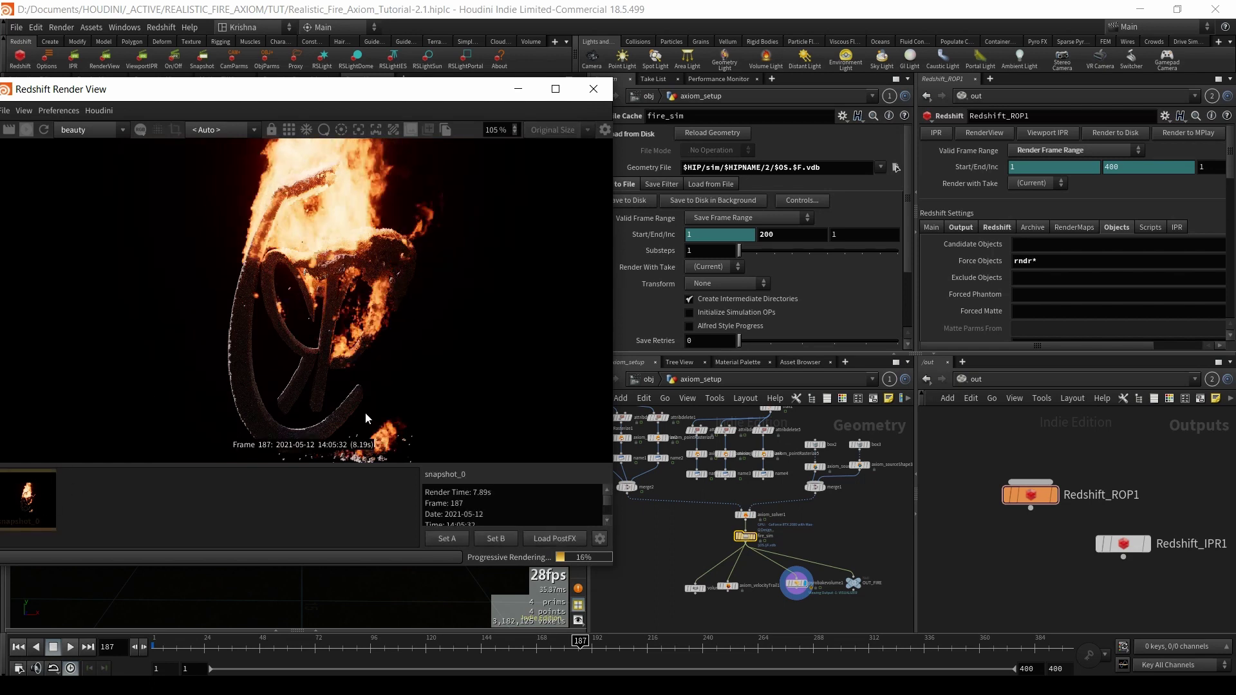
scroll(372, 348, up, 1)
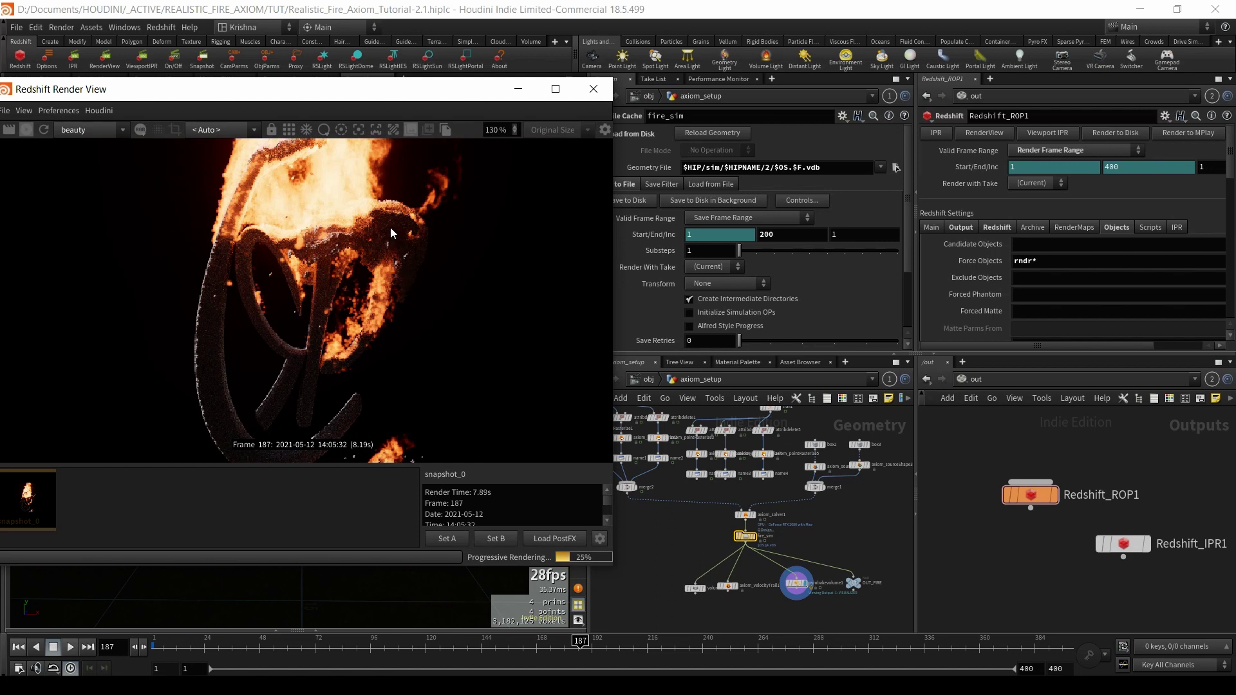
scroll(333, 295, down, 1)
scroll(333, 295, down, 2)
scroll(311, 304, down, 2)
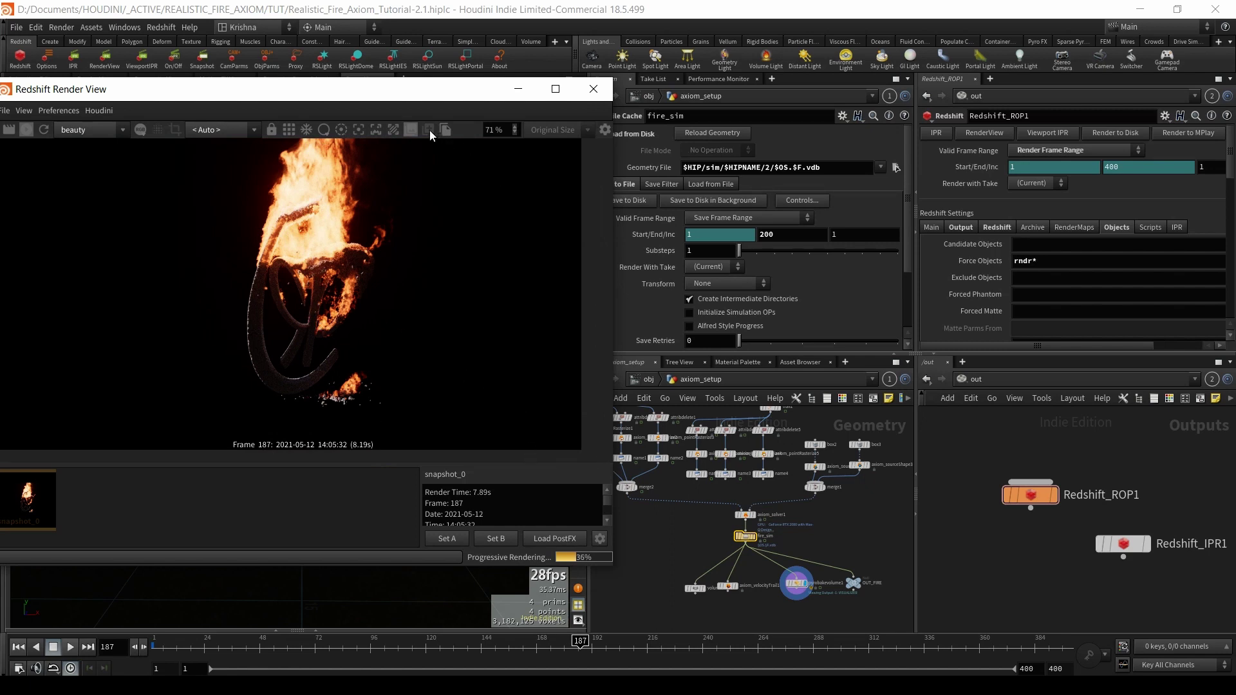
click(21, 502)
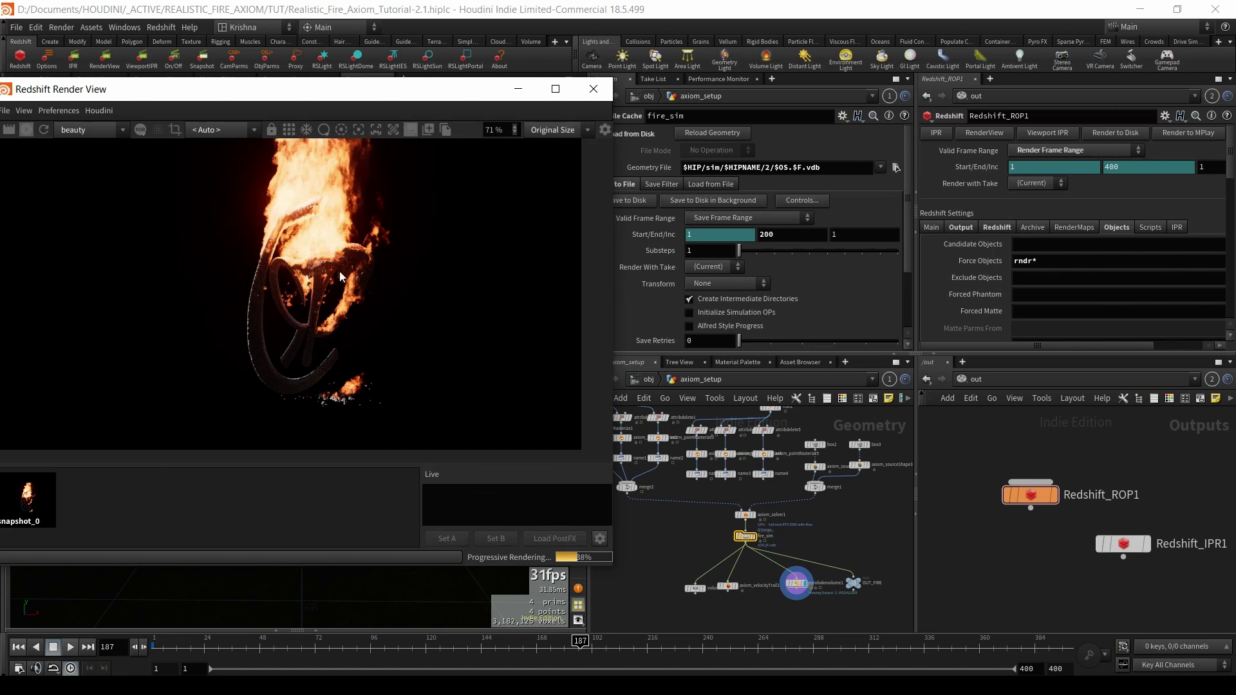
click(446, 129)
click(593, 88)
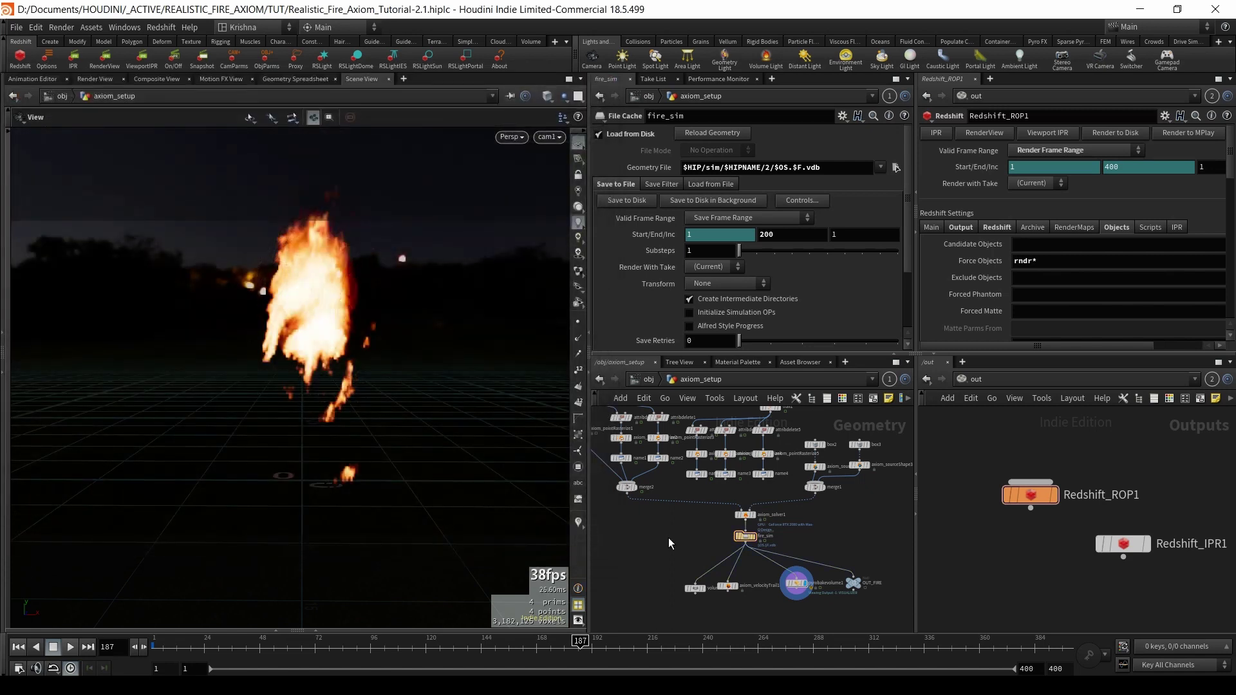
- Return to the object level and show the viewport without the dome light's environment lighting
click(648, 380)
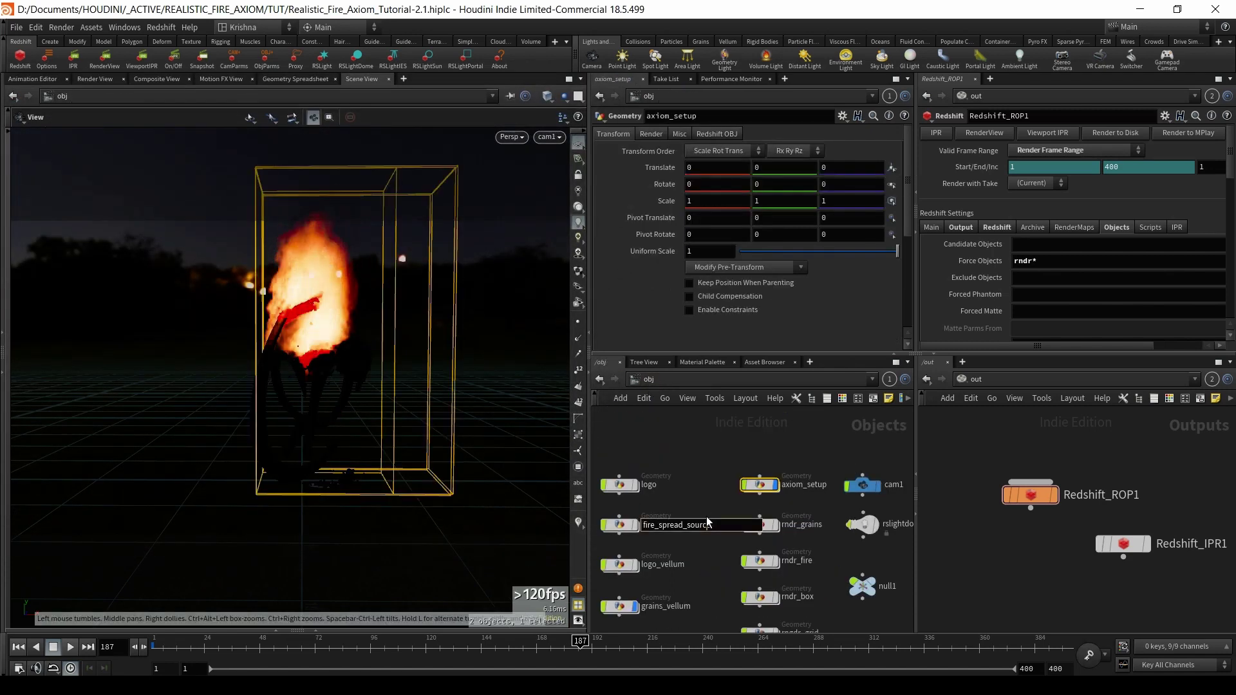
click(735, 507)
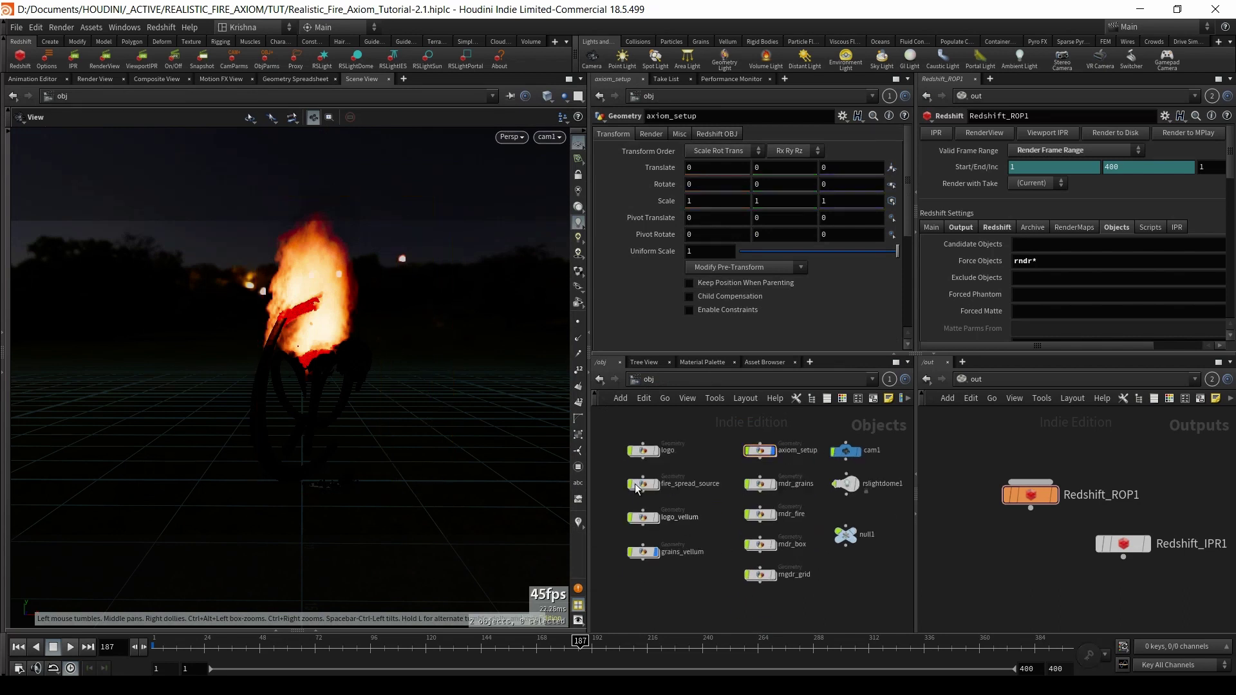
click(578, 207)
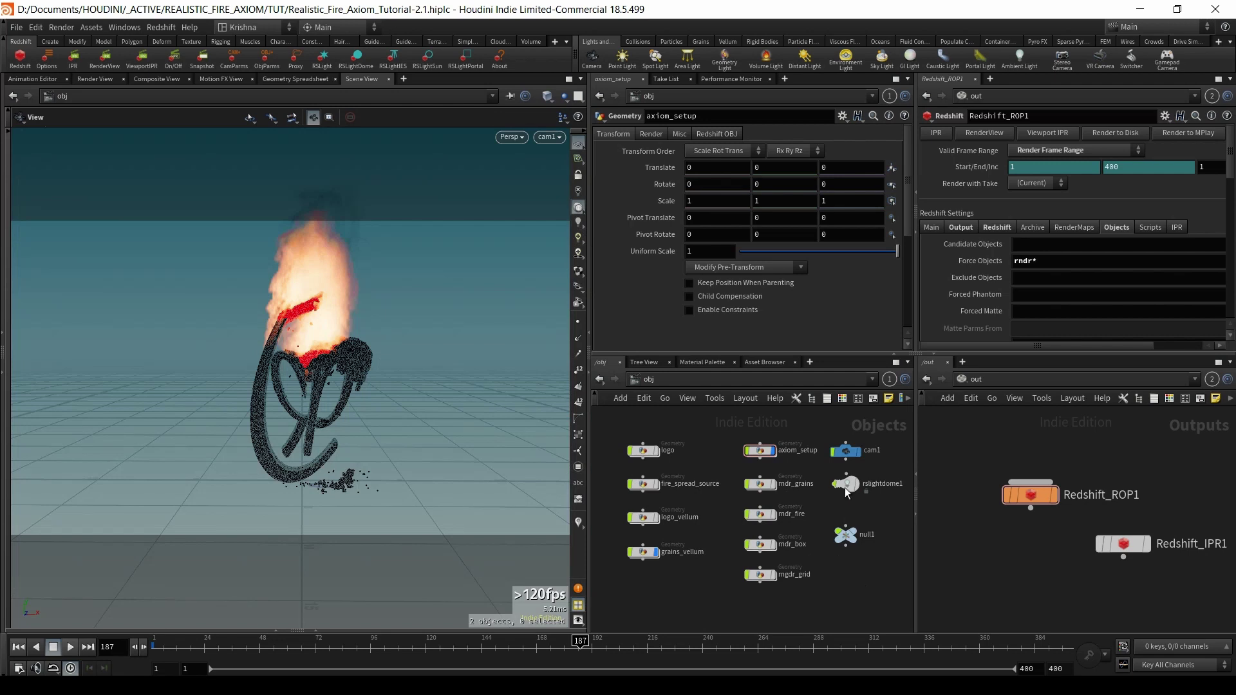
- Set the unified sampling Max Samples of Redshift_ROP1 to 64
scroll(855, 451, up, 2)
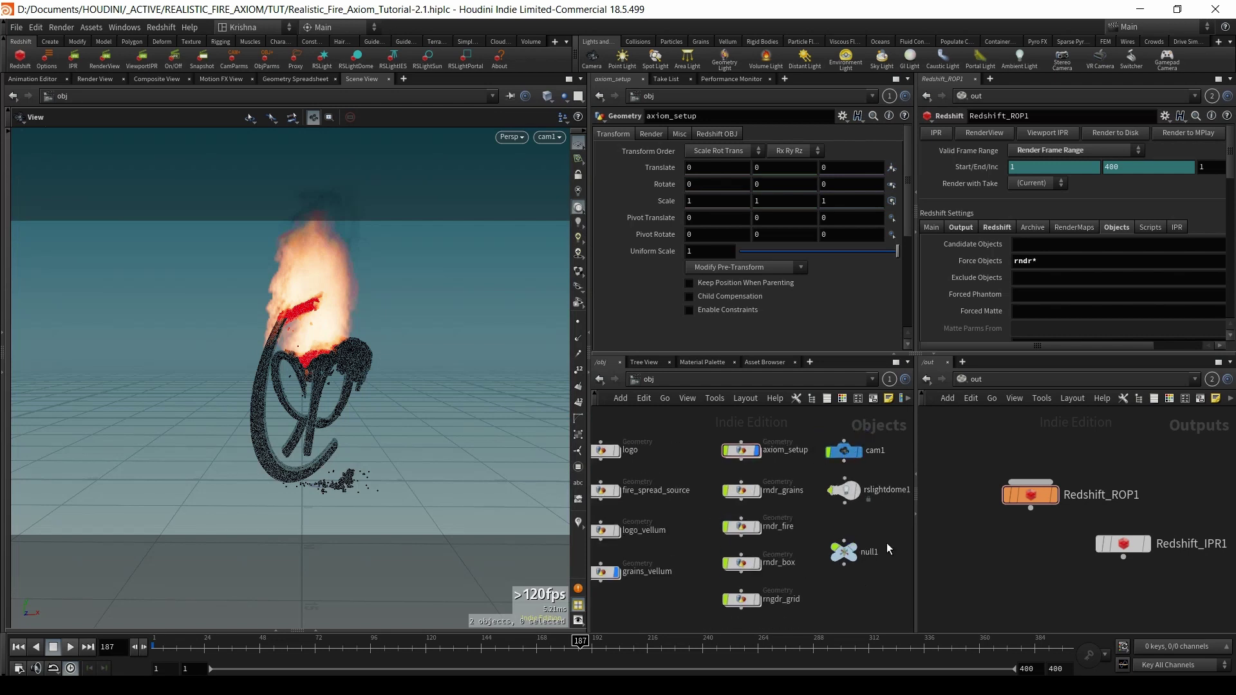
drag(971, 469, 1052, 520)
click(997, 227)
scroll(984, 264, down, 2)
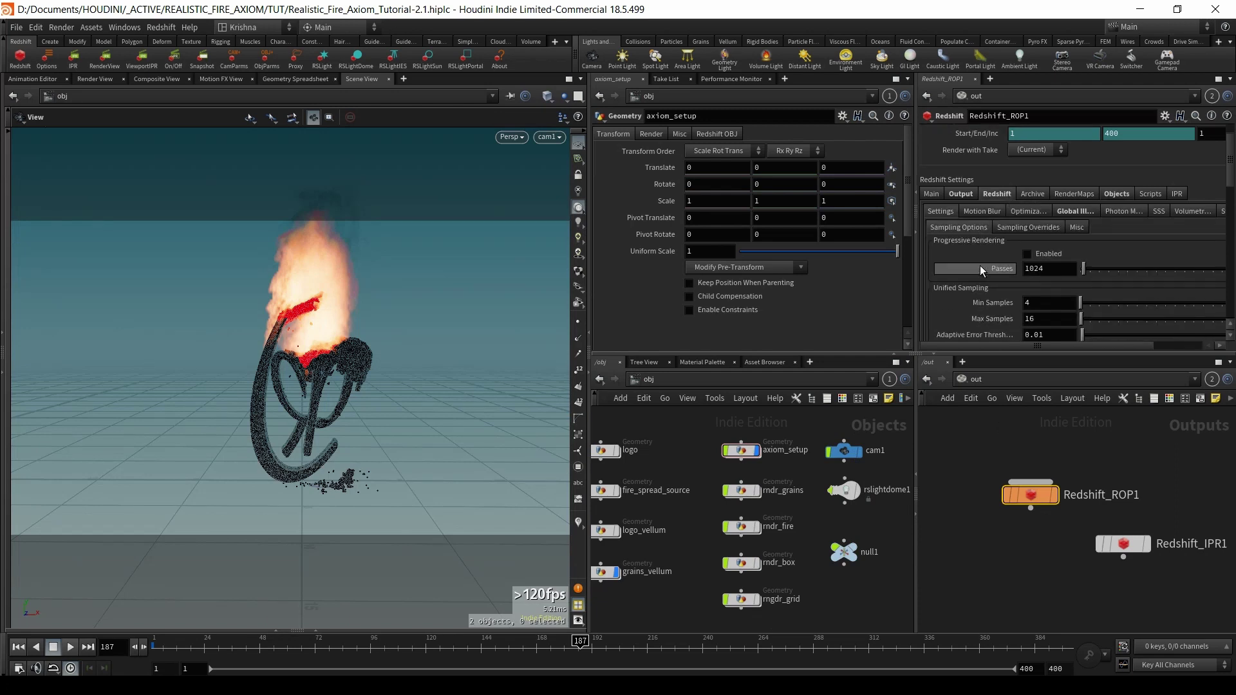
click(1036, 317)
text(64)
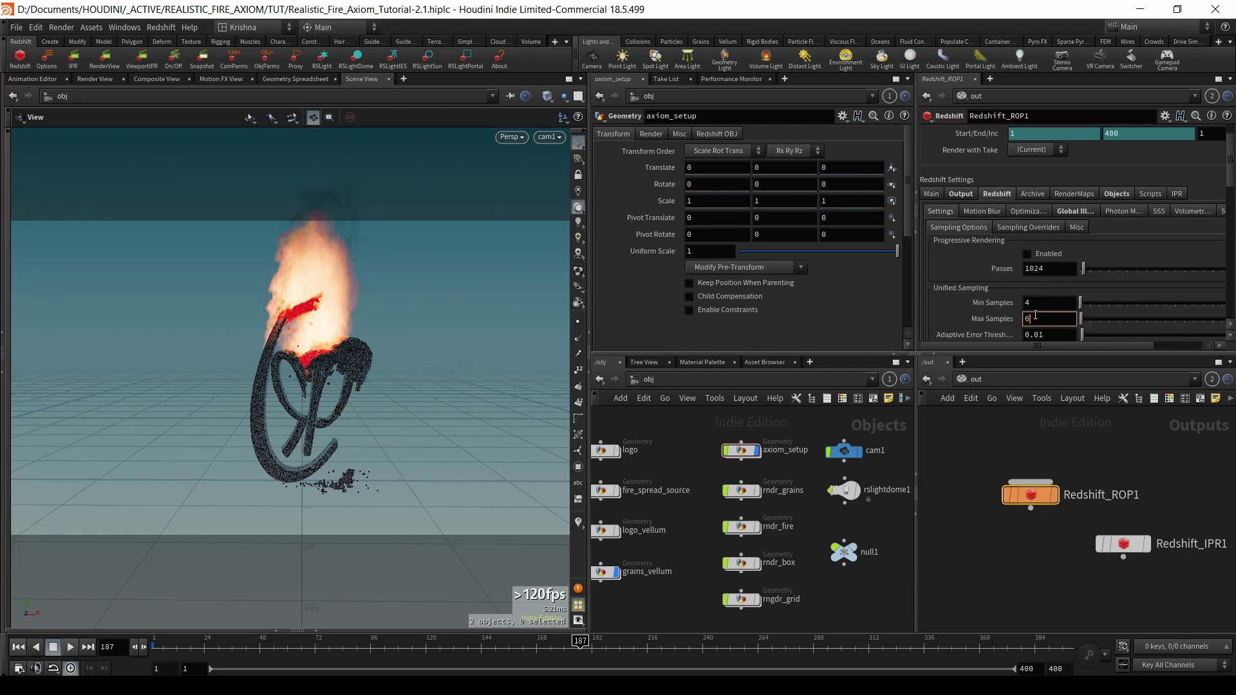
key(Return)
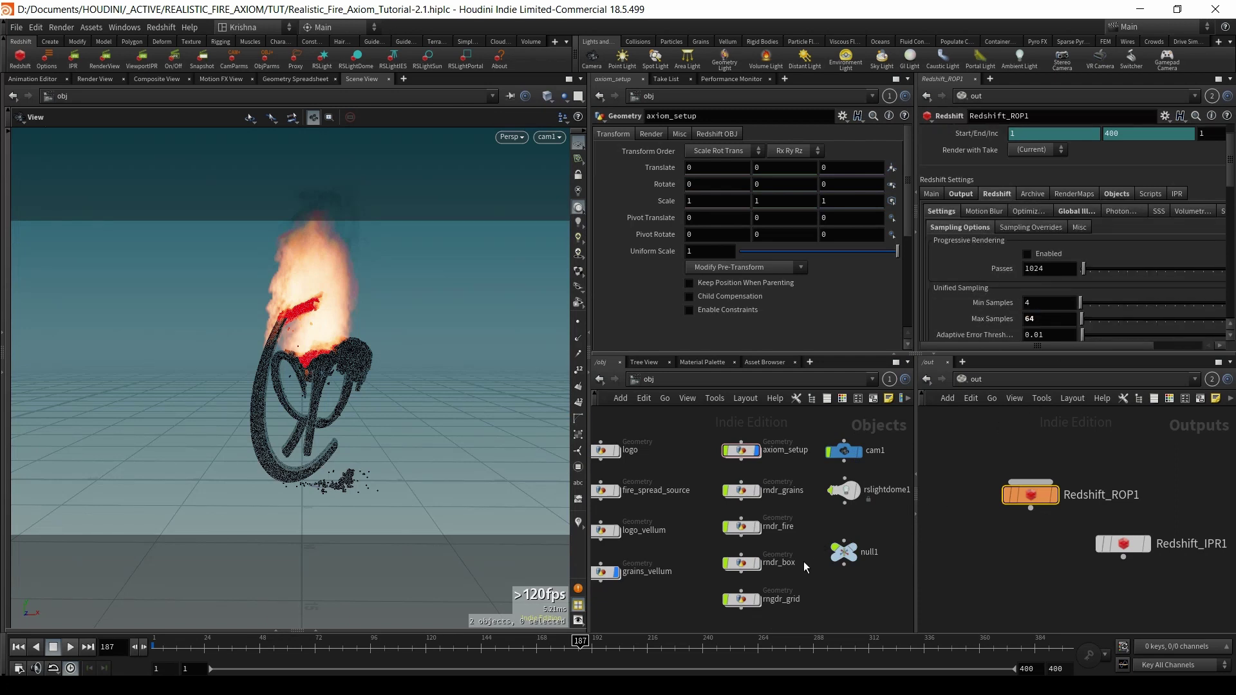
- Rewind to frame 1 and give axiom_solver1 in axiom_setup a Division Size of 0.02 and 4 Substeps
scroll(809, 577, down, 1)
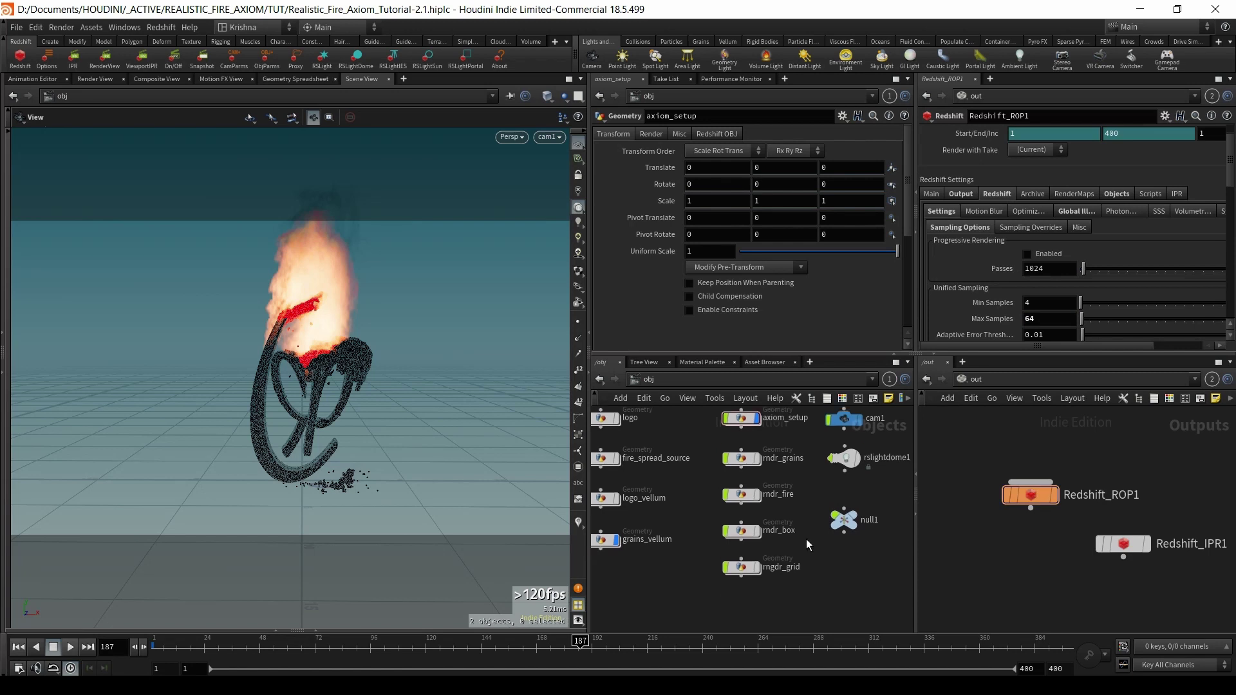
click(18, 648)
middle_drag(704, 520, 718, 524)
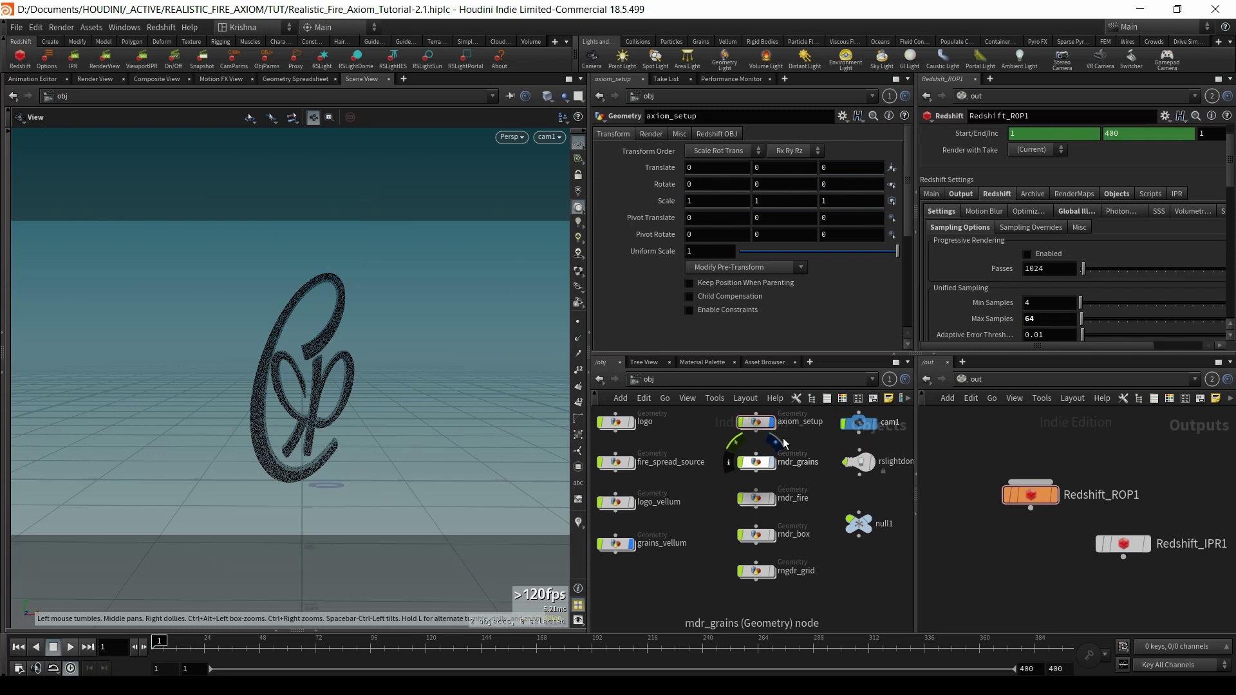
double_click(756, 423)
click(745, 514)
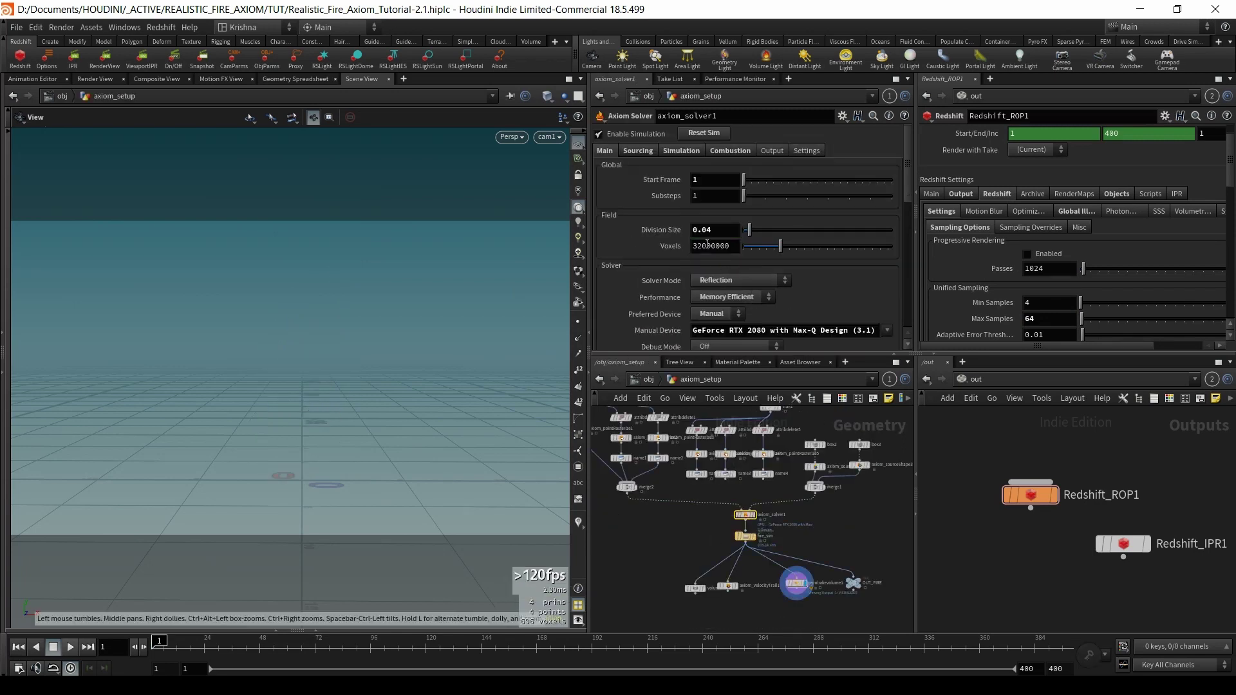
click(710, 231)
click(715, 195)
text(4)
key(Return)
click(810, 482)
click(639, 489)
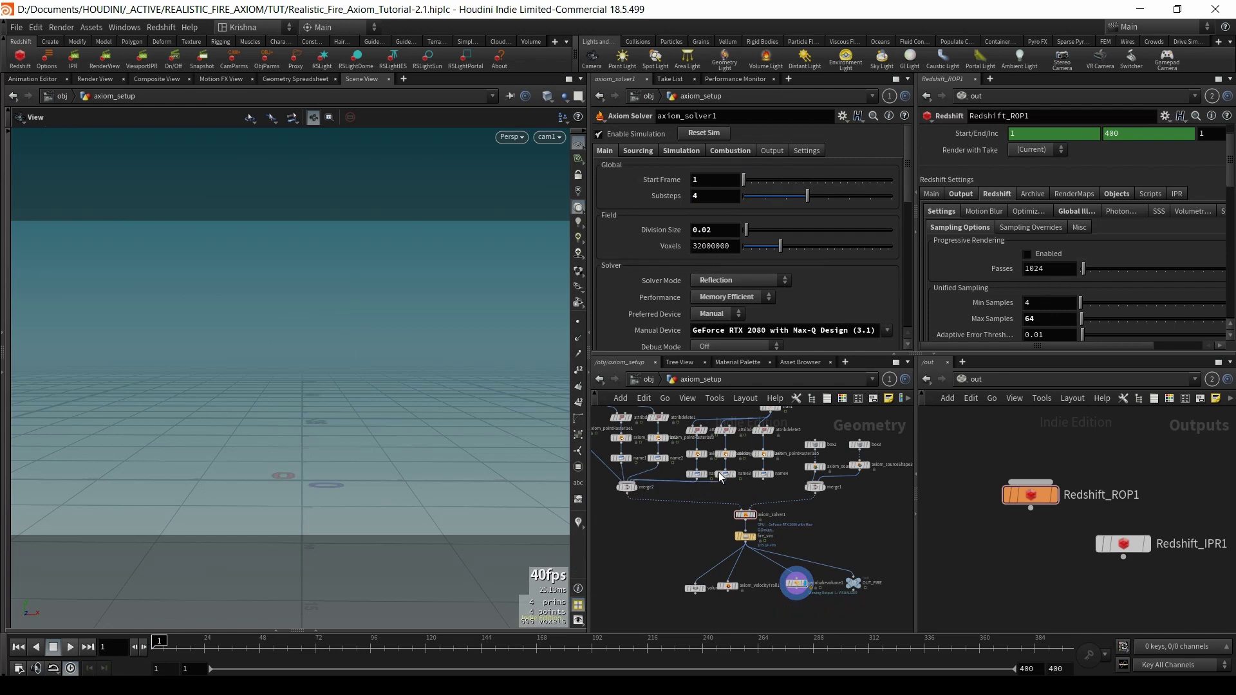
- Point the fire_sim cache to $HIP/sim/$HIPNAME/1/$OS.$F.vdb and scrub the timeline to frame 153 to view that simulation
click(745, 536)
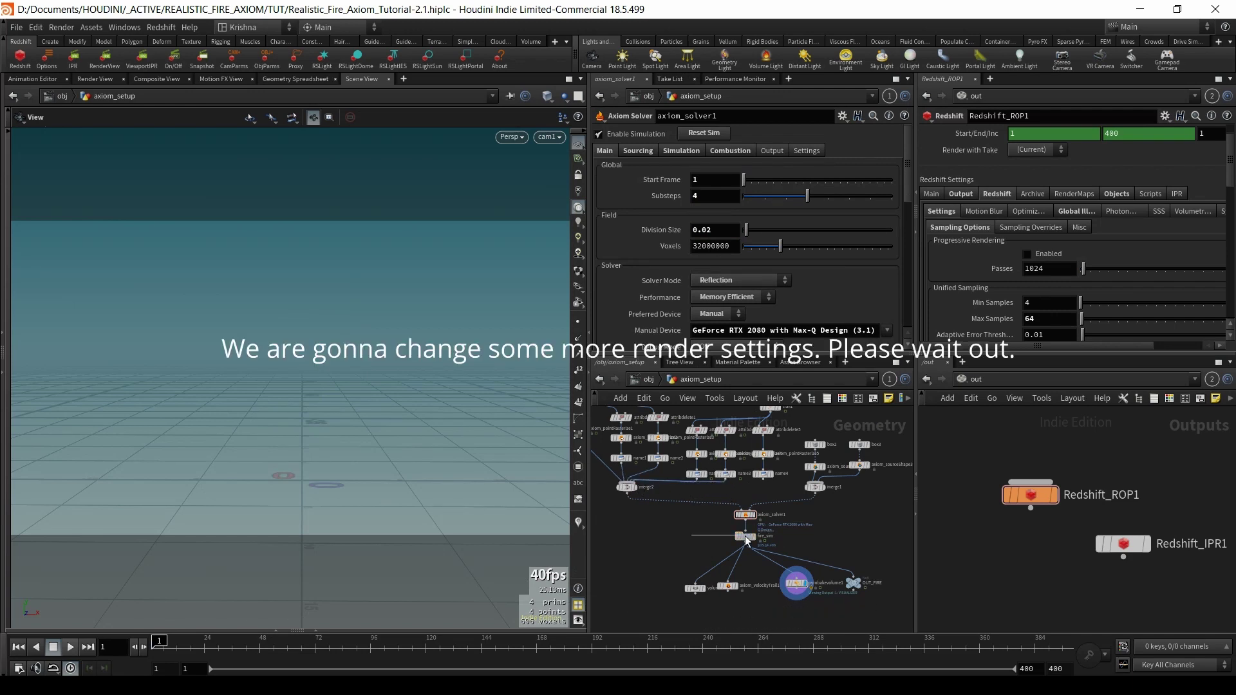
click(770, 167)
key(BackSpace)
key(BackSpace)
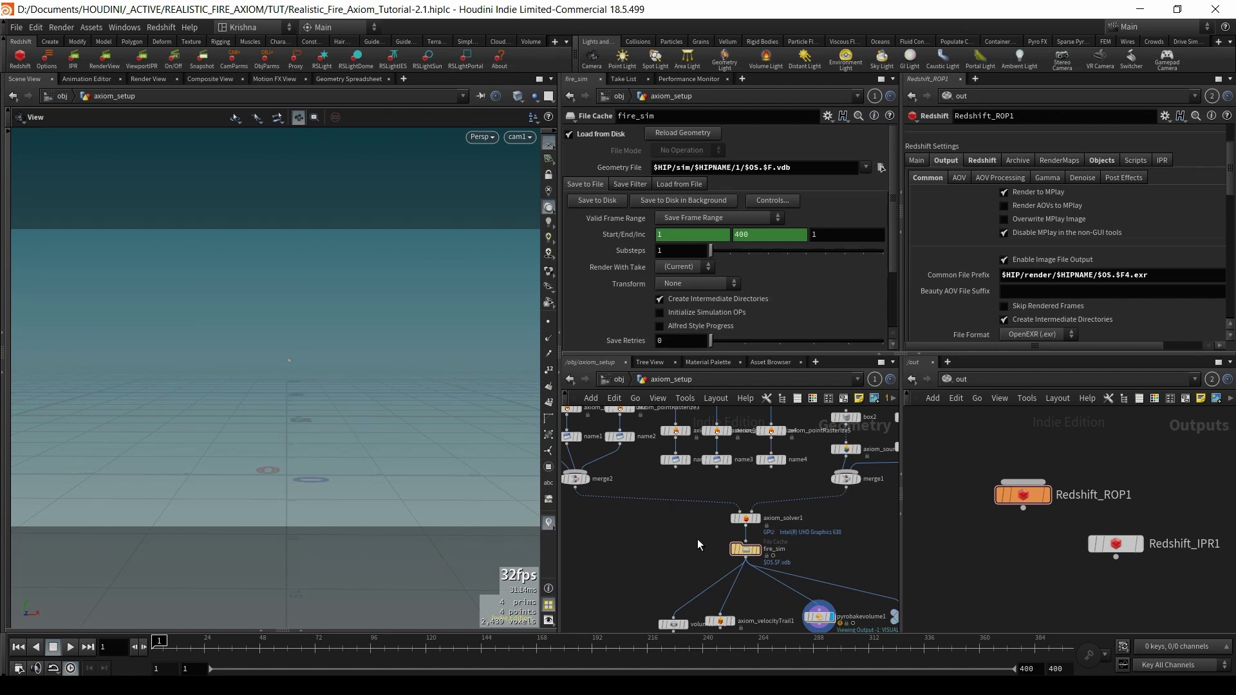
drag(237, 650, 466, 652)
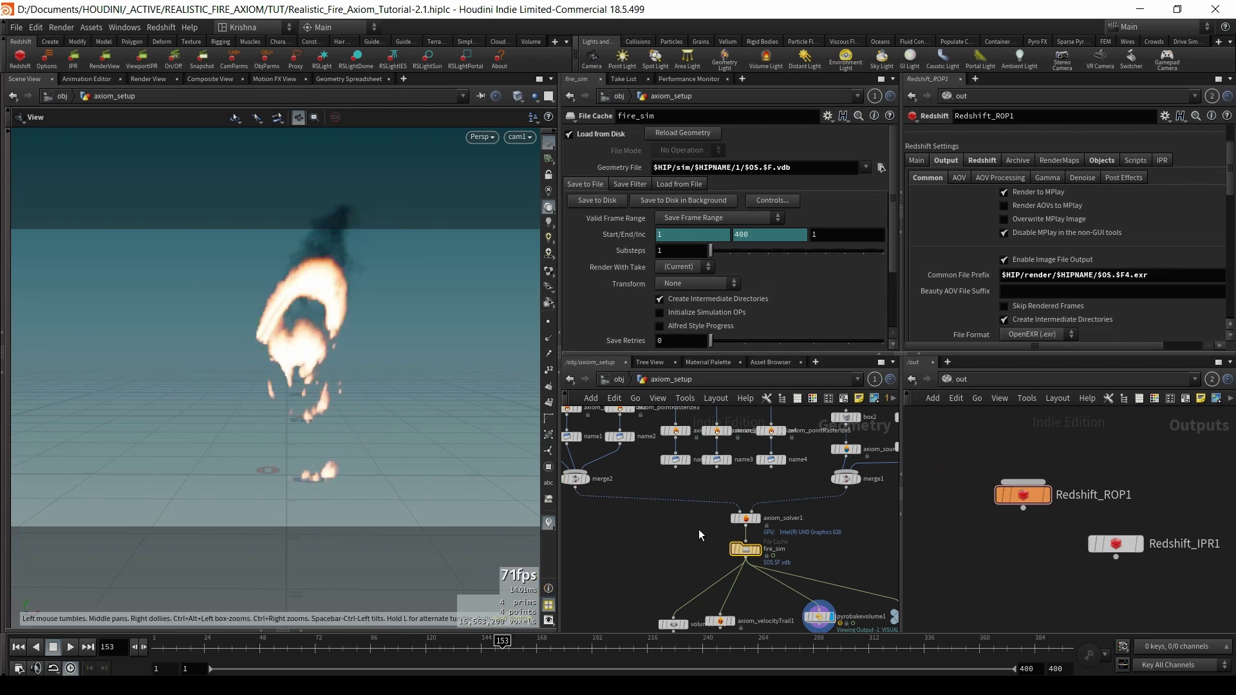
- Set the fire_sim geometry file to $HIP/sim/$HIPNAME/2/$OS.$F.vdb, check an earlier frame of the fire and return to frame 1
click(745, 168)
key(Return)
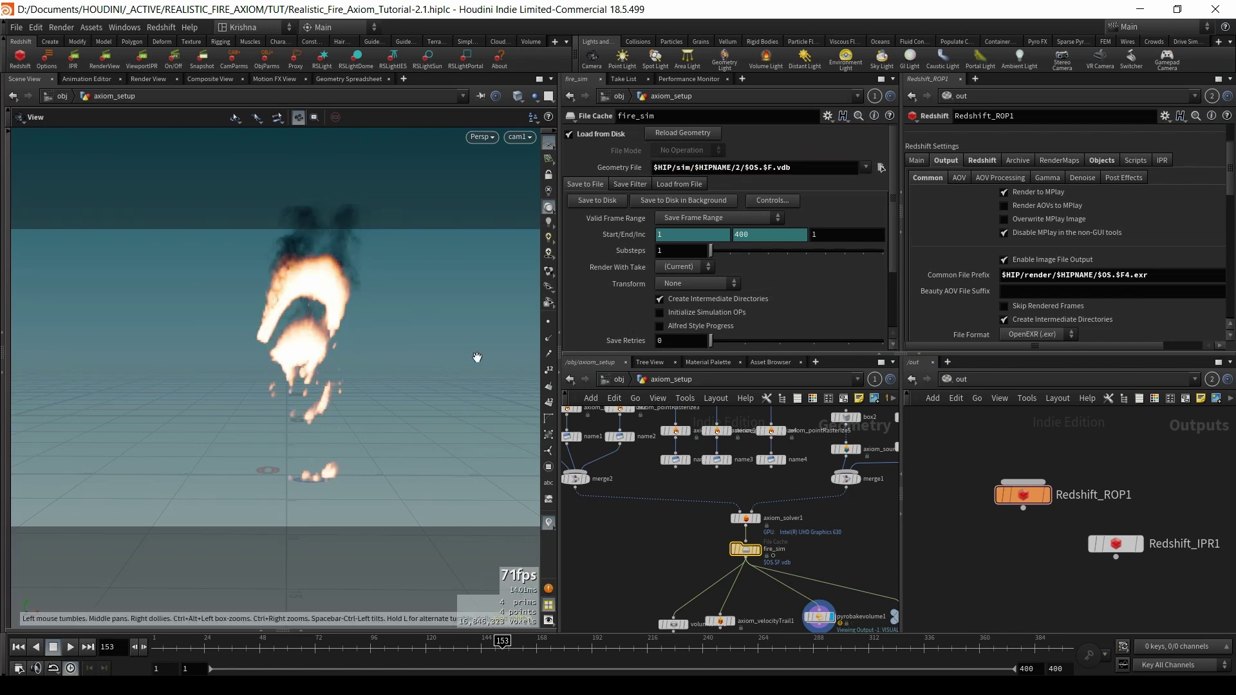
click(202, 649)
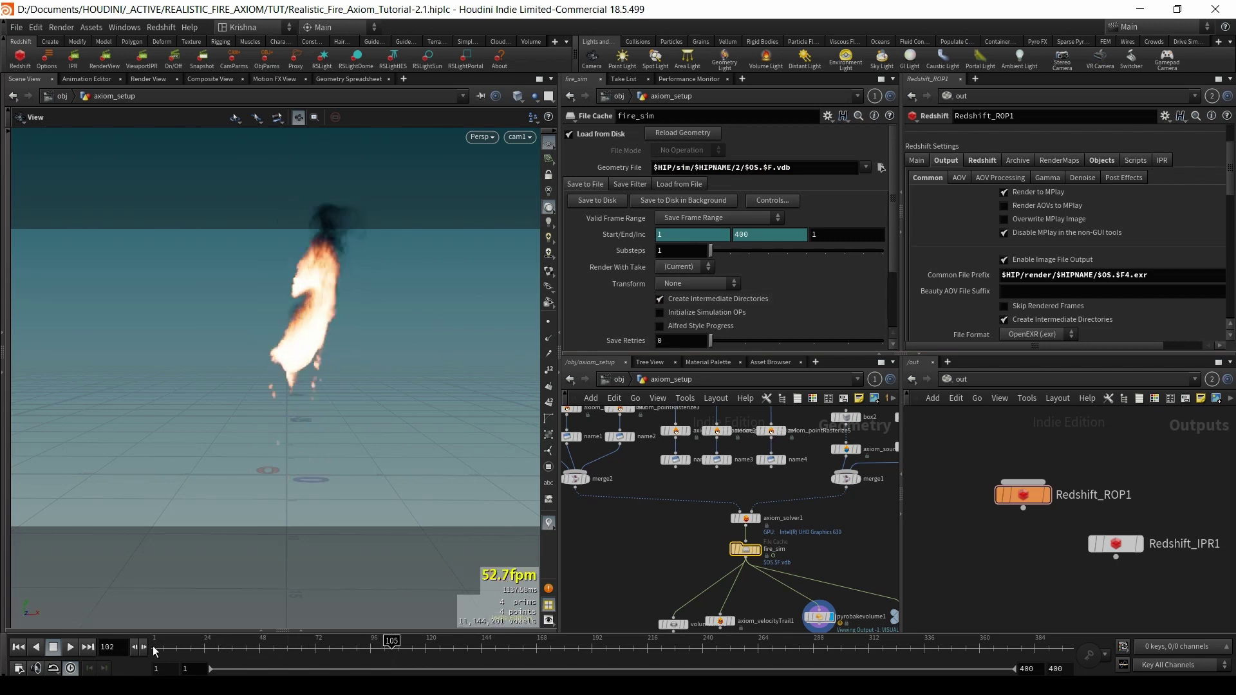
click(23, 647)
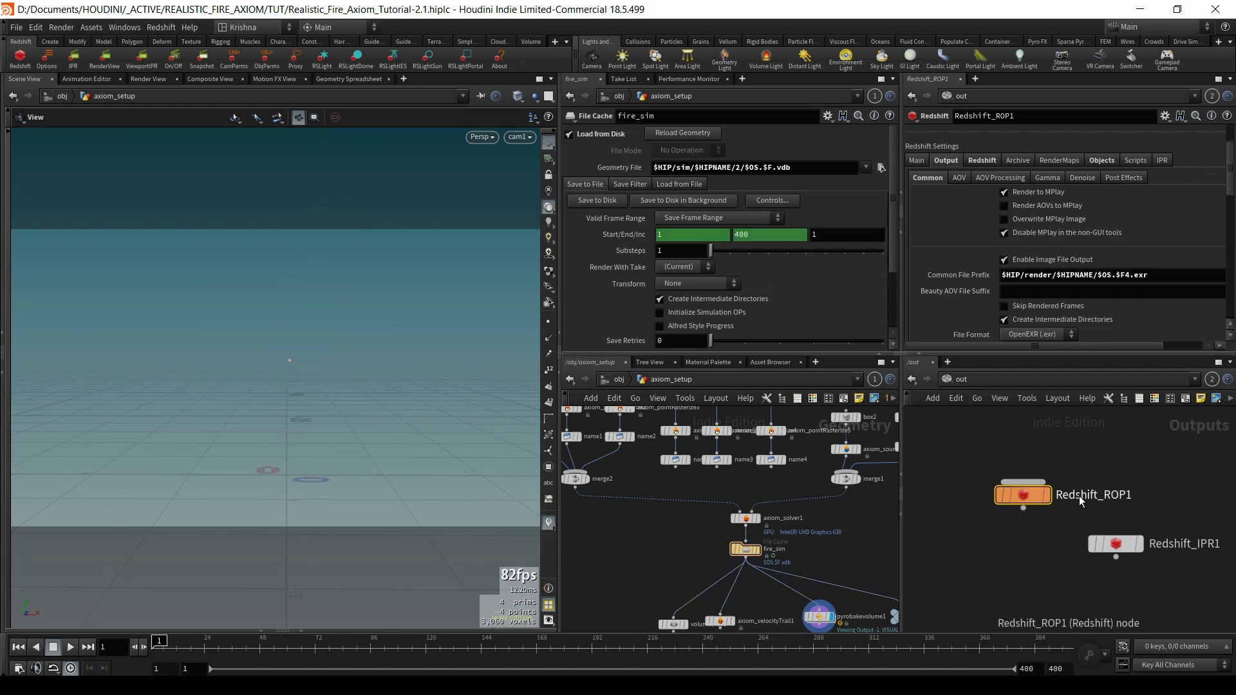
- Set the Common File Prefix of Redshift_ROP1 to $HIP/render/$HIPNAME/1/$OS.$F4.exr
click(1094, 277)
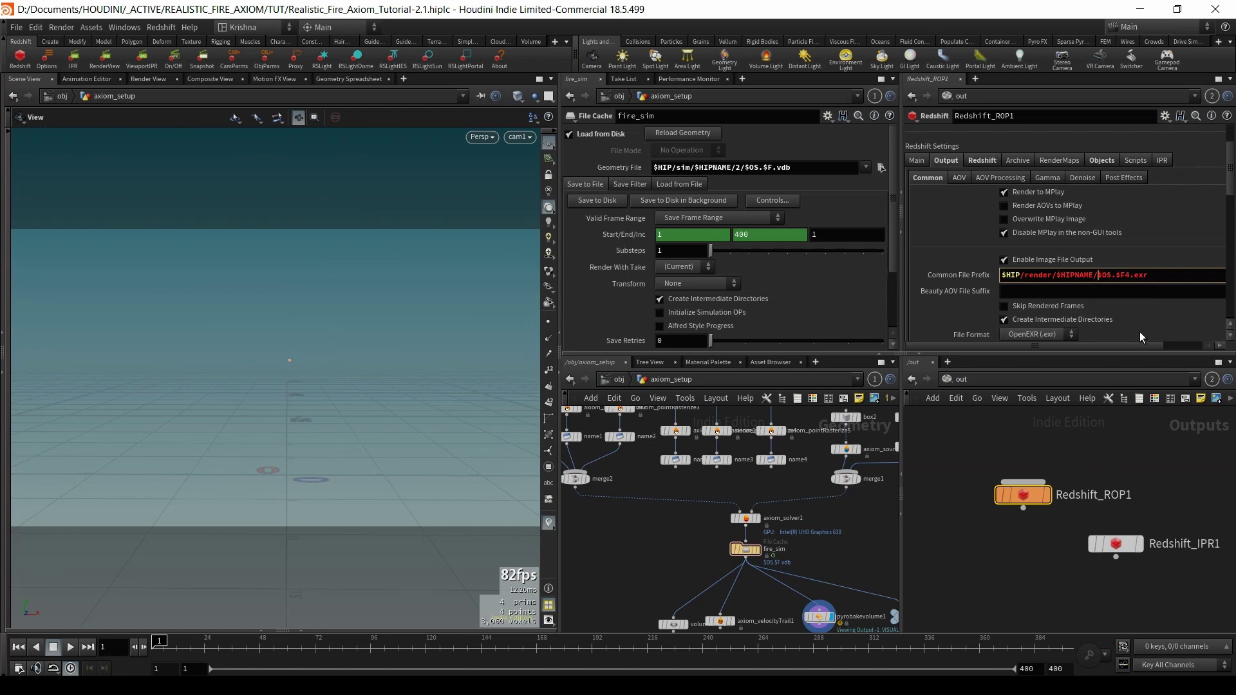
text(1/)
key(Return)
- Rename the Redshift_ROP1 output node as fire_w_col
double_click(1056, 496)
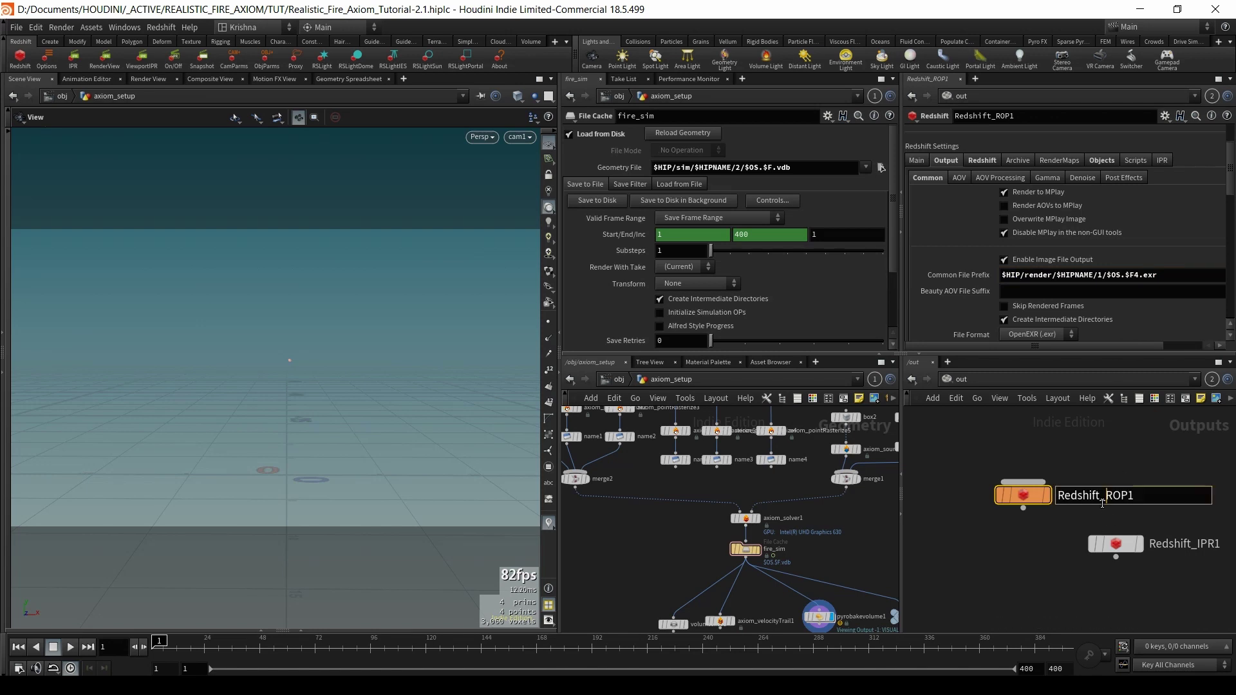
text(f)
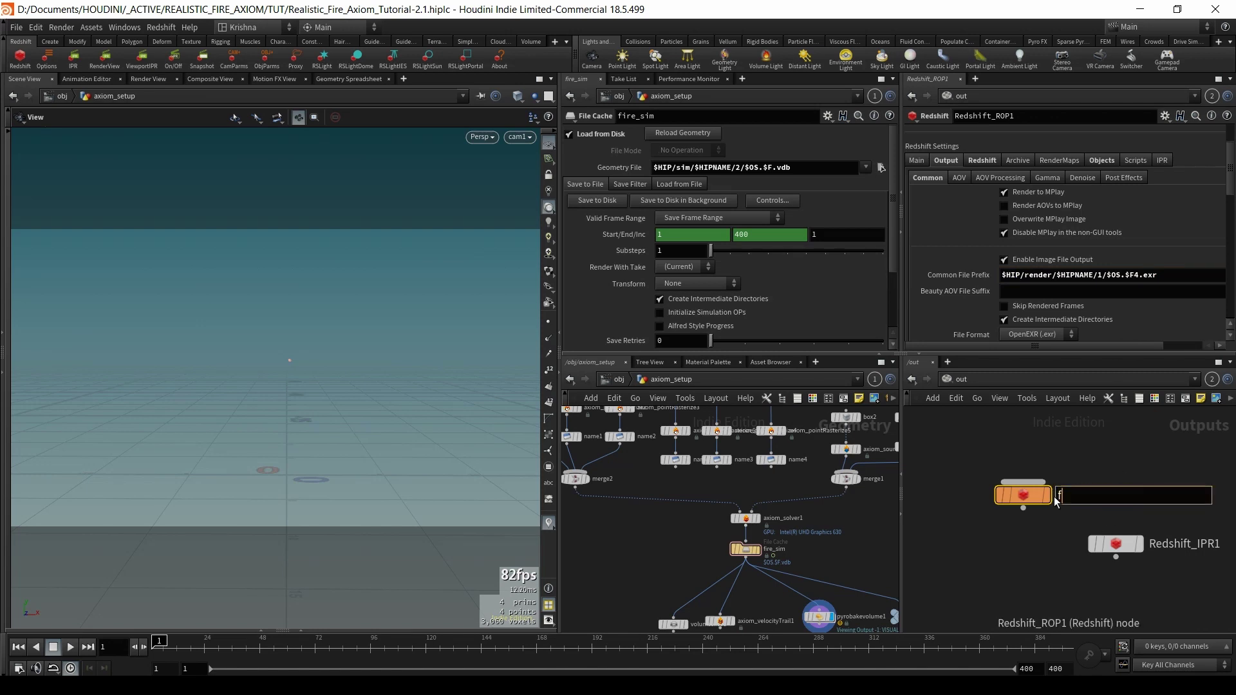
text(ire_w_col)
key(Return)
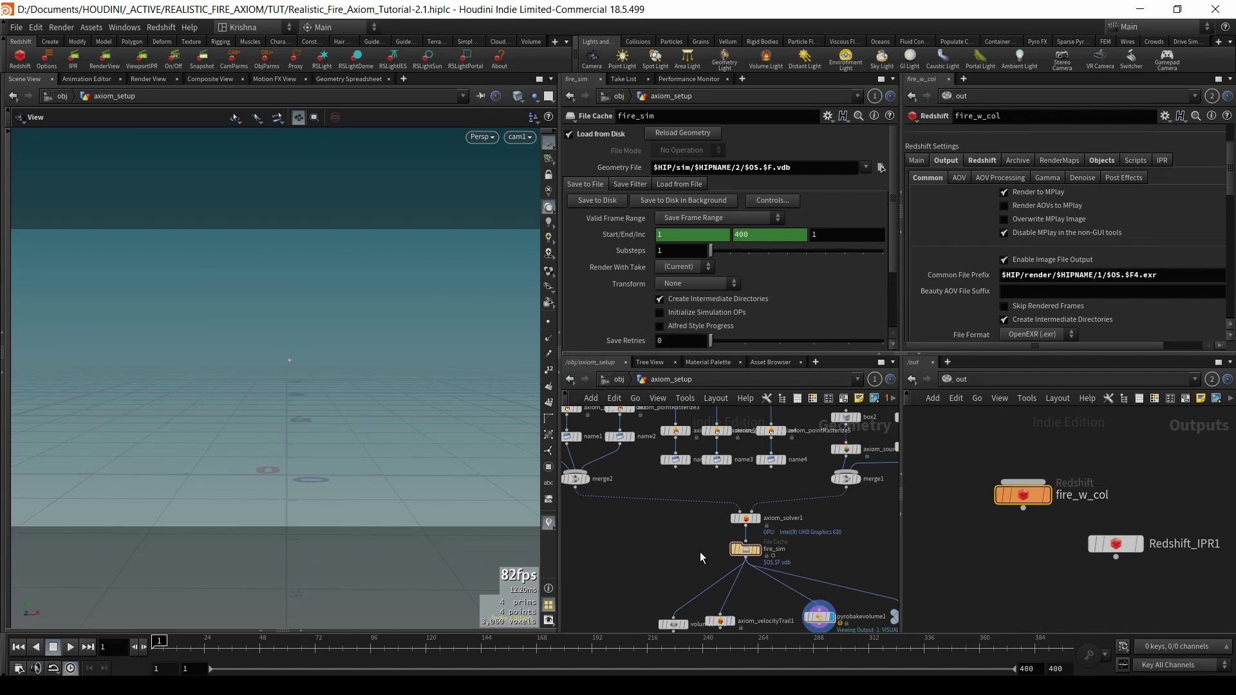
- Set the fire_sim geometry file to $HIP/sim/$HIPNAME/1/$OS.$F.vdb and return to the object-level network
click(739, 167)
key(BackSpace)
text(1)
key(Return)
scroll(728, 535, down, 1)
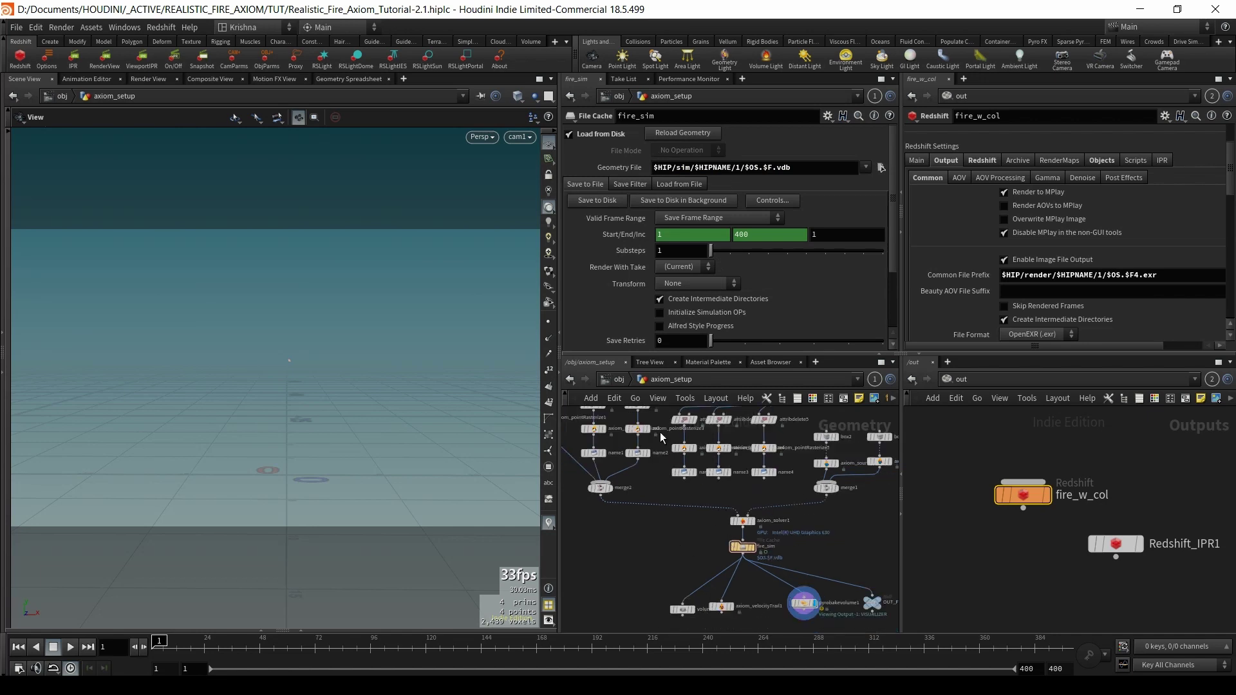
click(621, 380)
click(753, 562)
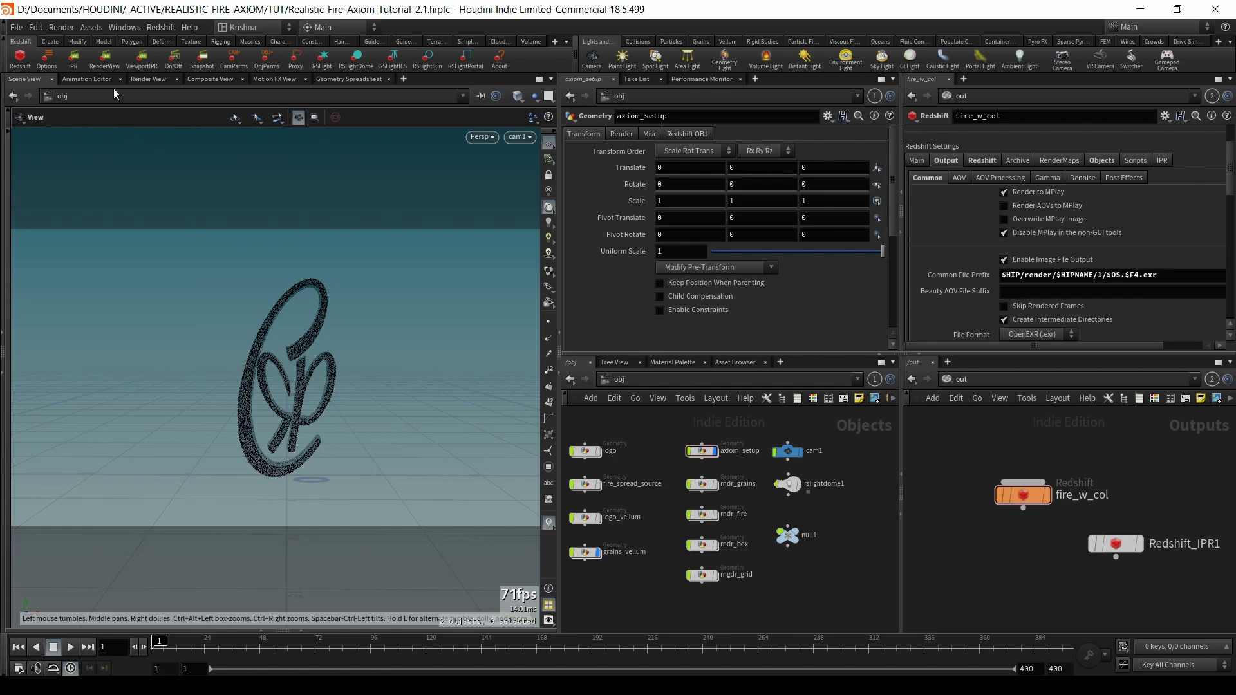
- Set the Exposure of rslightdome1 to -2.5 while checking it in a Redshift preview render, and close the render view
click(105, 59)
drag(599, 107, 355, 99)
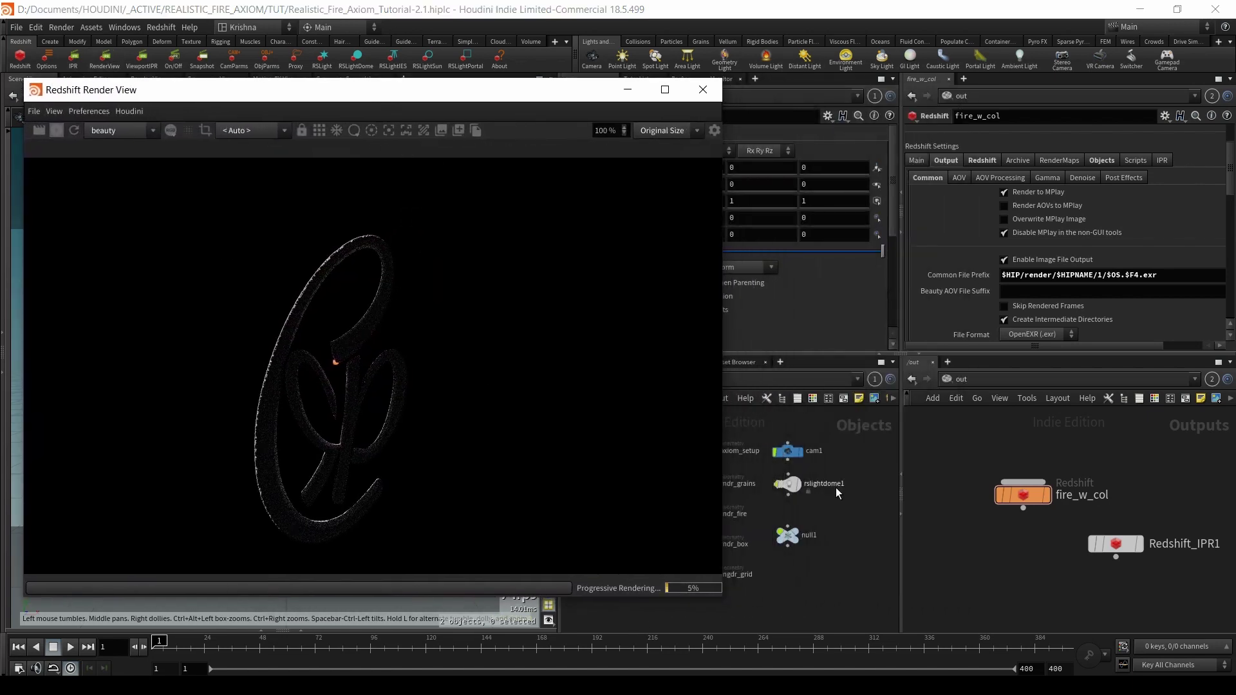
click(787, 484)
drag(539, 100, 366, 85)
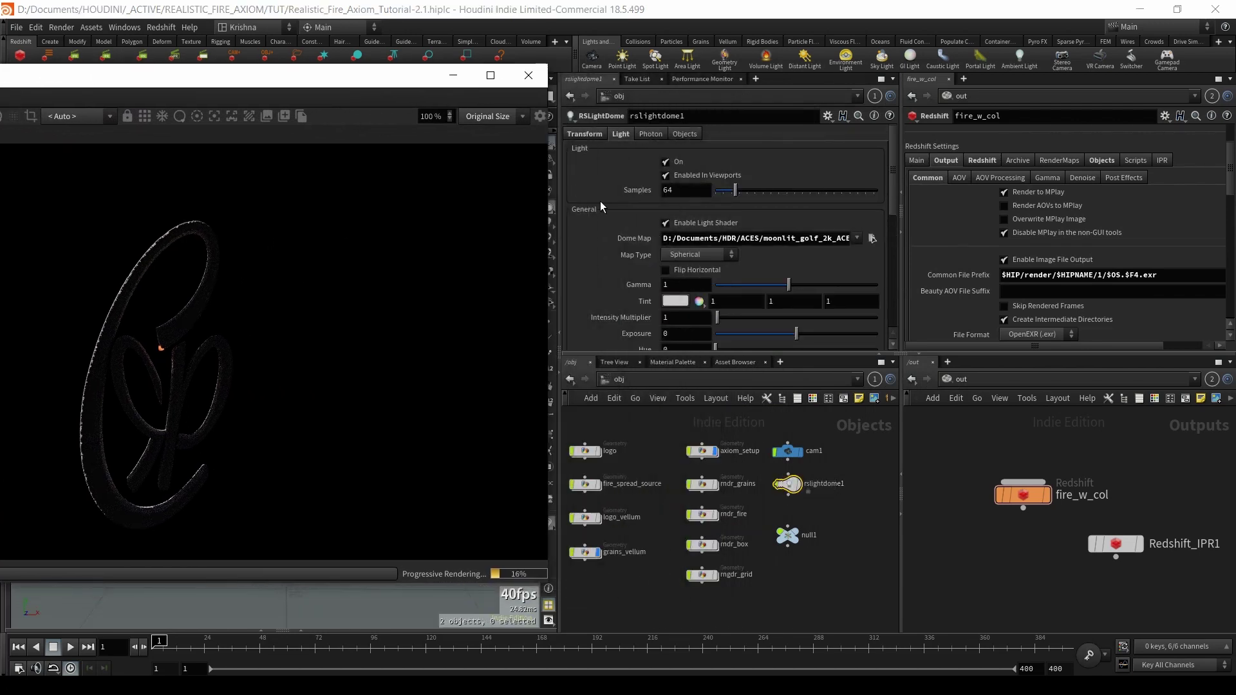
scroll(605, 225, down, 1)
click(649, 318)
text(-2.5)
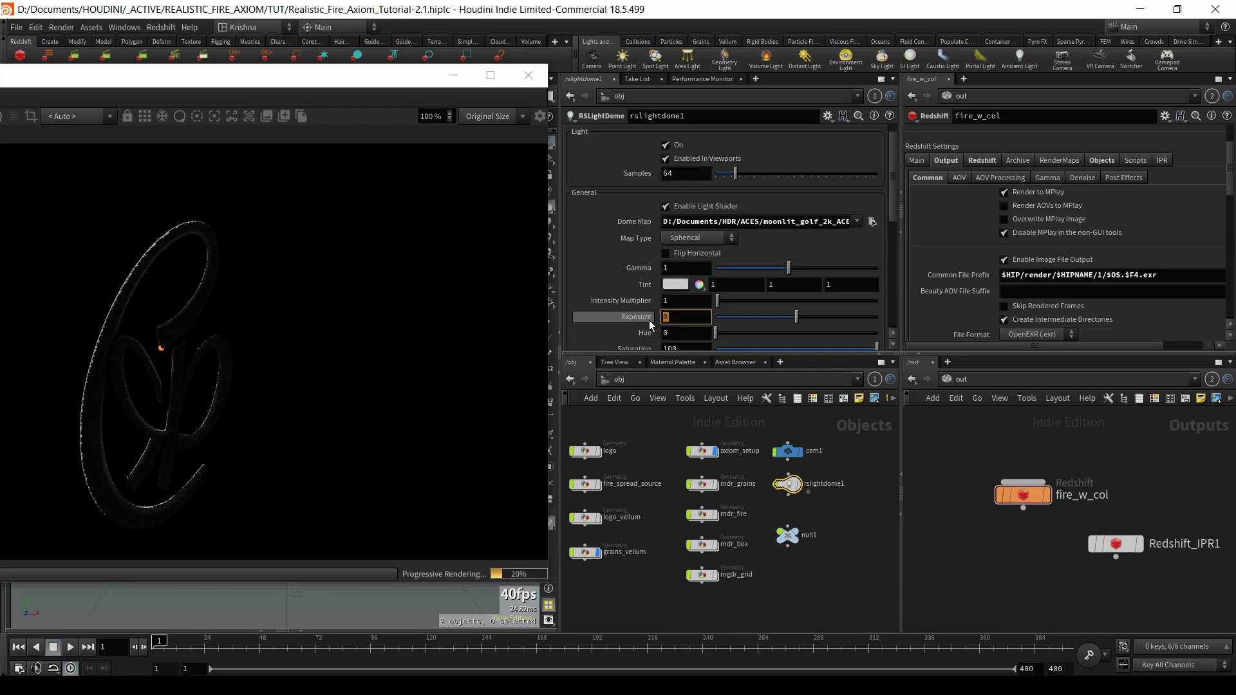
key(Return)
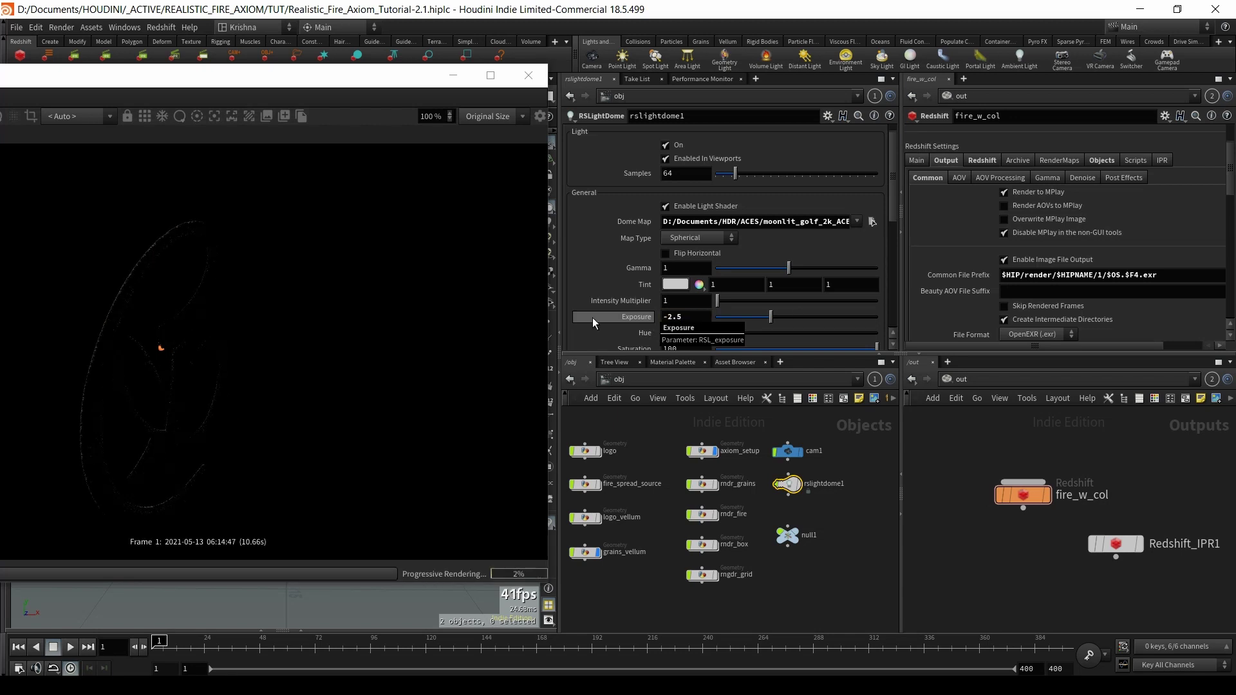
drag(248, 83, 461, 63)
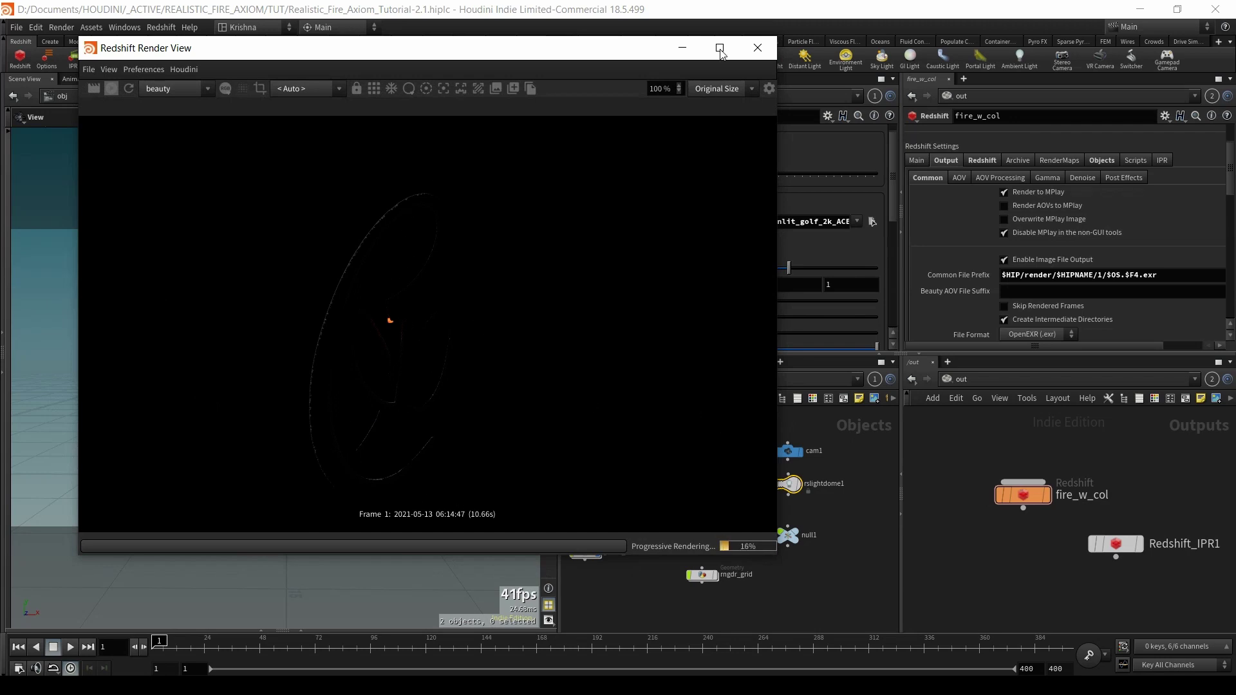
click(758, 47)
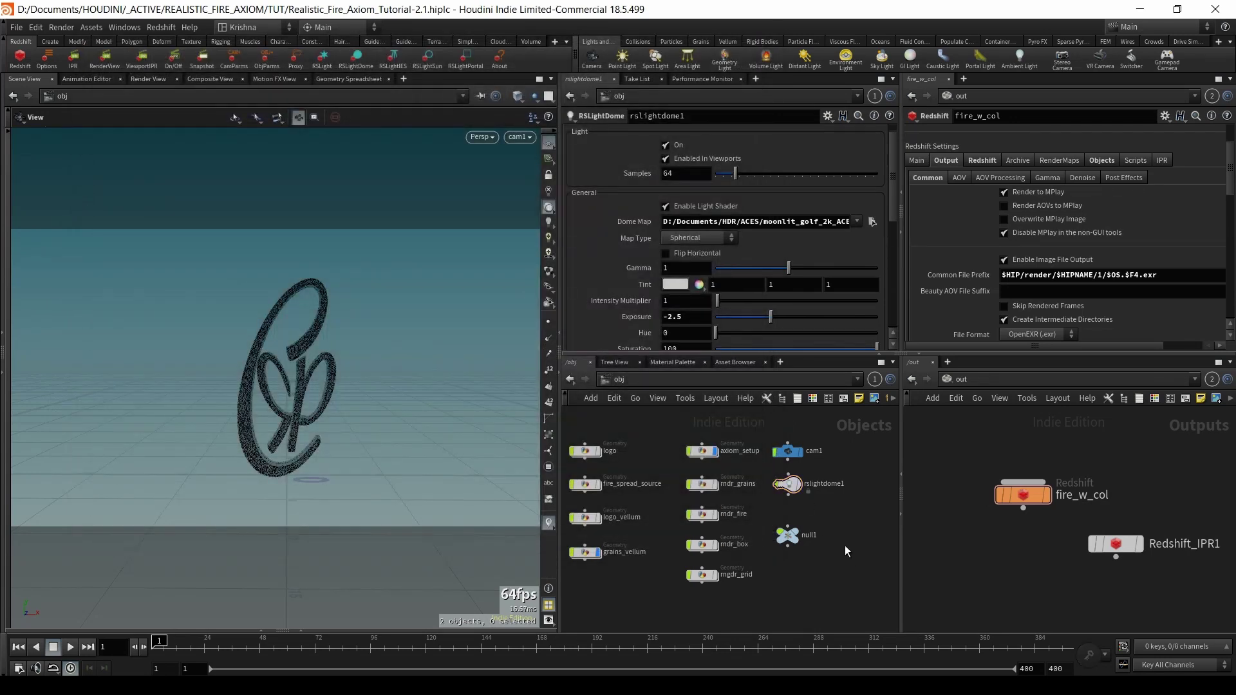
- Check the motion blur settings of fire_w_col and the Geometry Velocity Blur option of rndr_grains
double_click(700, 451)
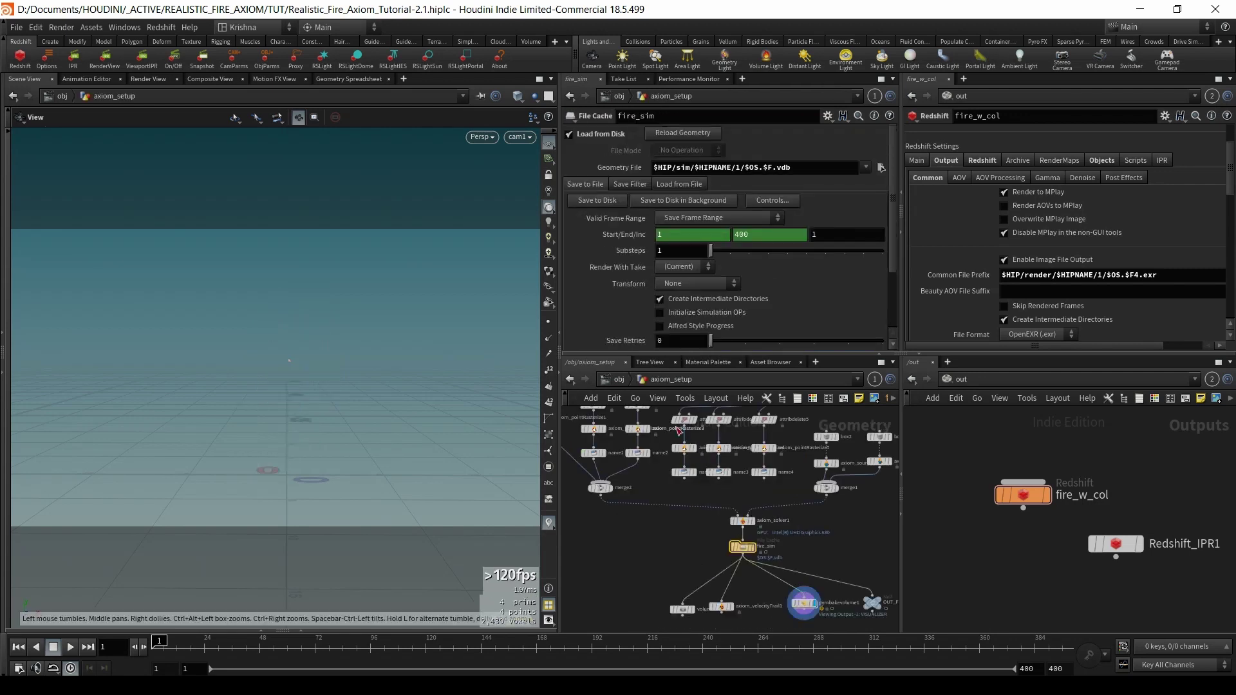
click(620, 380)
click(1025, 474)
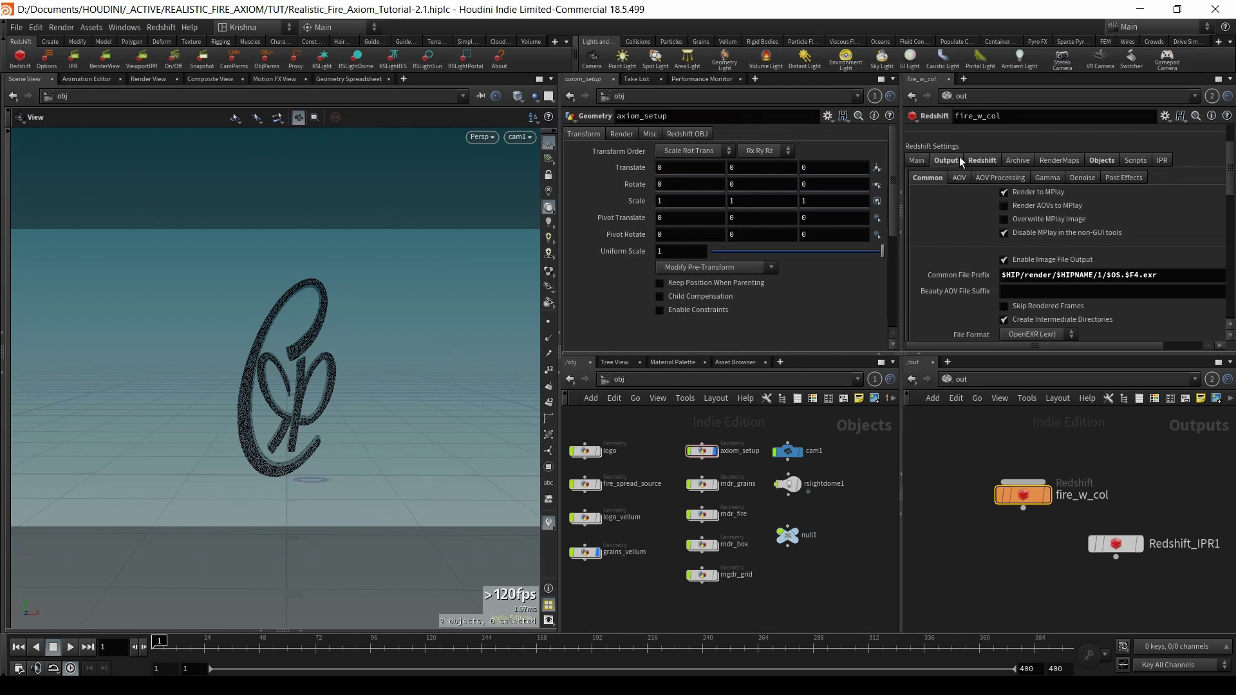
click(982, 160)
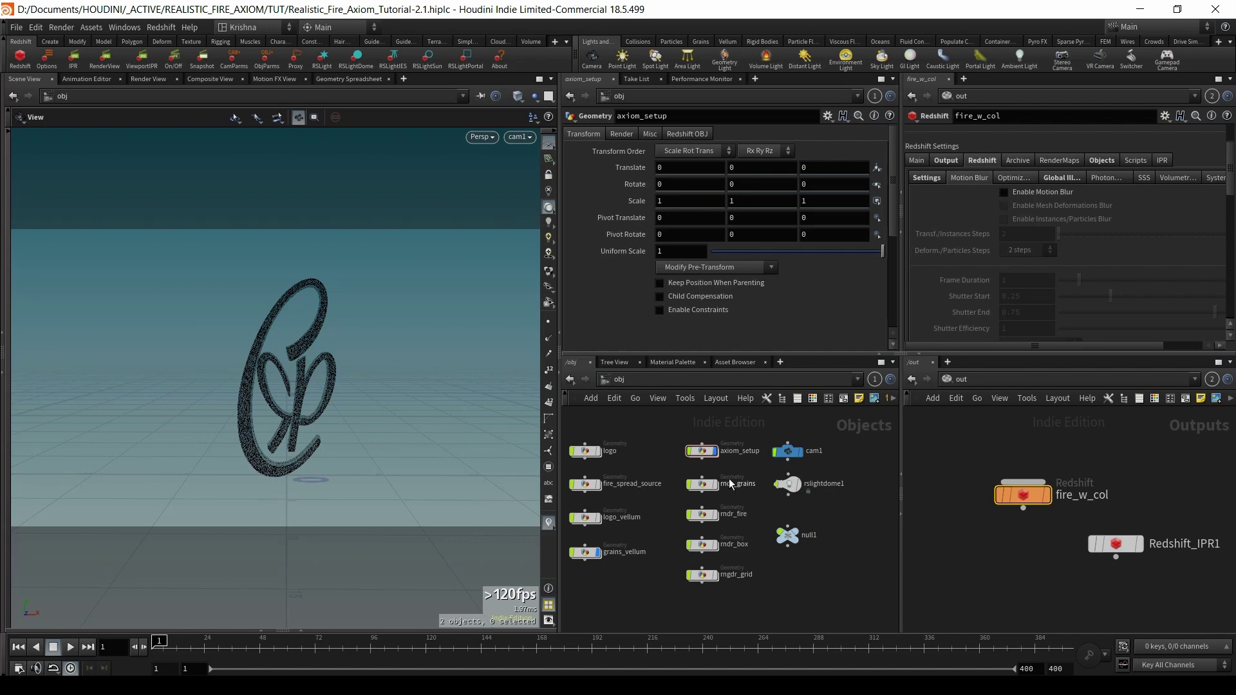
scroll(658, 450, up, 1)
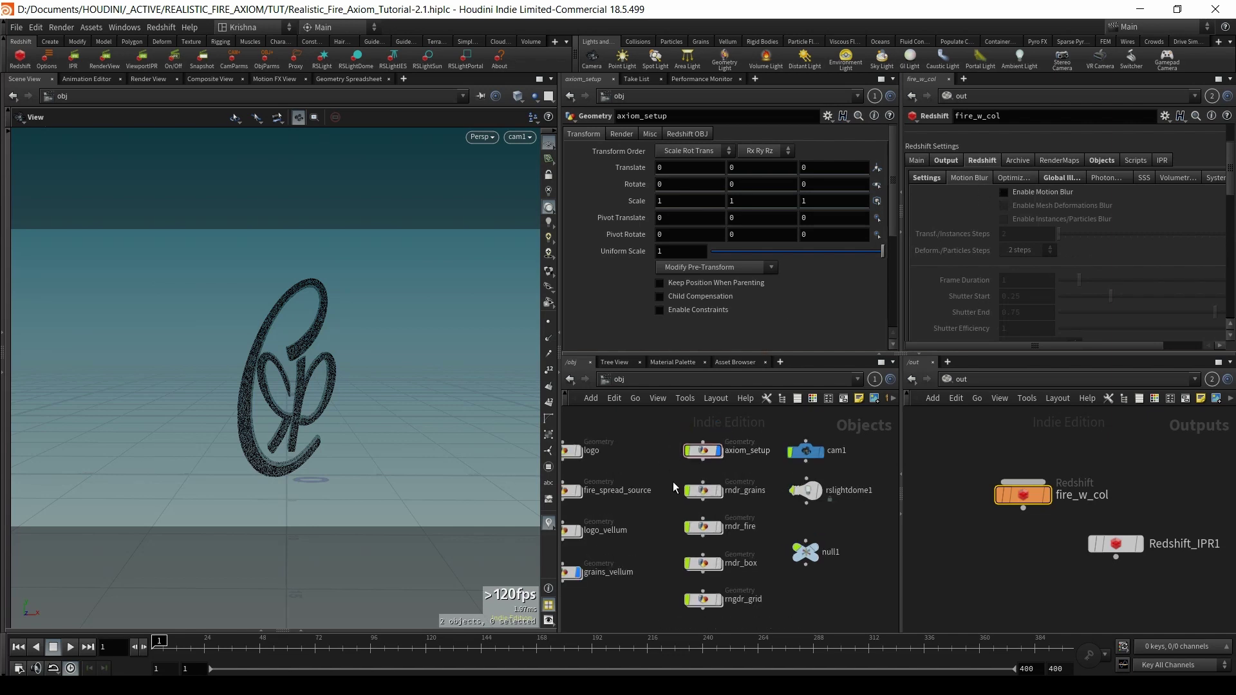
click(702, 495)
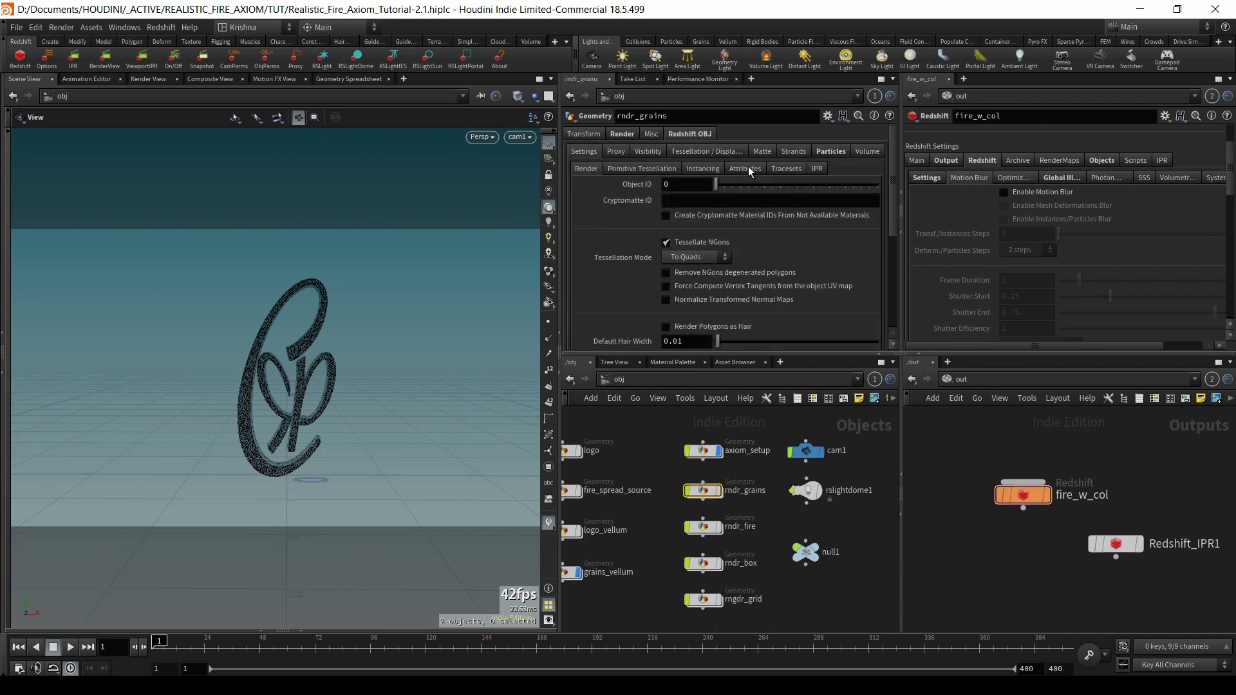
click(620, 135)
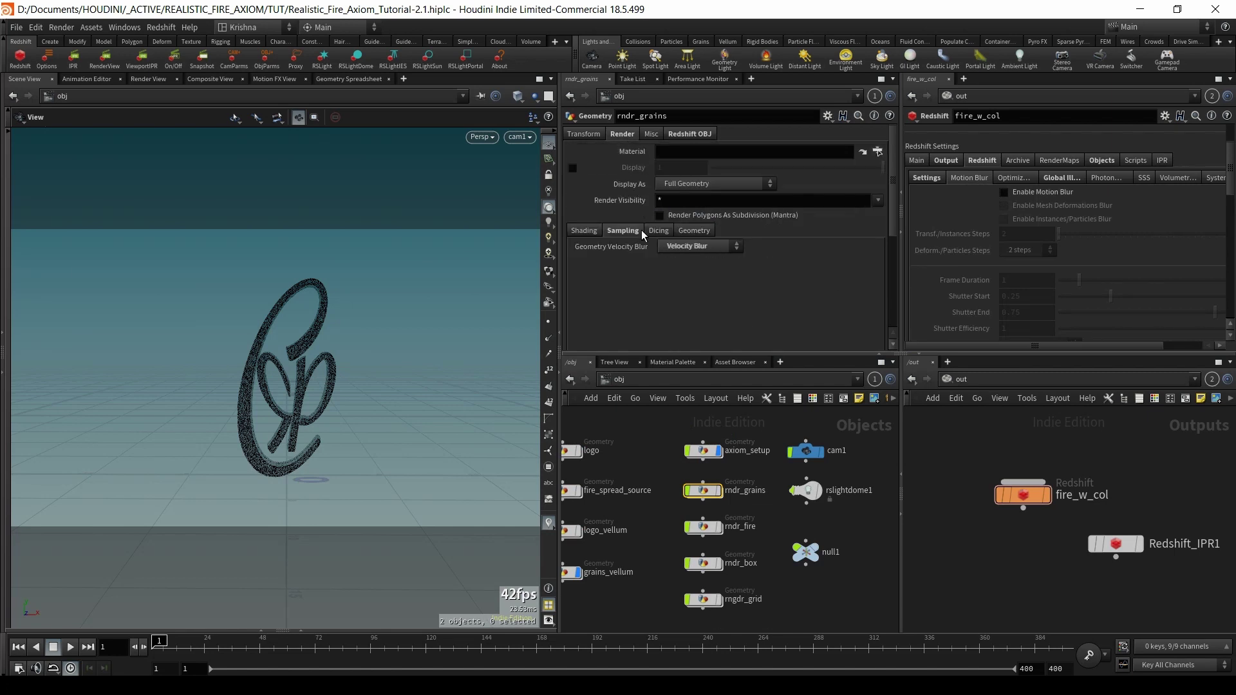
- Inspect the node information of fire_sim in axiom_setup and material1 in rndr_grains for velocity data
double_click(703, 450)
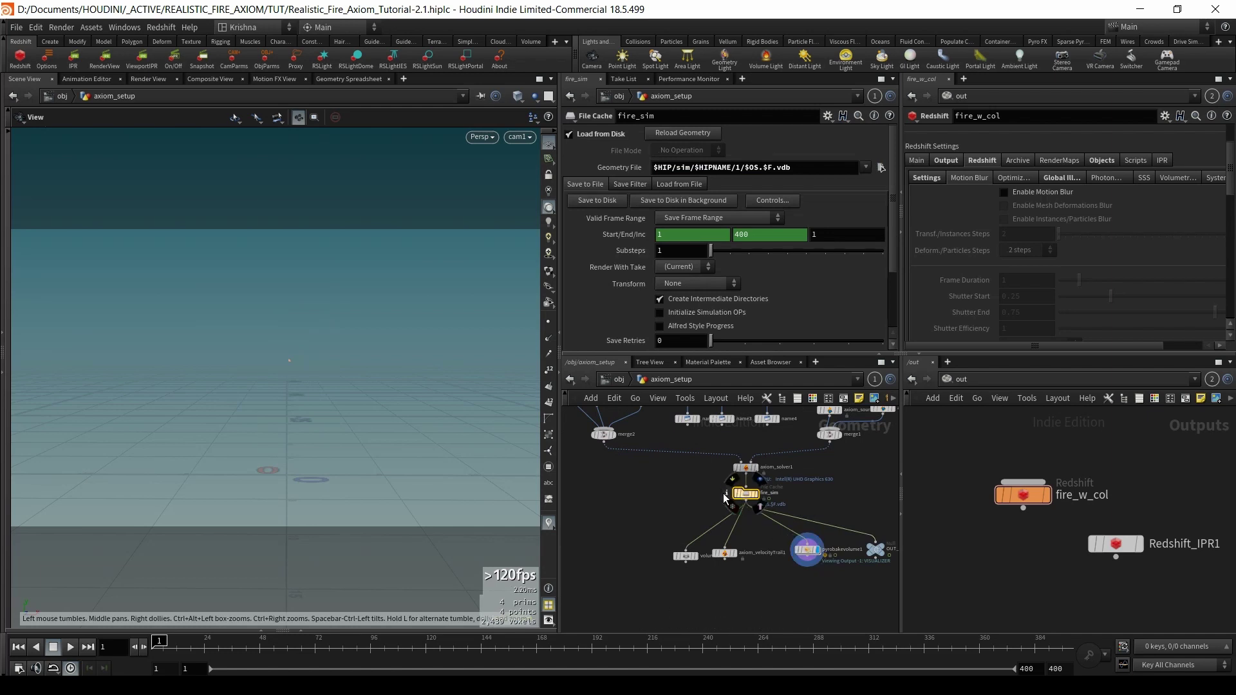
click(723, 493)
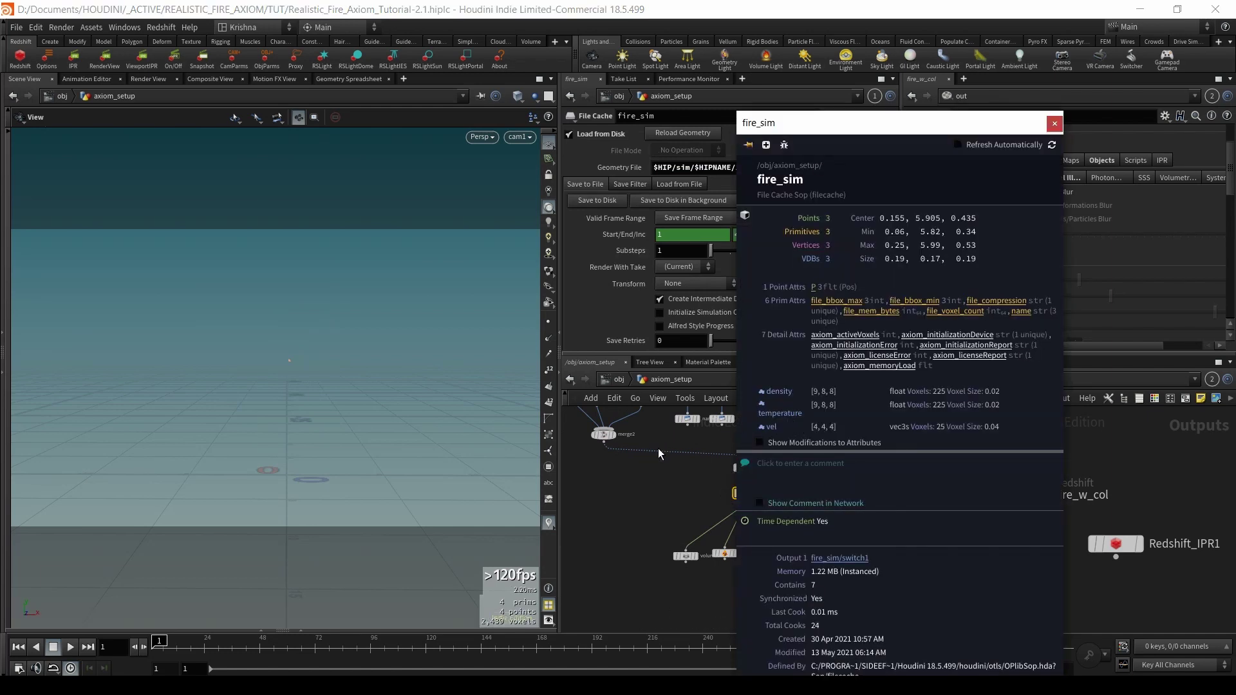
click(630, 382)
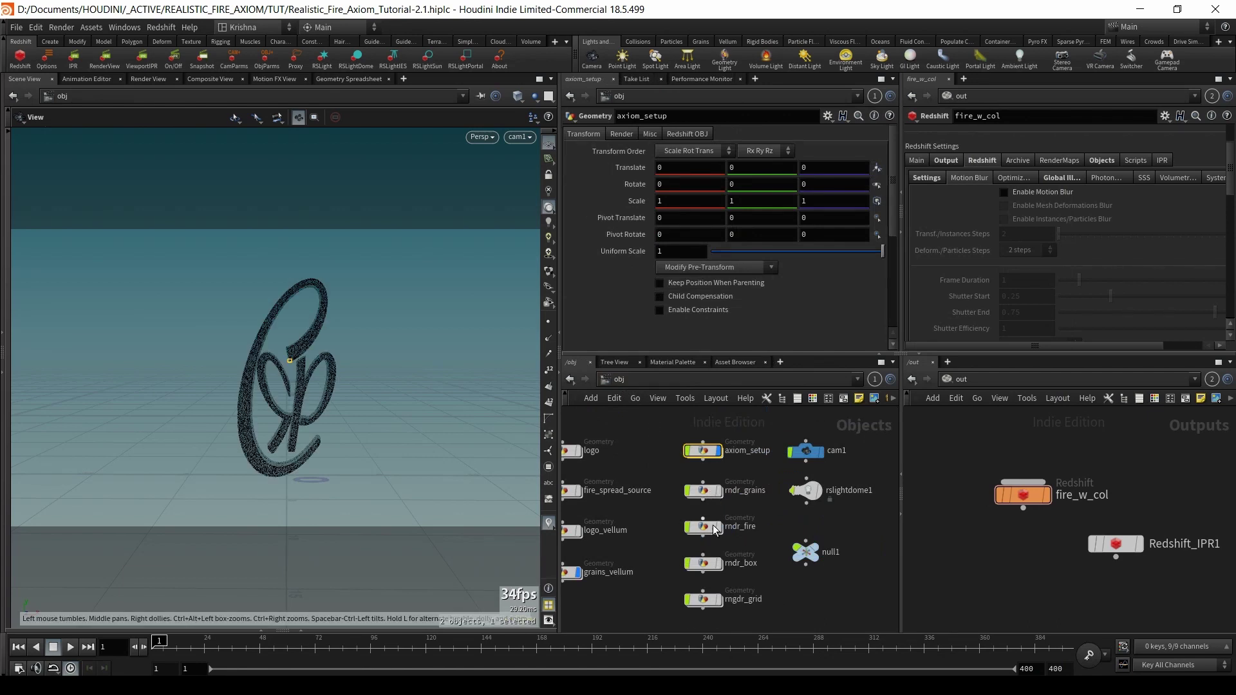
middle_drag(767, 526, 767, 482)
double_click(706, 450)
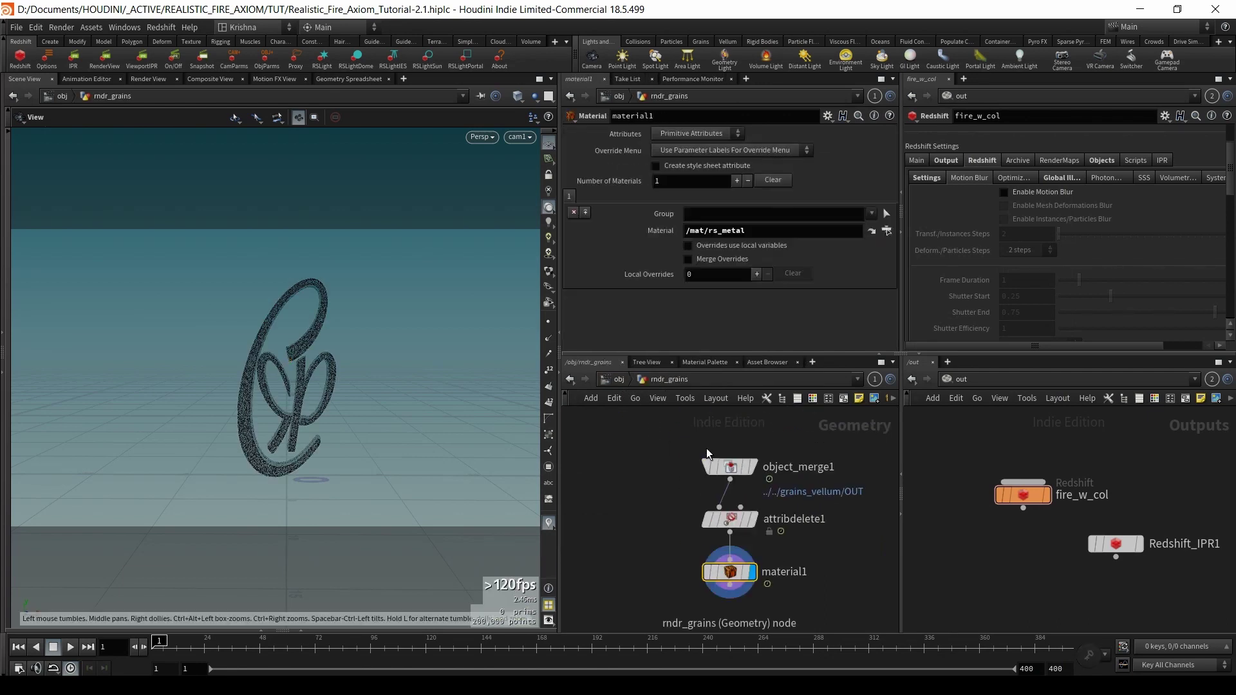
click(691, 572)
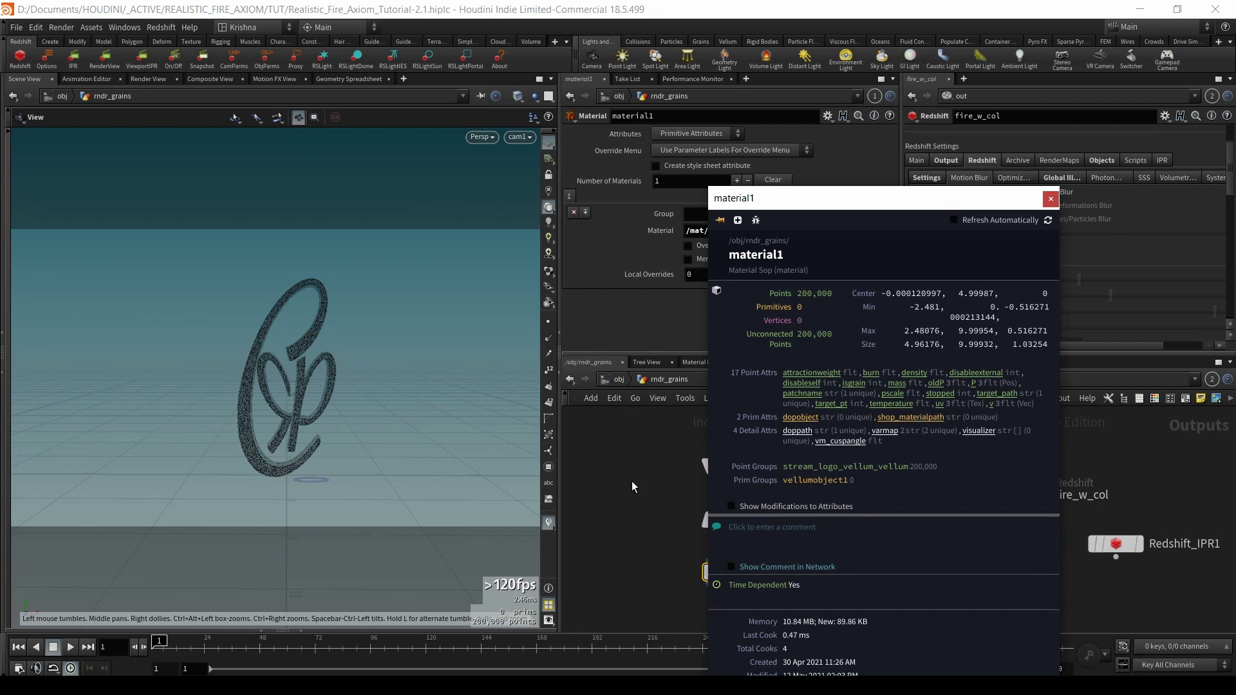
click(621, 385)
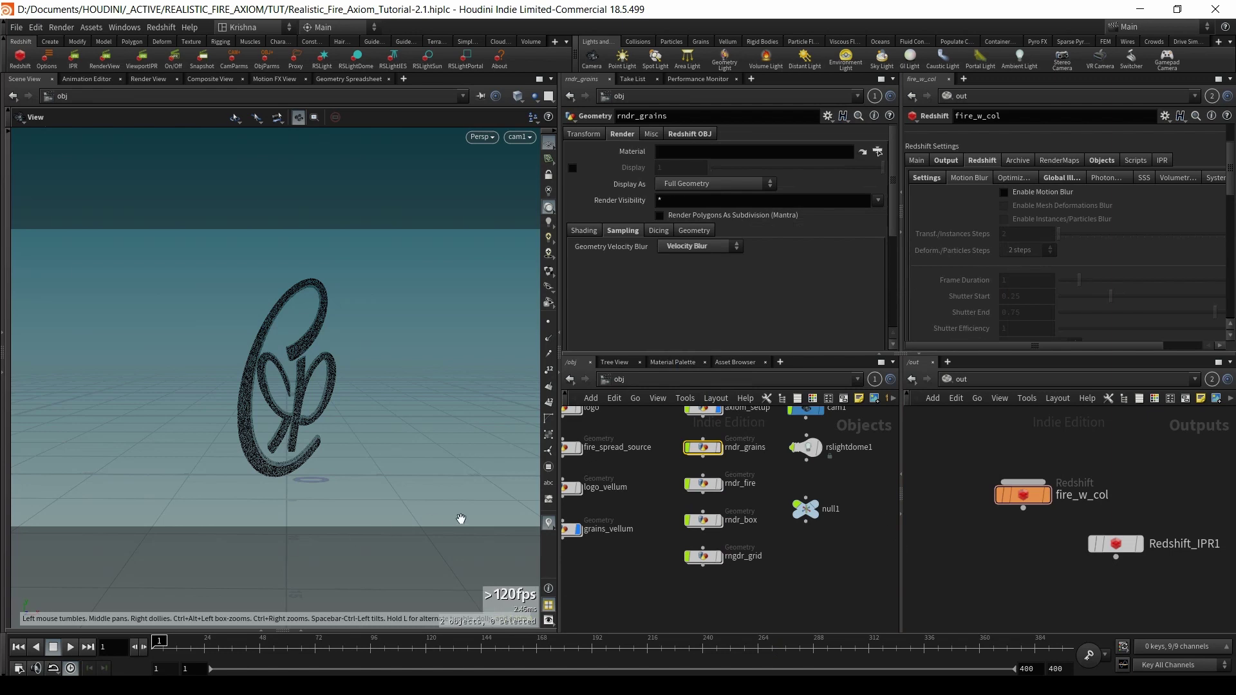
- Enable motion blur on fire_w_col, including mesh deformations blur and instances/particles blur
drag(652, 494, 704, 487)
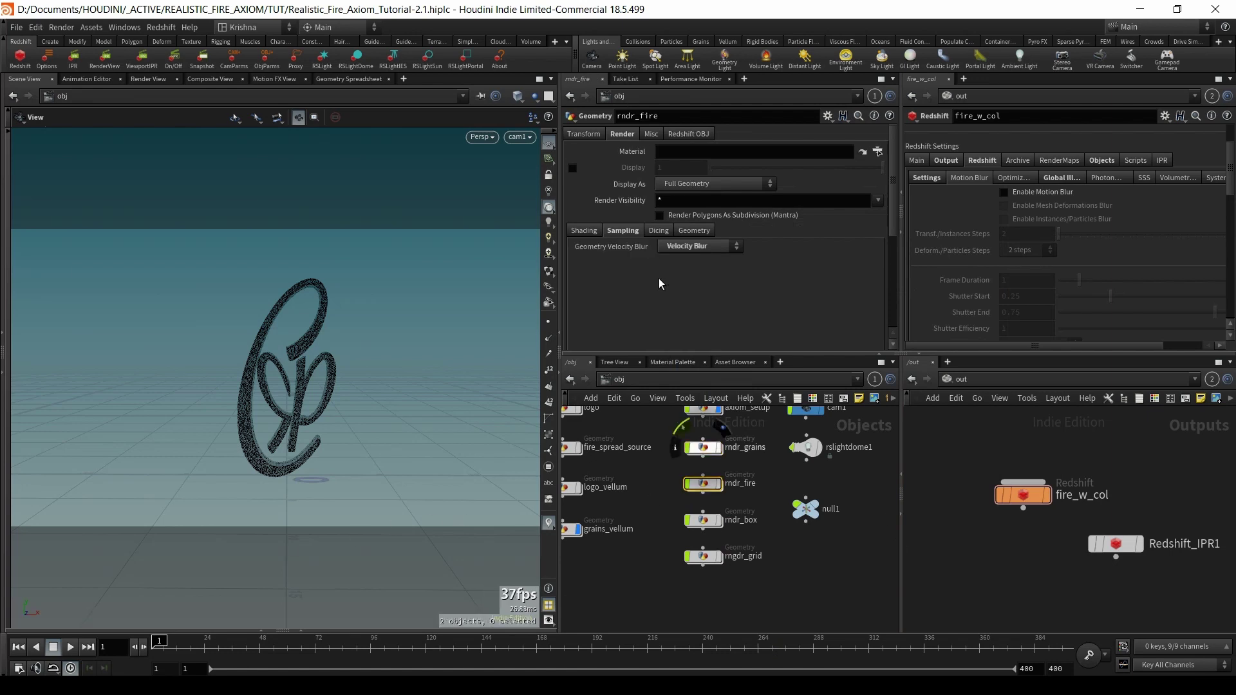
drag(949, 518, 1038, 460)
click(1004, 192)
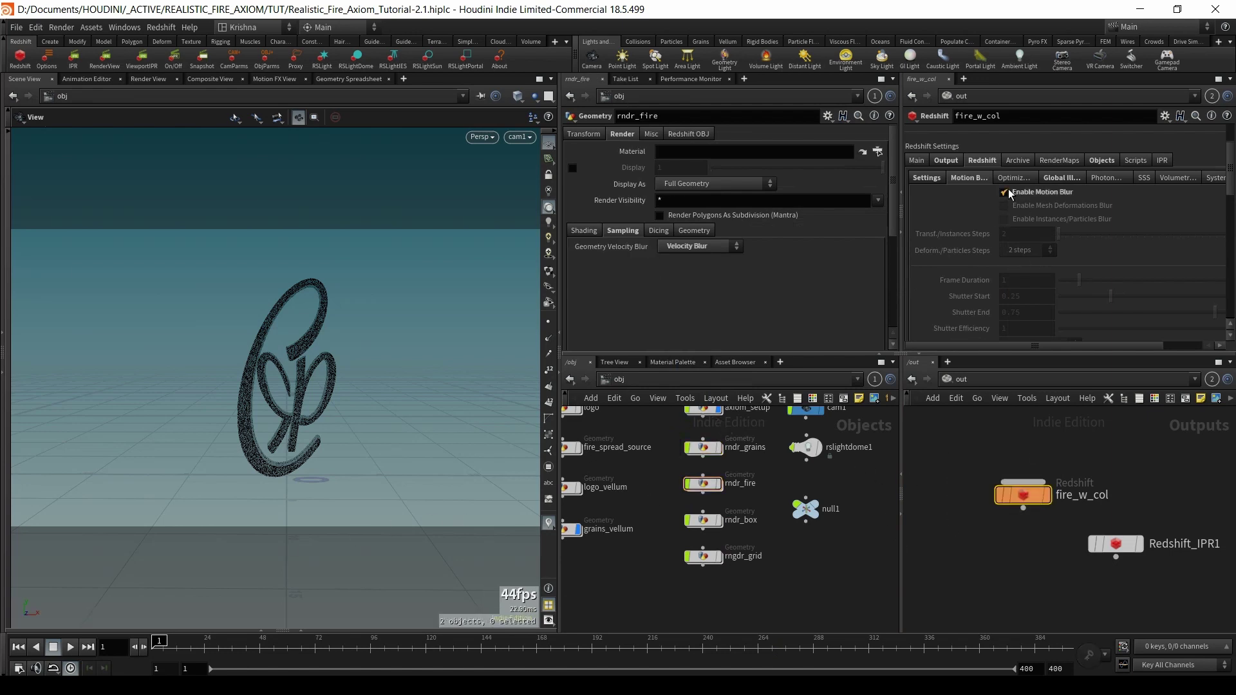
click(1004, 205)
click(1008, 219)
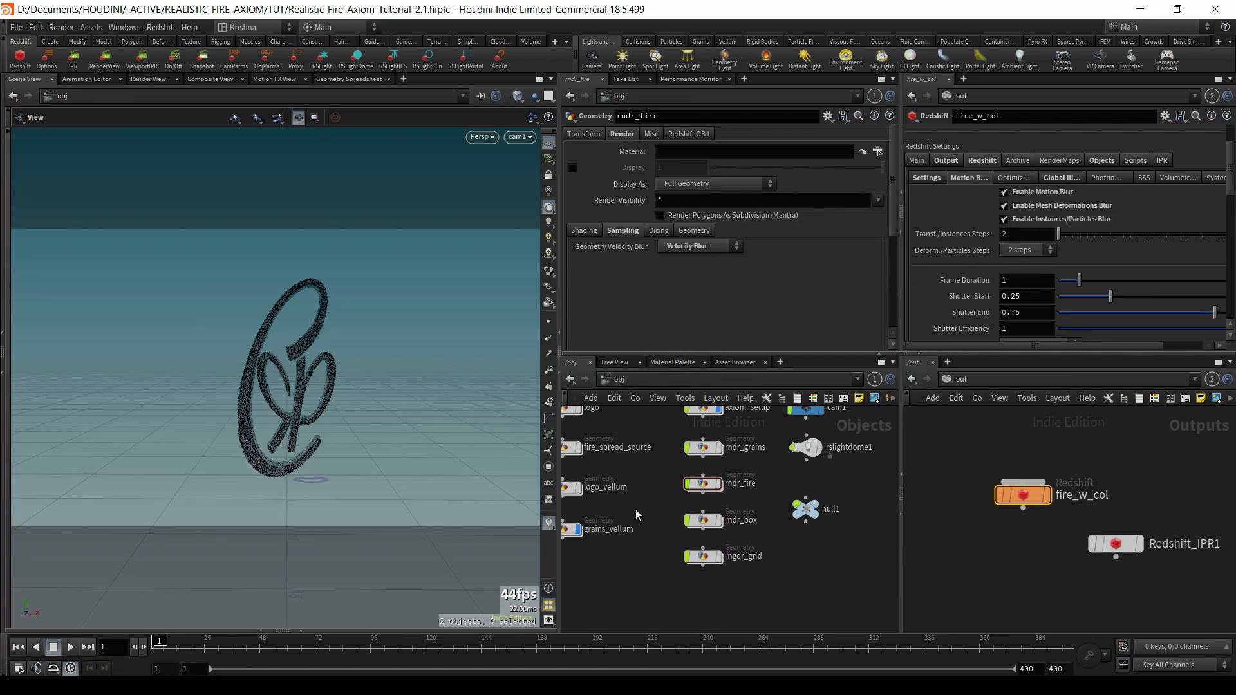
- Review rndr_fire's Redshift motion blur options and enable Mesh Deformations Blur From Velocity Attribute on rndr_grains
drag(665, 501, 715, 477)
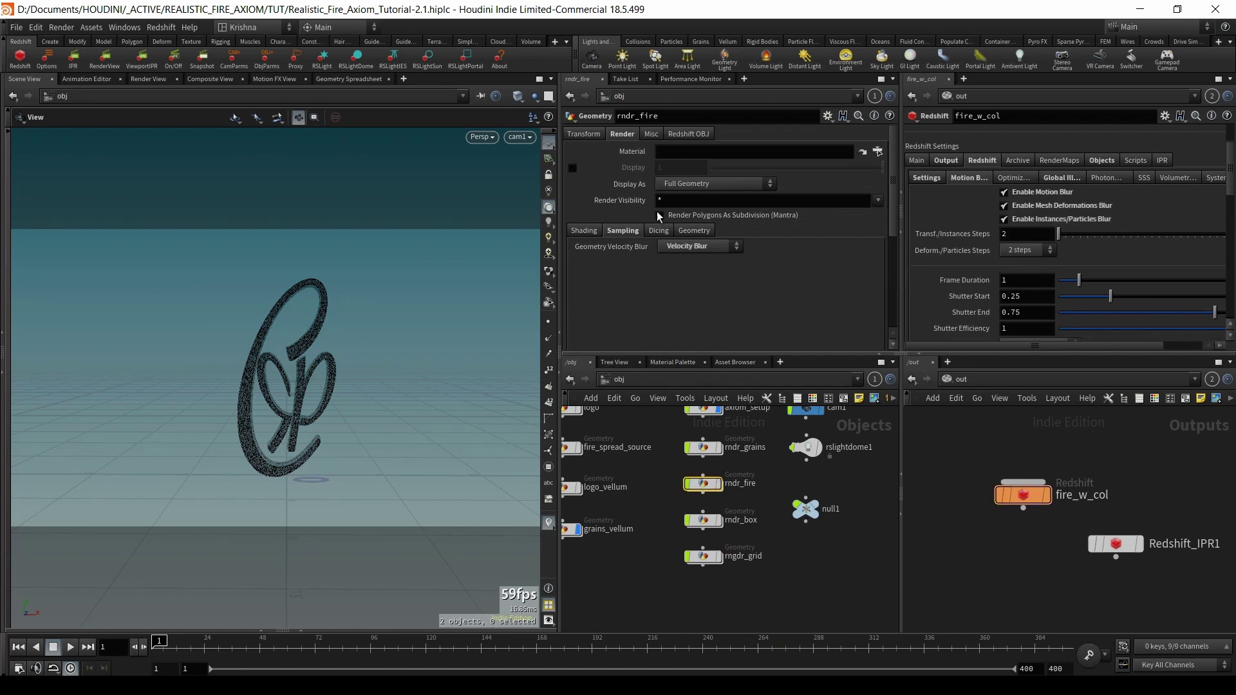
click(688, 134)
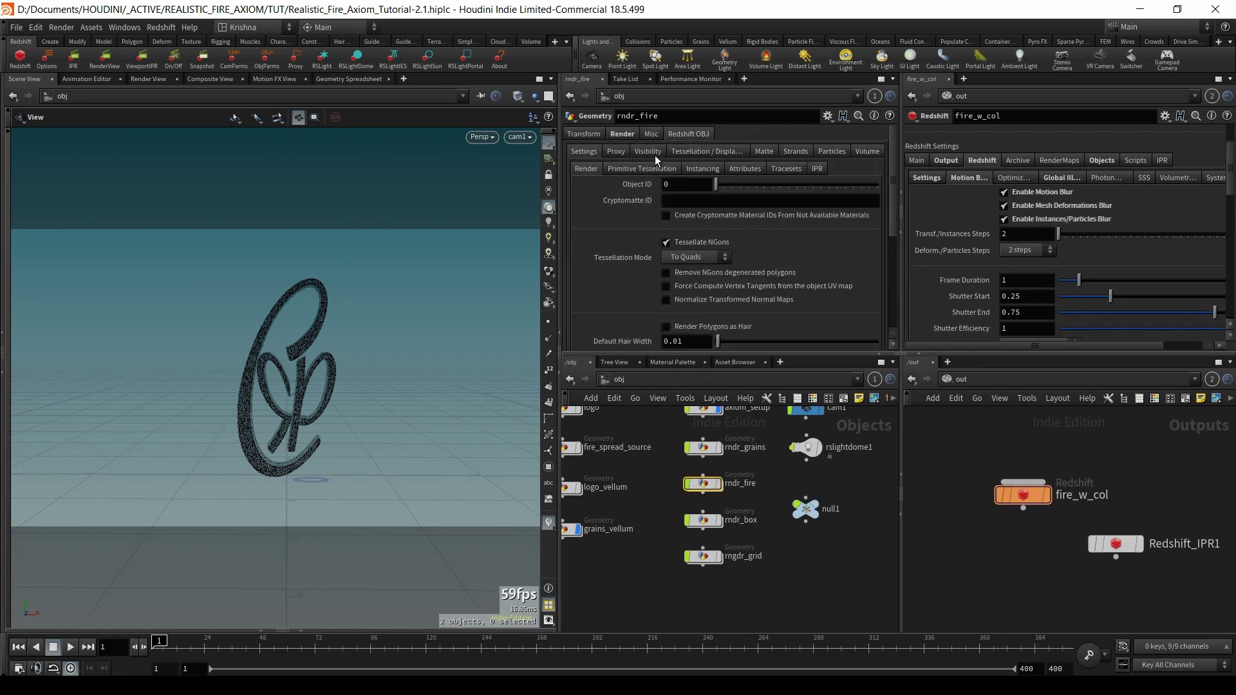
scroll(658, 233, down, 4)
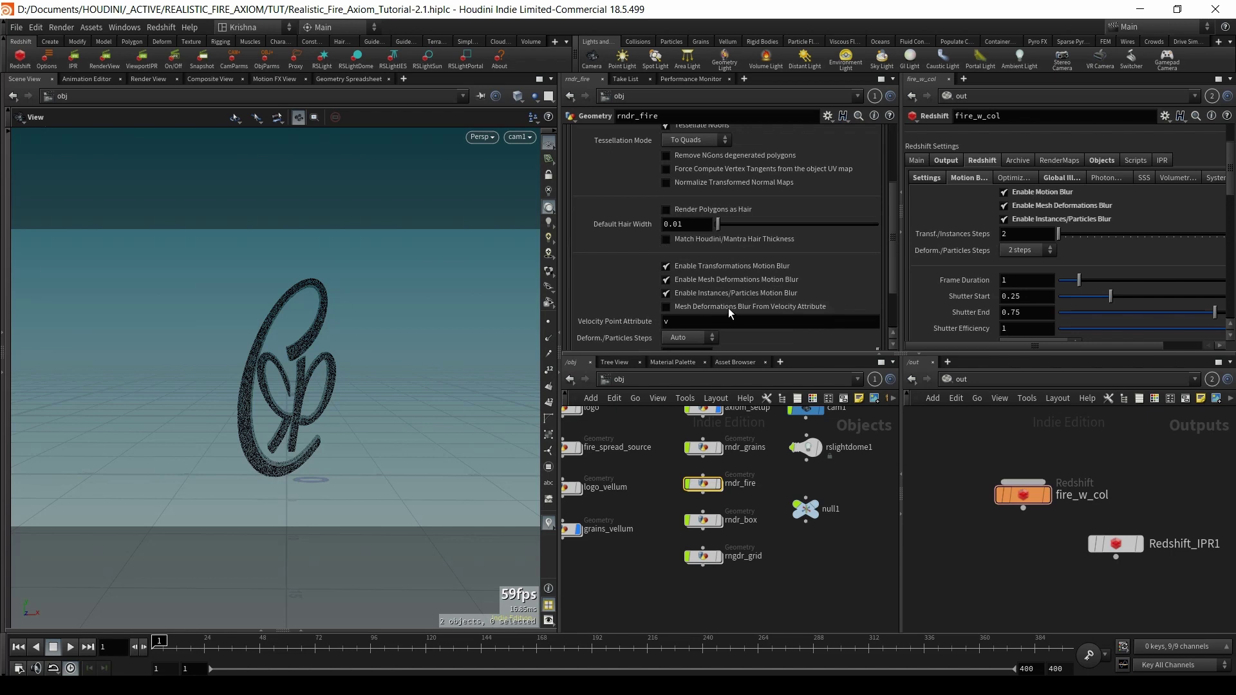
click(700, 451)
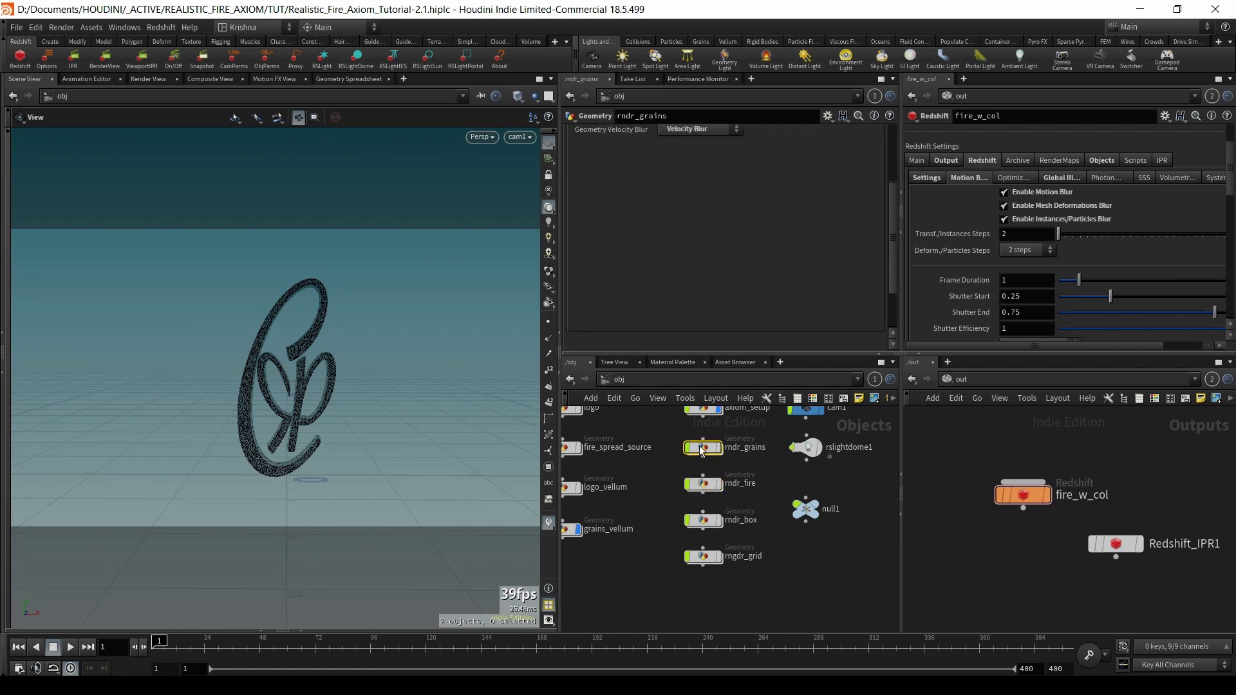
scroll(689, 254, up, 4)
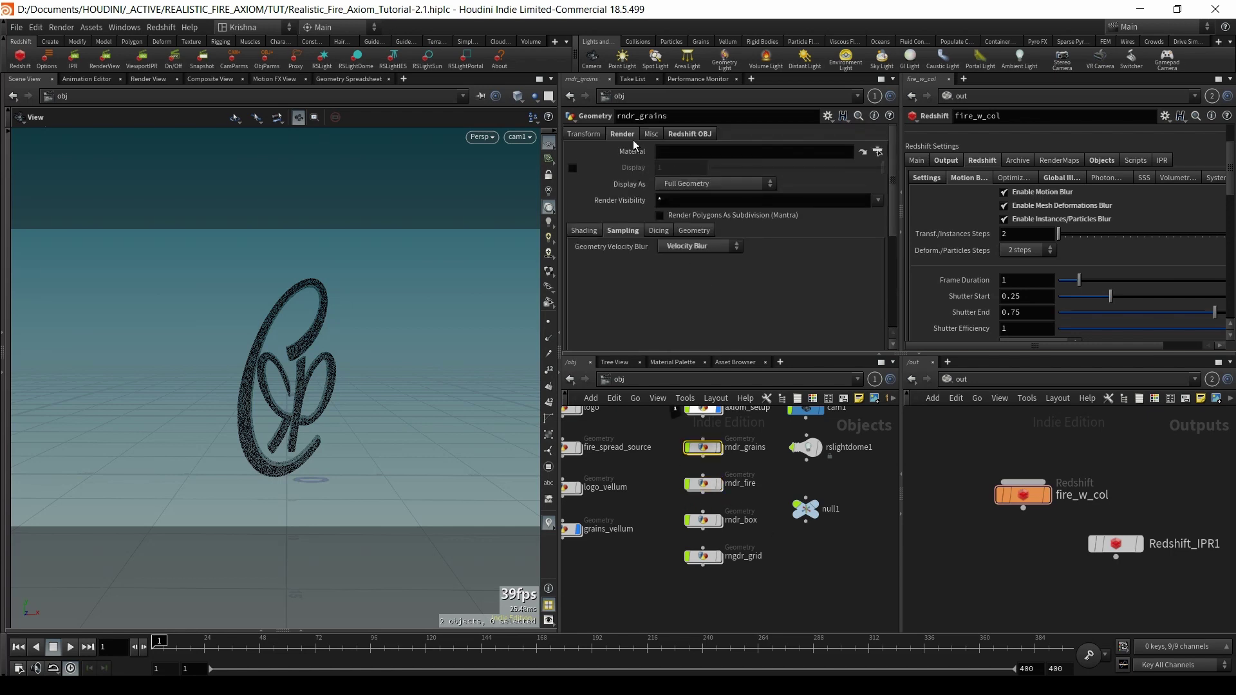
click(690, 133)
scroll(662, 277, down, 5)
click(666, 306)
middle_drag(756, 543, 759, 581)
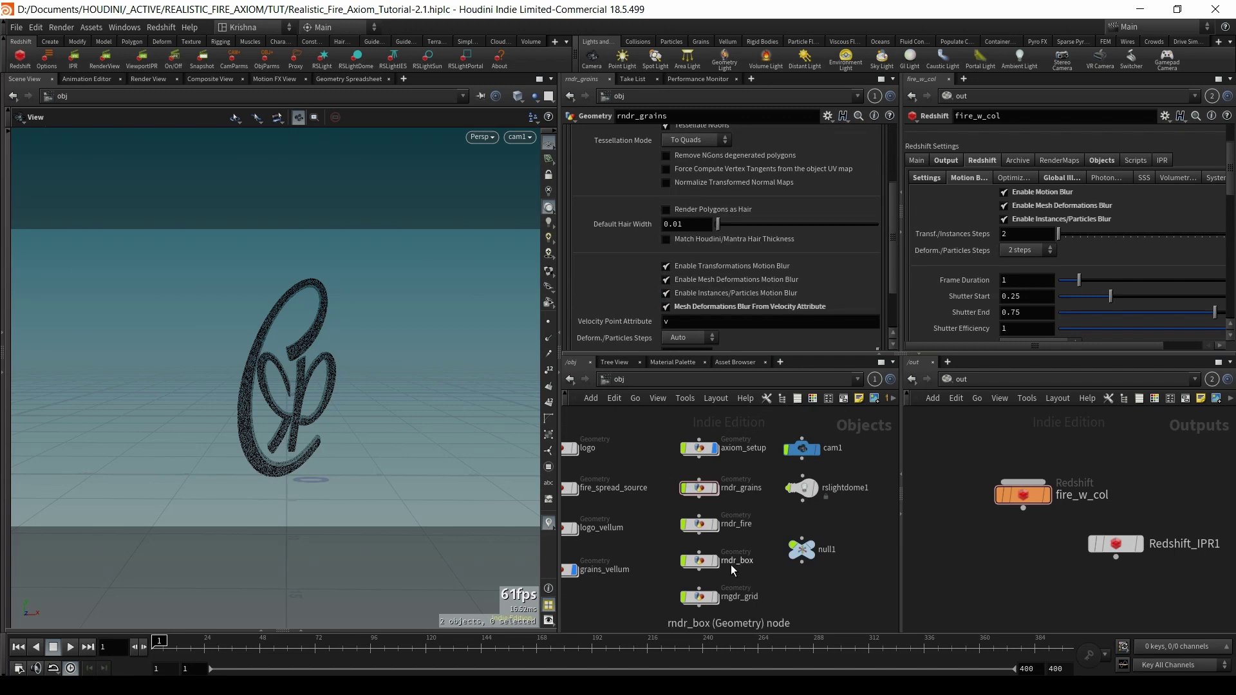
- Delete the rndr_box node and move rngdr_grid up beneath rndr_fire in the object network
scroll(755, 586, up, 2)
drag(677, 525, 739, 515)
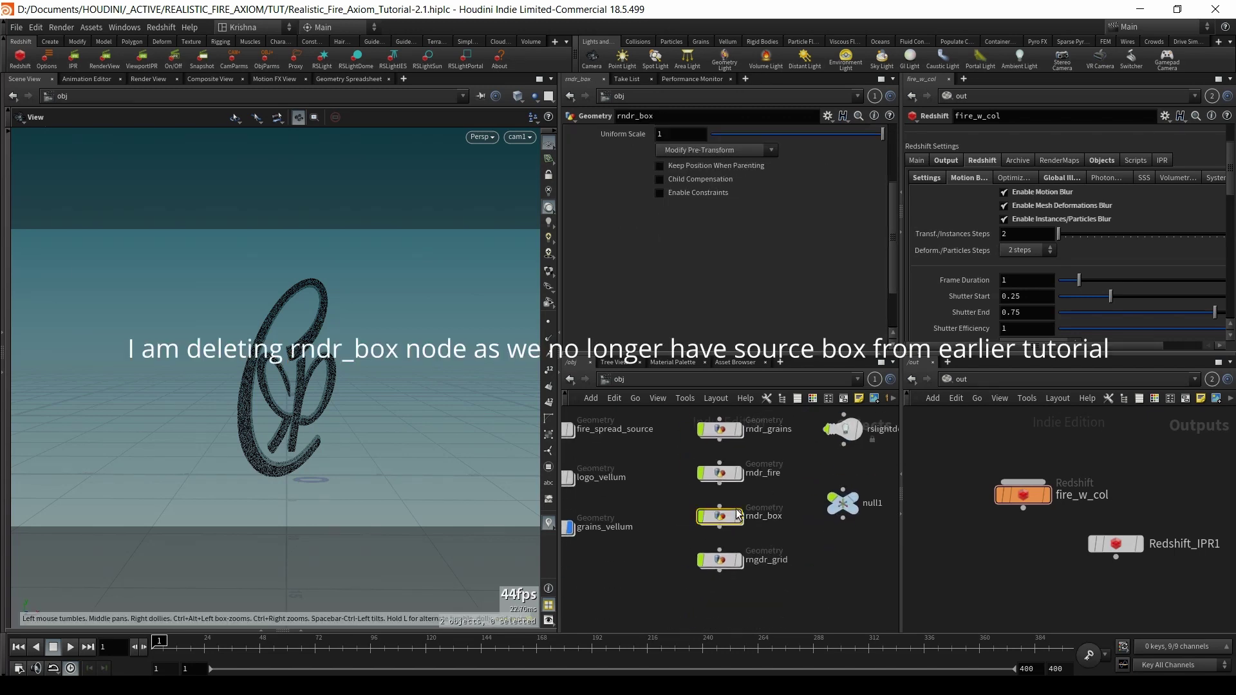
key(Delete)
drag(726, 565, 726, 528)
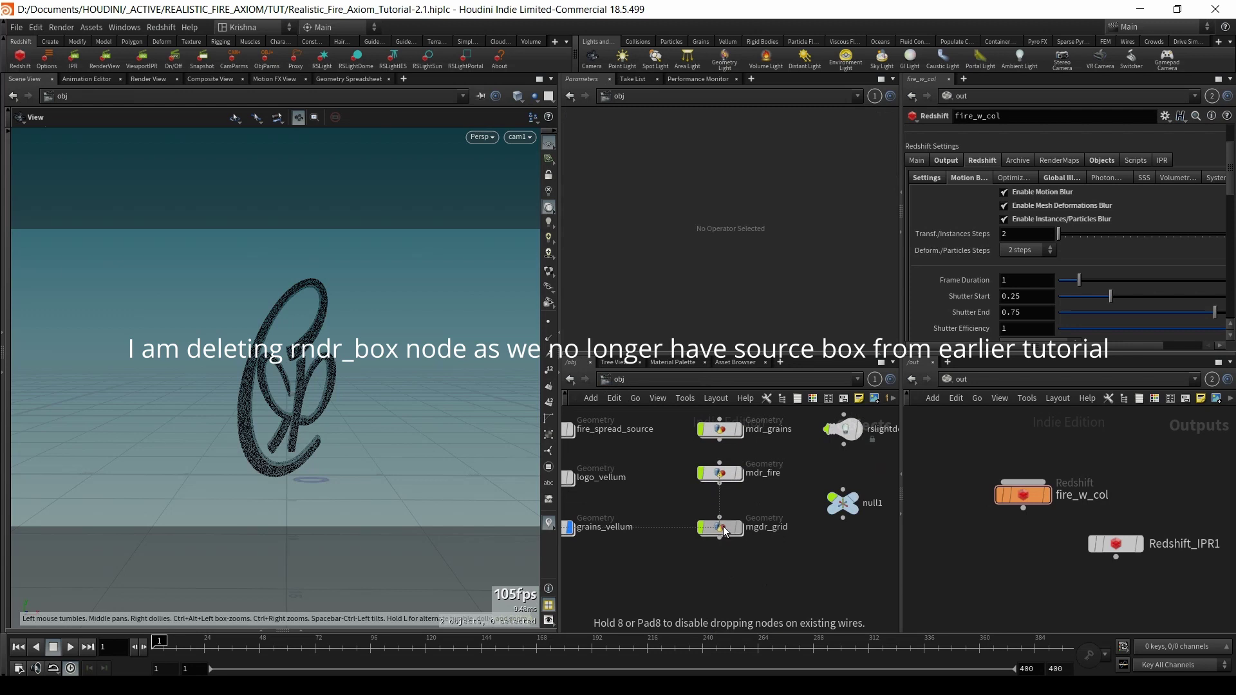
middle_drag(757, 525, 782, 583)
click(732, 565)
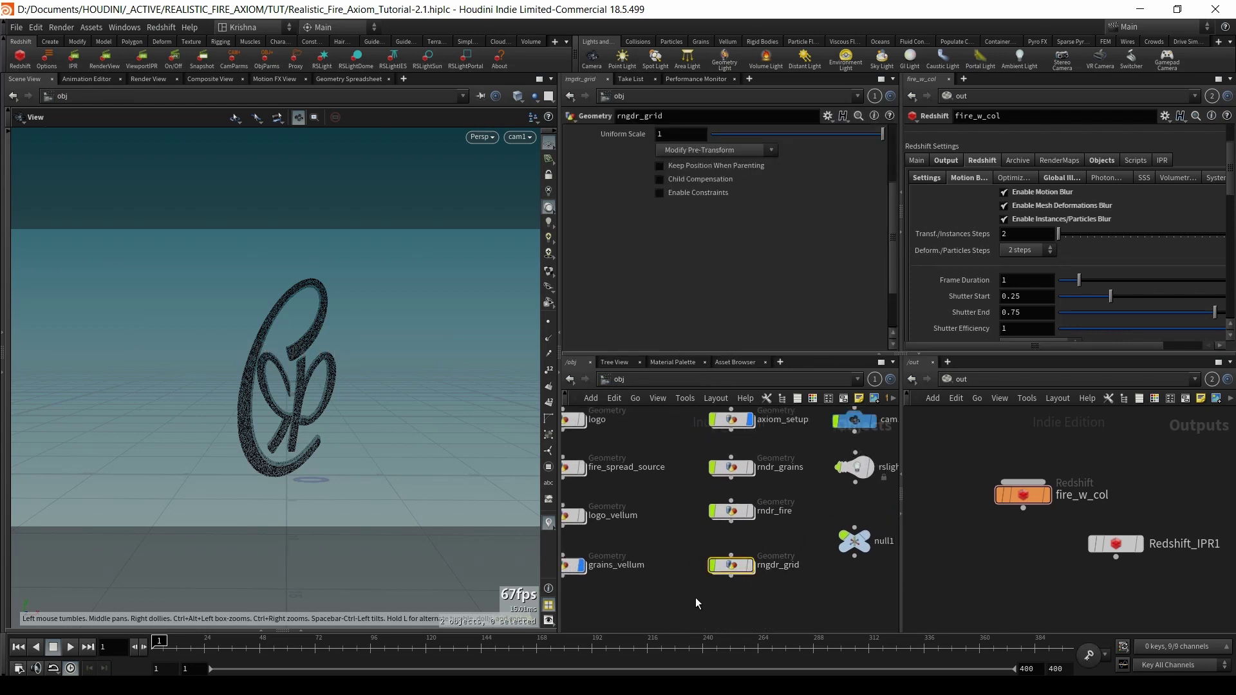
scroll(697, 523, down, 3)
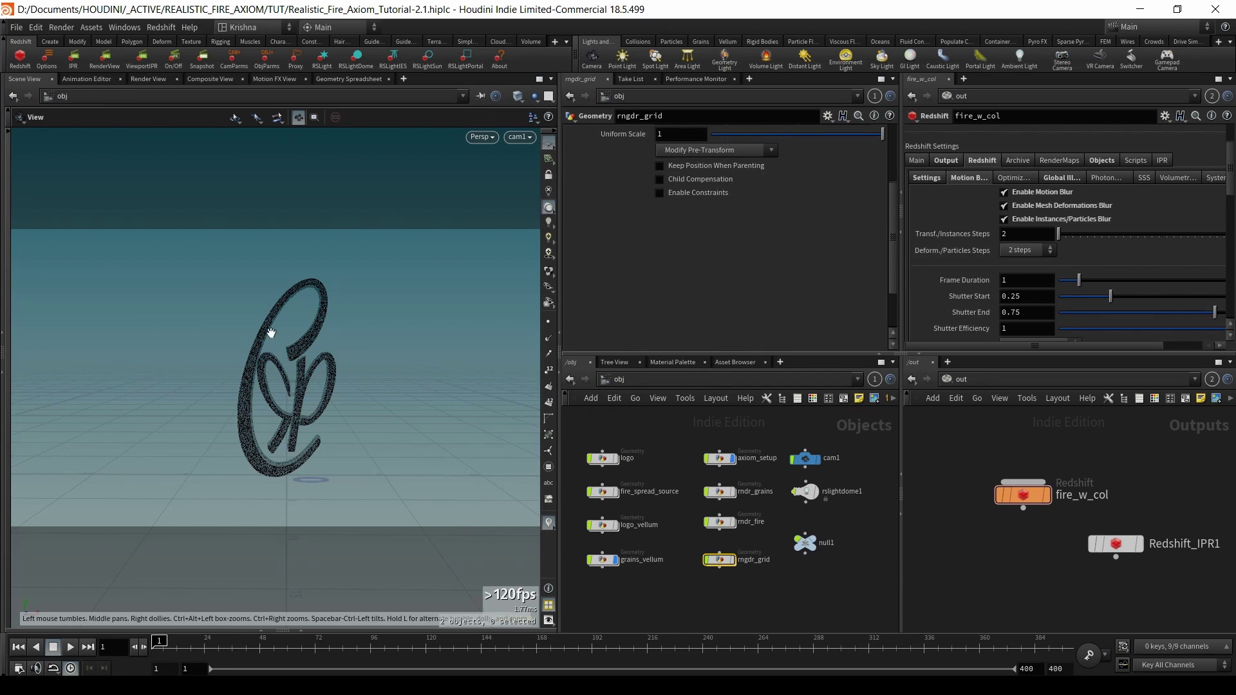
- Preview the scene in the Redshift Render View at frame 1 and again at frame 217
click(98, 58)
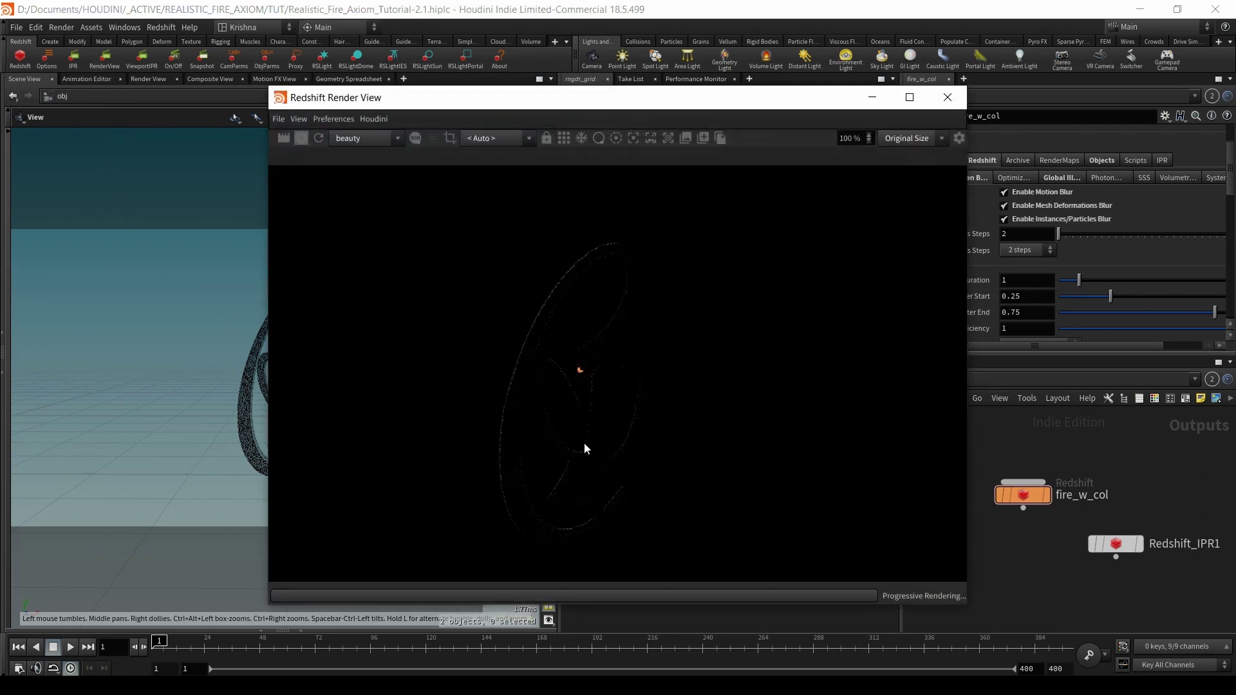
scroll(632, 405, down, 1)
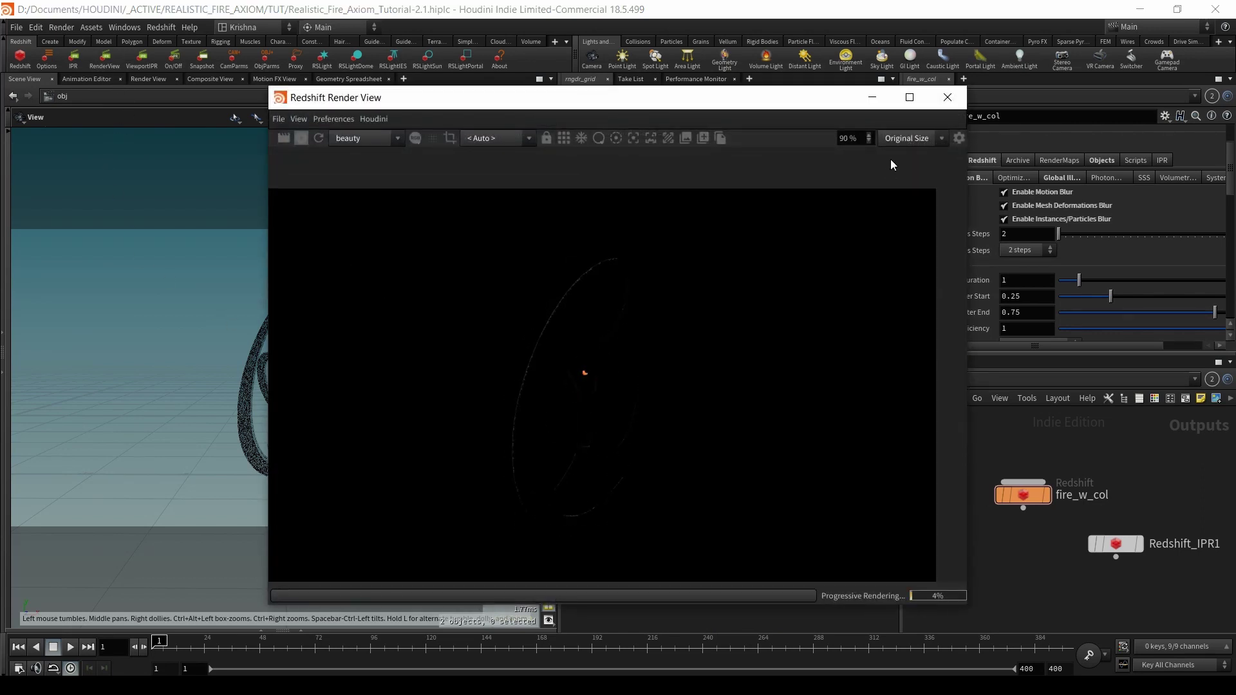
click(946, 98)
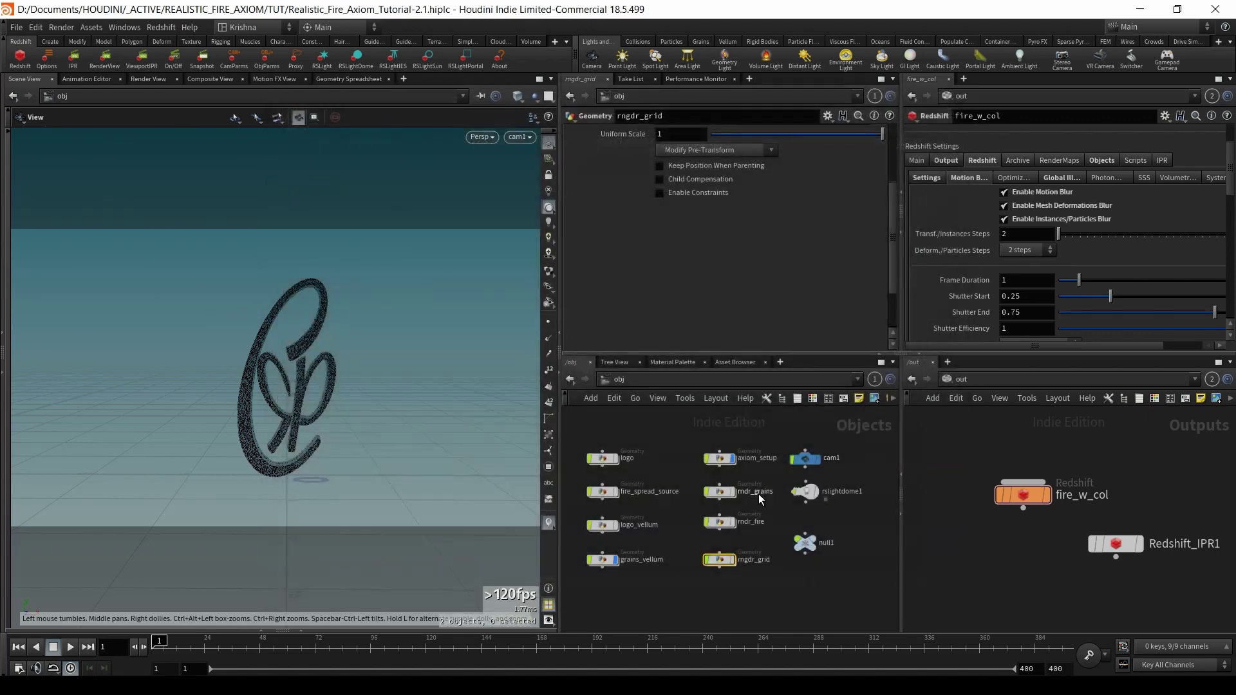
click(657, 639)
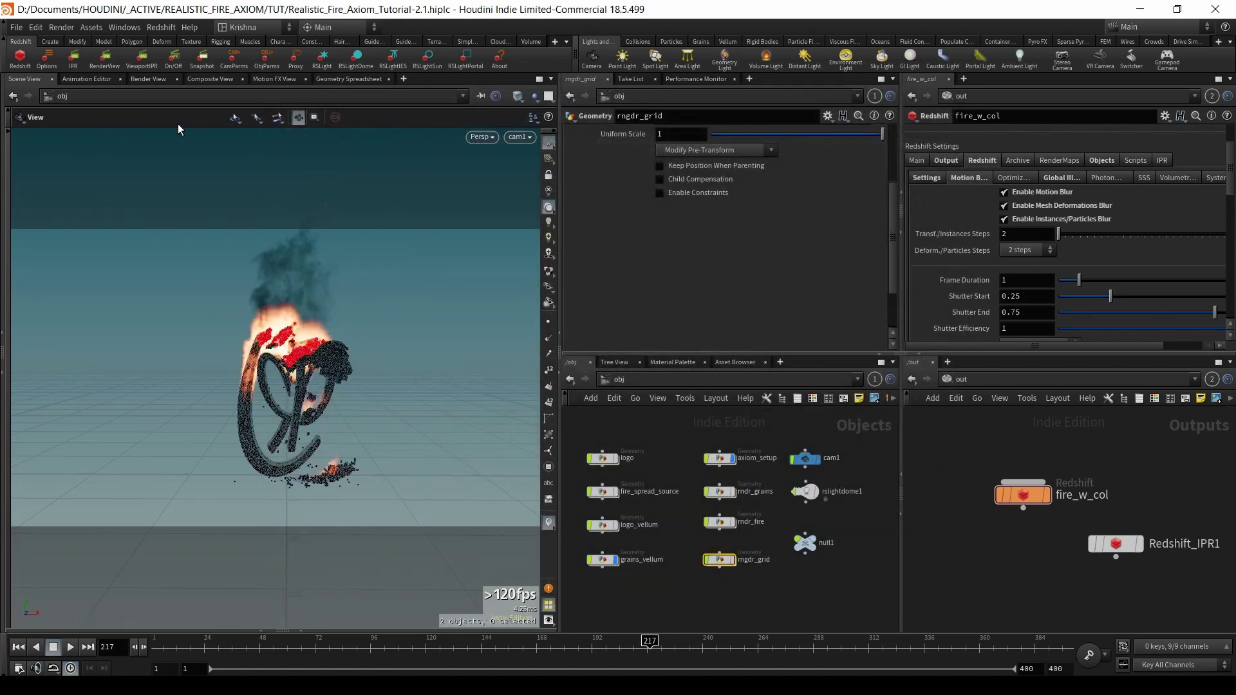
click(108, 65)
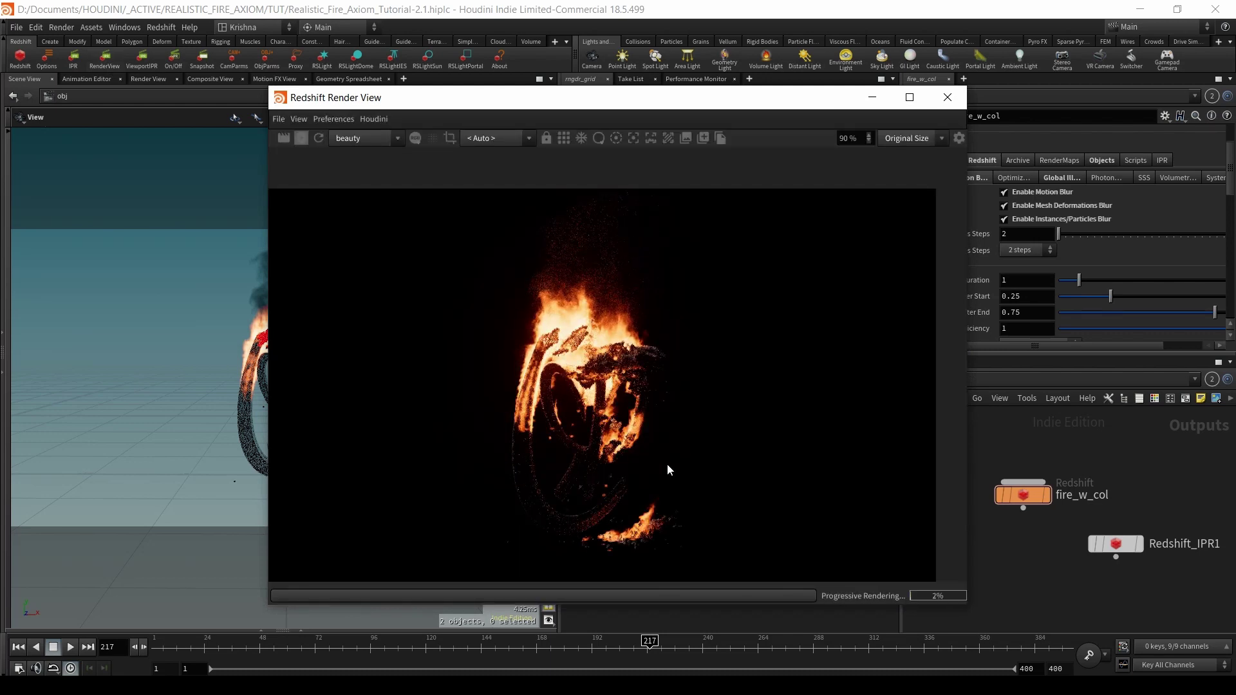
click(947, 98)
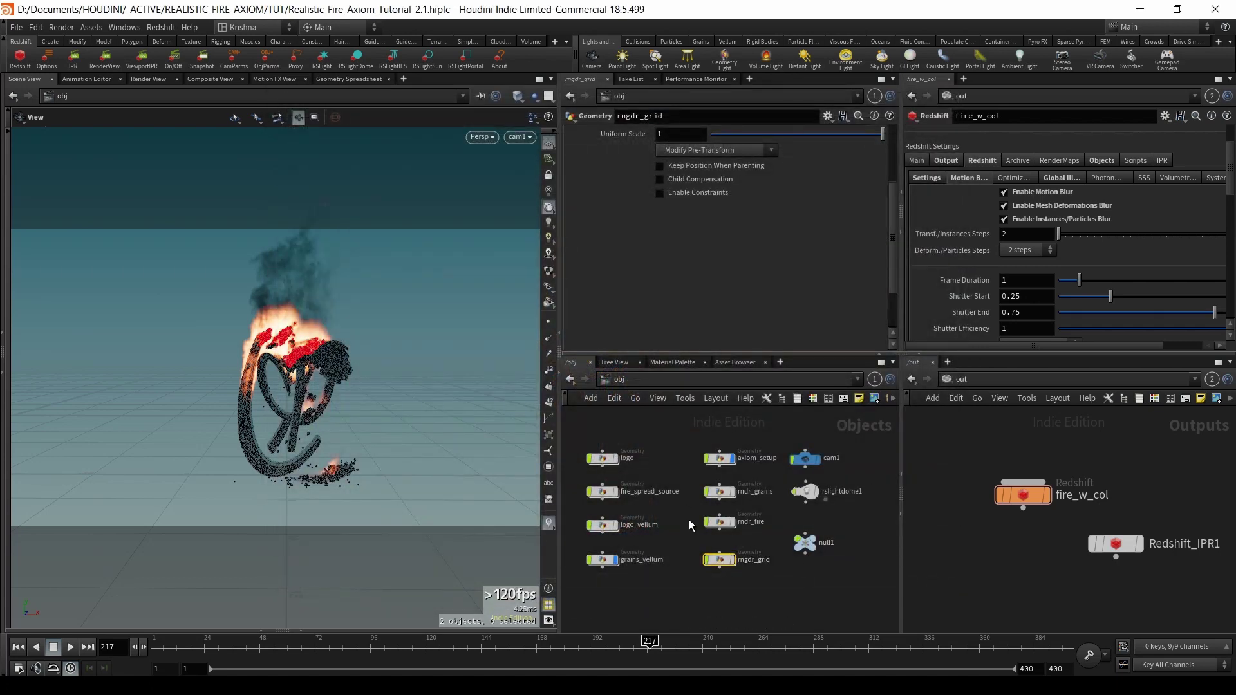
- Enable Use Velocity Grids in the Redshift volume settings of rndr_fire, keeping vel.x, vel.y and vel.z as the grids
click(719, 522)
scroll(722, 180, up, 5)
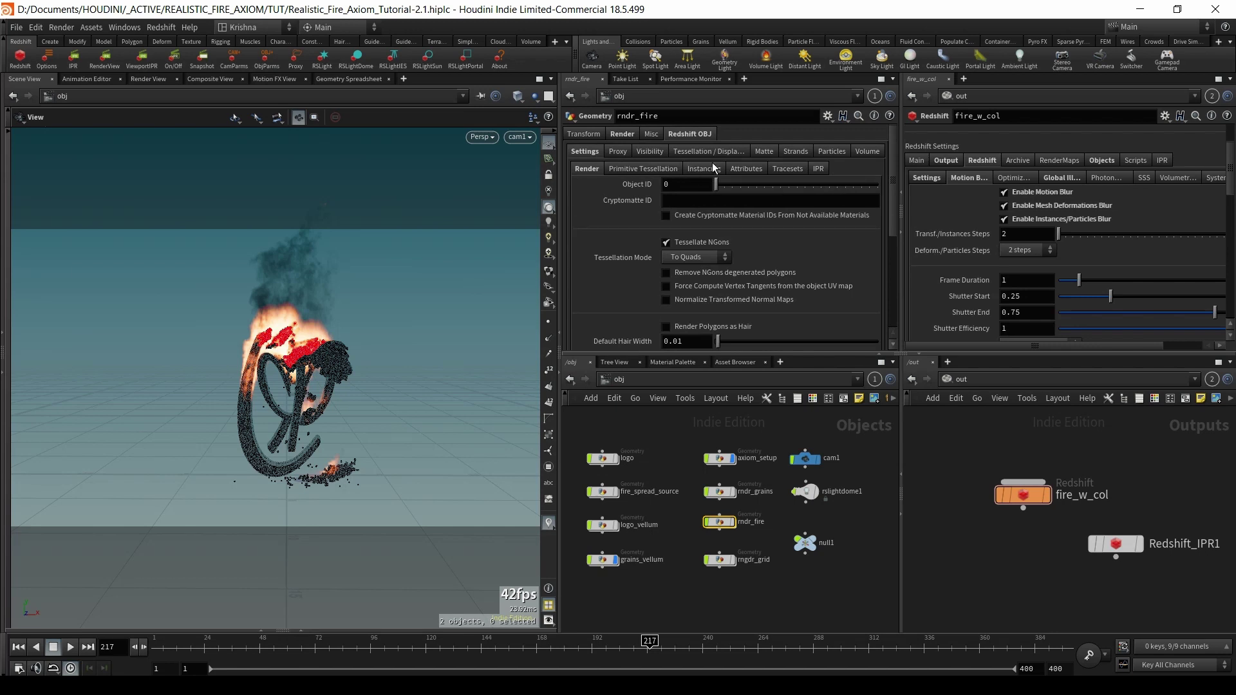
click(868, 152)
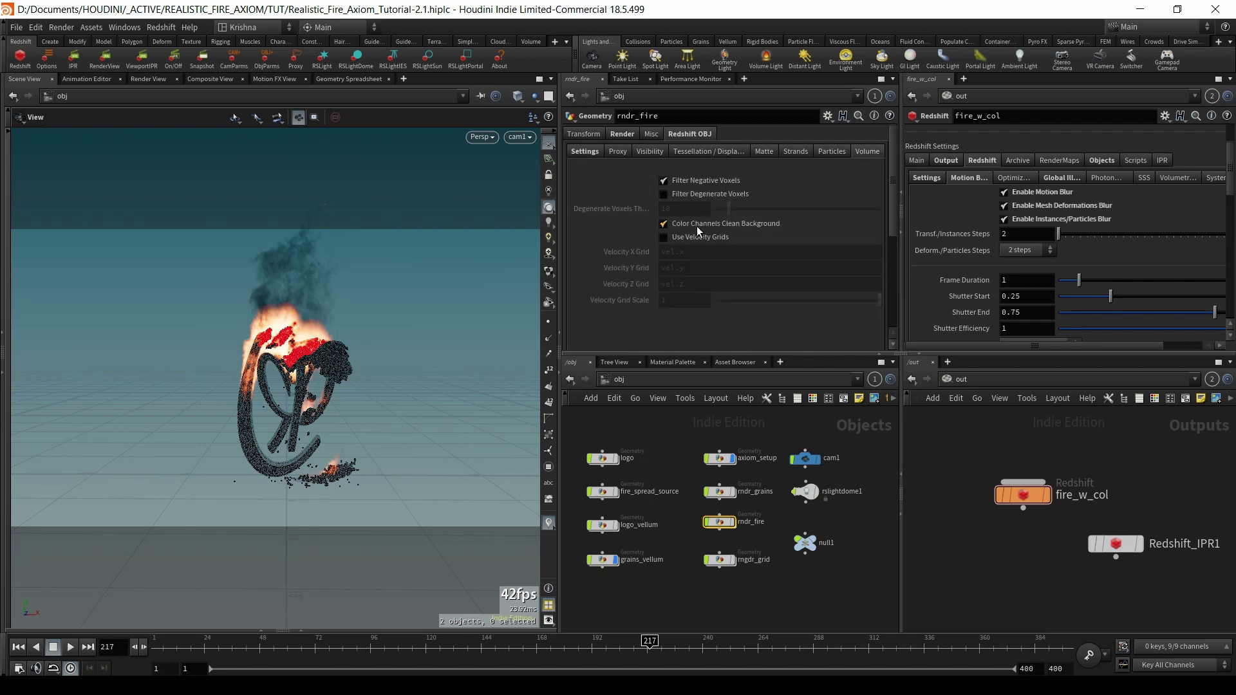
click(664, 237)
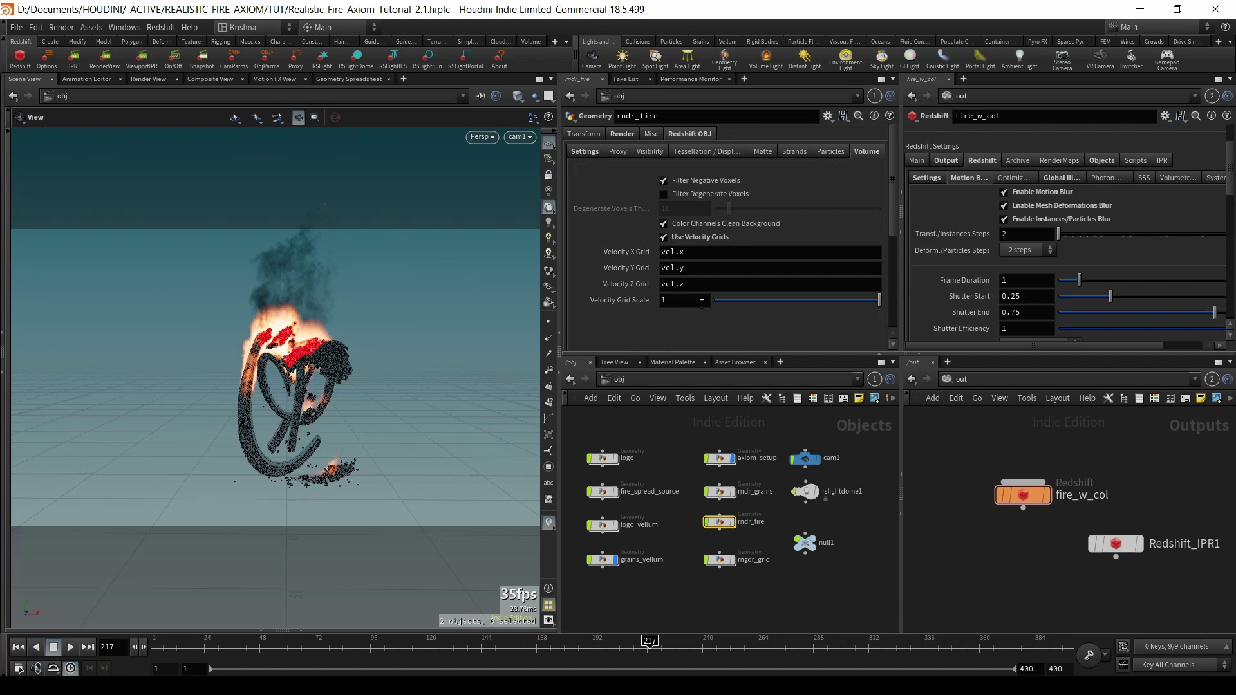
click(753, 584)
- Review the settings of the fire_w_col Redshift node and return the timeline to frame 1
click(1024, 496)
scroll(950, 284, down, 5)
scroll(960, 258, up, 4)
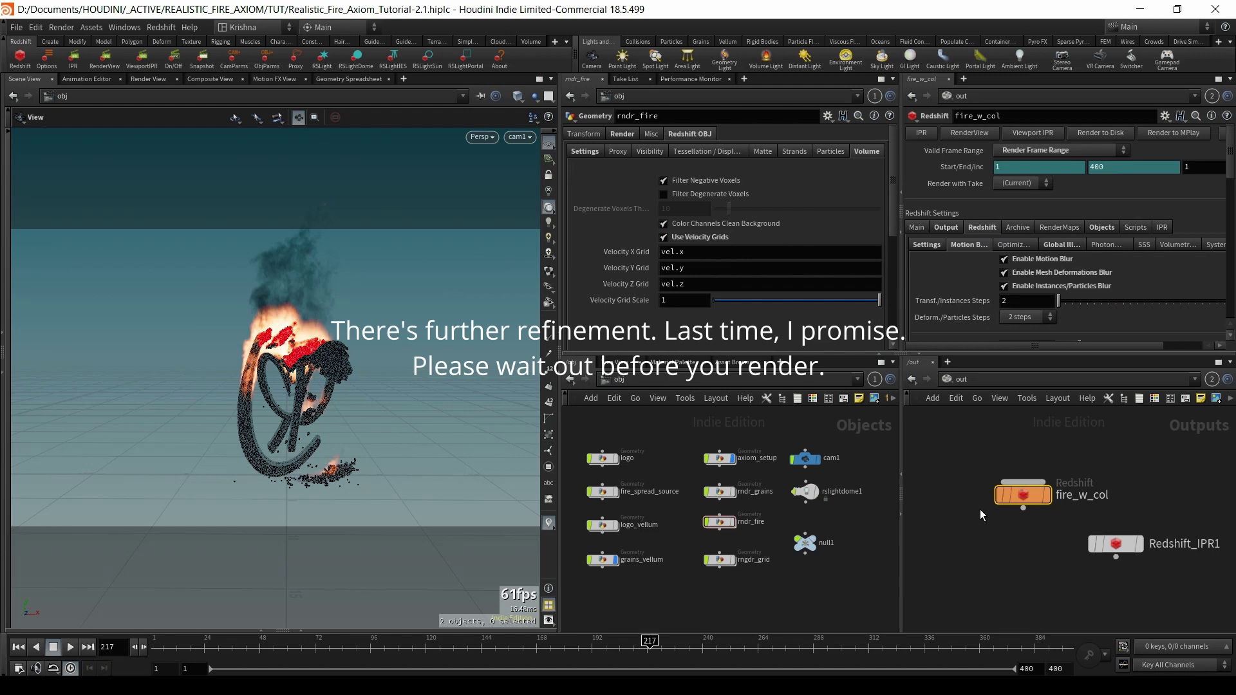
click(18, 647)
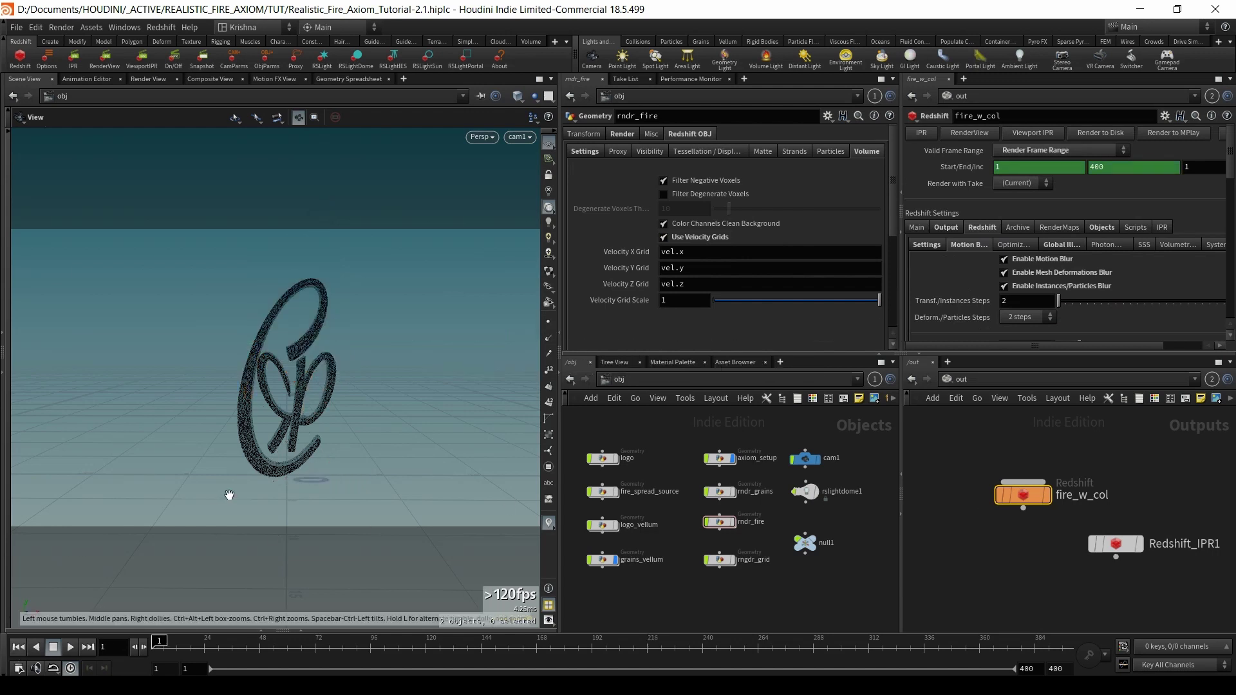
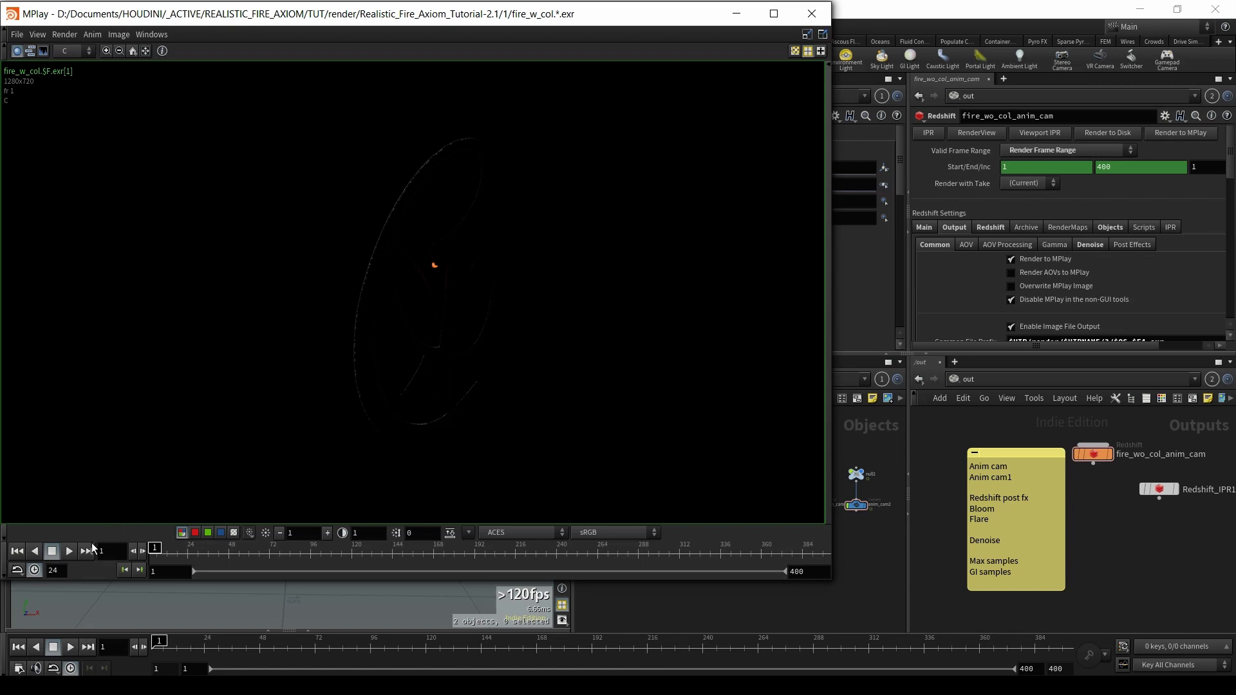
- Switch to MPlay, play the rendered fire_w_col sequence and check it at frames 258 and 325
click(70, 551)
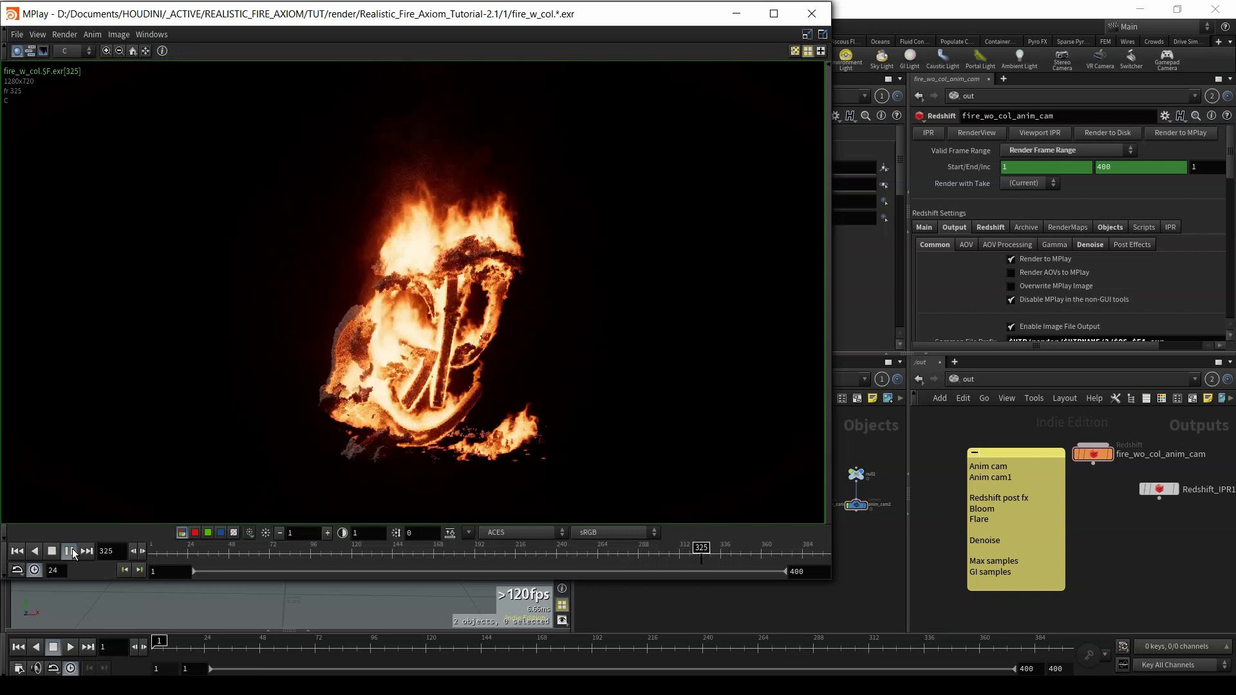
drag(548, 552, 588, 552)
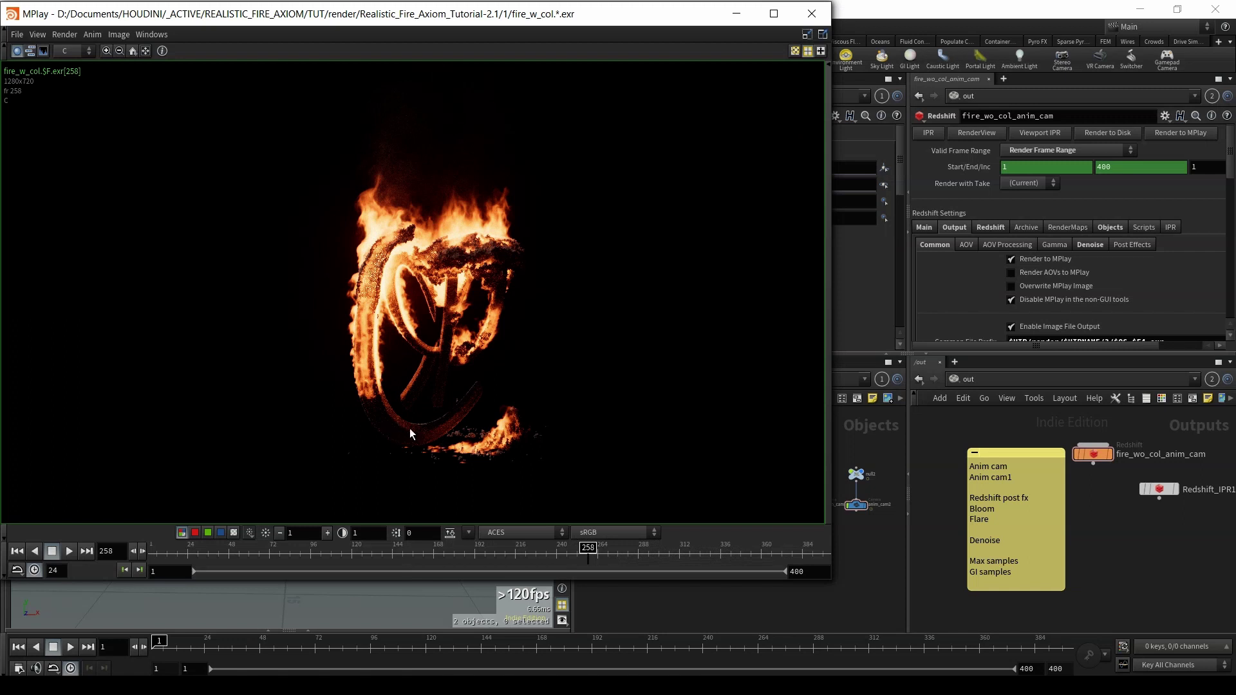
drag(578, 548, 693, 559)
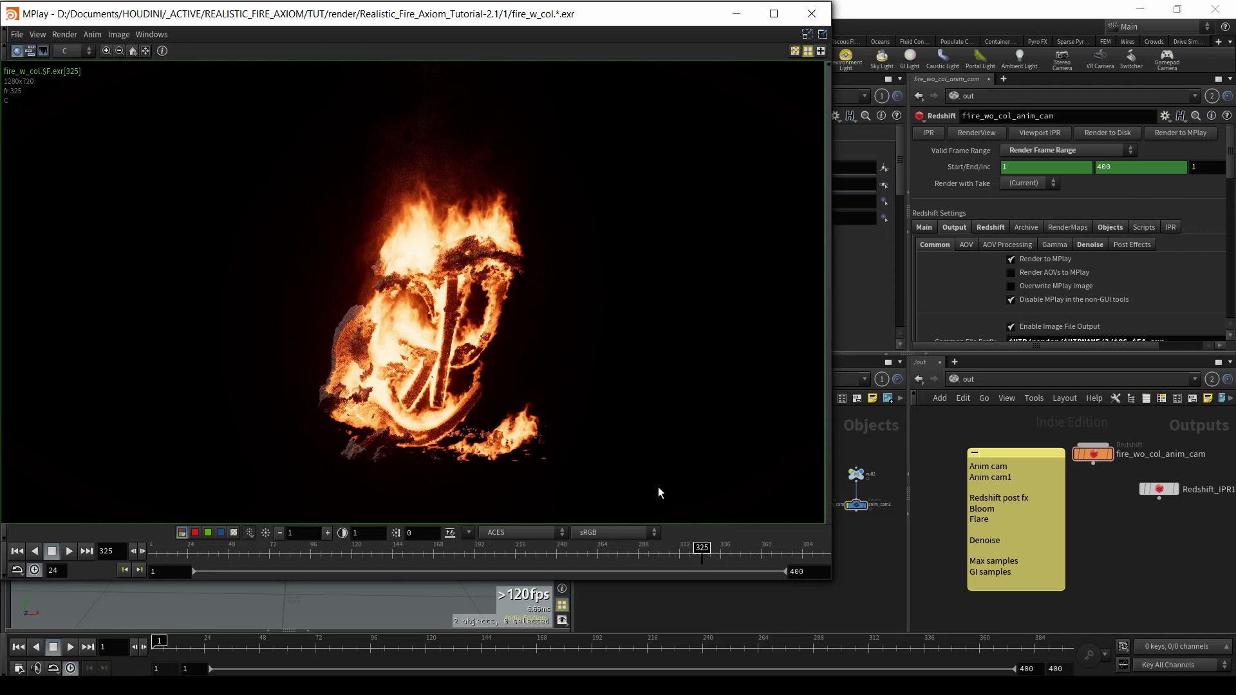
- Switch to the fire_wo_col sequence, play it and go to frame 82
key(alt+Tab)
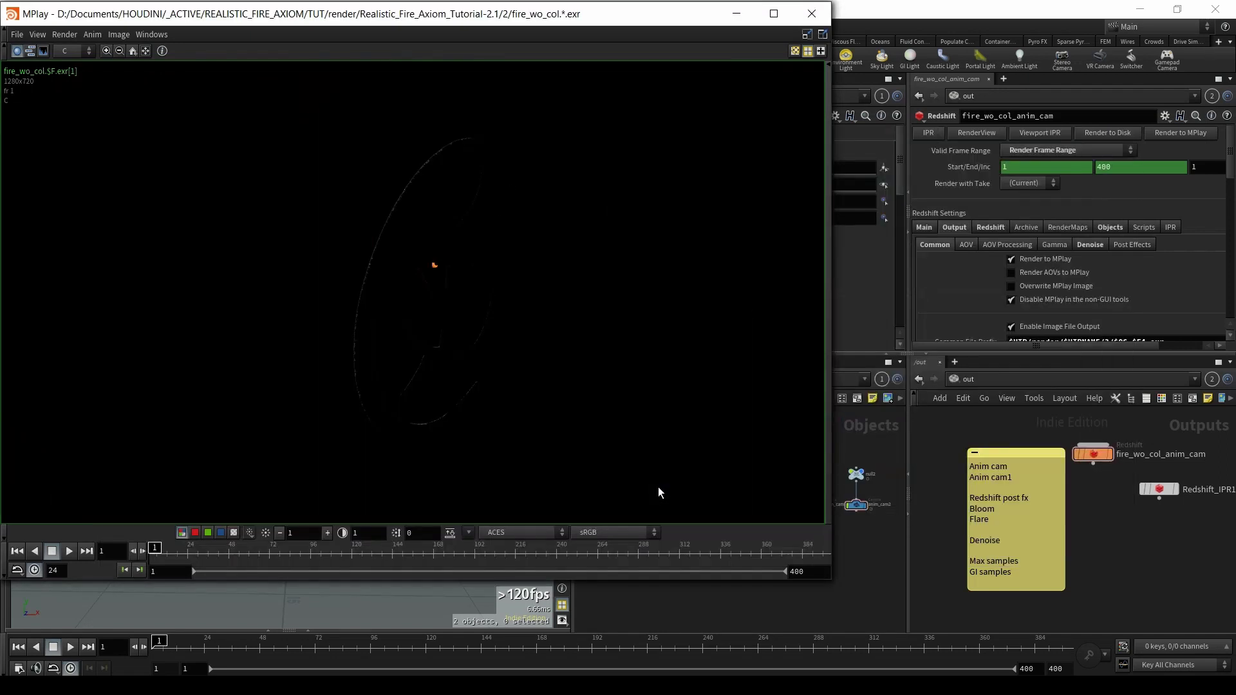
click(68, 551)
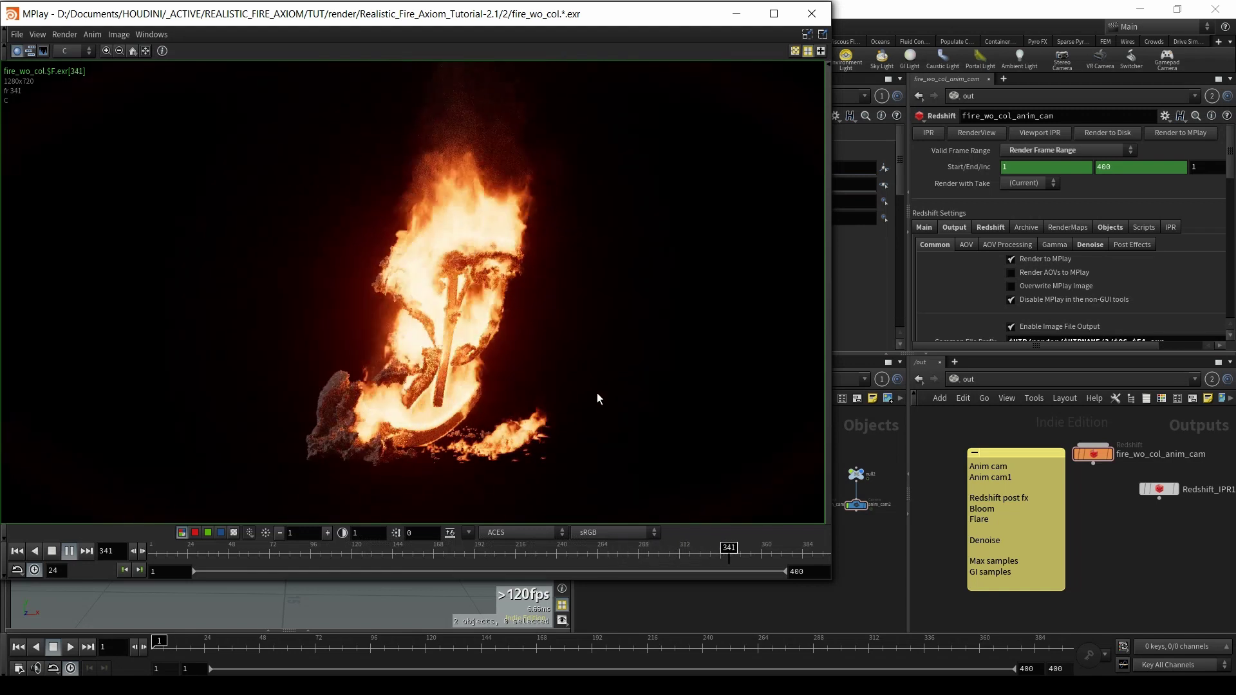
drag(453, 558, 287, 561)
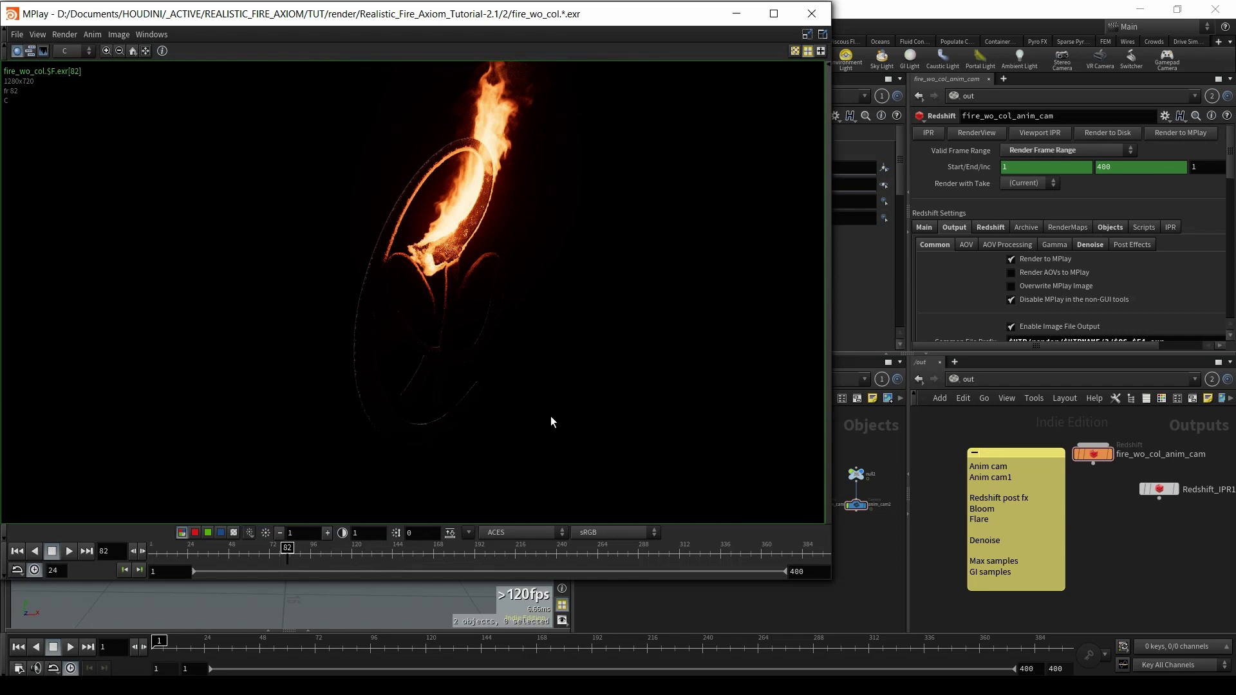
- Arrange the fire_w_col and fire_wo_col render windows to compare frame 61, zooming in on the flames of fire_w_col
key(alt+Tab)
drag(307, 552, 251, 559)
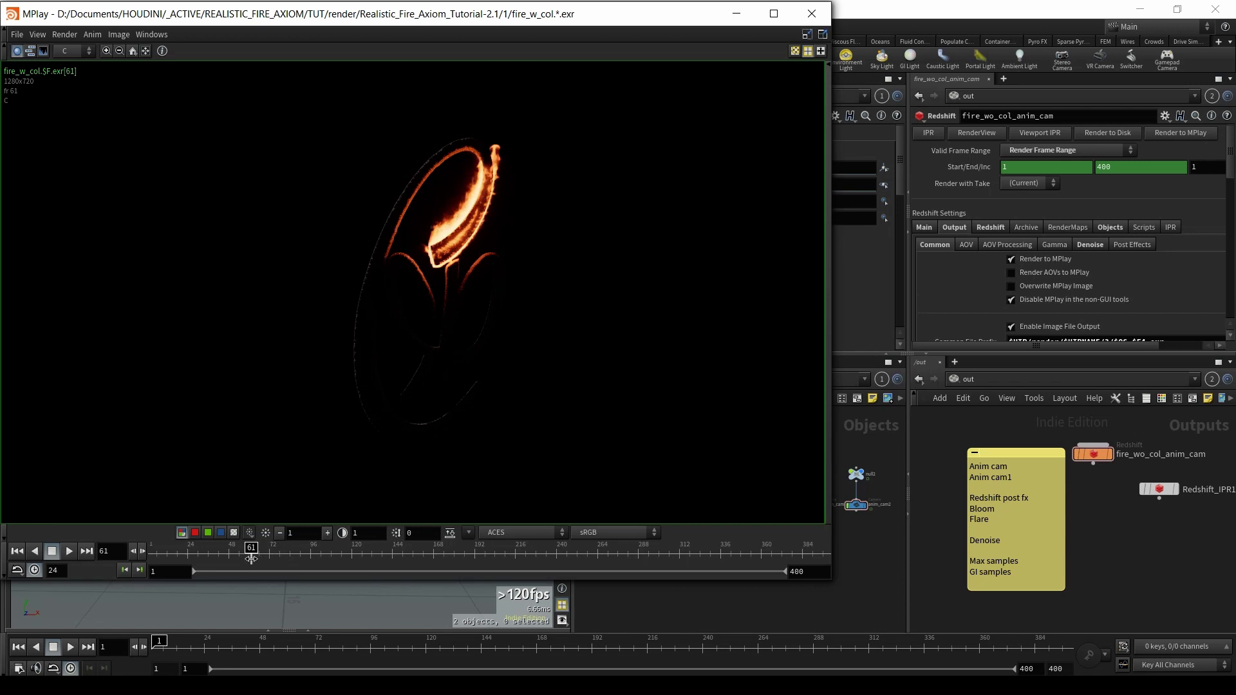
drag(449, 24, 846, 50)
click(226, 33)
mouse_move(273, 556)
mouse_down()
mouse_move(237, 561)
mouse_move(251, 564)
mouse_up()
click(941, 374)
drag(487, 50, 112, 283)
drag(461, 27, 756, 26)
drag(212, 282, 190, 278)
scroll(455, 511, up, 3)
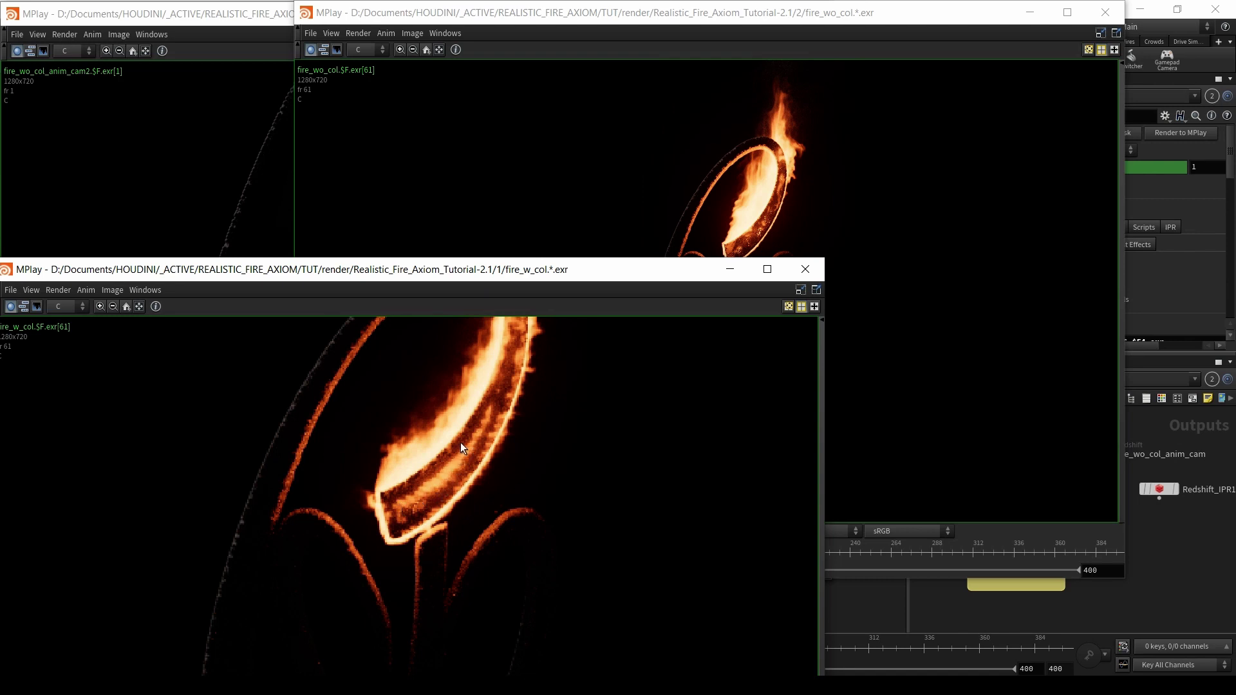
- Examine the fire_wo_col flames at frame 61 up close, and reset the zoom in both comparison windows
click(805, 193)
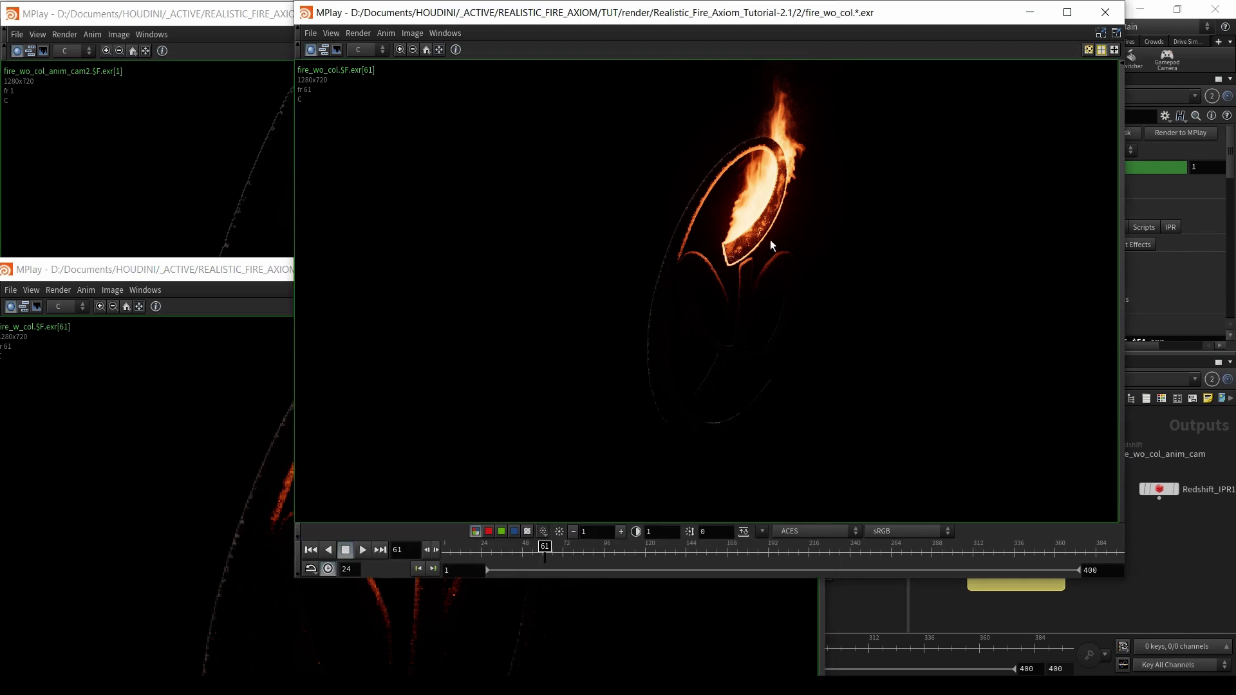
scroll(768, 235, up, 4)
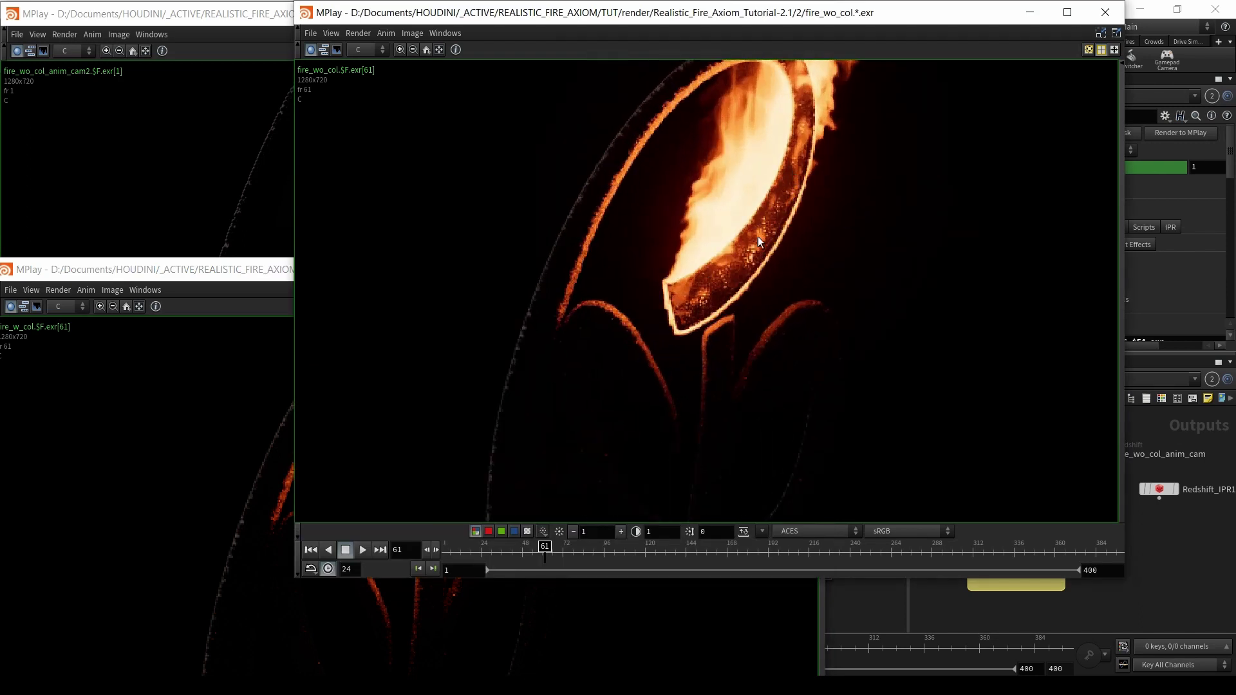
click(439, 51)
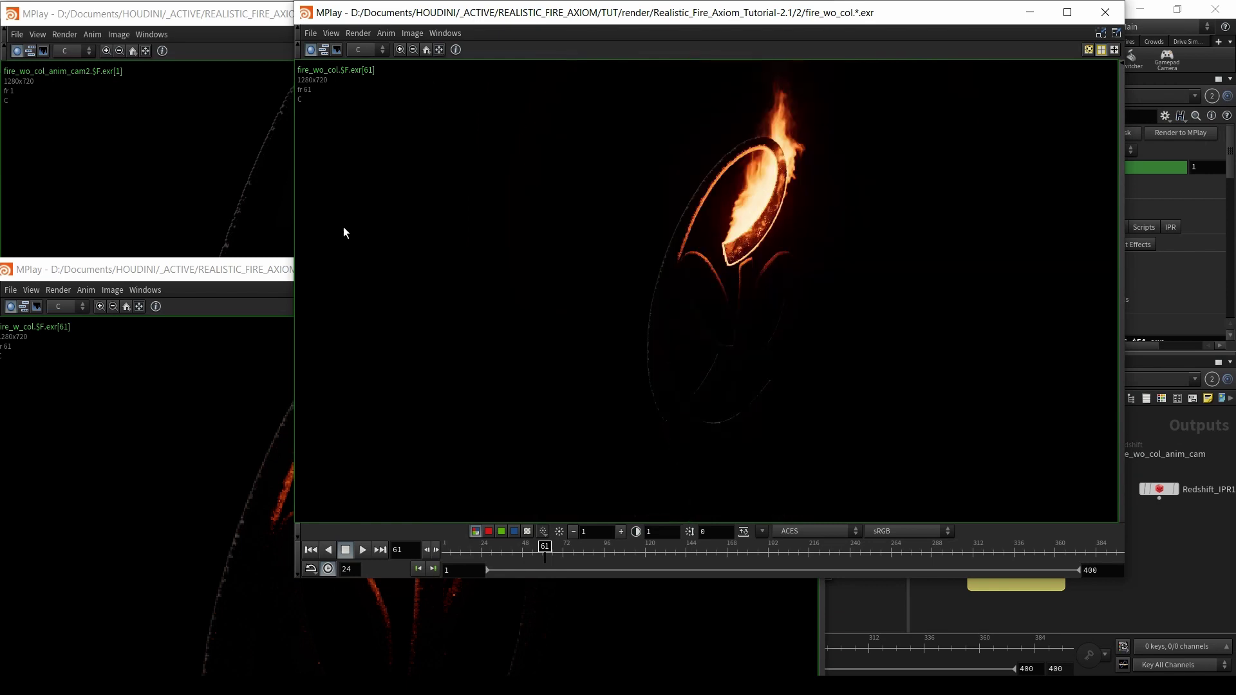
click(253, 273)
click(129, 307)
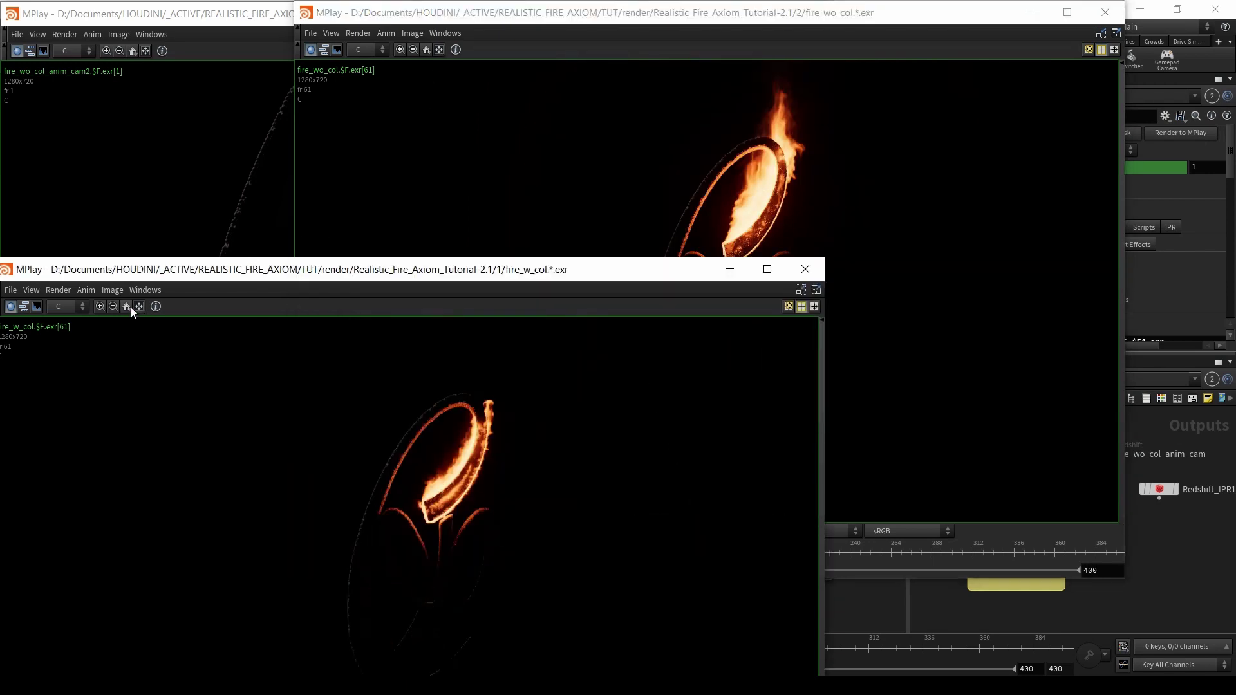
- Play the fire_wo_col_anim_cam sequence from render folder 3 and scrub through it to frame 396
click(256, 150)
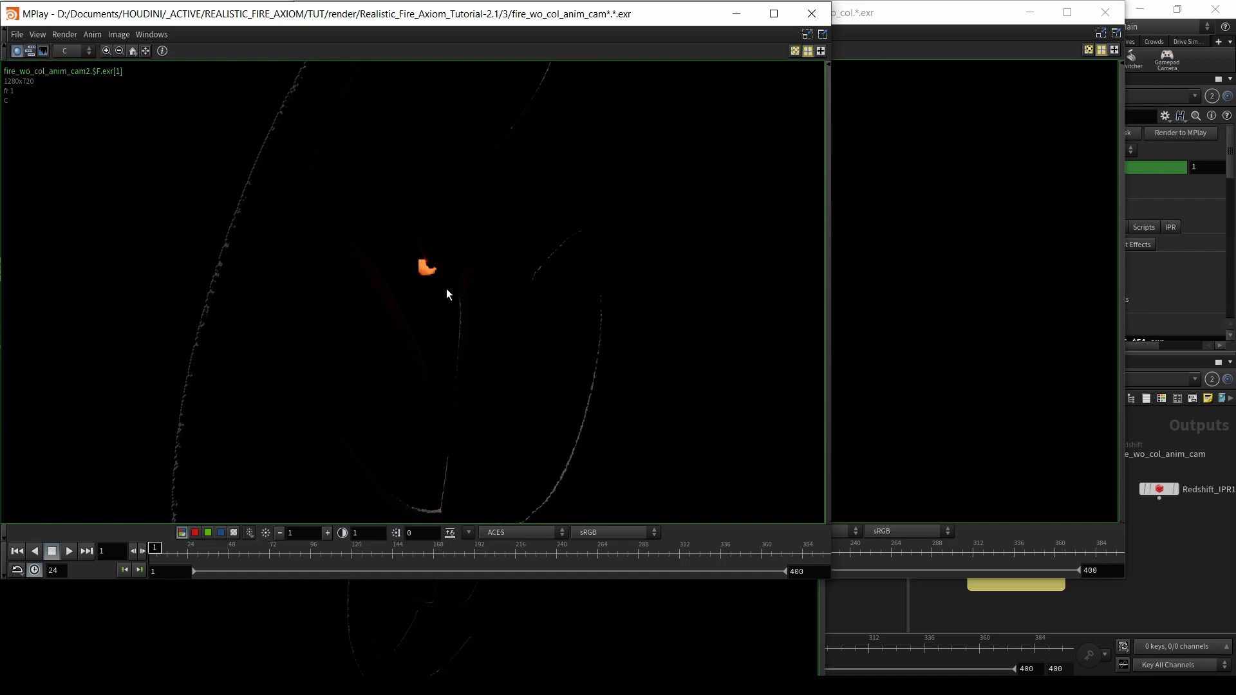
click(1158, 565)
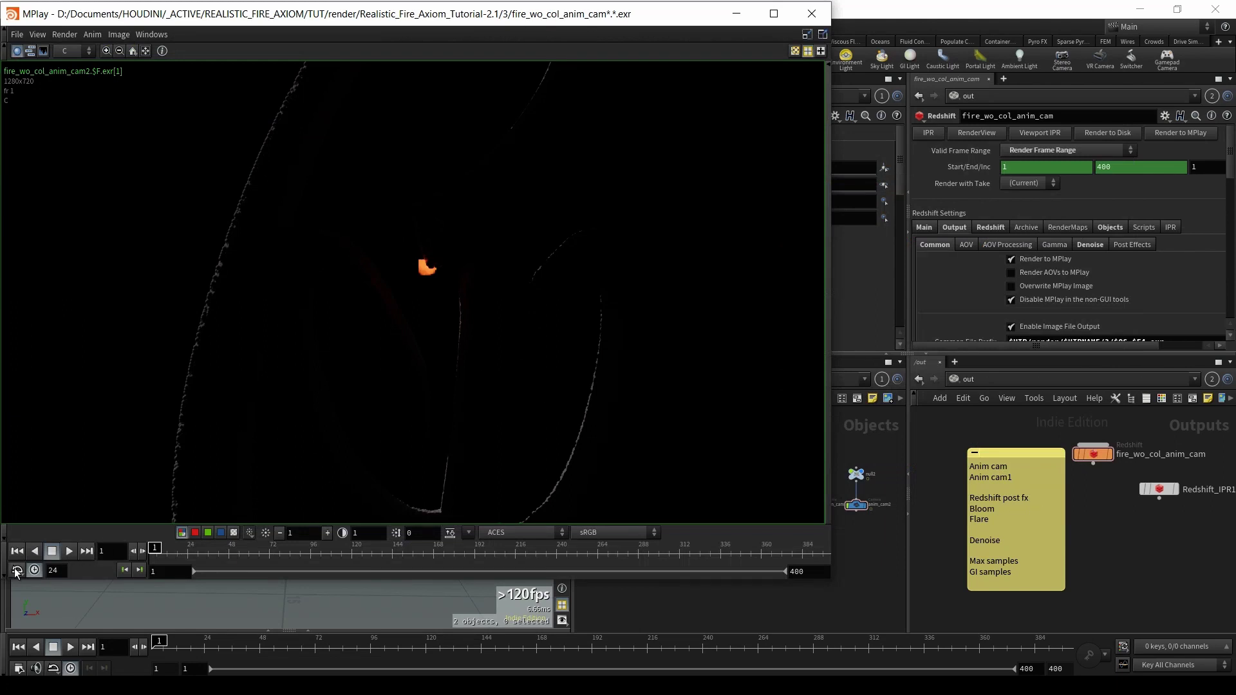
click(69, 551)
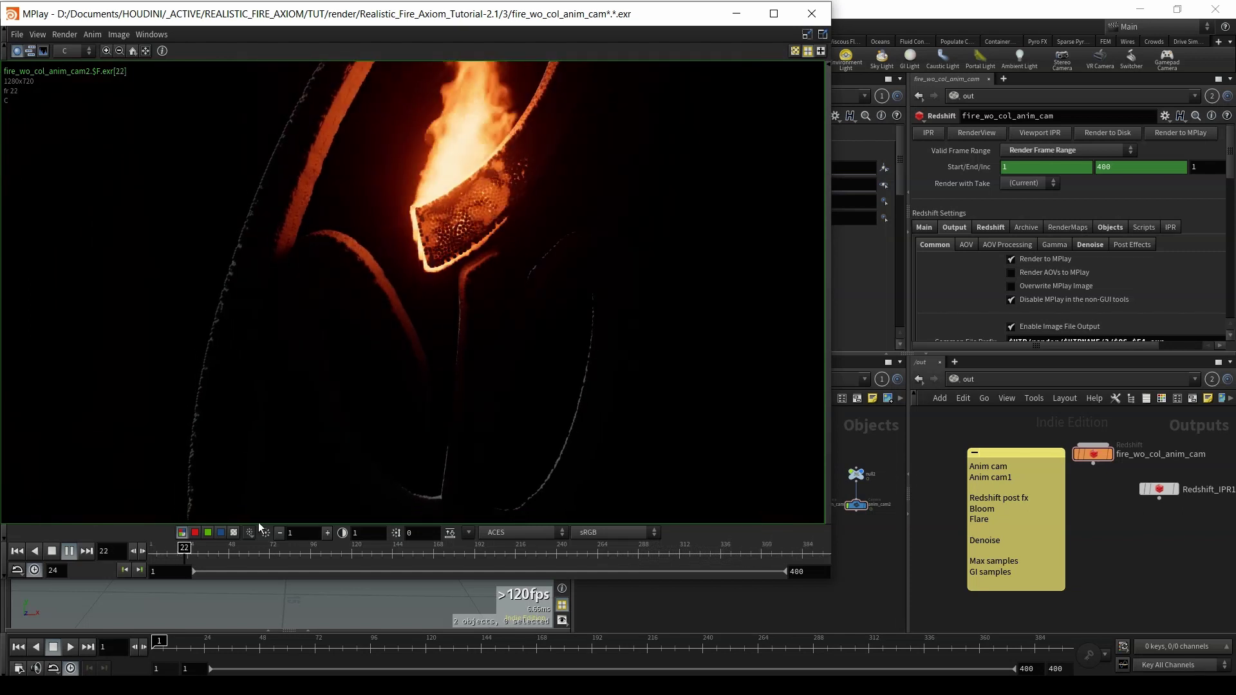
mouse_move(264, 552)
mouse_down()
mouse_move(752, 551)
mouse_move(823, 529)
mouse_up()
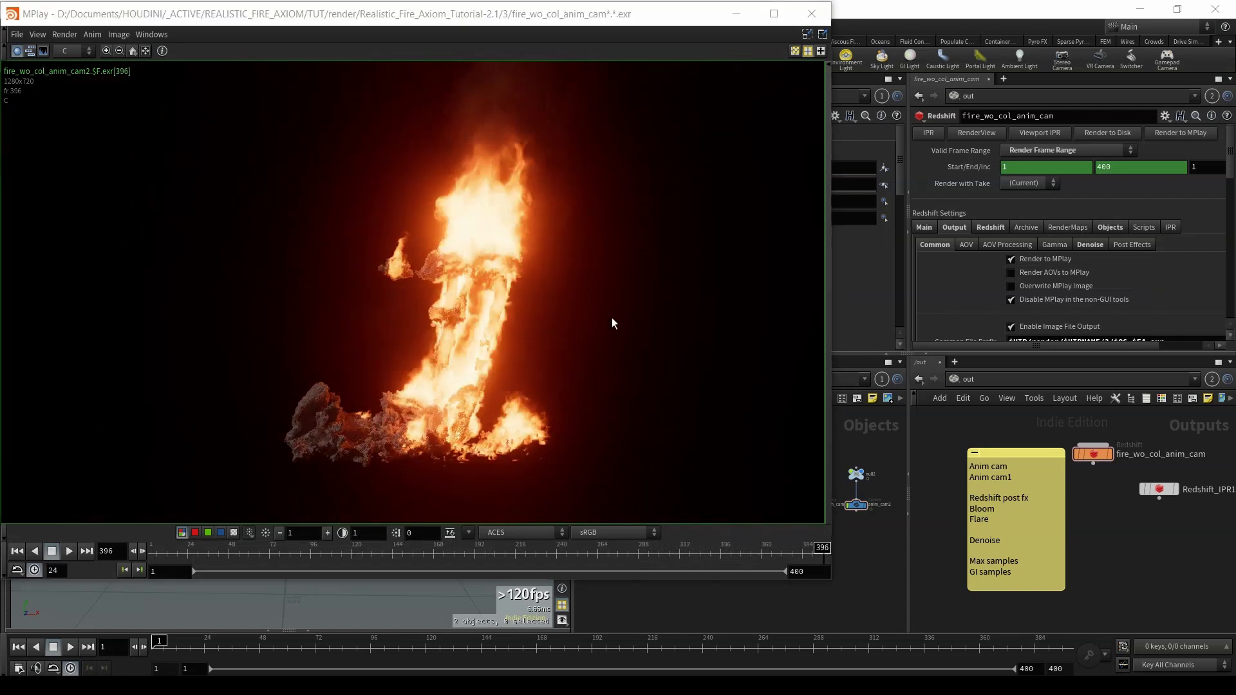
- Switch to the fire_wo_col_anim_cam sequence from render folder 4, play it and scrub to frame 400
key(alt+Tab)
key(alt+Tab)
key(alt+Tab)
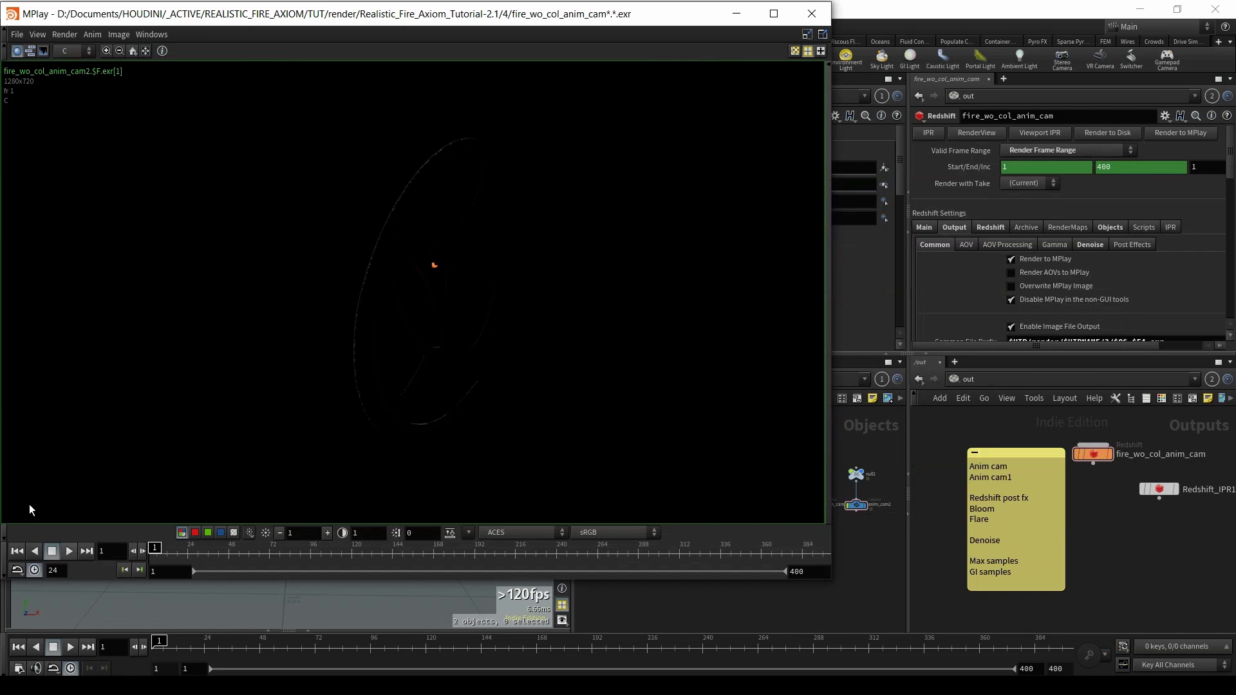
click(69, 551)
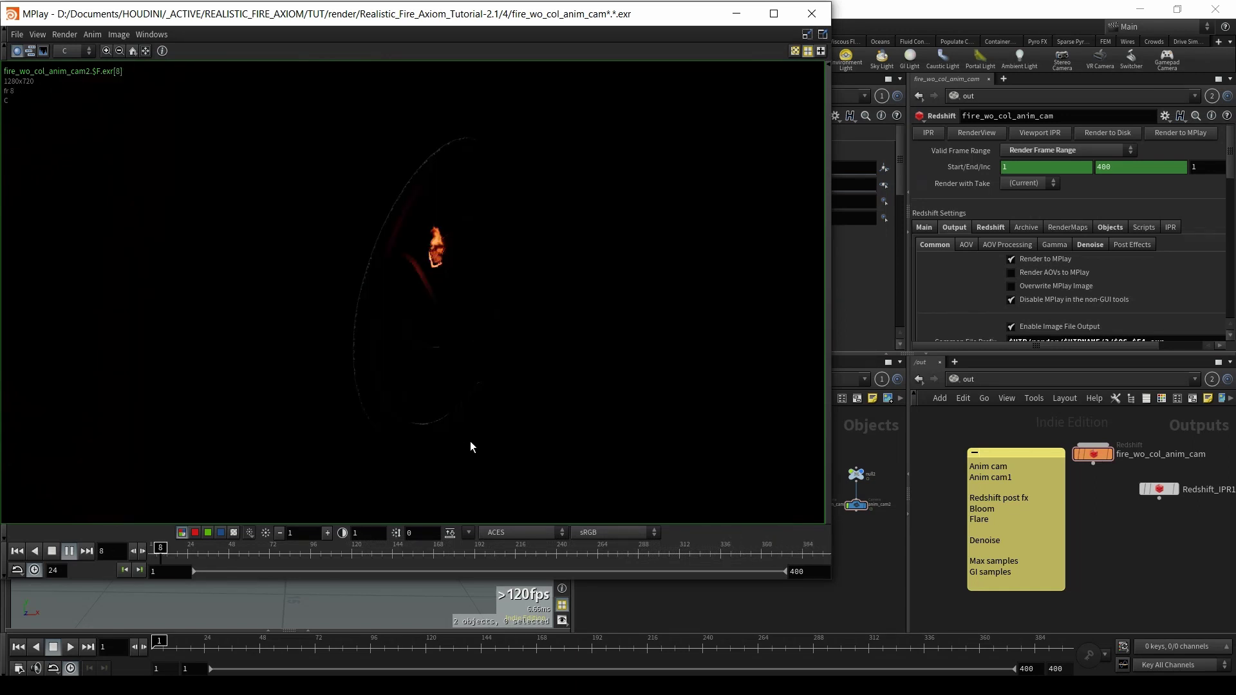
drag(249, 558, 844, 553)
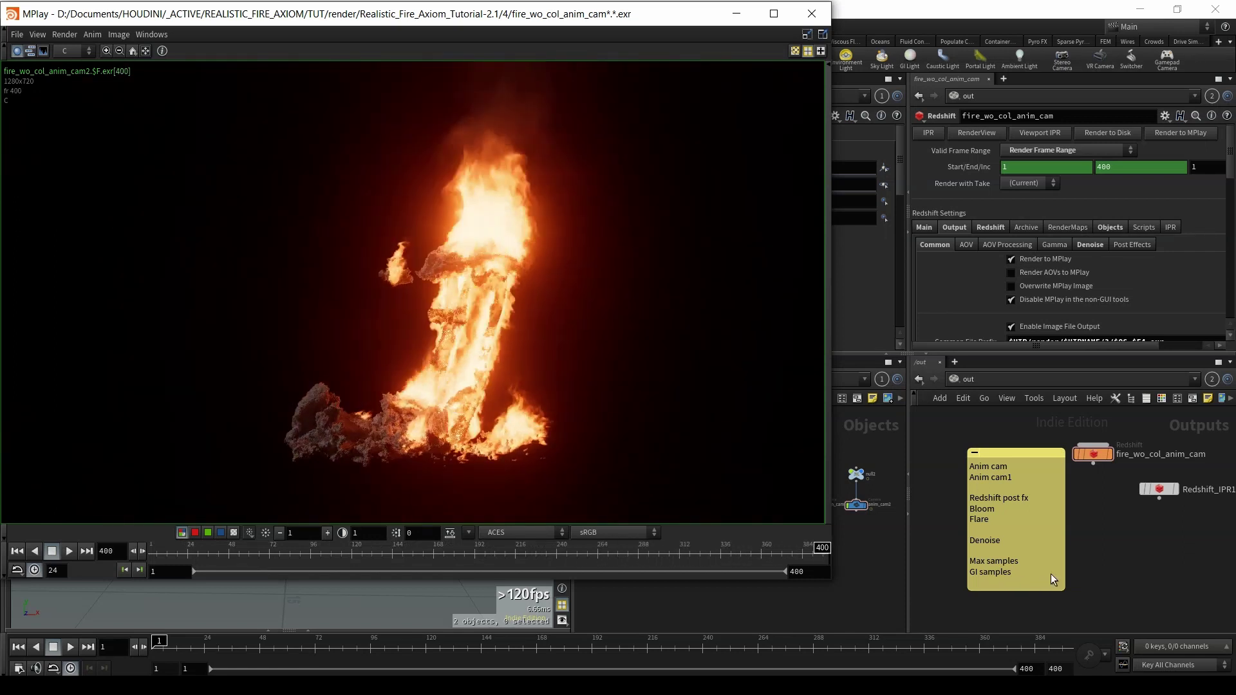
- Switch back to Houdini, select the anim_cam camera, look through it and preview its keyframed move along the timeline
click(1079, 564)
scroll(1038, 497, up, 2)
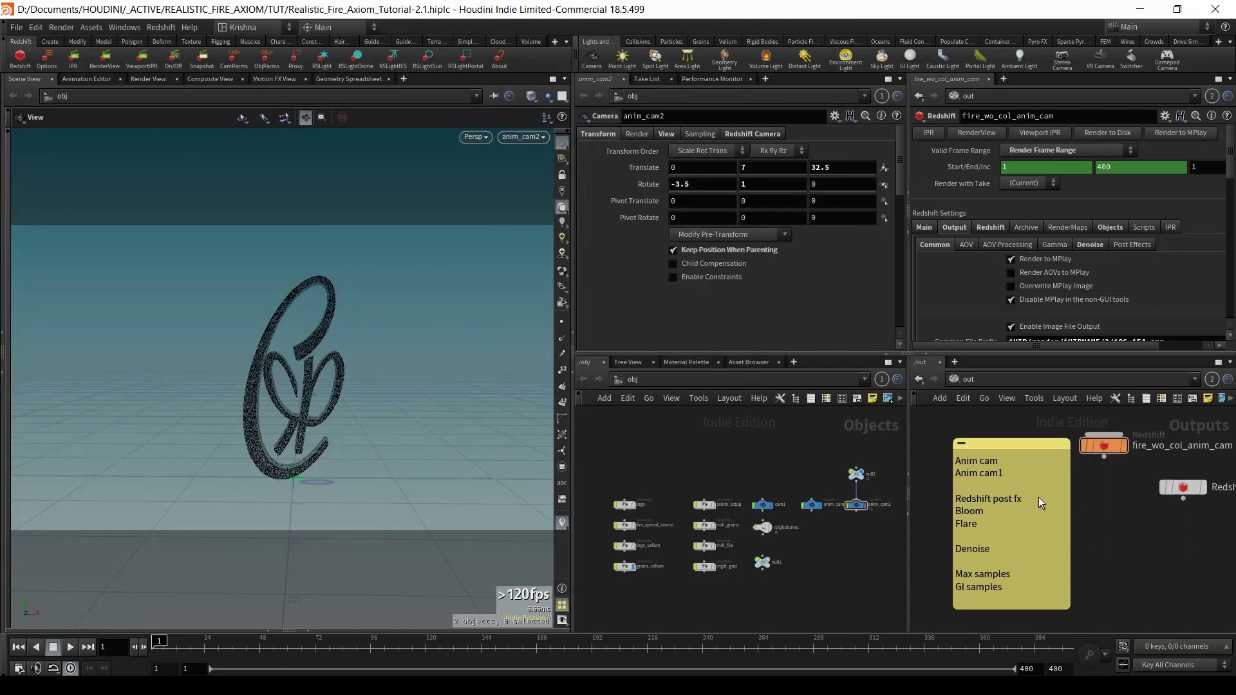
scroll(841, 510, up, 3)
middle_drag(845, 543, 792, 551)
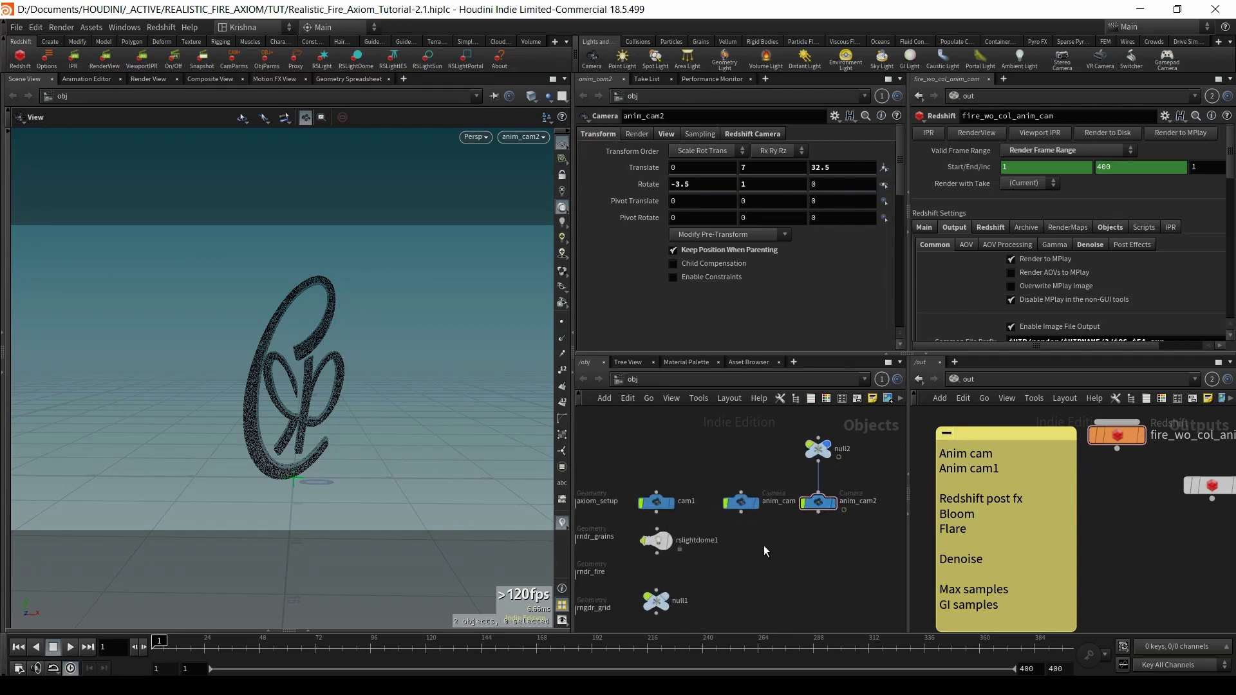
drag(735, 484, 736, 485)
click(519, 137)
click(542, 196)
key(Right)
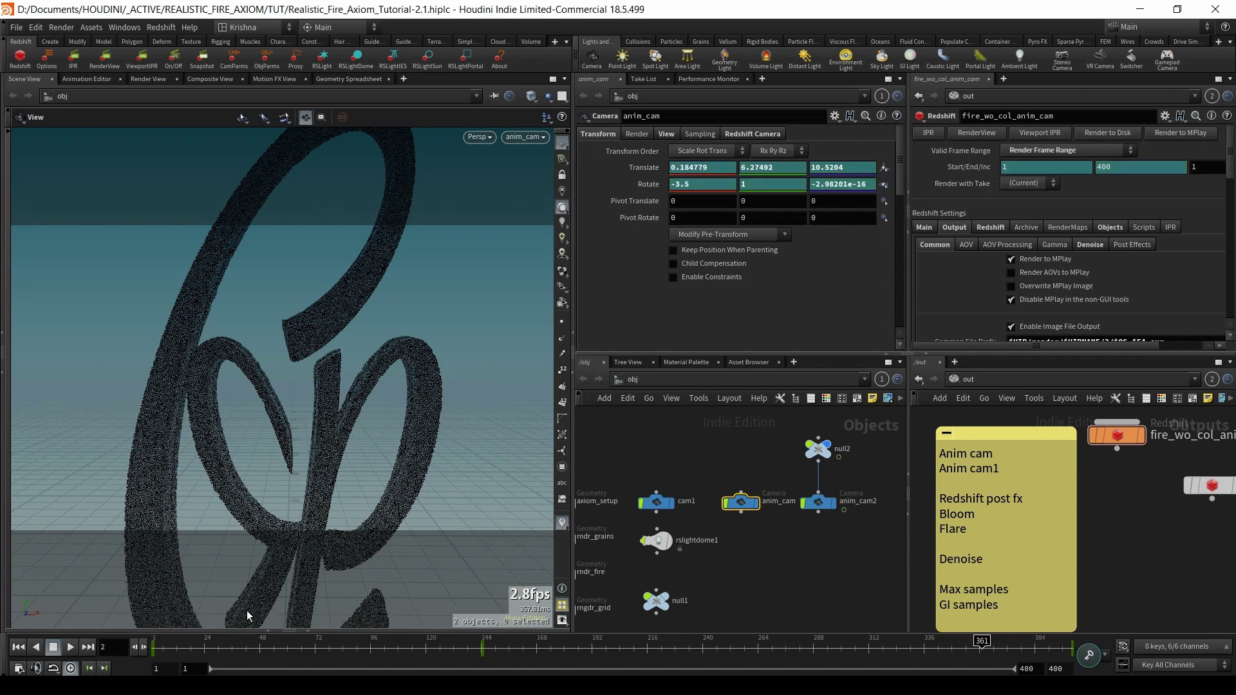
key(Up)
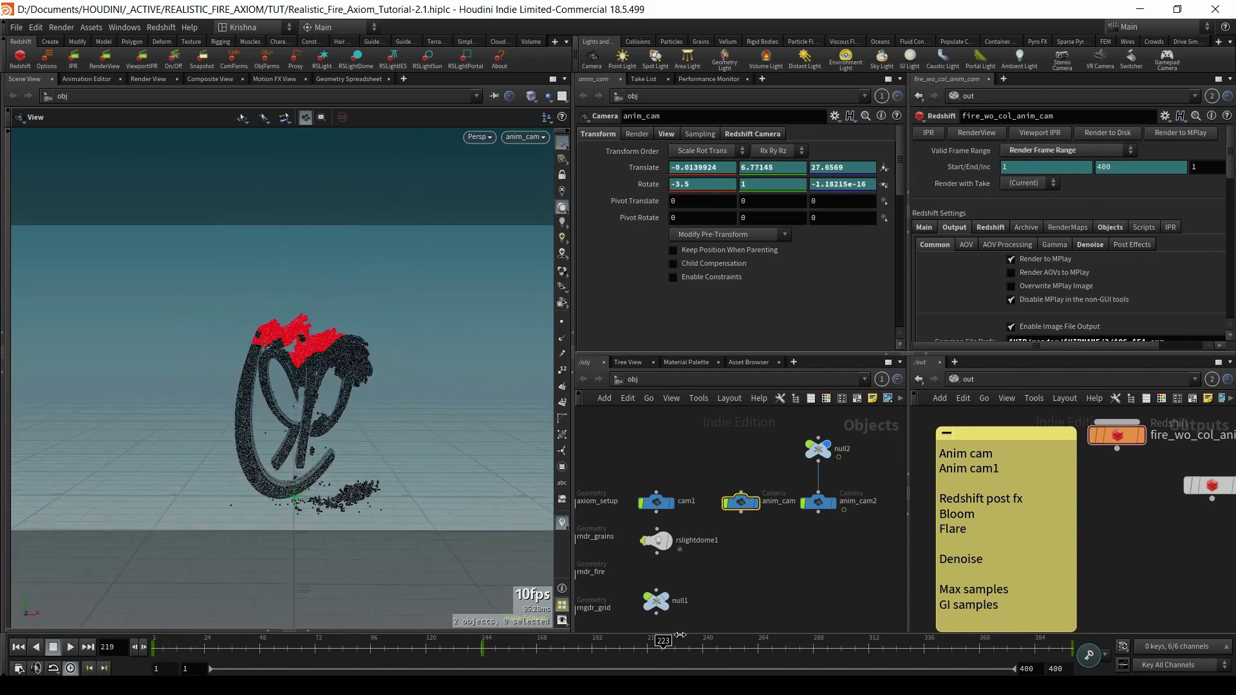
- Look through the anim_cam2 camera from frame 1, preview its move along the timeline and return to the first frame
key(ctrl+Up)
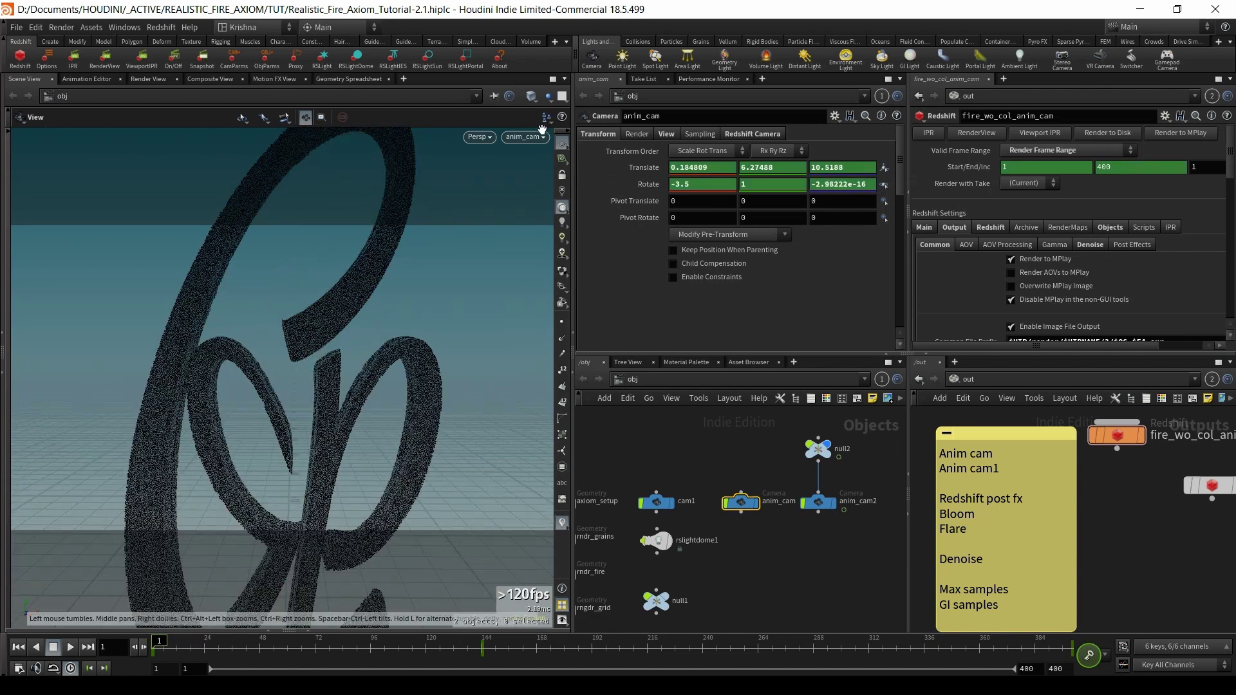
click(525, 137)
click(540, 211)
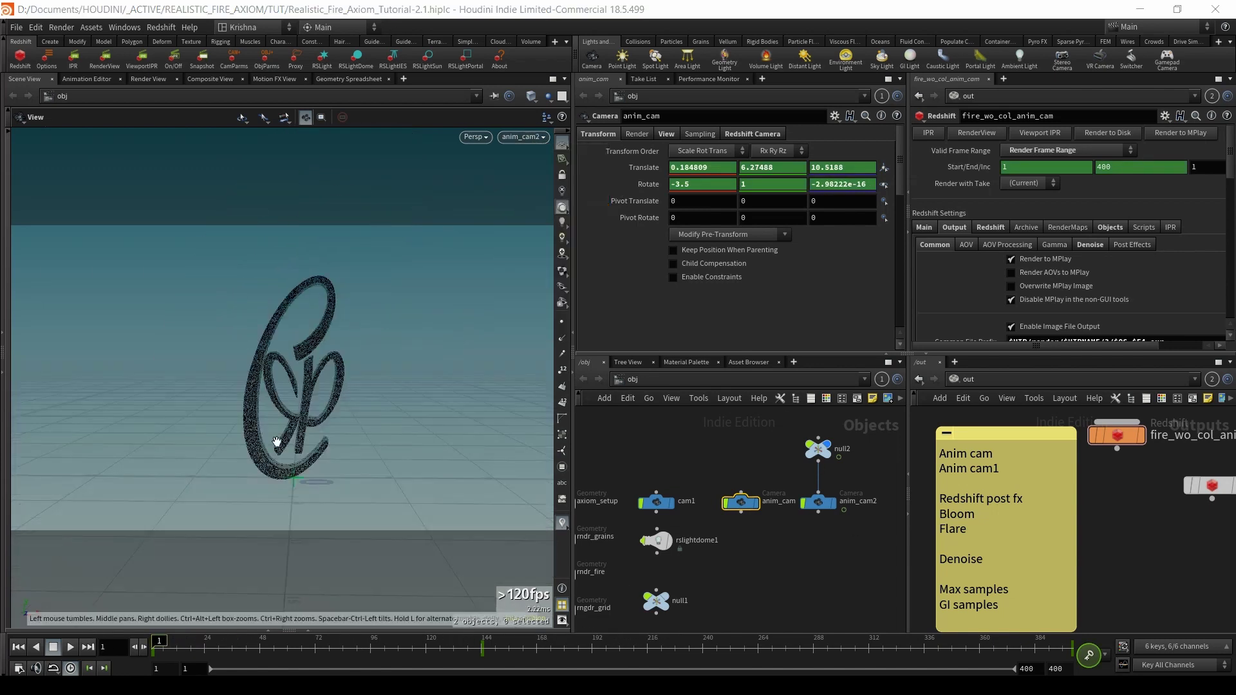
drag(157, 647, 238, 647)
key(ctrl+Up)
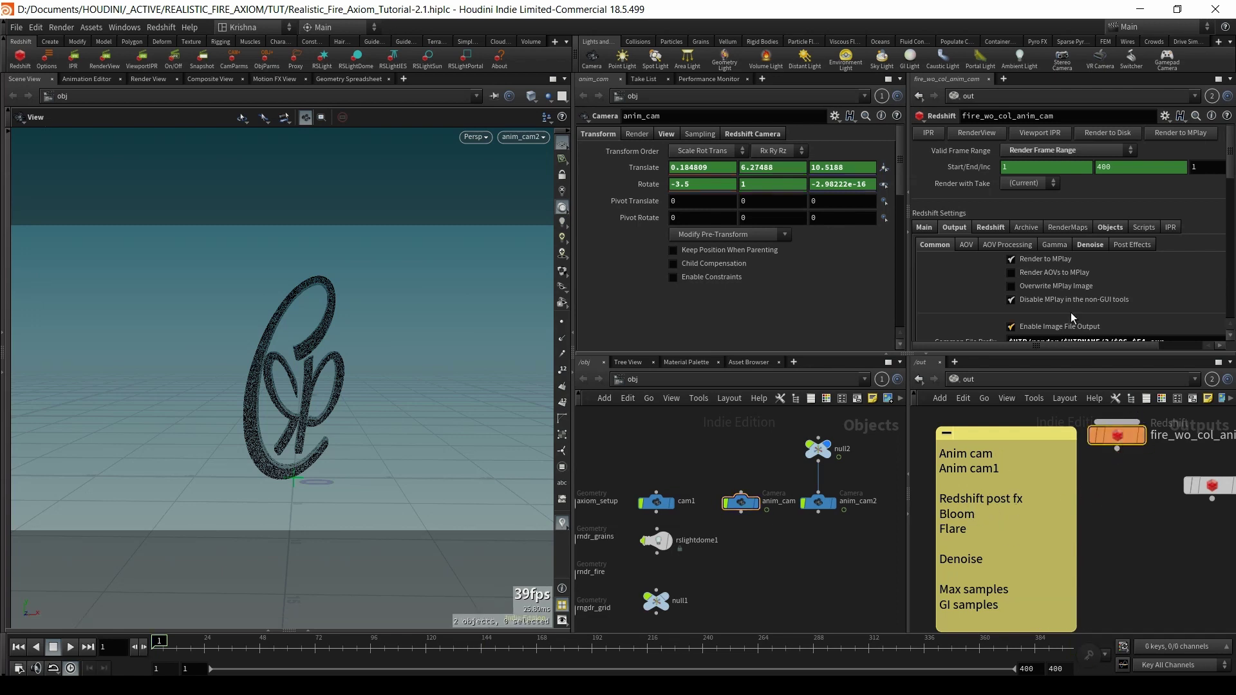
- Stop the interactive render in the Redshift Render View, review the Bloom and Flare post-effect settings, and close the view
scroll(1035, 272, down, 4)
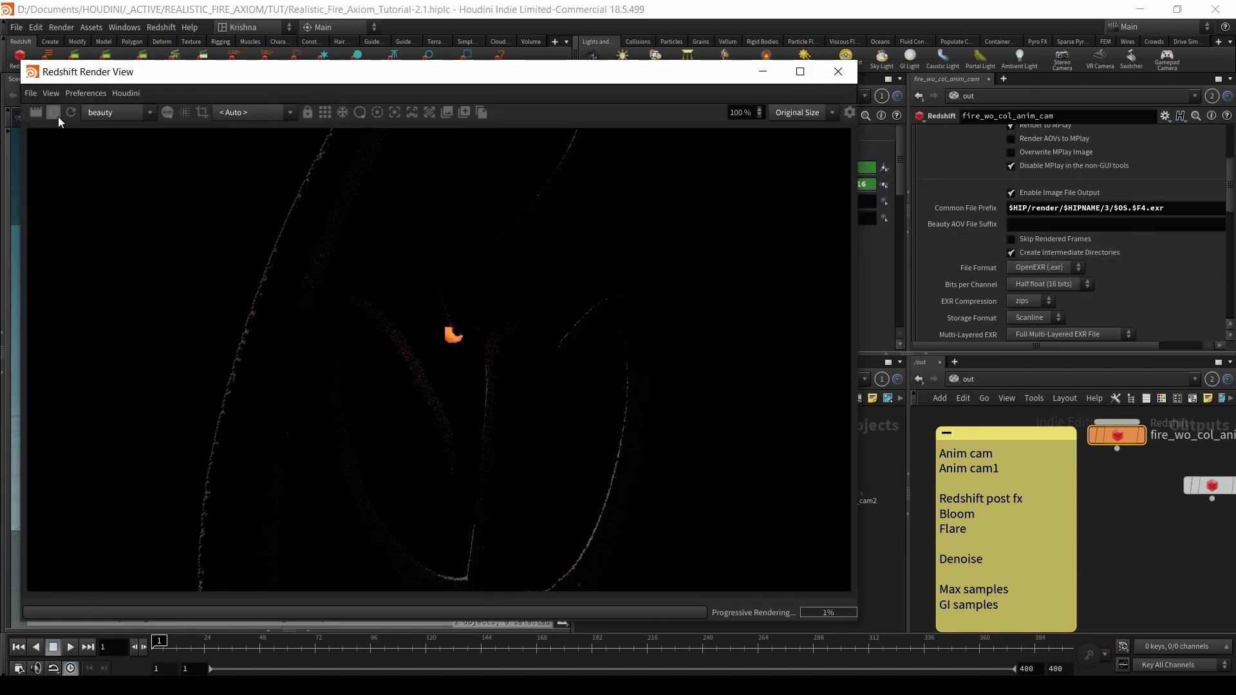
click(55, 115)
click(856, 111)
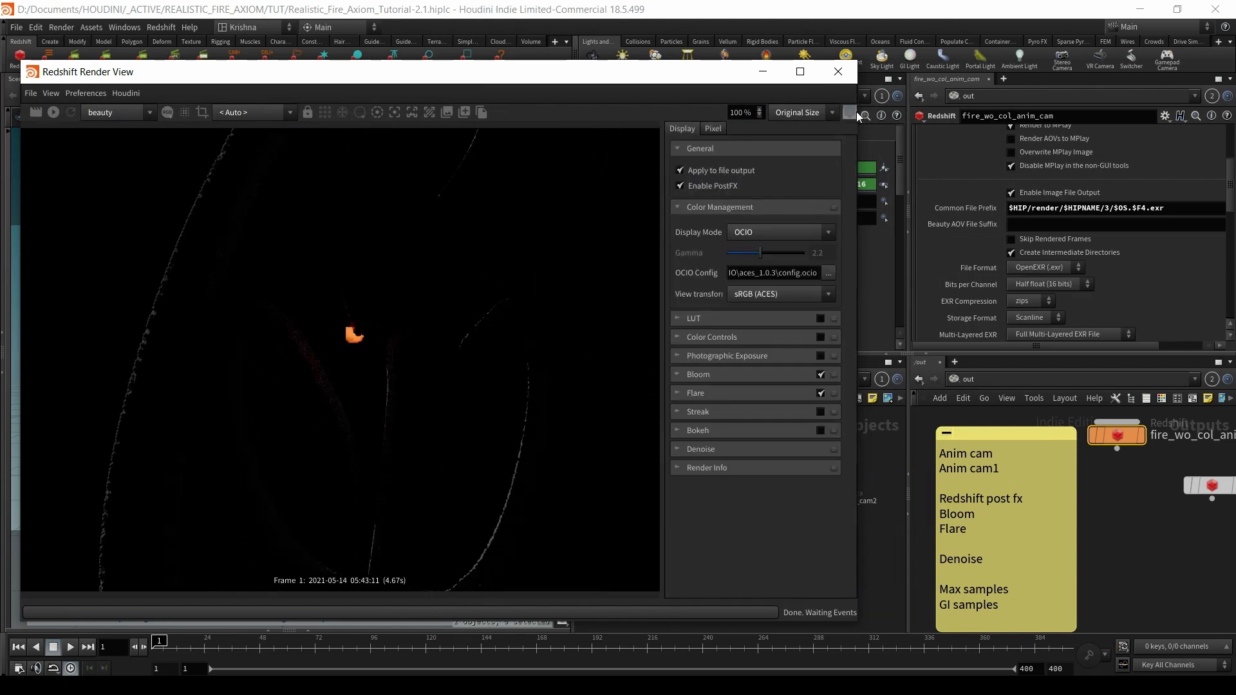
click(677, 374)
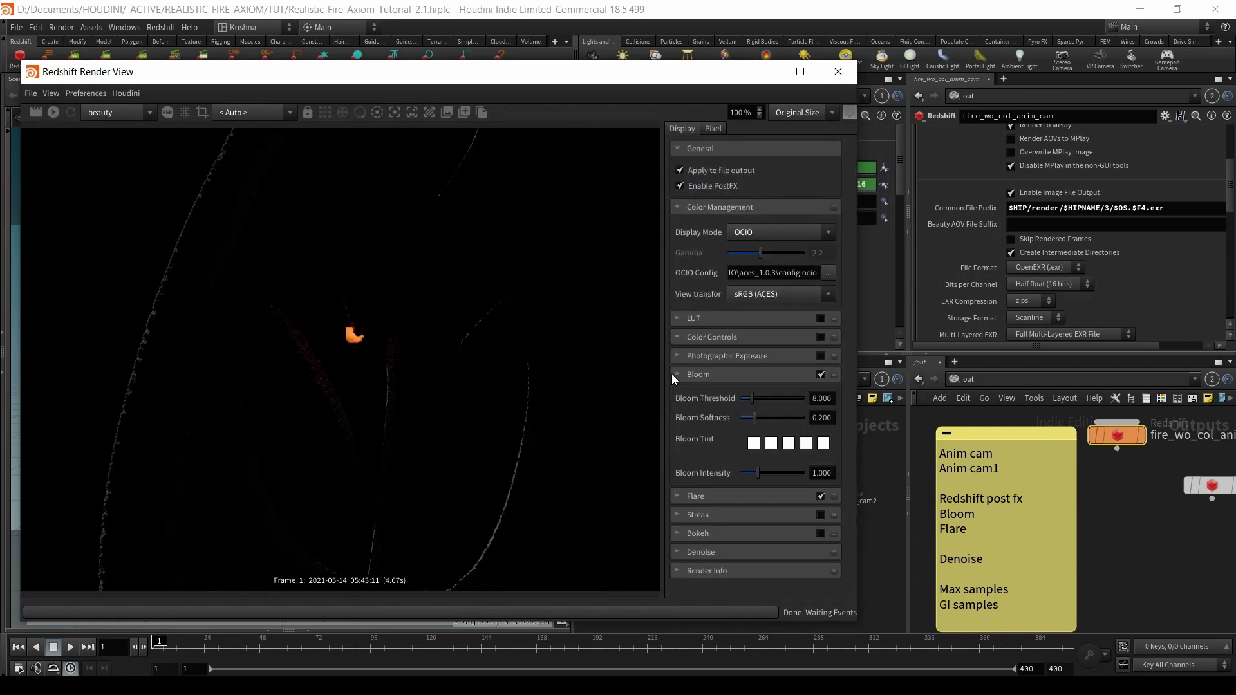
click(675, 497)
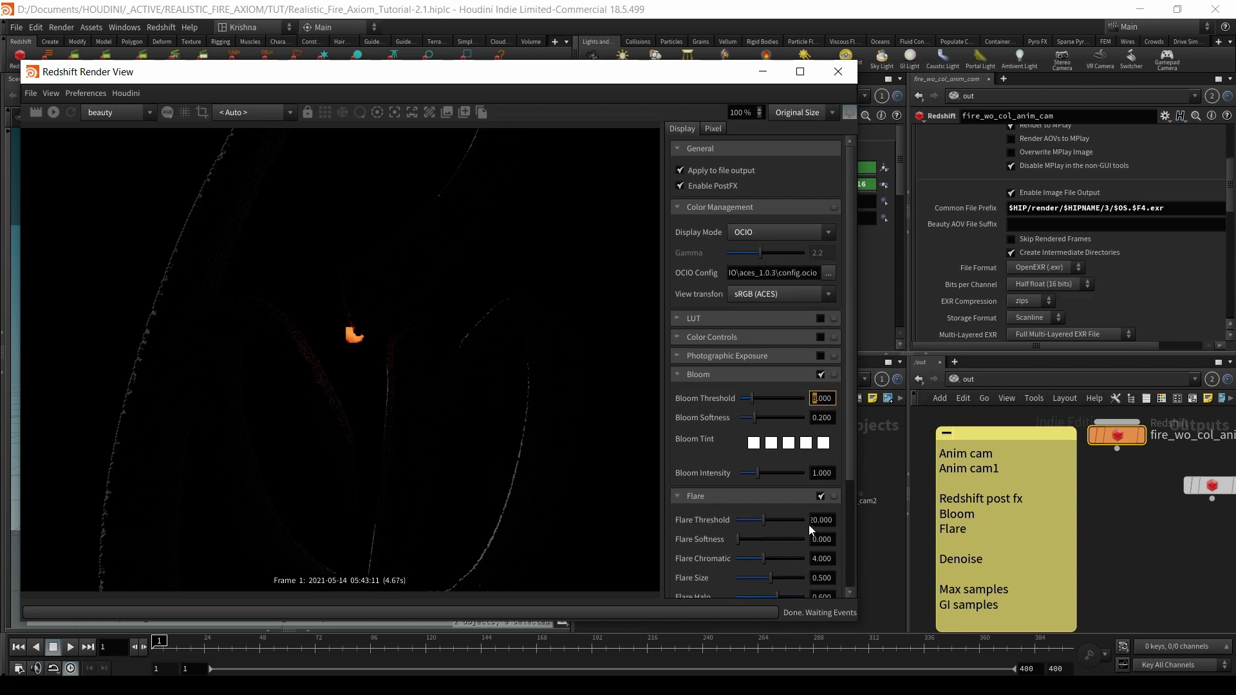
scroll(810, 529, down, 5)
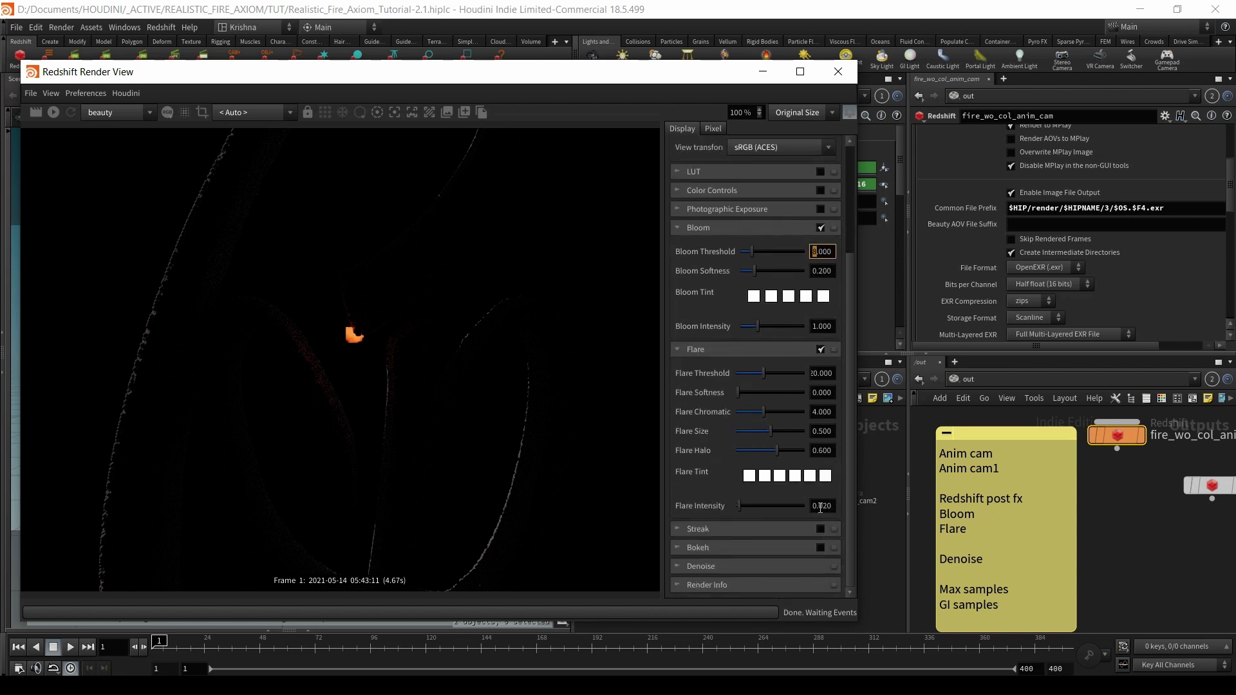
click(814, 373)
click(838, 71)
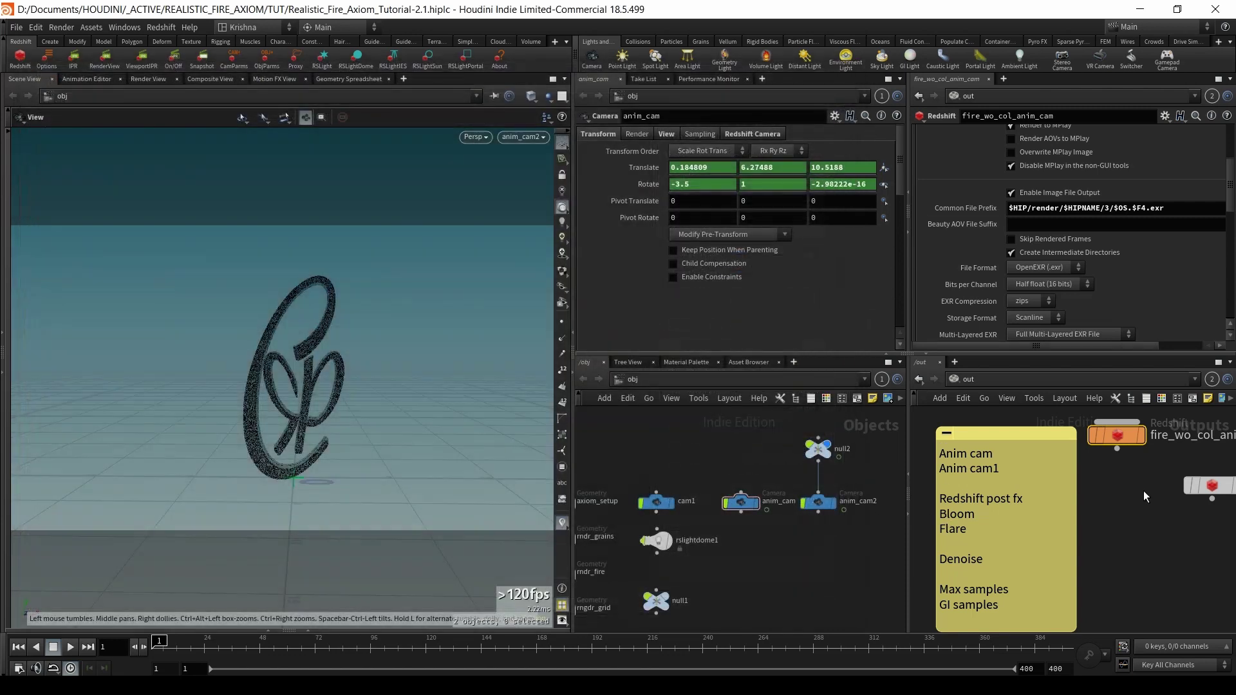
- Review the Denoise settings of the fire_wo_col_anim_cam render node, including the available denoise engines
scroll(987, 207, up, 3)
click(1090, 195)
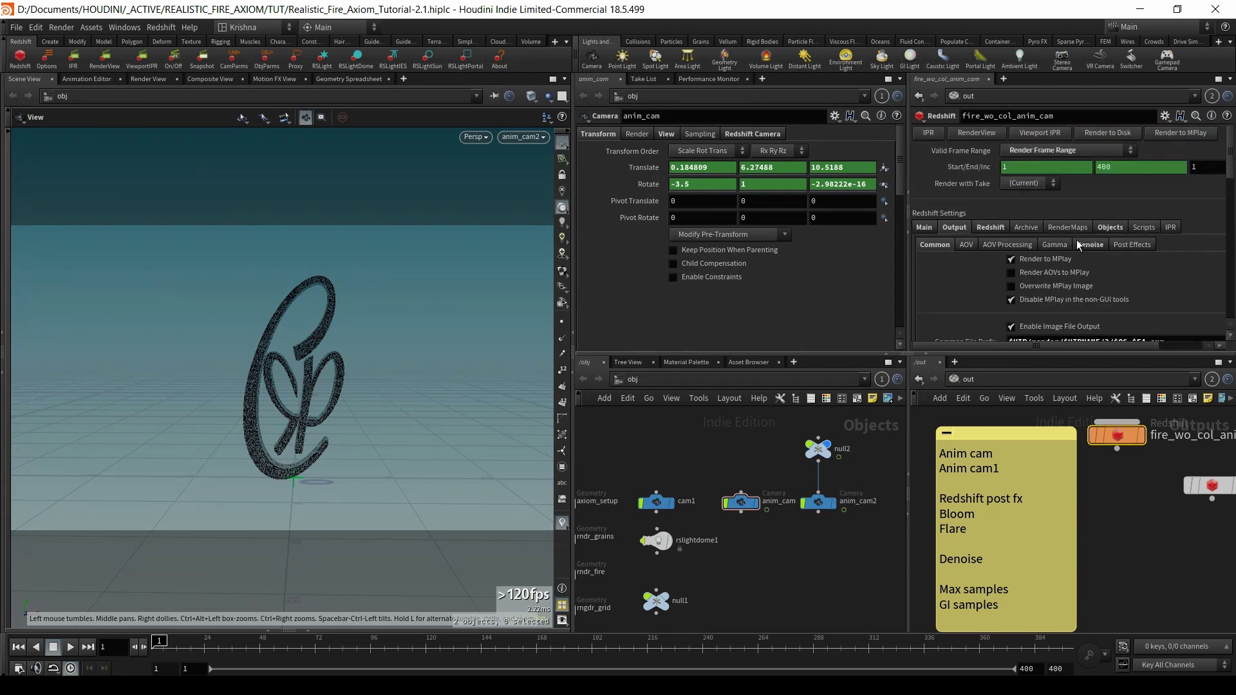
scroll(984, 253, down, 1)
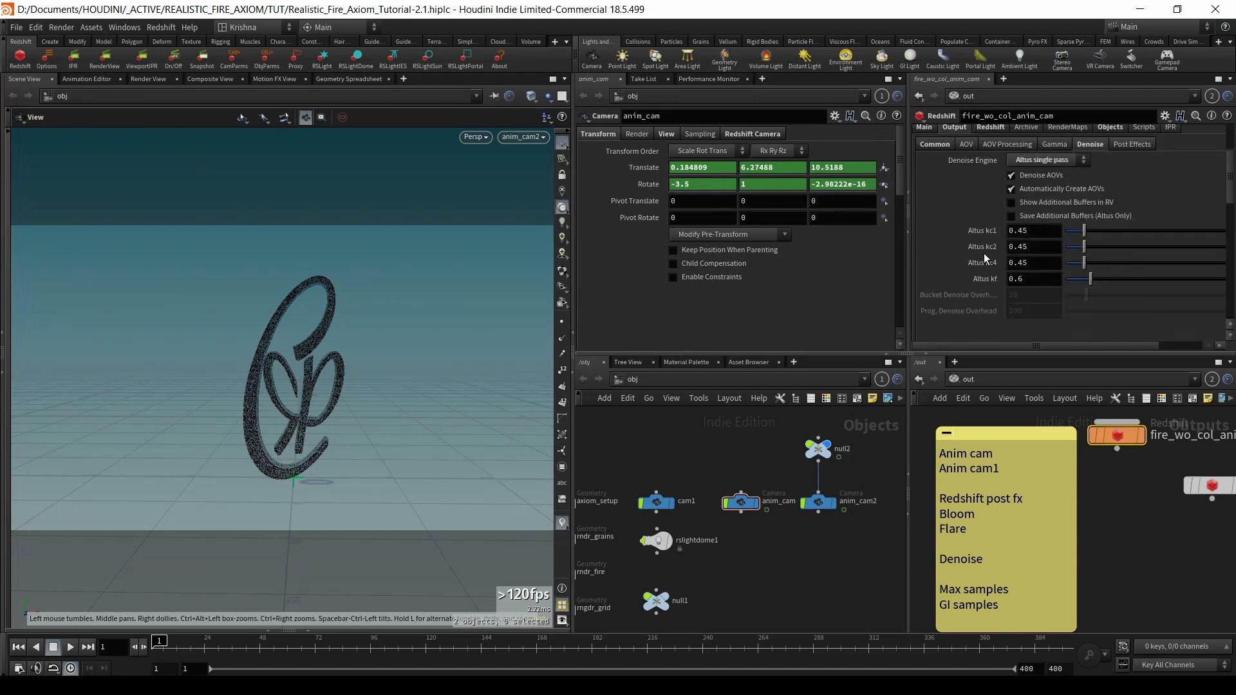
click(1062, 165)
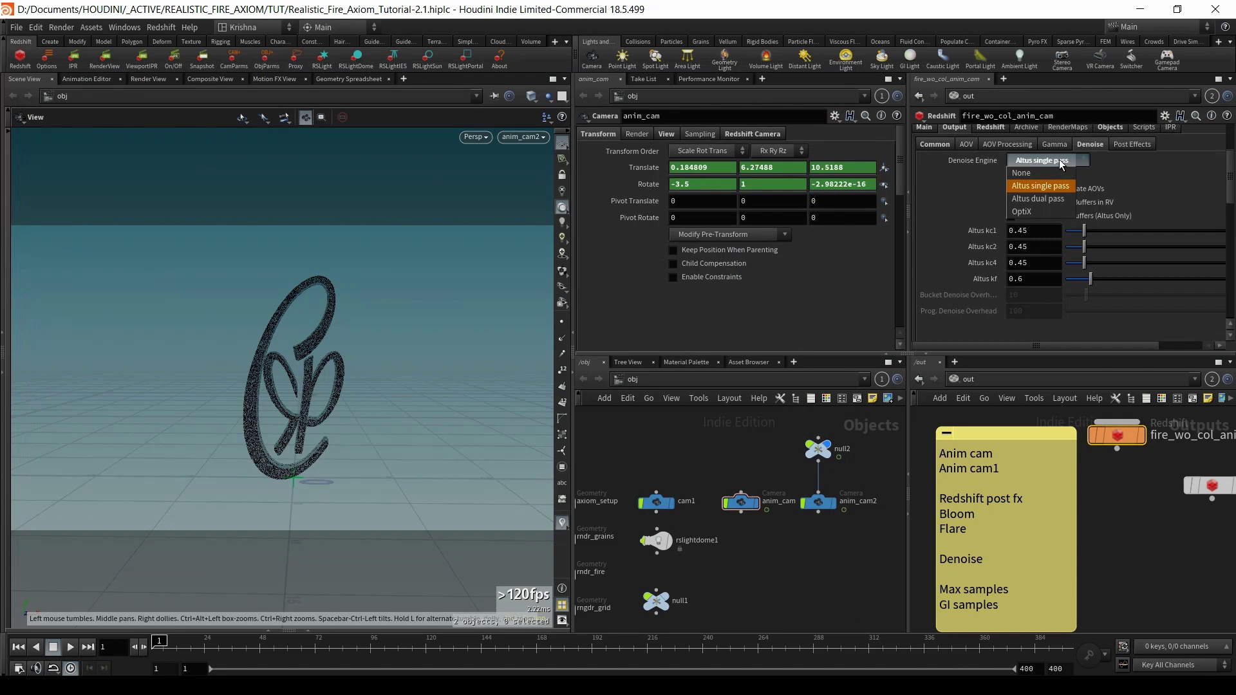
click(1063, 160)
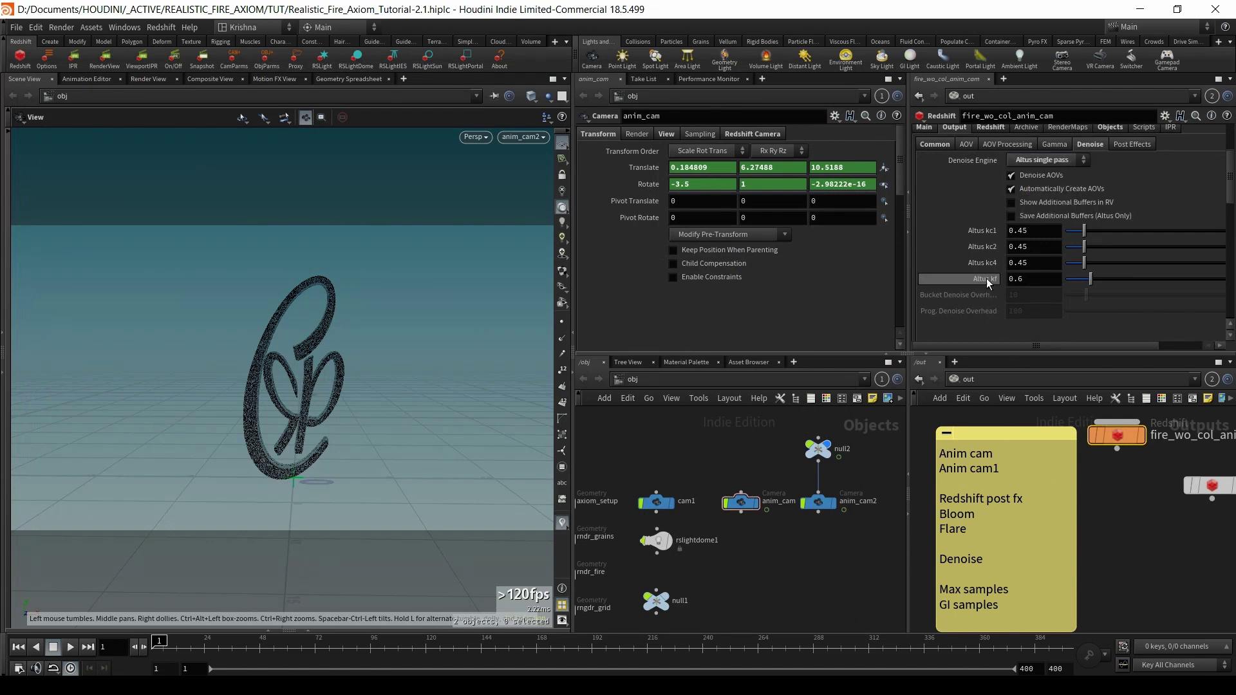
scroll(988, 287, up, 3)
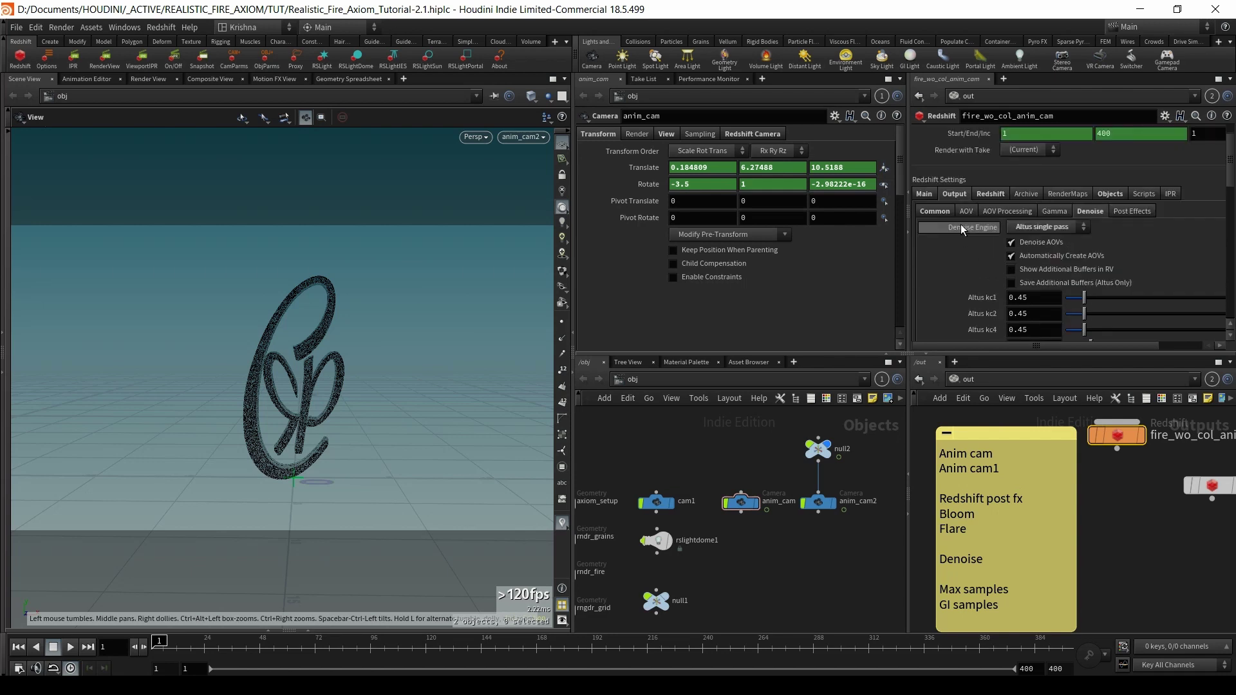
- Review the max samples and brute force GI rays in the Redshift settings of the fire_wo_col_anim_cam node
click(977, 194)
scroll(960, 244, down, 1)
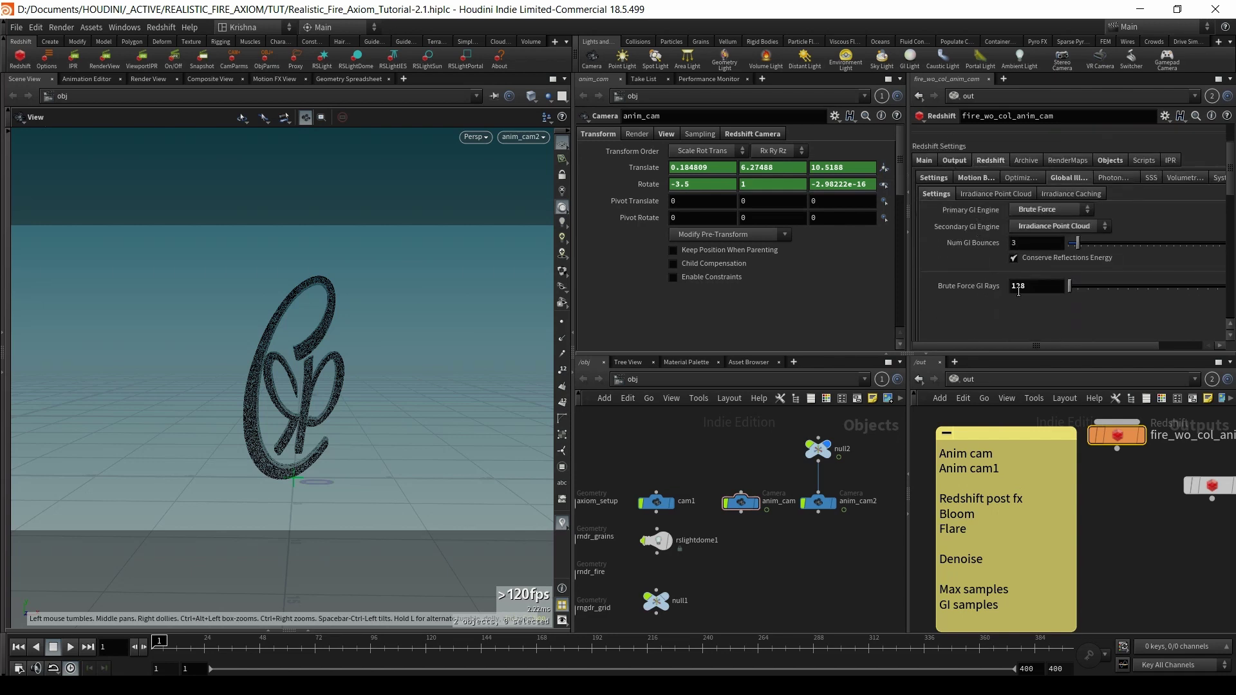
click(935, 179)
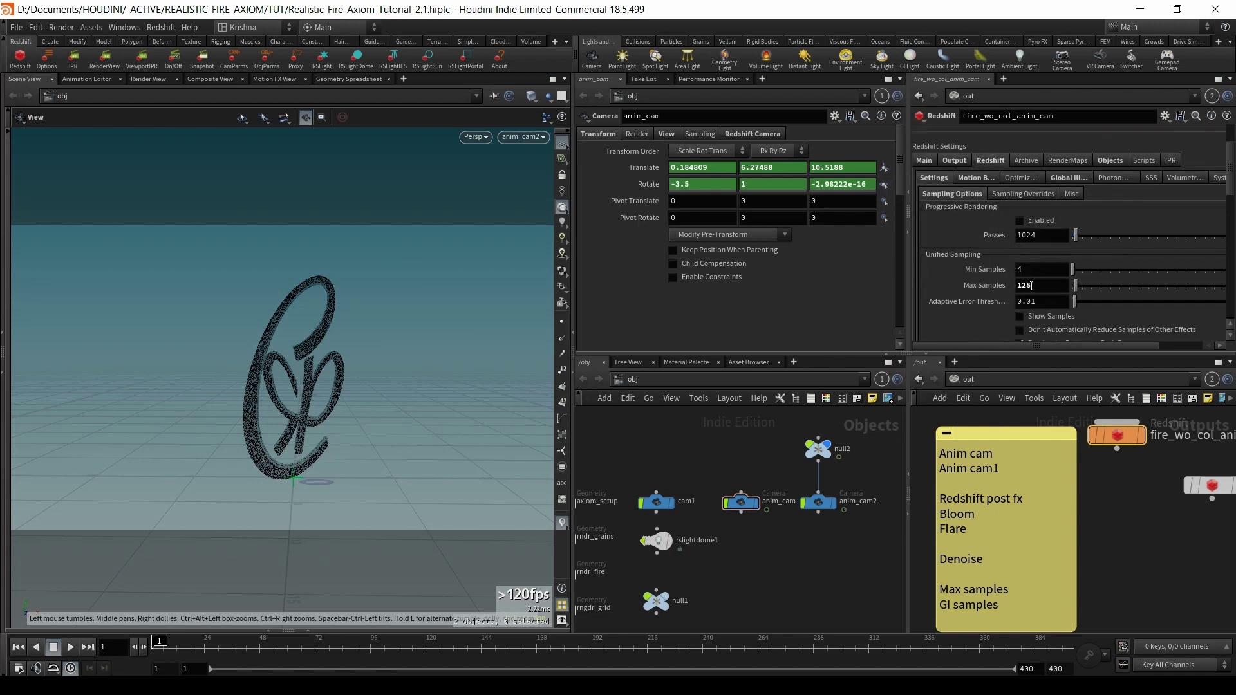
click(1071, 179)
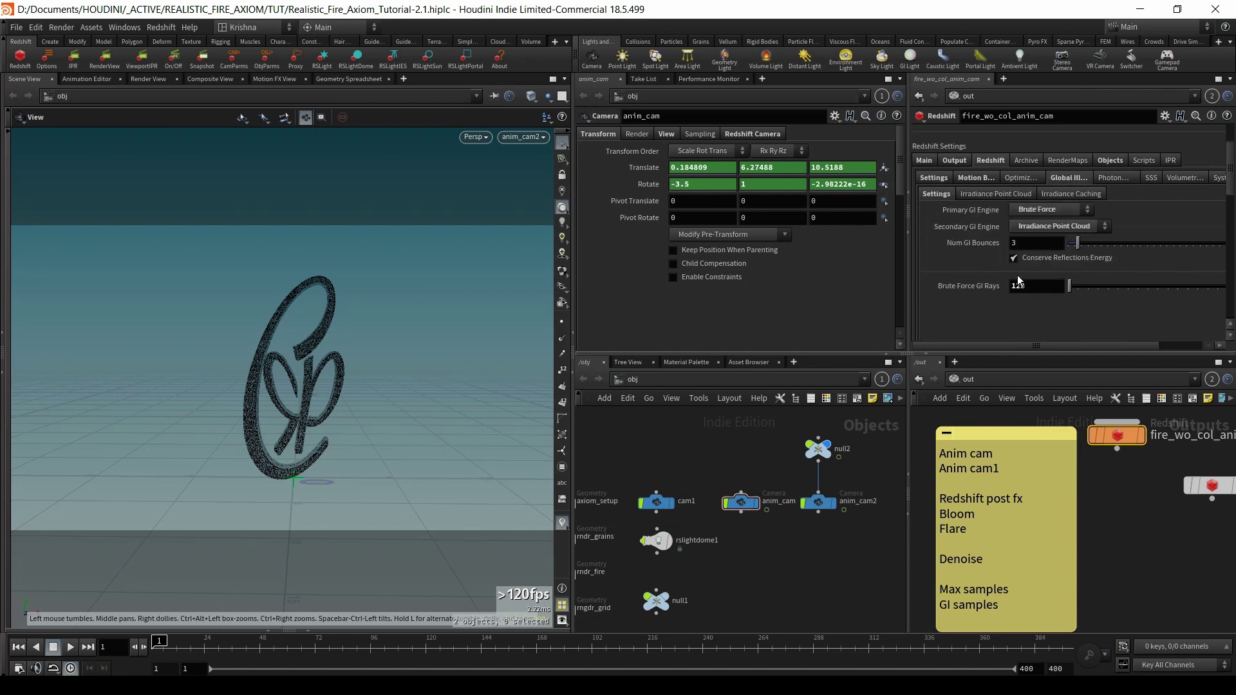
scroll(1071, 514, down, 2)
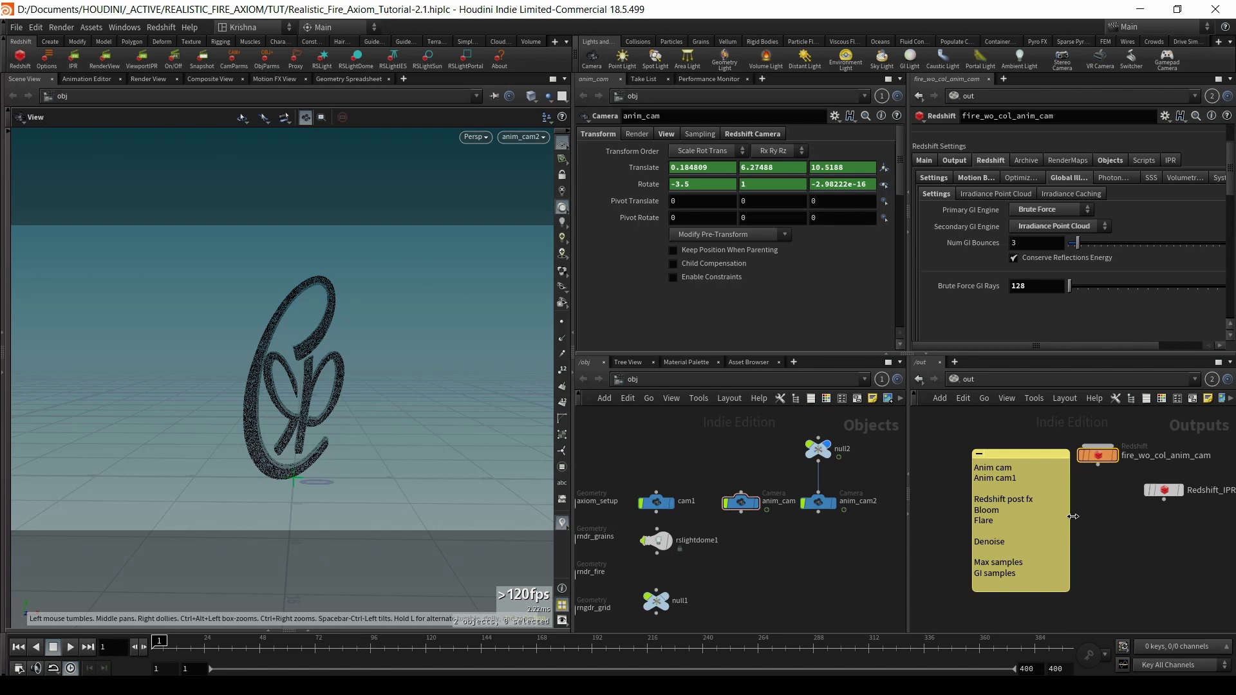
- Switch to MPlay, scrub the fire_wo_col_anim_cam sequence from render folder 3 to frame 386, and bring up the folder 4 version
key(alt+Tab)
key(alt+Tab)
key(Tab)
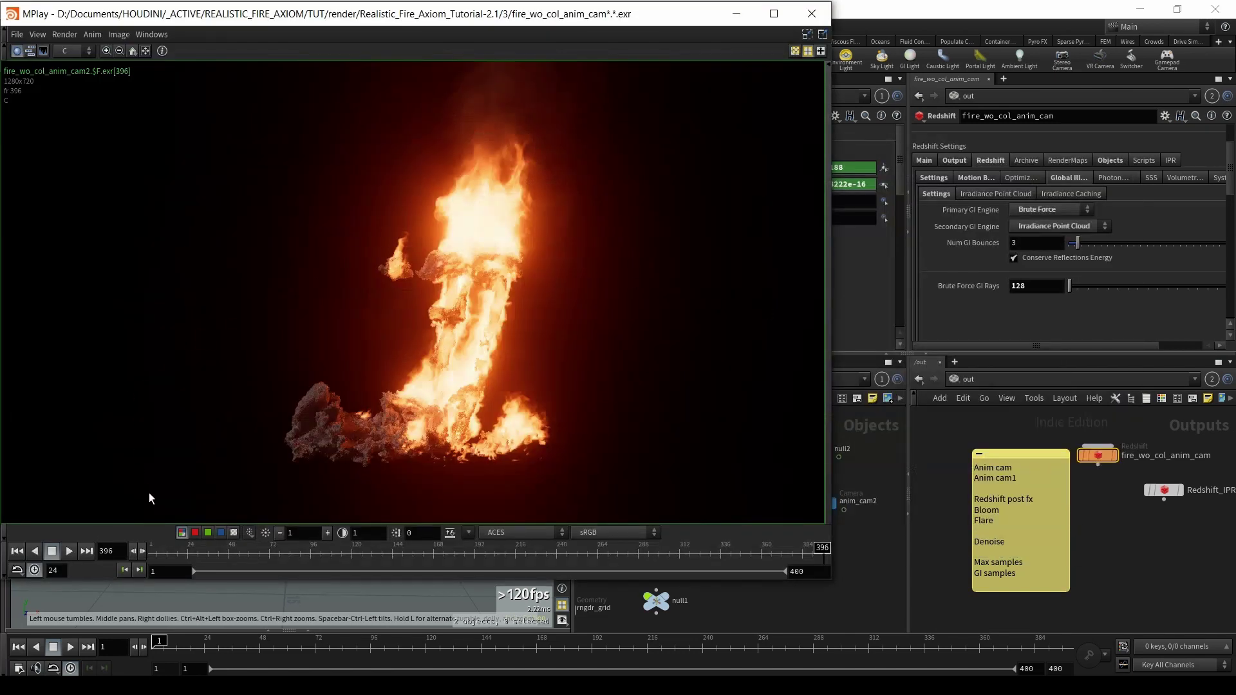
drag(183, 546, 831, 548)
key(alt+Tab)
key(alt+Tab)
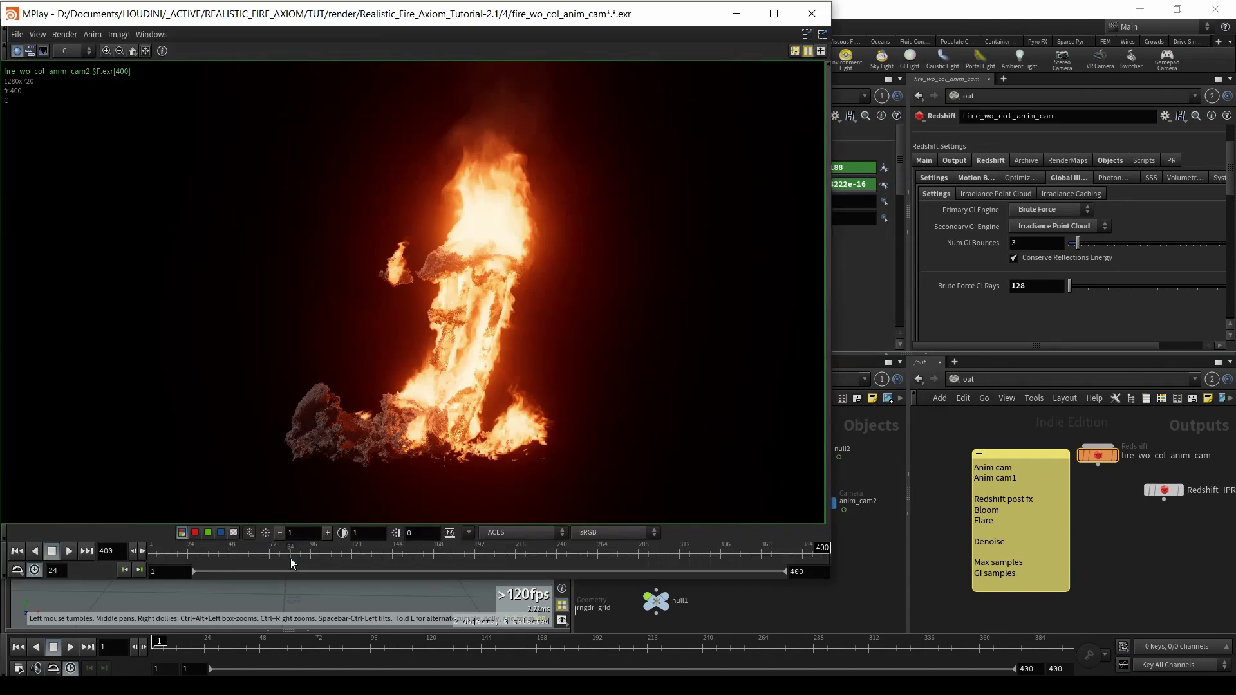
- Switch to the browser showing the Sea Shepherd YouTube channel and browse its home page
key(alt+Tab)
key(alt+Tab)
key(alt+Tab)
key(alt+Tab)
key(alt+Tab)
key(alt+Tab)
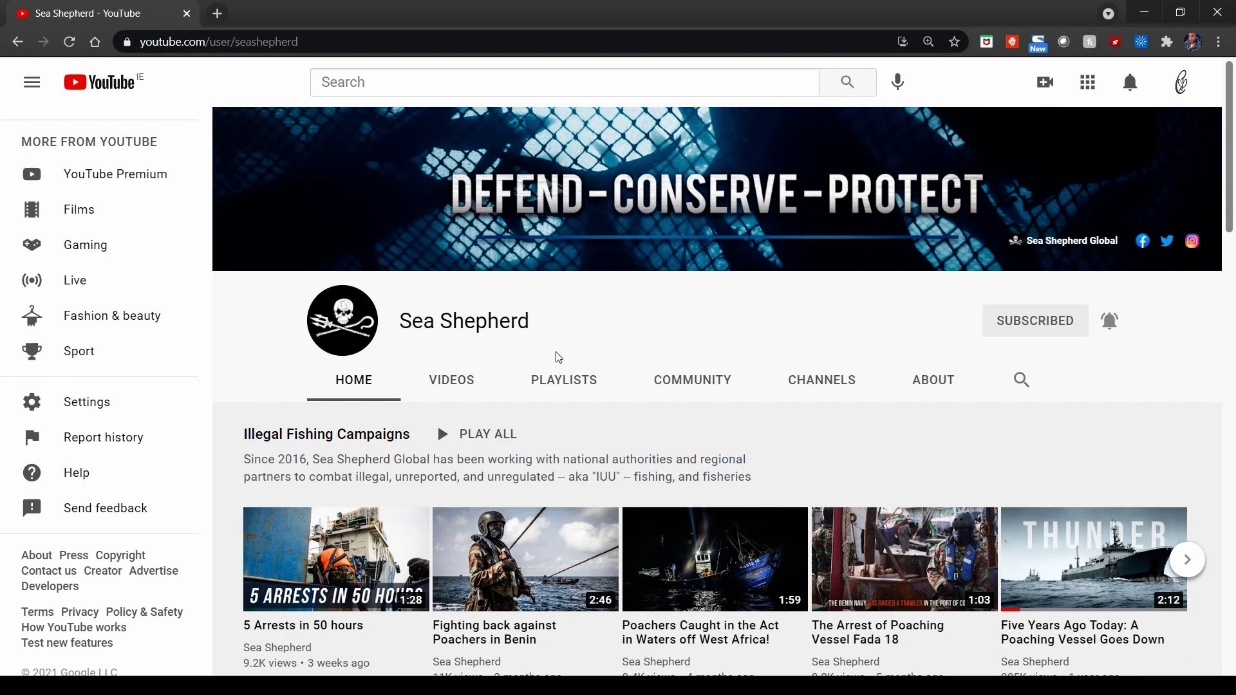
scroll(676, 408, down, 2)
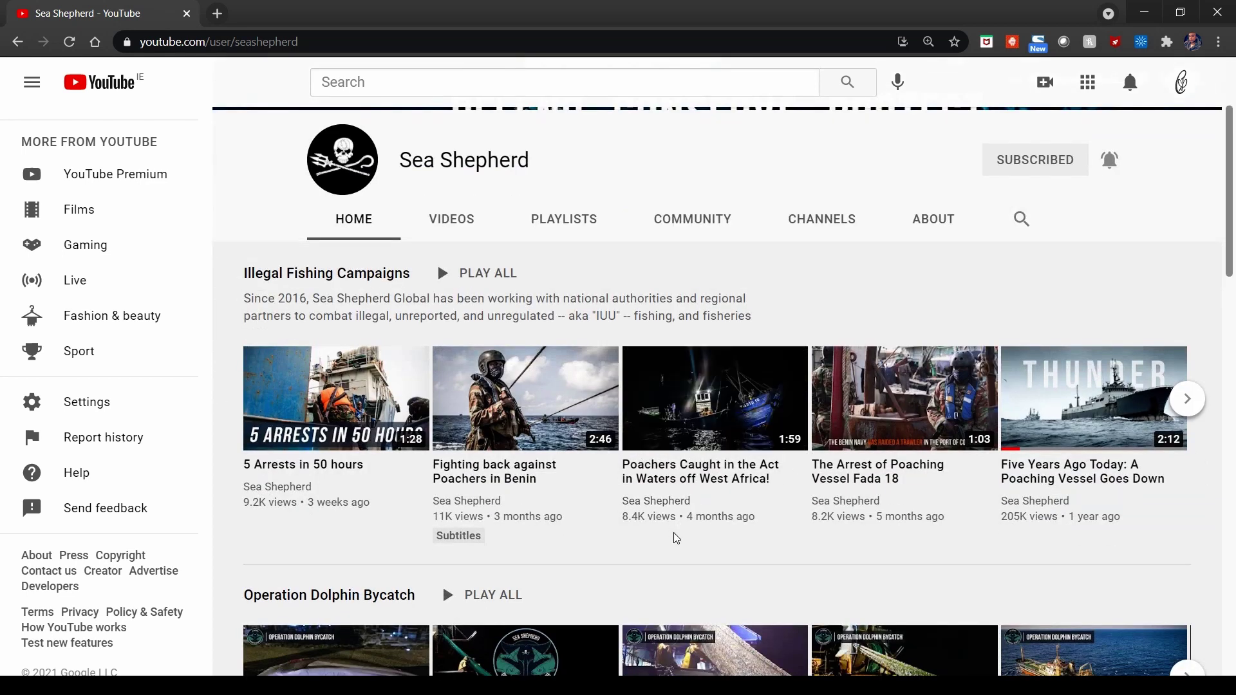
scroll(676, 538, up, 2)
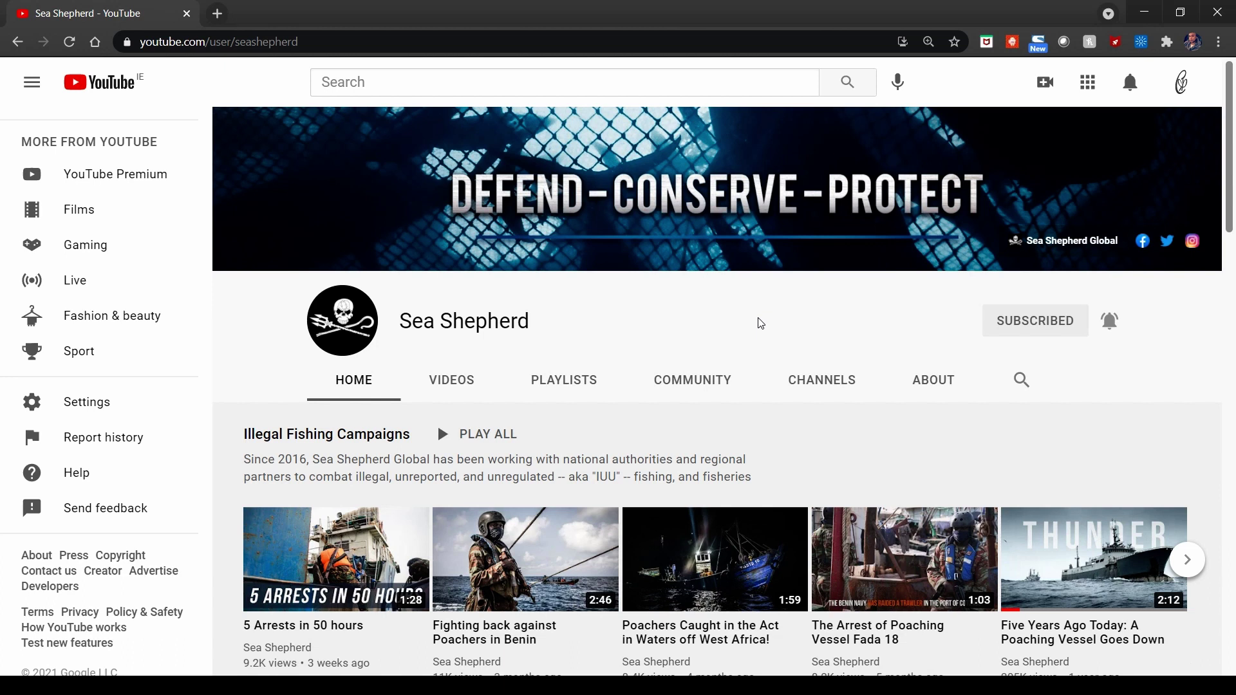
- Switch back to MPlay and play the fire_wo_col_anim_cam sequence from render folder 4
key(alt+Tab)
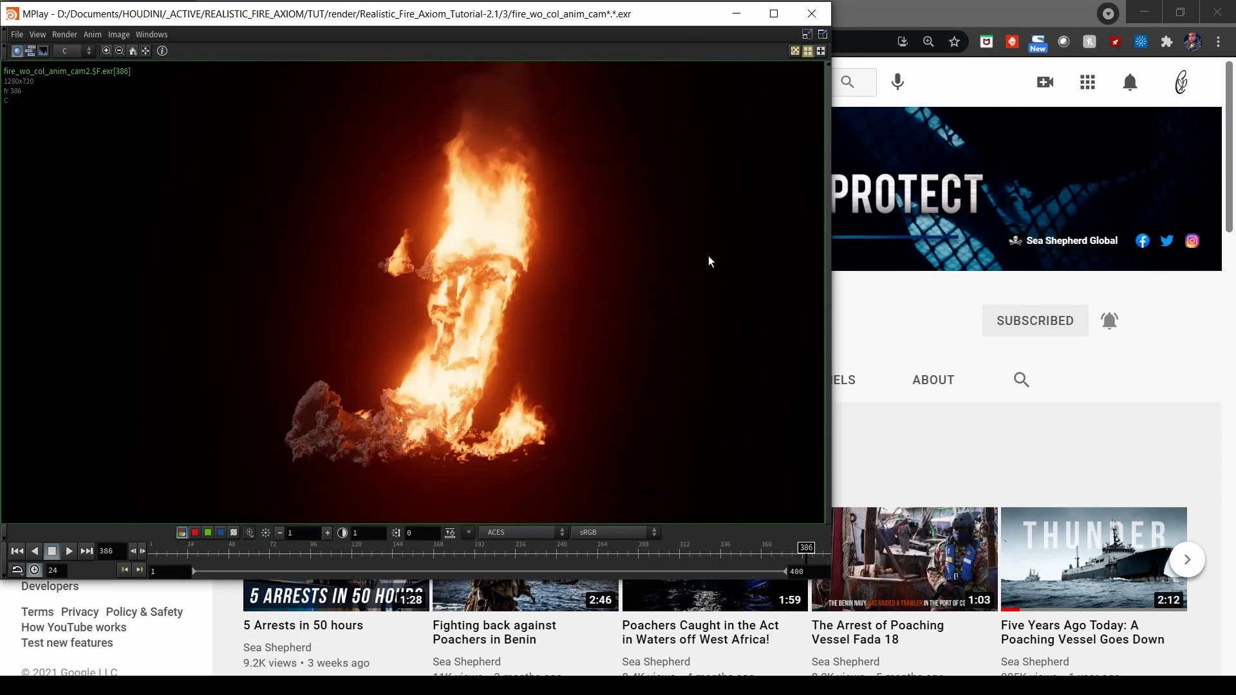
key(alt+Tab)
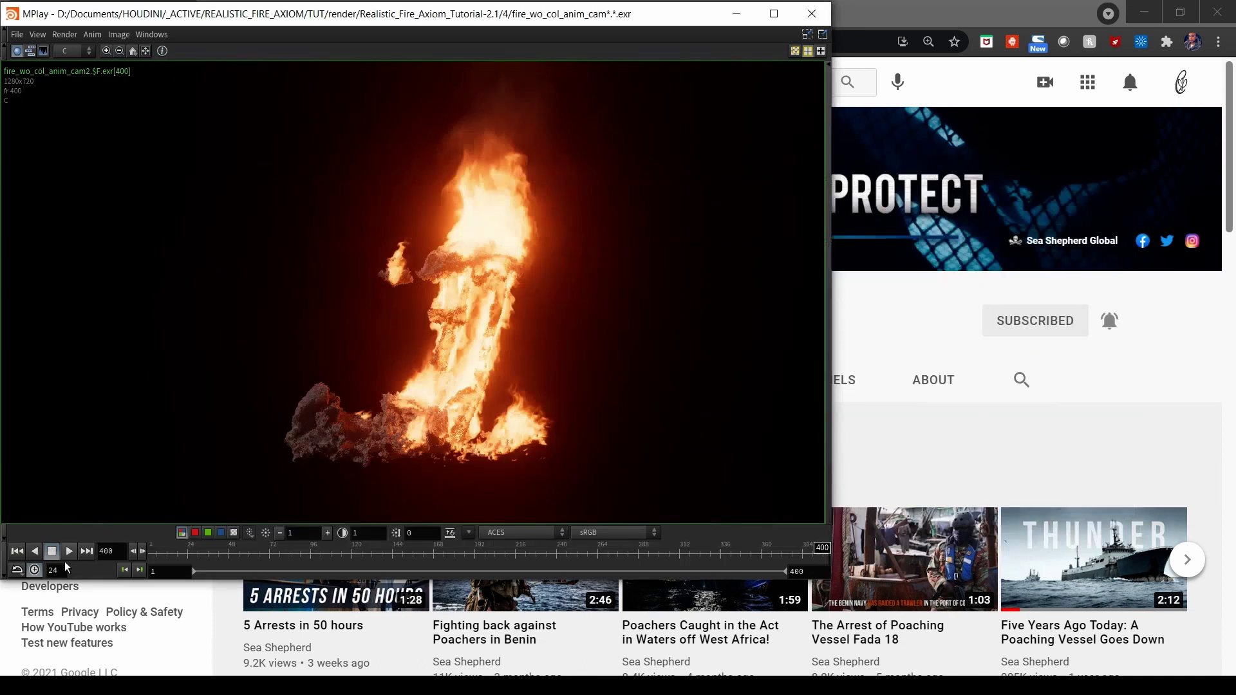
click(69, 551)
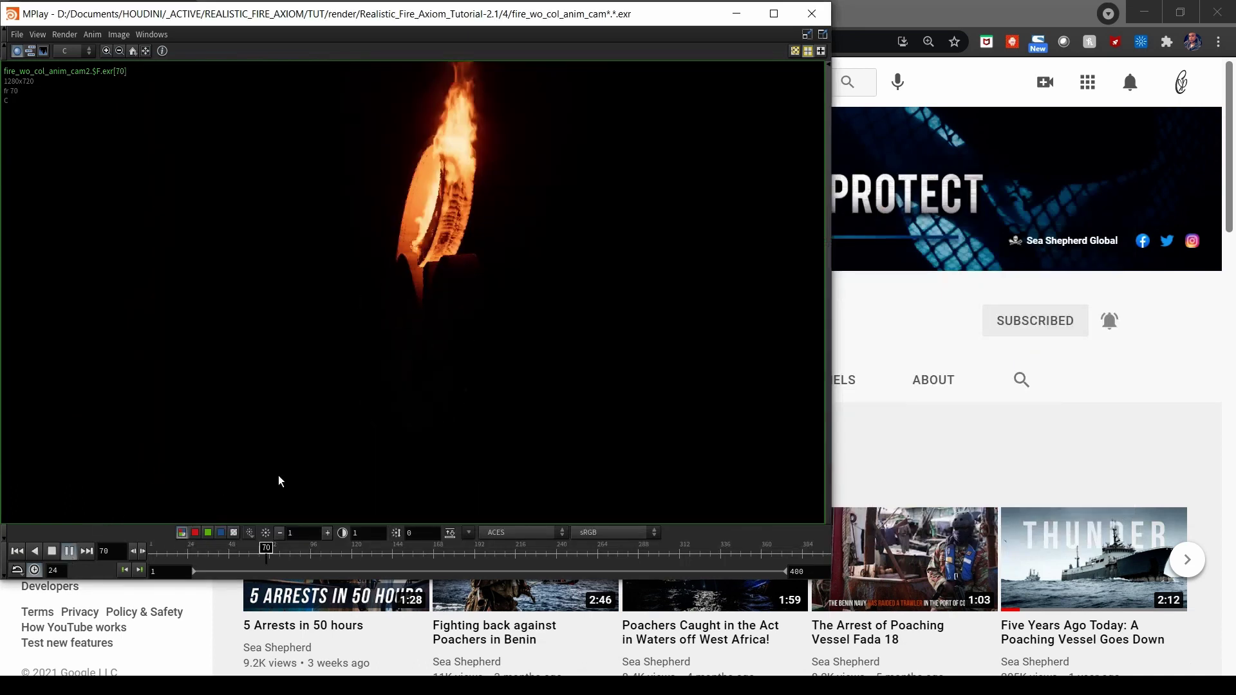